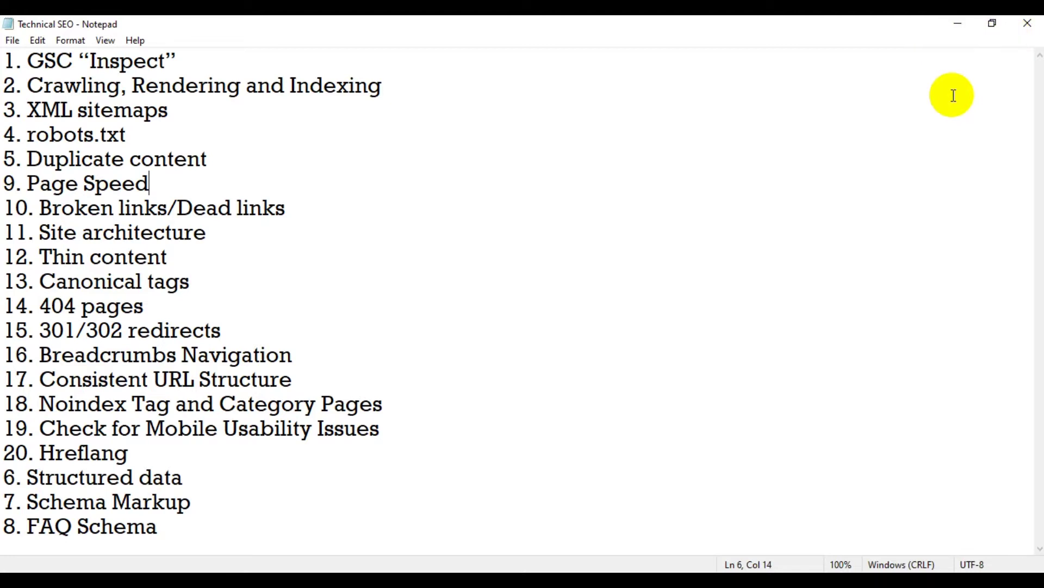
Put the Technical SEO notes away and search Google for "google search console" in a new browser tab.
left_click(957, 24)
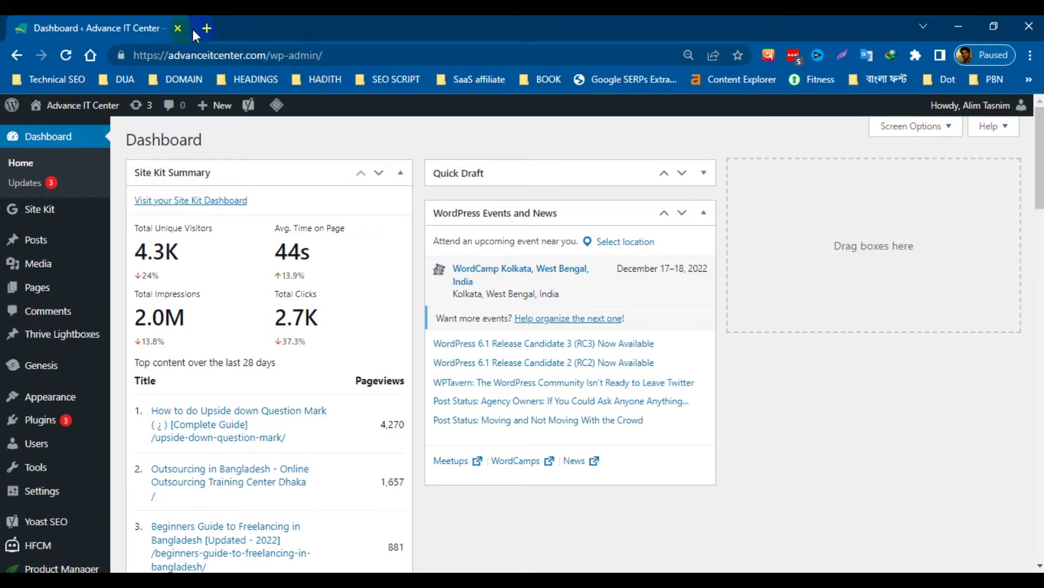
left_click(271, 55)
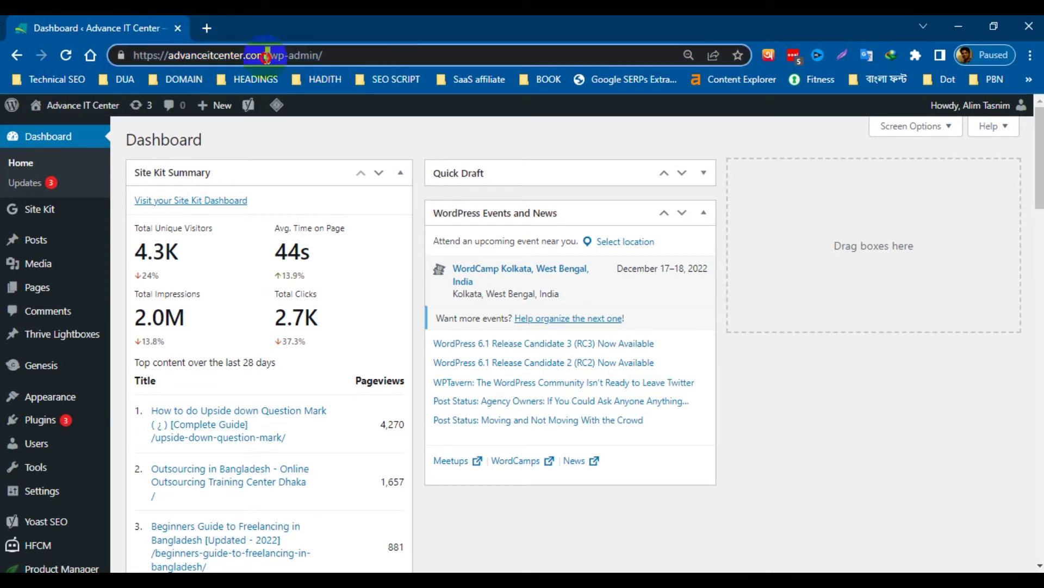
left_click(792, 137)
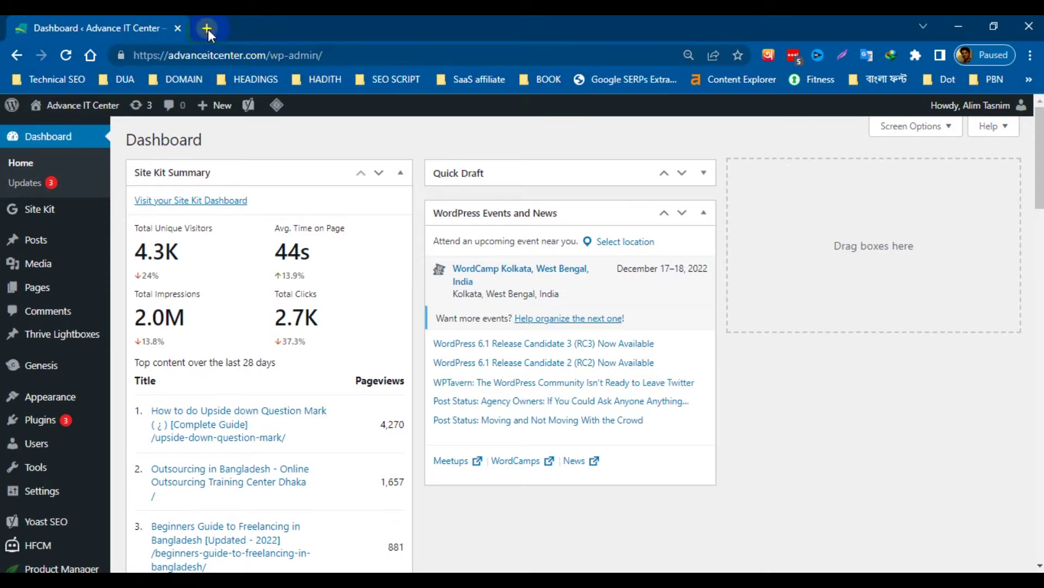
left_click(207, 31)
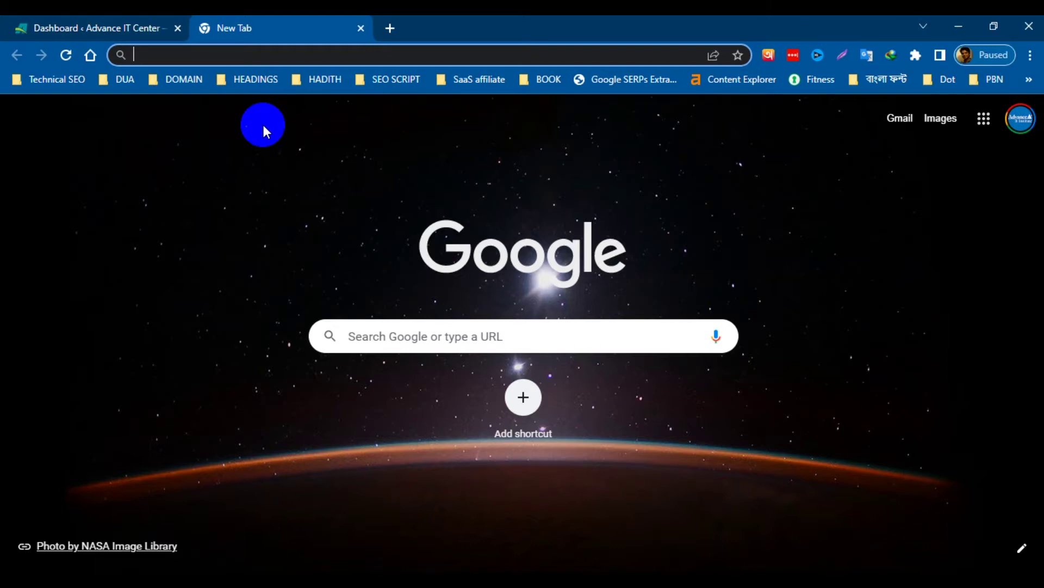
type("goog")
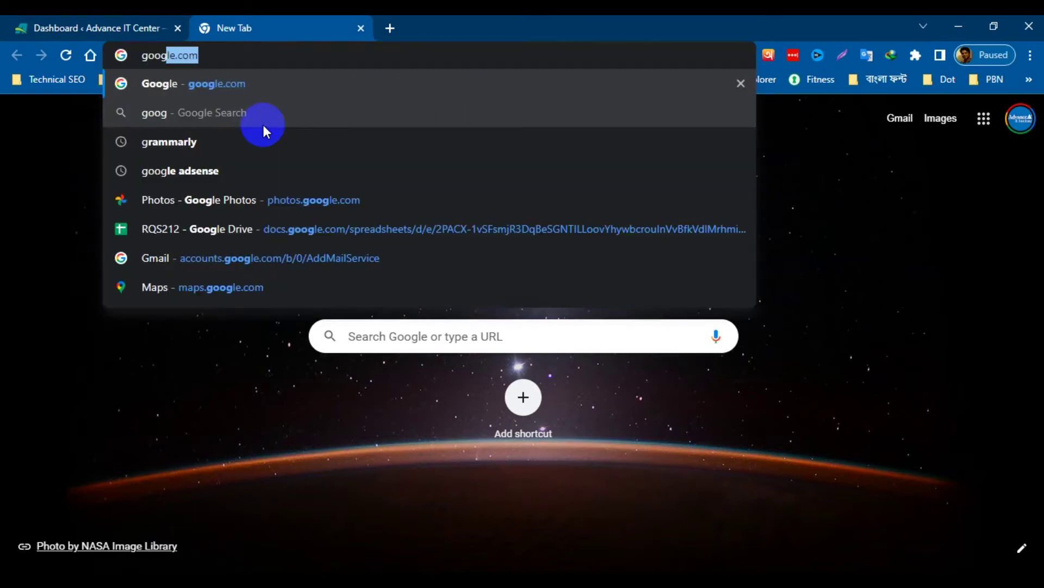
type("le ser")
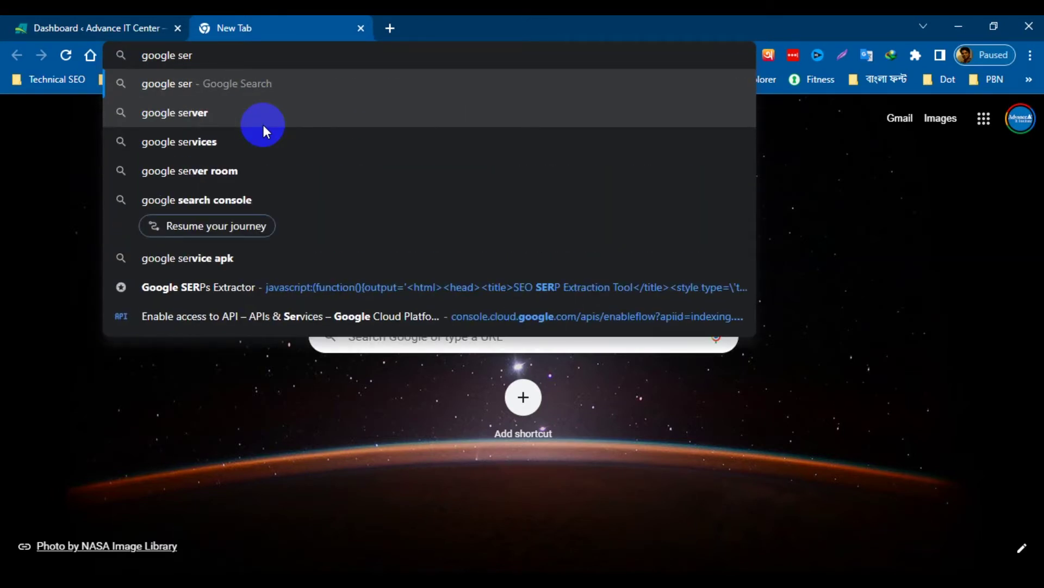
key("BackSpace")
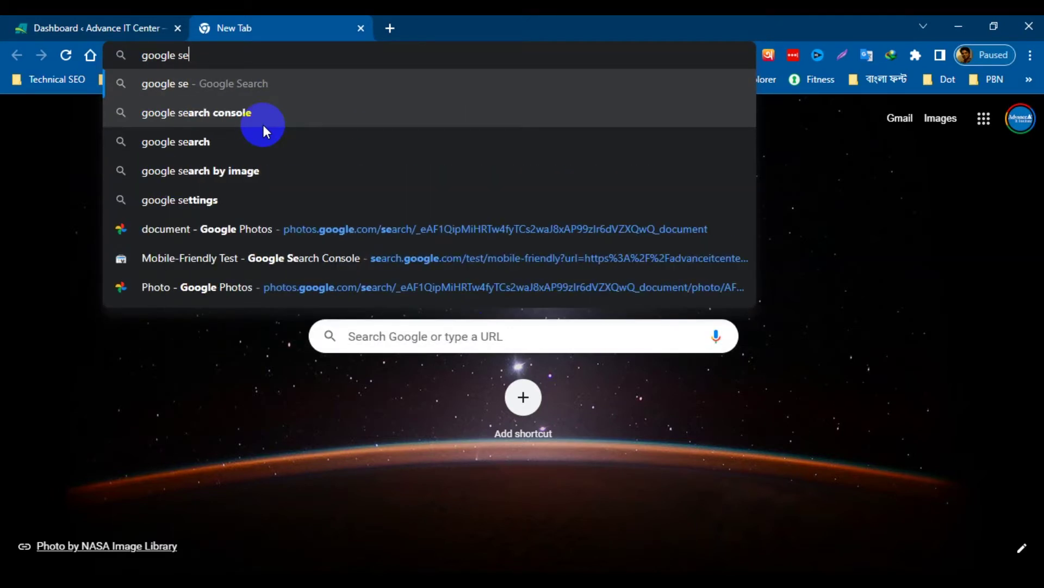
type("arch")
key("BackSpace")
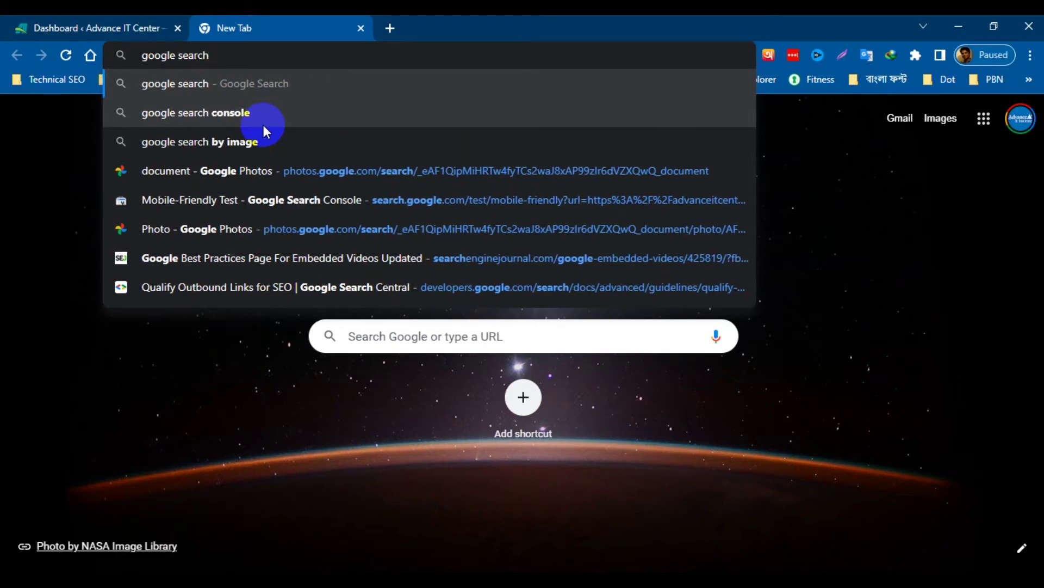
key("Down")
left_click(263, 116)
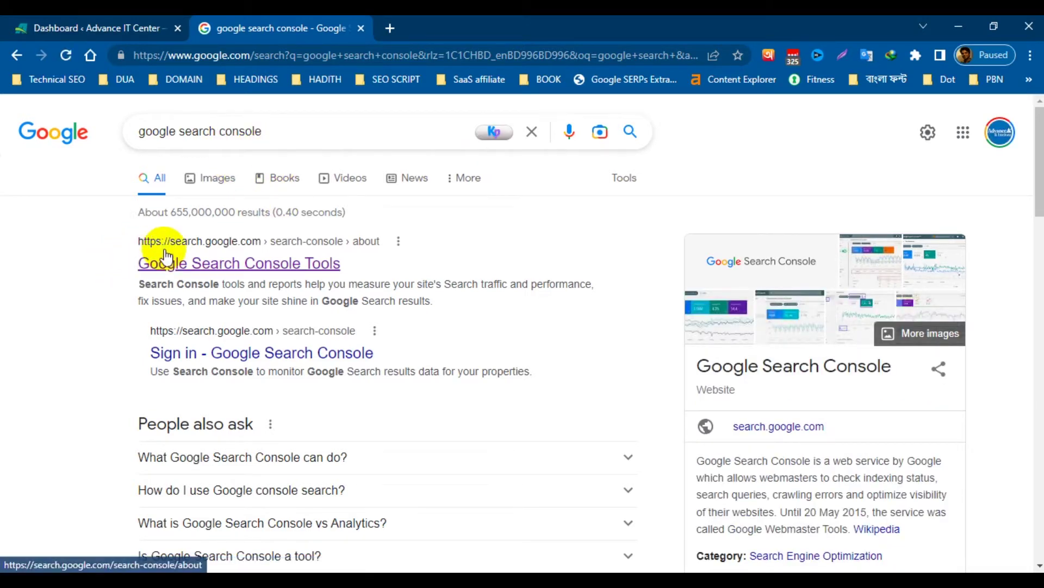
Copy the result title "Google Search Console Tools", search for it in Opera and open the Search Console about page.
left_click(258, 254)
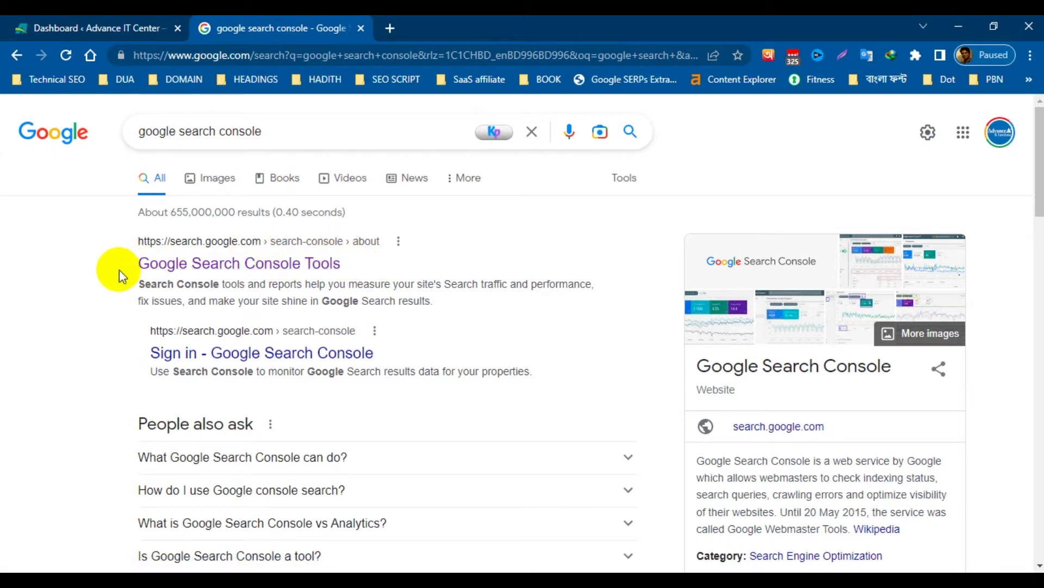
left_click_drag(123, 266, 350, 268)
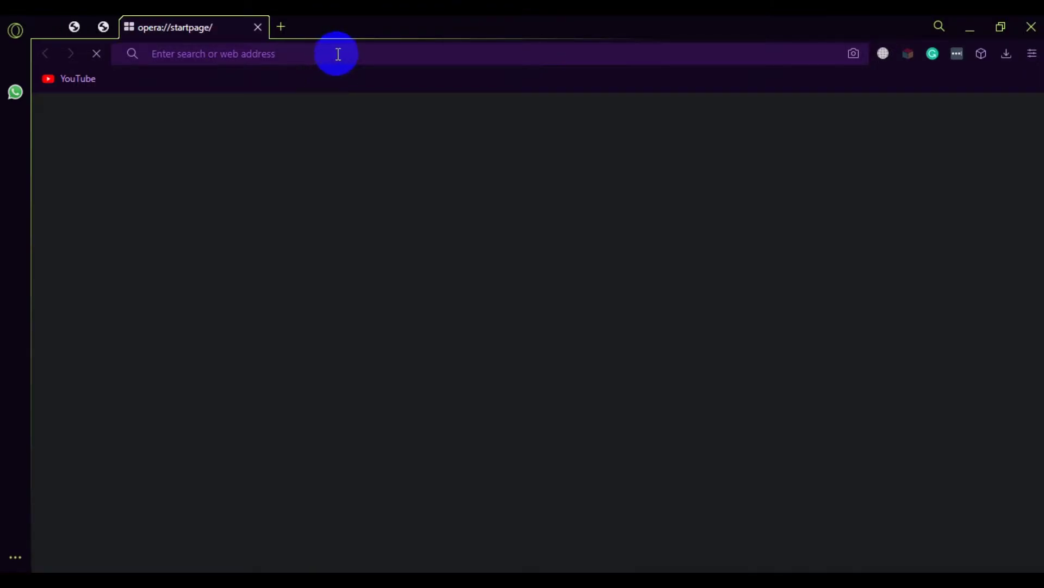
type("Google Search Console Tools")
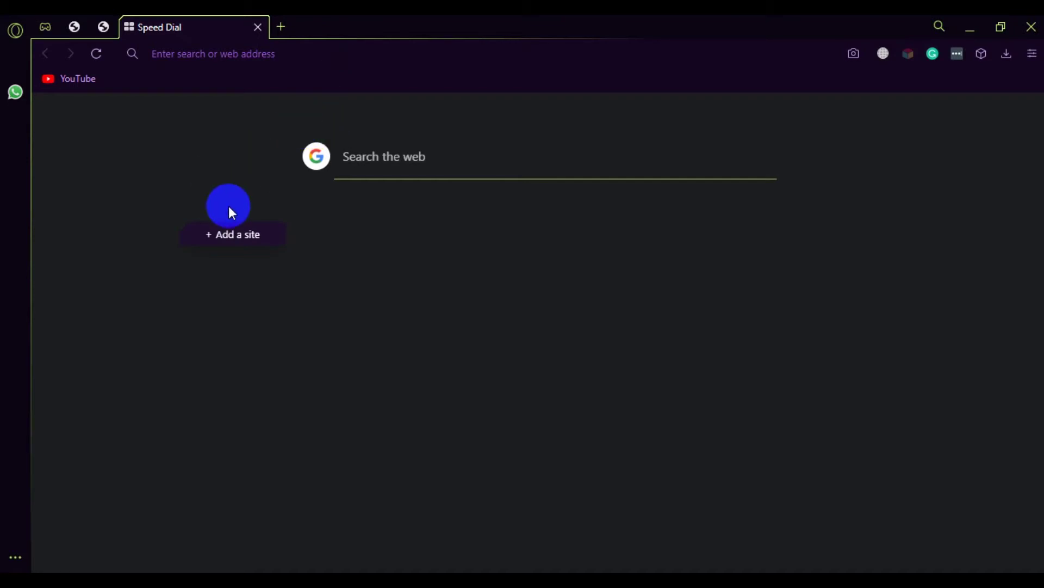
left_click(258, 55)
type("Google Search Console Tools")
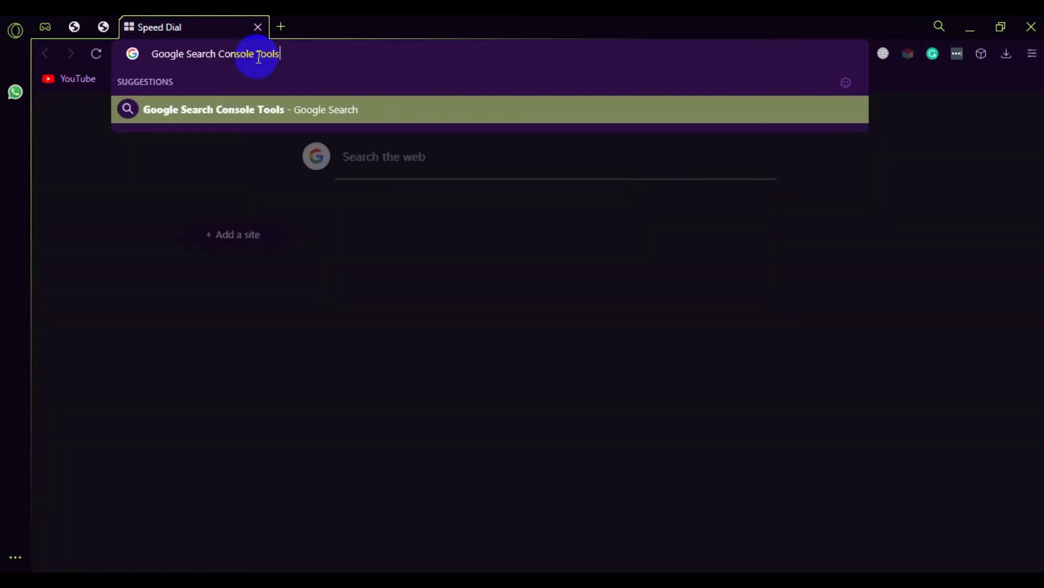
key("Return")
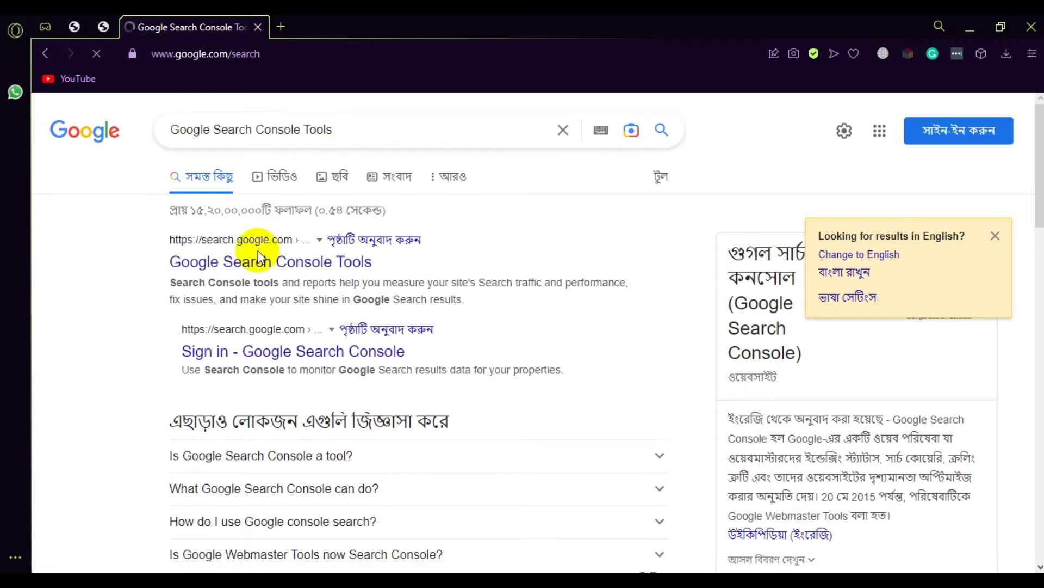
left_click(260, 265)
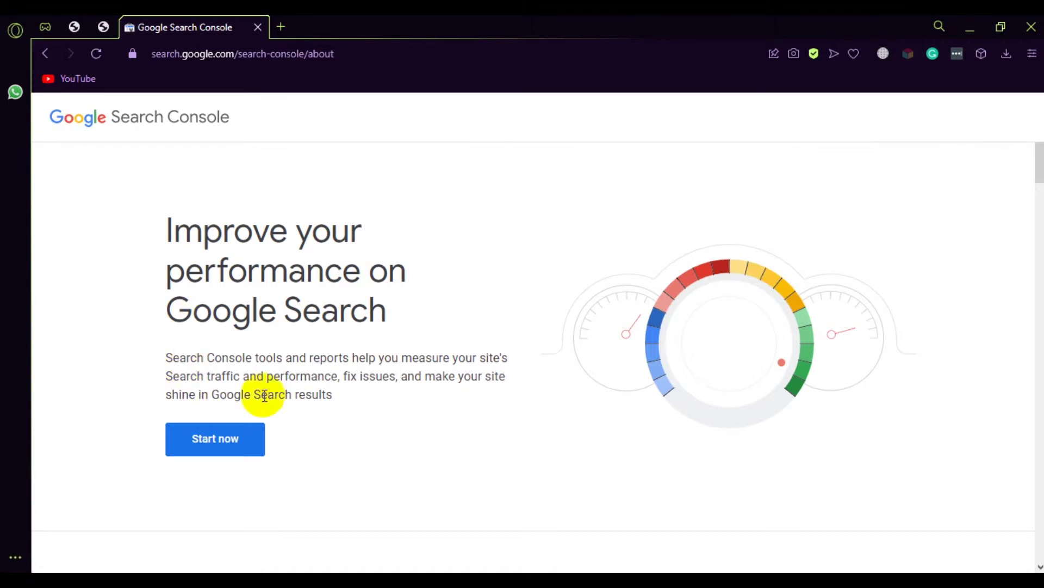
Back in Chrome, open Google Search Console Tools in a new tab, start Search Console and look through the site's Overview.
left_click(220, 96)
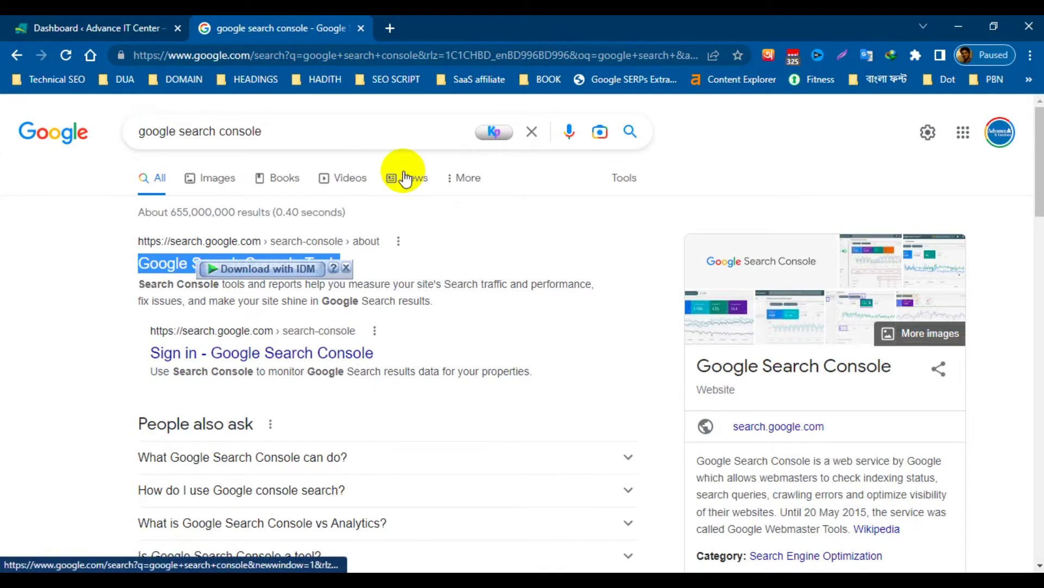
left_click(7, 273)
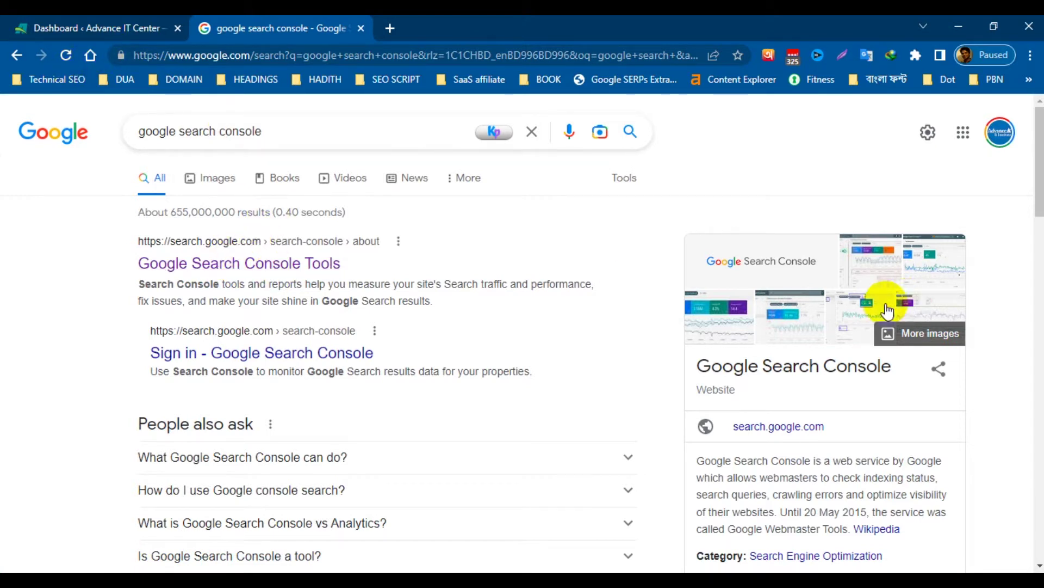
middle_click(223, 268)
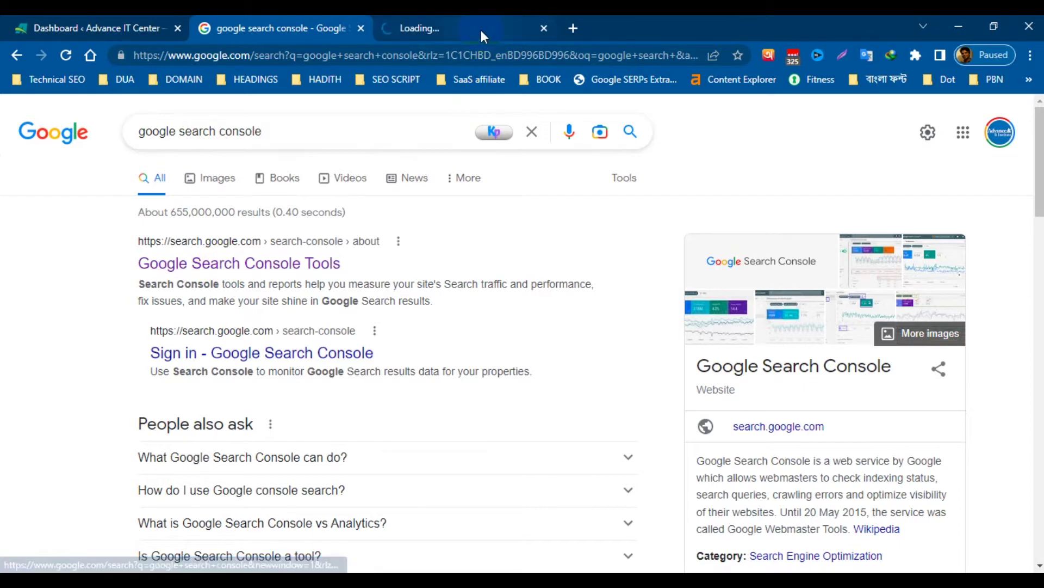
left_click(449, 31)
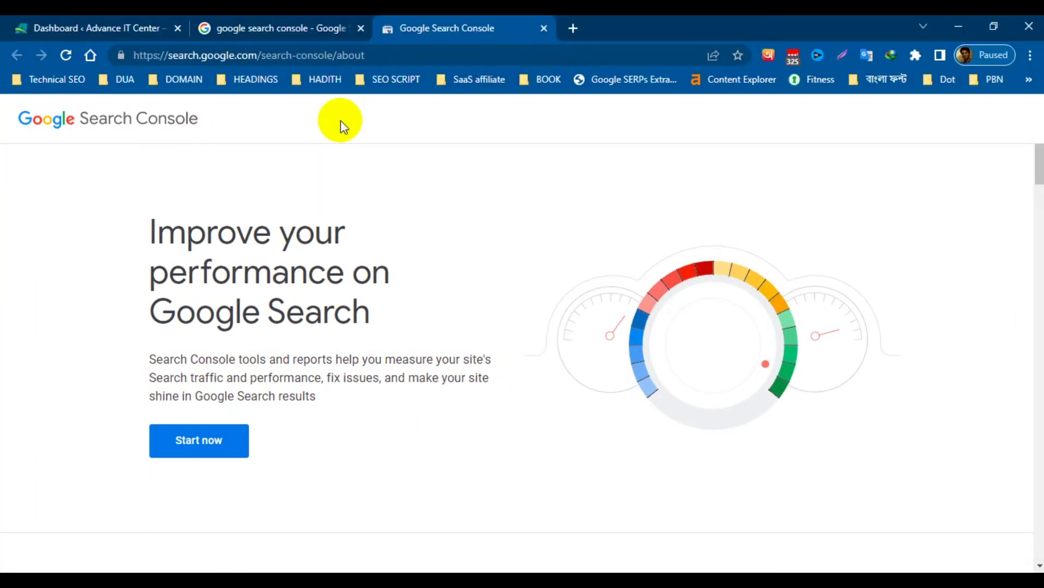
left_click(191, 442)
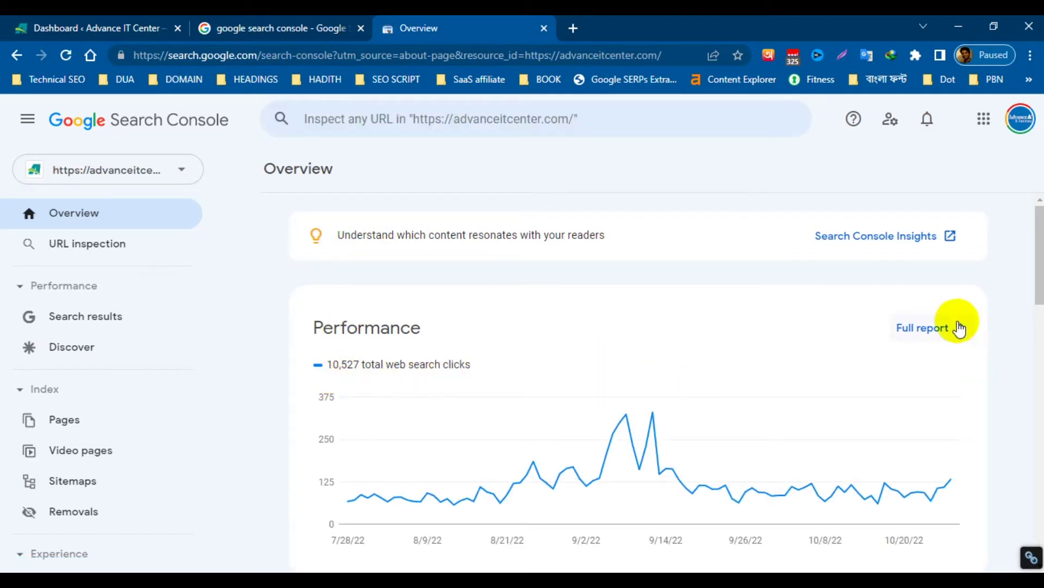
scroll(789, 287, "down", 5)
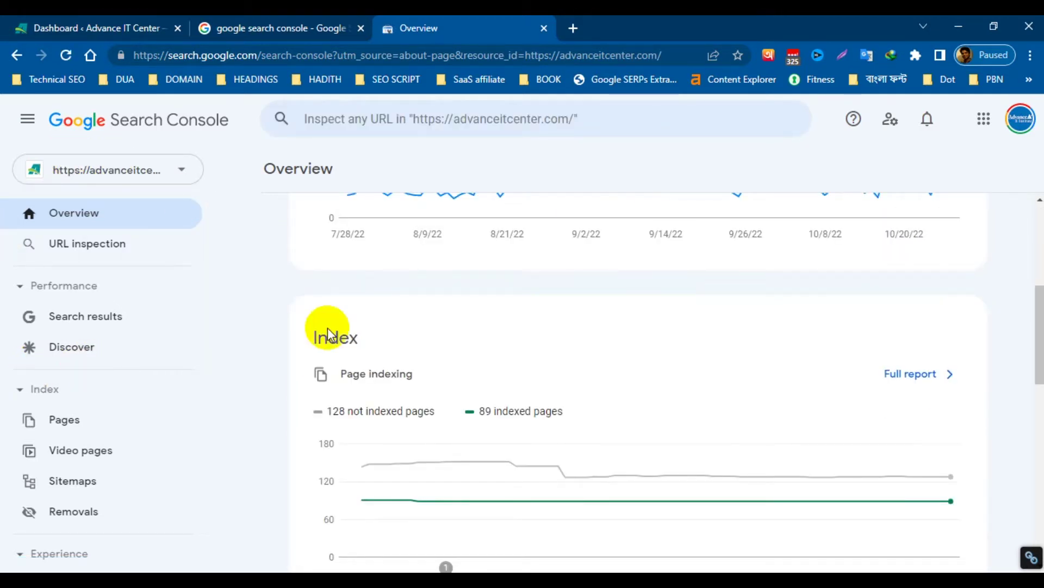
scroll(834, 315, "down", 5)
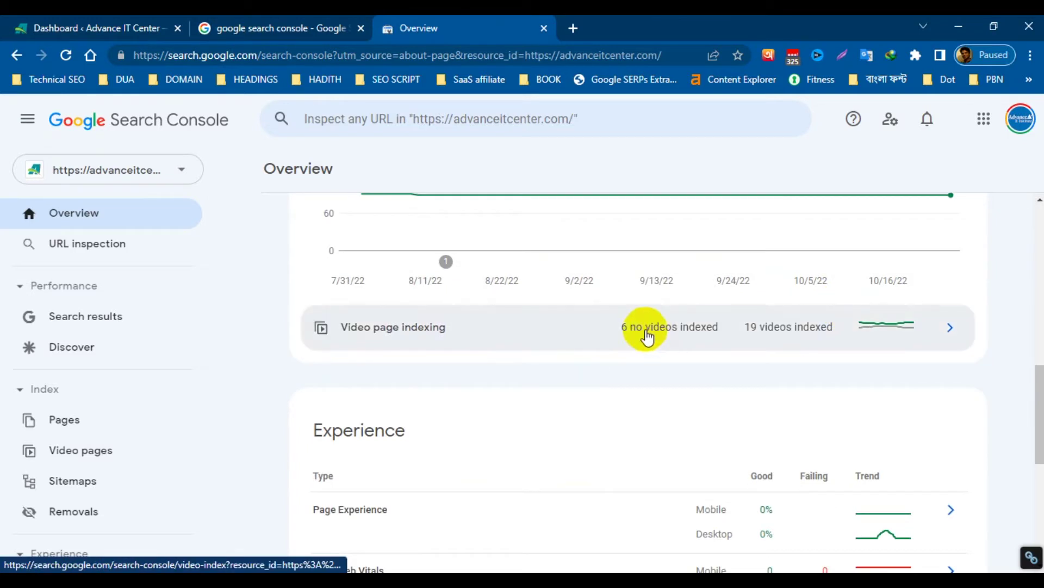
scroll(261, 255, "up", 3)
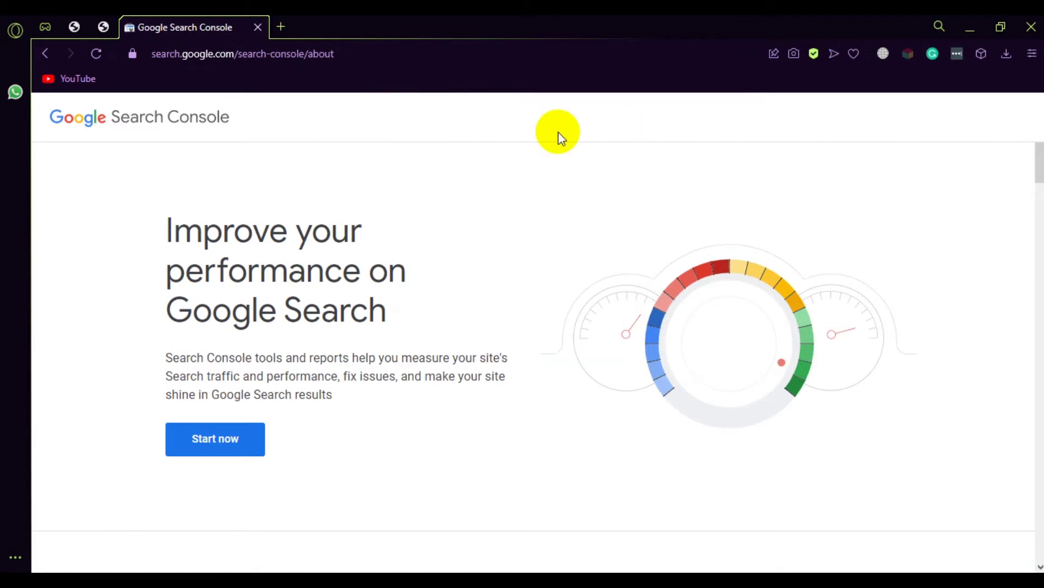
In Opera, start Search Console and sign in to Google with the saved account e-mail and password.
scroll(361, 292, "down", 3)
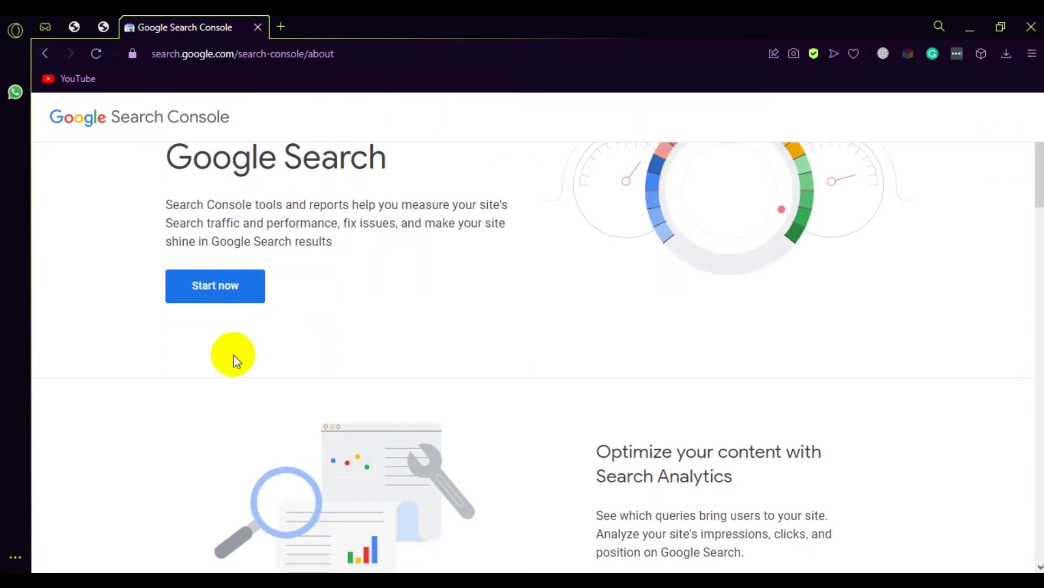
left_click(209, 294)
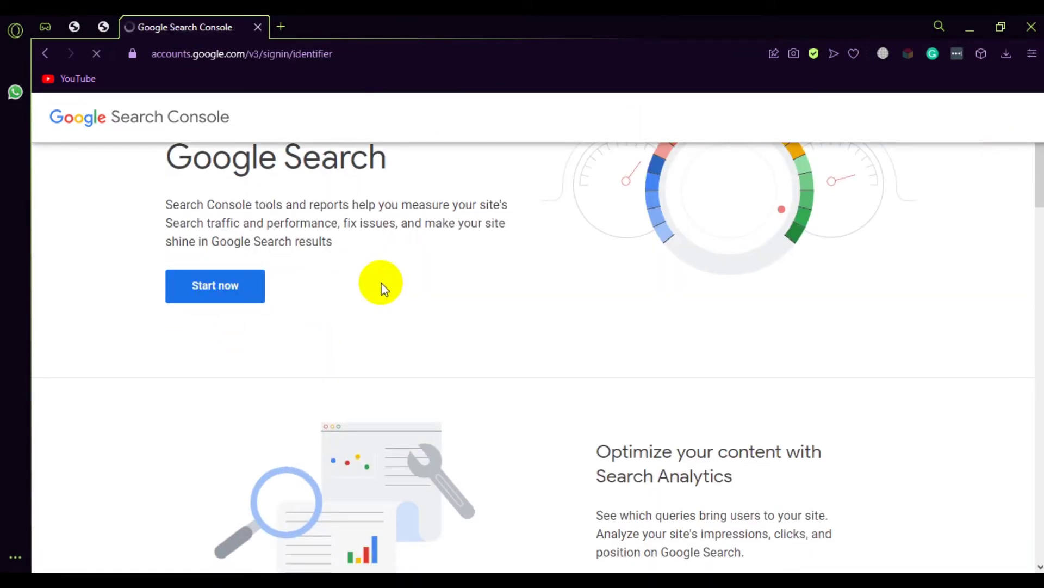
left_click(414, 313)
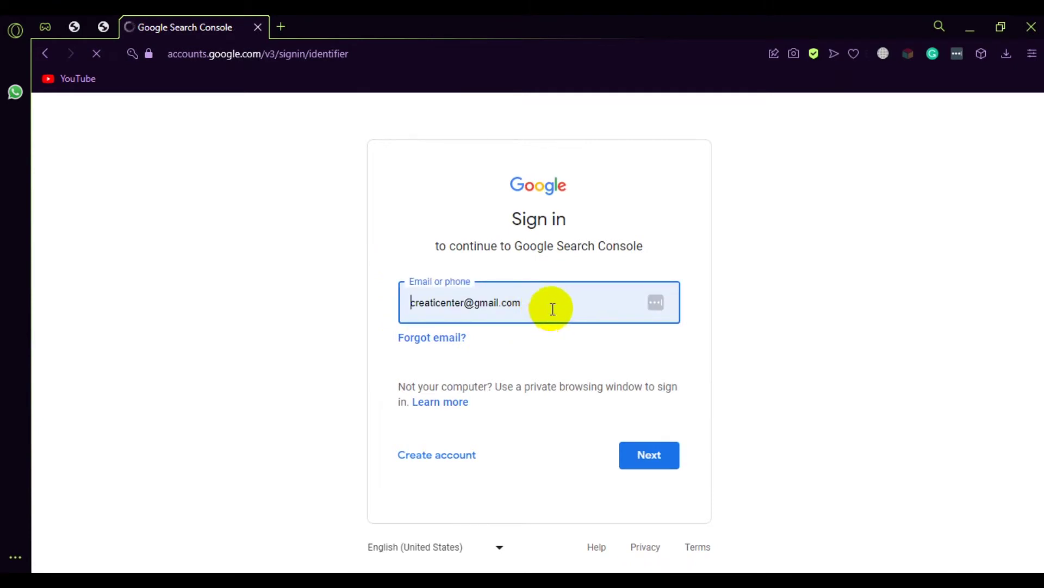
left_click(650, 458)
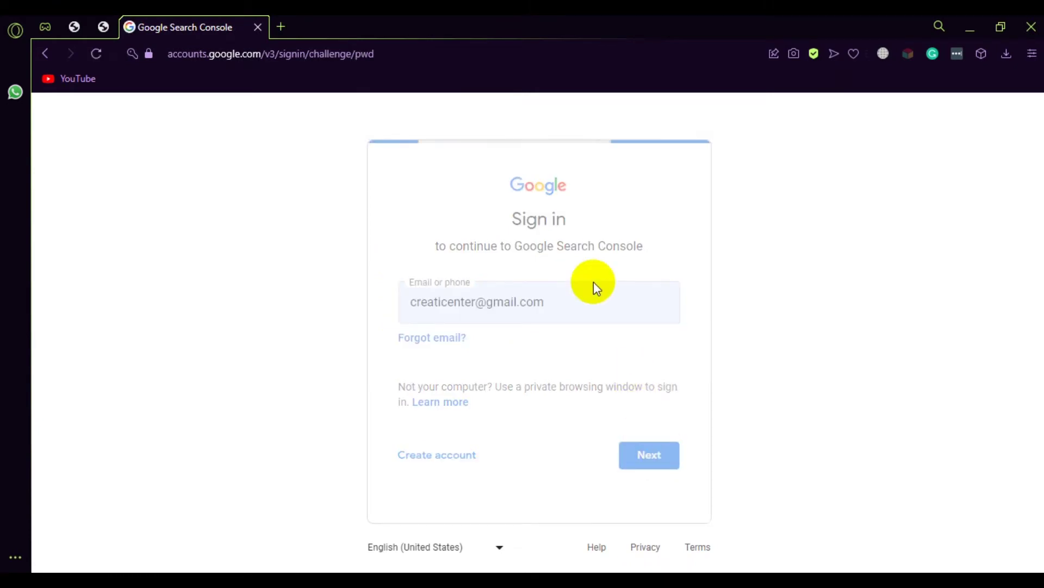
left_click(585, 311)
left_click(526, 382)
left_click(660, 430)
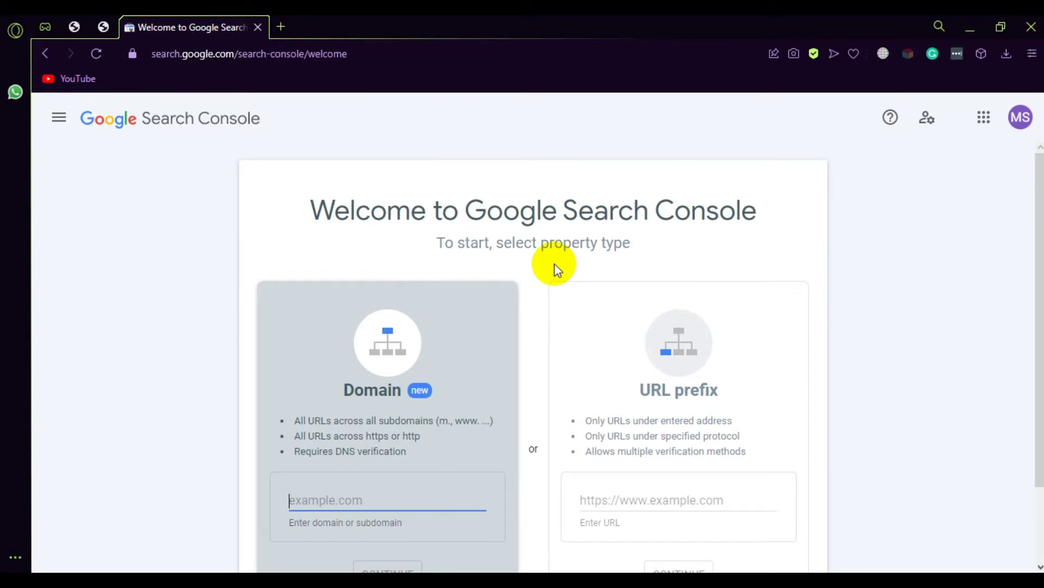
Compare the Domain and URL prefix property types on the welcome page, activating the URL prefix address field.
scroll(857, 306, "down", 2)
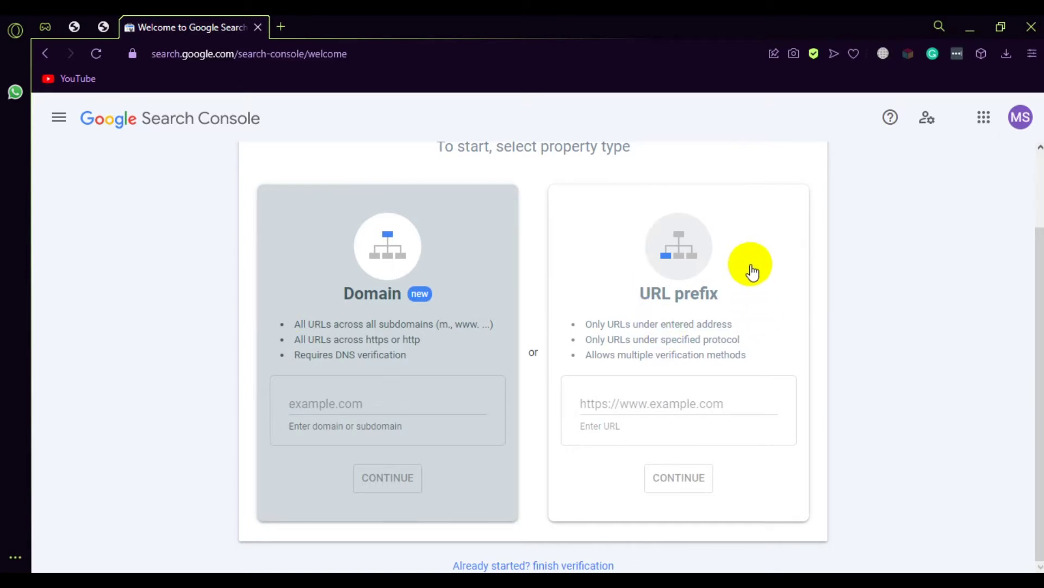
left_click(591, 406)
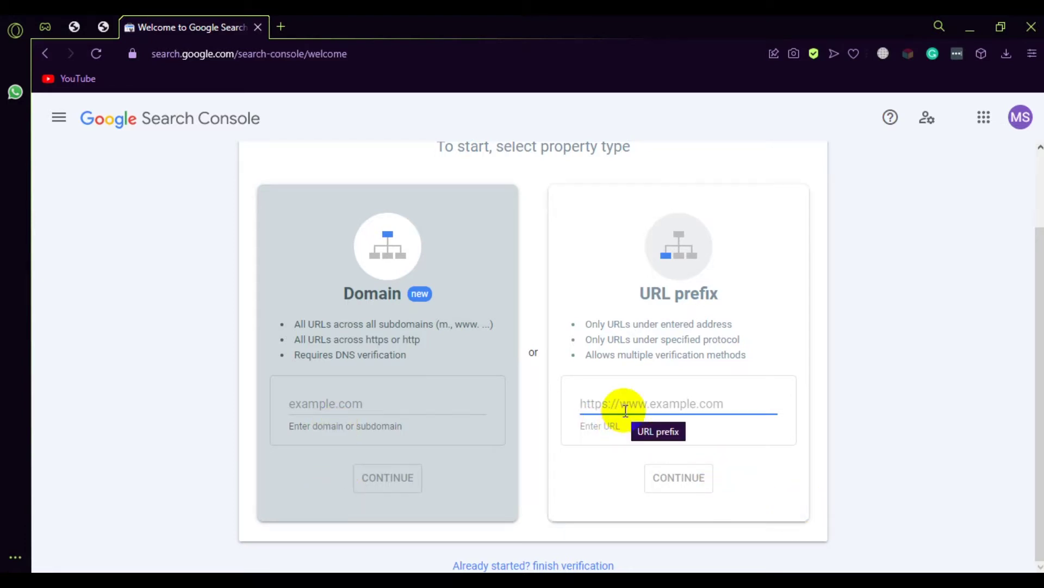
scroll(625, 410, "up", 2)
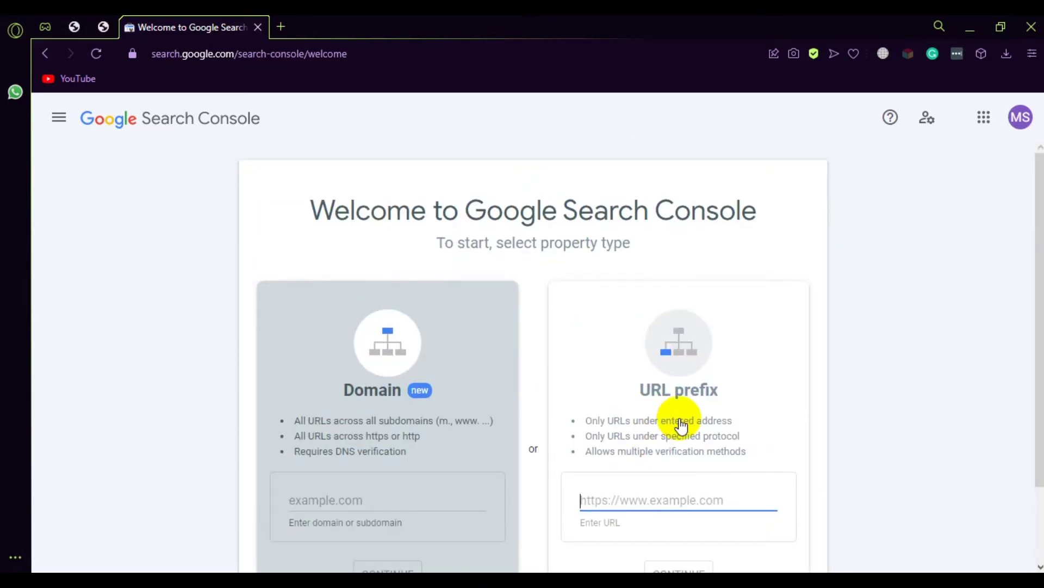
scroll(653, 436, "down", 2)
scroll(624, 442, "up", 2)
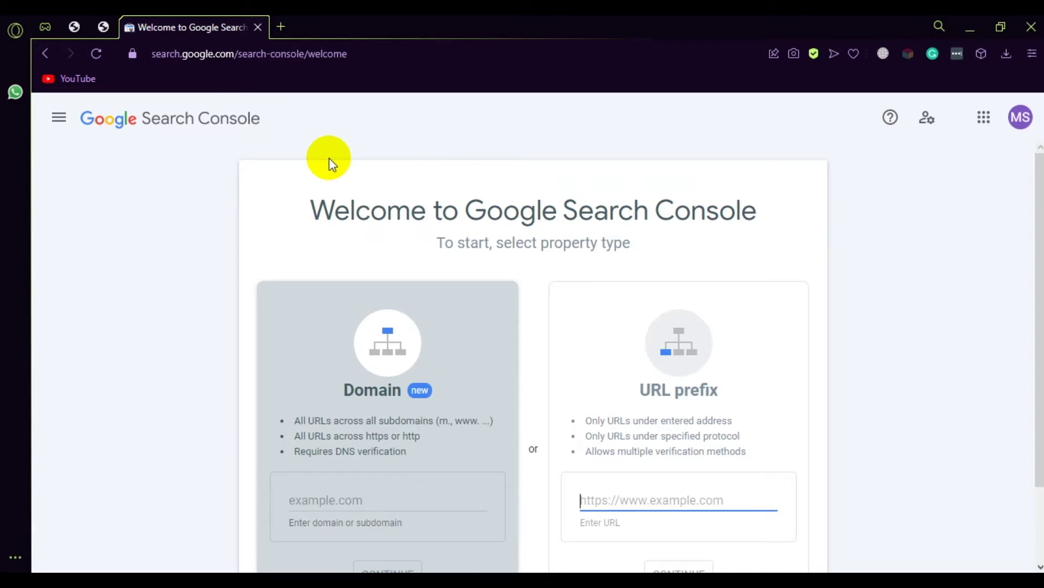
scroll(723, 357, "down", 2)
scroll(699, 350, "up", 2)
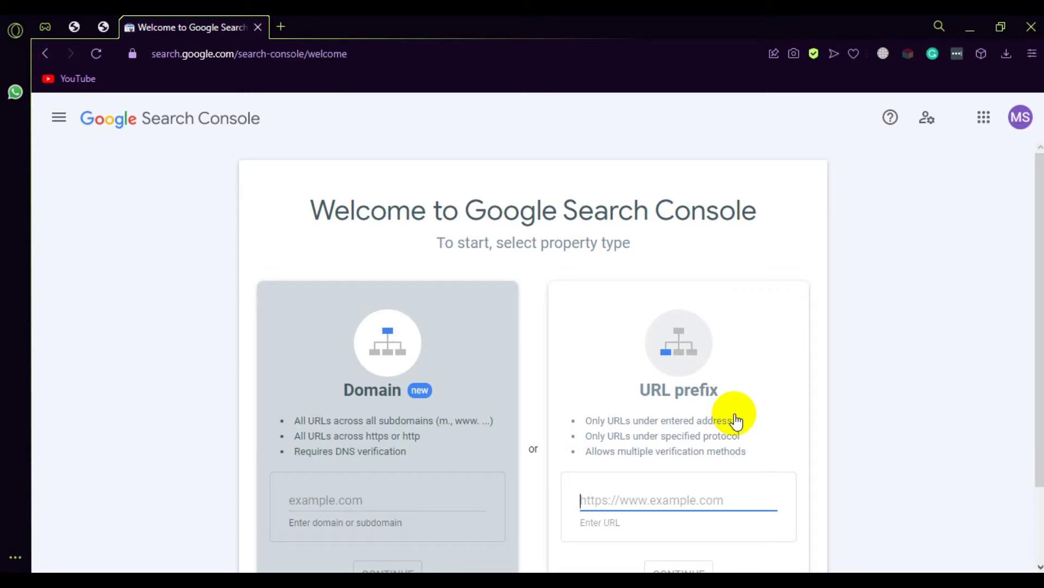
scroll(735, 420, "down", 2)
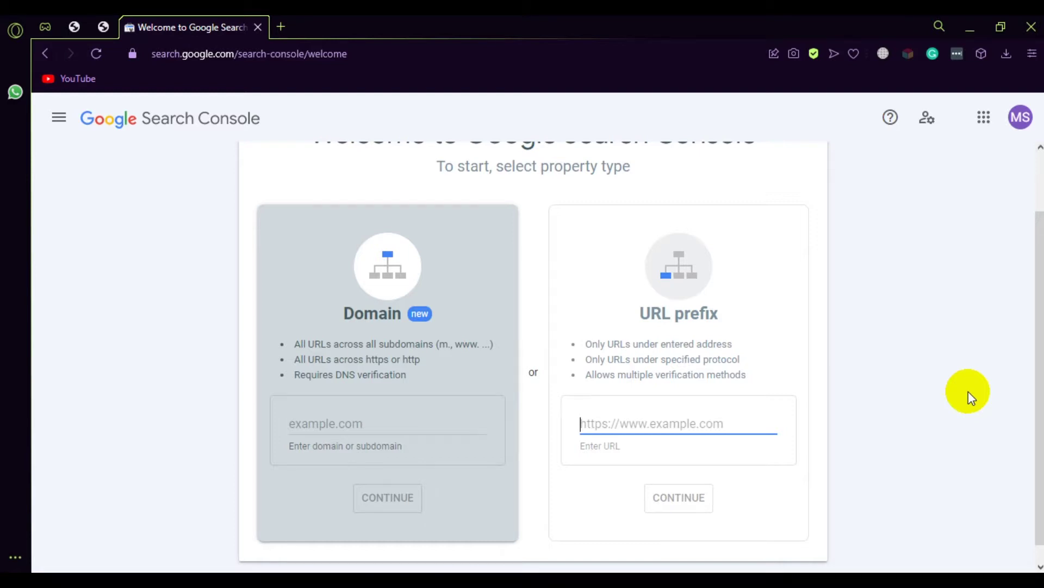
scroll(681, 319, "up", 2)
scroll(637, 487, "down", 1)
scroll(638, 487, "down", 1)
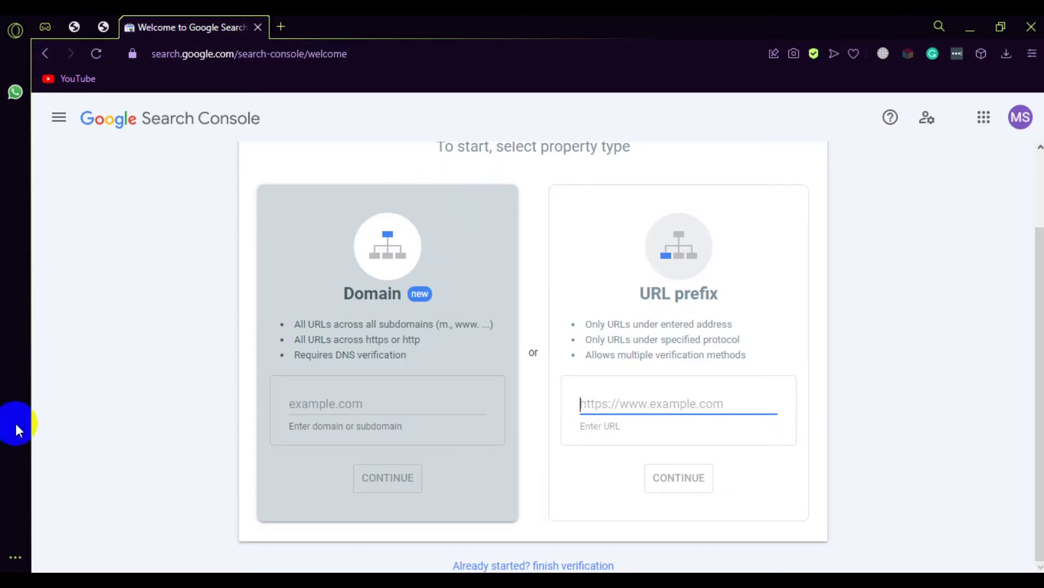
left_click(98, 512)
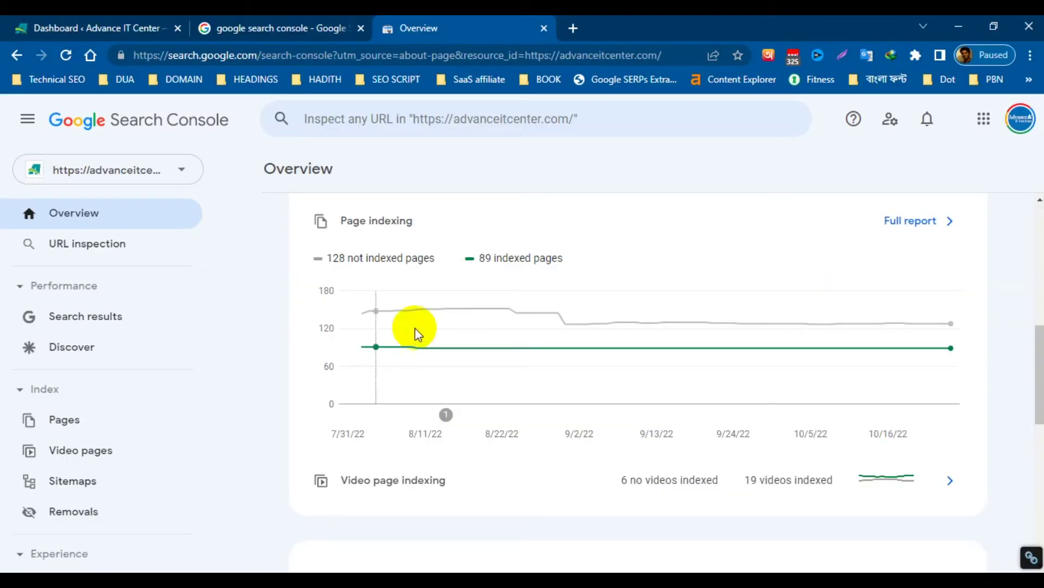
left_click(97, 34)
left_click_drag(271, 57, 91, 75)
key("ctrl+c")
left_click(804, 354)
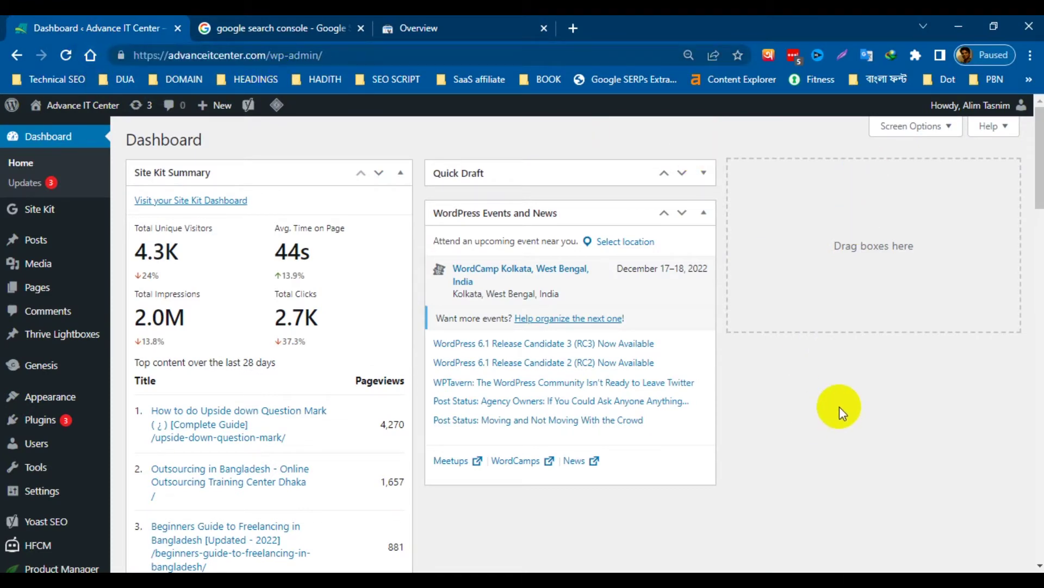
key("alt+Tab")
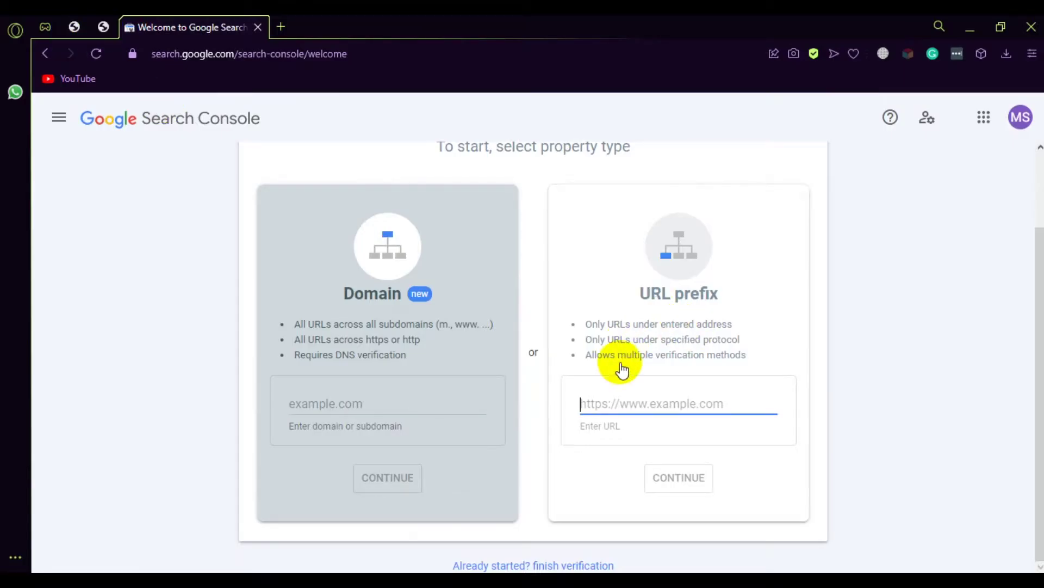
left_click(598, 403)
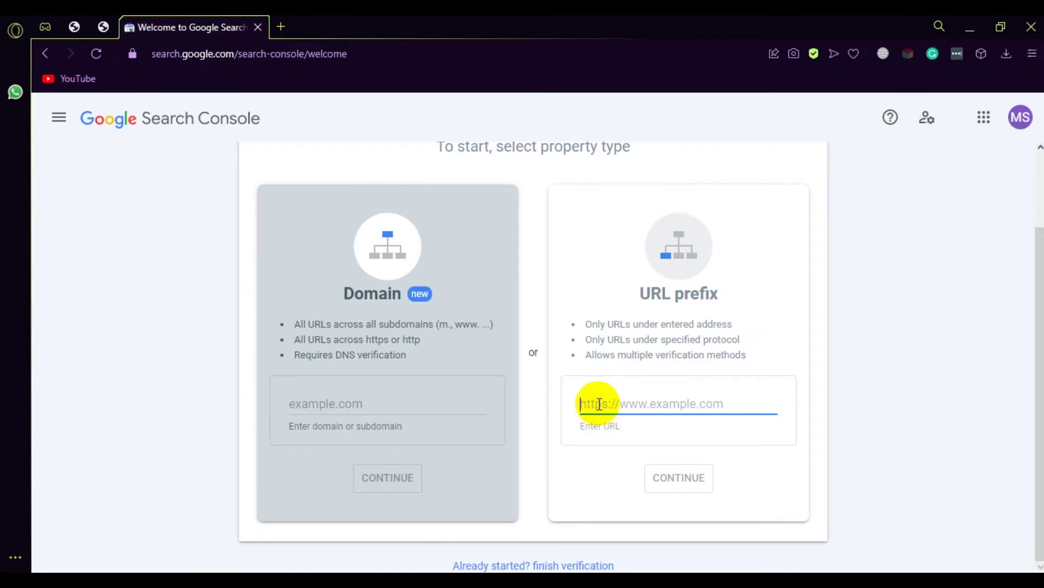
key("ctrl+v")
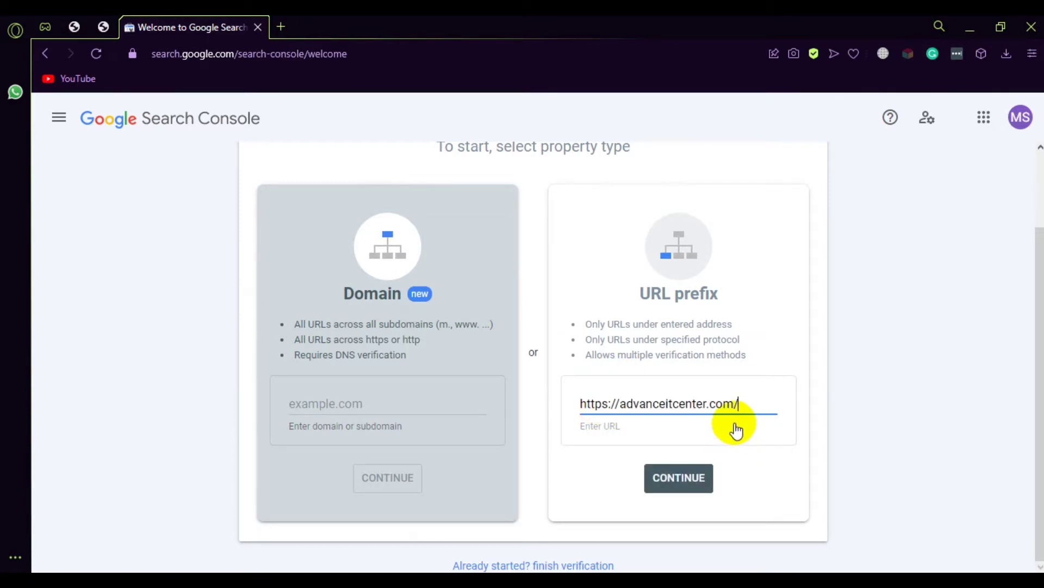
left_click(670, 480)
mouse_move(653, 404)
left_mouse_down()
mouse_move(636, 419)
mouse_move(634, 400)
left_mouse_up()
left_click_drag(490, 322, 493, 326)
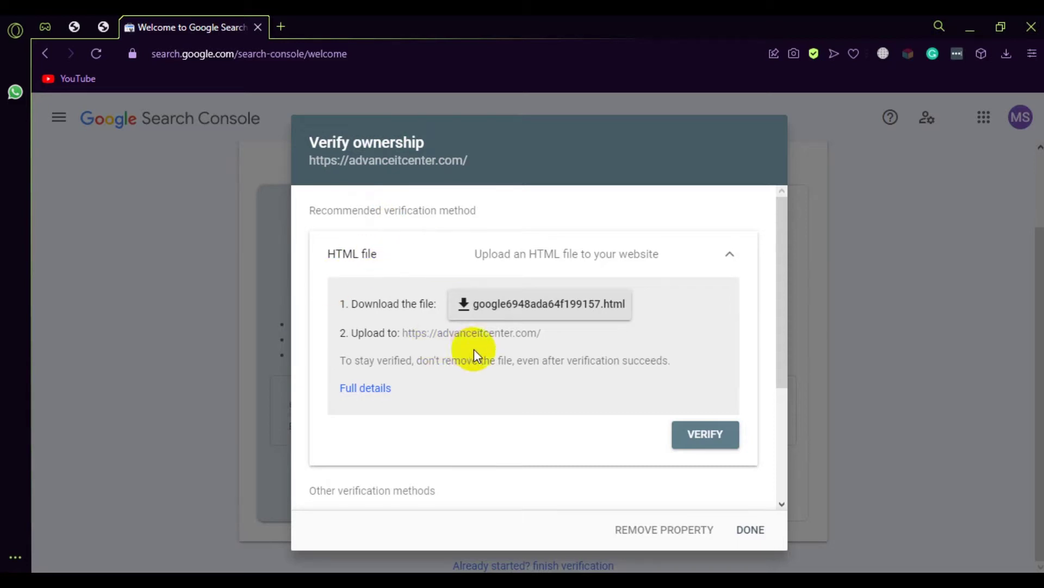
Look through the ownership verification methods and download the HTML verification file google6948ada64f199157.html.
scroll(671, 368, "down", 3)
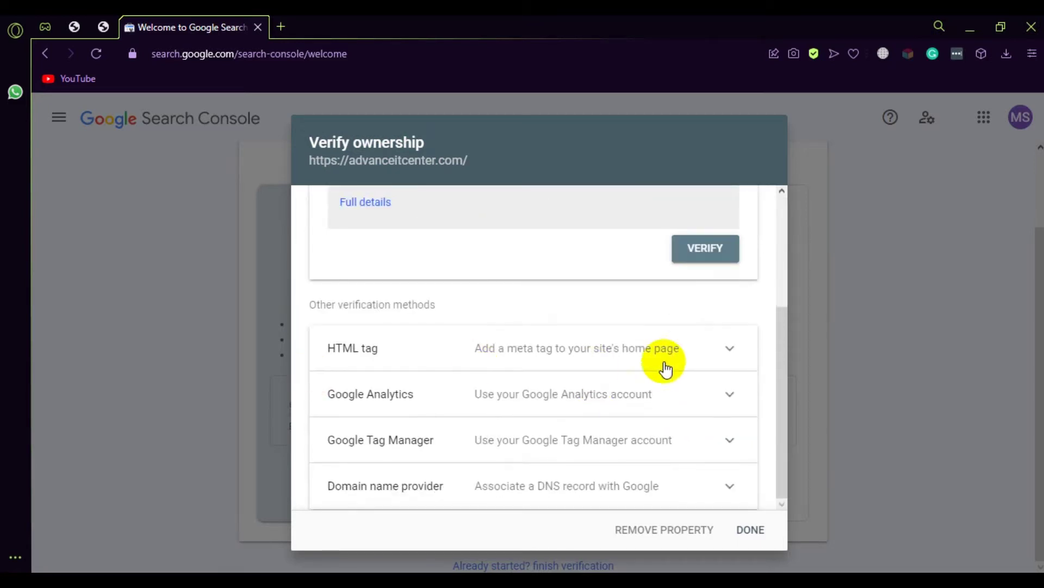
scroll(494, 366, "up", 3)
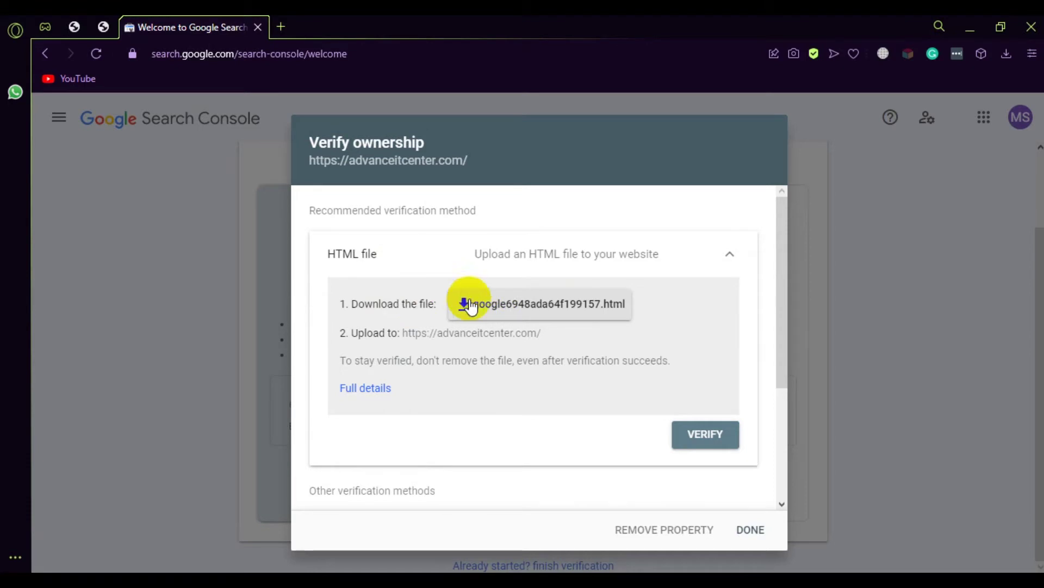
left_click(572, 319)
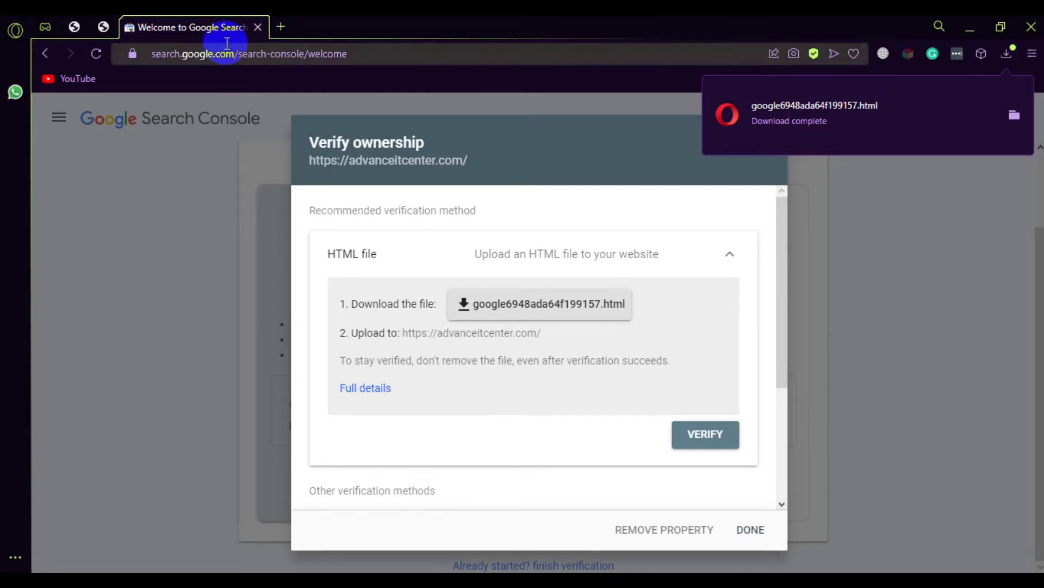
left_click(282, 31)
type("cr")
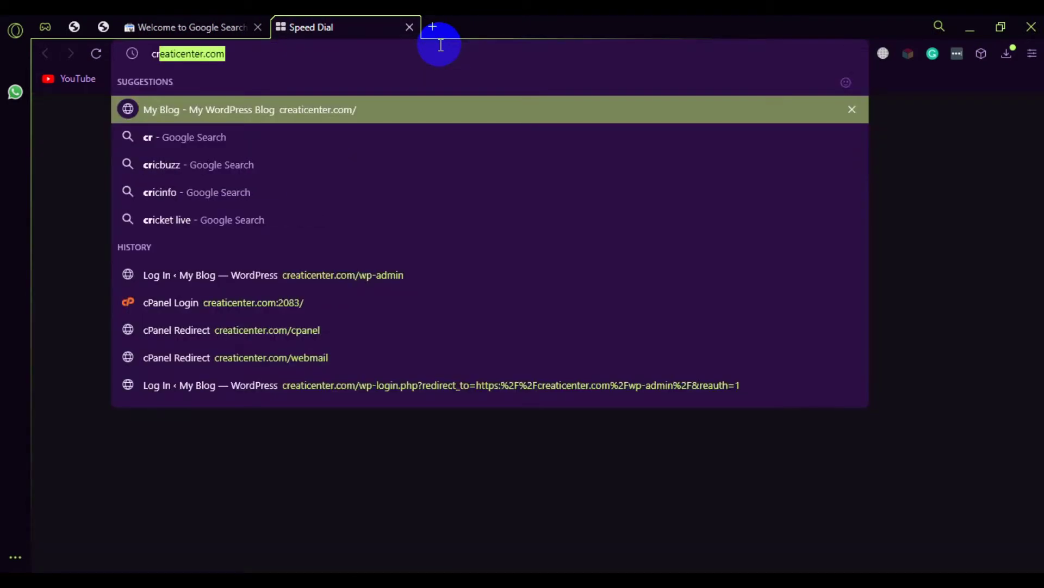
key("Right")
type("/")
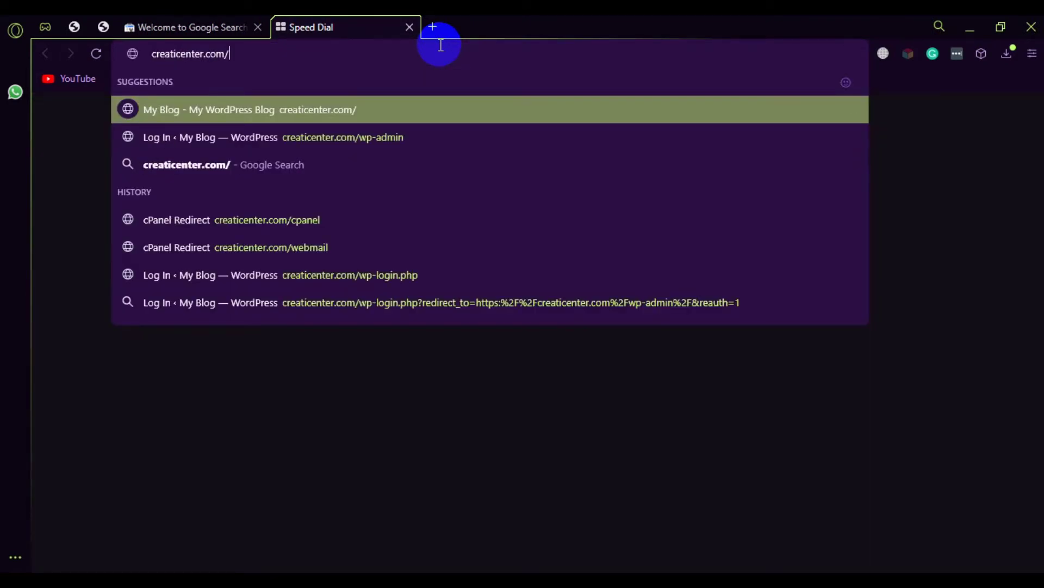
left_click(185, 28)
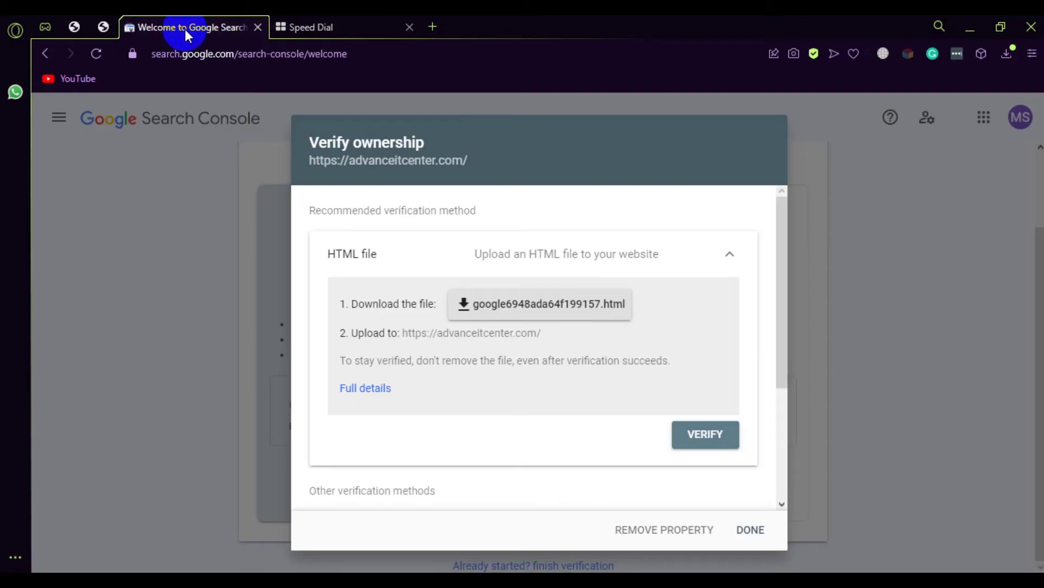
key("alt+Tab")
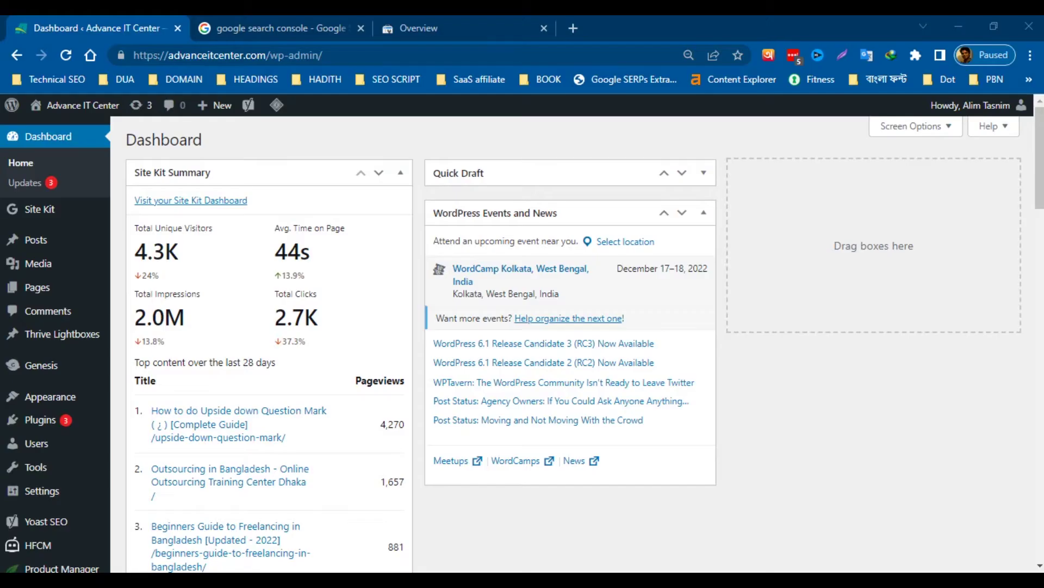
left_click_drag(270, 55, 103, 64)
key("ctrl+c")
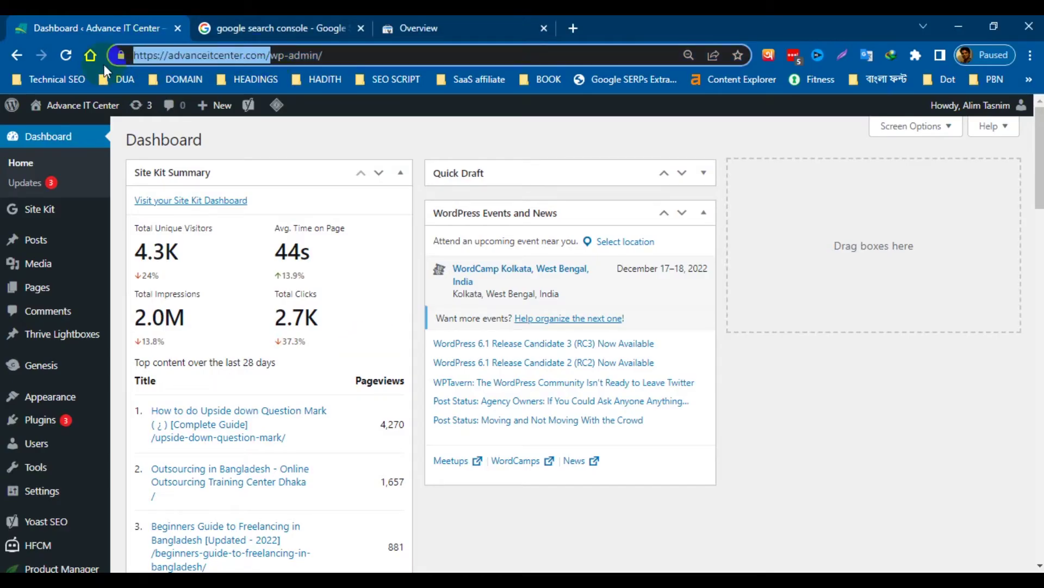
left_click(576, 28)
key("ctrl+v")
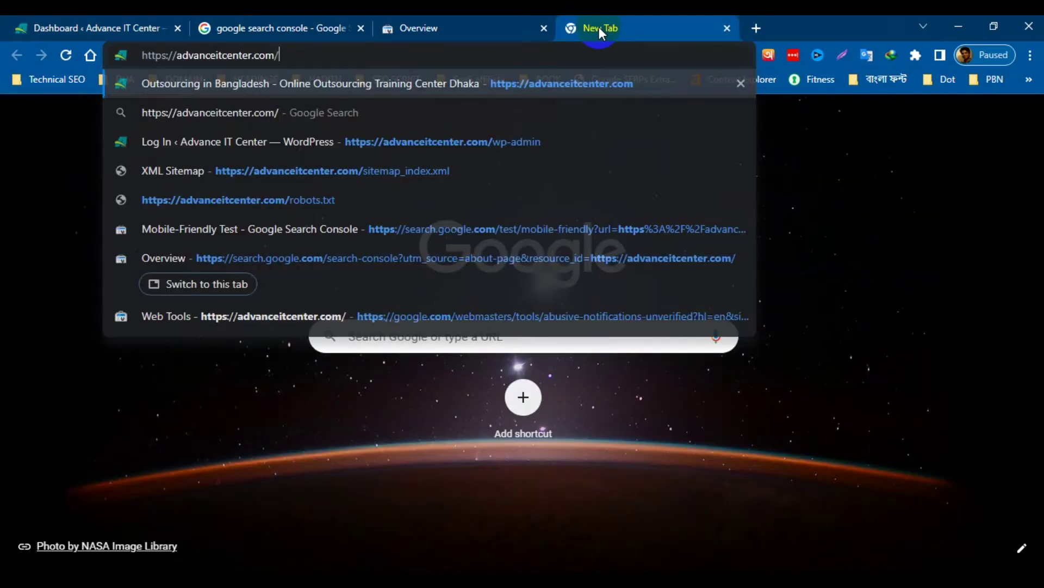
type("cpanel")
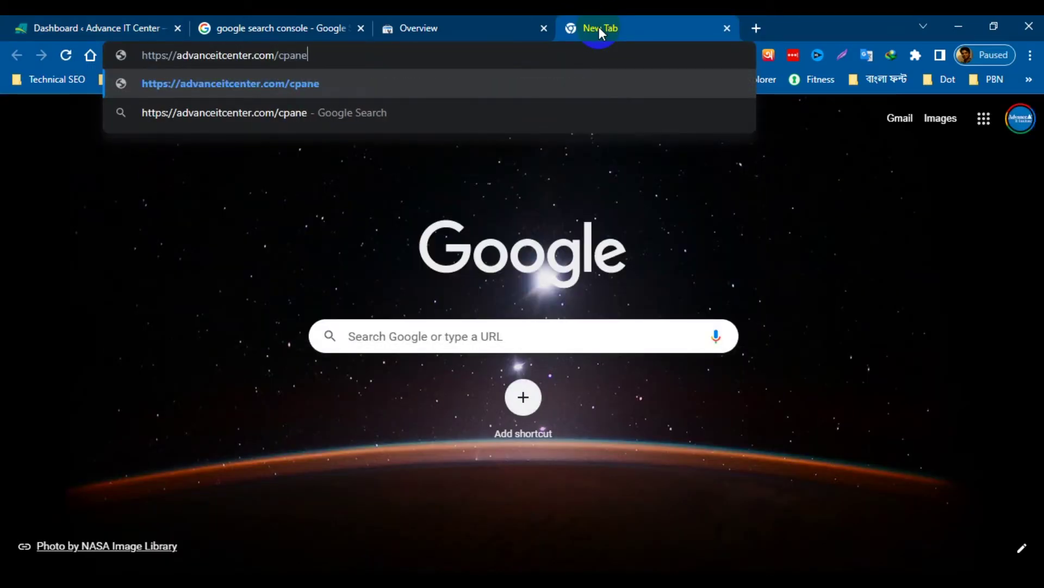
key("Return")
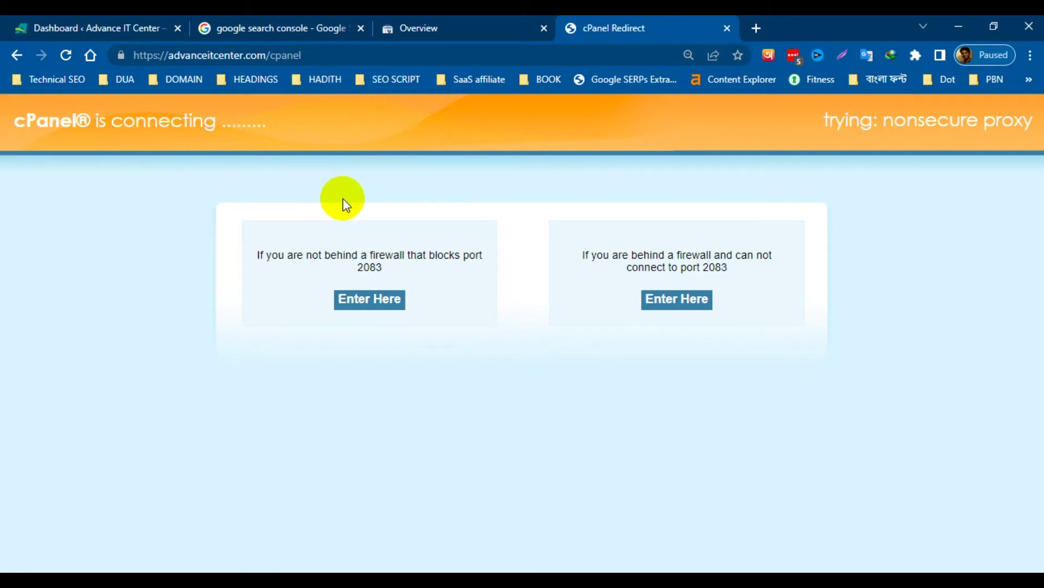
Log in to cPanel with the saved username and password and open File Manager from the Files tools.
left_click(426, 160)
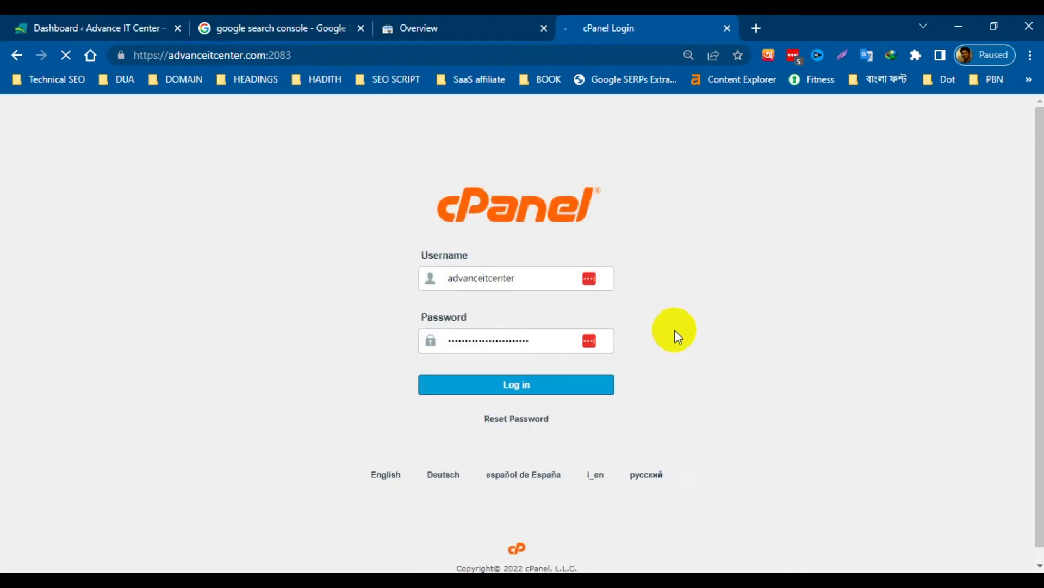
left_click(495, 388)
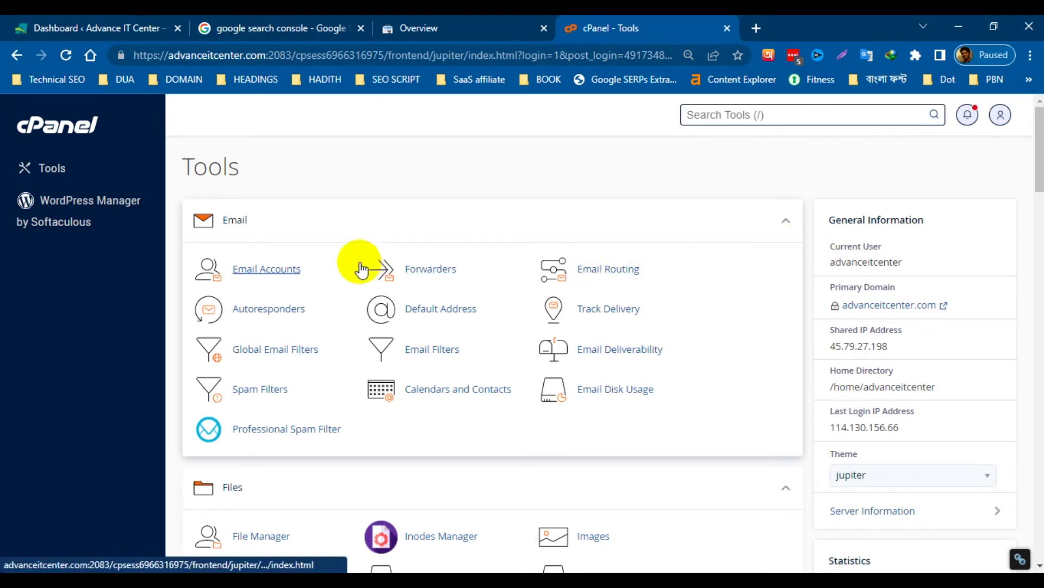
scroll(303, 389, "down", 3)
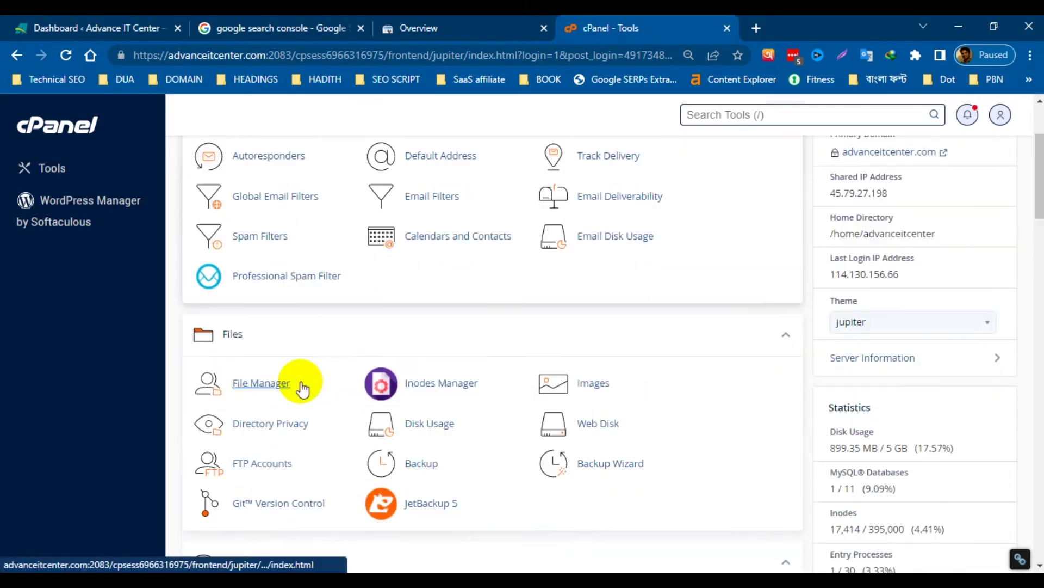
left_click(253, 389)
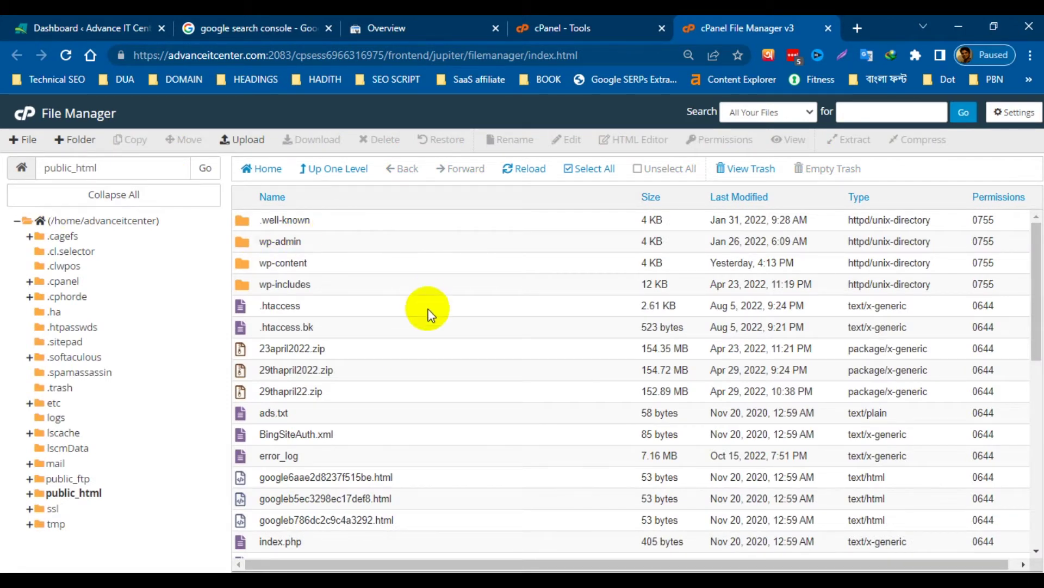
Select the public_html folder in File Manager and open its file upload page.
scroll(422, 298, "down", 7)
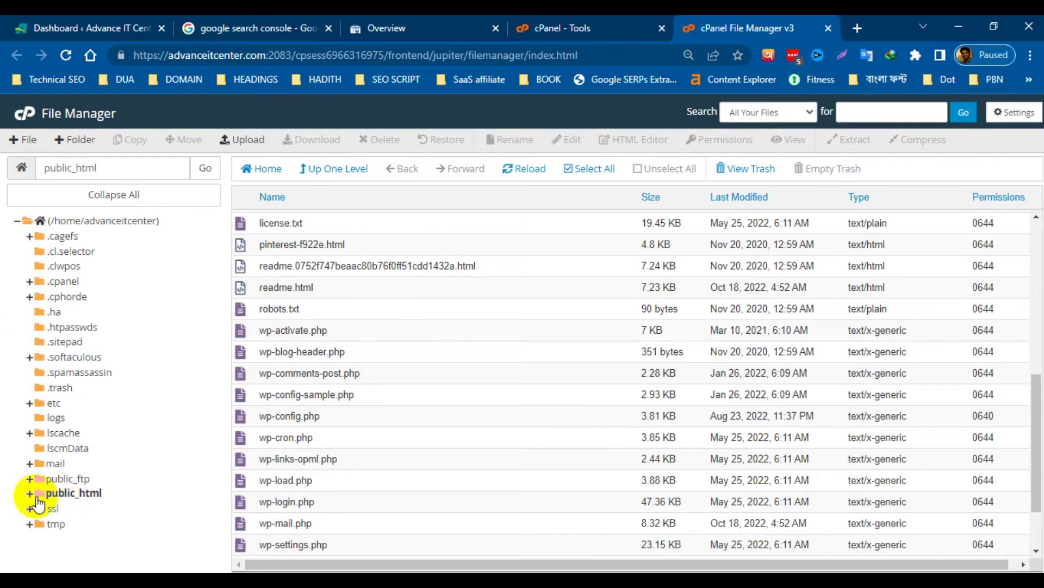
left_click(66, 494)
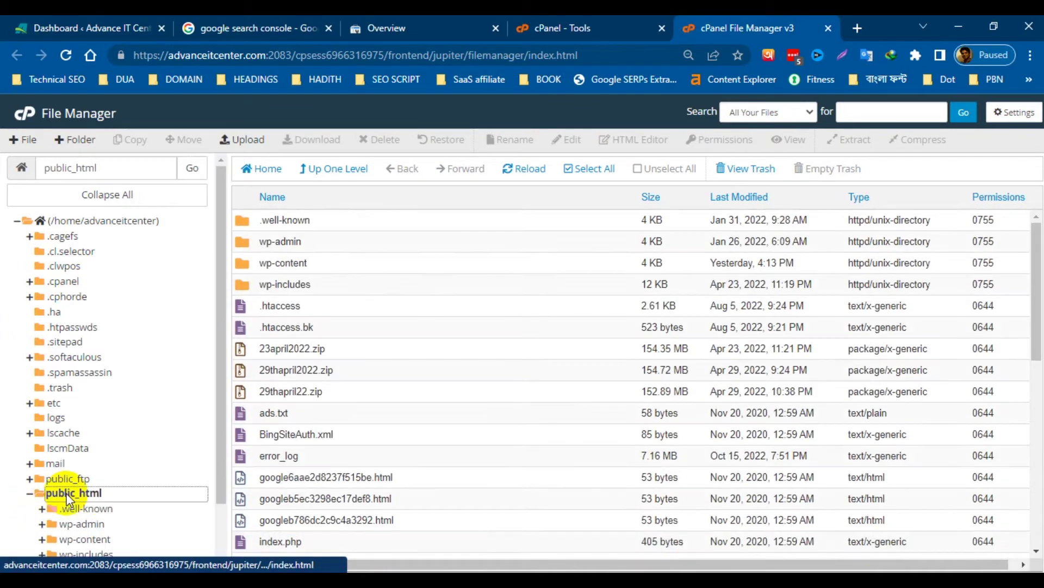
scroll(400, 282, "down", 2)
scroll(468, 348, "up", 3)
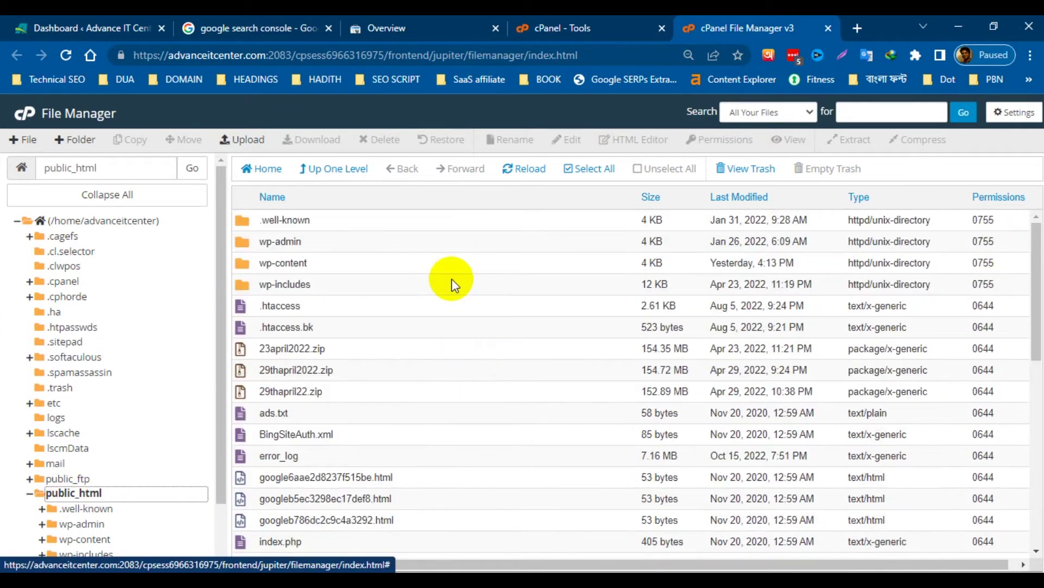
left_click(245, 145)
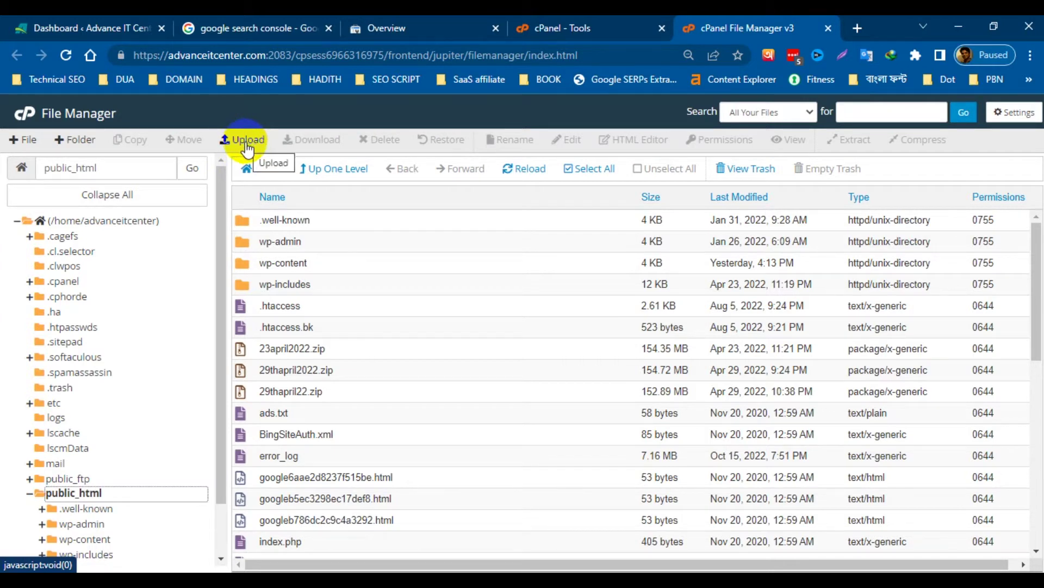
left_click(243, 145)
left_click(243, 145)
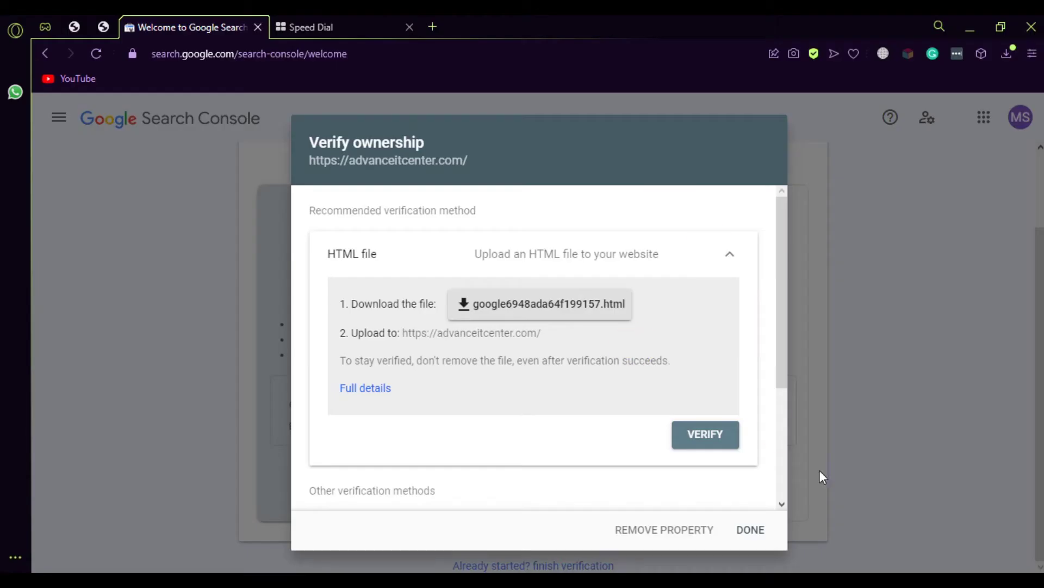
Review the other ownership verification methods in Opera and the existing files in public_html in Chrome's File Manager.
scroll(751, 375, "down", 3)
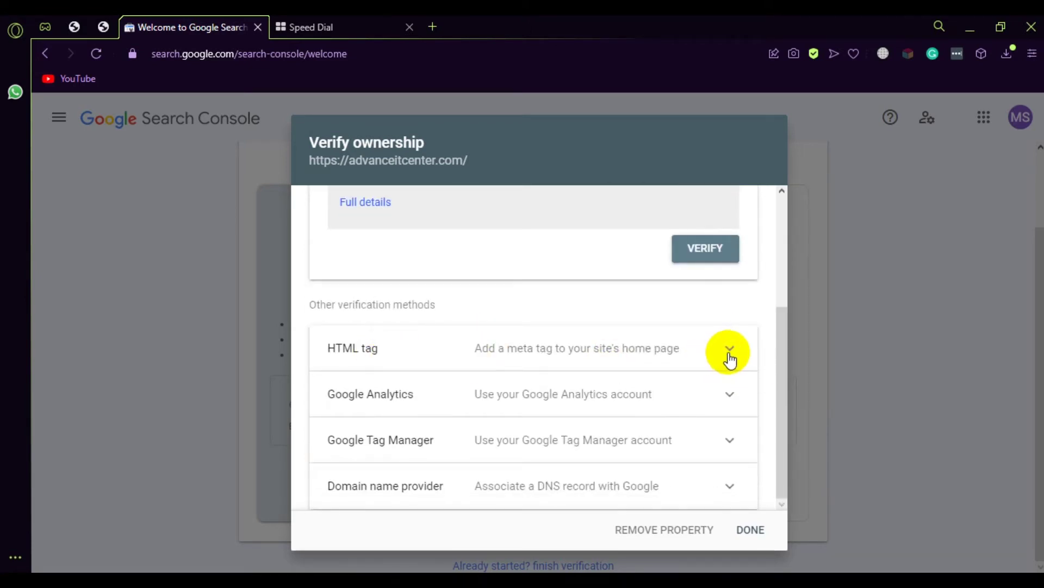
scroll(730, 374, "up", 1)
scroll(729, 374, "up", 2)
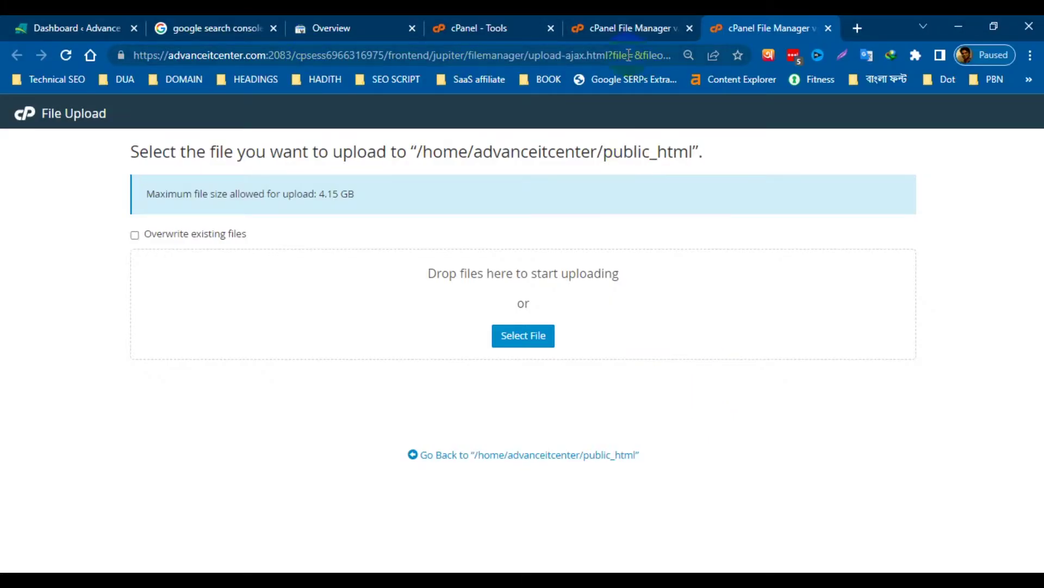
left_click(615, 28)
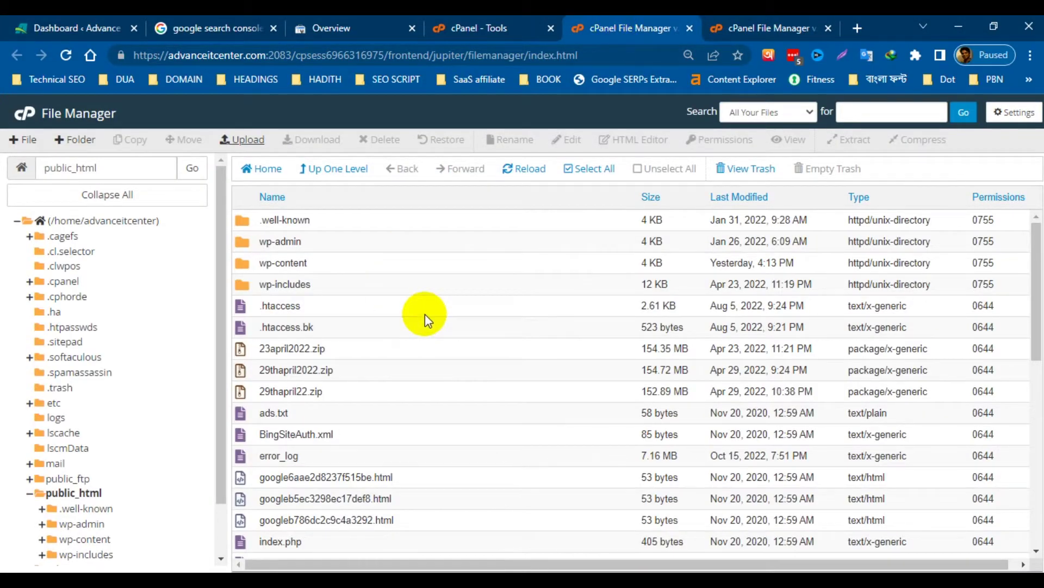
scroll(419, 321, "down", 3)
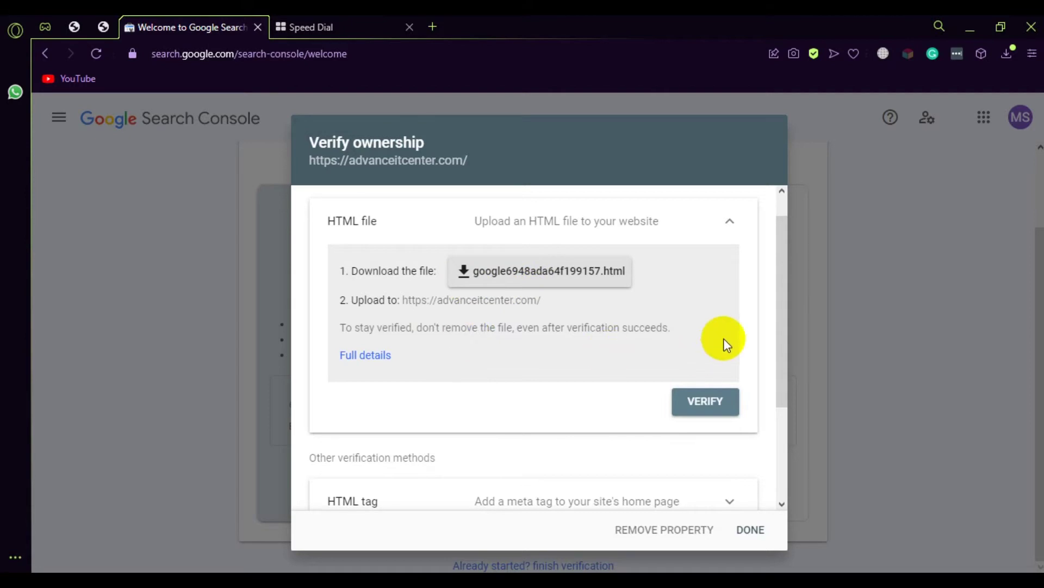
In Opera, expand the HTML tag verification method, copy its meta tag and return to the WordPress dashboard in Chrome.
scroll(483, 293, "down", 3)
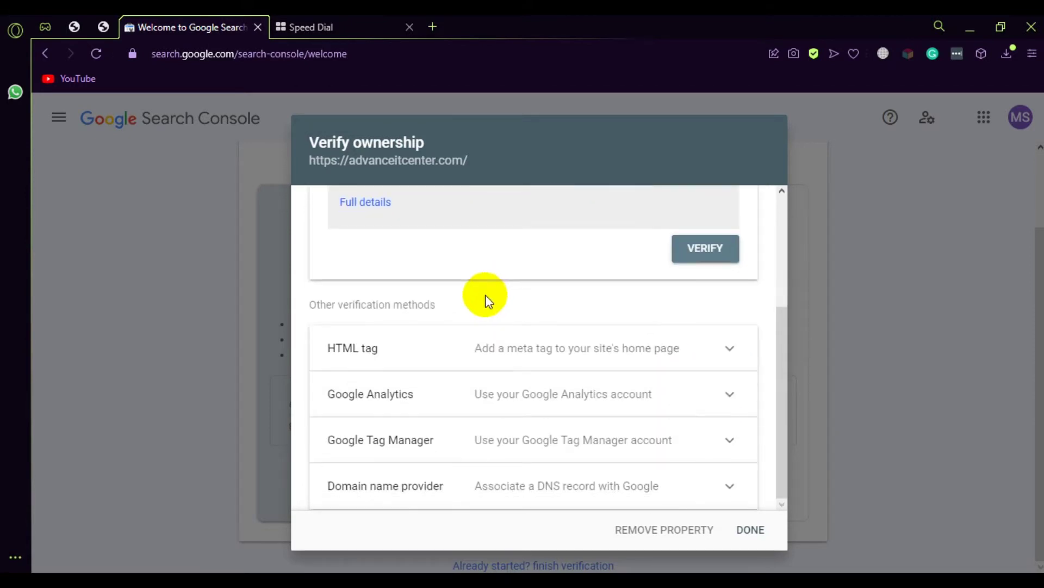
left_click(727, 354)
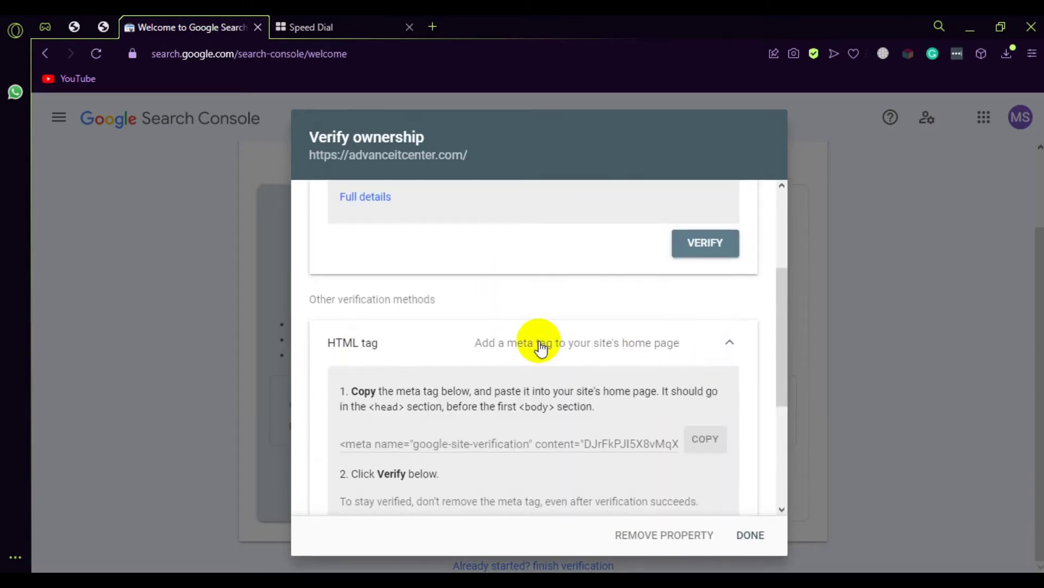
scroll(479, 354, "down", 3)
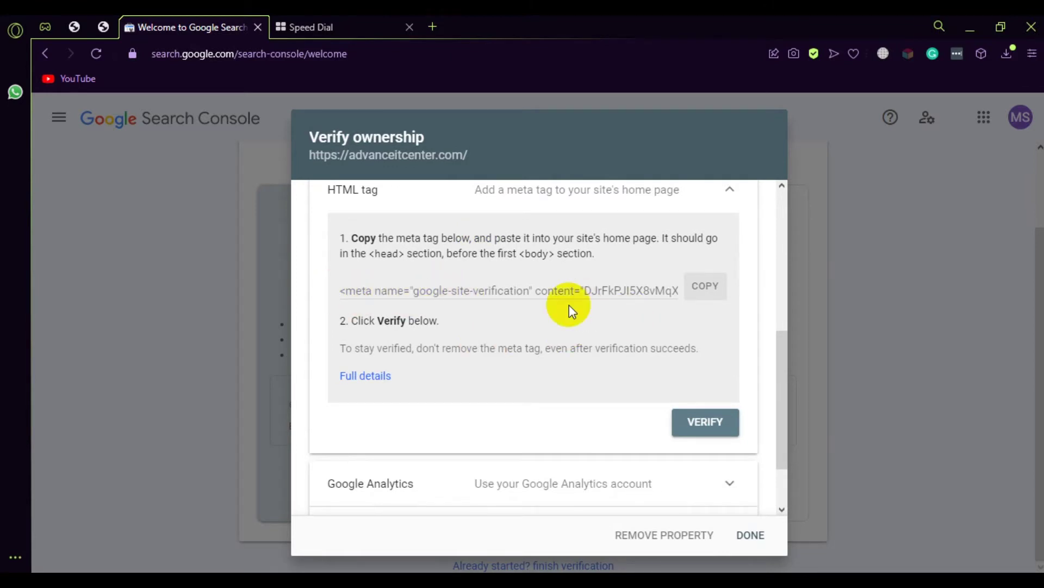
left_click(703, 289)
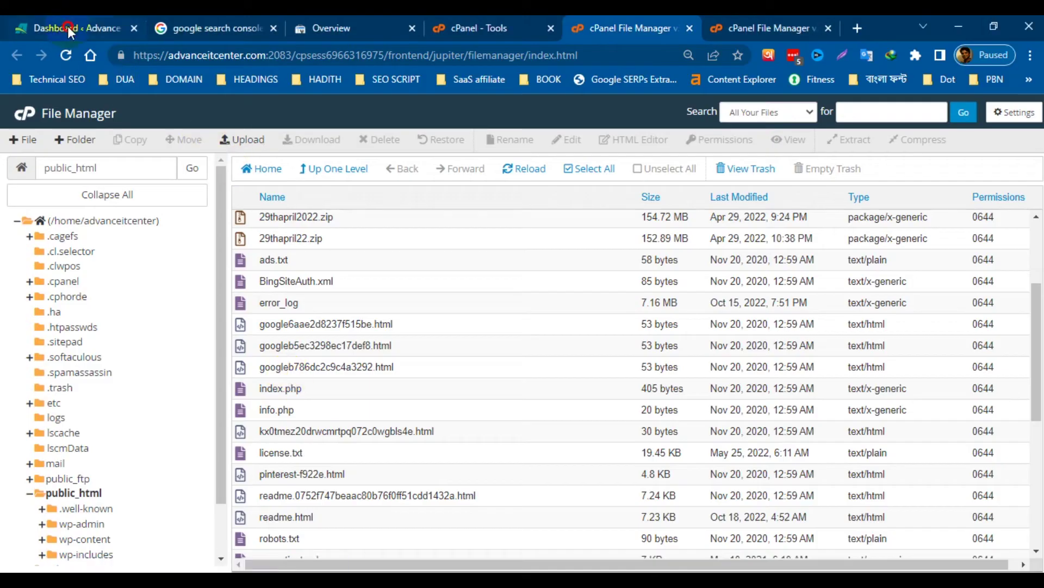
left_click(67, 26)
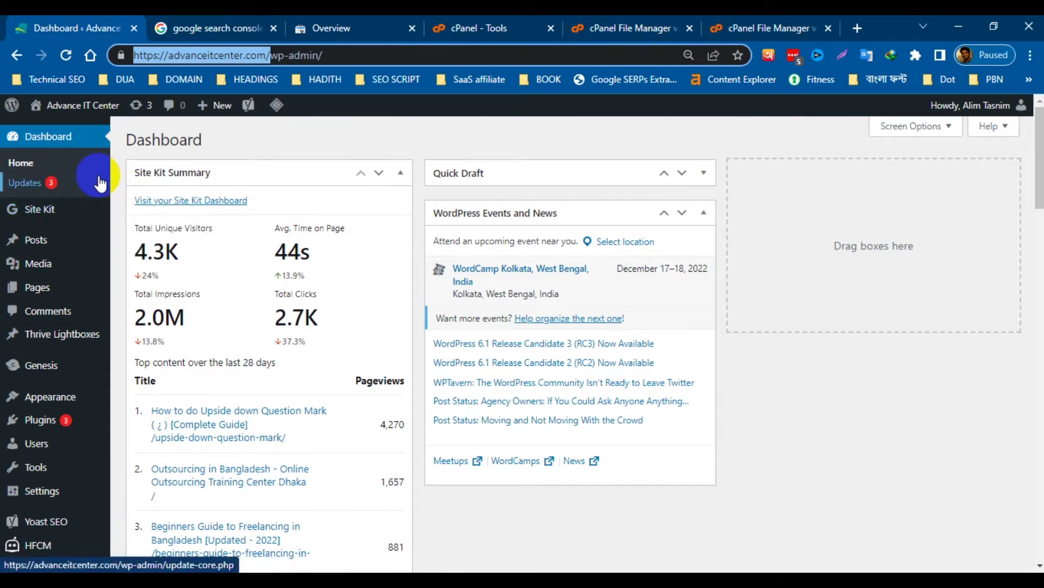
Open the General settings page of Yoast SEO in the WordPress dashboard.
scroll(44, 263, "down", 4)
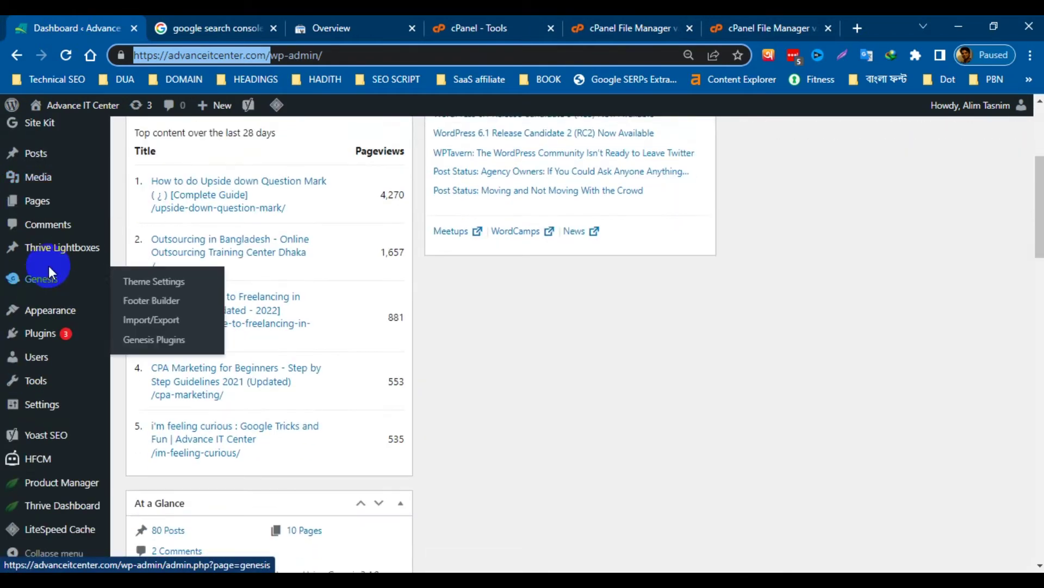
mouse_move(45, 442)
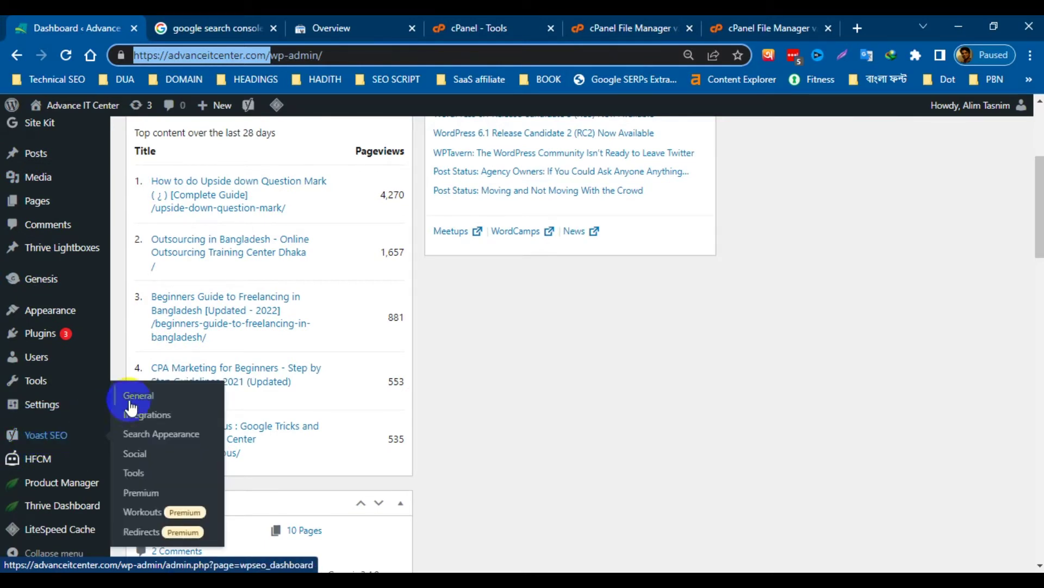
left_click(145, 444)
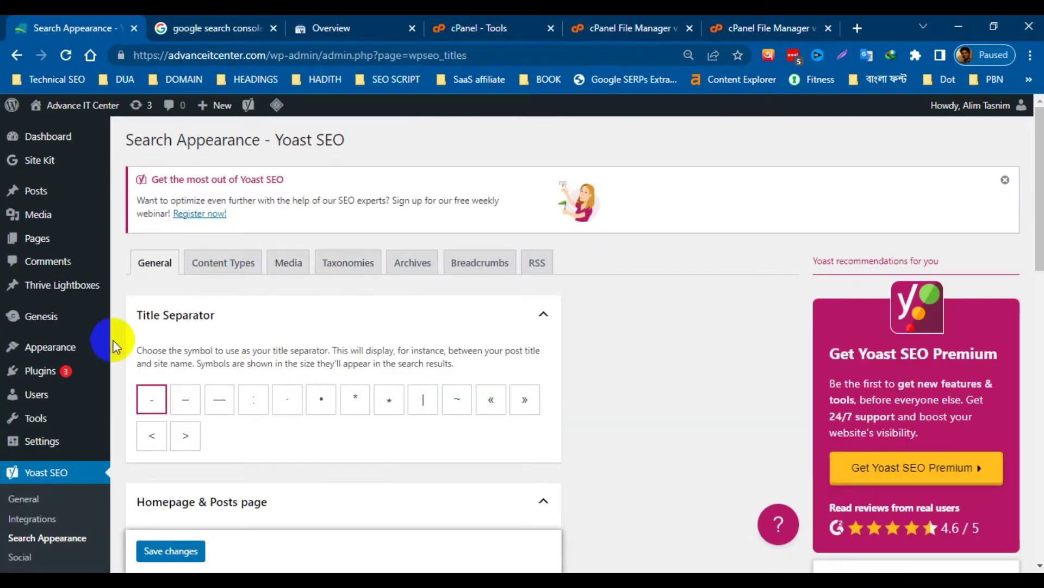
scroll(54, 419, "down", 2)
left_click(27, 433)
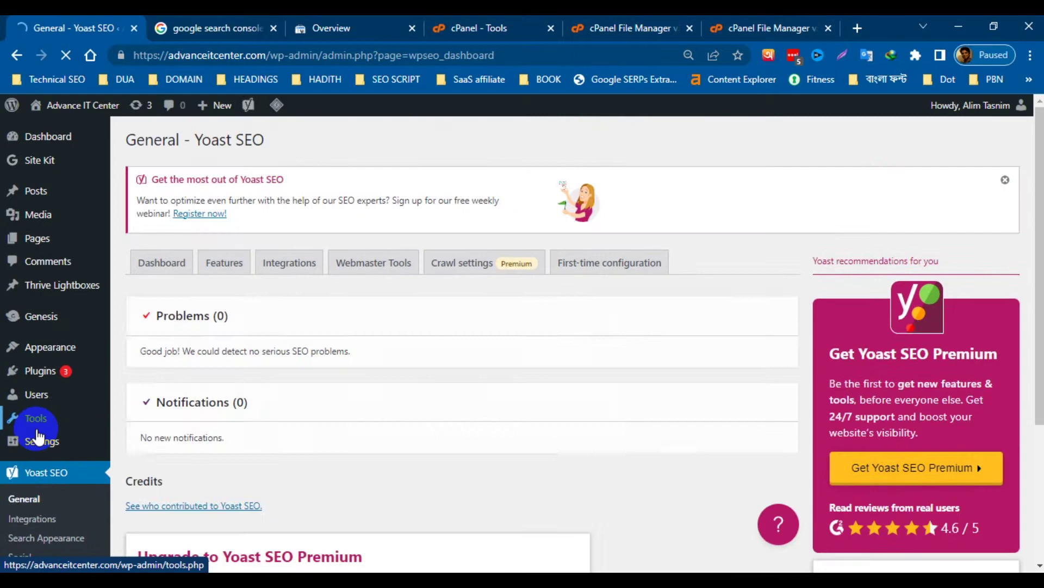
Open the Webmaster Tools verification settings in Yoast SEO and go to the Google verification code field.
scroll(74, 408, "down", 4)
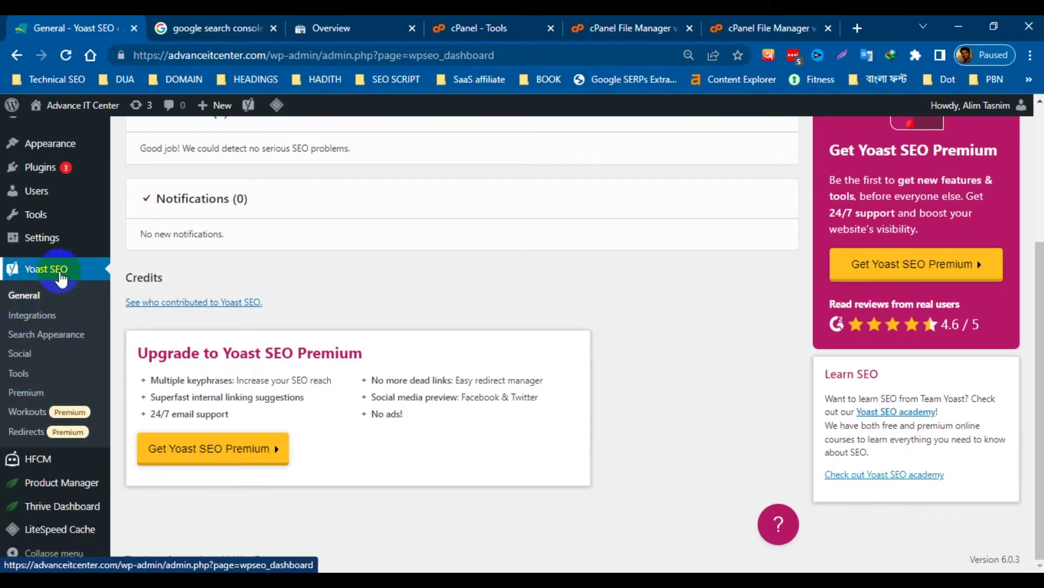
left_click(20, 303)
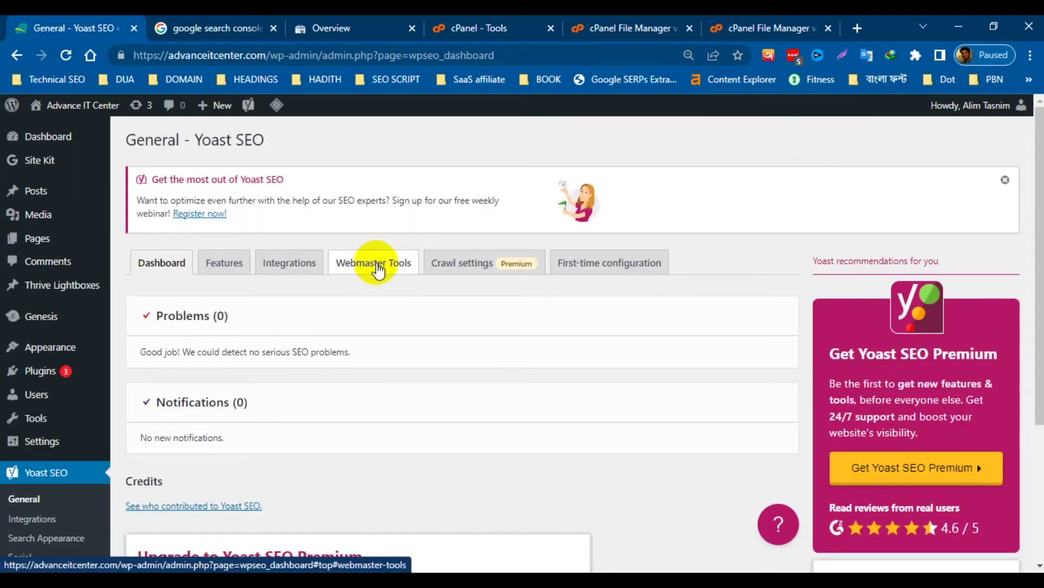
left_click(377, 268)
scroll(575, 322, "down", 3)
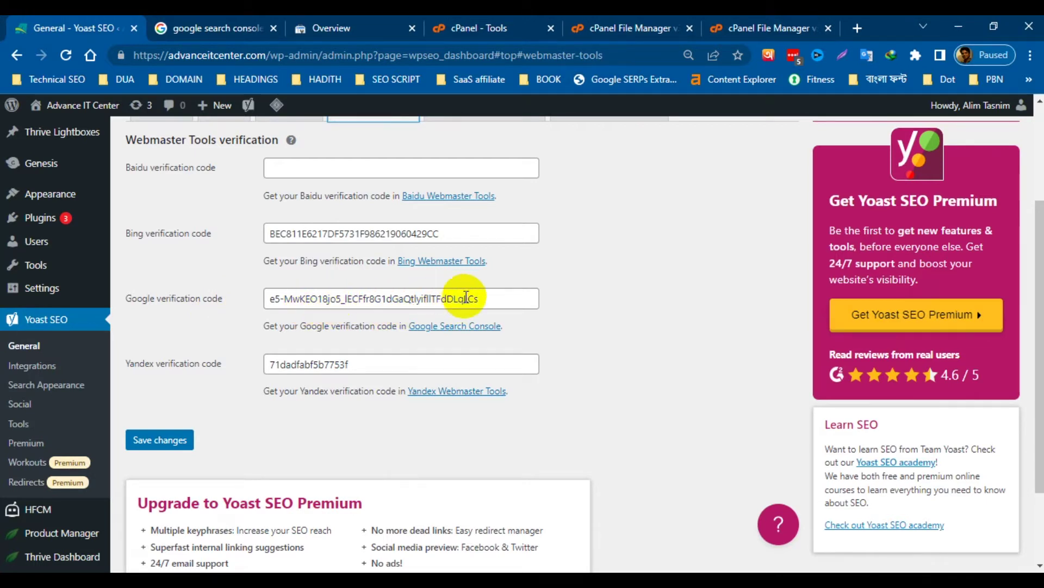
left_click(149, 451)
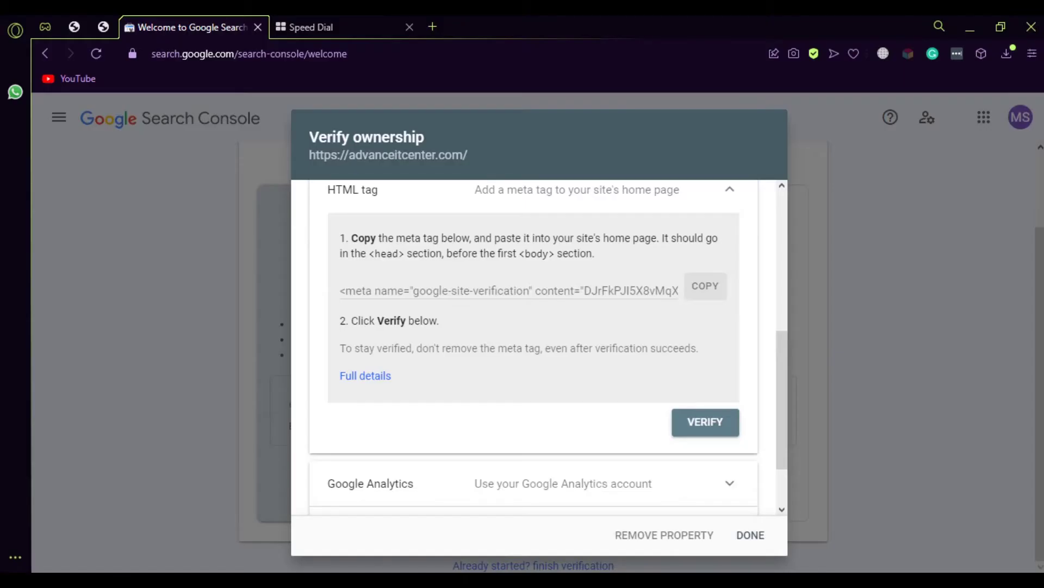
Compare the HTML tag instructions in Opera with the Google verification code field of Yoast SEO in Chrome.
scroll(605, 341, "down", 3)
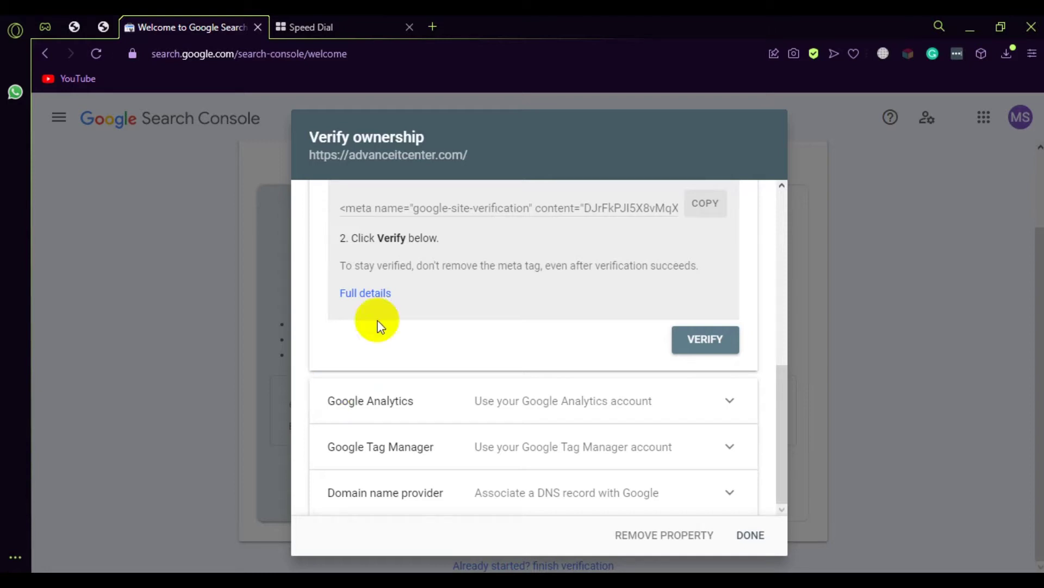
key("alt+Tab")
scroll(342, 308, "up", 3)
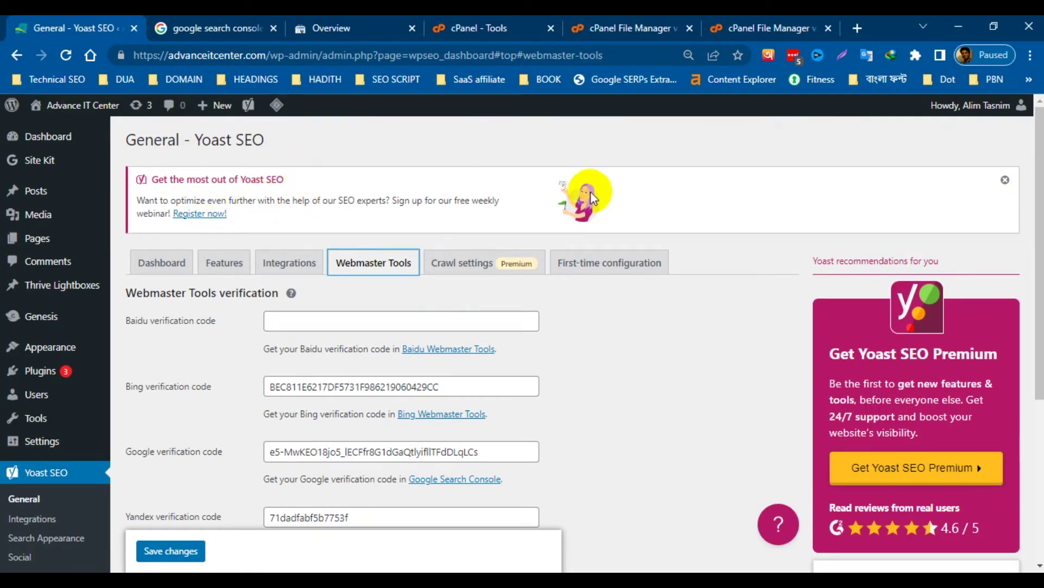
scroll(758, 270, "down", 3)
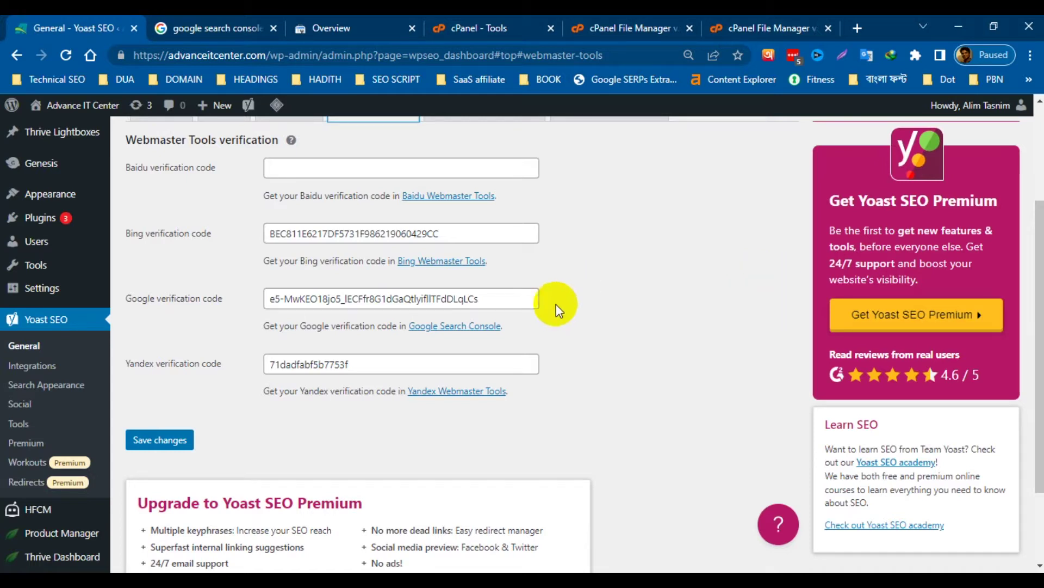
left_click(174, 580)
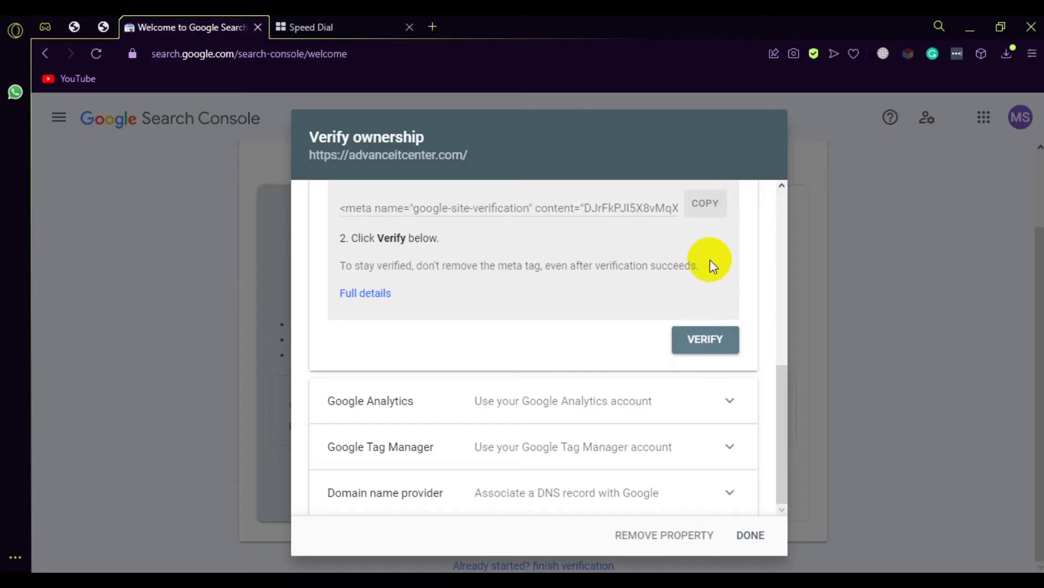
In Opera, look over the ownership verification methods once more and close the Verify ownership dialog with Done.
scroll(642, 318, "up", 7)
scroll(650, 316, "down", 1)
scroll(658, 313, "down", 5)
scroll(663, 307, "up", 7)
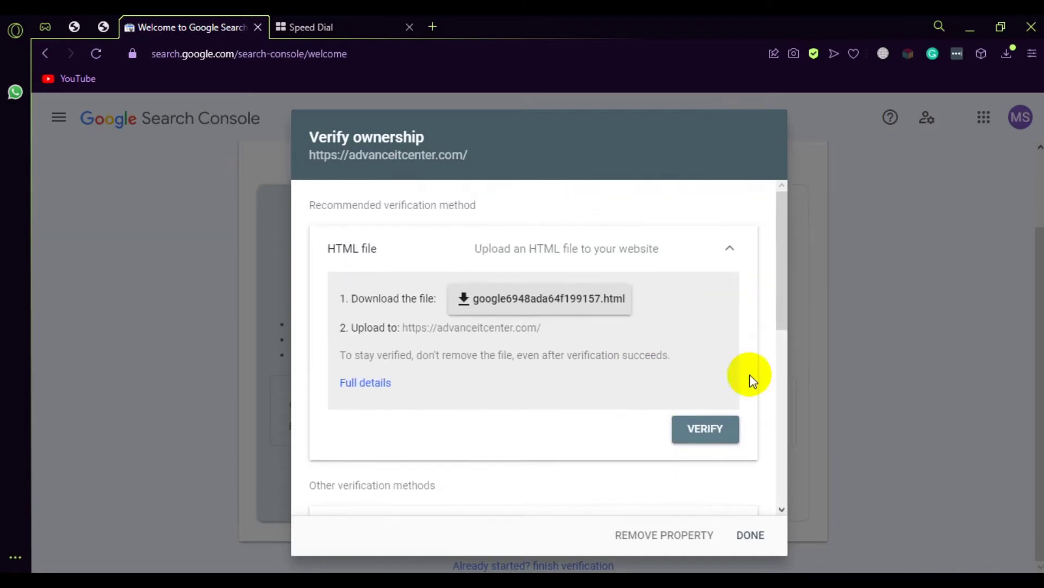
left_click(755, 538)
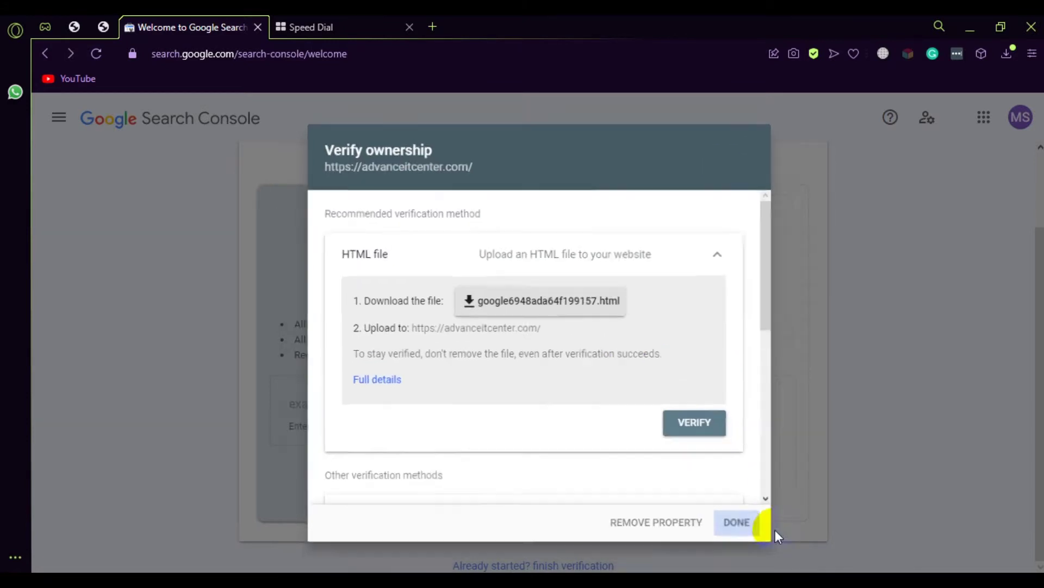
scroll(536, 377, "up", 2)
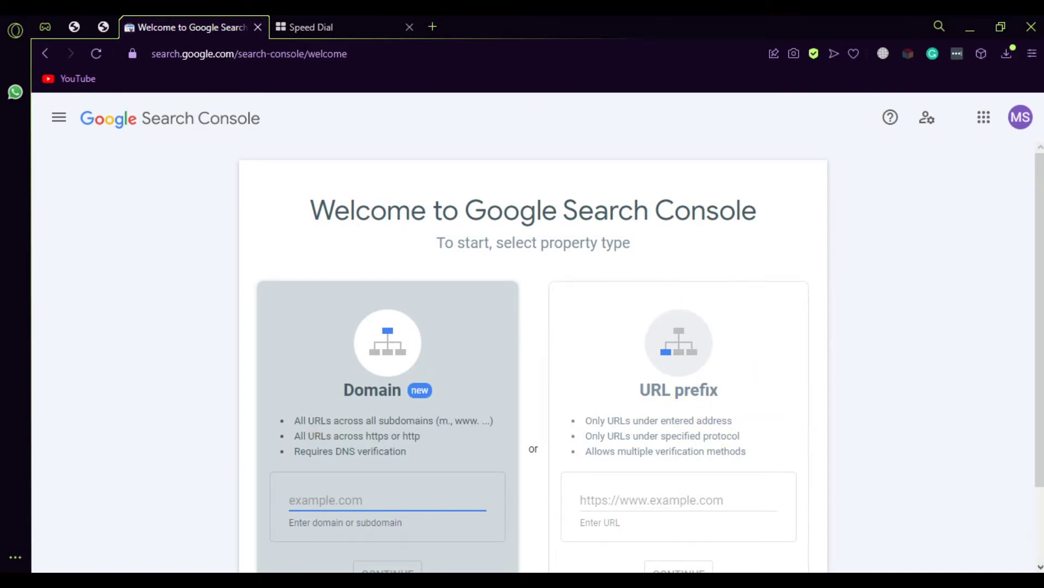
In Chrome, review the Performance, Index, Experience and Enhancements sections of the advanceitcenter.com Overview in Search Console and reload the Overview.
left_click(152, 579)
left_click(384, 37)
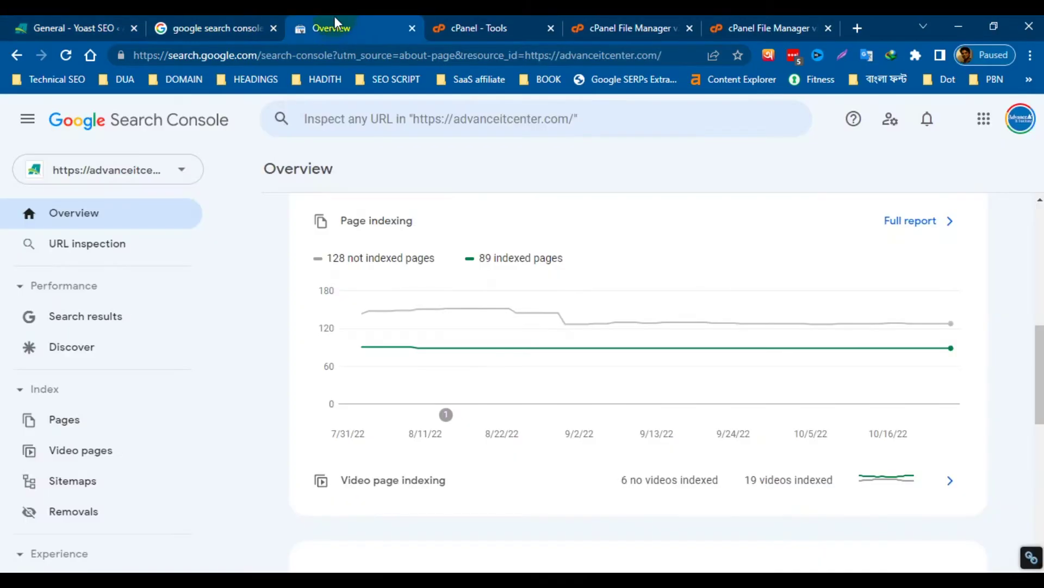
scroll(944, 241, "up", 4)
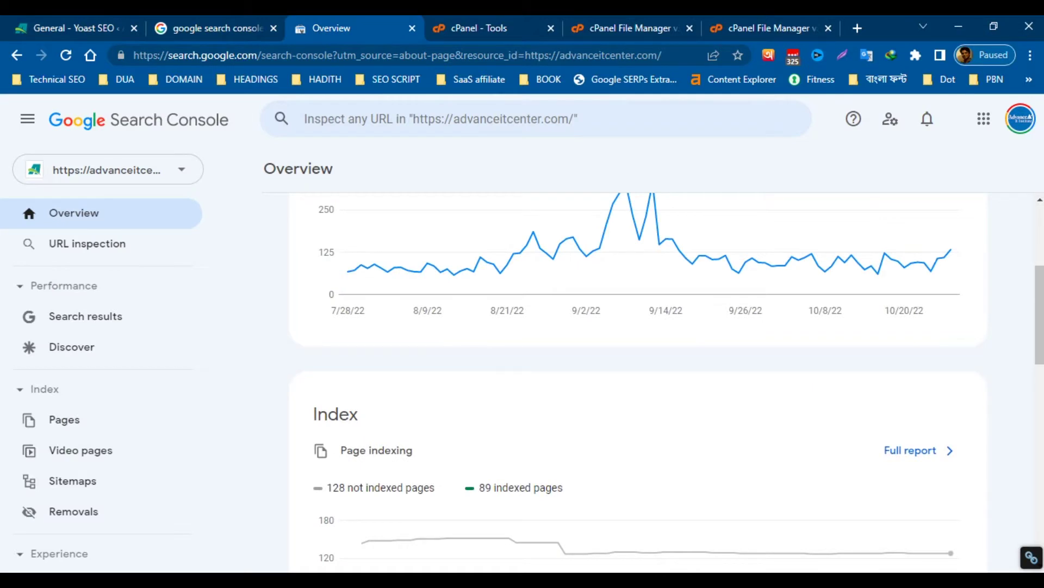
scroll(980, 338, "up", 4)
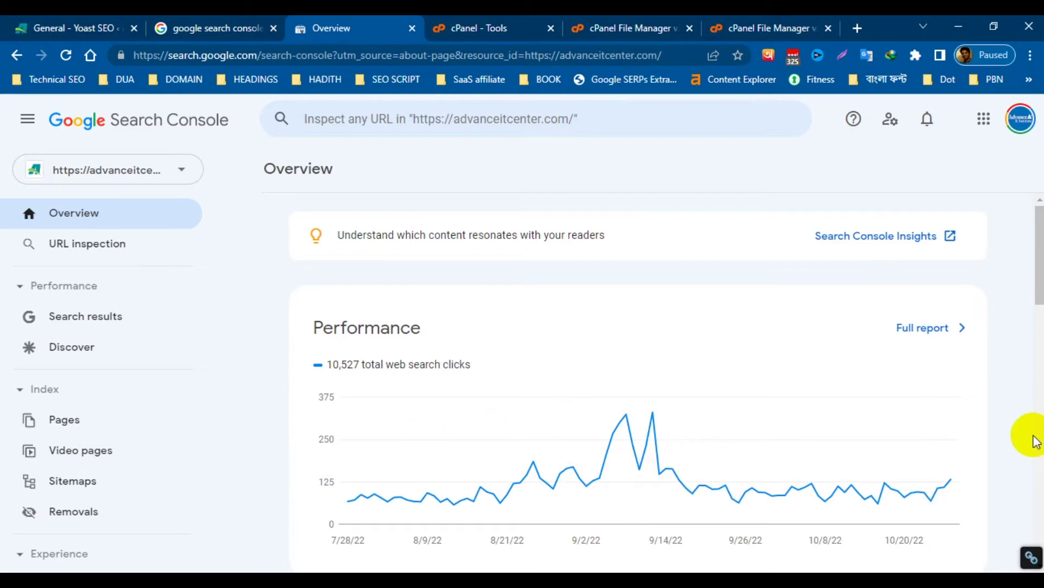
scroll(805, 368, "down", 2)
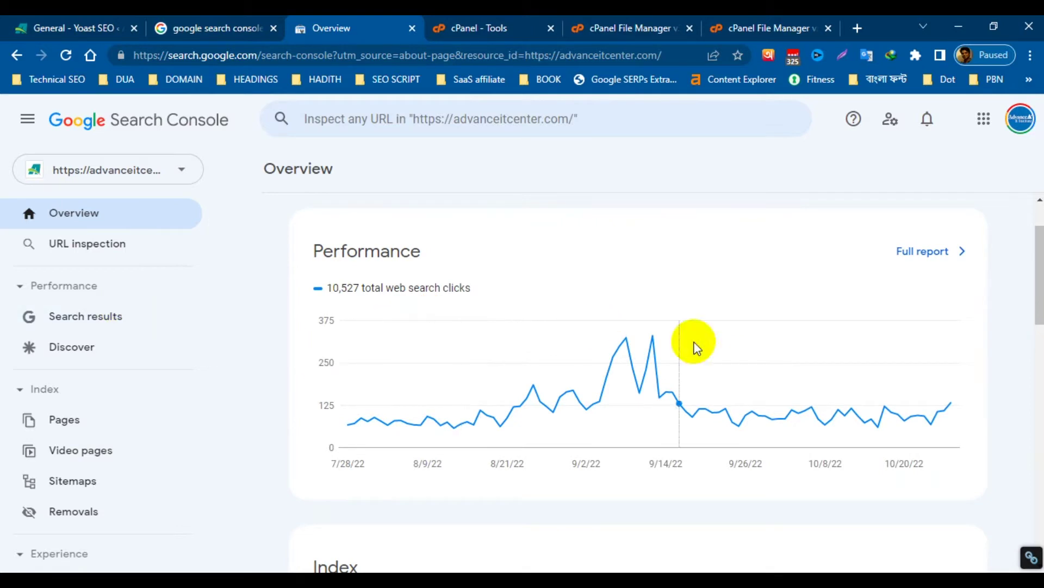
scroll(668, 390, "down", 4)
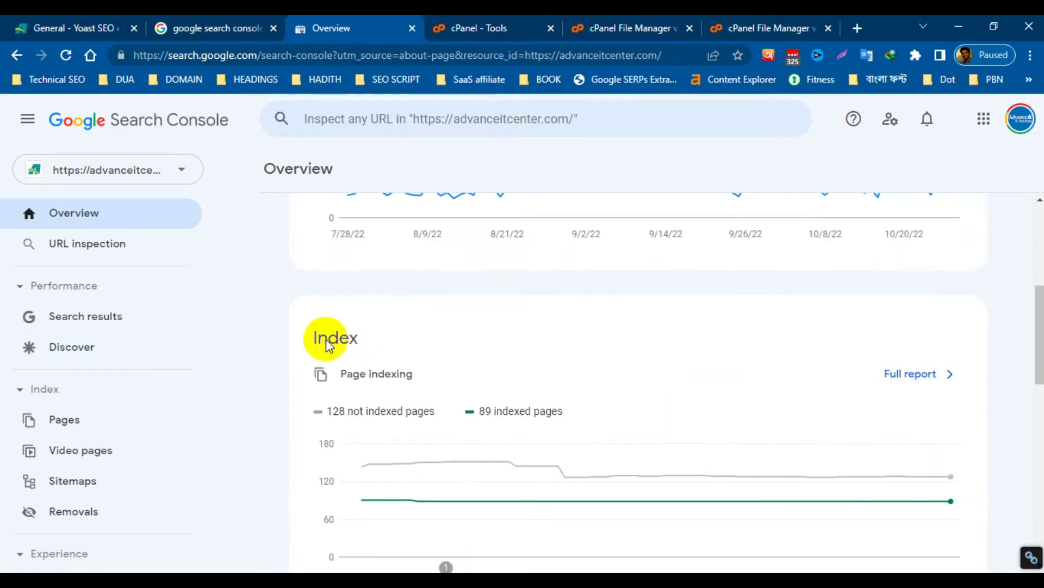
scroll(473, 417, "down", 3)
scroll(471, 413, "down", 6)
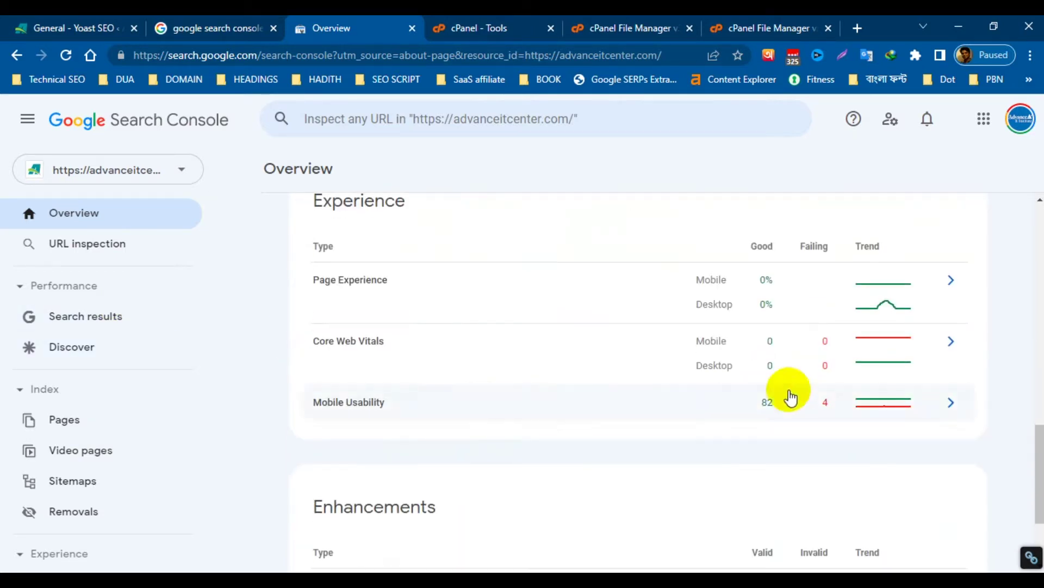
scroll(653, 411, "down", 3)
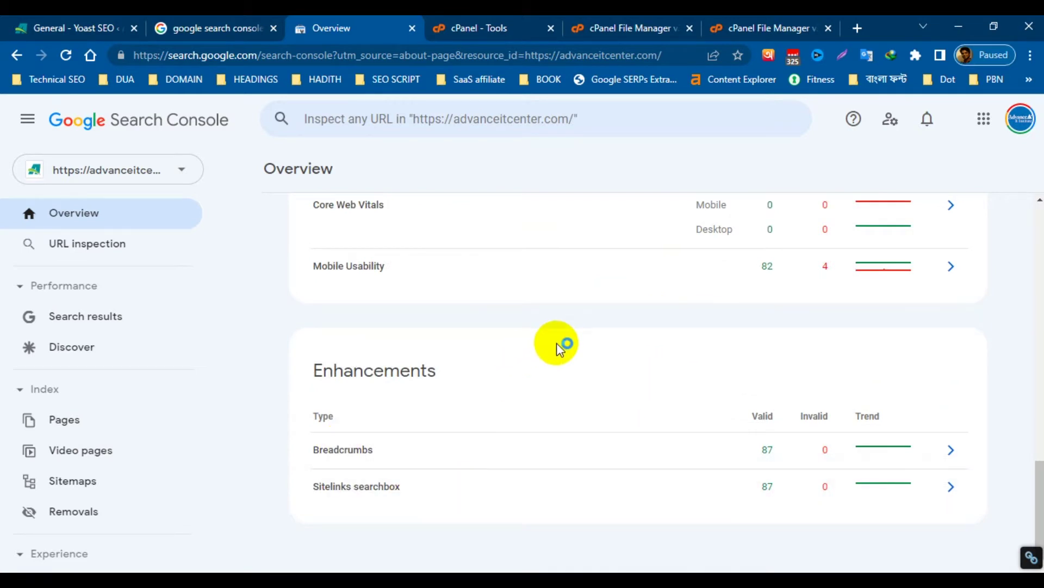
scroll(566, 347, "up", 10)
scroll(578, 340, "up", 1)
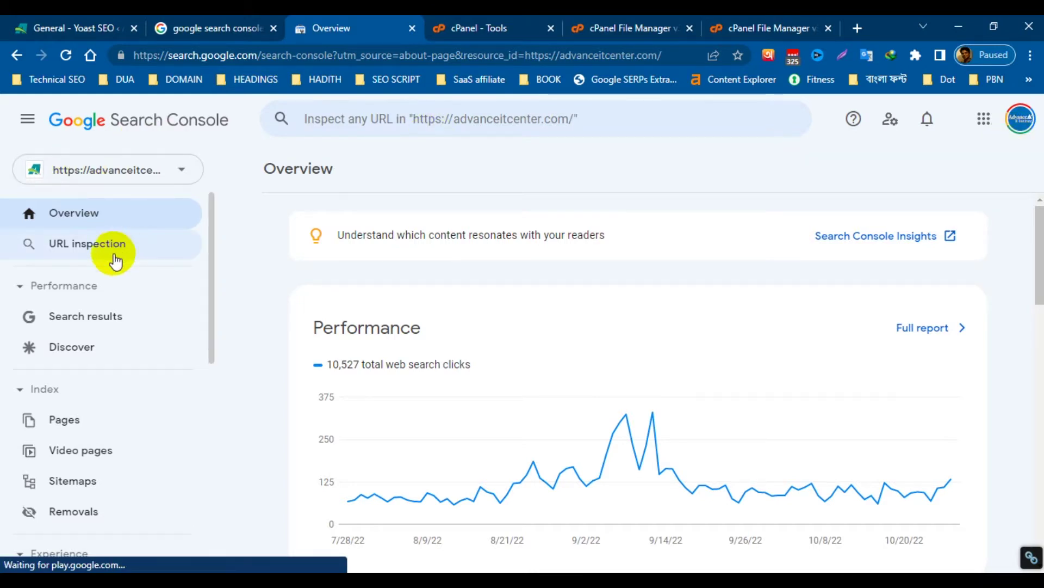
left_click(74, 216)
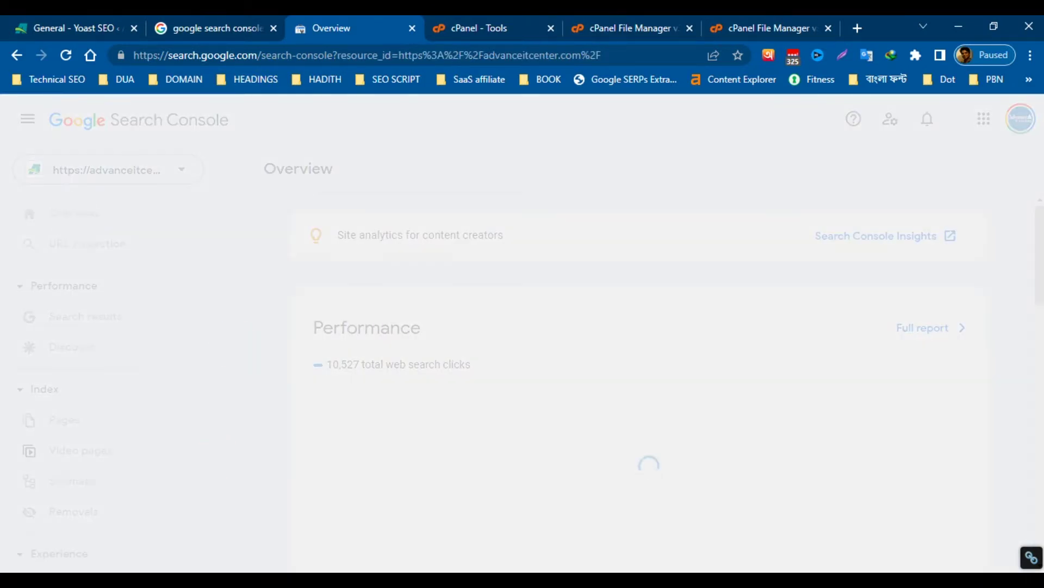
Highlight "Inspect" in the Technical SEO list in Notepad, minimize it and start URL inspection in Search Console in Chrome.
key("alt+Tab")
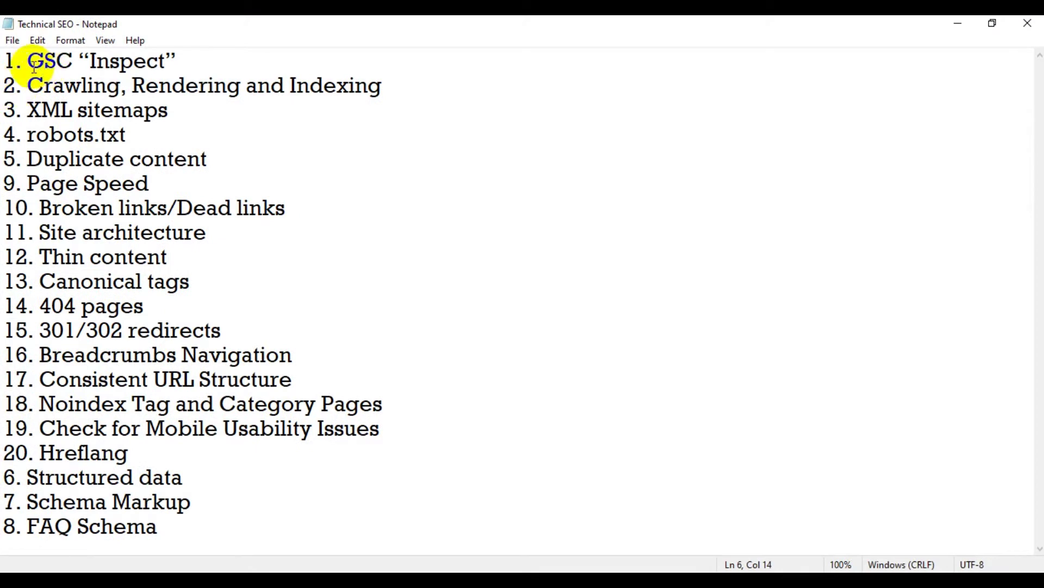
left_click_drag(34, 63, 182, 61)
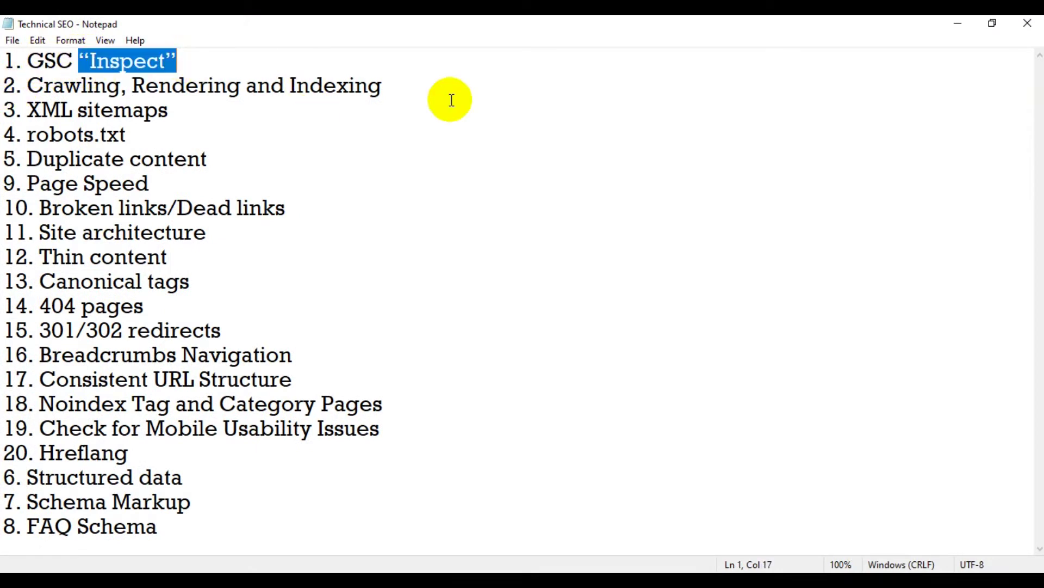
left_click(957, 23)
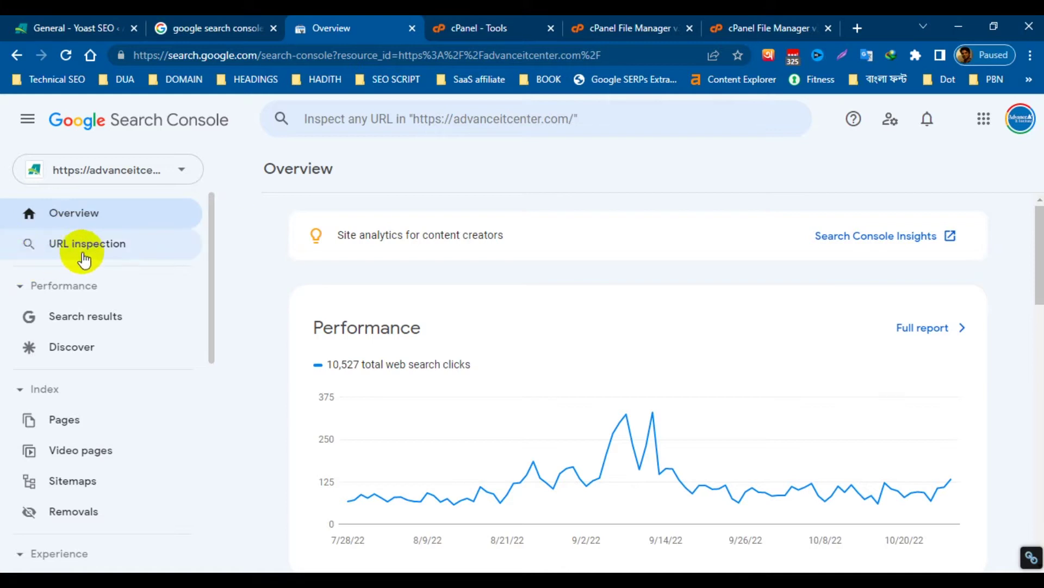
left_click(113, 250)
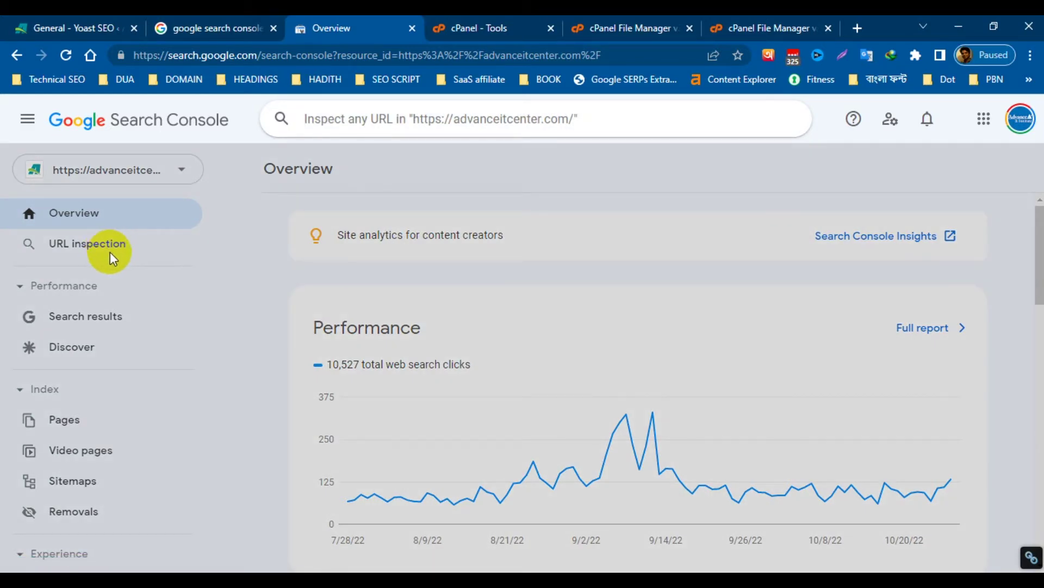
Open the list of all posts in the WordPress dashboard and browse the older entries near its end.
left_click(74, 26)
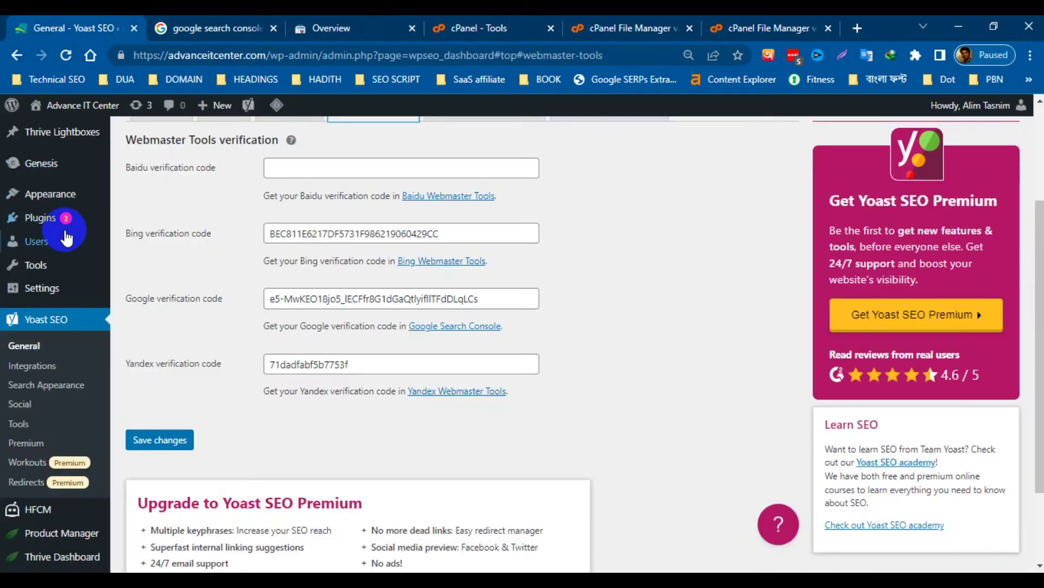
scroll(54, 202, "up", 3)
mouse_move(49, 192)
left_click(130, 196)
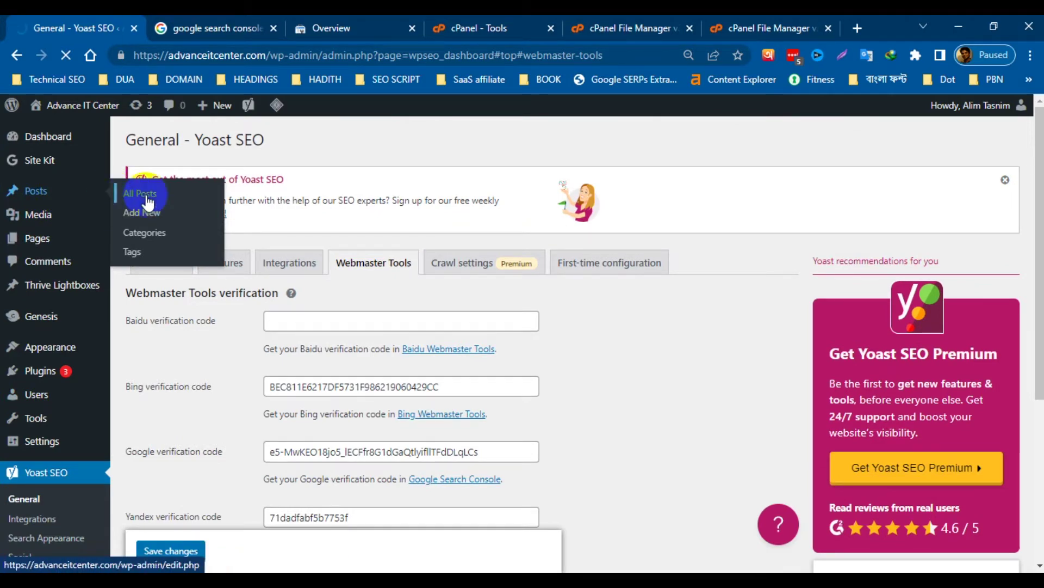
left_click(144, 199)
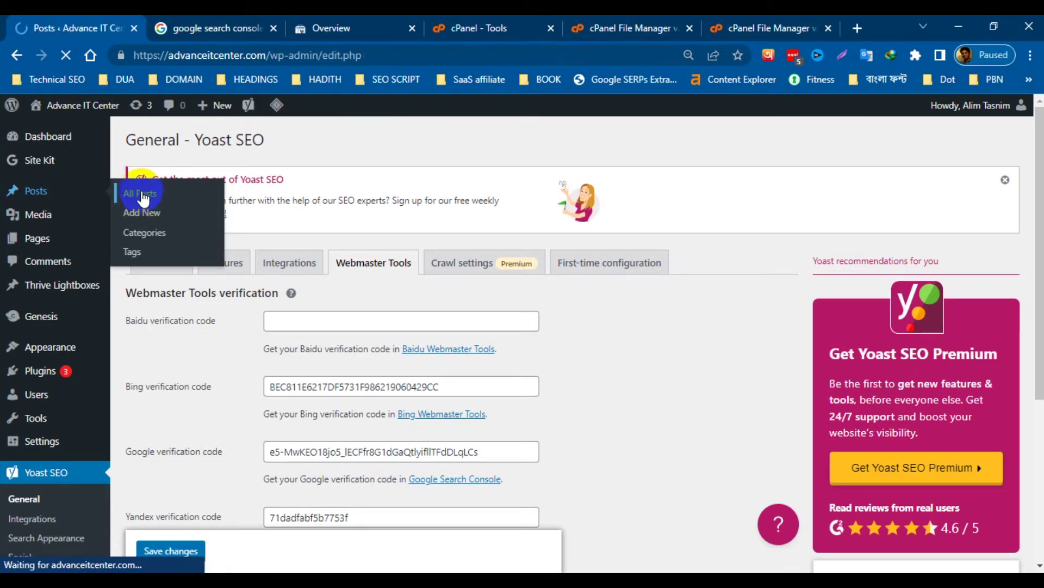
scroll(550, 282, "down", 15)
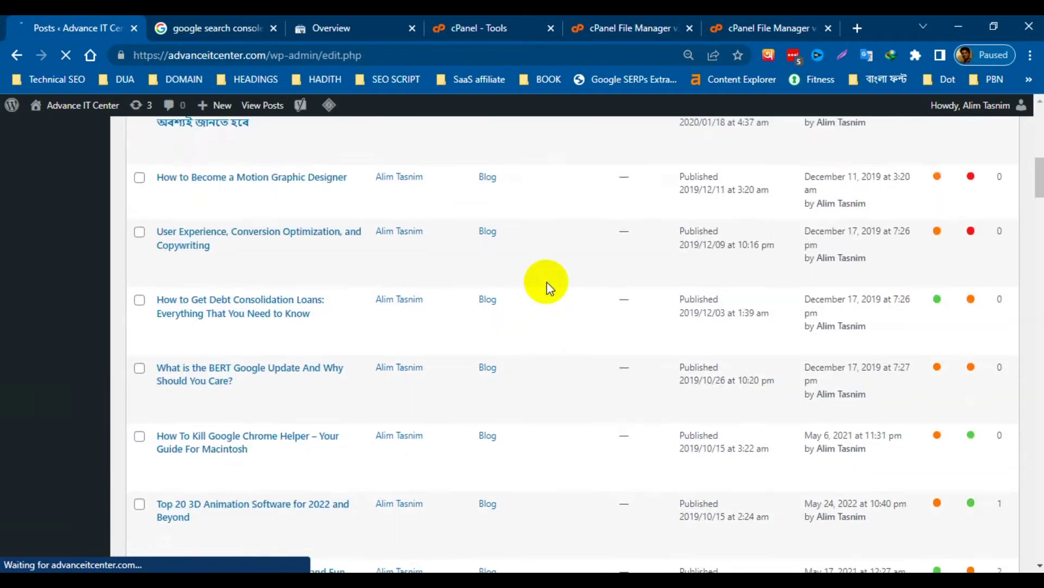
scroll(538, 309, "down", 20)
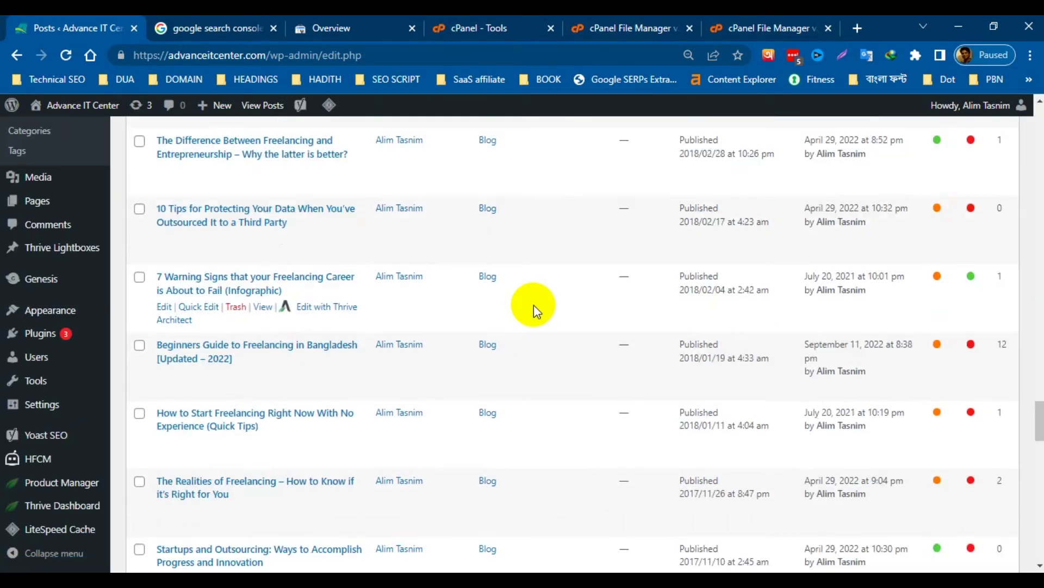
scroll(529, 310, "down", 10)
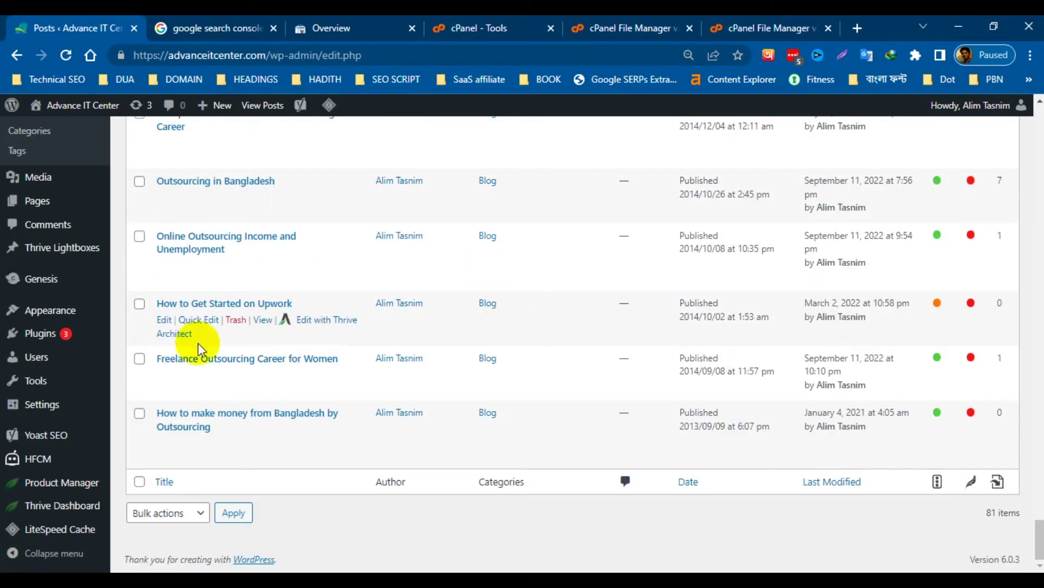
scroll(254, 391, "up", 1)
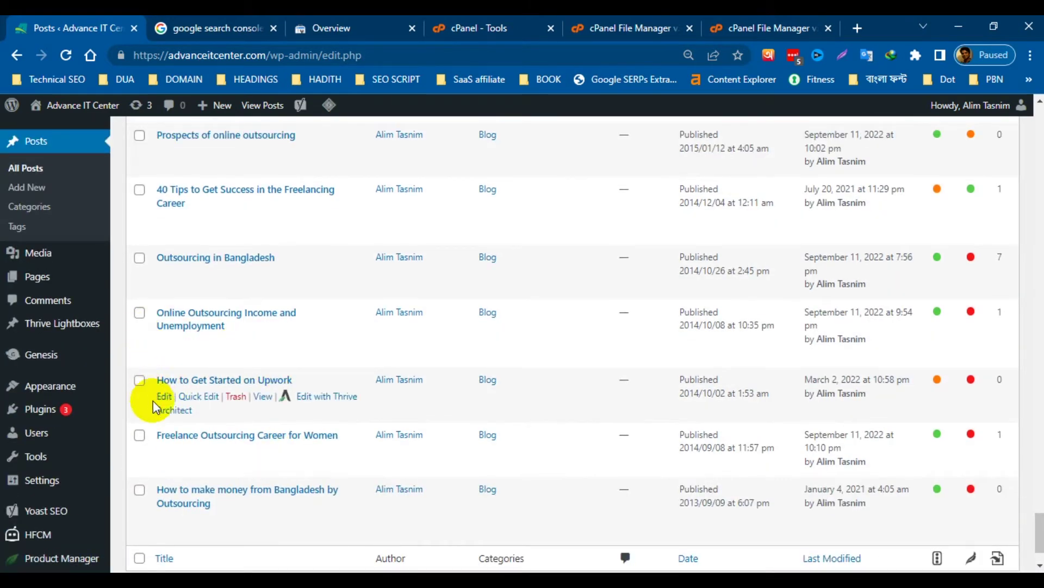
Open the post "How to Get Started on Upwork" in a new tab and skim through its content.
right_click(263, 396)
left_click(326, 194)
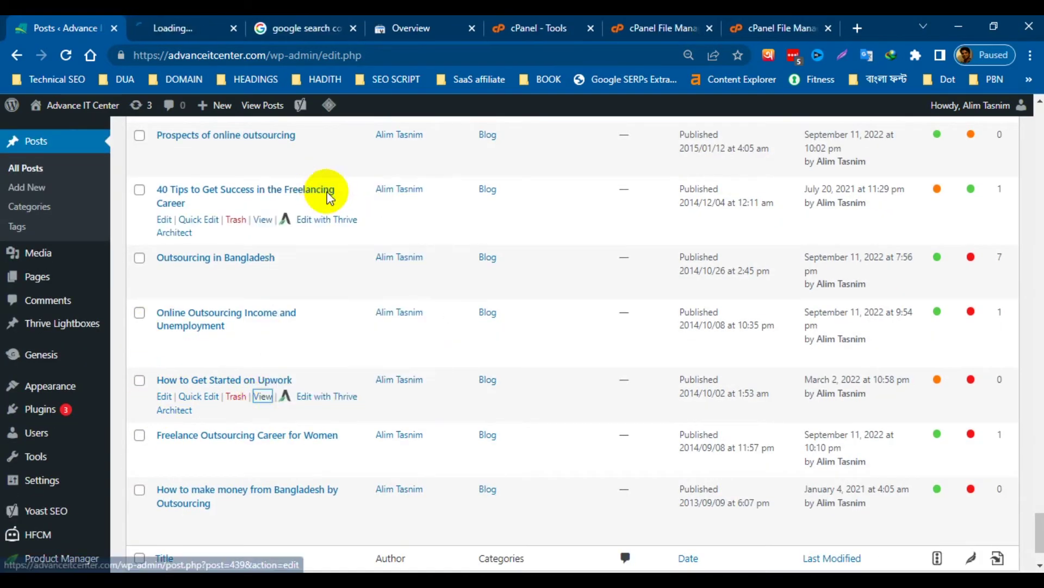
left_click(184, 22)
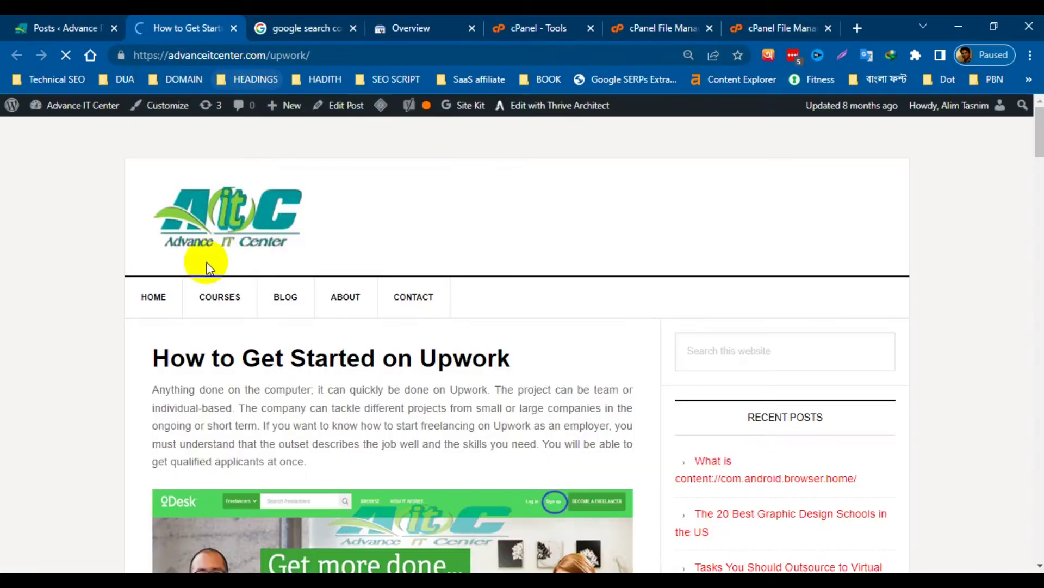
scroll(511, 296, "down", 10)
scroll(544, 304, "down", 15)
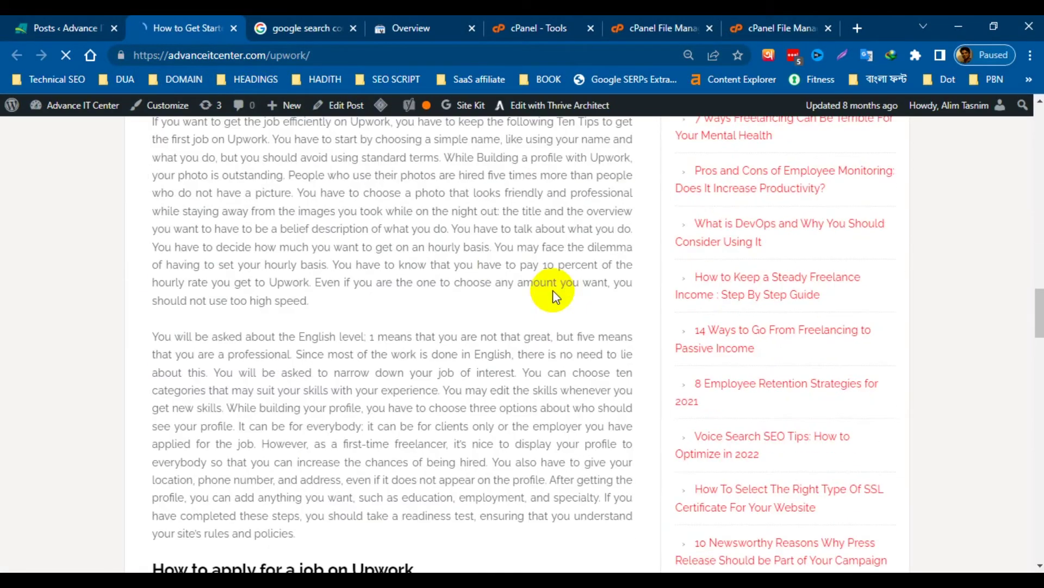
scroll(490, 264, "up", 8)
scroll(484, 267, "up", 10)
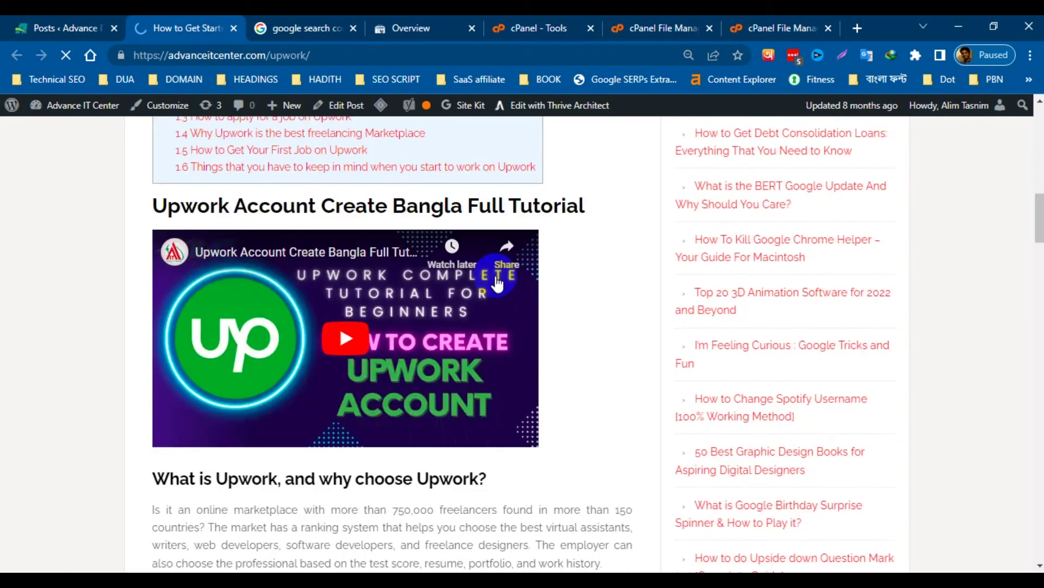
scroll(267, 138, "up", 8)
scroll(268, 139, "up", 6)
left_click(315, 55)
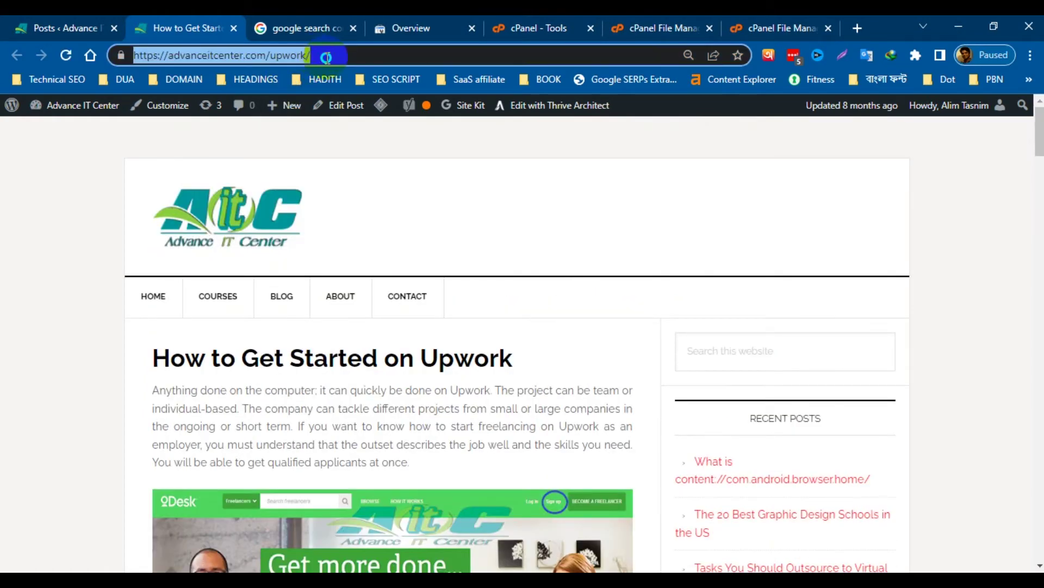
right_click(326, 55)
left_click(364, 142)
left_click(406, 28)
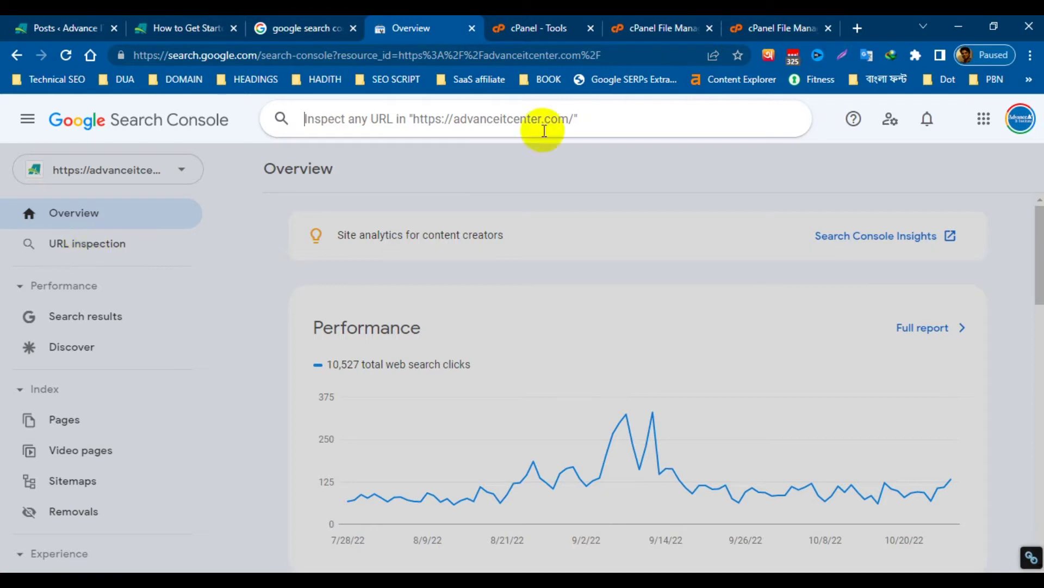
right_click(409, 120)
left_click(475, 251)
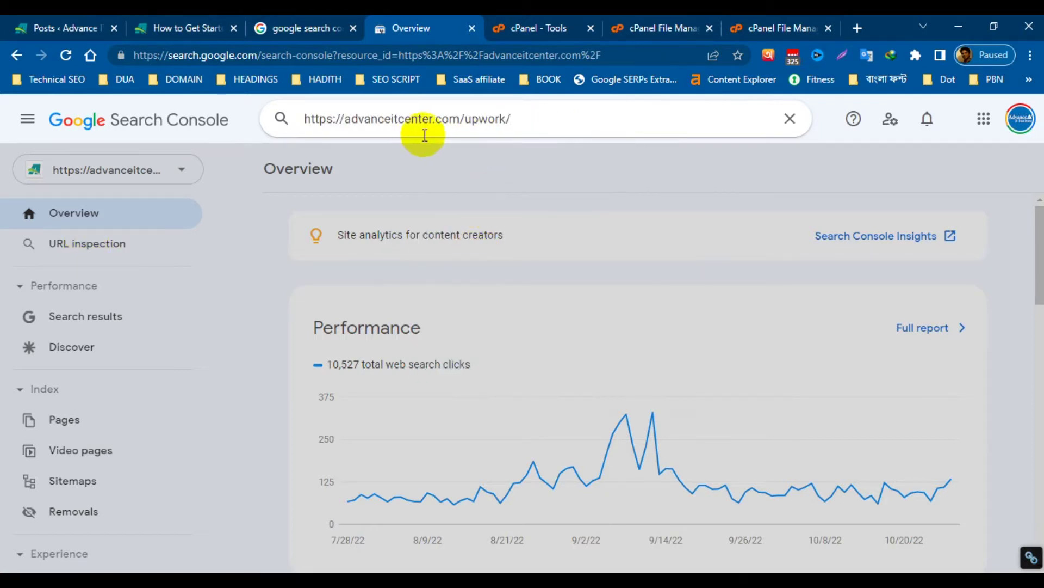
key("Return")
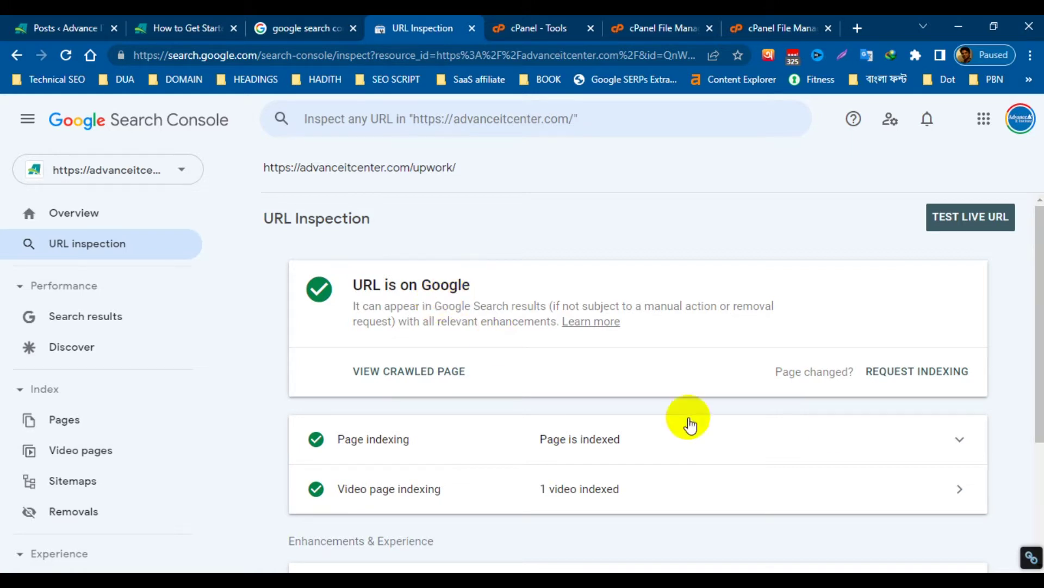
scroll(683, 340, "down", 3)
scroll(710, 342, "up", 3)
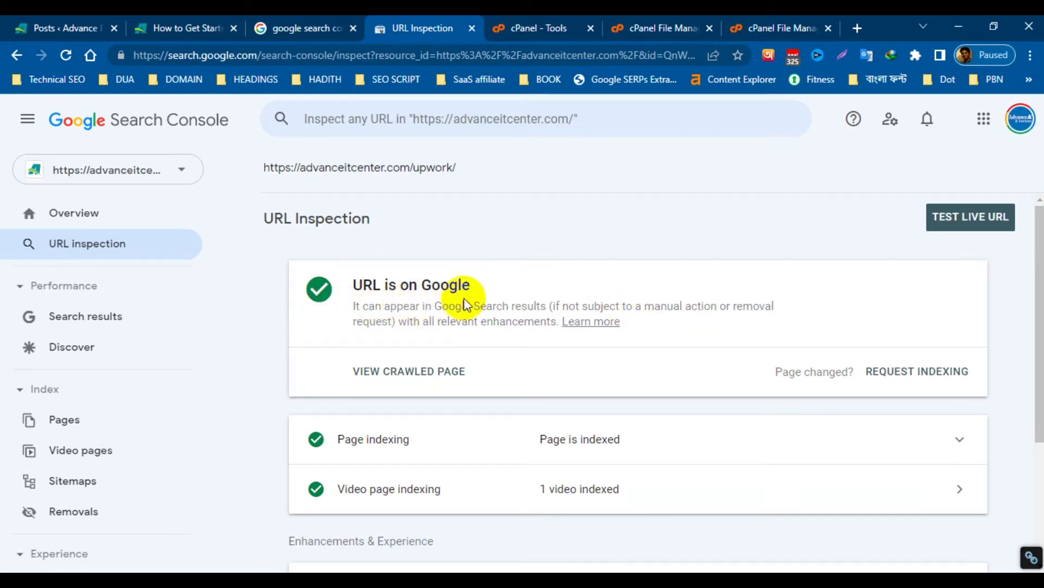
scroll(451, 308, "down", 3)
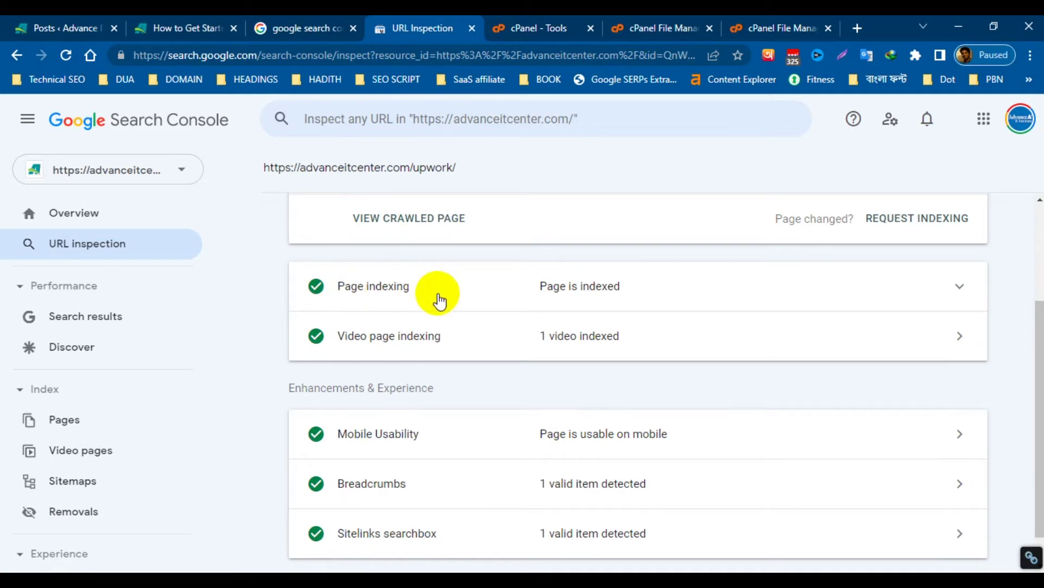
scroll(576, 381, "down", 1)
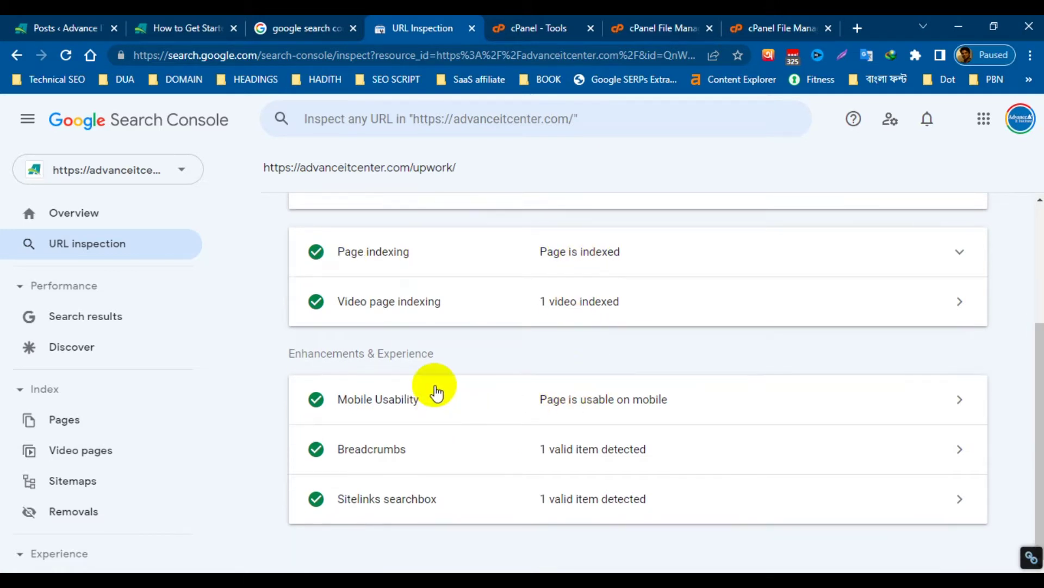
scroll(544, 391, "up", 4)
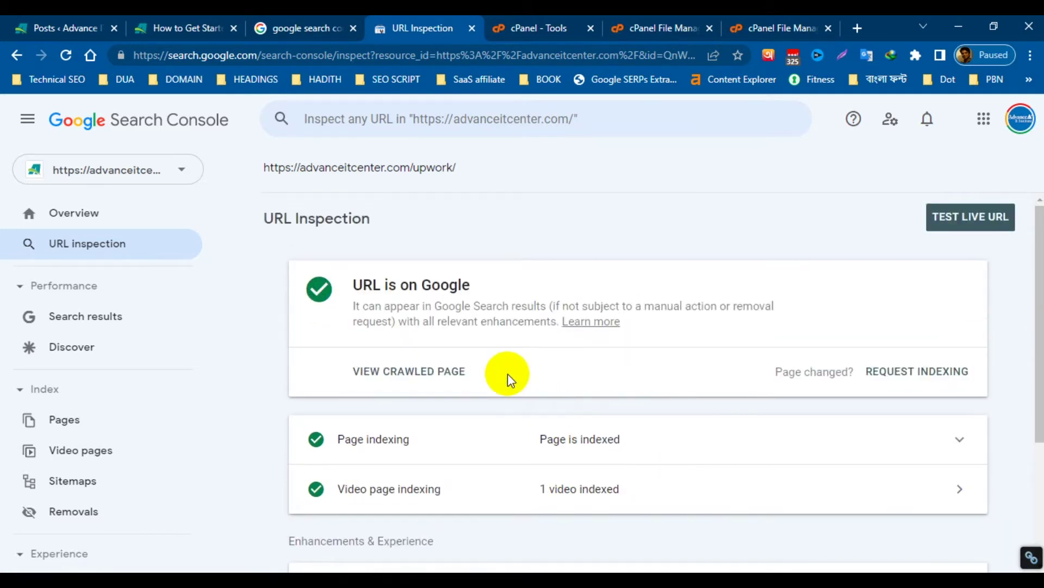
Back in the WordPress posts list, copy the link of the post "How to Make Money With Social Media Marketing".
left_click(62, 28)
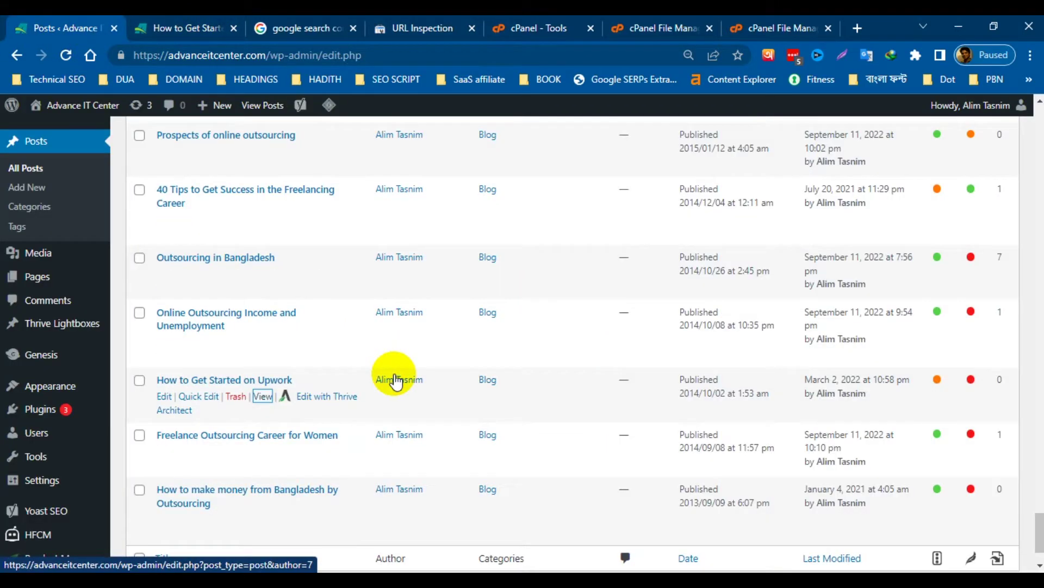
scroll(214, 457, "up", 1)
scroll(214, 457, "up", 1)
scroll(320, 453, "up", 2)
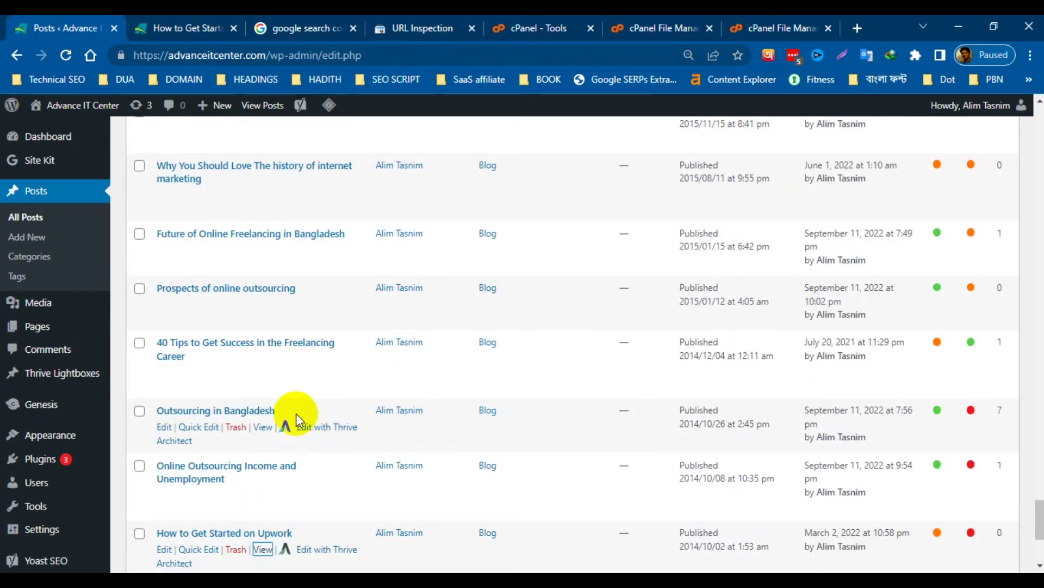
scroll(296, 413, "up", 2)
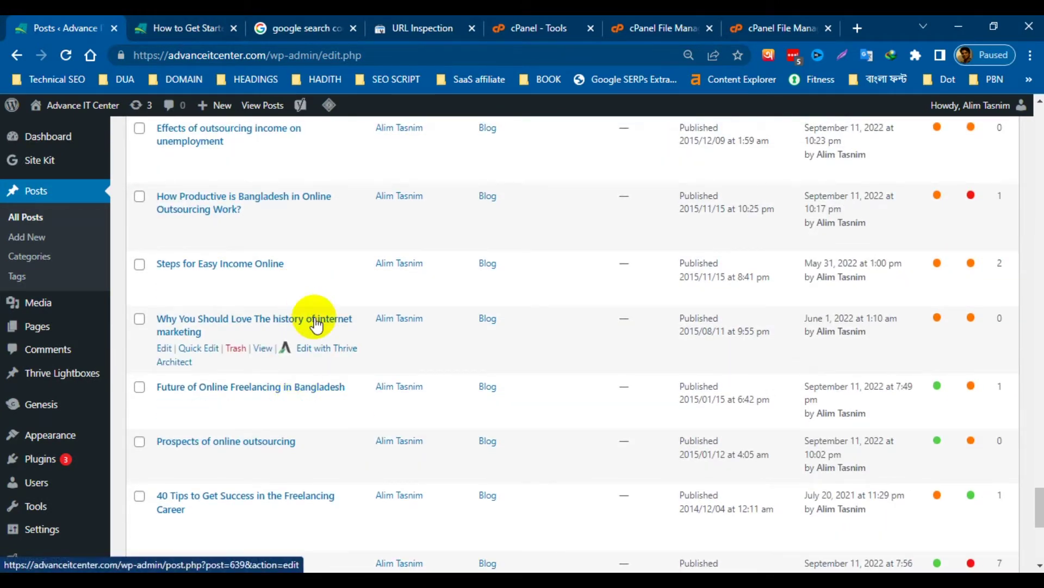
scroll(318, 321, "up", 1)
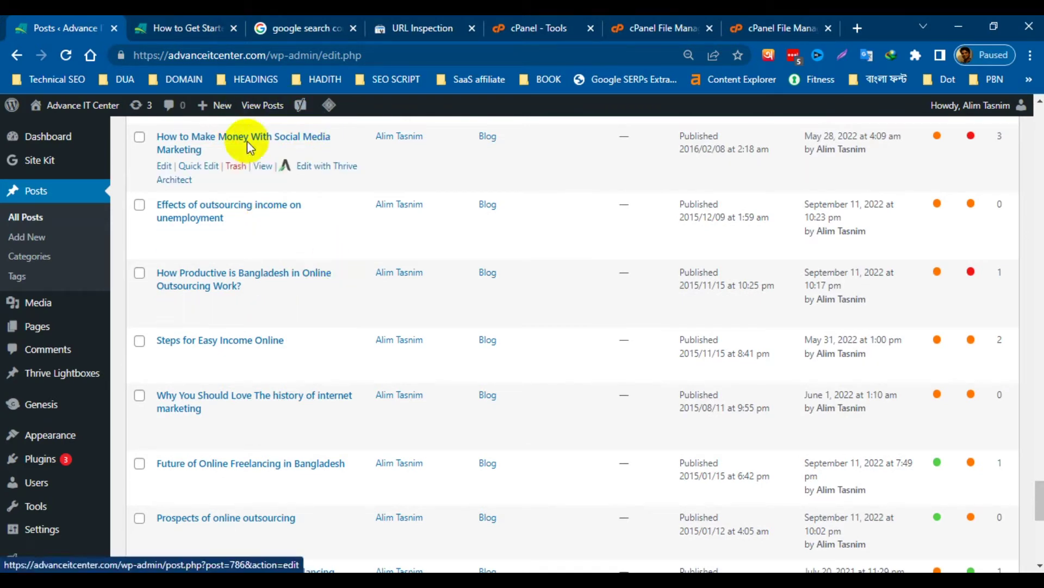
right_click(267, 167)
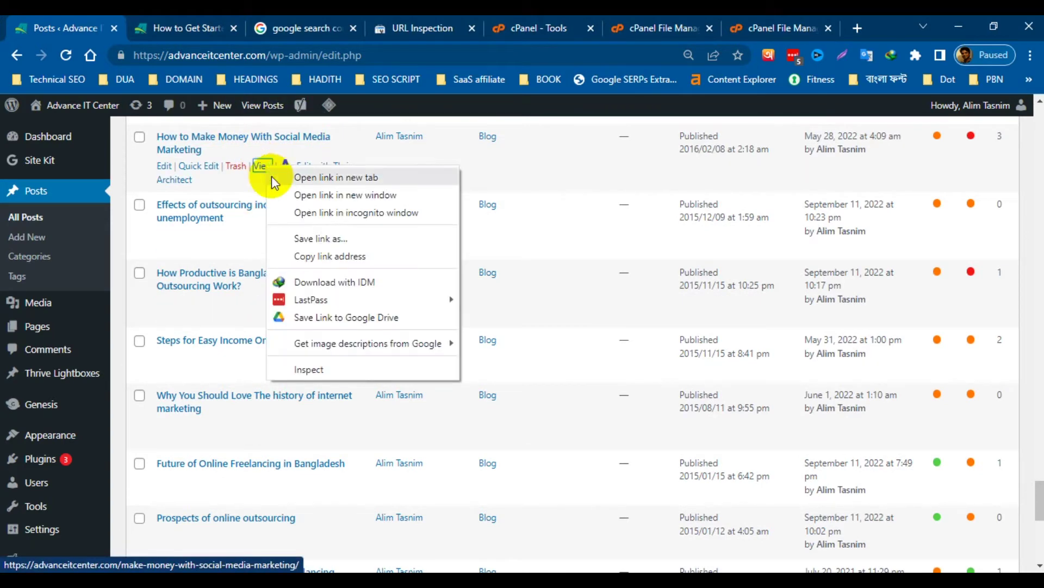
left_click(319, 256)
Close the Google search results tab and inspect the copied make-money-with-social-media-marketing URL in Search Console.
left_click(294, 29)
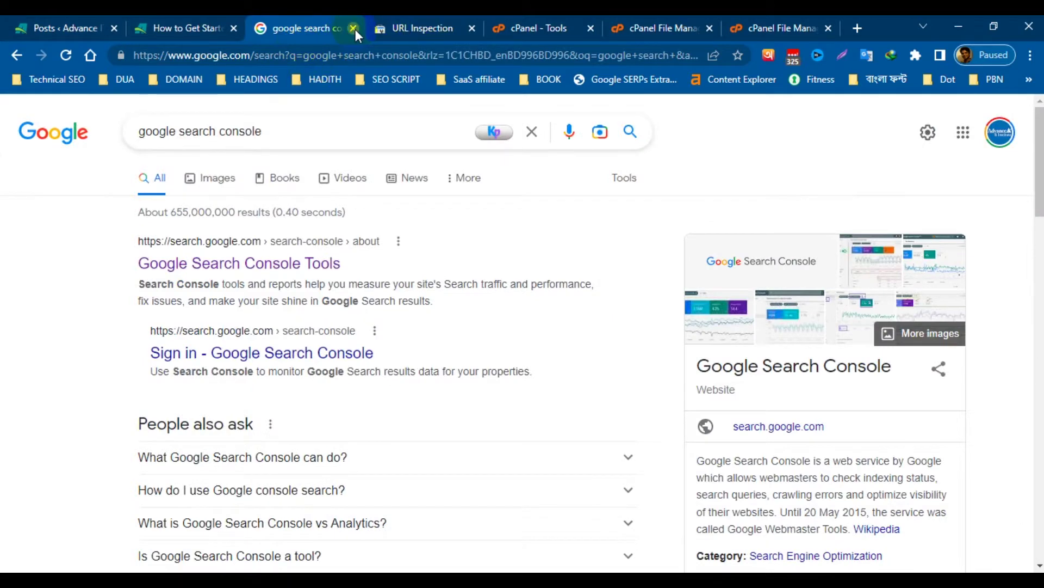
left_click(354, 28)
left_click(387, 119)
key("ctrl+v")
key("Return")
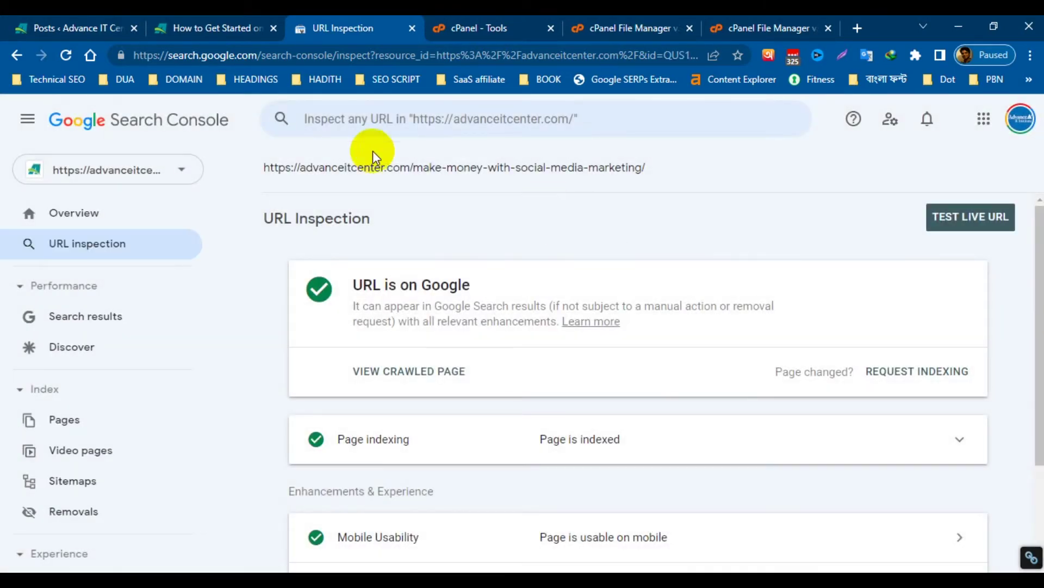
Browse the newer entries in the WordPress posts list and copy the link of the Bengali post "আমাকে দিয়ে কিচ্ছু হবে না....".
left_click(80, 25)
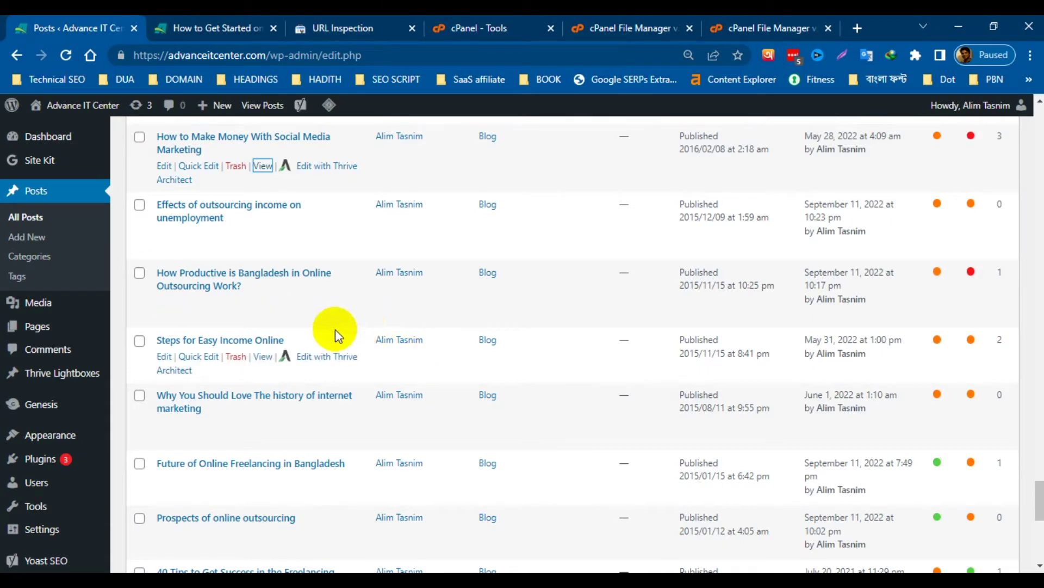
scroll(380, 337, "up", 10)
scroll(394, 356, "up", 7)
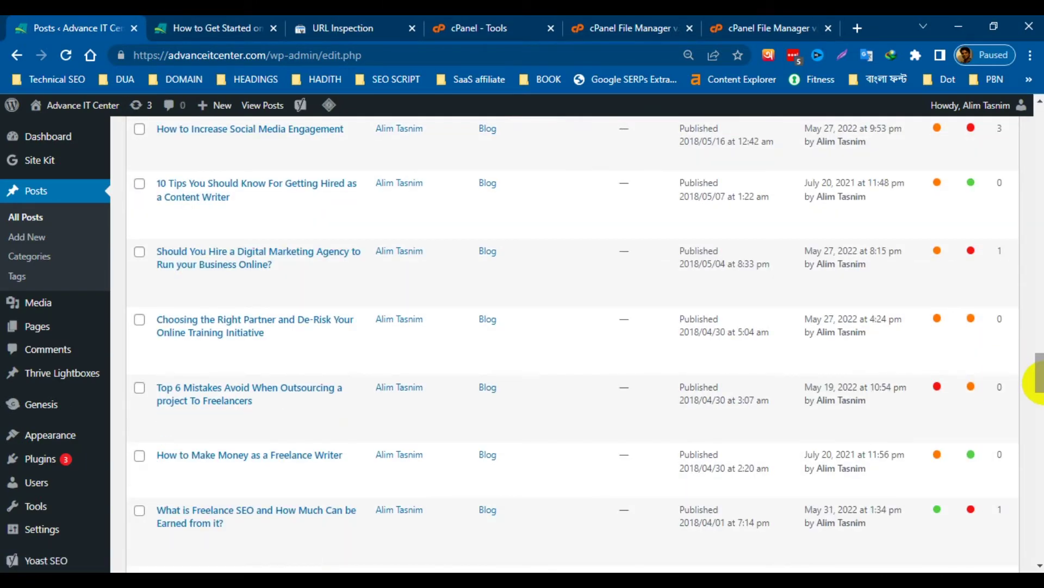
left_click_drag(1036, 370, 1036, 125)
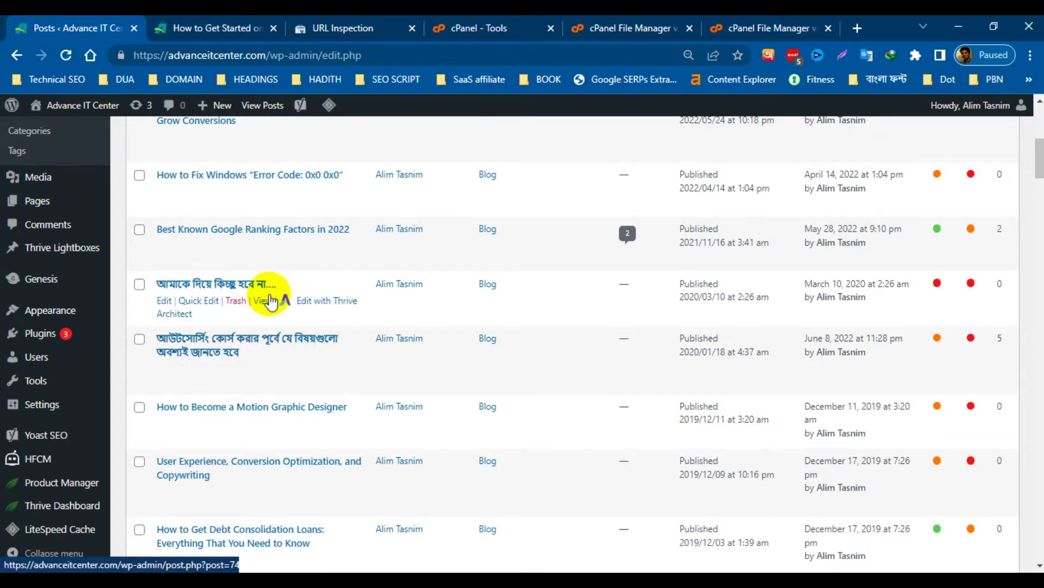
scroll(1037, 288, "down", 5)
scroll(1037, 288, "down", 1)
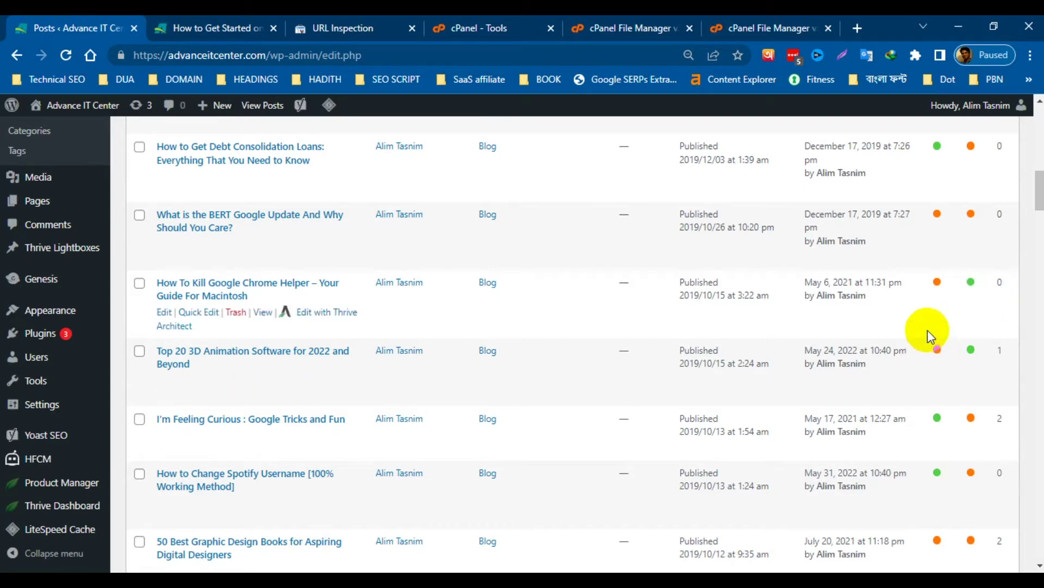
scroll(956, 334, "up", 20)
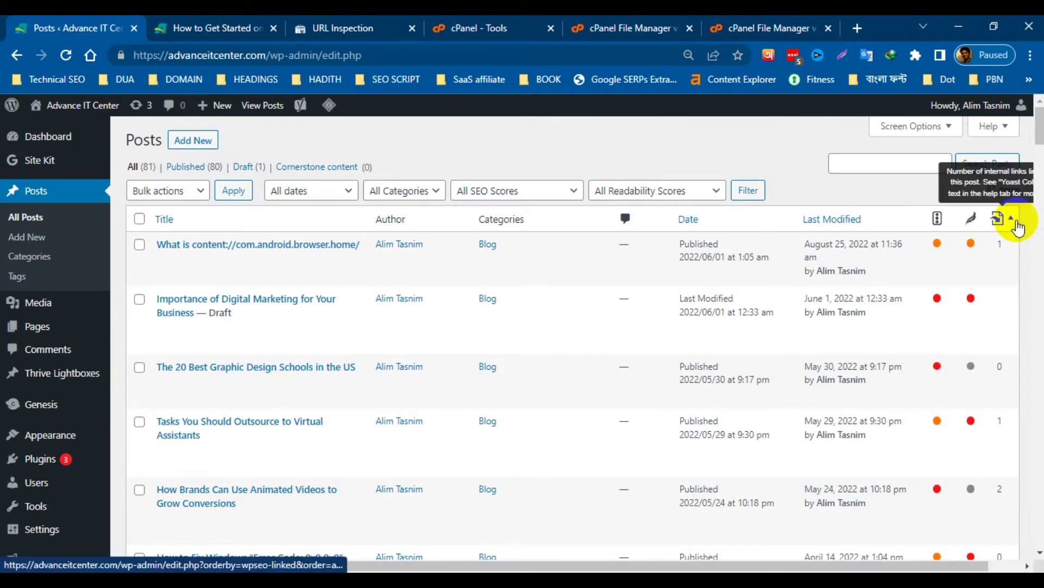
scroll(1017, 318, "down", 6)
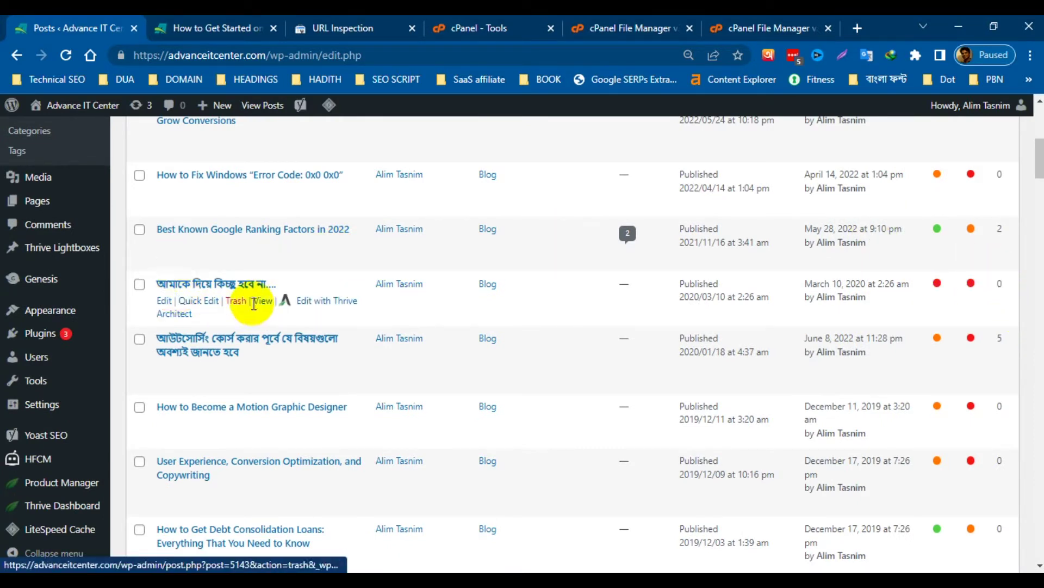
right_click(269, 306)
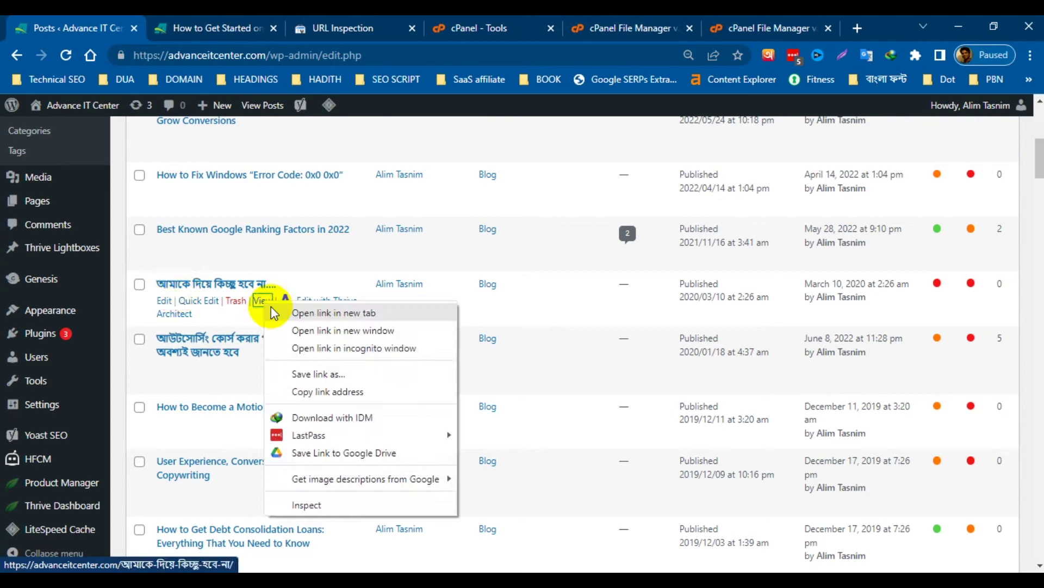
left_click(322, 392)
Inspect the copied URL of the Bengali post in Search Console.
left_click(226, 29)
left_click(346, 27)
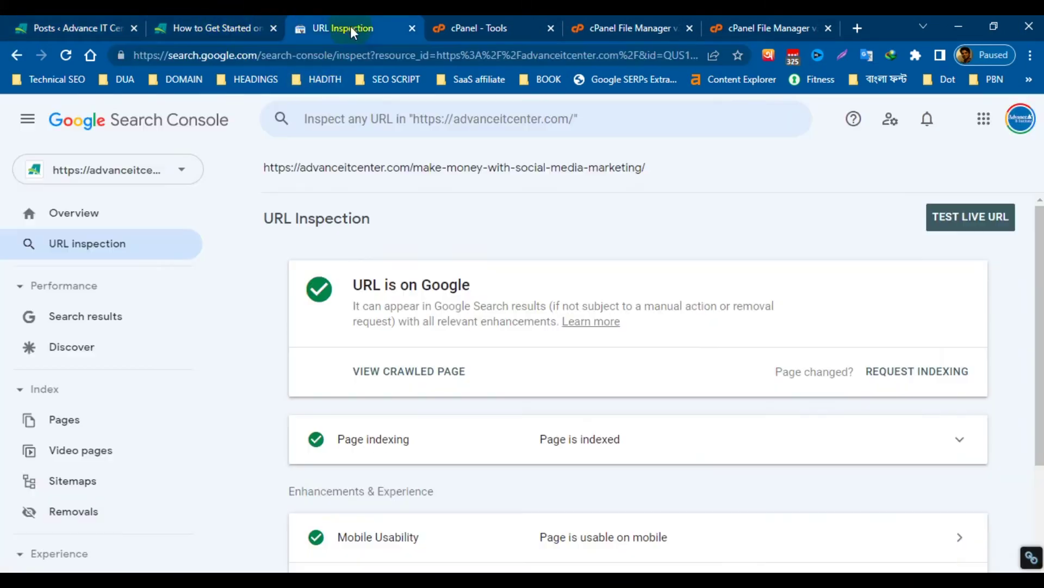
left_click(366, 115)
key("ctrl+v")
key("Return")
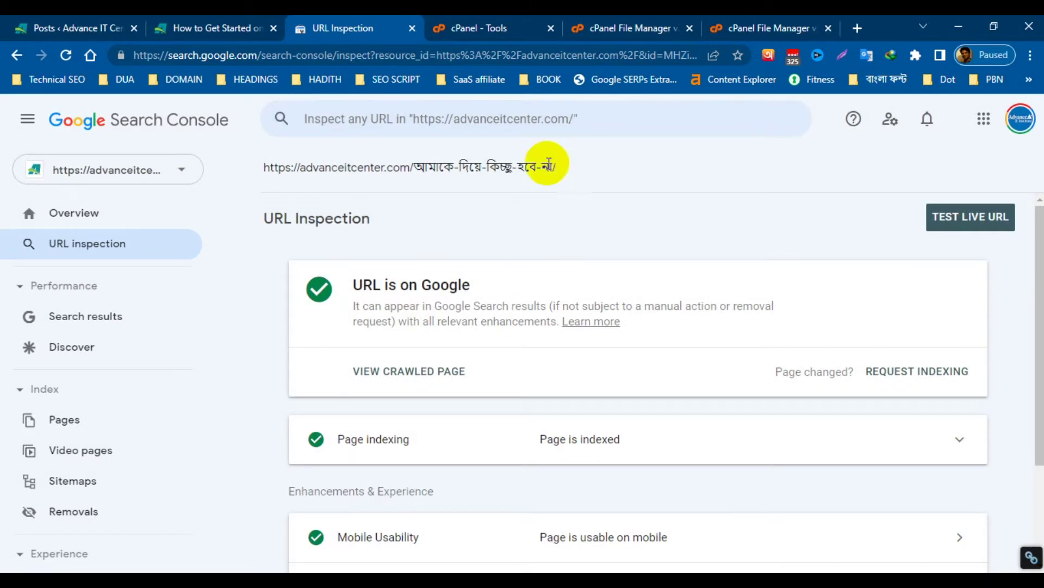
Browse the WordPress posts list, open "Great Communicators: How To Connect With Your Employees" for editing in a new tab, and return to the list.
left_click(78, 28)
scroll(433, 310, "up", 4)
scroll(430, 283, "up", 2)
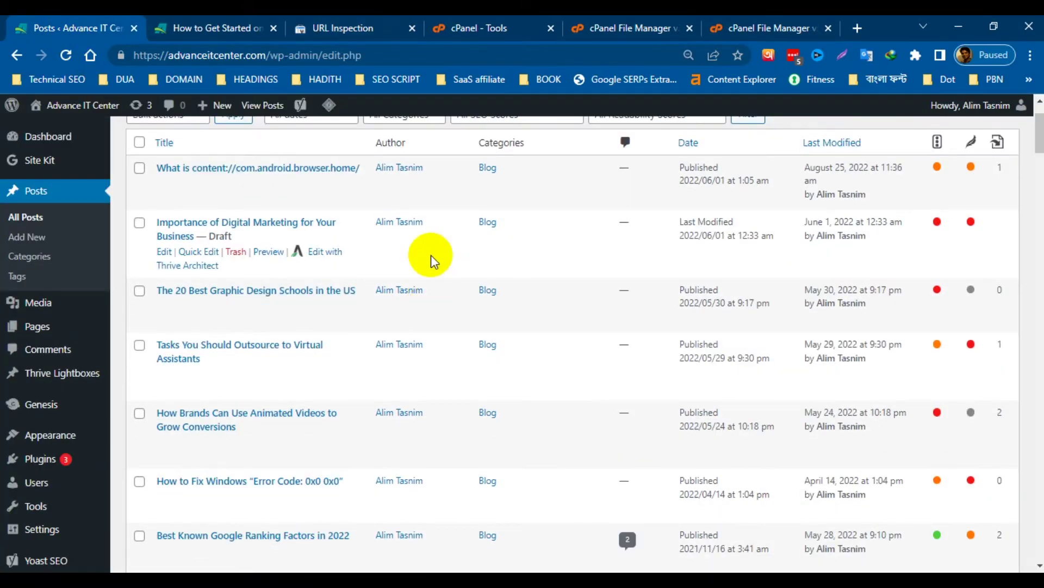
scroll(435, 261, "down", 4)
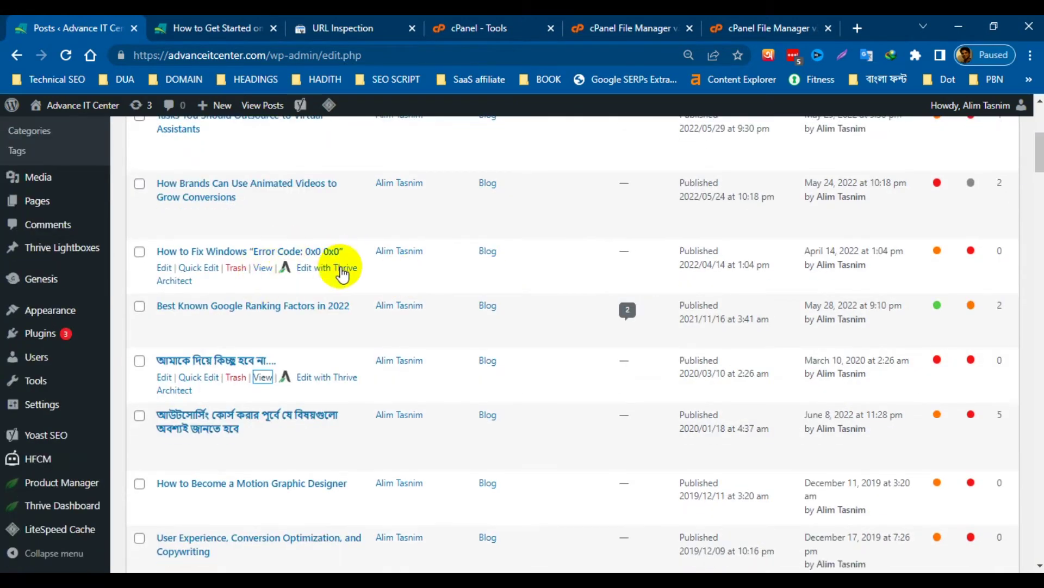
scroll(384, 274, "down", 4)
scroll(391, 280, "up", 3)
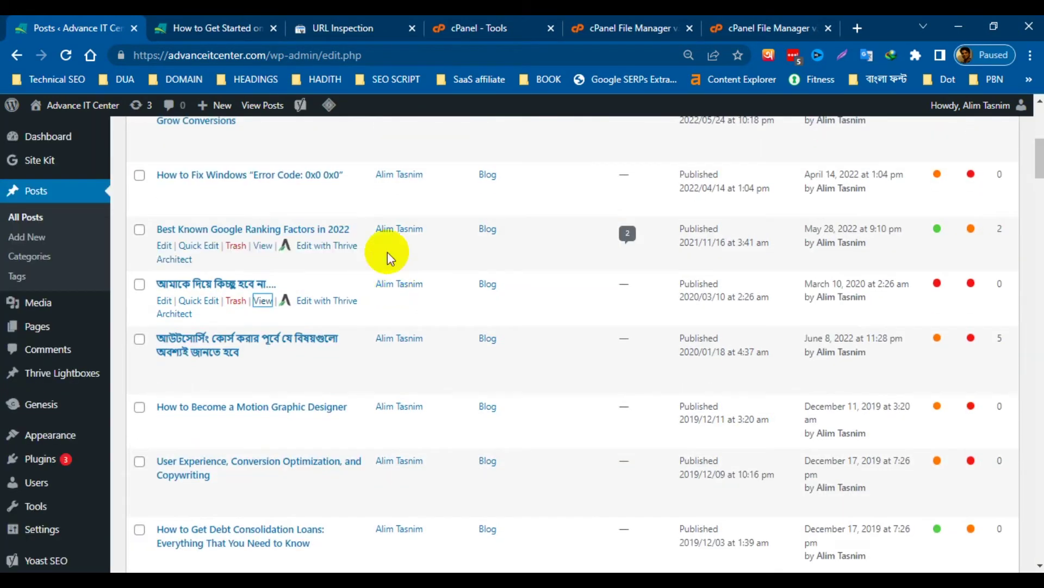
scroll(420, 299, "down", 7)
scroll(430, 293, "down", 4)
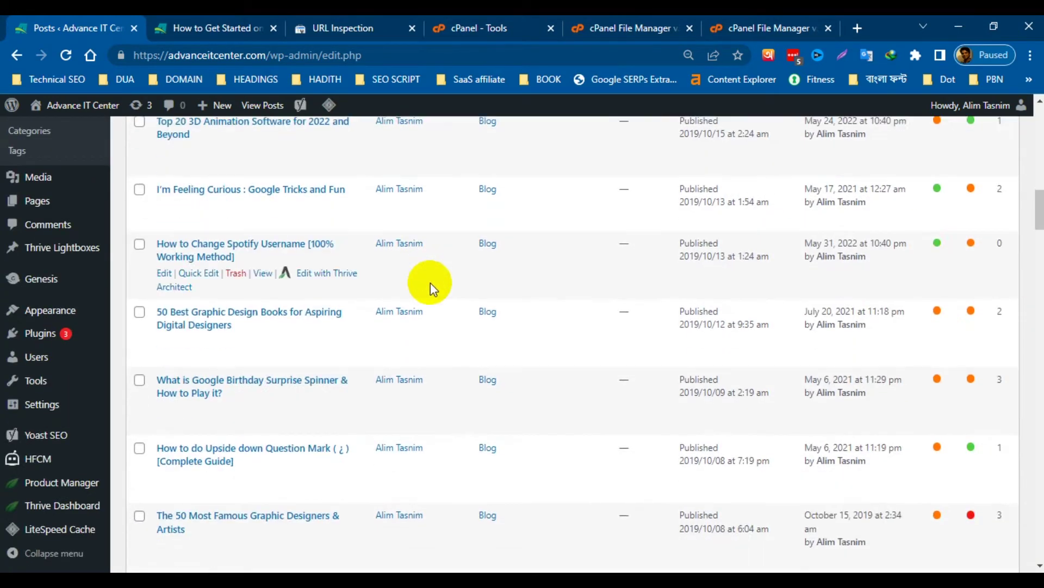
scroll(461, 191, "down", 3)
middle_click(461, 192)
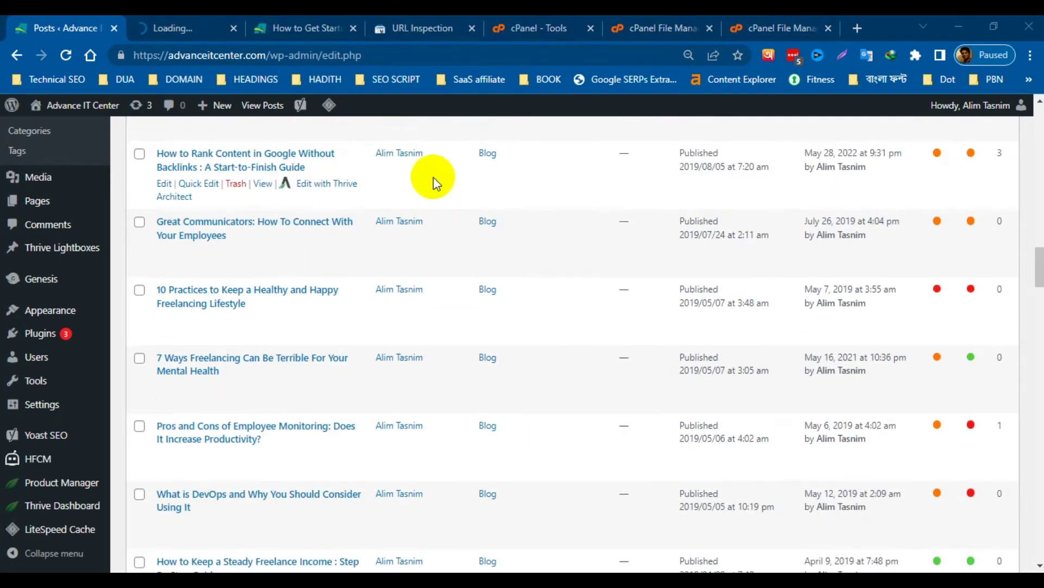
left_click(185, 30)
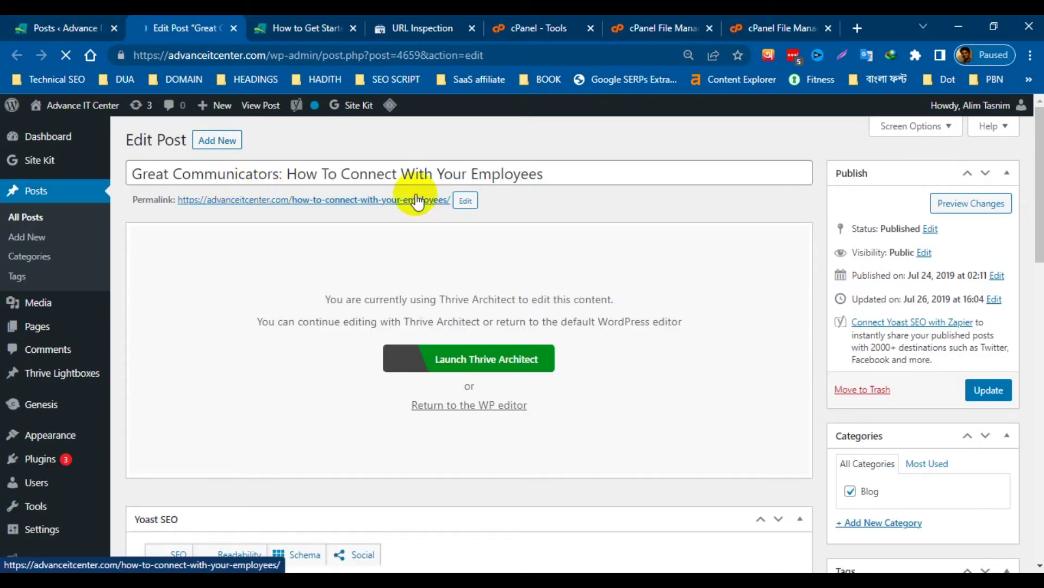
left_click(65, 28)
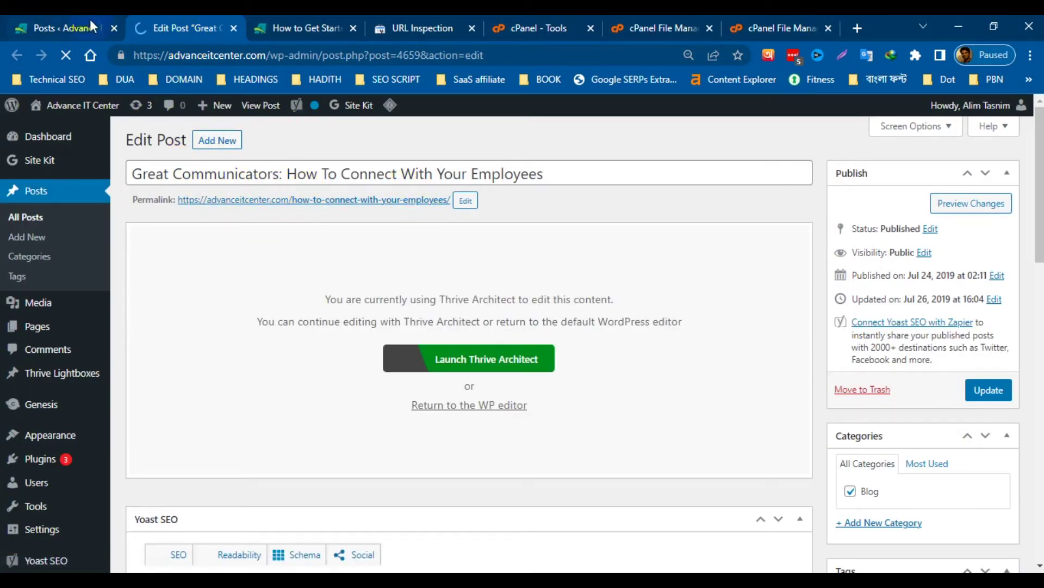
Copy the link of the post "Great Communicators: How To Connect With Your Employees" and inspect it in Search Console, reviewing the full result.
right_click(271, 254)
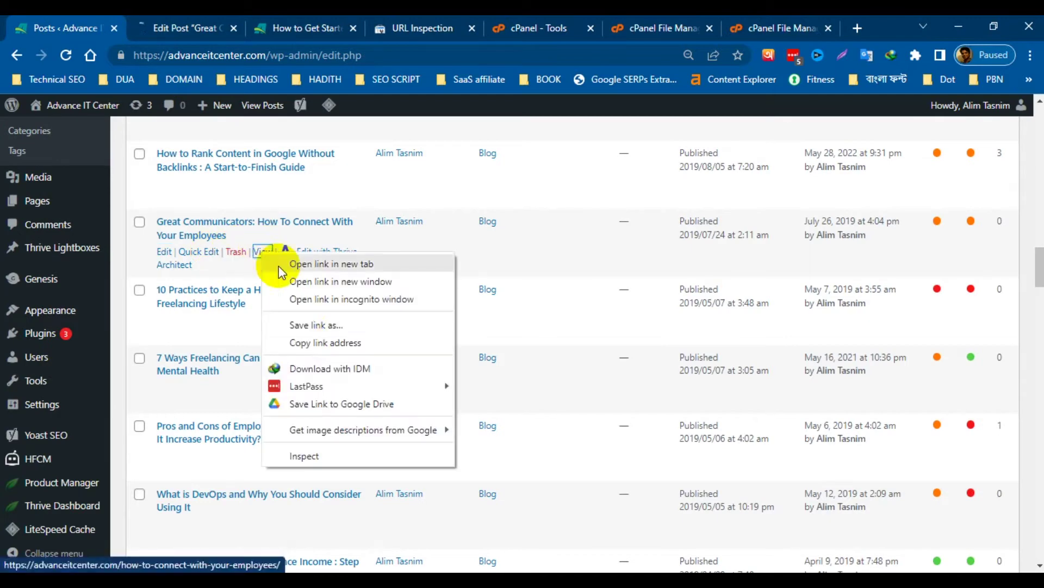
left_click(323, 342)
left_click(425, 28)
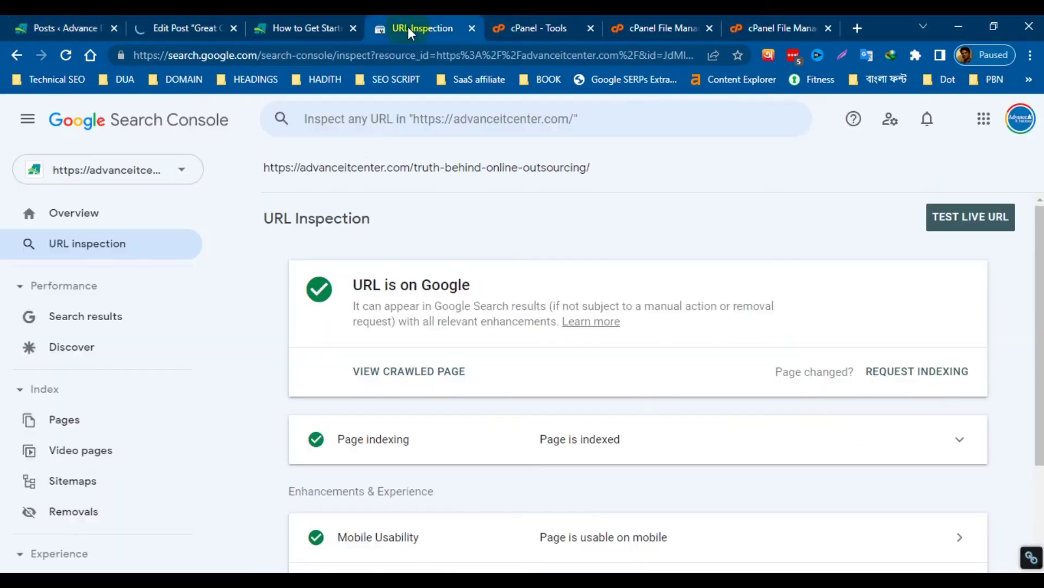
left_click(348, 120)
key("ctrl+v")
key("Return")
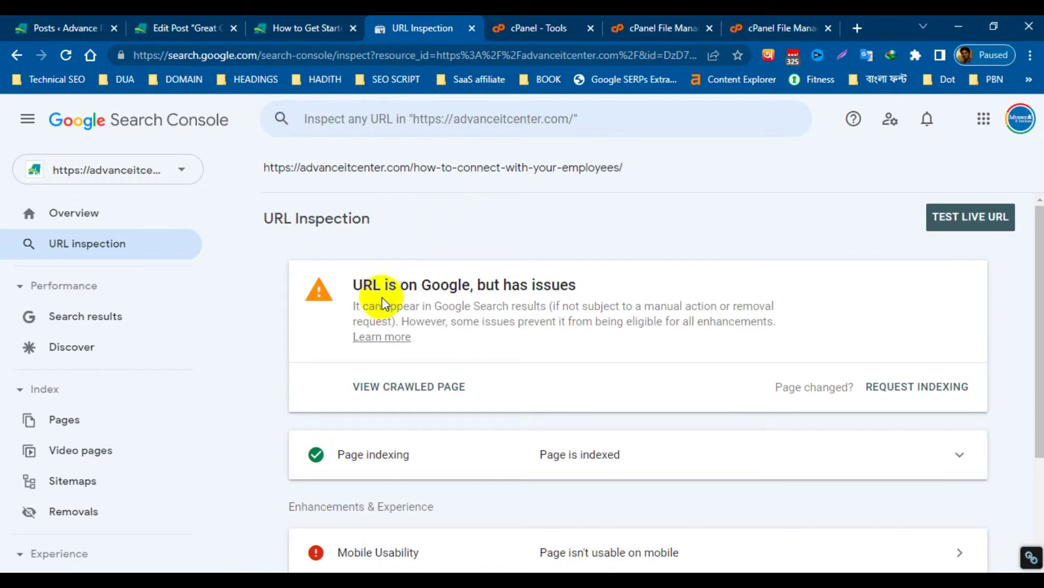
scroll(435, 299, "down", 3)
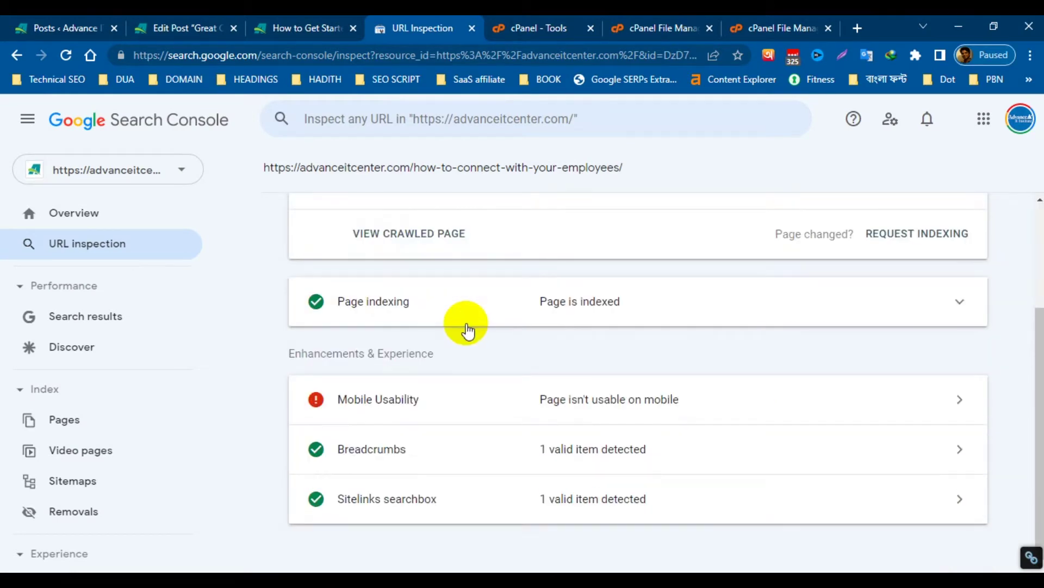
scroll(458, 331, "up", 3)
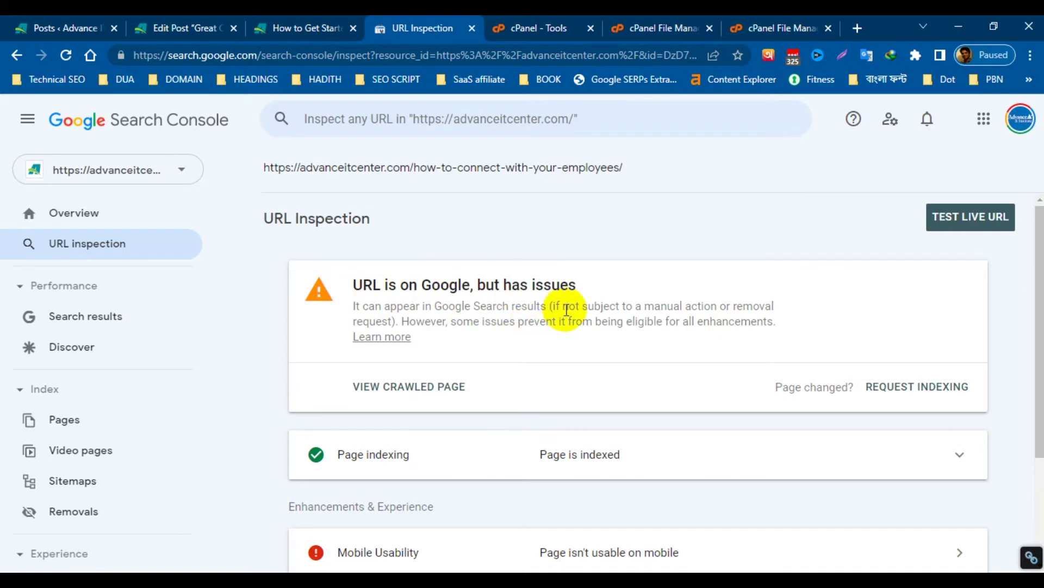
scroll(544, 342, "down", 3)
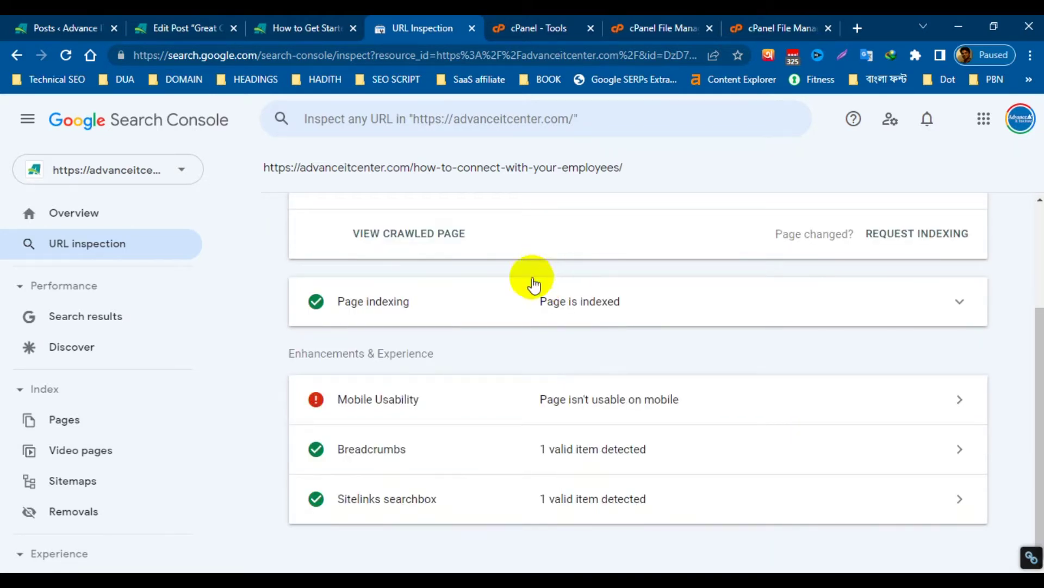
Open the copied how-to-connect-with-your-employees URL in a new tab and look through the published article.
left_click(857, 28)
key("ctrl+v")
key("Return")
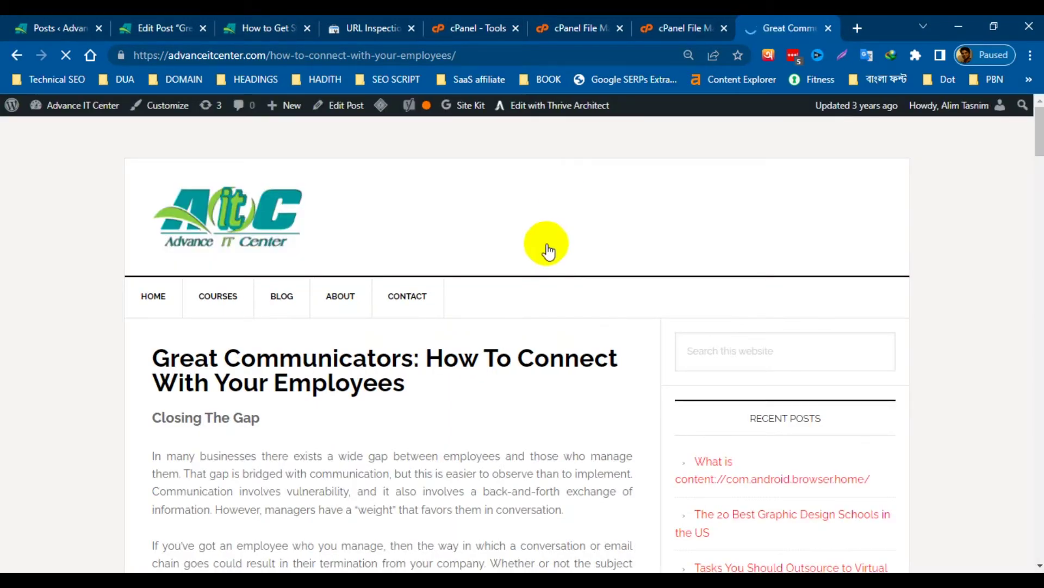
scroll(548, 250, "down", 15)
scroll(616, 245, "up", 6)
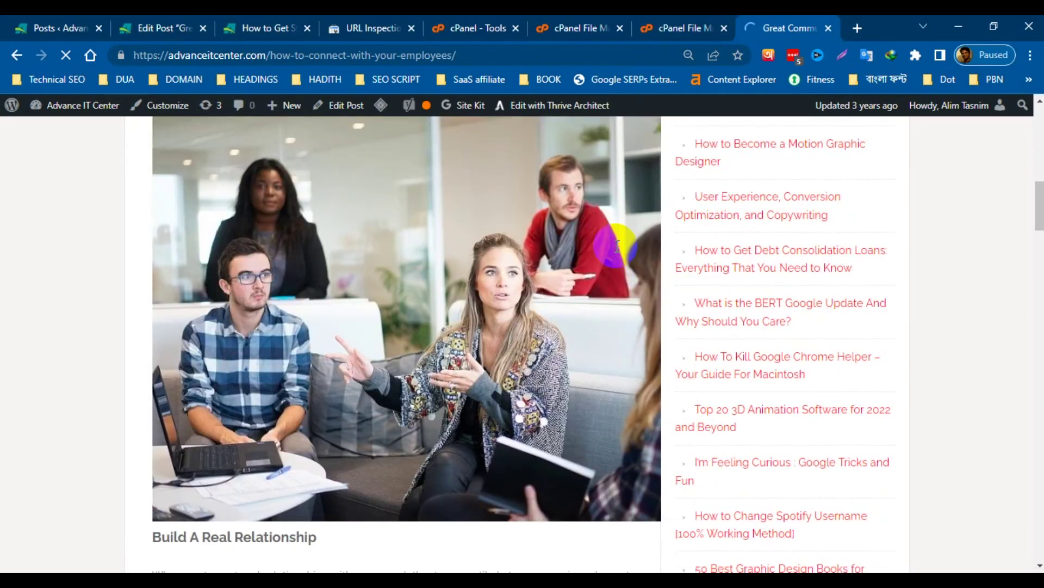
scroll(601, 252, "up", 10)
scroll(588, 245, "down", 20)
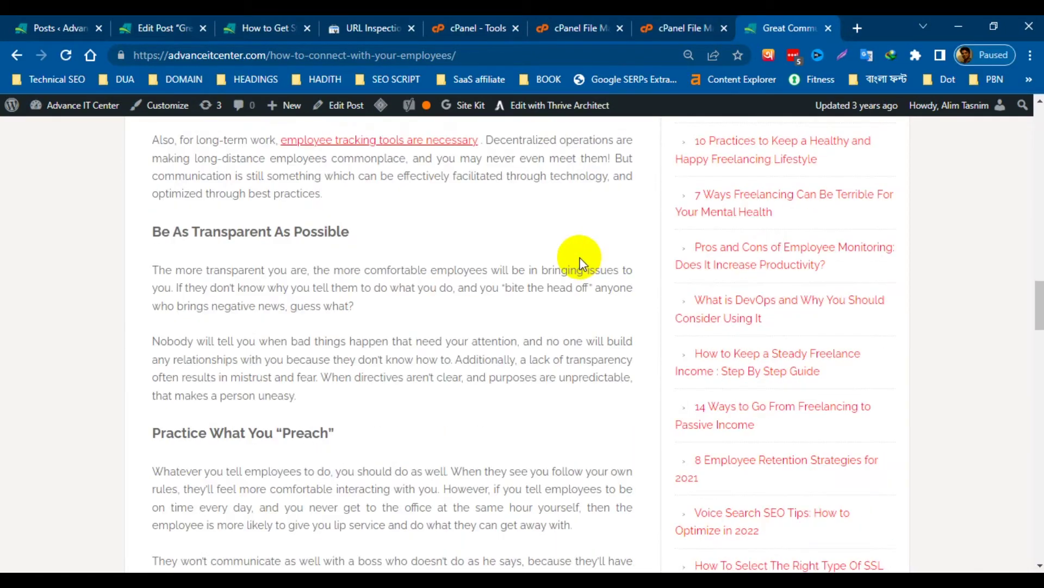
scroll(580, 261, "down", 15)
scroll(583, 263, "up", 6)
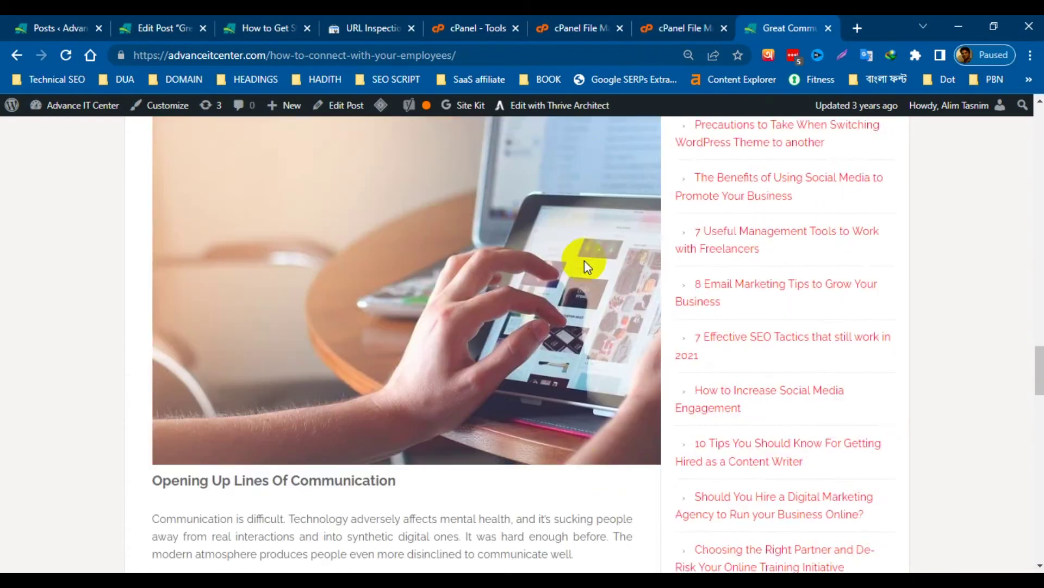
scroll(584, 260, "up", 2)
scroll(502, 374, "up", 15)
scroll(534, 337, "down", 10)
Review the permalink, Yoast SEO and layout settings on the Great Communicators edit page, and launch the post in Thrive Architect.
left_click(168, 22)
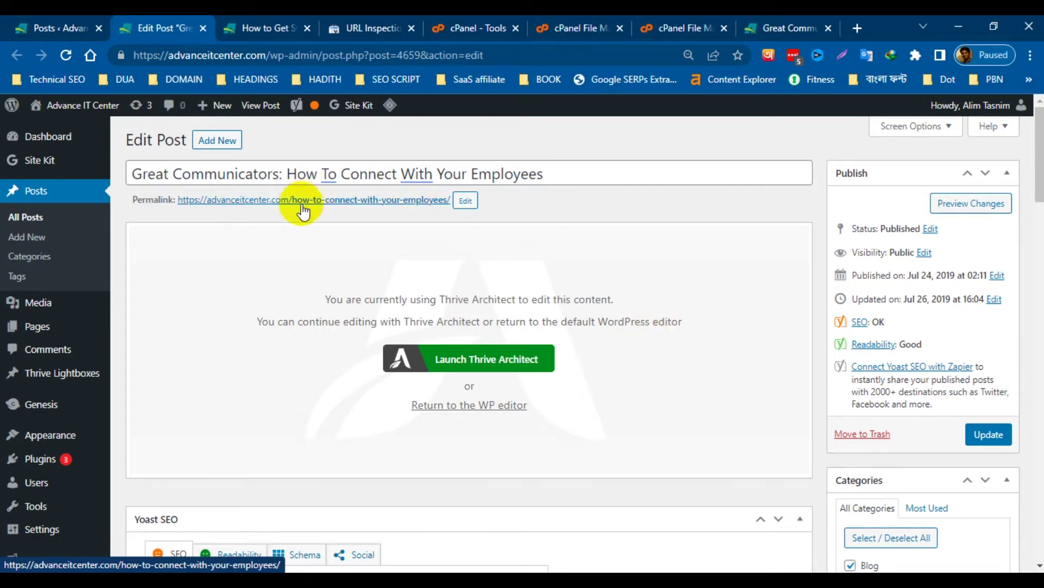
left_click(331, 176)
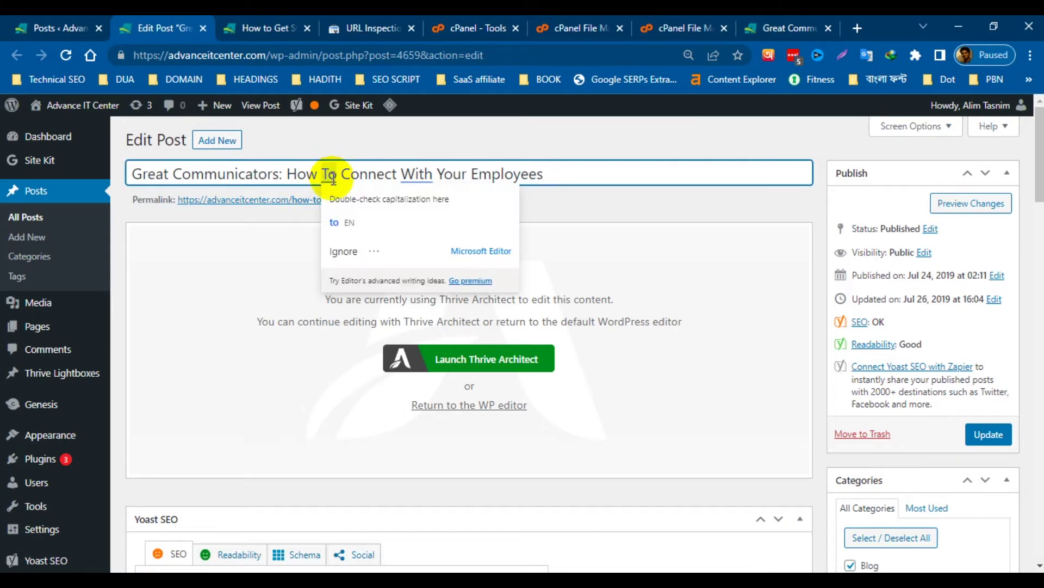
scroll(612, 245, "down", 6)
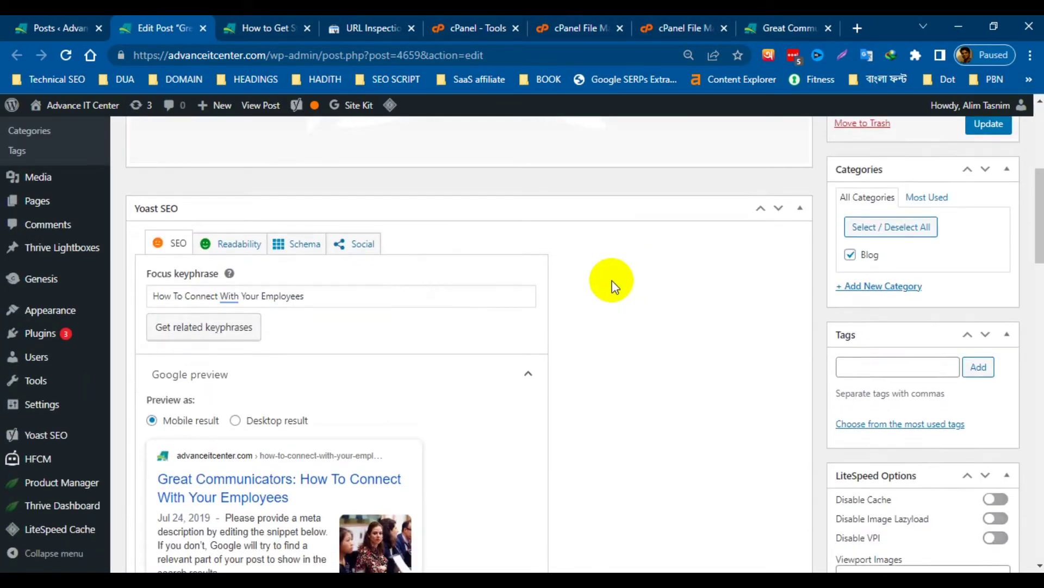
scroll(613, 283, "down", 8)
scroll(648, 263, "down", 6)
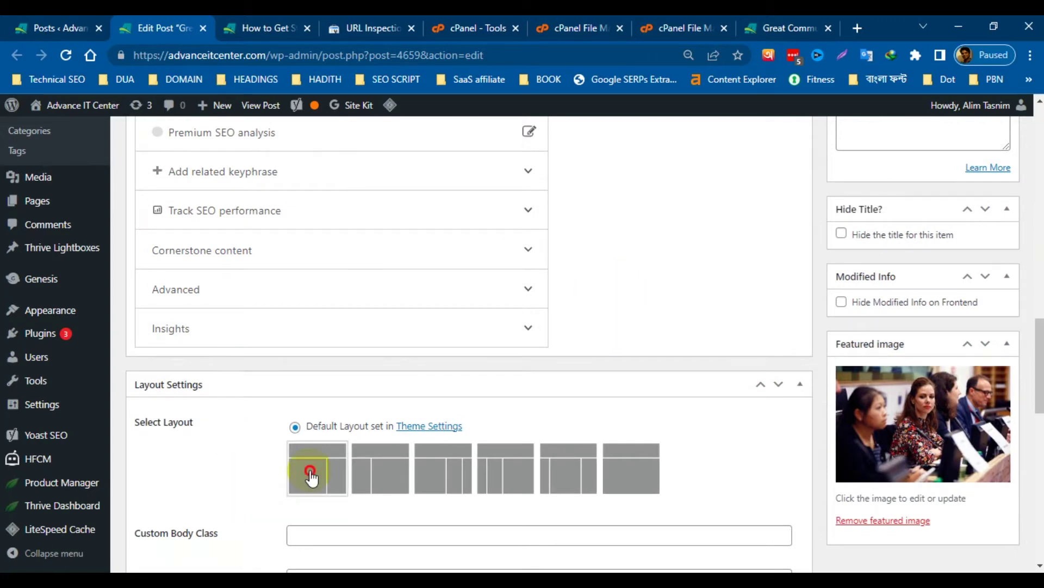
scroll(642, 269, "up", 20)
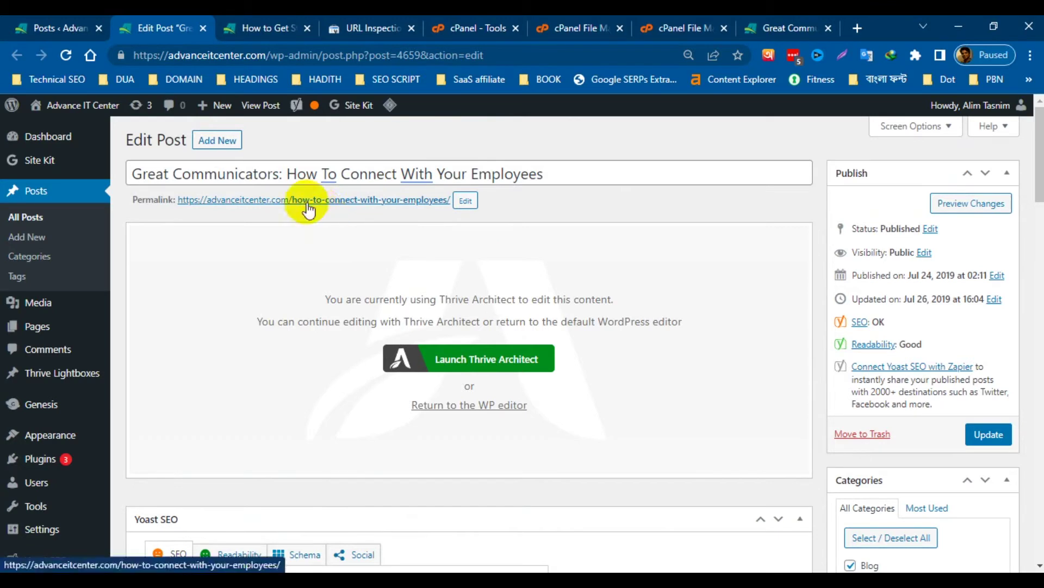
left_click(464, 374)
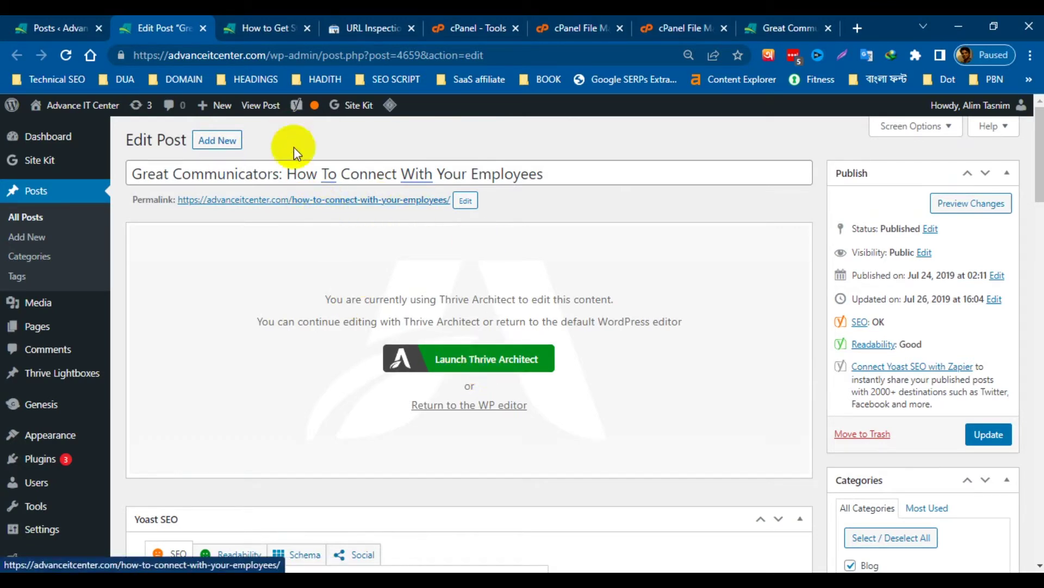
left_click(479, 370)
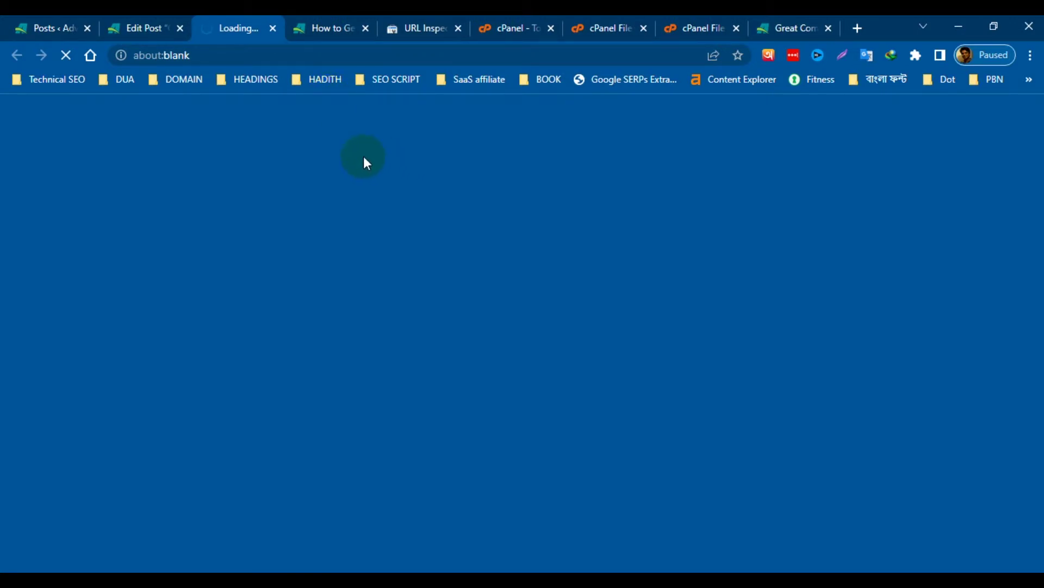
Return to the URL inspection result in Search Console, open its Mobile Usability details and review why the page is not usable.
left_click(782, 25)
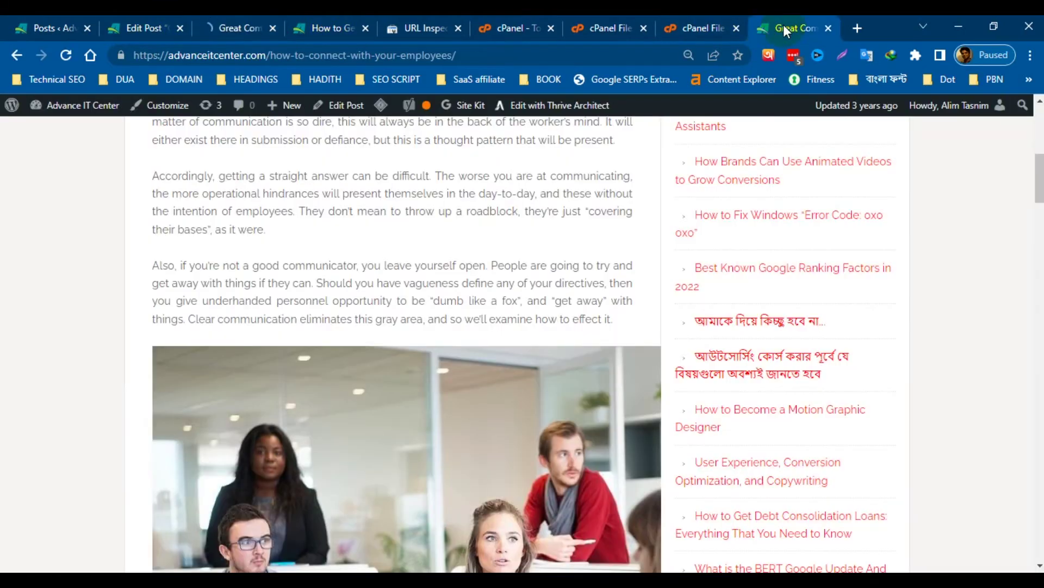
left_click(685, 24)
left_click(236, 28)
left_click(334, 27)
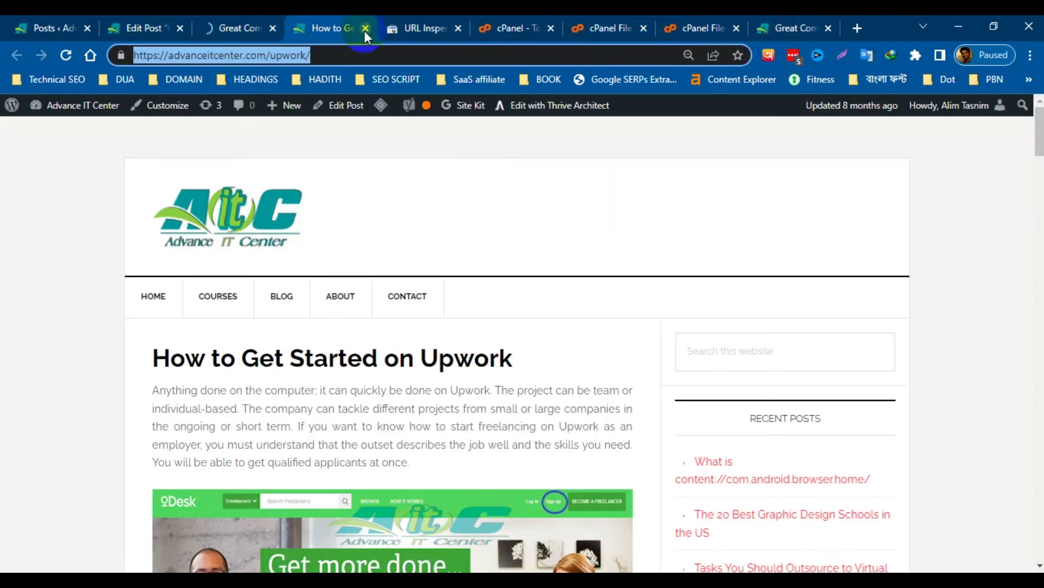
left_click(436, 28)
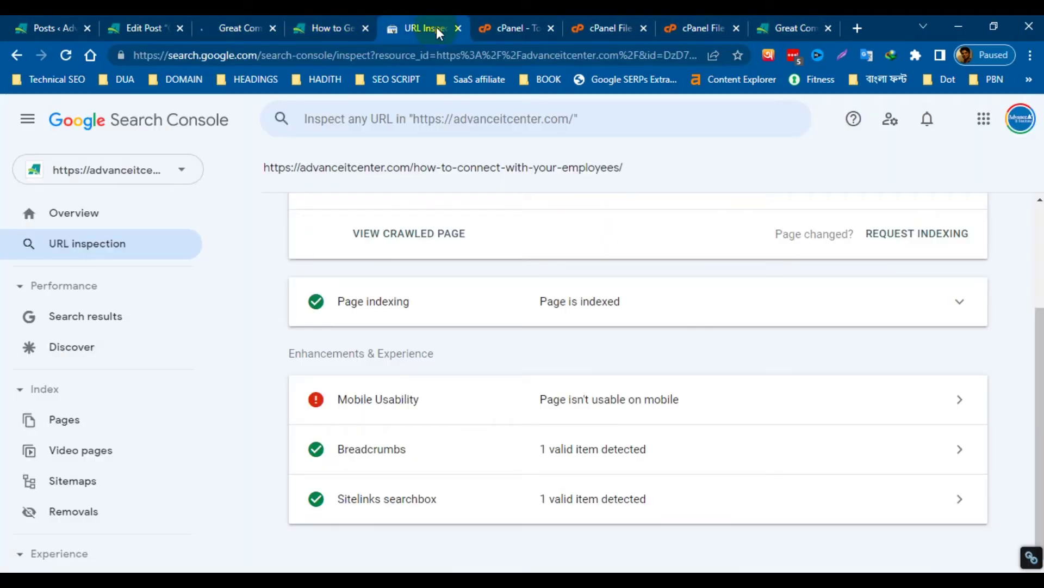
left_click(961, 400)
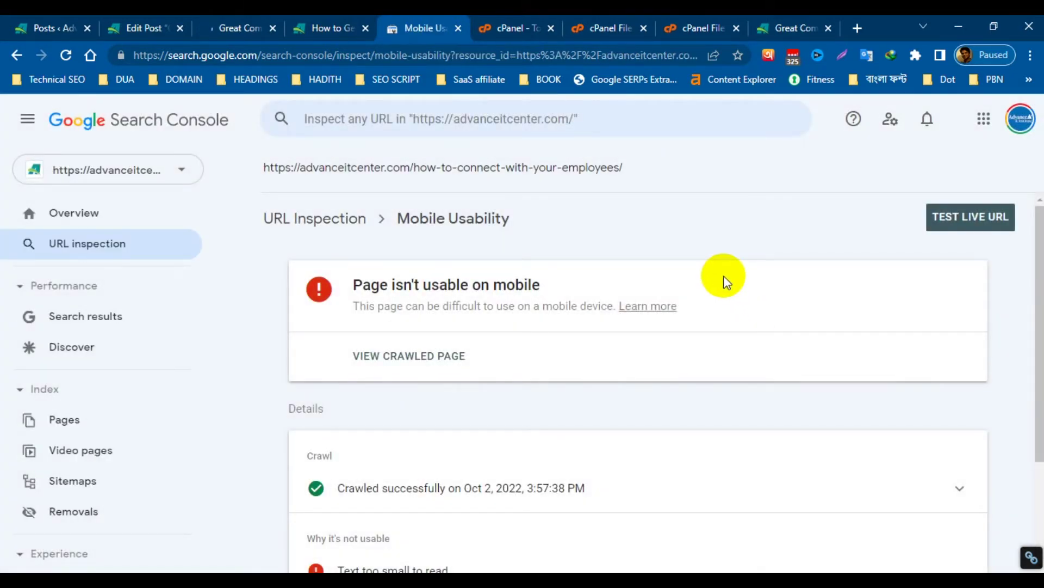
scroll(746, 338, "down", 3)
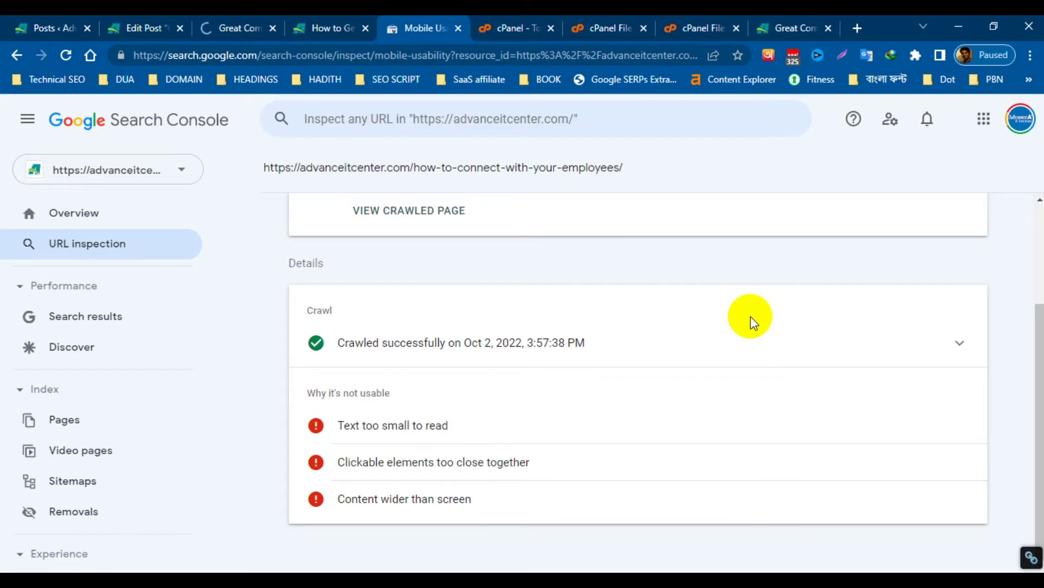
scroll(751, 321, "up", 3)
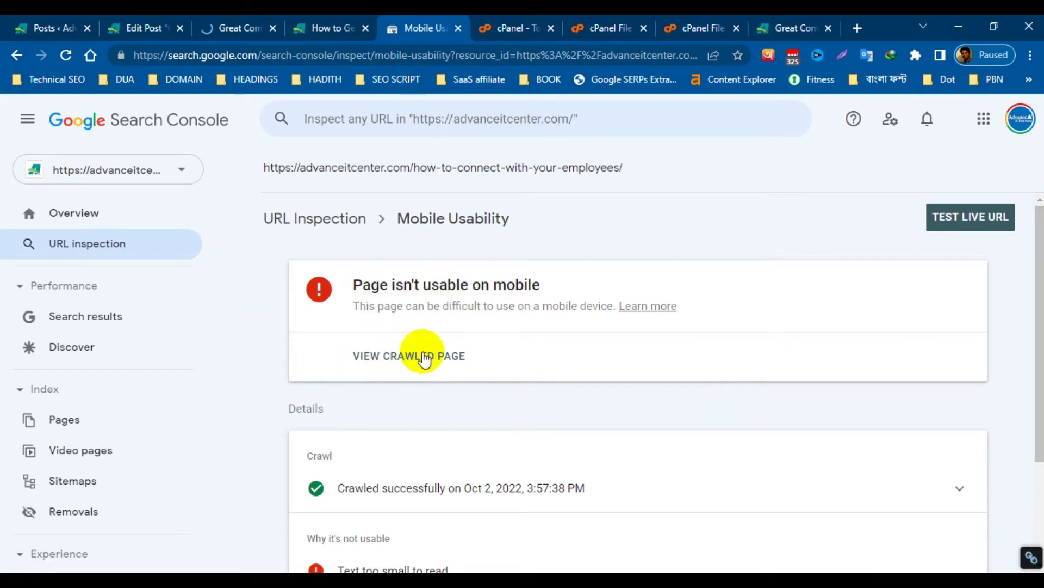
scroll(471, 343, "down", 3)
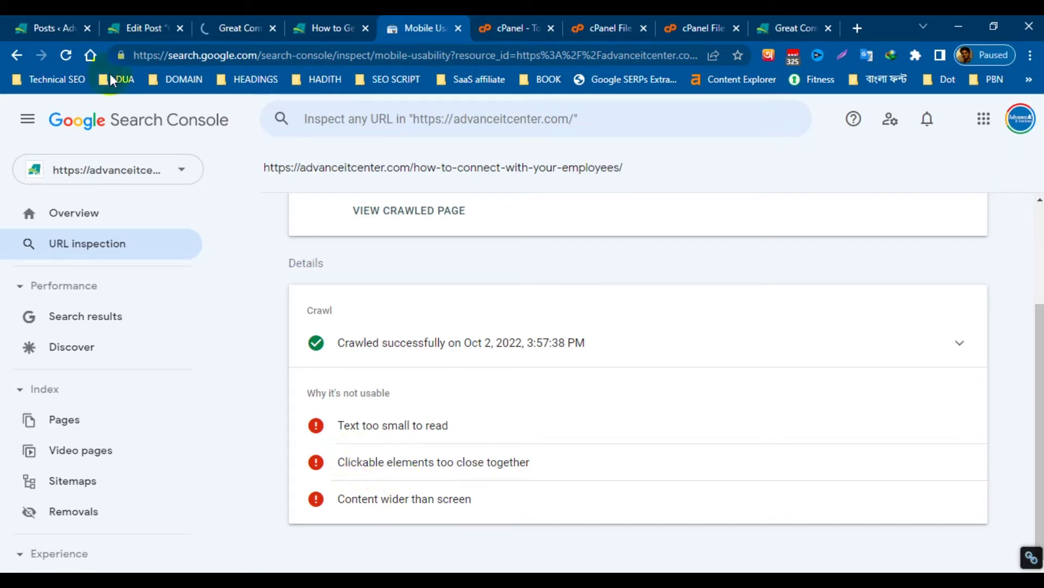
Return to the live Great Communicators article and examine its text and images down to the end of the post.
left_click(761, 28)
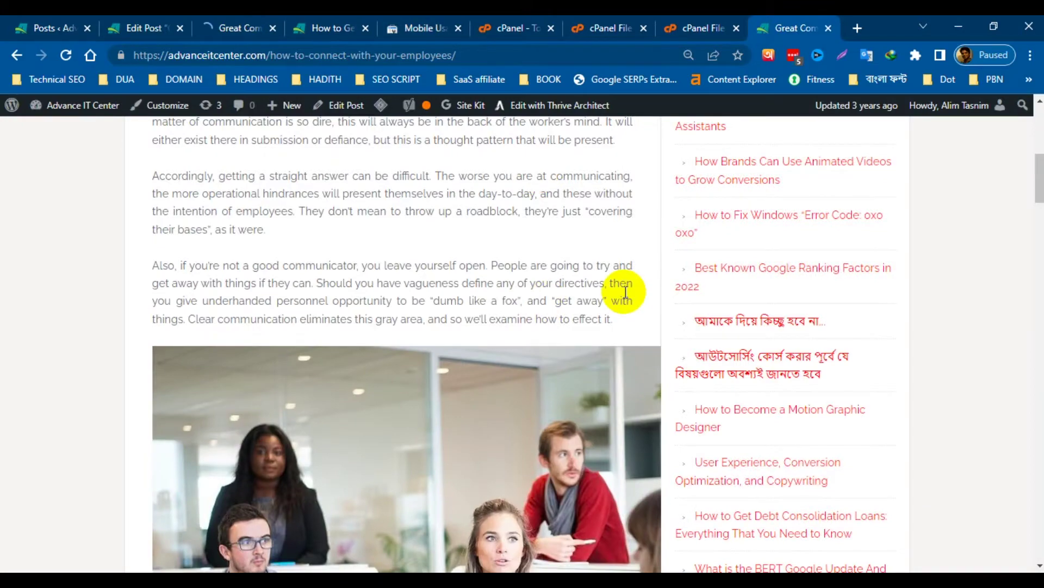
scroll(599, 277, "down", 4)
scroll(620, 272, "up", 1)
scroll(417, 254, "up", 3)
scroll(545, 271, "down", 20)
scroll(511, 276, "down", 15)
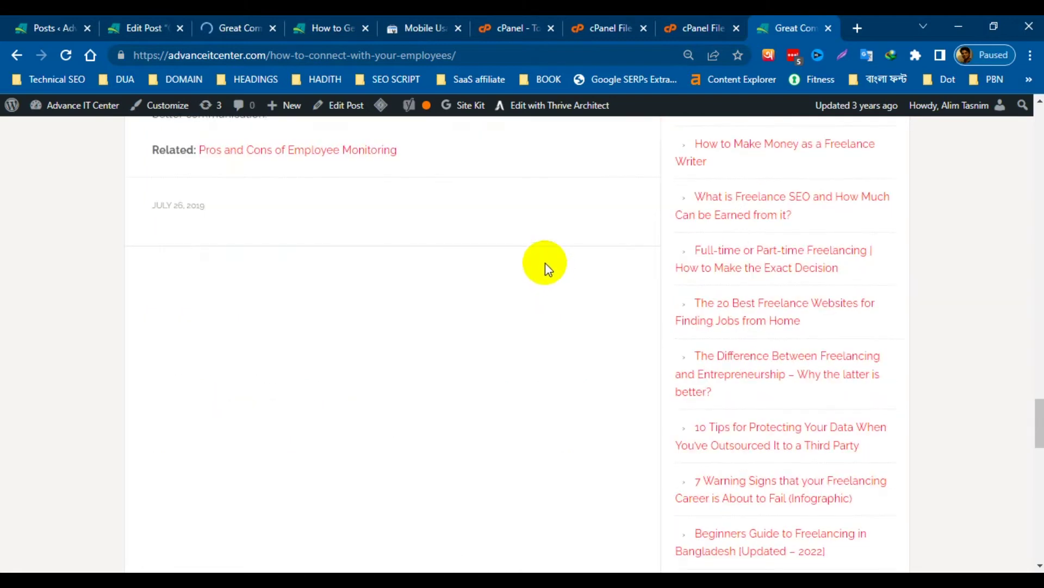
scroll(554, 220, "up", 3)
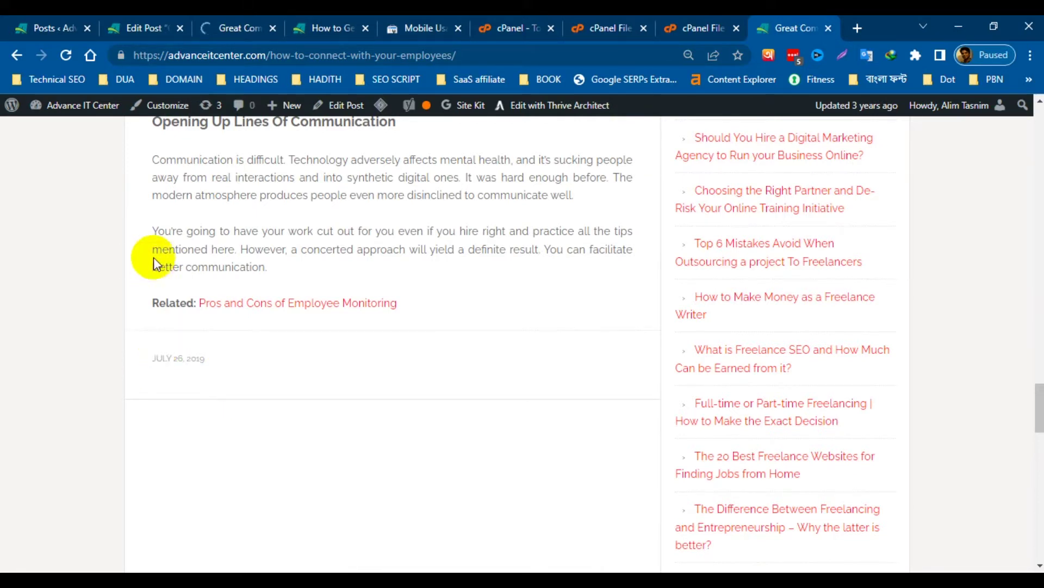
Switch to the Thrive Architect editor of the Great Communicators post and examine its content down to the first image.
left_click(231, 27)
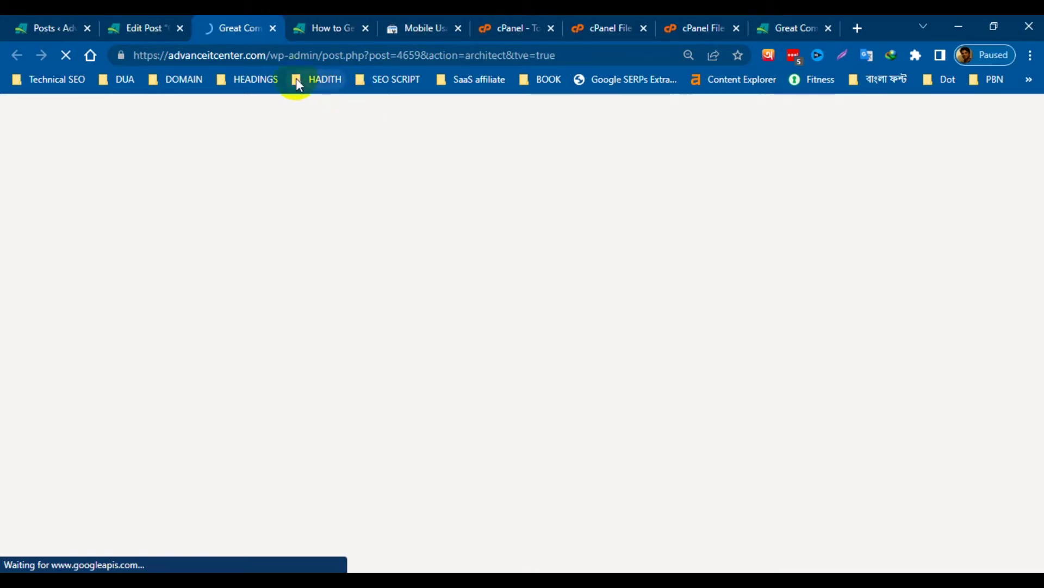
left_click(346, 143)
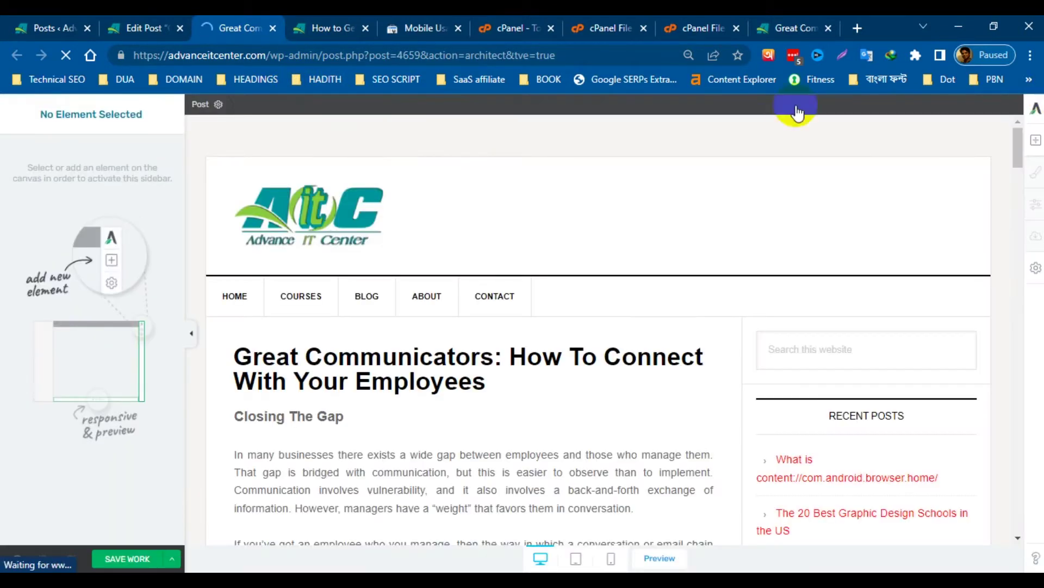
scroll(564, 233, "down", 5)
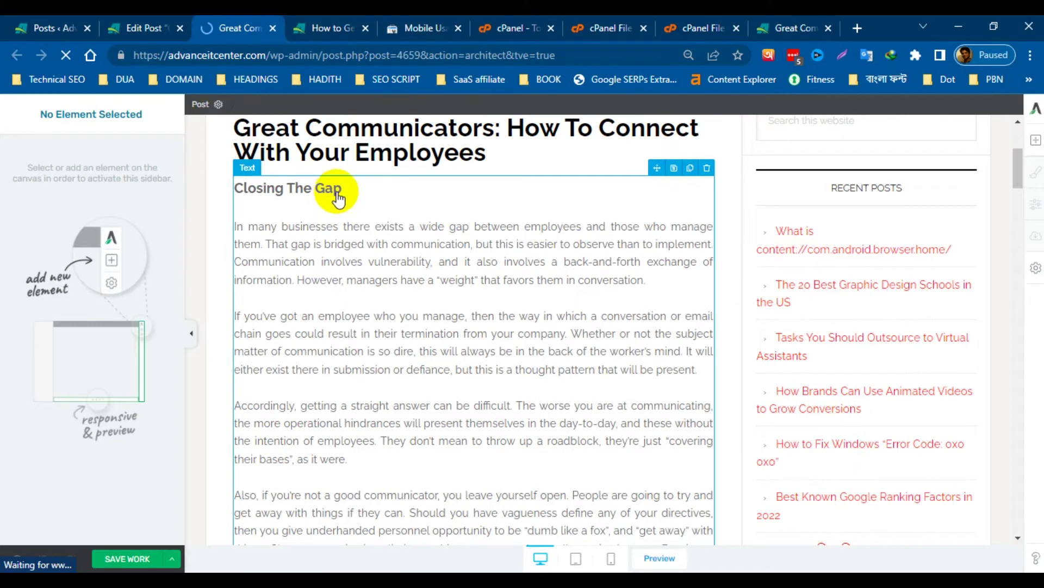
scroll(495, 239, "down", 10)
scroll(497, 226, "up", 3)
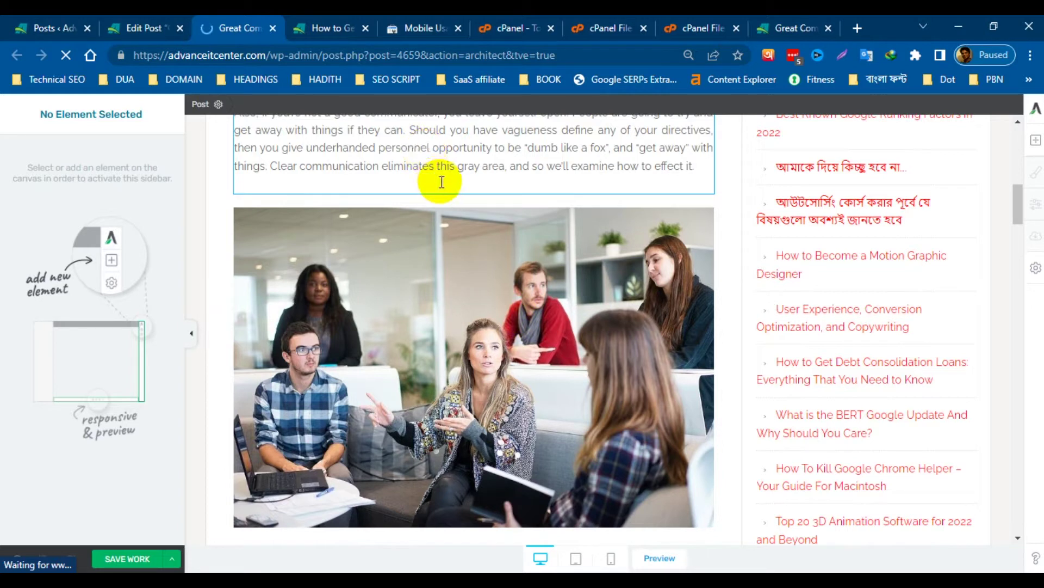
Select the text block and the office meeting image to view their options, and examine the rest of the post's content.
left_click(490, 153)
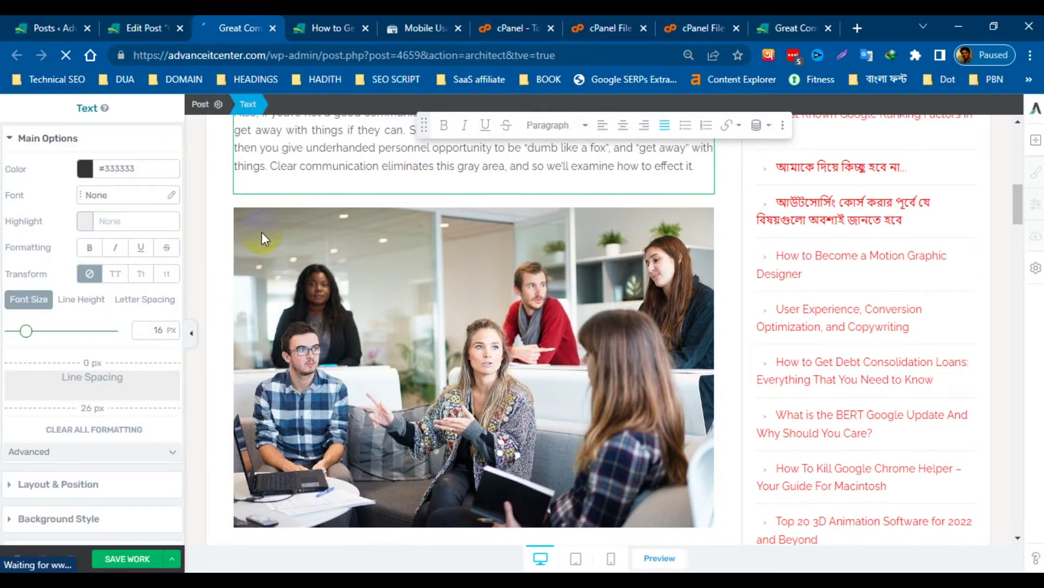
left_click(381, 305)
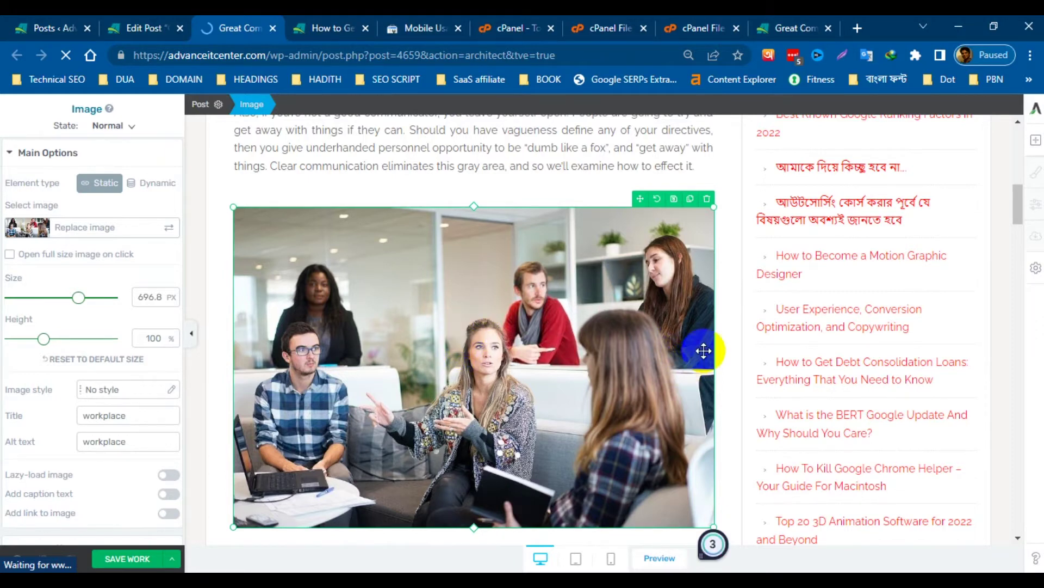
scroll(700, 349, "down", 10)
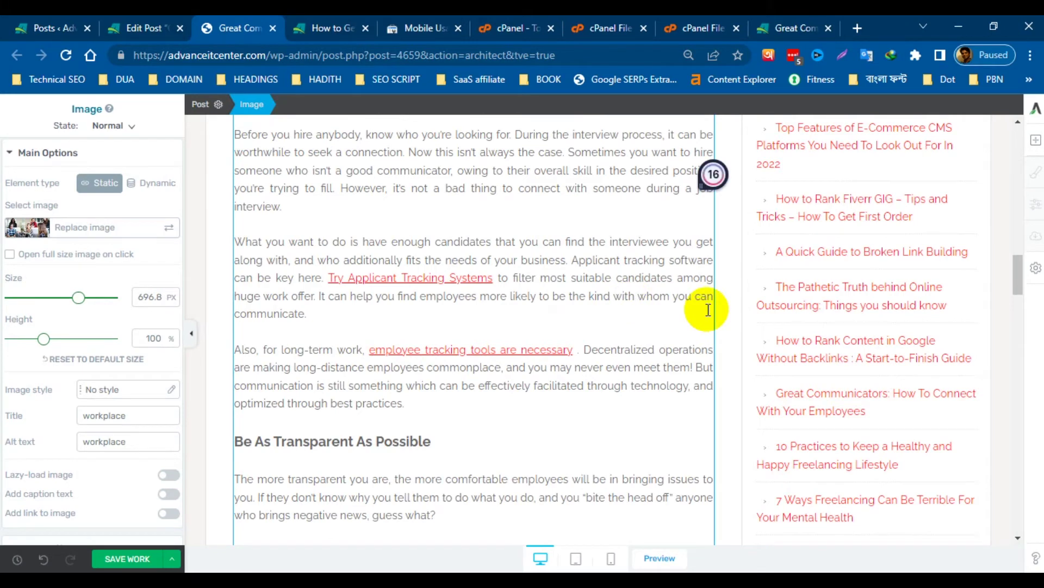
scroll(702, 310, "down", 10)
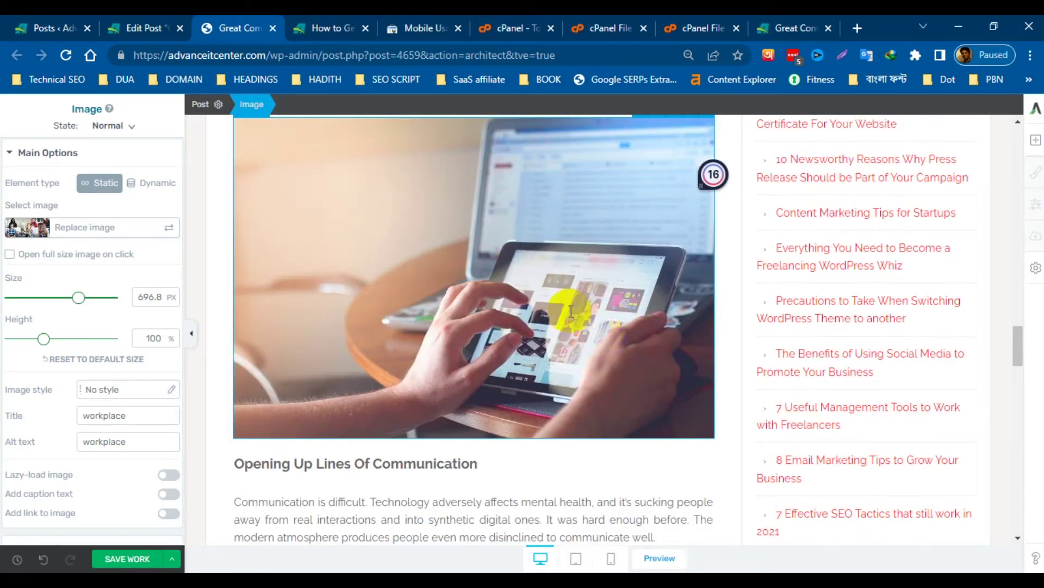
Delete the image of hands using a tablet above the "Opening Up Lines Of Communication" heading.
scroll(571, 311, "down", 7)
scroll(646, 427, "up", 4)
scroll(602, 349, "up", 4)
left_click(640, 294)
left_click(707, 186)
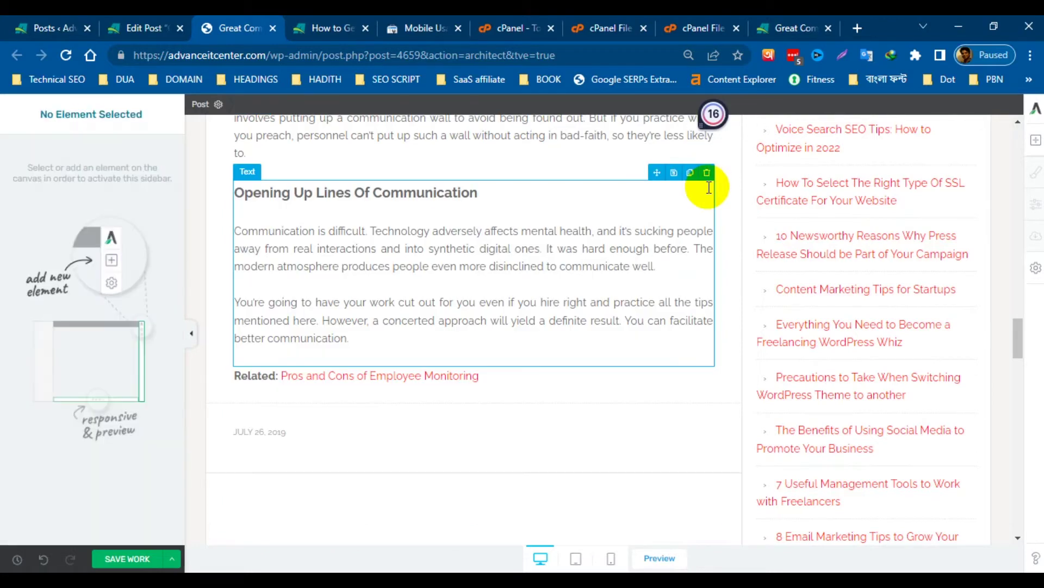
Delete the office meeting image above the "Build A Real Relationship" heading and save the work in Thrive Architect.
scroll(610, 289, "up", 12)
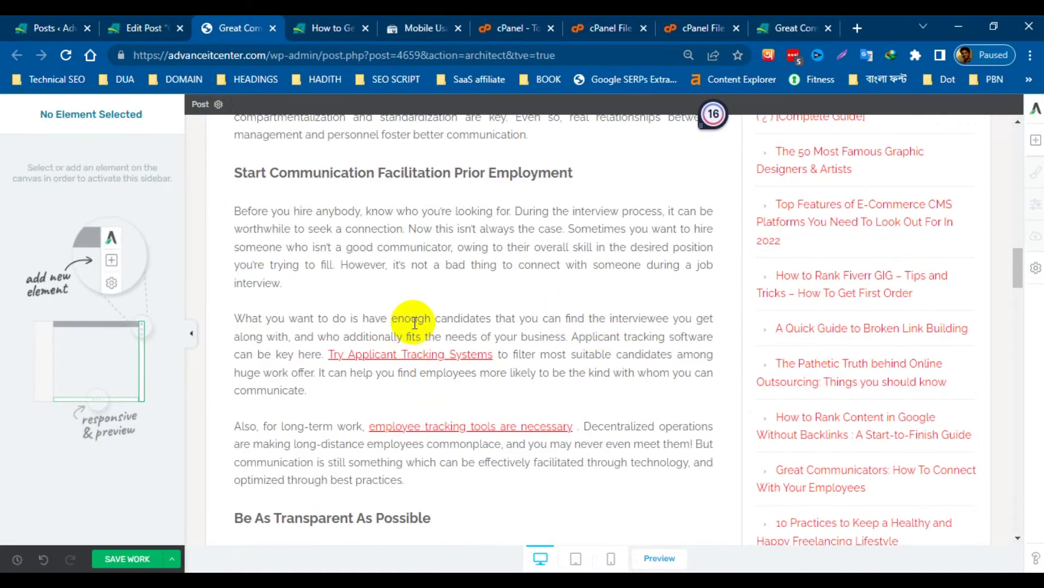
scroll(611, 285, "up", 11)
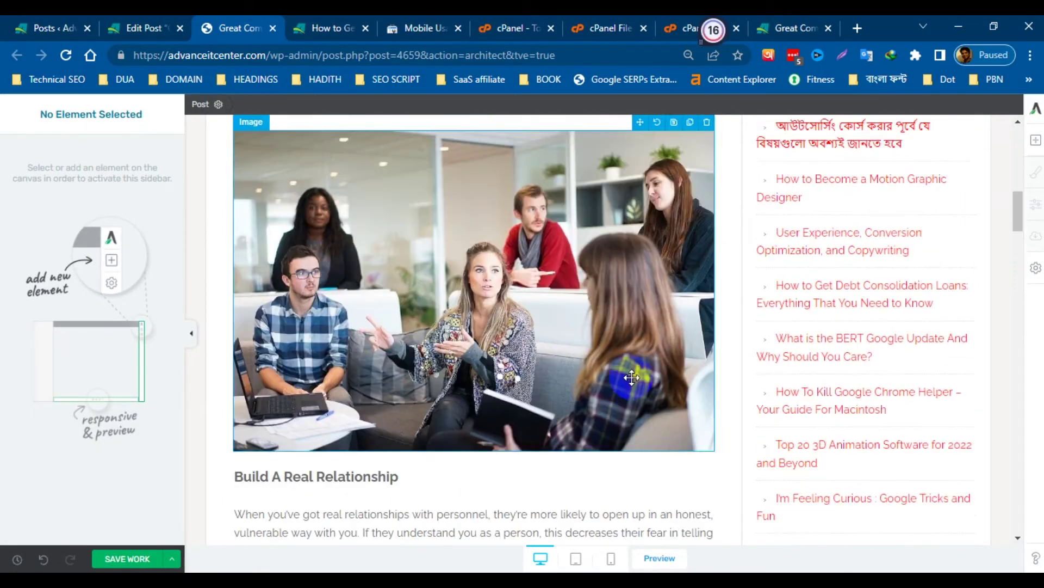
left_click(632, 377)
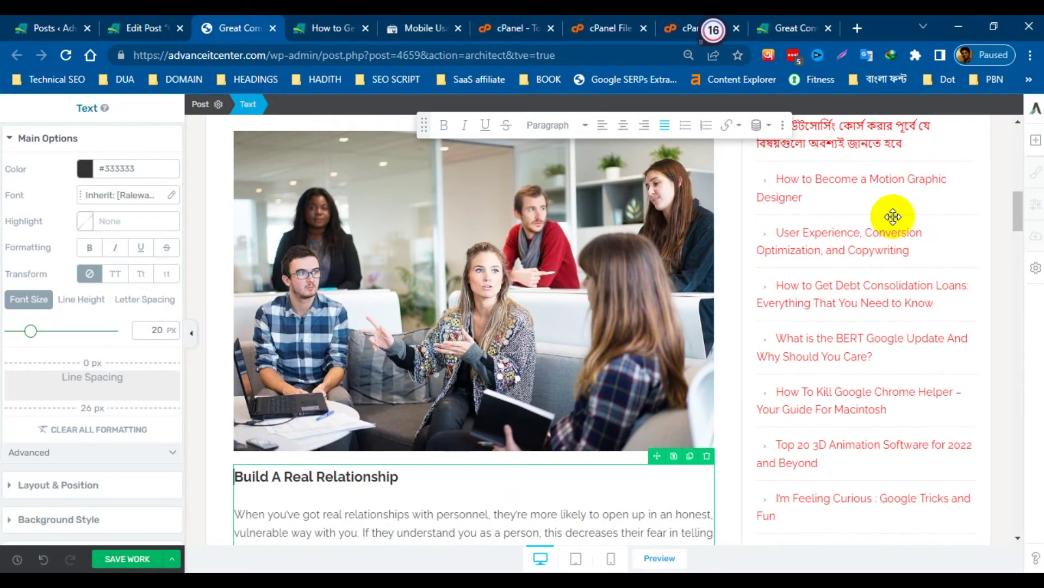
scroll(578, 210, "up", 5)
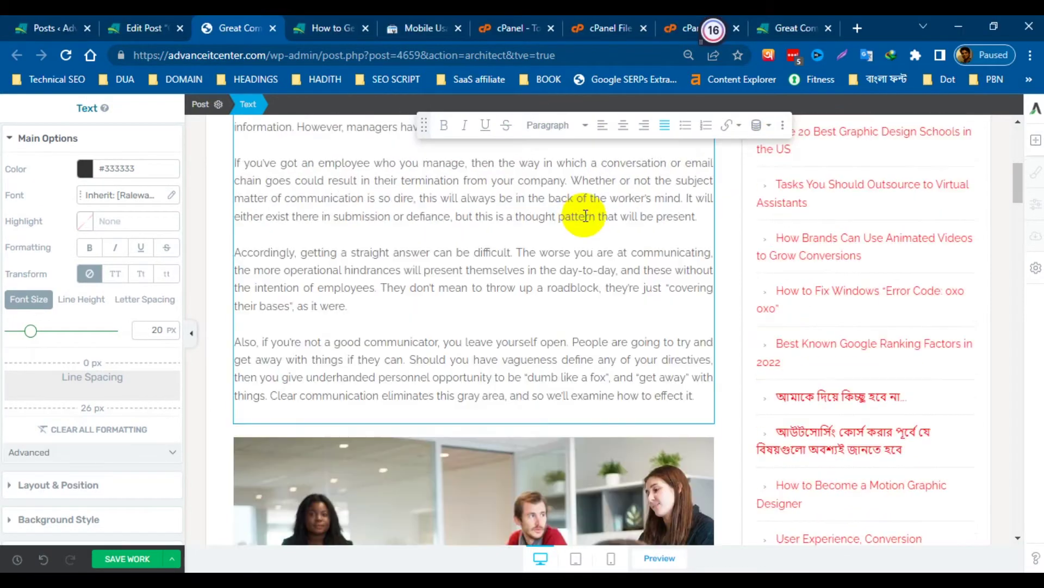
scroll(591, 280, "down", 4)
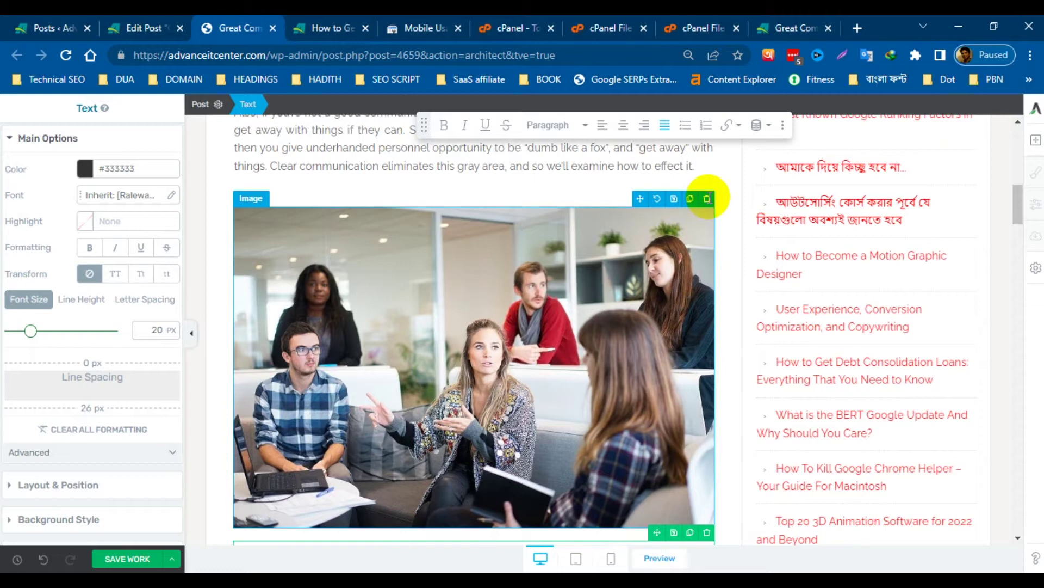
left_click(707, 199)
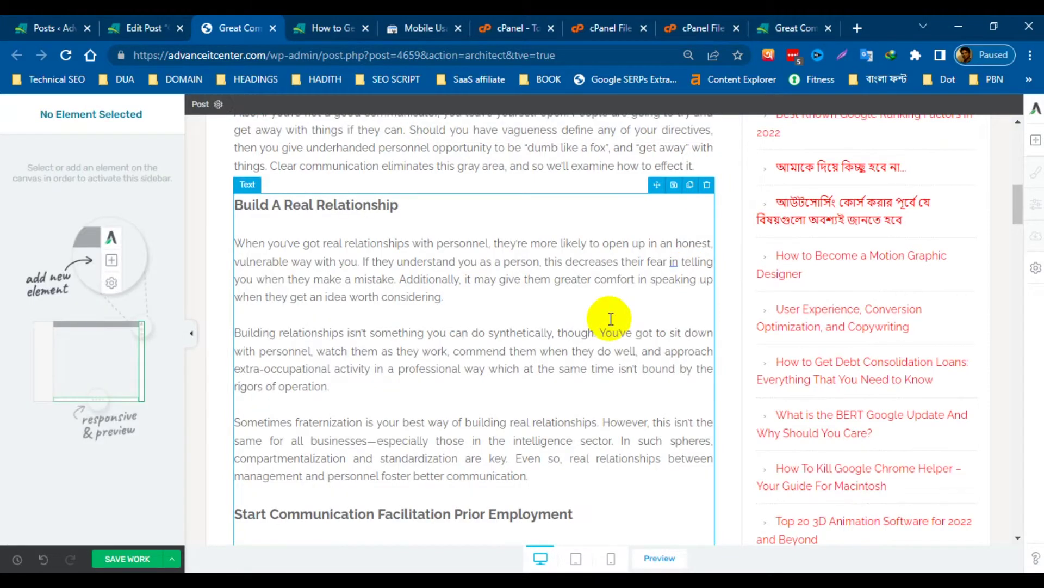
scroll(724, 292, "up", 15)
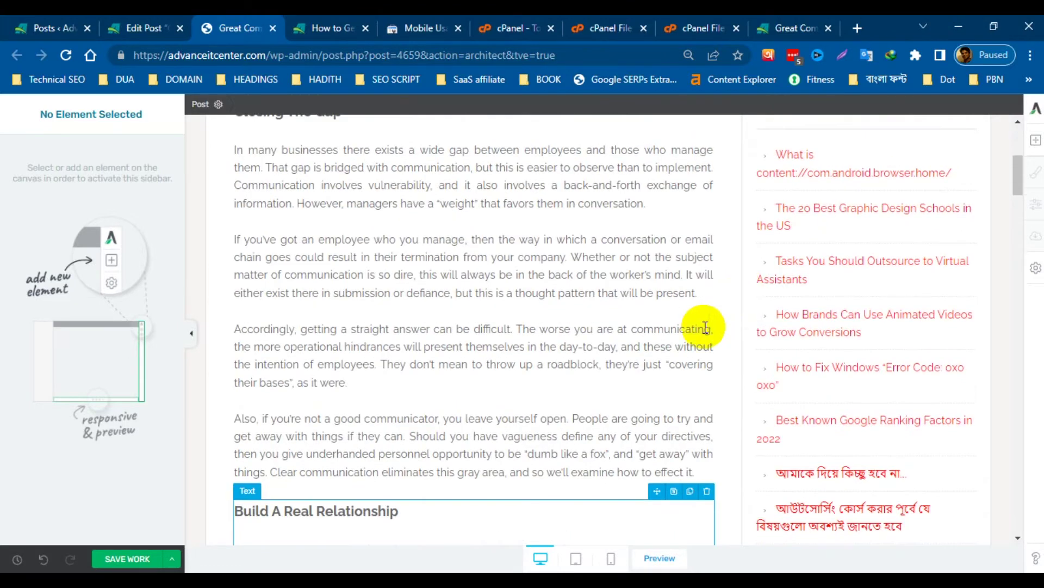
left_click(122, 561)
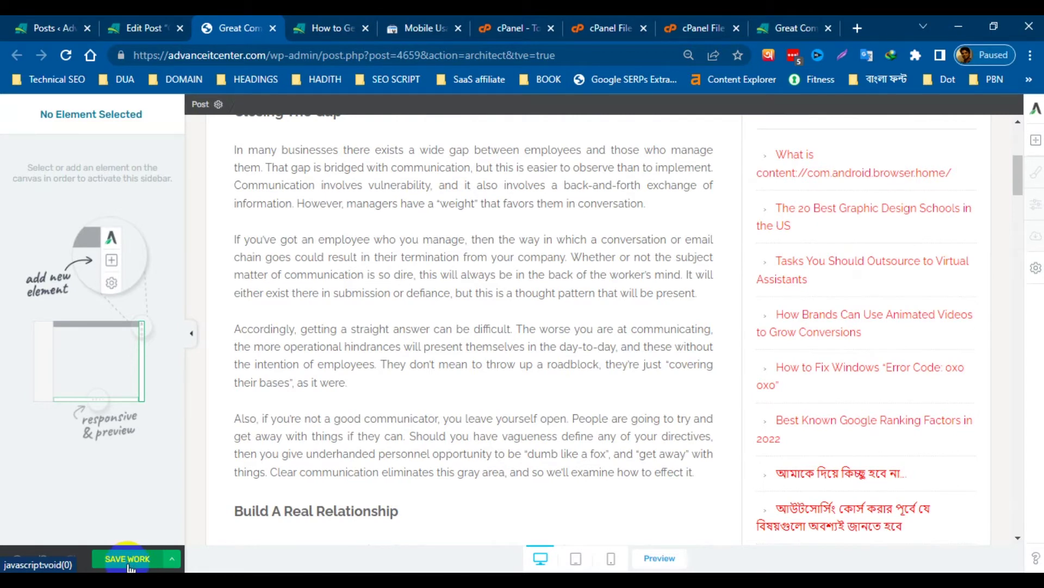
left_click(129, 561)
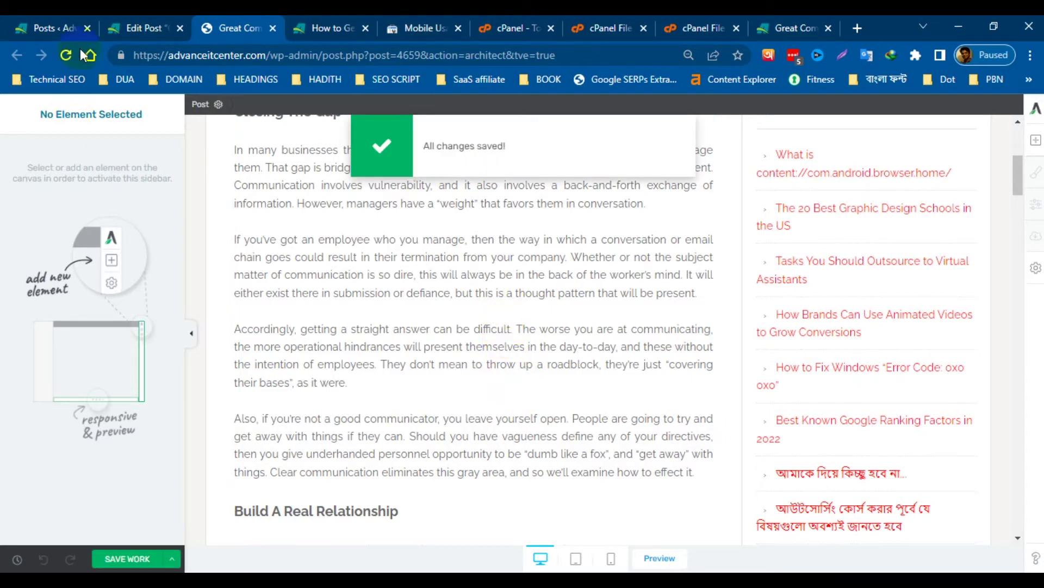
In the WordPress post editor, shorten the post's permalink slug to connect-with-your-employees and update the post.
left_click(136, 32)
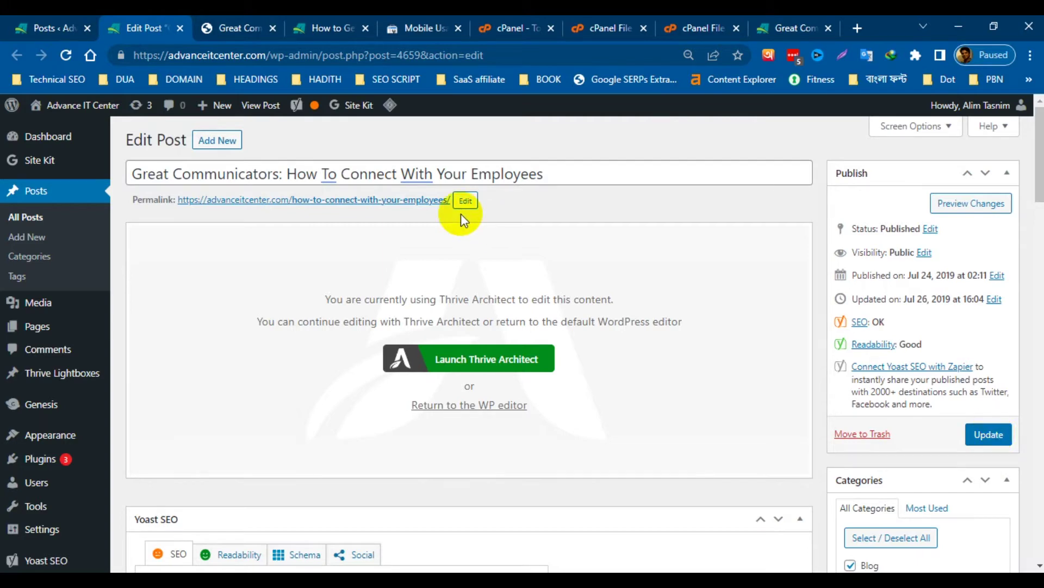
scroll(513, 196, "down", 2)
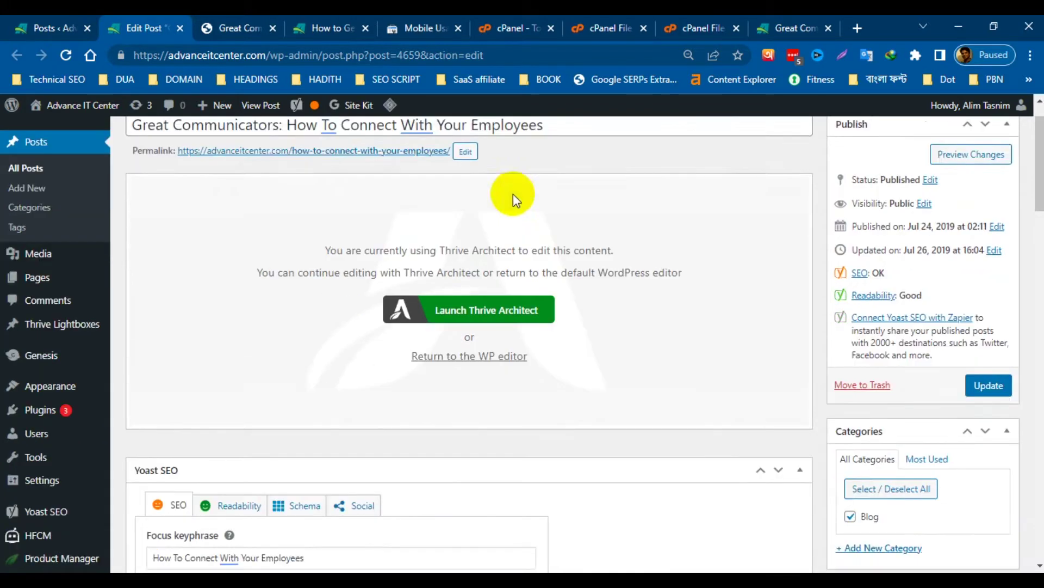
scroll(541, 215, "up", 2)
left_click(471, 208)
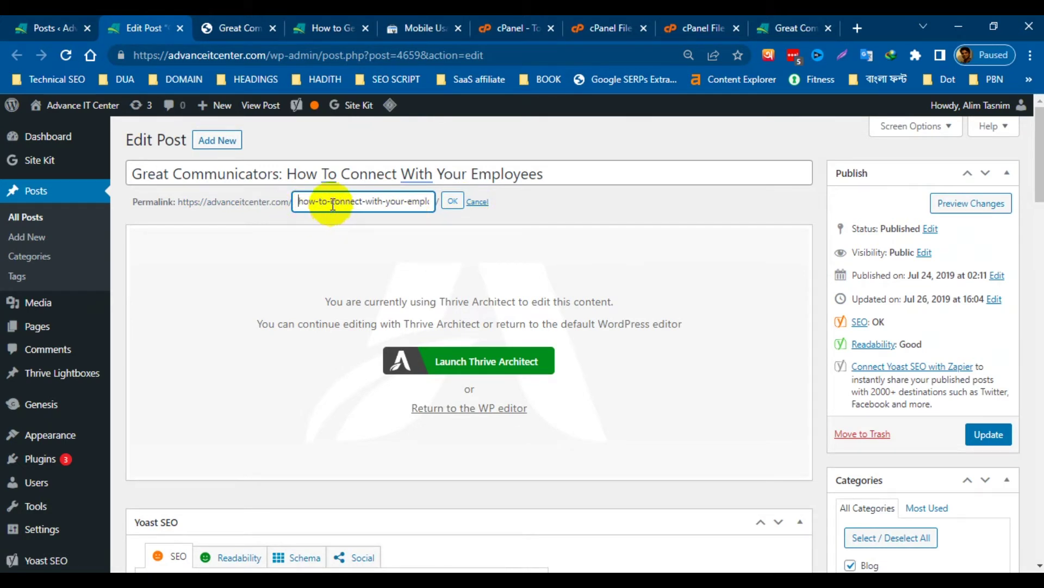
left_click_drag(331, 205, 279, 217)
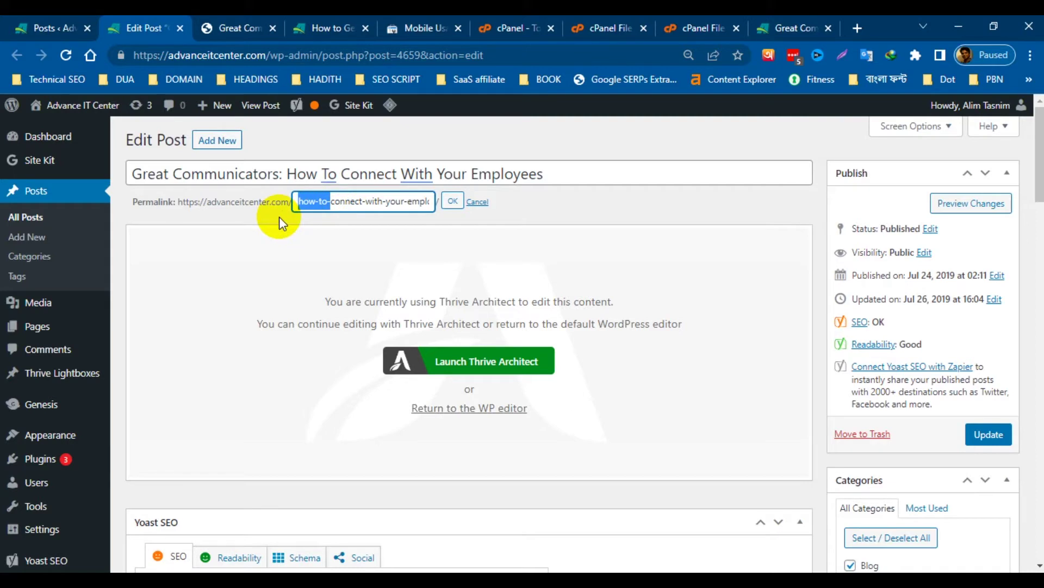
key("BackSpace")
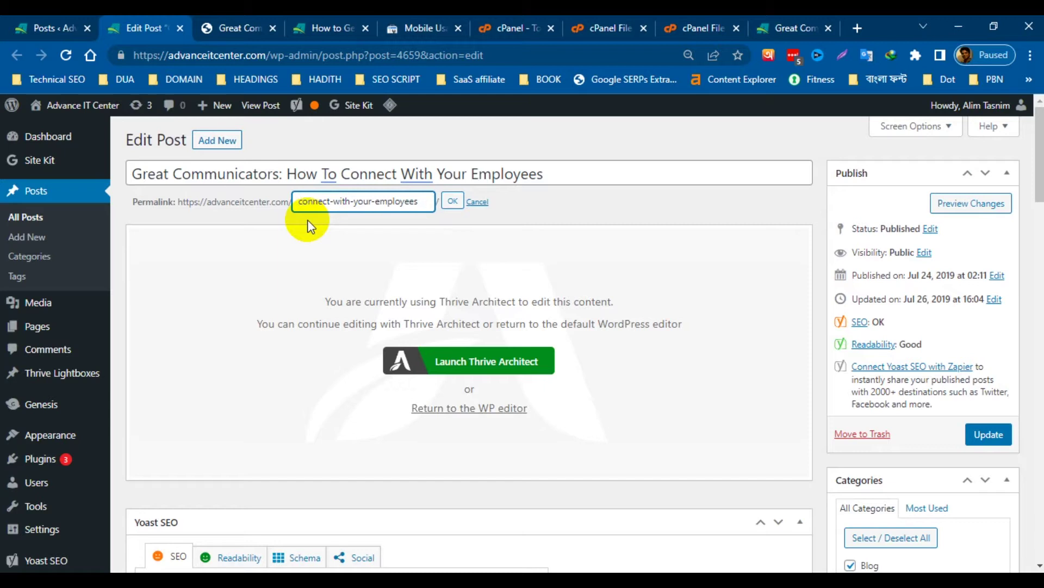
left_click(445, 206)
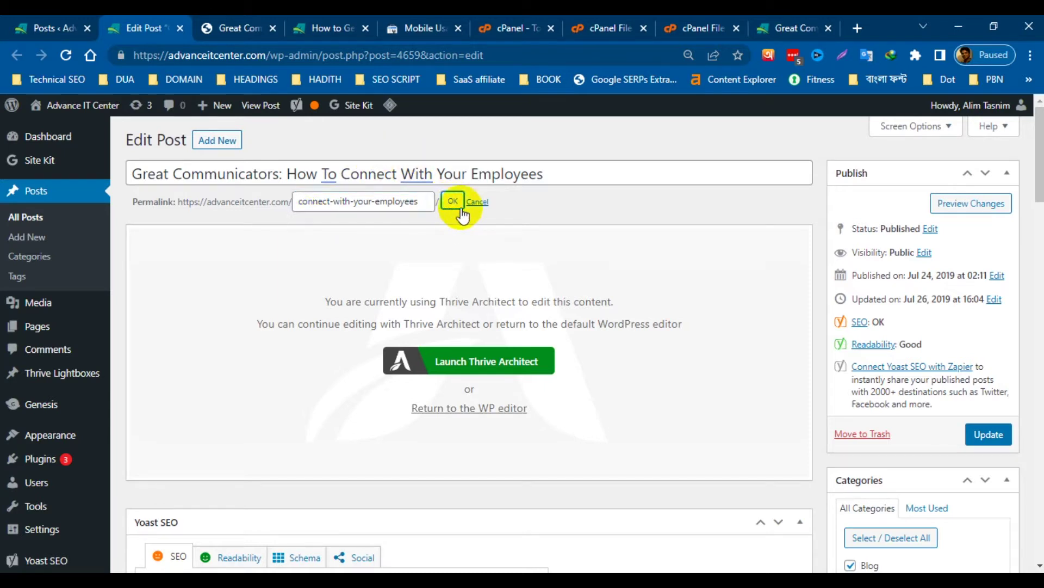
left_click(453, 202)
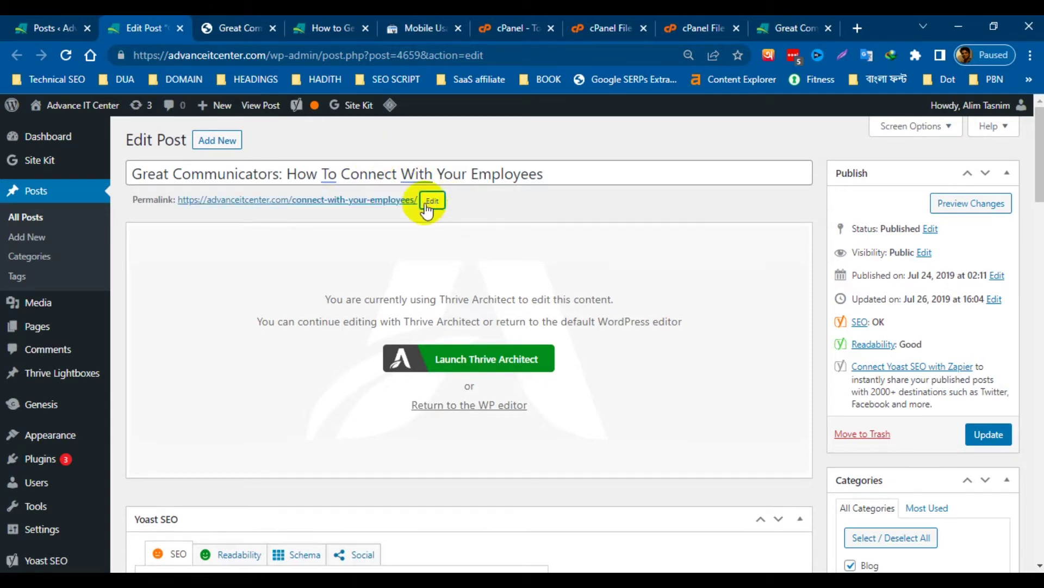
left_click(986, 439)
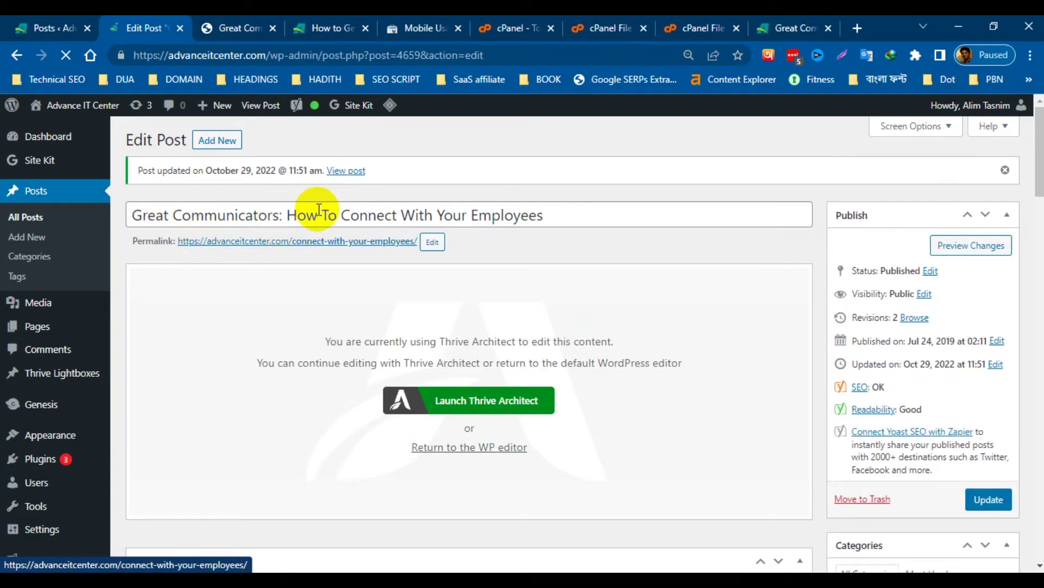
Open the updated Great Communicators post in a new browser tab, examine its content and select its full URL.
left_click(353, 163)
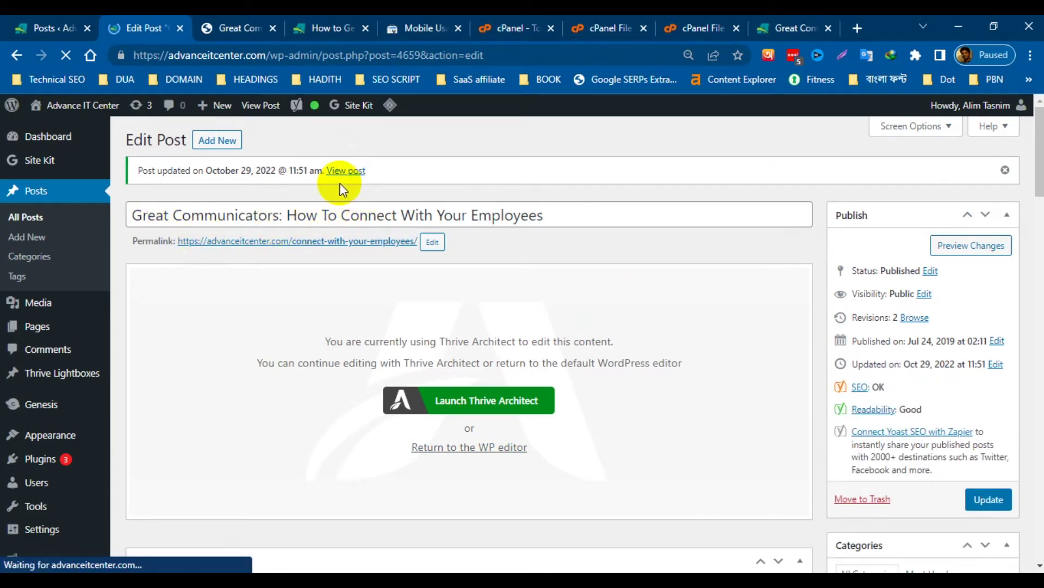
left_click(783, 28)
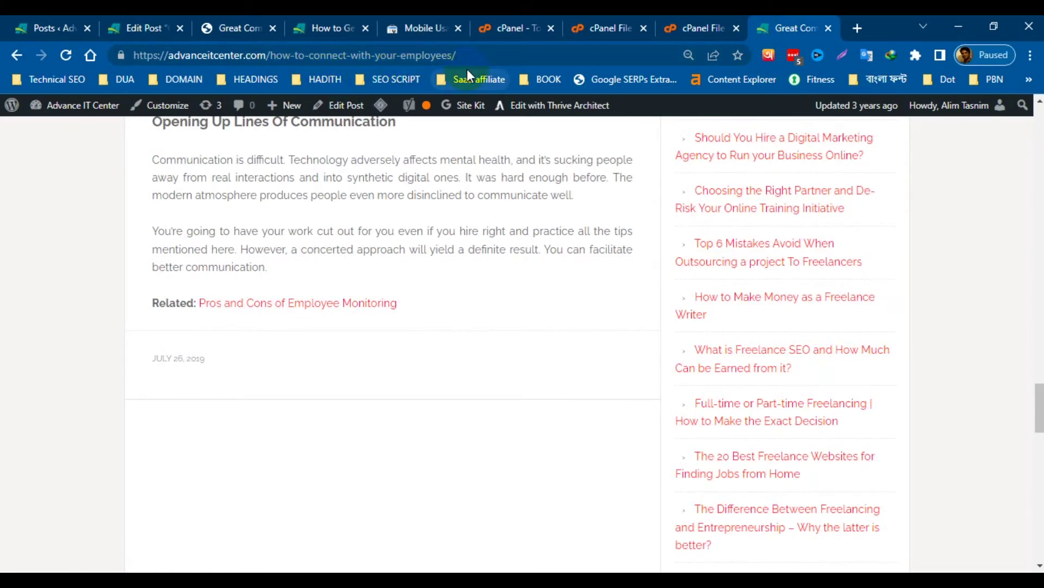
left_click(136, 27)
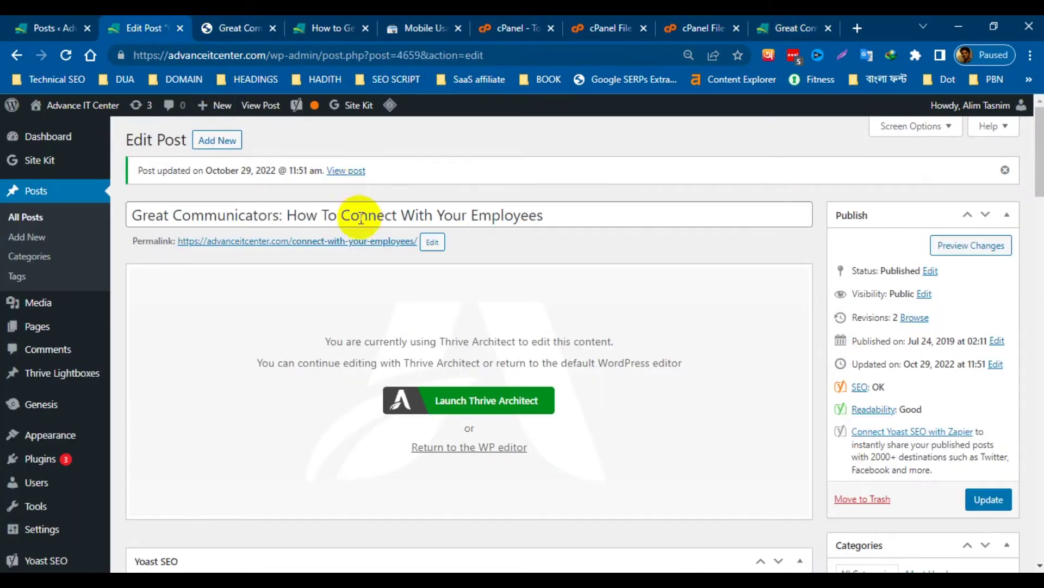
right_click(346, 170)
left_click(376, 180)
left_click(194, 30)
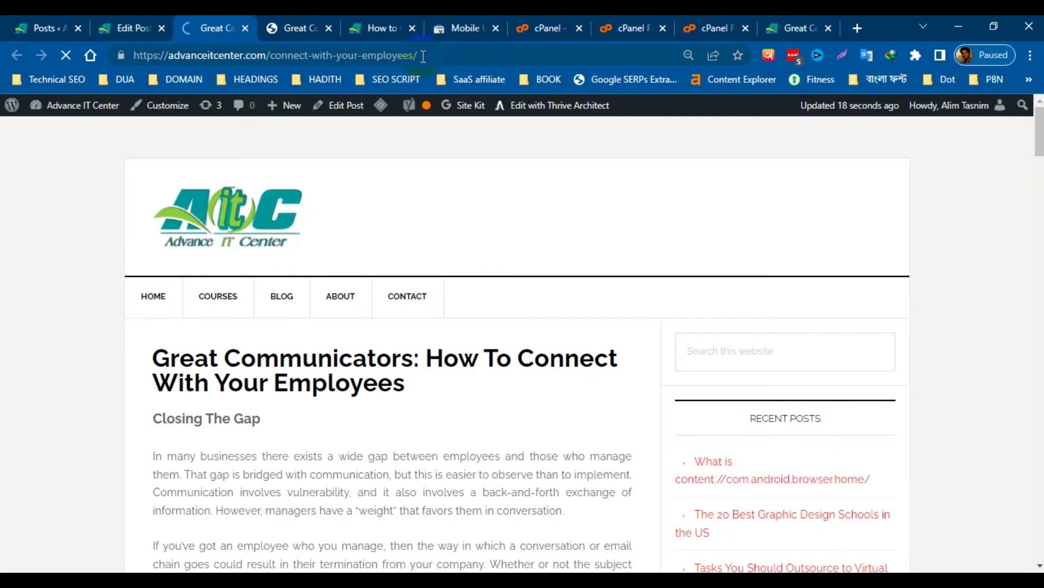
scroll(490, 321, "down", 10)
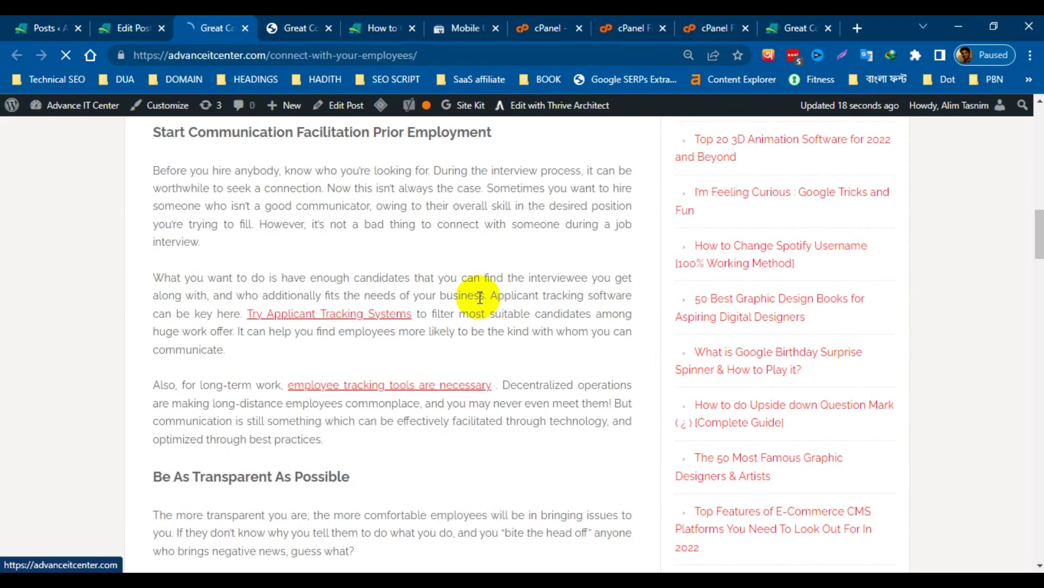
scroll(478, 296, "up", 10)
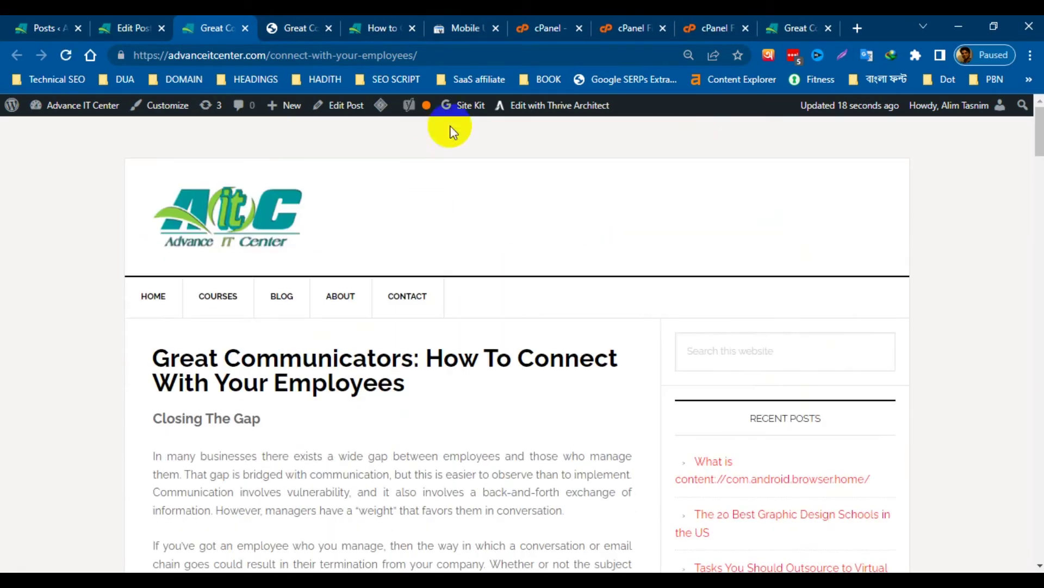
left_click(324, 57)
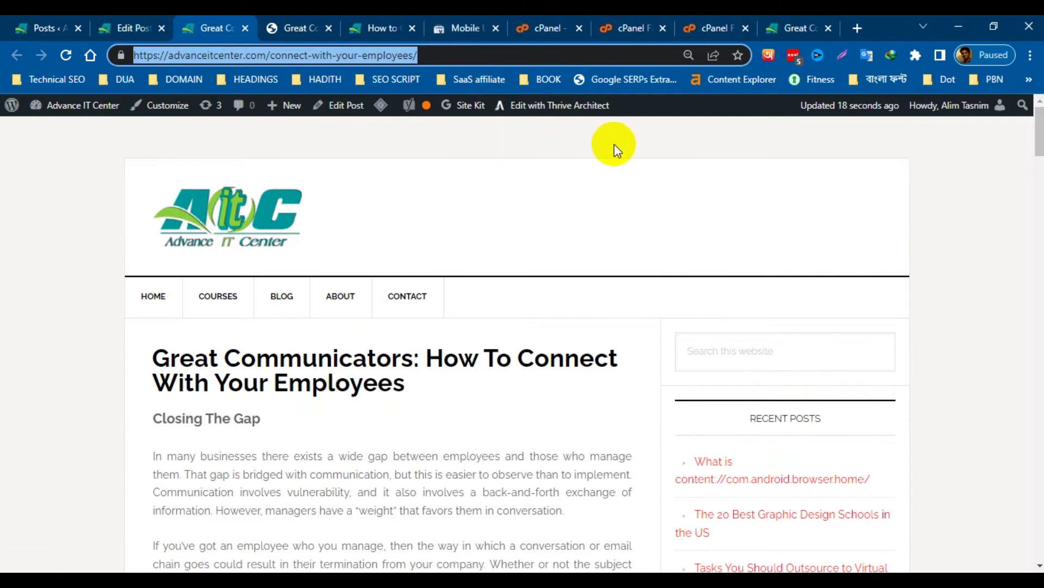
Switch to the Technical SEO list in Notepad, highlight the "301/302 redirects" and "404 pages" items, and return to the browser.
mouse_move(274, 123)
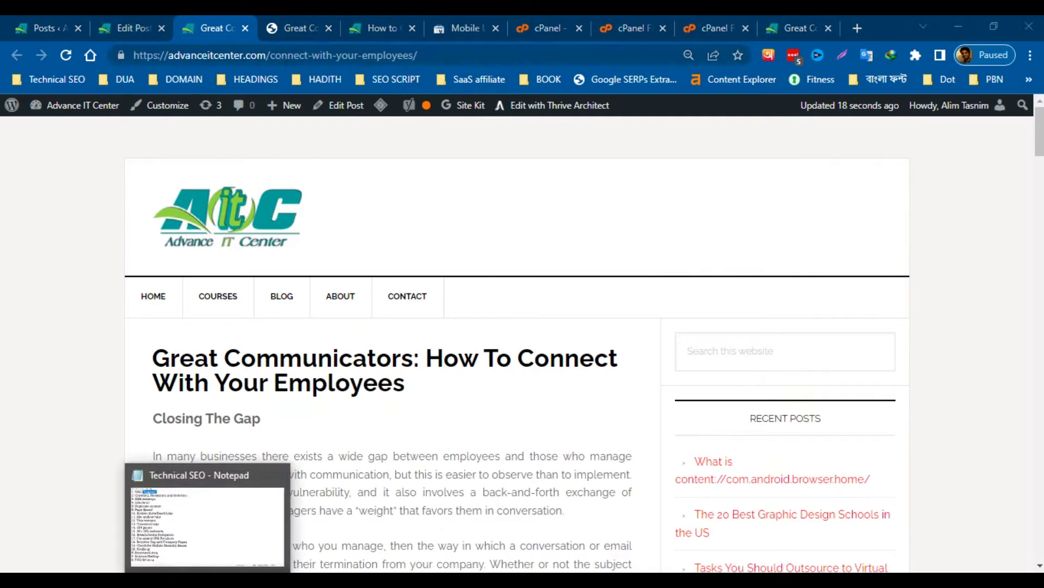
key("alt+Tab")
left_click_drag(40, 332, 223, 340)
left_click(82, 306)
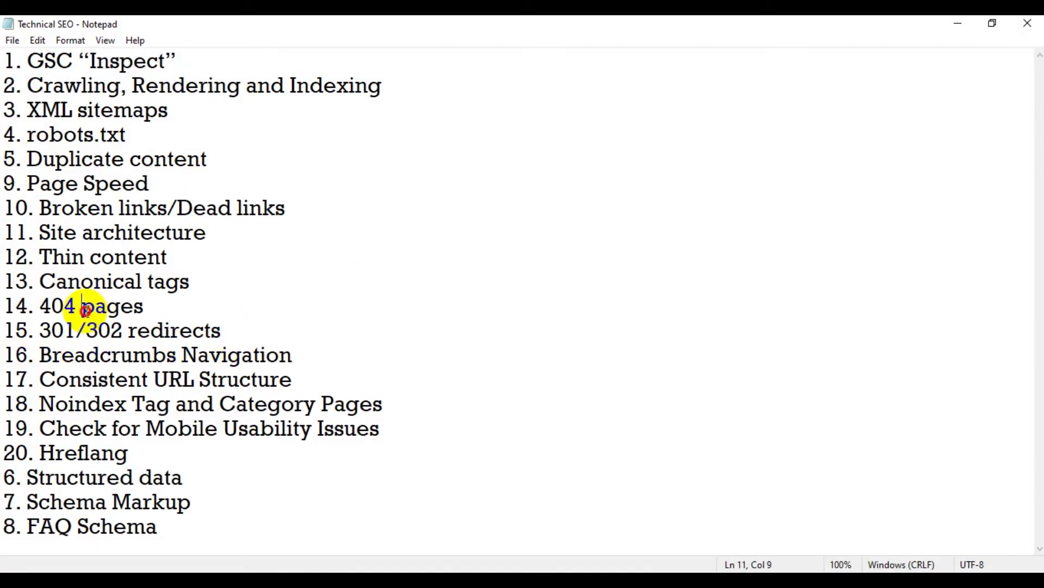
left_click_drag(40, 305, 186, 306)
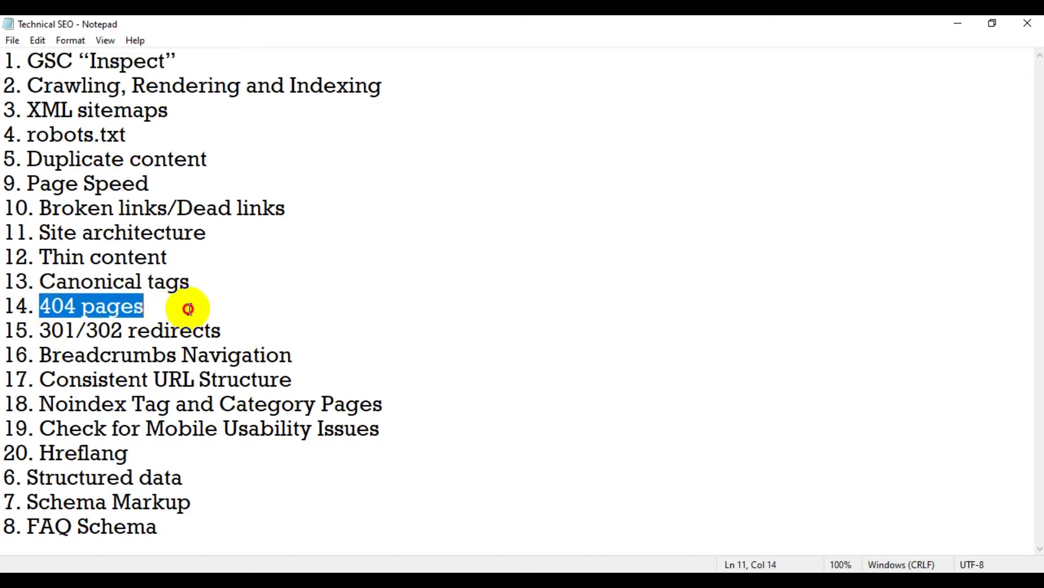
left_click(167, 354)
left_click(93, 511)
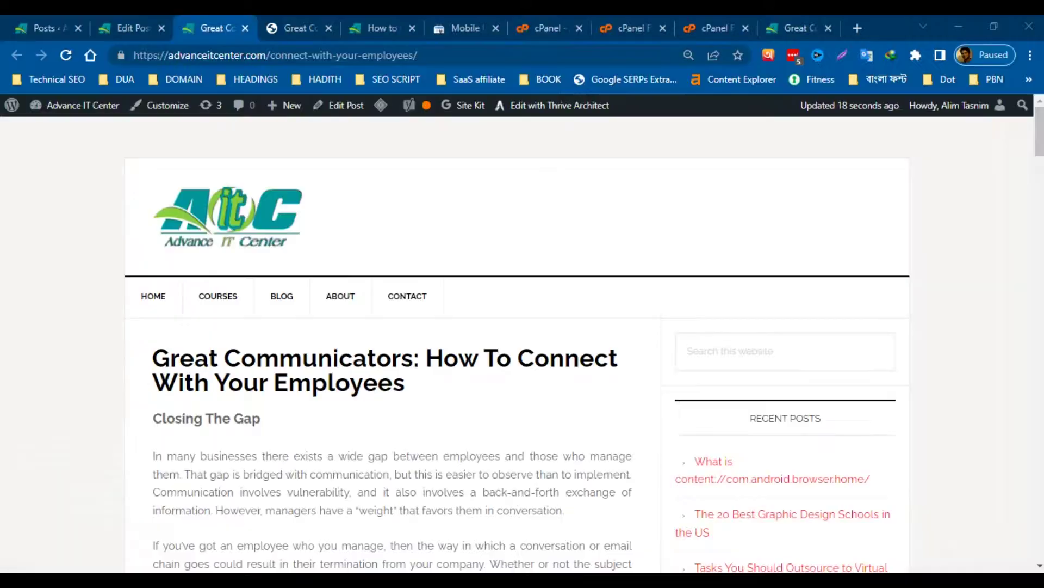
left_click(705, 28)
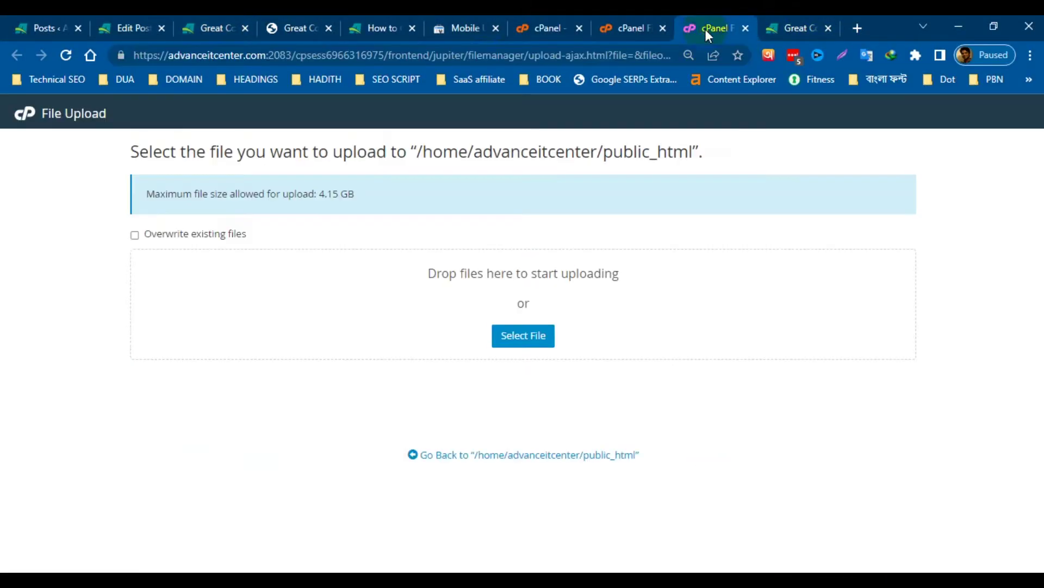
left_click(460, 24)
left_click(382, 27)
left_click(450, 28)
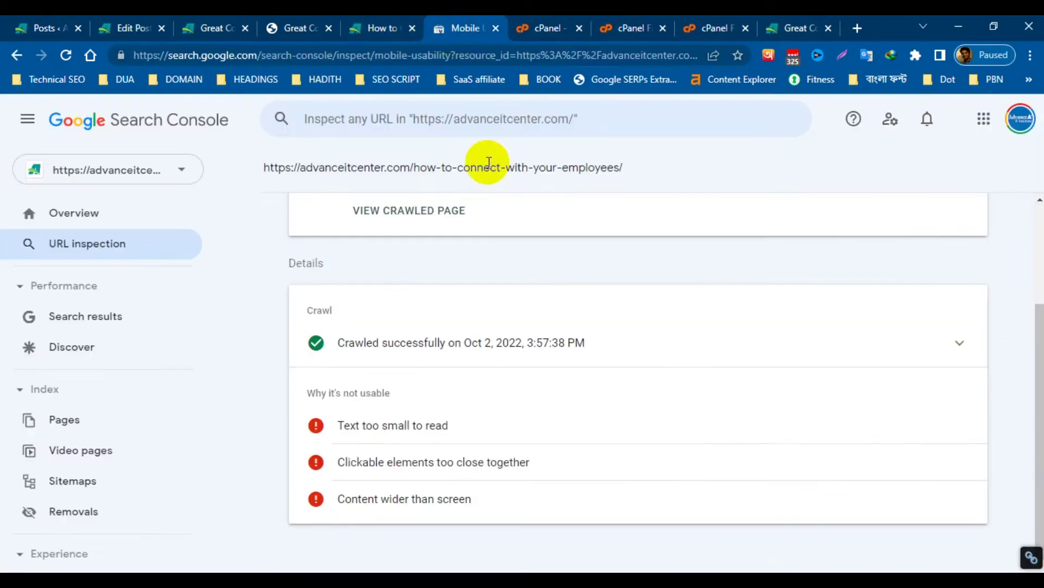
left_click(91, 252)
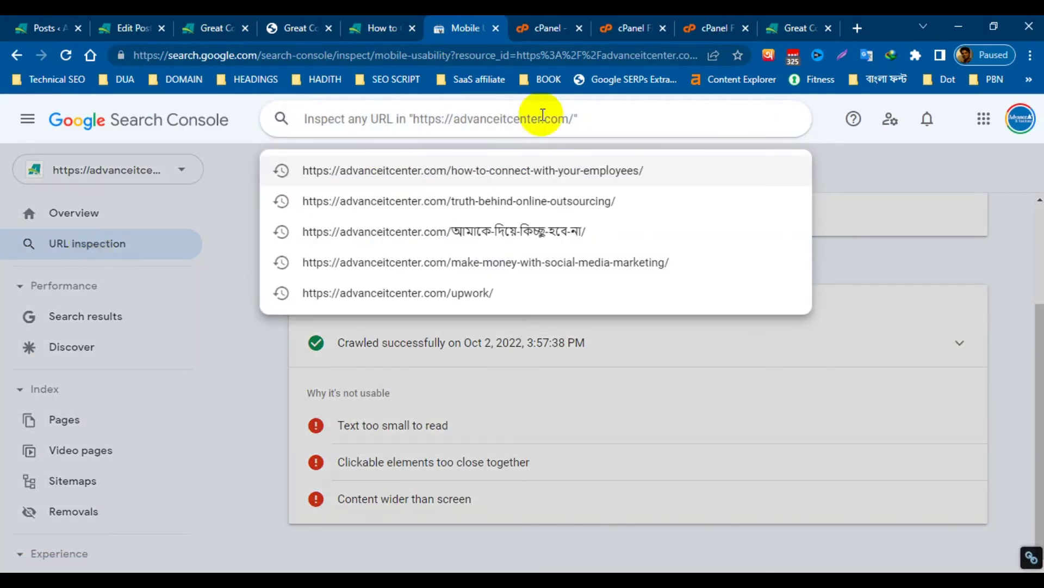
type("https://advanceitcenter.com/how-to-connect-with-your-employees/")
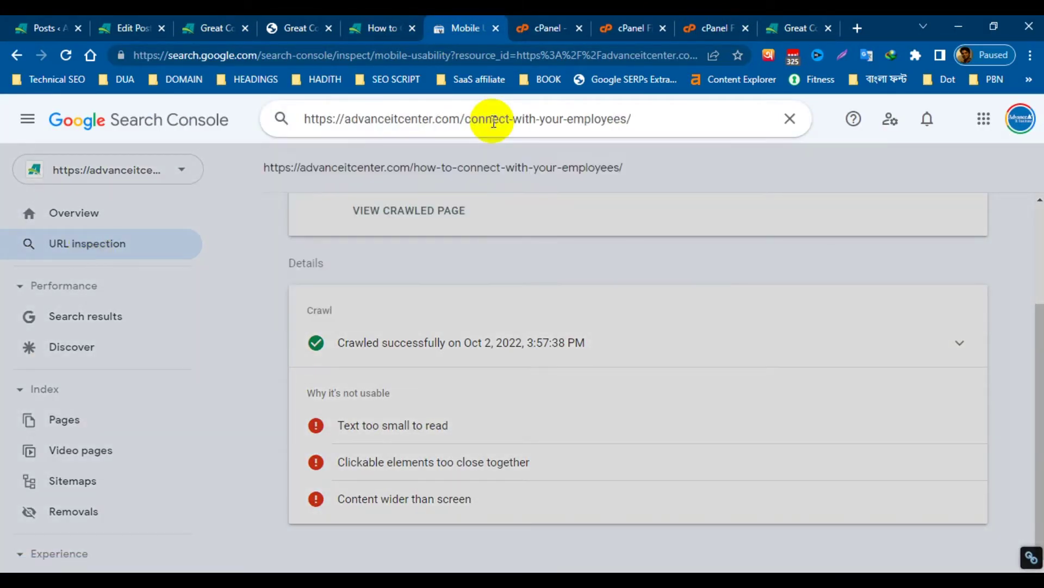
key("Return")
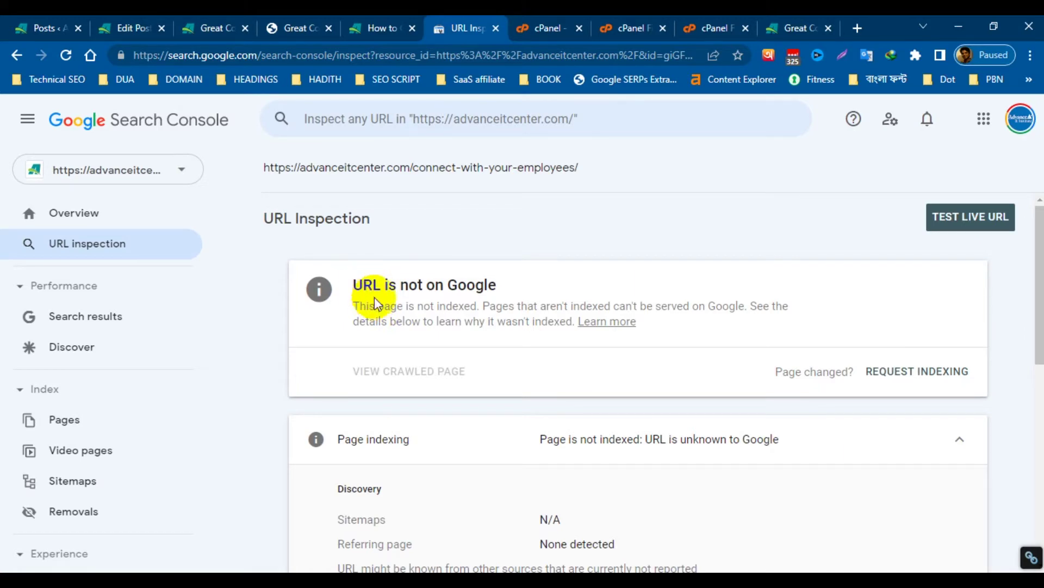
scroll(597, 341, "down", 3)
scroll(592, 332, "up", 3)
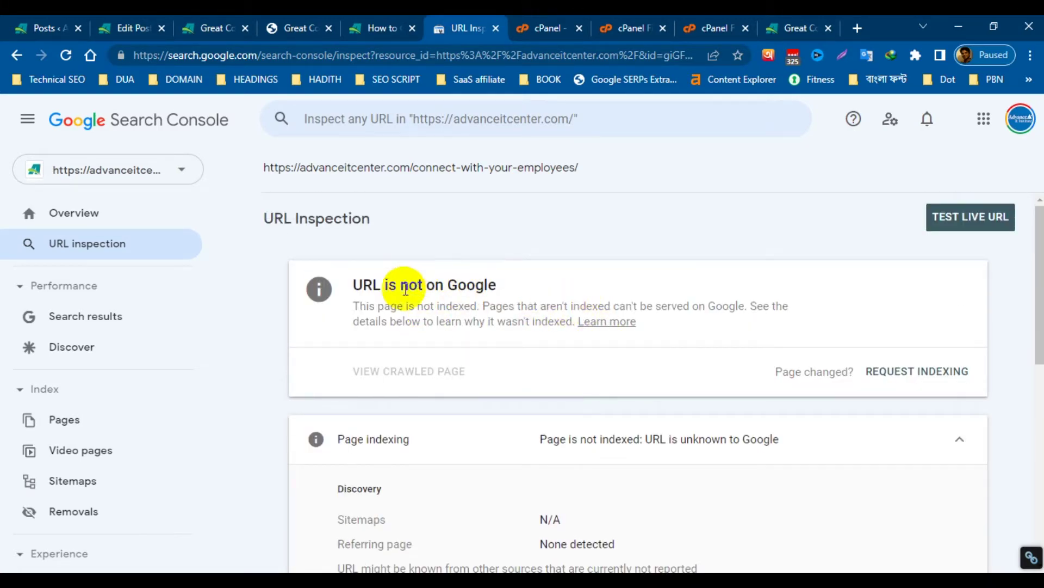
left_click(912, 375)
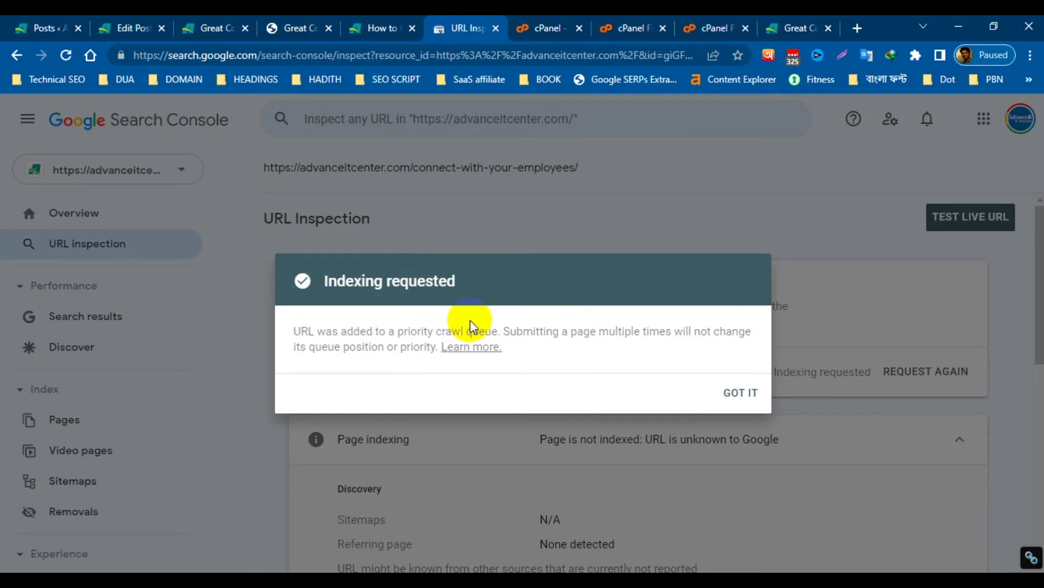
left_click(738, 392)
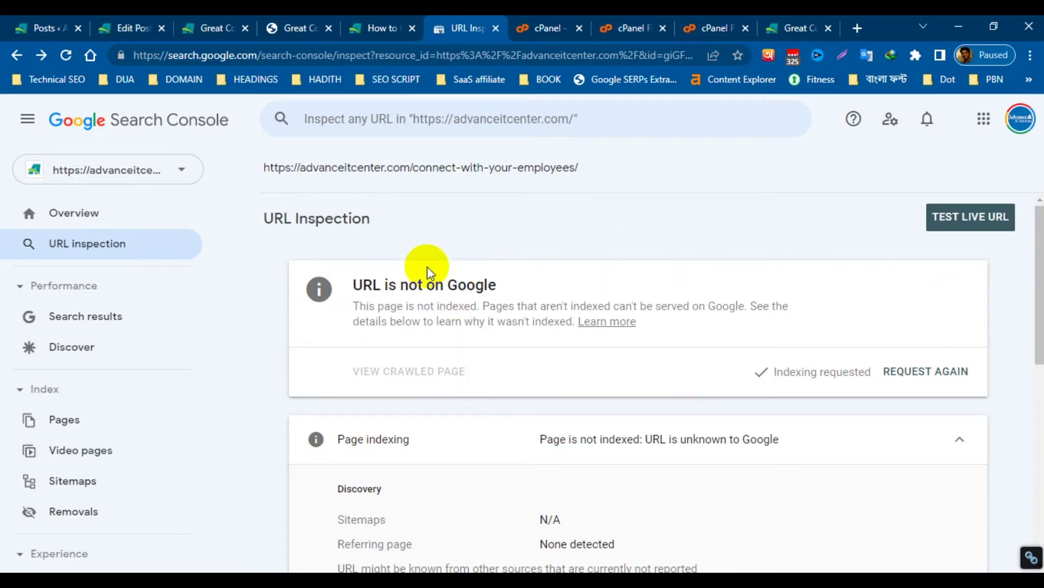
scroll(662, 336, "down", 7)
scroll(702, 360, "up", 8)
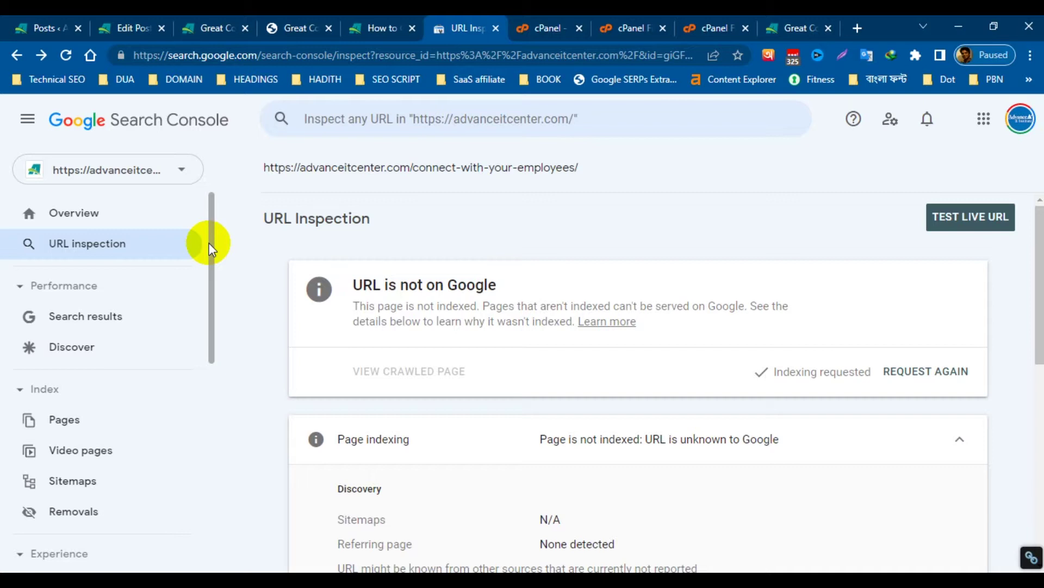
Review the Performance and Index charts in the property's Overview and open the full Performance report on search results.
left_click(80, 207)
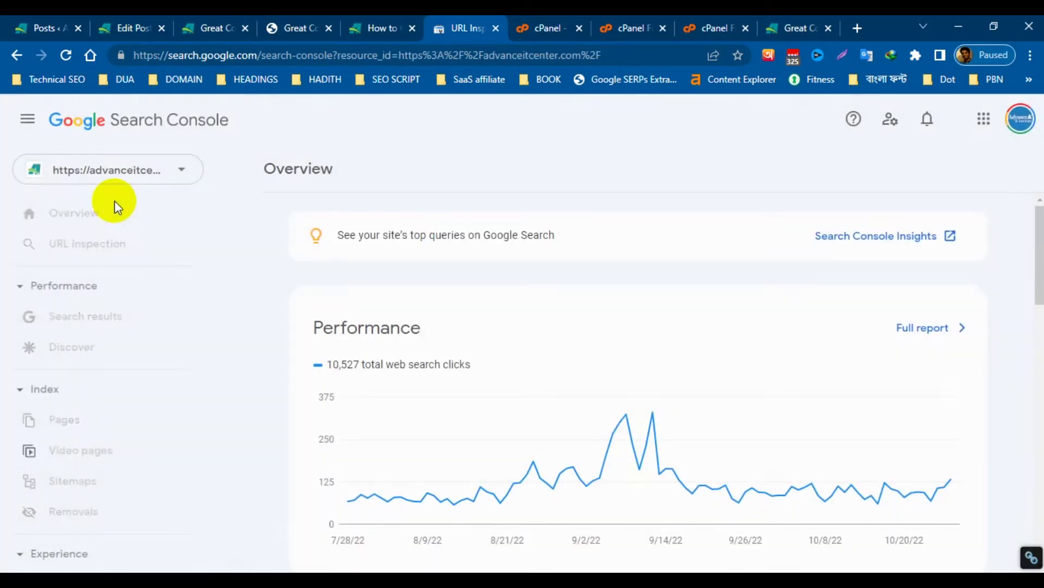
scroll(506, 354, "down", 3)
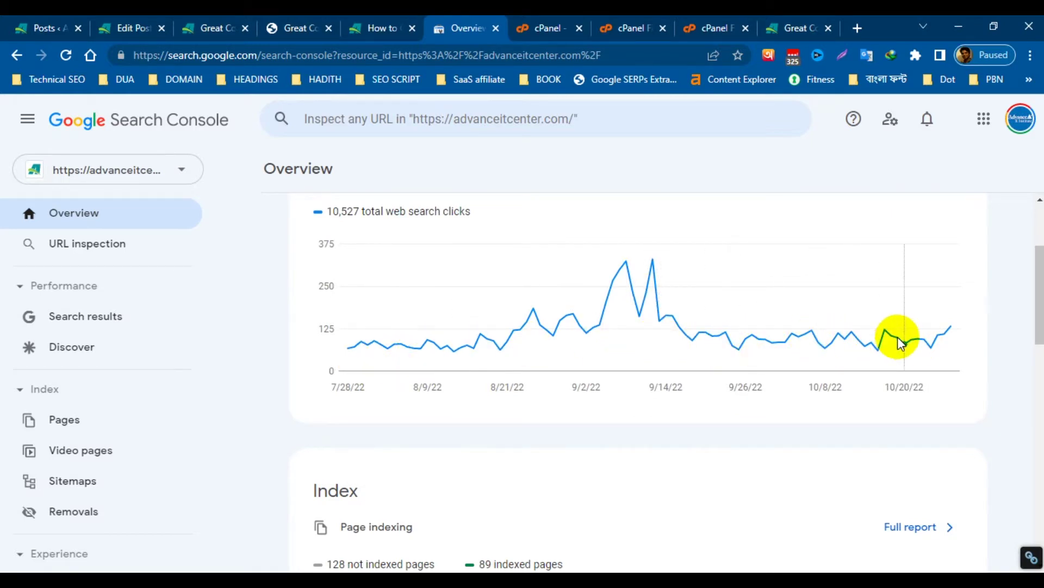
scroll(386, 367, "up", 2)
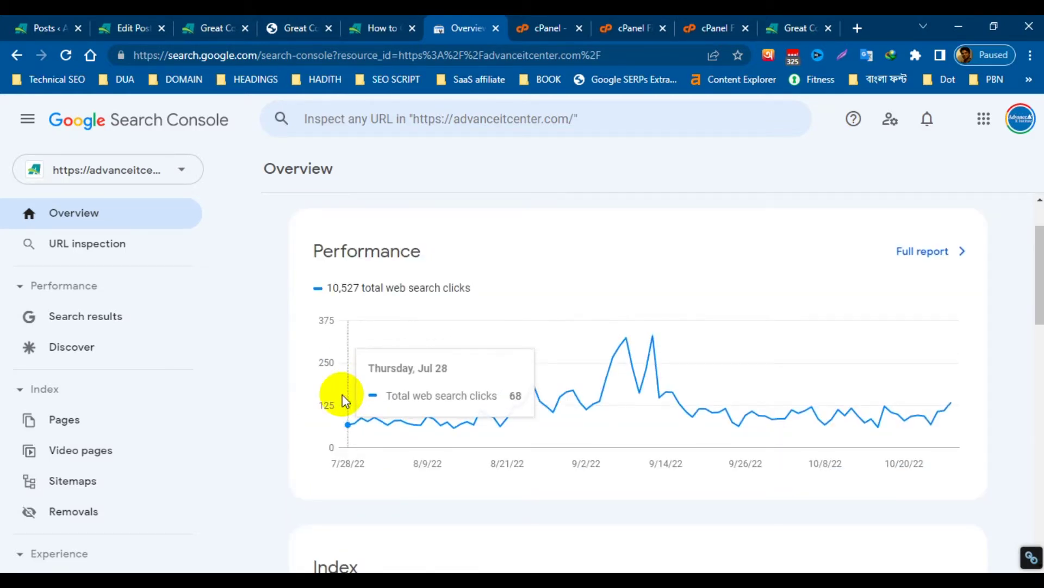
scroll(583, 375, "down", 3)
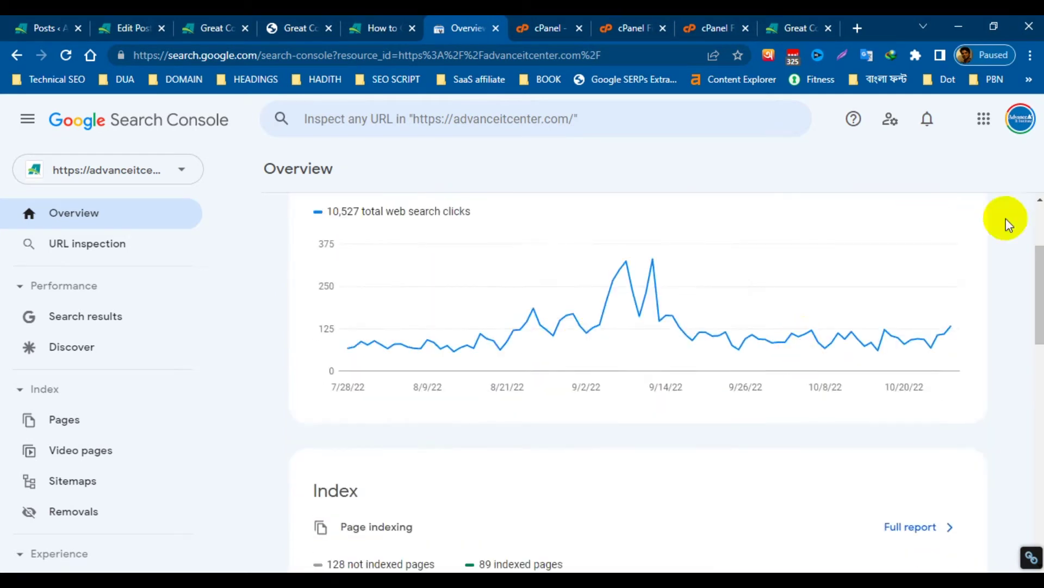
scroll(968, 348, "down", 4)
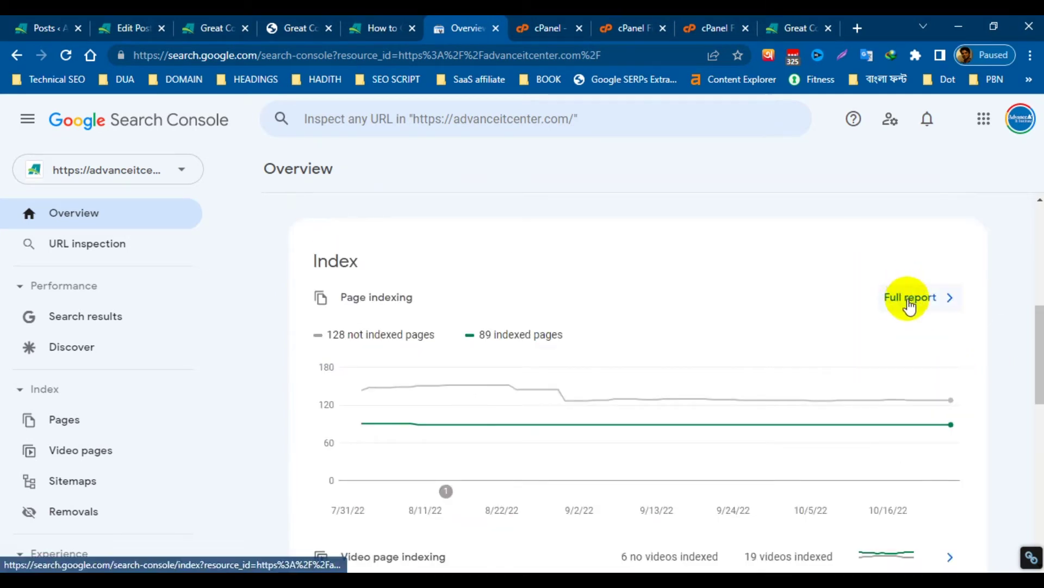
scroll(816, 326, "up", 5)
left_click(904, 253)
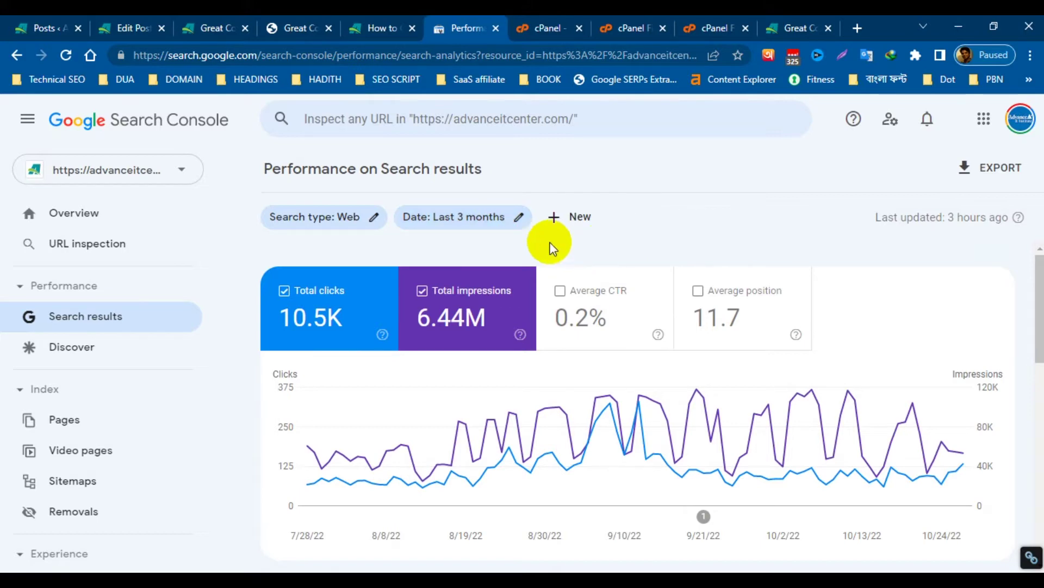
Examine the total clicks and total impressions for the last 3 months, including their exact figures.
left_click(328, 305)
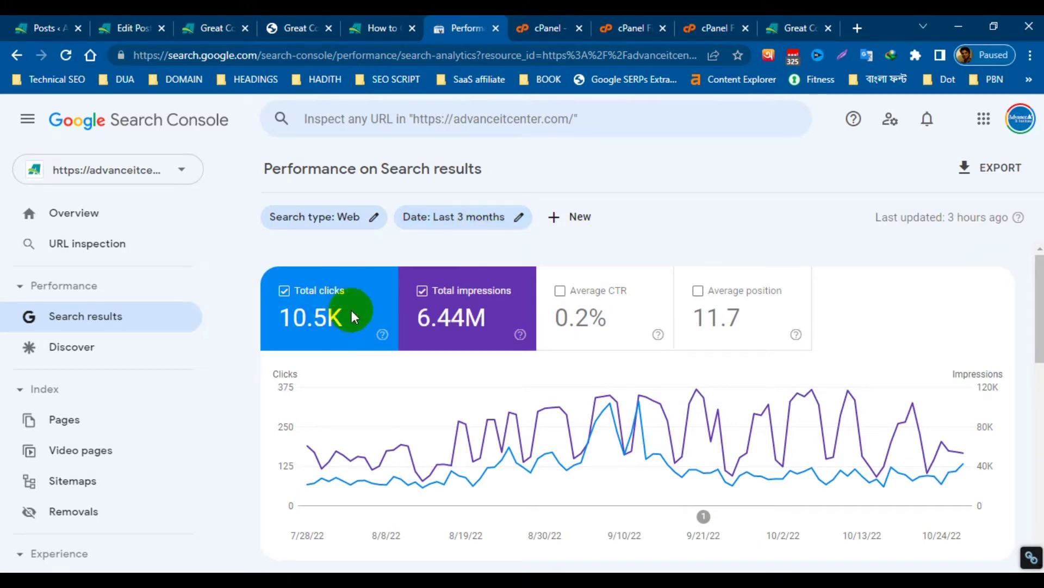
scroll(425, 321, "down", 1)
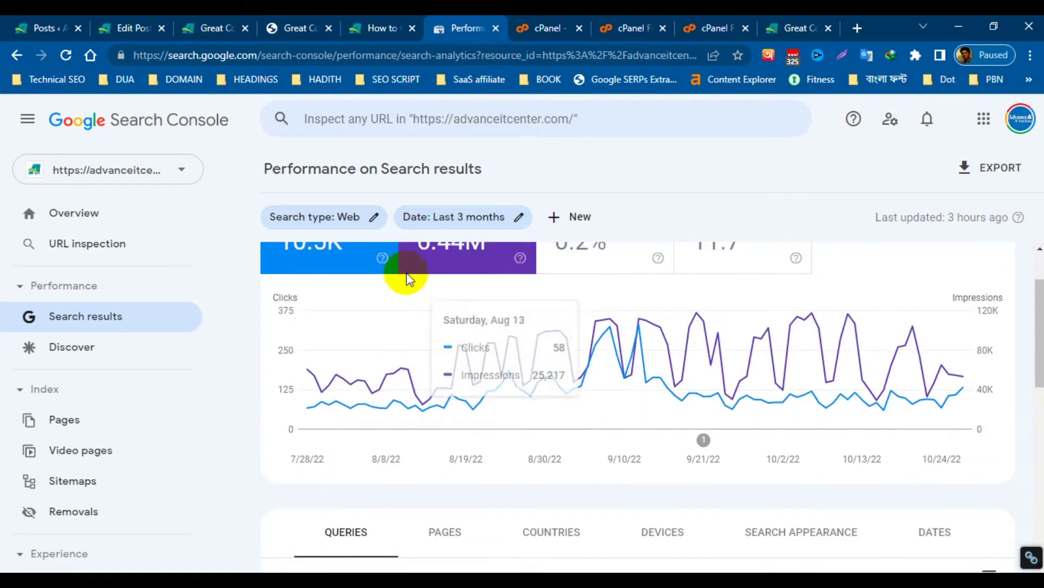
scroll(337, 382, "up", 1)
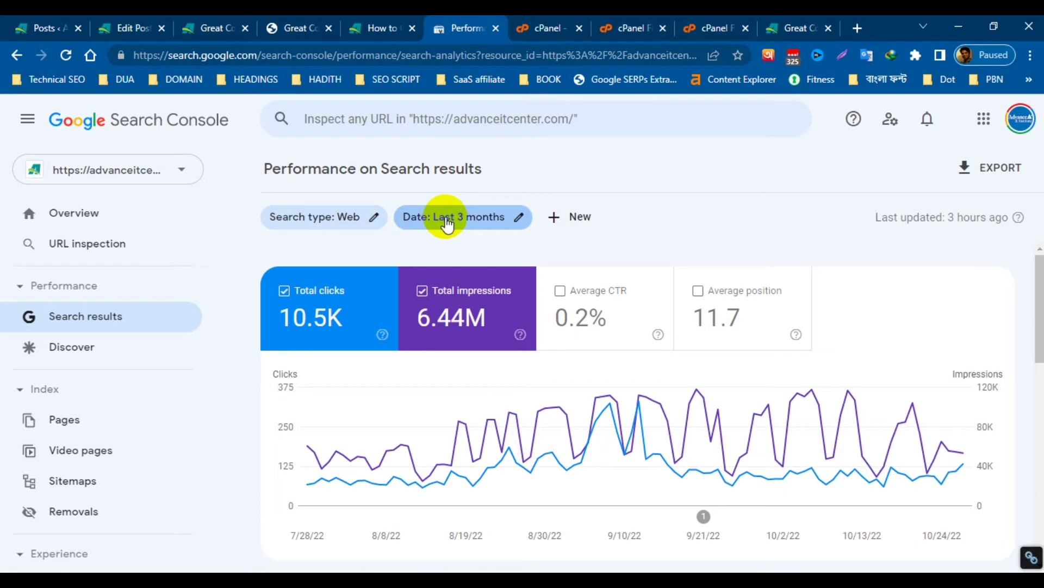
left_click(421, 291)
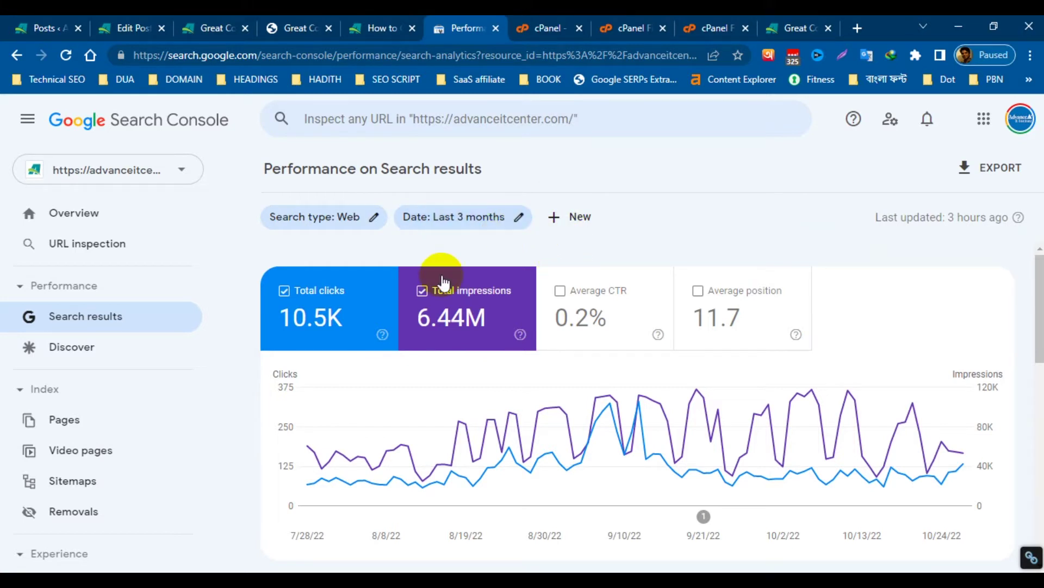
left_click(294, 334)
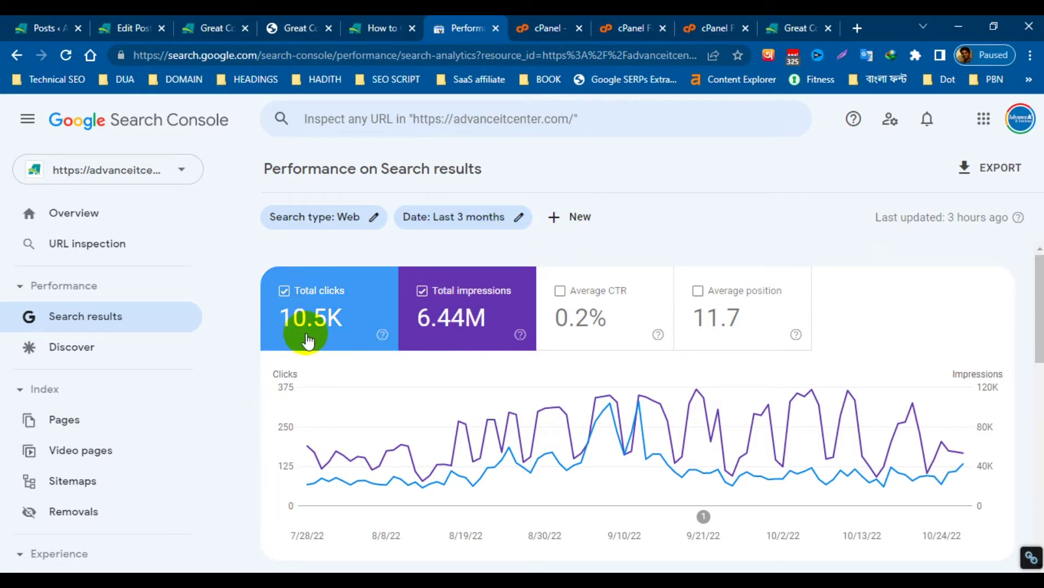
mouse_move(322, 337)
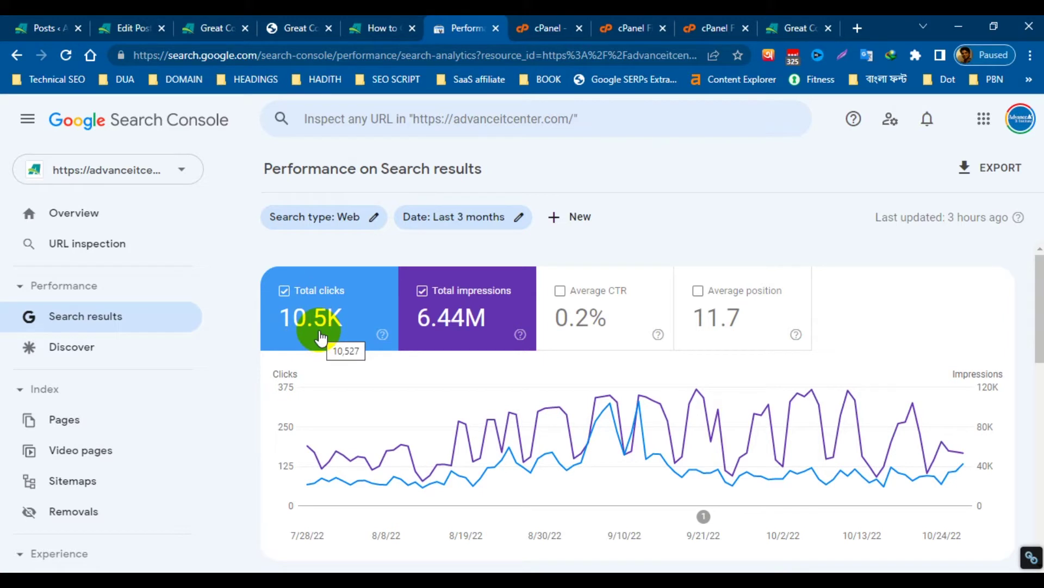
mouse_move(435, 318)
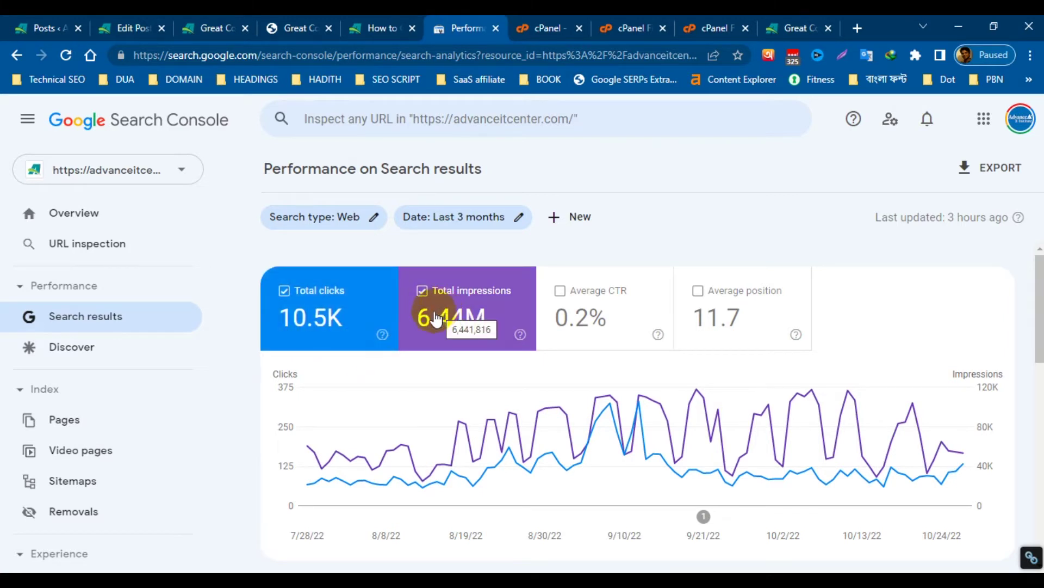
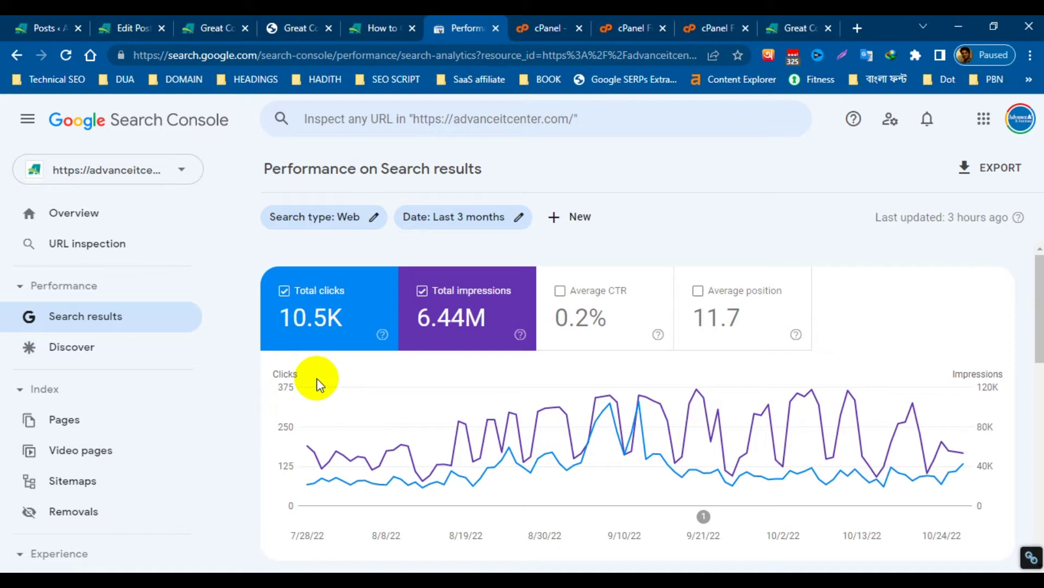
Examine the top queries in the Performance report, comparing the clicks and impressions of each query.
scroll(494, 427, "down", 4)
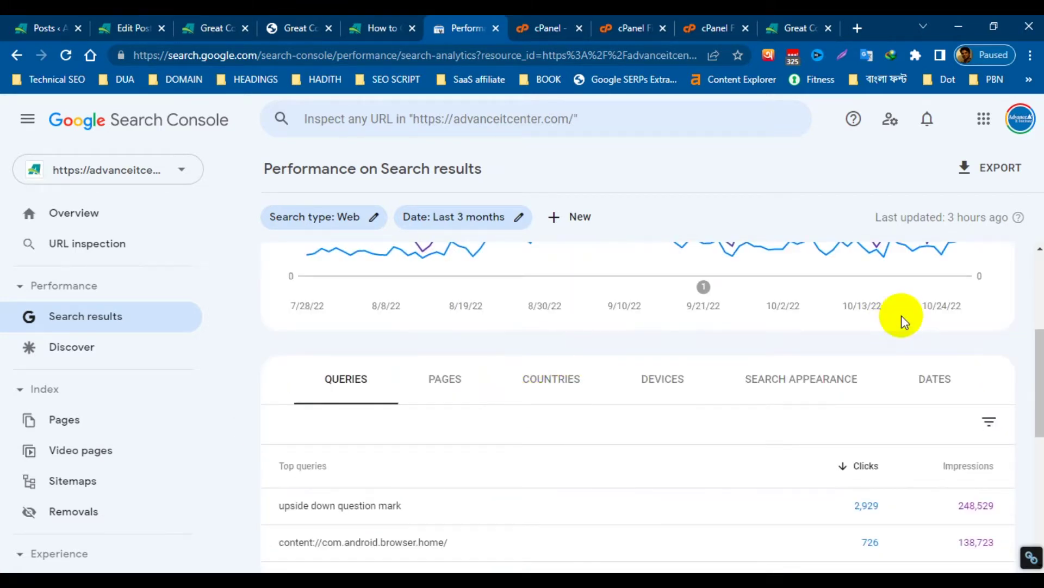
scroll(439, 423, "up", 4)
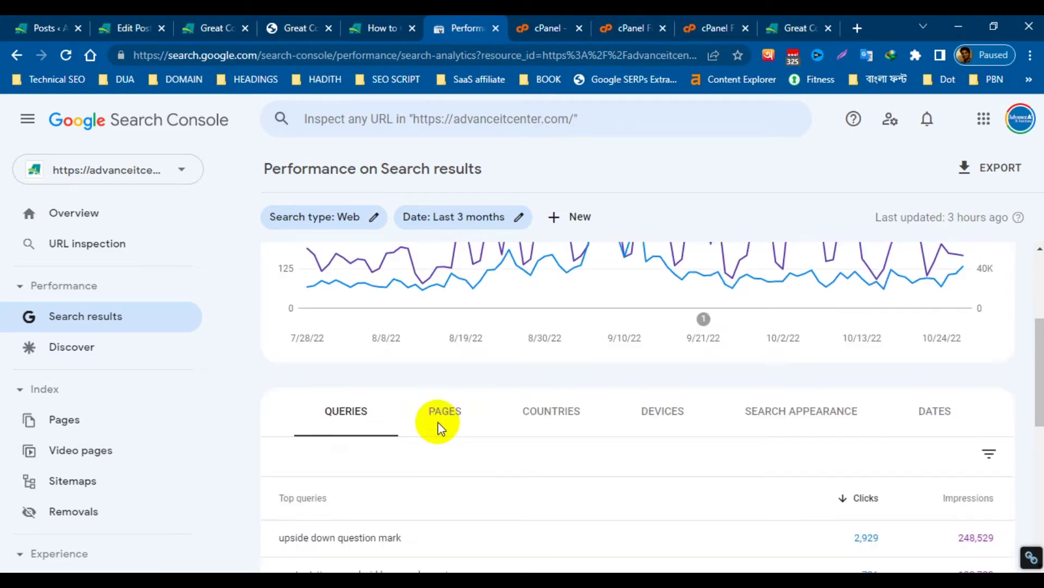
scroll(546, 345, "down", 5)
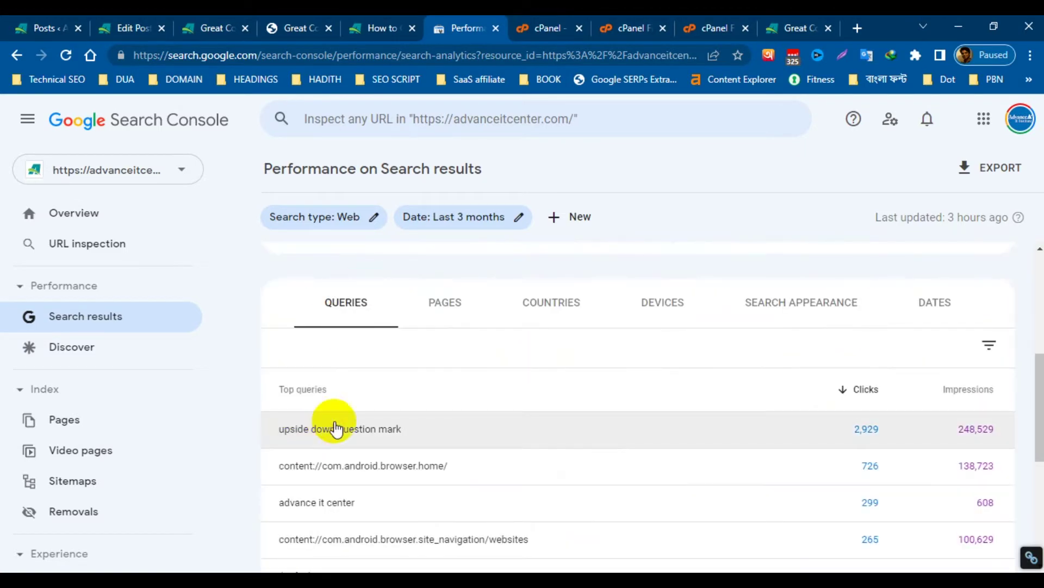
scroll(345, 348, "down", 3)
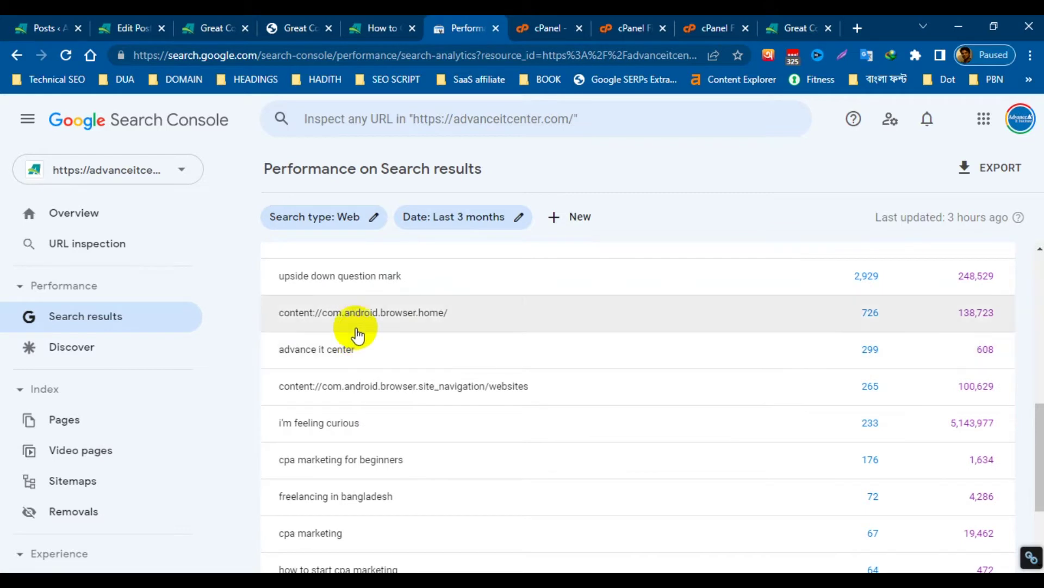
scroll(357, 333, "up", 3)
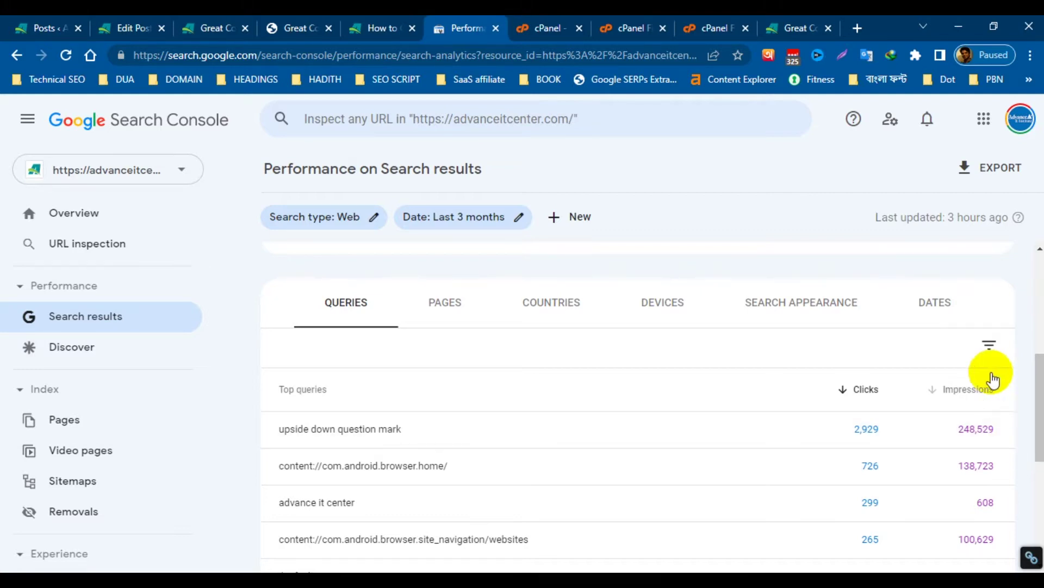
scroll(995, 385, "down", 1)
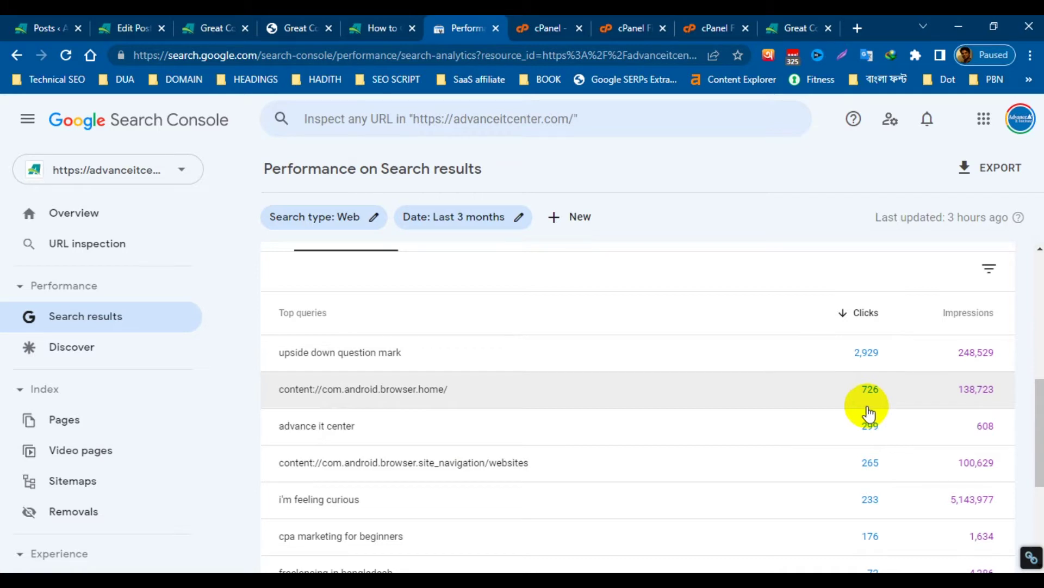
scroll(974, 424, "down", 4)
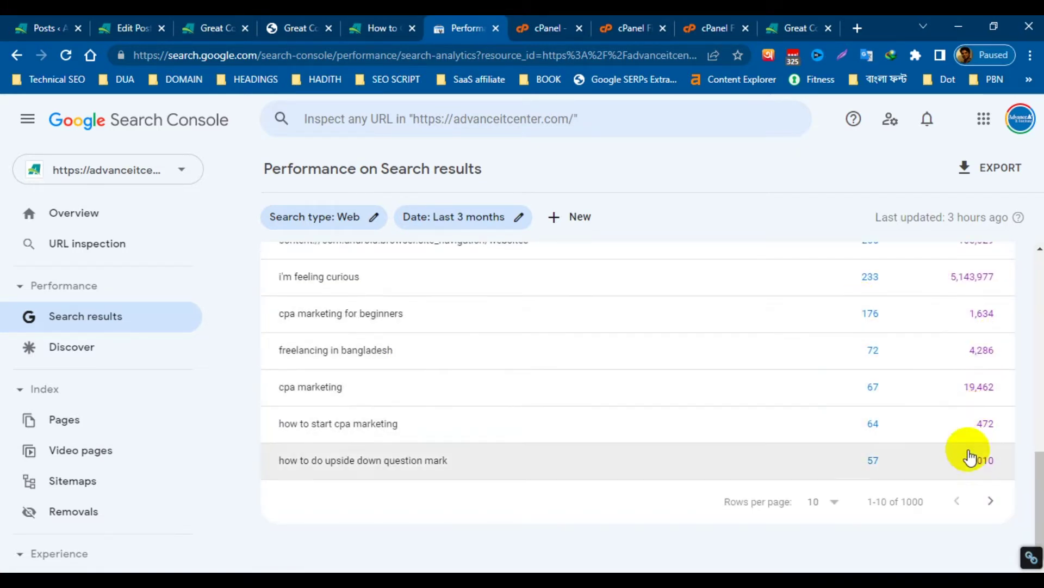
scroll(894, 404, "up", 3)
scroll(468, 329, "up", 4)
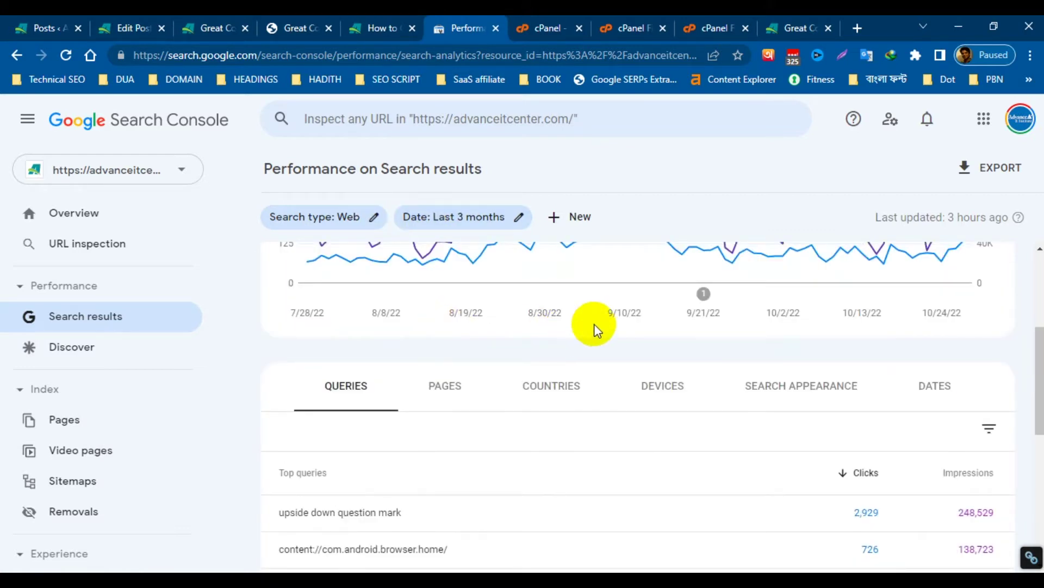
scroll(593, 329, "down", 5)
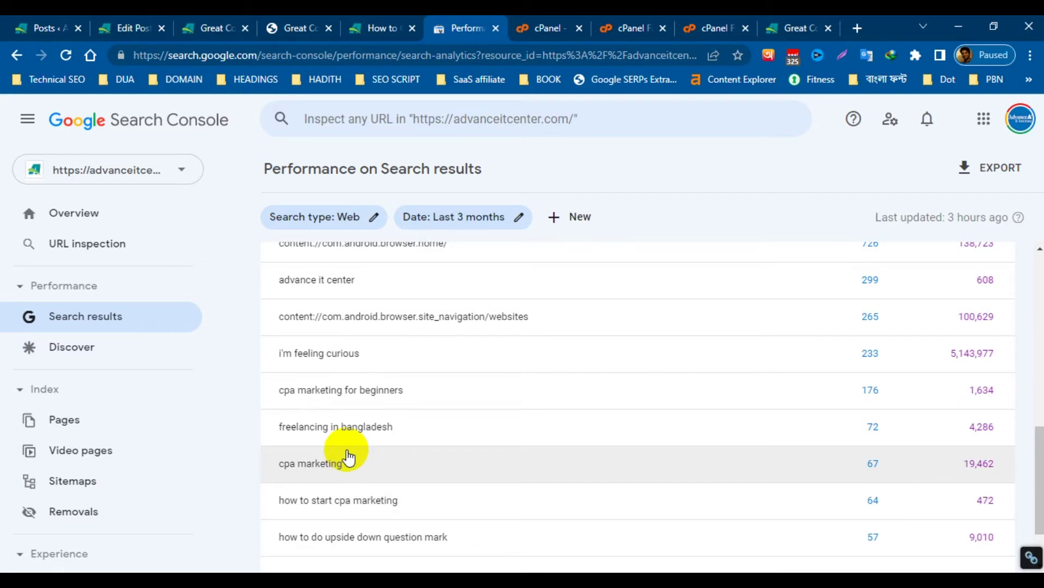
scroll(596, 427, "up", 10)
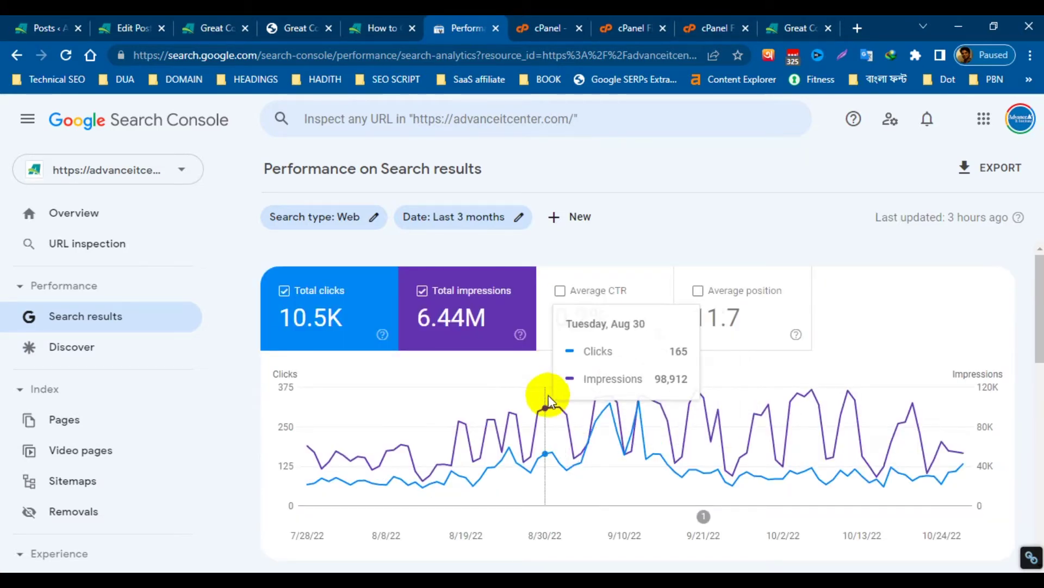
scroll(549, 405, "down", 4)
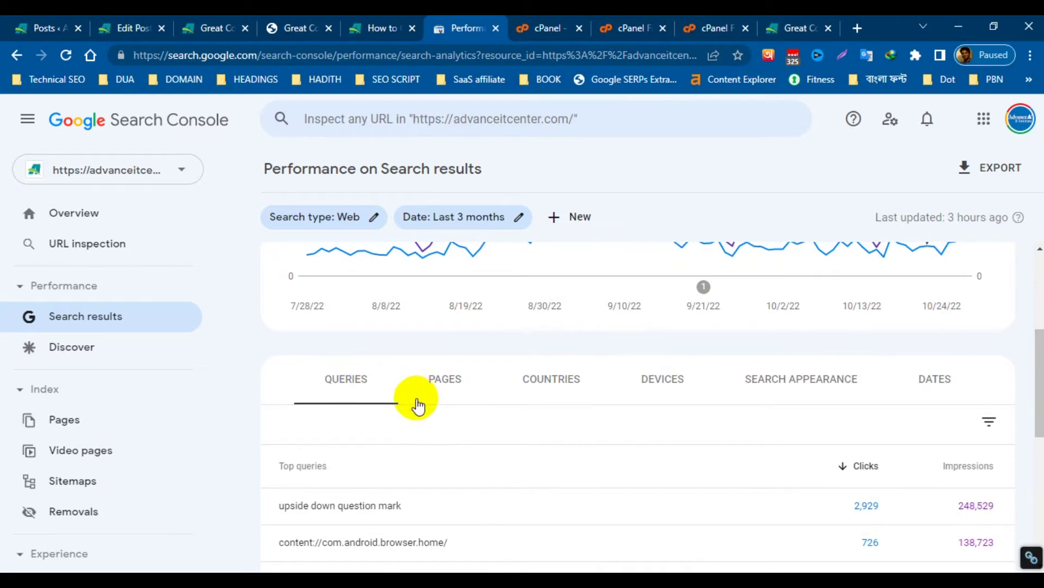
scroll(1026, 419, "down", 6)
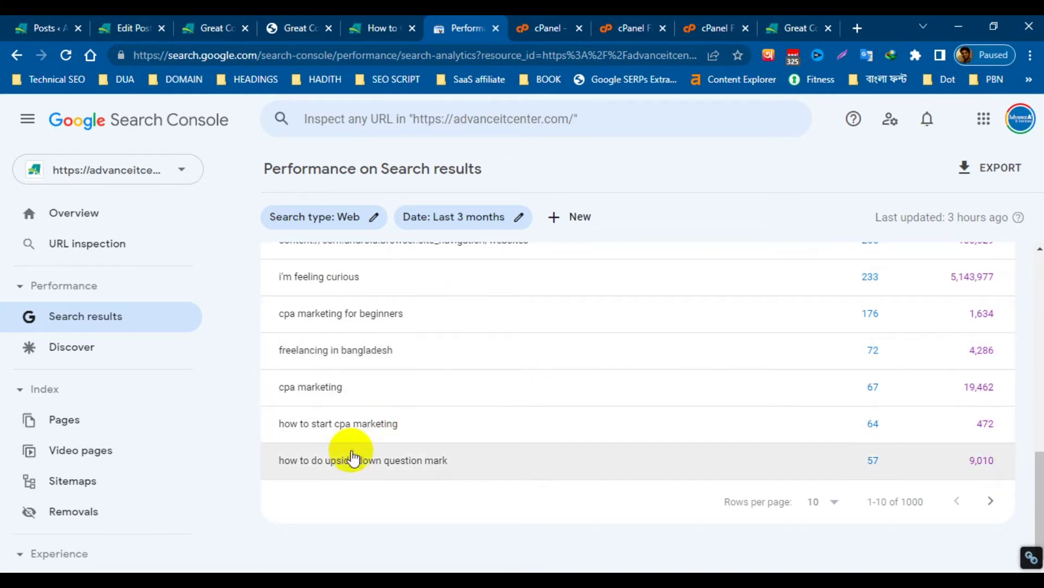
scroll(321, 425, "up", 10)
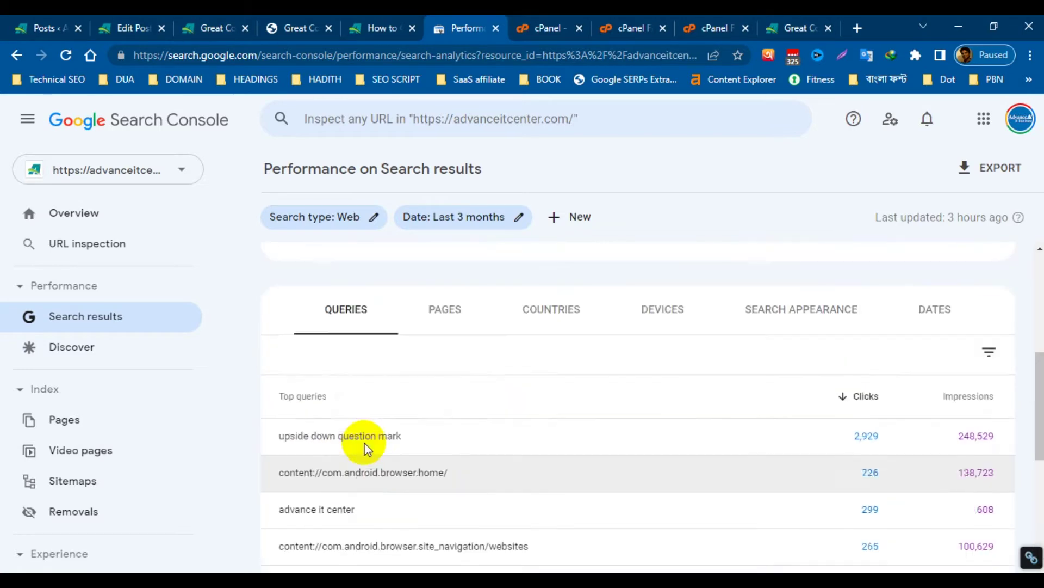
Set the top queries table to 500 rows per page and look through the extended query list.
scroll(386, 393, "down", 10)
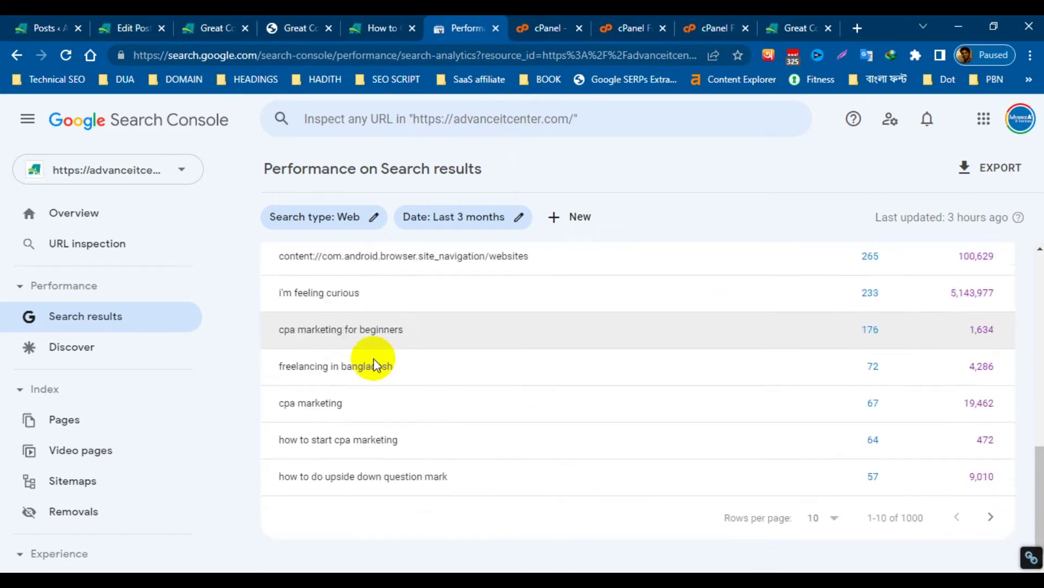
left_click(824, 501)
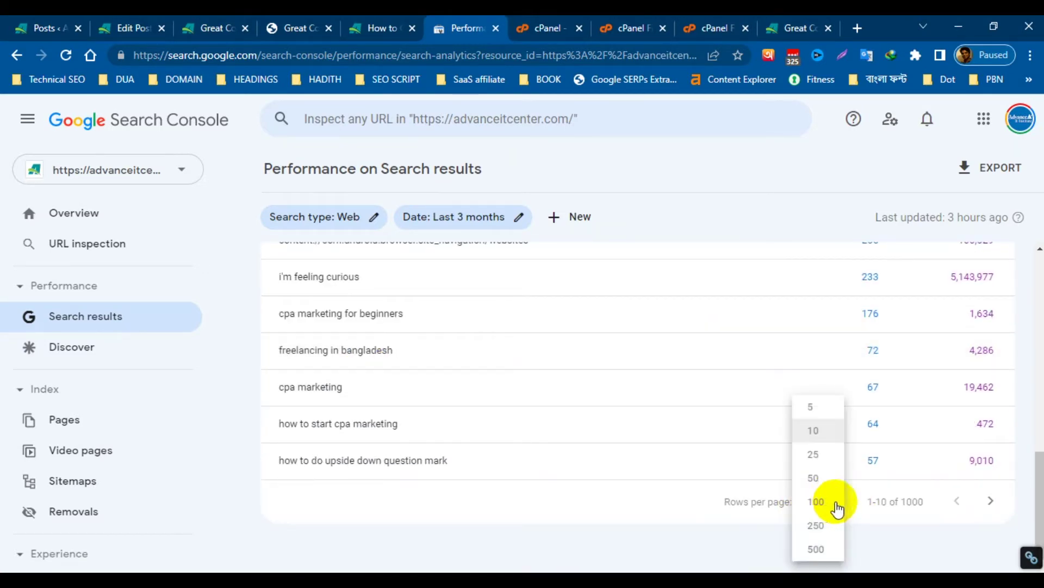
left_click(822, 550)
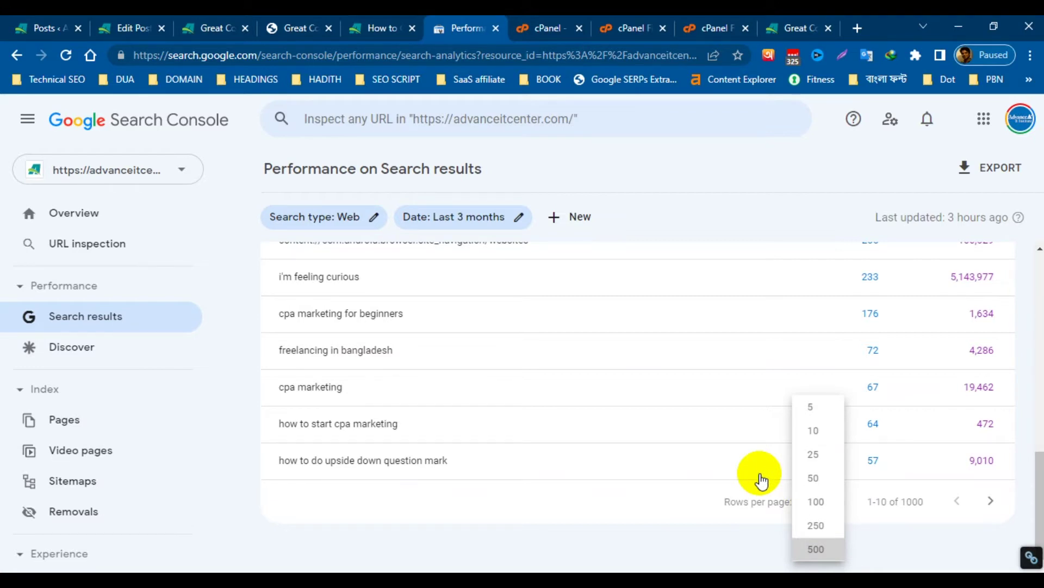
key("Return")
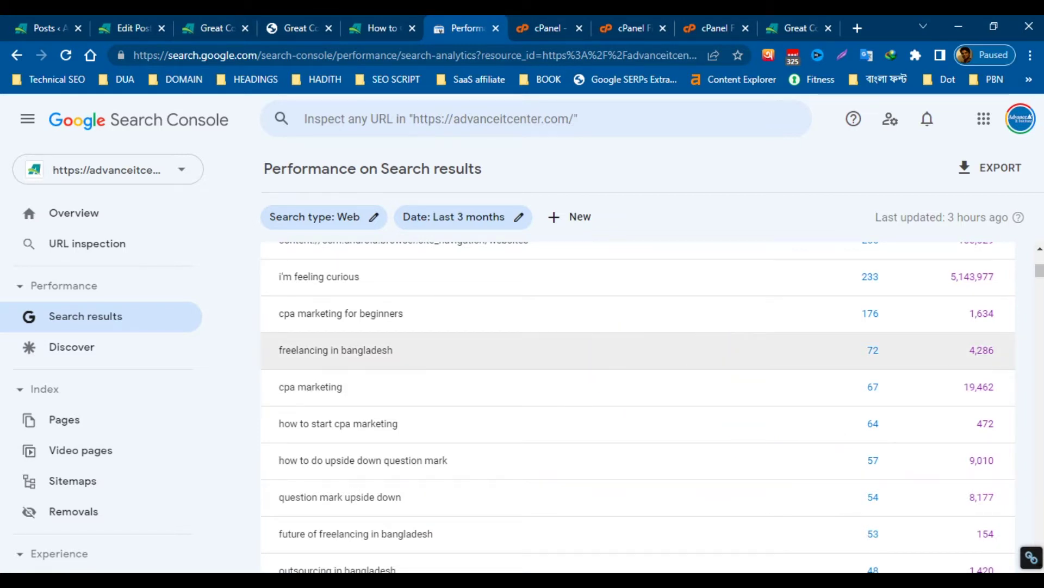
scroll(1017, 289, "down", 5)
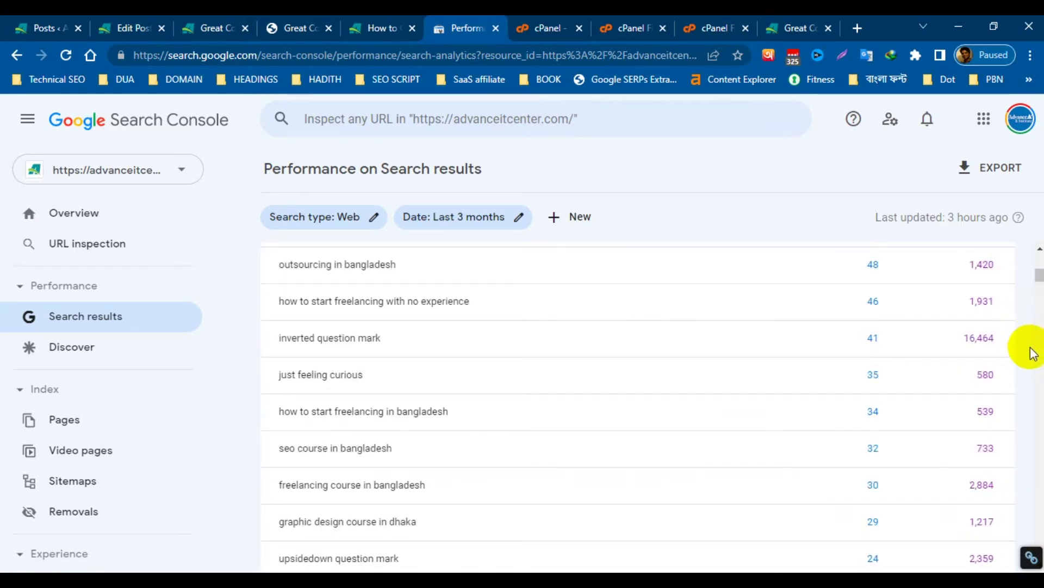
Look through the lower-ranked queries in the Performance report, comparing their clicks and impressions, and return to the totals chart.
scroll(326, 277, "down", 5)
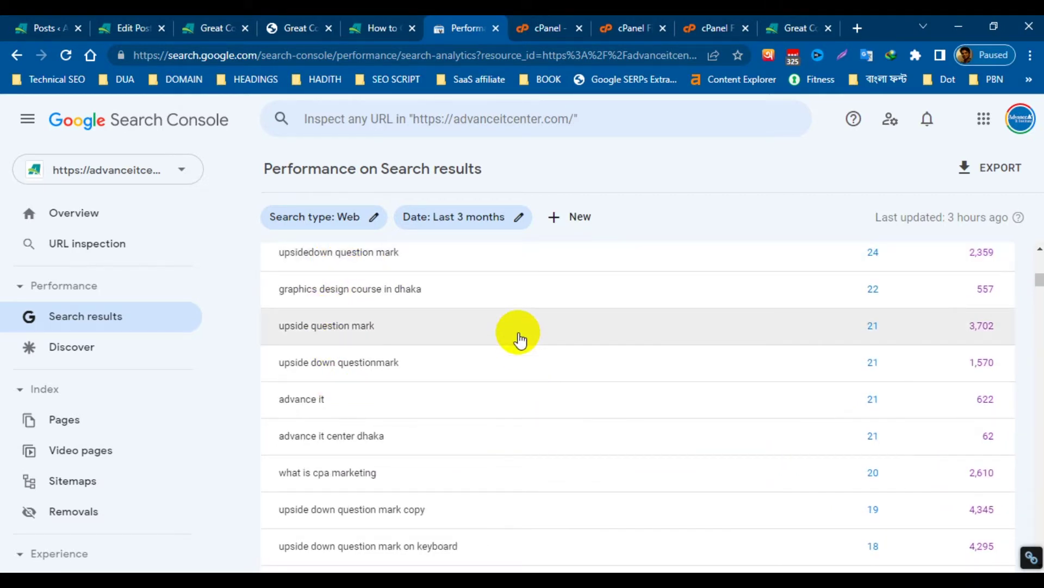
scroll(425, 400, "down", 4)
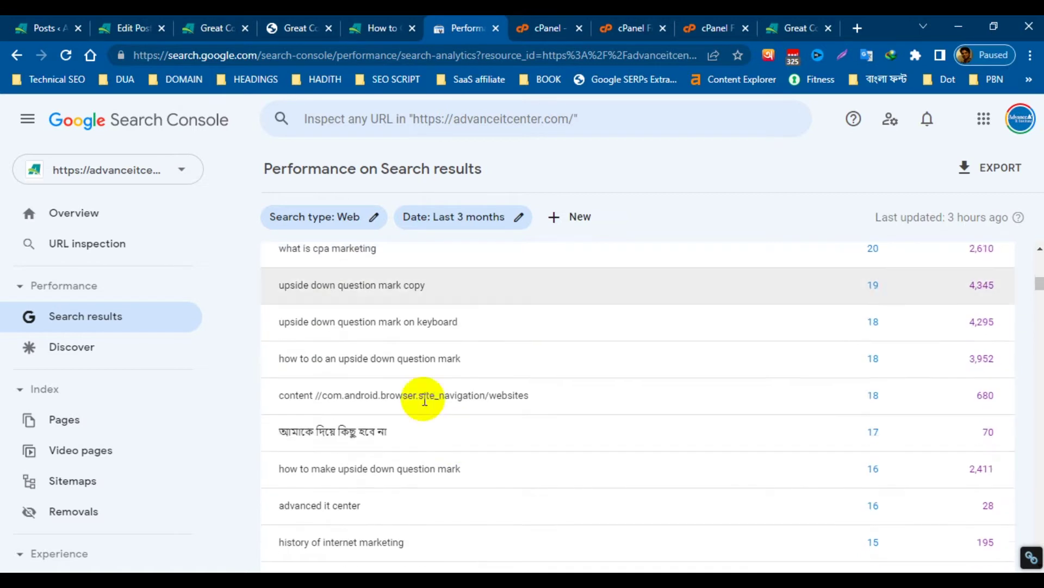
scroll(567, 434, "down", 5)
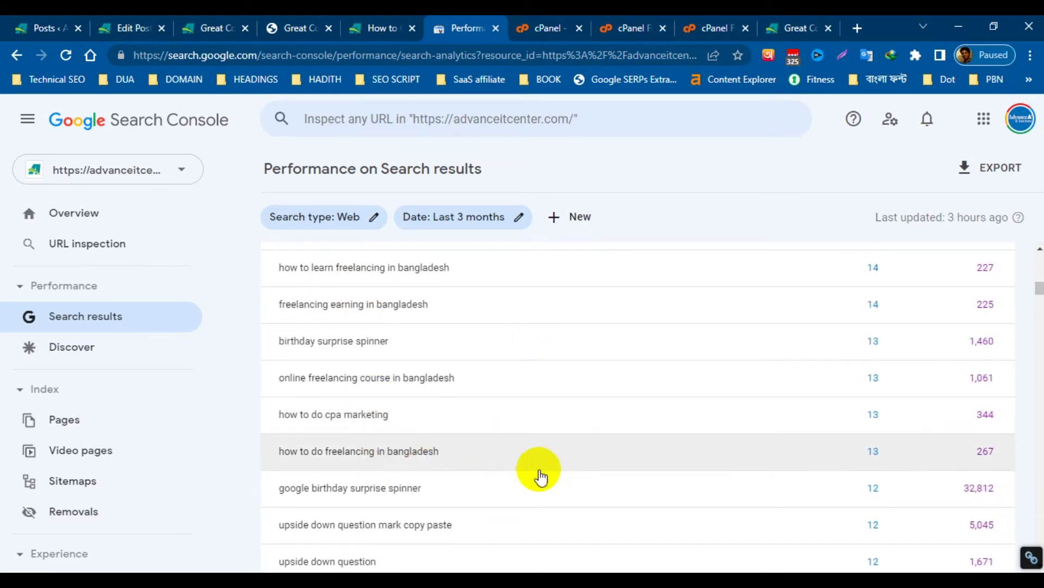
scroll(540, 476, "down", 3)
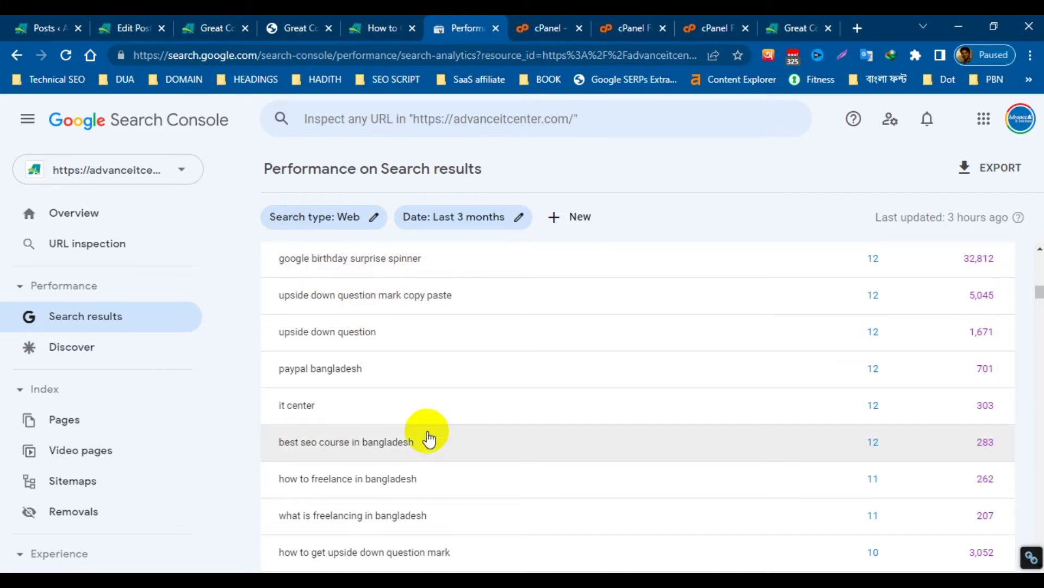
scroll(1019, 305, "up", 5)
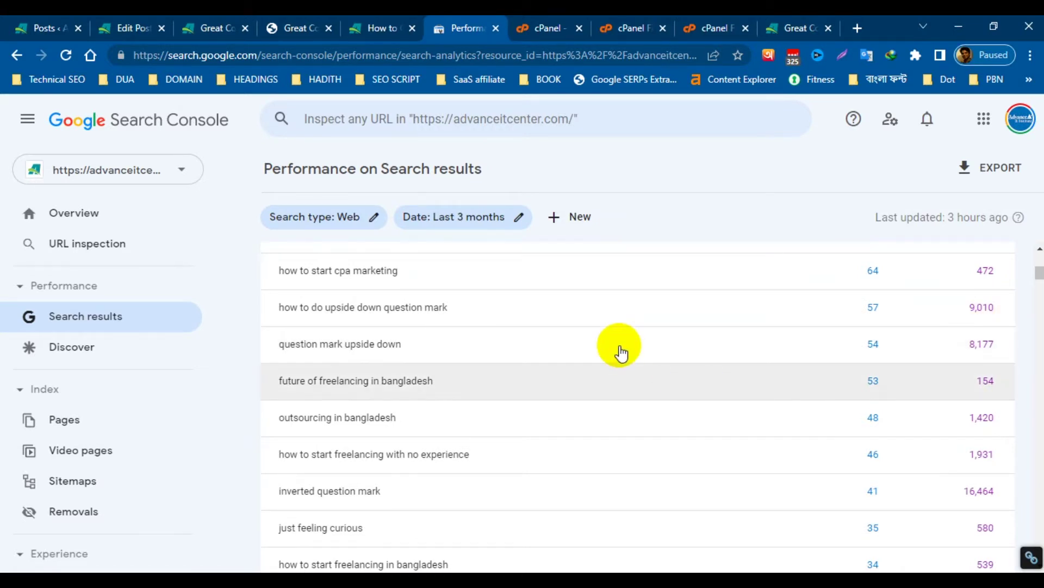
scroll(381, 304, "up", 5)
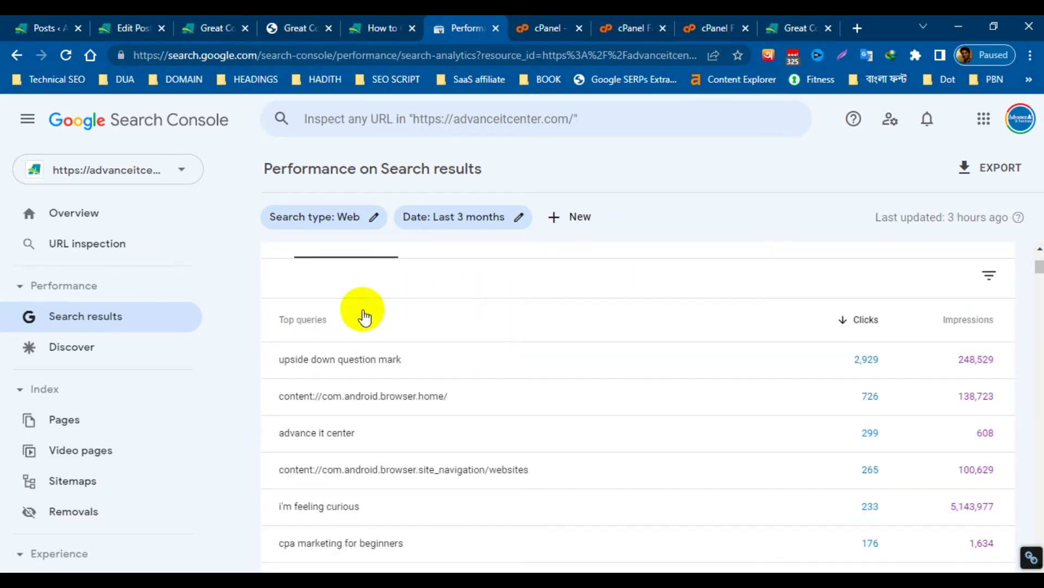
scroll(358, 307, "up", 6)
Examine the top queries again from the start of the table down to the queries with about ten clicks.
scroll(391, 350, "down", 4)
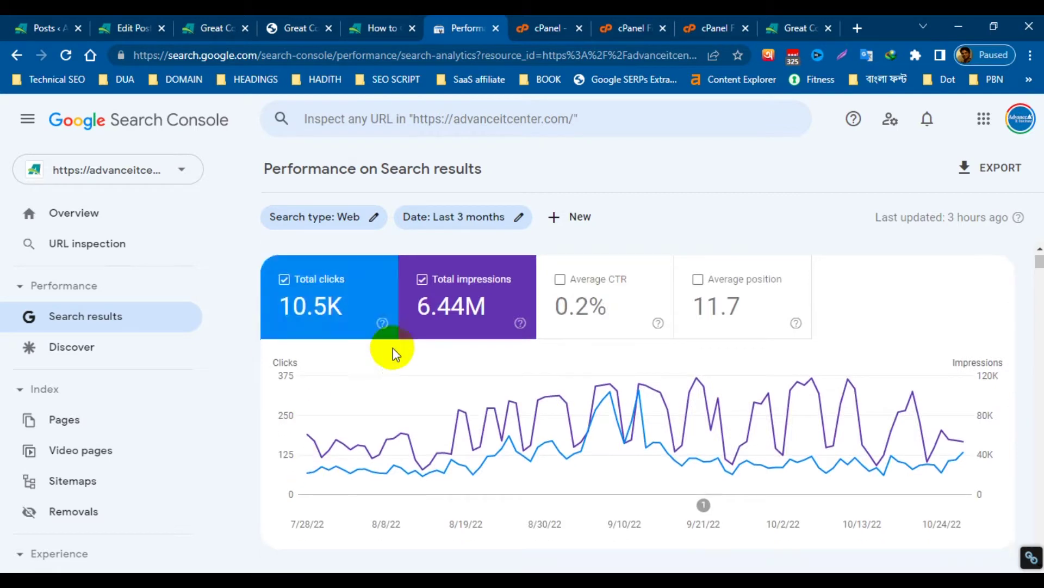
scroll(396, 389, "down", 2)
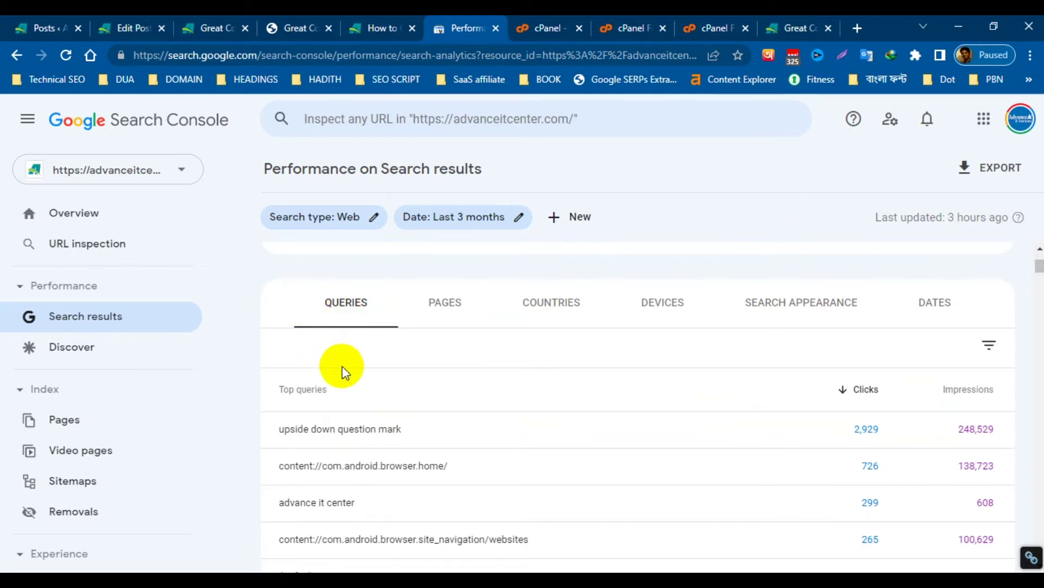
scroll(506, 396, "down", 1)
scroll(651, 403, "down", 6)
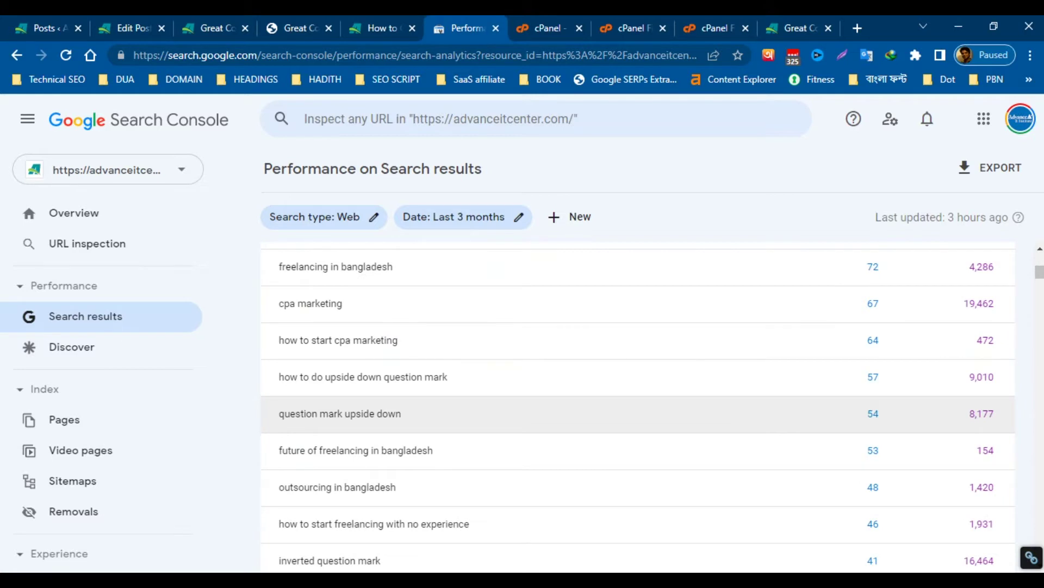
scroll(1026, 314, "down", 5)
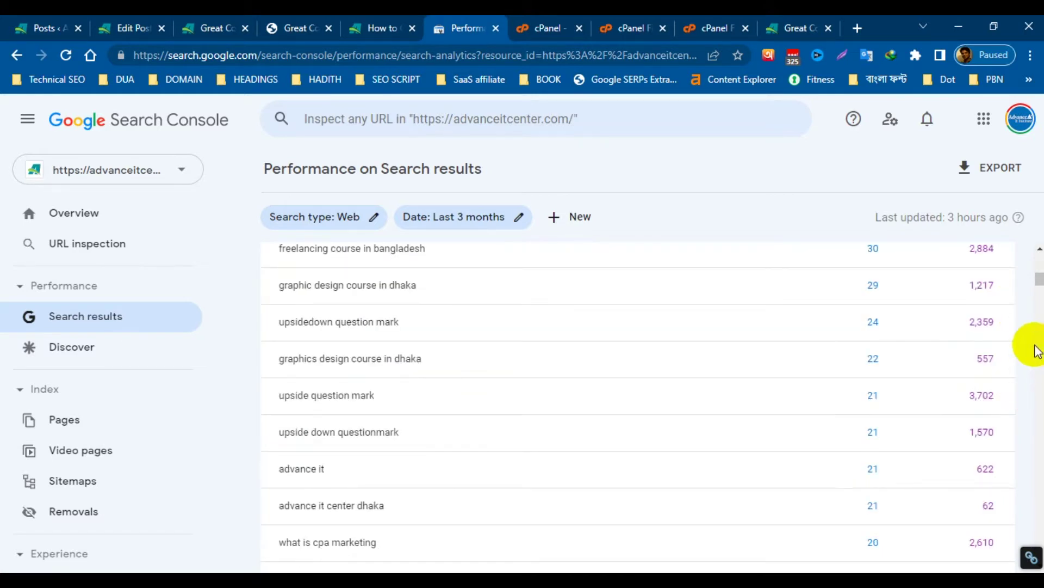
scroll(1034, 350, "down", 5)
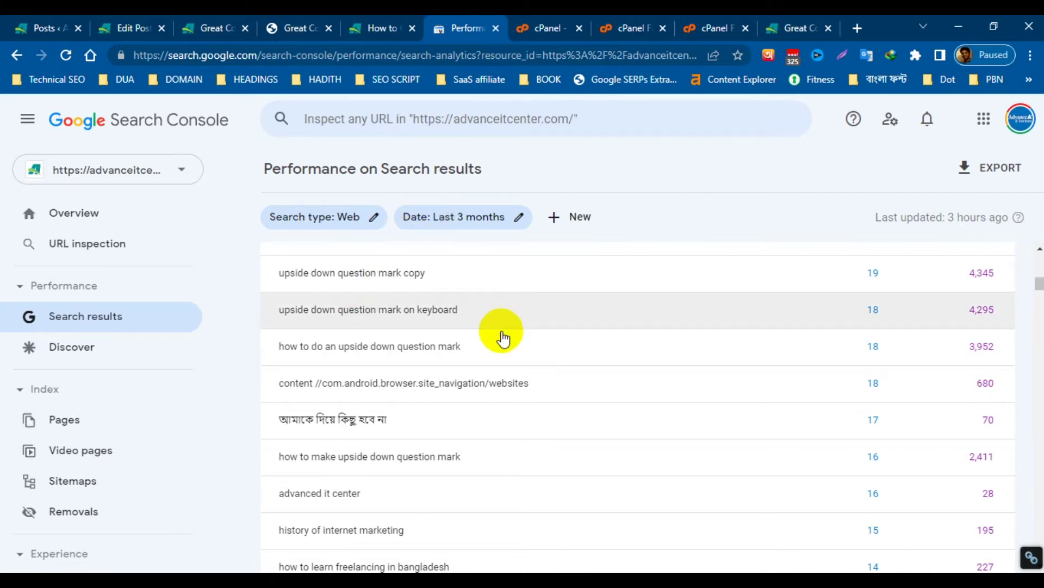
scroll(1006, 351, "down", 4)
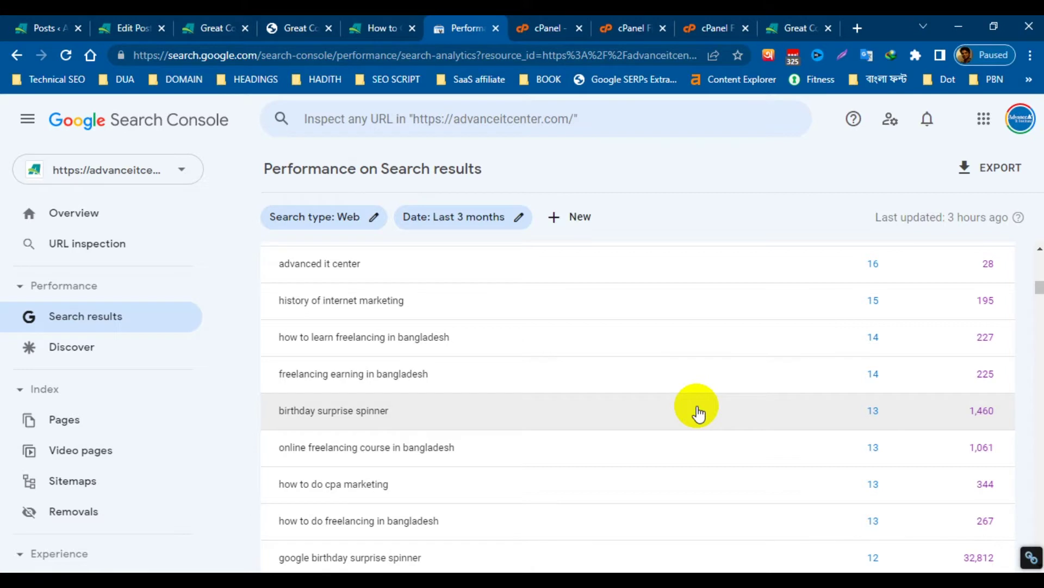
scroll(1026, 368, "down", 5)
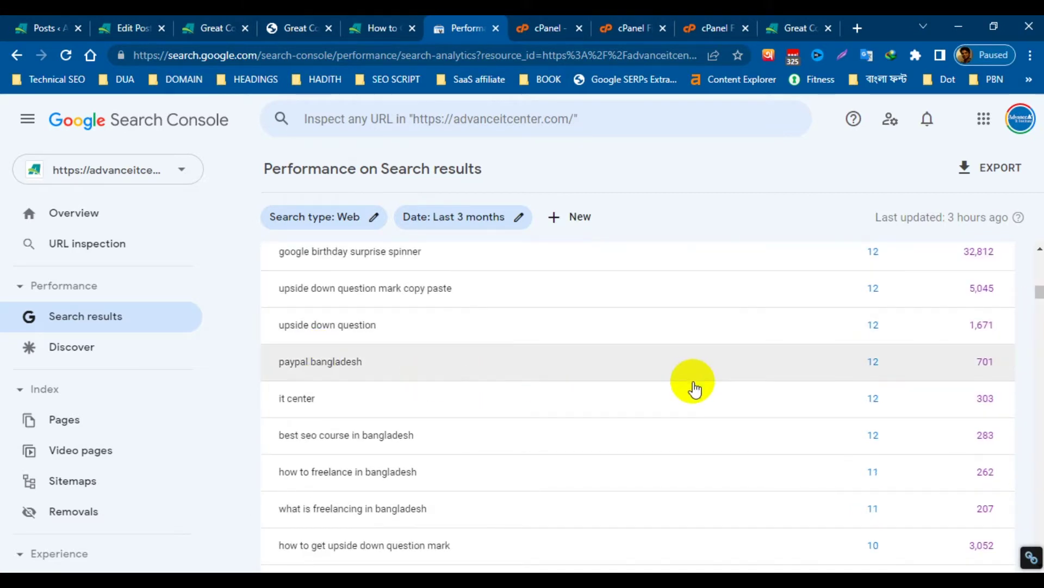
scroll(1039, 373, "down", 5)
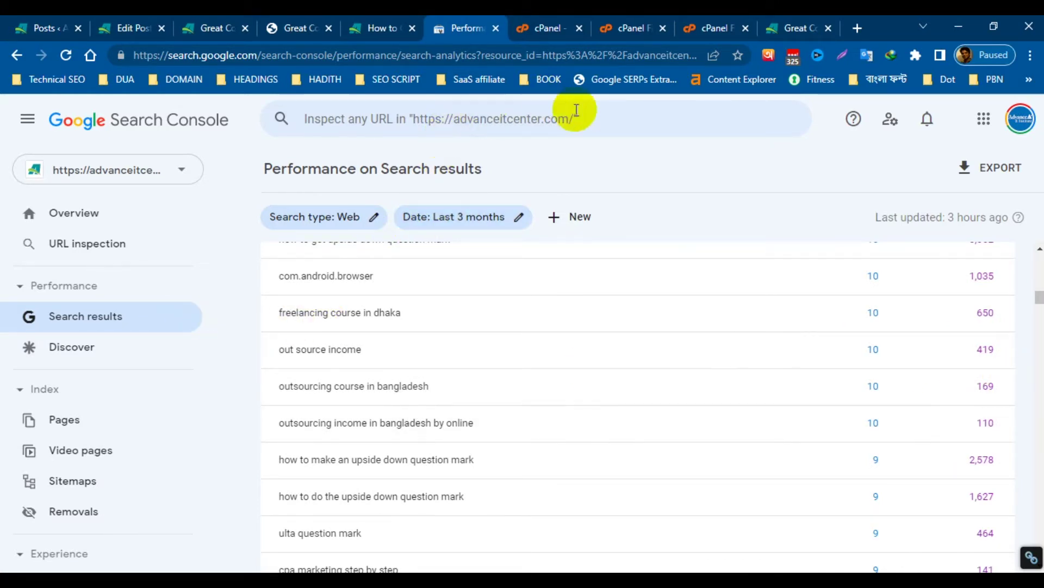
Check the post's permalink in the WordPress editor and copy the old URL from the open how-to-connect-with-your-employees page.
left_click(123, 28)
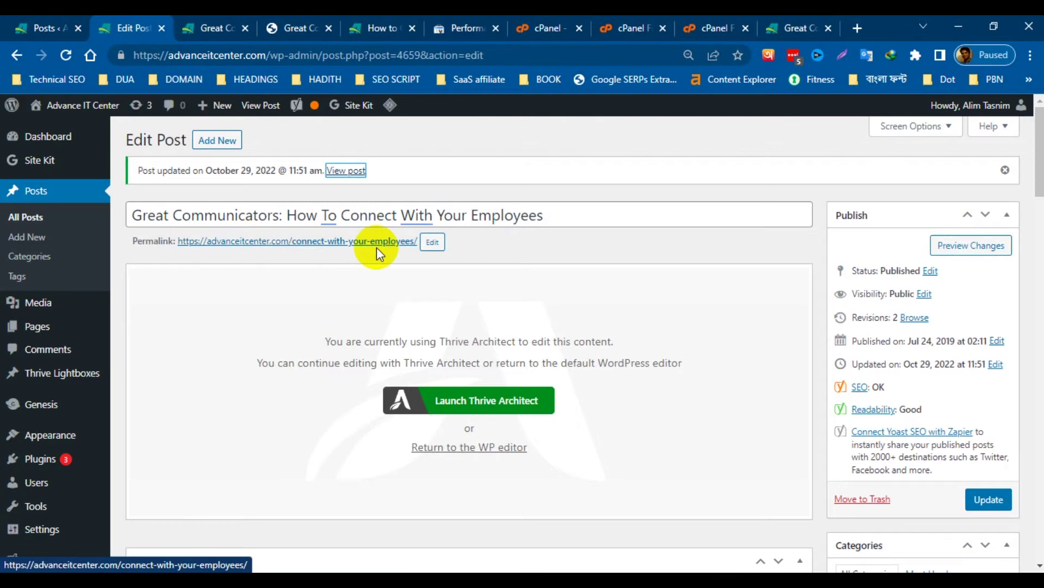
left_click(342, 248)
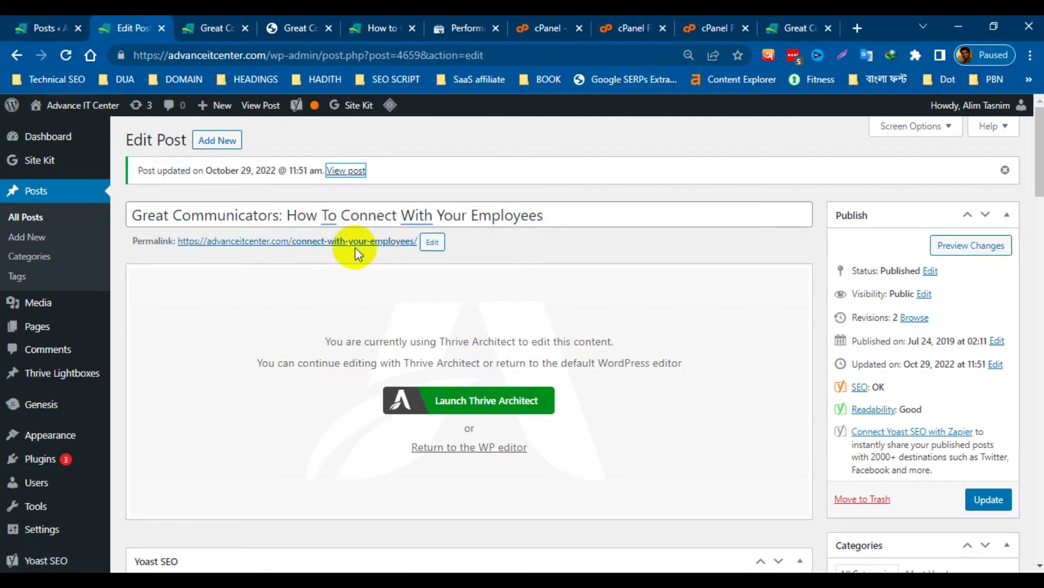
left_click(797, 26)
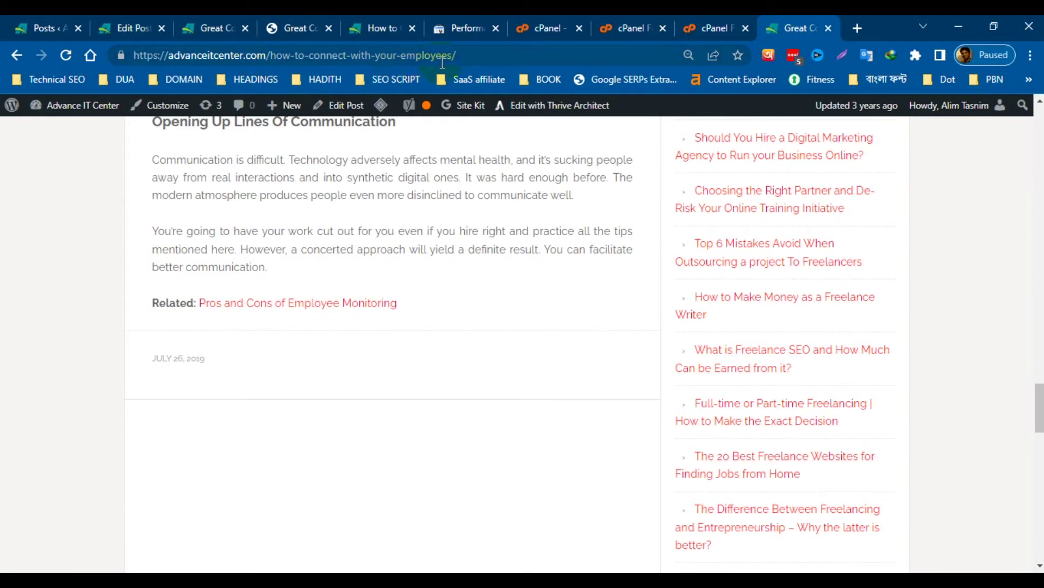
left_click(488, 58)
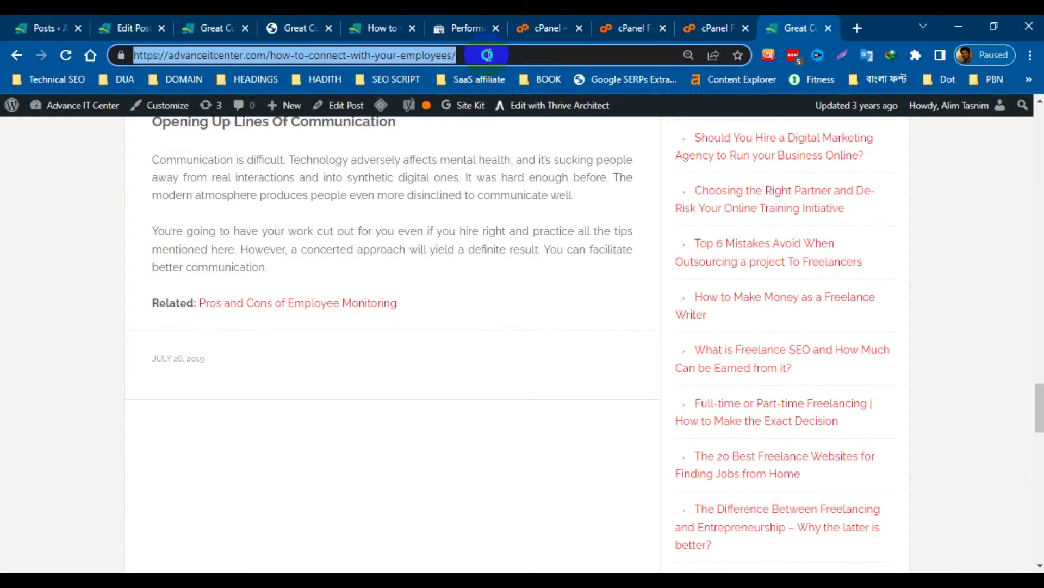
right_click(487, 57)
left_click(532, 136)
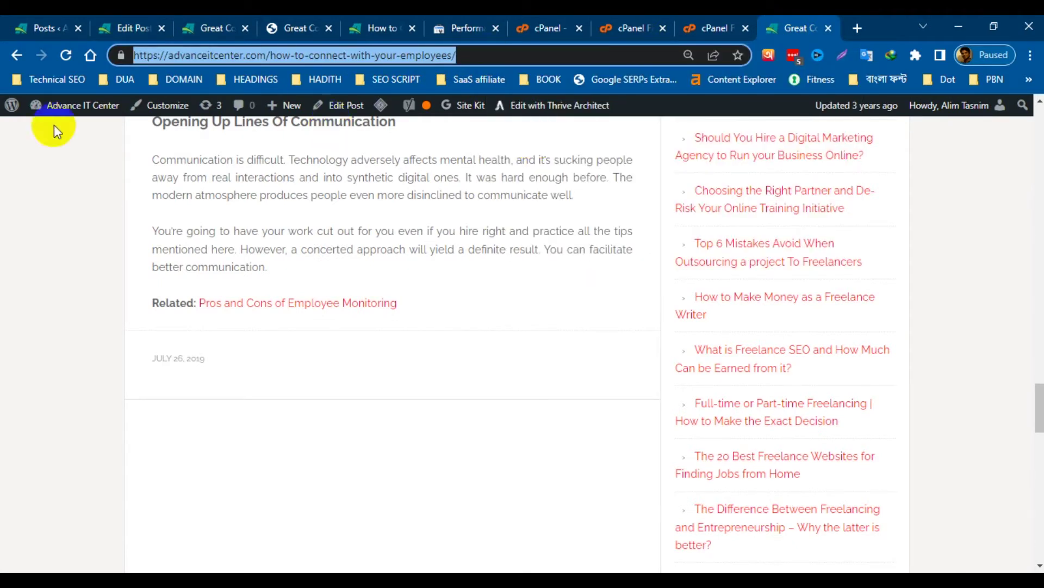
Reload the old post URL and open it in a new browser tab to test where it leads.
left_click(67, 56)
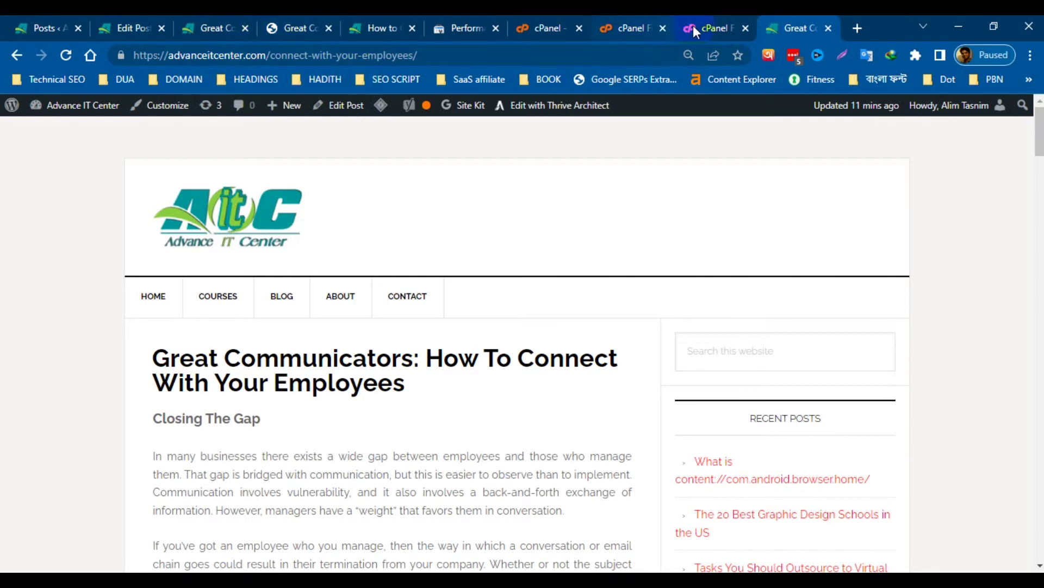
left_click(866, 27)
key("ctrl+v")
key("Return")
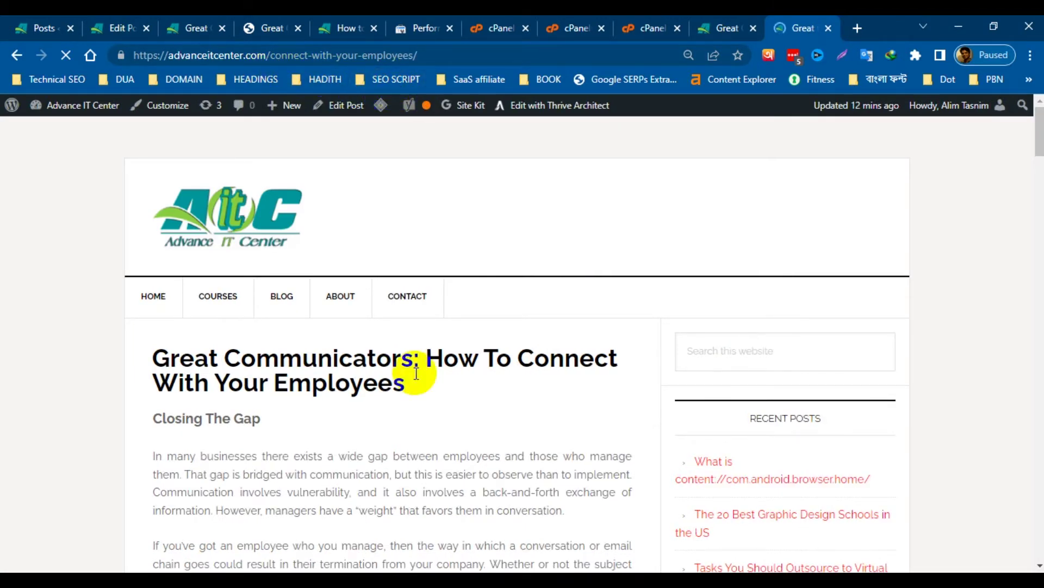
key("alt+Tab")
left_click(228, 517)
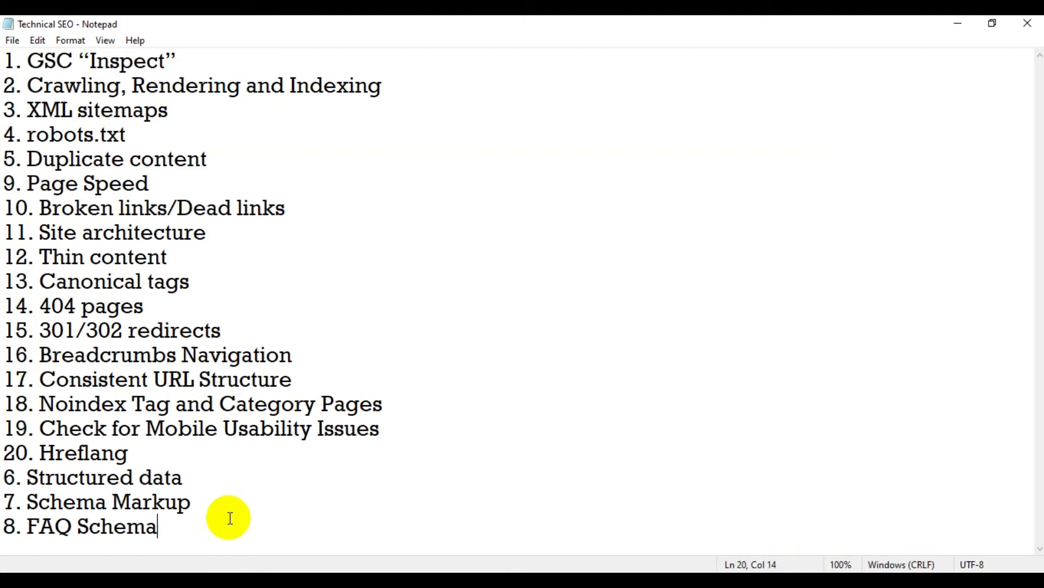
key("Return")
key("Return")
key("Return")
key("Return")
key("Return")
key("Return")
key("Return")
key("Return")
key("Return")
key("Return")
key("Return")
key("Return")
left_click(33, 329)
key("ctrl+v")
key("alt+Tab")
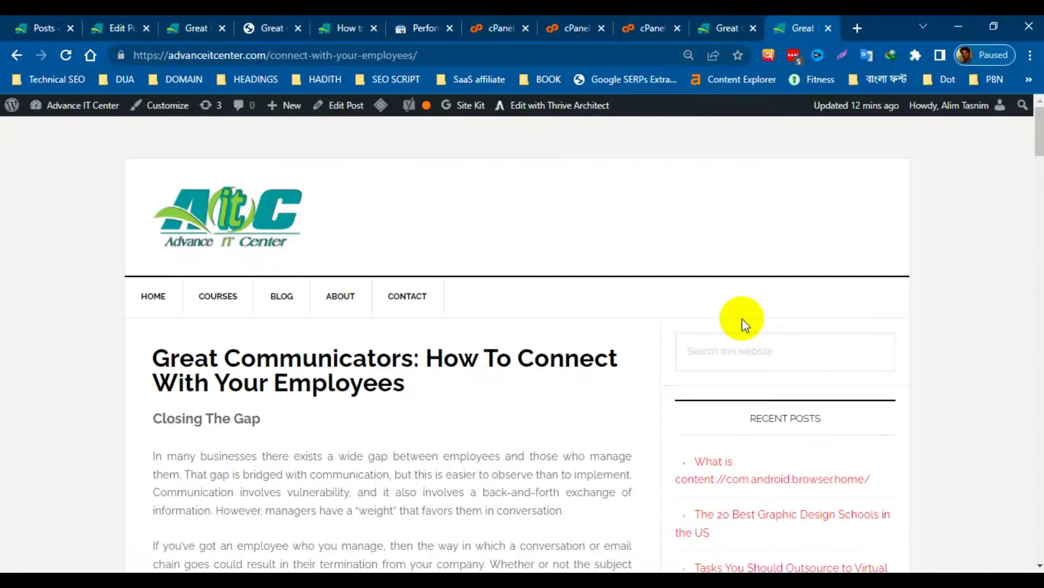
left_click(413, 55)
key("alt+Tab")
type("-")
type("old")
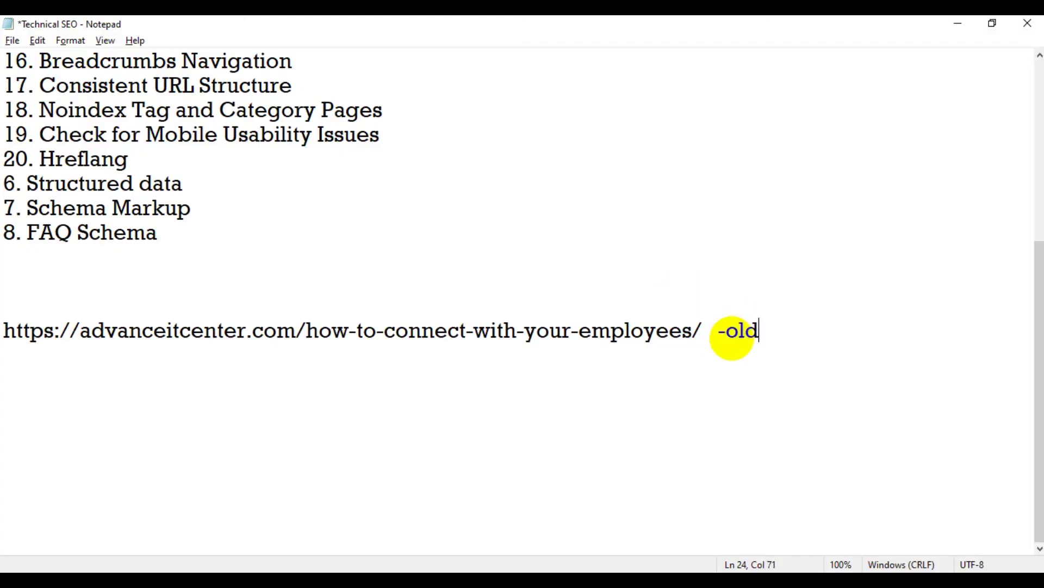
key("Return")
key("ctrl+v")
type("- new")
Extend the old URL's note to read "- old 404 issue".
left_click(764, 332)
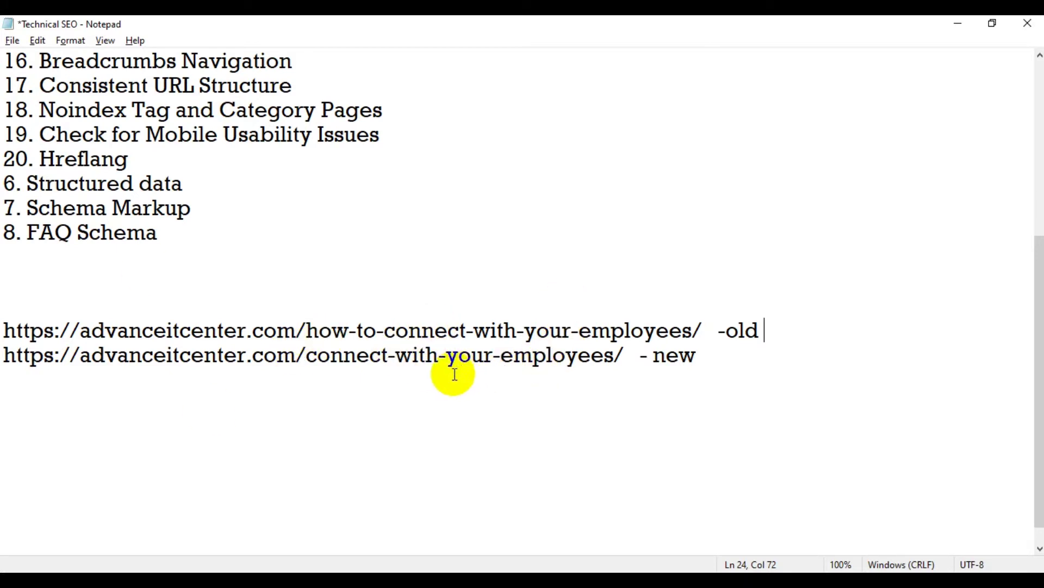
type("4")
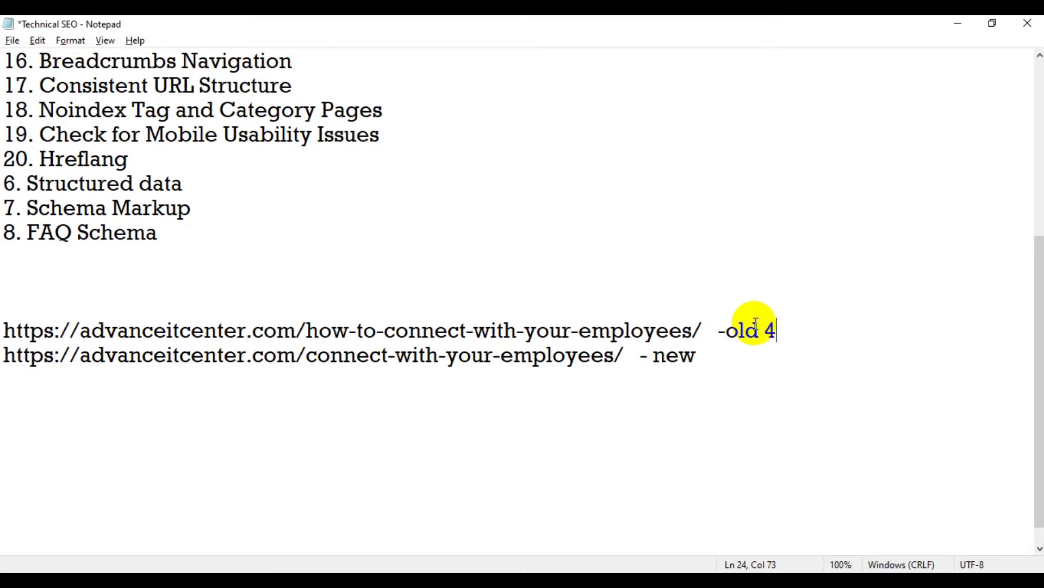
type("04 issue")
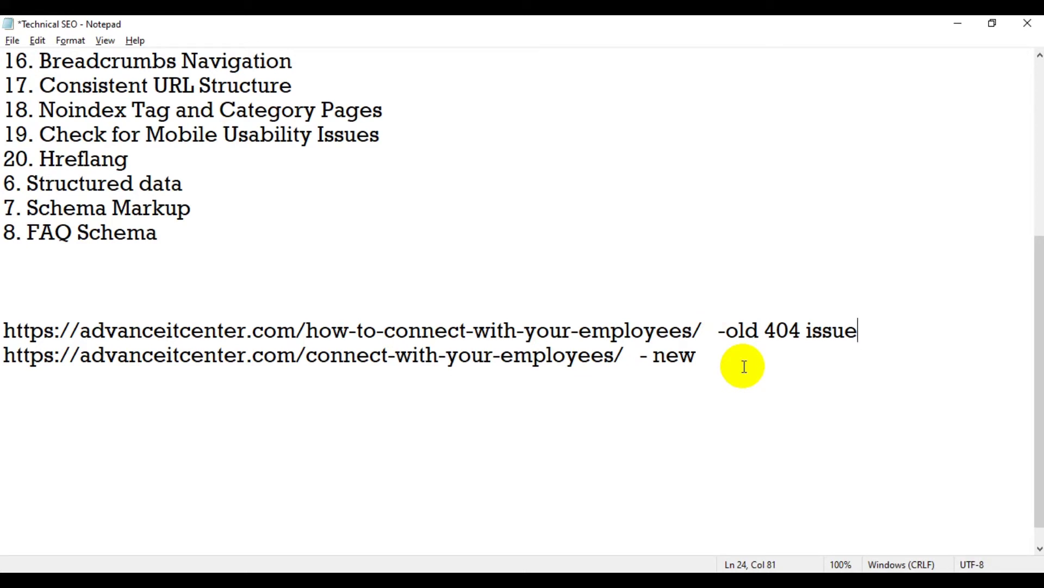
left_click(726, 334)
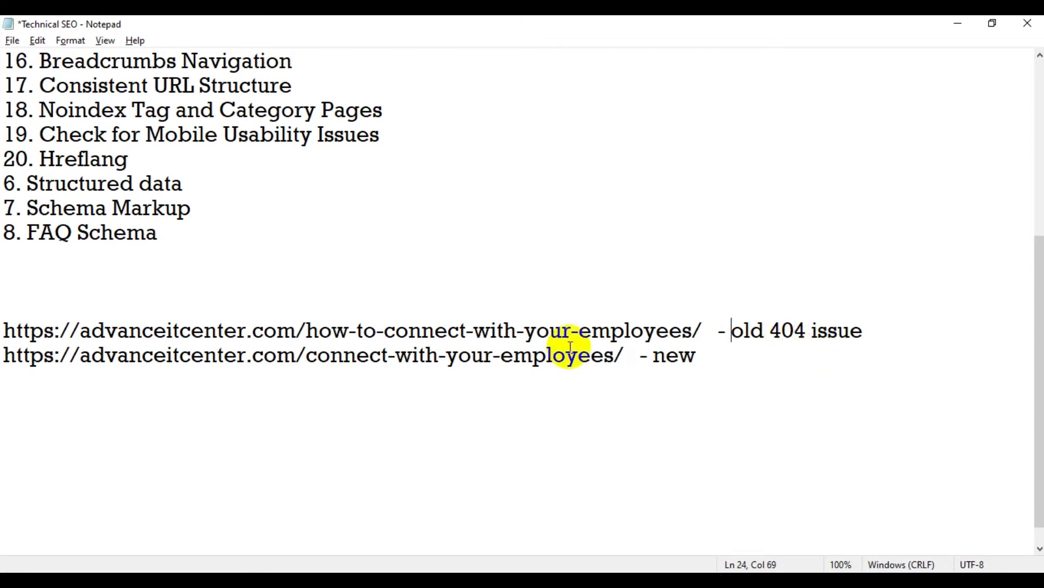
Switch back to Search Console, open the Page Experience report and review its mobile and desktop charts and signals.
left_click(97, 511)
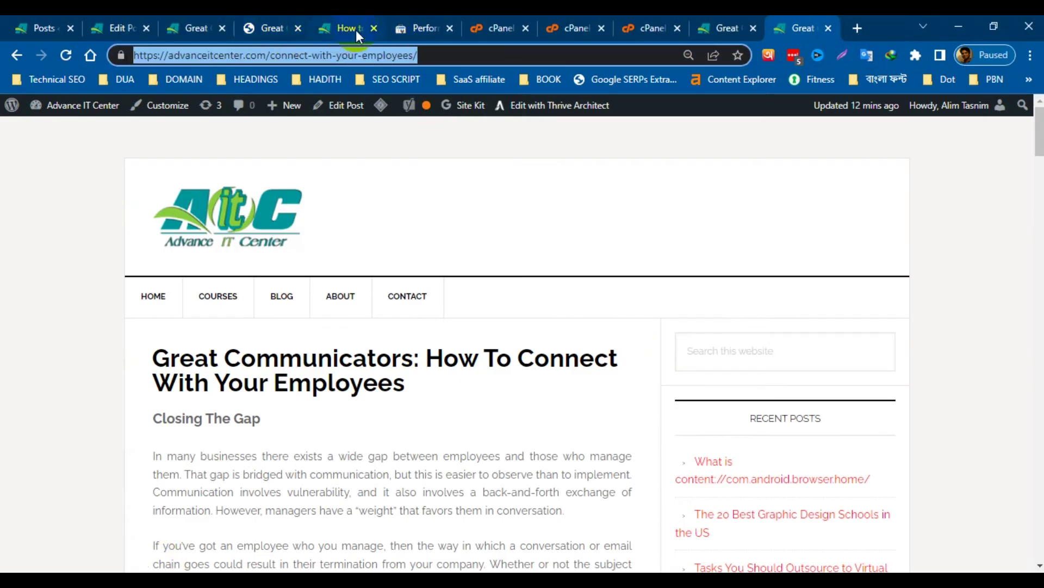
left_click(428, 28)
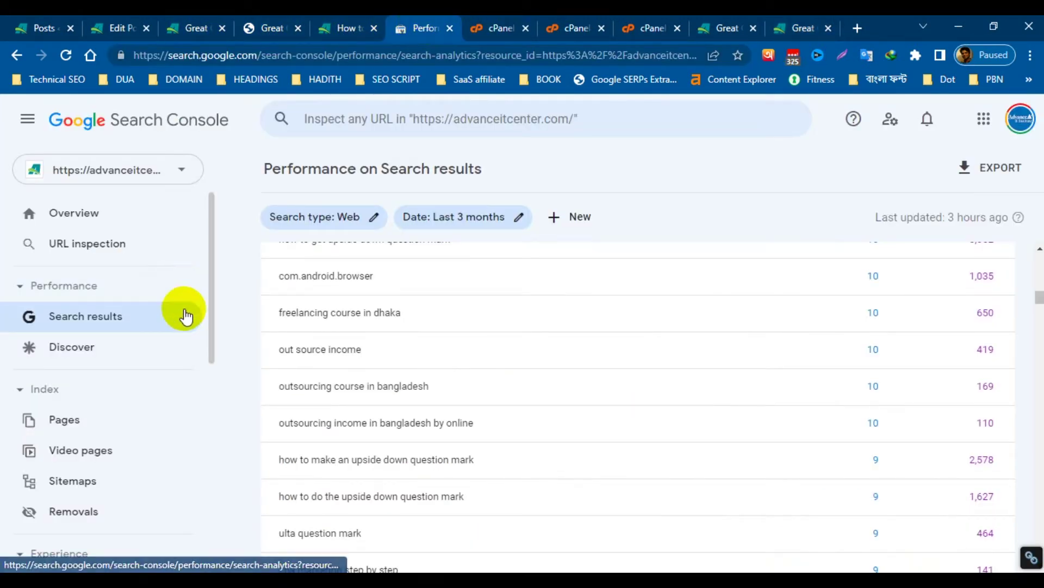
scroll(186, 310, "down", 3)
scroll(186, 326, "down", 3)
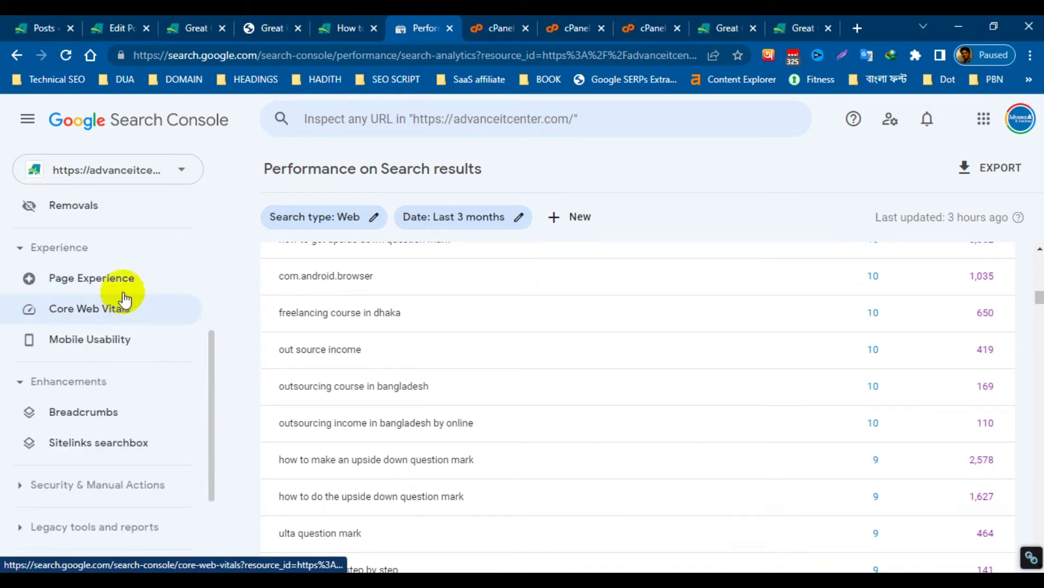
left_click(105, 278)
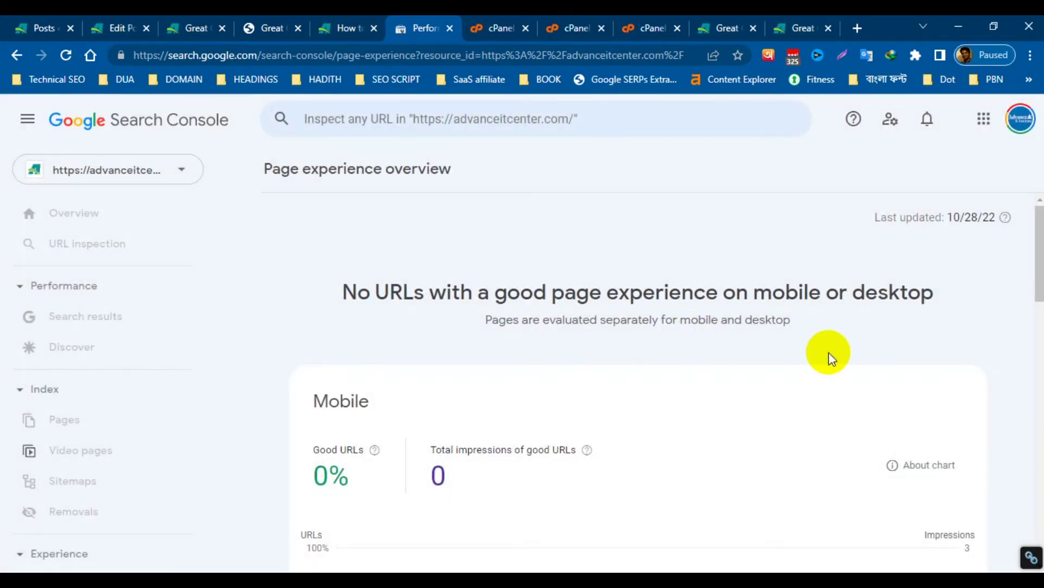
scroll(1026, 361, "down", 3)
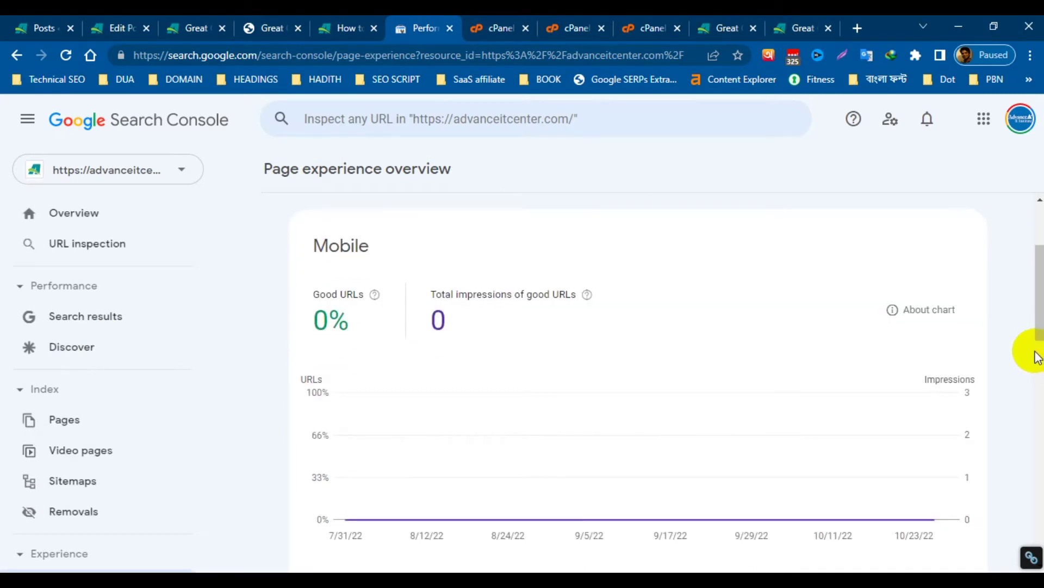
scroll(1013, 288, "down", 10)
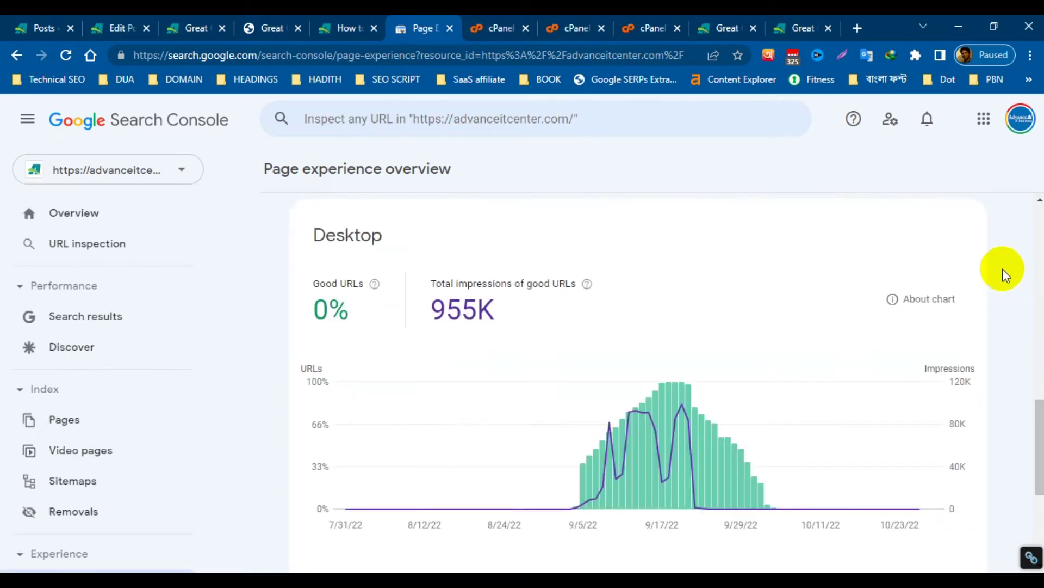
scroll(1028, 370, "down", 5)
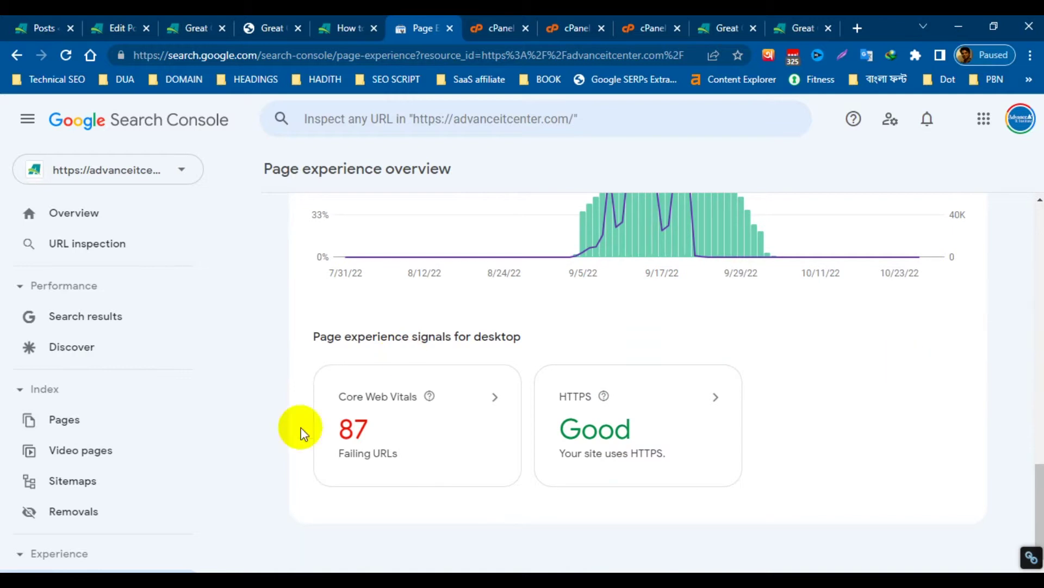
Go back over the Page Experience report, comparing the mobile and desktop good-URL charts with their Core Web Vitals, Mobile Usability and HTTPS signals.
scroll(541, 380, "up", 4)
scroll(487, 356, "up", 1)
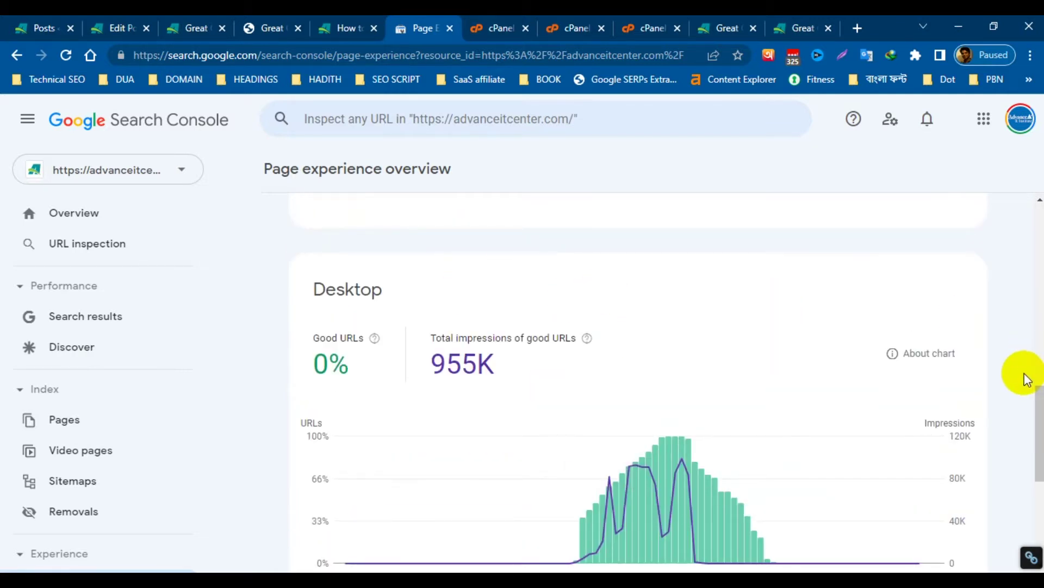
scroll(1021, 377, "up", 5)
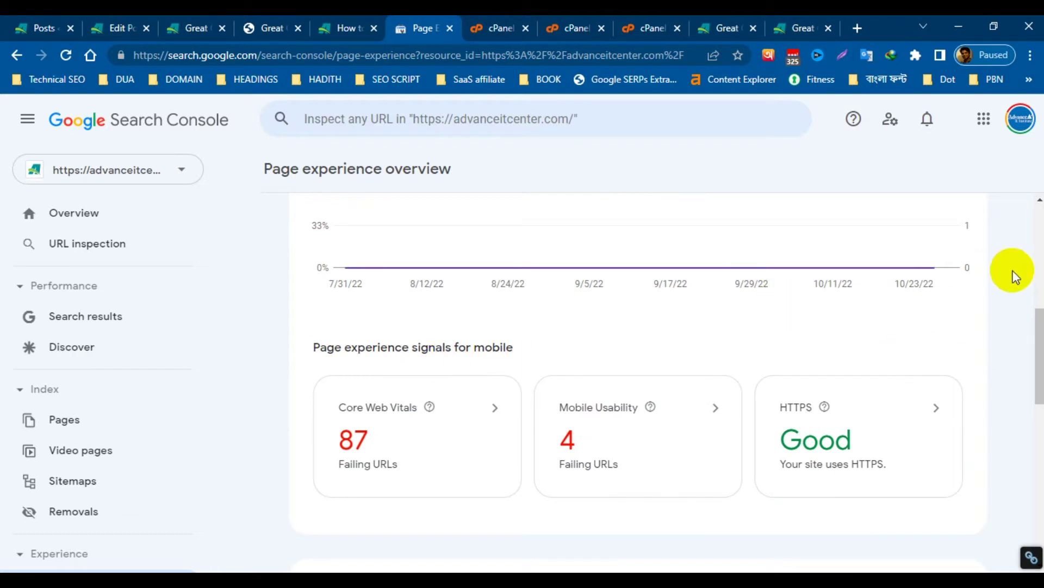
scroll(304, 245, "up", 4)
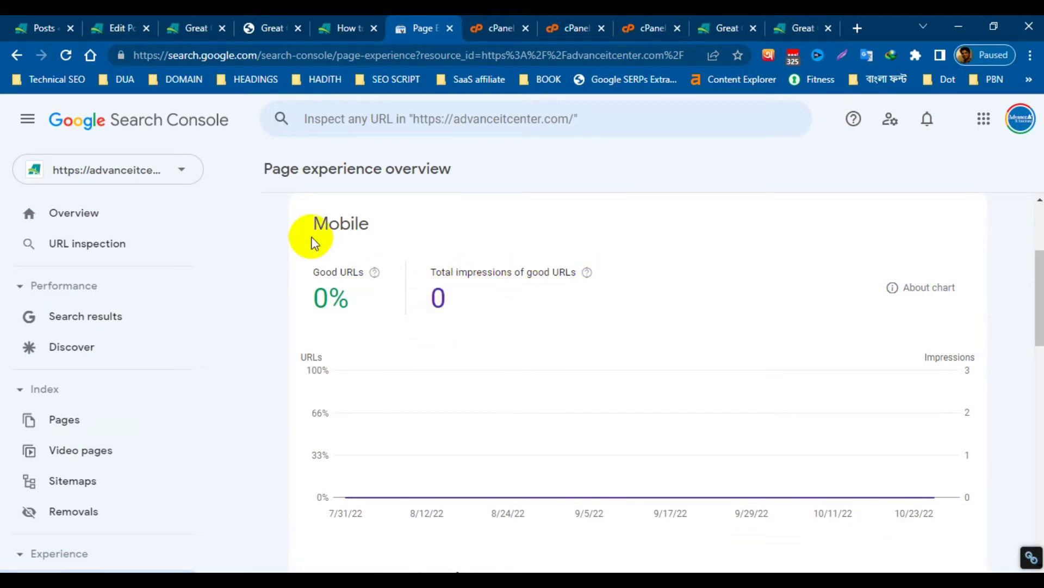
scroll(158, 359, "down", 3)
scroll(160, 359, "down", 1)
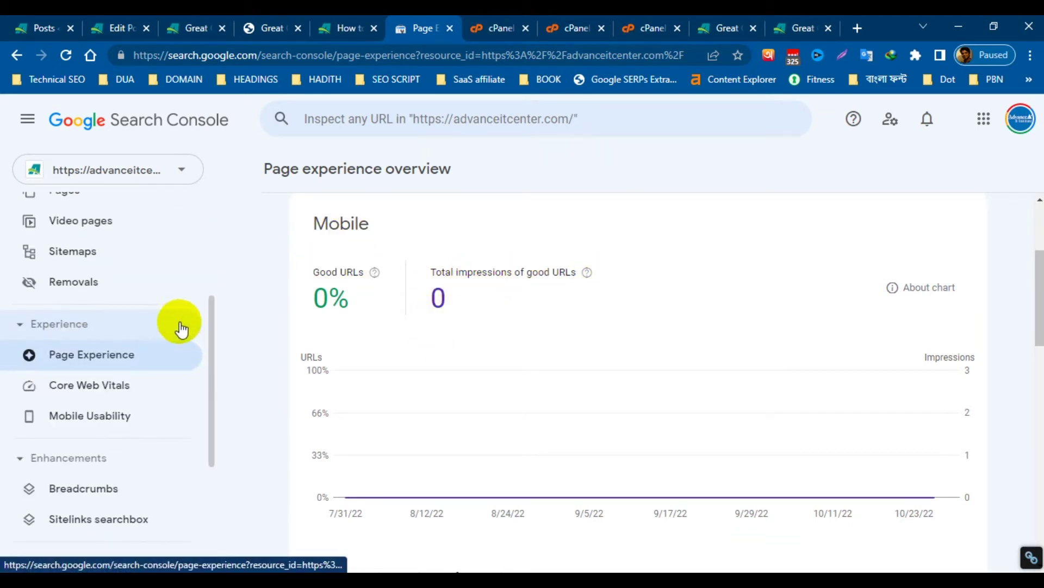
scroll(177, 359, "down", 3)
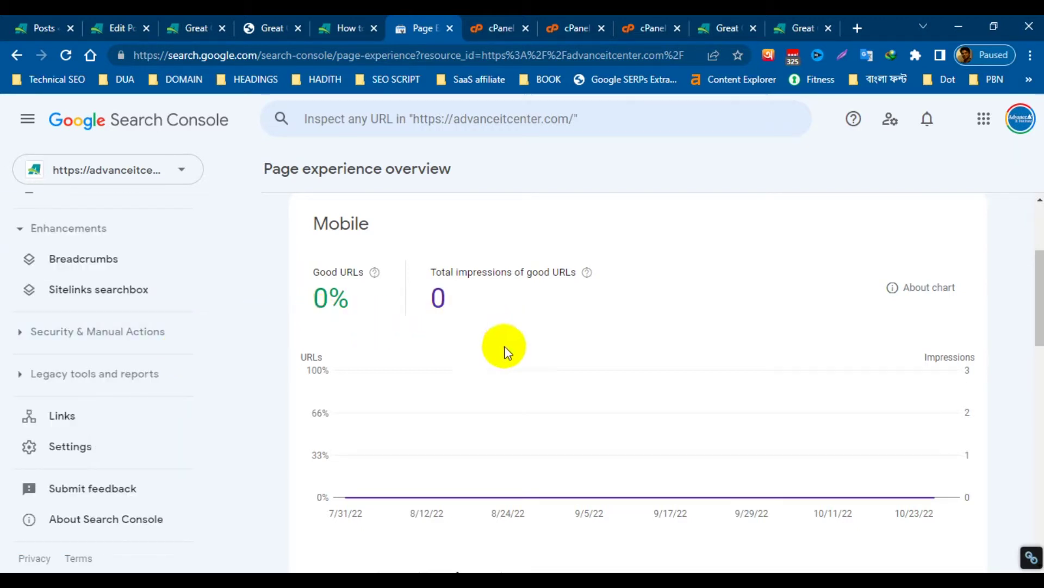
scroll(488, 354, "up", 1)
scroll(485, 345, "up", 2)
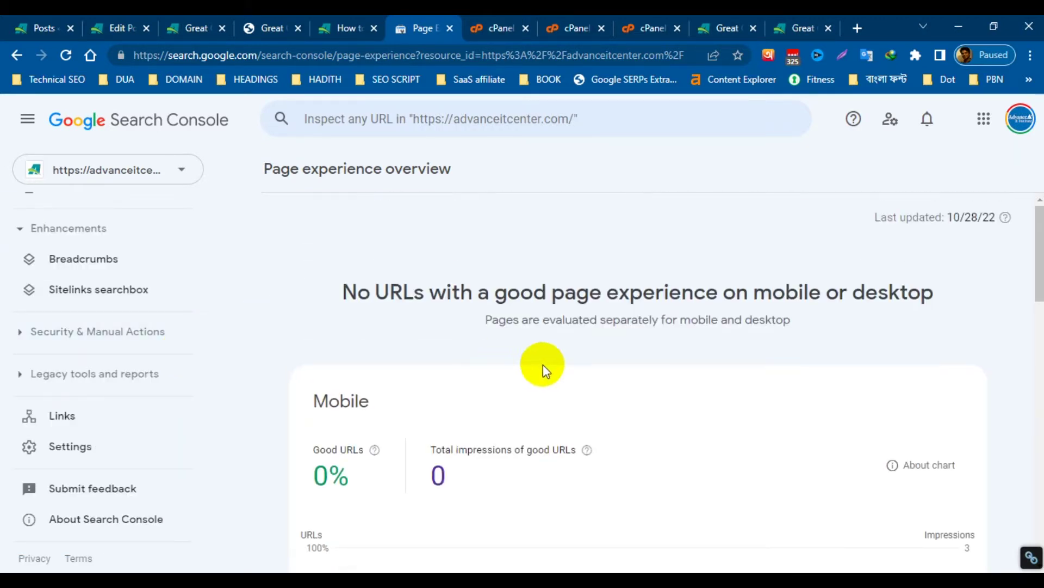
scroll(657, 365, "down", 4)
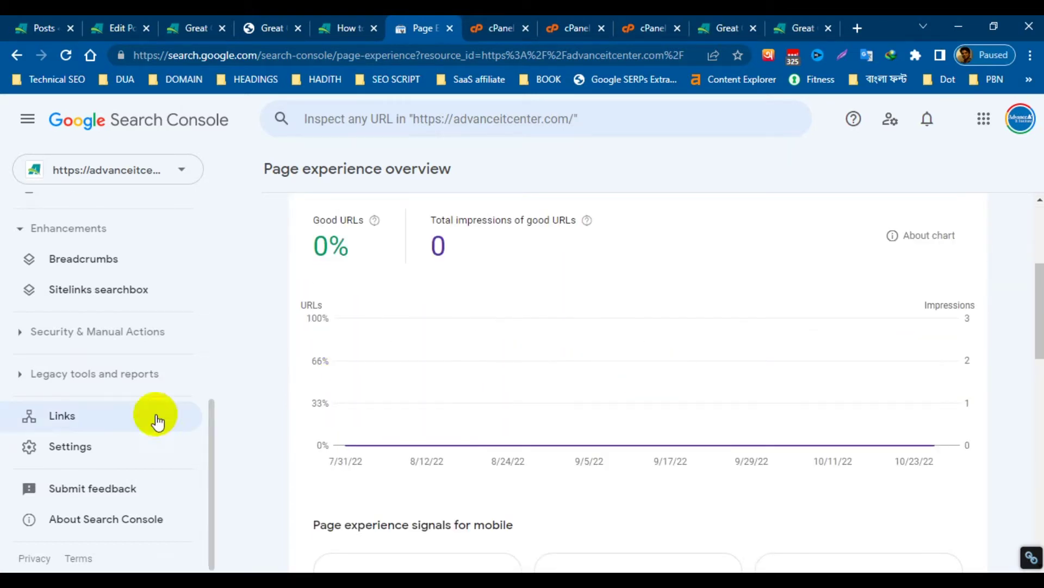
scroll(515, 422, "down", 4)
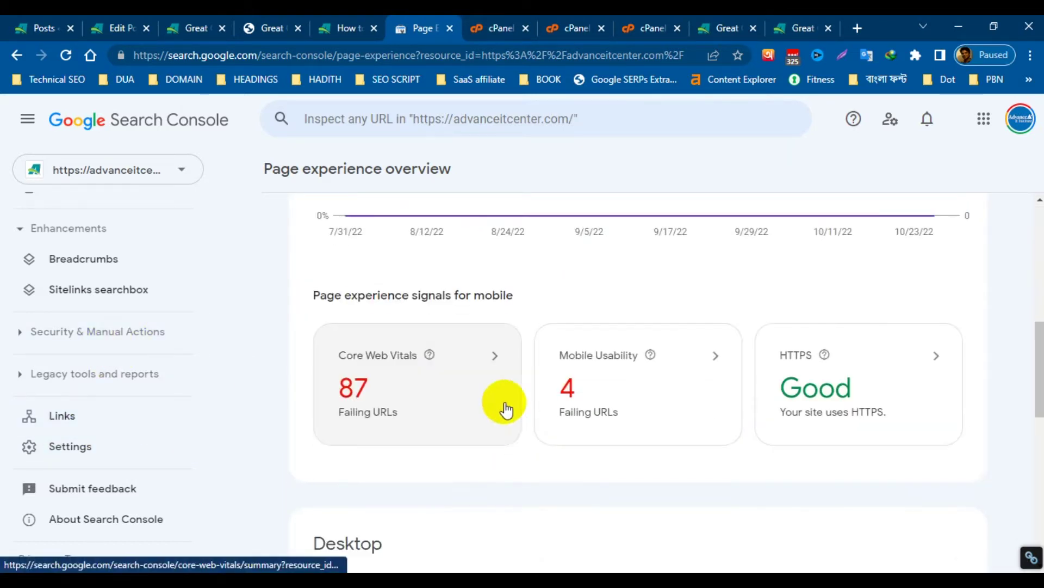
scroll(598, 416, "down", 4)
scroll(619, 407, "down", 4)
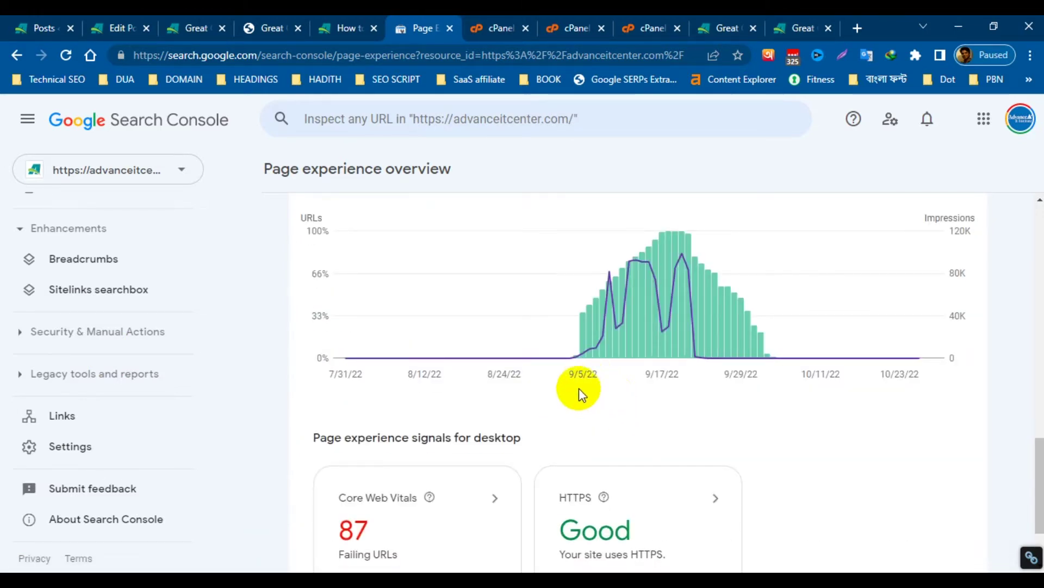
scroll(970, 373, "down", 2)
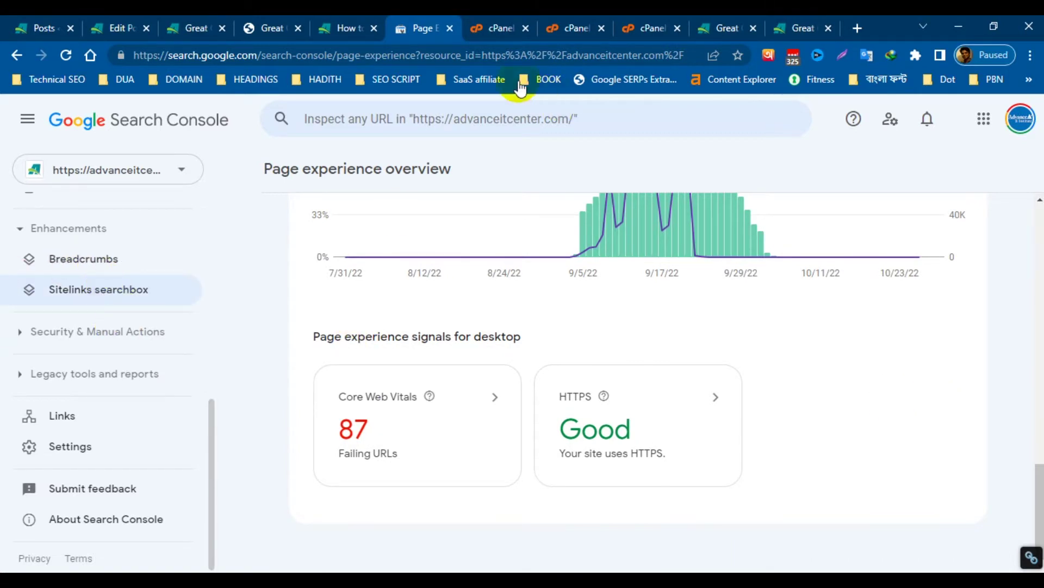
Go from the live post to the WordPress posts admin, open the installed plugins list and find the Redirection plugin.
left_click(792, 25)
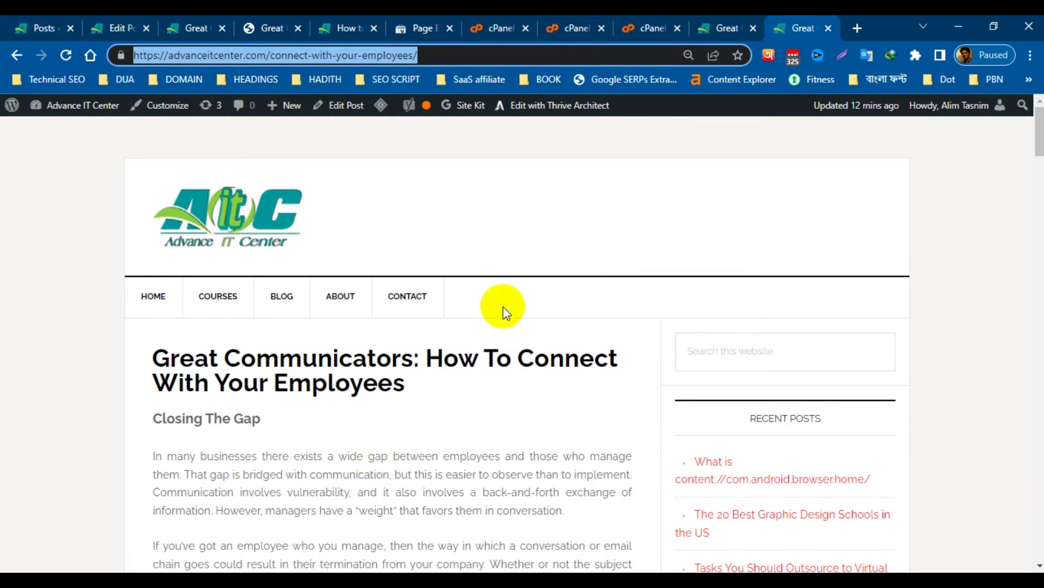
left_click(155, 293)
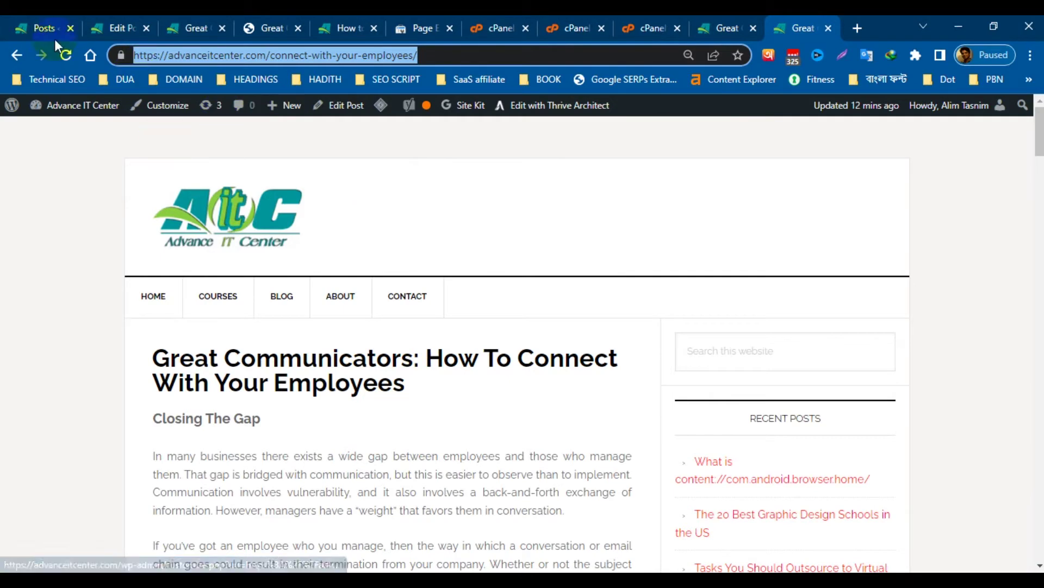
left_click(33, 27)
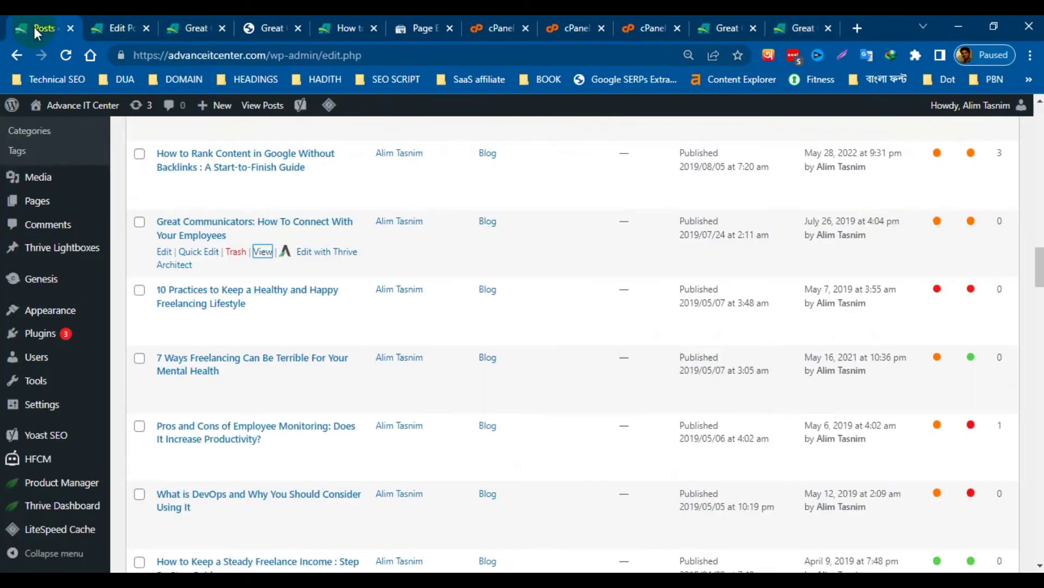
left_click(40, 335)
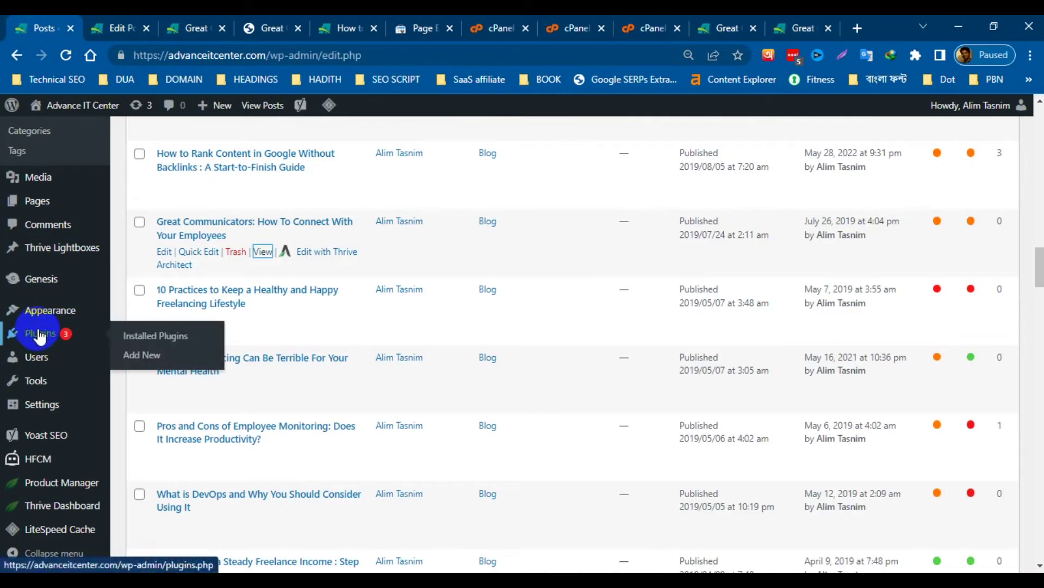
left_click(140, 342)
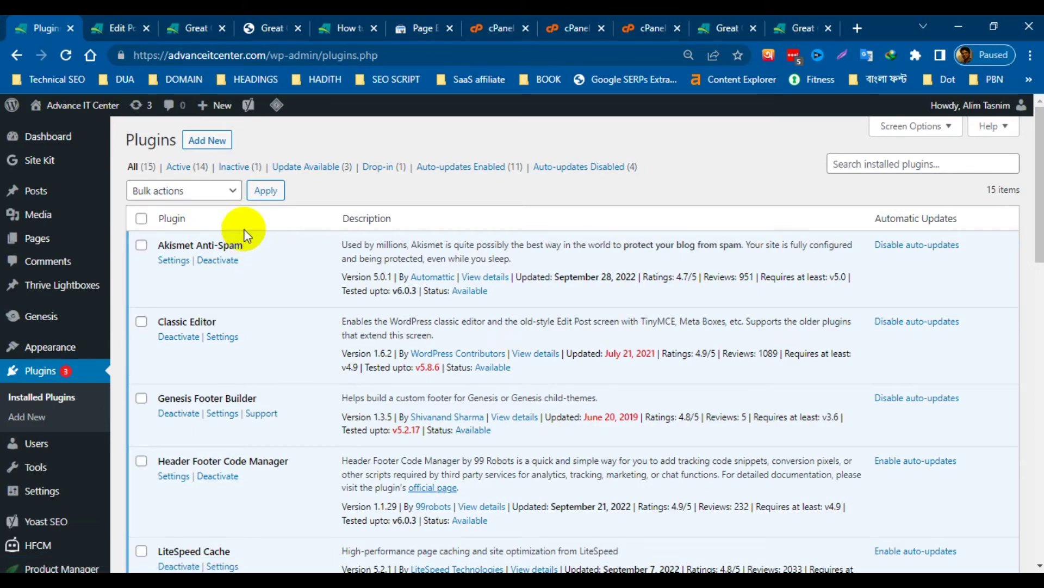
scroll(292, 348, "down", 7)
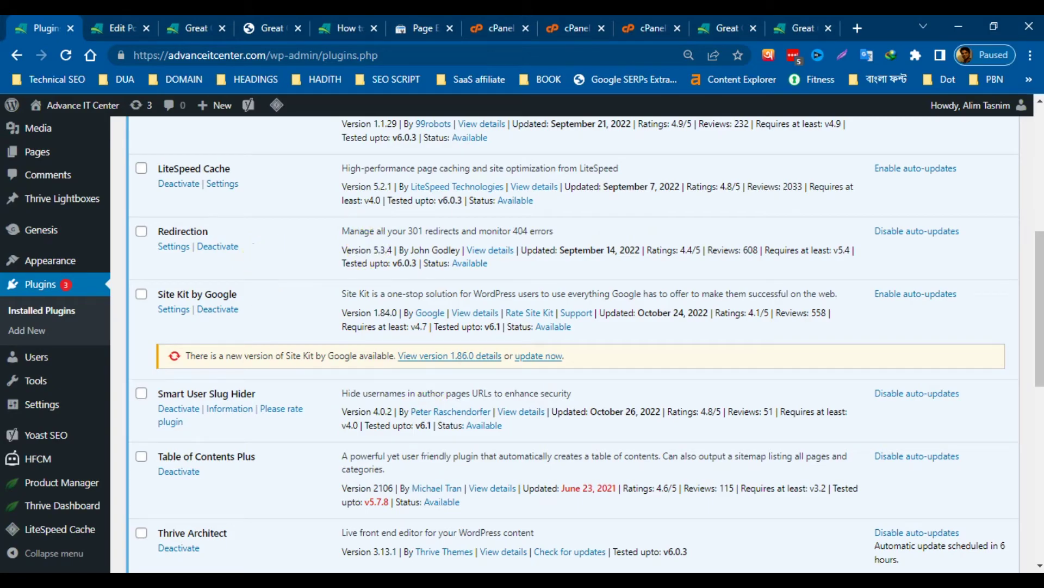
Switch to the Technical SEO file in Notepad and add the lines 301 and 302 beneath the old and new URLs.
left_click(248, 580)
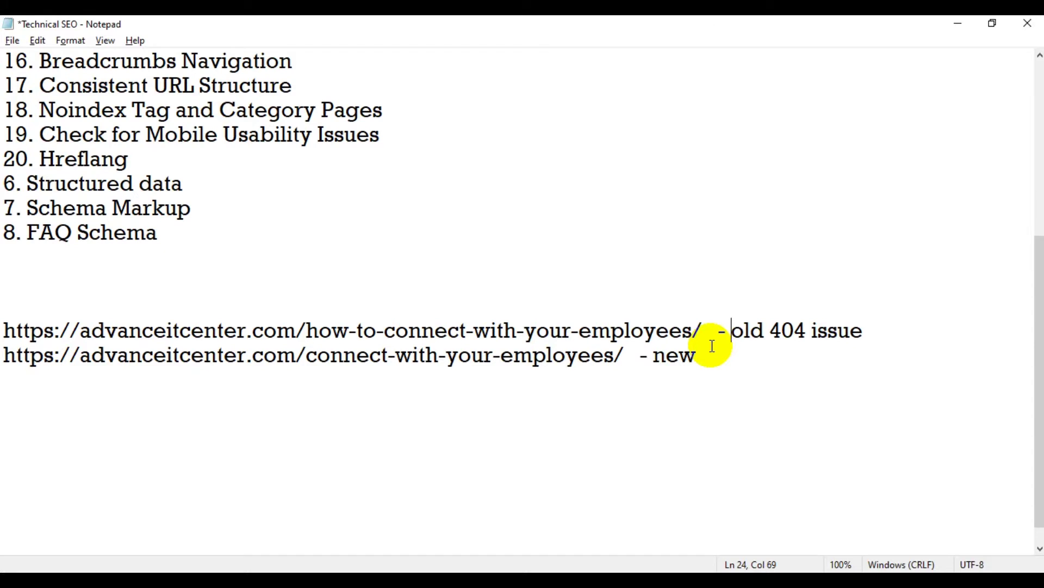
double_click(757, 337)
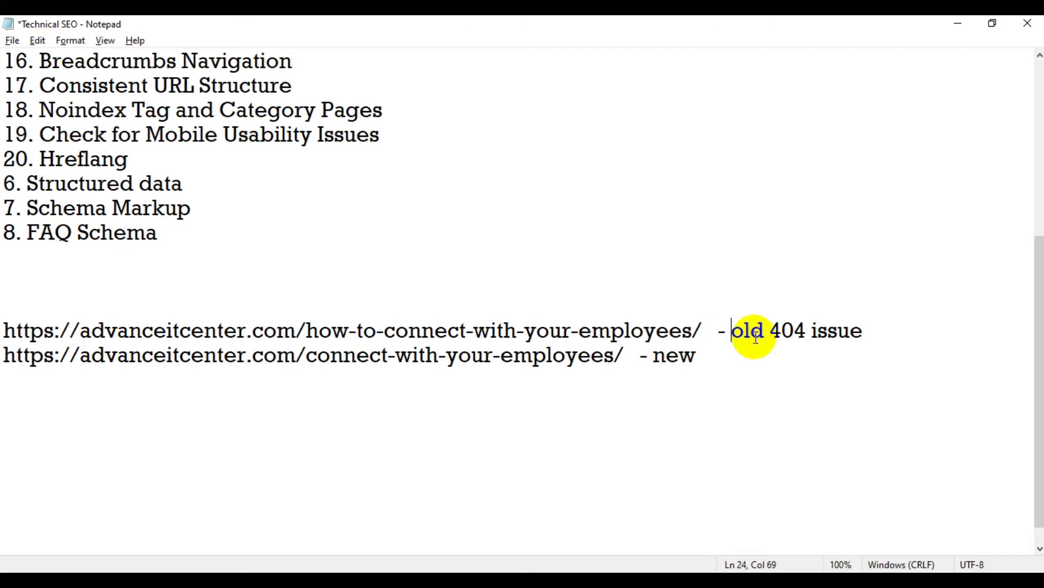
left_click(730, 331)
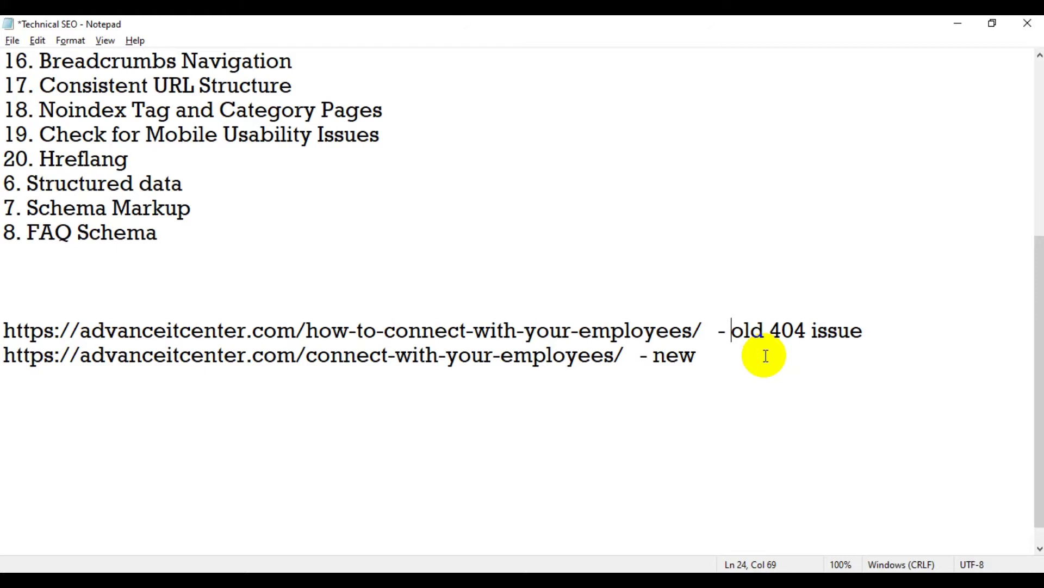
left_click(724, 374)
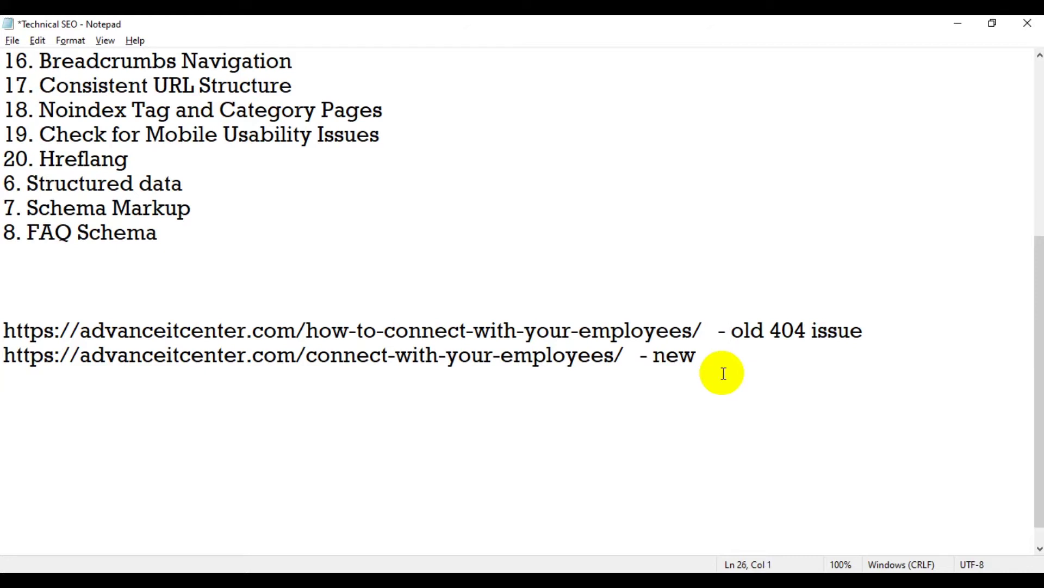
key("Return")
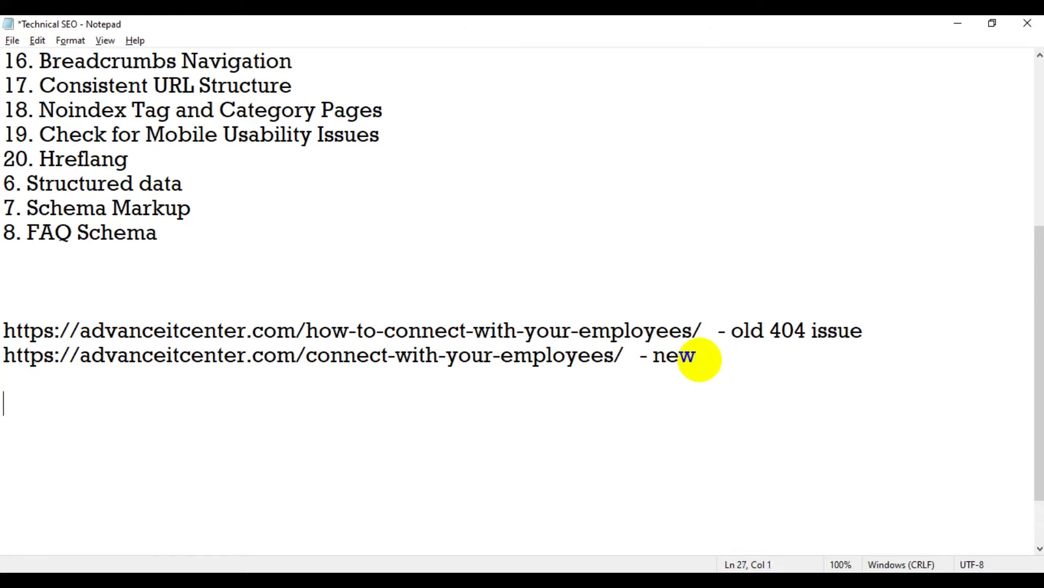
type("301")
key("Return")
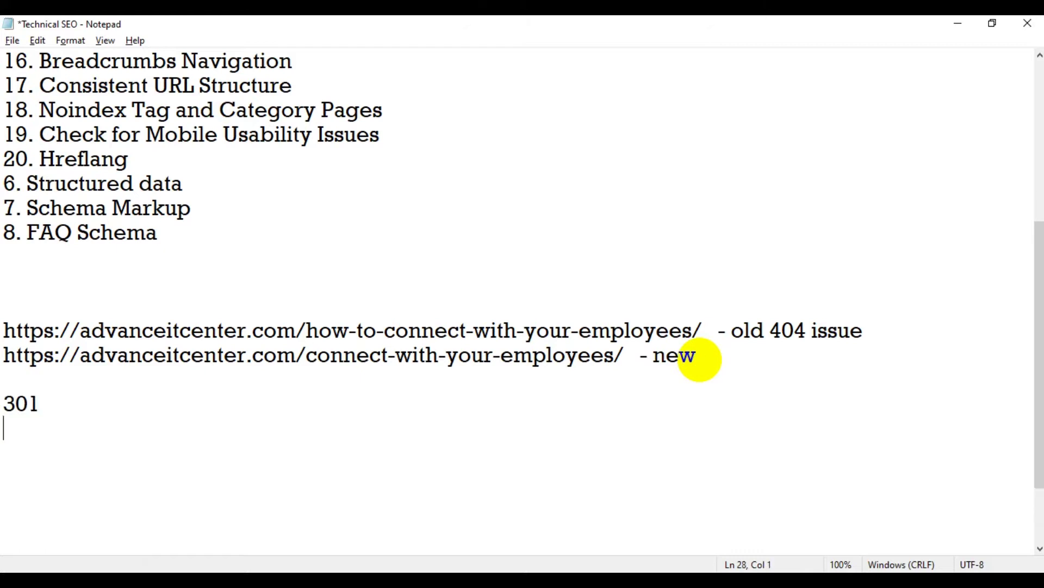
type("302")
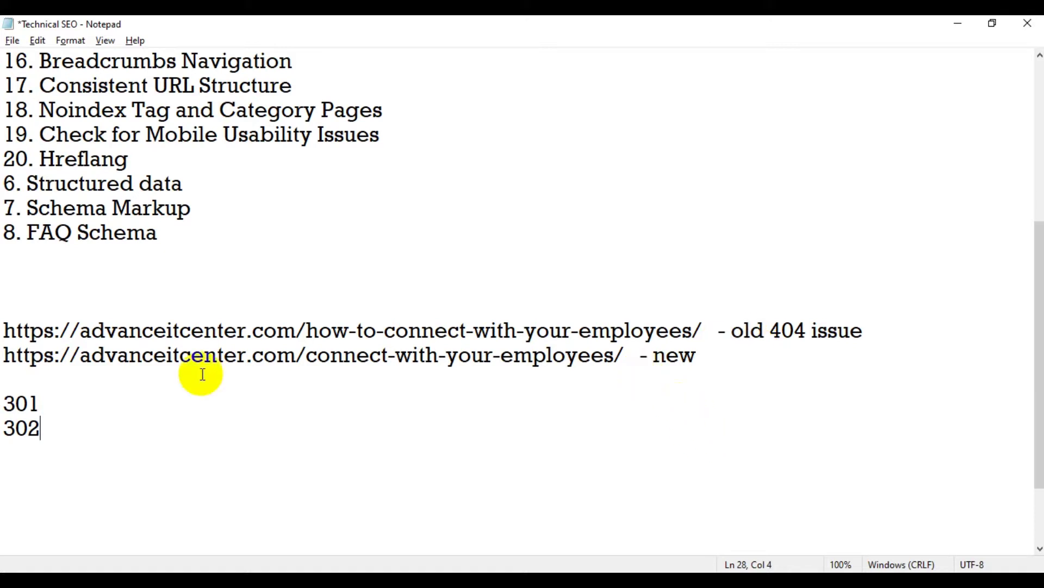
left_click(50, 406)
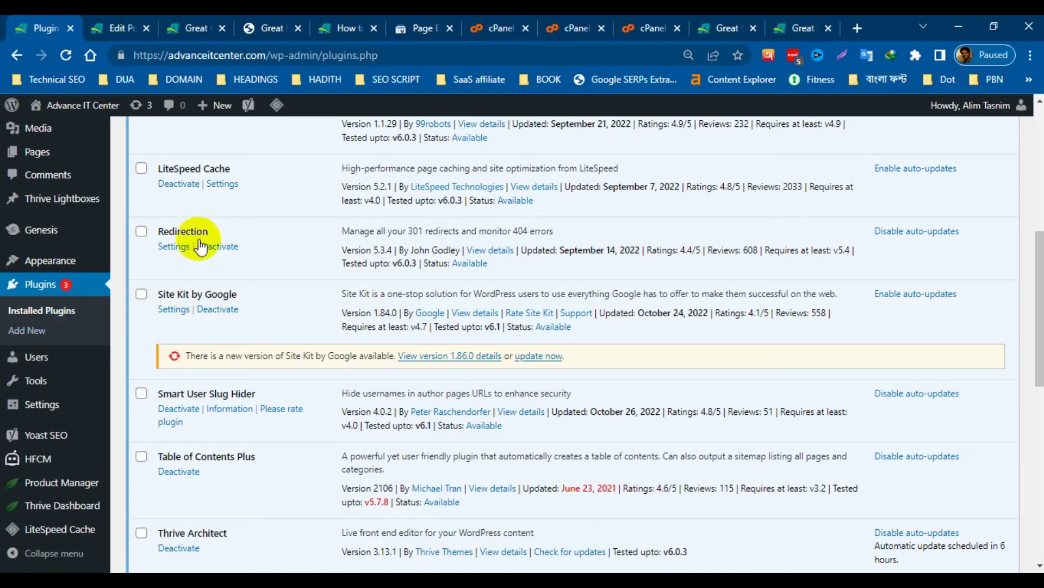
Switch back to the WordPress plugins page in the browser and open the Redirection plugin's list of redirects.
scroll(39, 393, "down", 3)
mouse_move(34, 384)
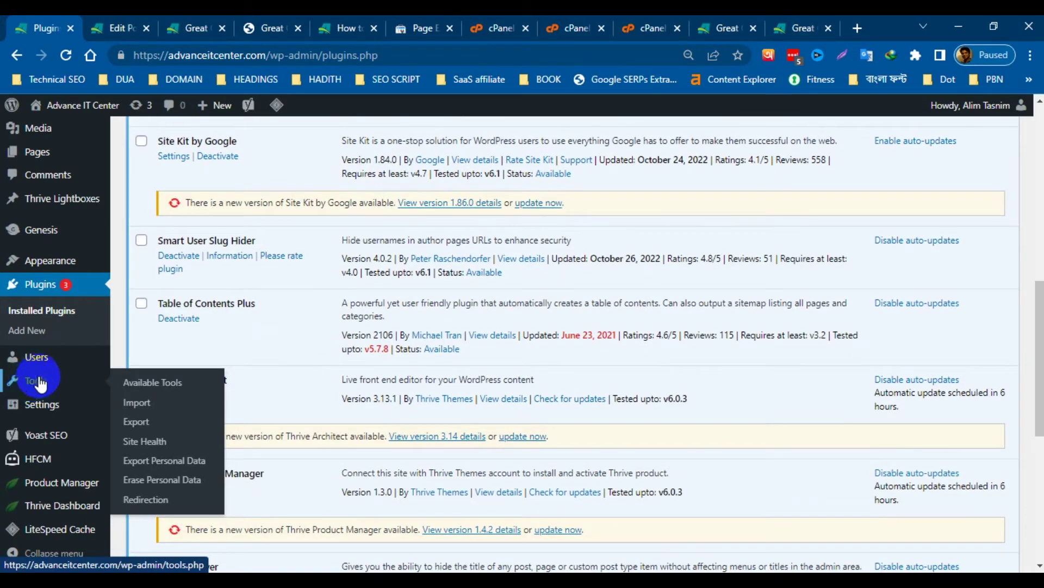
left_click(141, 502)
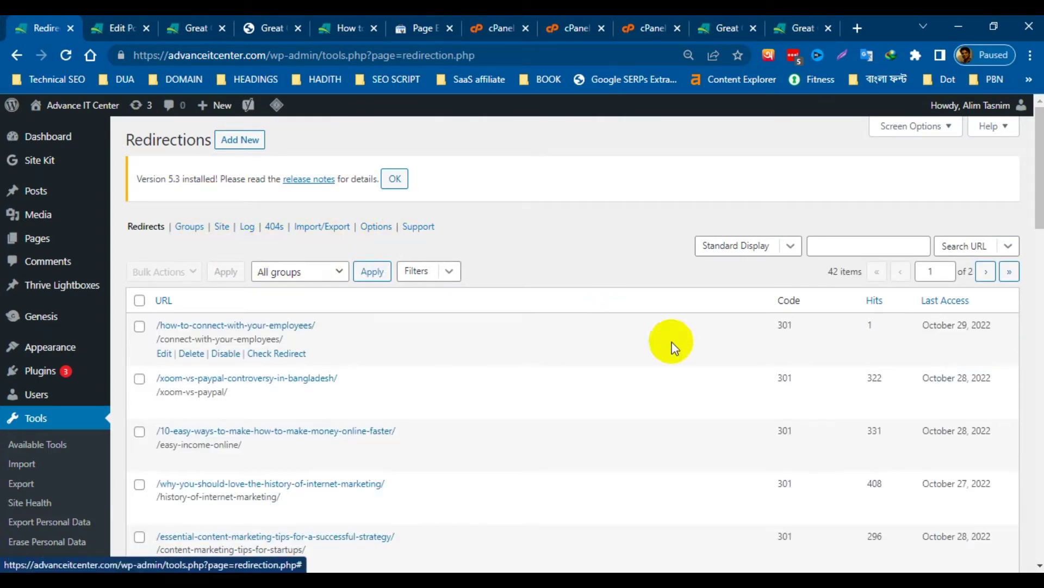
Check the redirect of /how-to-connect-with-your-employees/, review its status codes and URLs, and close the check results.
mouse_move(174, 336)
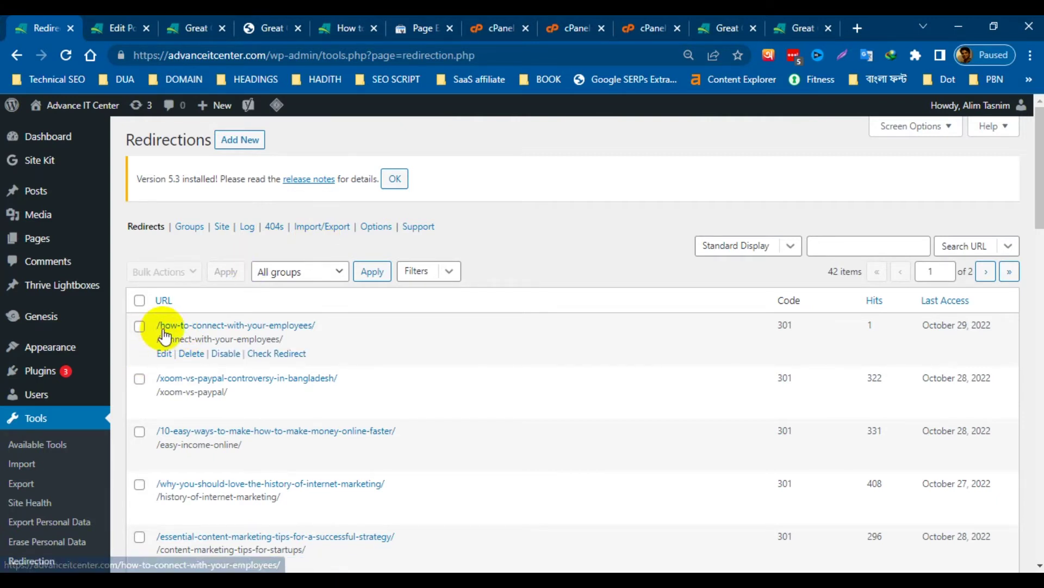
left_click(276, 355)
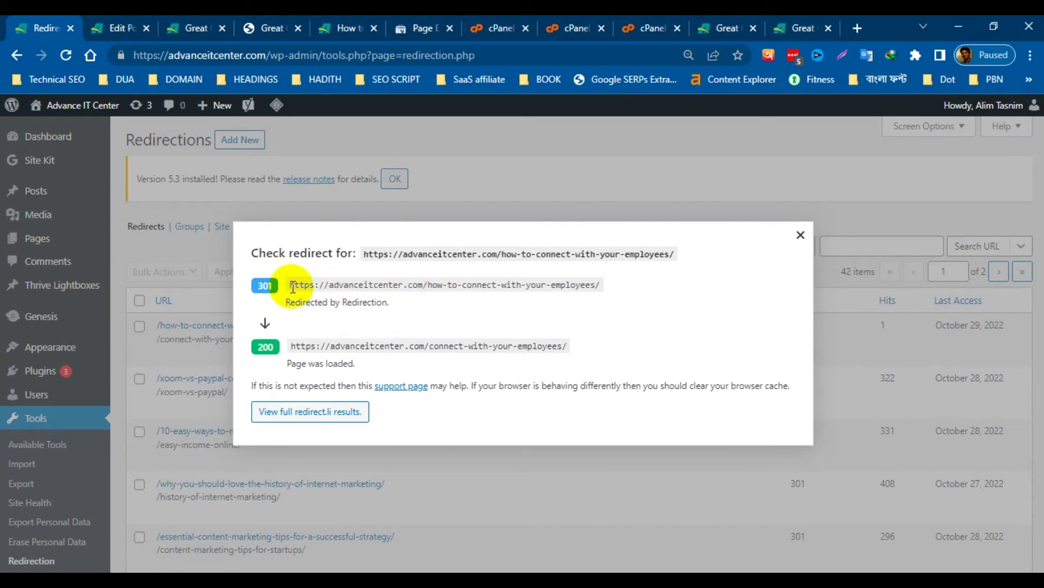
left_click_drag(294, 286, 602, 285)
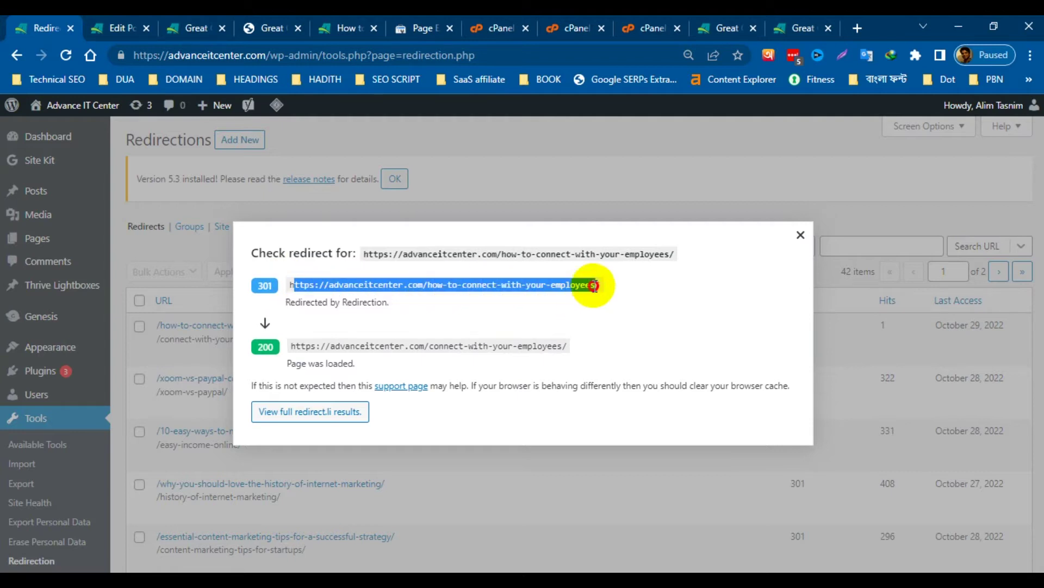
left_click(617, 317)
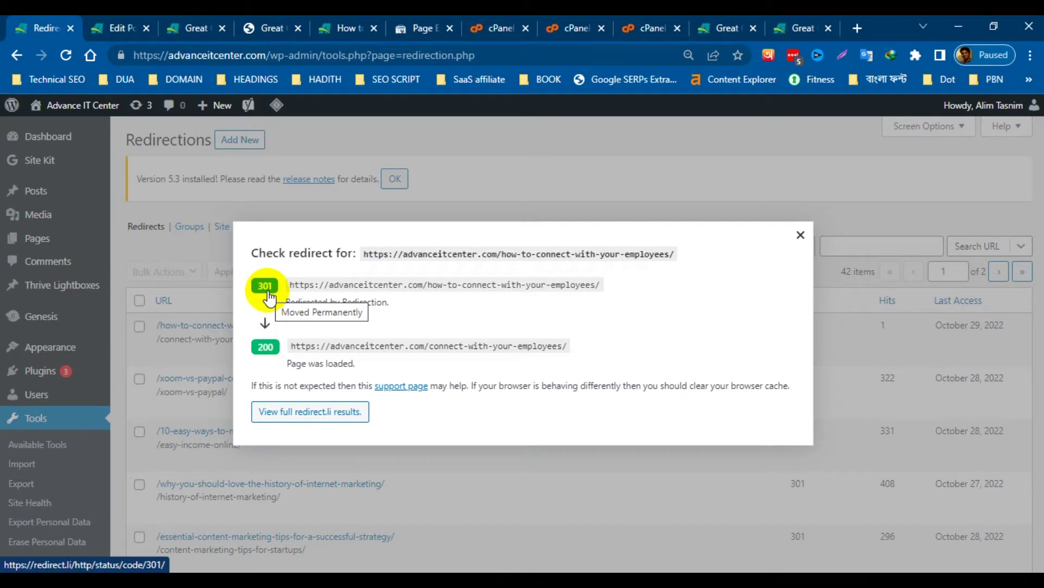
left_click(800, 235)
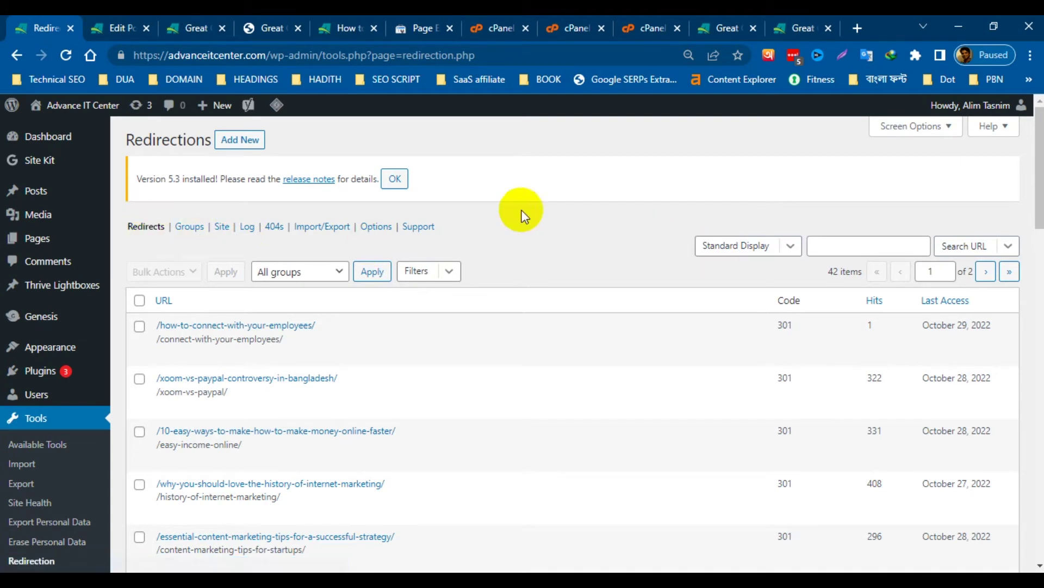
left_click(242, 143)
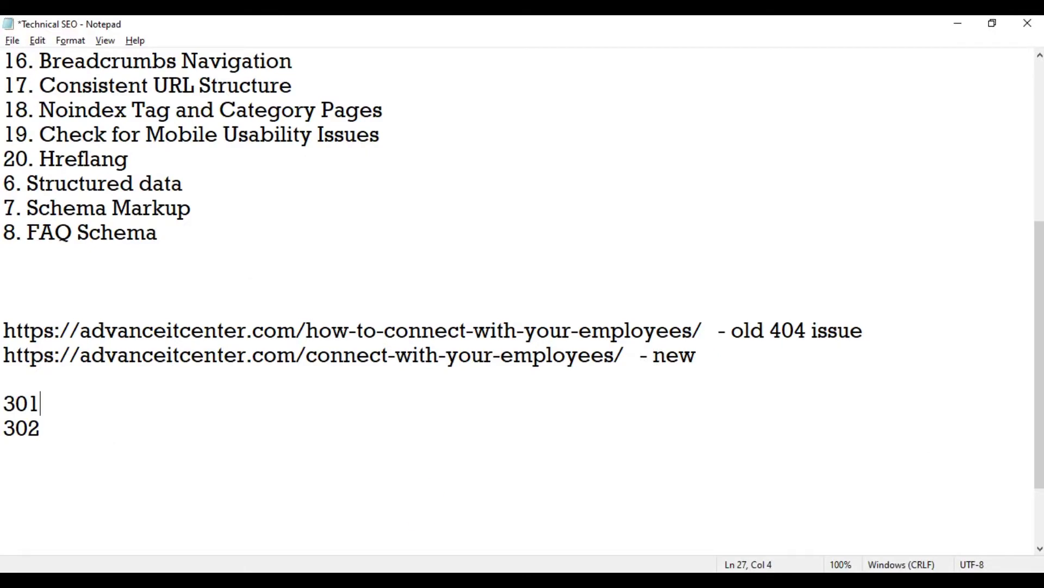
left_click(194, 570)
left_click_drag(4, 330, 701, 330)
key("ctrl+c")
key("alt+Tab")
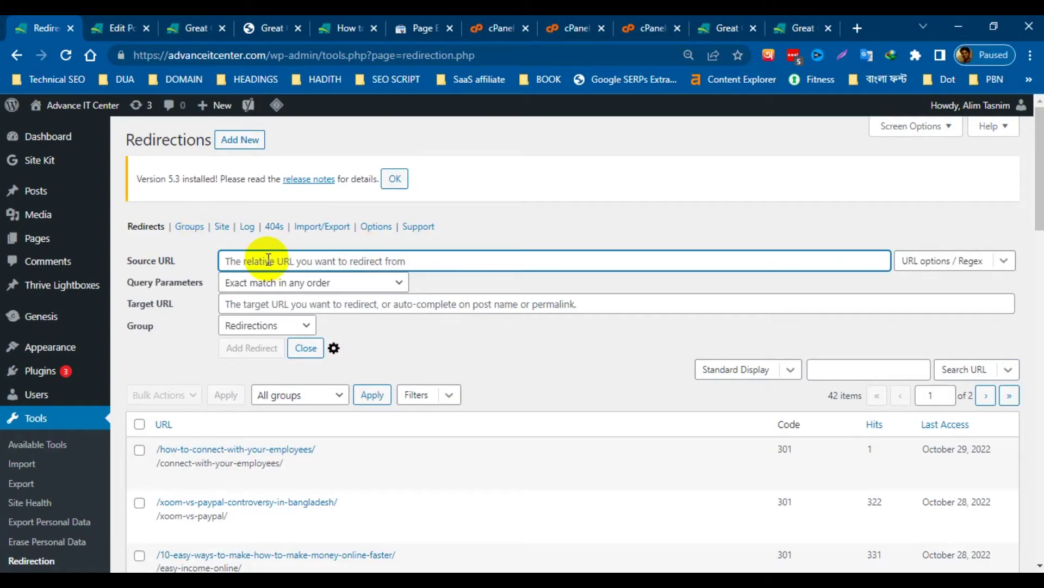
key("ctrl+v")
left_click(399, 348)
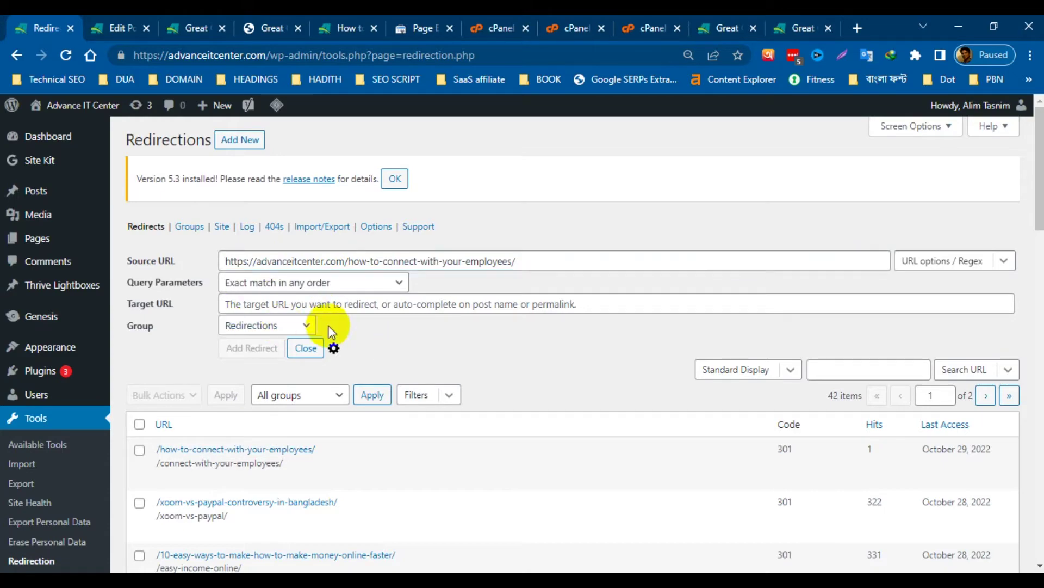
key("alt+Tab")
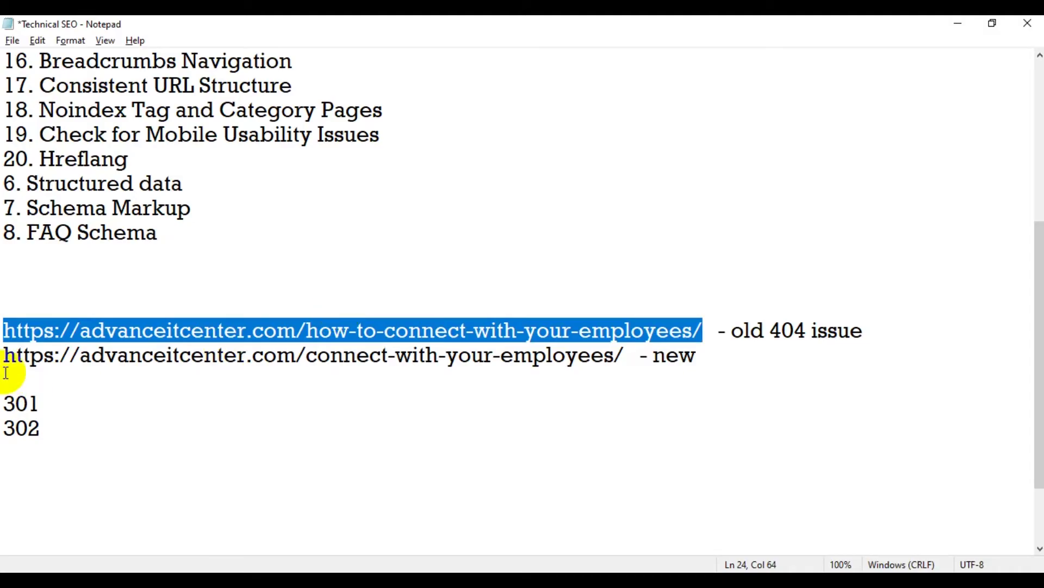
left_click_drag(7, 360, 625, 354)
key("ctrl+c")
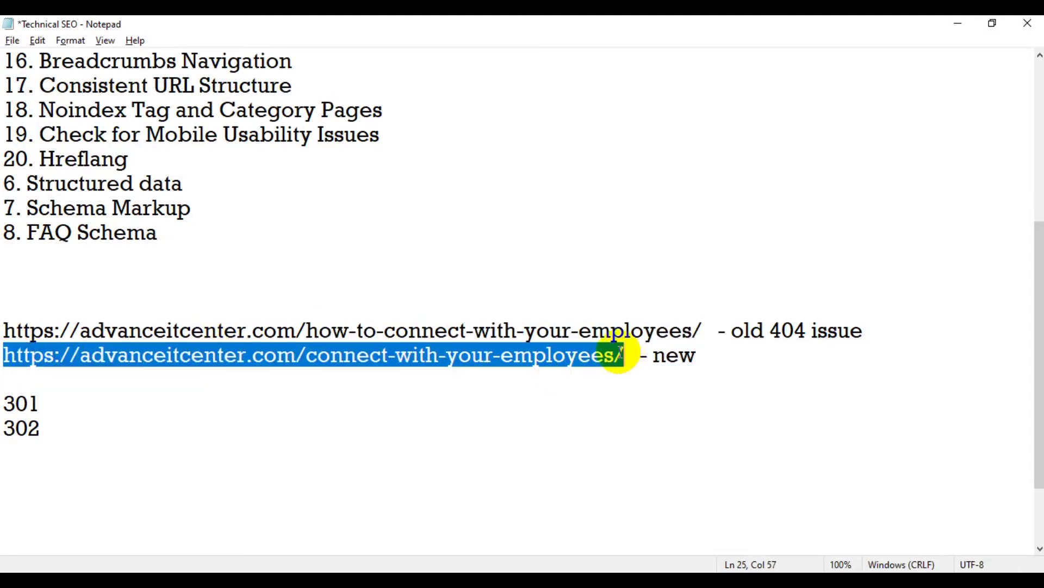
key("alt+Tab")
left_click(244, 303)
key("ctrl+v")
left_click(399, 337)
Review the available groups and the source URL options (Regex, Ignore Slash, Ignore Case) for the new redirect.
left_click(306, 326)
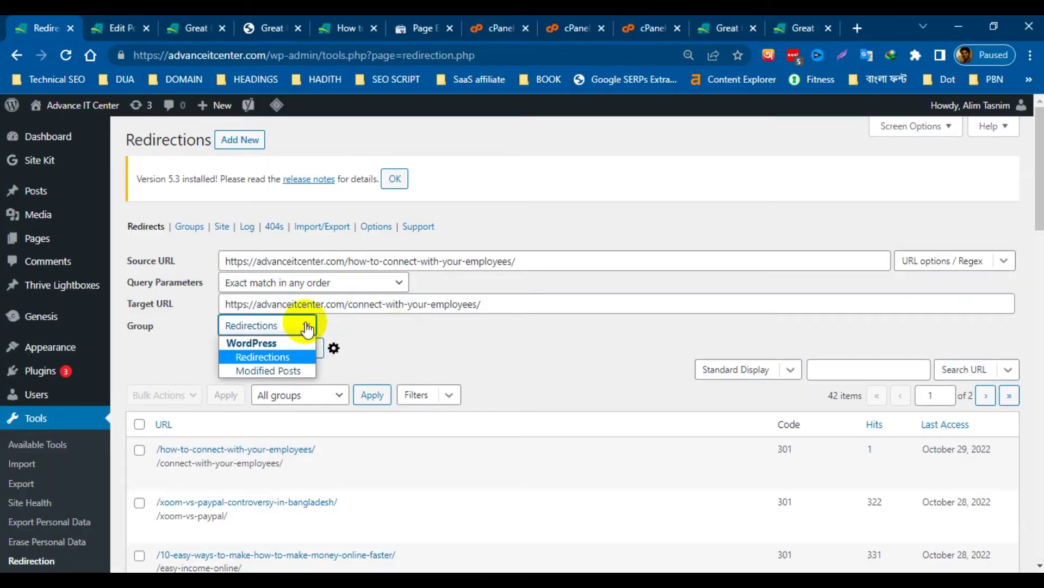
left_click(408, 343)
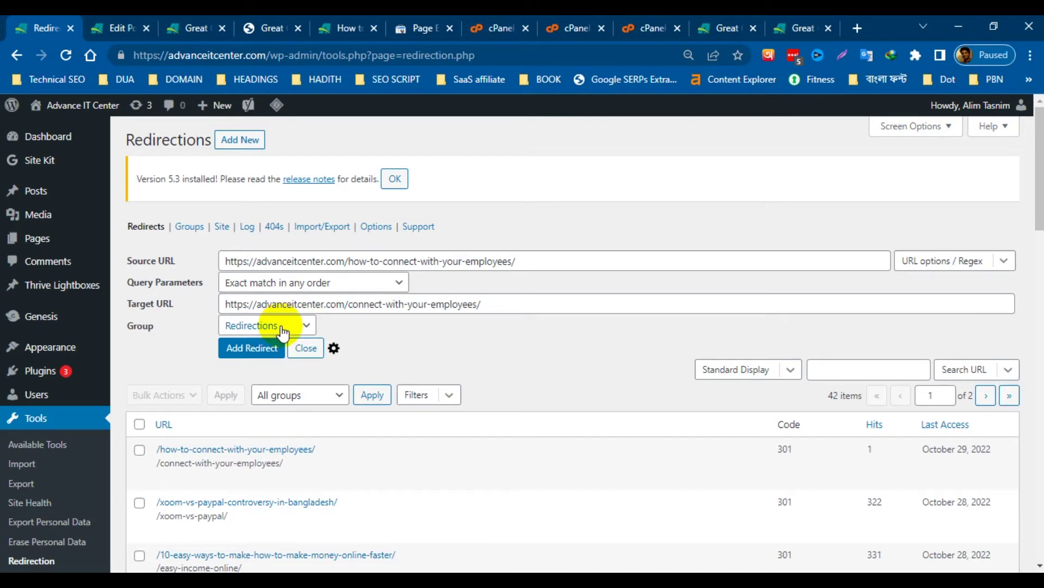
left_click(1004, 264)
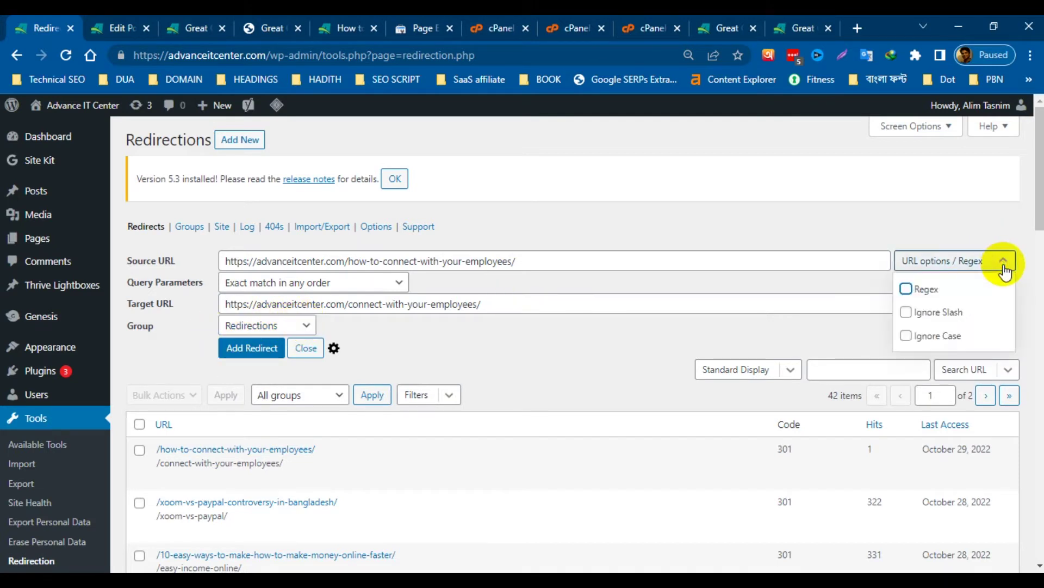
left_click(563, 346)
scroll(326, 321, "down", 1)
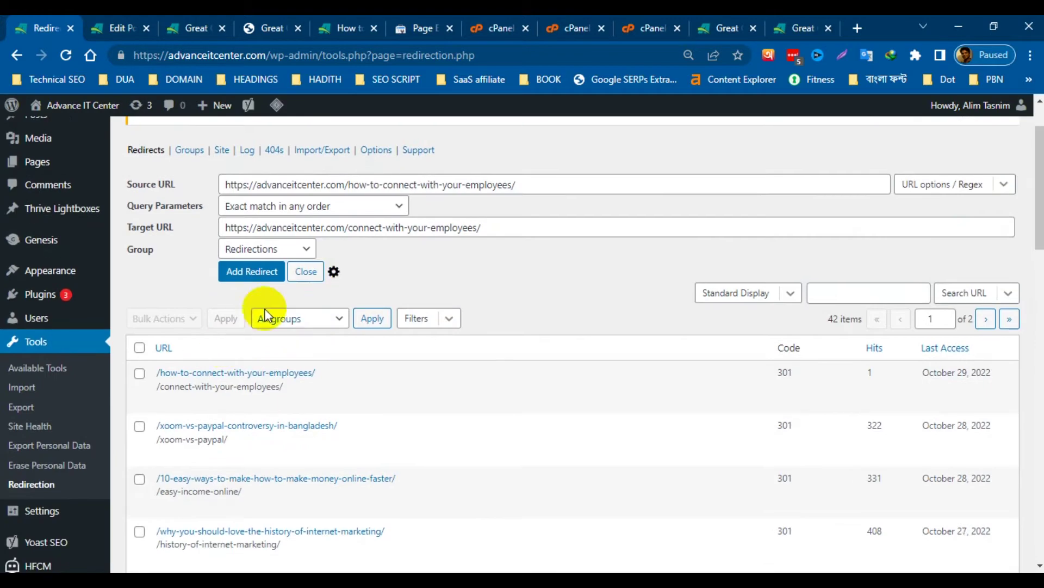
Show the advanced redirect options, choose the Redirections group, review the HTTP codes and add the redirect with 301 - Moved Permanently.
left_click(334, 271)
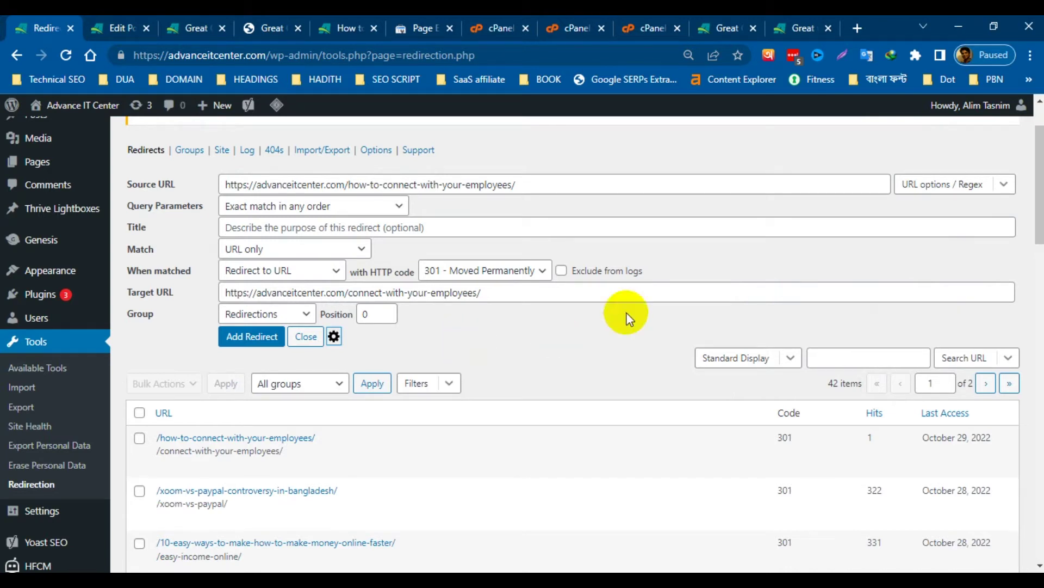
left_click(306, 314)
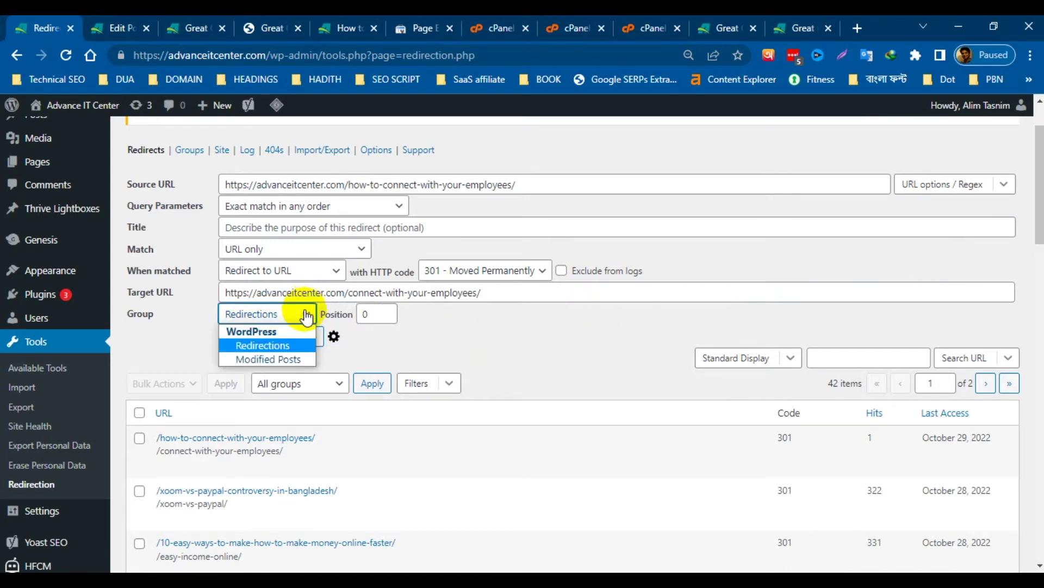
left_click(273, 346)
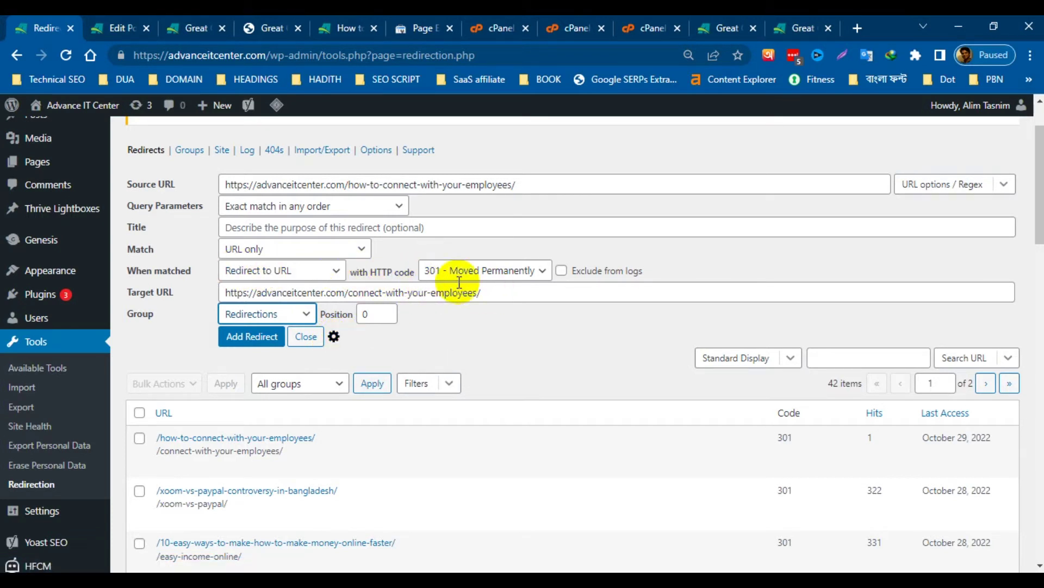
left_click(543, 274)
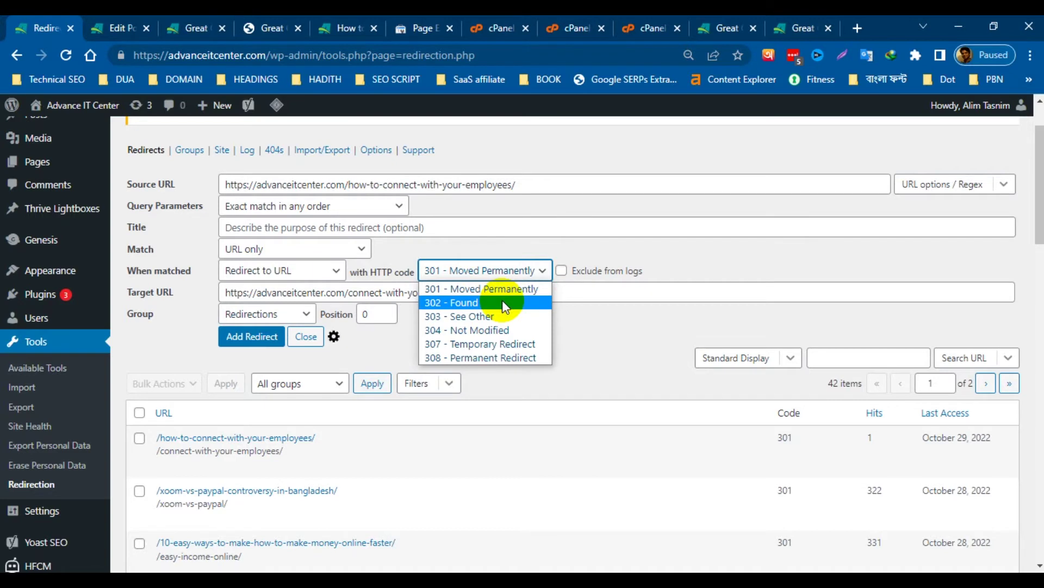
left_click(613, 337)
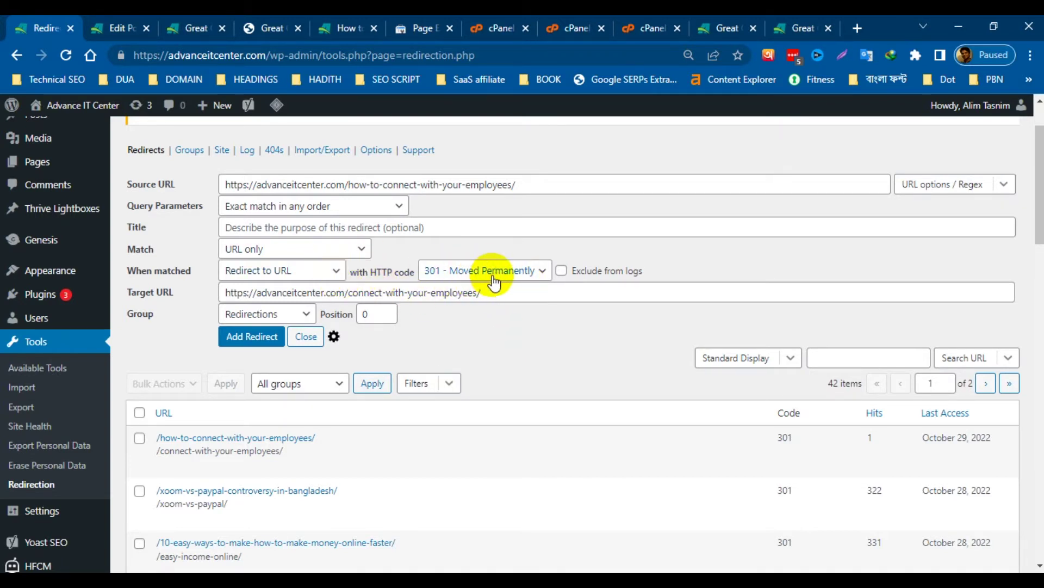
left_click(249, 339)
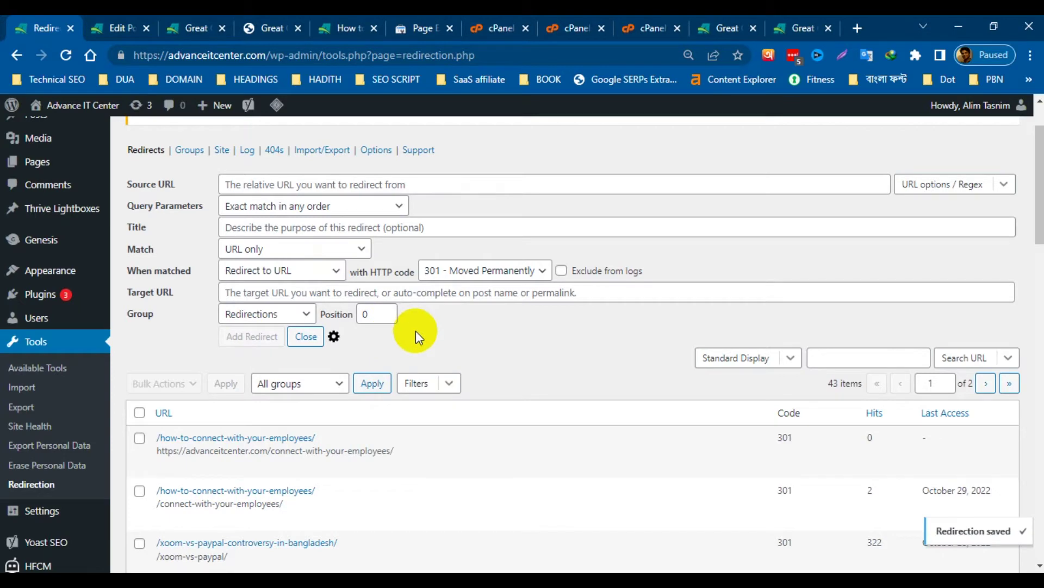
Delete the older duplicate redirect from /how-to-connect-with-your-employees/ to the relative target /connect-with-your-employees/ and confirm the deletion.
scroll(390, 303, "down", 3)
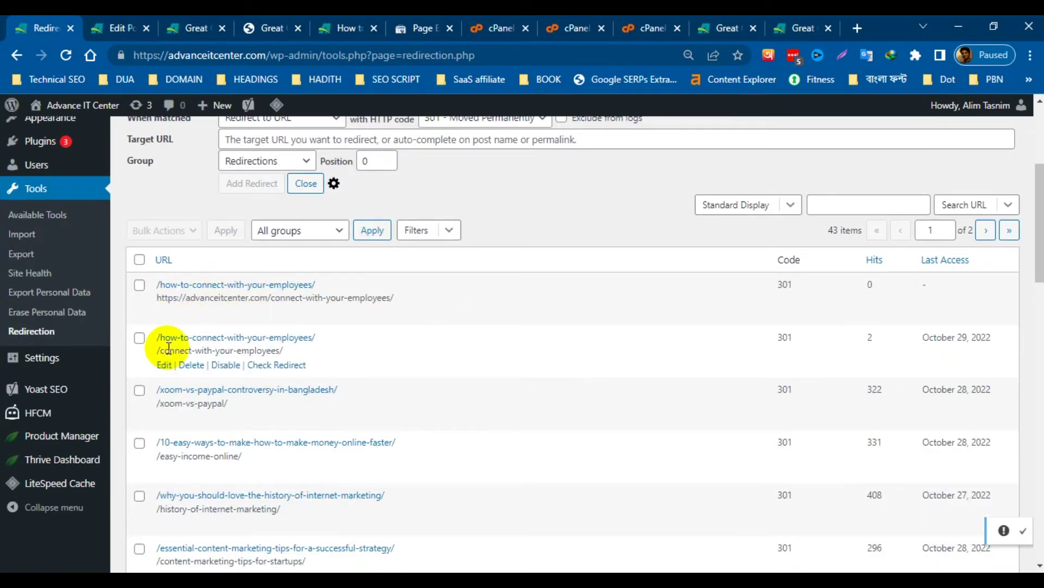
left_click(191, 365)
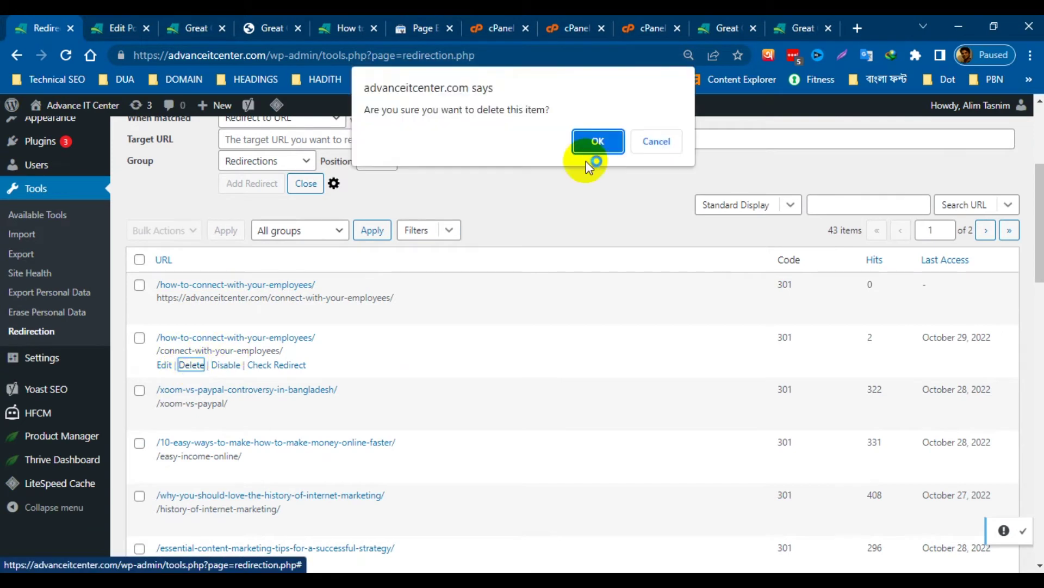
left_click(597, 143)
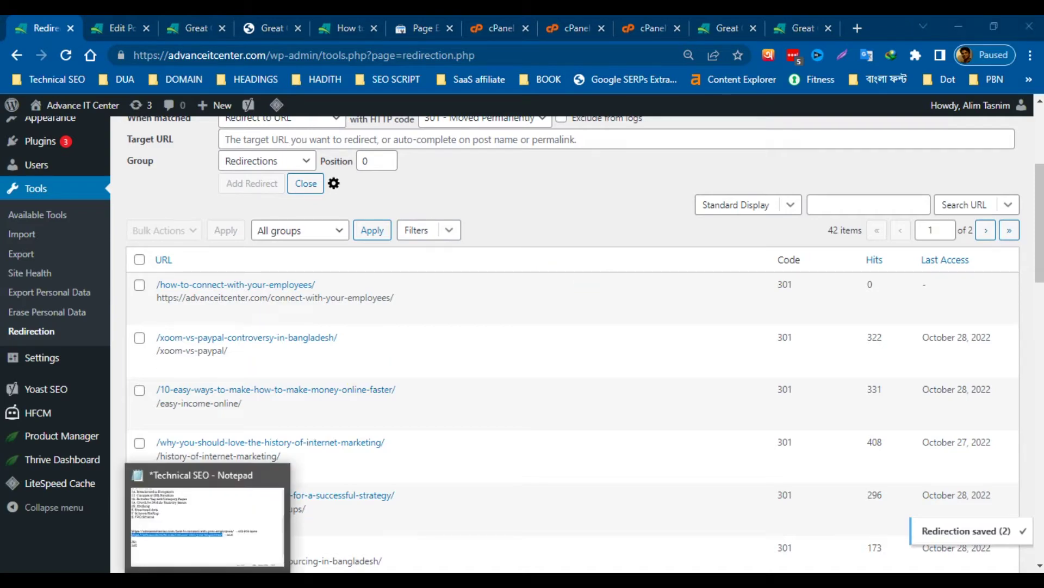
Switch to the Technical SEO file in Notepad and look through its full list of topics.
left_click(207, 580)
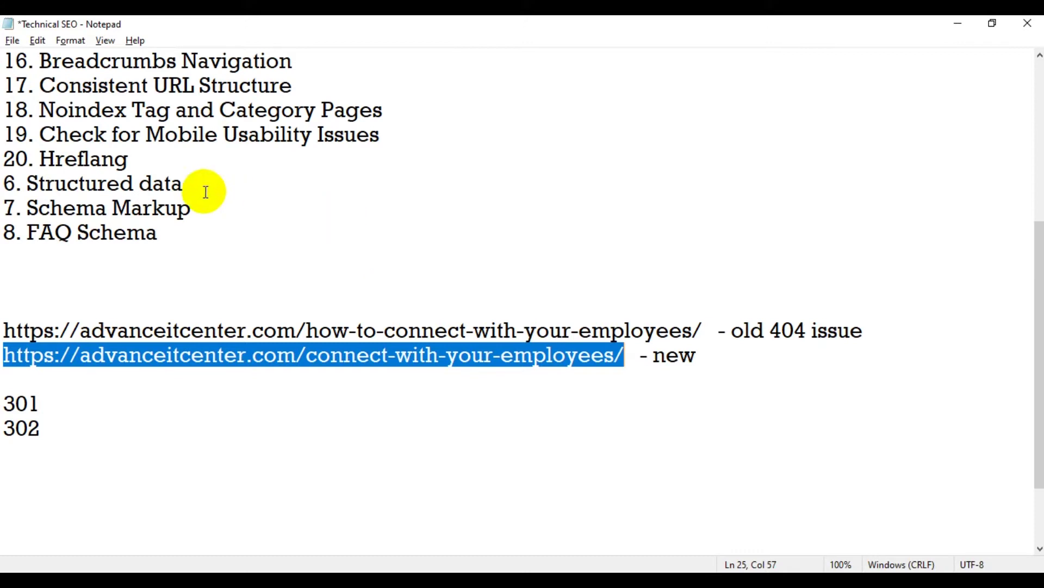
scroll(224, 187, "up", 4)
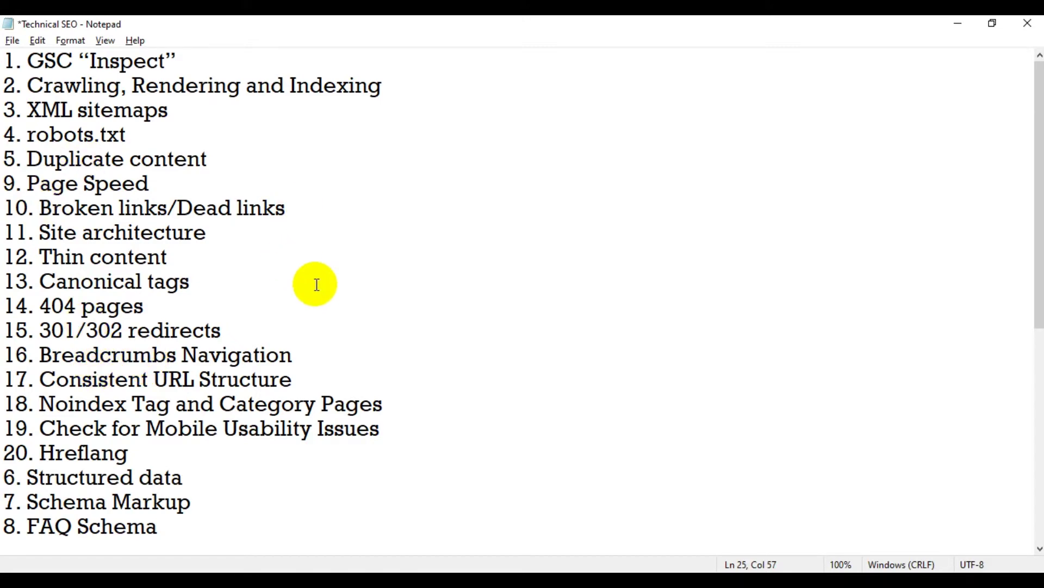
scroll(289, 259, "down", 5)
scroll(285, 273, "up", 5)
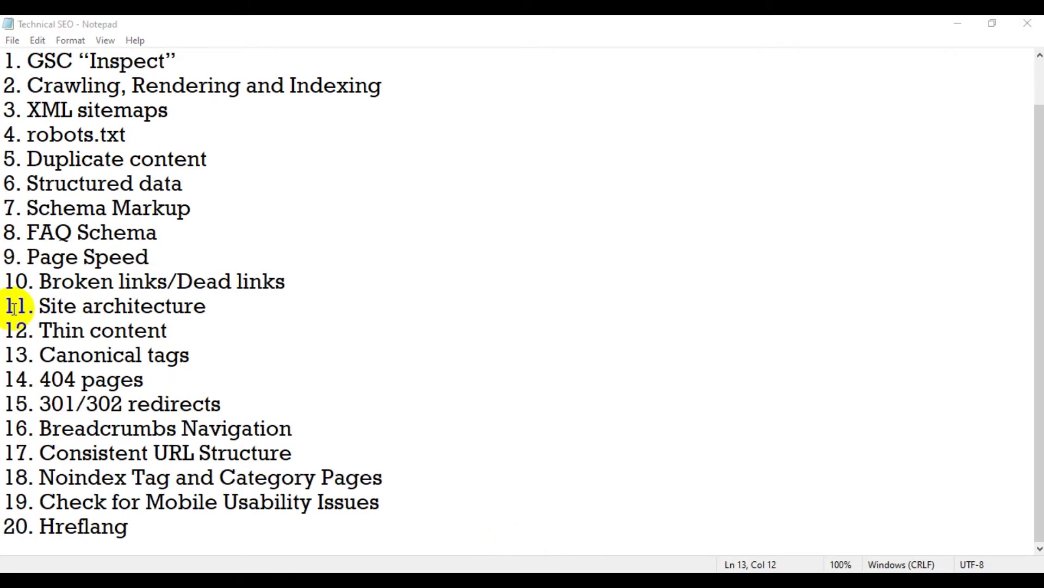
Highlight the Page Speed topic in the Technical SEO list and switch to the Website Audit Checklist document in Word.
left_click_drag(26, 257, 148, 254)
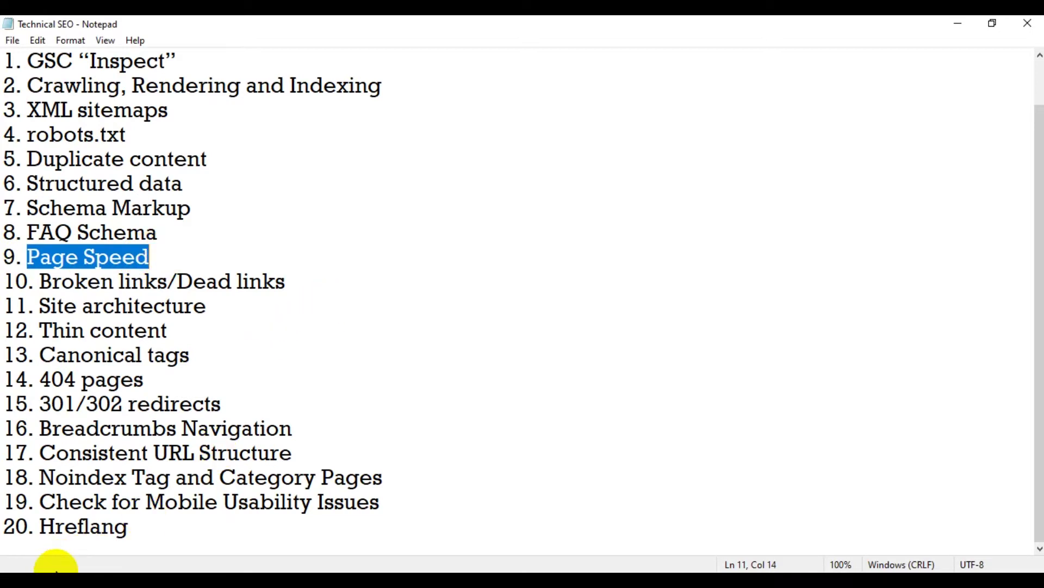
key("alt+Tab")
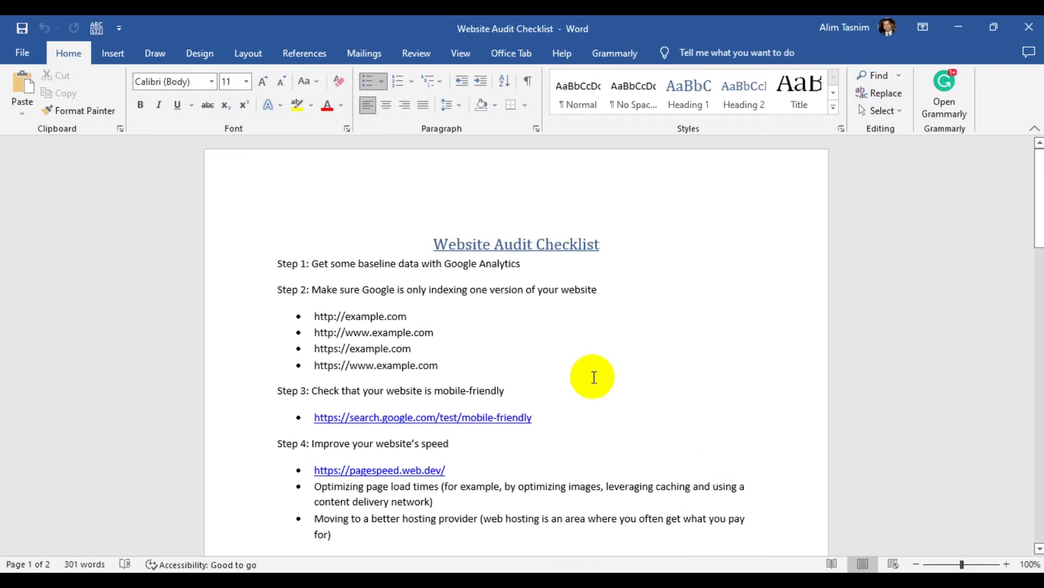
left_click_drag(459, 468, 310, 467)
key("ctrl+c")
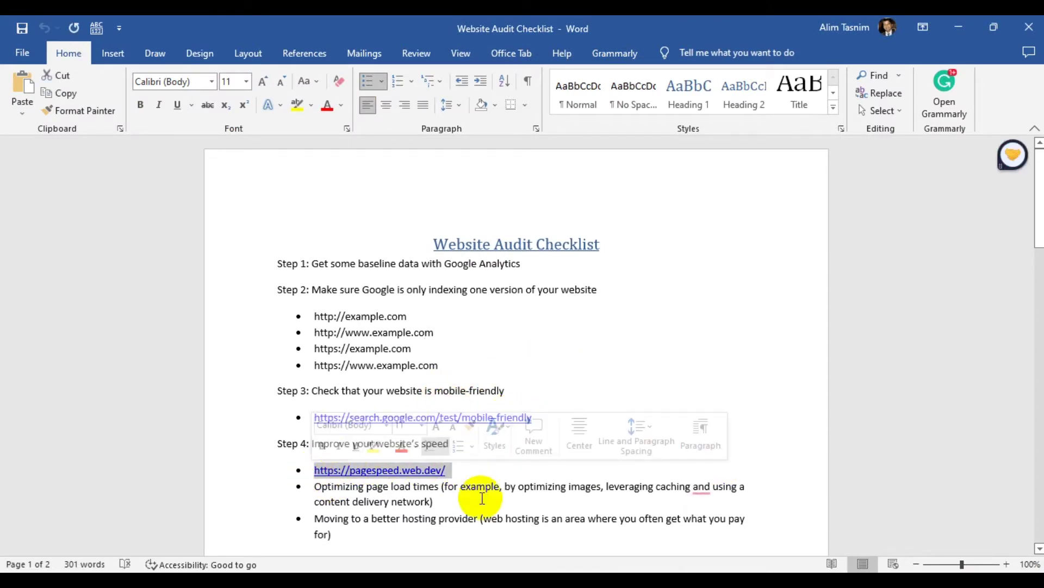
key("alt+Tab")
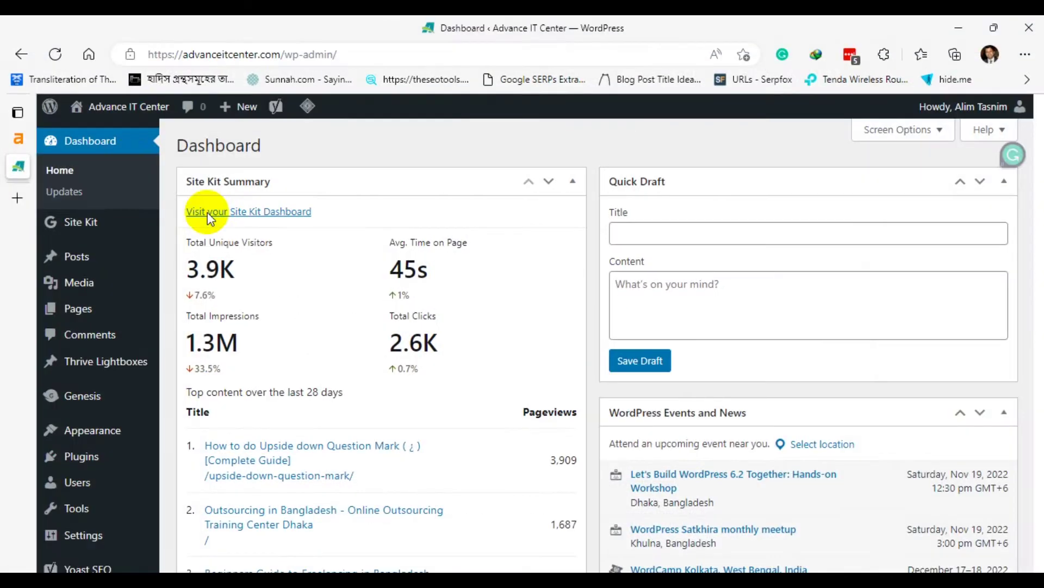
left_click(17, 197)
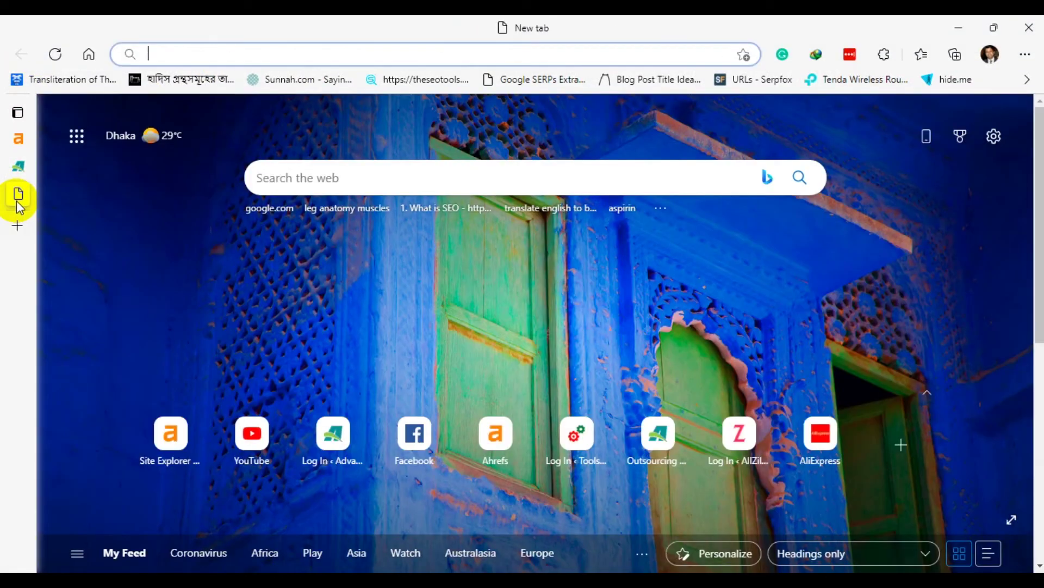
key("ctrl+v")
key("Return")
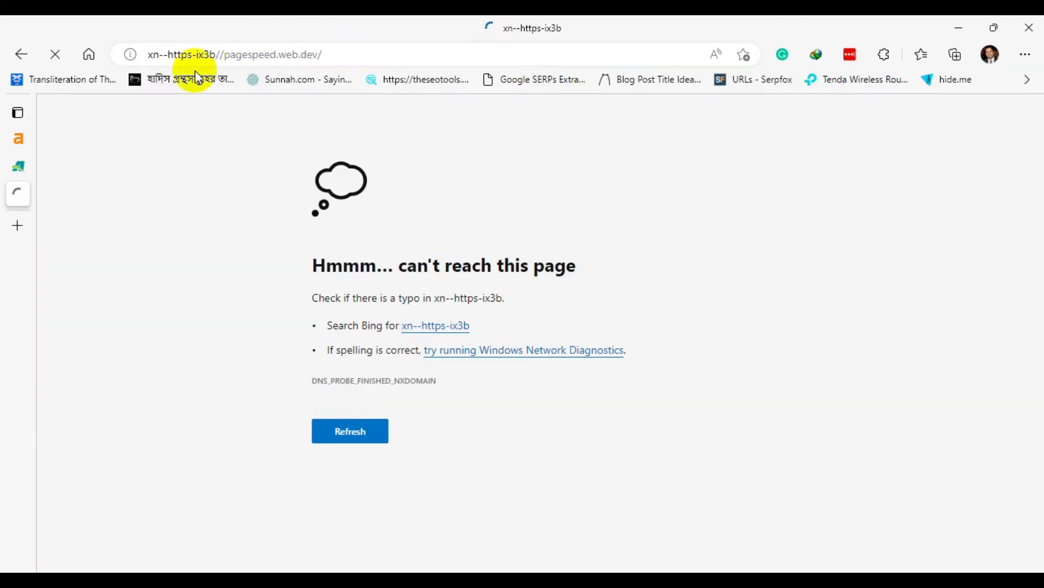
Remove the malformed prefix from the address, leaving pagespeed.web.dev/, and load the page.
left_click_drag(223, 56, 72, 54)
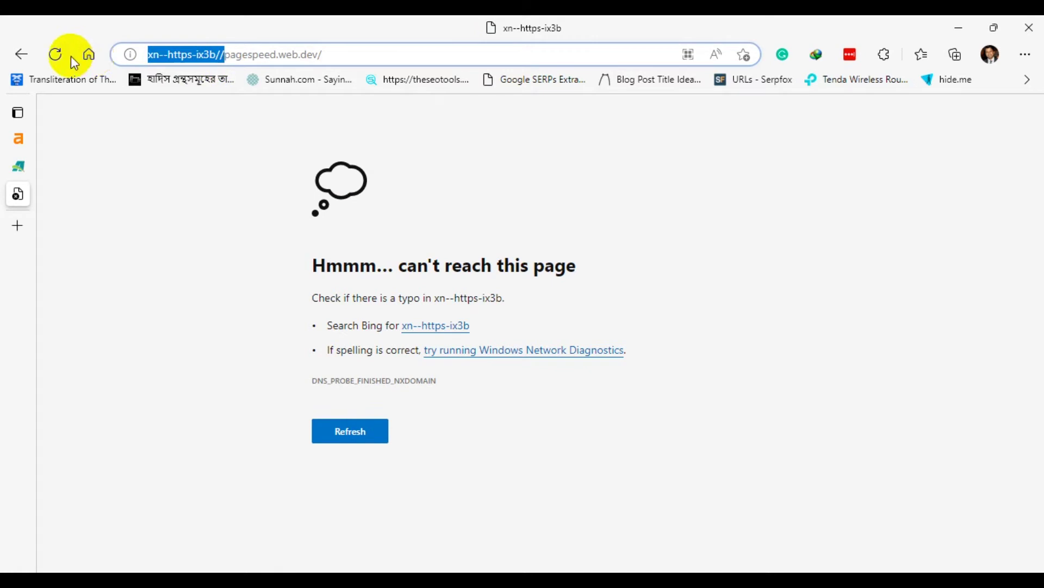
key("BackSpace")
key("Return")
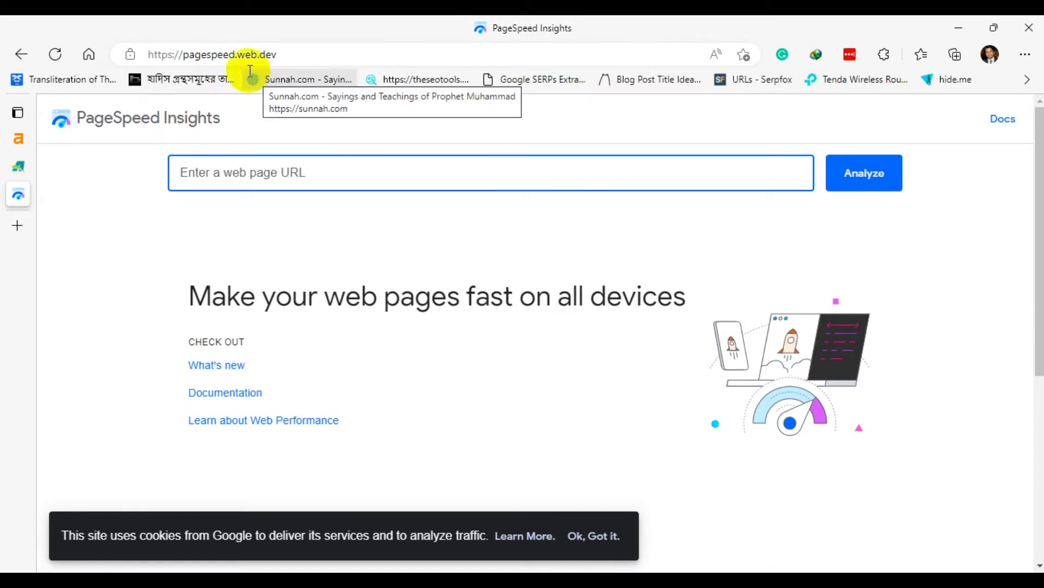
mouse_move(10, 203)
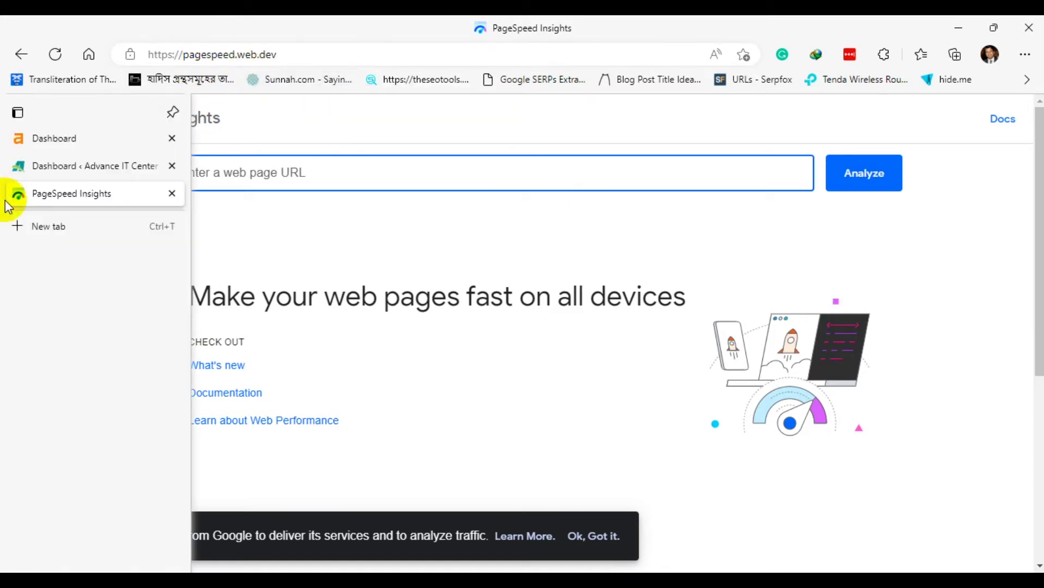
left_click(23, 174)
left_click_drag(284, 54, 121, 52)
key("ctrl+c")
left_click(18, 193)
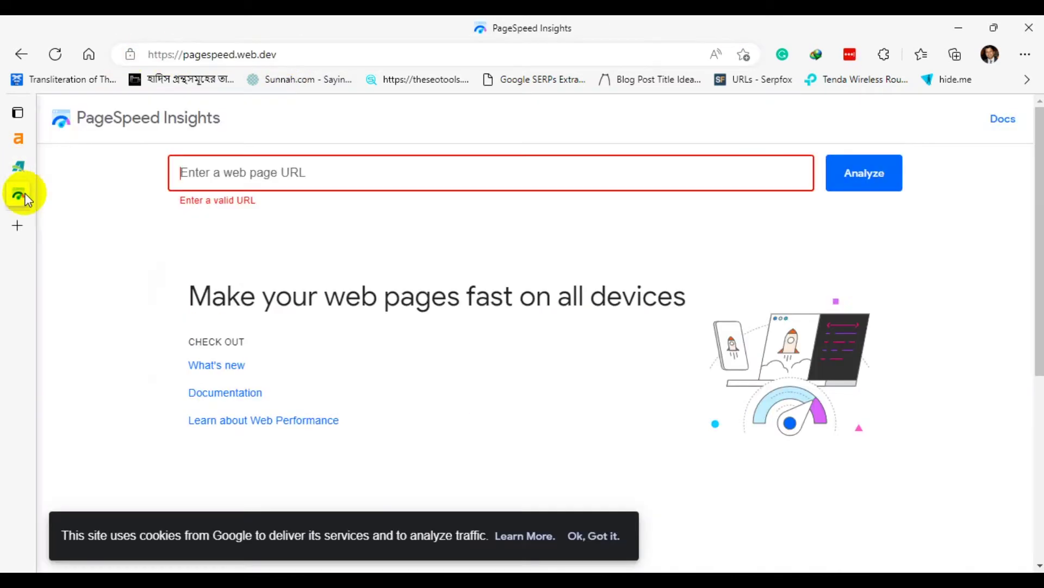
left_click(287, 163)
key("ctrl+v")
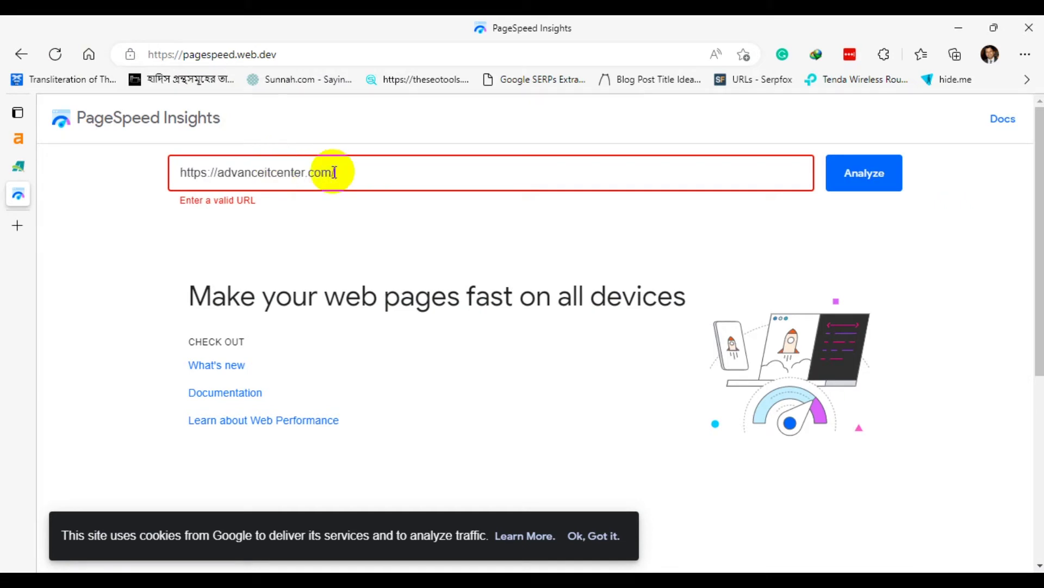
left_click(862, 173)
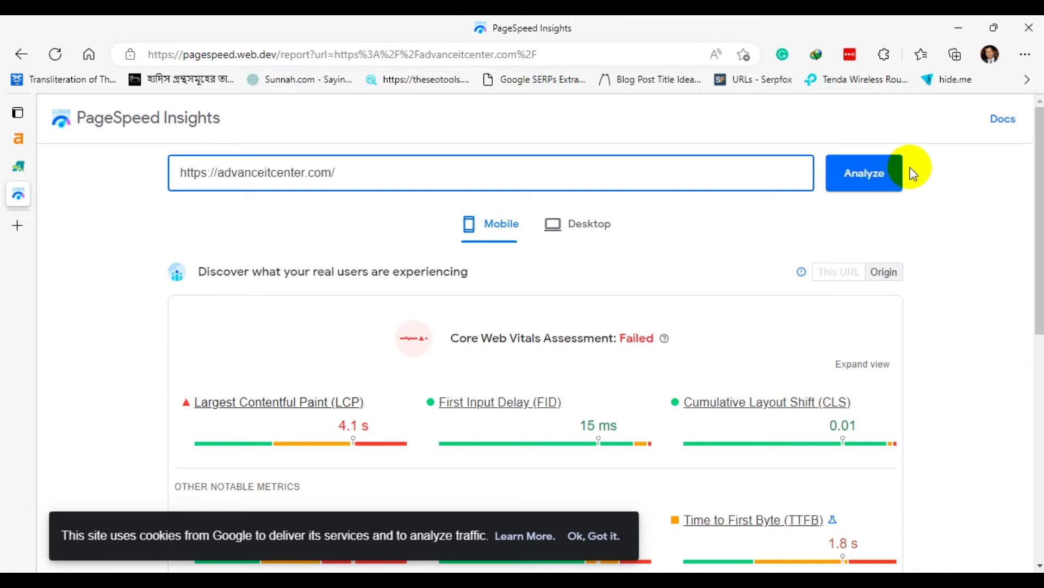
Examine the Core Web Vitals results, comparing the Desktop and Mobile views of the report.
scroll(965, 194, "down", 4)
scroll(924, 245, "up", 4)
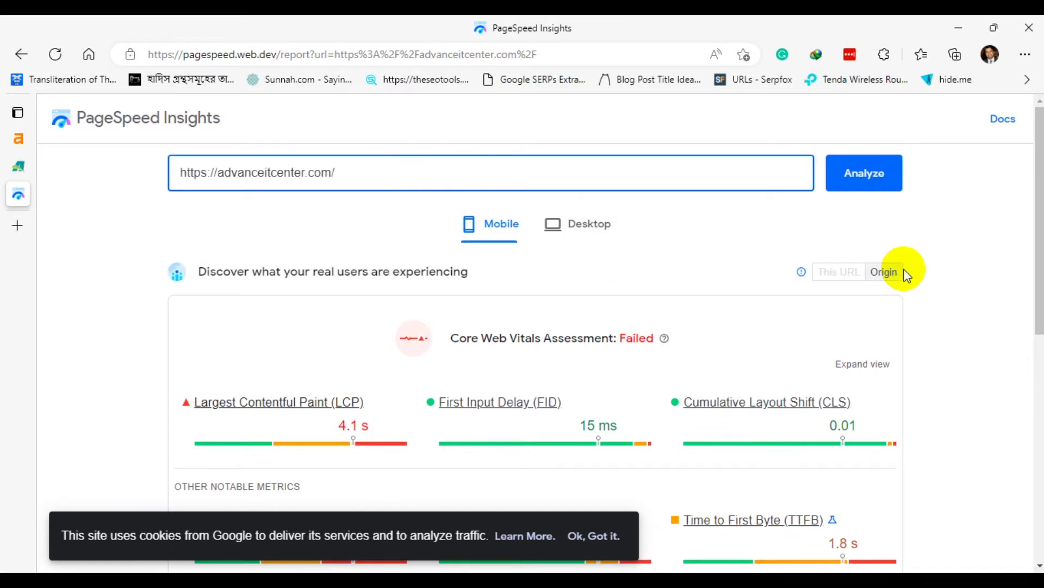
left_click(587, 227)
left_click(495, 233)
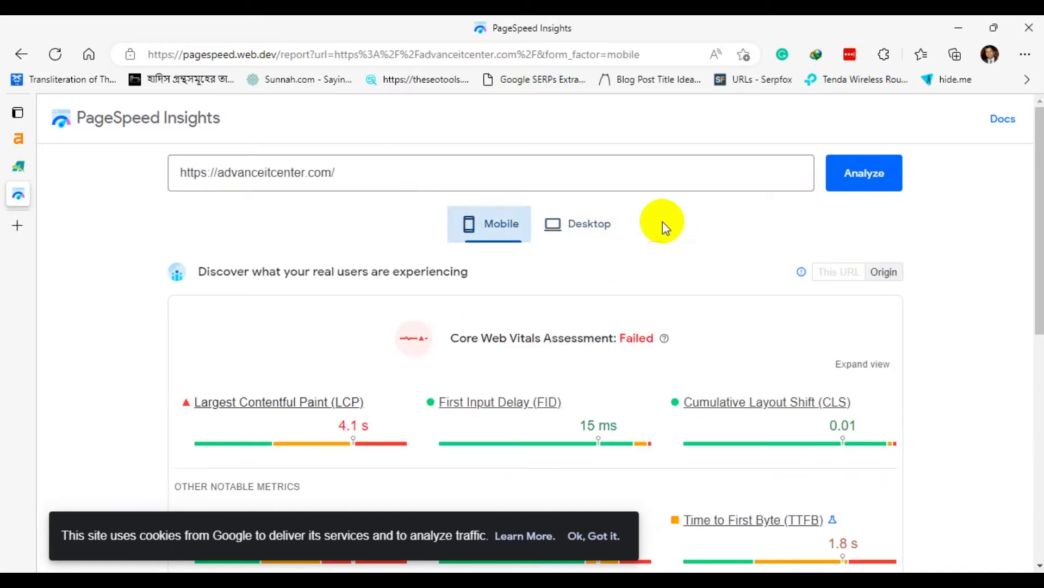
scroll(870, 256, "down", 9)
scroll(869, 245, "up", 8)
scroll(865, 220, "up", 1)
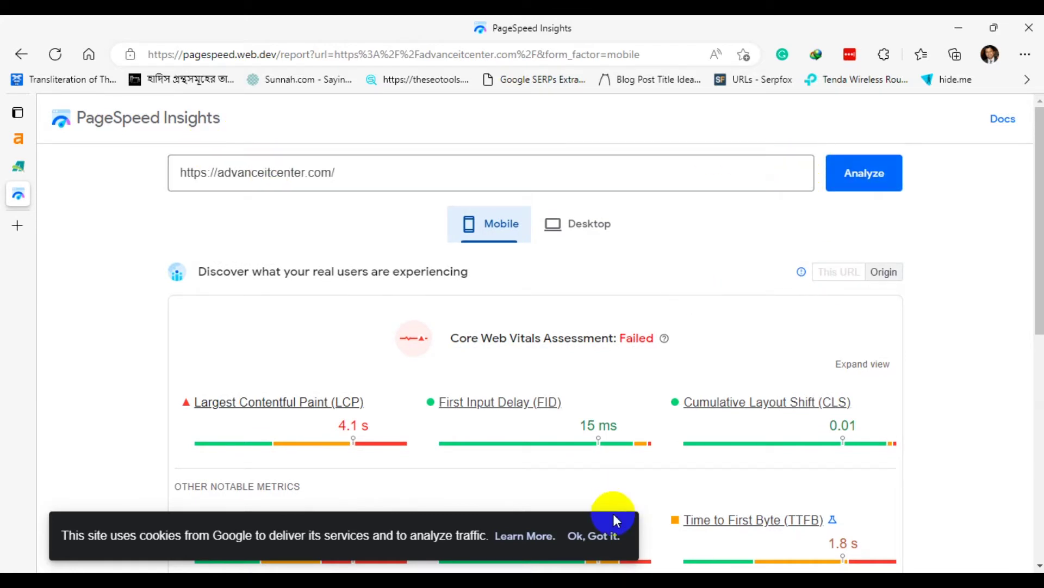
left_click(598, 536)
left_click(840, 189)
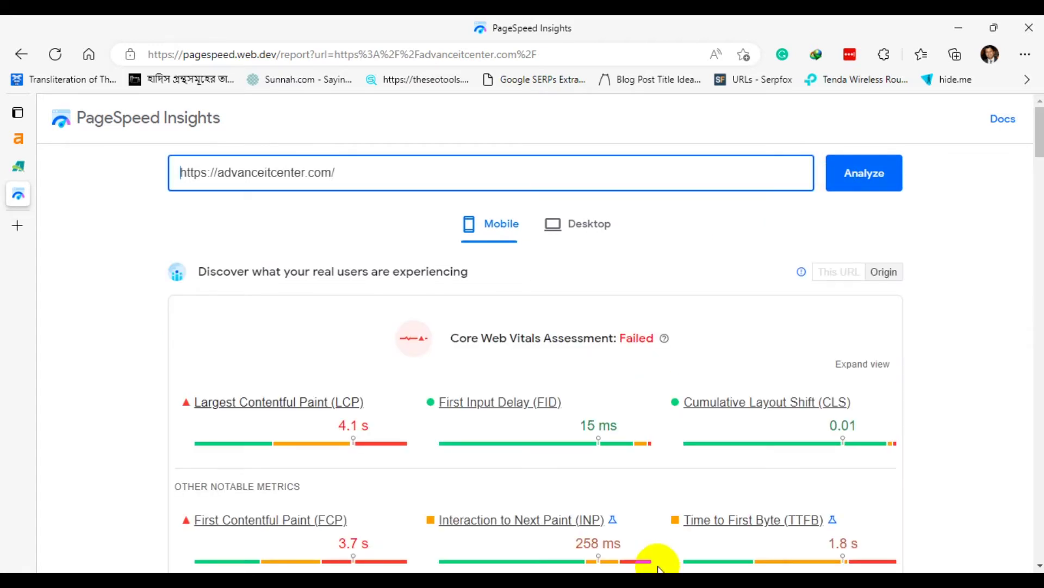
scroll(690, 392, "down", 10)
scroll(690, 393, "up", 15)
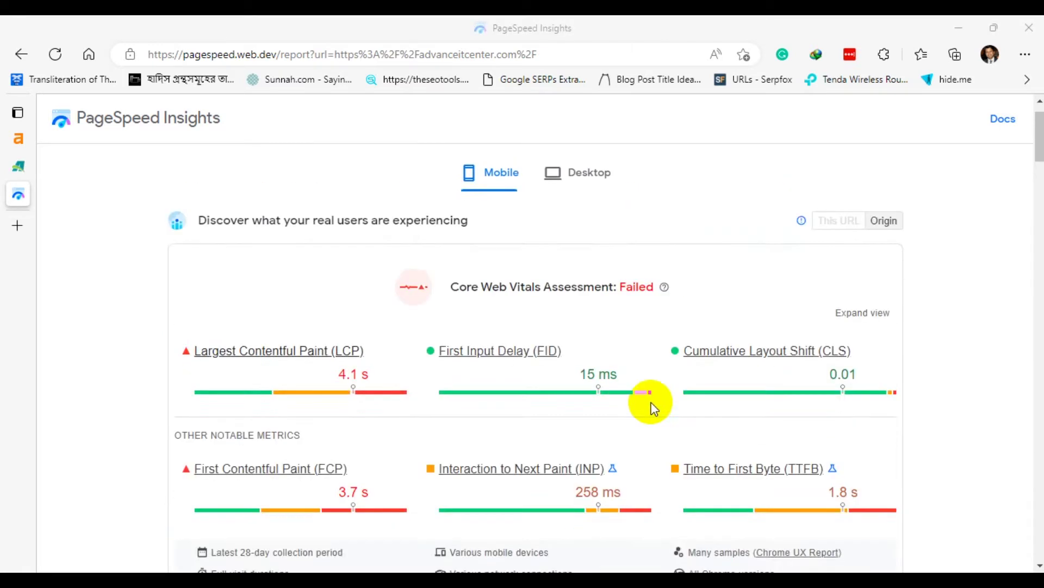
scroll(653, 405, "down", 10)
scroll(644, 426, "up", 4)
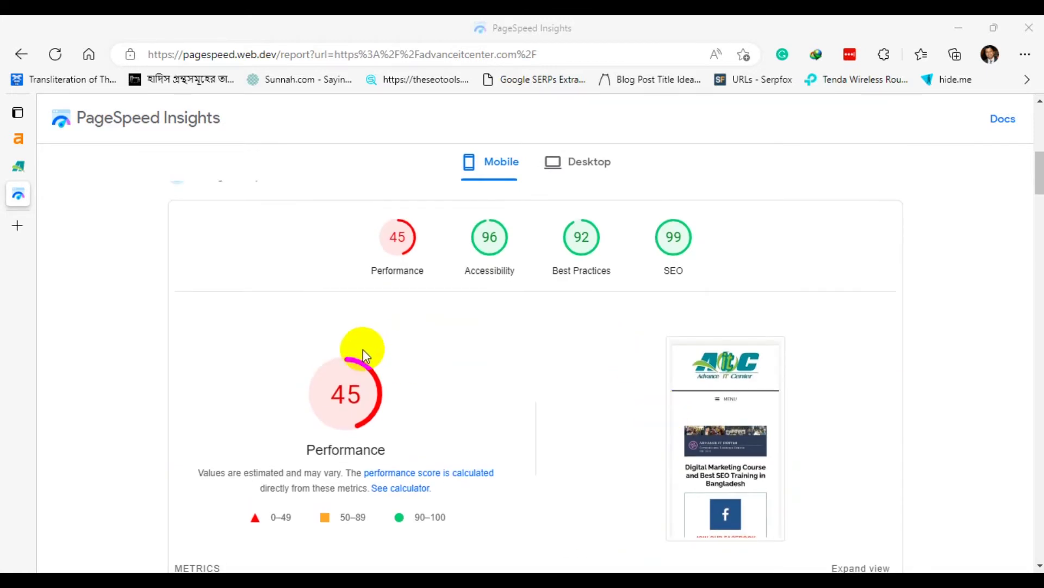
Switch the report to Desktop and examine its Core Web Vitals, category scores and performance metrics.
left_click(586, 166)
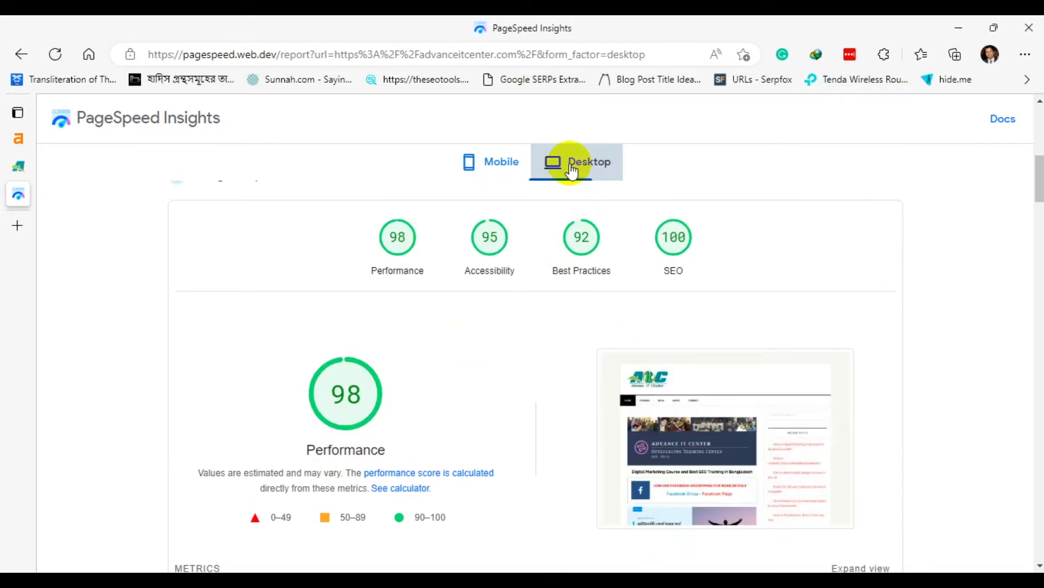
scroll(436, 357, "down", 4)
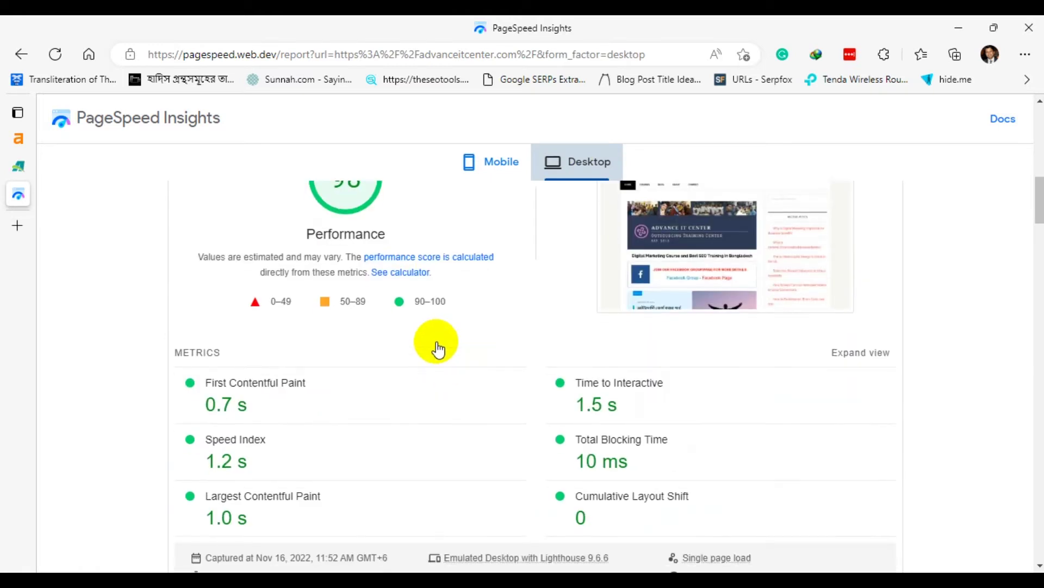
scroll(449, 361, "up", 10)
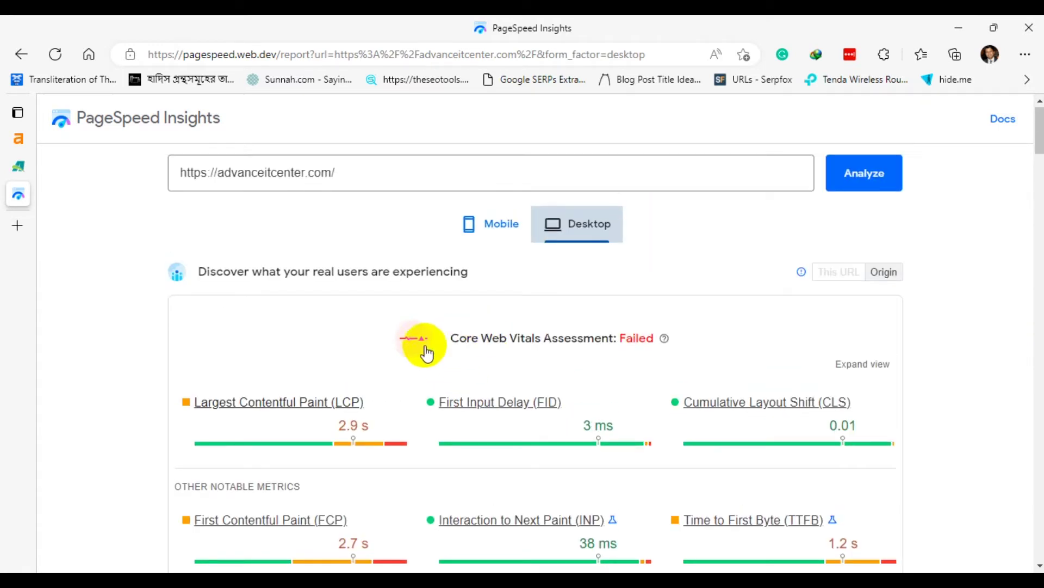
scroll(427, 340, "down", 10)
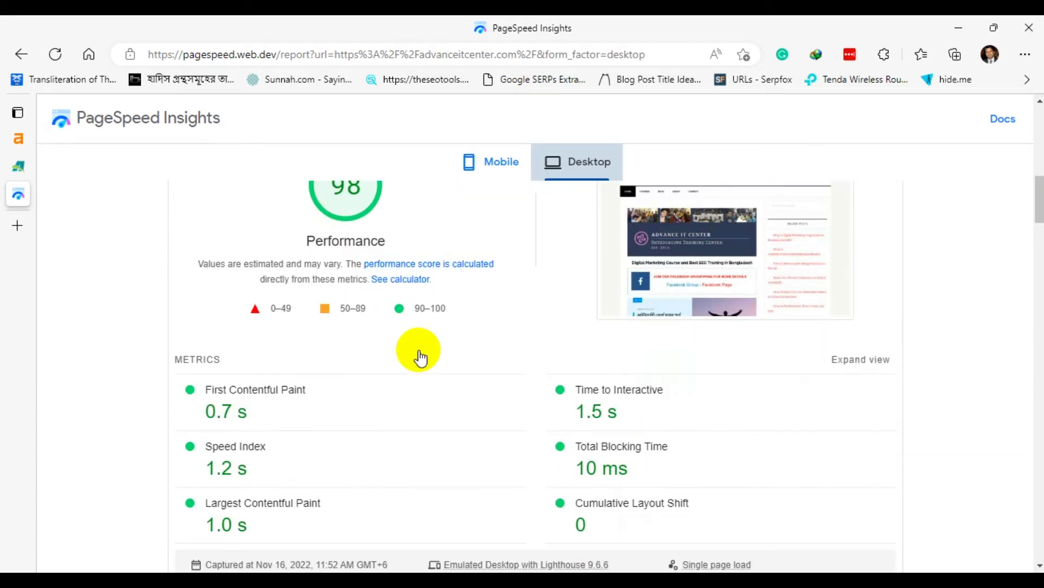
scroll(366, 342, "up", 3)
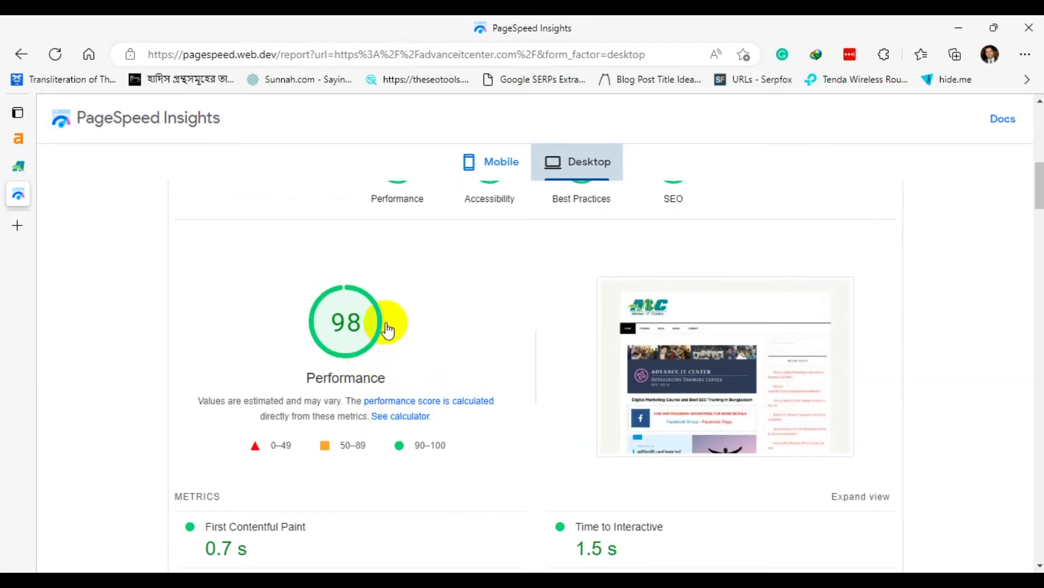
scroll(350, 399, "down", 2)
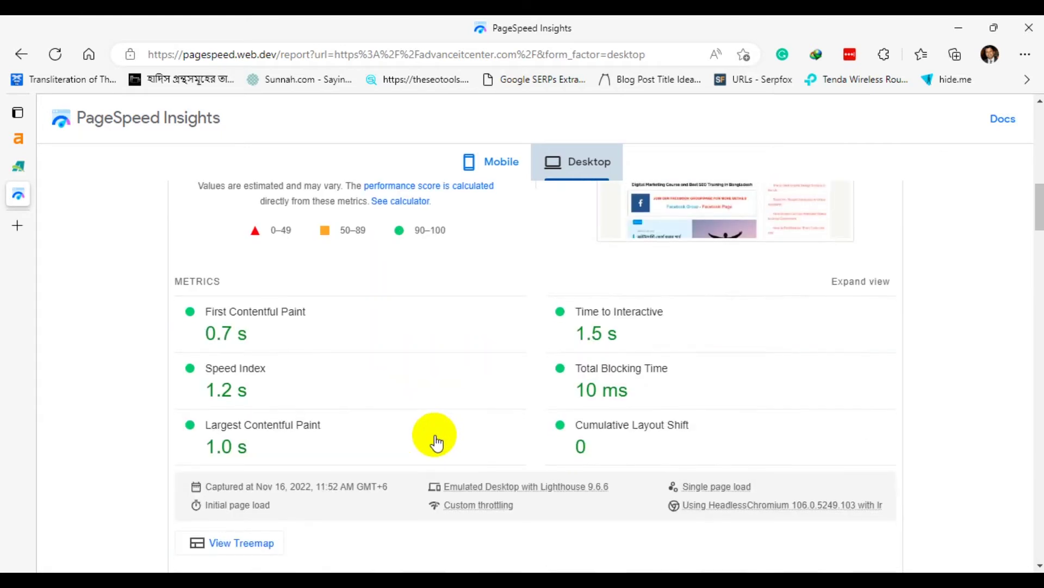
scroll(438, 418, "up", 5)
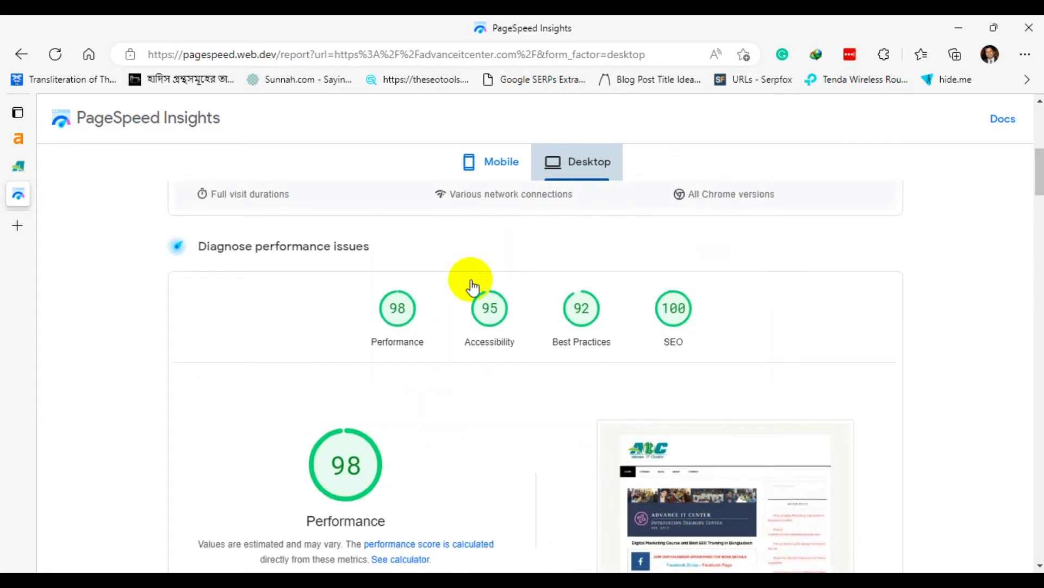
Try to switch the report back to Mobile, choosing to wait for the unresponsive page.
left_click(496, 163)
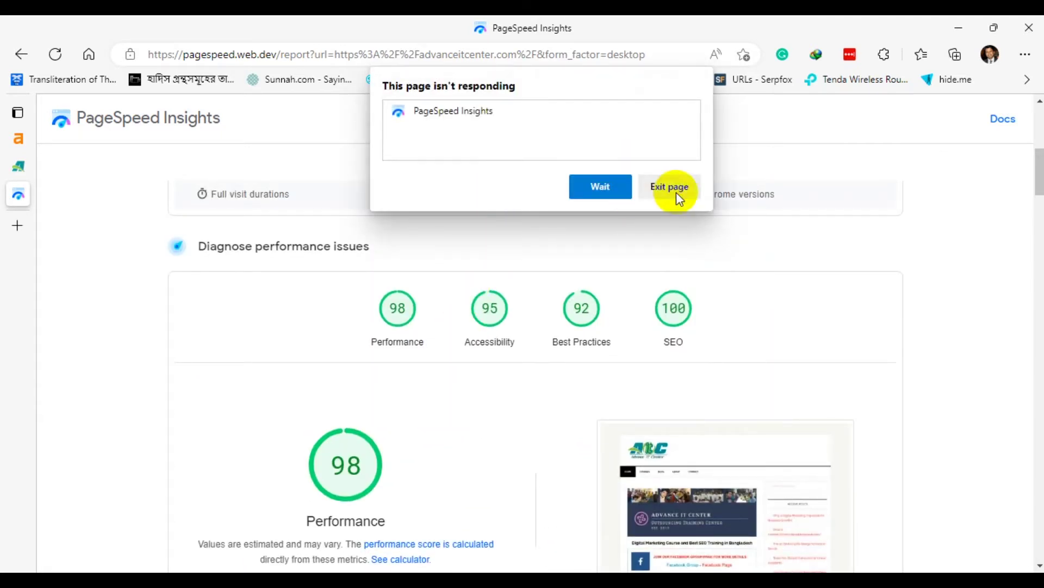
left_click(585, 188)
scroll(637, 261, "up", 7)
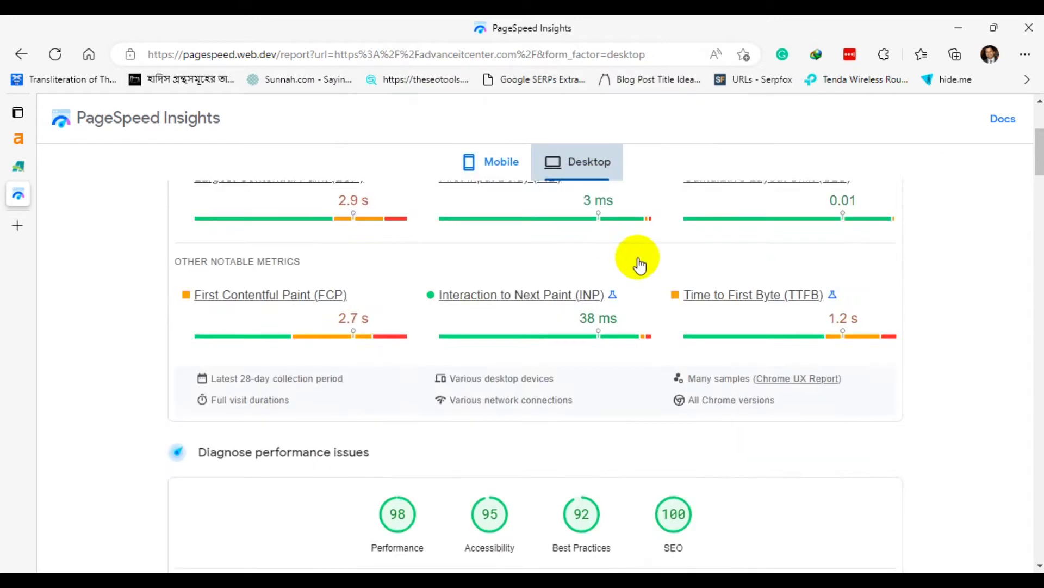
scroll(609, 266, "up", 1)
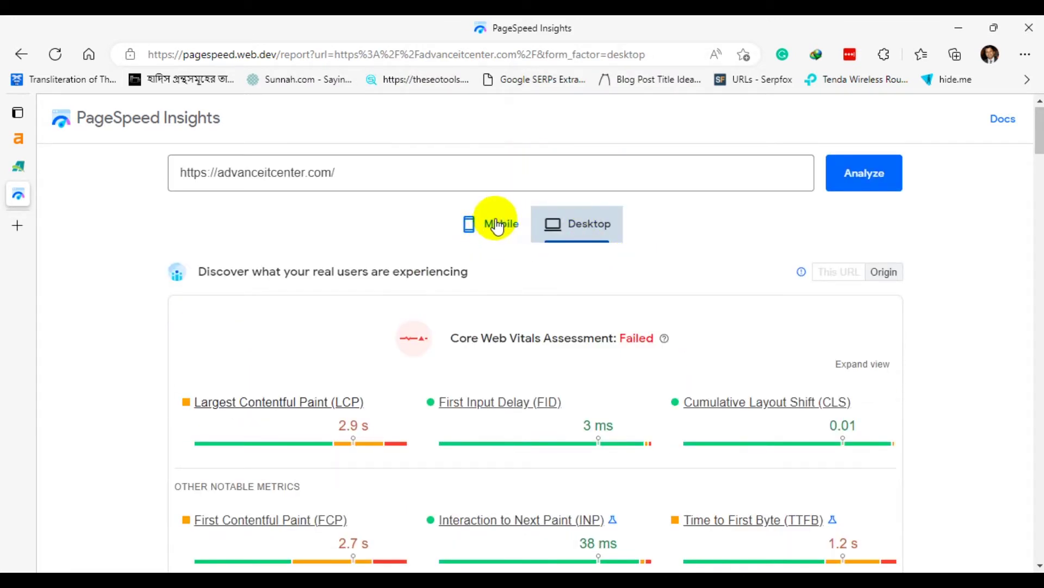
scroll(689, 213, "down", 5)
scroll(680, 225, "up", 3)
scroll(681, 223, "down", 5)
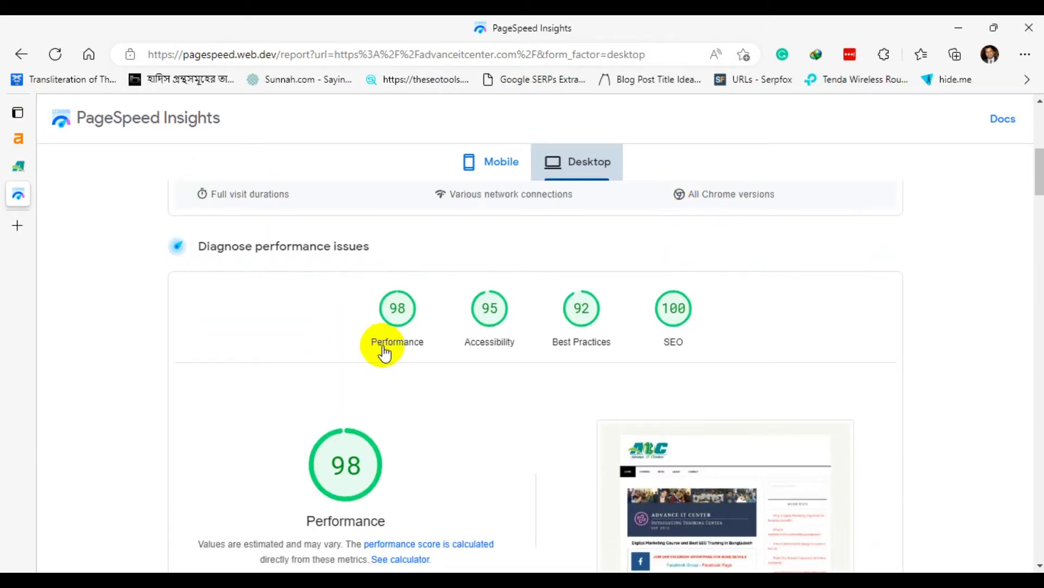
scroll(741, 378, "up", 8)
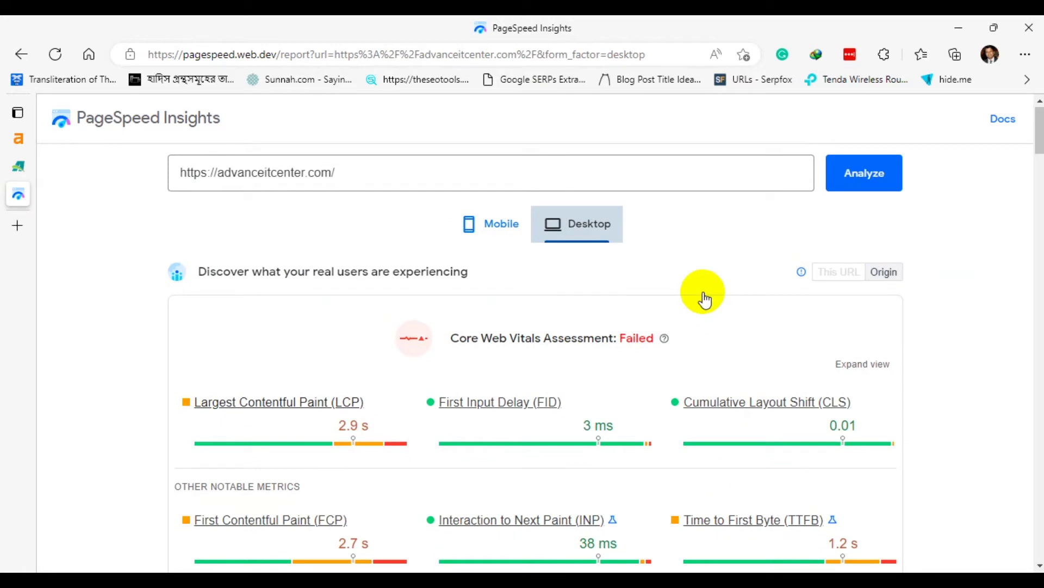
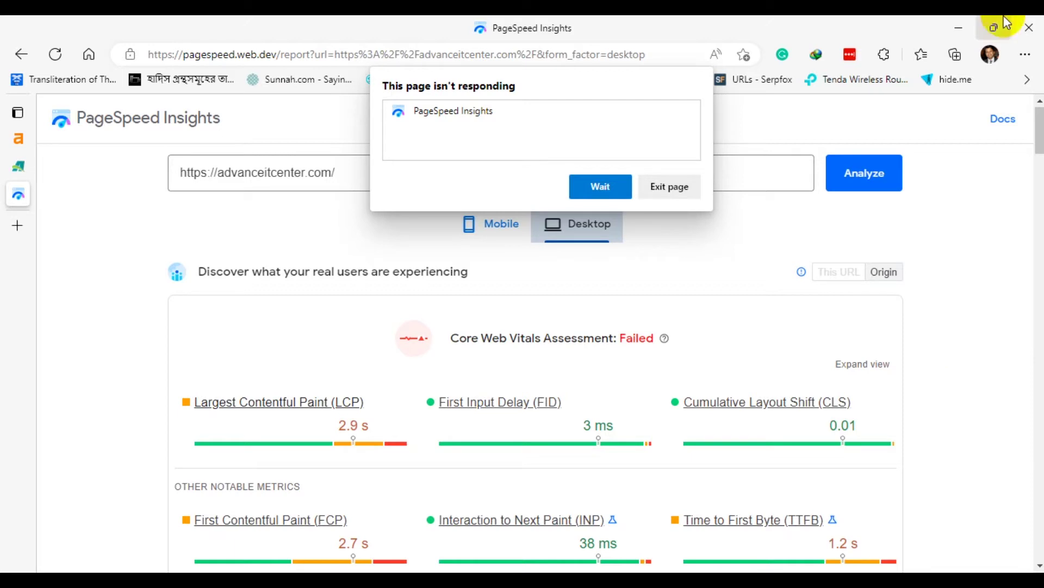
left_click(595, 185)
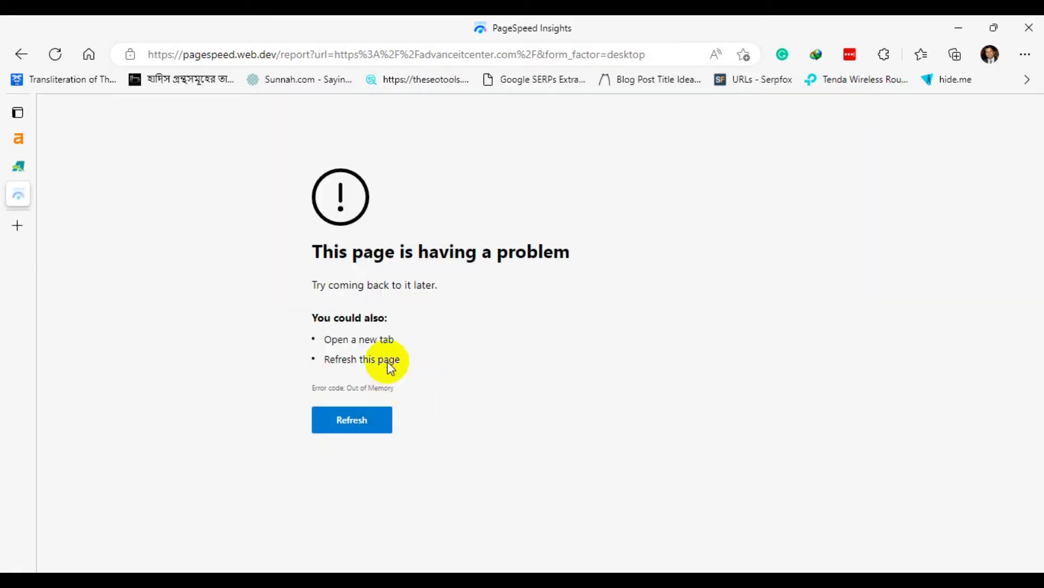
Trim the report parameters from the address and reload the PageSpeed Insights home page.
left_click_drag(282, 54, 688, 56)
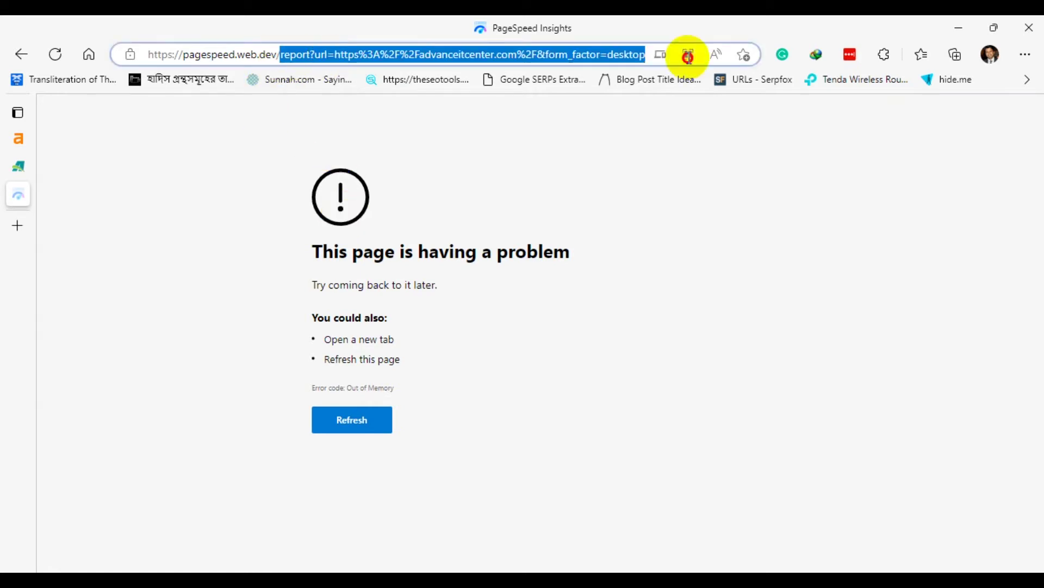
key("BackSpace")
key("Return")
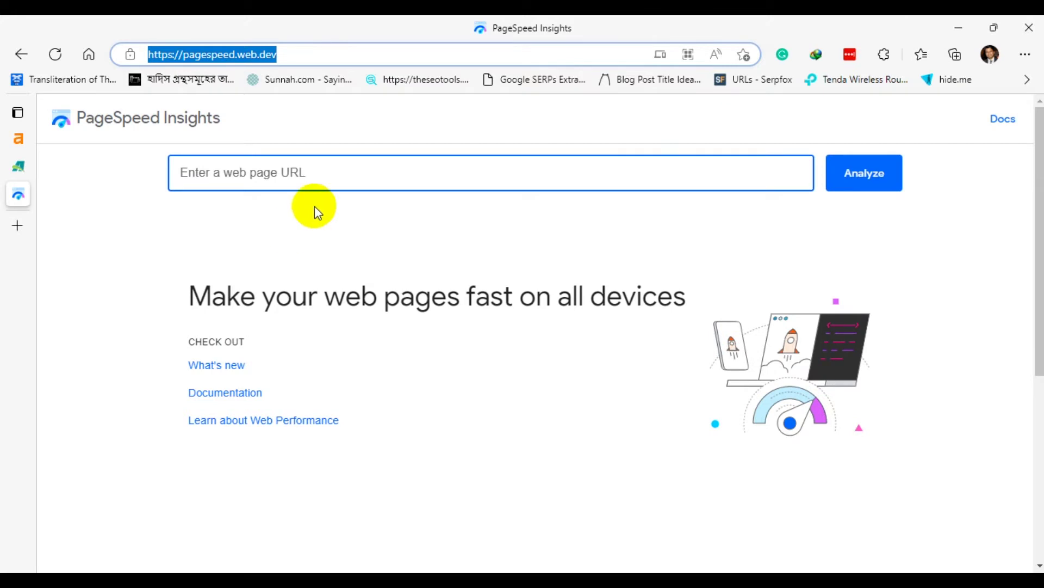
left_click(293, 173)
type("https://advanceitcenter.com/")
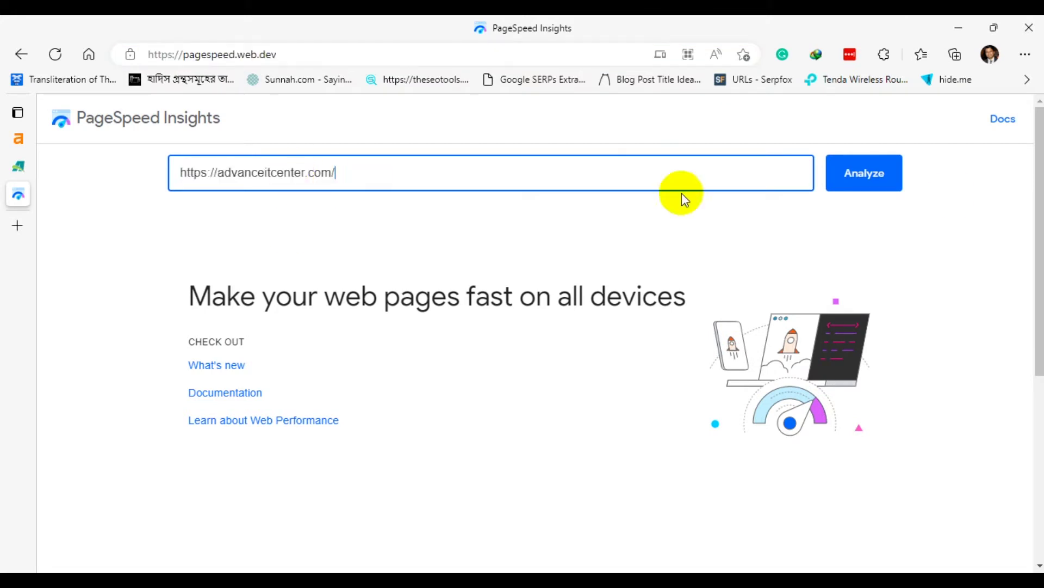
left_click(854, 179)
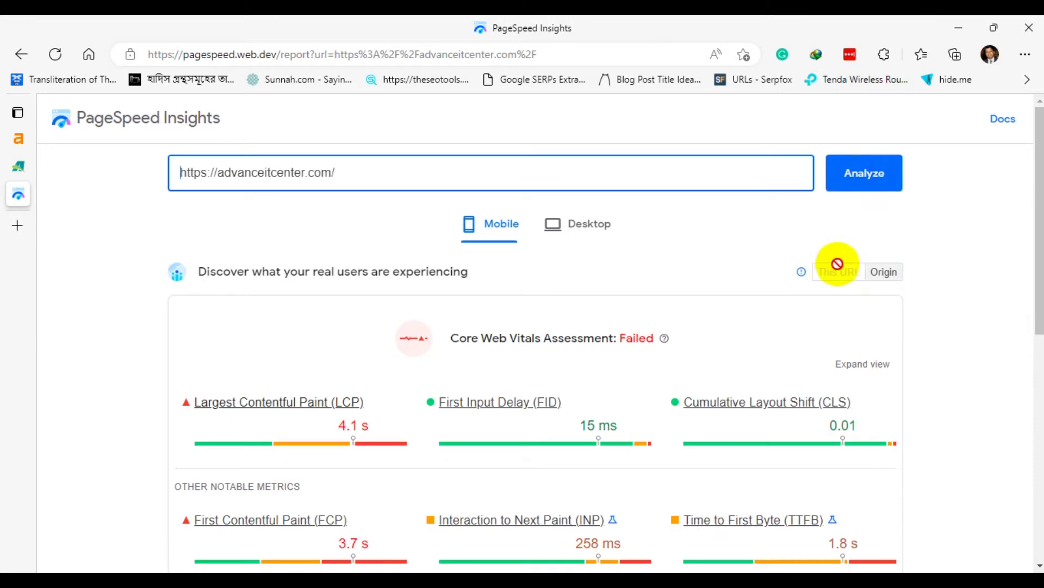
scroll(945, 264, "down", 4)
scroll(945, 264, "up", 3)
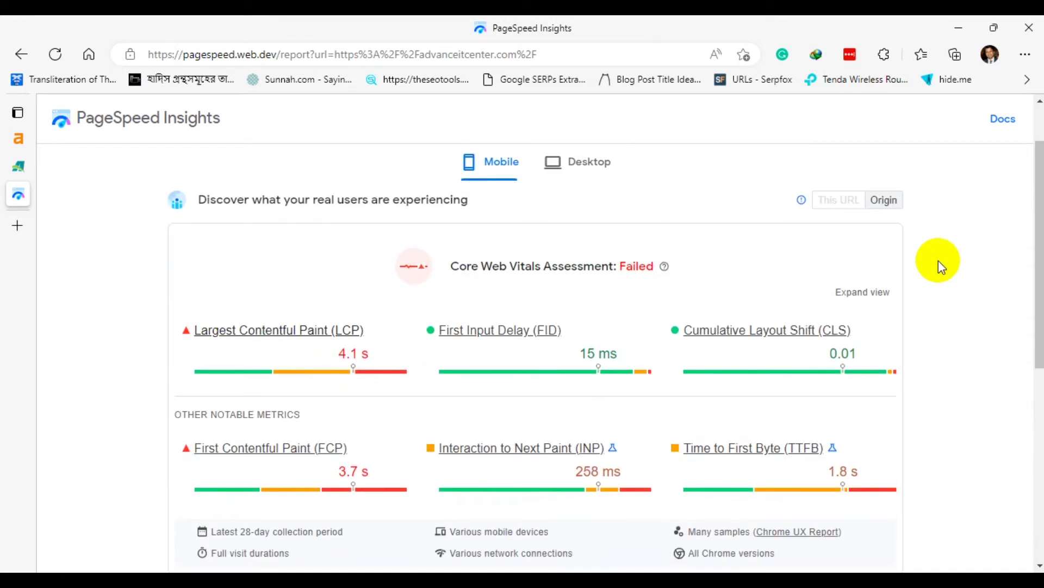
Switch the report to Desktop and look over its real-user metrics and performance diagnosis.
left_click(584, 163)
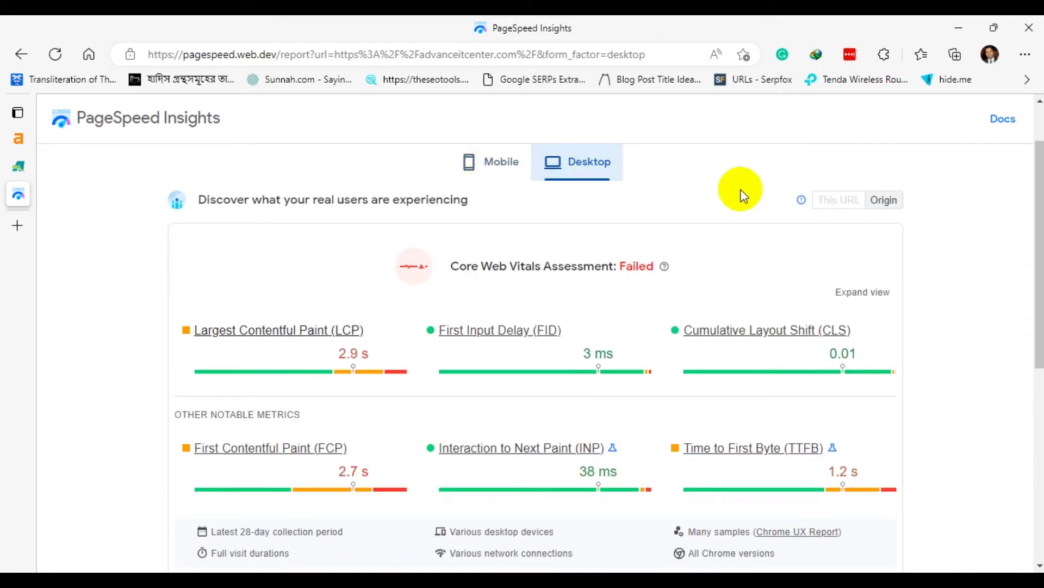
scroll(888, 250, "up", 2)
scroll(884, 253, "down", 5)
scroll(880, 250, "down", 3)
scroll(880, 260, "up", 6)
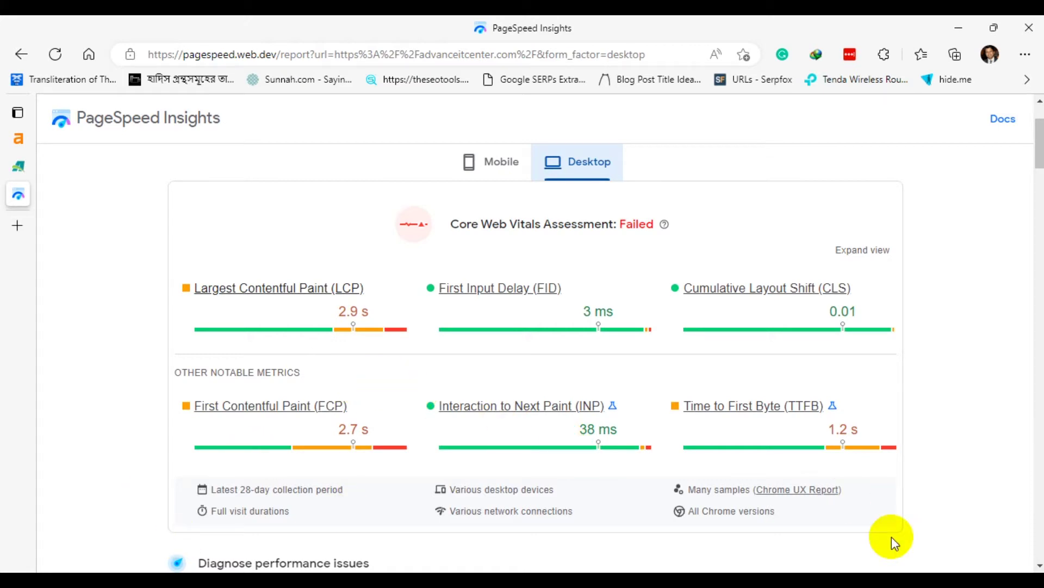
Switch to the Website Audit Checklist in Word and select the Converter for Media plugin line under Step 7.
key("alt+Tab")
scroll(601, 334, "down", 4)
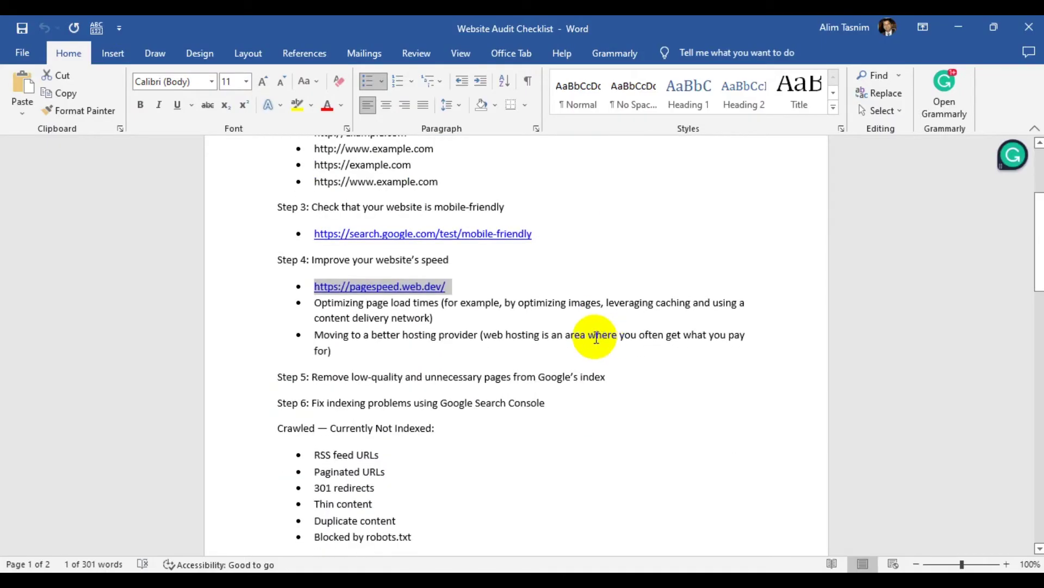
scroll(424, 354, "down", 5)
scroll(498, 358, "down", 2)
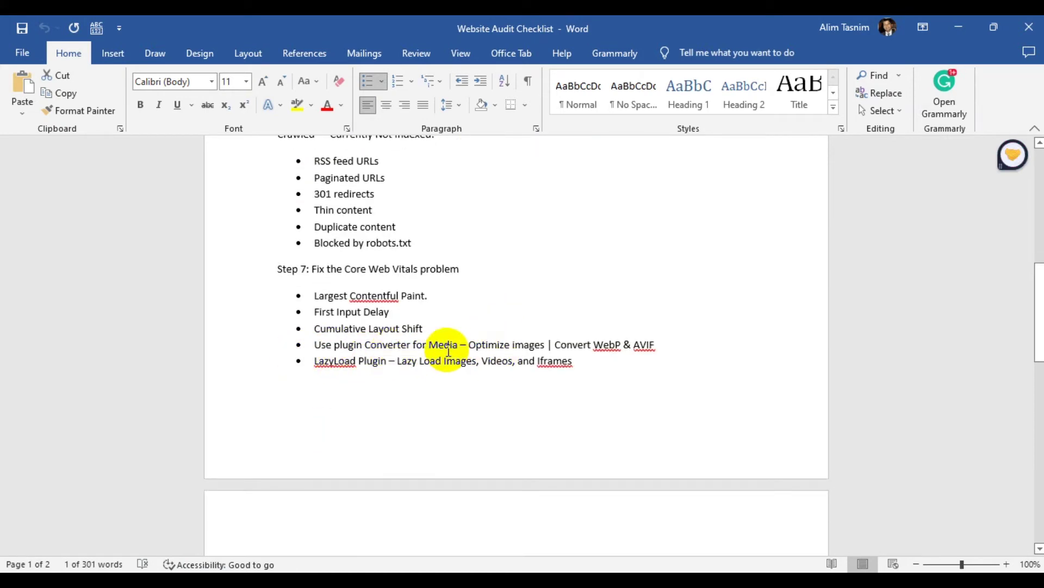
left_click(674, 346)
left_click_drag(674, 345, 289, 344)
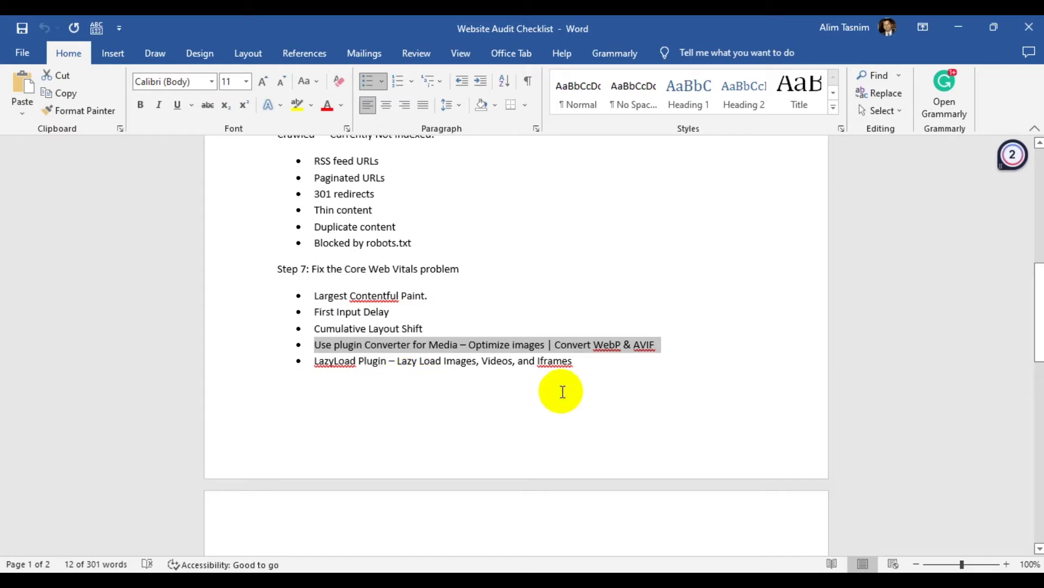
Return to the browser, search for "search console" in a new tab and open Google Search Console for advanceitcenter.com.
key("alt+Tab")
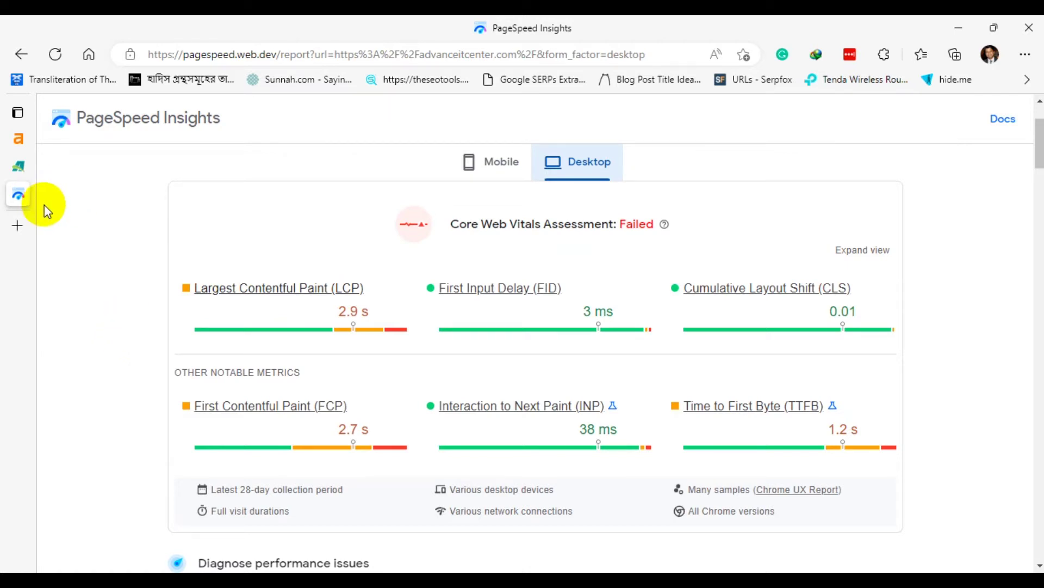
scroll(39, 185, "up", 2)
mouse_move(39, 103)
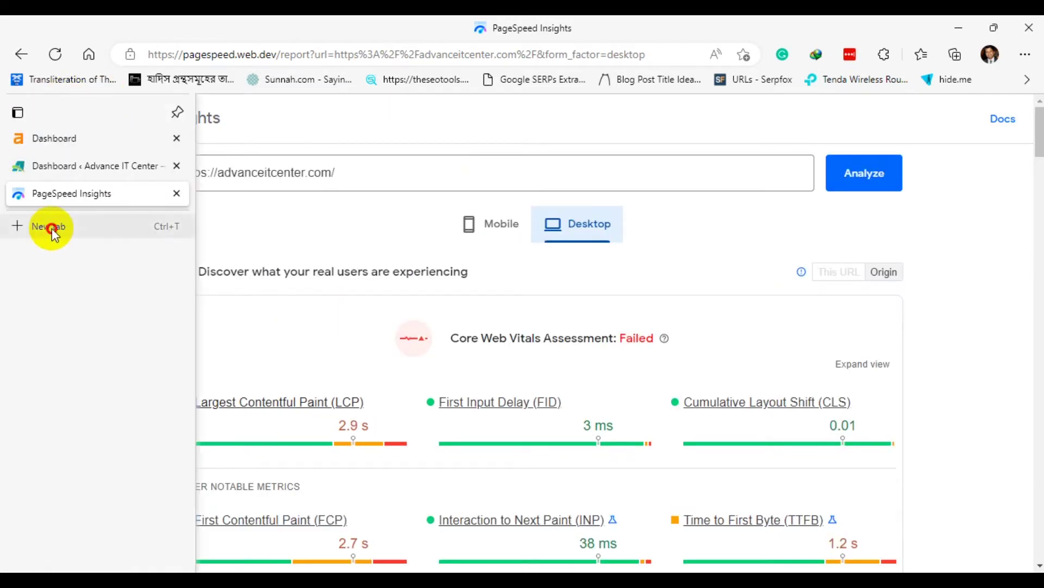
left_click(52, 229)
type("search")
key("Return")
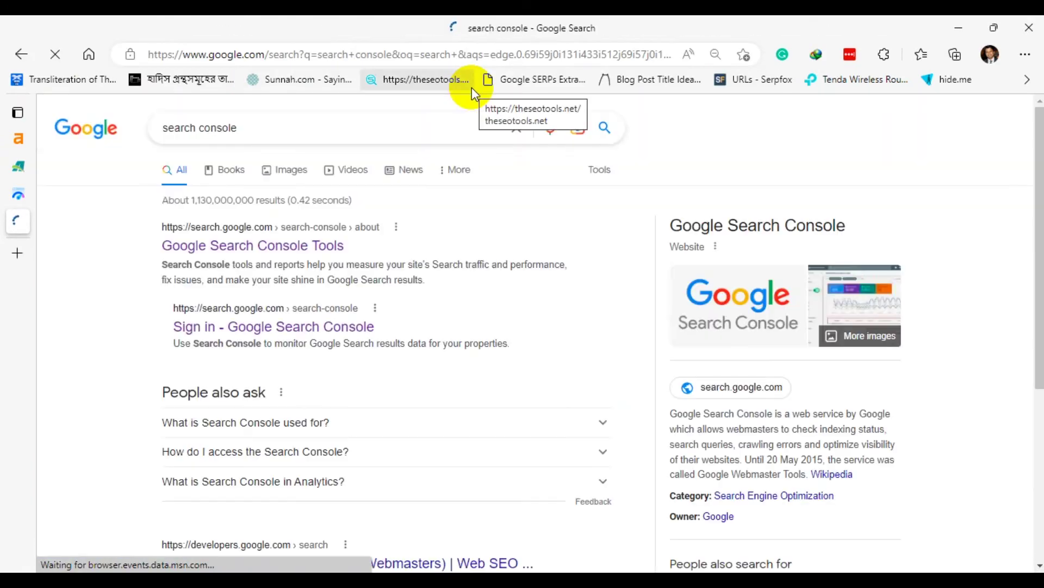
left_click(285, 246)
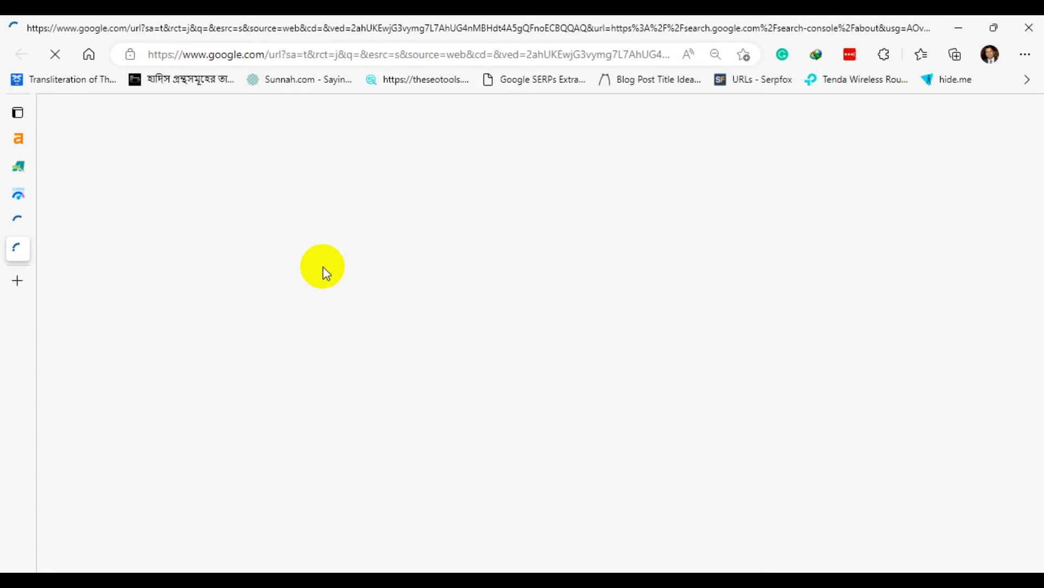
left_click(198, 459)
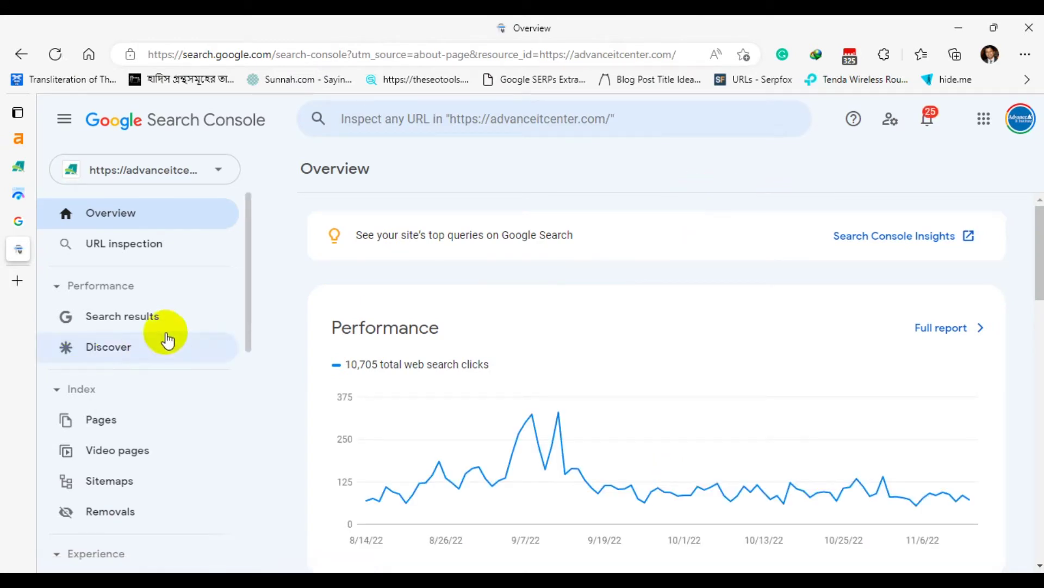
Open the Page Experience report and examine the mobile signals for Core Web Vitals, Mobile Usability and HTTPS.
scroll(168, 340, "down", 3)
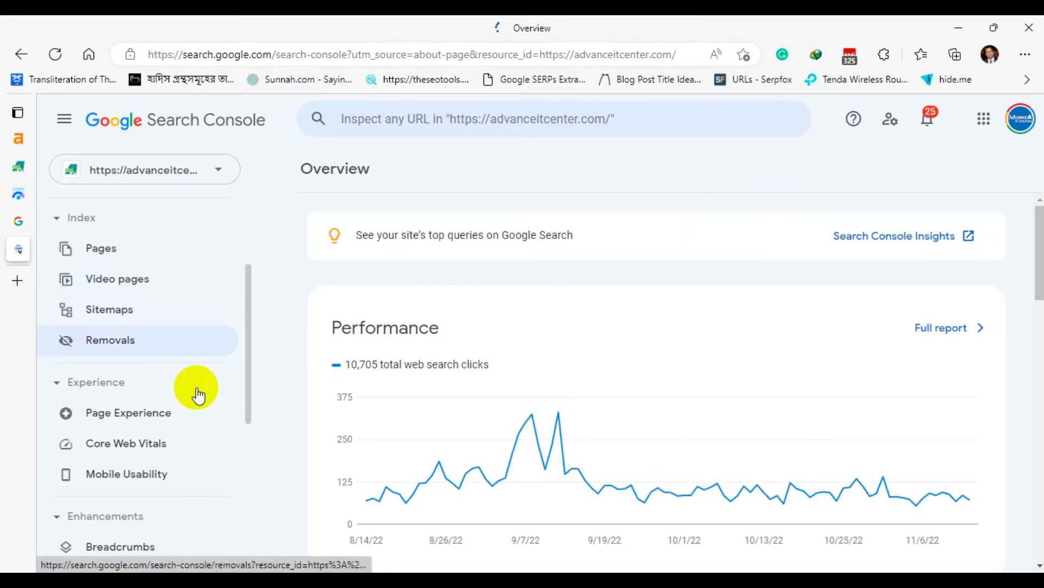
left_click(134, 422)
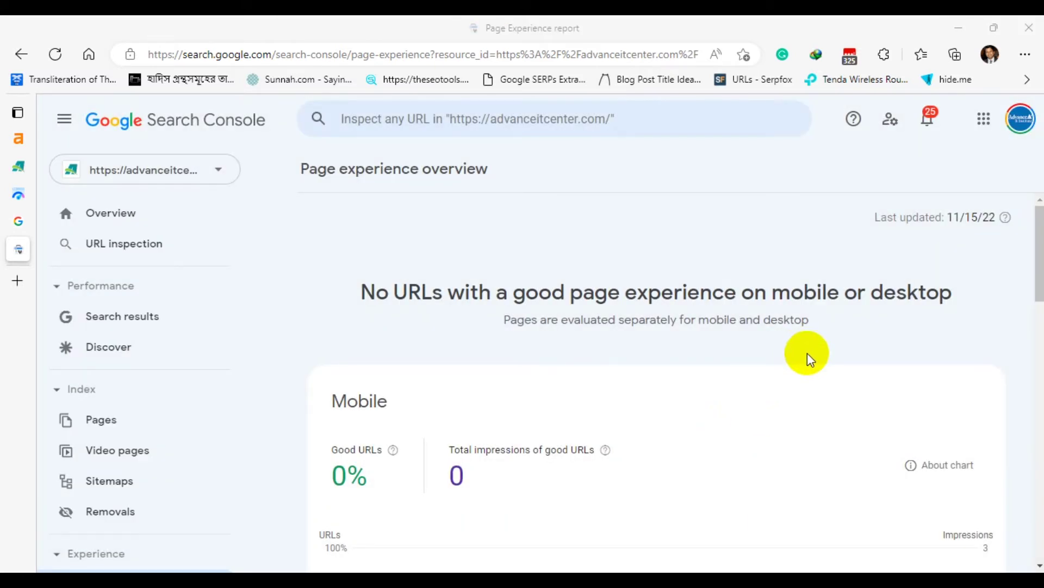
scroll(808, 343, "down", 8)
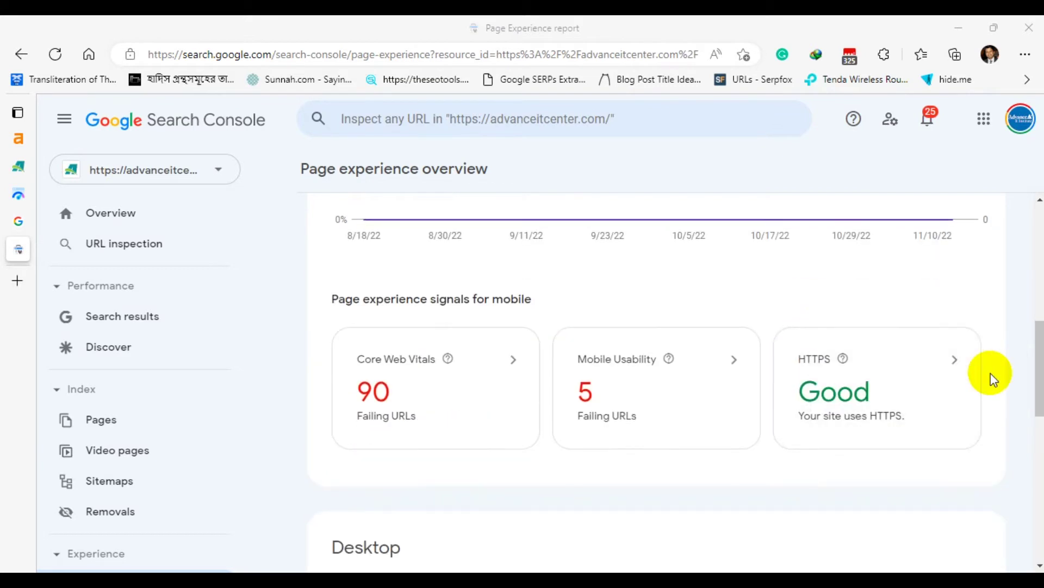
scroll(991, 371, "up", 8)
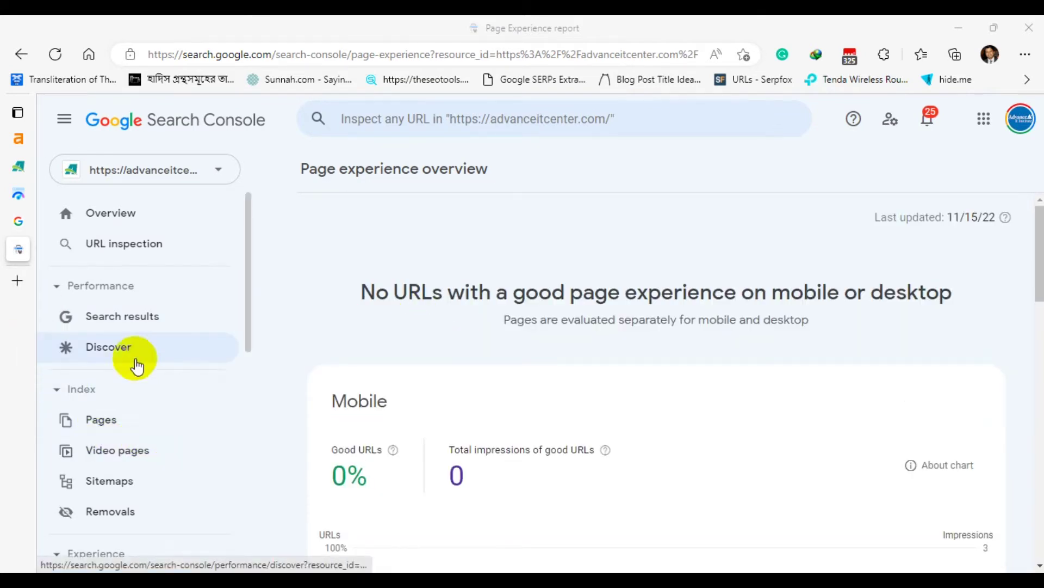
scroll(191, 351, "down", 1)
scroll(191, 351, "down", 3)
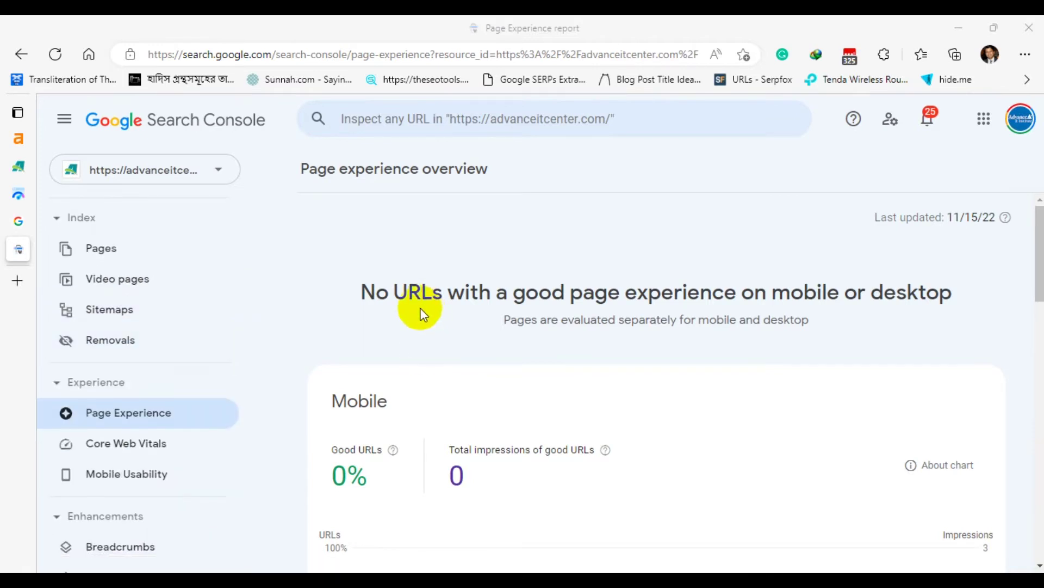
scroll(489, 313, "down", 3)
scroll(497, 315, "down", 5)
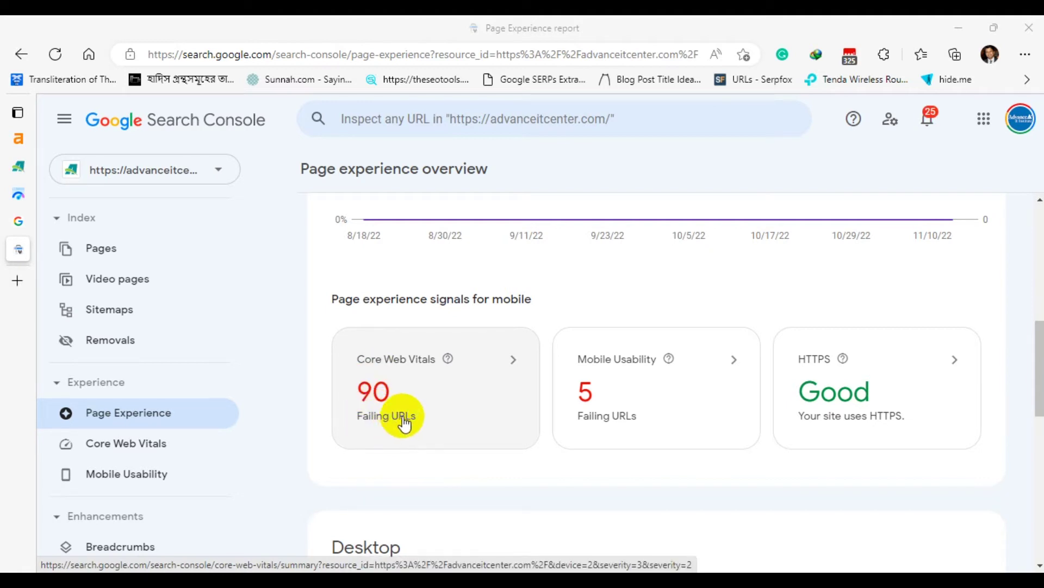
scroll(430, 406, "down", 2)
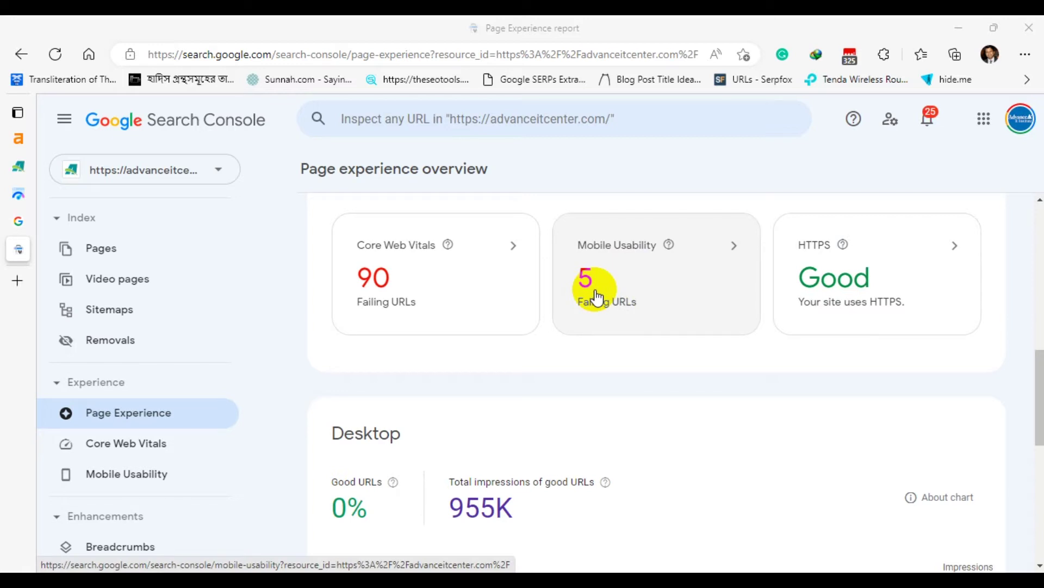
Examine the Desktop section of the Page Experience report and check it against Step 7 of the checklist in Word.
scroll(613, 322, "down", 4)
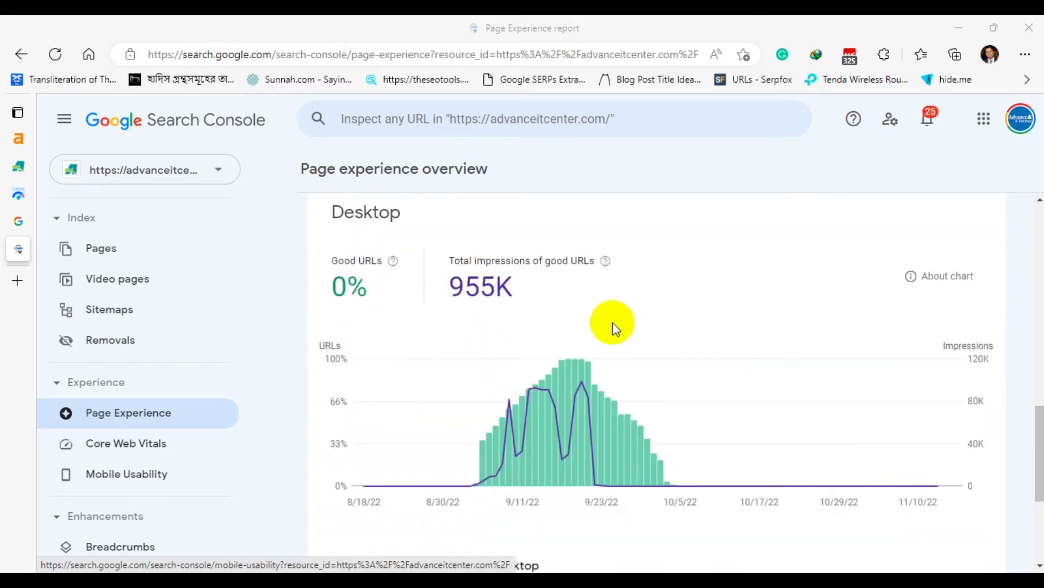
scroll(615, 321, "down", 4)
scroll(511, 346, "up", 6)
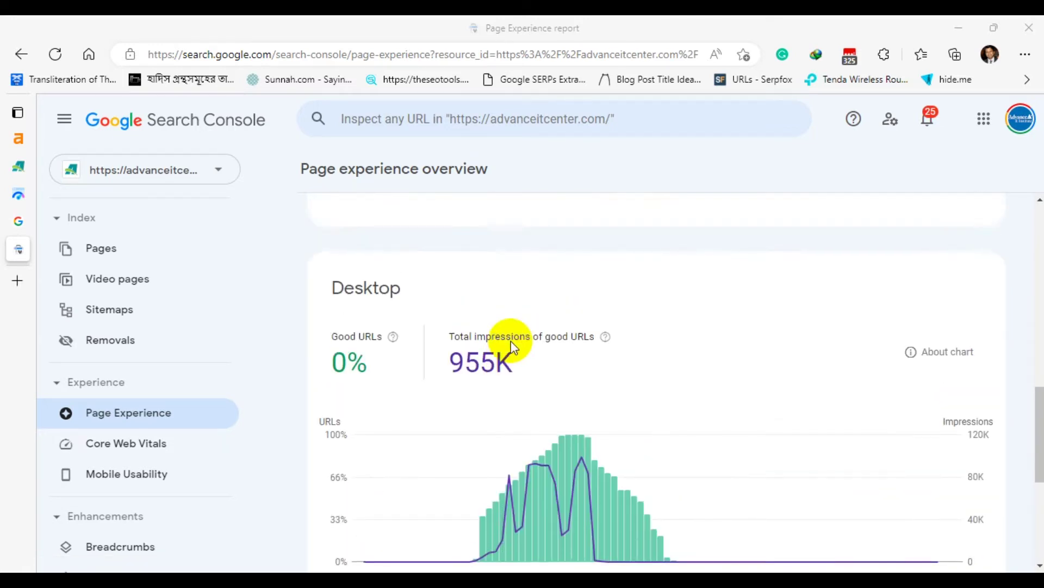
scroll(511, 346, "up", 3)
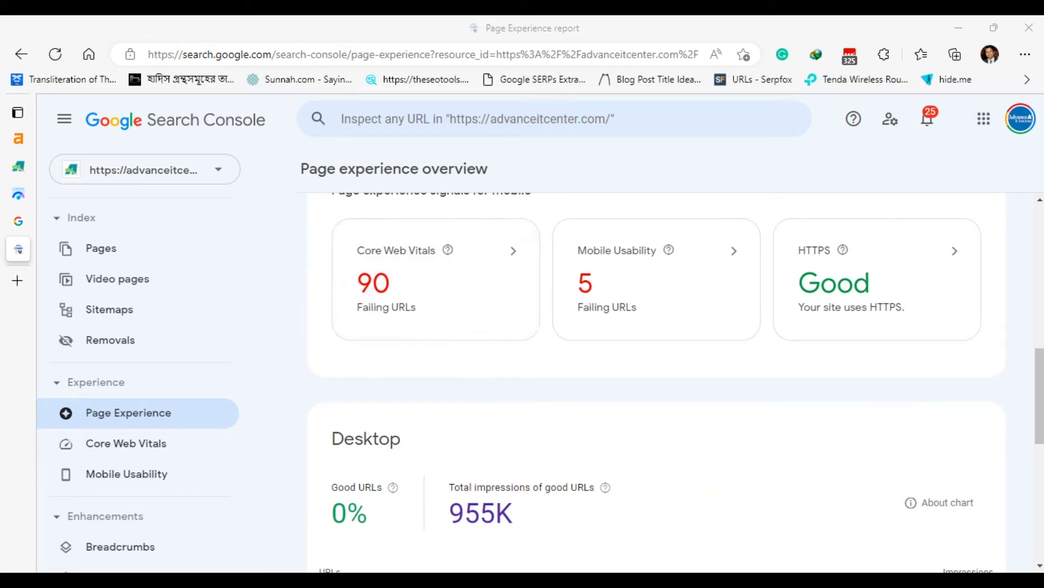
left_click(734, 512)
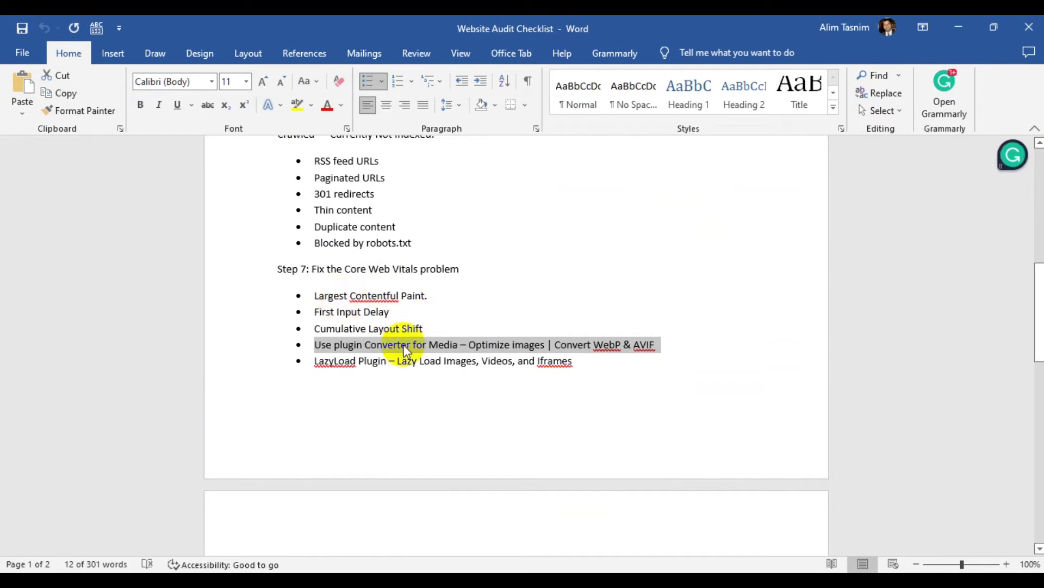
left_click(76, 514)
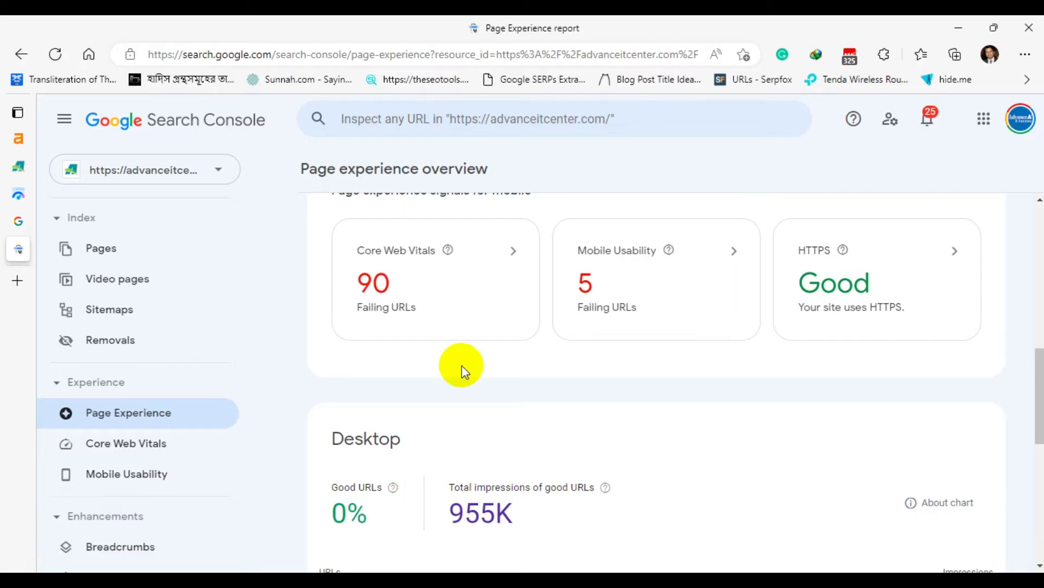
Open the mobile Core Web Vitals report from its failing URLs and examine why the URLs aren't considered good.
scroll(510, 361, "up", 2)
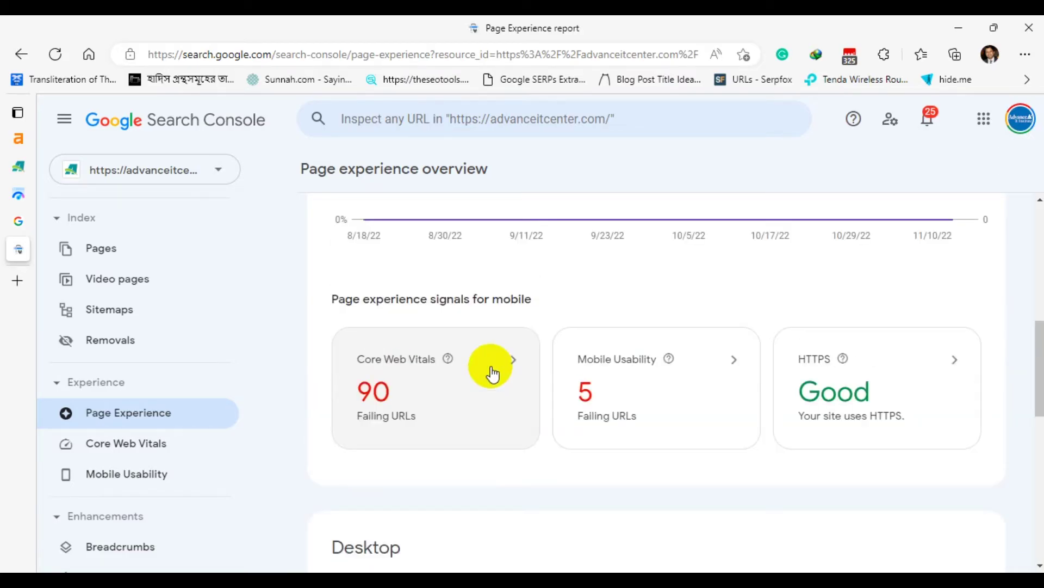
left_click(375, 400)
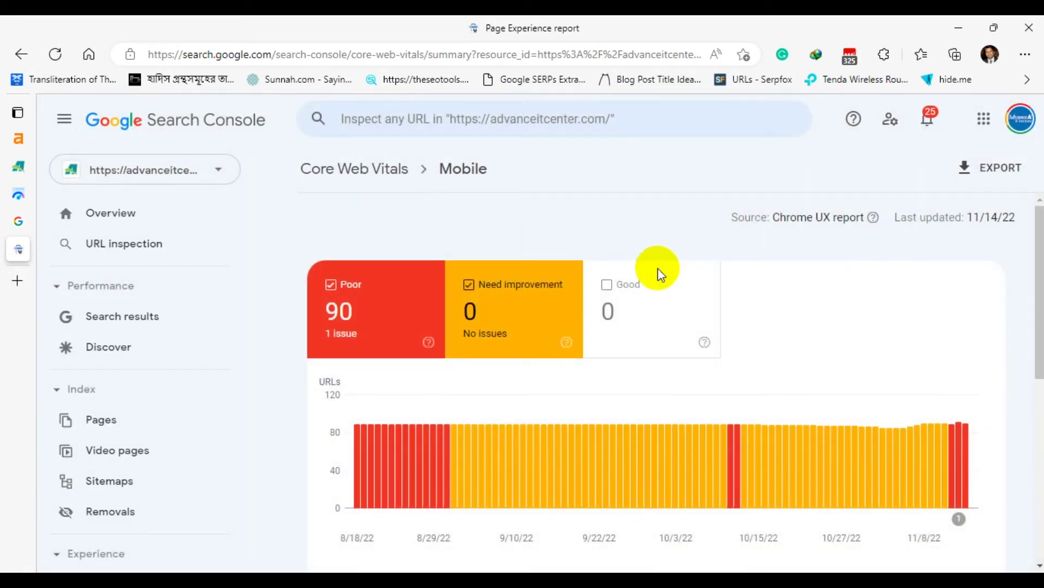
left_click(363, 294)
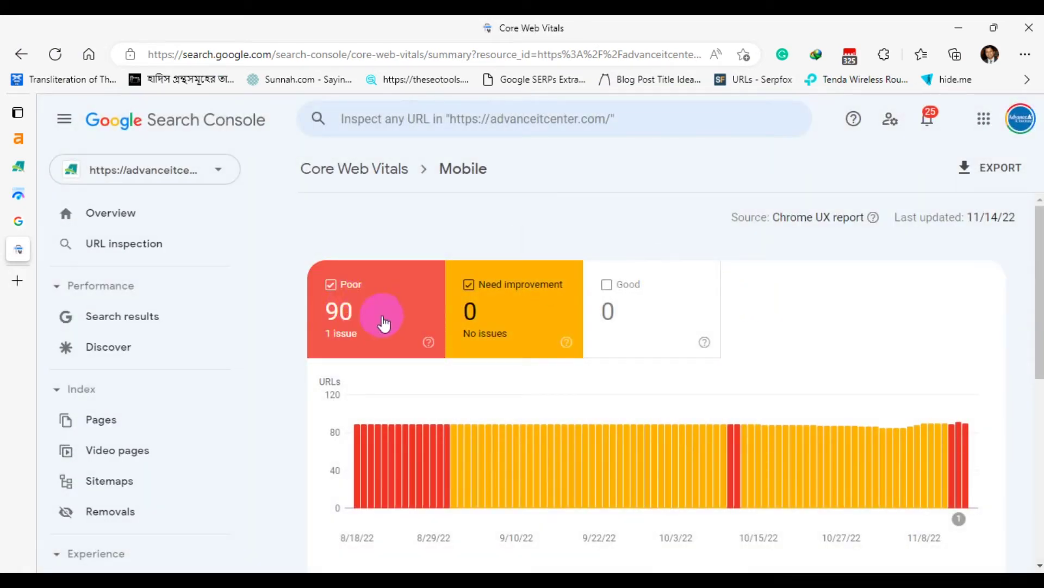
scroll(419, 321, "down", 2)
scroll(419, 320, "down", 5)
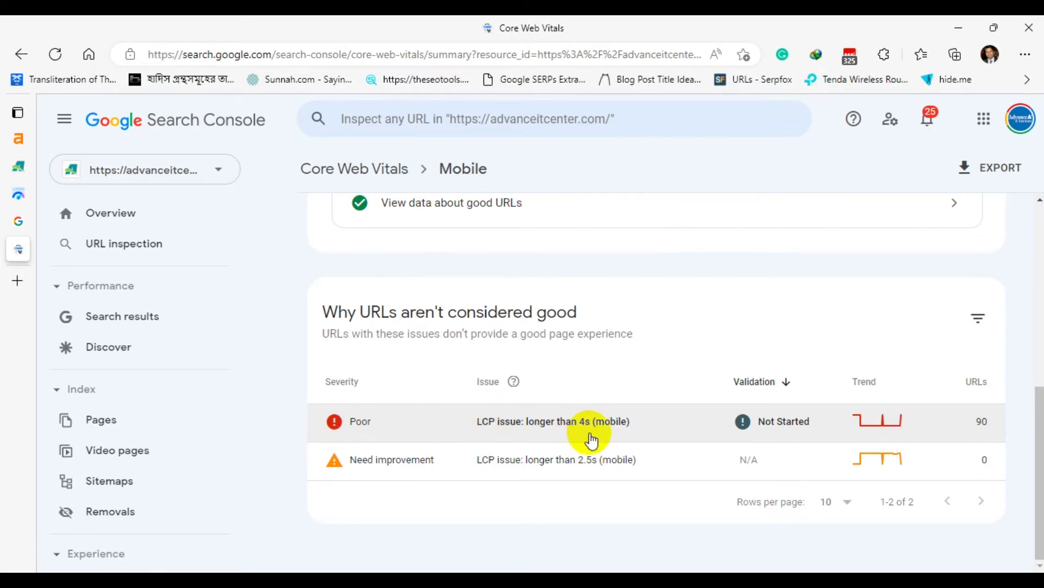
scroll(455, 350, "up", 5)
scroll(456, 349, "up", 2)
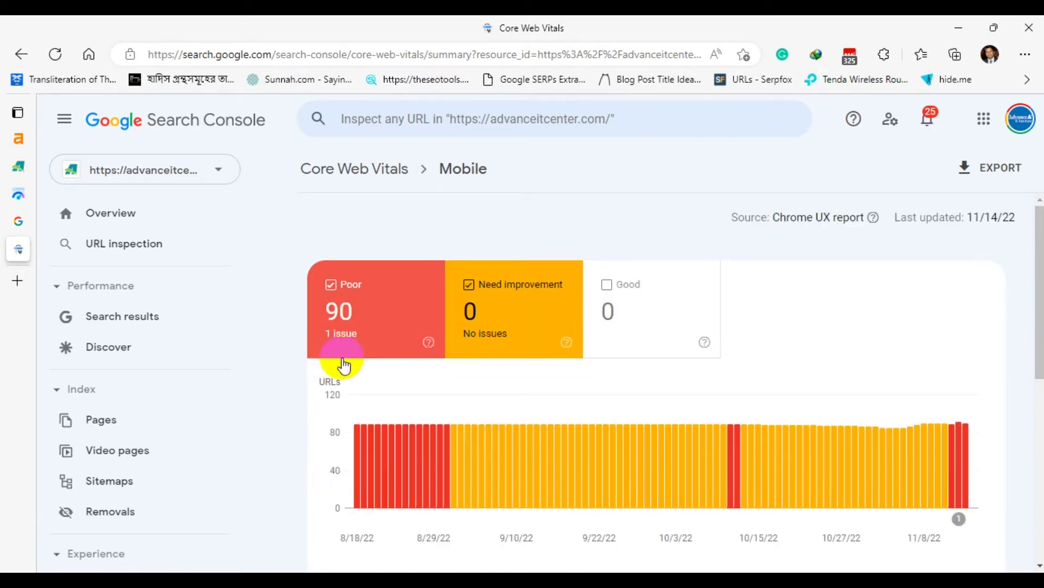
scroll(714, 423, "down", 8)
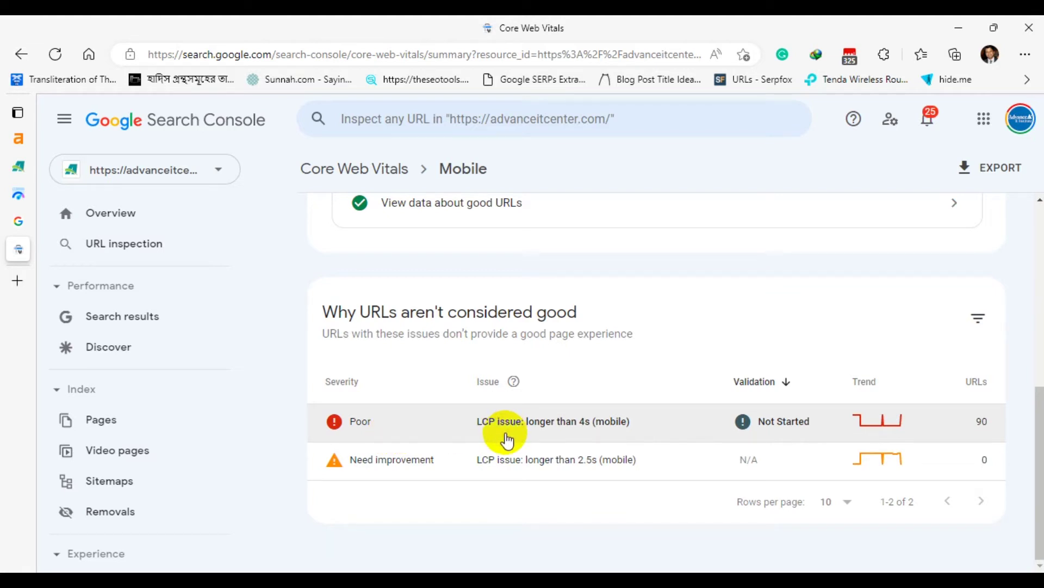
Open the "LCP issue: longer than 4s (mobile)" details and examine the affected URLs chart, example URL group and fix validation option.
left_click(974, 428)
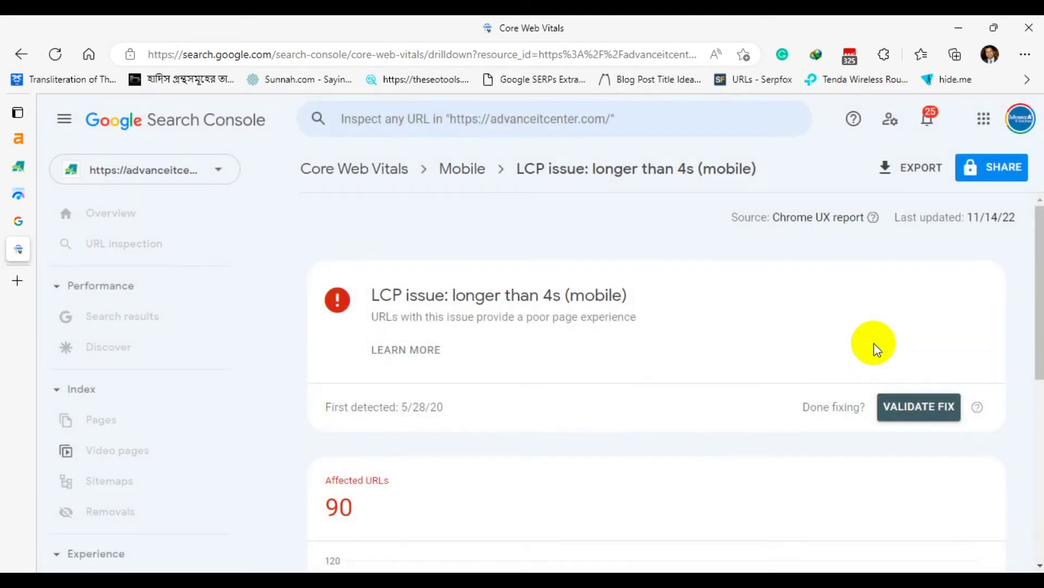
scroll(589, 392, "down", 7)
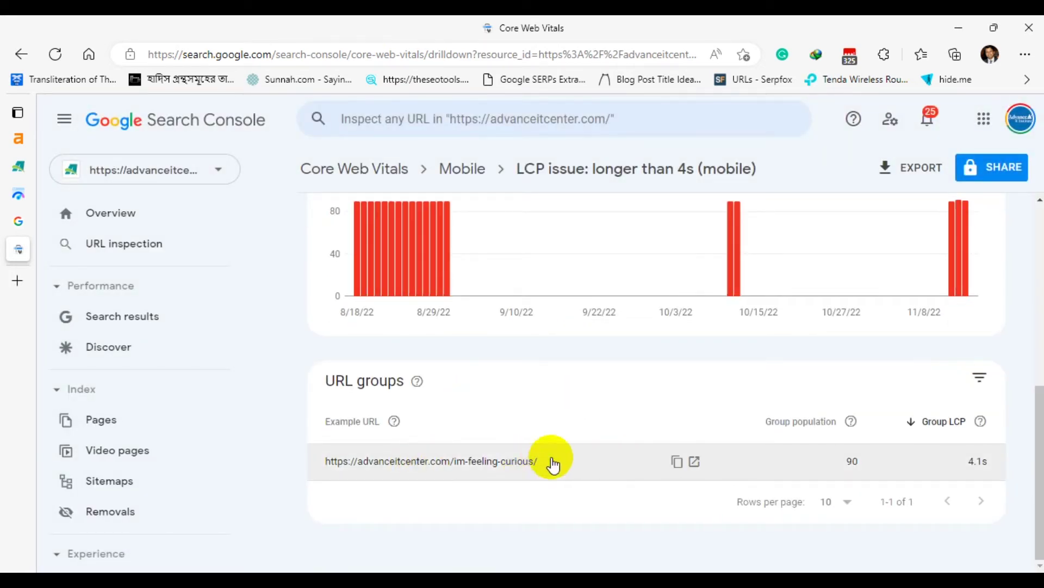
scroll(898, 346, "up", 2)
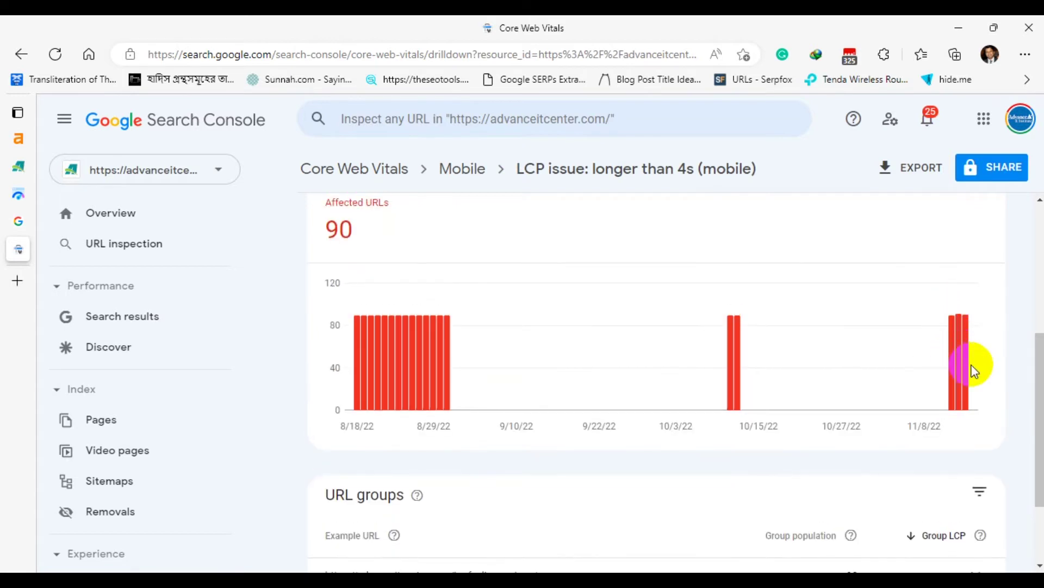
scroll(669, 343, "down", 2)
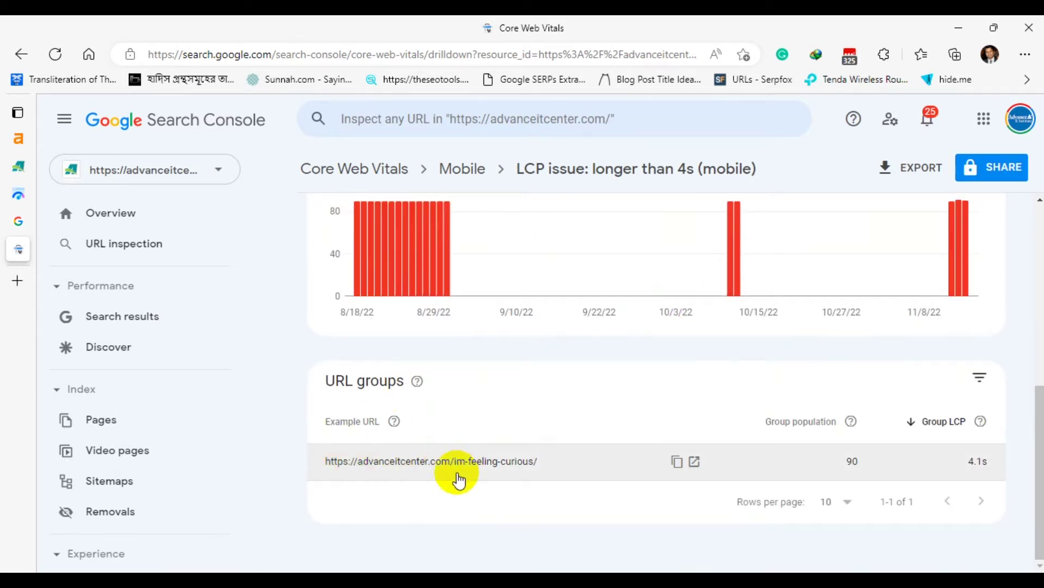
left_click(846, 505)
left_click(602, 507)
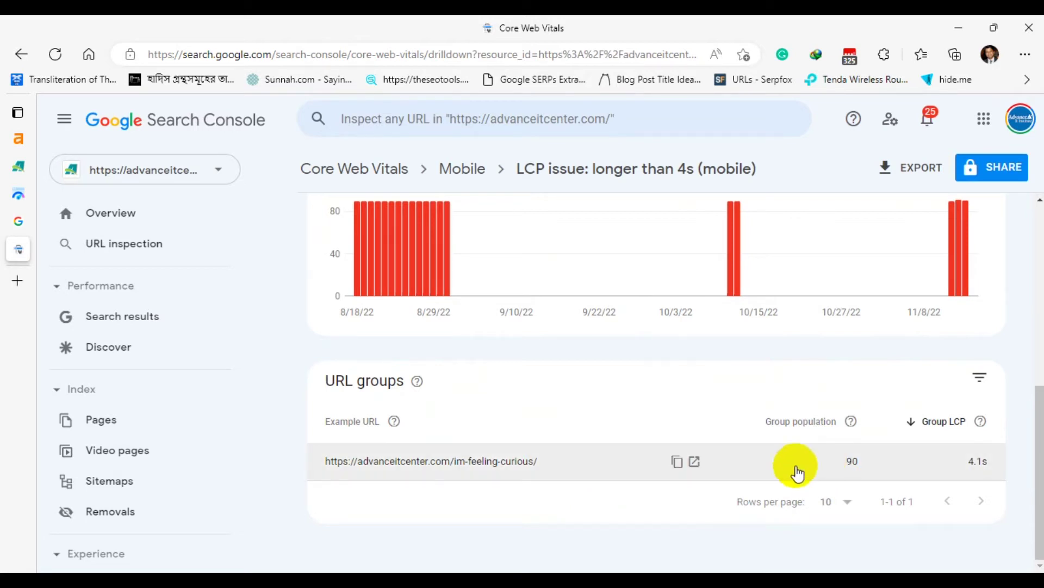
scroll(680, 471, "up", 7)
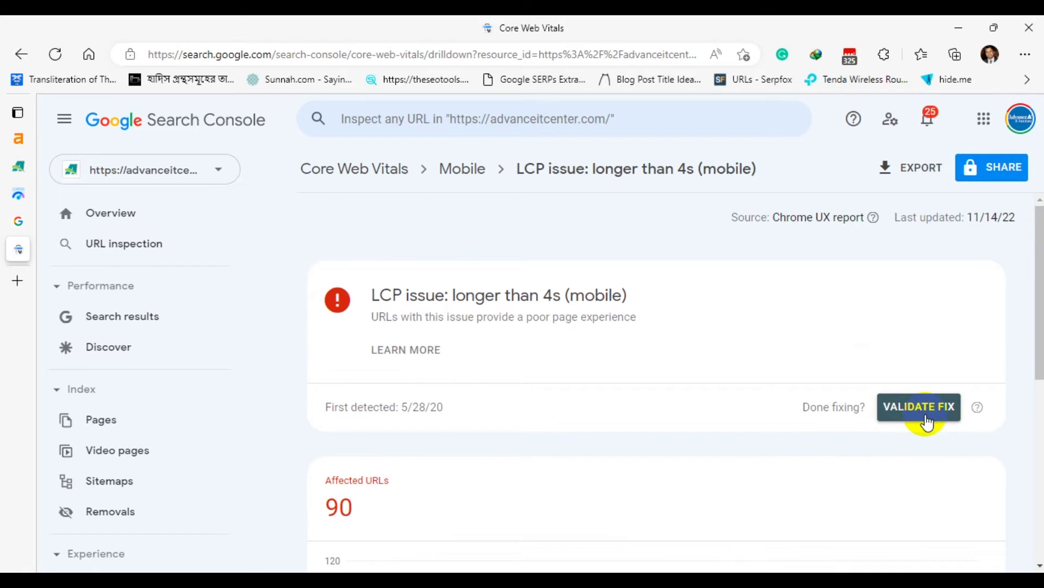
scroll(995, 415, "down", 3)
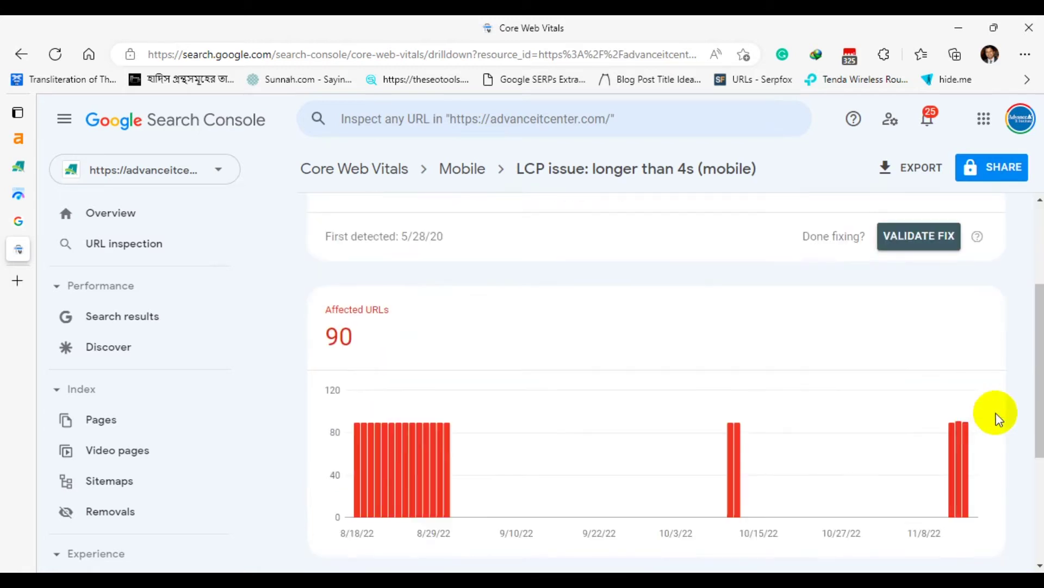
Review the URL groups table, issue summary and Validate Fix option for the mobile LCP issue longer than 4s.
scroll(999, 419, "down", 3)
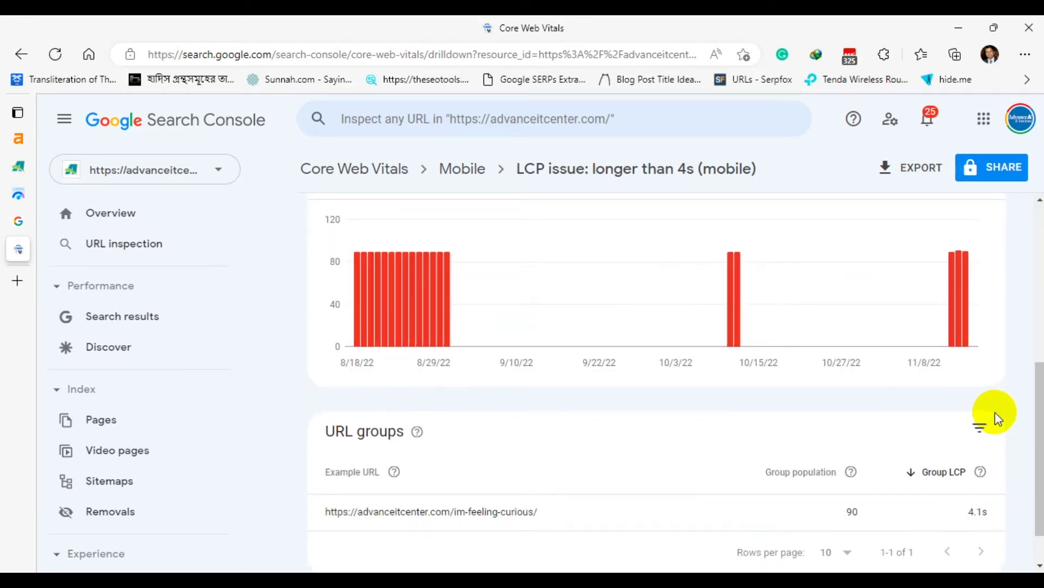
scroll(1006, 422, "up", 3)
scroll(1004, 419, "up", 3)
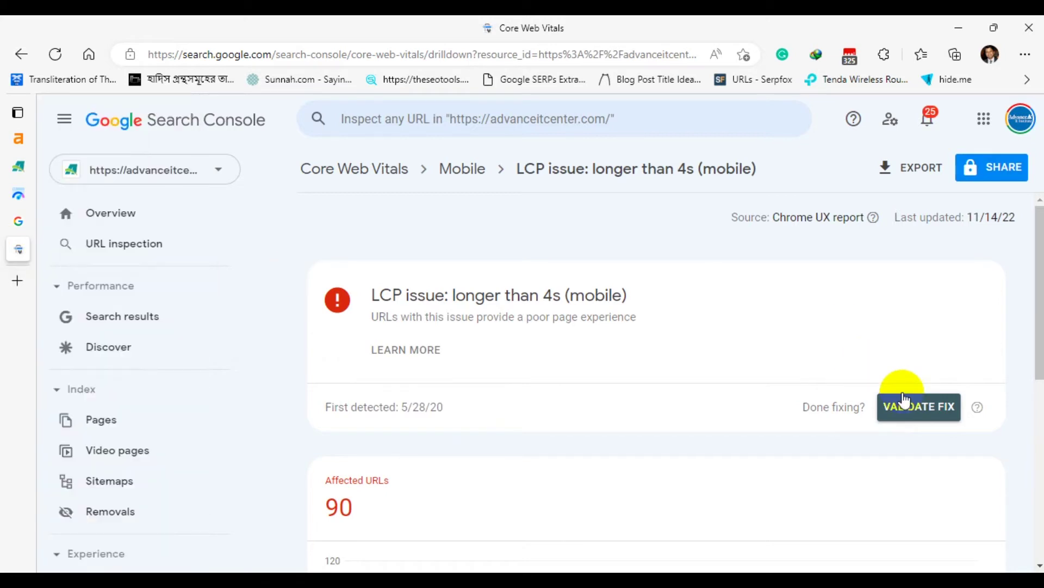
left_click(883, 412)
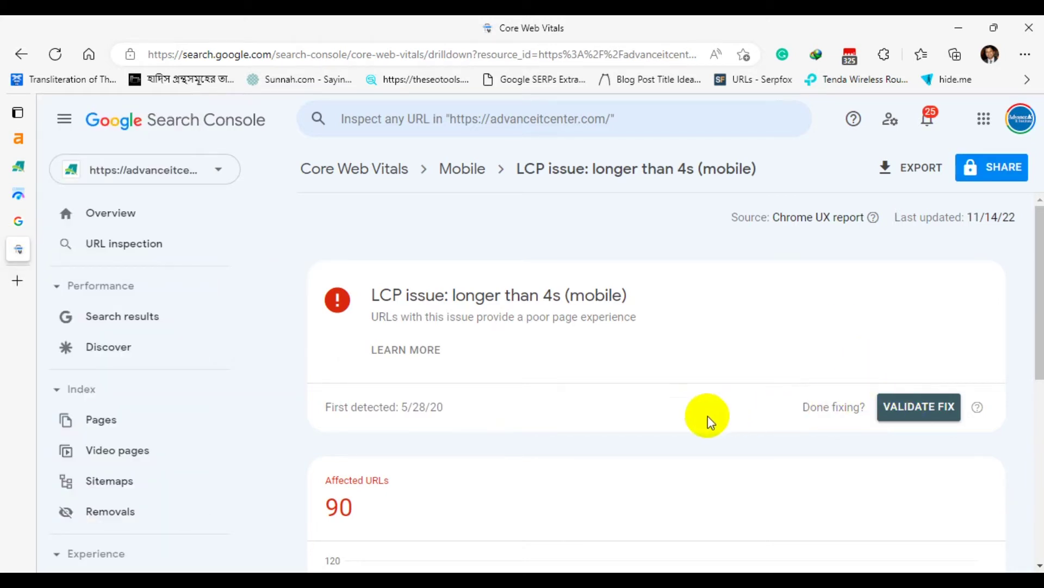
scroll(676, 374, "down", 1)
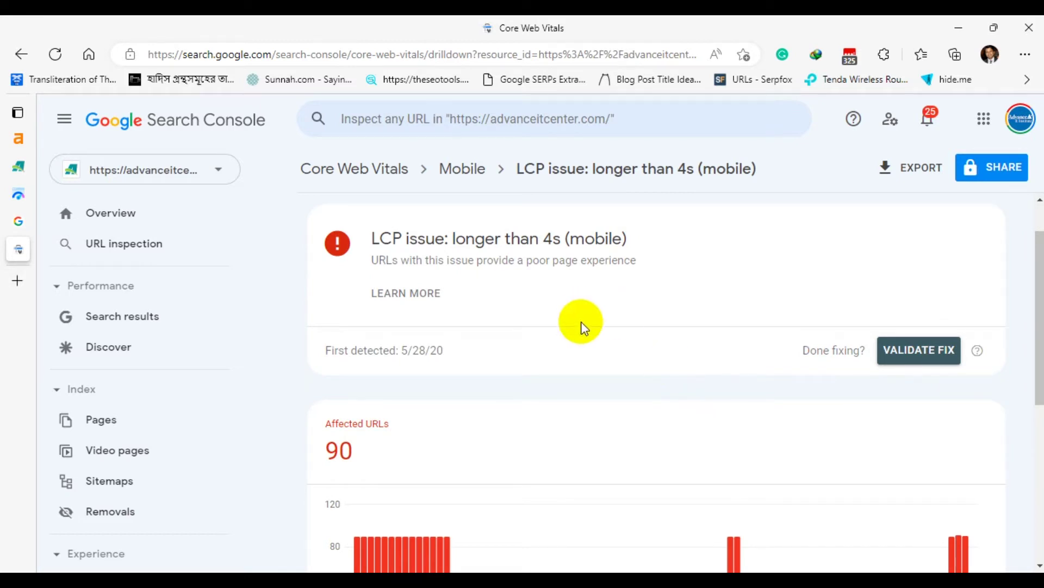
scroll(479, 323, "up", 1)
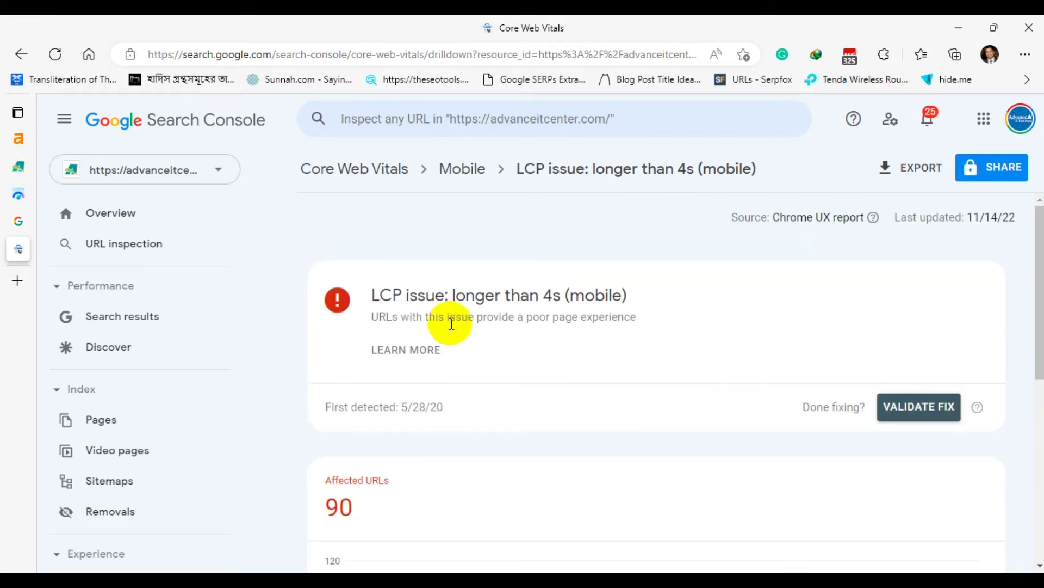
Return to the mobile Core Web Vitals report and examine its issue list, URL chart and Poor, Need improvement and Good categories.
left_click(21, 54)
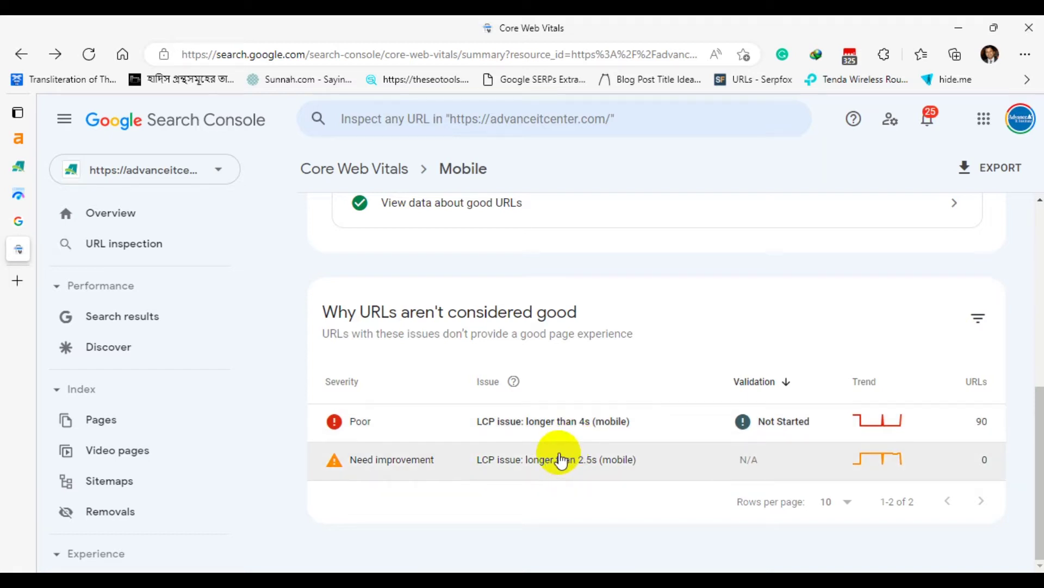
scroll(596, 487, "up", 4)
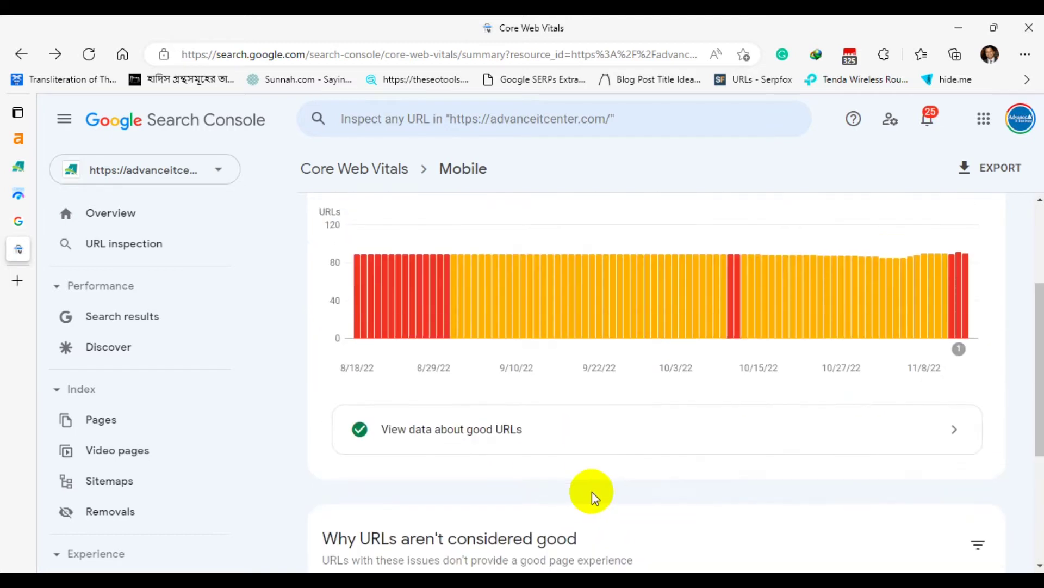
scroll(518, 465, "up", 3)
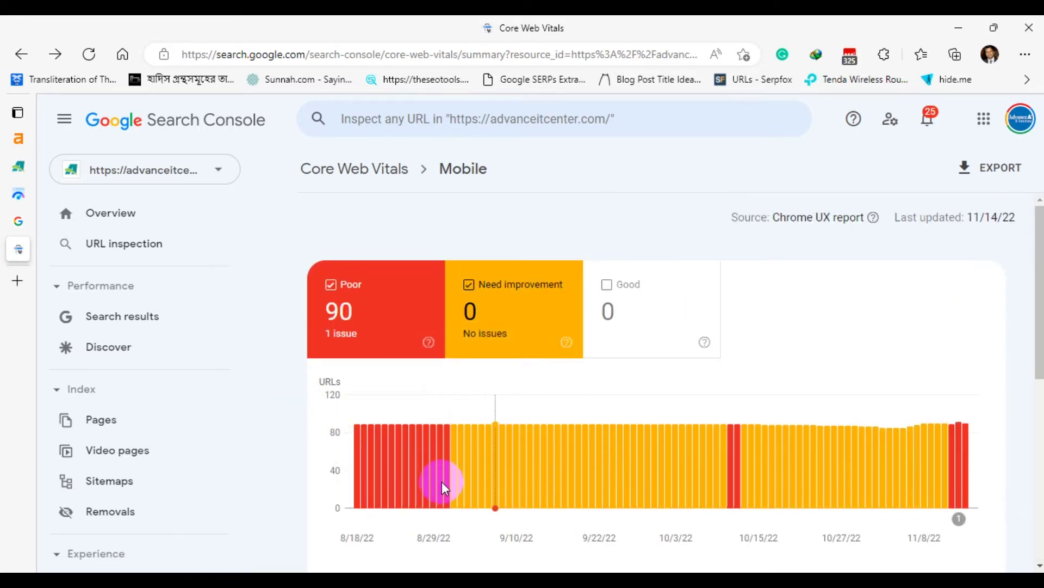
Switch to the PageSpeed Insights desktop report for advanceitcenter.com and examine its Core Web Vitals Assessment and metrics.
mouse_move(19, 223)
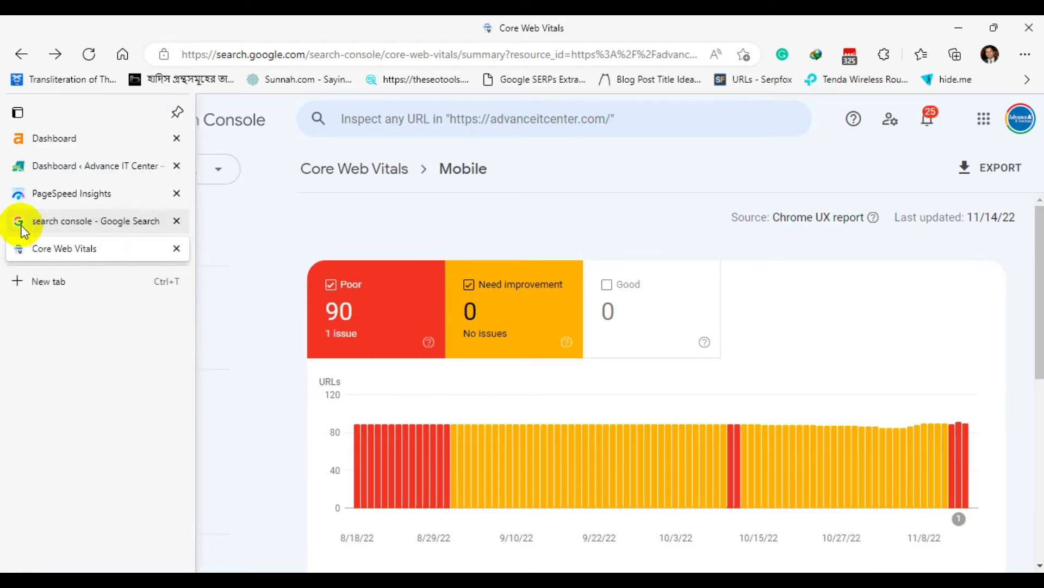
mouse_move(60, 211)
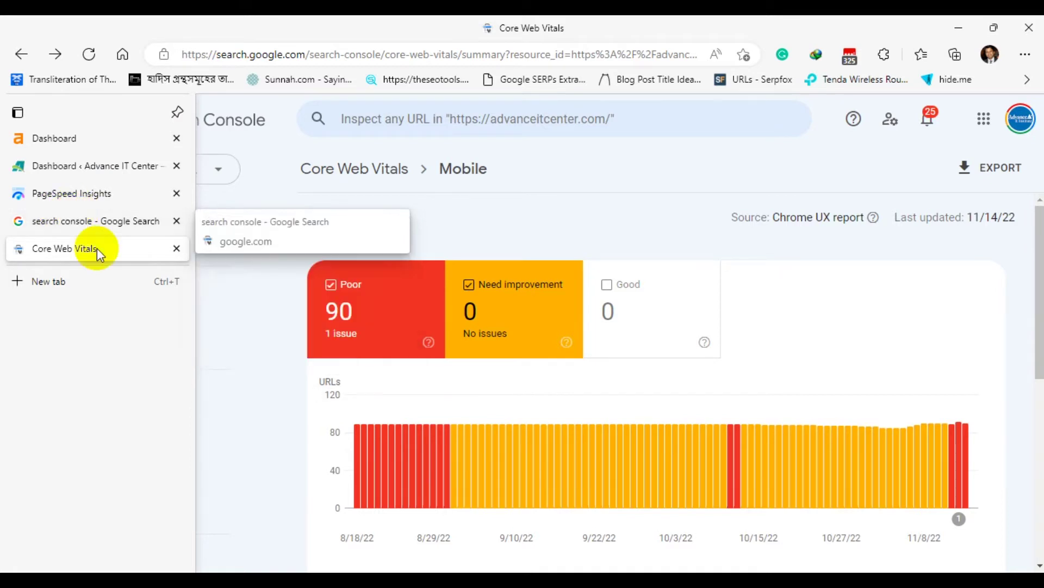
left_click(80, 192)
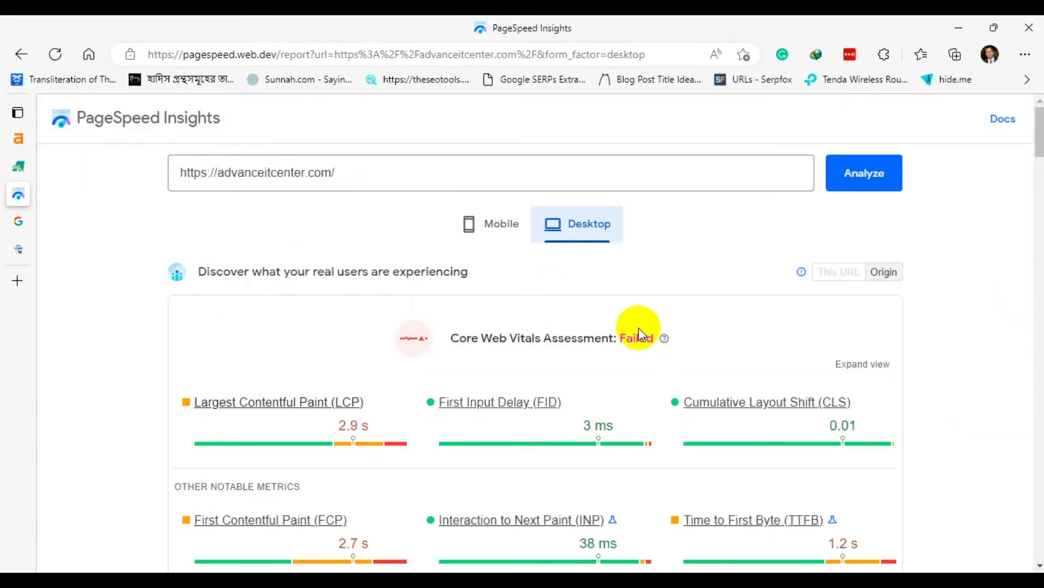
scroll(639, 327, "down", 1)
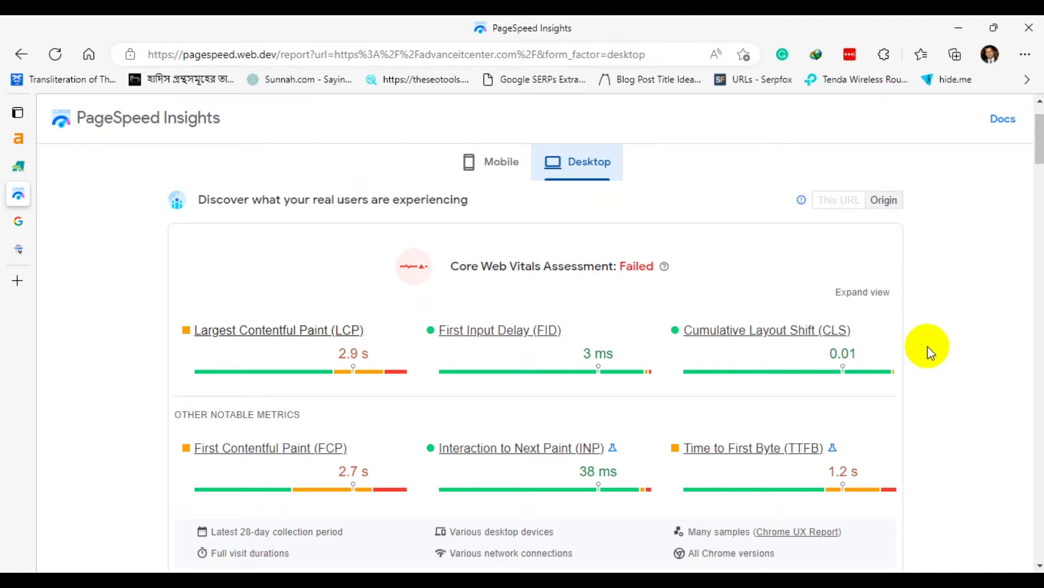
Open the live site in a new tab from the WordPress dashboard, and open its post "Top Features of E-Commerce CMS Platforms You Need To Look Out For In 2022".
left_click(17, 166)
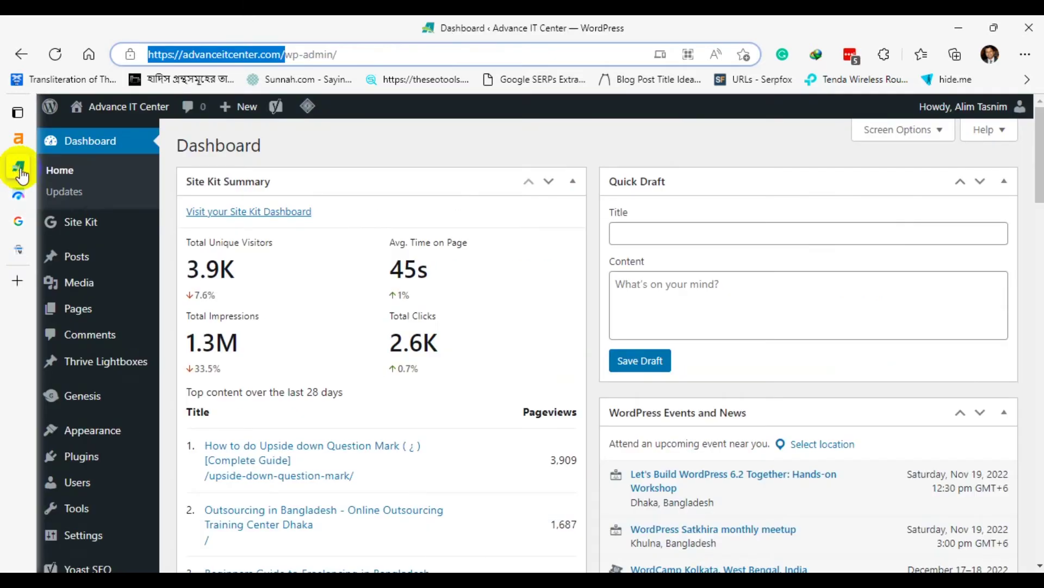
mouse_move(112, 106)
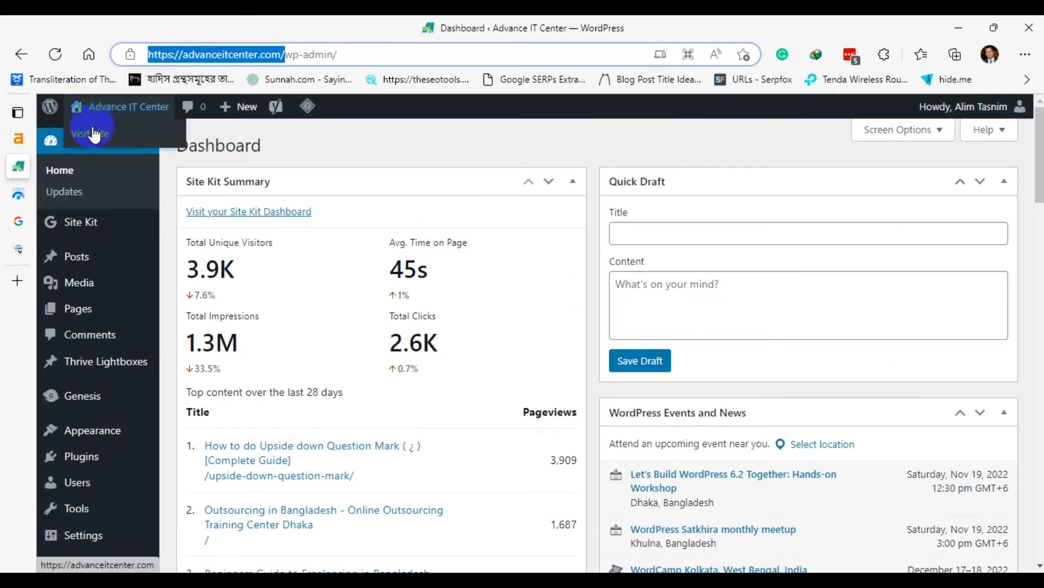
right_click(94, 132)
left_click(114, 142)
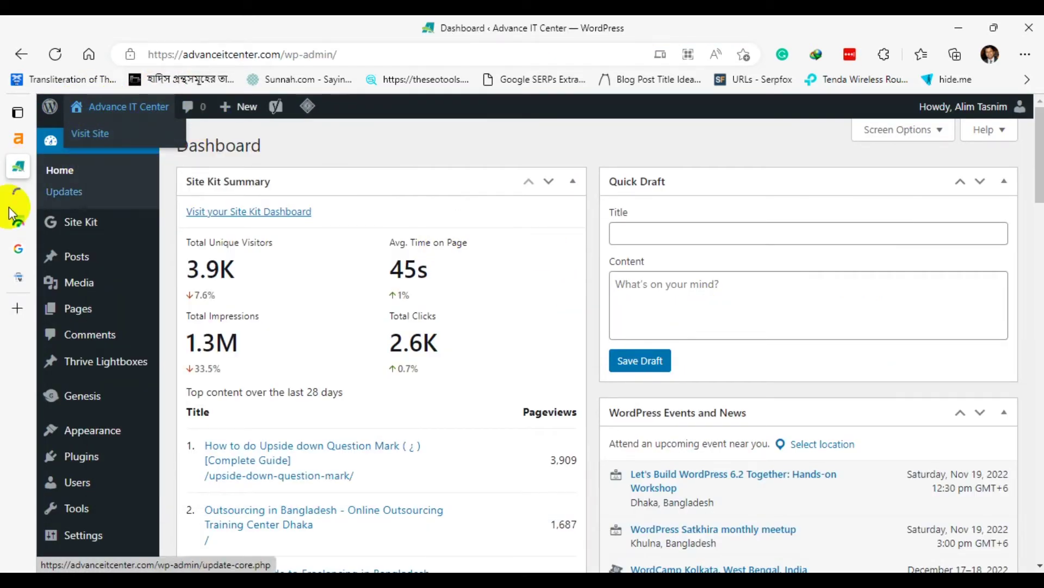
left_click(26, 199)
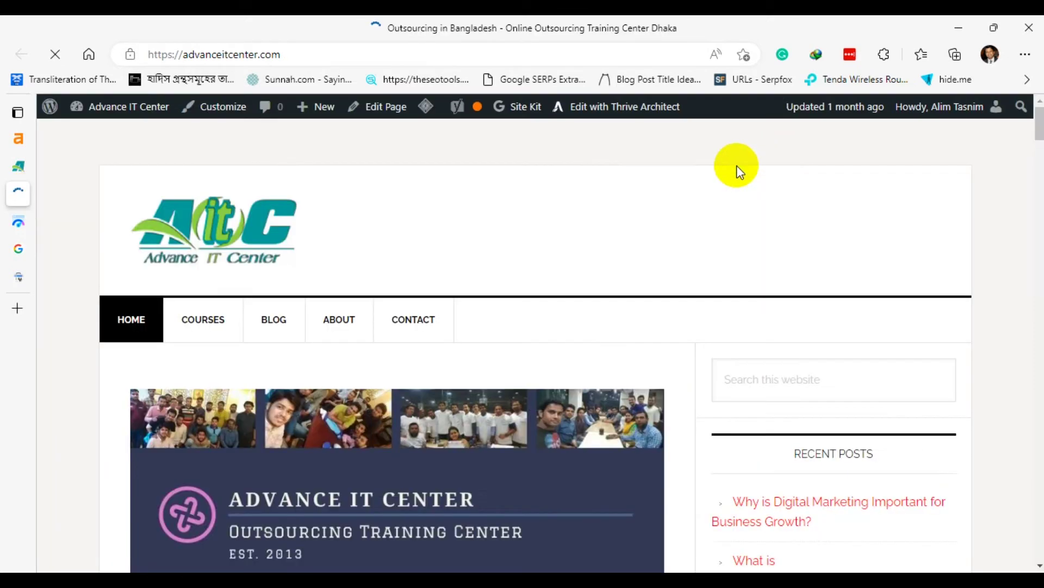
scroll(805, 338, "down", 15)
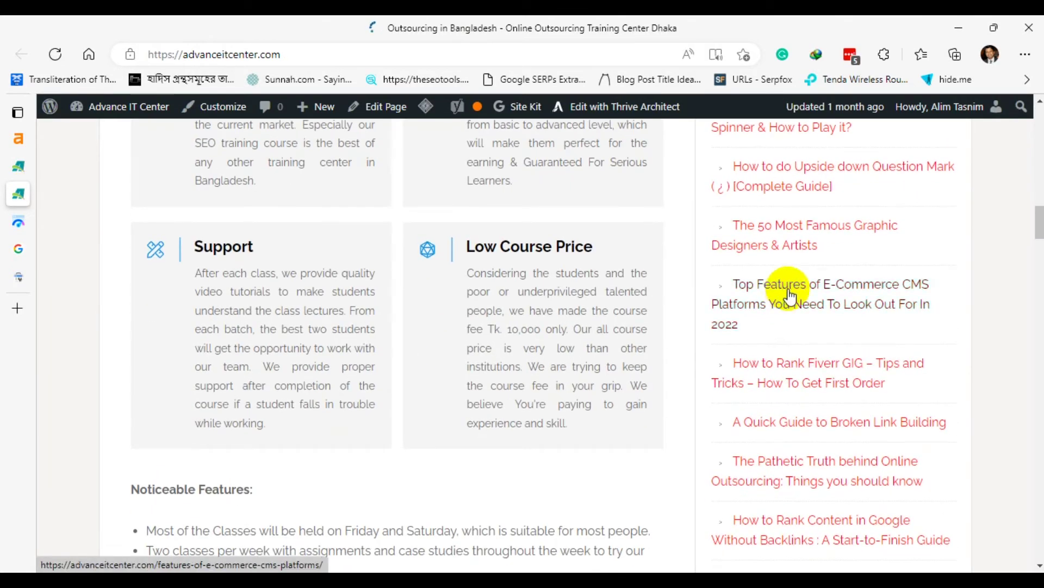
left_click(803, 293)
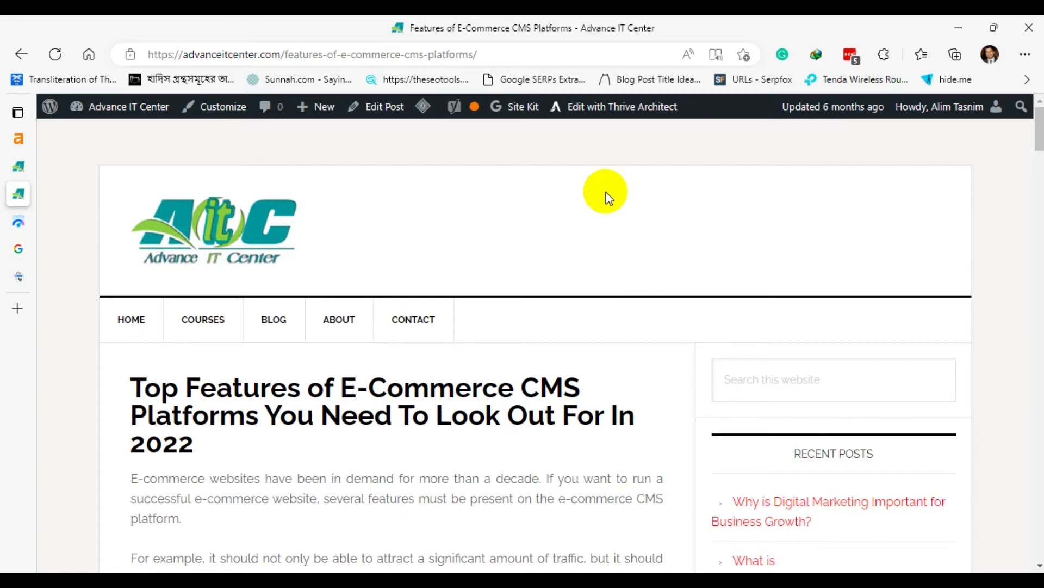
Examine the e-commerce CMS post's header, title, opening paragraphs and recent posts sidebar as an example of page loading and layout.
scroll(593, 223, "down", 5)
scroll(621, 226, "up", 2)
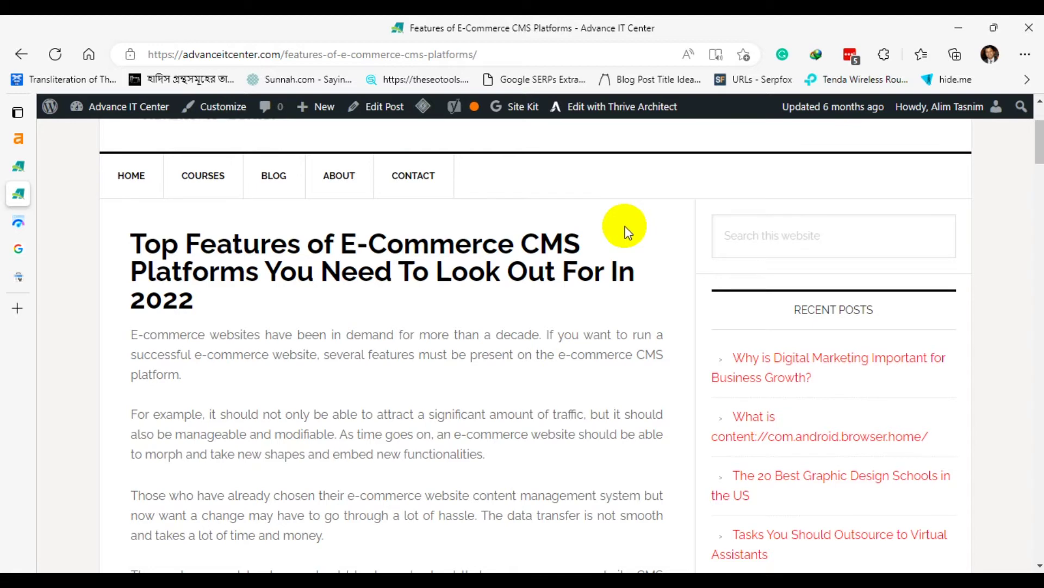
scroll(625, 231, "down", 3)
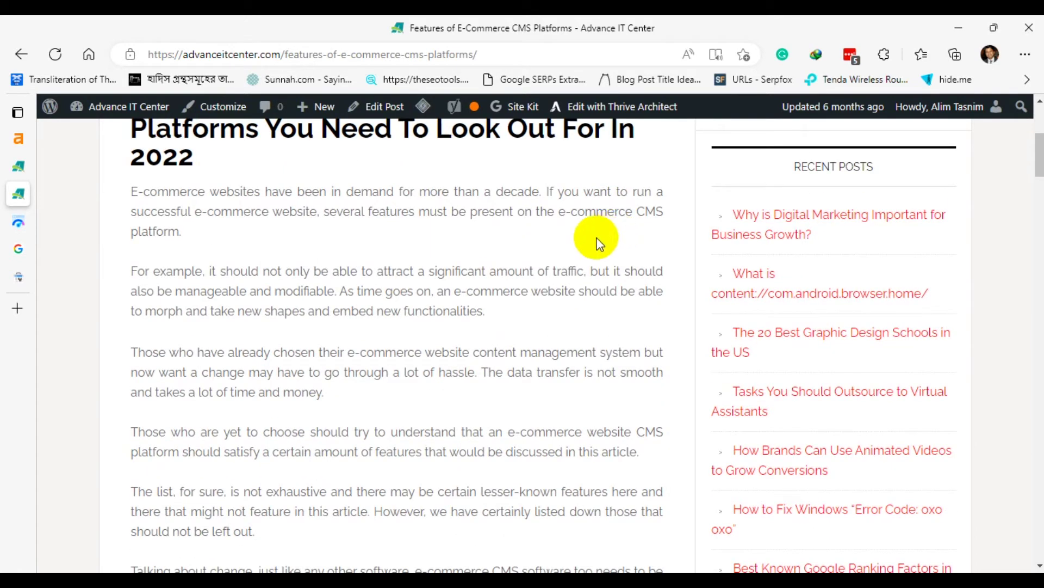
scroll(544, 283, "up", 3)
scroll(615, 217, "up", 3)
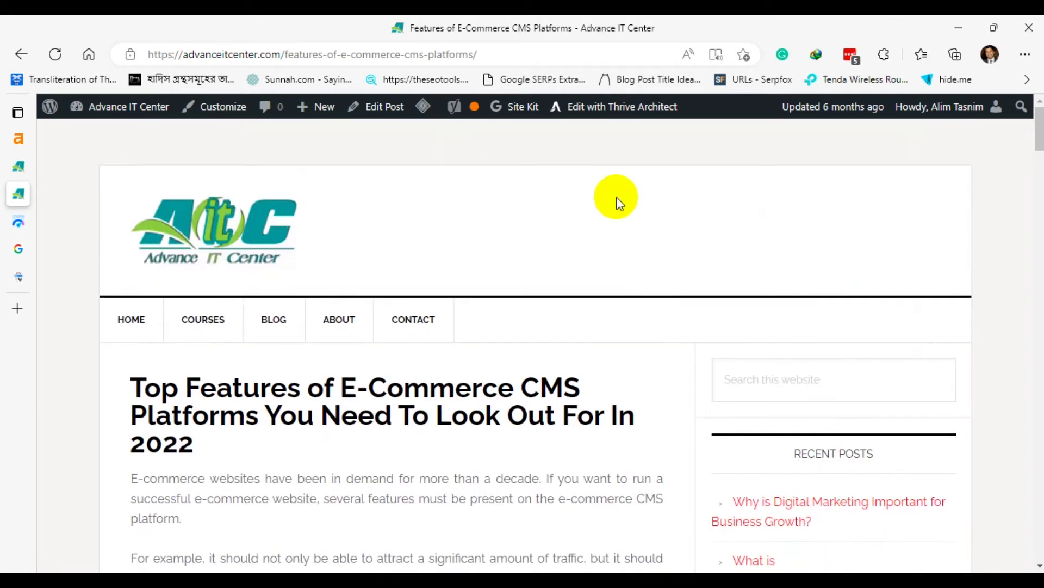
scroll(788, 236, "down", 3)
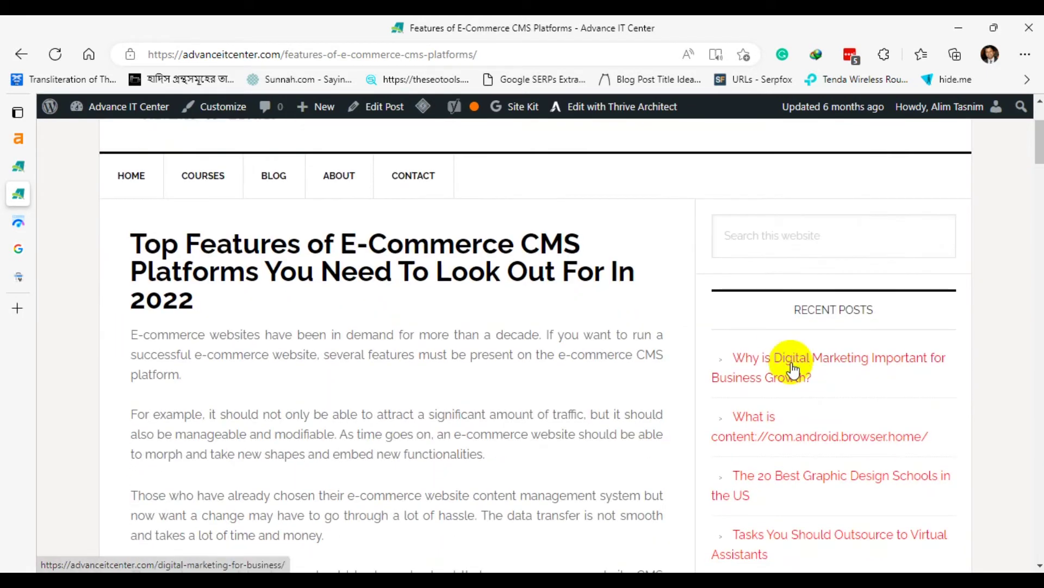
scroll(544, 359, "down", 3)
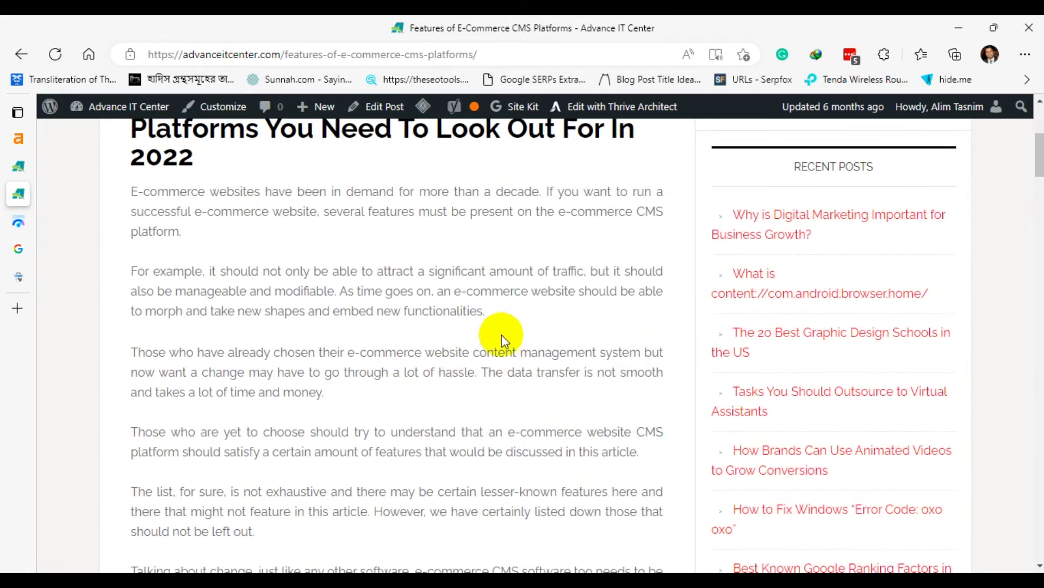
scroll(534, 364, "up", 4)
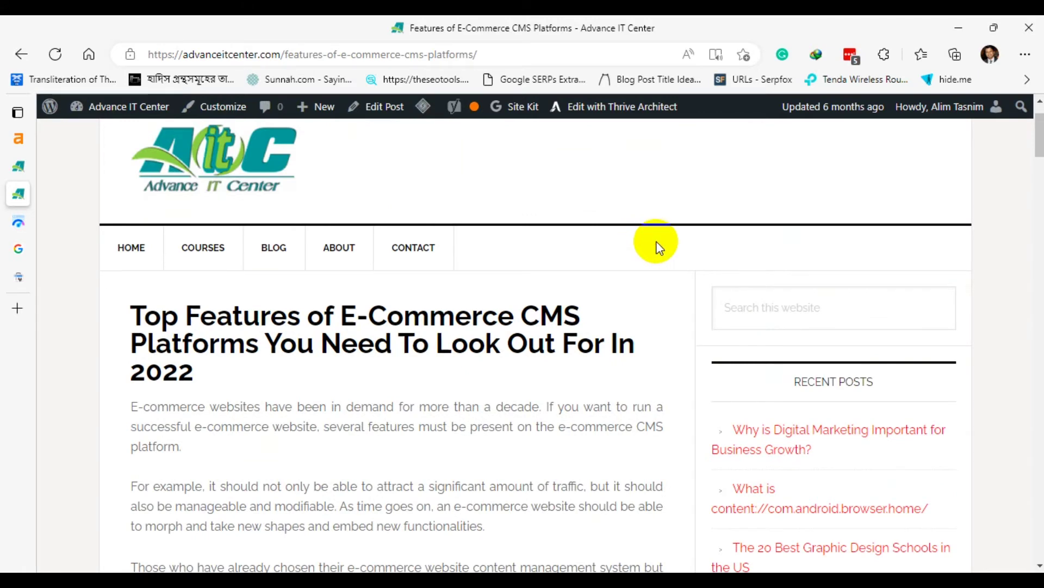
scroll(751, 338, "down", 3)
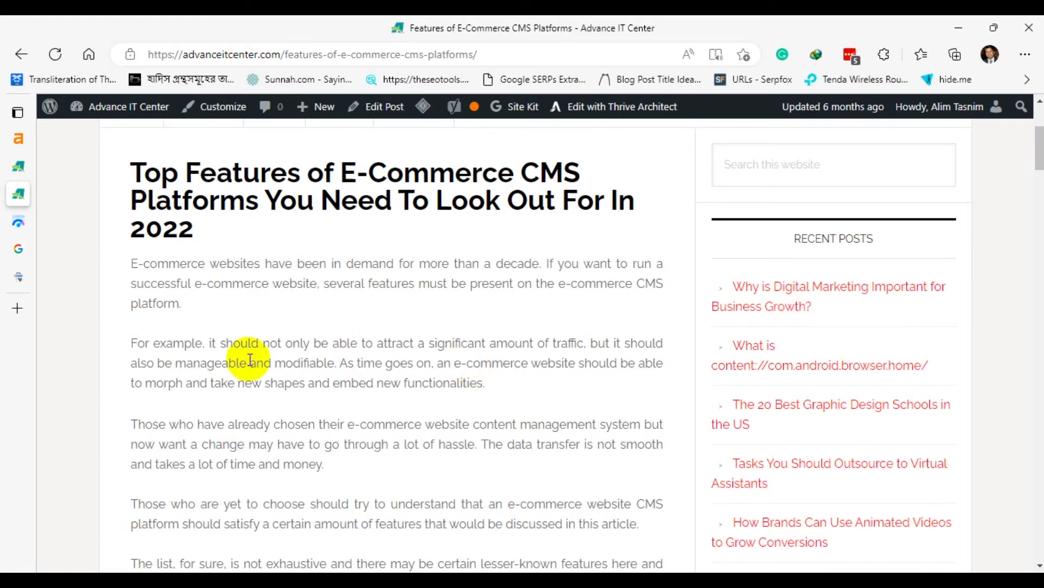
scroll(699, 310, "up", 3)
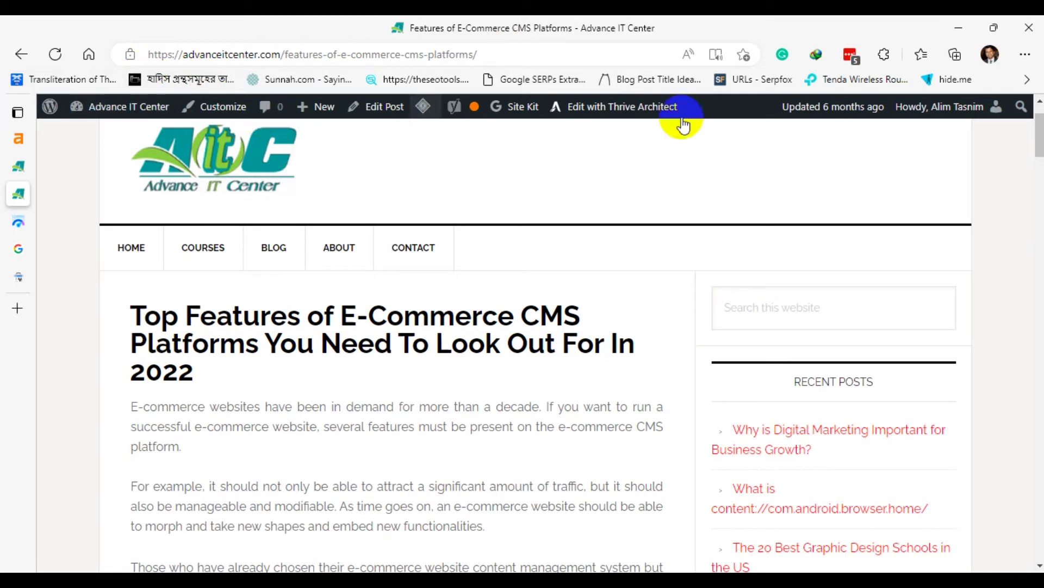
scroll(498, 403, "down", 5)
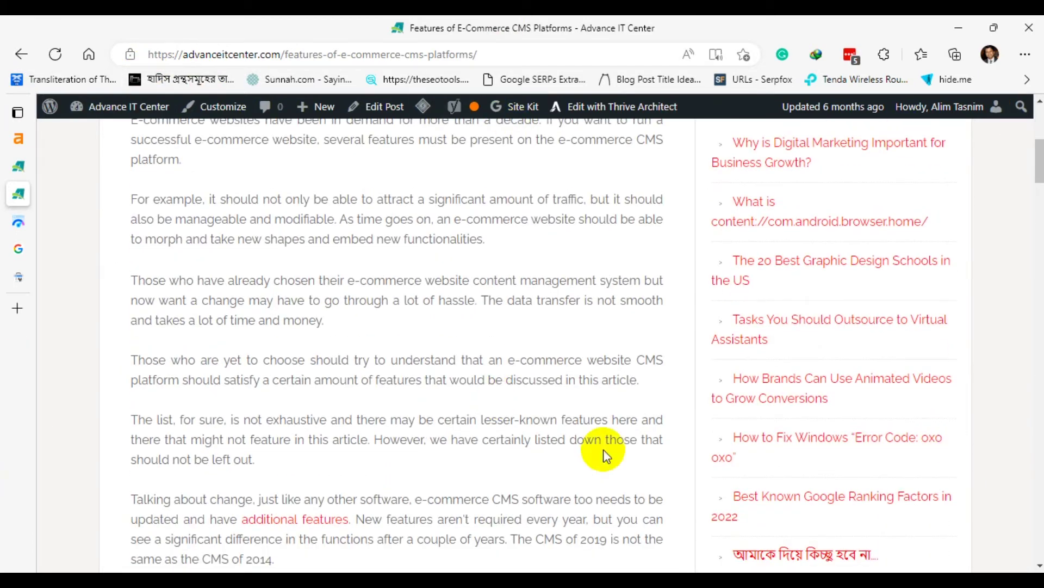
scroll(674, 294, "up", 6)
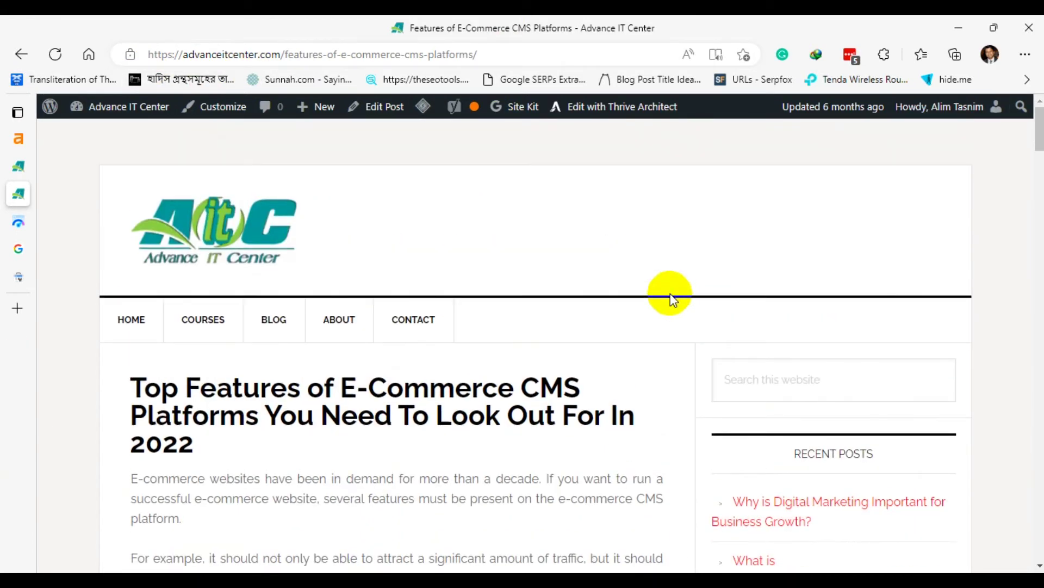
scroll(688, 268, "down", 4)
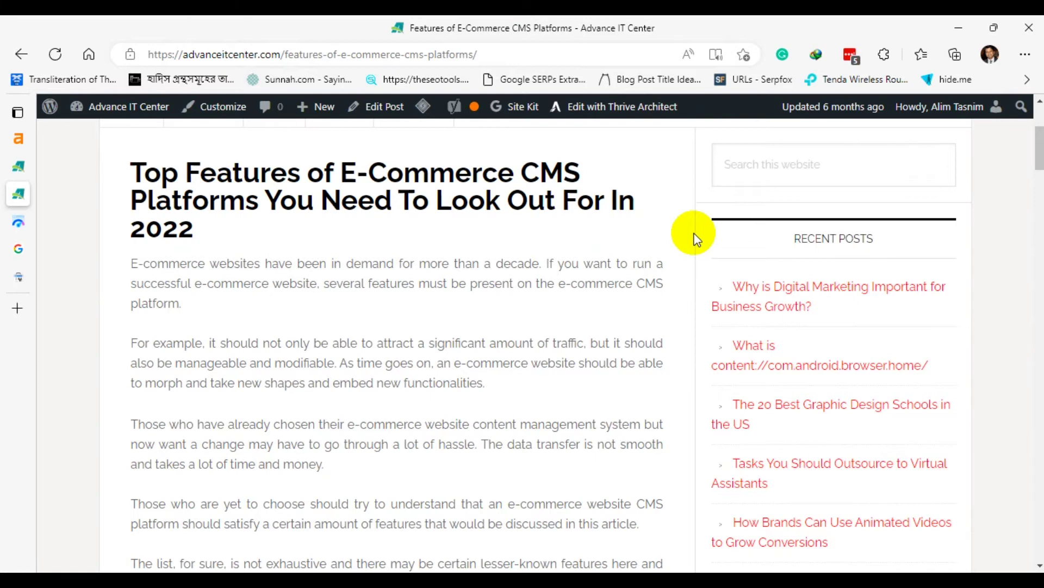
scroll(693, 239, "up", 4)
scroll(693, 247, "down", 3)
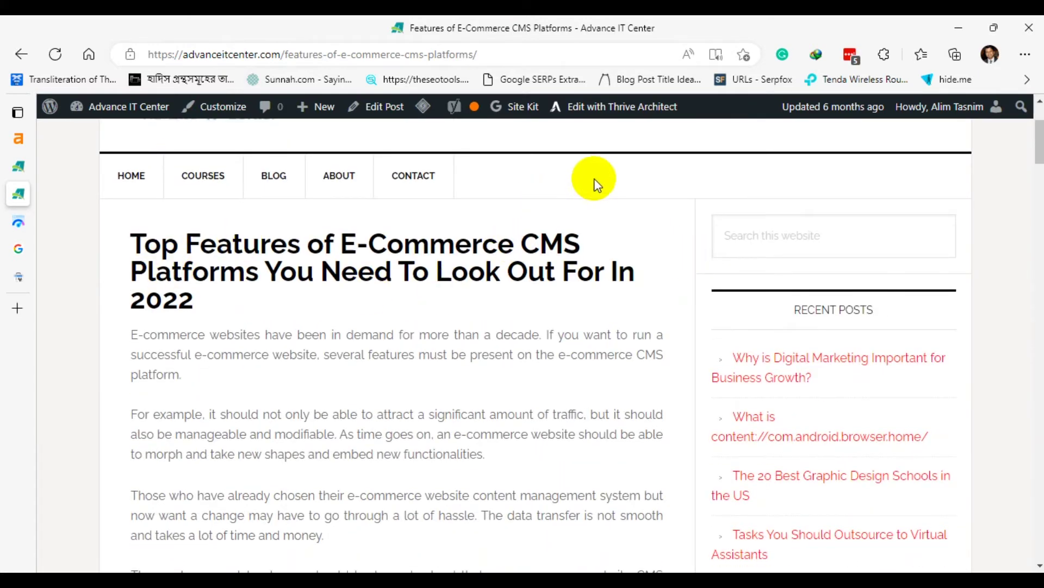
scroll(396, 158, "up", 3)
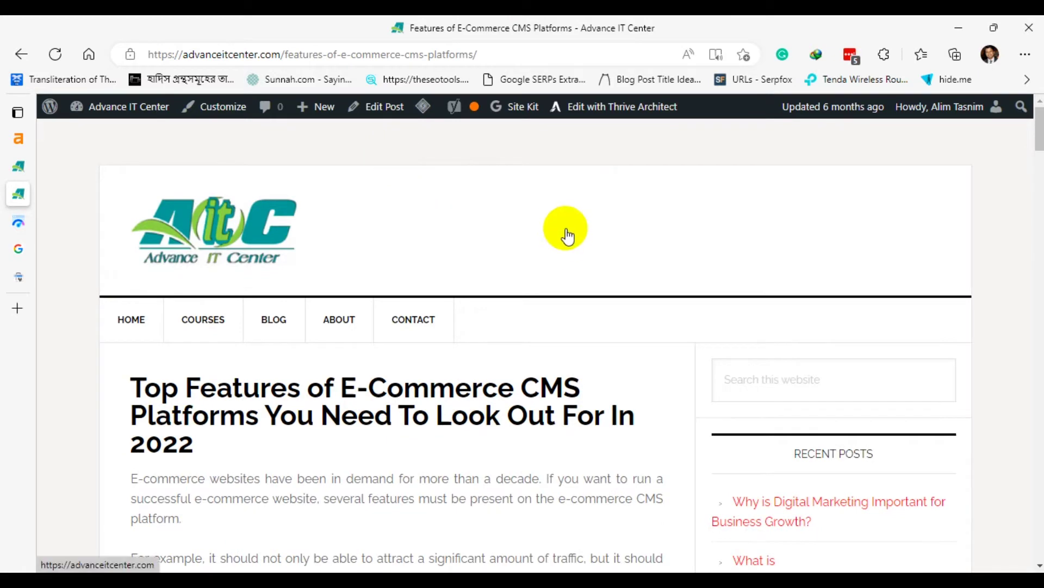
scroll(1026, 331, "down", 5)
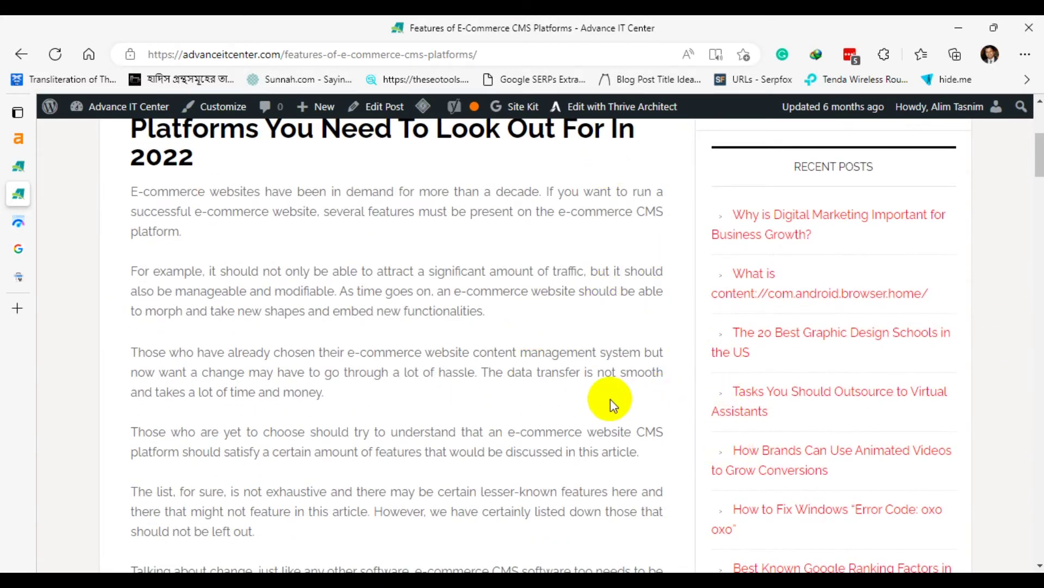
scroll(610, 399, "up", 3)
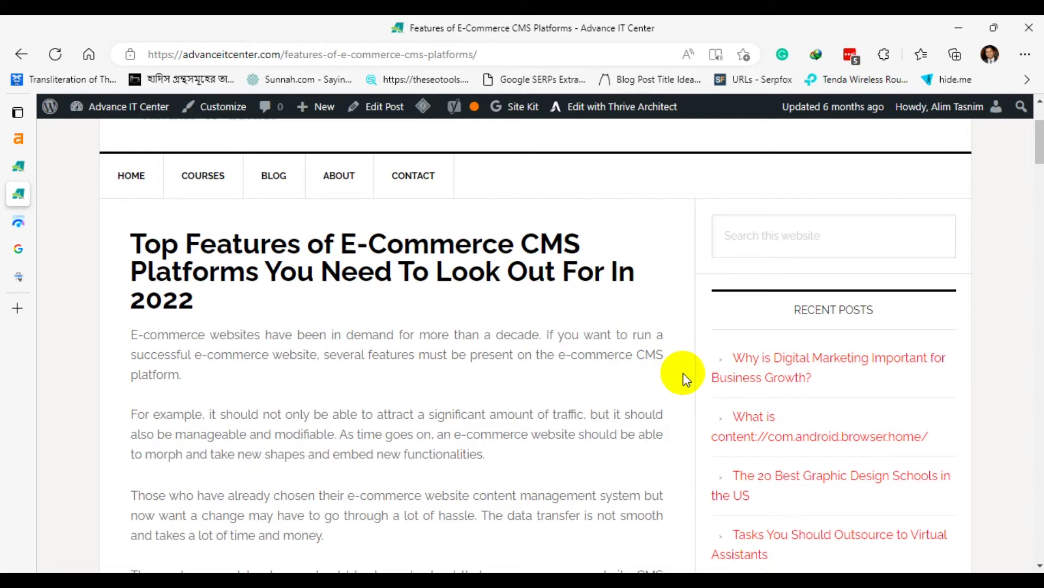
Return to PageSpeed Insights and review the desktop LCP, FID and CLS metrics for advanceitcenter.com.
left_click(18, 225)
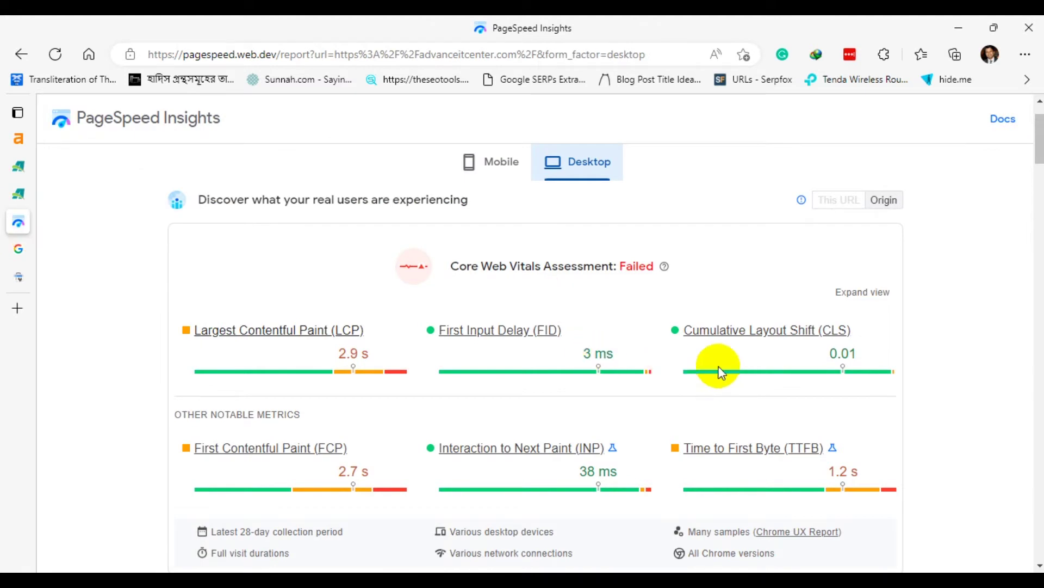
scroll(932, 353, "up", 1)
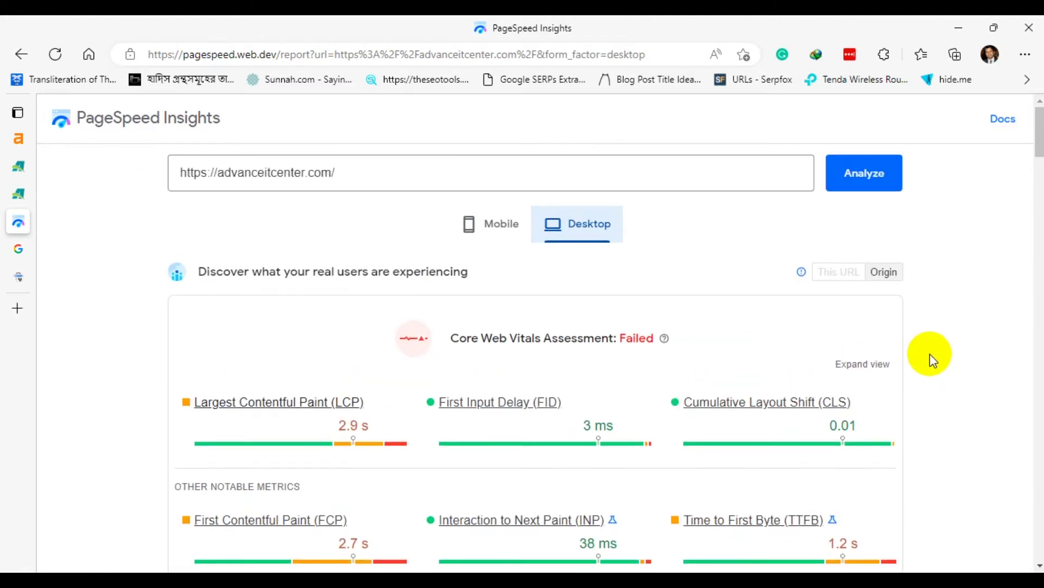
Return to the e-commerce CMS post on the live site and examine its header, navigation, opening paragraphs and recent posts while moving through the page.
scroll(933, 360, "down", 1)
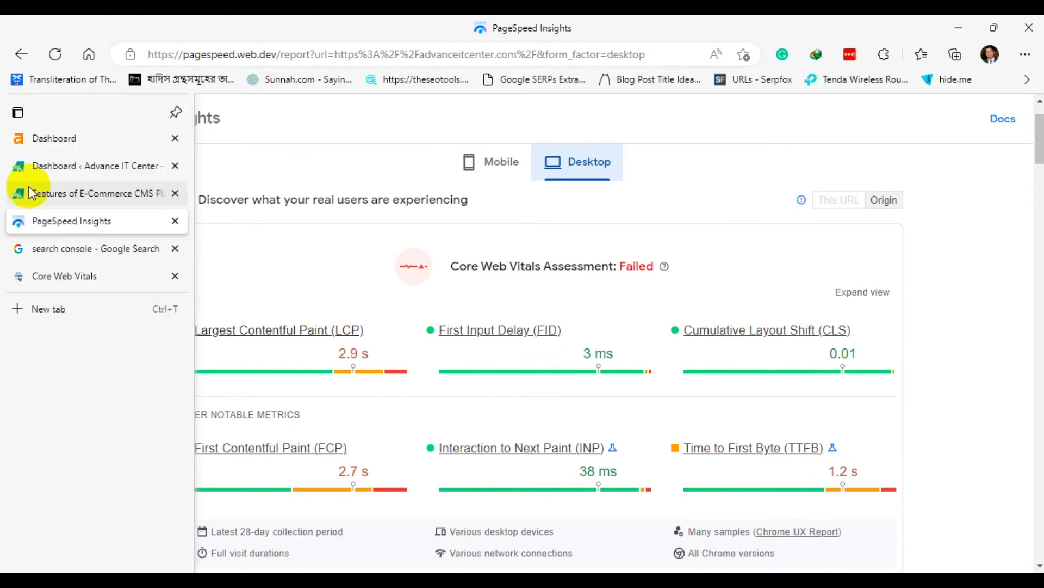
left_click(27, 189)
scroll(1027, 292, "up", 3)
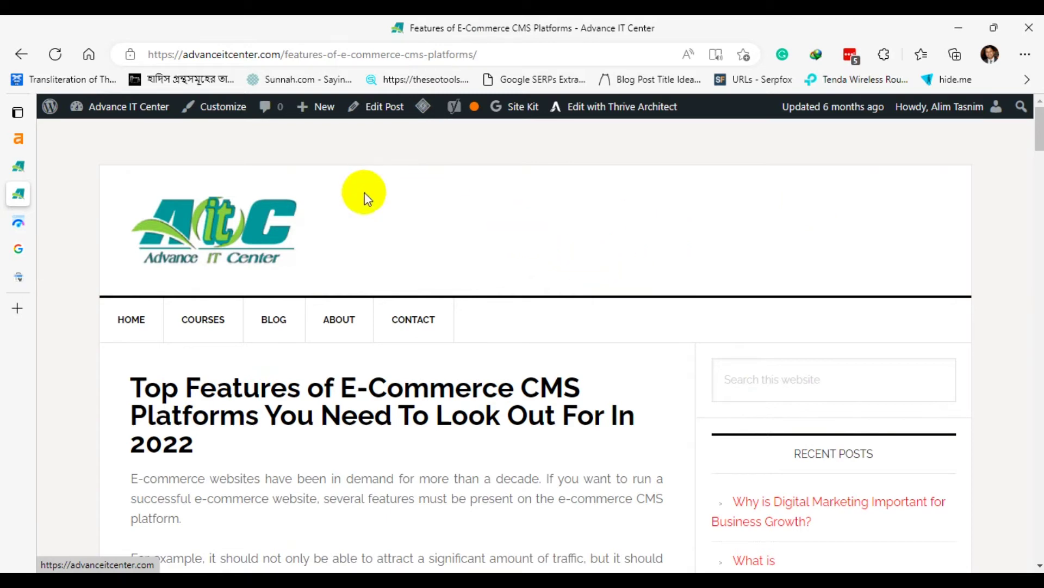
scroll(762, 239, "down", 3)
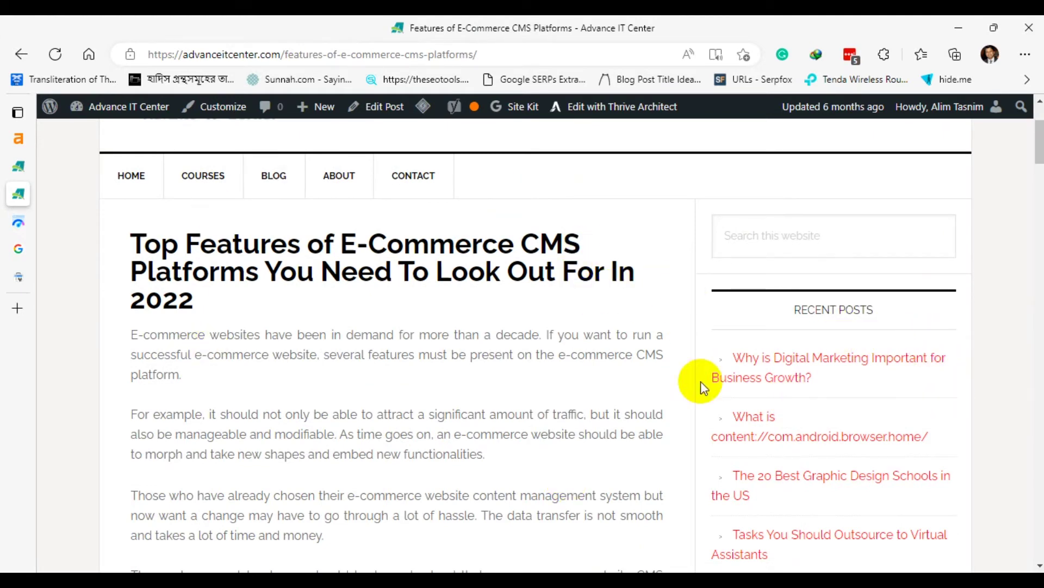
scroll(701, 380, "down", 6)
scroll(563, 395, "up", 8)
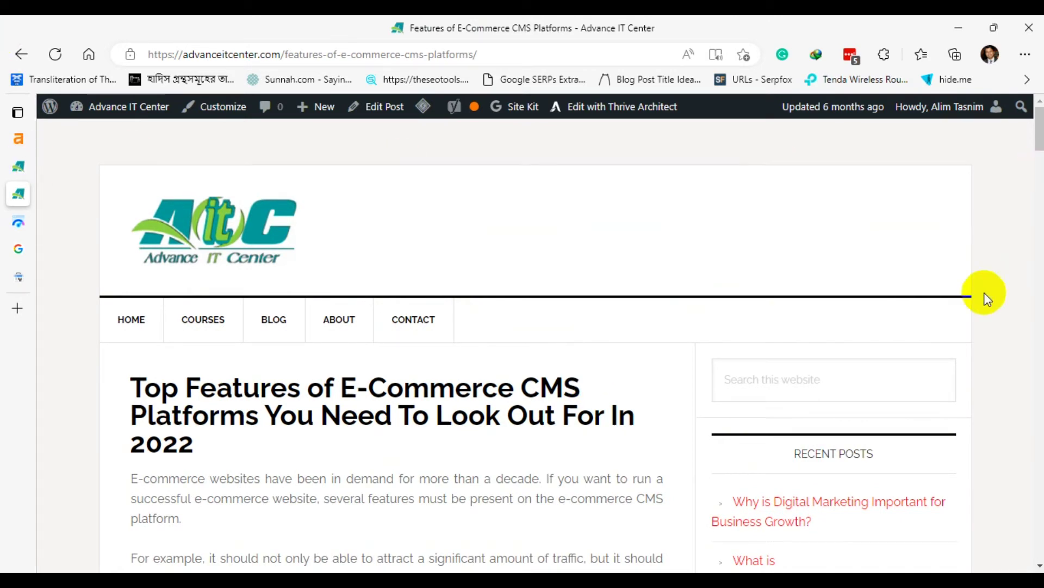
scroll(984, 296, "down", 7)
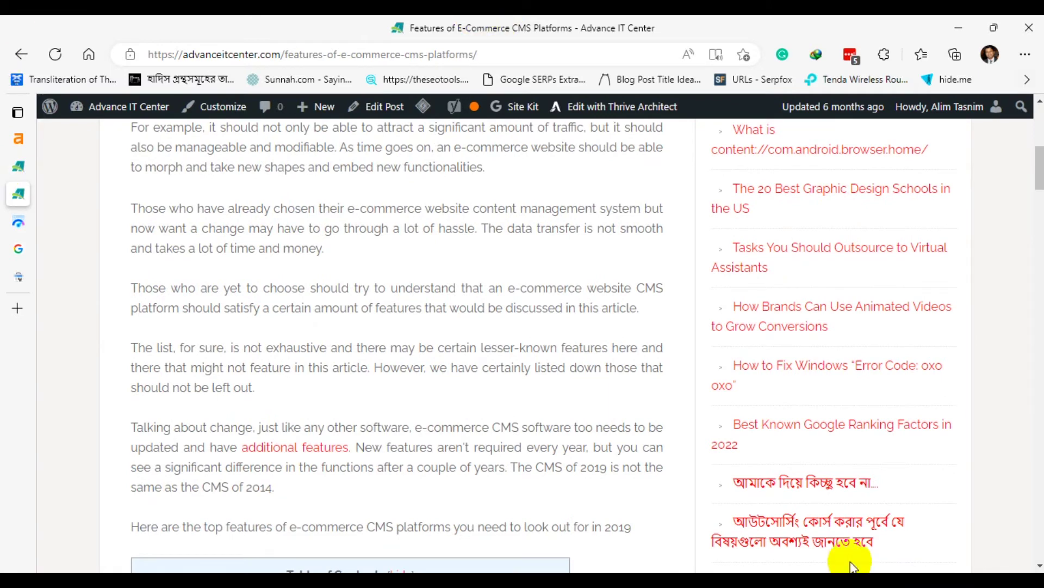
scroll(382, 335, "up", 8)
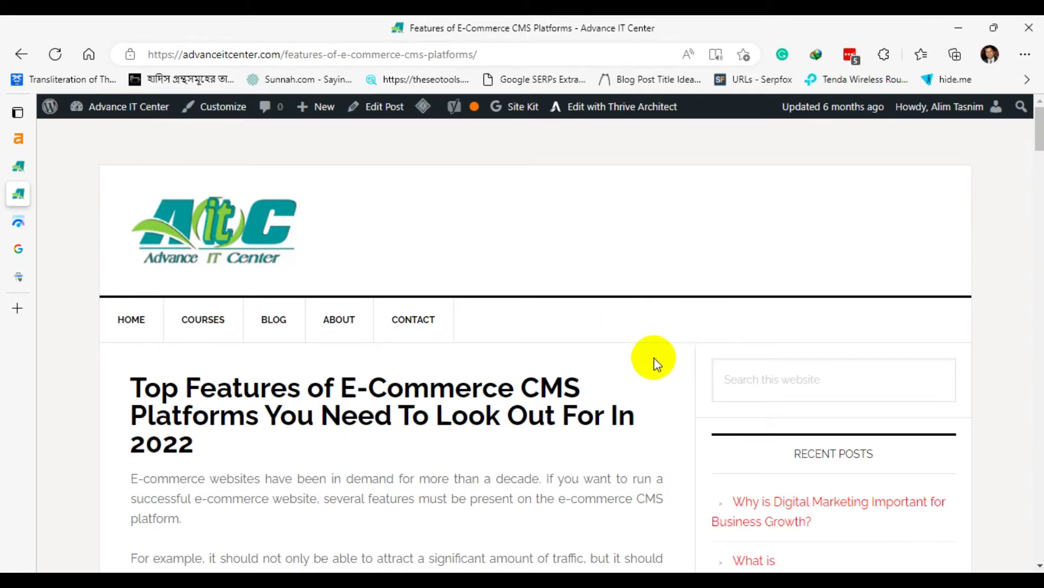
scroll(631, 326, "down", 3)
scroll(687, 310, "up", 3)
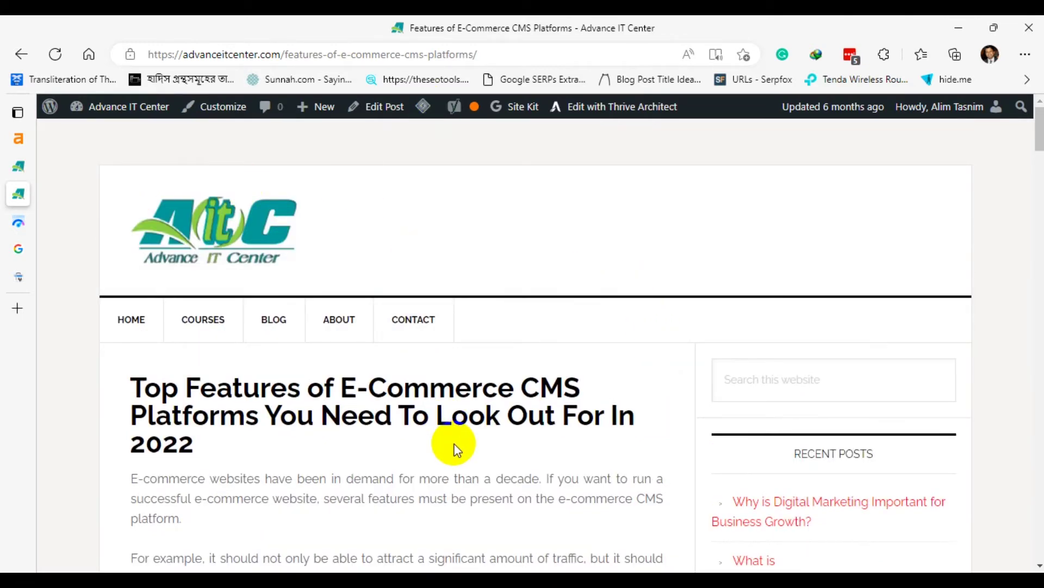
scroll(452, 444, "down", 3)
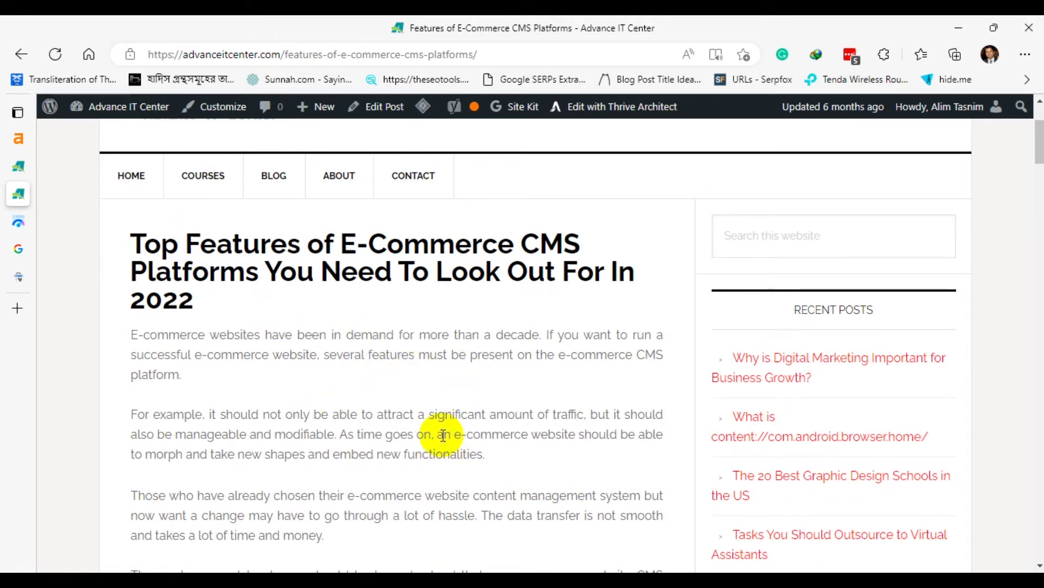
scroll(467, 426, "up", 3)
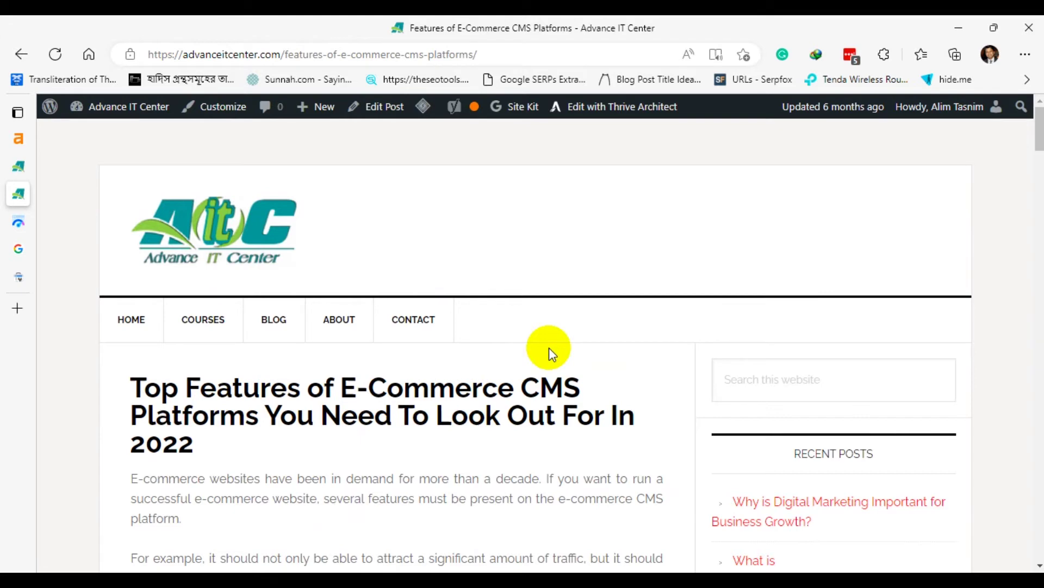
scroll(748, 228, "down", 5)
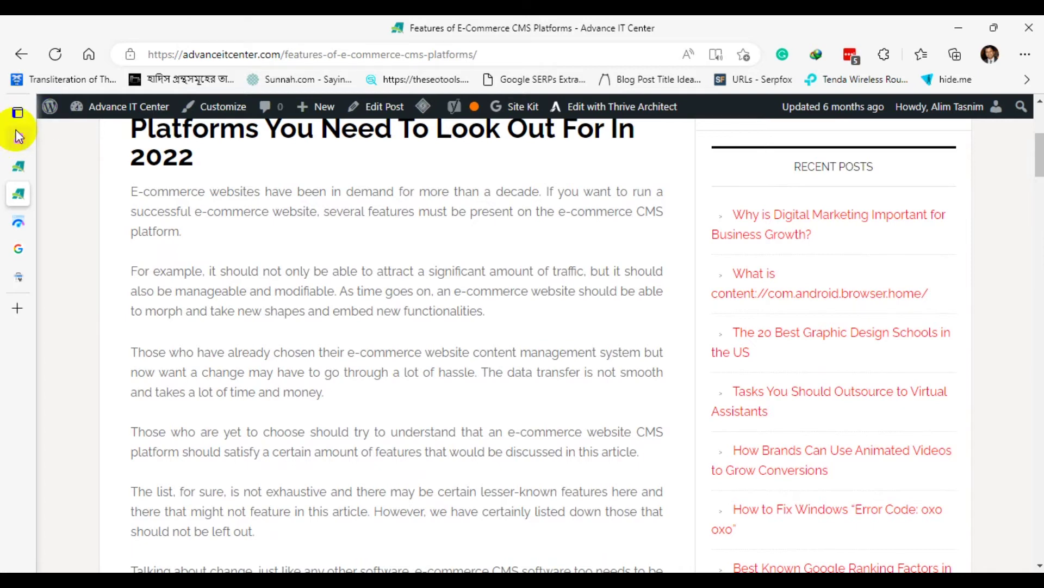
scroll(450, 227, "up", 4)
scroll(613, 370, "down", 1)
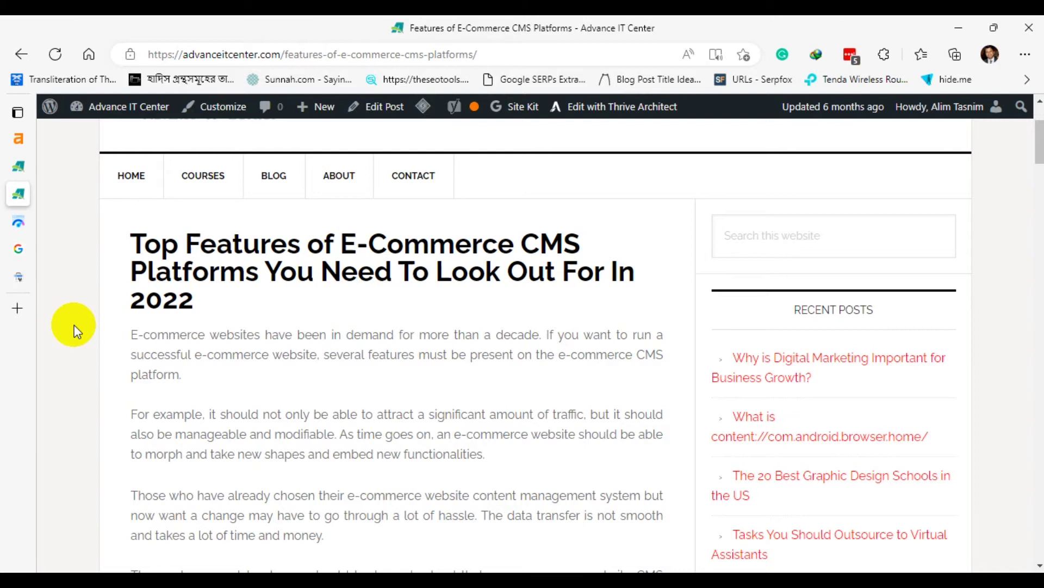
Return to the PageSpeed Insights desktop report and review its performance, accessibility, best practices and SEO scores.
mouse_move(18, 227)
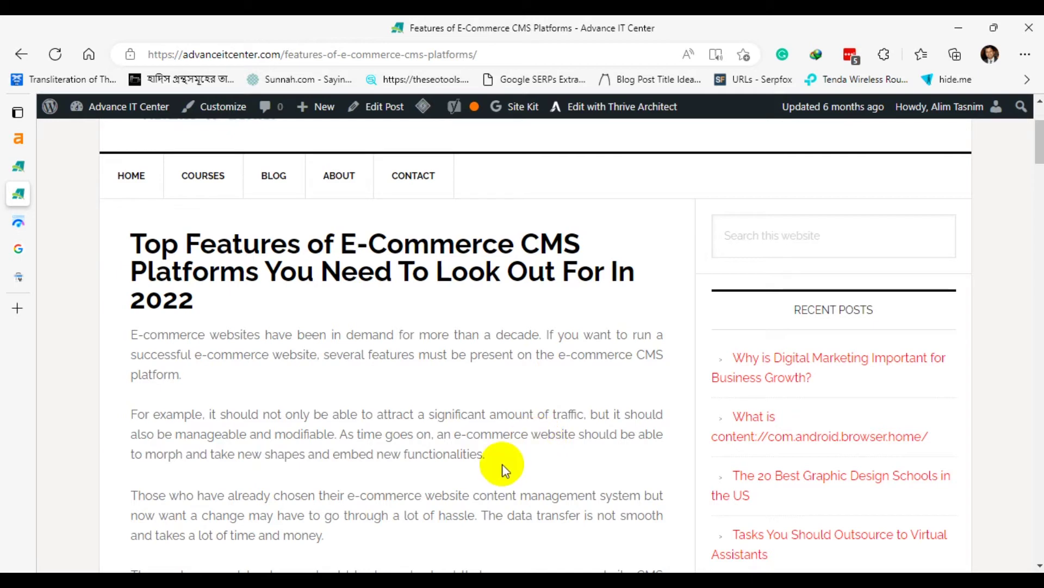
left_click(18, 226)
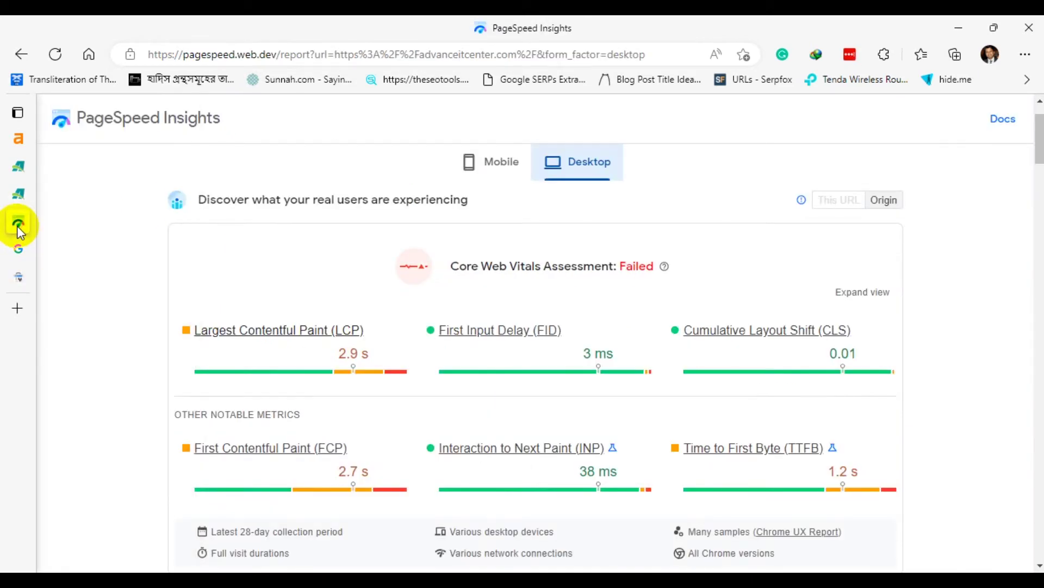
scroll(925, 331, "down", 12)
scroll(609, 349, "up", 7)
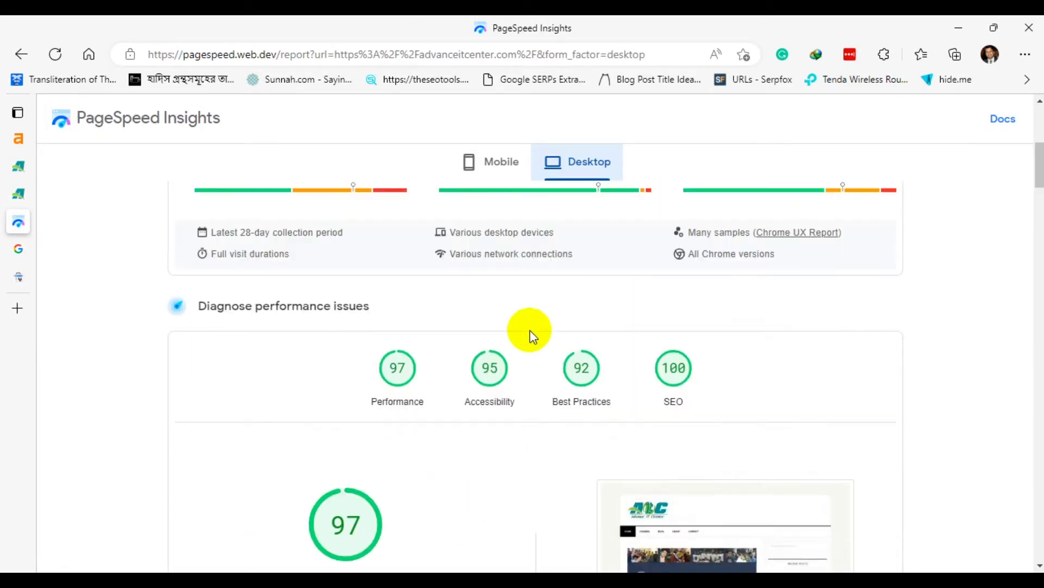
Switch to the mobile report, choose to wait for the unresponsive page, and examine its performance metrics and diagnostics list.
left_click(492, 161)
scroll(980, 283, "down", 5)
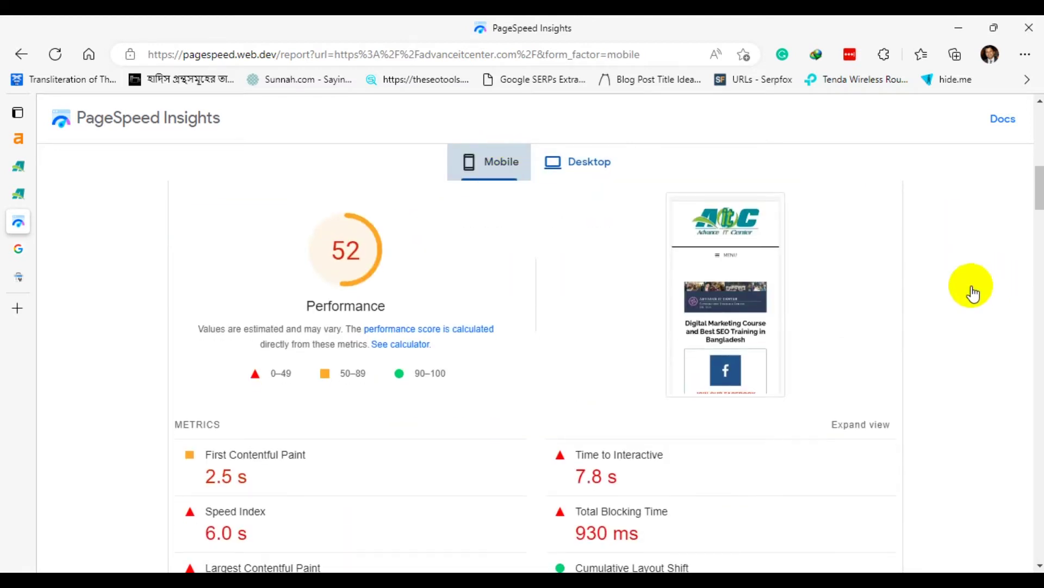
scroll(917, 316, "down", 4)
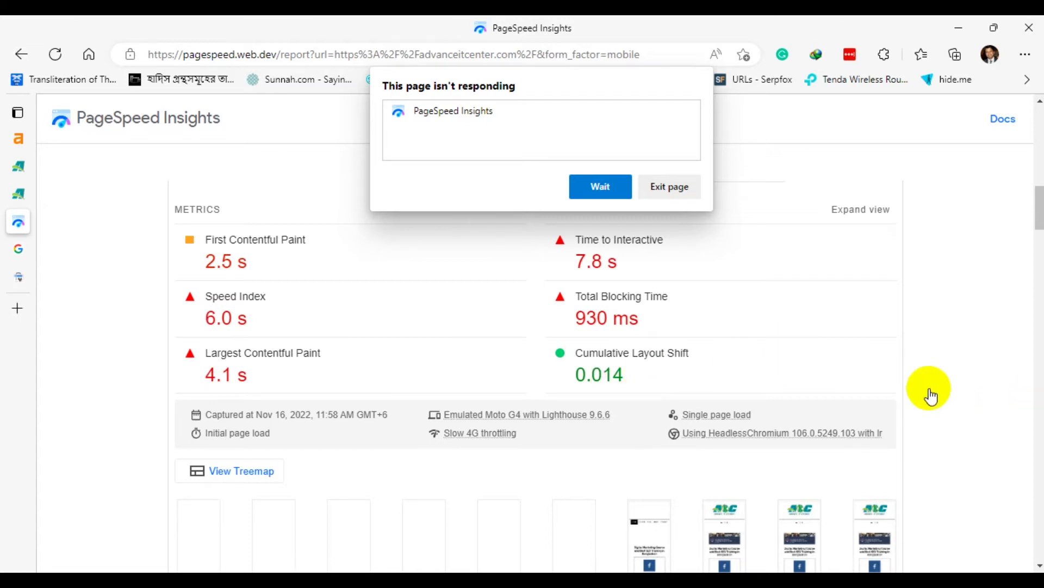
left_click(599, 187)
scroll(1016, 265, "down", 15)
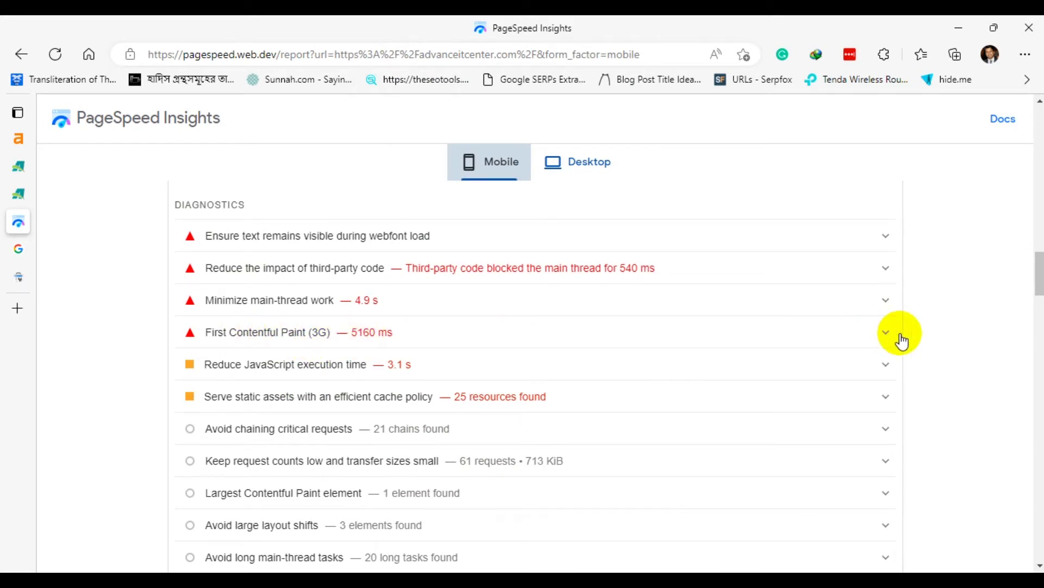
scroll(886, 338, "down", 2)
scroll(909, 304, "up", 1)
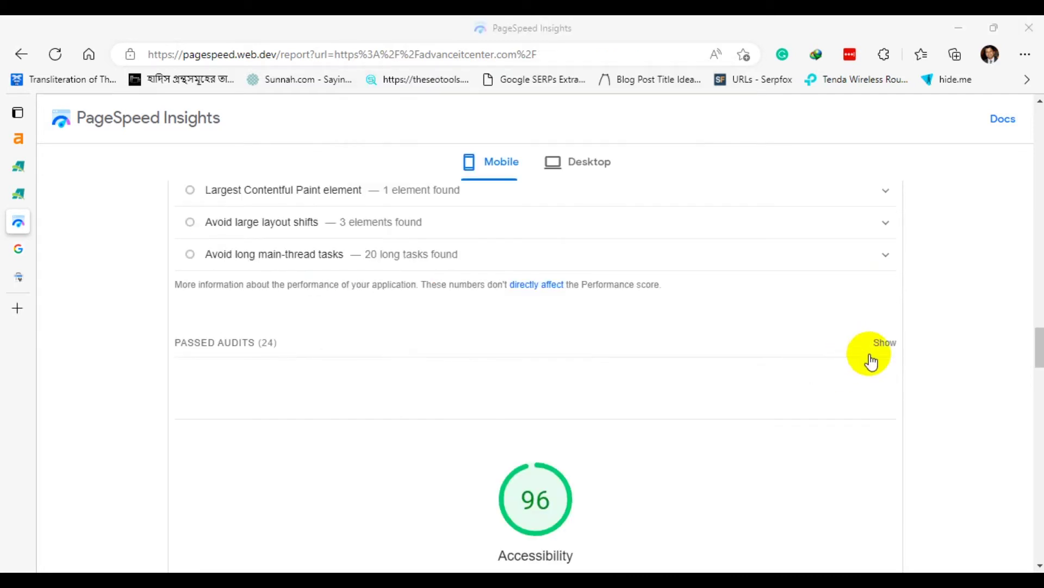
Examine the mobile diagnostics details on minimizing main-thread work and reducing JavaScript execution time.
scroll(916, 404, "up", 5)
scroll(915, 404, "up", 5)
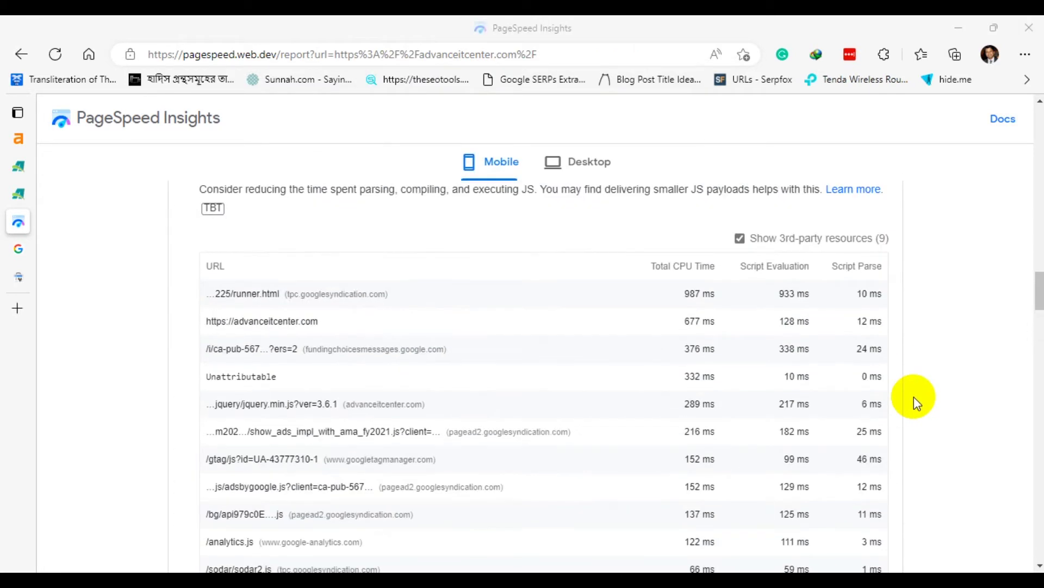
scroll(920, 392, "up", 4)
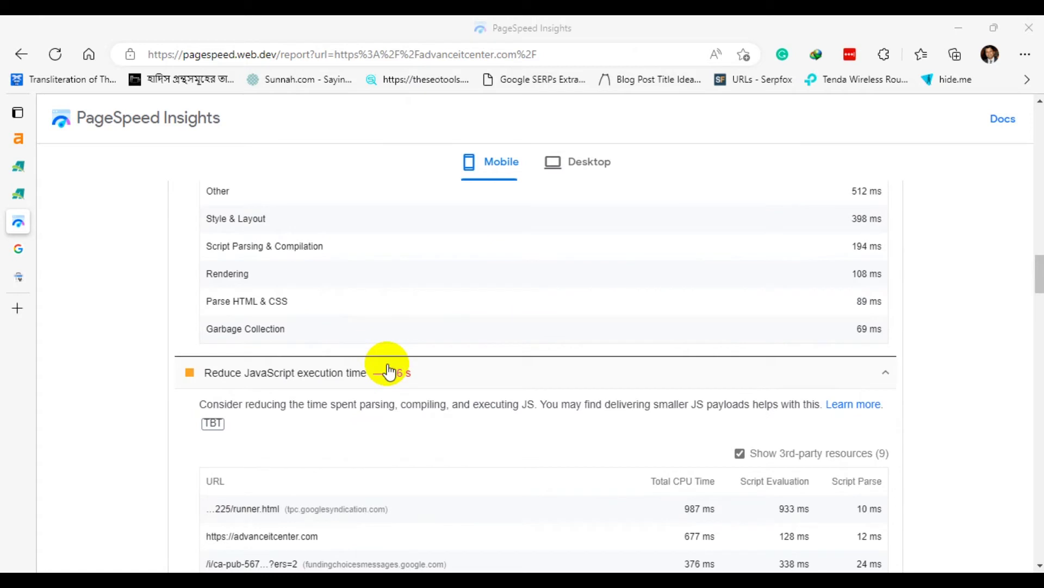
scroll(378, 338, "up", 3)
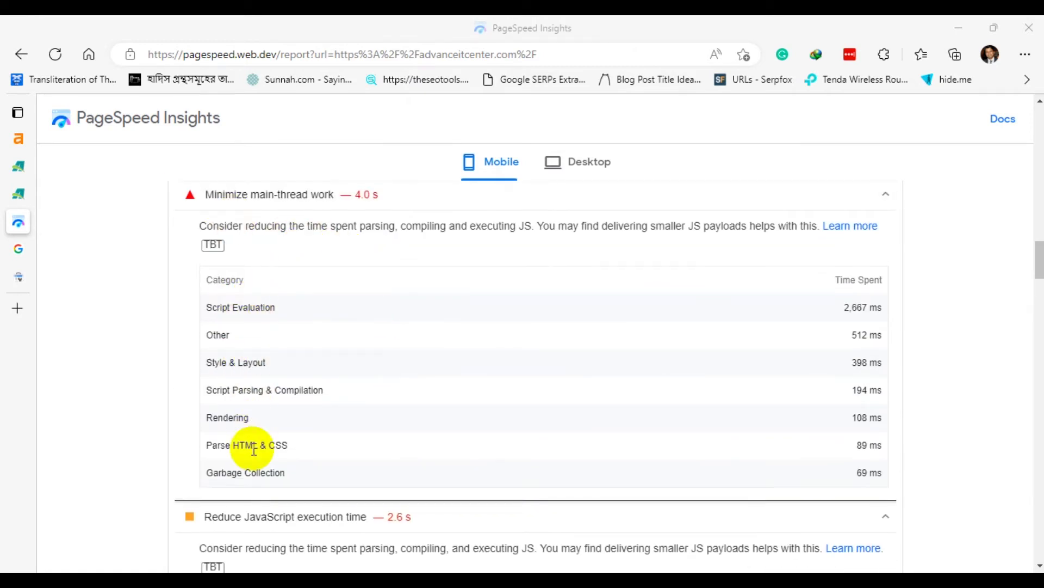
scroll(916, 342, "down", 2)
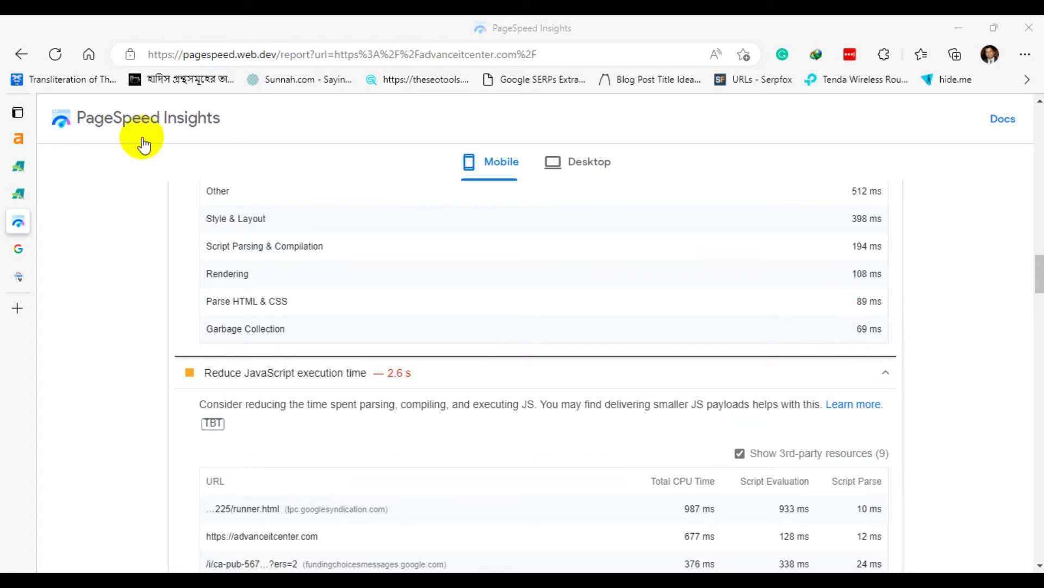
Go back to the overall performance score and metrics of the mobile report.
mouse_move(21, 253)
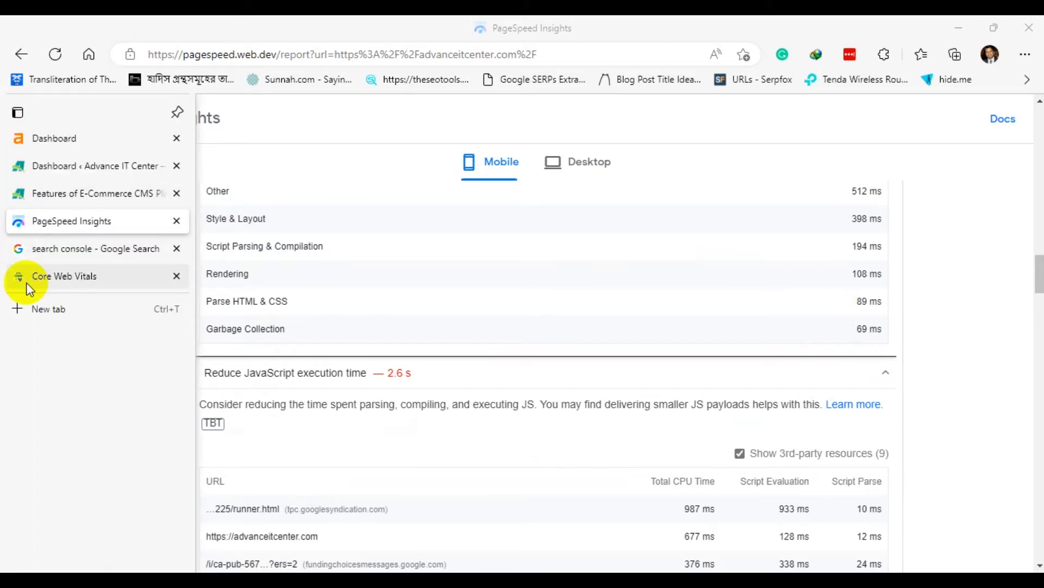
mouse_move(26, 282)
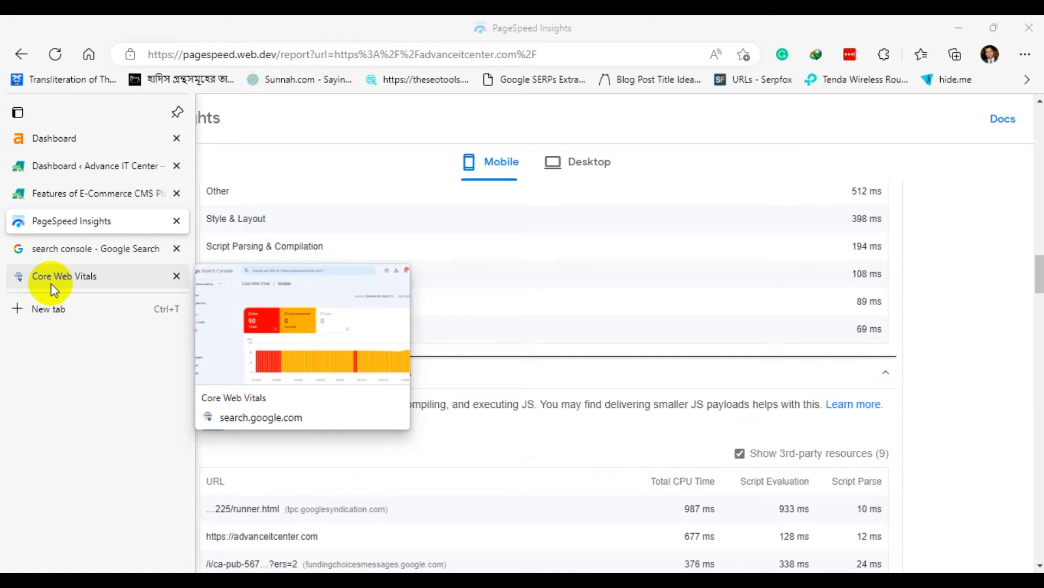
scroll(897, 325, "up", 10)
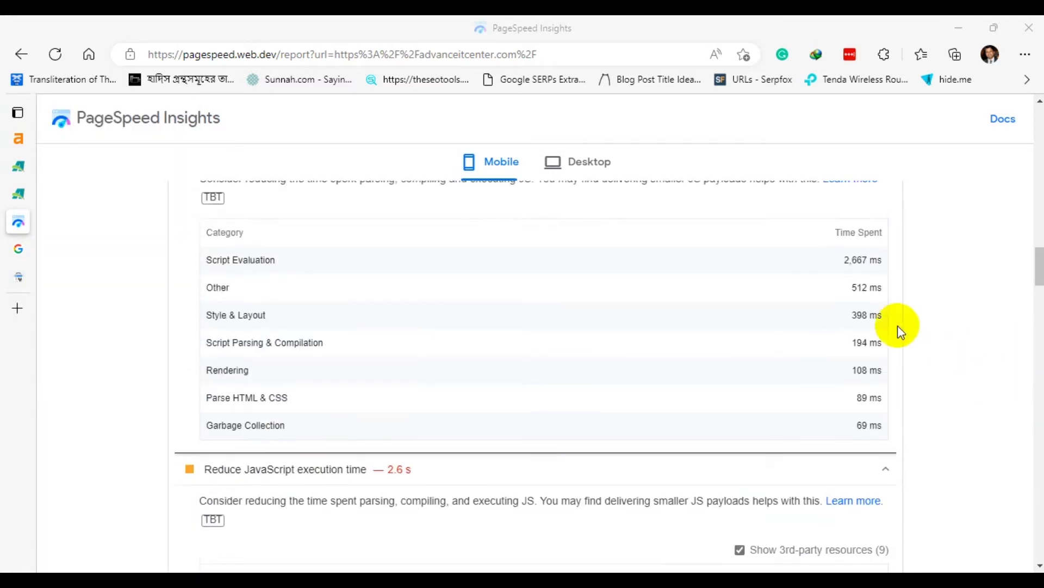
scroll(401, 340, "up", 10)
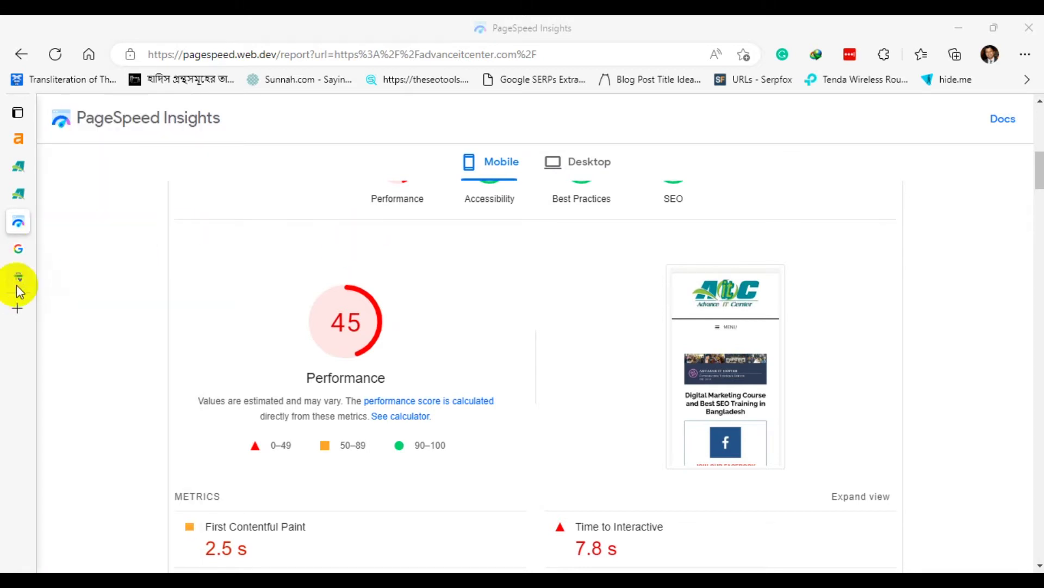
Search Google for "wp rocket" from the existing search console results page and look through the results.
left_click(48, 248)
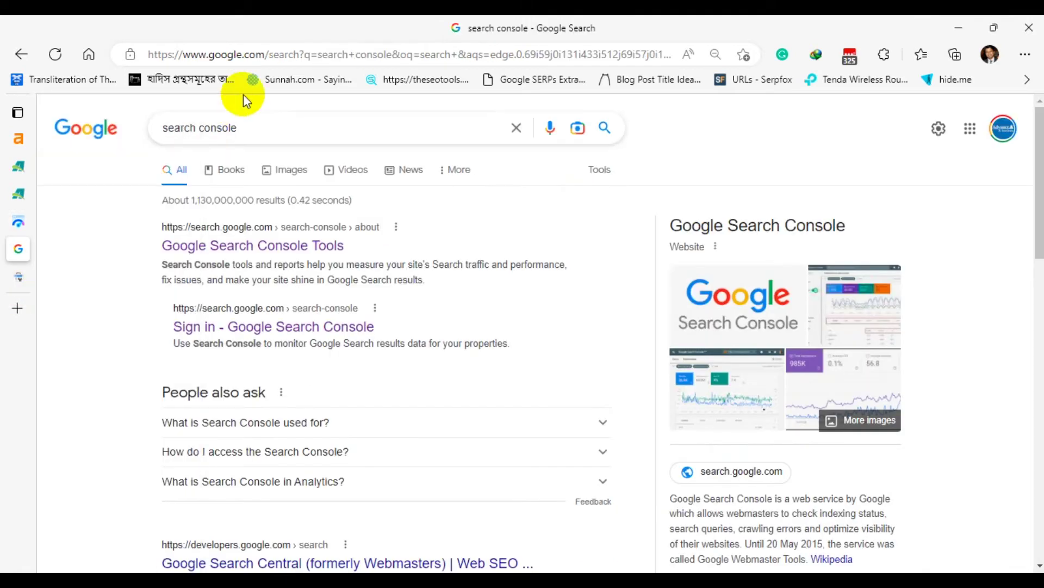
triple_click(275, 129)
type("wp")
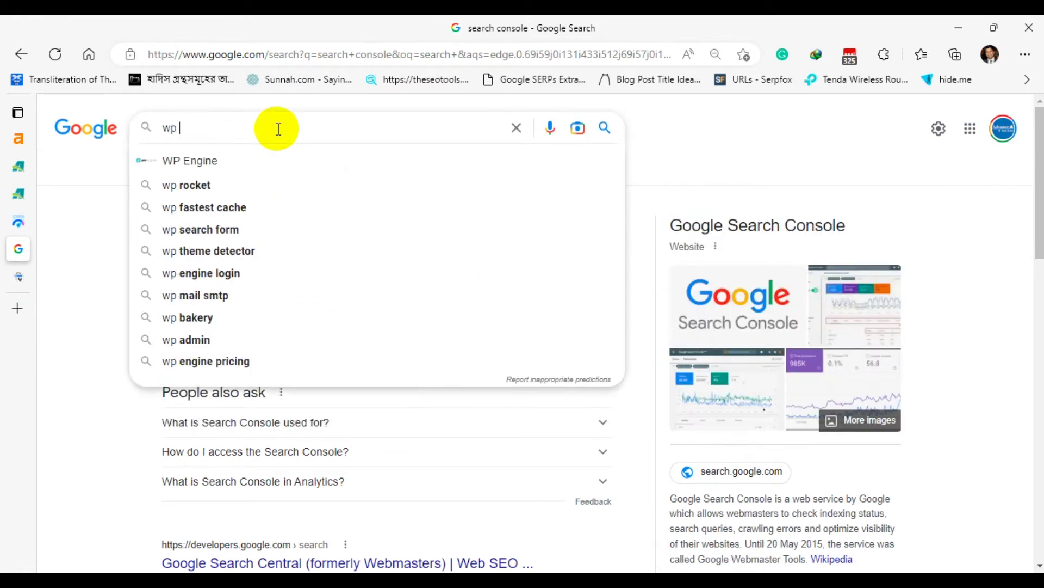
left_click(237, 182)
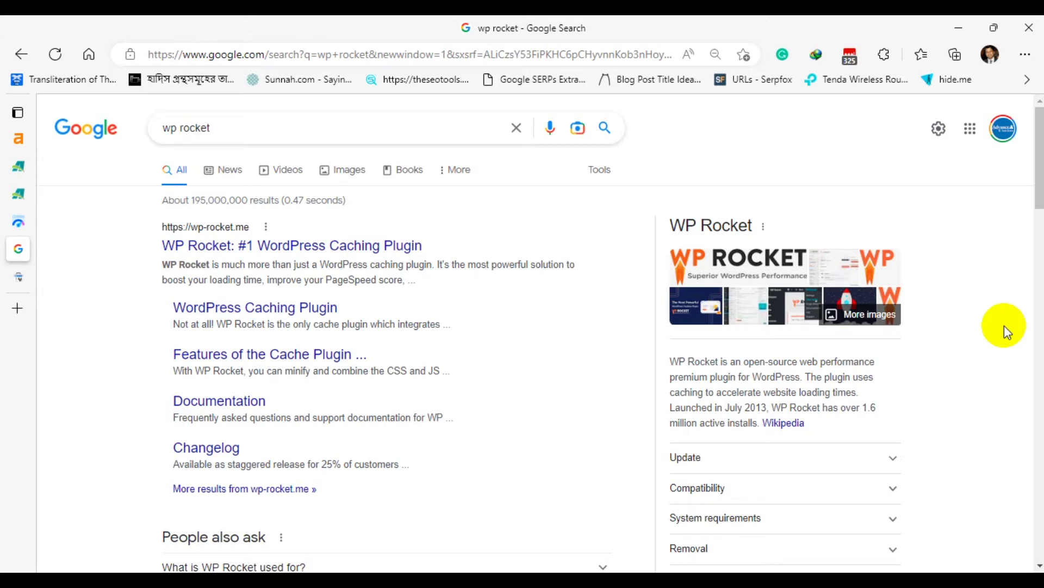
scroll(443, 401, "down", 3)
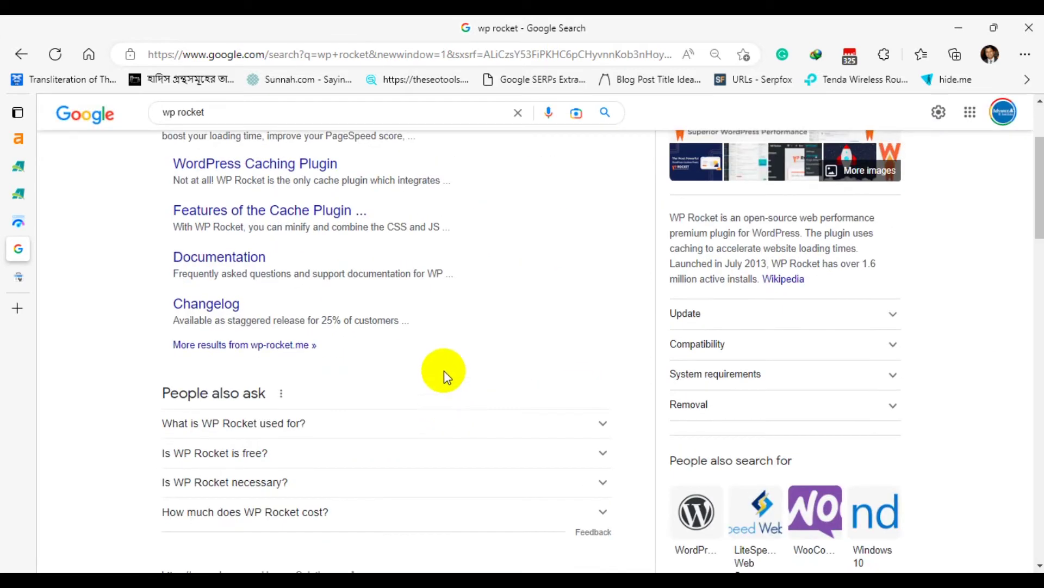
scroll(462, 359, "down", 6)
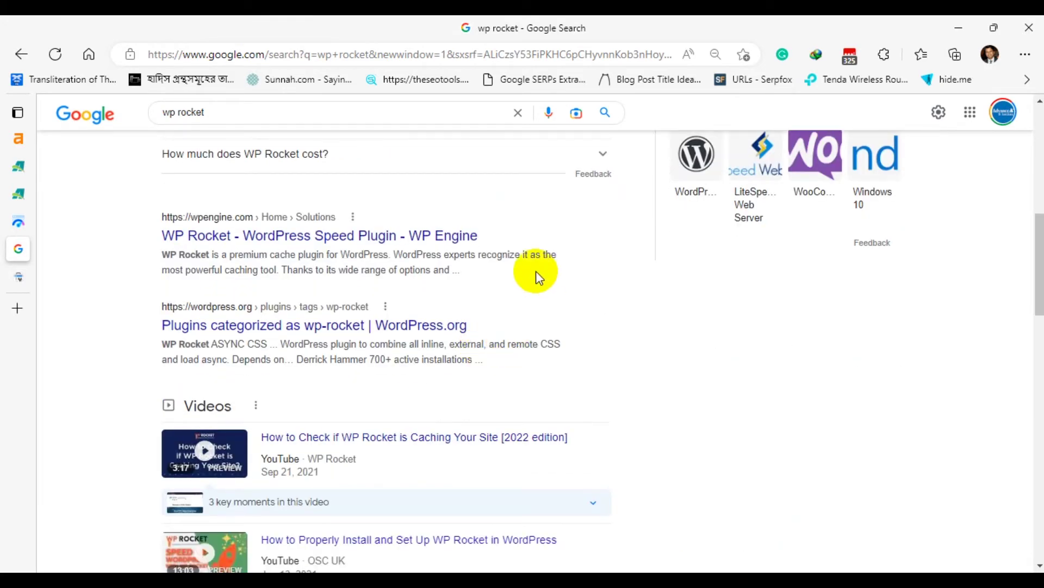
Search Google for "wp rocket price" and open the GPLKey result for the WP Rocket WordPress caching plugin.
scroll(517, 274, "up", 10)
left_click(276, 126)
type("price")
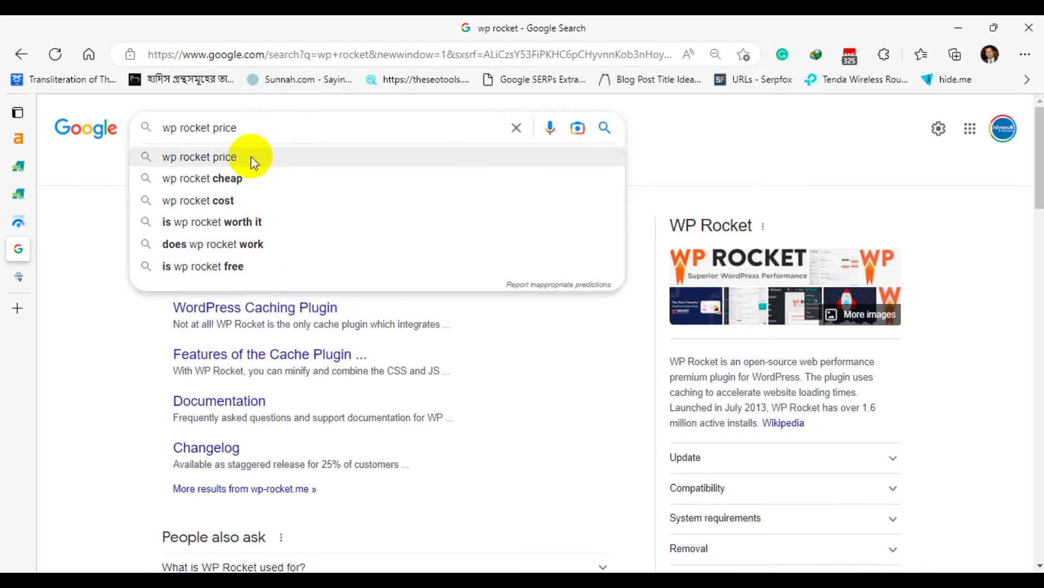
left_click(250, 156)
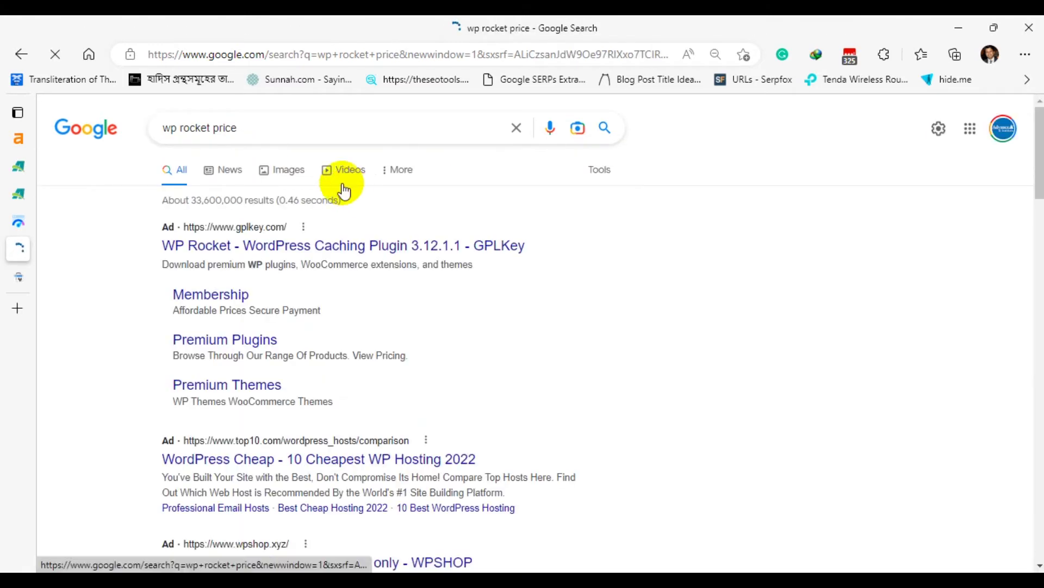
scroll(339, 283, "down", 3)
scroll(339, 289, "up", 3)
left_click(313, 245)
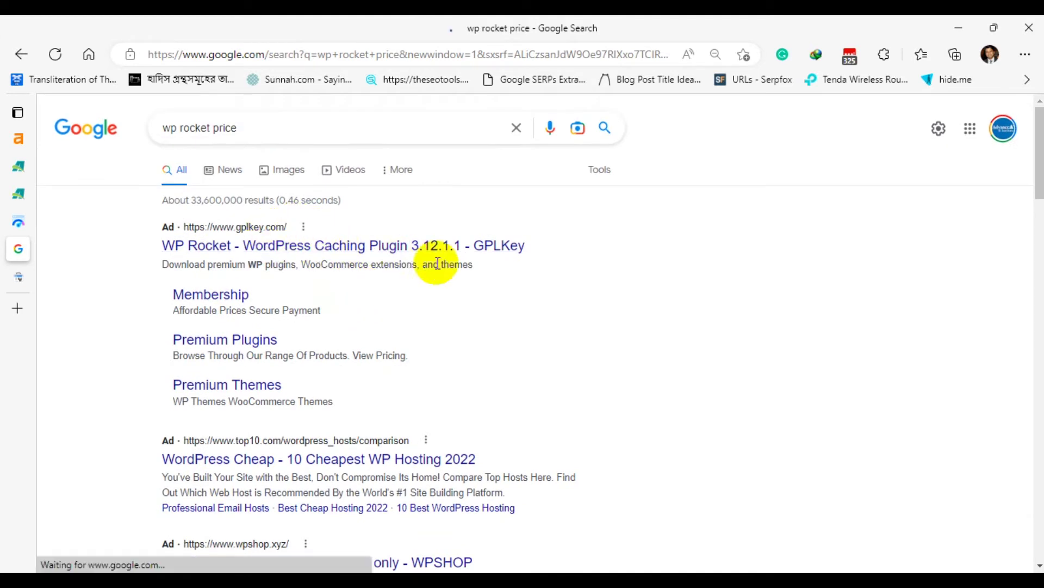
left_click(301, 251)
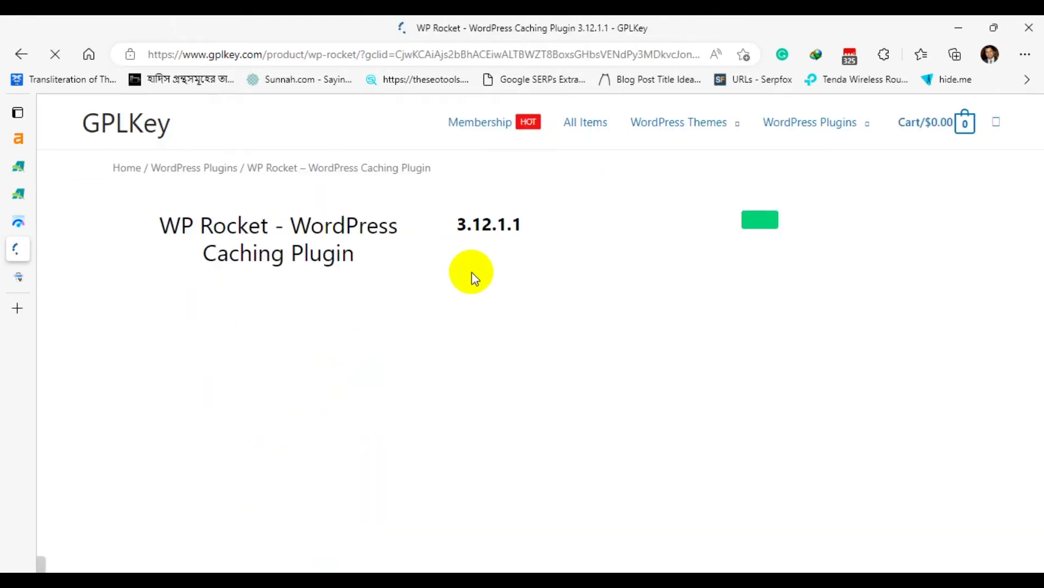
Check the GPLKey price, return to the "wp rocket price" results, and open the wpastra.com WP Rocket Review (2022).
scroll(607, 268, "down", 3)
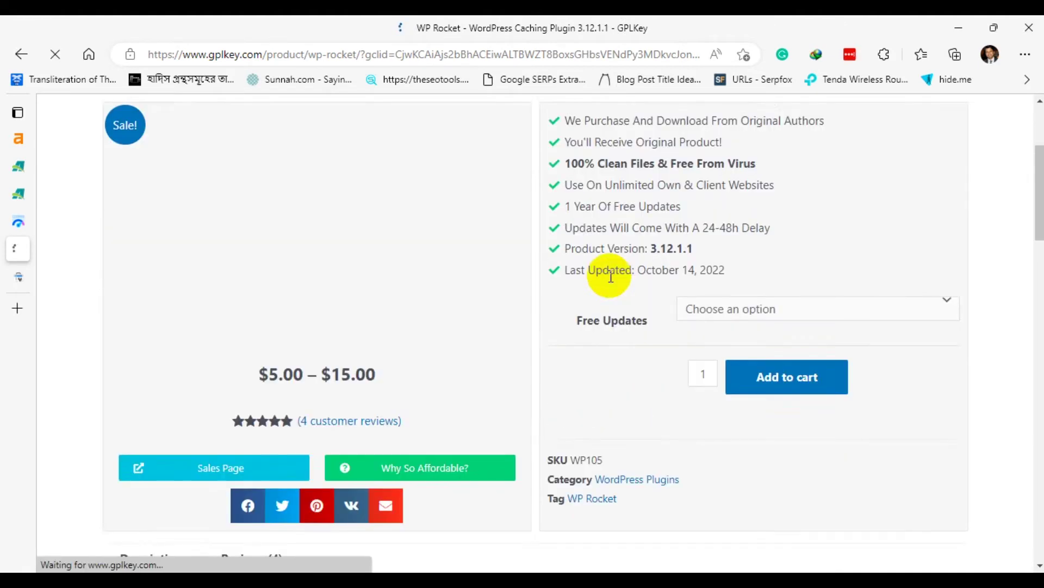
left_click(21, 54)
scroll(626, 219, "down", 8)
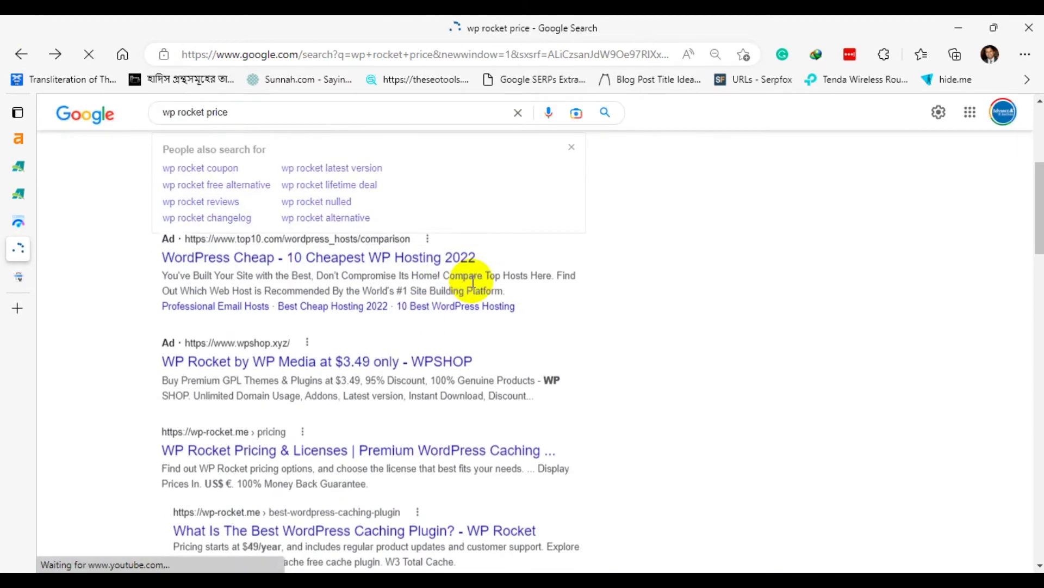
scroll(587, 303, "down", 4)
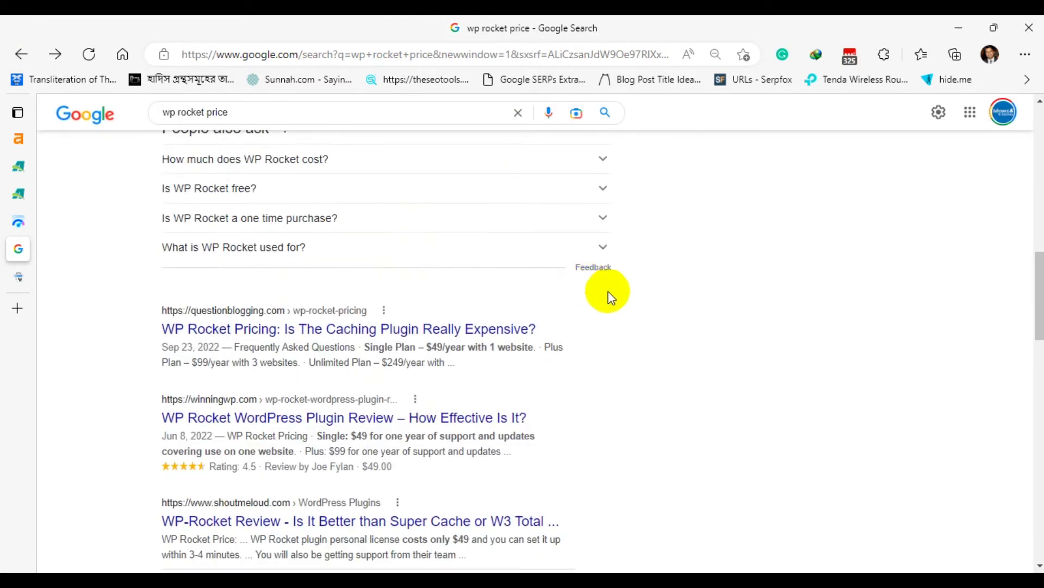
scroll(611, 295, "down", 4)
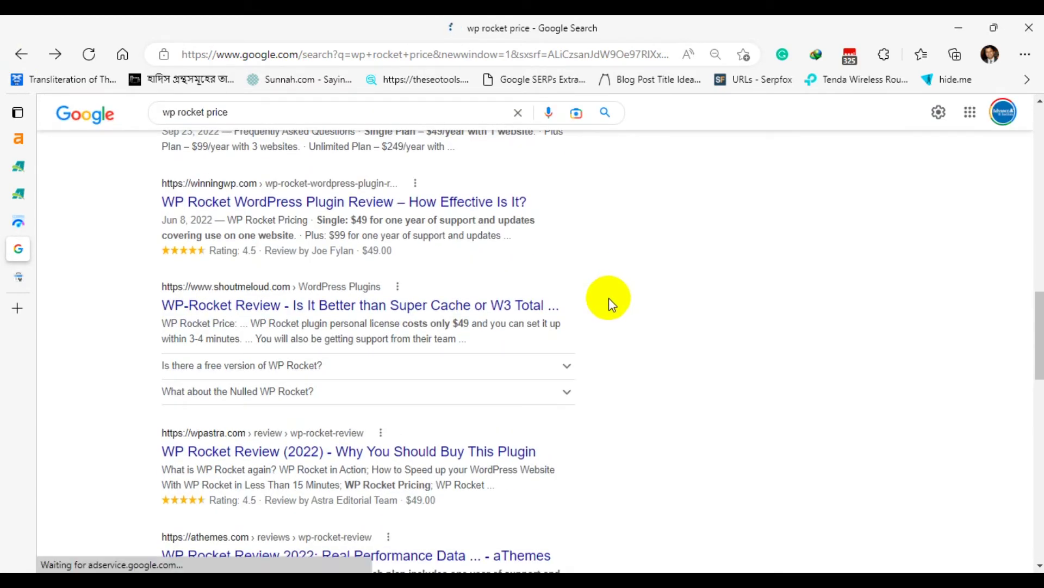
scroll(610, 302, "down", 3)
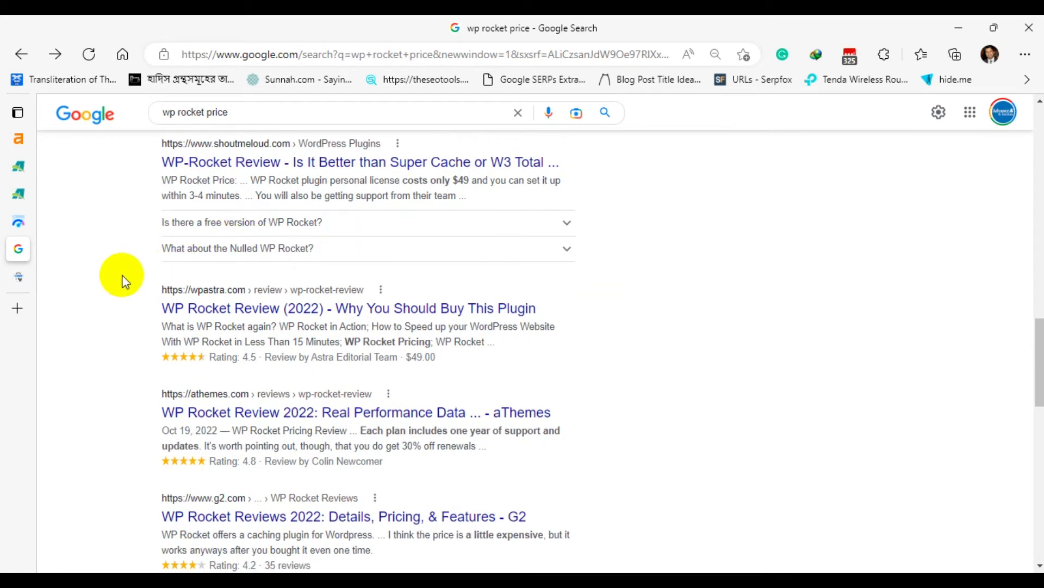
left_click(280, 308)
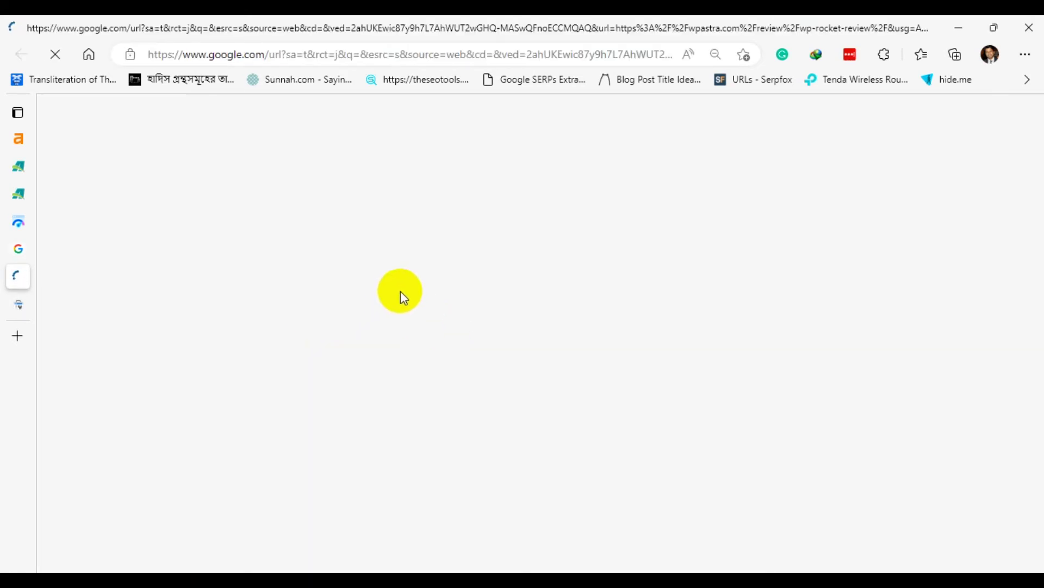
Skim the WP Rocket review down past the file optimization section and dismiss the Google sign-in prompt.
scroll(767, 366, "down", 5)
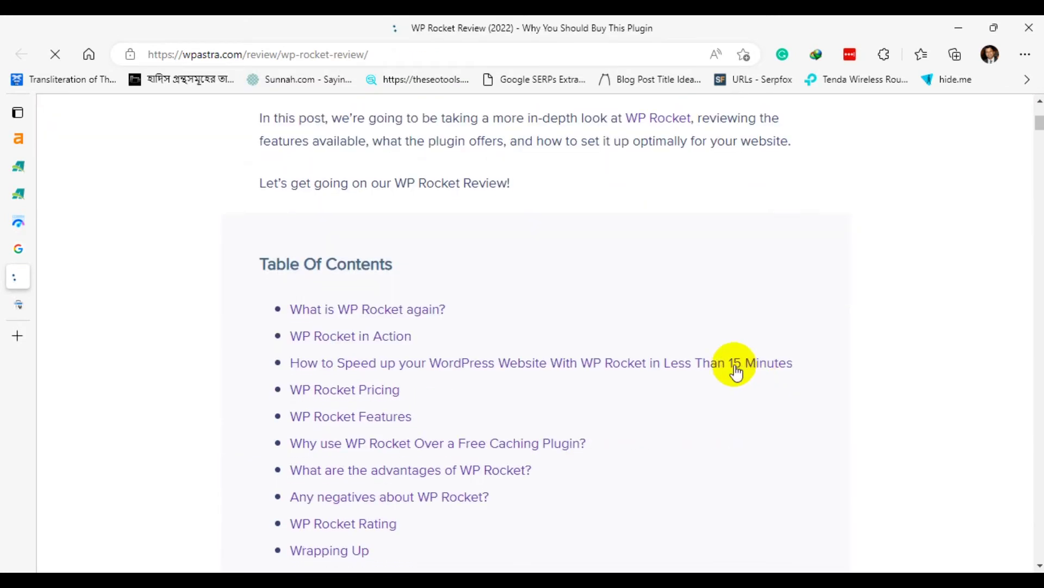
scroll(736, 373, "down", 15)
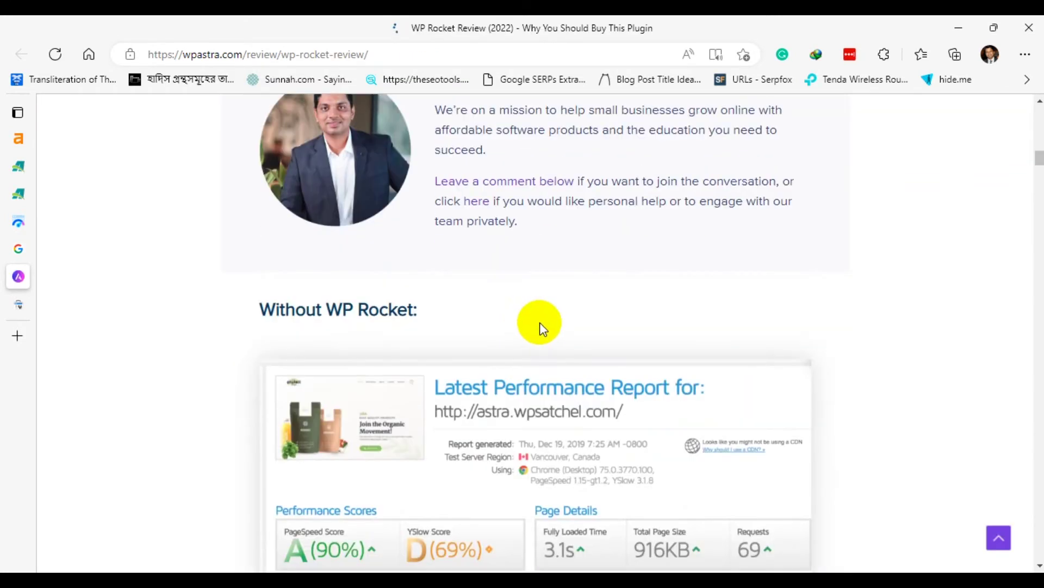
scroll(539, 322, "down", 15)
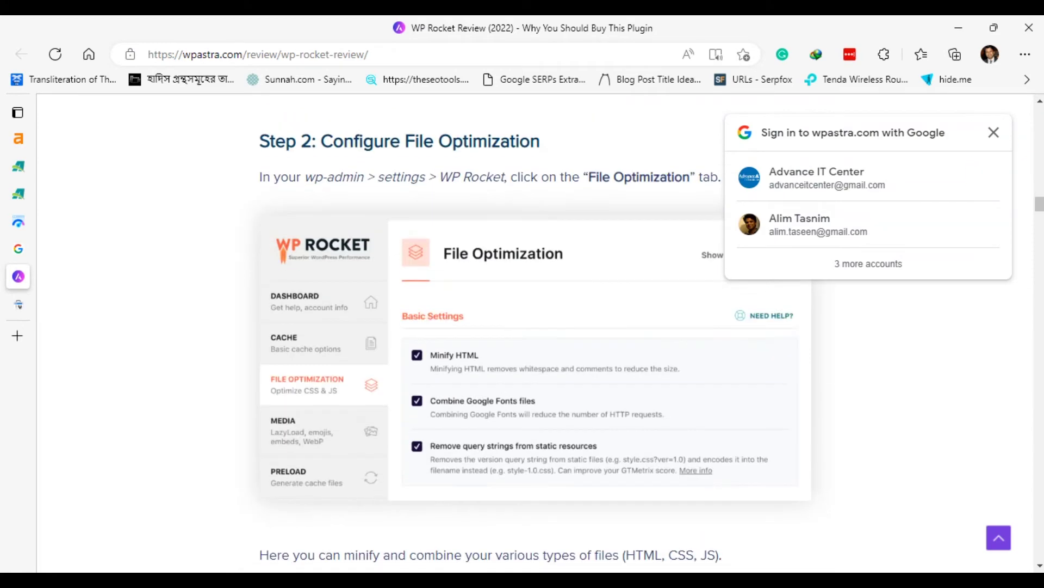
left_click(994, 132)
scroll(669, 240, "down", 15)
scroll(674, 251, "down", 4)
Go back through the WP Rocket review to its title and introduction.
scroll(853, 256, "up", 20)
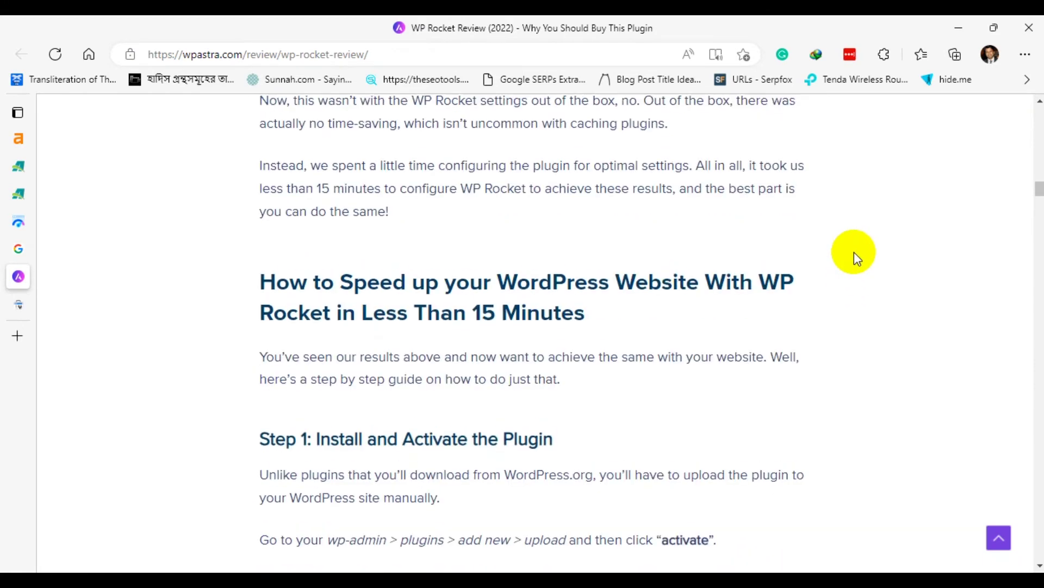
scroll(854, 252, "up", 10)
scroll(830, 235, "down", 7)
scroll(822, 249, "up", 5)
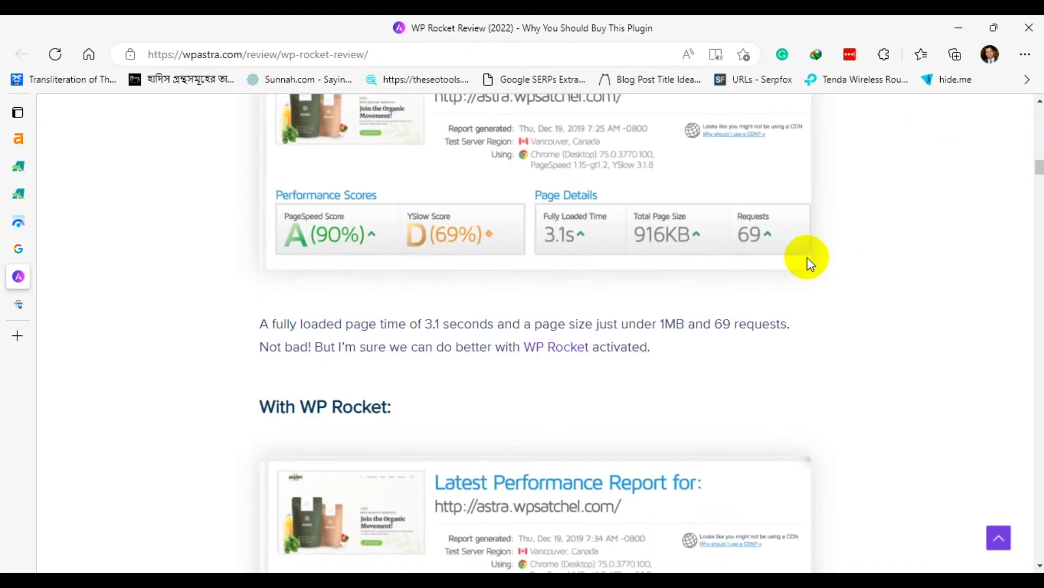
scroll(807, 256, "up", 20)
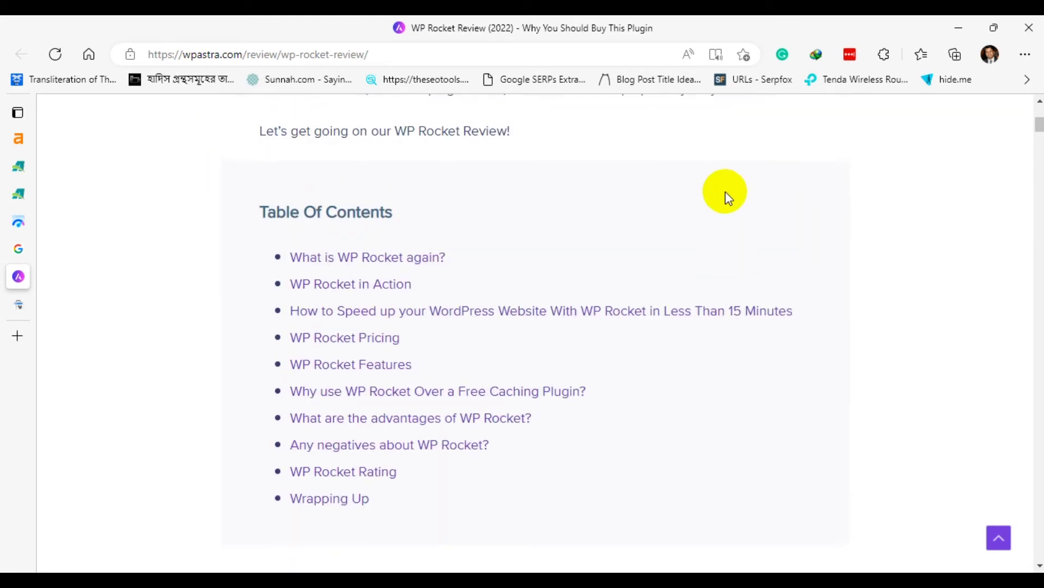
scroll(625, 212, "up", 6)
left_click_drag(585, 293, 605, 293)
left_click(607, 292)
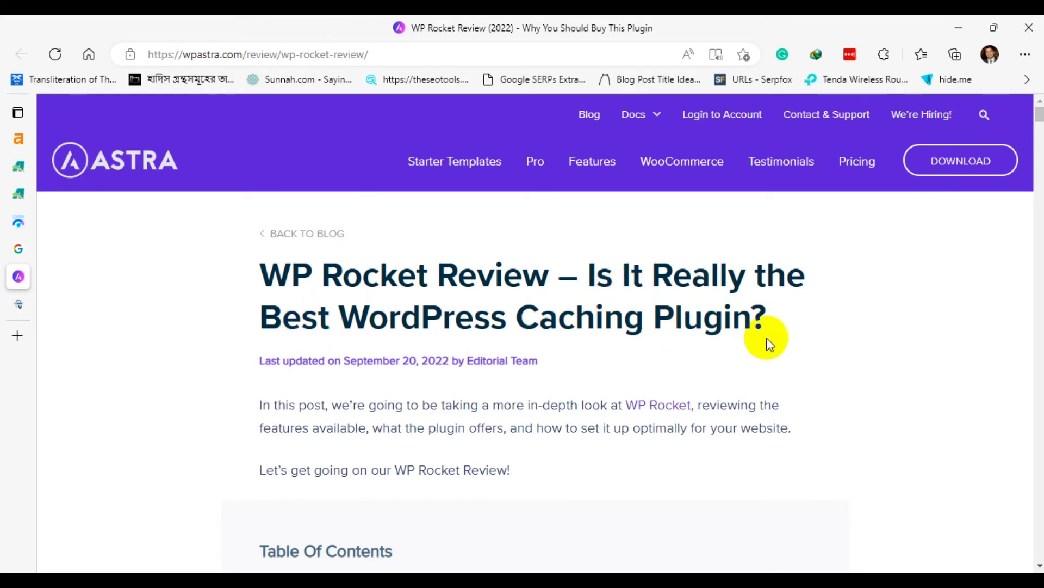
Compare the article's performance reports without and with WP Rocket, including the PageSpeed and YSlow scores.
scroll(707, 327, "down", 8)
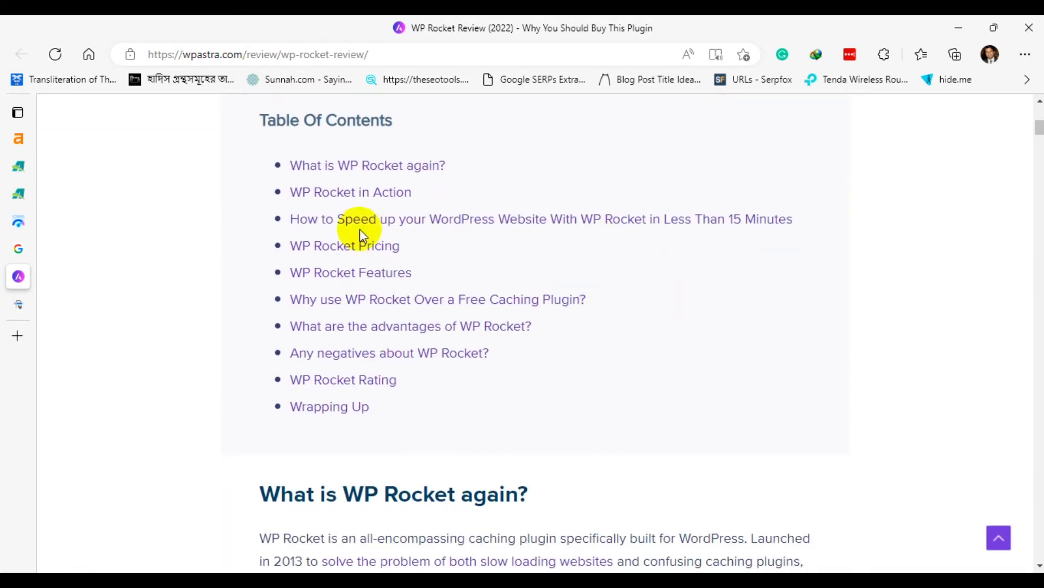
scroll(364, 241, "down", 5)
scroll(524, 222, "down", 5)
scroll(578, 356, "down", 9)
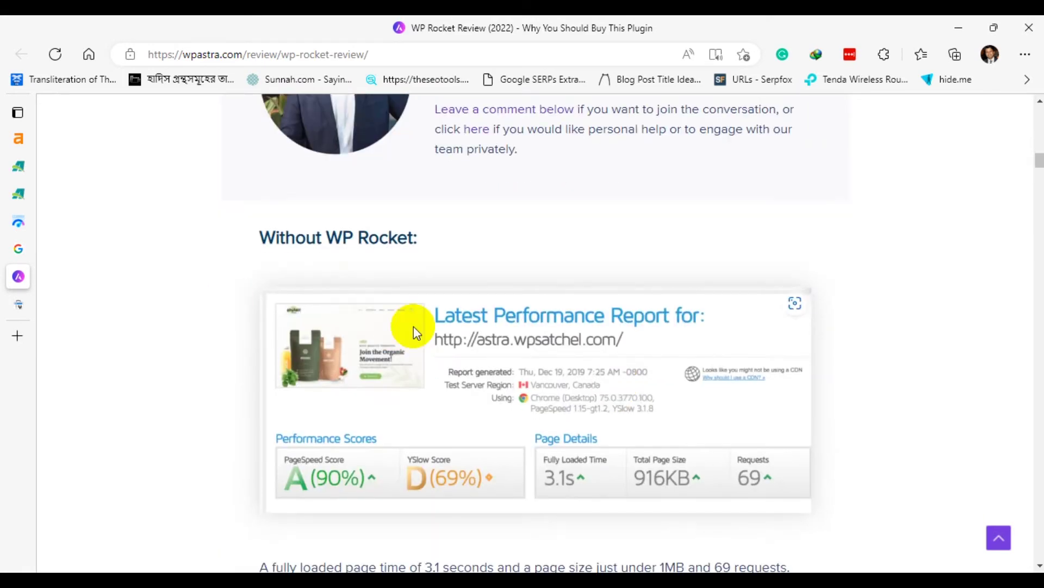
scroll(413, 326, "down", 8)
scroll(433, 388, "down", 3)
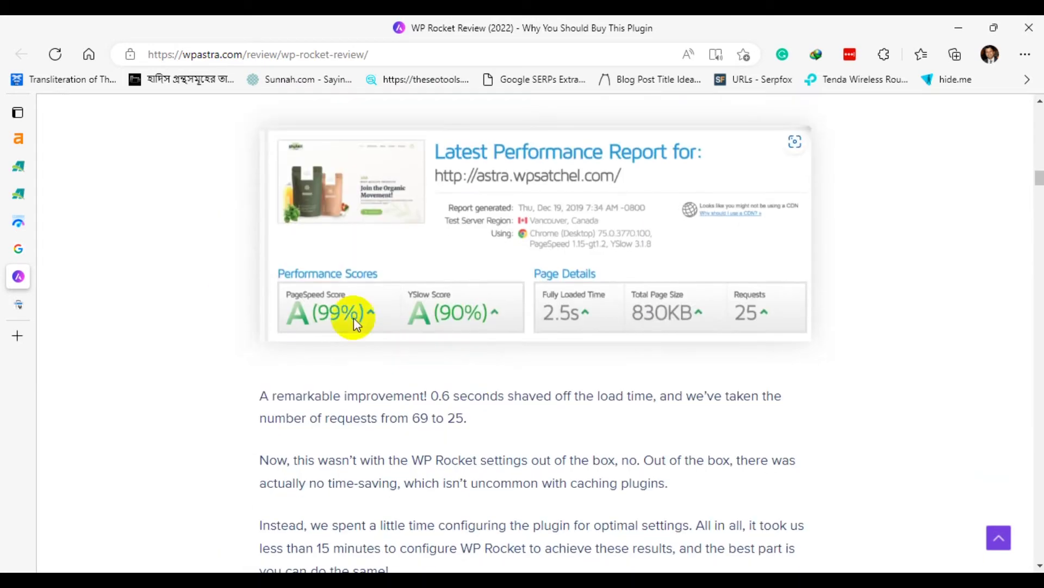
scroll(544, 359, "up", 7)
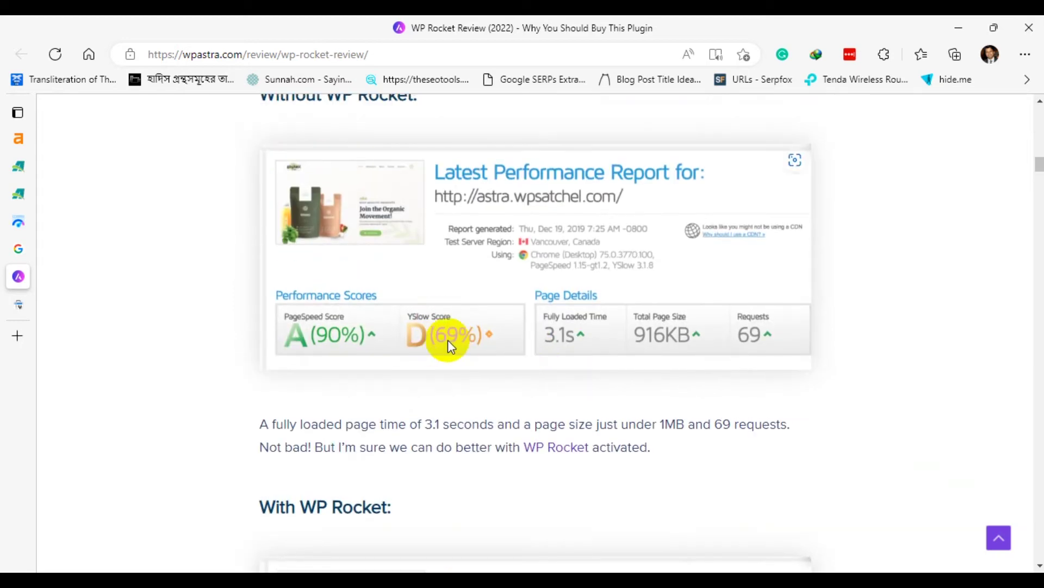
scroll(490, 375, "down", 5)
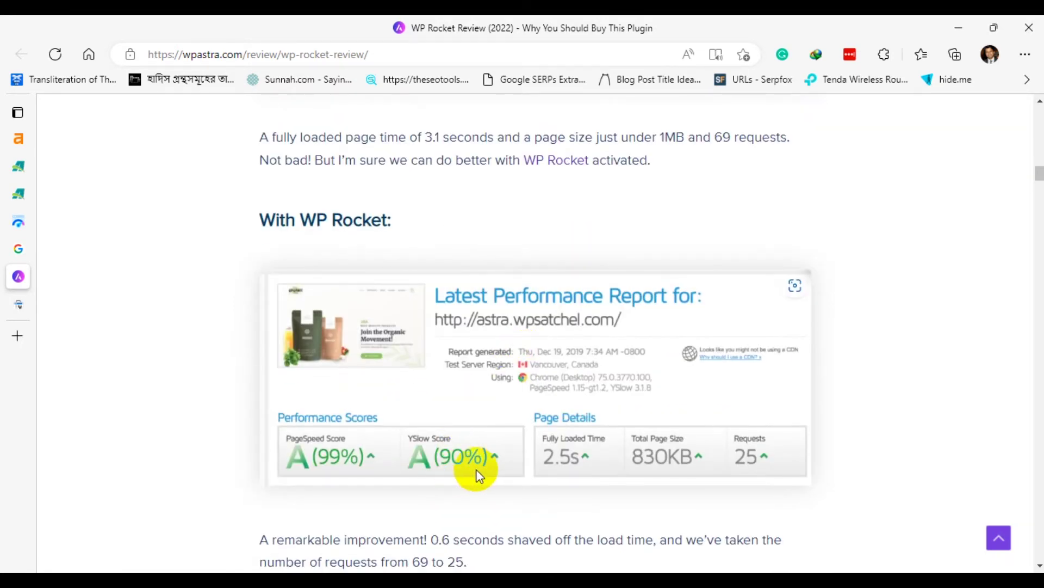
scroll(538, 441, "down", 4)
Examine the WP Rocket setup guide's steps on installing the plugin, configuring File Optimization and controlling Heartbeat.
scroll(604, 412, "down", 10)
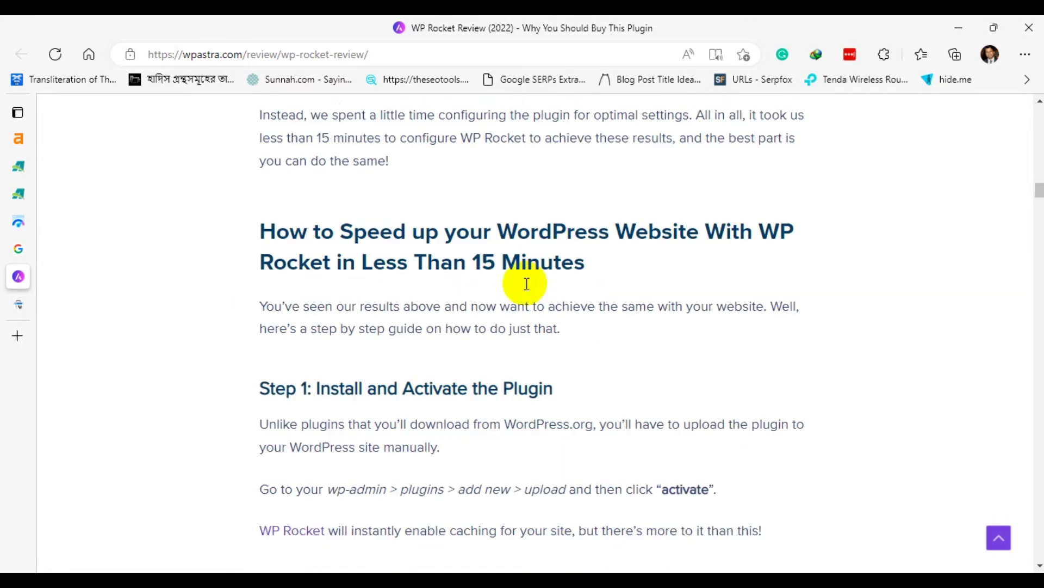
scroll(599, 316, "down", 3)
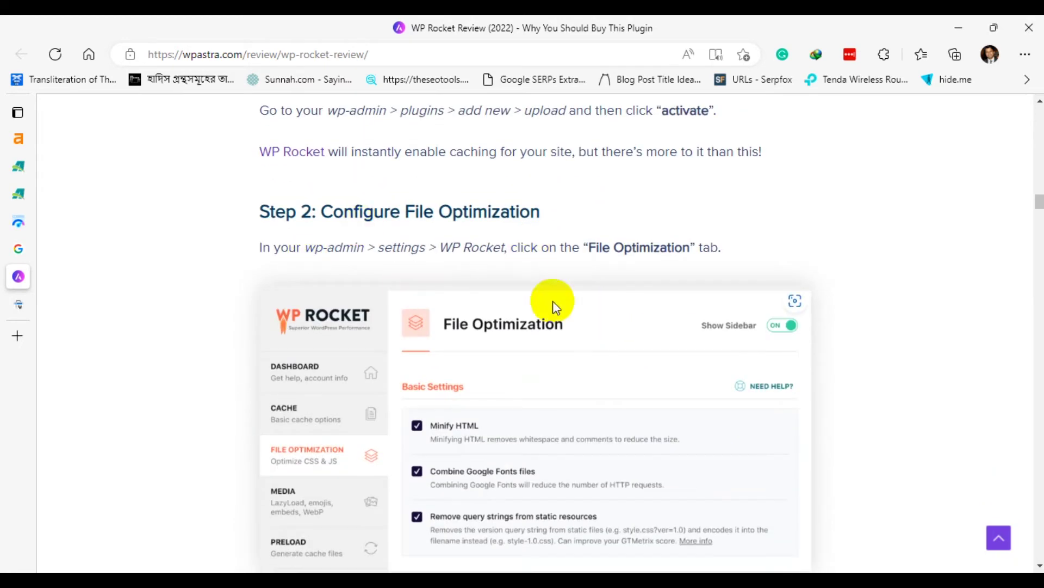
scroll(553, 272, "down", 3)
scroll(598, 350, "down", 4)
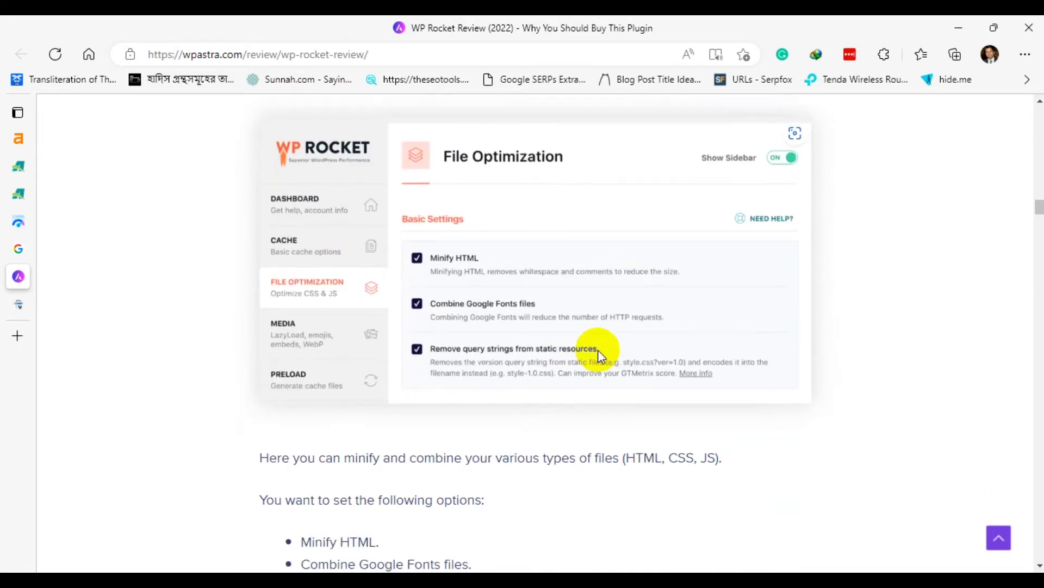
scroll(536, 322, "down", 5)
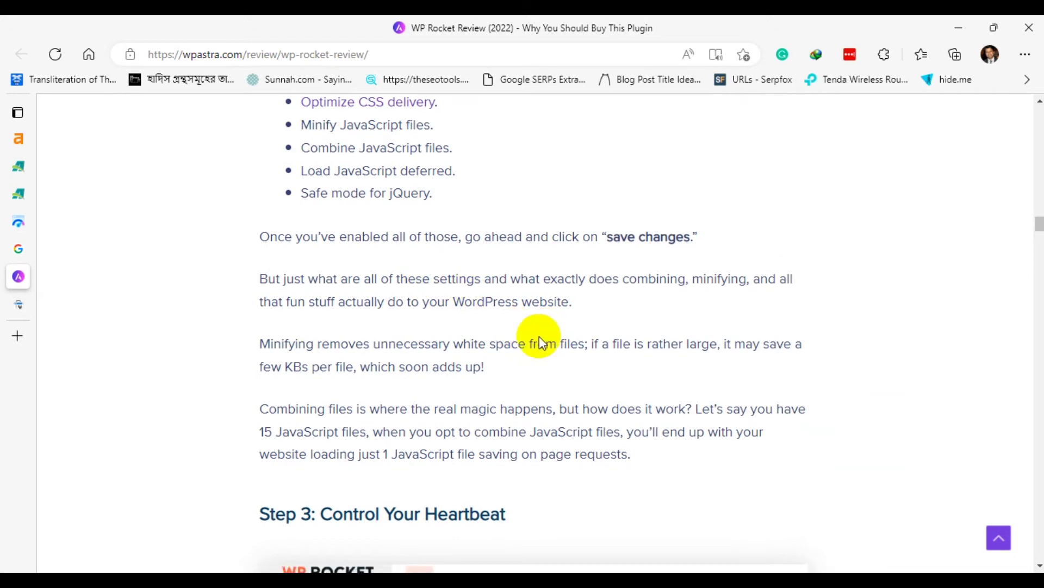
scroll(544, 342, "down", 5)
scroll(552, 288, "down", 3)
scroll(553, 288, "down", 6)
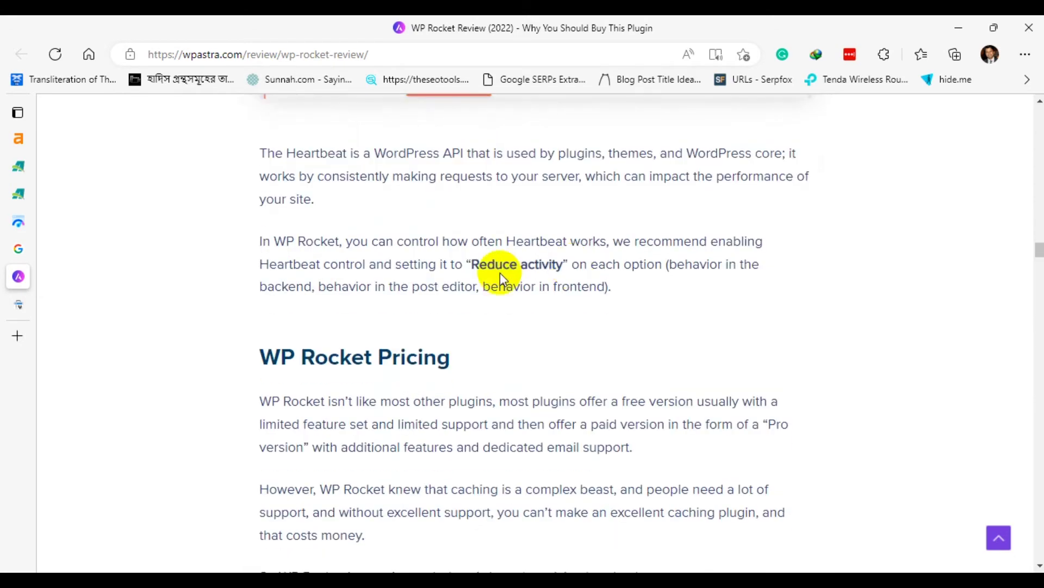
Read the WP Rocket Pricing section and open its "how the pricing breaks down" link in a new tab.
scroll(623, 302, "down", 4)
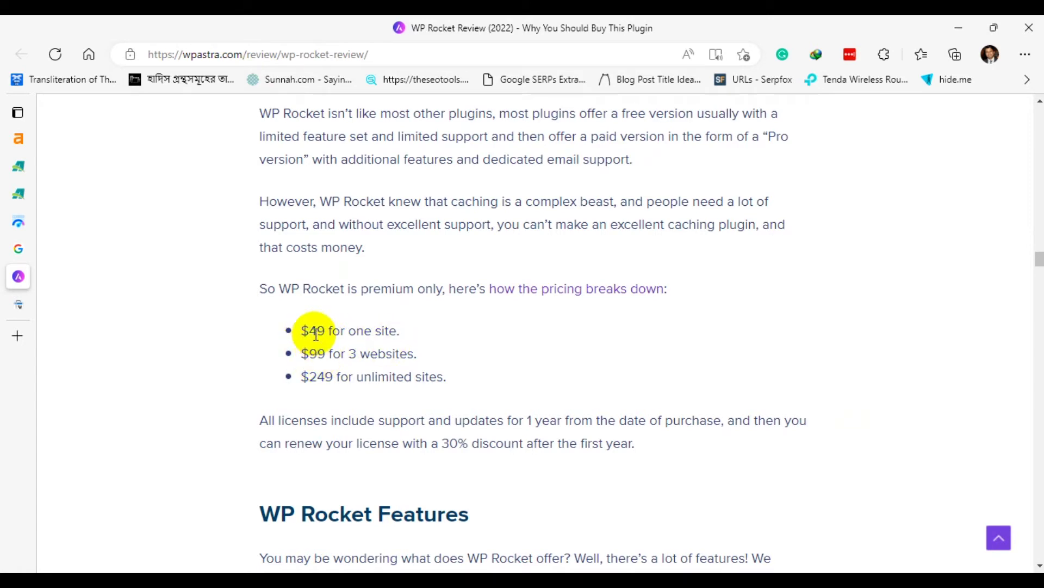
right_click(598, 296)
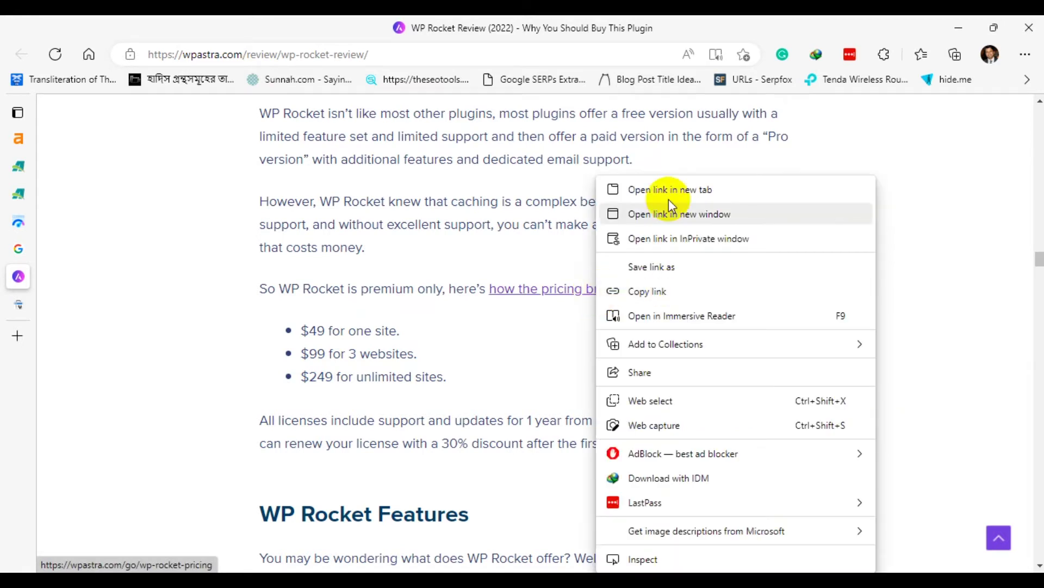
left_click(667, 186)
mouse_move(11, 330)
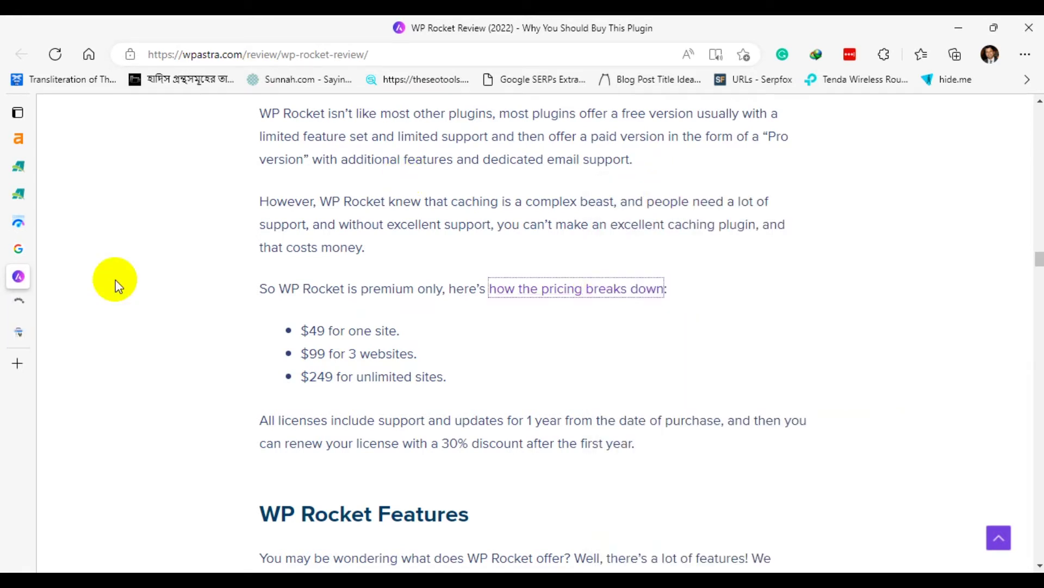
left_click(24, 305)
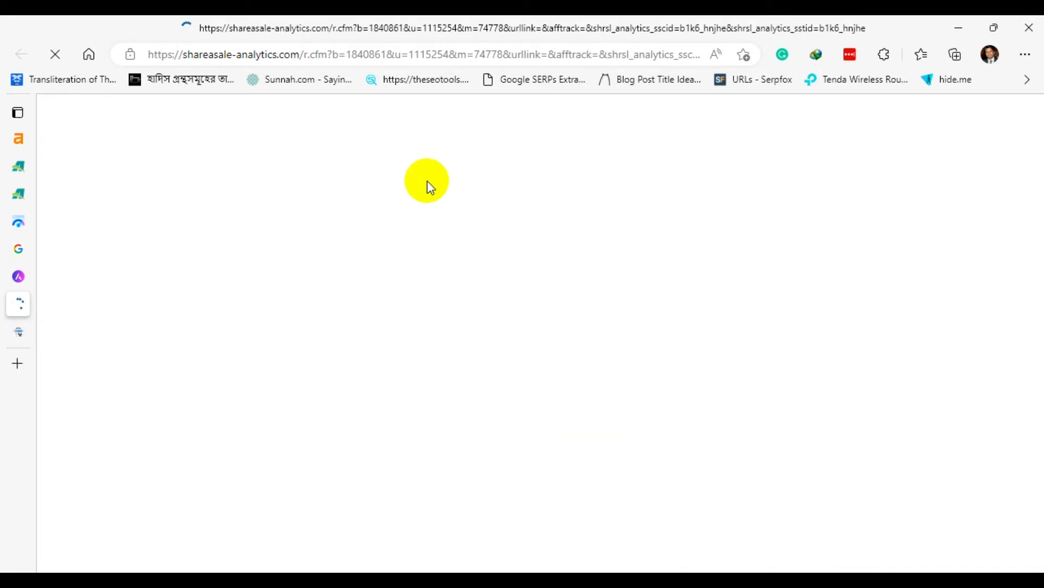
Compare the yearly prices and website limits of the Single, Plus and Infinite licenses on WP Rocket's pricing page.
scroll(761, 304, "down", 3)
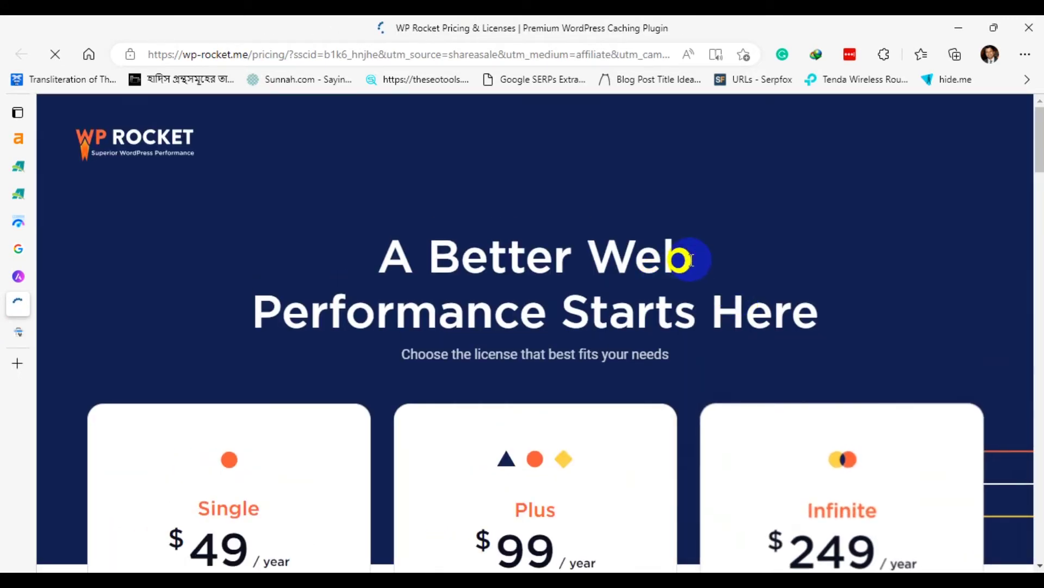
scroll(536, 272, "down", 4)
scroll(348, 283, "down", 3)
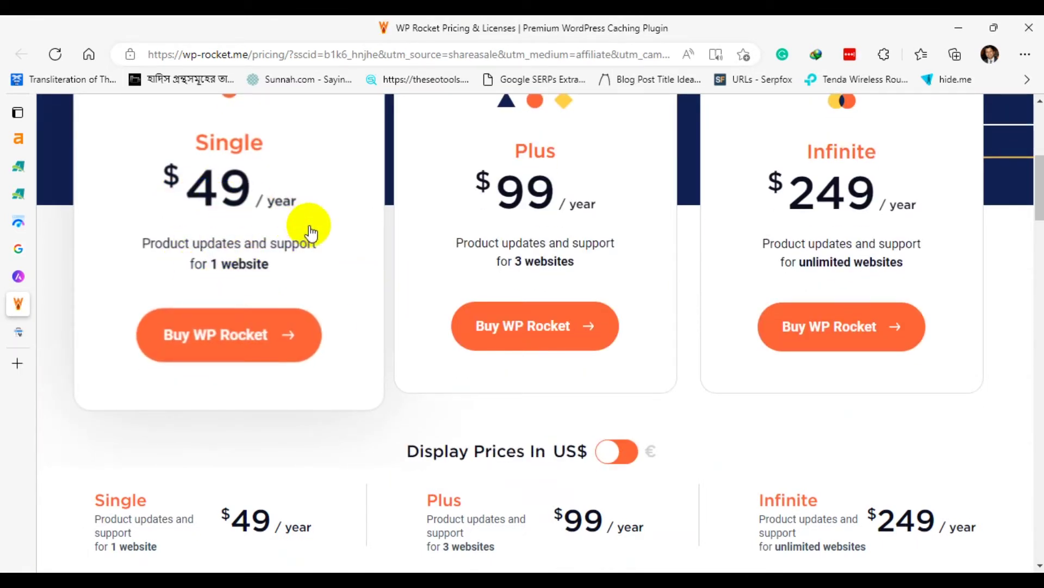
scroll(305, 229, "up", 1)
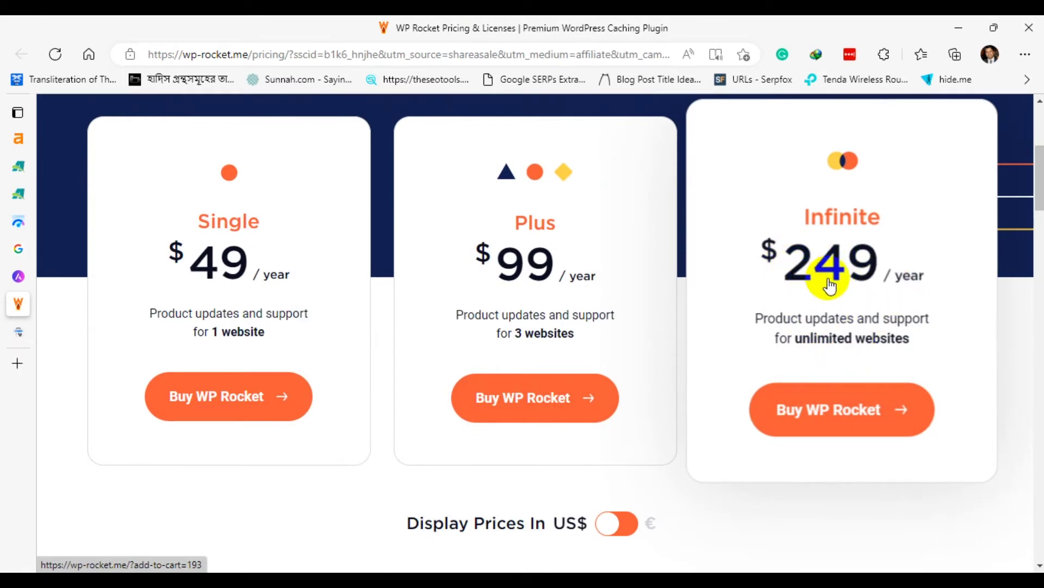
scroll(900, 305, "down", 3)
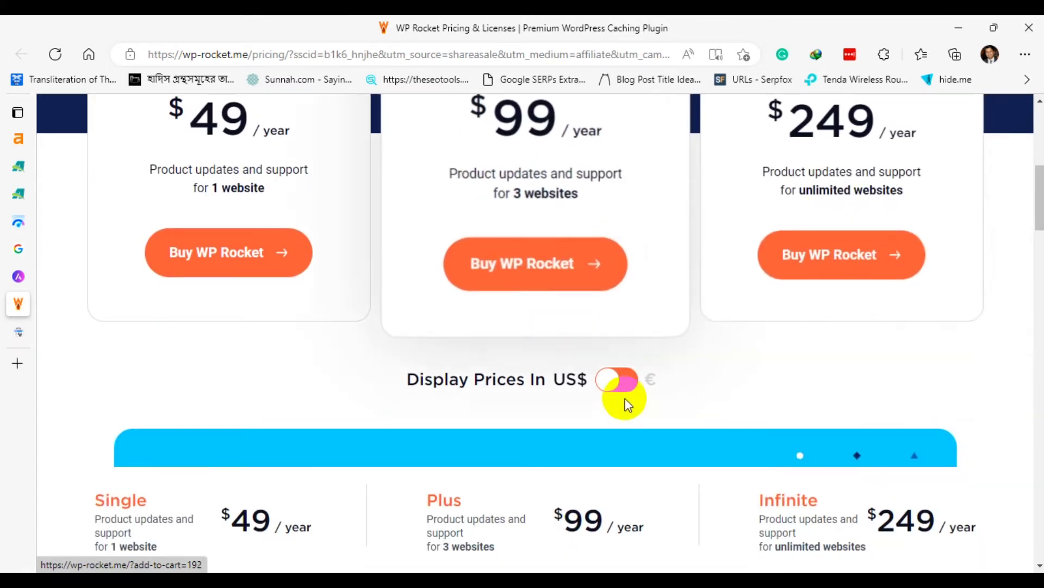
scroll(713, 333, "up", 1)
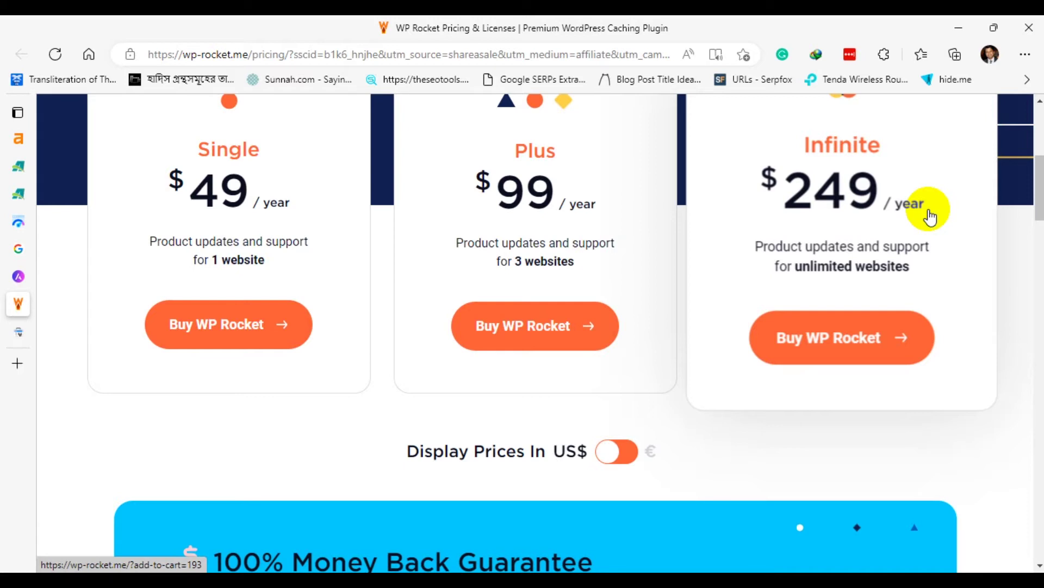
left_click(882, 341)
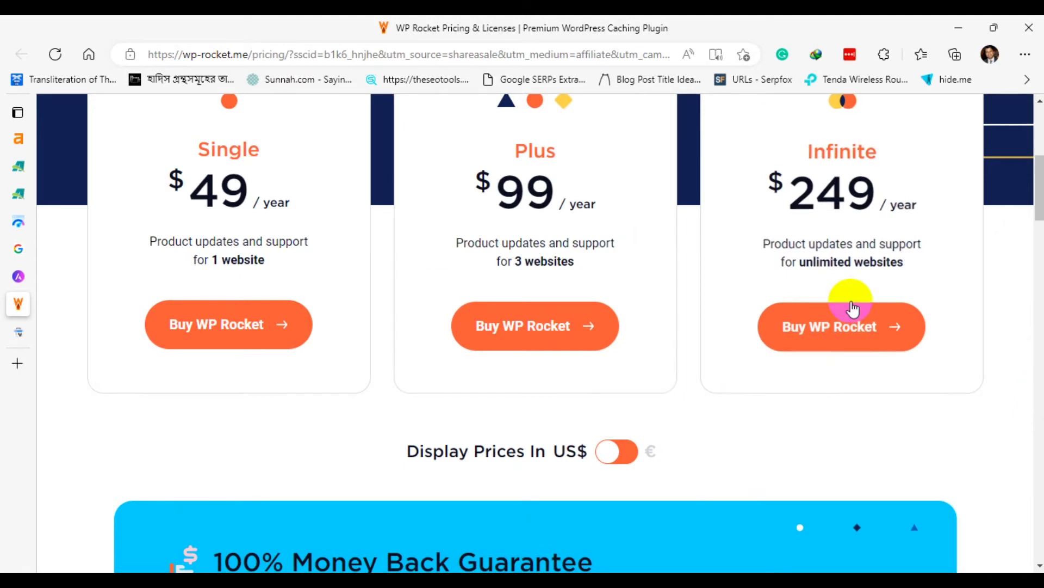
Revisit the PageSpeed Insights report, then switch to Word and check the image-converter plugin item under Step 7 of the audit checklist.
scroll(107, 354, "up", 7)
mouse_move(28, 307)
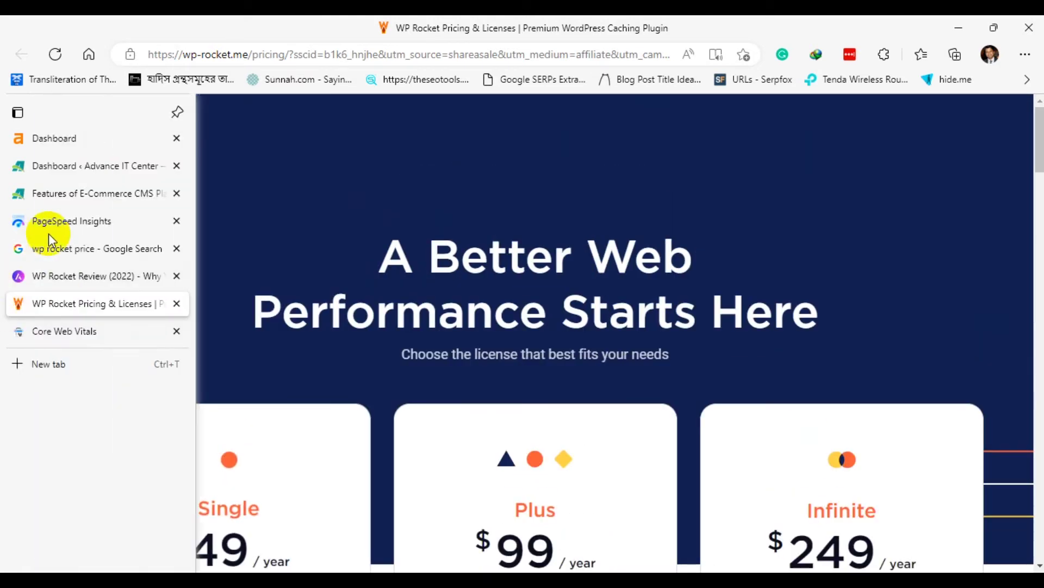
mouse_move(60, 224)
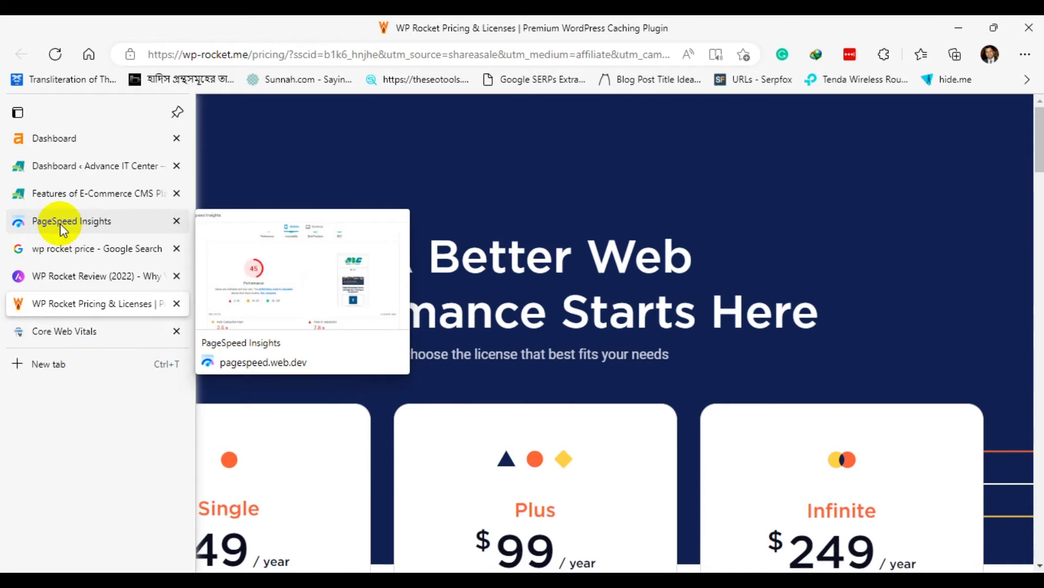
left_click(60, 223)
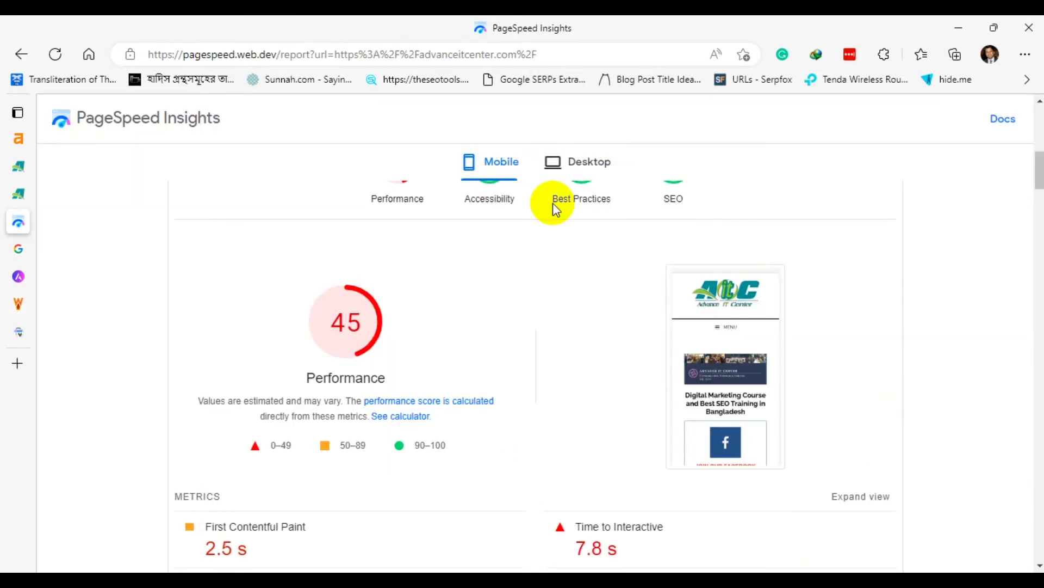
left_click(728, 524)
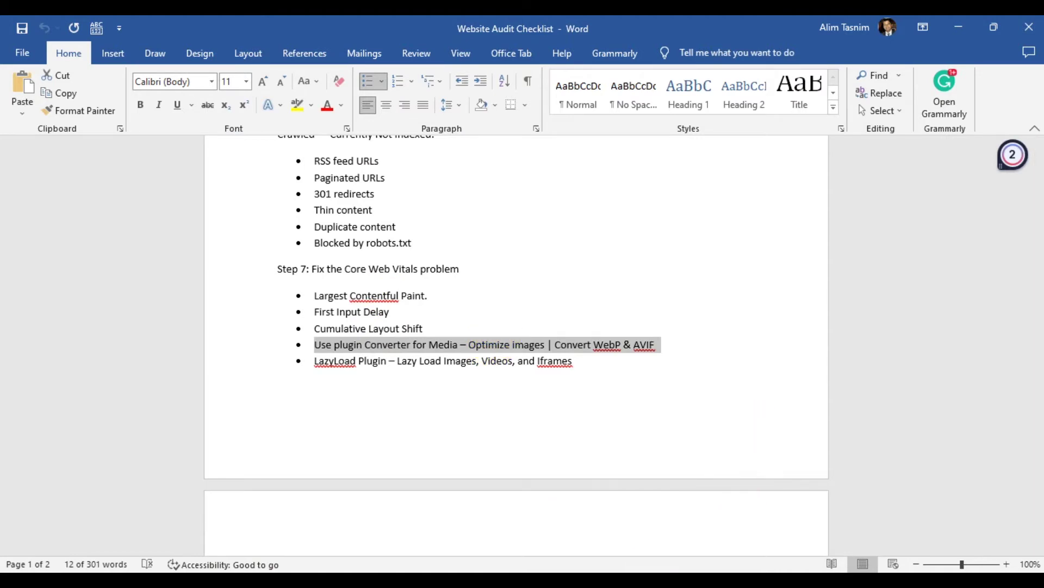
left_click(406, 344)
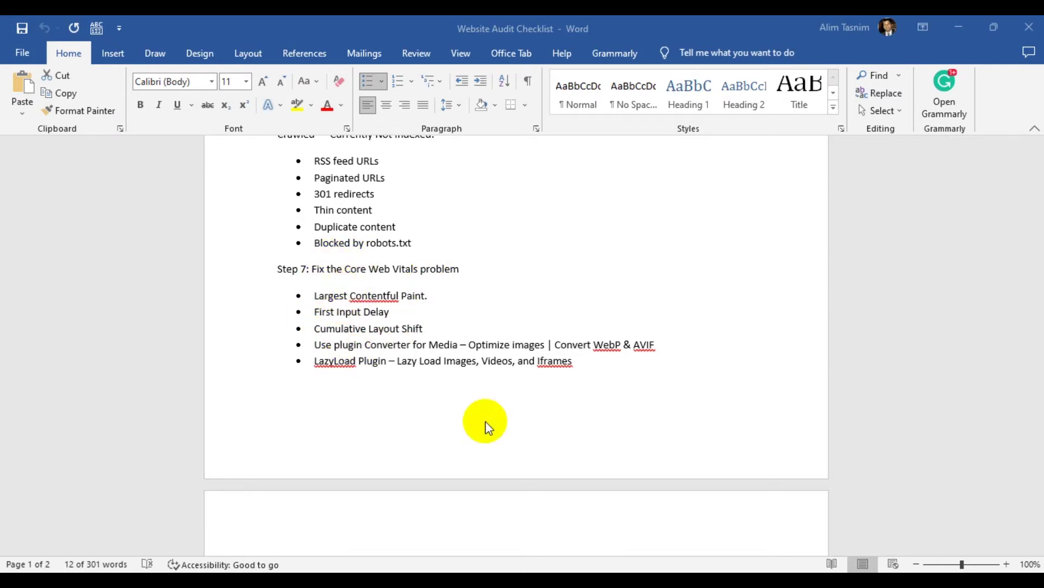
Switch back to the browser and close the PageSpeed Insights page.
mouse_move(85, 580)
left_click(90, 544)
mouse_move(25, 185)
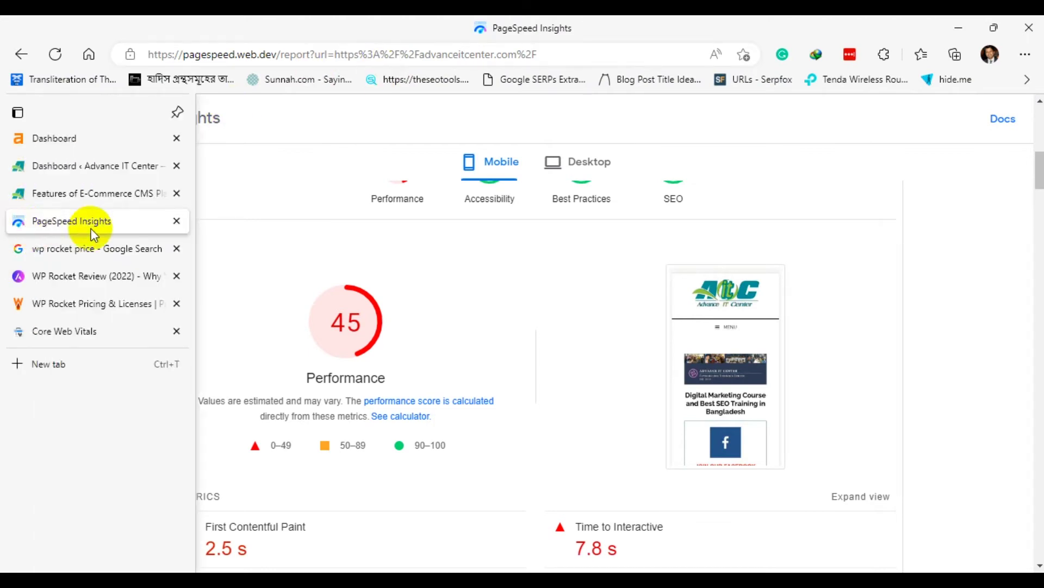
left_click(177, 222)
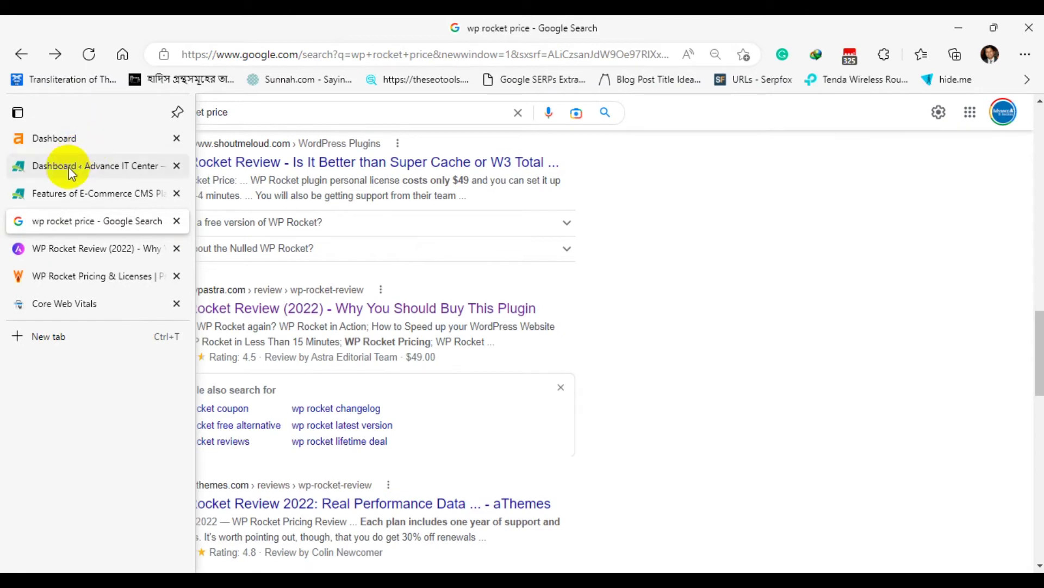
Go to the Advance IT Center WordPress dashboard and open the page for adding new plugins.
left_click(69, 167)
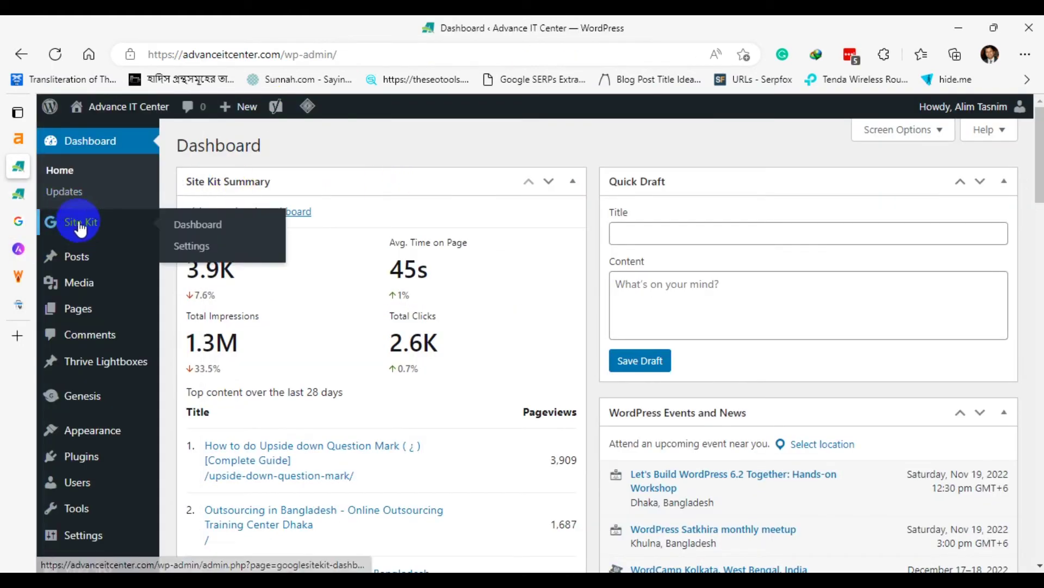
left_click(84, 264)
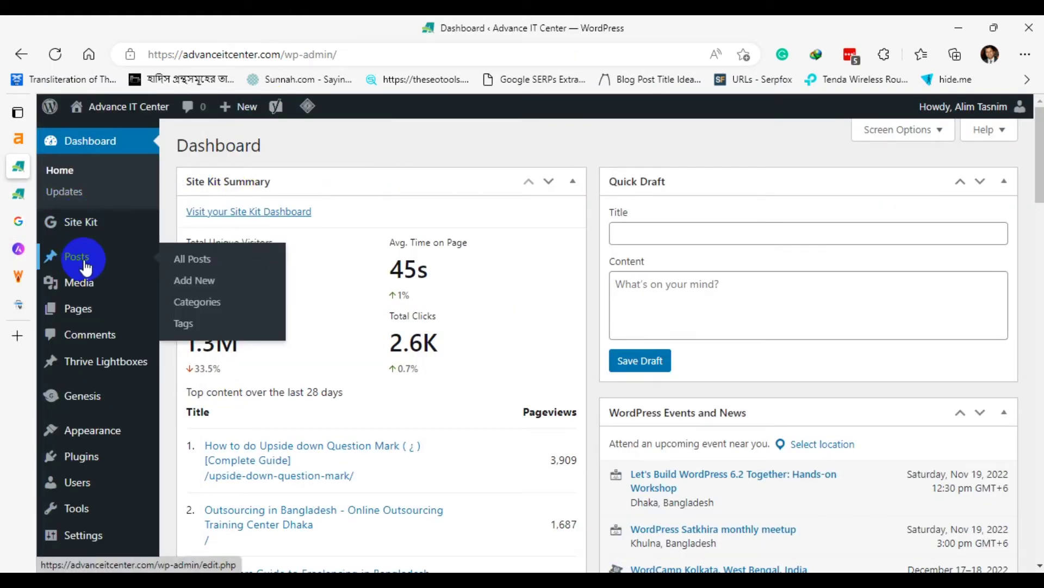
mouse_move(84, 458)
left_click(203, 463)
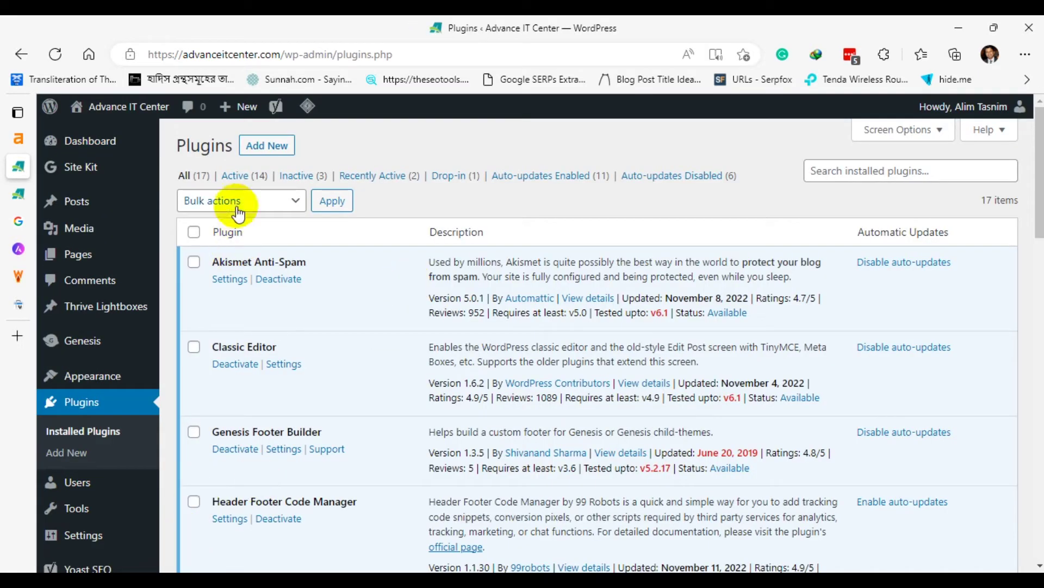
left_click(267, 145)
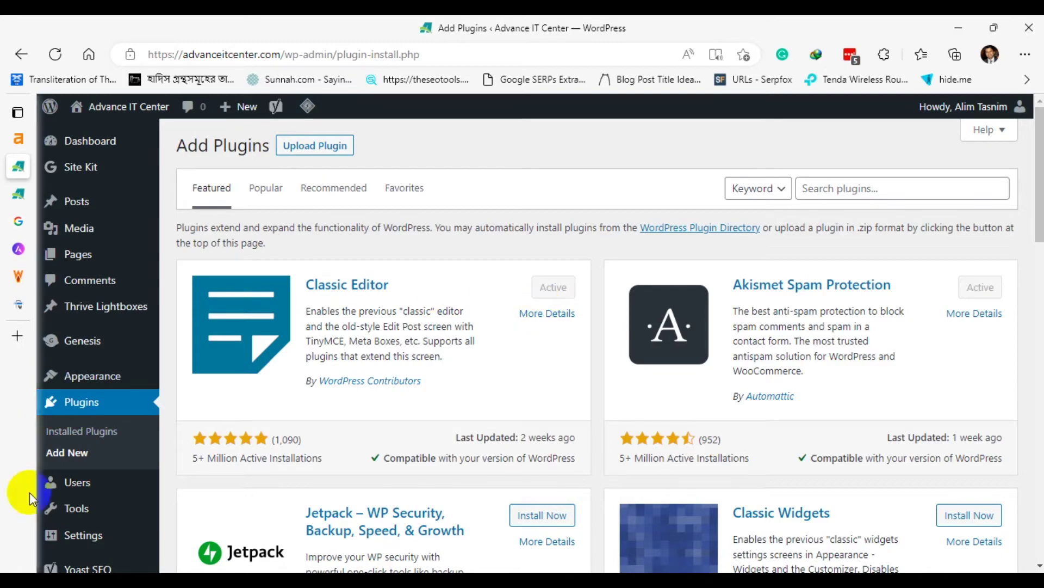
Switch to Word and copy the checklist bullet "Use plugin Converter for Media – Optimize images | Convert WebP & AVIF".
key("alt+Tab")
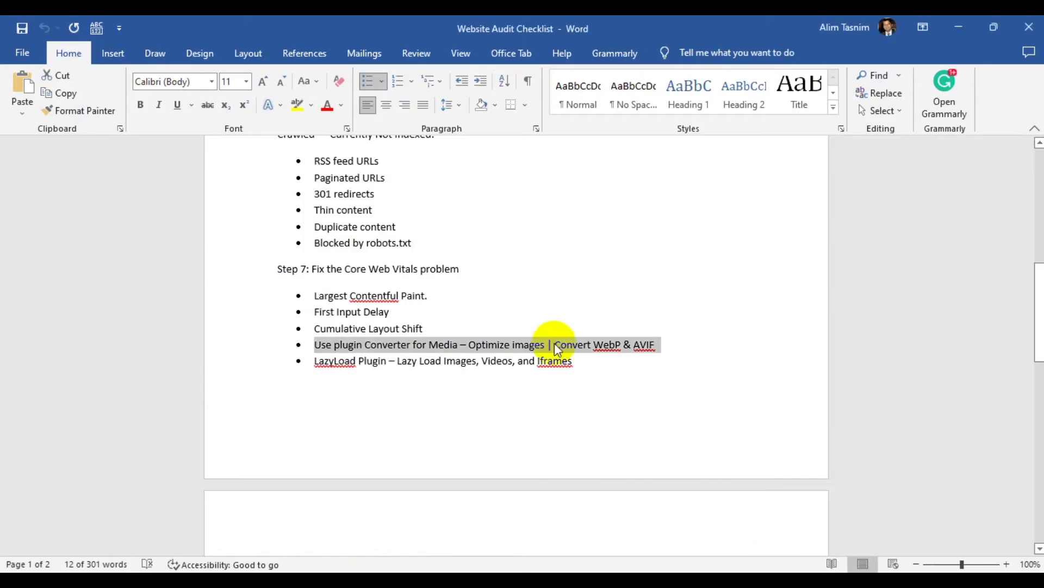
left_click(317, 347)
left_click_drag(317, 347, 677, 343)
left_click(359, 398)
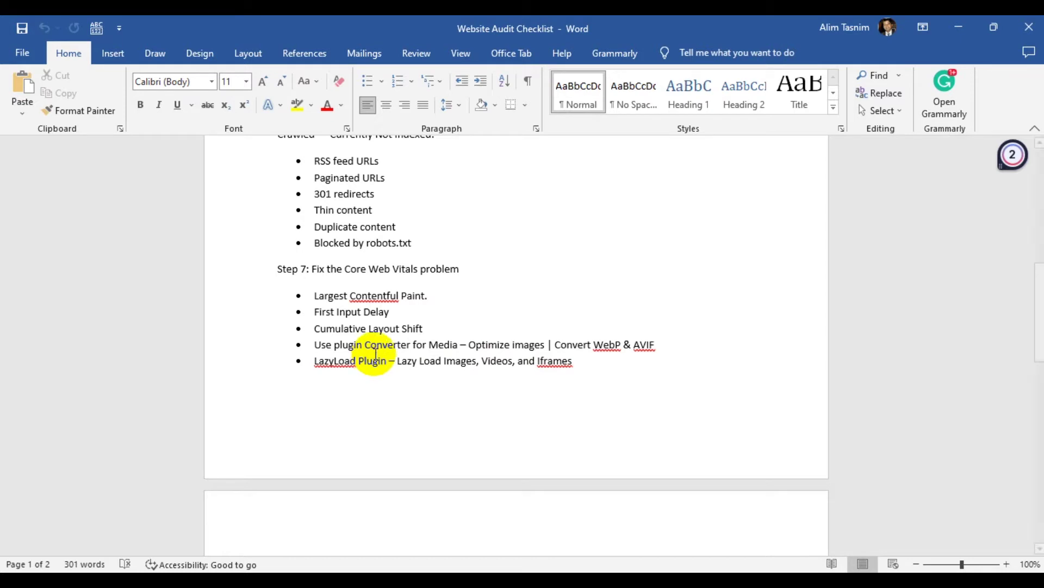
left_click_drag(318, 349, 671, 346)
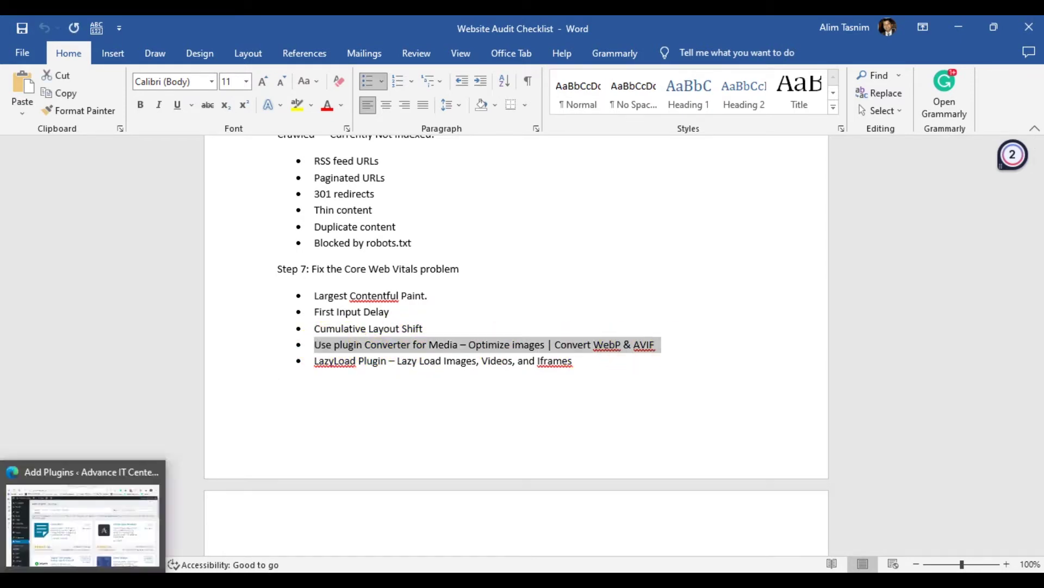
Return to WordPress in the browser and search the plugin directory using the copied Converter for Media checklist line.
left_click(76, 517)
left_click(841, 189)
type("•\tUse plugin Converter for Media – Optimize images | Convert WebP & AVIF")
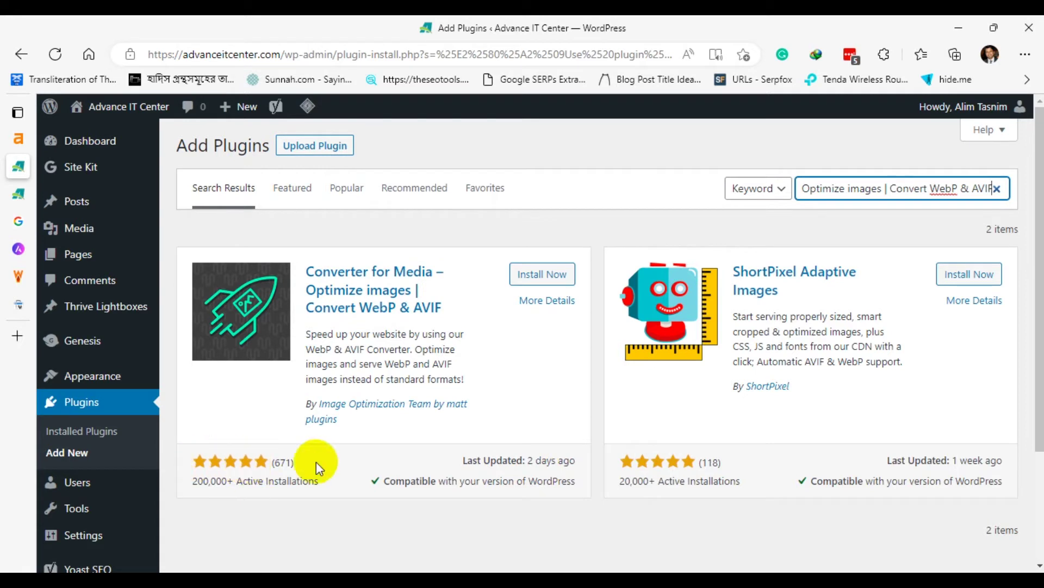
Install and activate the Converter for Media plugin, then dismiss its thank-you notice.
left_click(544, 274)
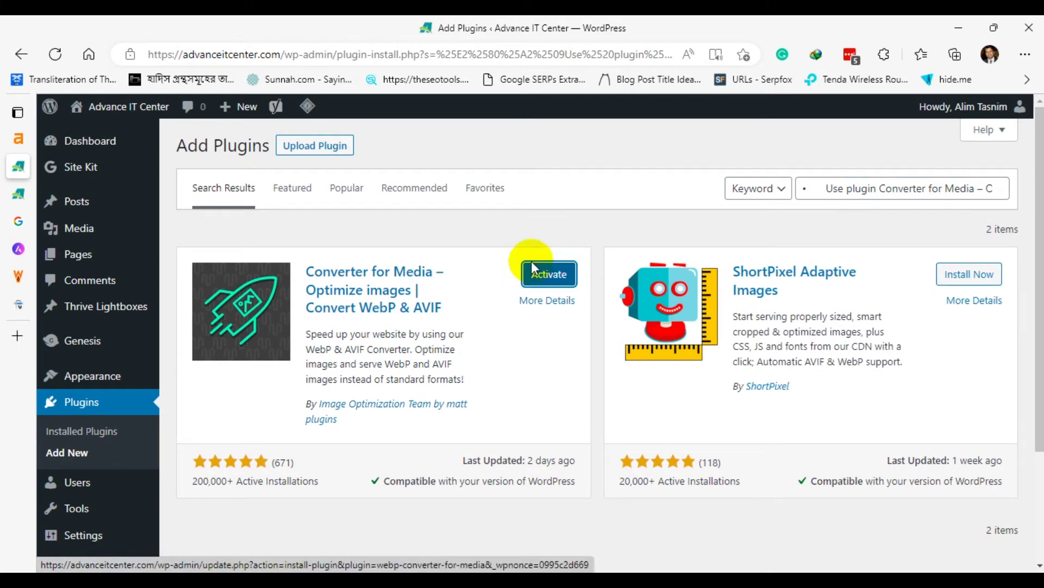
left_click(543, 277)
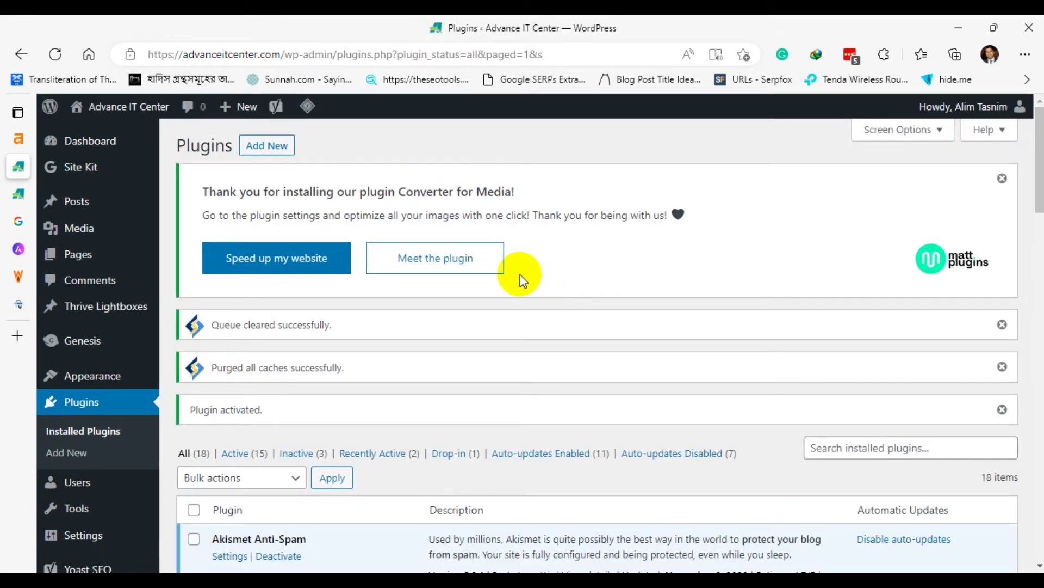
left_click(1002, 179)
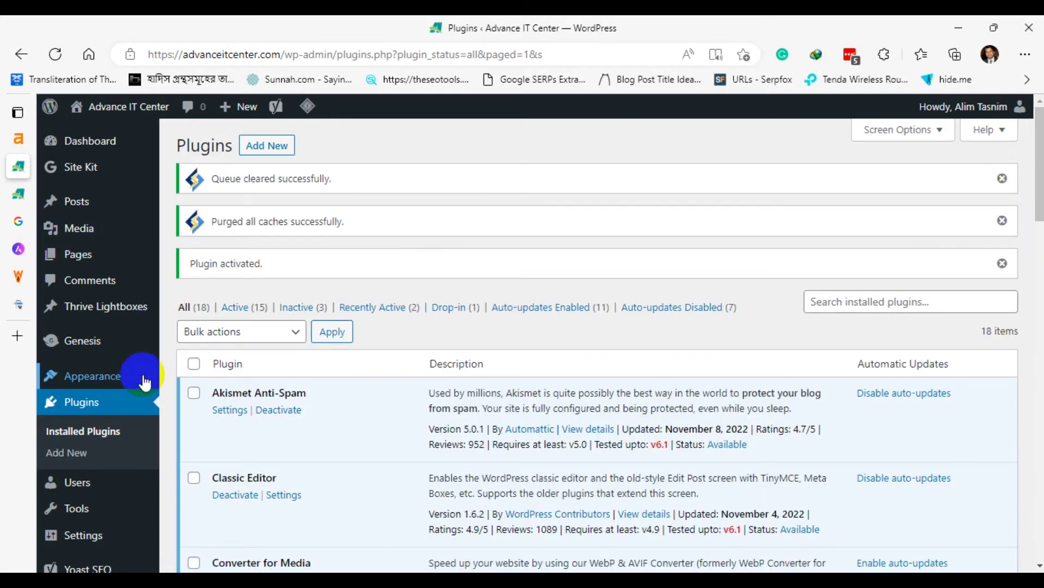
Find Converter for Media among the installed plugins and open its settings.
scroll(117, 397, "down", 4)
mouse_move(117, 397)
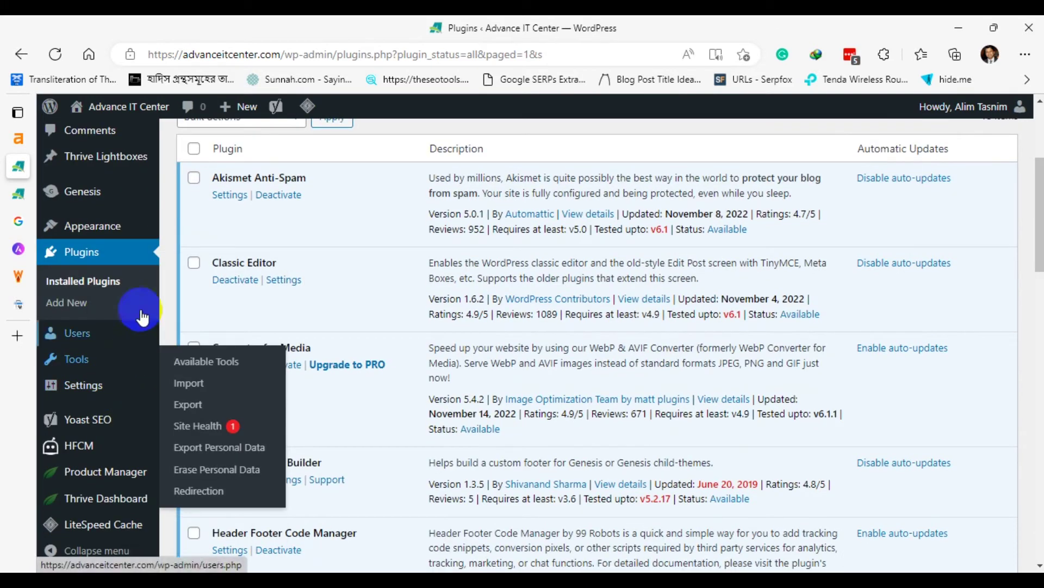
scroll(128, 329, "down", 3)
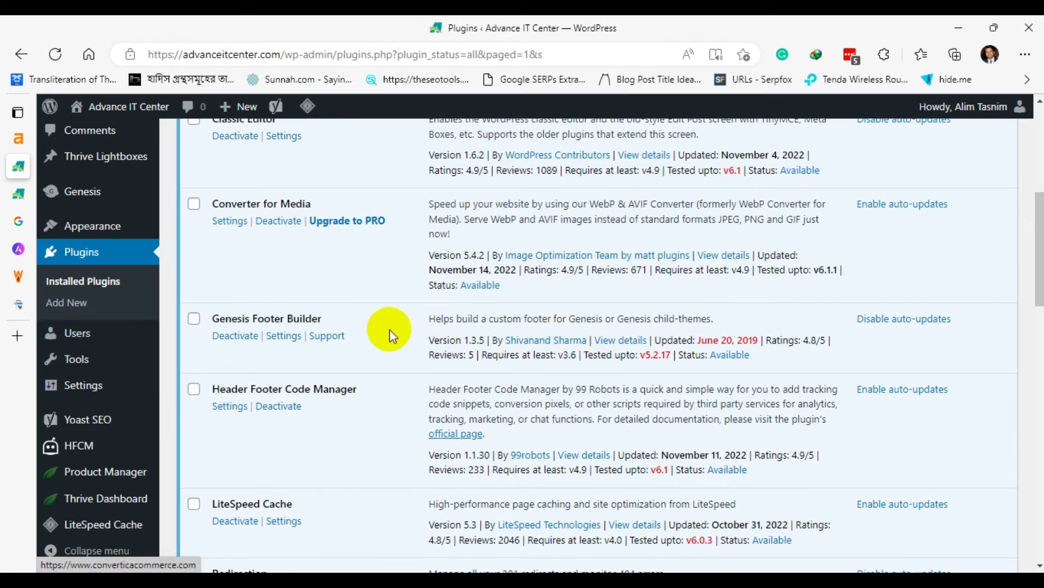
scroll(389, 331, "up", 5)
scroll(361, 335, "down", 3)
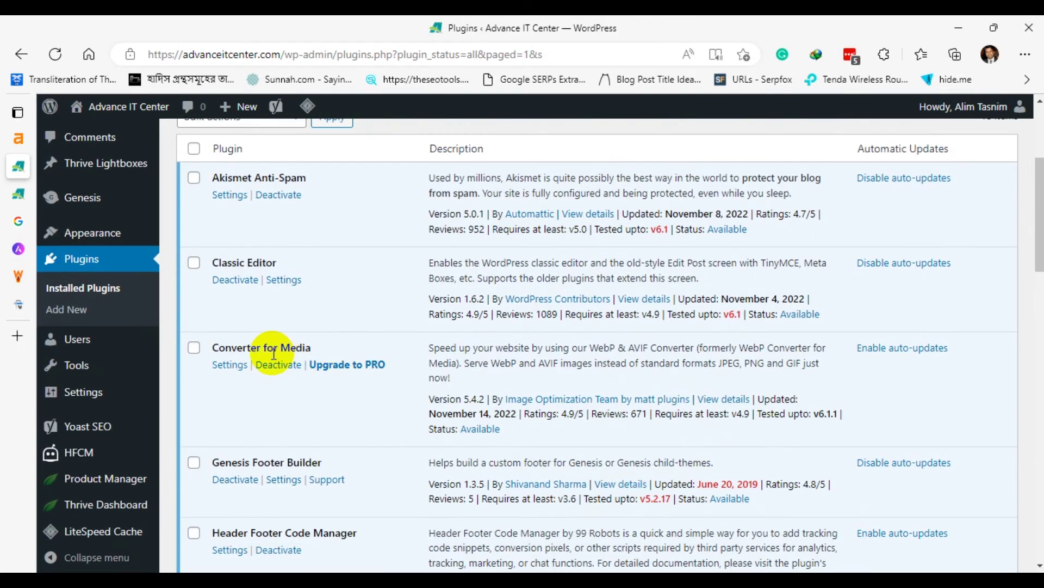
left_click(229, 366)
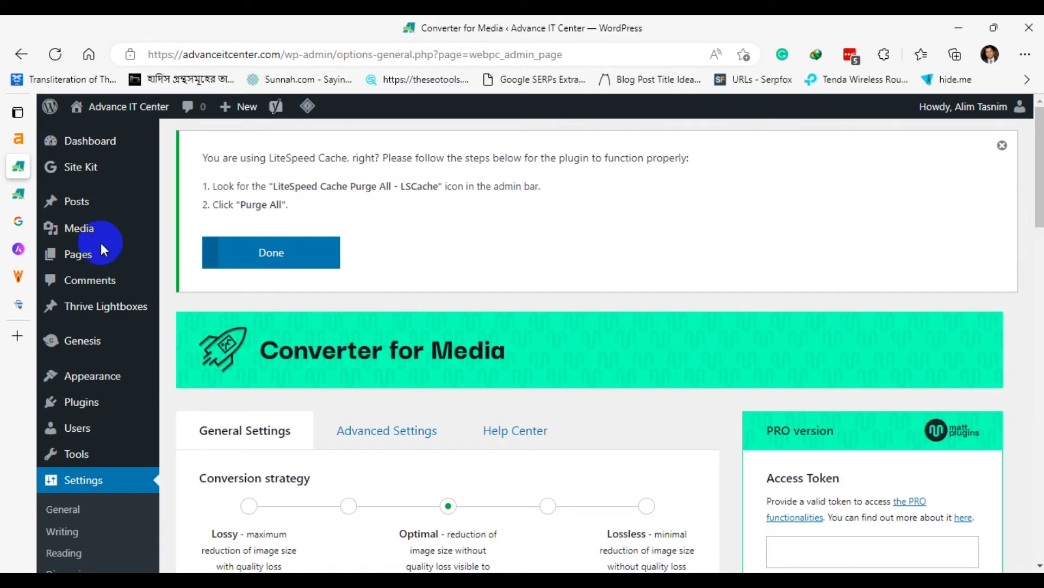
Mark the LiteSpeed Cache notice as done and purge all LiteSpeed caches.
left_click(329, 255)
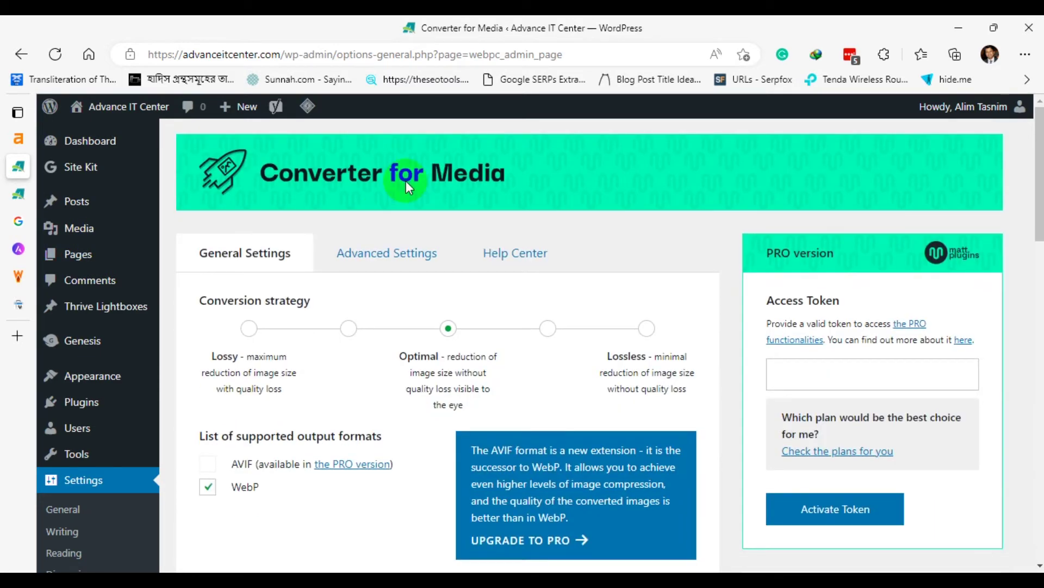
mouse_move(308, 106)
left_click(322, 196)
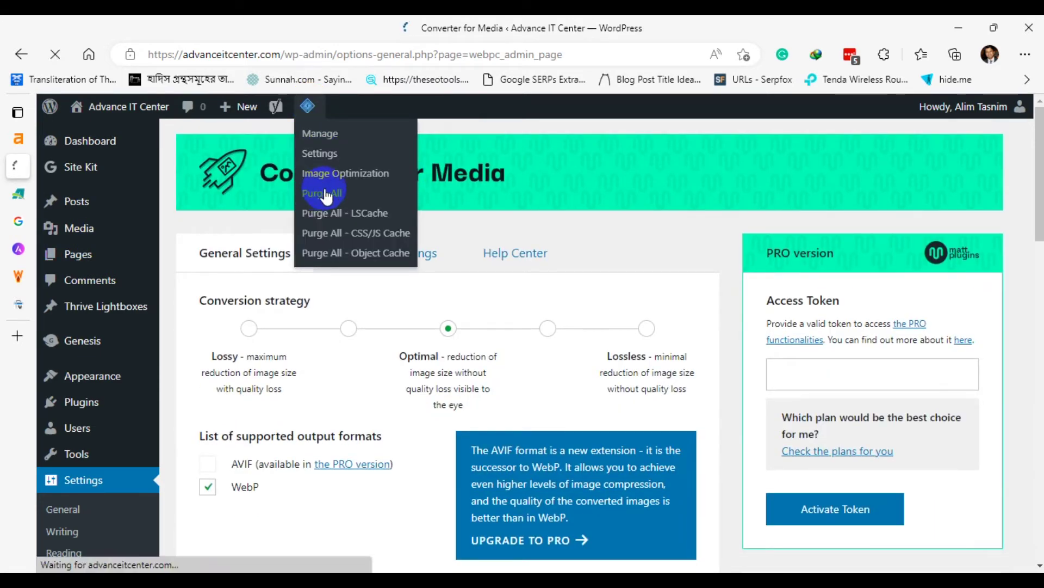
left_click(341, 176)
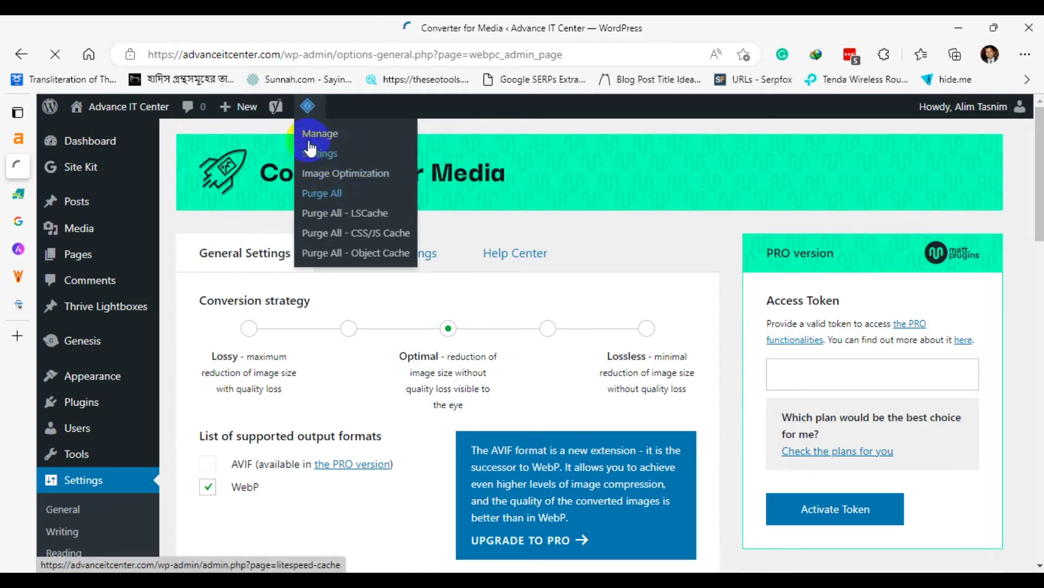
Try the Conversion strategy levels in the general settings and set the strategy to Lossless.
scroll(595, 205, "down", 4)
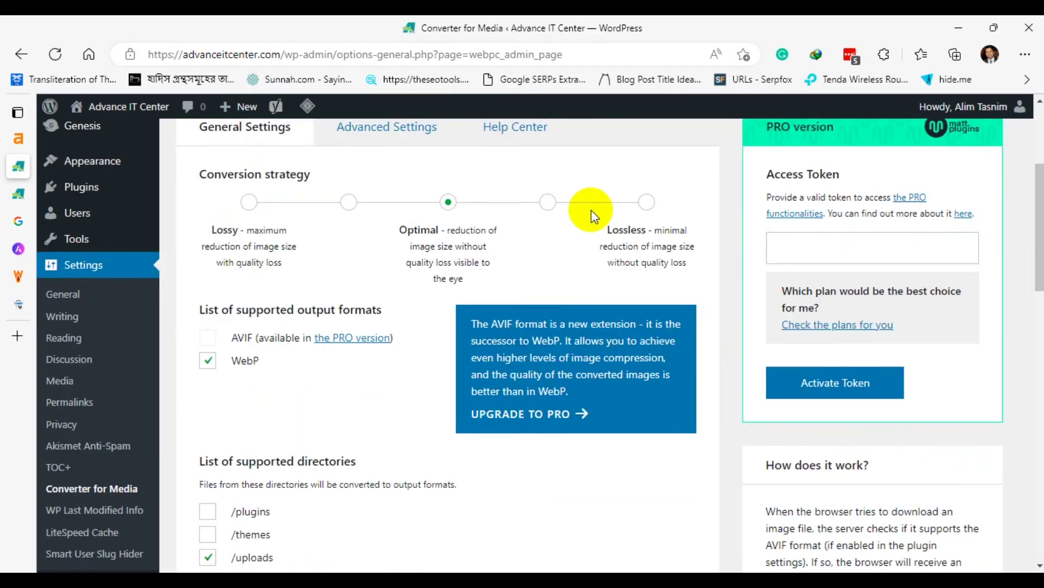
scroll(387, 218, "up", 1)
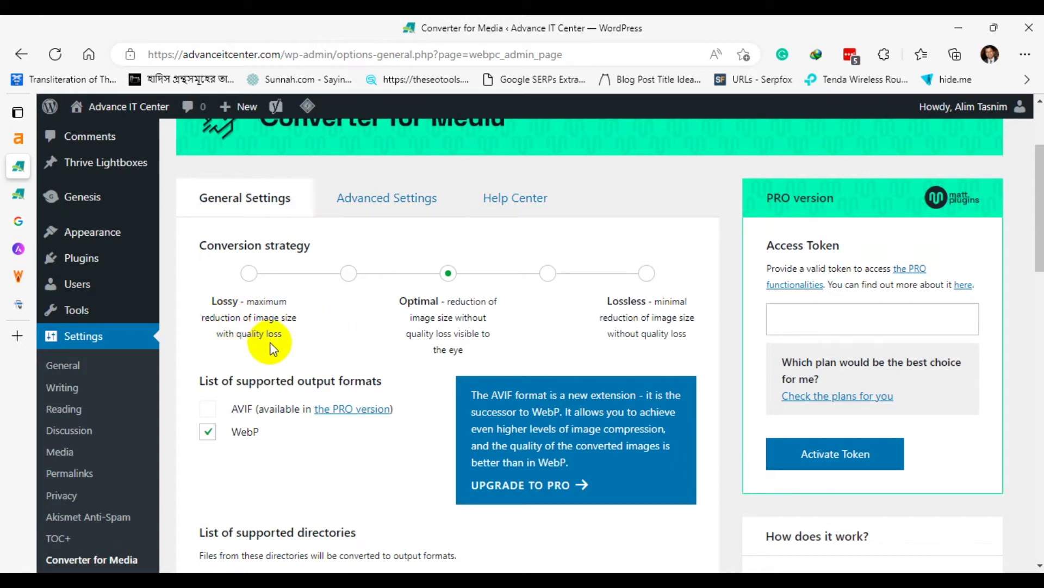
left_click(249, 286)
left_click(348, 273)
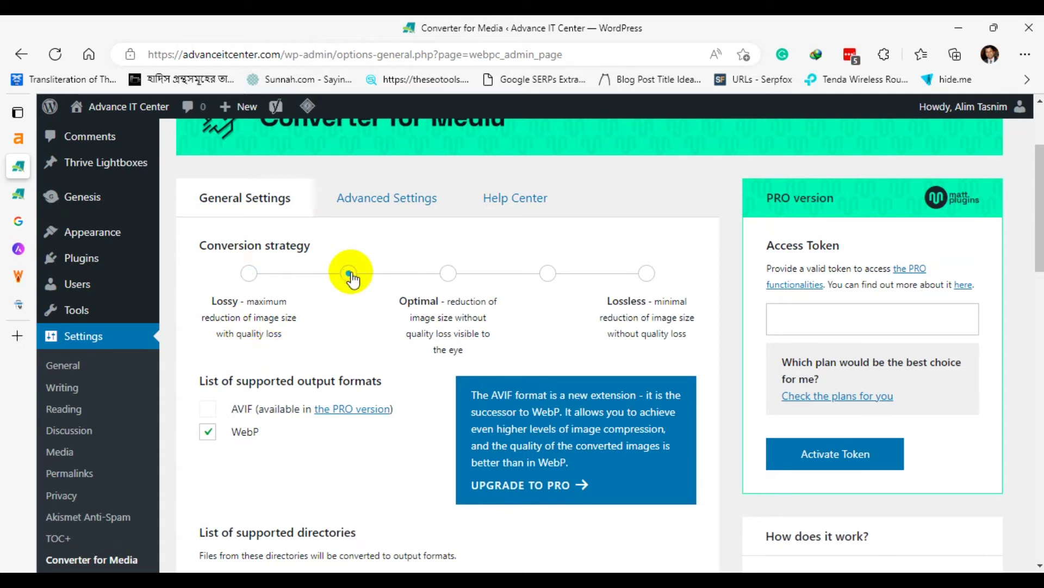
left_click(447, 274)
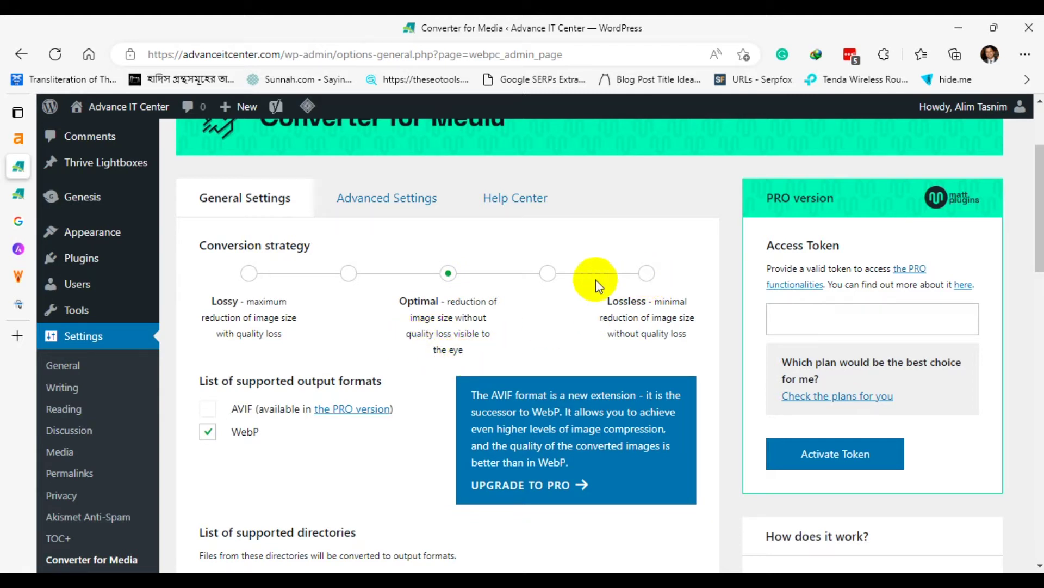
left_click(644, 277)
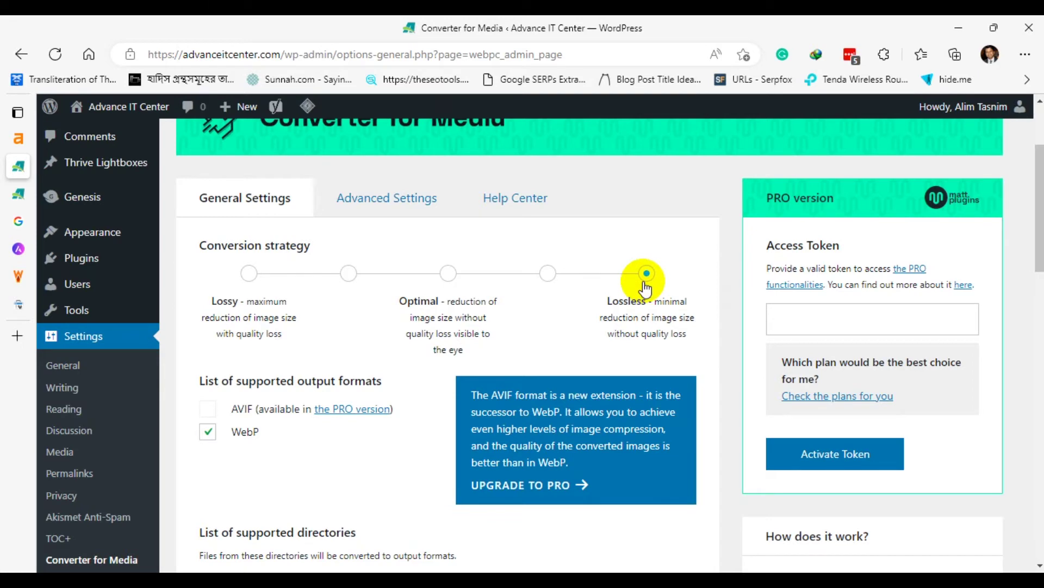
Review the output formats, directories and new-image conversion options in Converter for Media's general settings, and save the changes.
scroll(419, 314, "down", 3)
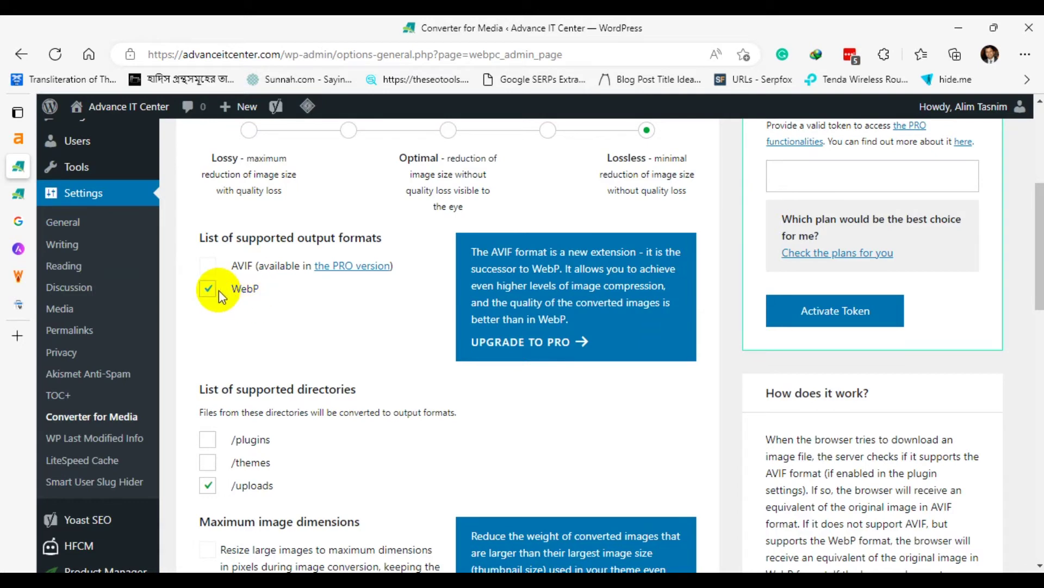
scroll(369, 320, "down", 3)
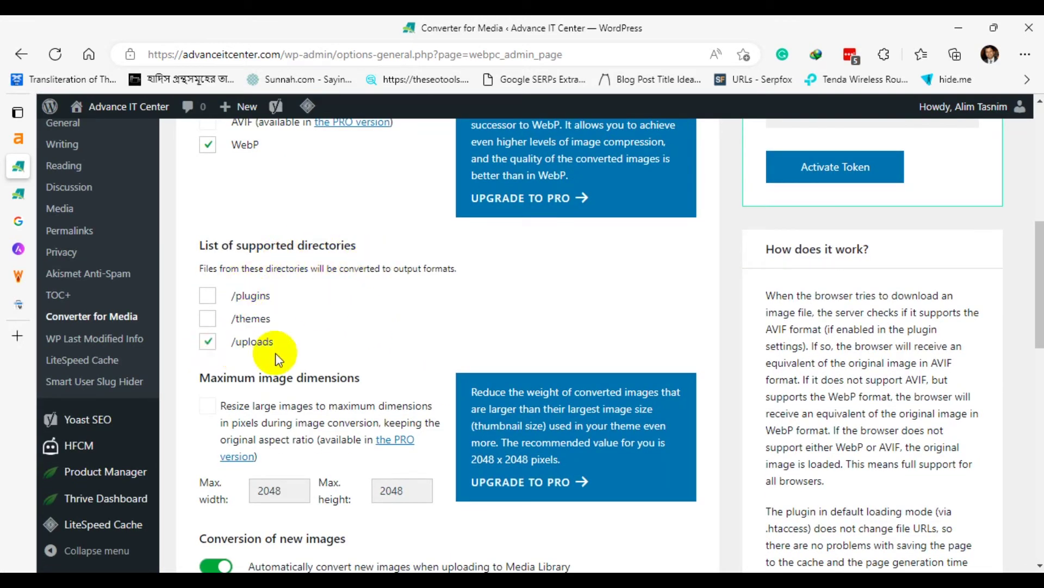
scroll(402, 342, "down", 3)
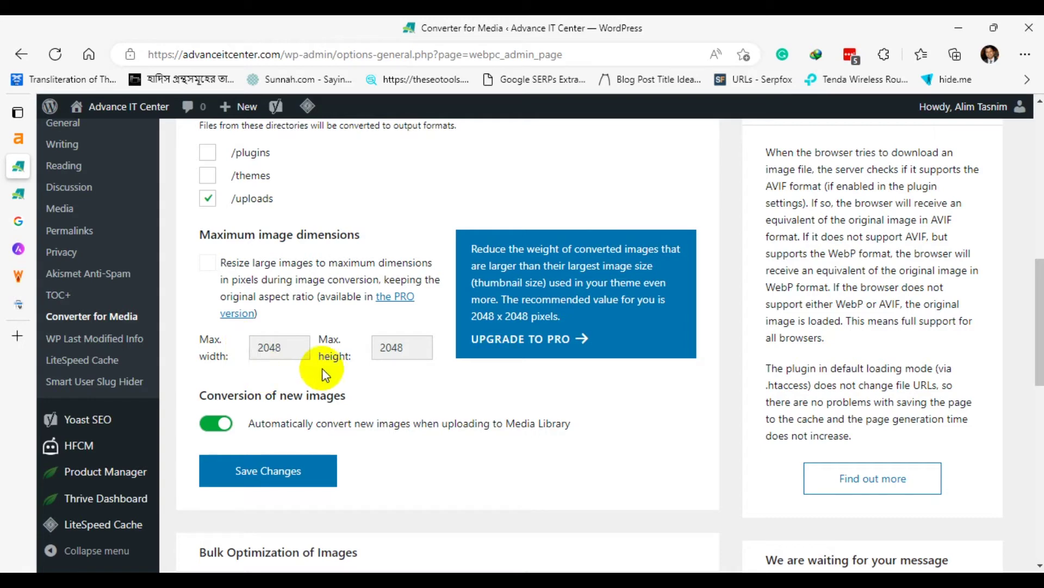
scroll(376, 383, "down", 3)
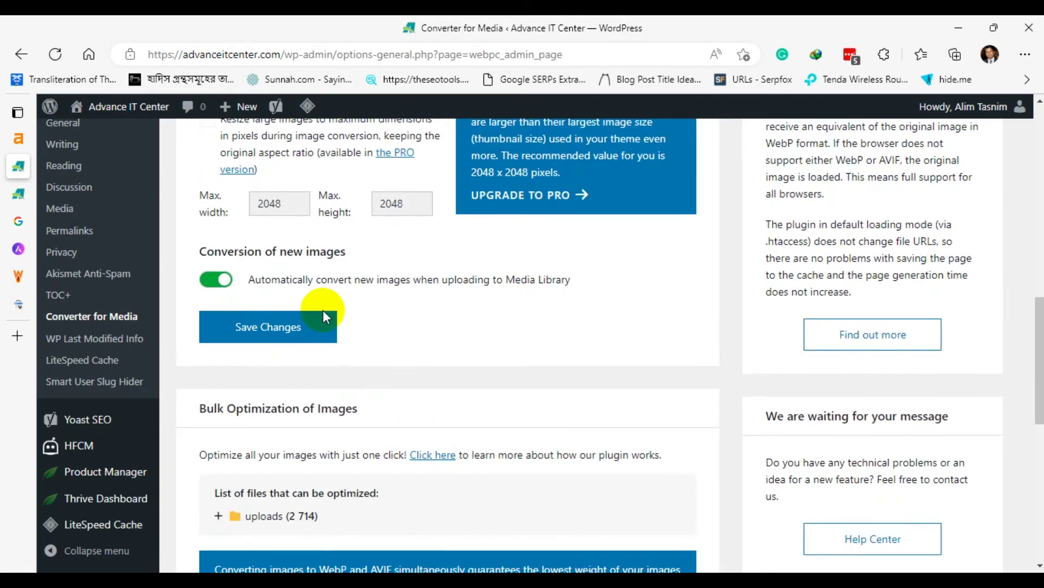
scroll(443, 325, "down", 4)
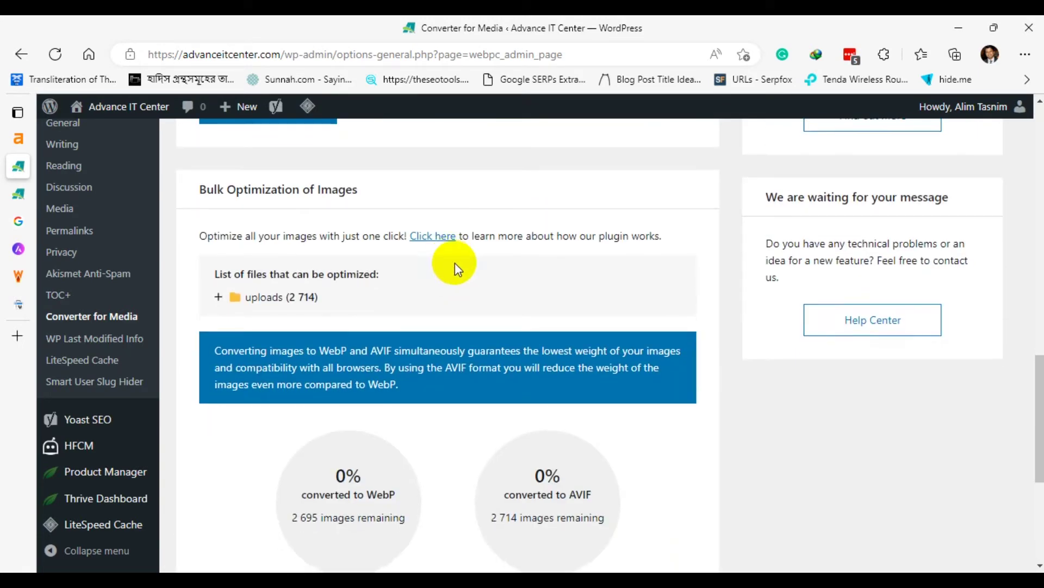
scroll(454, 262, "down", 4)
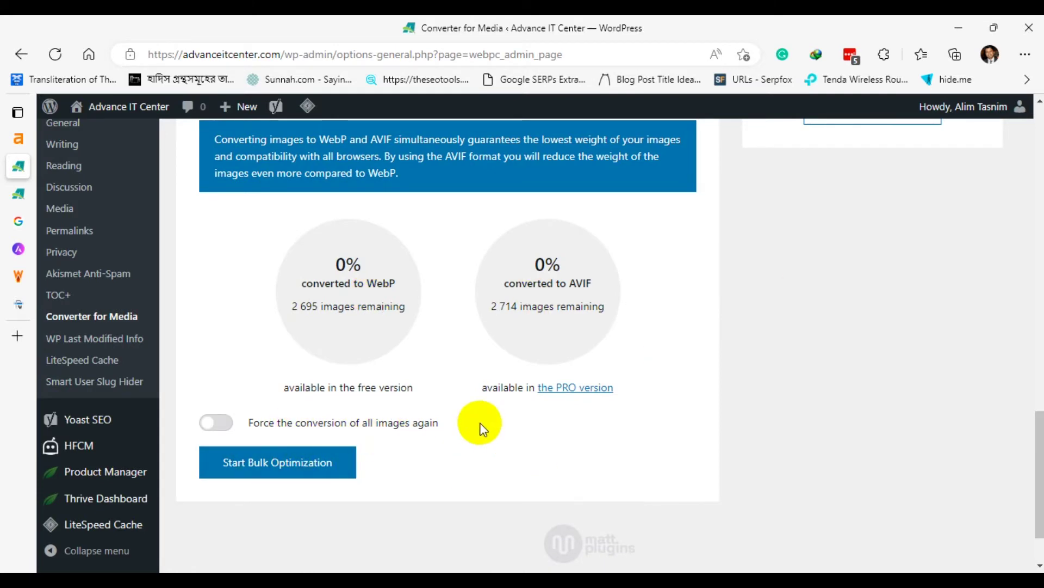
scroll(479, 426, "up", 8)
left_click(276, 335)
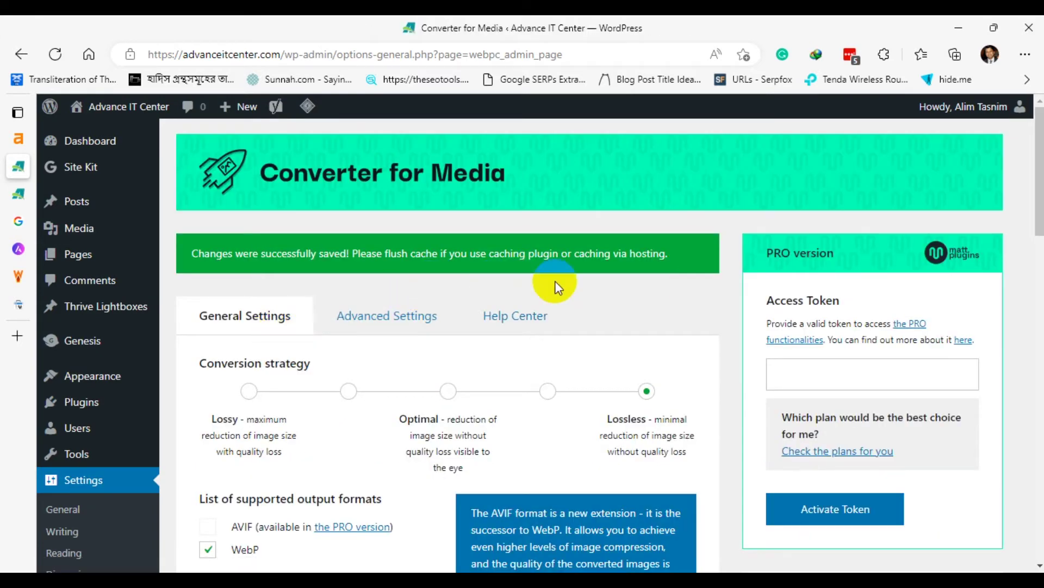
Enable forced conversion of all images again and start the bulk optimization of the uploads images.
scroll(555, 281, "down", 4)
scroll(332, 261, "down", 14)
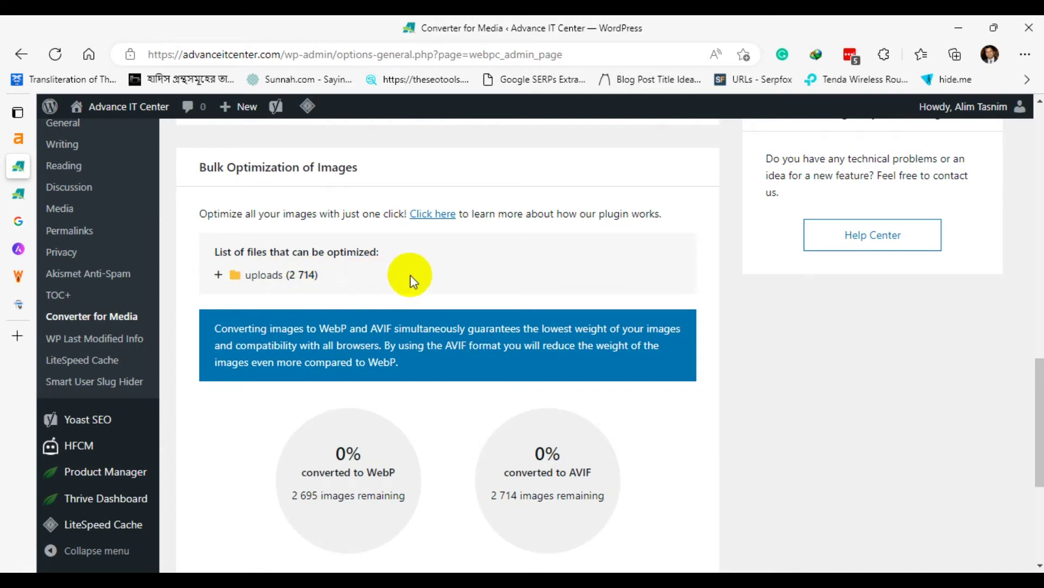
scroll(410, 275, "down", 1)
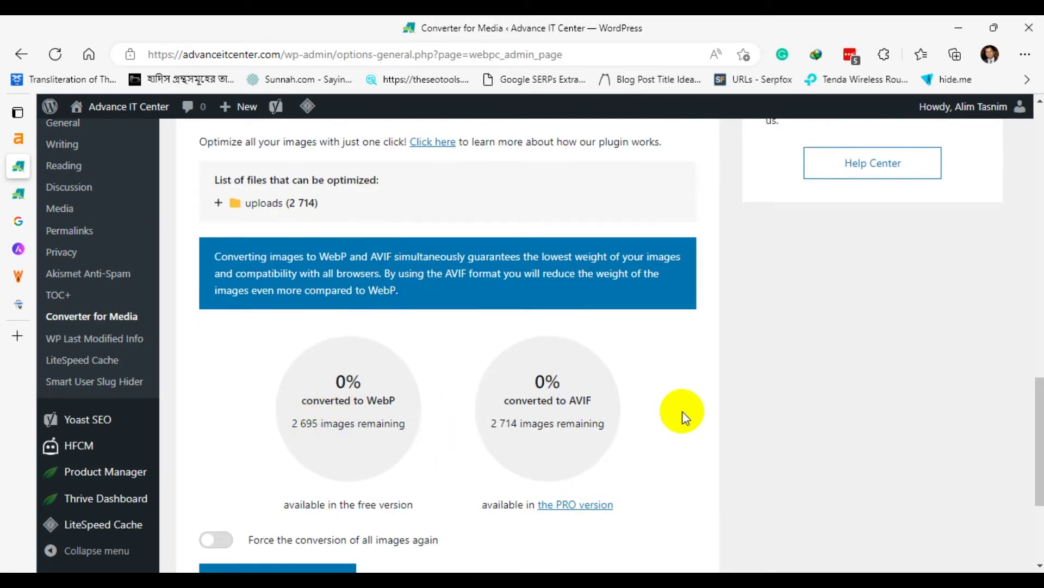
scroll(411, 389, "down", 1)
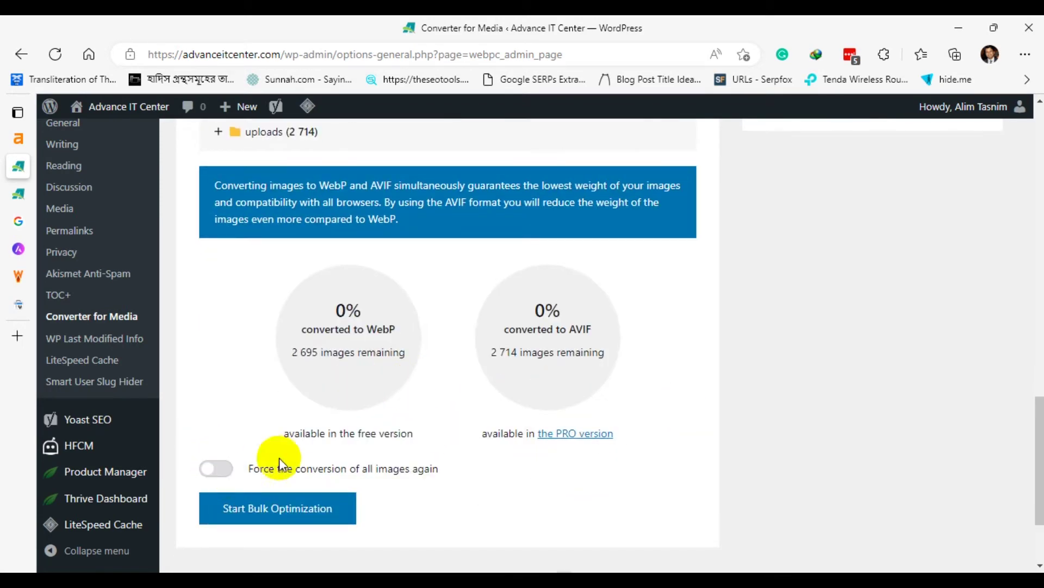
scroll(354, 413, "down", 2)
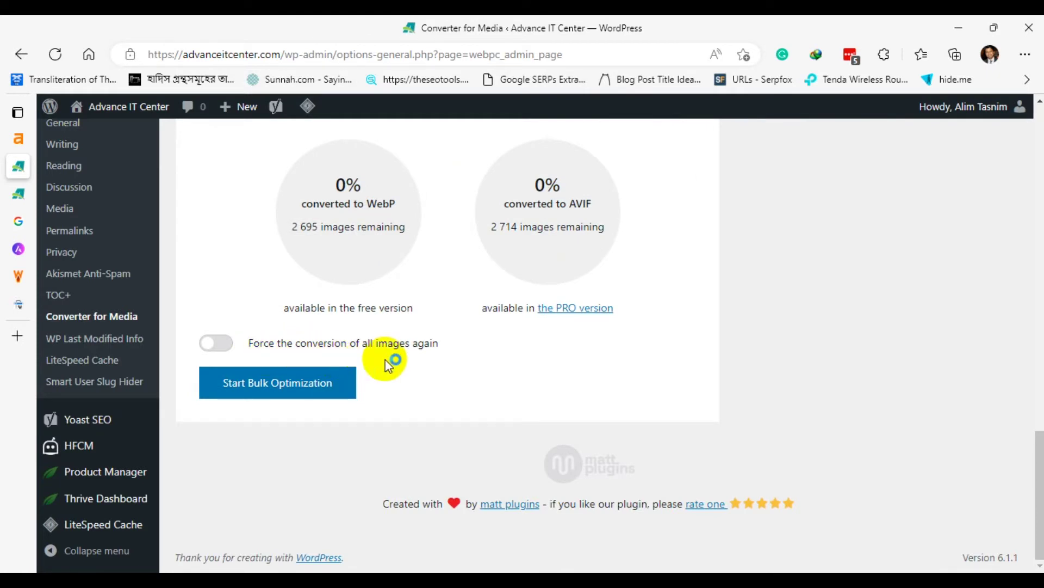
left_click(227, 346)
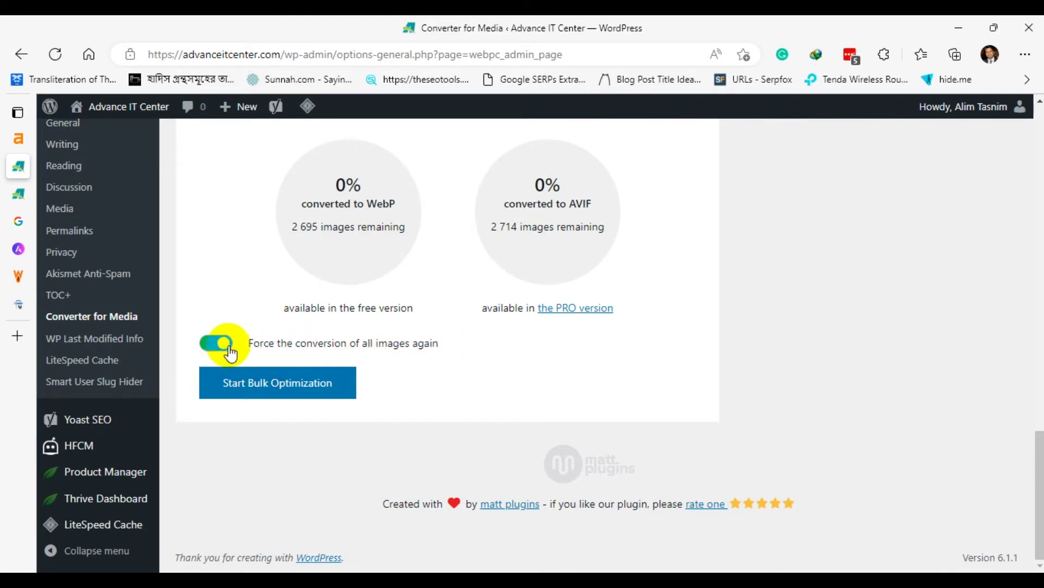
left_click(257, 390)
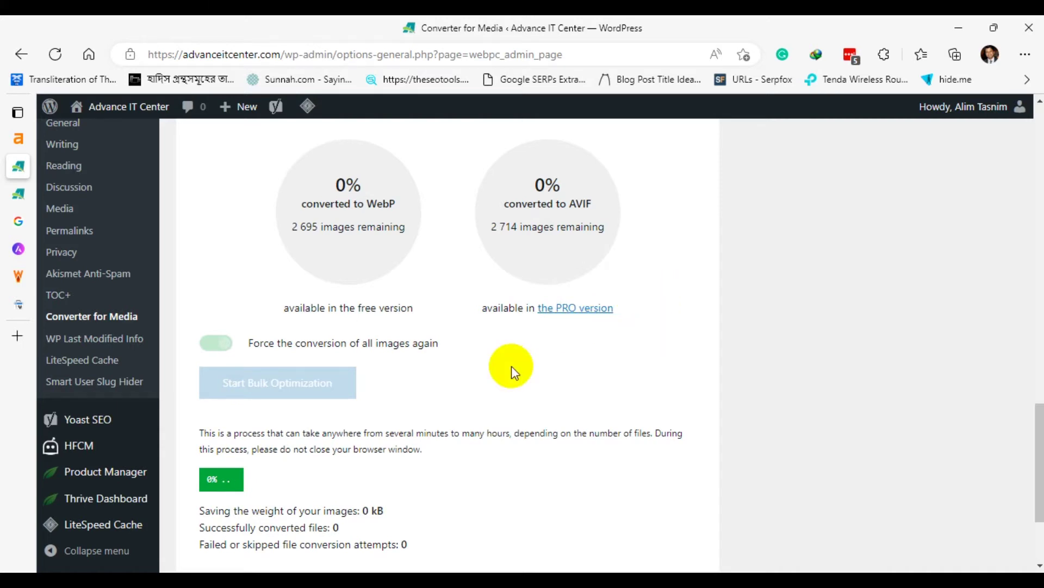
Examine the bulk optimization results for the WebP conversion, weight savings, converted files and skipped files.
scroll(620, 325, "down", 3)
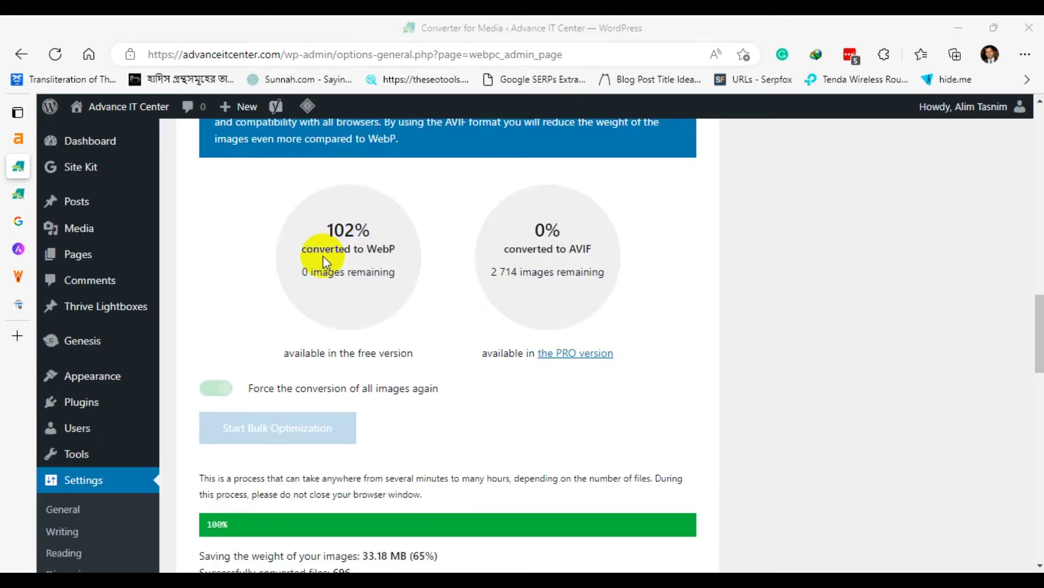
scroll(393, 310, "down", 3)
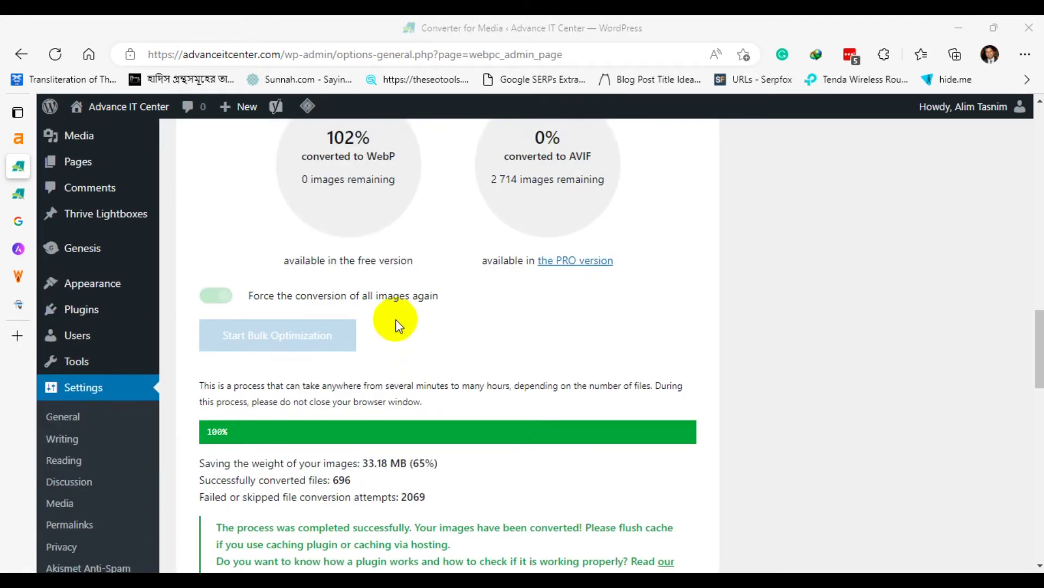
scroll(353, 336, "down", 1)
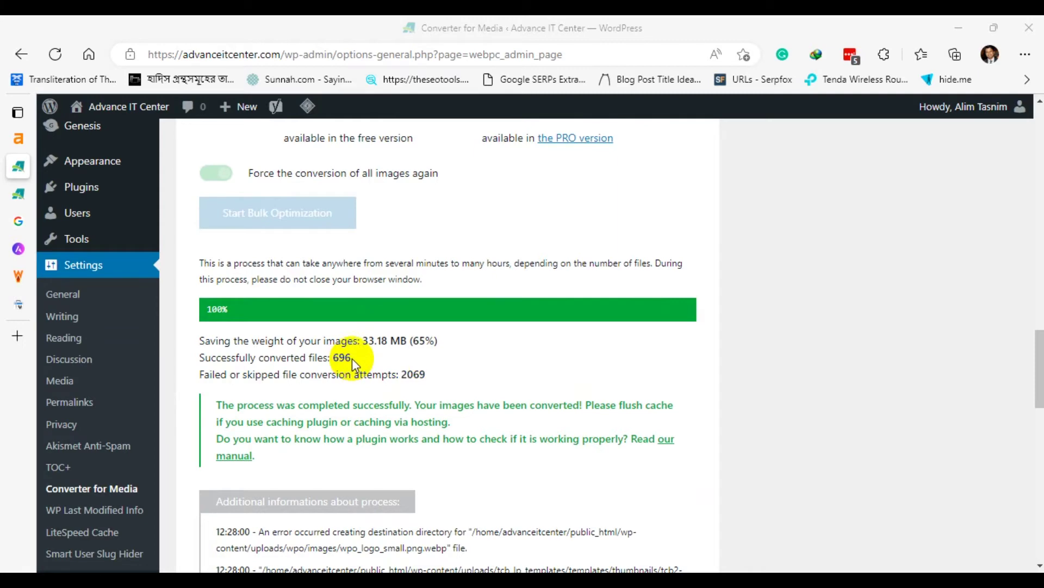
scroll(409, 346, "down", 1)
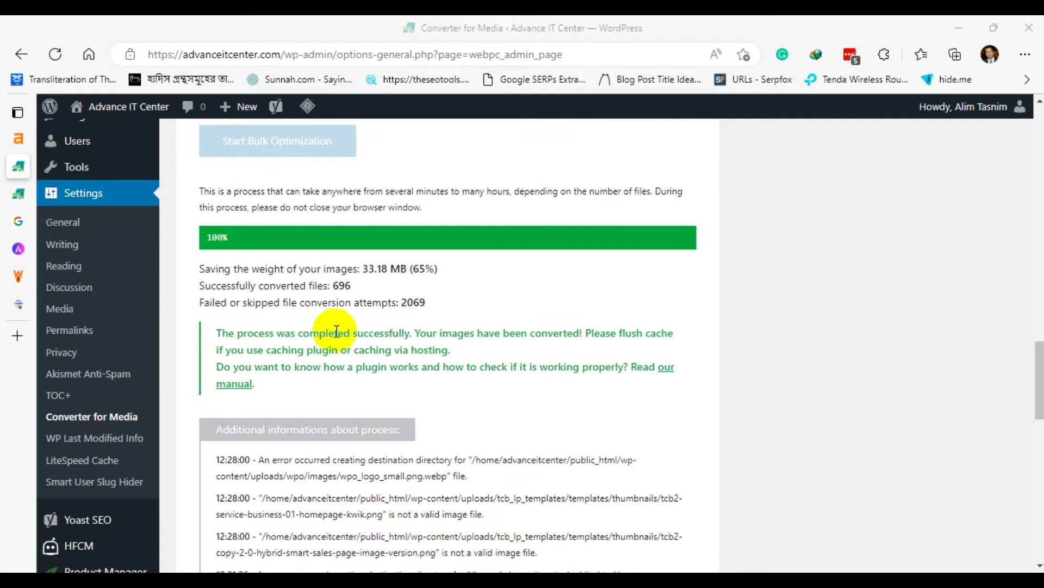
scroll(343, 320, "up", 3)
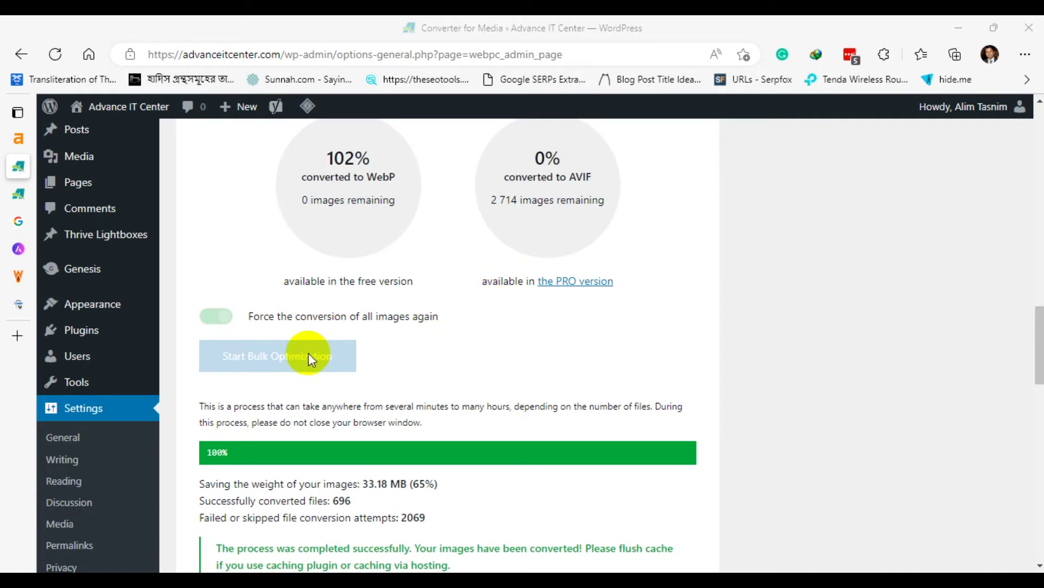
scroll(467, 411, "down", 1)
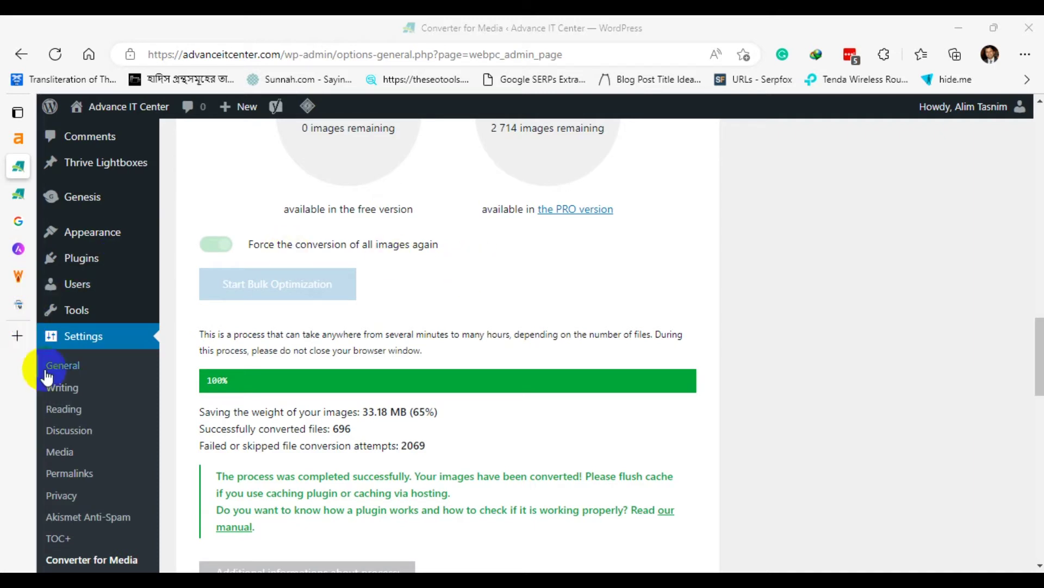
Open the list of installed plugins and find the LiteSpeed Cache entry.
left_click(76, 342)
mouse_move(82, 259)
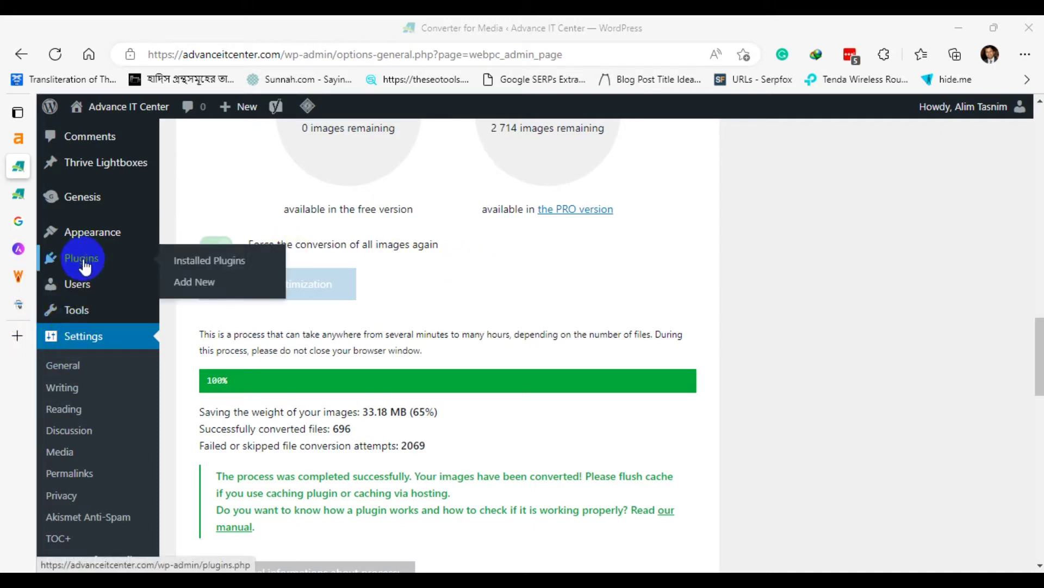
left_click(203, 264)
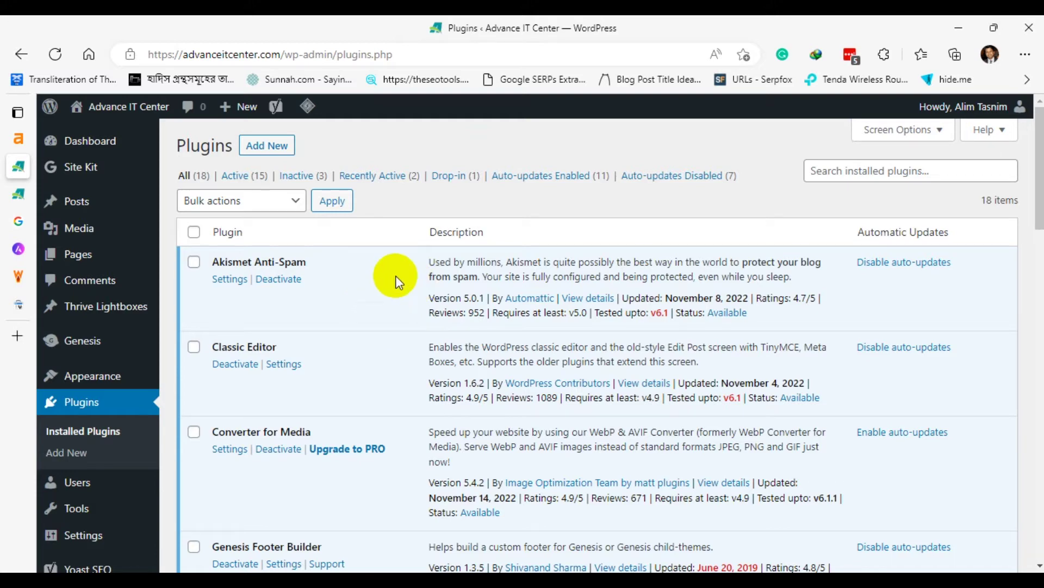
scroll(402, 304, "down", 3)
scroll(403, 293, "down", 5)
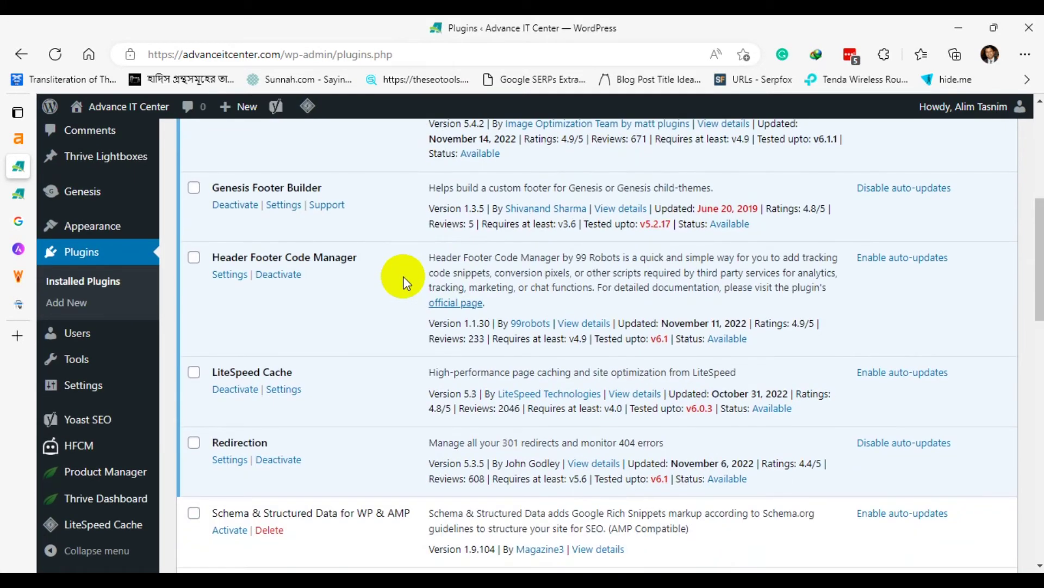
scroll(405, 282, "down", 3)
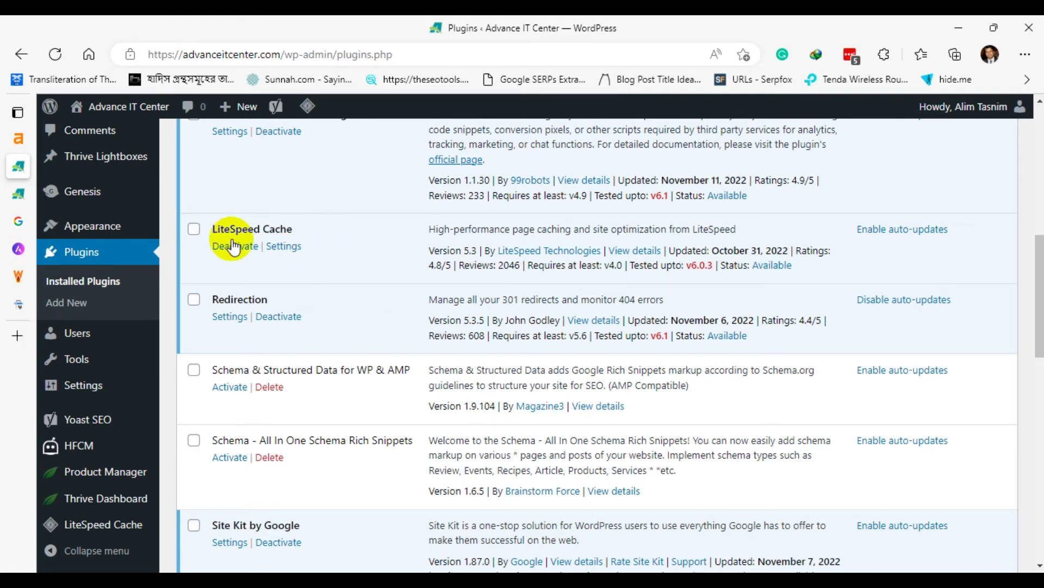
Purge all LiteSpeed caches from the WordPress admin, running the full purge twice.
mouse_move(306, 109)
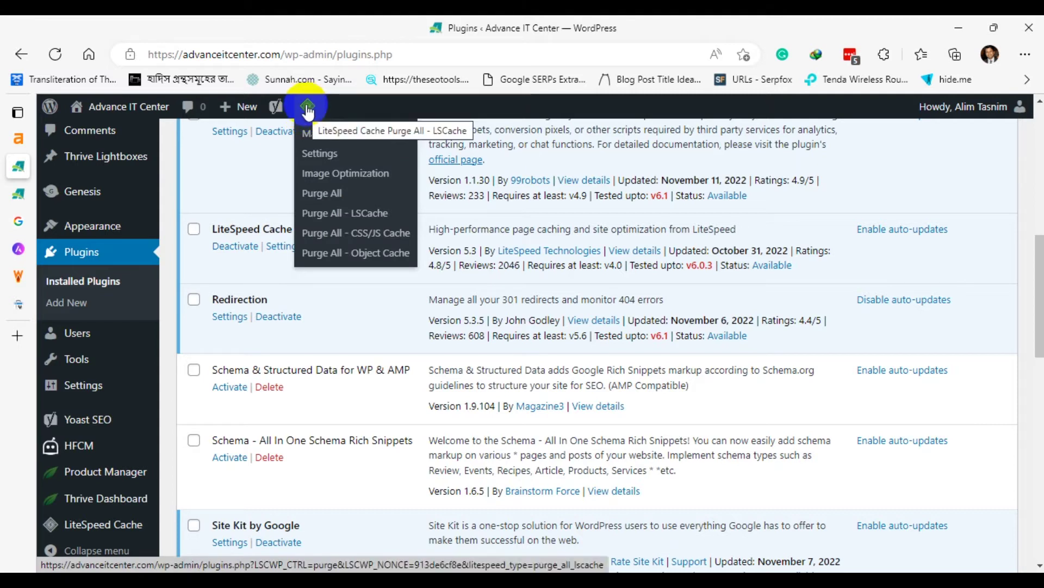
left_click(328, 196)
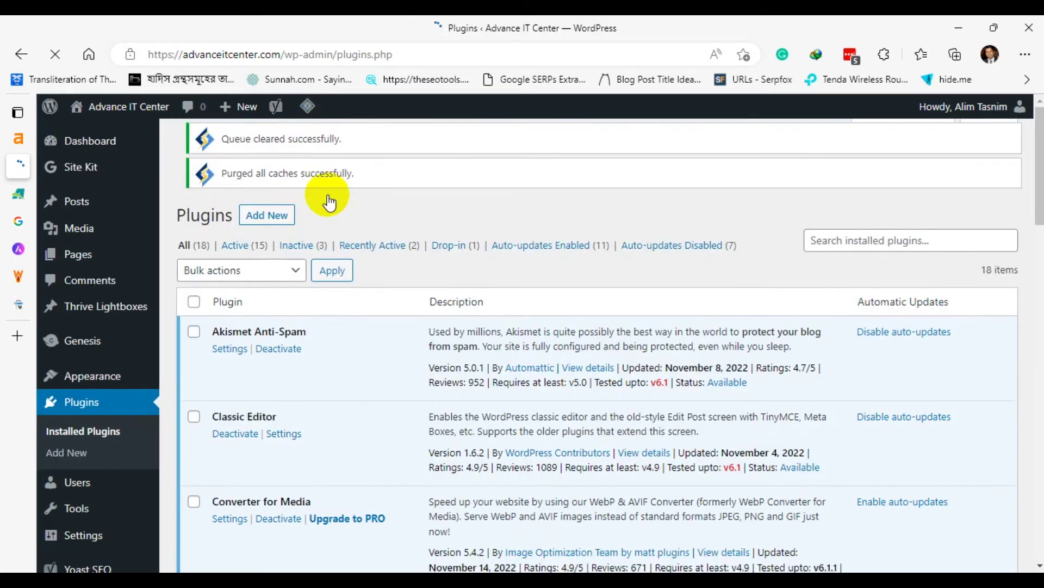
mouse_move(308, 106)
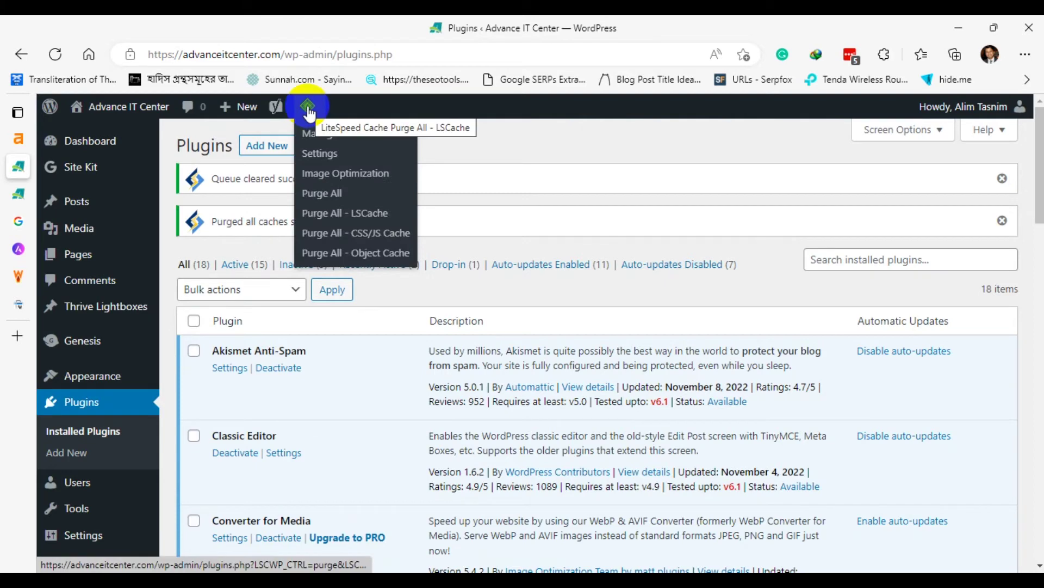
left_click(316, 194)
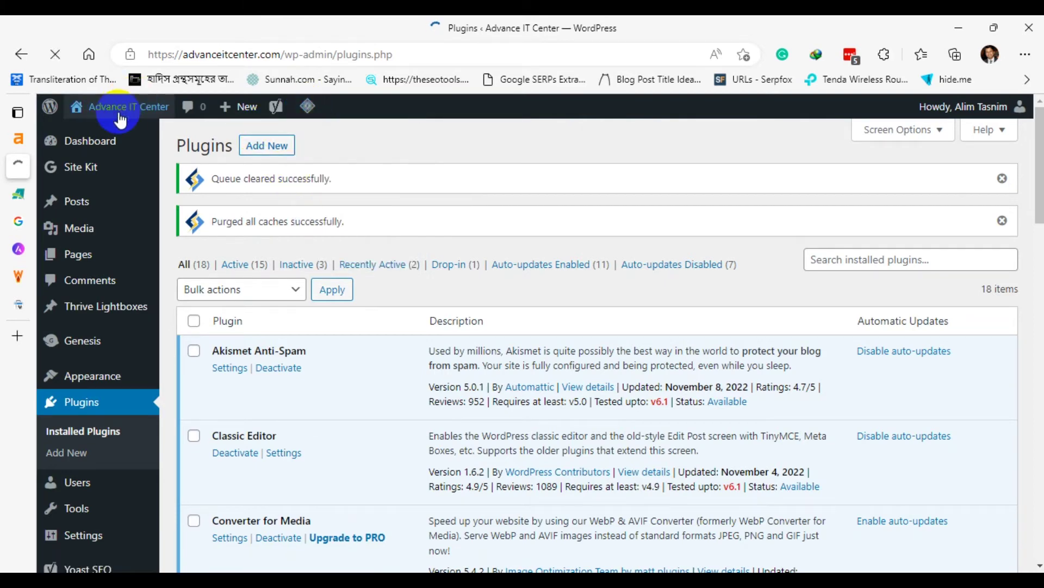
Open the advanceitcenter.com home page in a separate tab and purge all LiteSpeed caches from there.
mouse_move(117, 106)
left_click(90, 141)
right_click(90, 140)
left_click(117, 144)
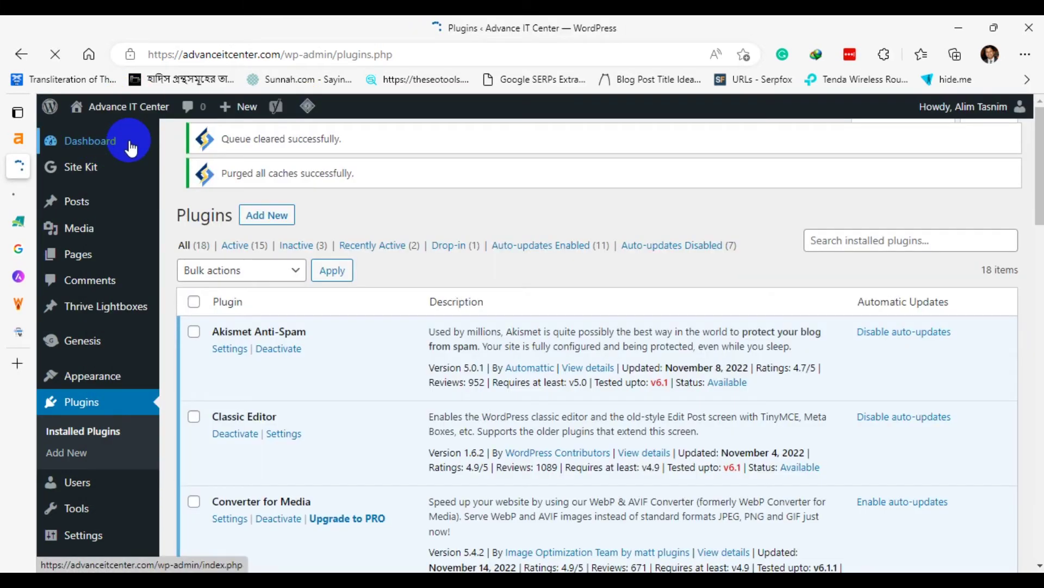
left_click(22, 193)
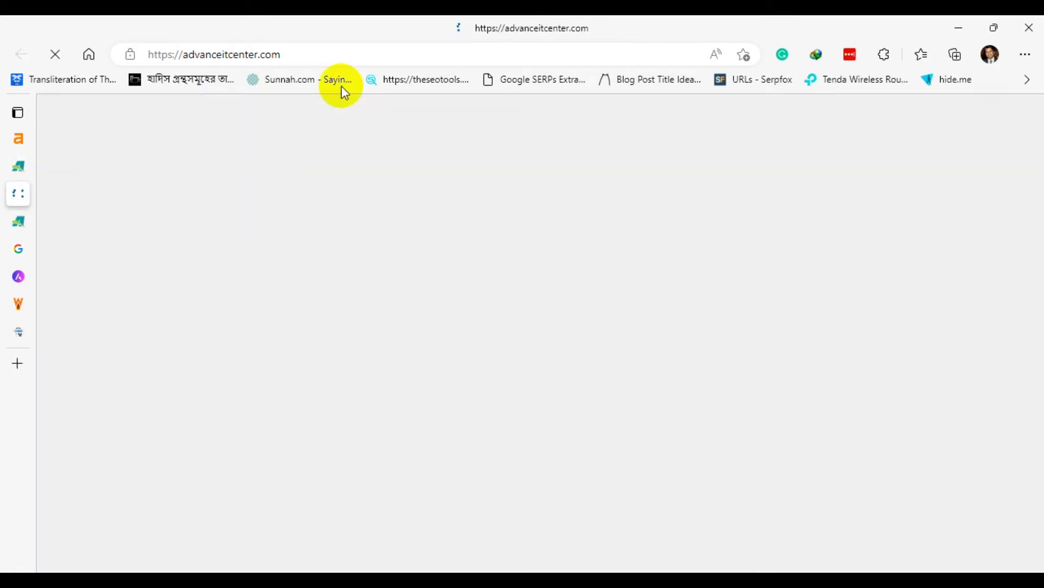
mouse_move(421, 104)
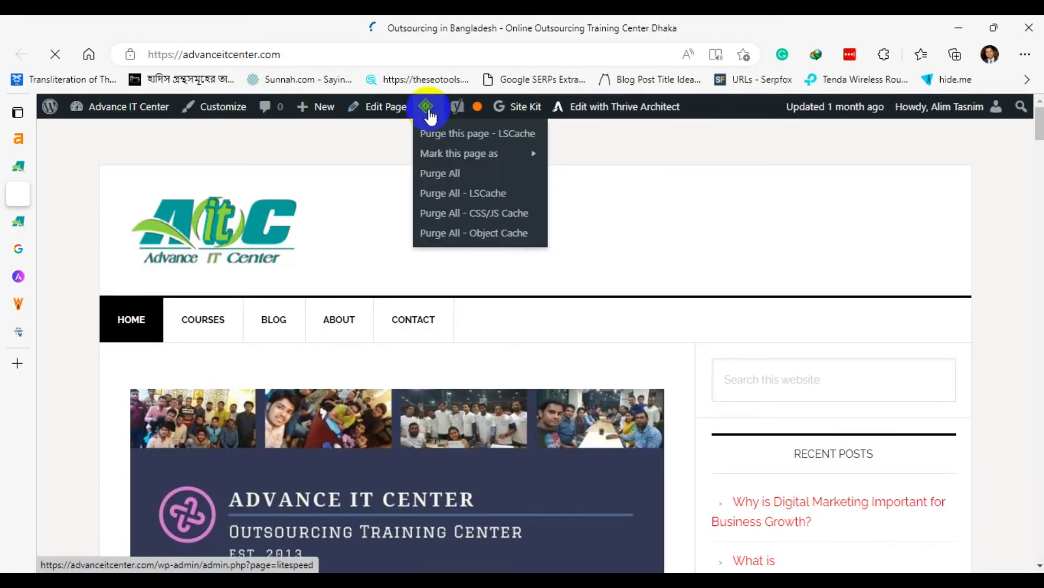
left_click(441, 177)
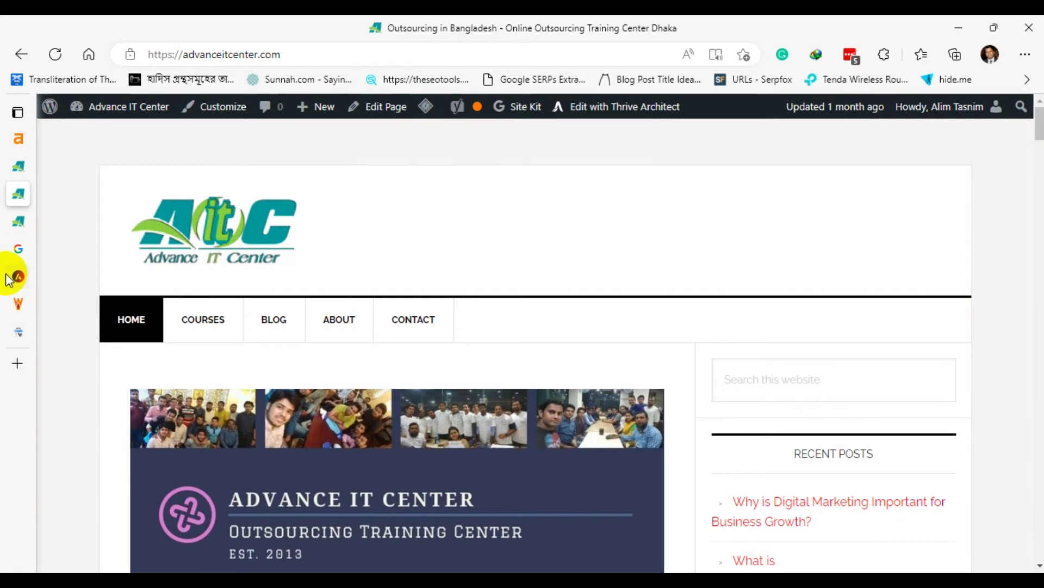
Search Google for "page speed insights" in a new browser tab.
mouse_move(16, 345)
left_click(35, 364)
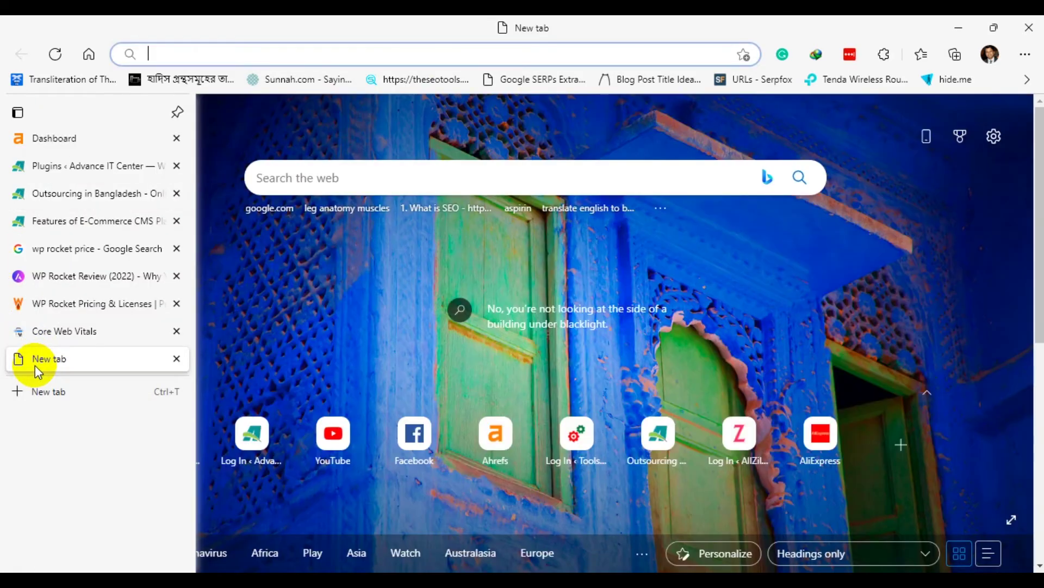
type("pag")
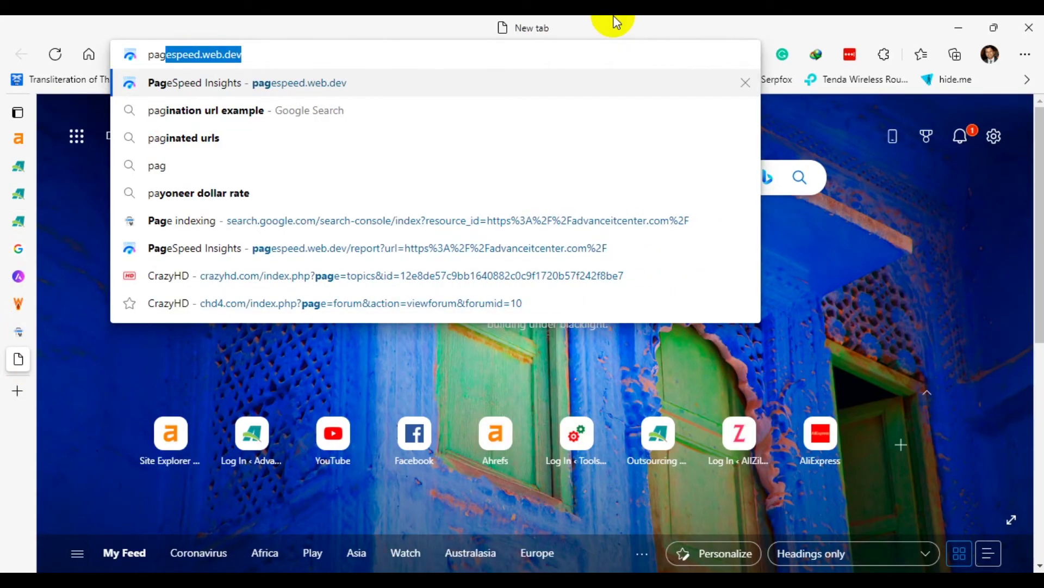
type("e speed")
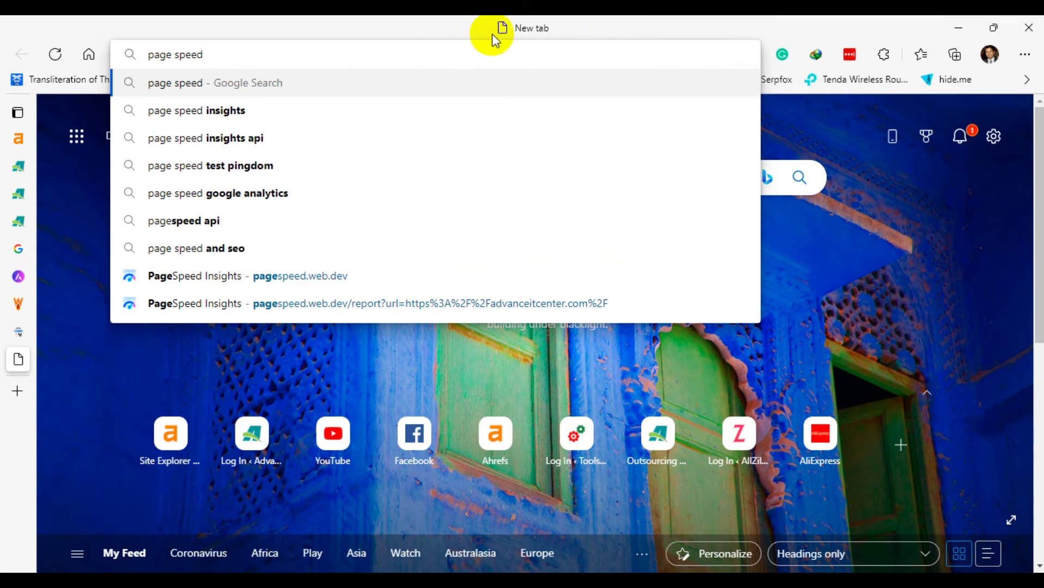
left_click(428, 118)
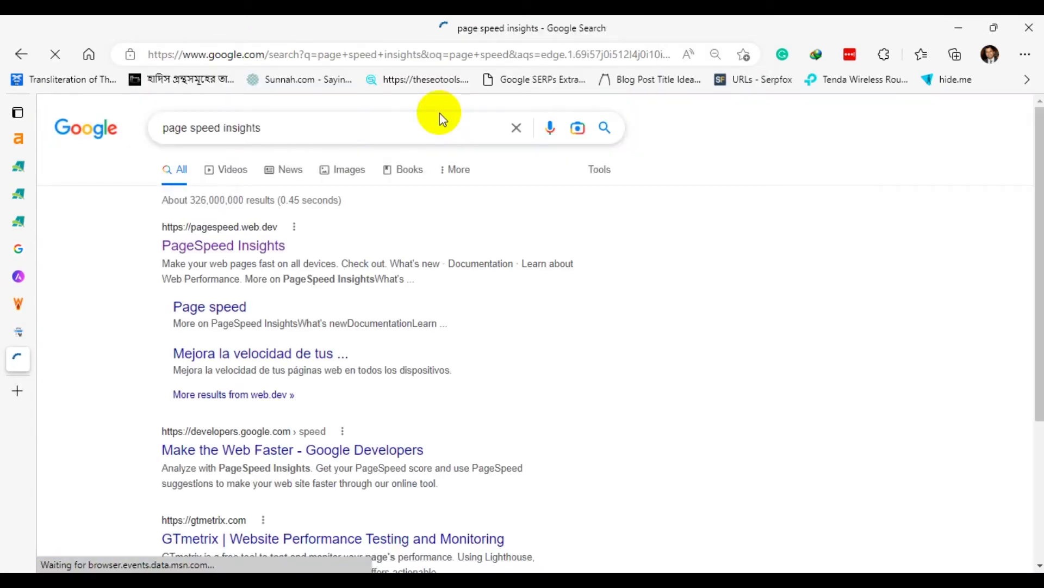
left_click(222, 246)
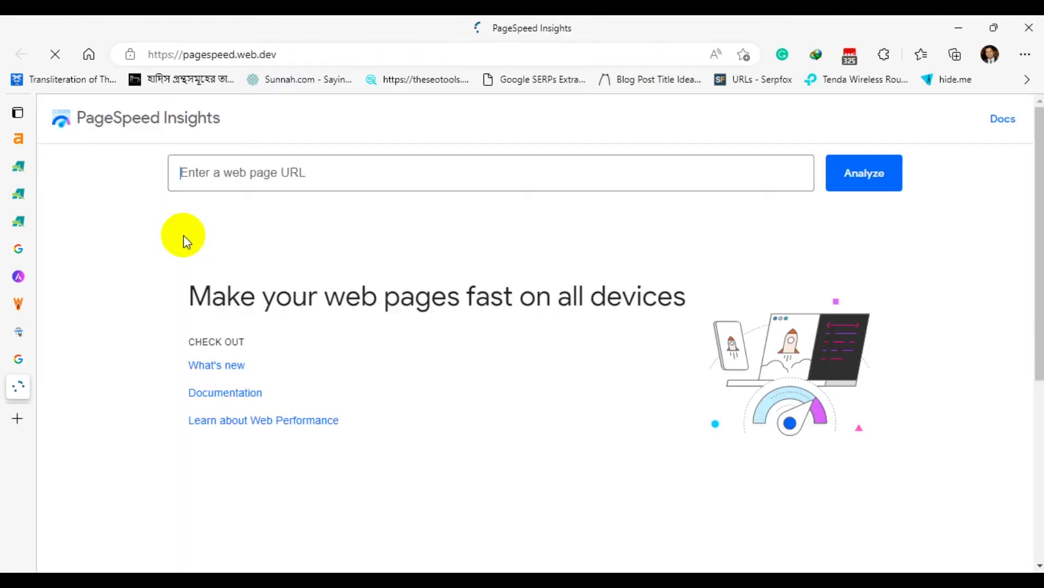
left_click(19, 222)
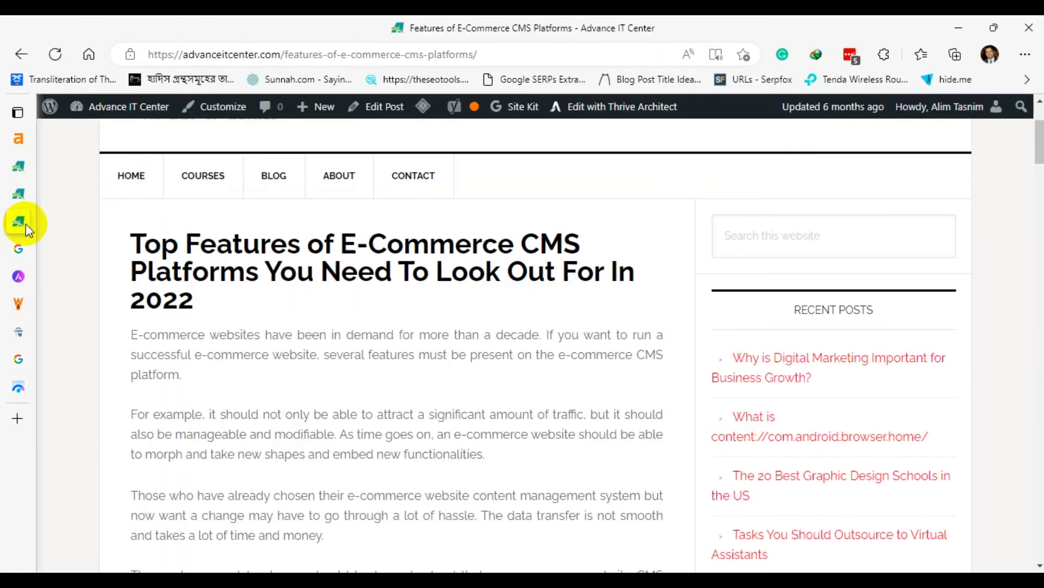
left_click(19, 196)
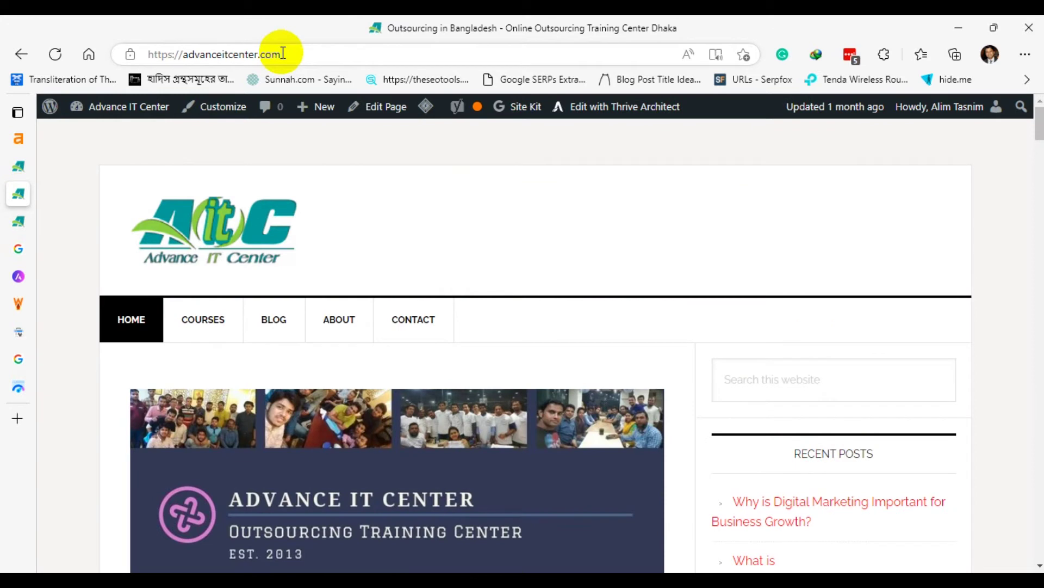
left_click(255, 54)
key("ctrl+c")
mouse_move(19, 272)
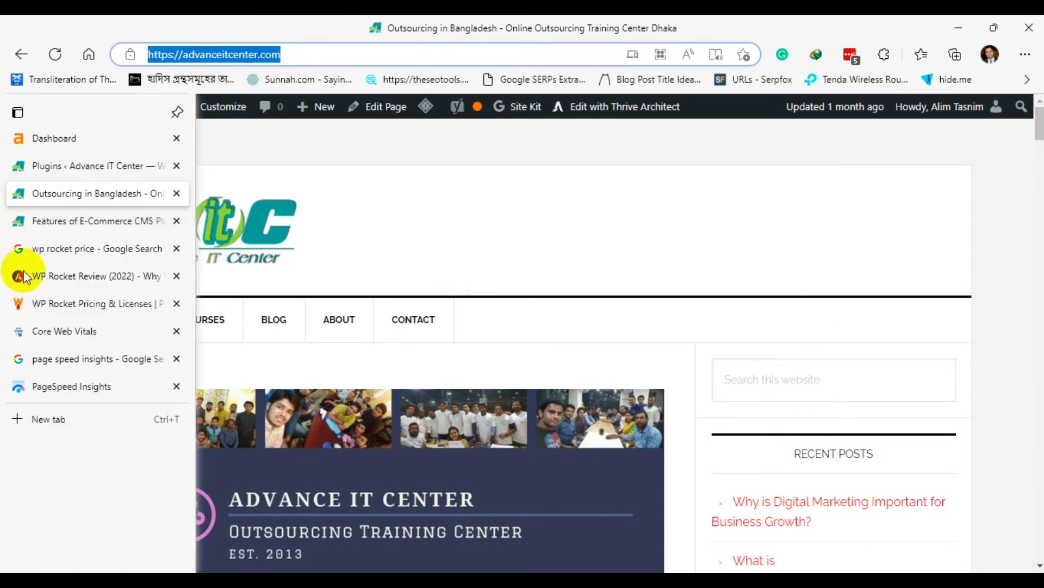
left_click(42, 389)
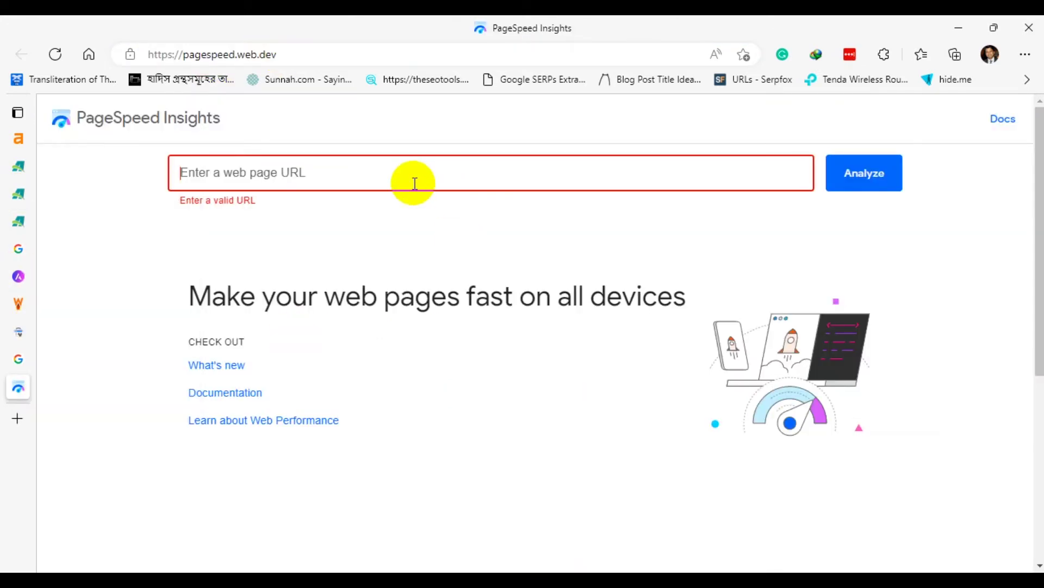
key("ctrl+v")
left_click(866, 178)
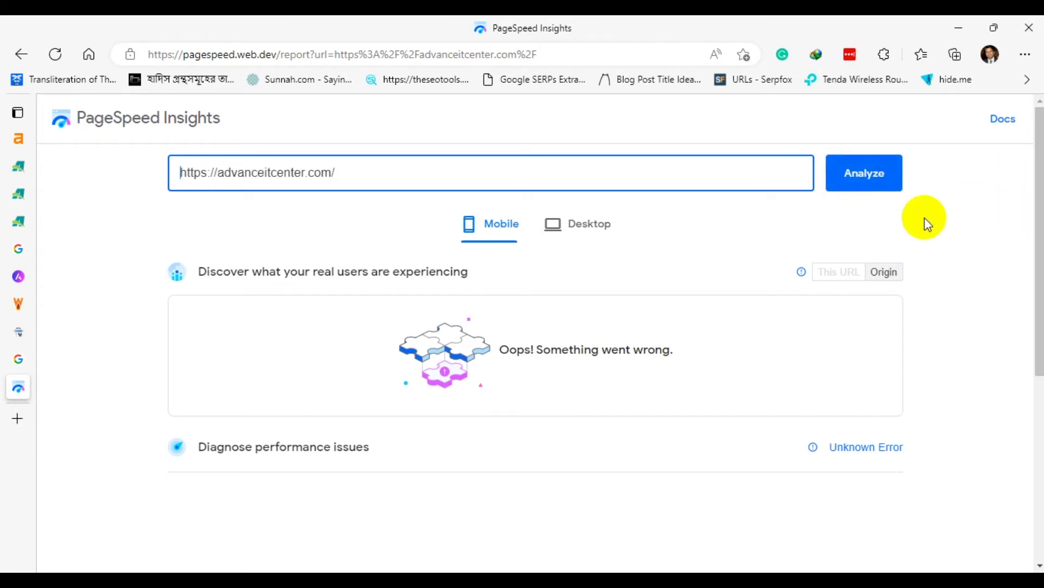
scroll(926, 223, "down", 3)
scroll(928, 220, "up", 3)
left_click(877, 180)
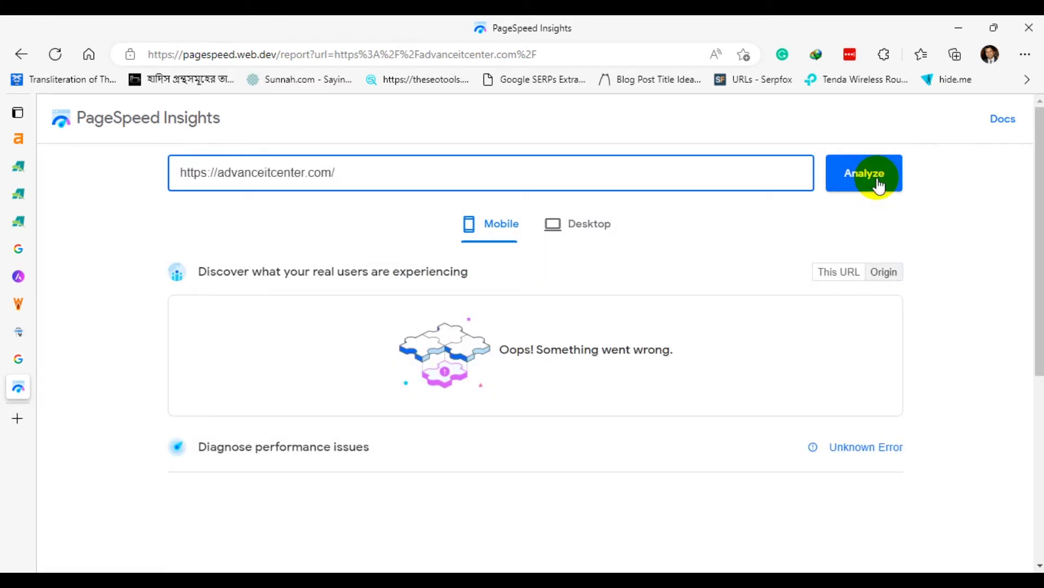
left_click(595, 233)
left_click(495, 233)
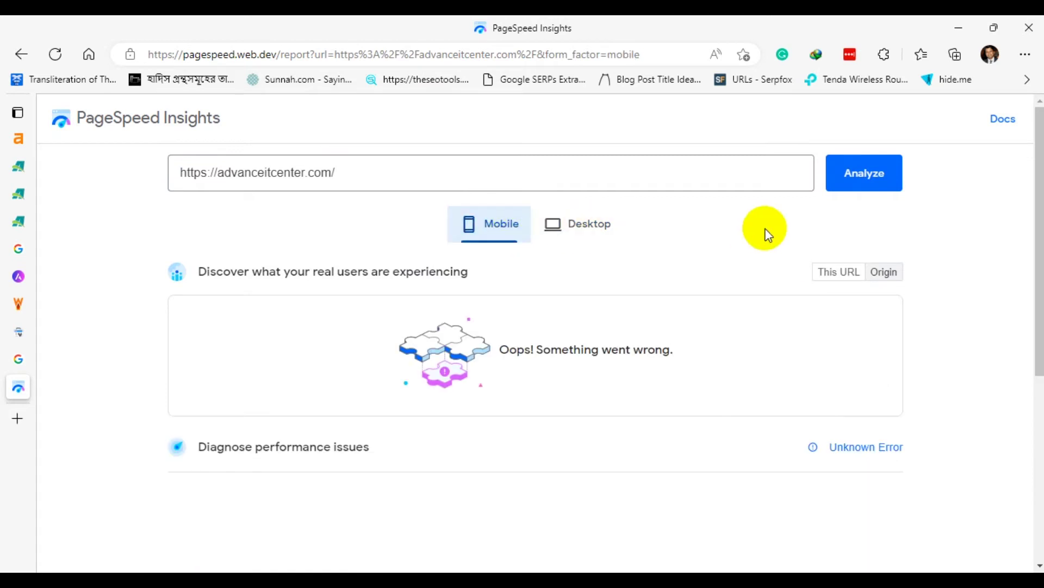
Examine the desktop report's Core Web Vitals assessment, category scores and performance metrics.
scroll(784, 245, "down", 2)
left_click(581, 196)
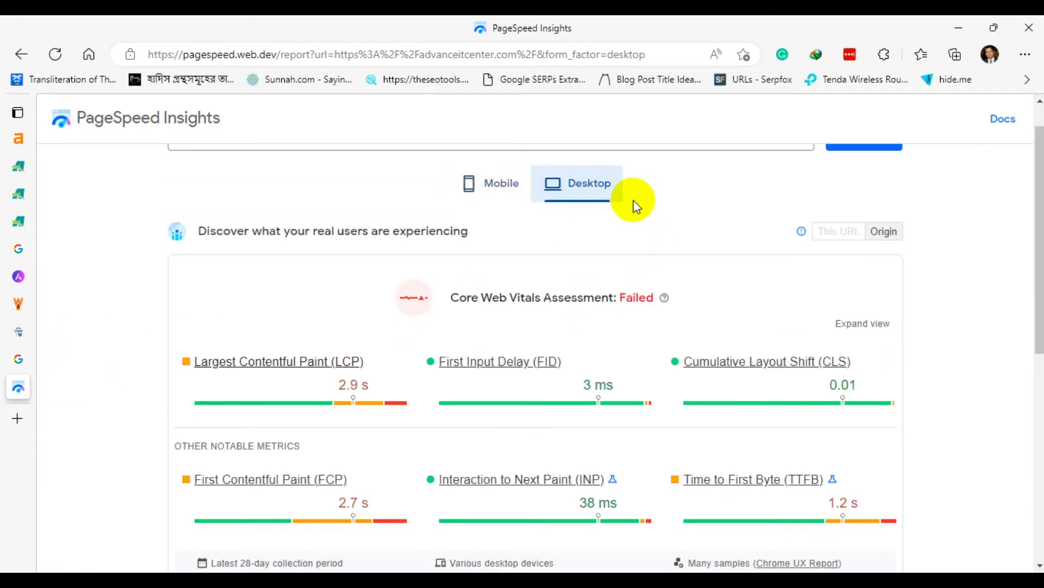
scroll(708, 247, "down", 7)
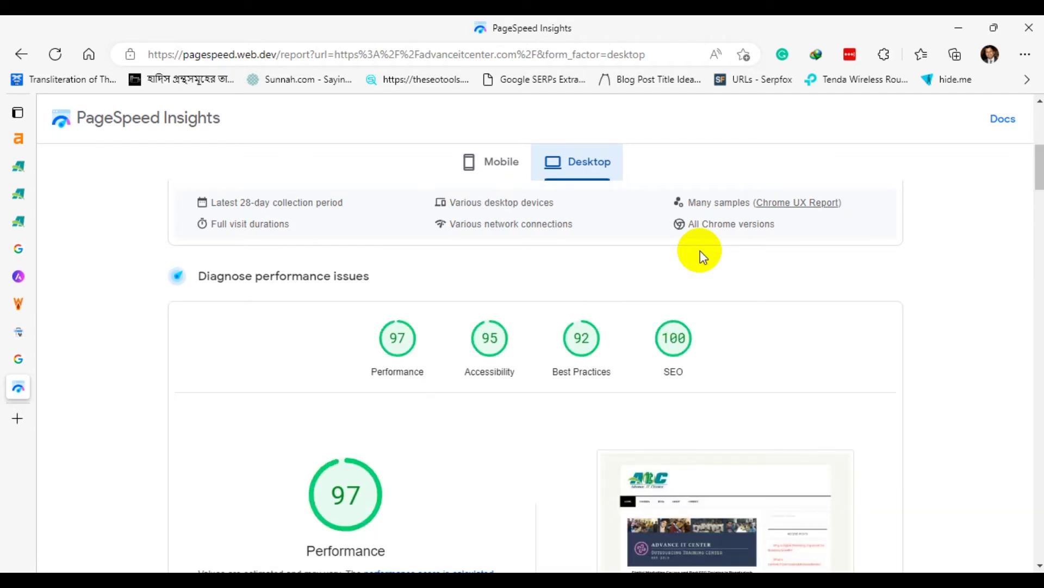
scroll(879, 311, "down", 3)
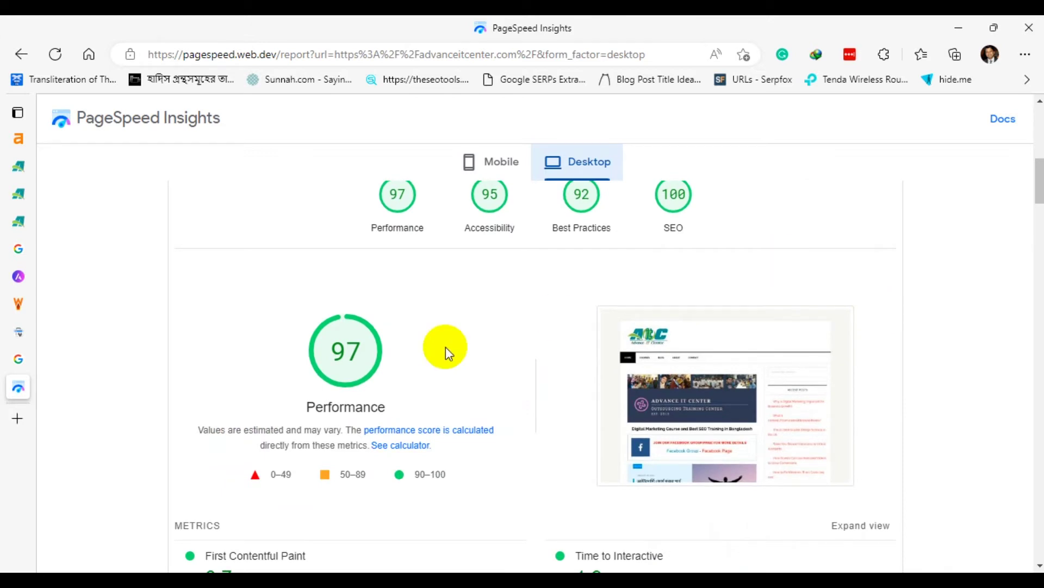
scroll(511, 307, "down", 3)
Switch to the mobile report, reload it and choose to wait for the unresponsive page.
left_click(490, 164)
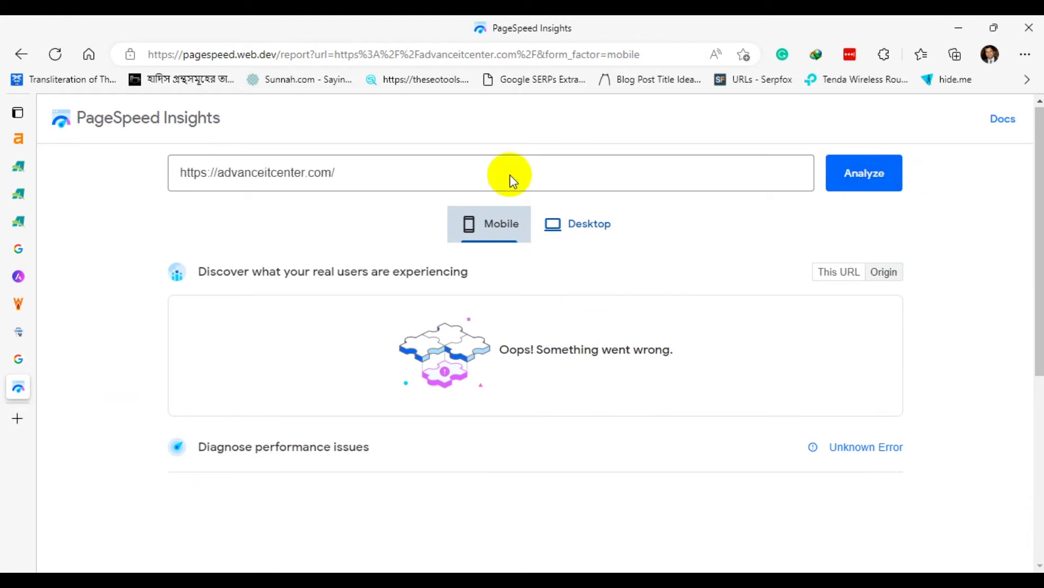
left_click(55, 54)
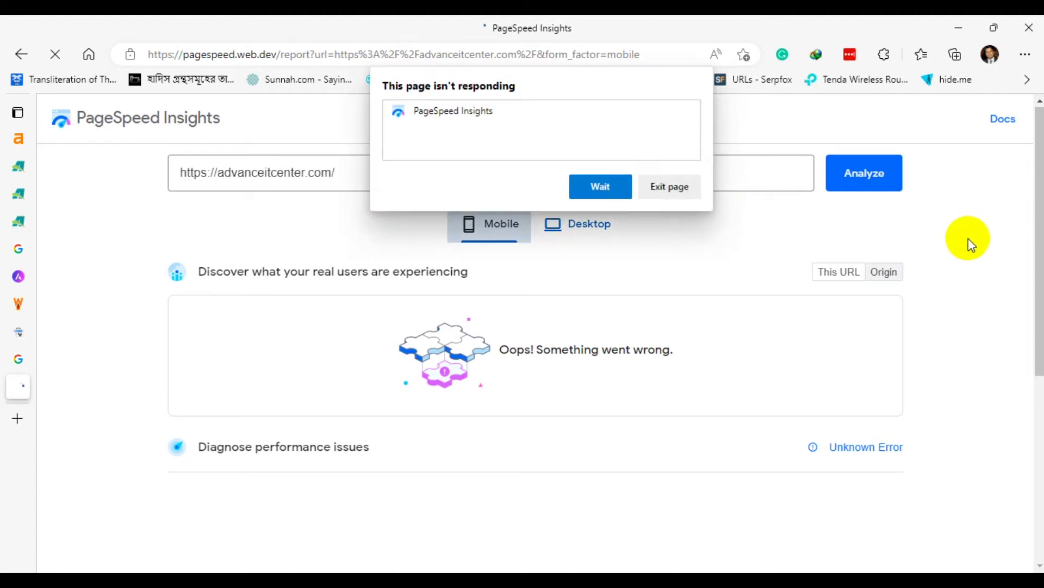
left_click(613, 190)
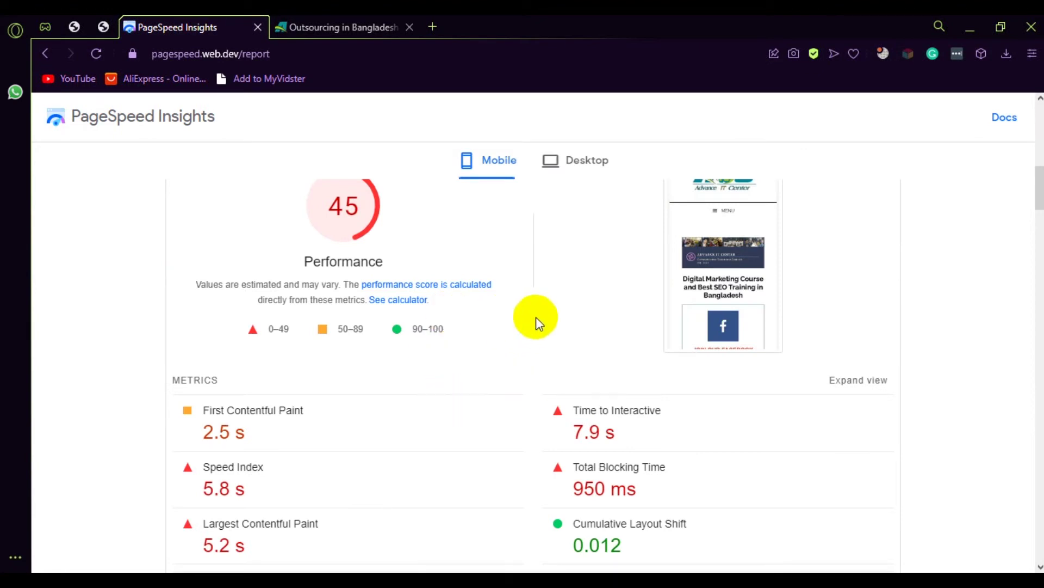
In the Opera browser, examine the mobile report's metrics, opportunities, diagnostics, category scores and Core Web Vitals assessment.
scroll(537, 317, "down", 3)
scroll(494, 377, "down", 9)
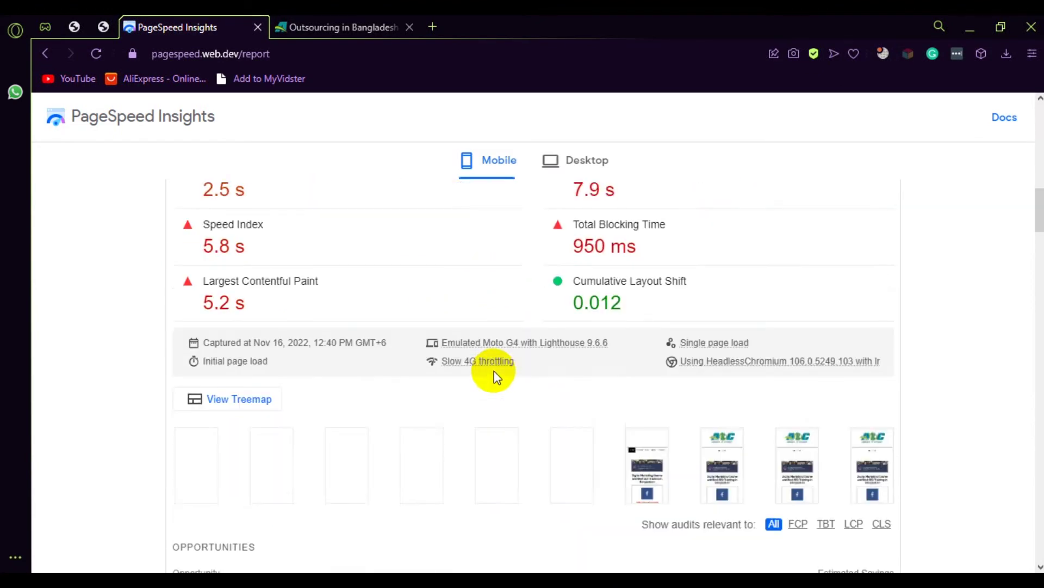
scroll(491, 373, "down", 3)
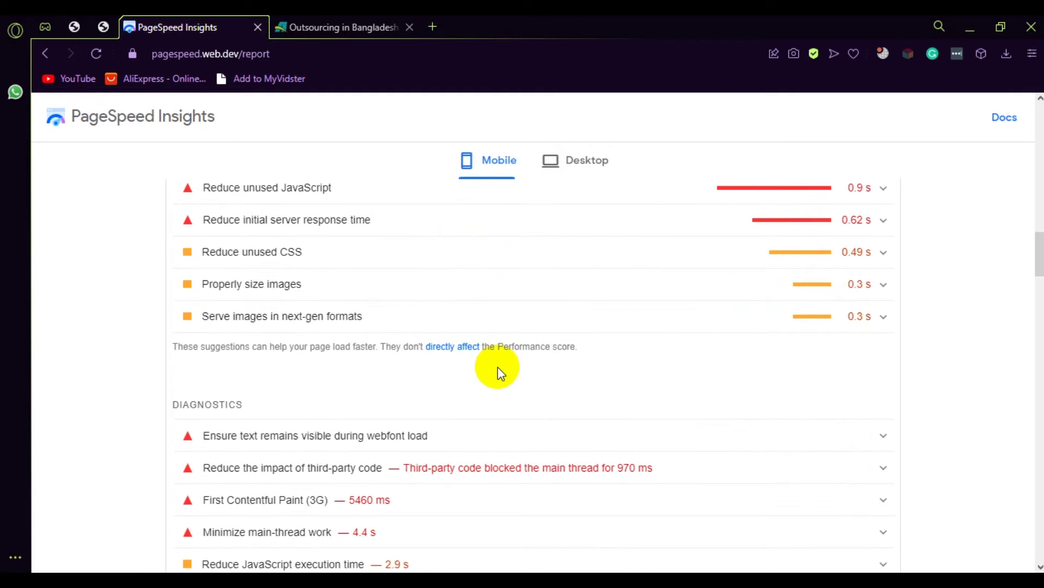
scroll(497, 368, "down", 3)
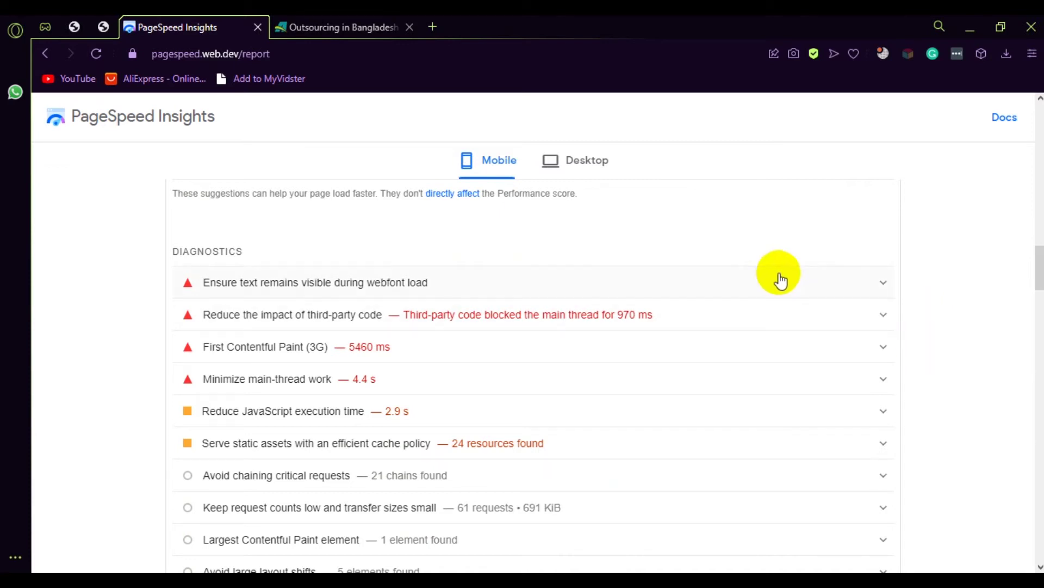
scroll(780, 310, "up", 5)
scroll(782, 346, "up", 6)
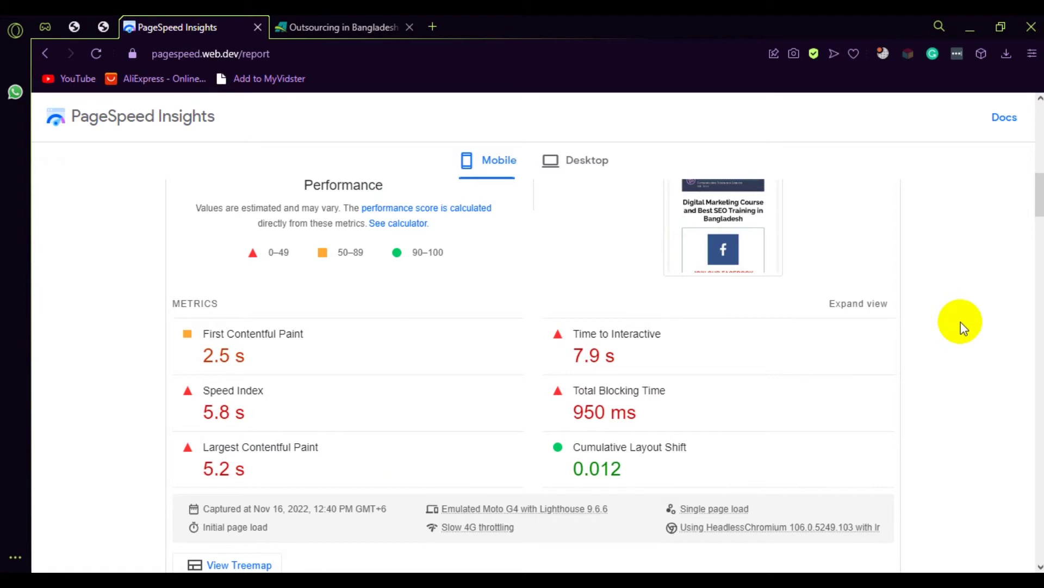
scroll(852, 360, "up", 5)
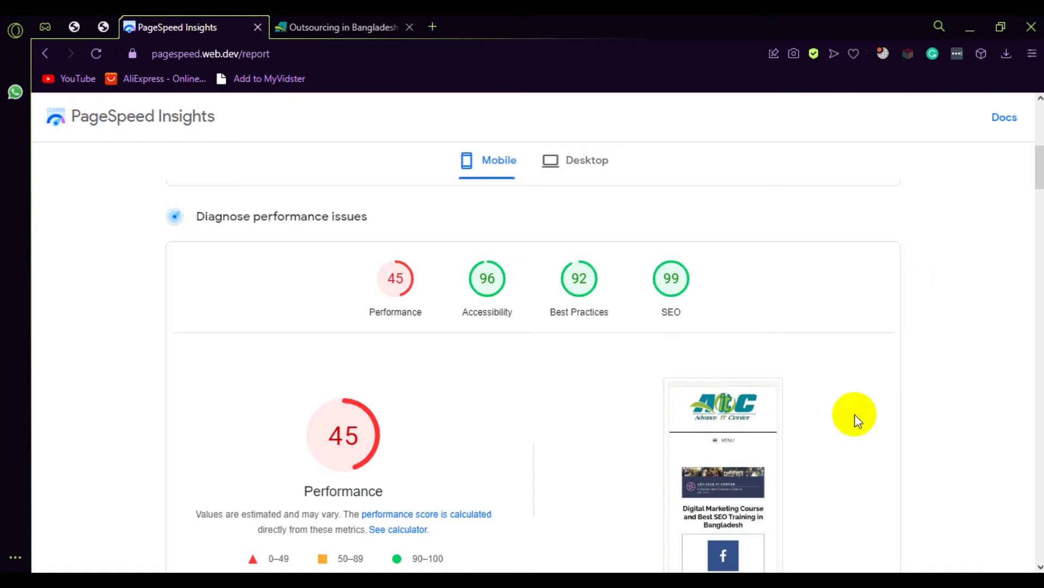
scroll(620, 400, "up", 6)
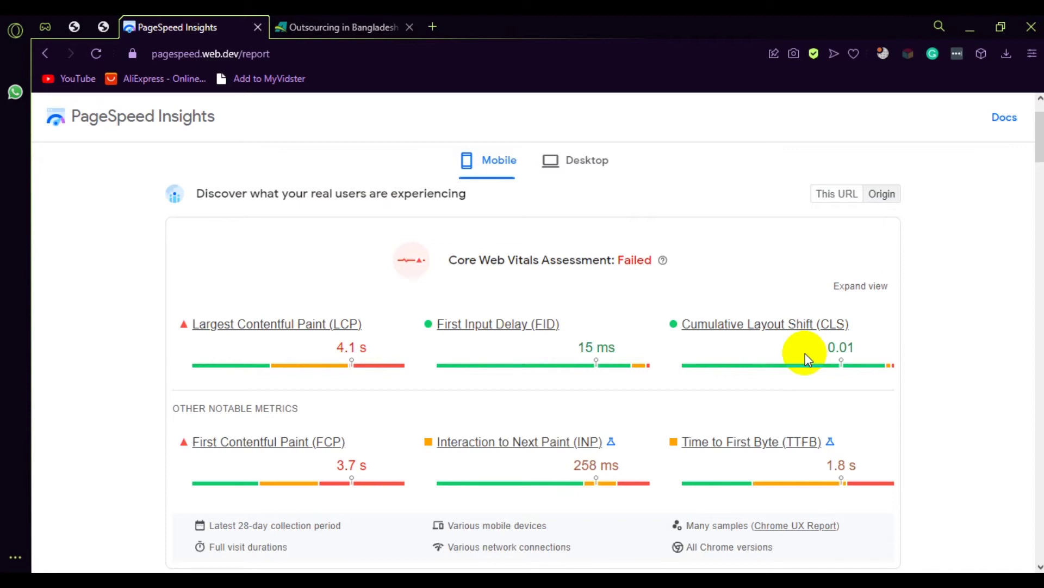
scroll(974, 343, "up", 1)
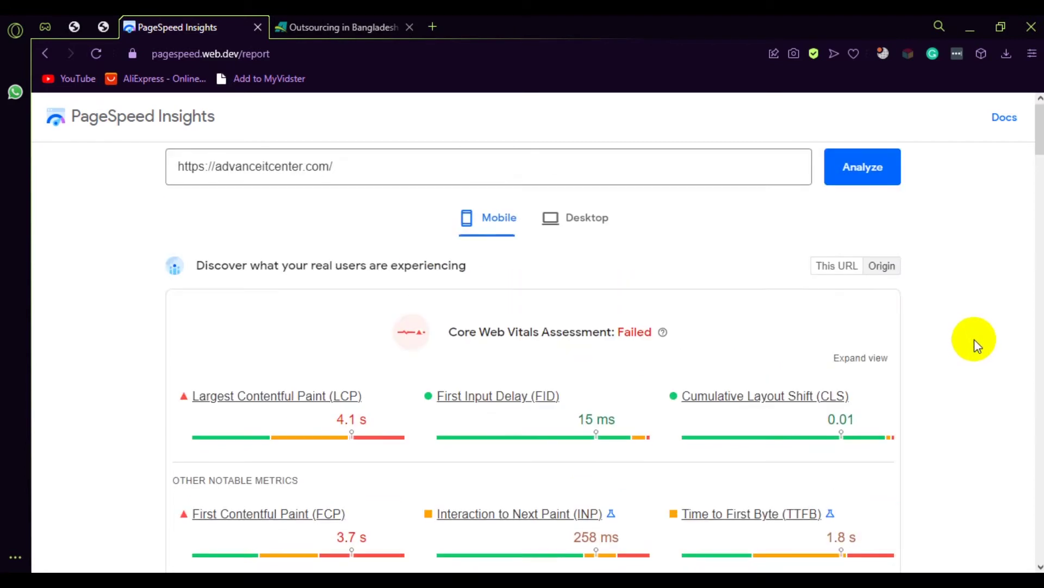
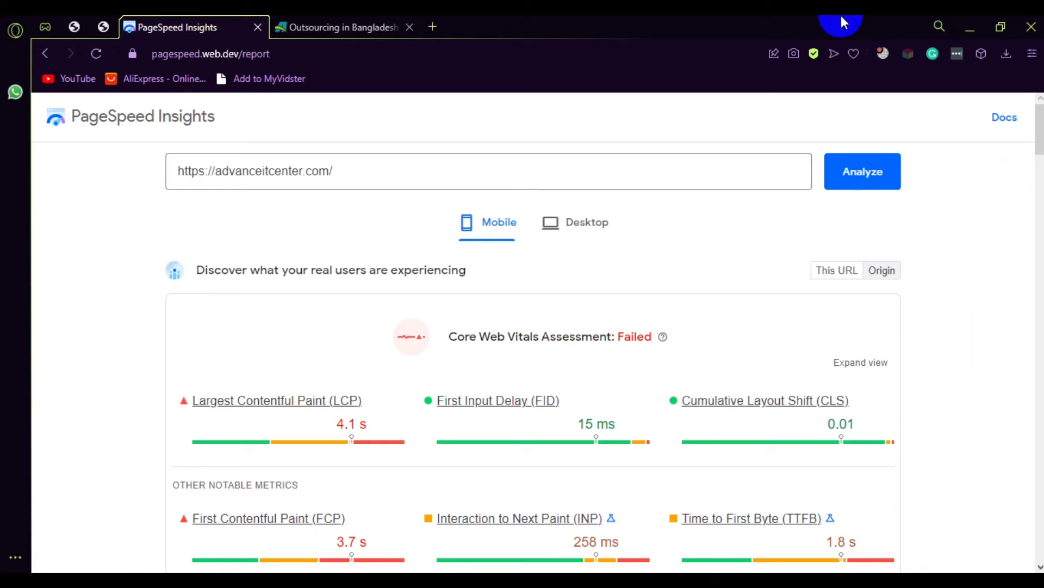
Search Google for "siteground" in a new browser tab, open the SiteGround website and accept all cookies.
left_click(433, 26)
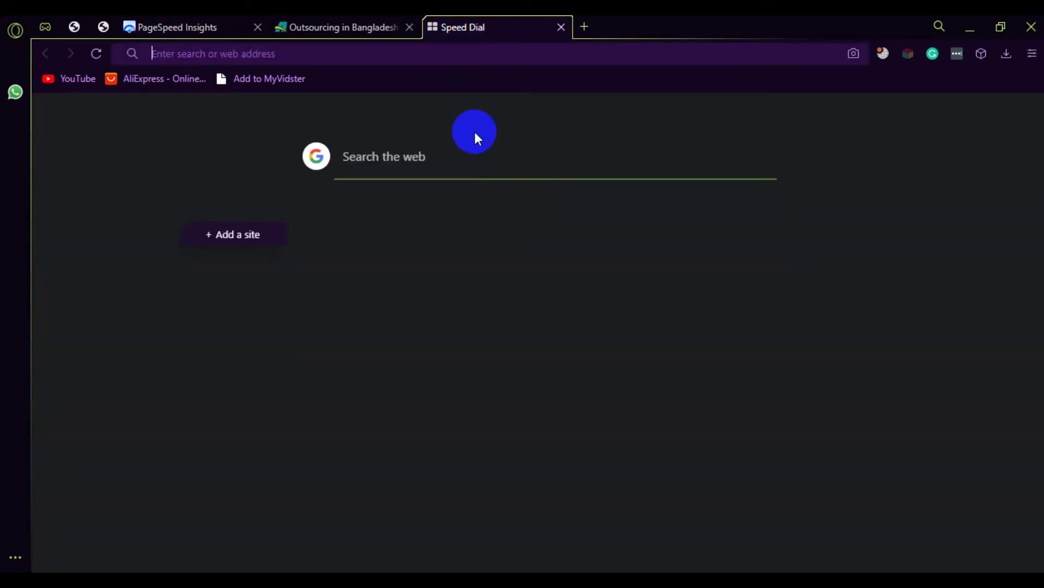
type("sitegro")
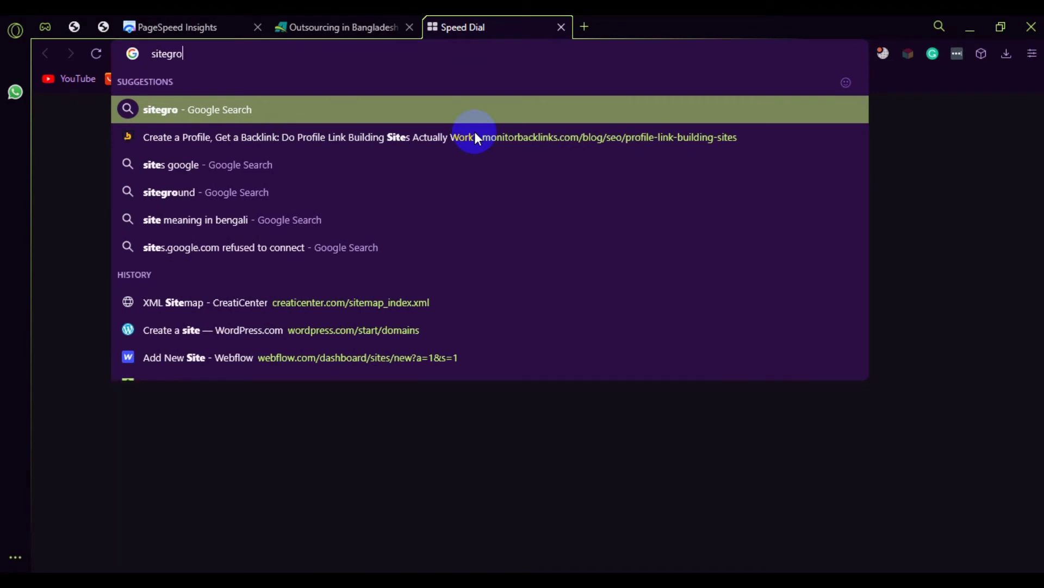
type("und")
key("Return")
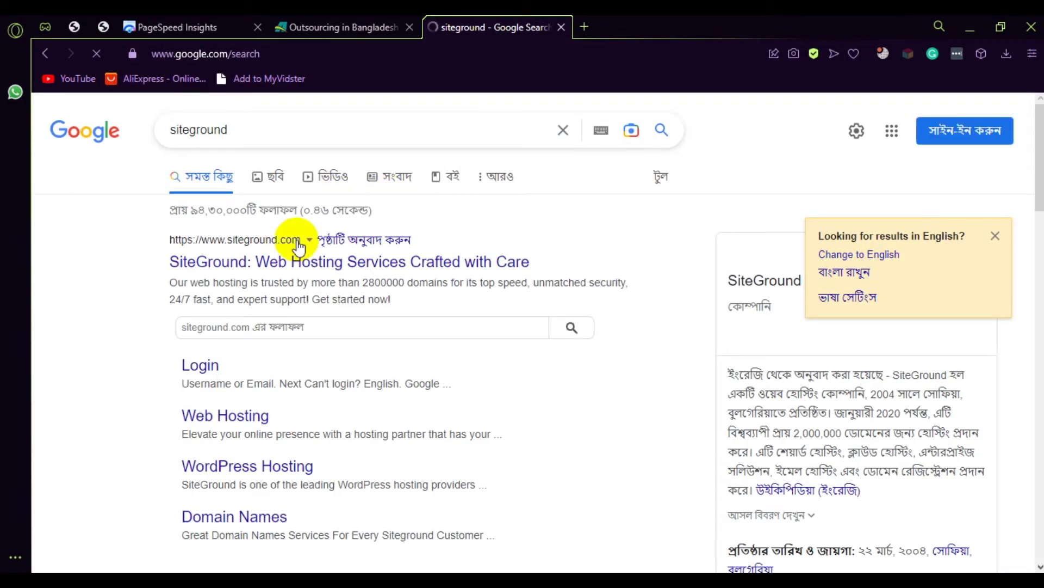
left_click(328, 269)
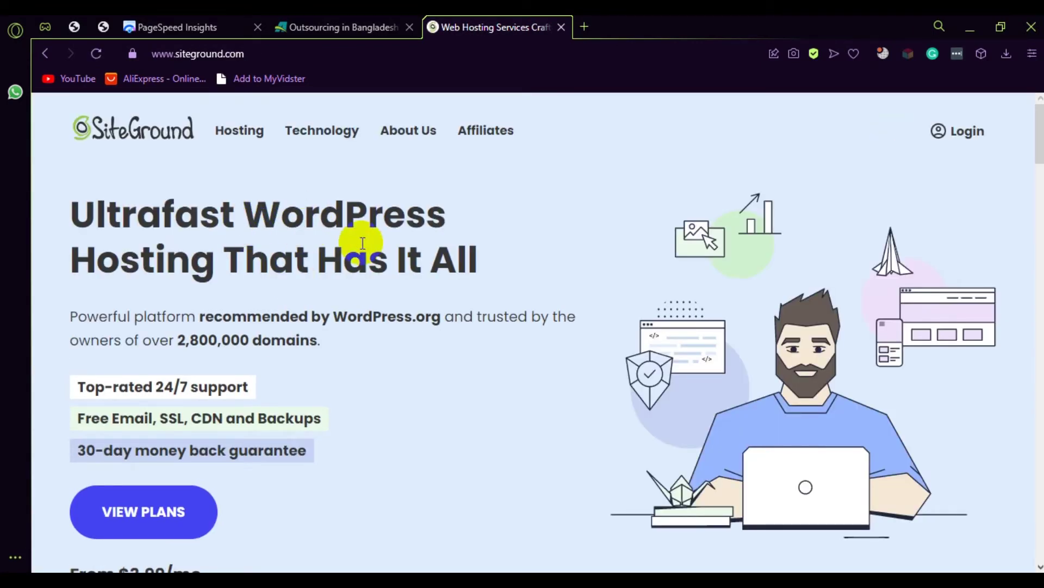
left_click(961, 526)
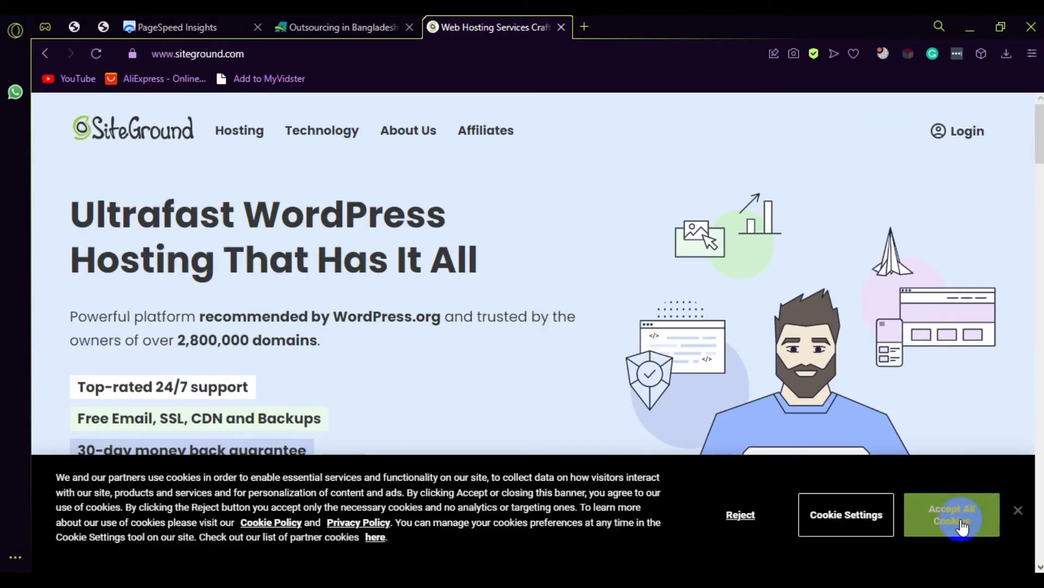
Look through the SiteGround home page's hosting types and its server and cloud features.
scroll(544, 327, "down", 9)
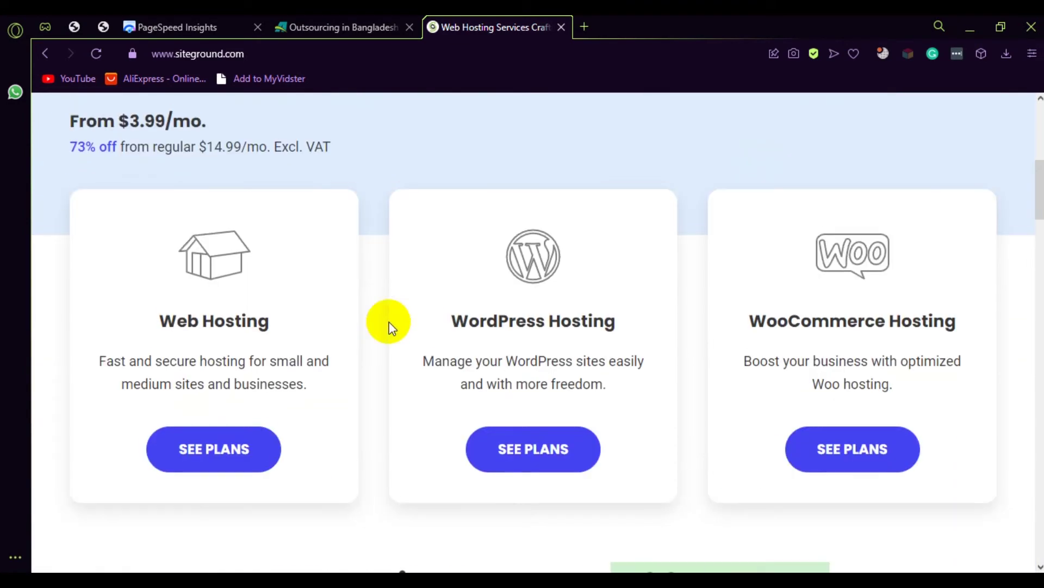
scroll(379, 335, "down", 10)
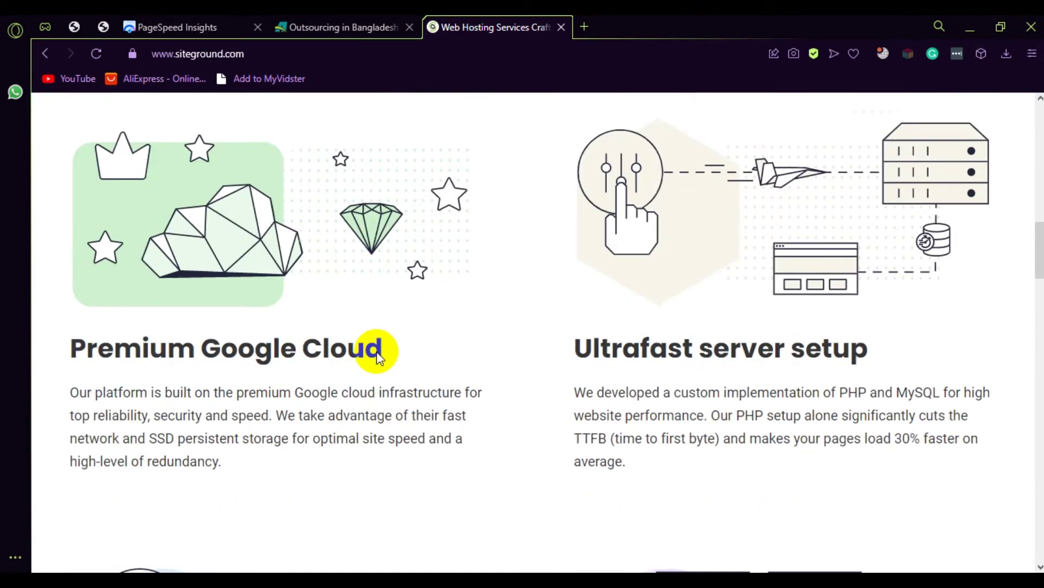
scroll(385, 348, "up", 5)
scroll(385, 337, "up", 10)
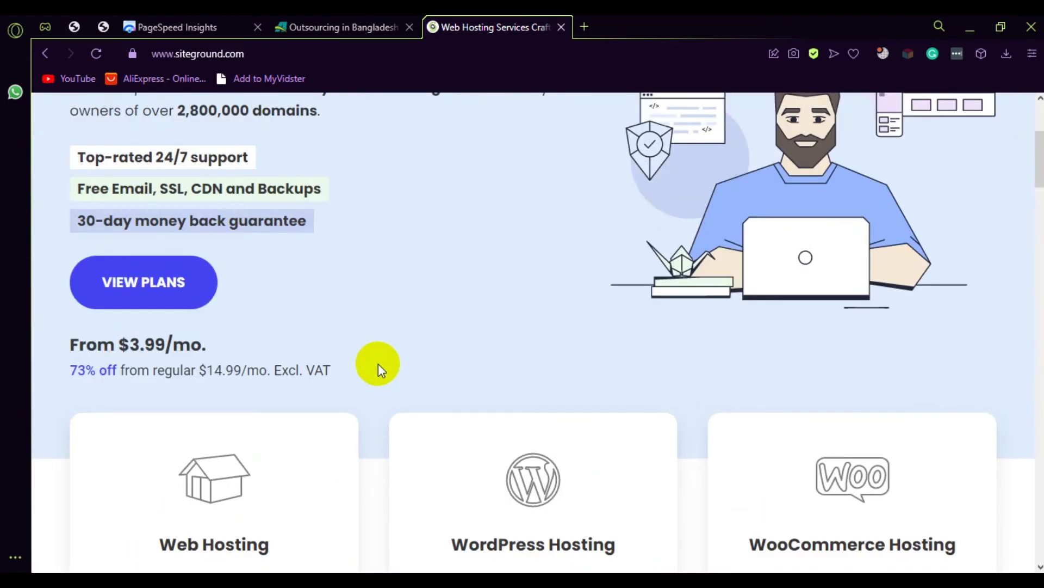
Open SiteGround's WordPress hosting plans and compare the prices and features of StartUp, GrowBig and GoGeek.
left_click(139, 280)
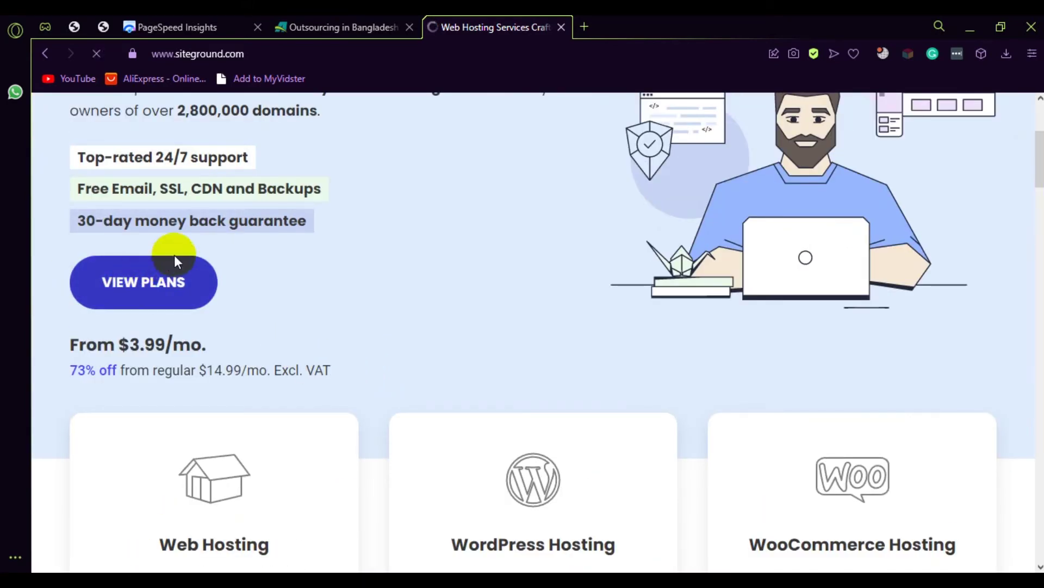
scroll(327, 348, "down", 8)
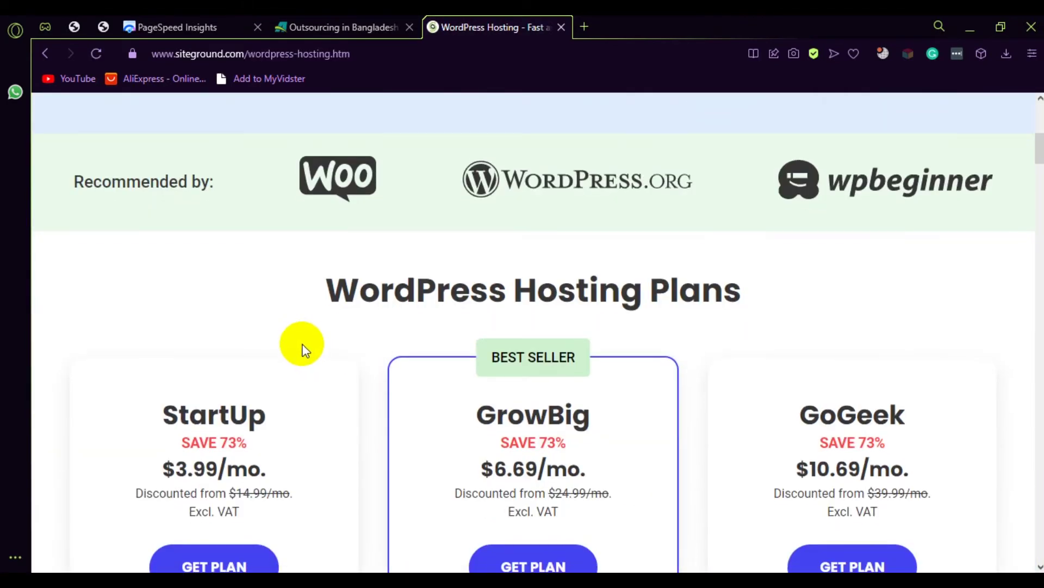
scroll(316, 321, "down", 3)
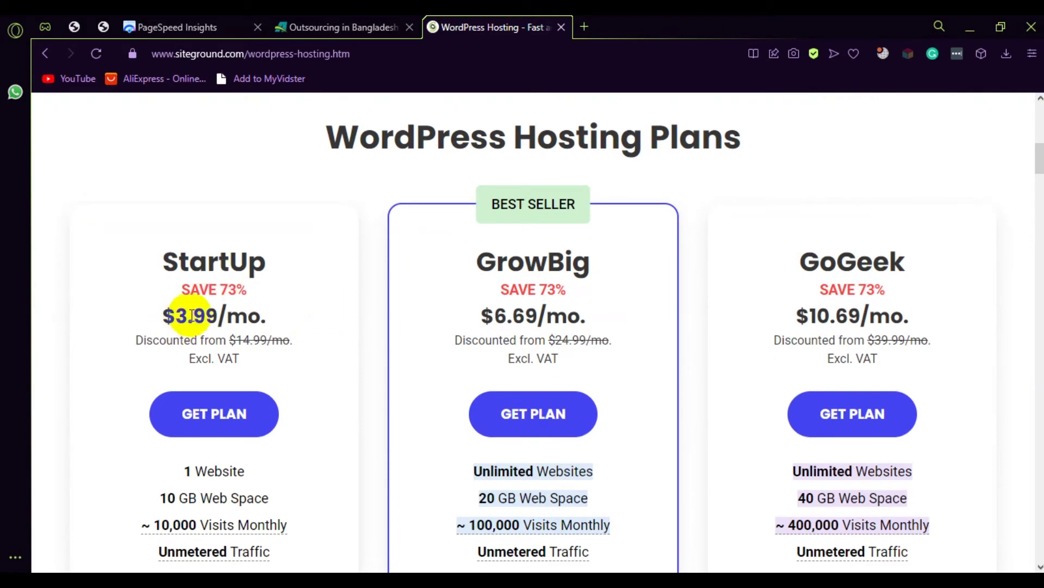
scroll(338, 337, "down", 3)
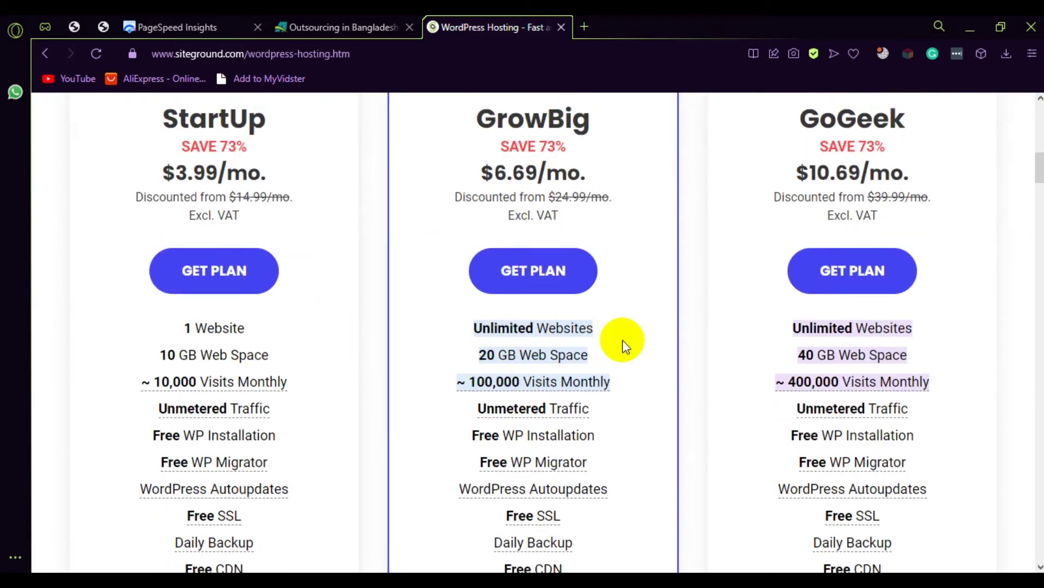
scroll(626, 346, "up", 1)
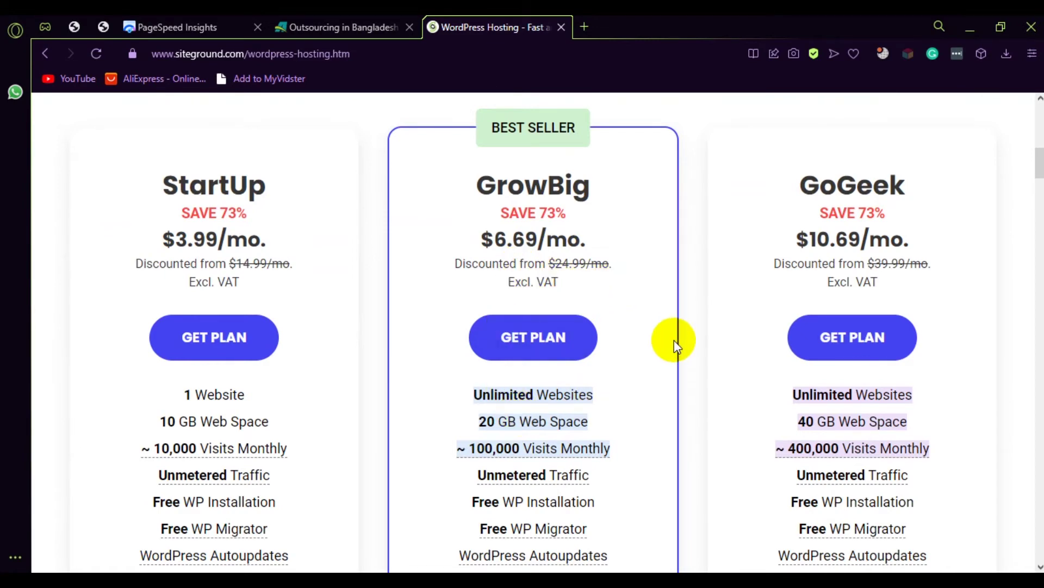
Search Google for "host armada" in a new browser tab, open the HostArmada website and accept its cookies.
scroll(674, 341, "down", 4)
scroll(674, 341, "up", 15)
left_click(583, 27)
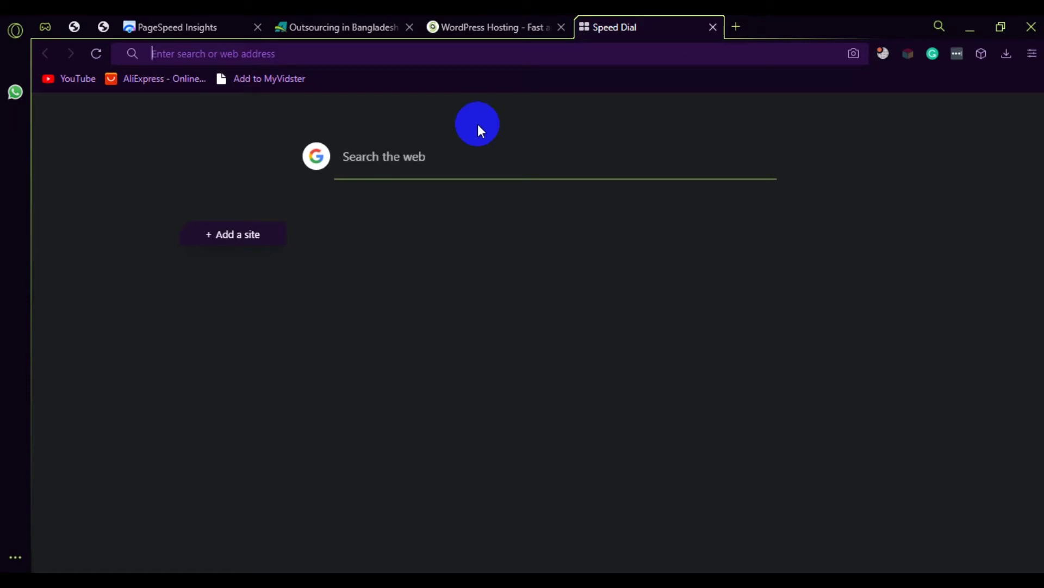
type("host")
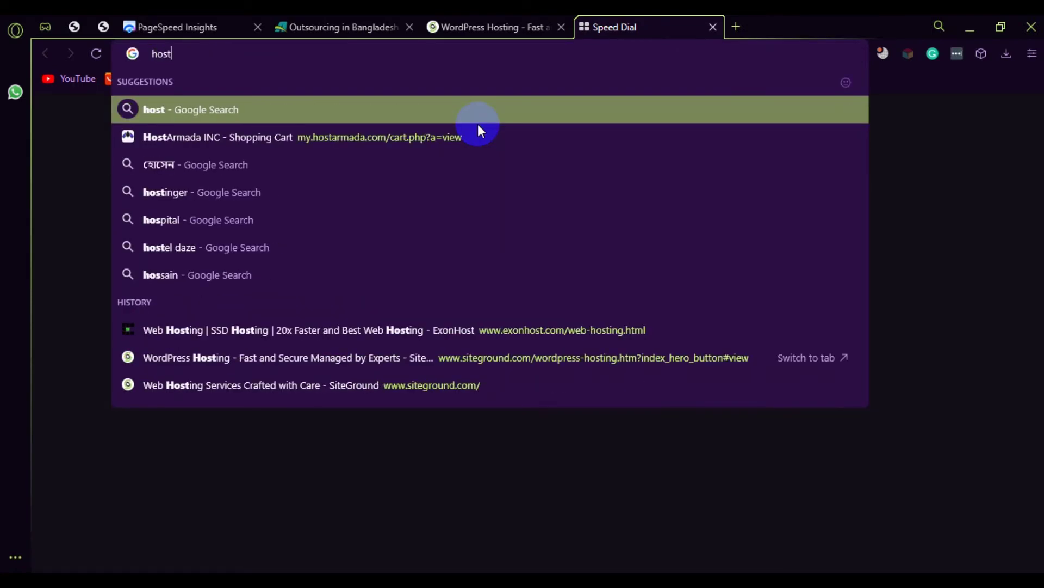
type(" armada")
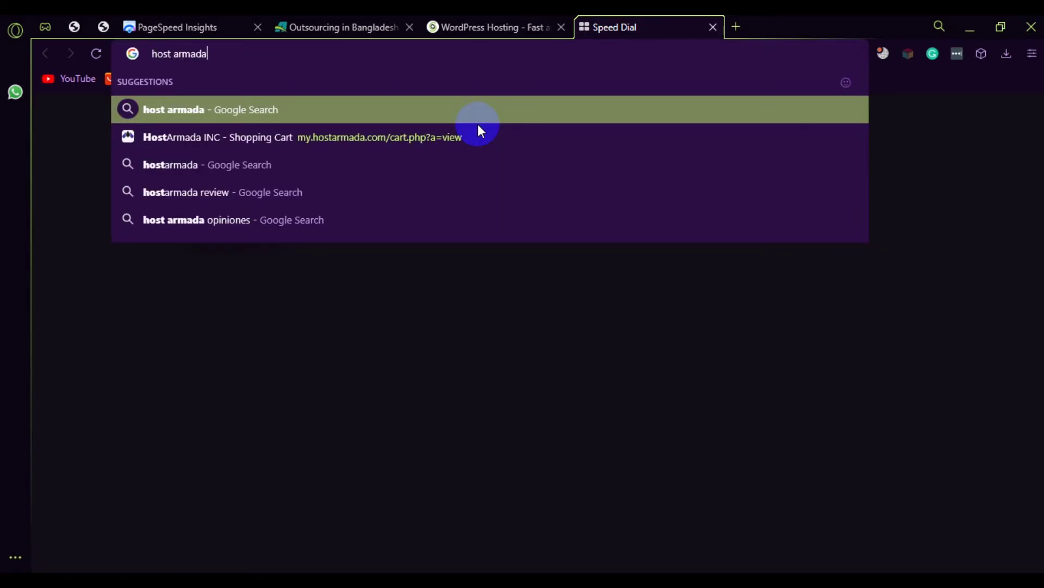
key("Return")
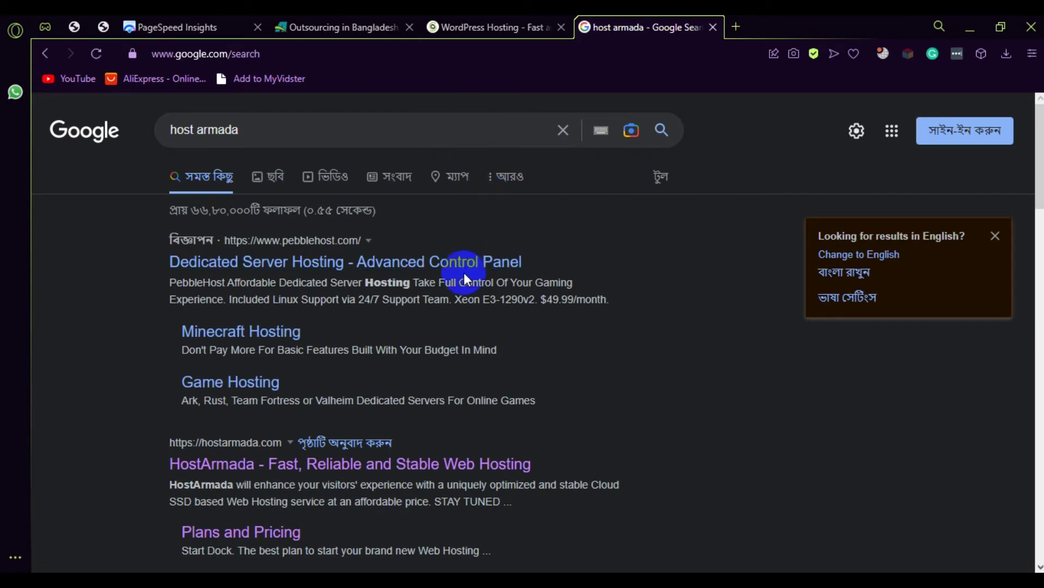
scroll(625, 264, "down", 4)
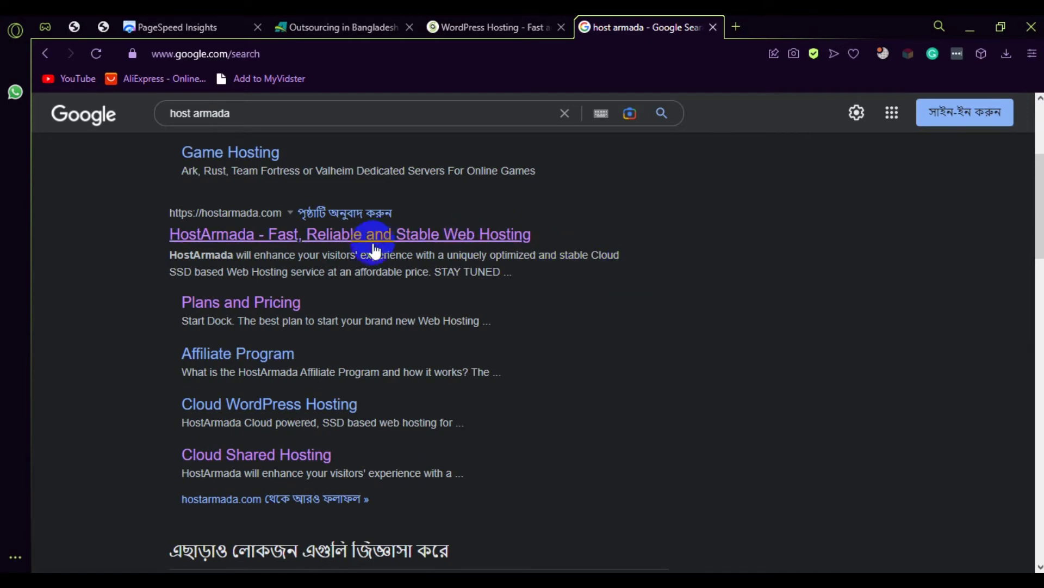
left_click(378, 240)
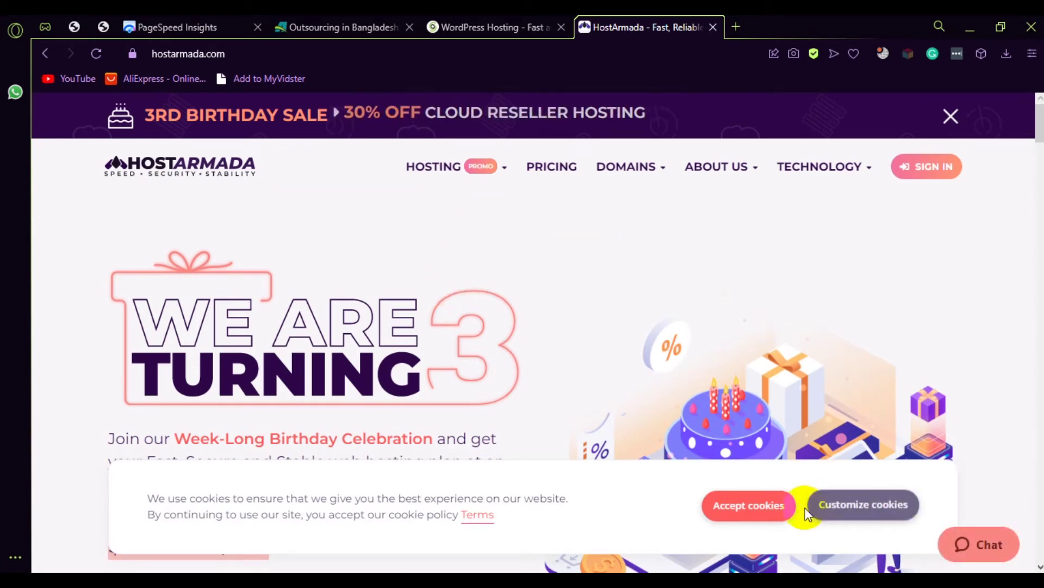
left_click(734, 508)
Look through the HostArmada home page's birthday offer, domain options and the Shared & WordPress, Reseller and VPS & Dedicated CPU hosting prices.
scroll(1036, 343, "down", 3)
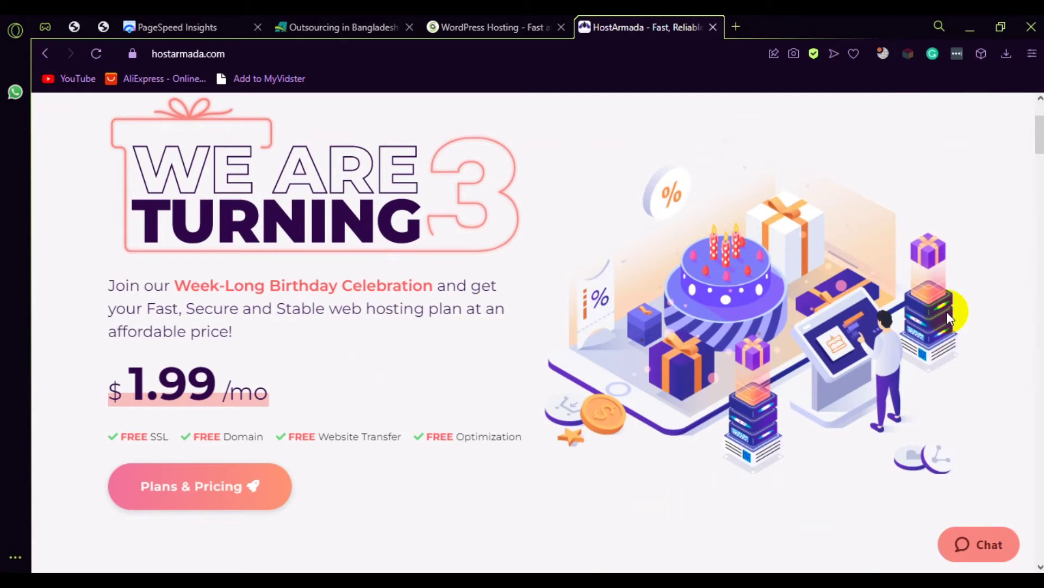
scroll(979, 311, "up", 3)
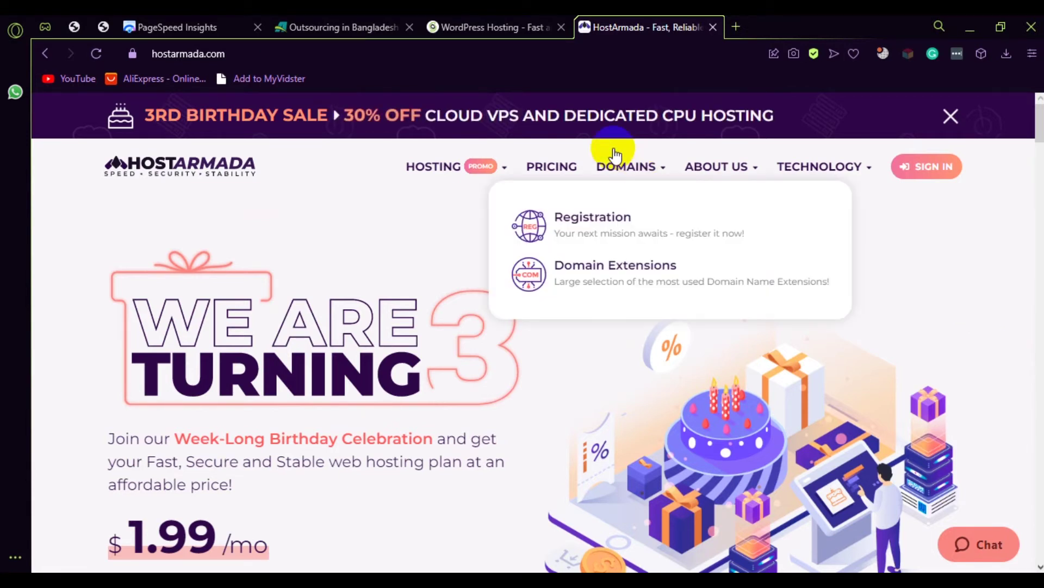
mouse_move(625, 167)
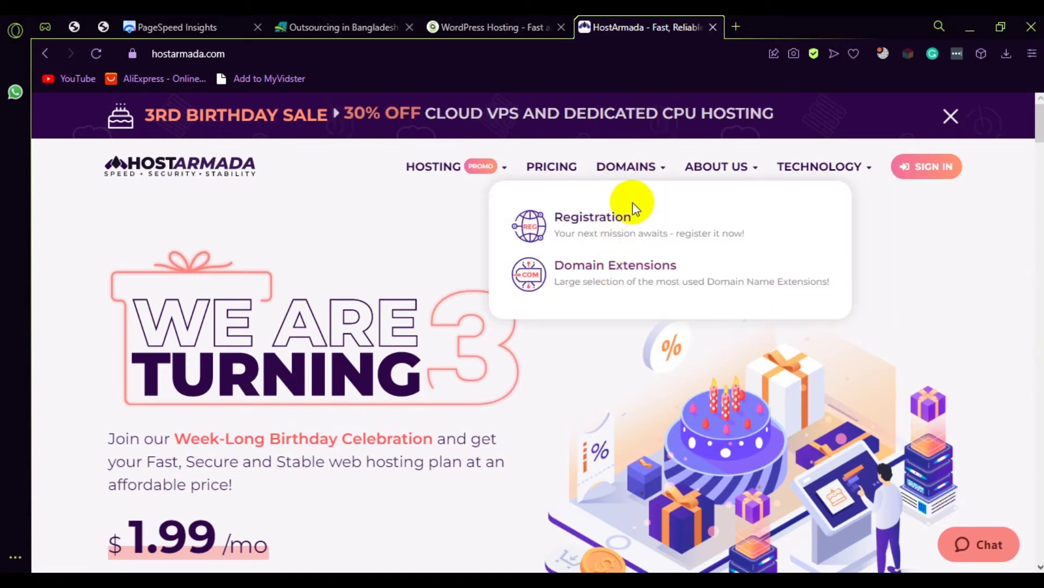
mouse_move(447, 18)
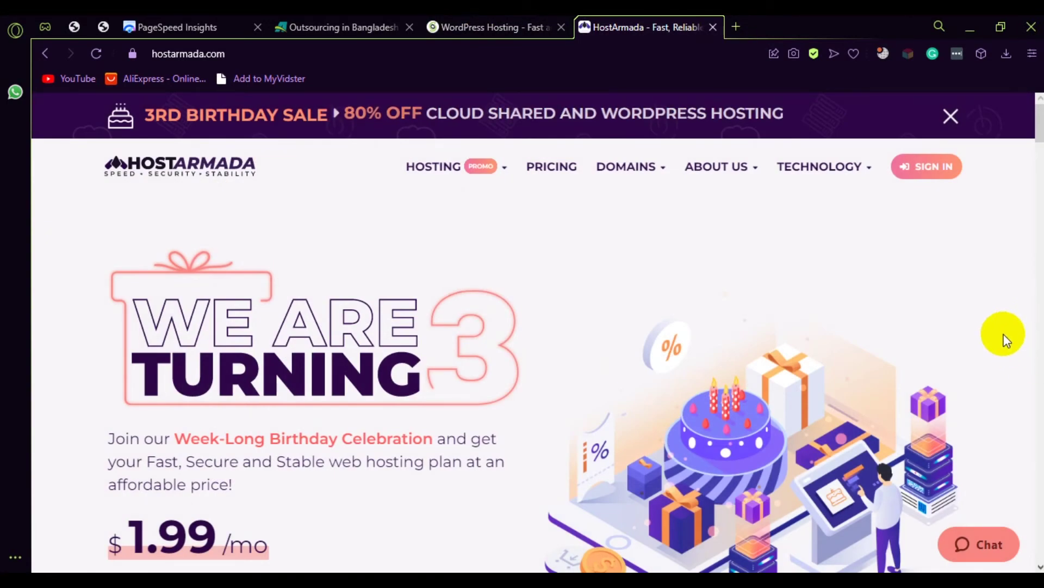
scroll(1004, 337, "down", 2)
scroll(1004, 333, "down", 7)
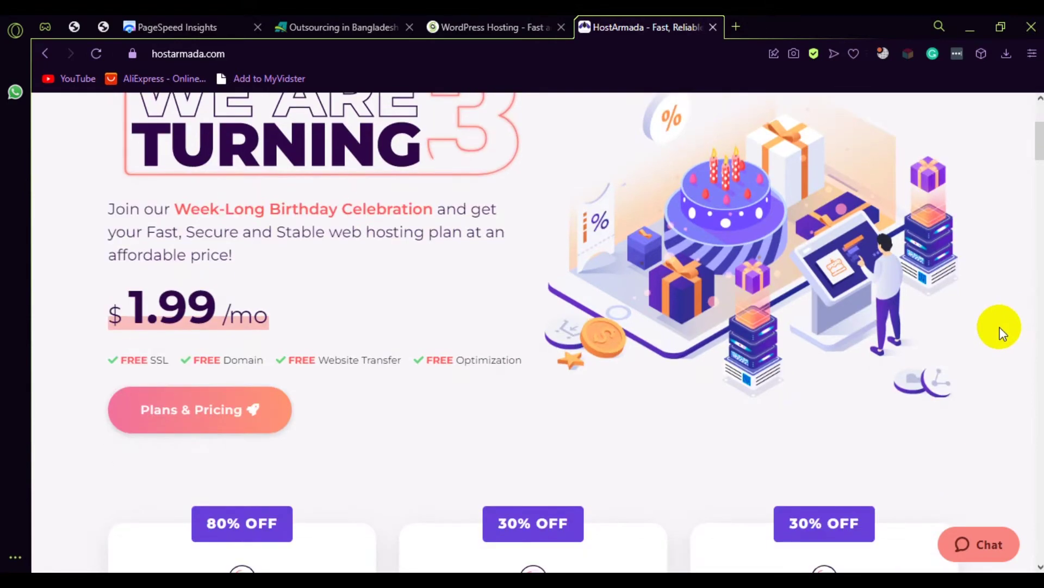
scroll(1002, 331, "down", 5)
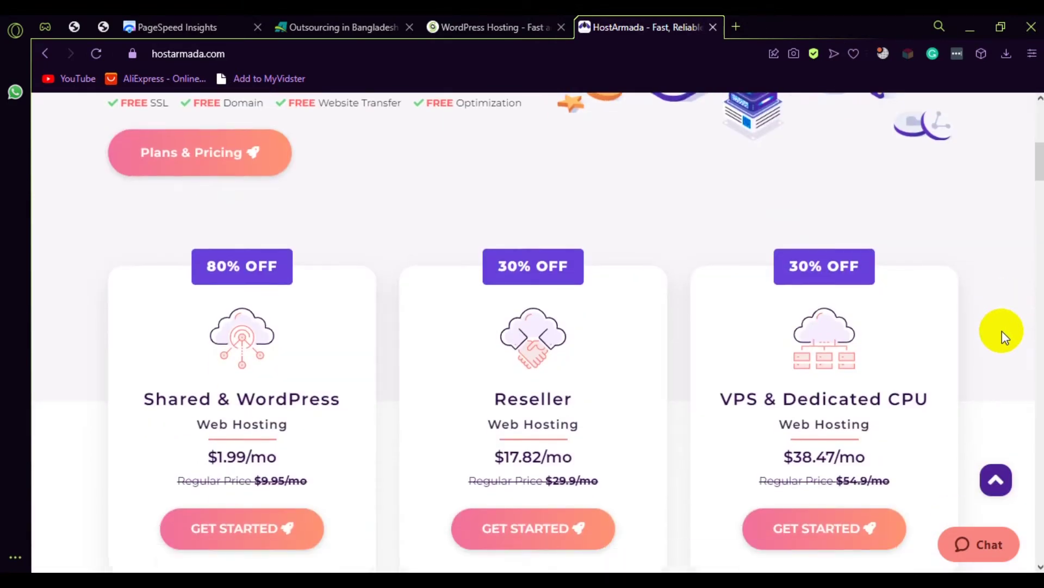
scroll(1002, 331, "up", 15)
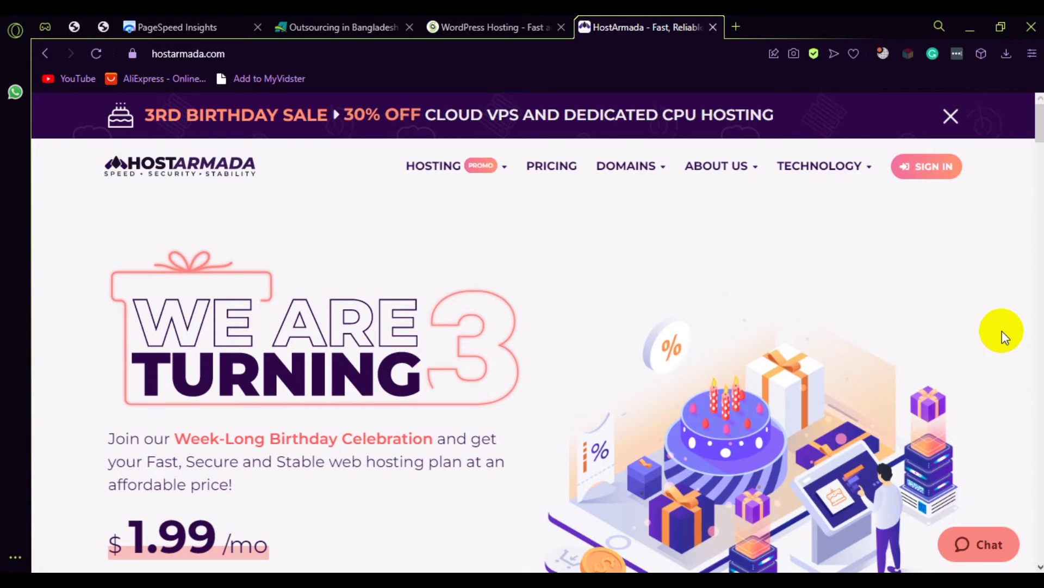
scroll(763, 295, "down", 5)
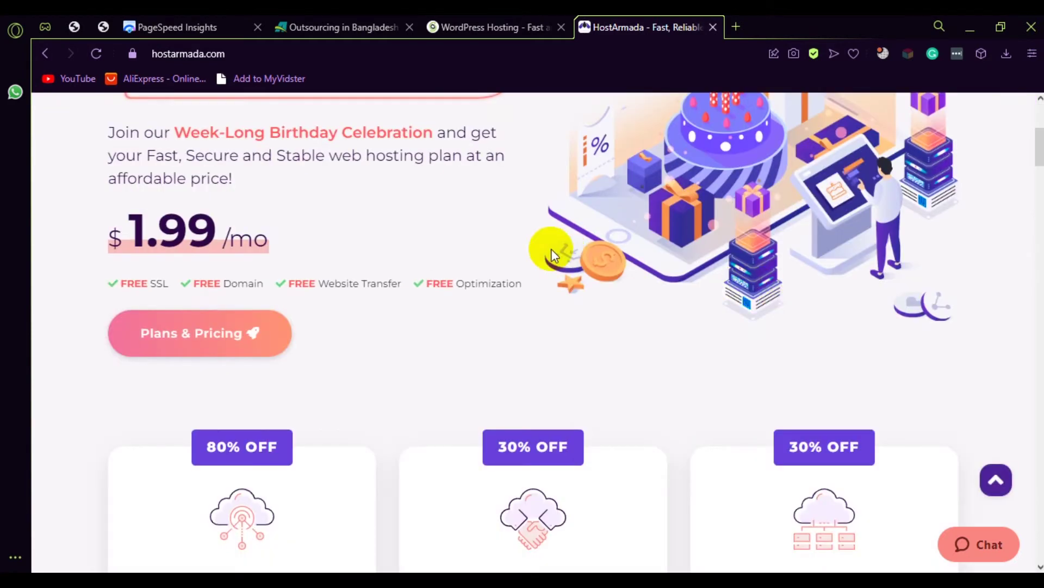
scroll(557, 227, "down", 4)
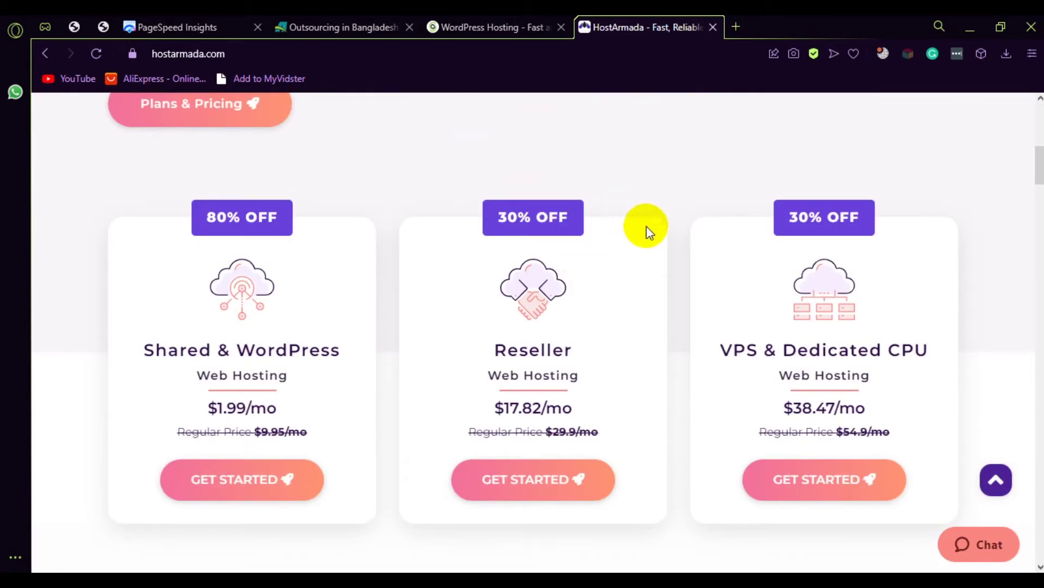
Look over the hosting types HostArmada offers and its Cloud Reseller Hosting page.
scroll(643, 227, "up", 10)
mouse_move(583, 195)
mouse_move(427, 183)
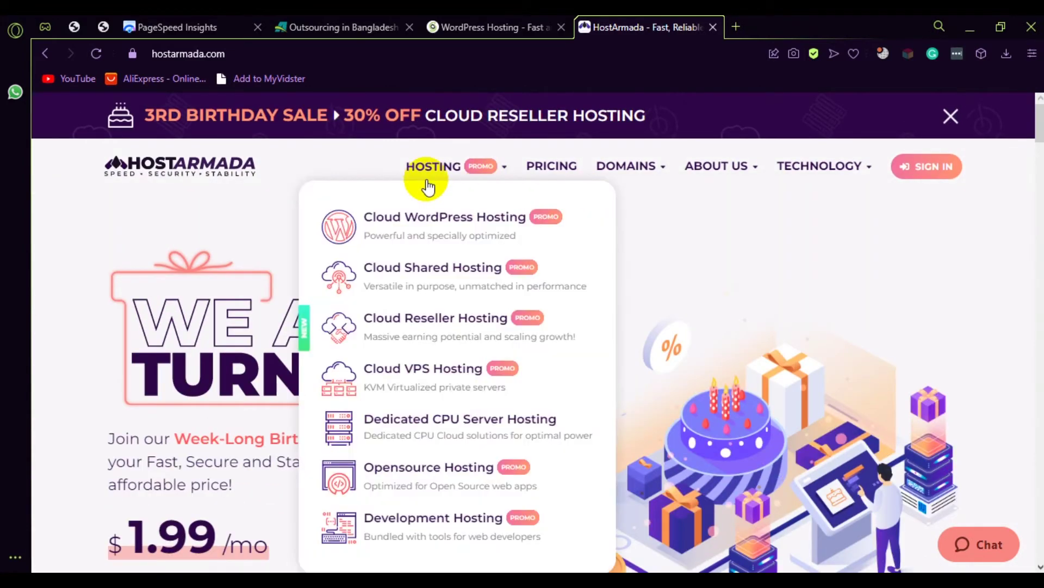
scroll(925, 255, "down", 5)
scroll(870, 266, "up", 5)
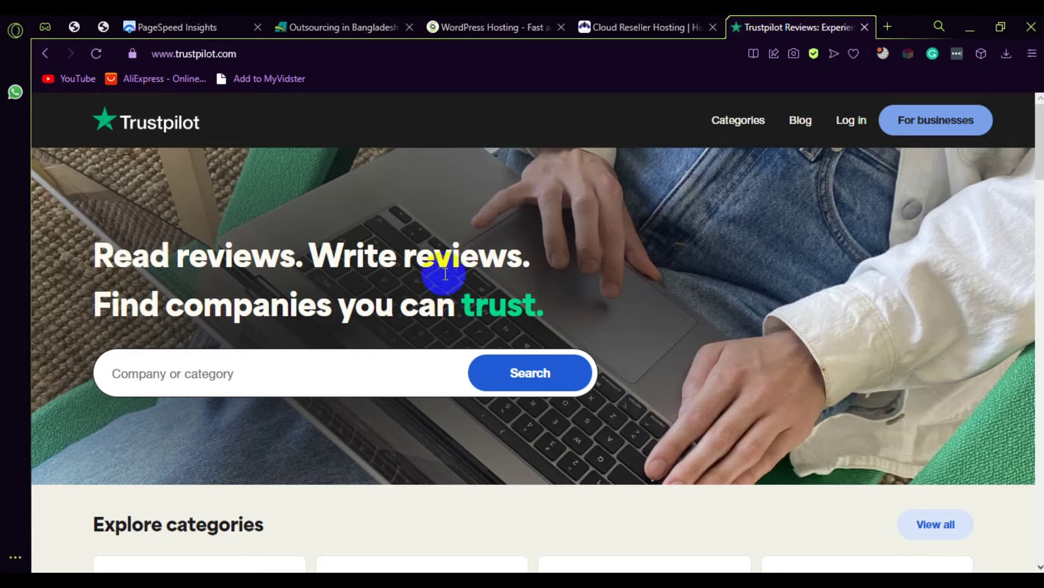
Search Trustpilot for "hostar" and open the review page of HostArmada.
left_click(140, 381)
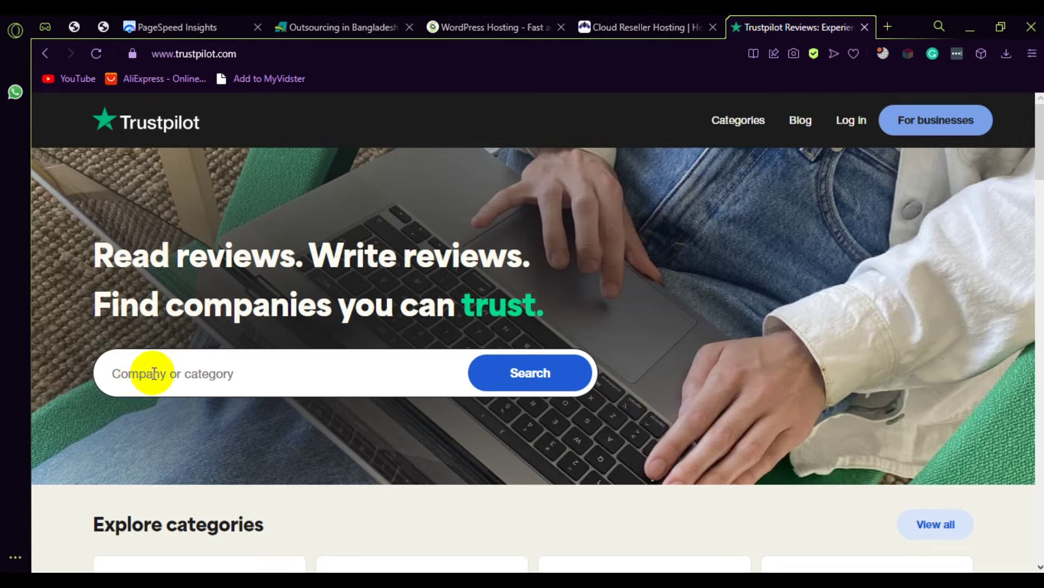
type("host")
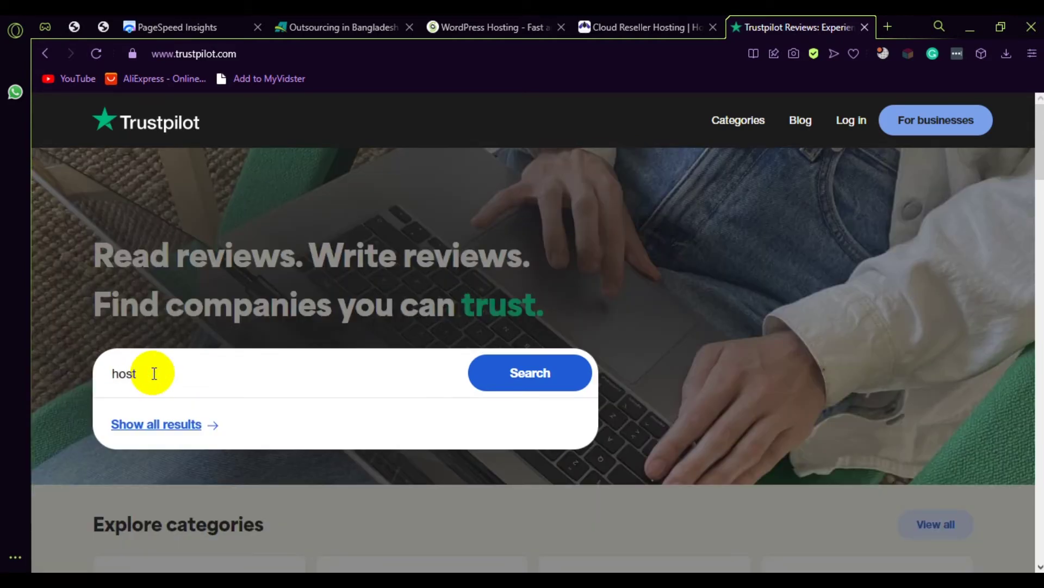
type("ar")
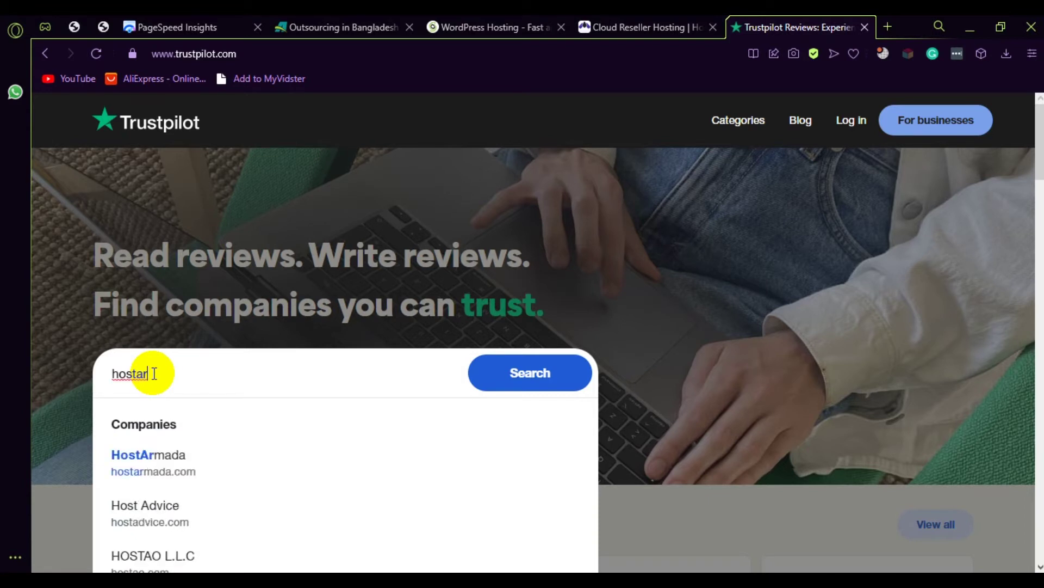
left_click(178, 464)
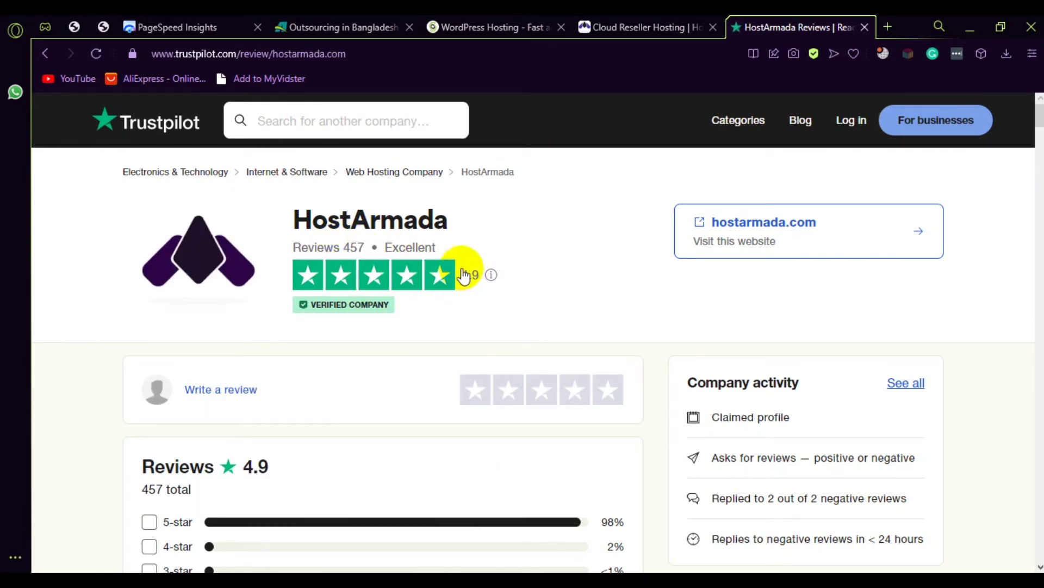
Examine HostArmada's overall Trustpilot rating, star breakdown and customer reviews.
scroll(249, 344, "down", 1)
scroll(249, 344, "down", 4)
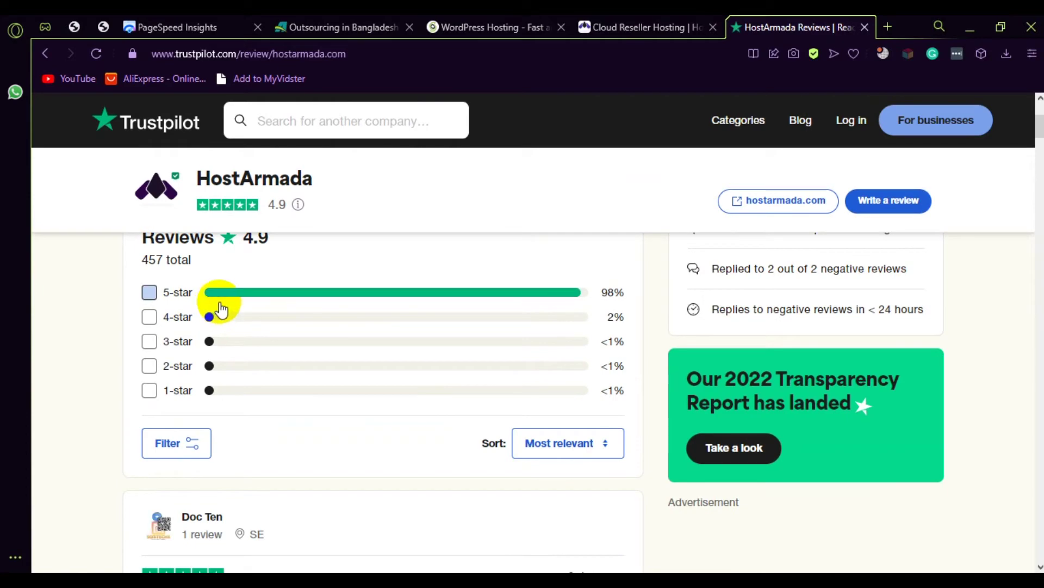
scroll(637, 297, "down", 8)
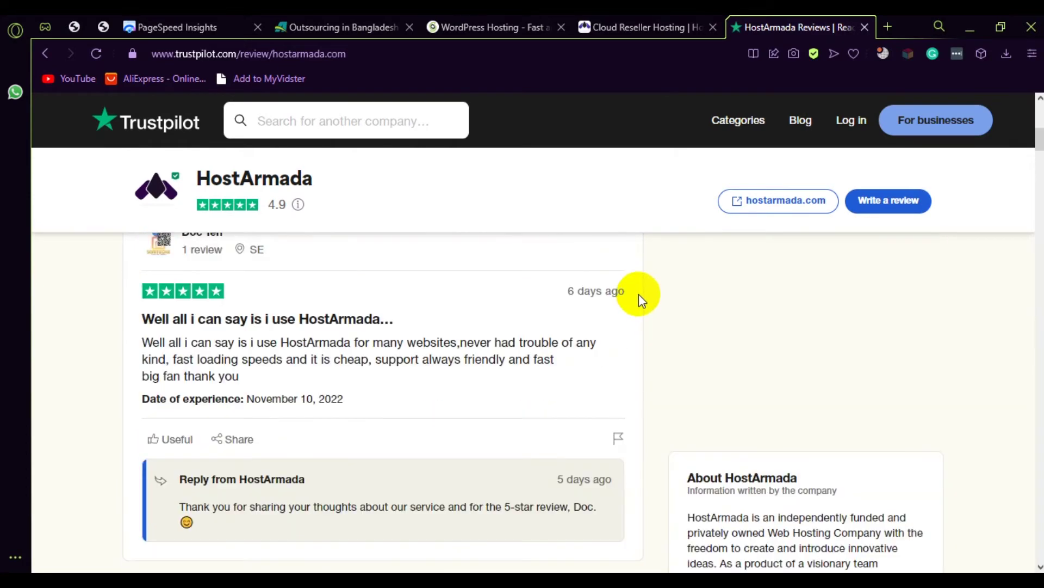
scroll(640, 306, "down", 4)
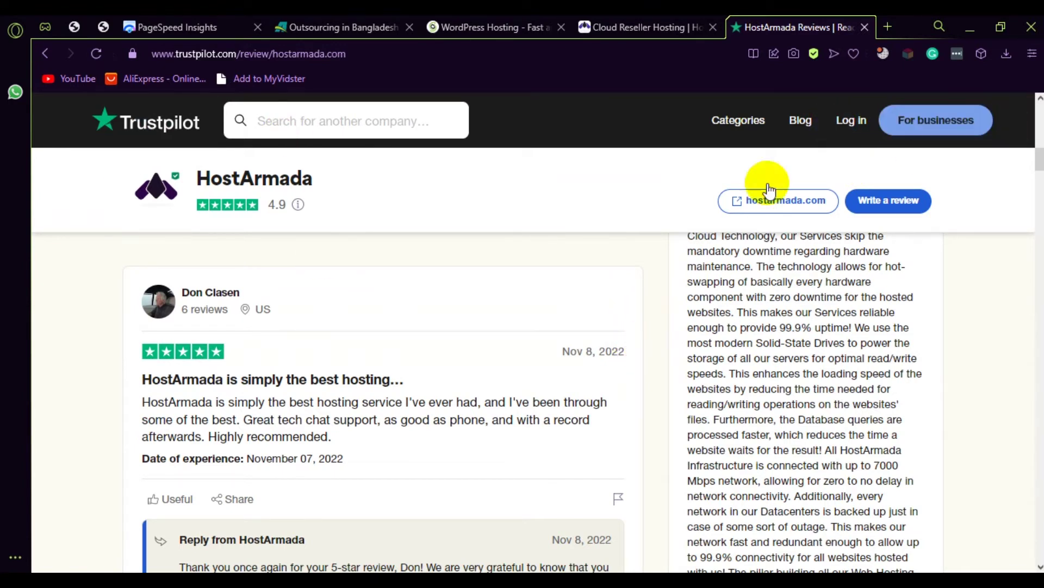
scroll(634, 326, "up", 10)
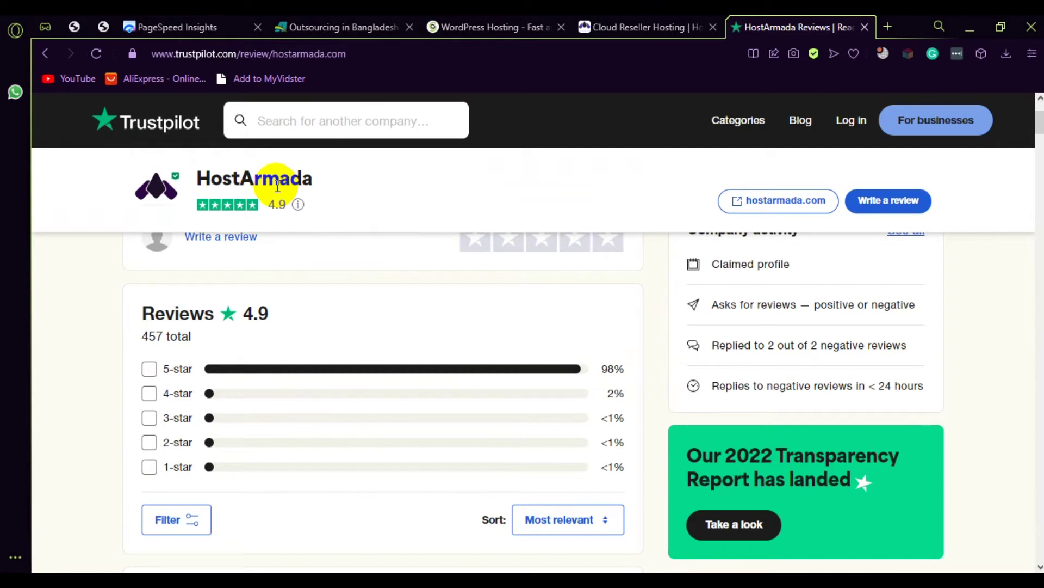
scroll(255, 191, "up", 3)
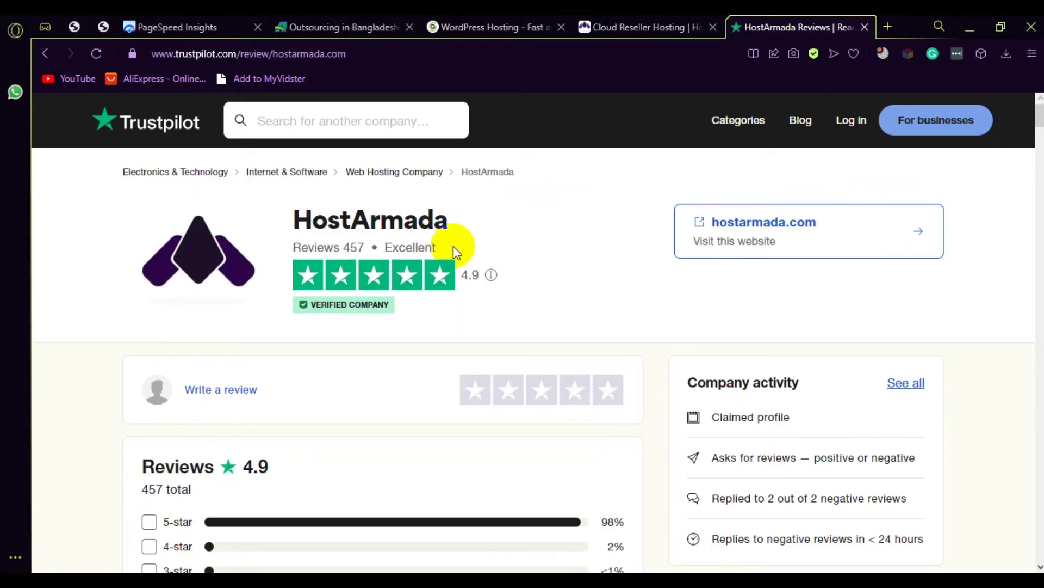
Search Trustpilot for "exonhost", open ExonHost's review page and check its overall rating and star breakdown.
left_click(256, 114)
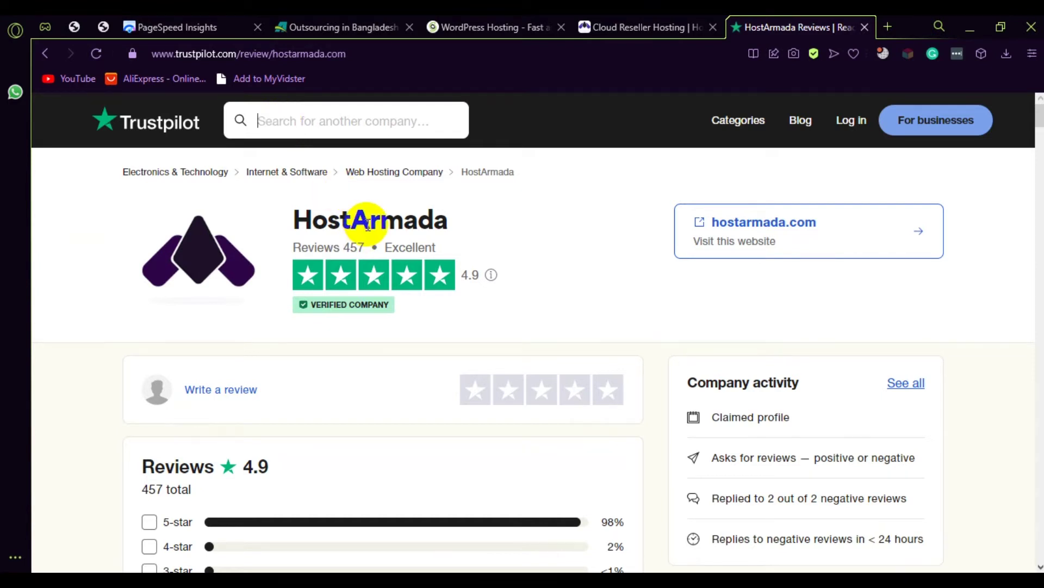
type("exonhost")
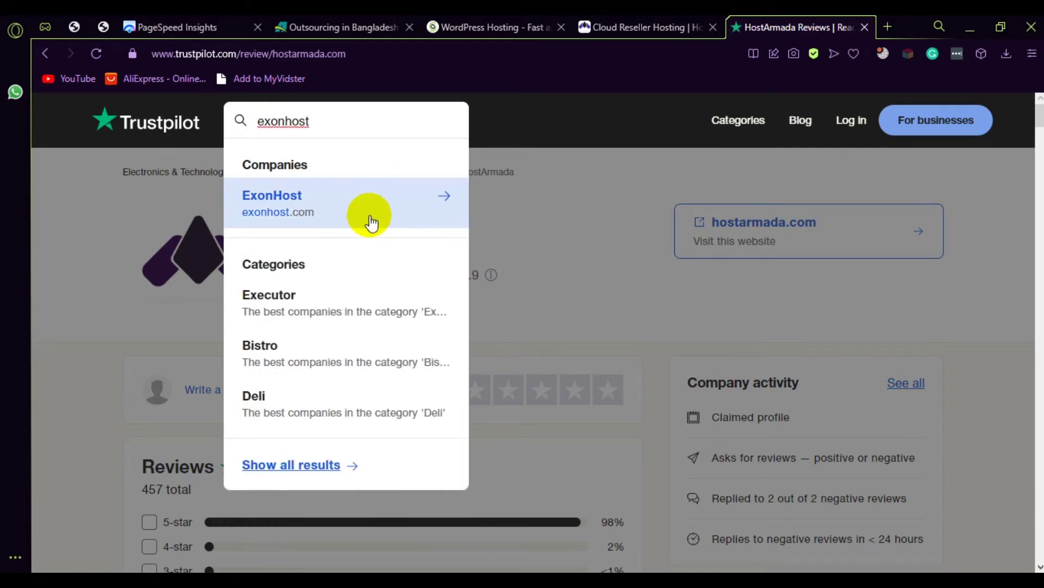
left_click(320, 205)
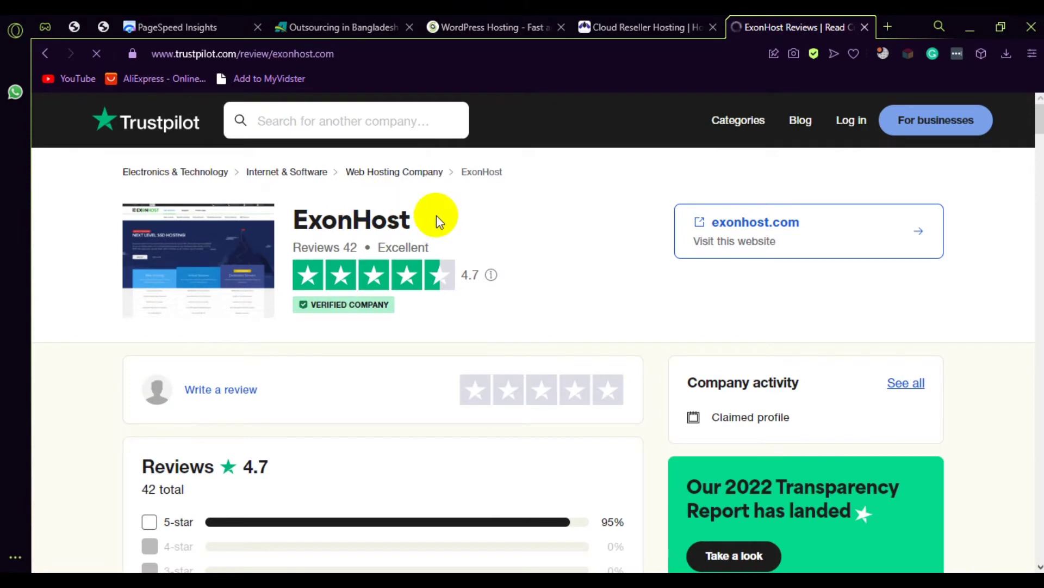
scroll(347, 284, "down", 3)
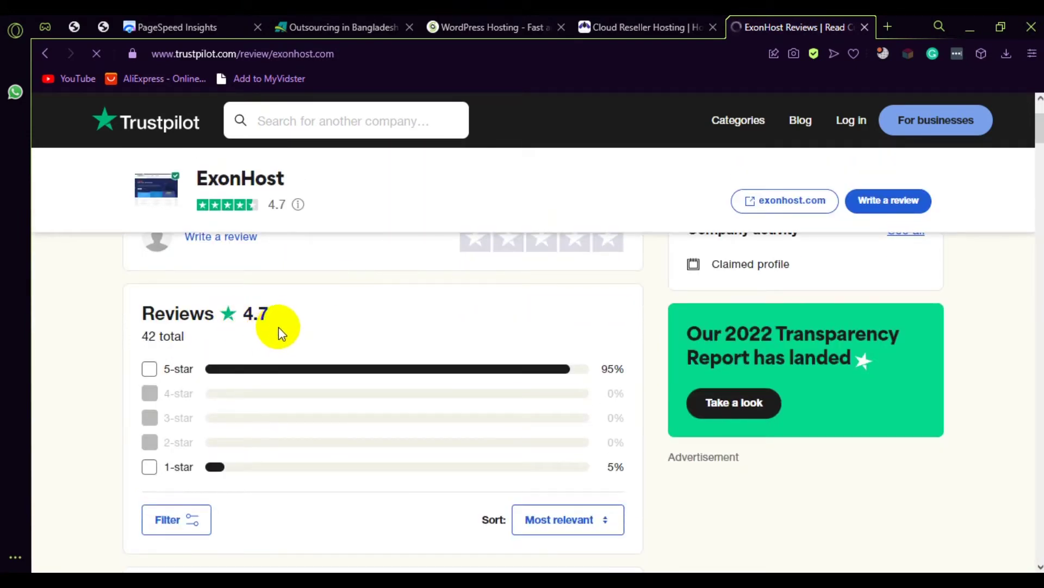
scroll(610, 343, "up", 3)
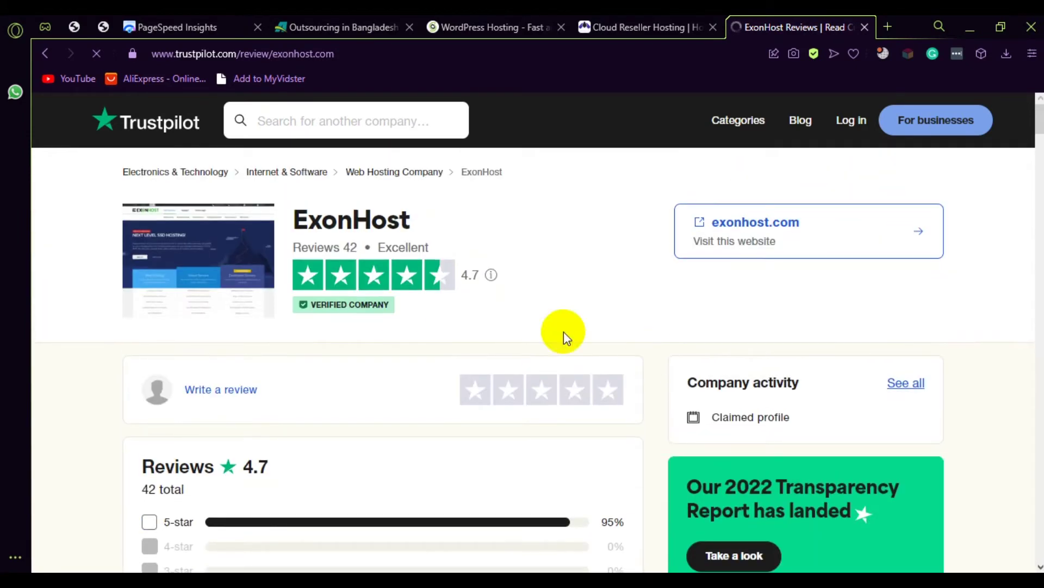
mouse_move(326, 305)
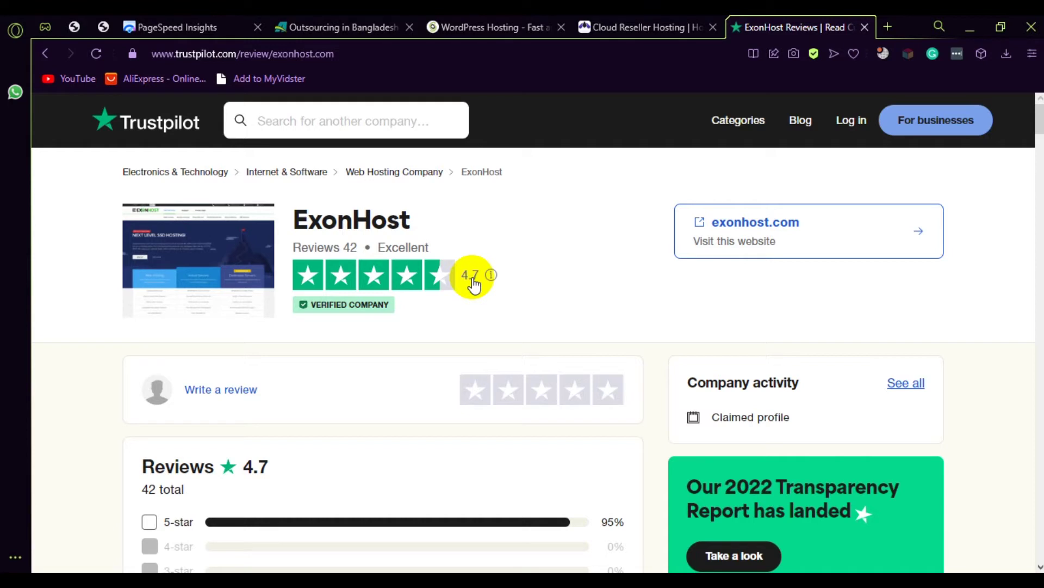
left_click(382, 113)
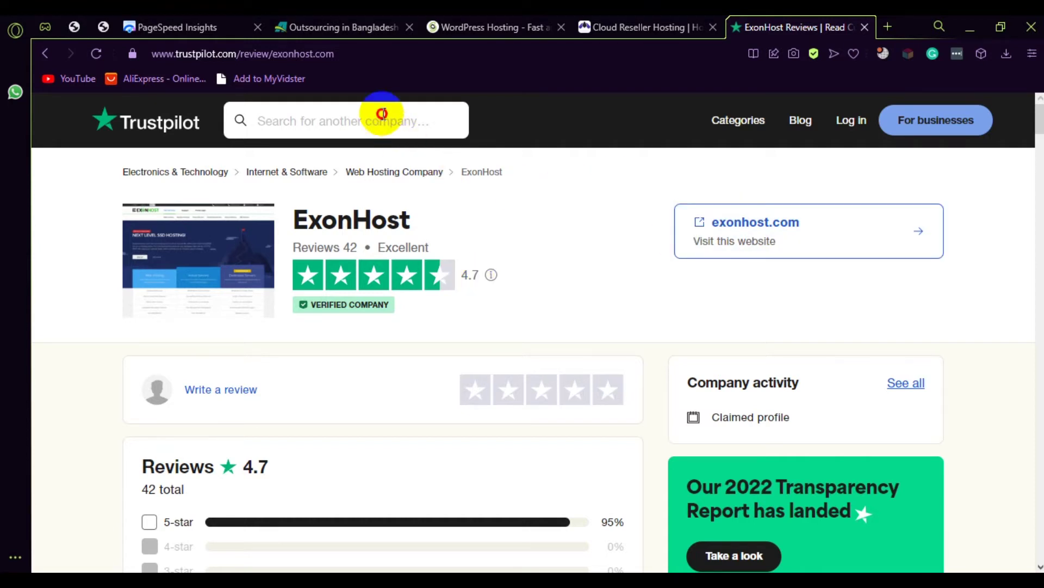
type("site")
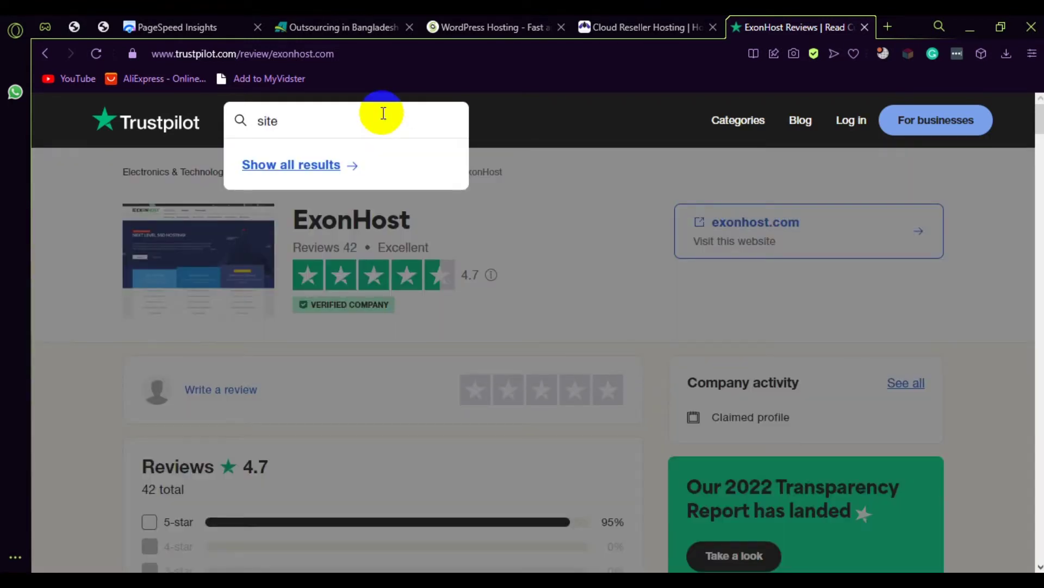
type("ground")
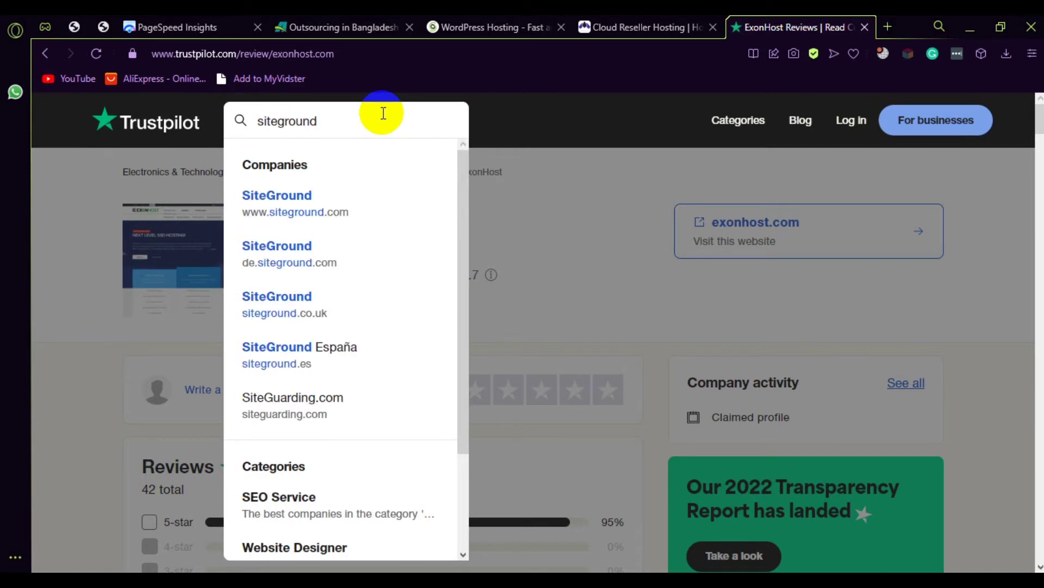
left_click(378, 195)
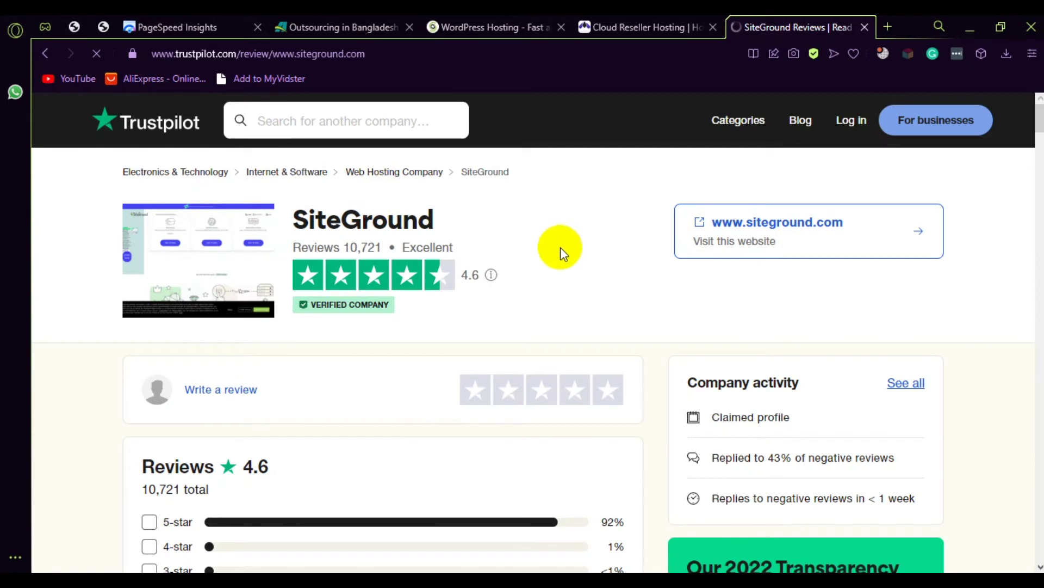
scroll(544, 245, "down", 1)
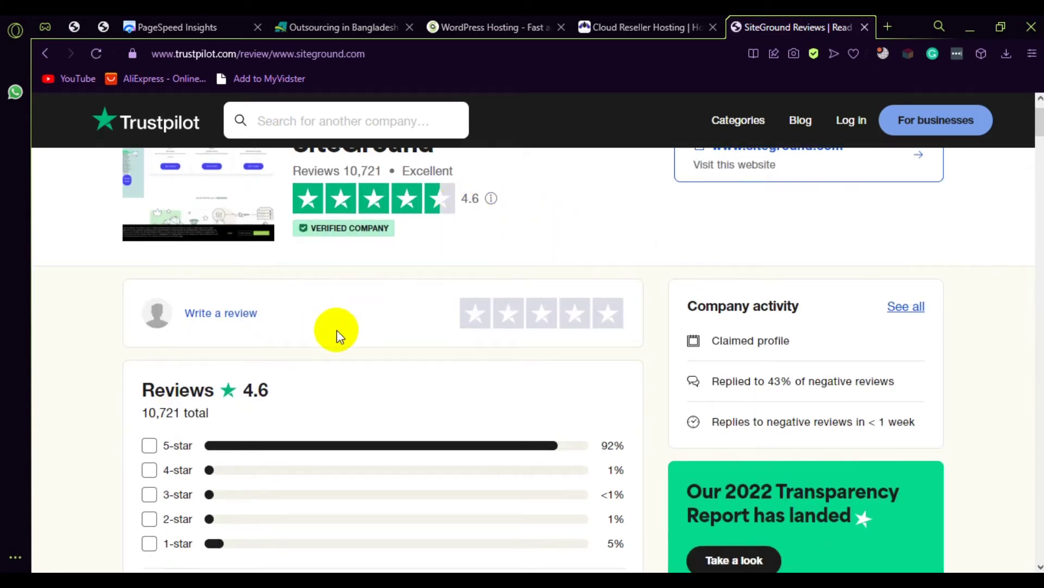
scroll(388, 327, "down", 1)
mouse_move(249, 380)
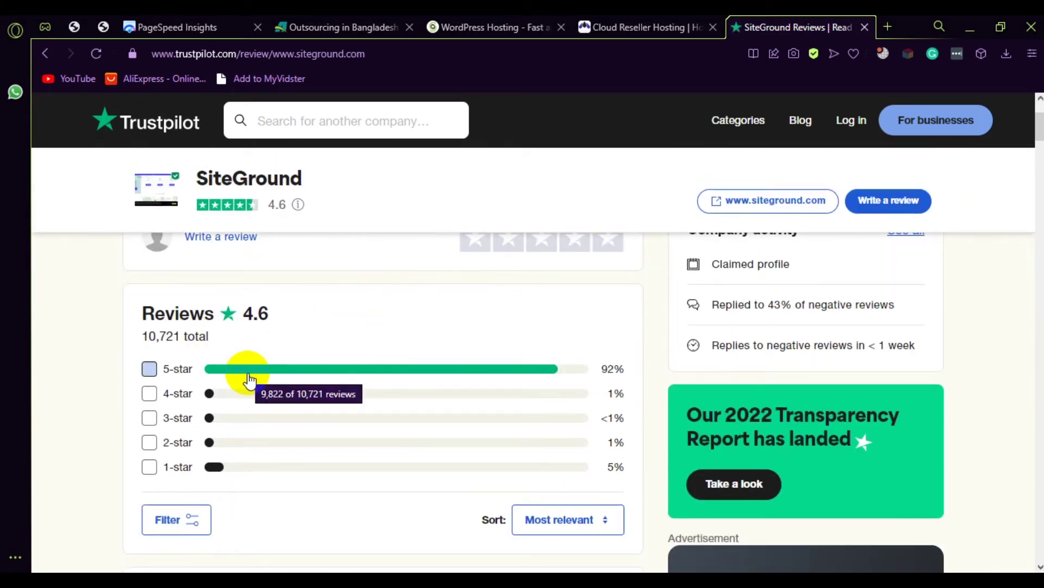
scroll(274, 422, "up", 2)
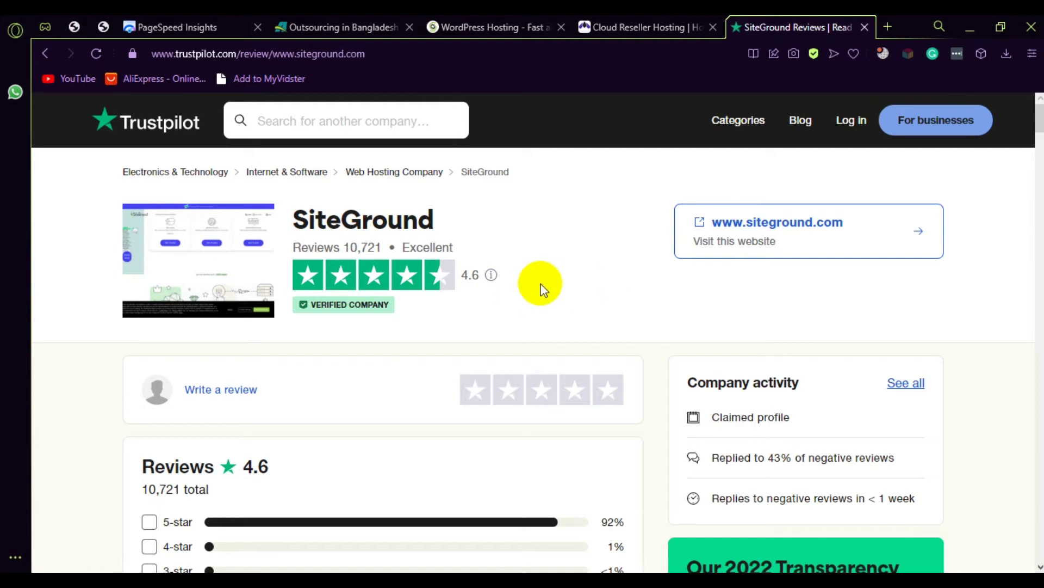
left_click(378, 121)
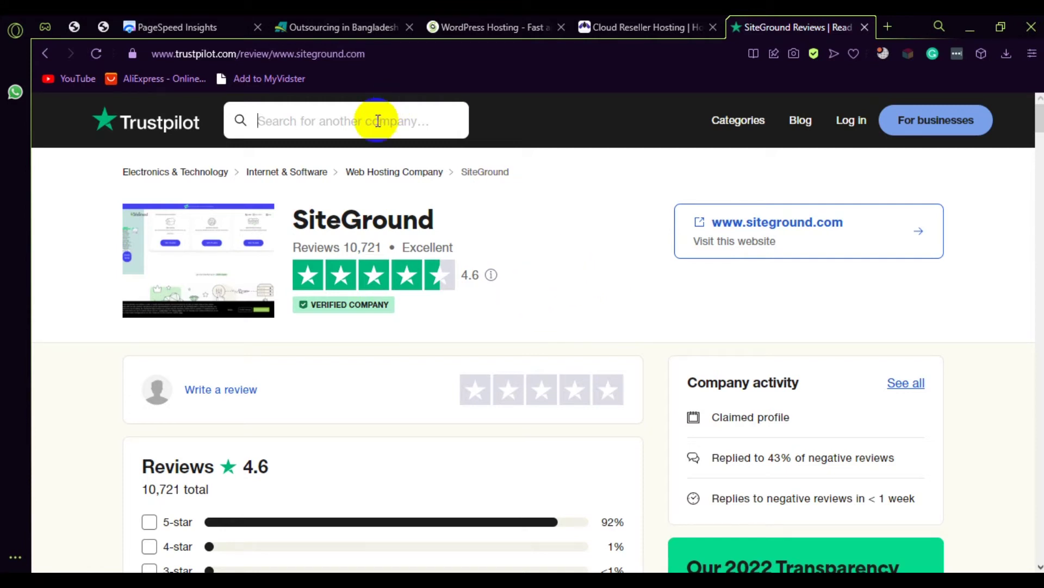
type("g")
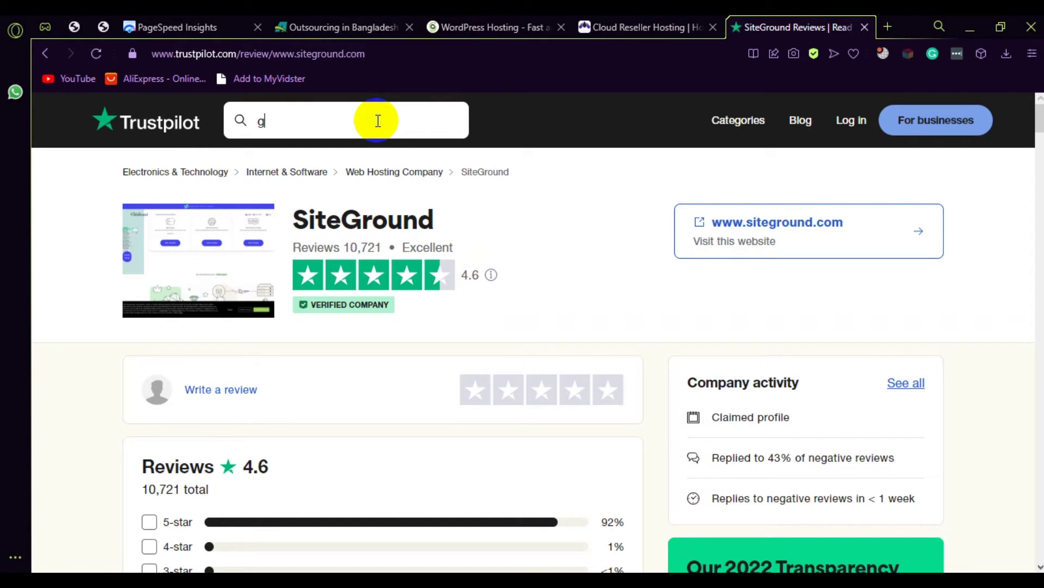
type("odady")
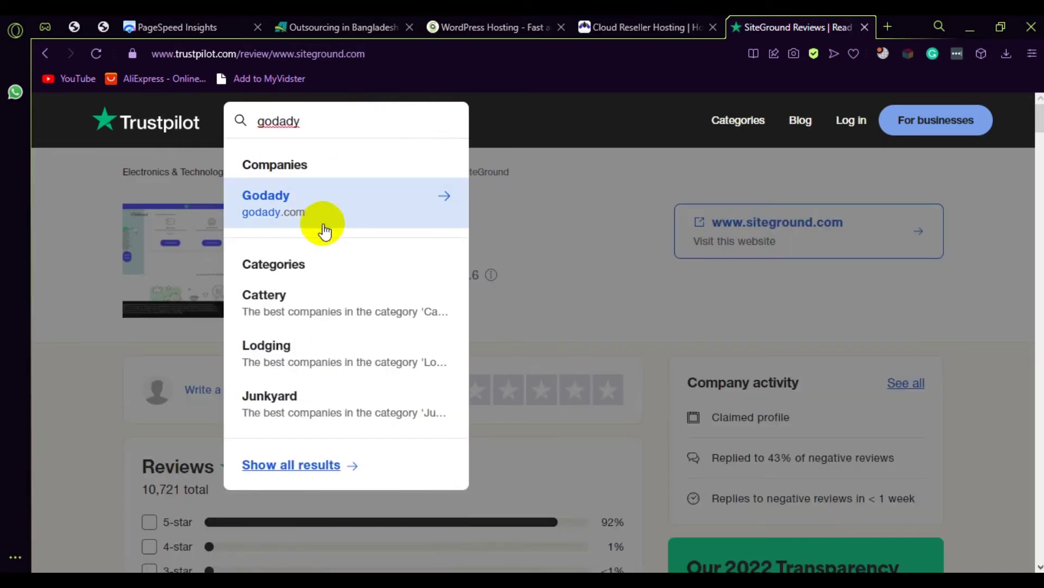
left_click(315, 211)
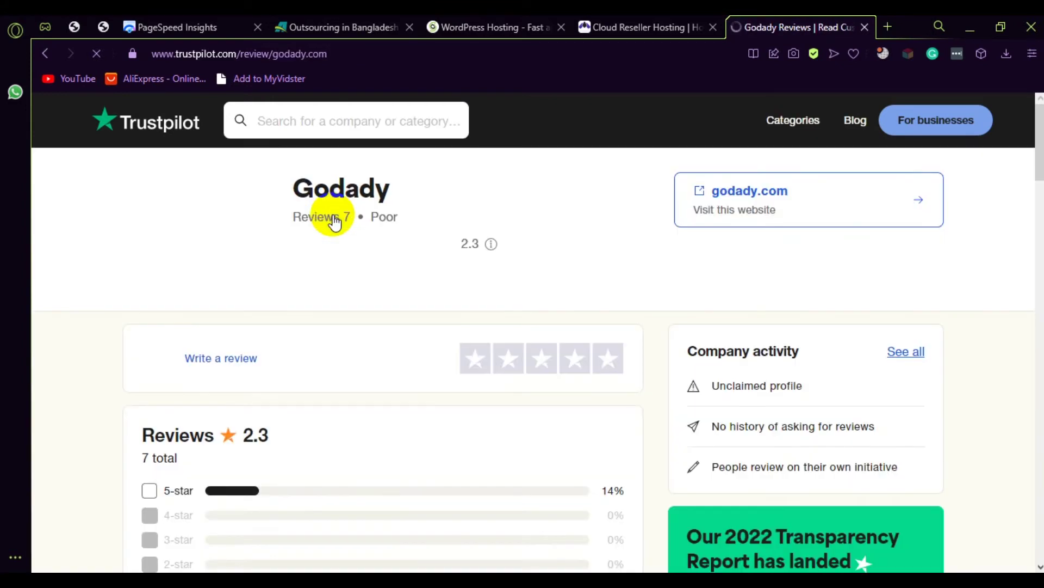
left_click(297, 116)
type("goda")
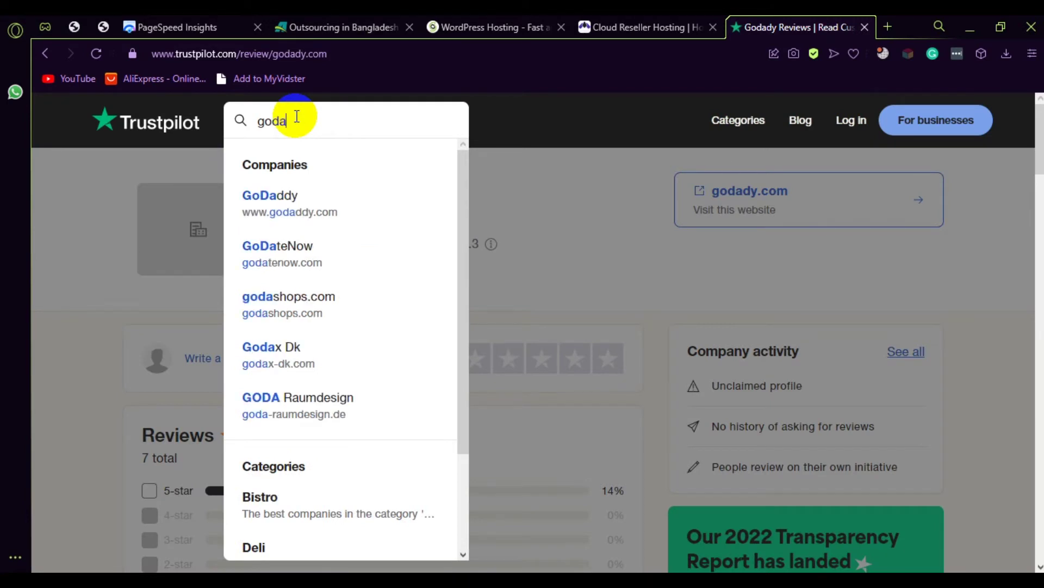
type("dd")
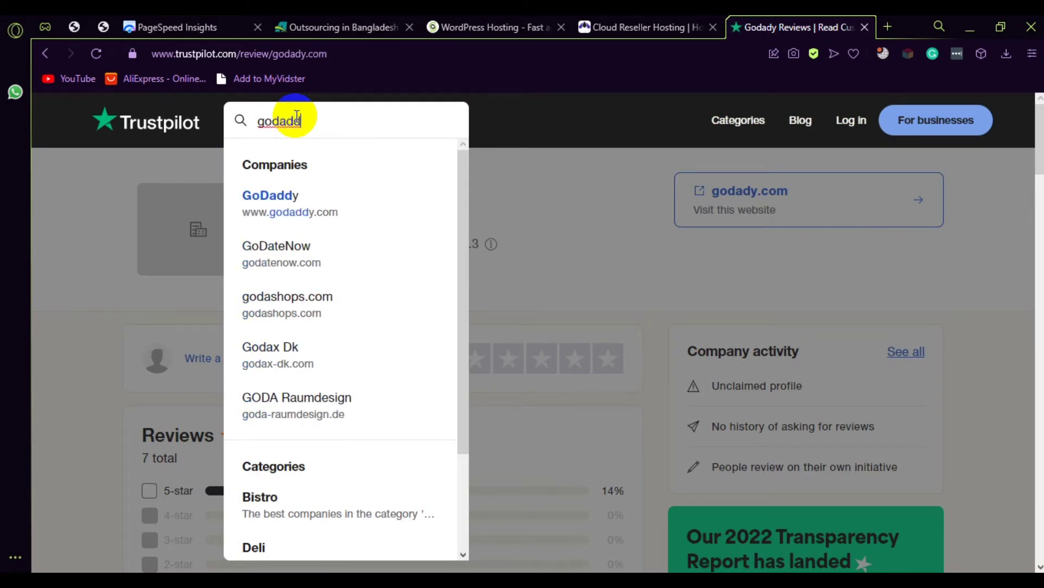
left_click(324, 200)
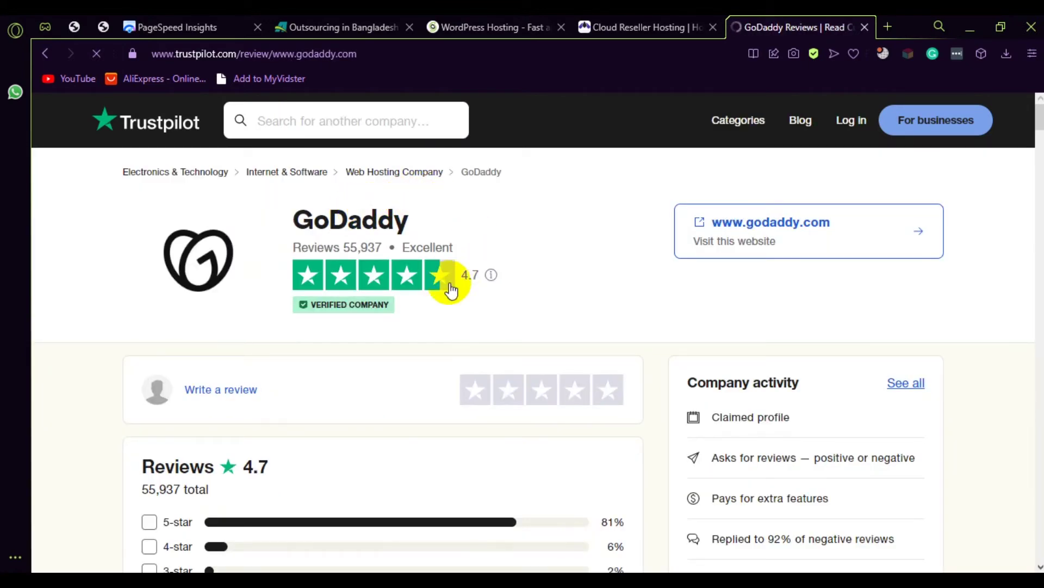
Check GoDaddy's overall rating and star breakdown, and filter its reviews to 1-star.
scroll(396, 296, "down", 3)
scroll(392, 326, "up", 3)
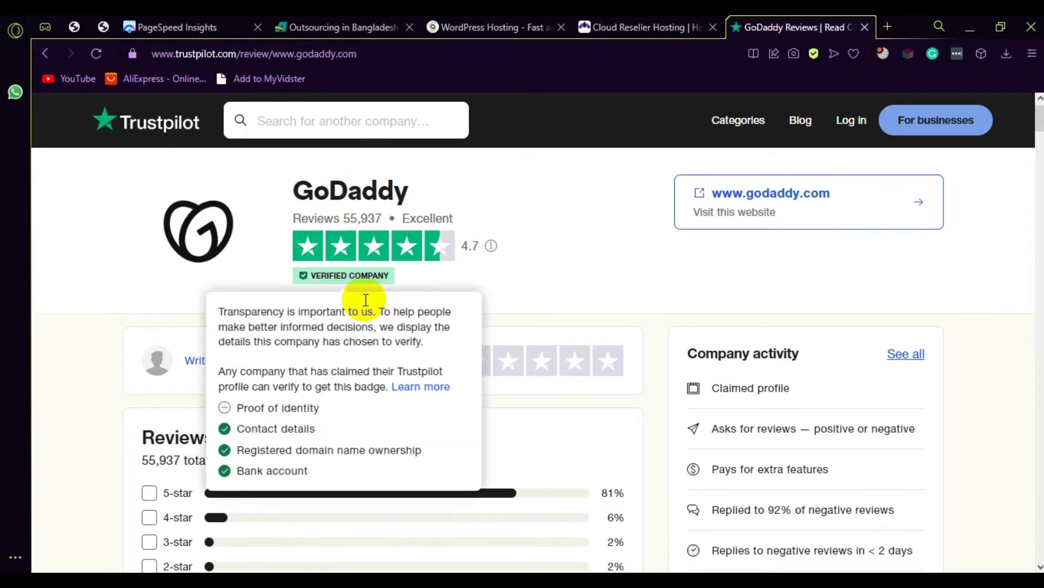
scroll(334, 291, "down", 3)
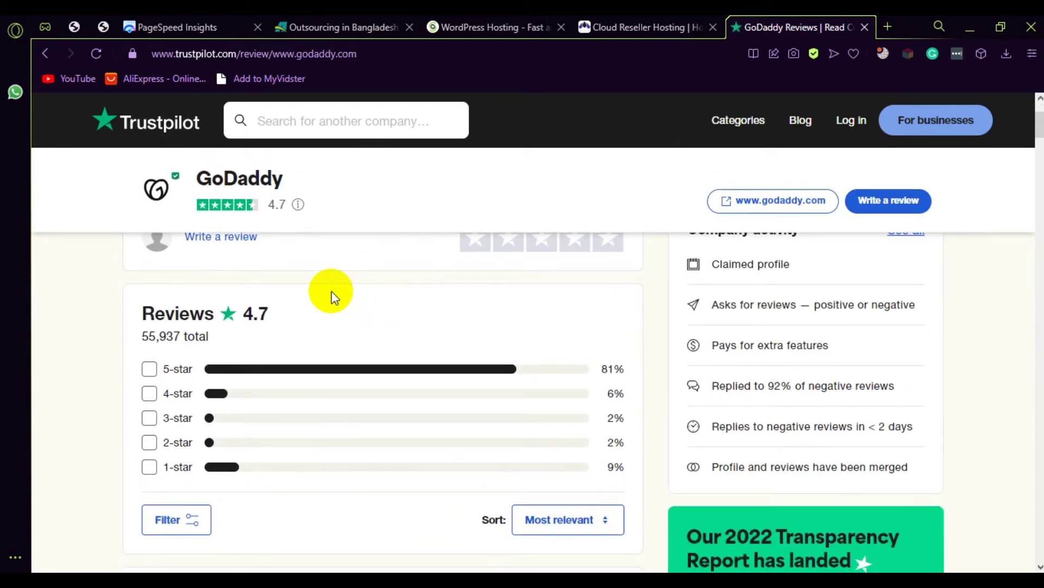
left_click(229, 475)
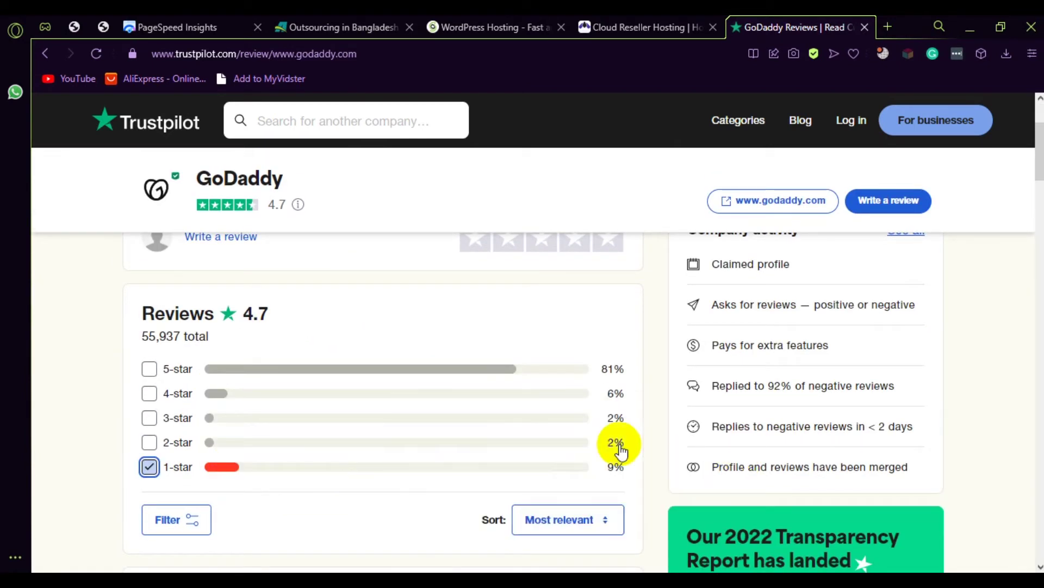
Search Trustpilot for "hostgator", open Hostgator's review page and check its overall rating and star breakdown.
scroll(618, 443, "up", 3)
left_click(309, 119)
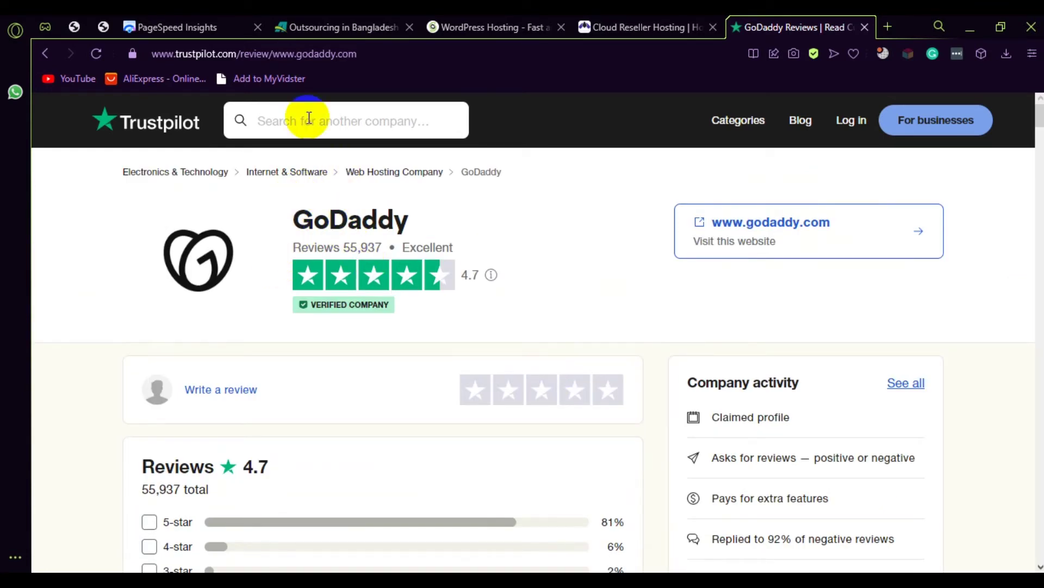
type("host")
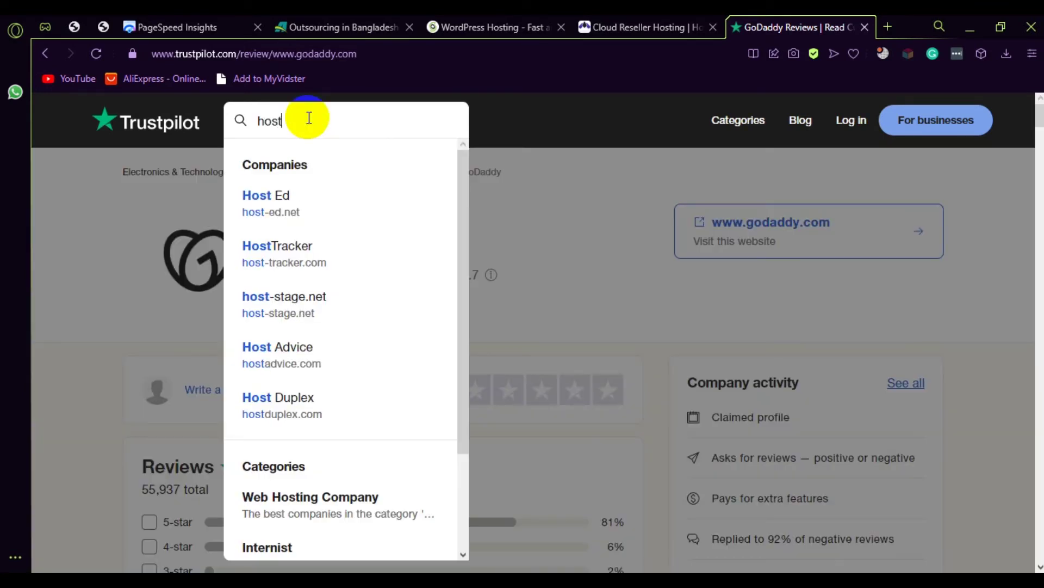
type("gator")
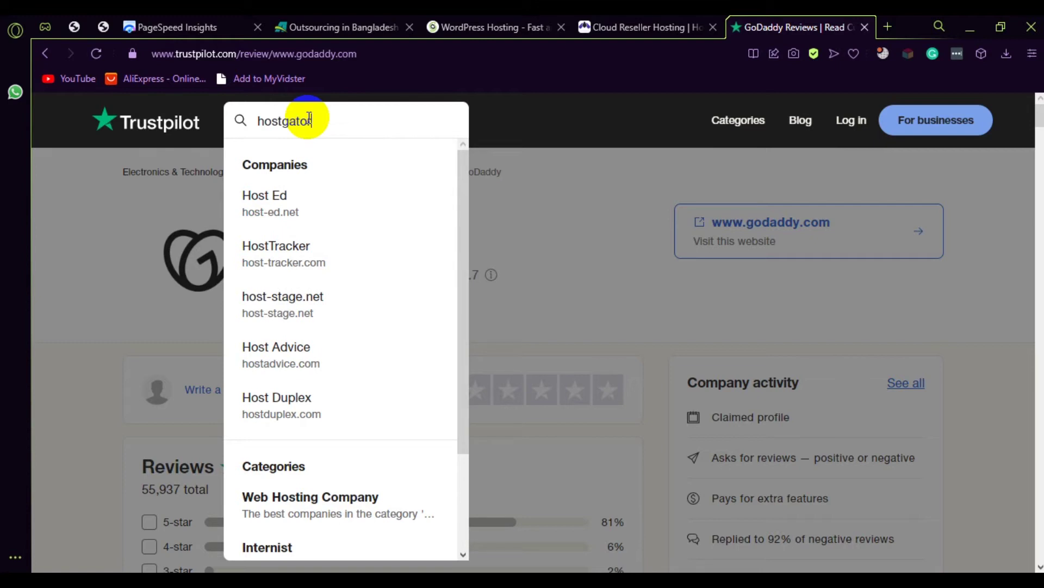
left_click(346, 204)
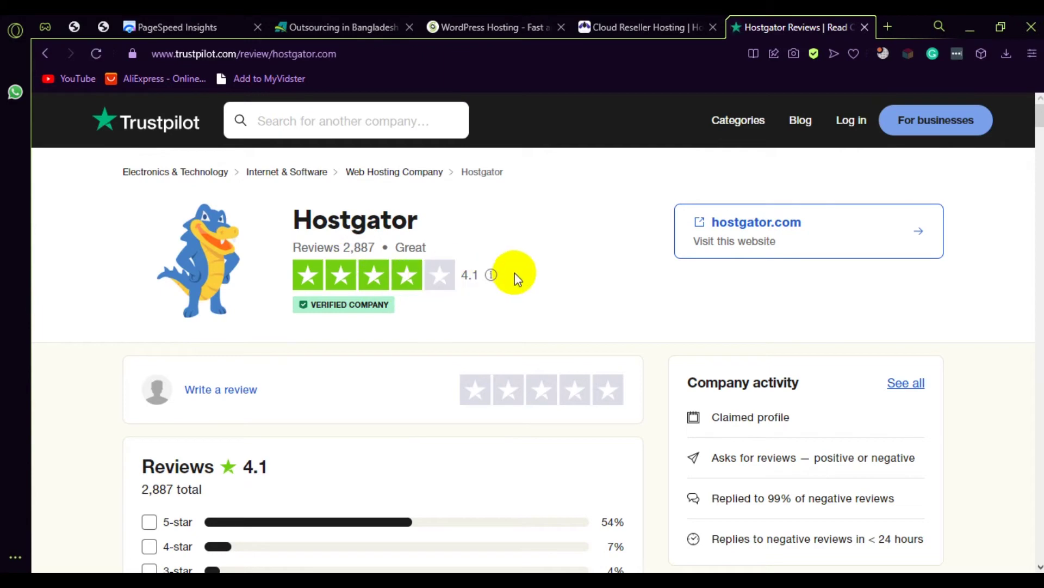
scroll(288, 313, "down", 3)
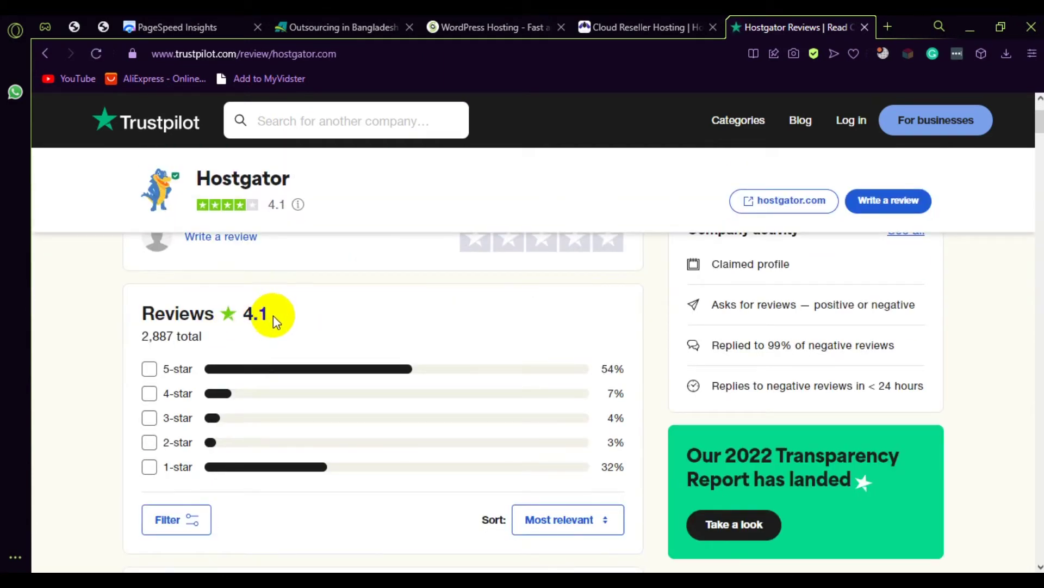
Search Trustpilot for "inmotion", open InMotion Hosting's review page and check its overall rating and star breakdown.
scroll(408, 380, "up", 1)
scroll(408, 379, "up", 2)
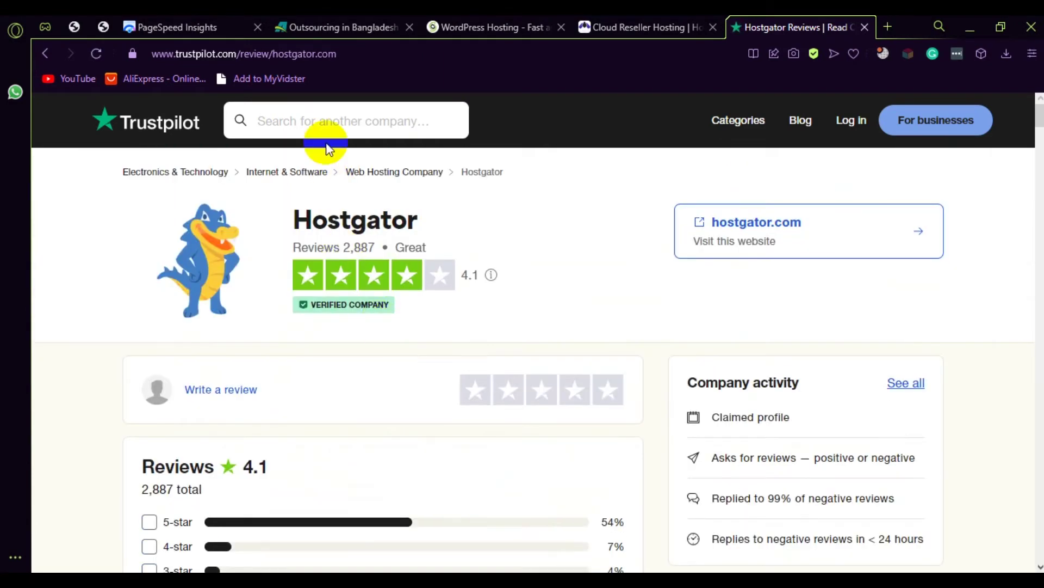
left_click(331, 114)
type("inmotion")
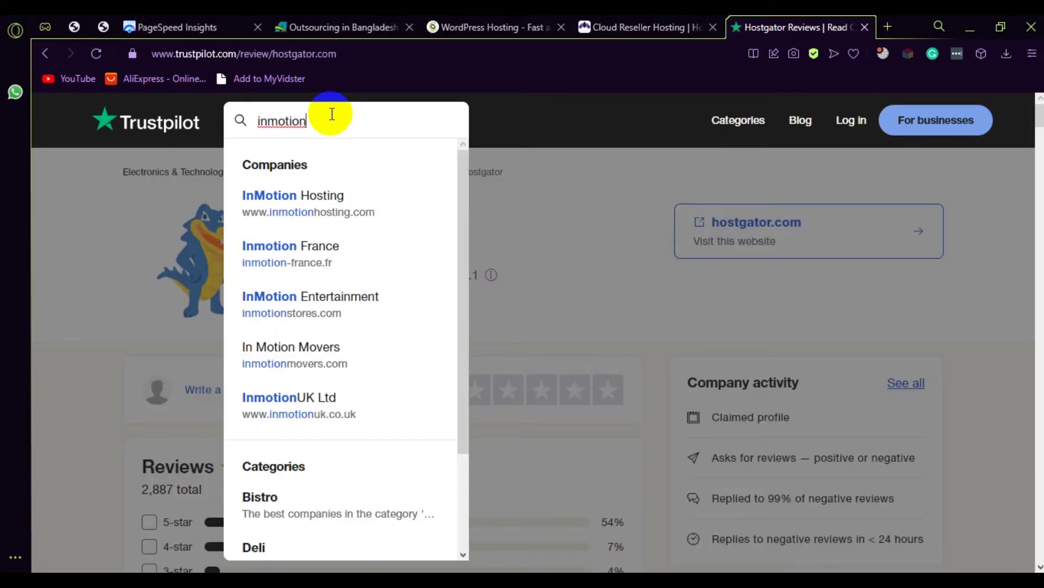
left_click(346, 206)
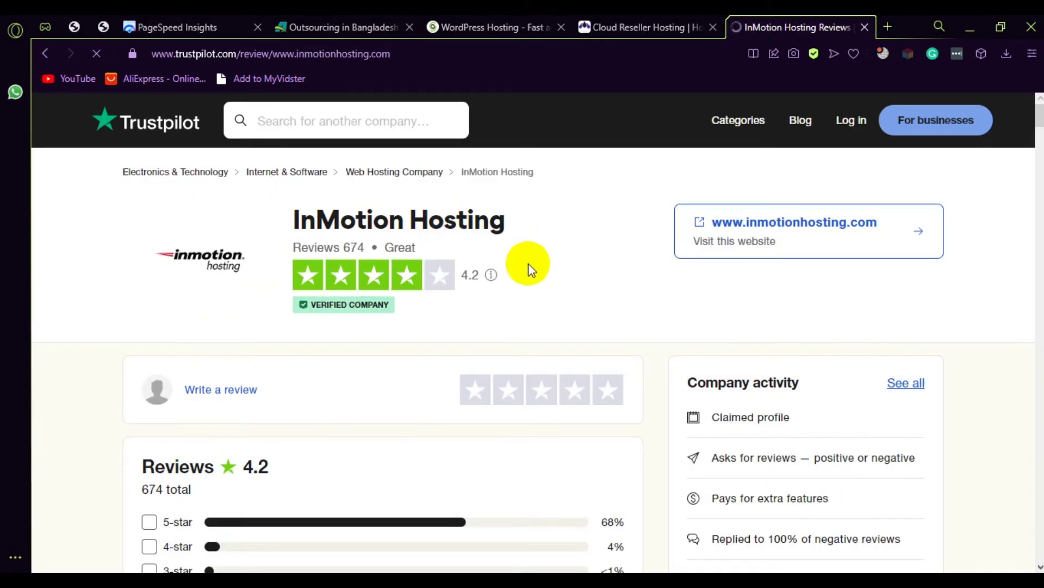
scroll(261, 338, "down", 3)
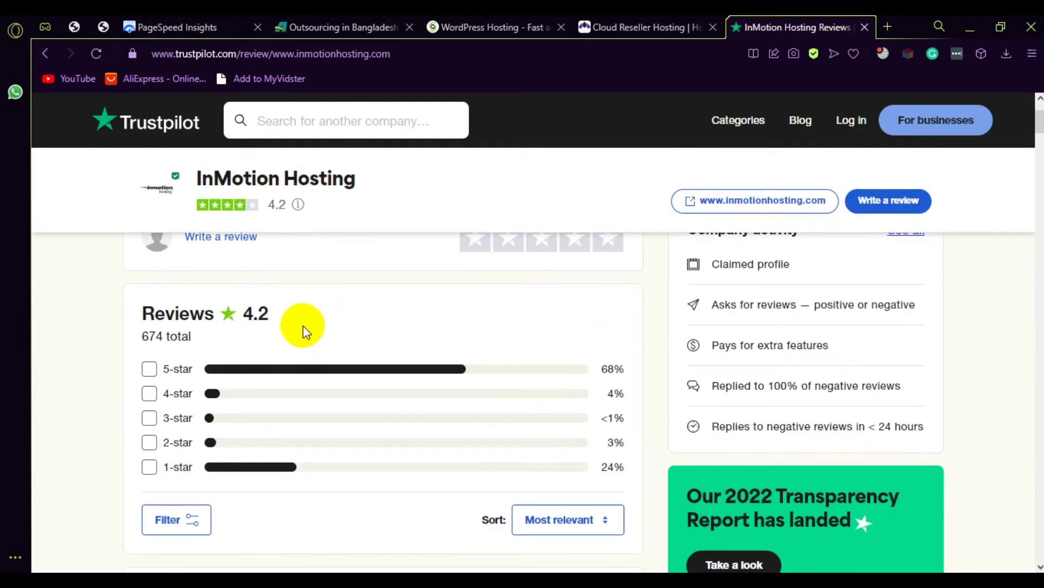
Open Trustpilot's Web Hosting Company category from the InMotion Hosting review page.
scroll(302, 326, "up", 3)
left_click(331, 127)
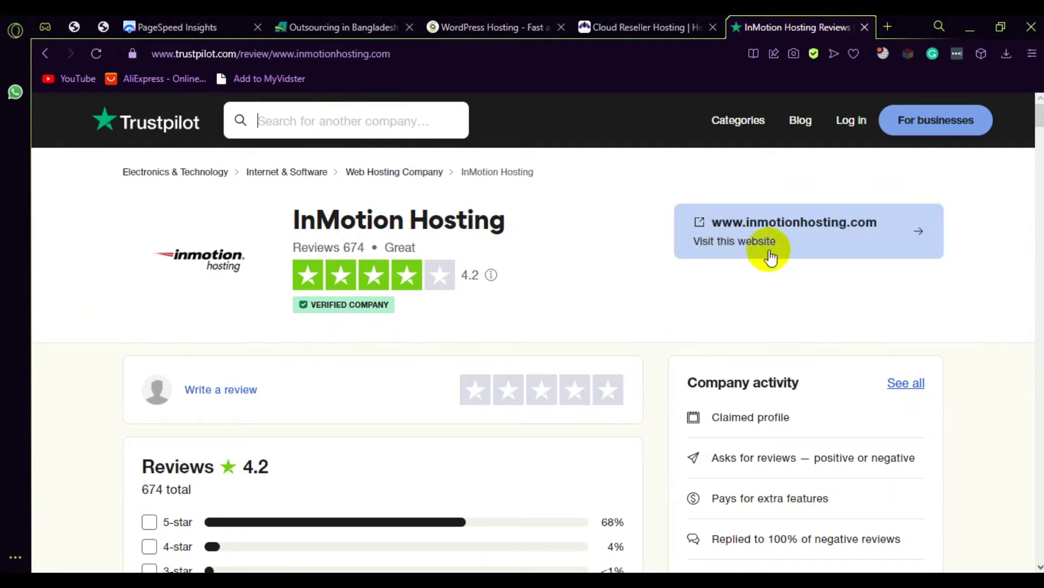
left_click(384, 173)
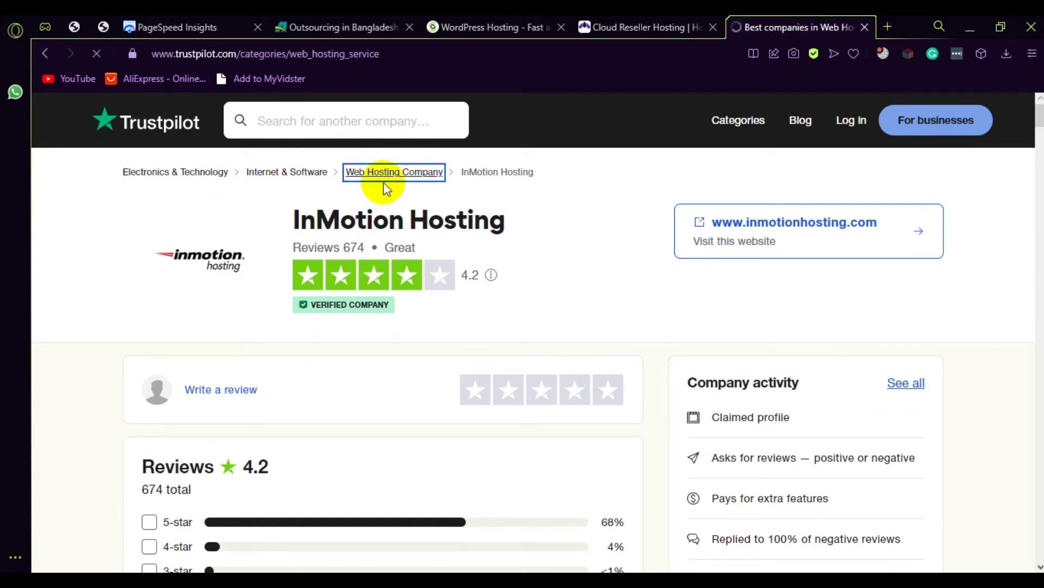
Look through the Trustpilot listing of the best United States web hosting companies, checking their TrustScores and review counts.
scroll(701, 249, "down", 4)
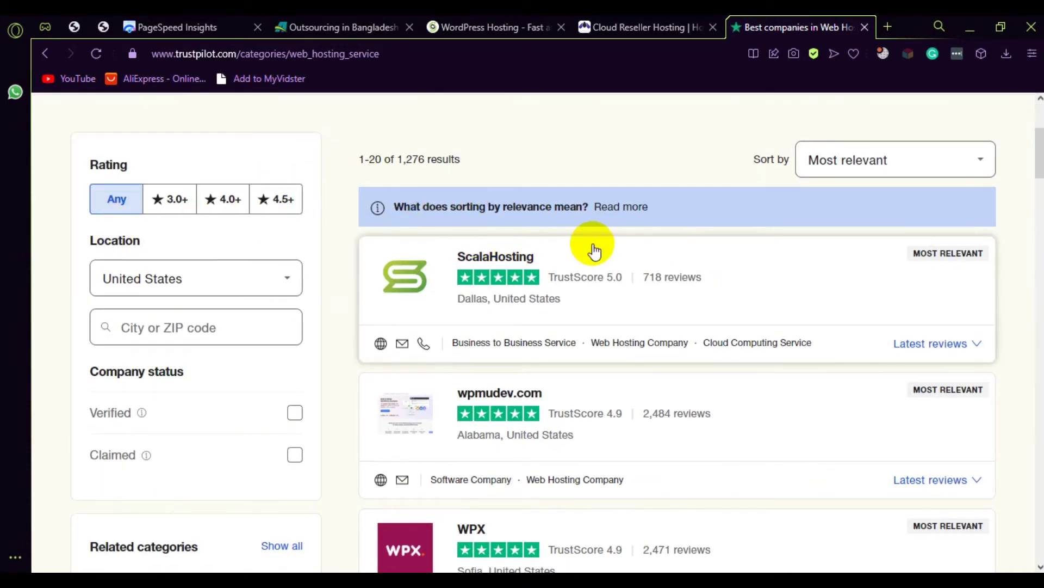
scroll(572, 255, "down", 3)
scroll(533, 277, "down", 3)
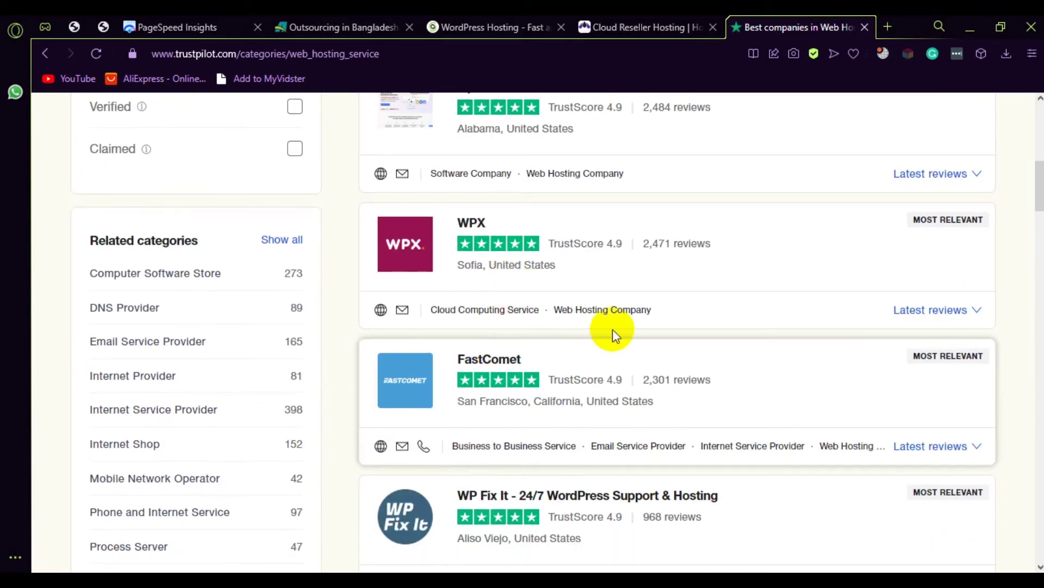
scroll(618, 331, "down", 6)
scroll(609, 362, "down", 6)
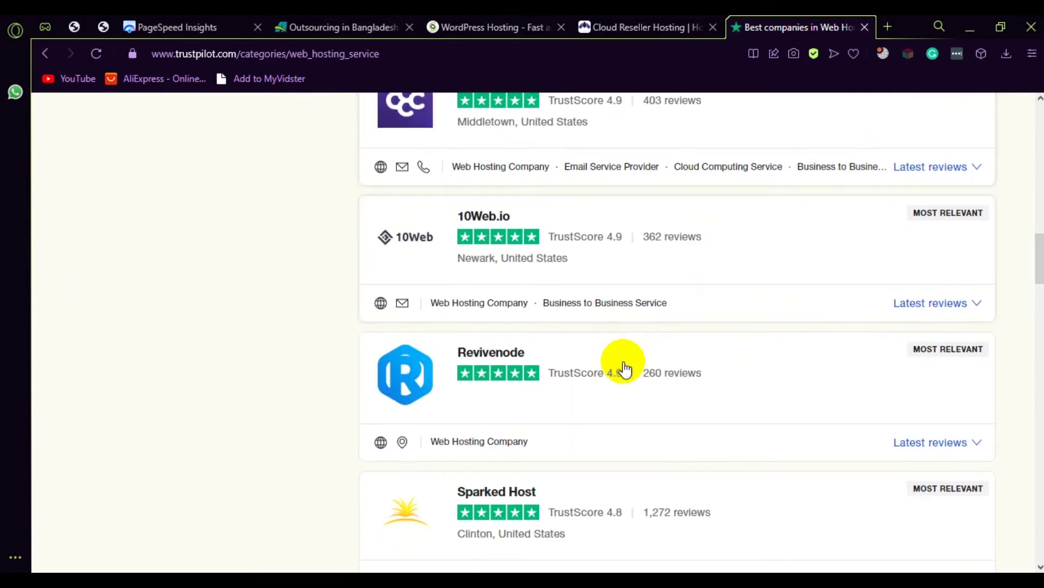
scroll(625, 368, "up", 9)
scroll(636, 355, "up", 15)
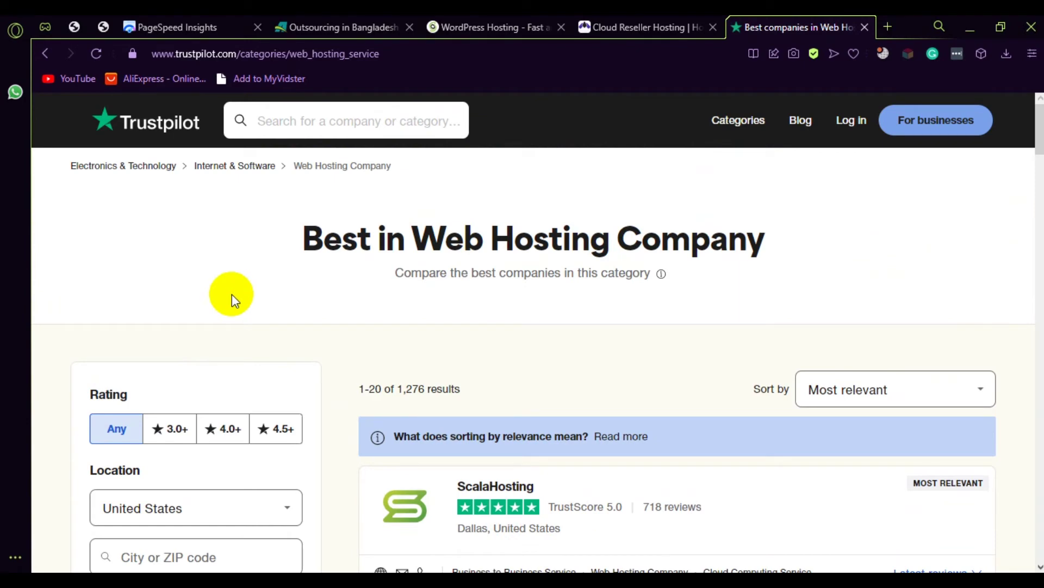
Filter the web hosting companies to ratings of 4.5+, comparing the listing against the Any rating setting.
scroll(218, 297, "down", 3)
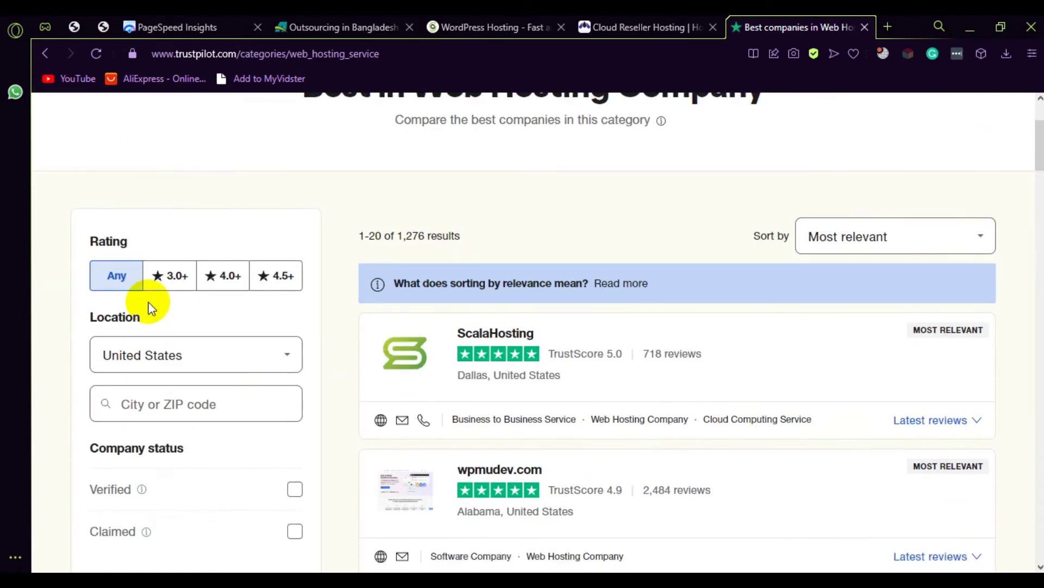
left_click(278, 284)
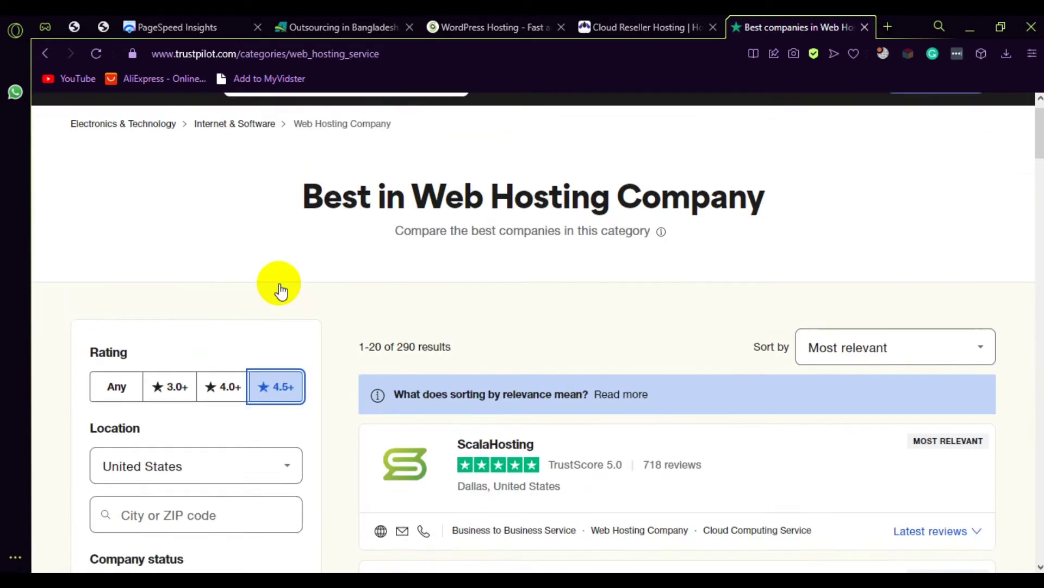
scroll(312, 305, "down", 2)
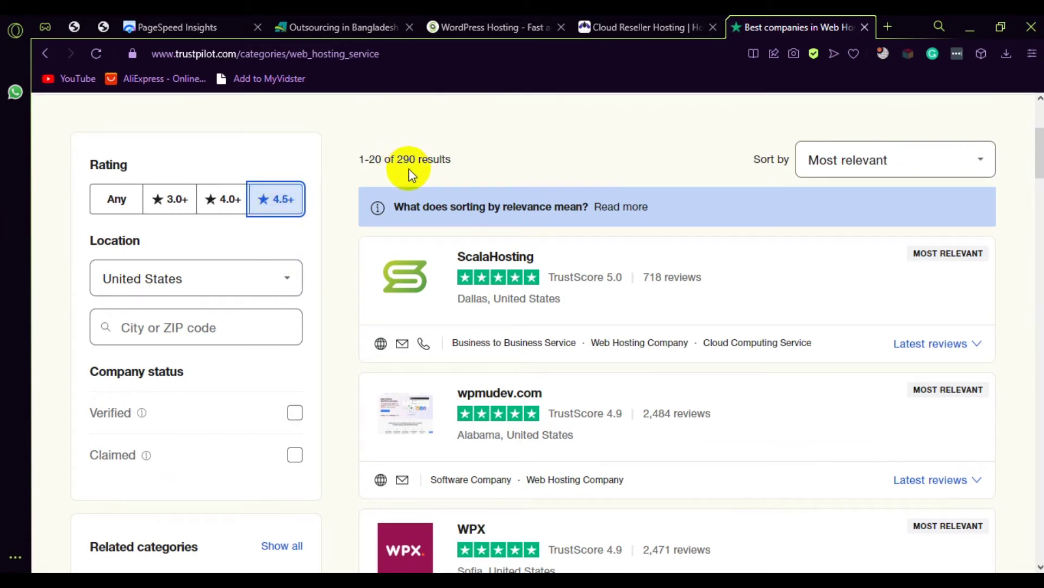
left_click(118, 201)
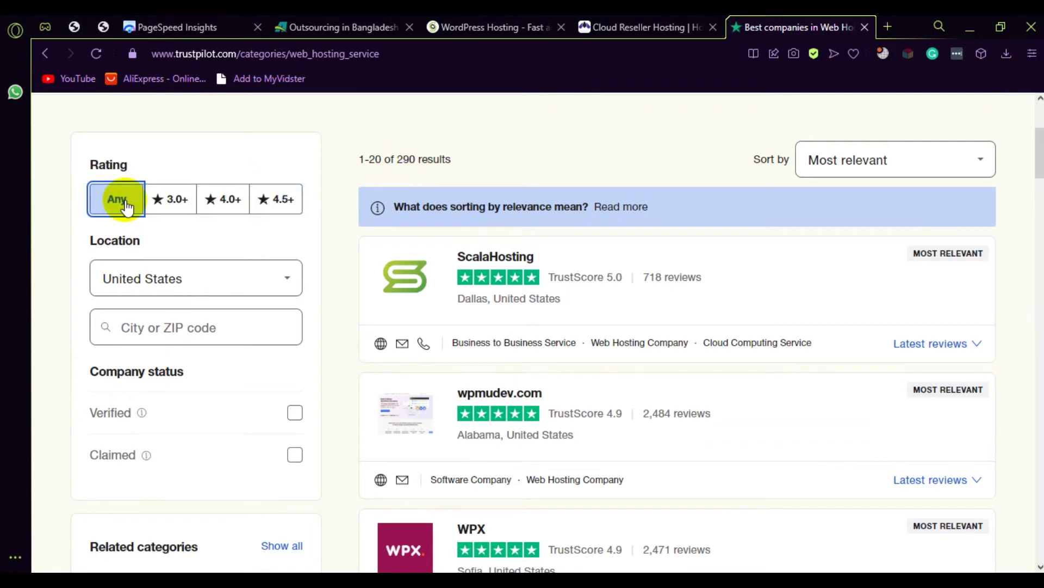
scroll(489, 387, "down", 3)
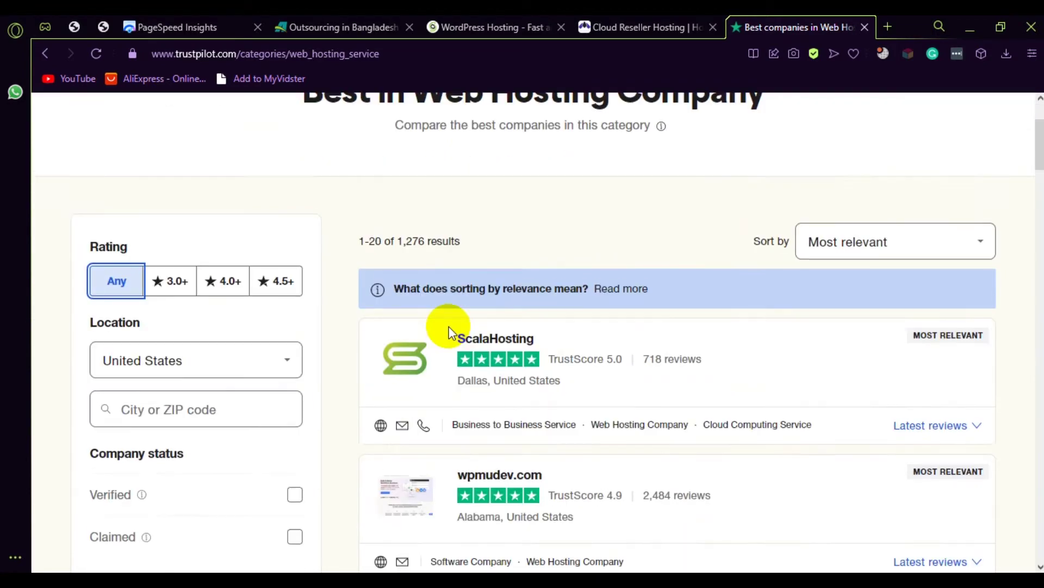
left_click(286, 284)
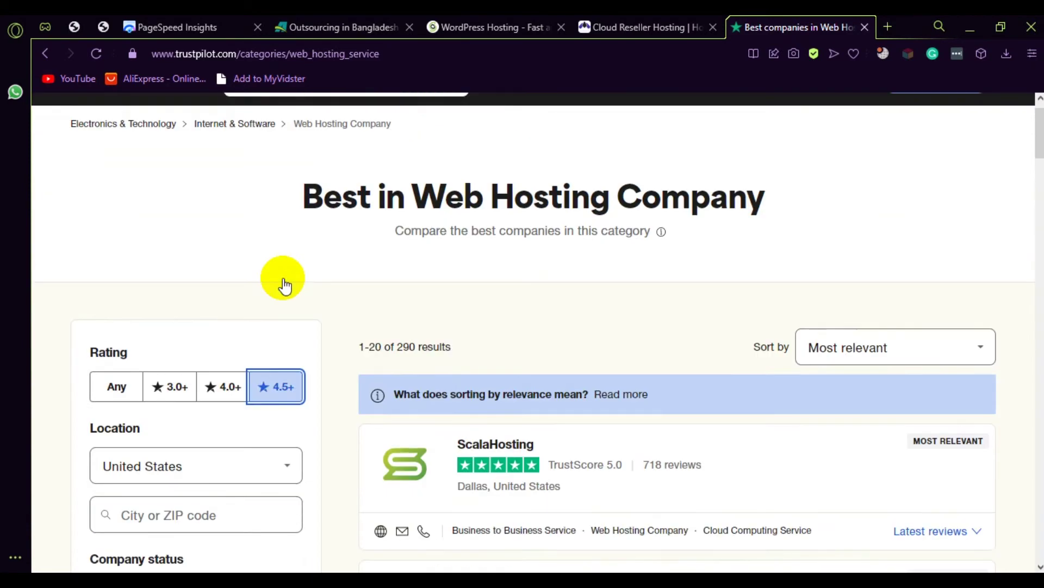
Examine the hosting companies rated 4.5+ and their TrustScores through to the end of the results page.
scroll(506, 294, "down", 5)
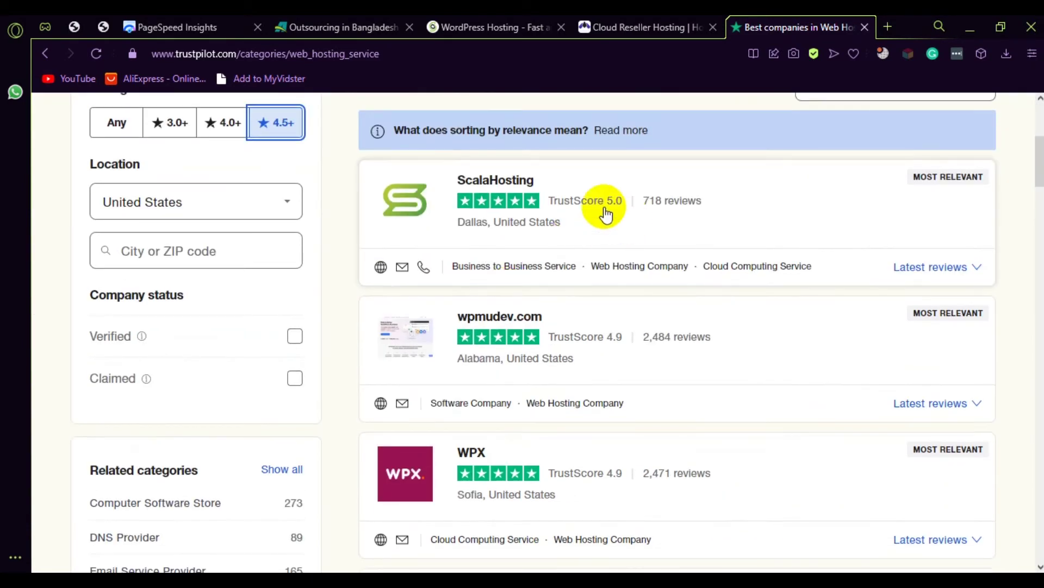
scroll(592, 319, "down", 7)
scroll(598, 342, "down", 5)
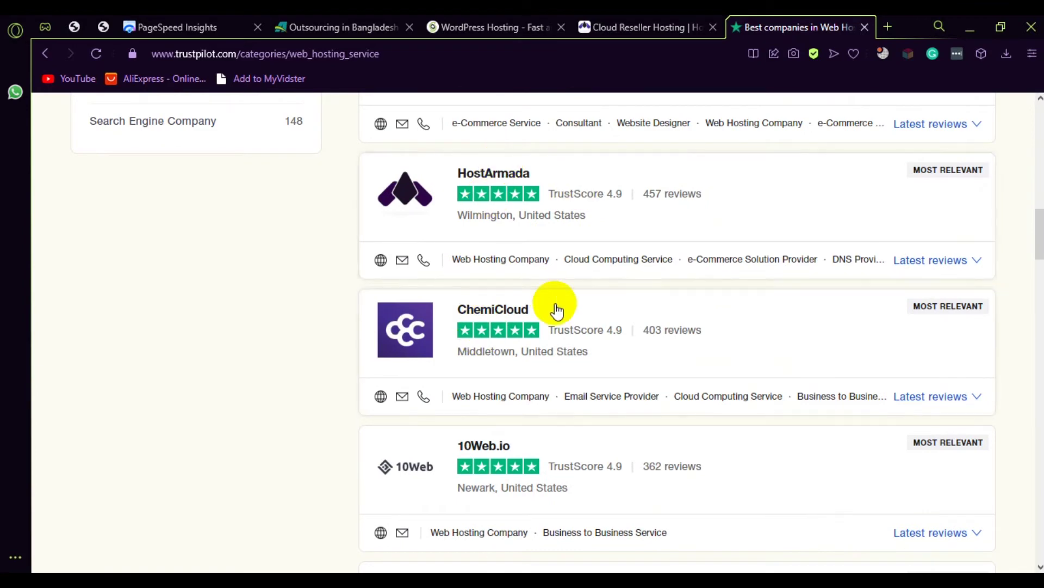
scroll(555, 303, "down", 7)
scroll(623, 386, "down", 13)
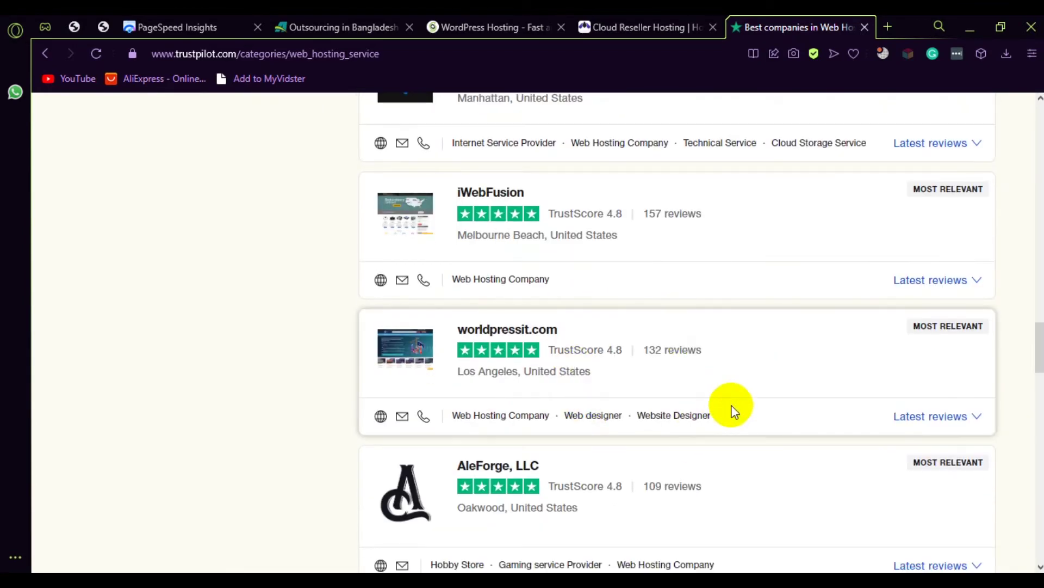
scroll(704, 387, "down", 10)
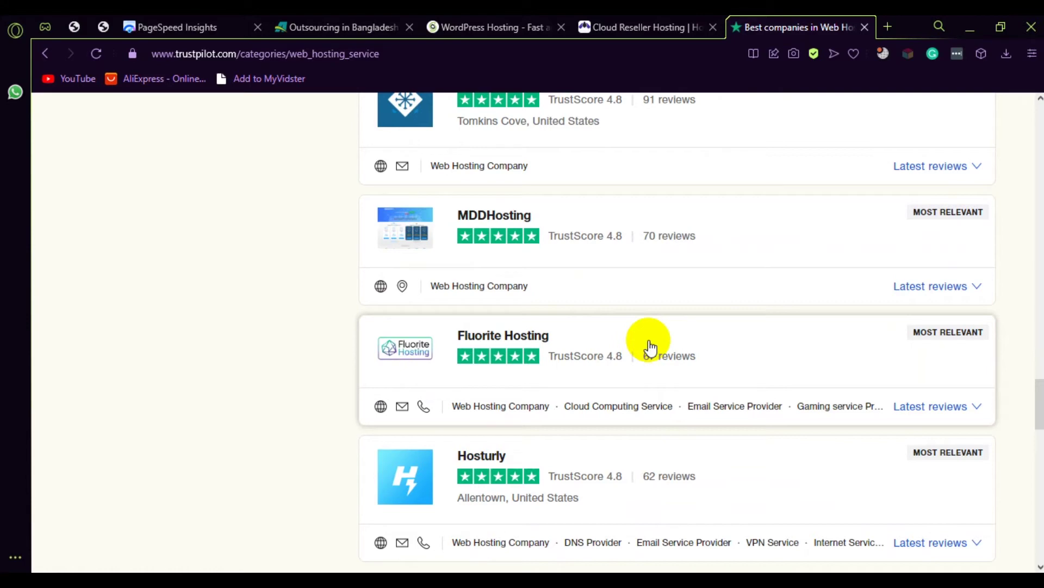
scroll(832, 351, "up", 20)
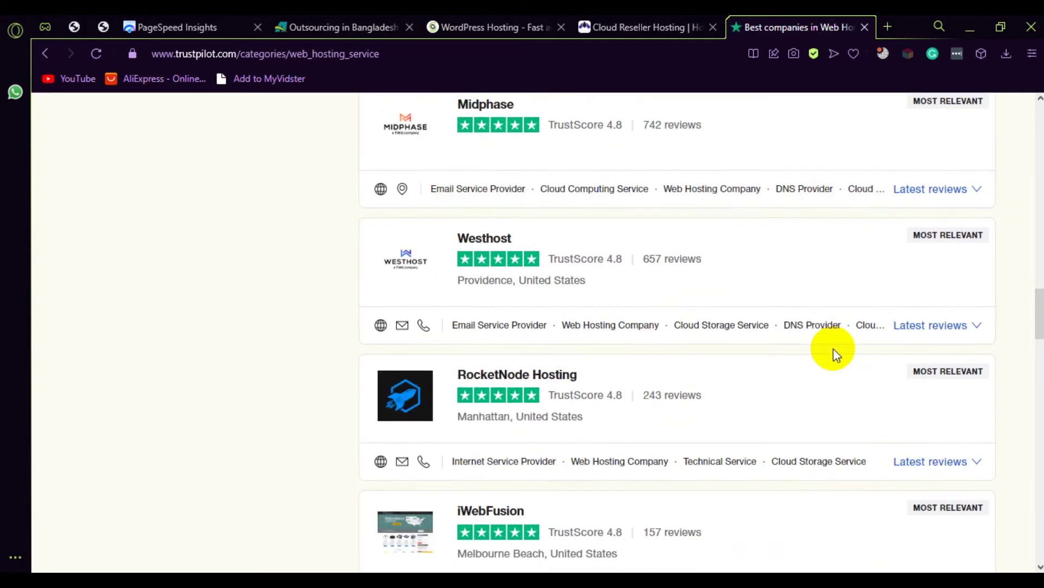
scroll(830, 351, "up", 8)
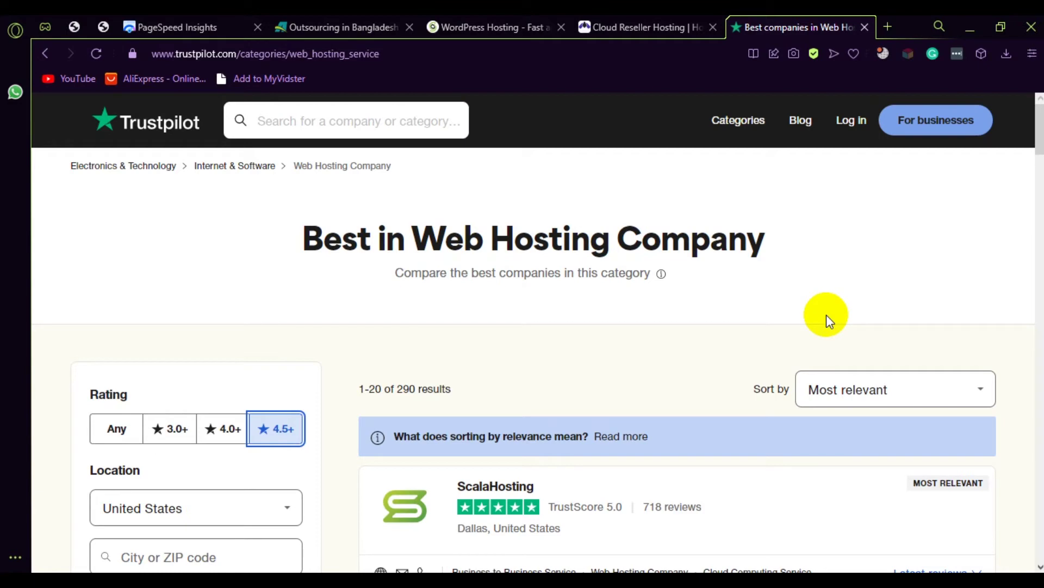
Search the web for "exonhost" in a new tab and open the official ExonHost website.
left_click(886, 28)
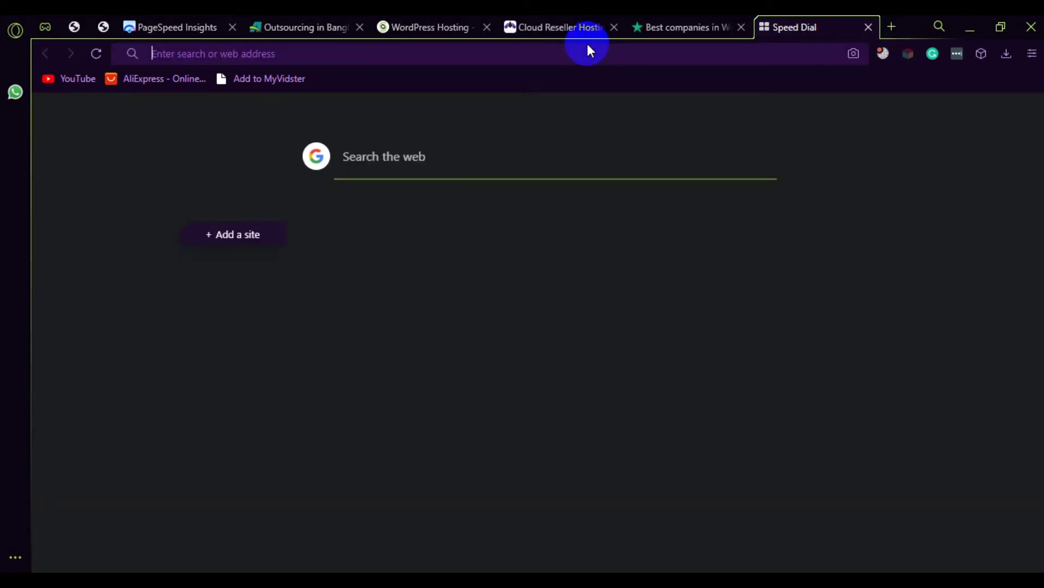
left_click(586, 43)
type("exonhost")
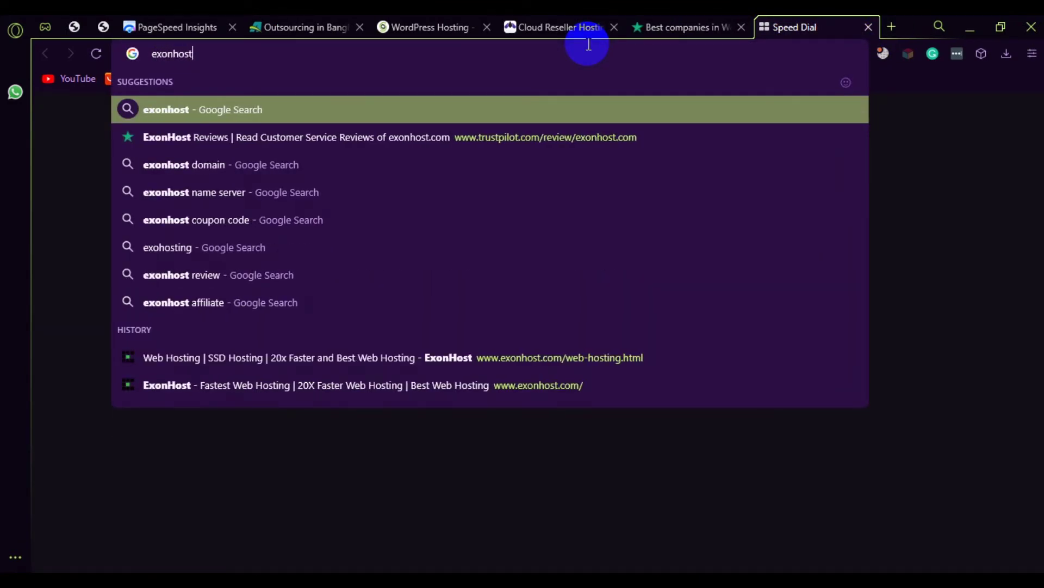
key("Return")
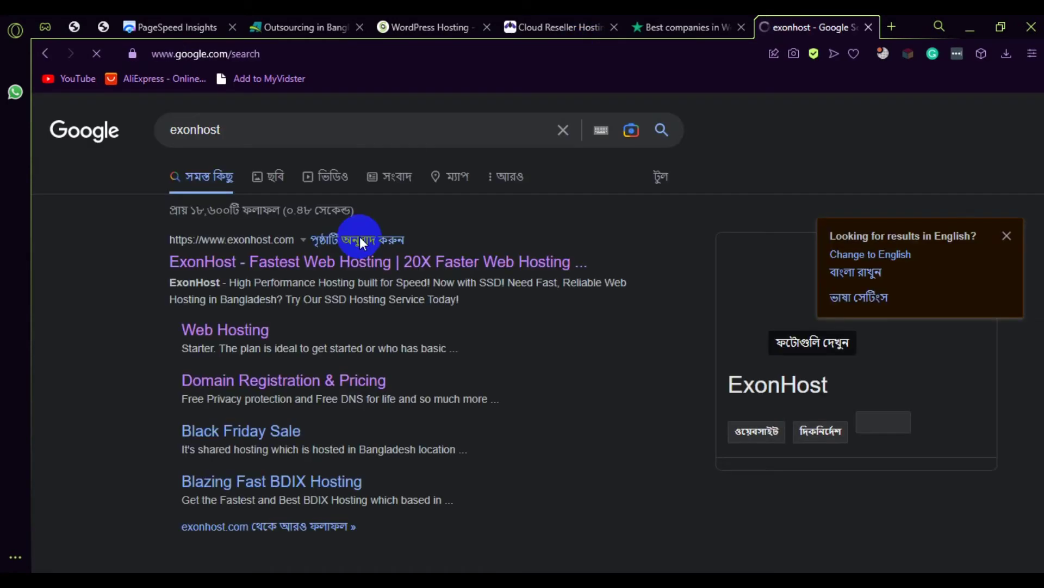
left_click(327, 263)
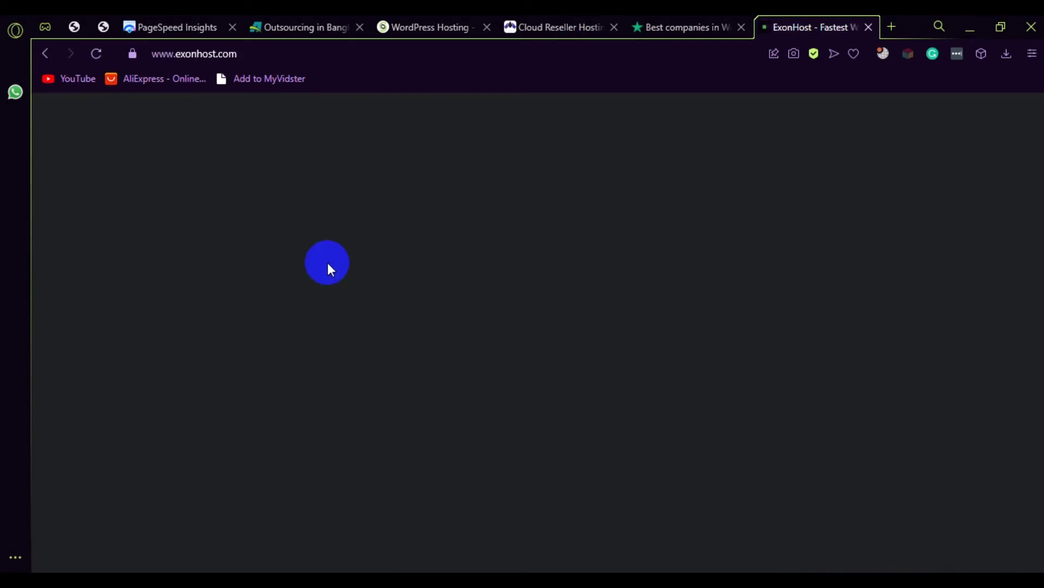
Look over the ExonHost home page, including its control panel, hosting features and contact options.
scroll(679, 236, "down", 10)
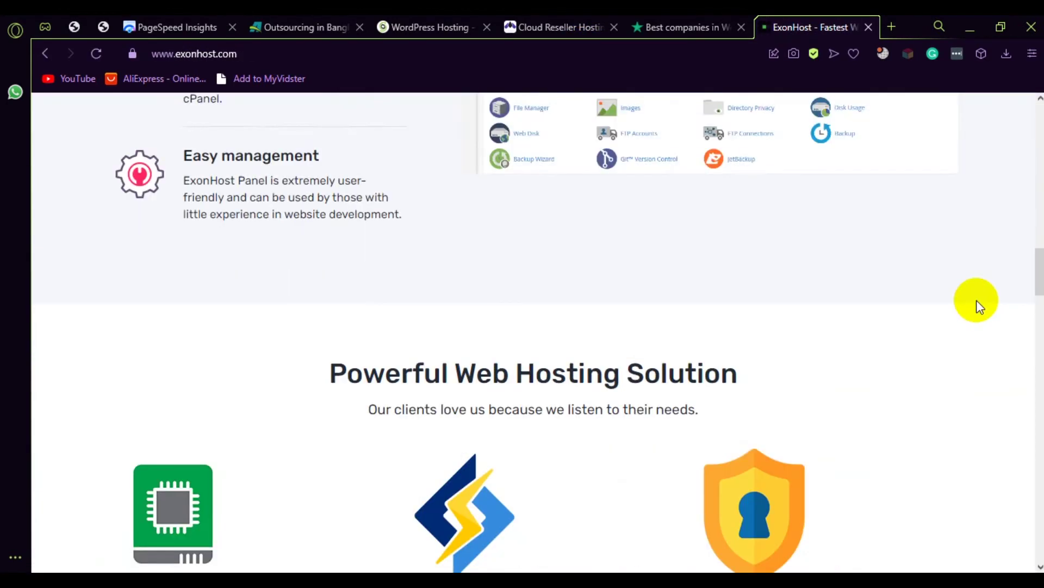
left_click_drag(1037, 280, 1039, 563)
scroll(597, 354, "up", 10)
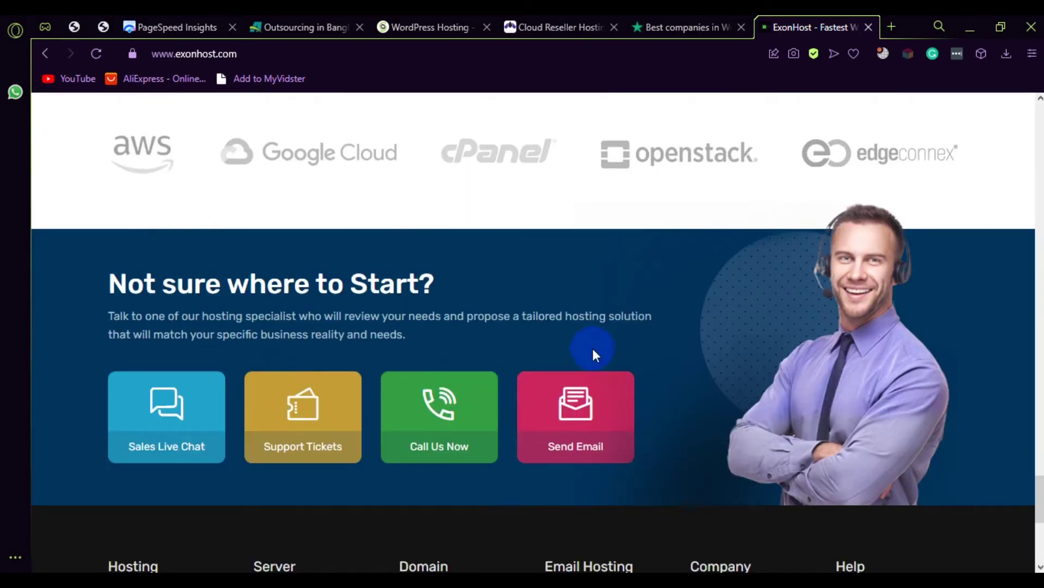
Switch to the Technical SEO notes in Notepad and highlight the "Site architecture" topic in the list.
key("alt+Tab")
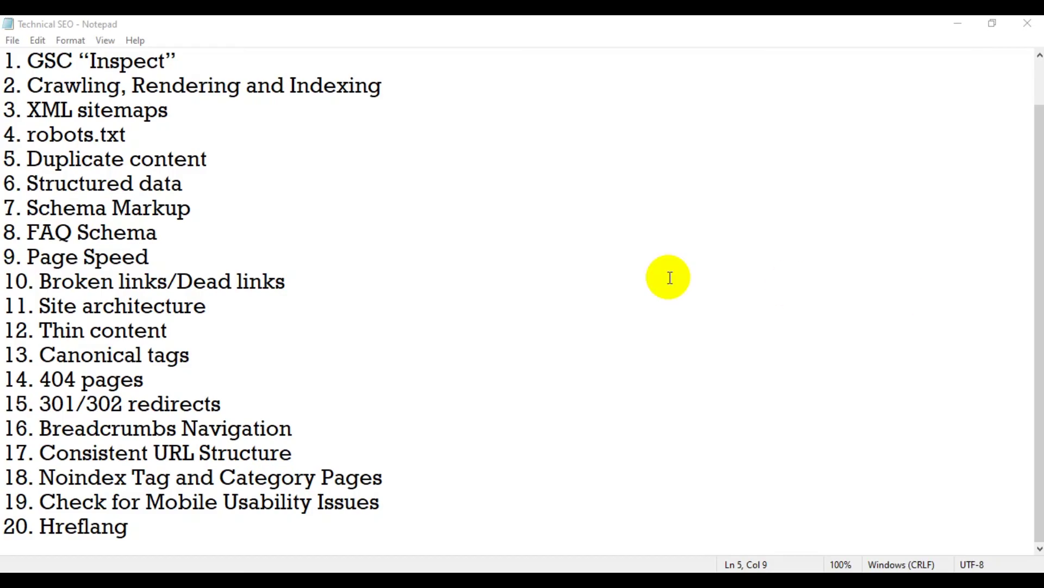
scroll(450, 245, "up", 1)
scroll(354, 259, "down", 1)
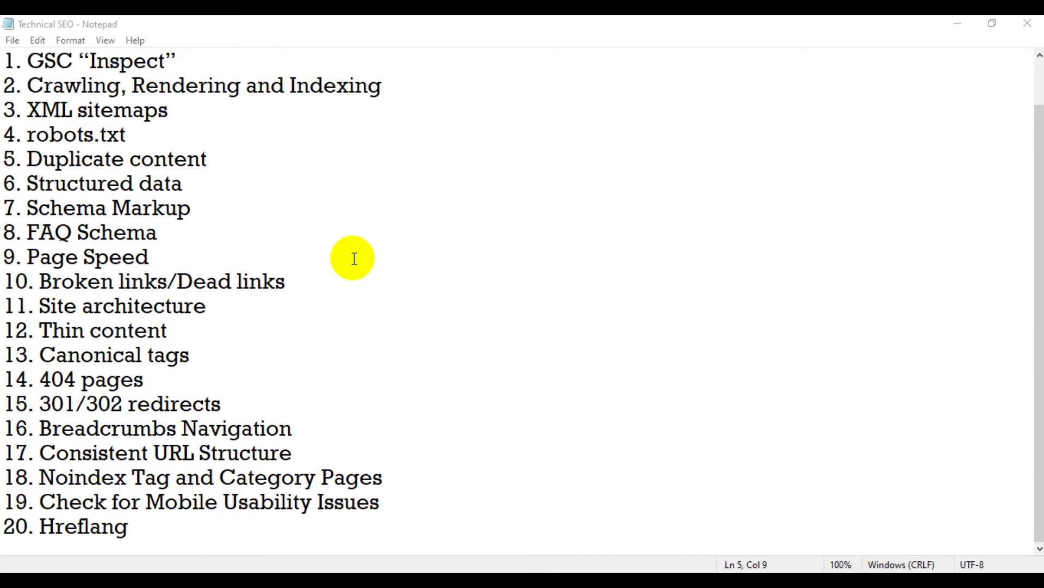
scroll(333, 260, "up", 1)
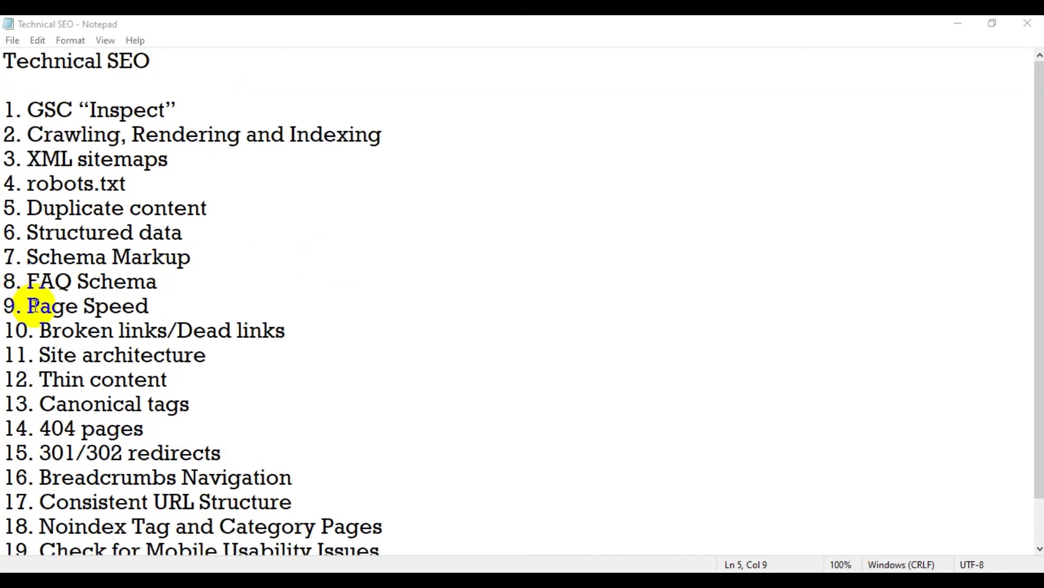
scroll(157, 257, "down", 1)
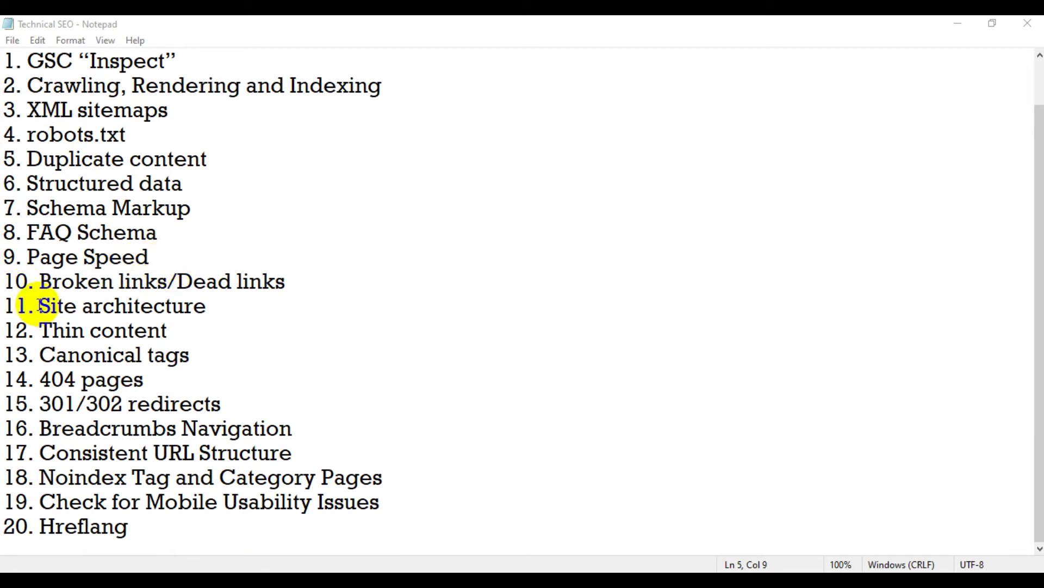
left_click_drag(40, 305, 214, 309)
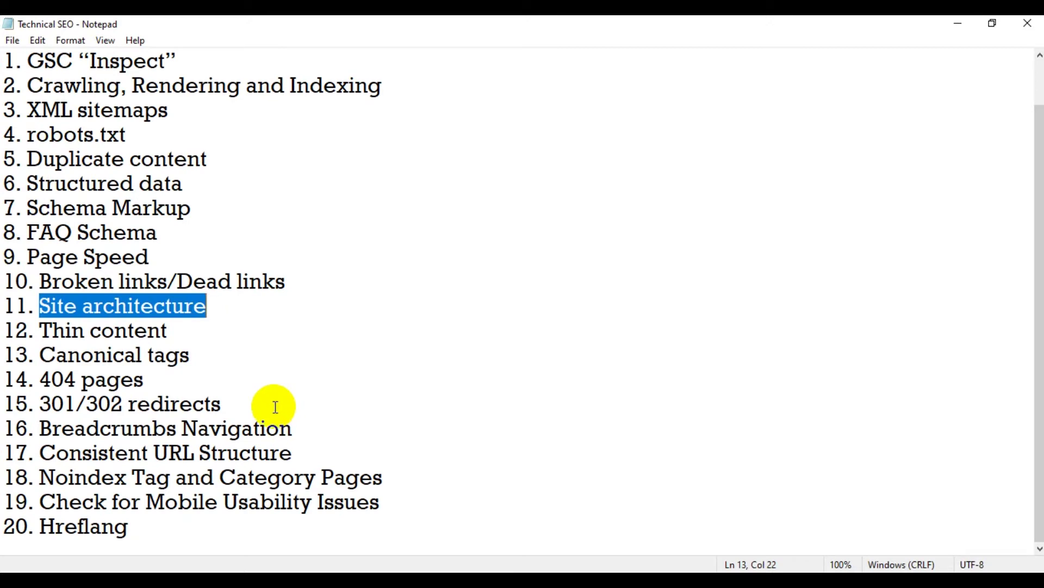
left_click(195, 323)
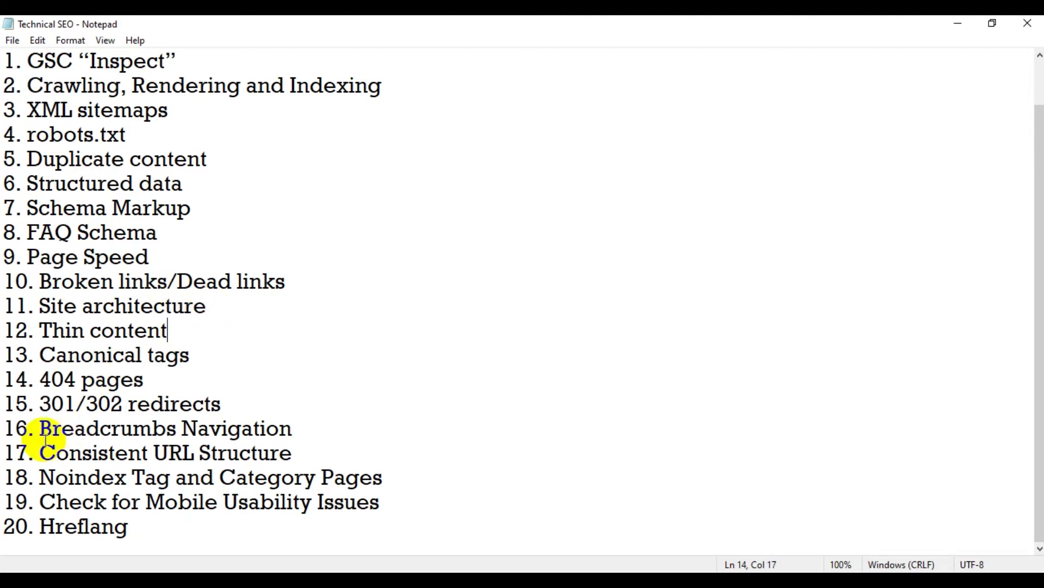
Switch to the Edge window, bring up the e-commerce CMS platforms article and go from it to the Advance IT Center home page.
mouse_move(170, 580)
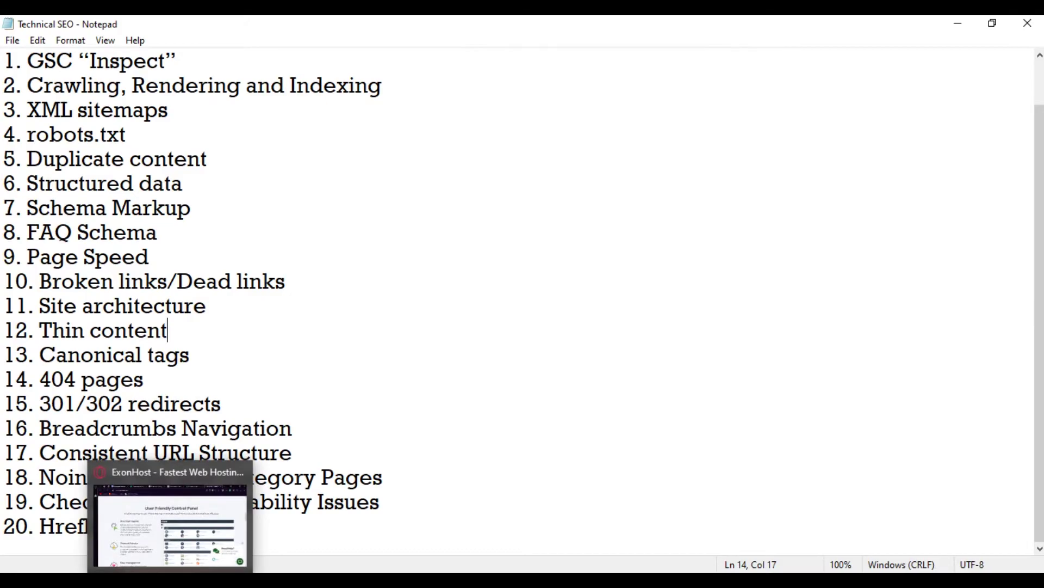
left_click(82, 522)
left_click(16, 169)
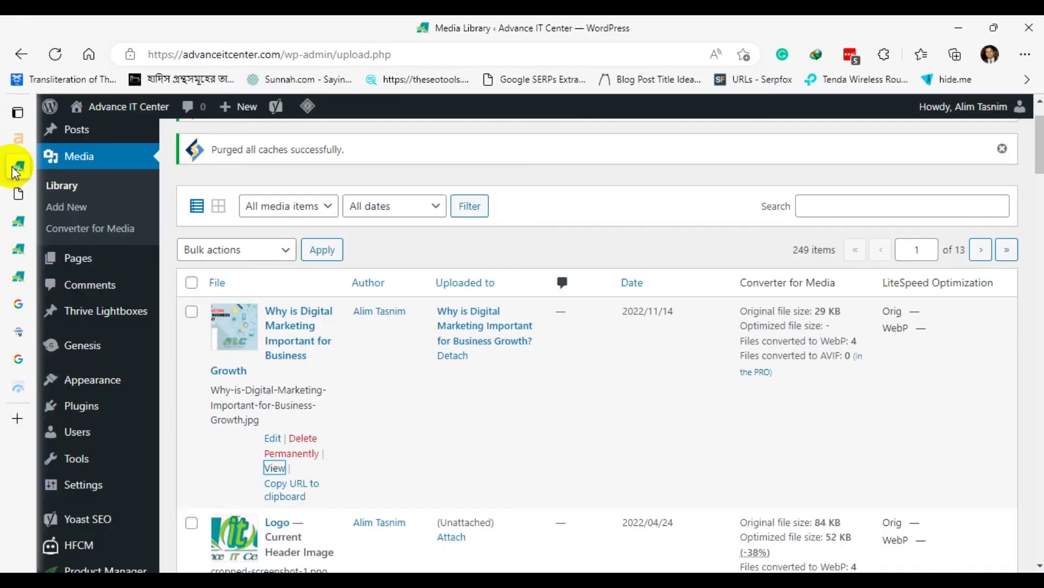
mouse_move(20, 261)
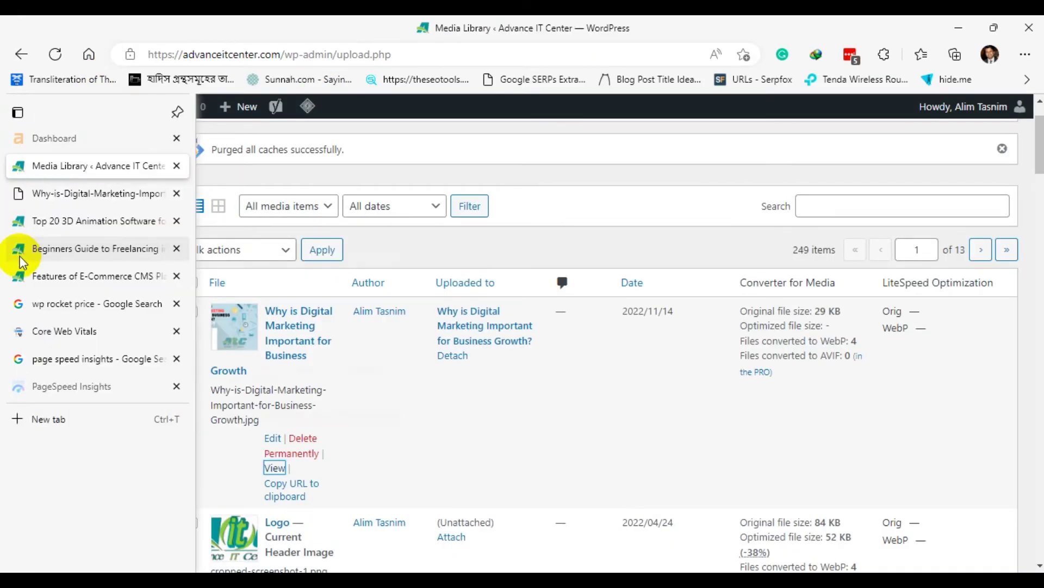
left_click(19, 276)
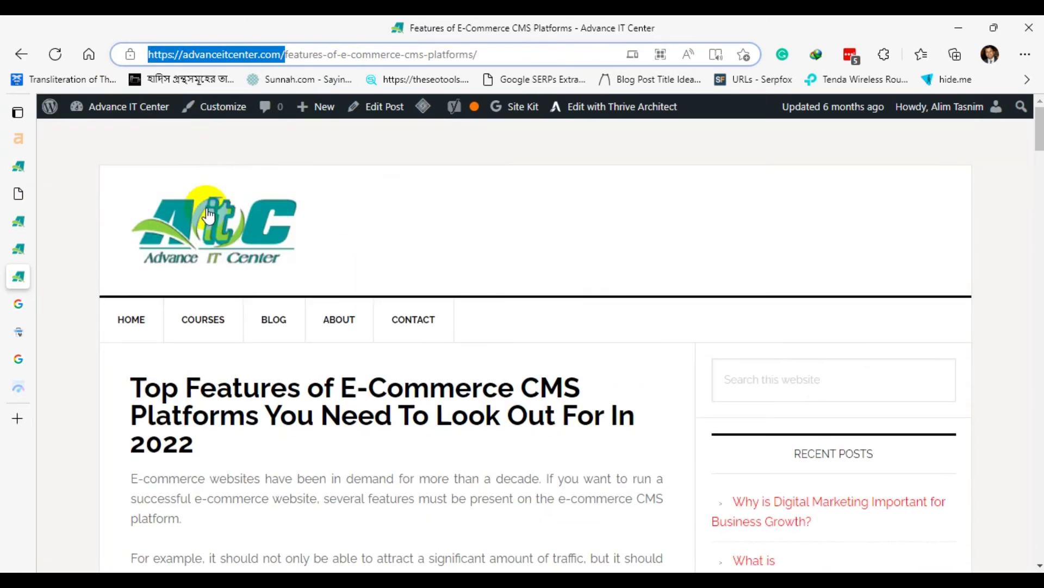
left_click(209, 214)
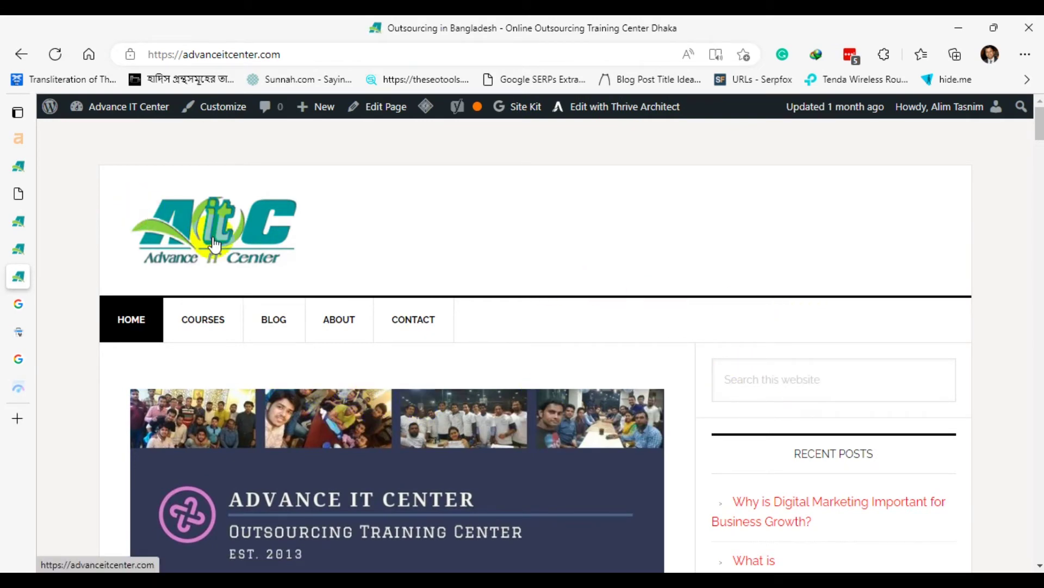
scroll(805, 247, "down", 3)
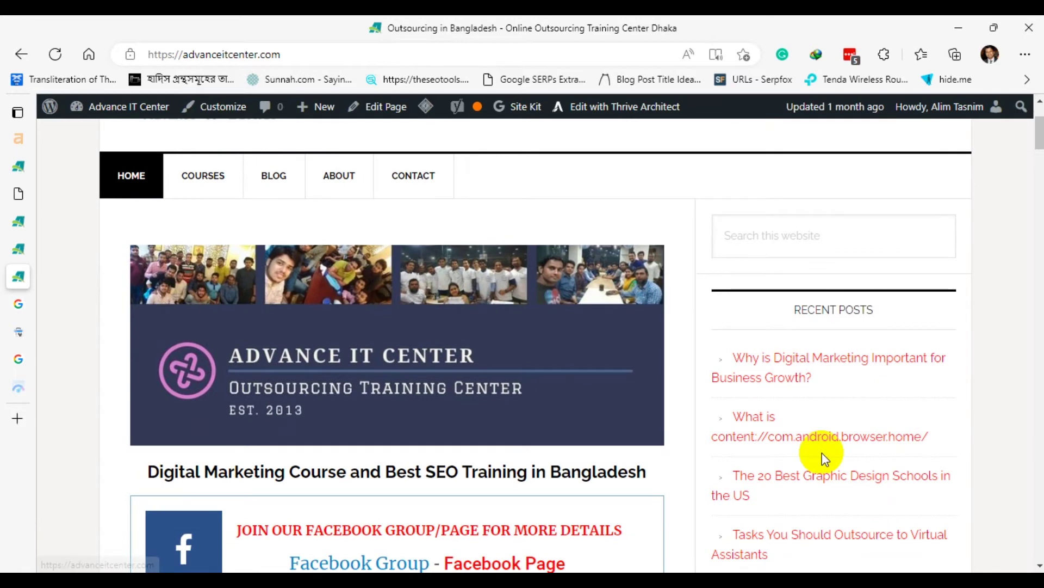
scroll(750, 381, "up", 3)
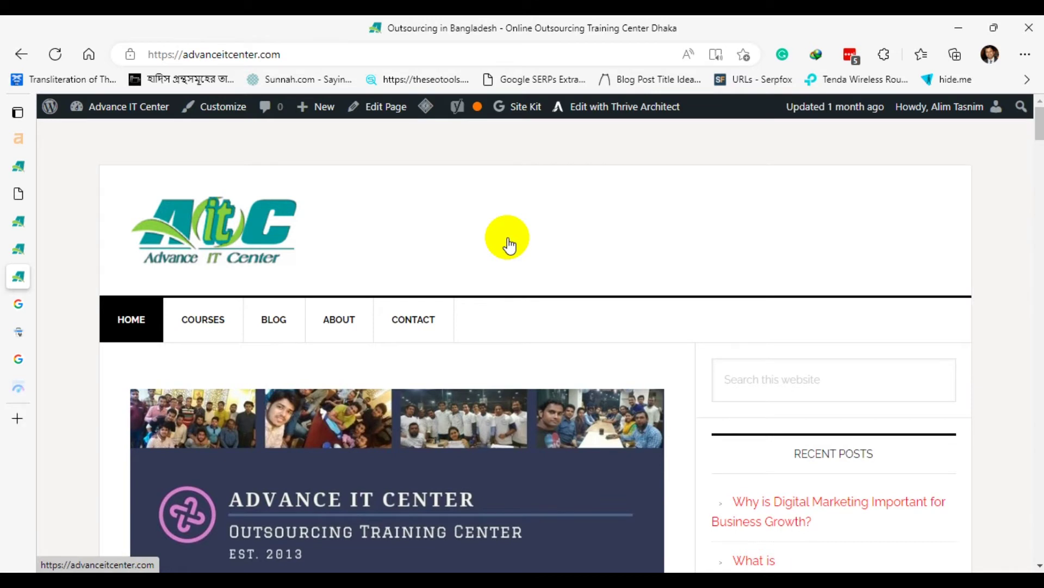
Open the Healthline home page, healthline.com, in a new tab.
mouse_move(204, 317)
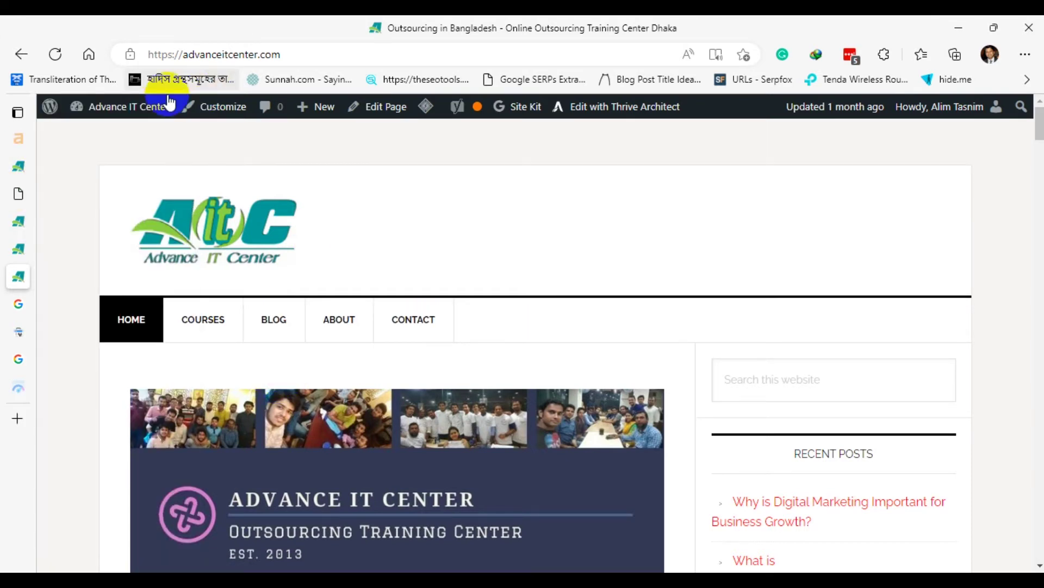
mouse_move(22, 396)
left_click(22, 419)
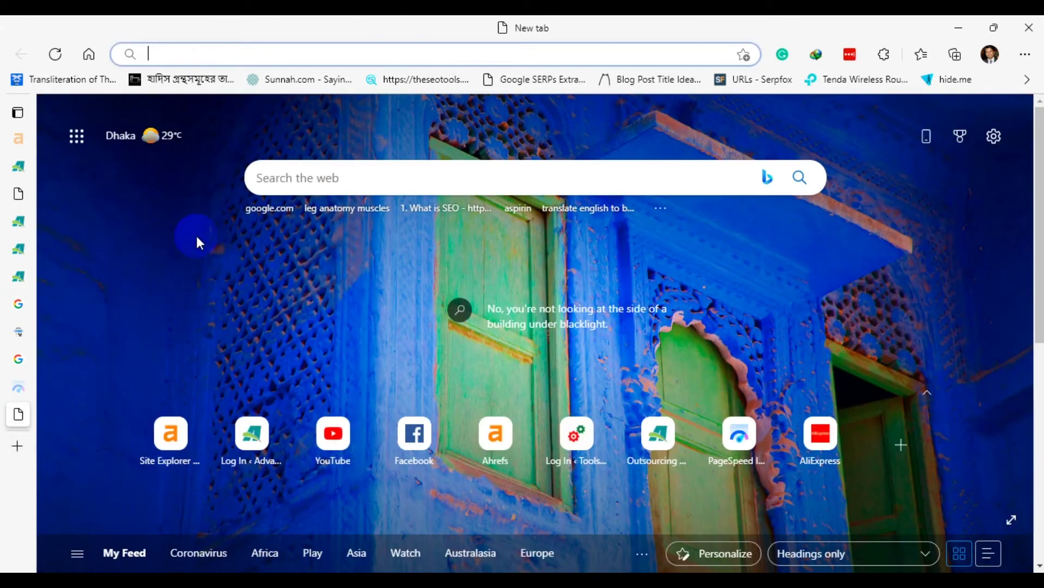
type("health")
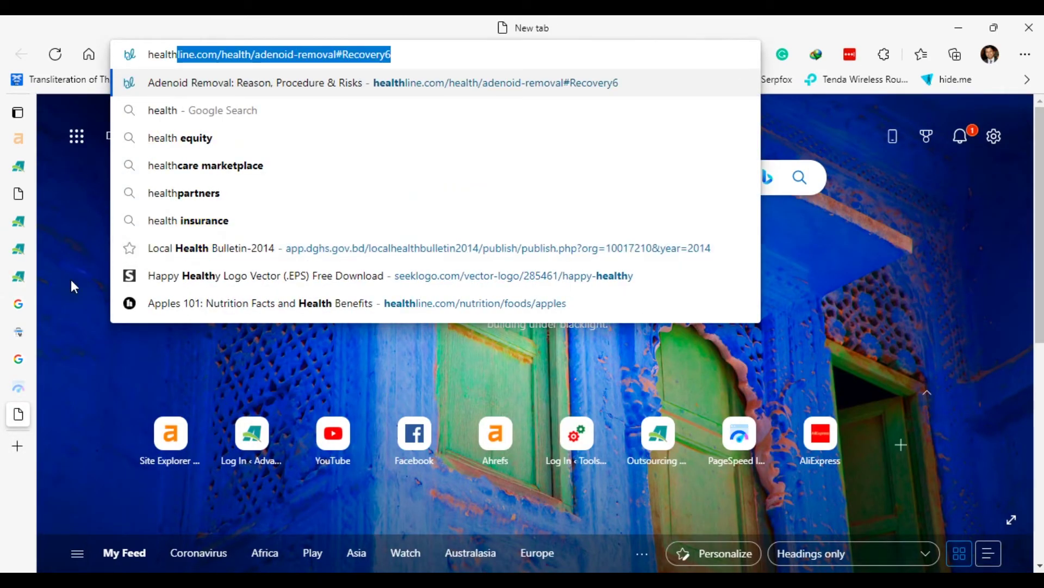
left_click_drag(254, 54, 571, 51)
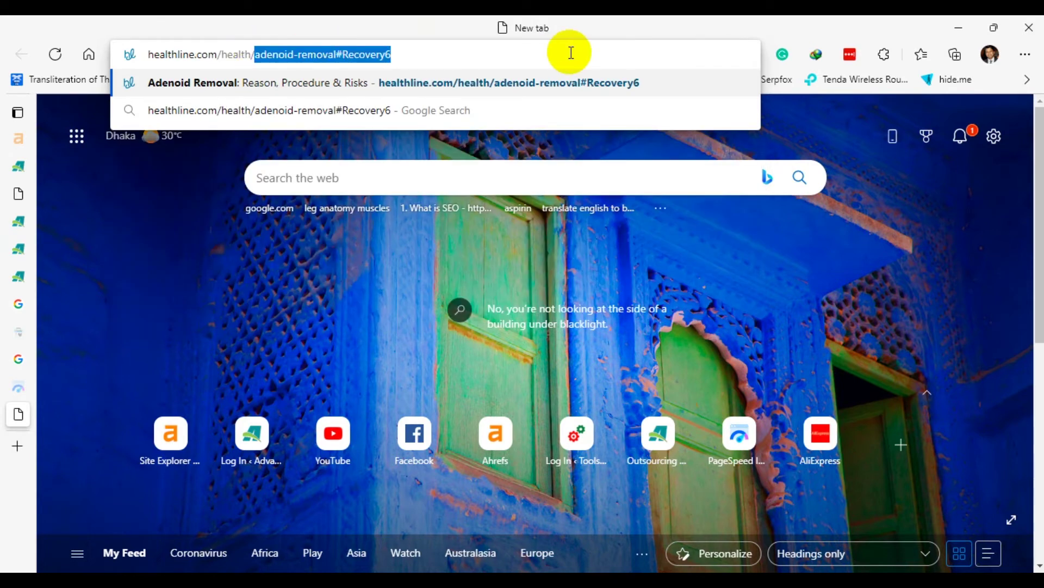
key("BackSpace")
key("BackSpace")
key("BackSpace")
key("BackSpace")
key("BackSpace")
key("BackSpace")
key("BackSpace")
key("BackSpace")
key("BackSpace")
key("Return")
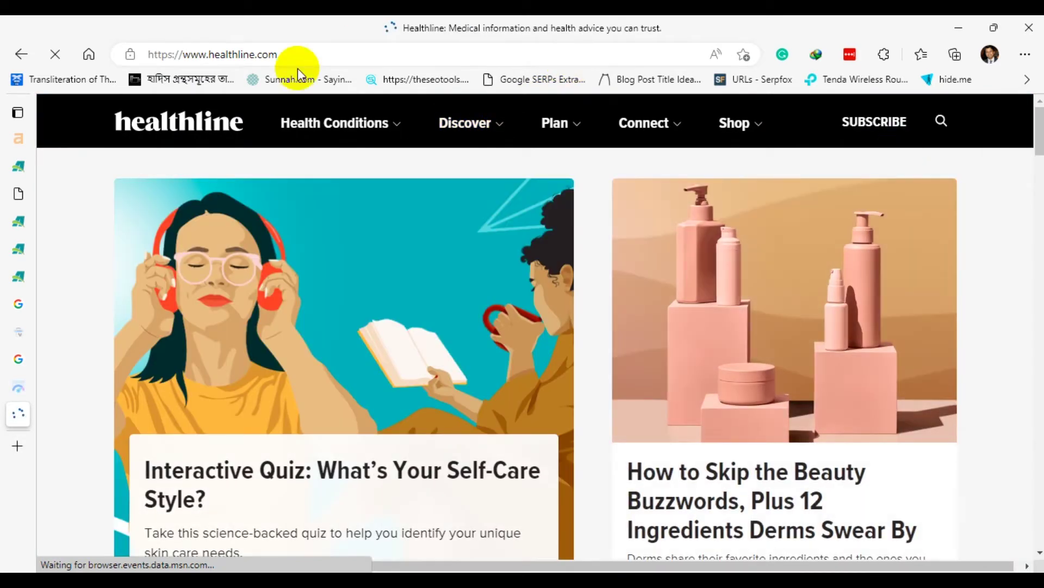
Look over the topic categories under Health Conditions and Discover in Healthline's site navigation.
left_click(392, 123)
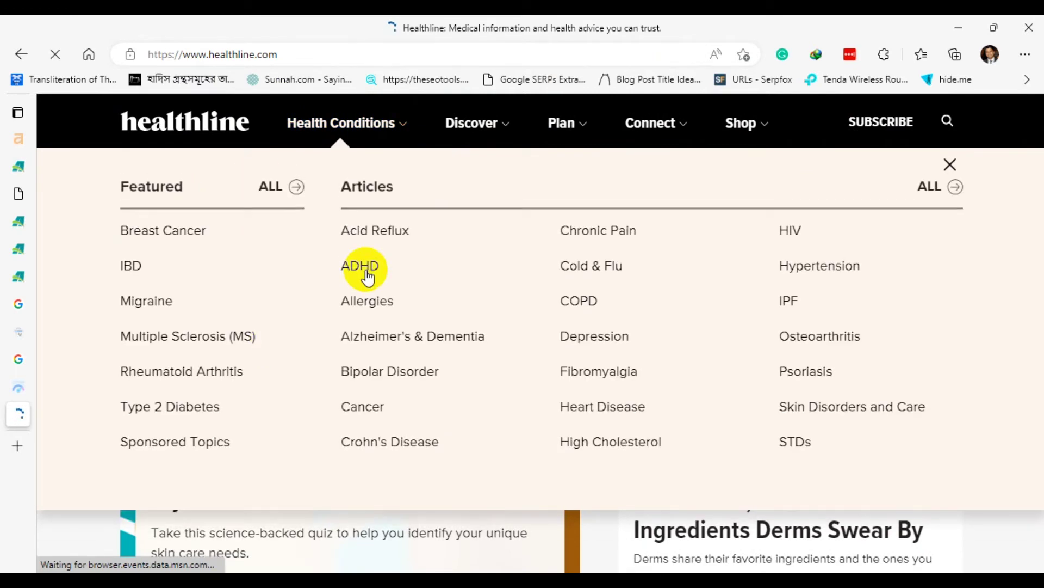
left_click(528, 123)
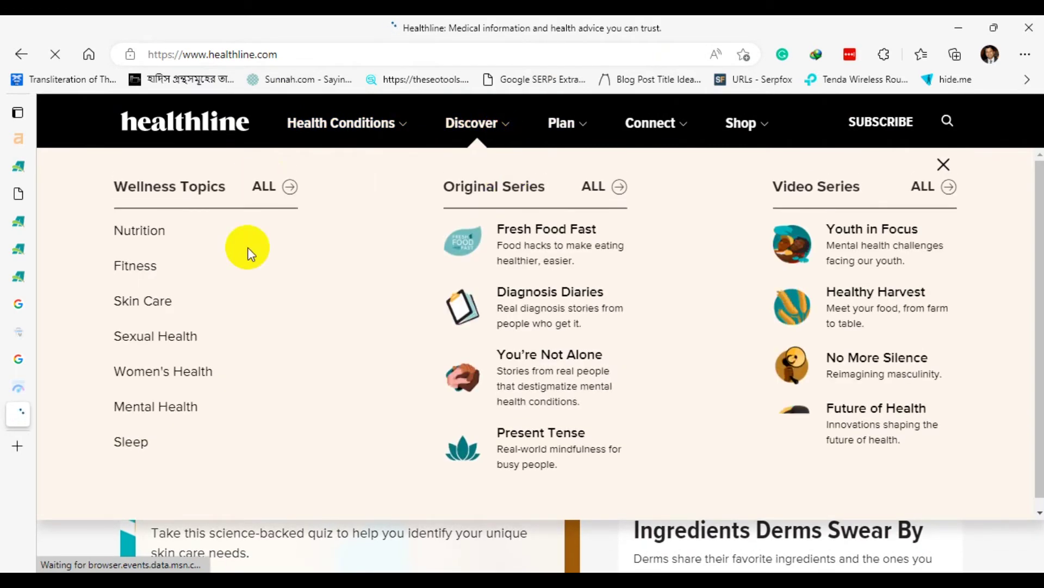
scroll(1012, 489, "down", 1)
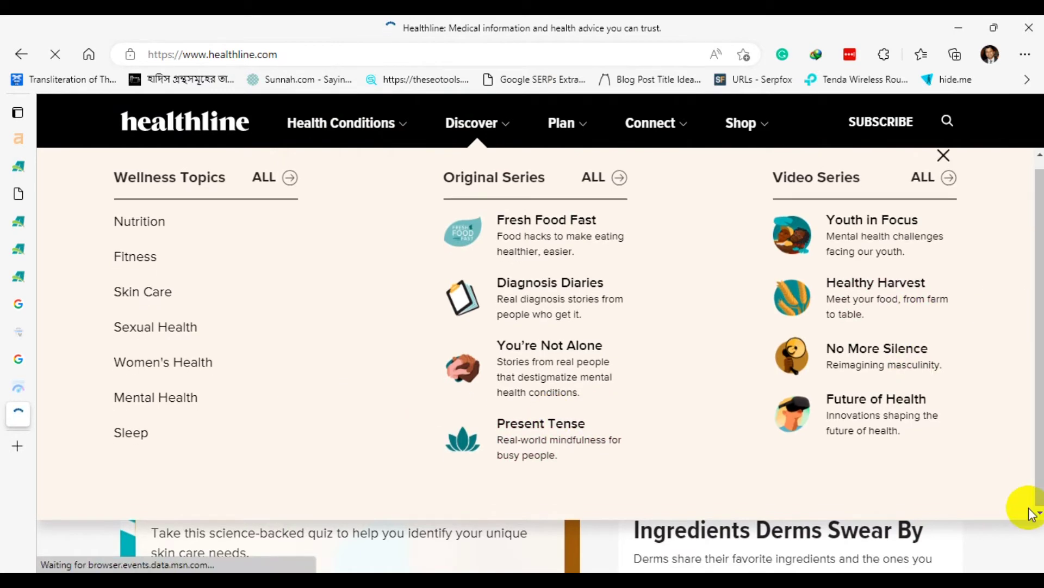
left_click(1033, 541)
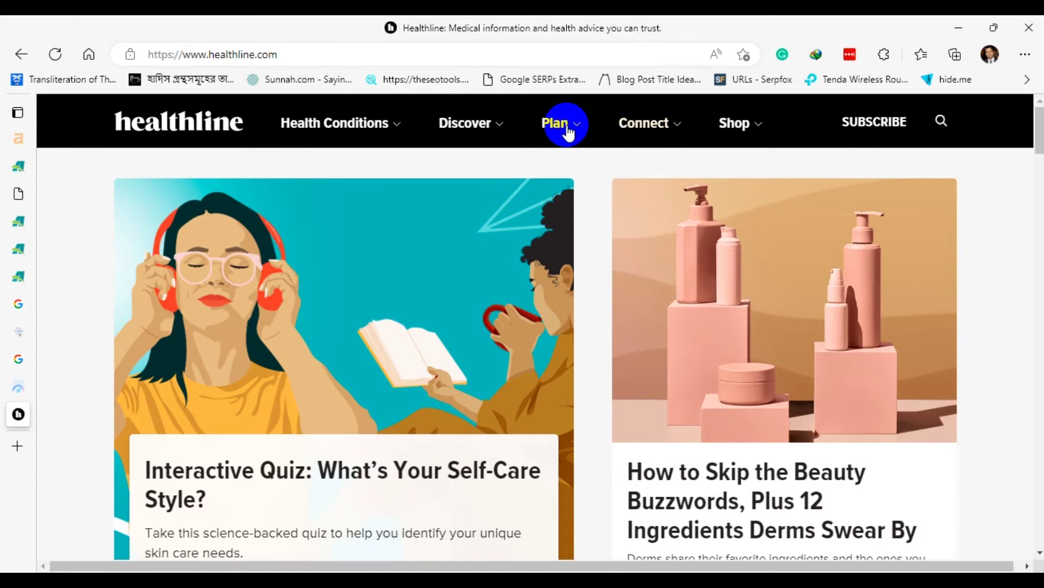
left_click(327, 143)
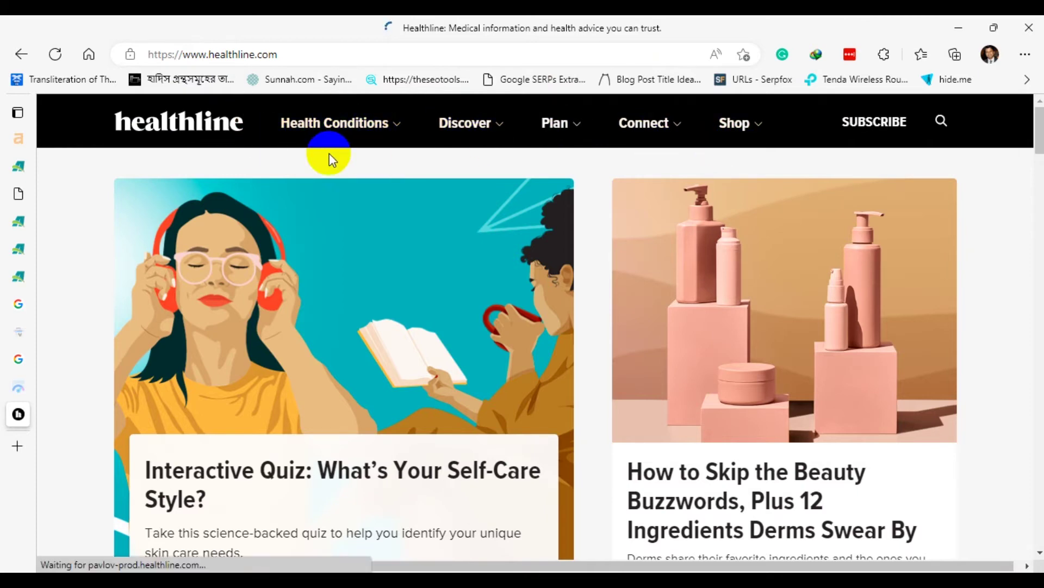
Examine how the Healthline home page groups its content, from Explore By and This Just In to Health Conditions and Product Reviews.
scroll(974, 180, "down", 10)
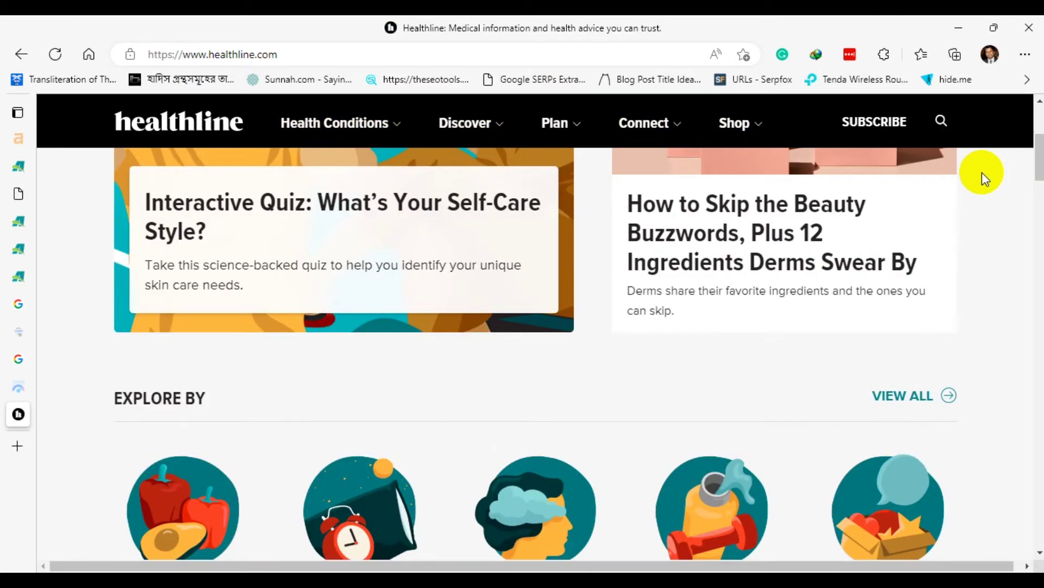
scroll(973, 184, "up", 1)
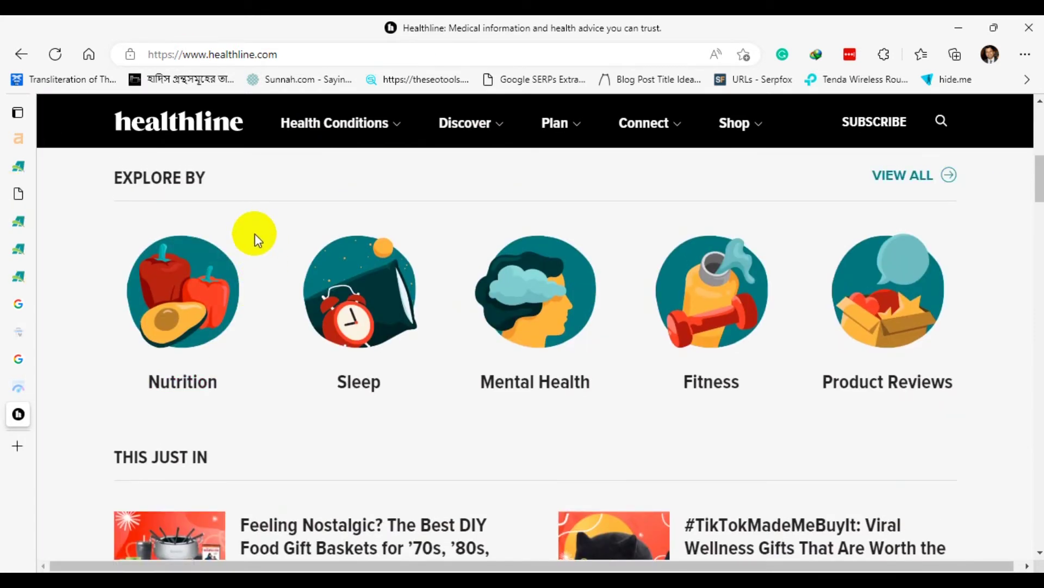
scroll(990, 264, "down", 5)
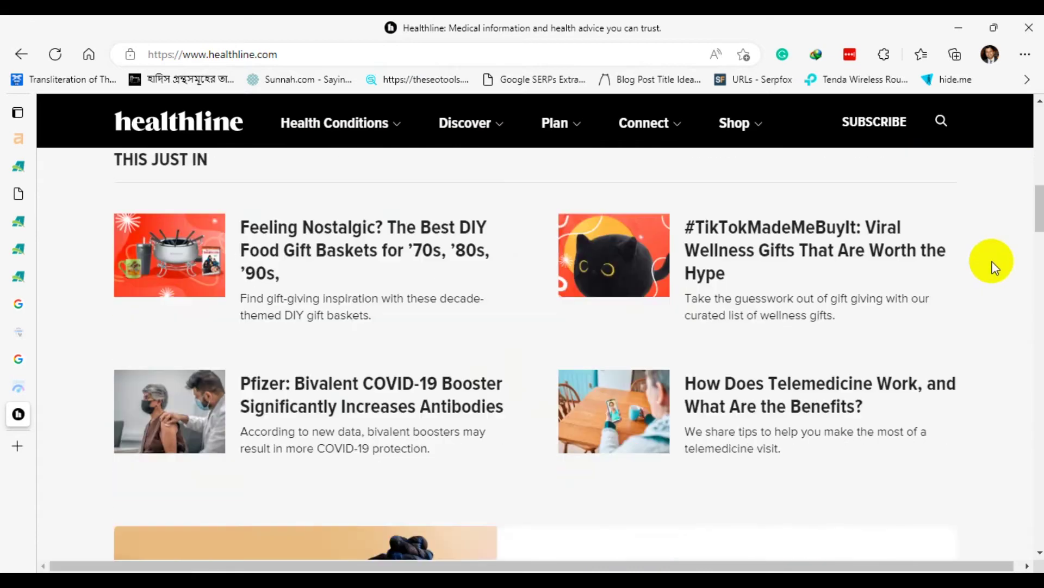
scroll(776, 280, "down", 4)
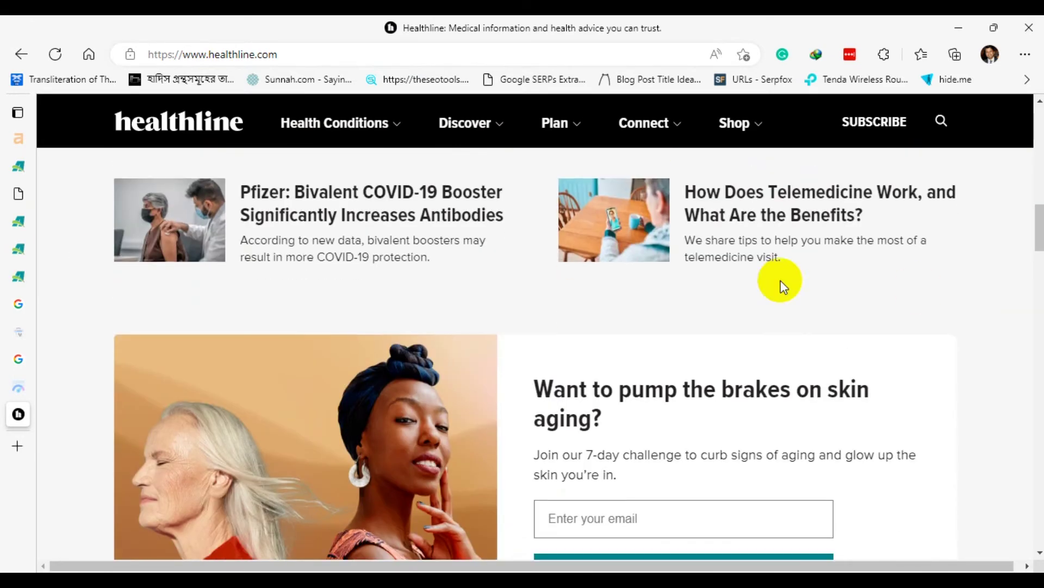
scroll(1033, 361, "down", 17)
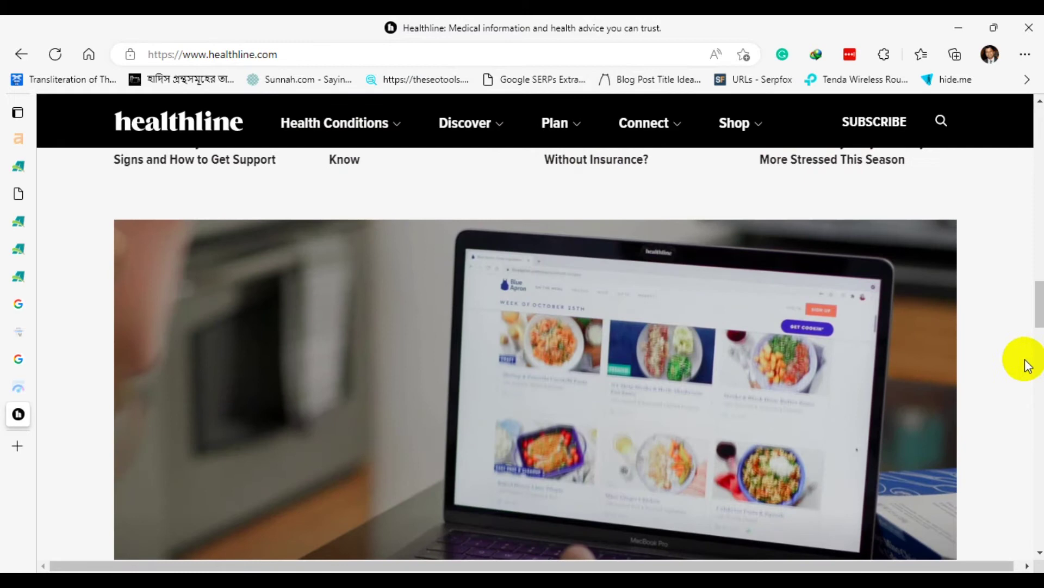
scroll(1034, 356, "down", 3)
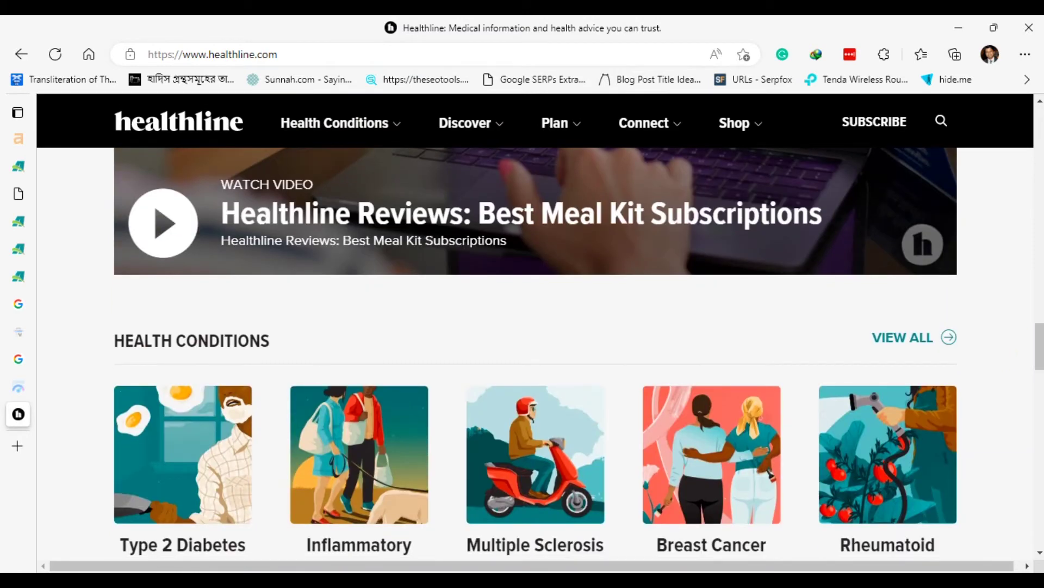
scroll(840, 408, "down", 1)
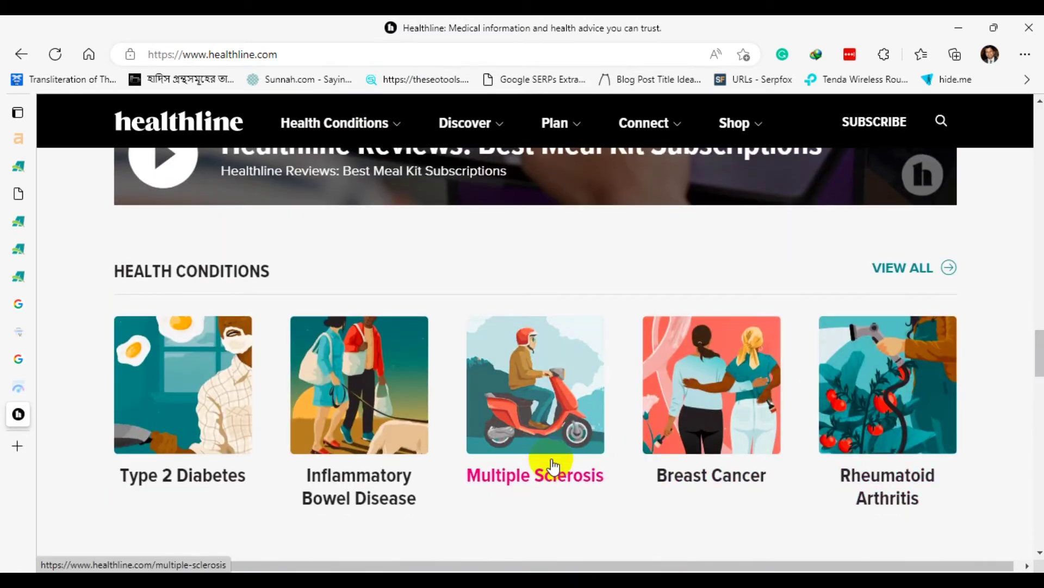
scroll(541, 466, "down", 2)
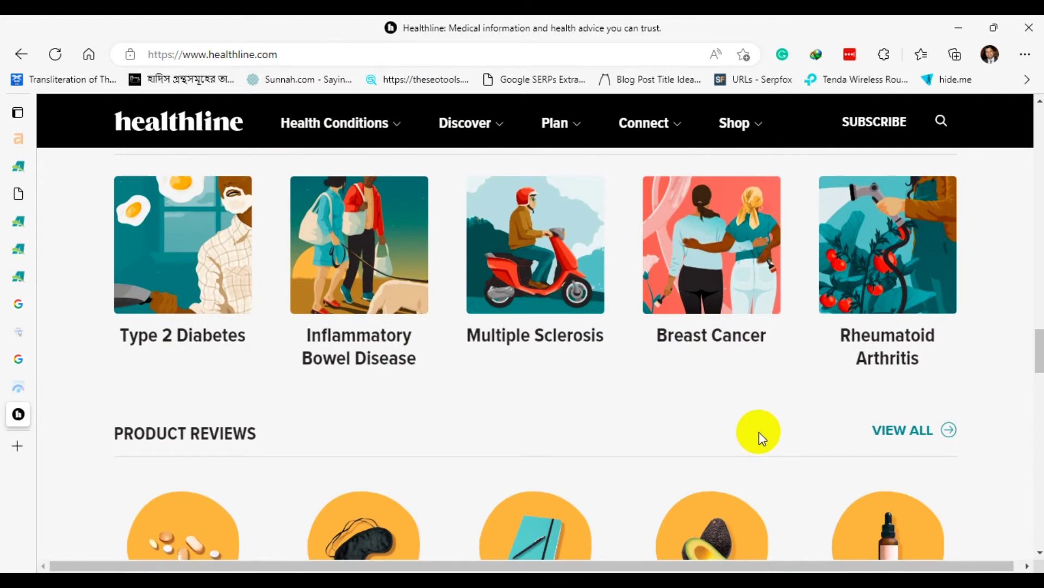
scroll(1013, 435, "down", 3)
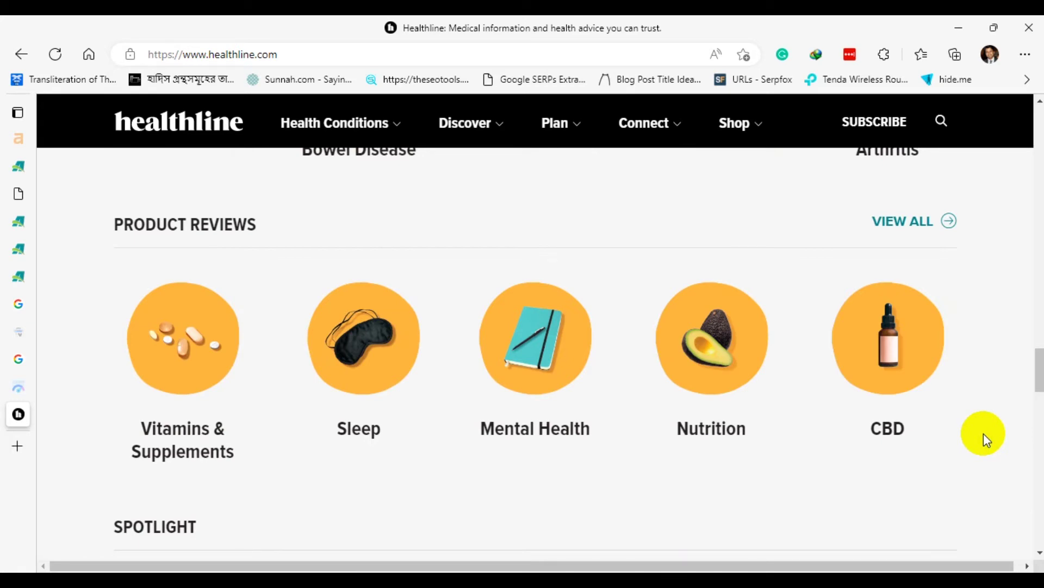
scroll(979, 427, "up", 20)
scroll(973, 420, "up", 3)
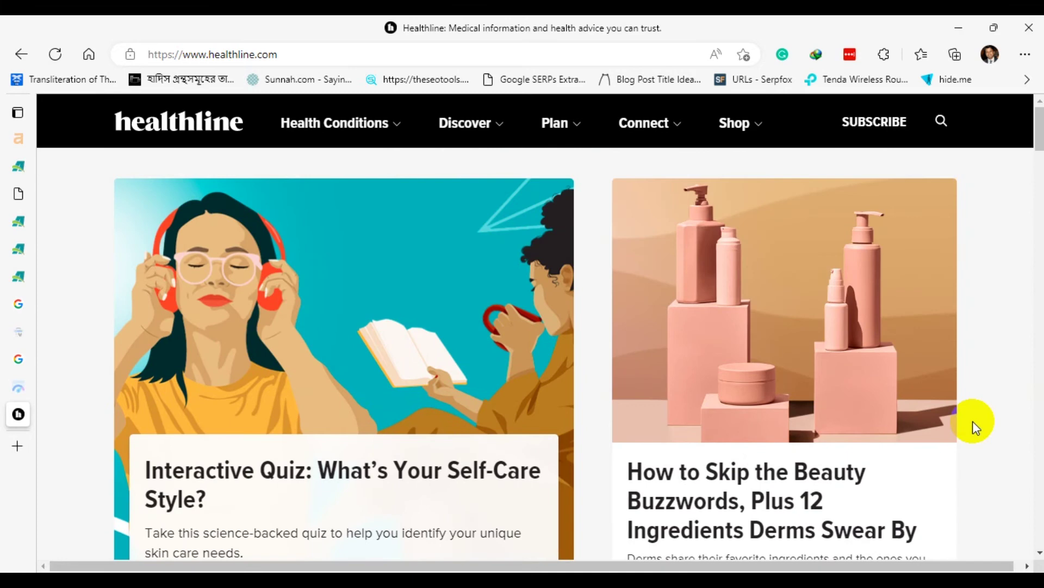
Search Google for "silo" in a new tab and show the image results.
mouse_move(18, 447)
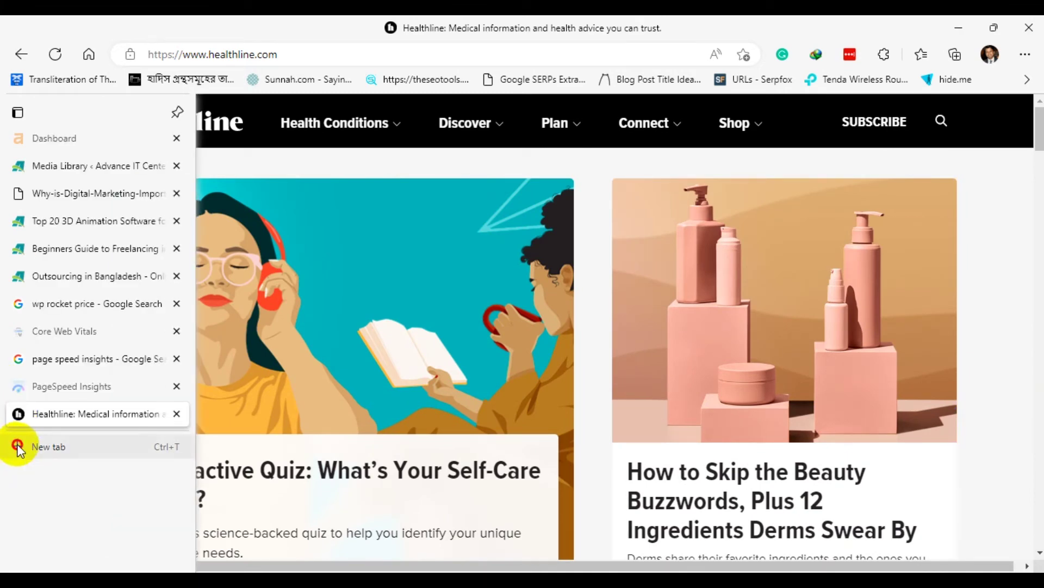
left_click(18, 447)
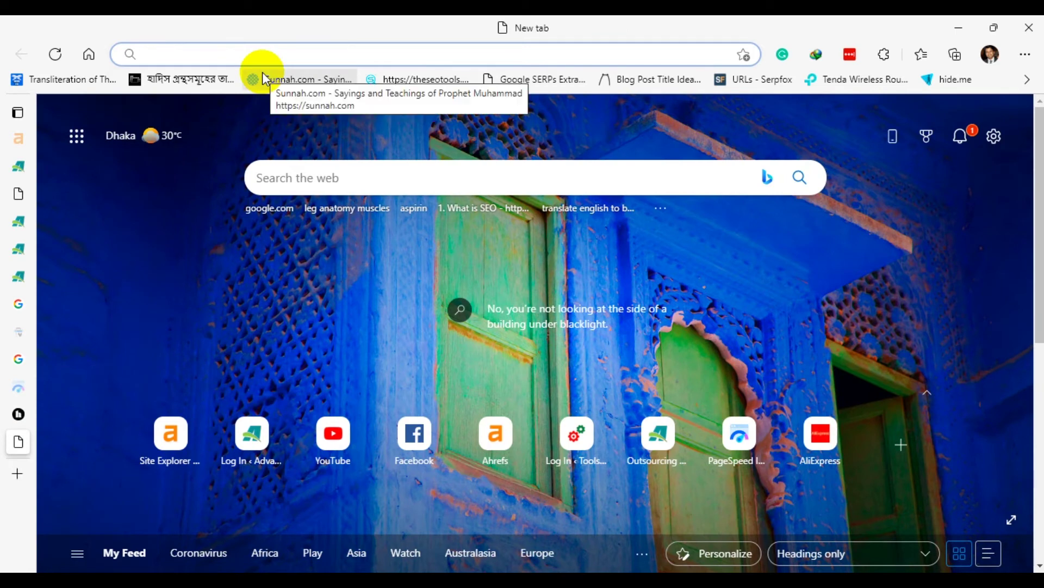
type("silo&oq=silo&aqs=edge..69i57j0i131i433i512j0i433i512l4j0i10i512j0i131i...")
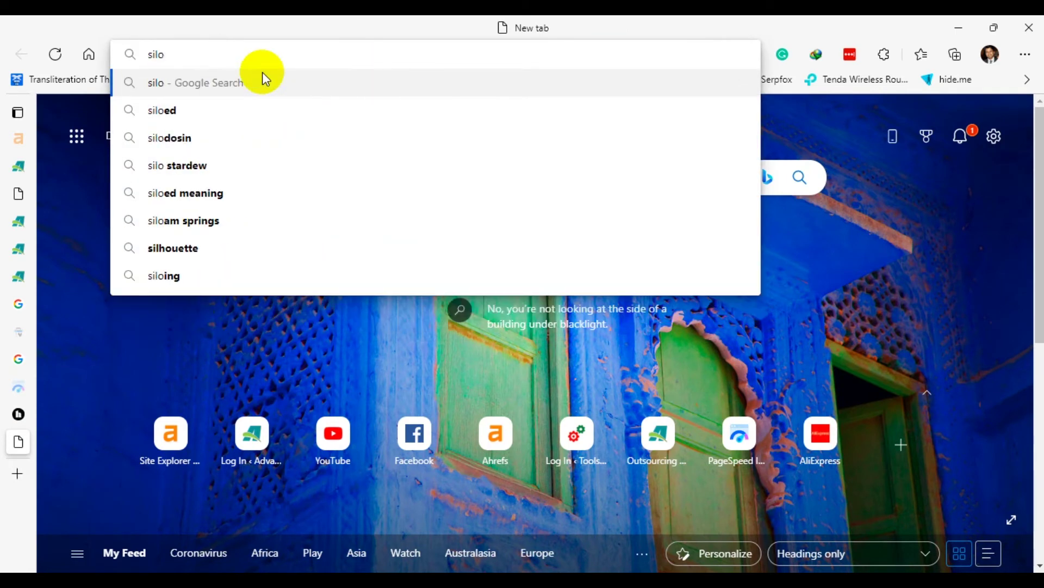
left_click(263, 81)
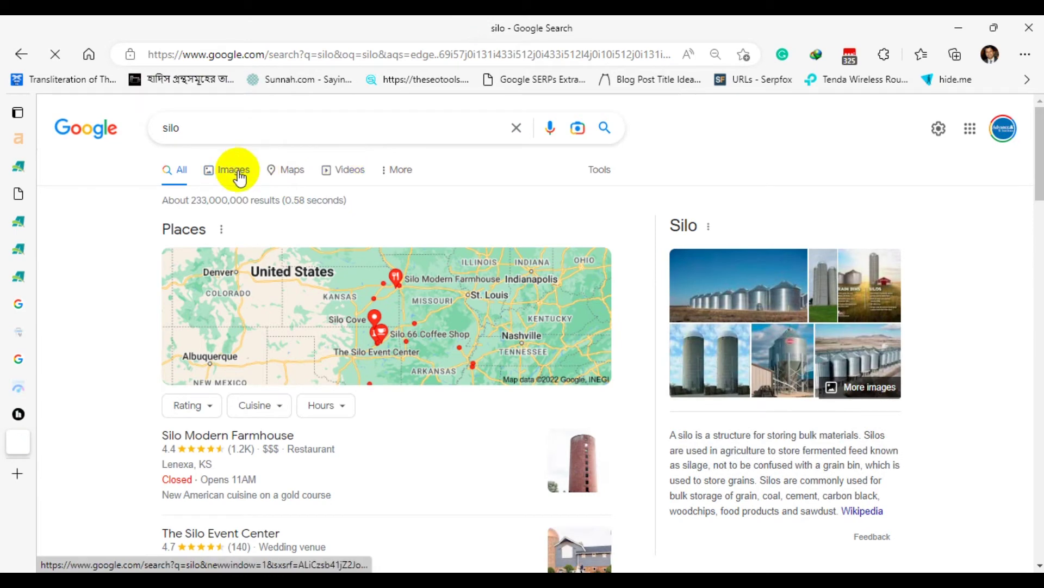
left_click(239, 173)
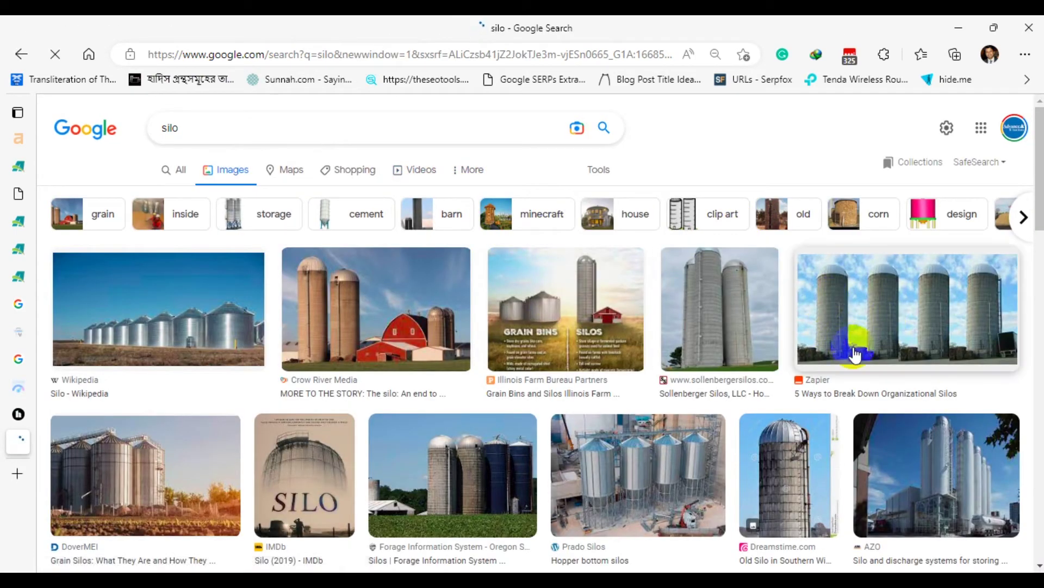
left_click(865, 313)
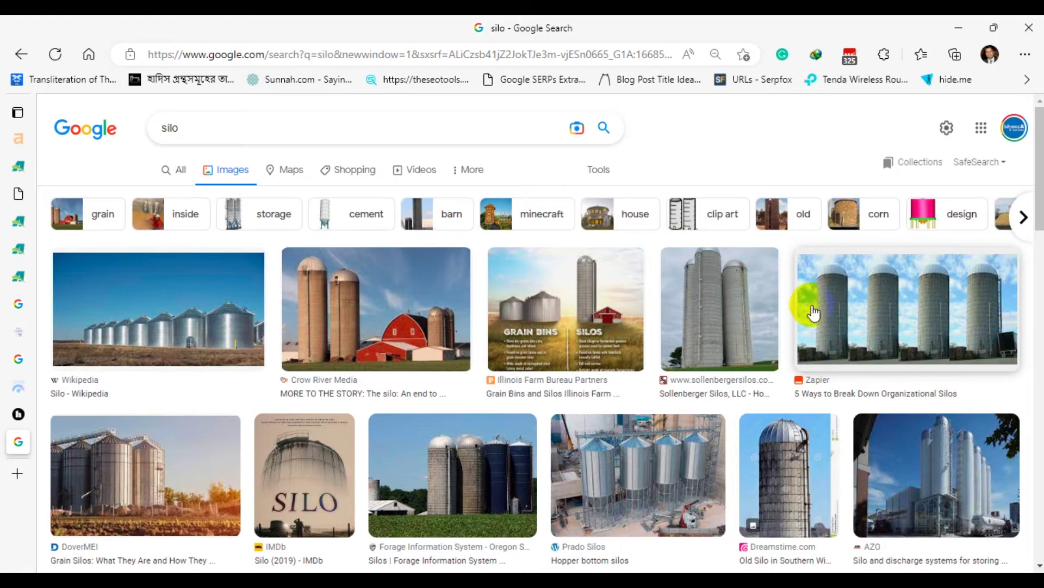
Return to the Healthline site and review the subtopics grouped under Health Conditions, Discover and Plan.
left_click(18, 414)
left_click(413, 133)
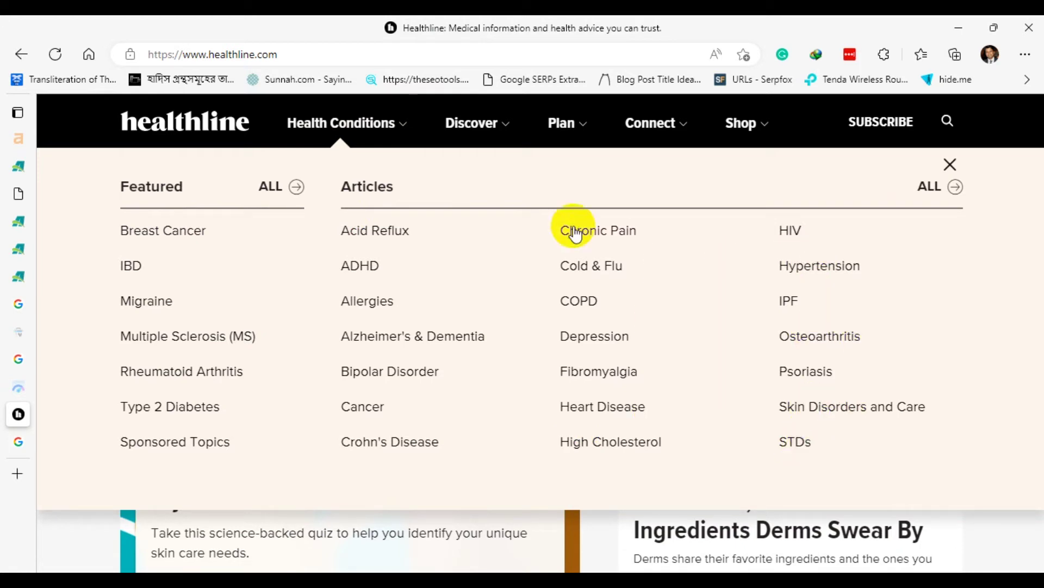
left_click(501, 150)
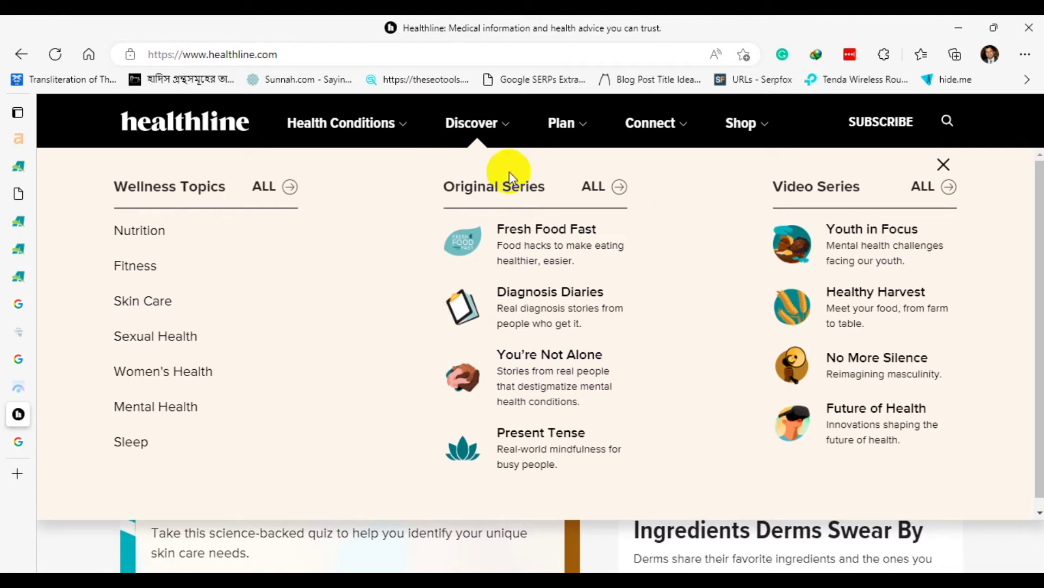
left_click(402, 130)
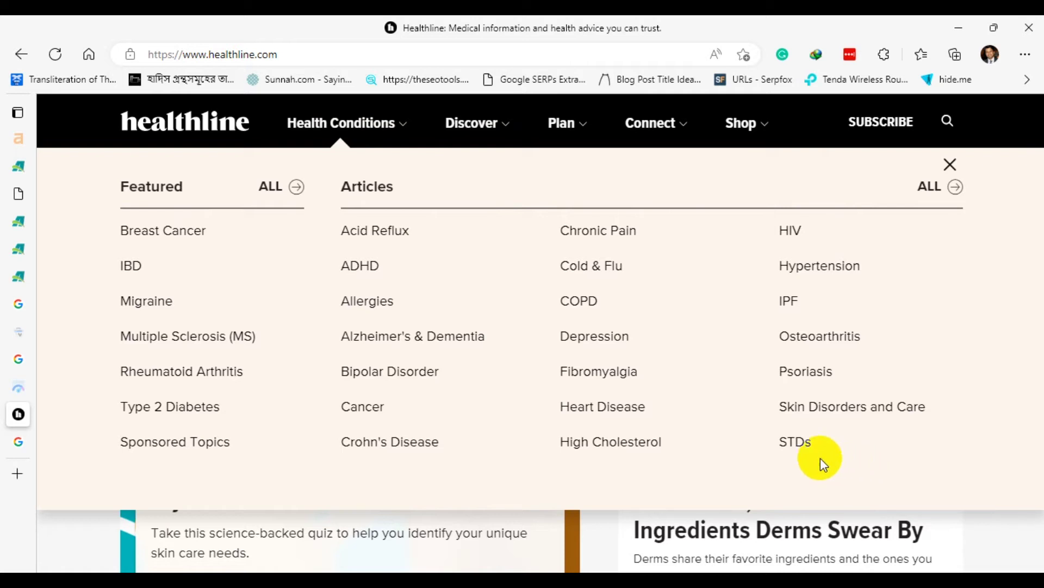
left_click(722, 145)
left_click(587, 134)
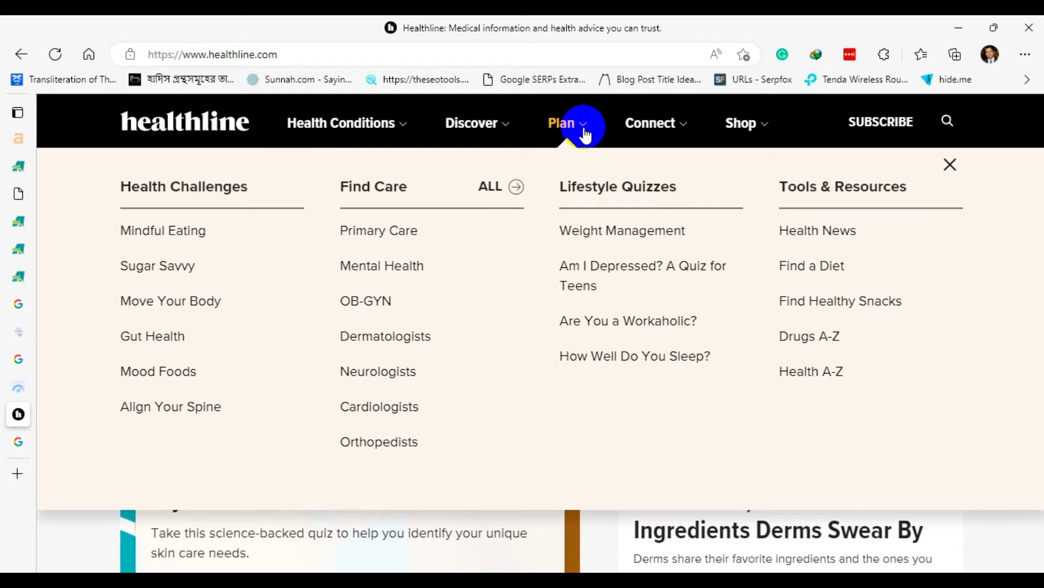
left_click(680, 140)
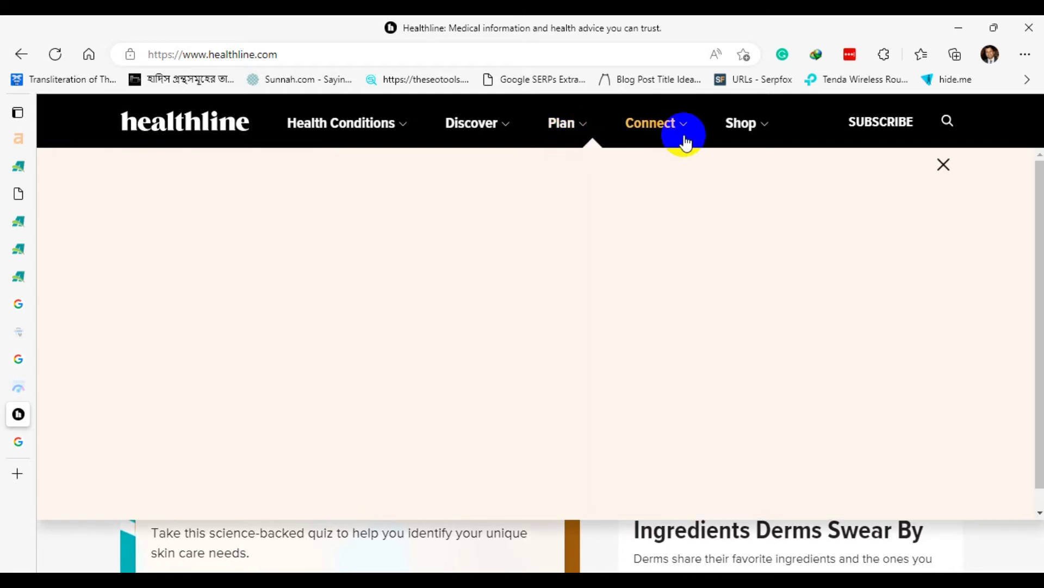
left_click(1006, 139)
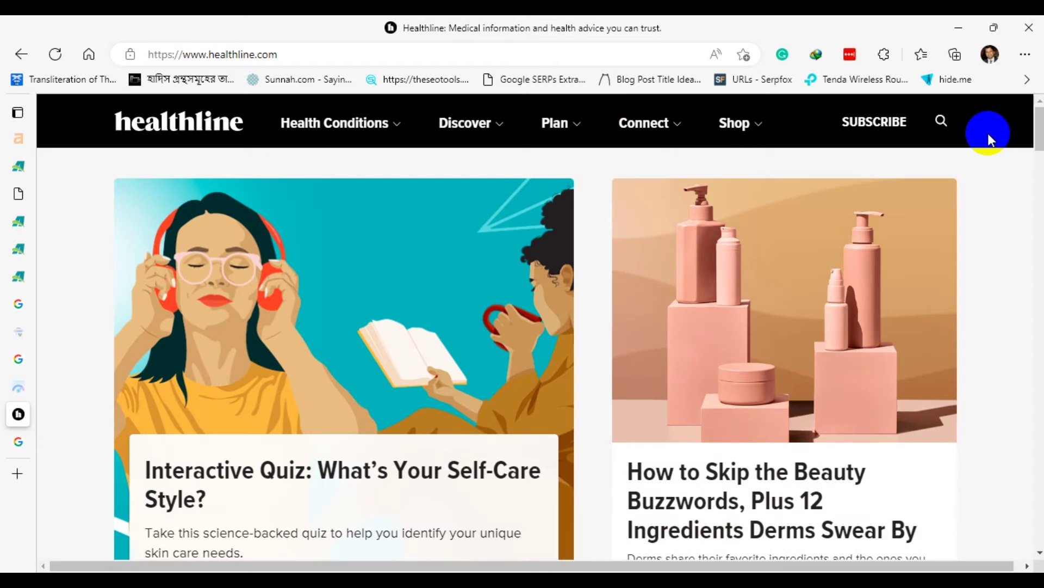
Go back to the "silo" image results and look at the pictures of separate silos.
mouse_move(12, 425)
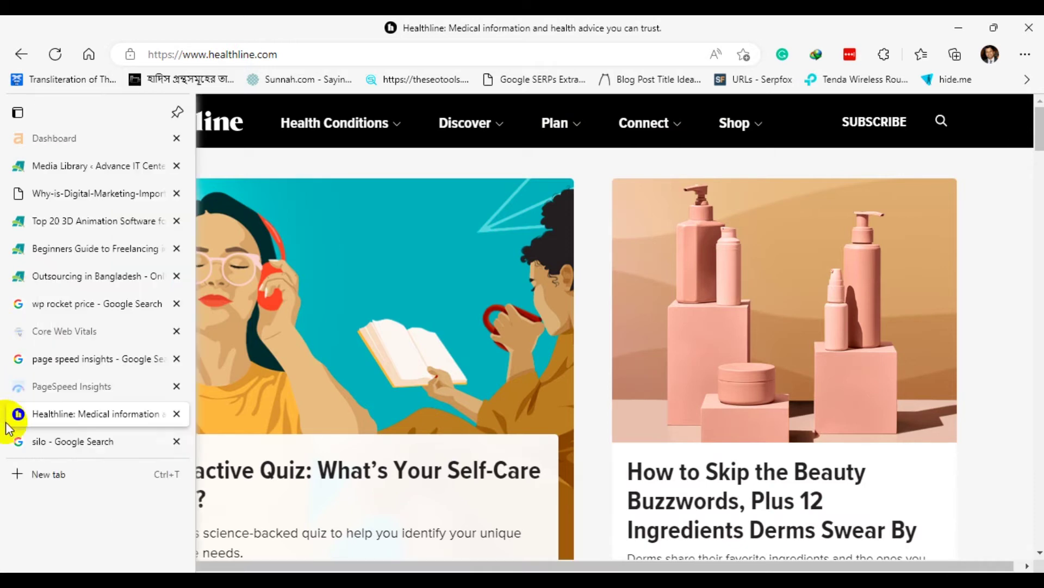
left_click(37, 442)
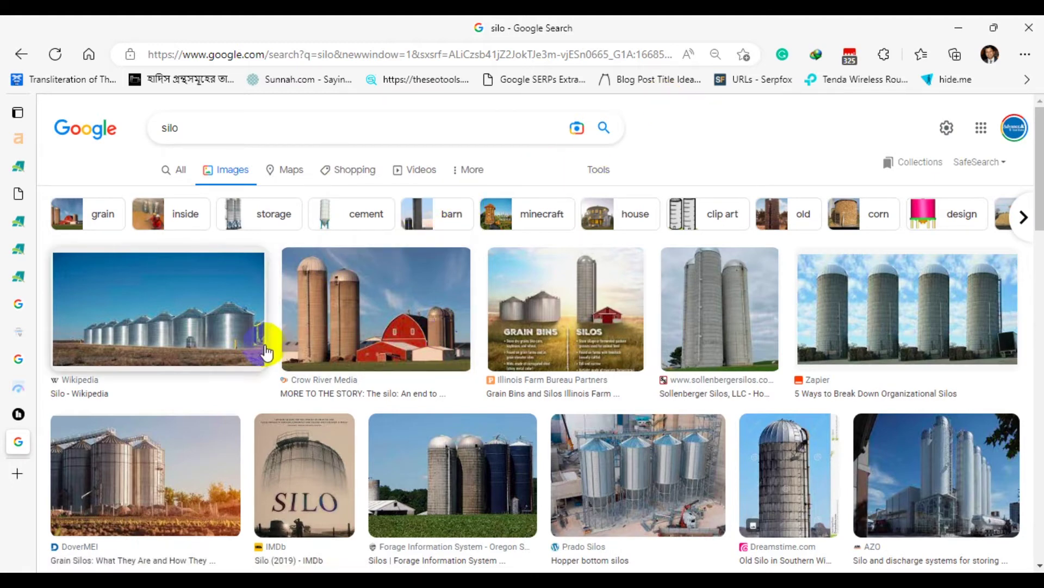
left_click(940, 350)
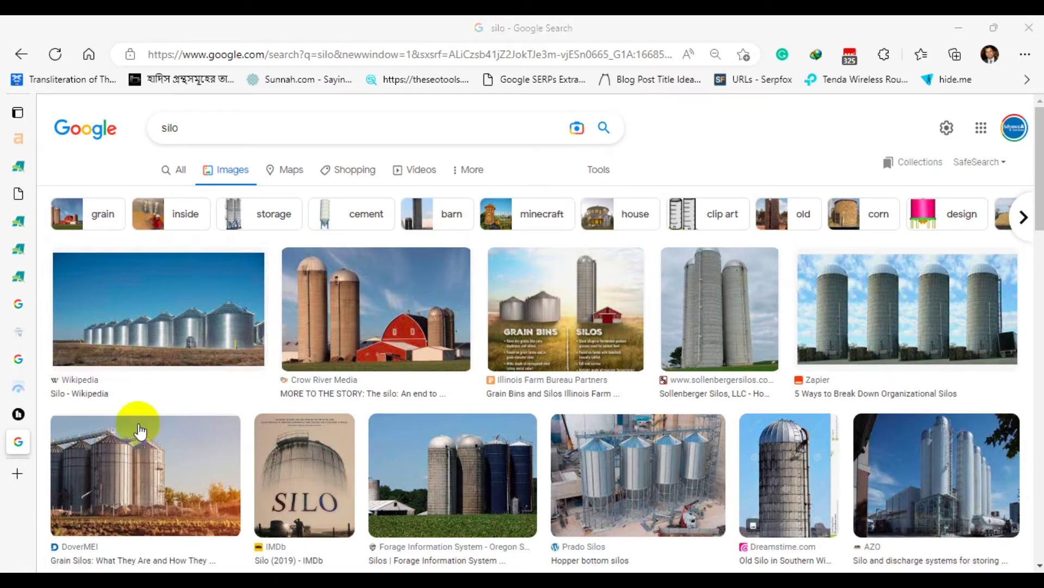
Highlight the Breadcrumbs Navigation item in the Technical SEO list in Notepad and return to the Edge browser.
left_click(250, 579)
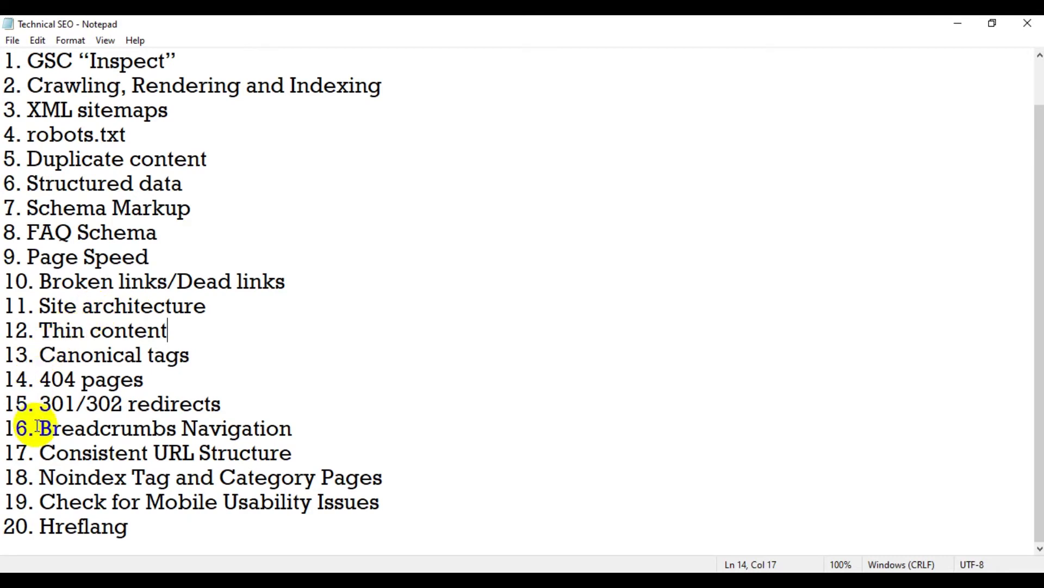
left_click_drag(40, 428, 324, 434)
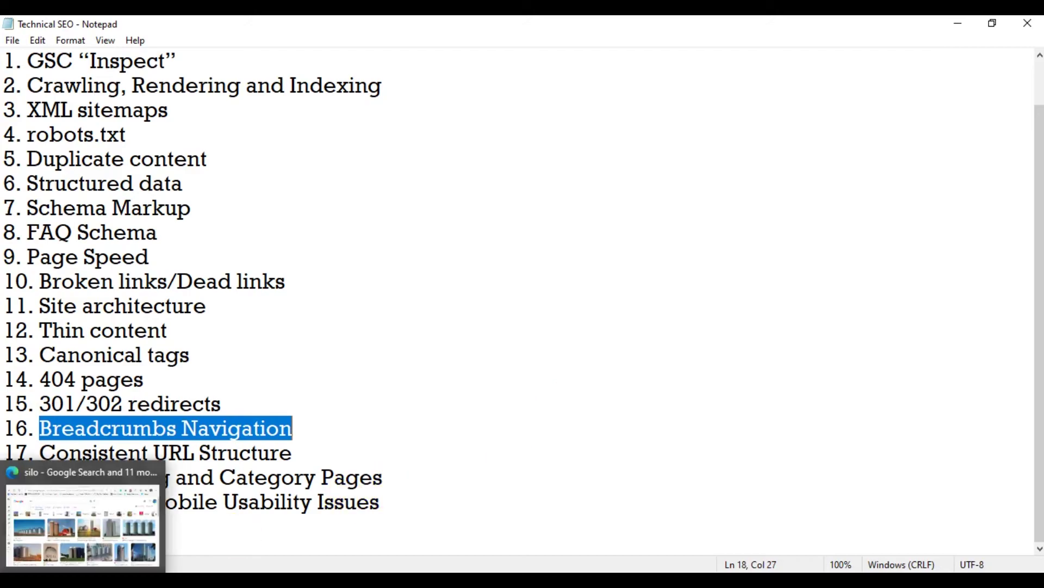
left_click(84, 522)
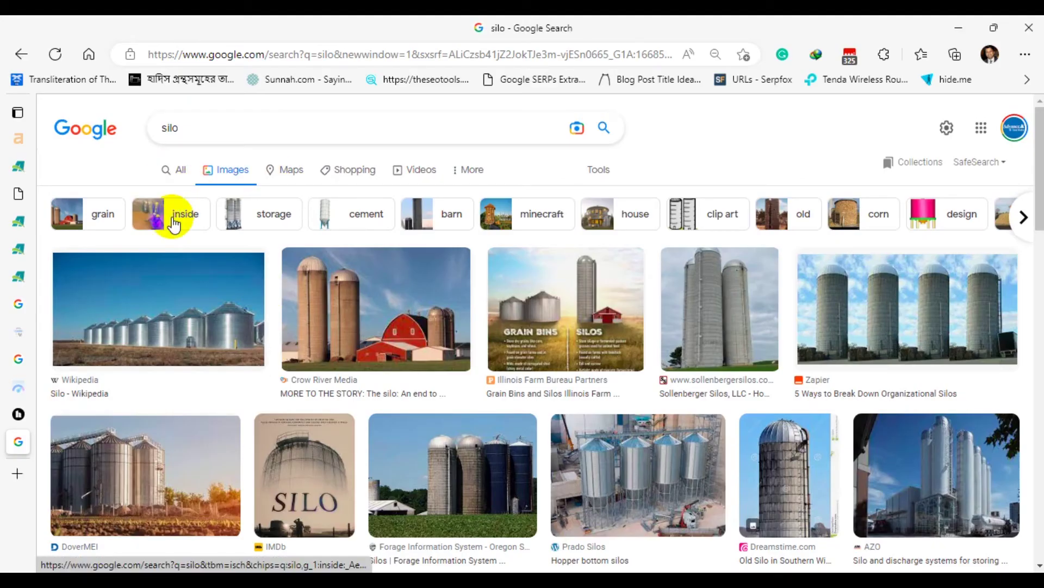
Look through the Top 20 3D Animation Software article on the Advance IT Center site for breadcrumb navigation.
left_click(21, 165)
left_click(32, 221)
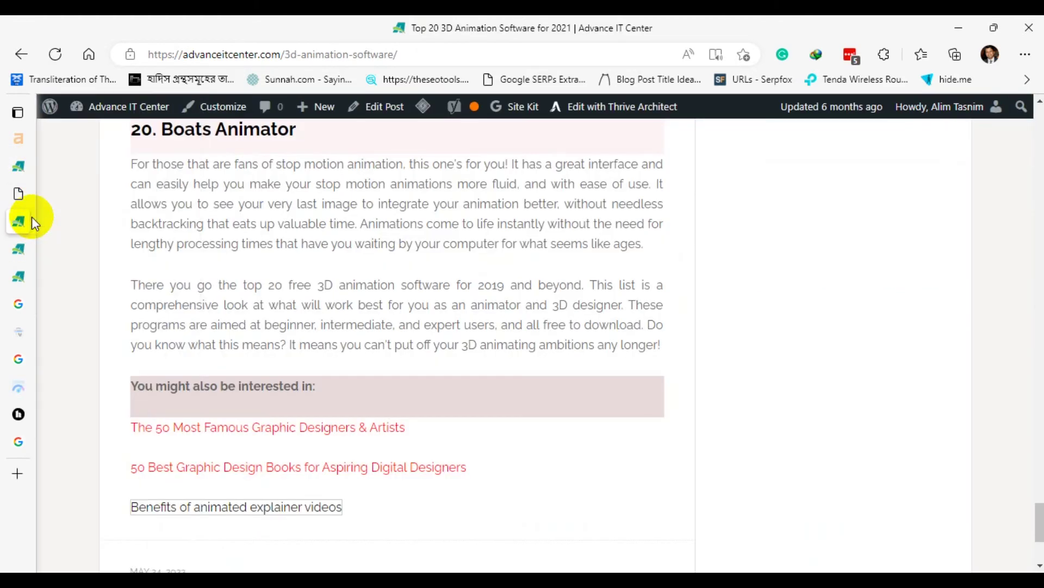
scroll(572, 317, "up", 10)
left_click_drag(1038, 443, 1033, 66)
scroll(482, 210, "down", 20)
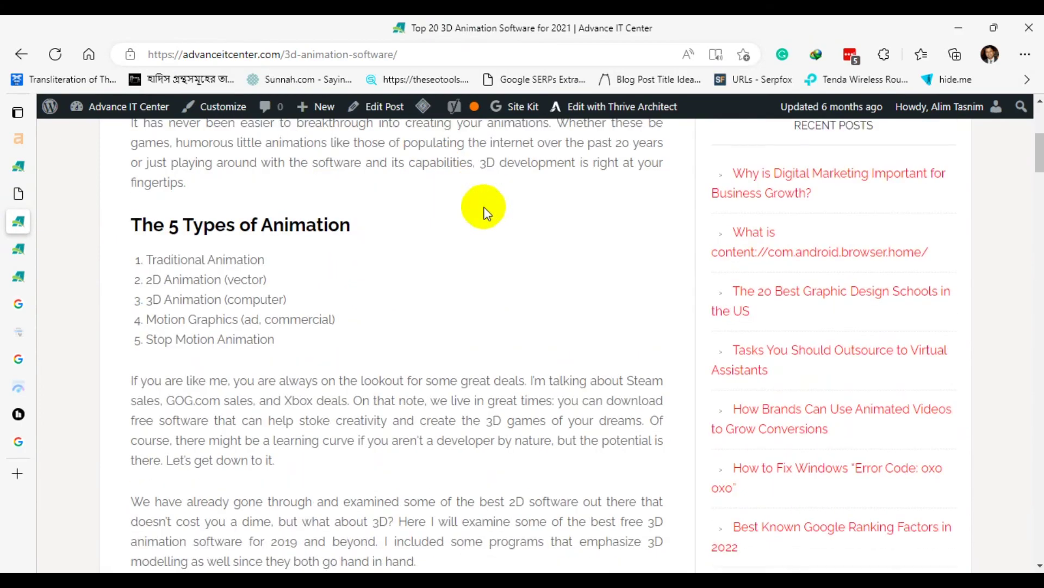
scroll(488, 237, "down", 20)
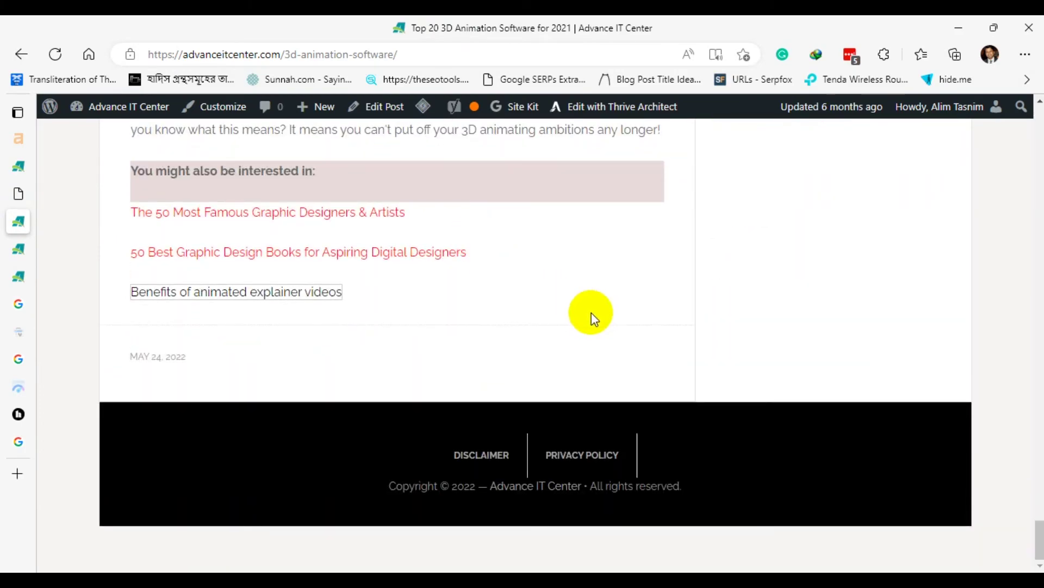
scroll(598, 310, "up", 3)
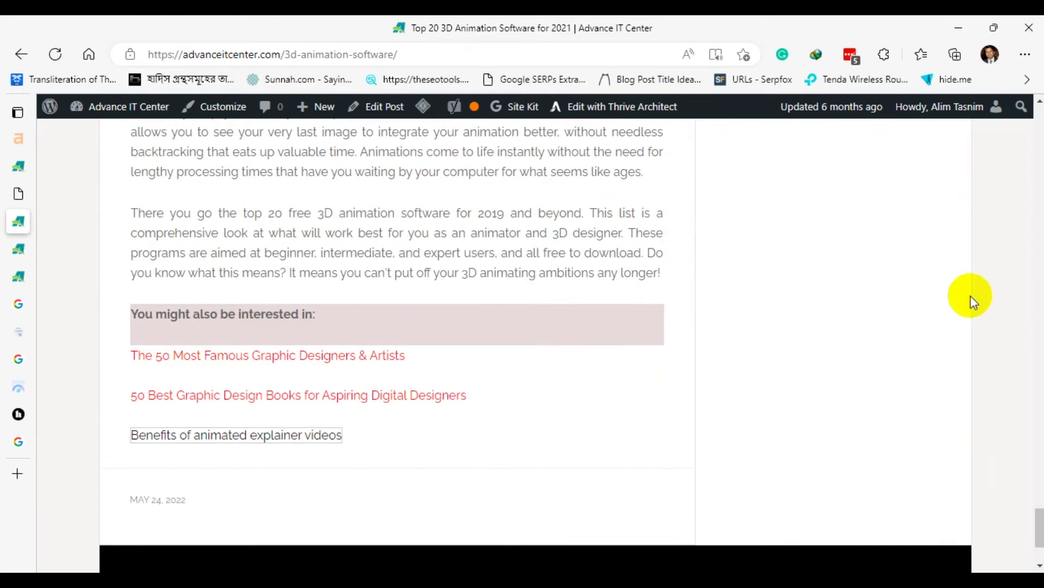
scroll(624, 342, "up", 20)
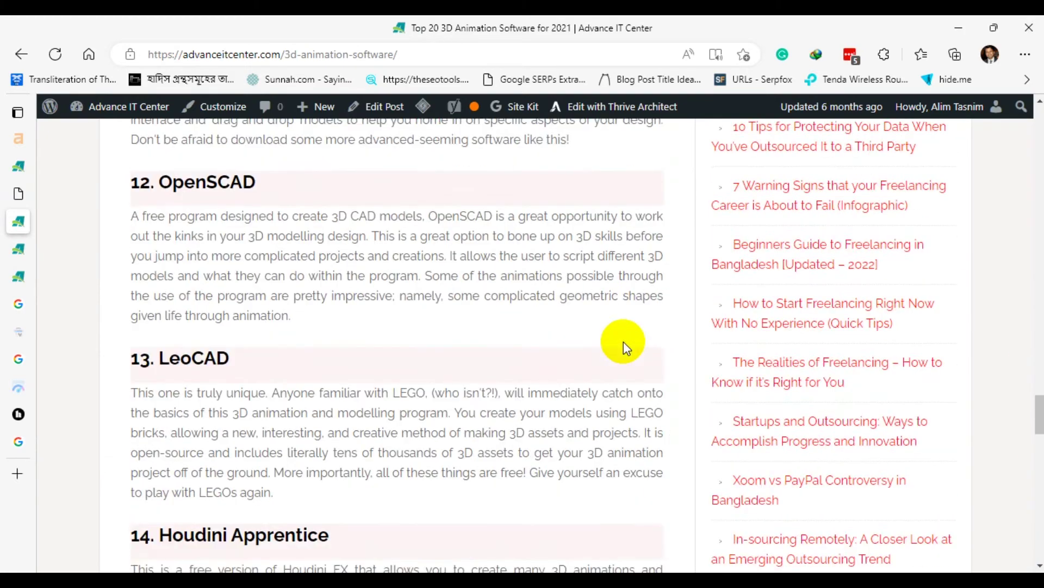
scroll(624, 342, "up", 20)
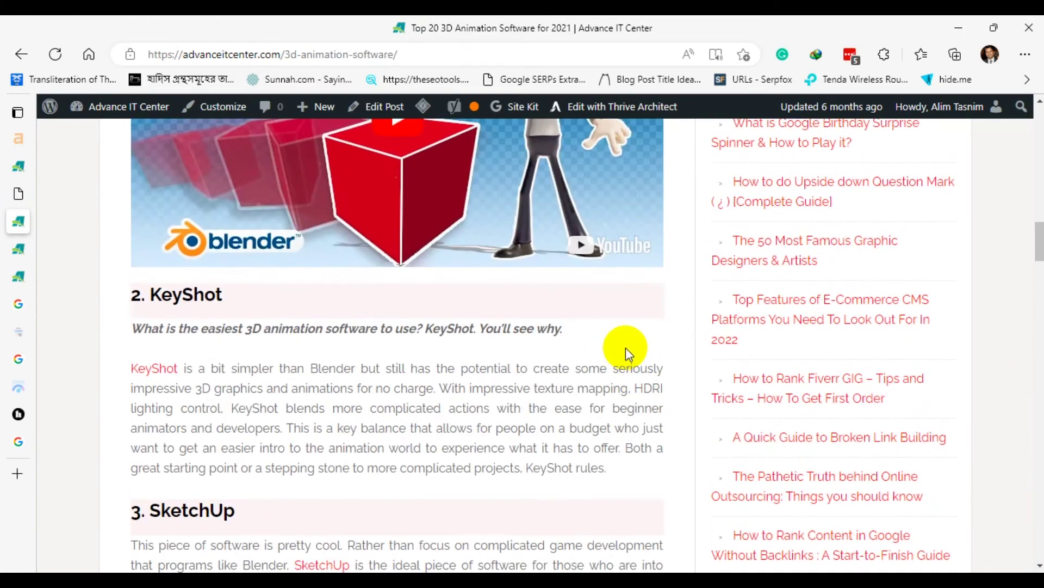
scroll(626, 347, "up", 20)
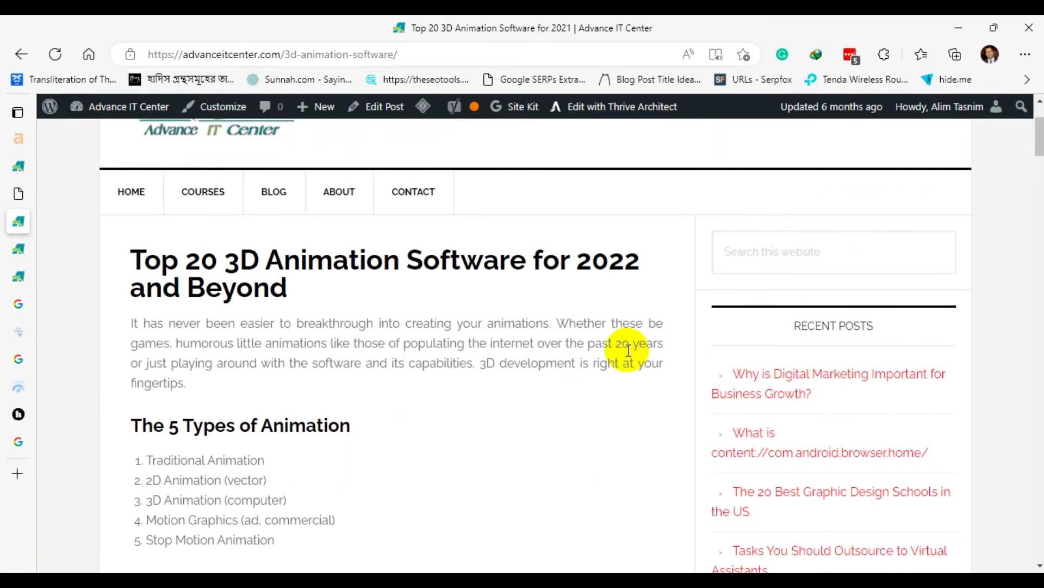
scroll(628, 350, "up", 3)
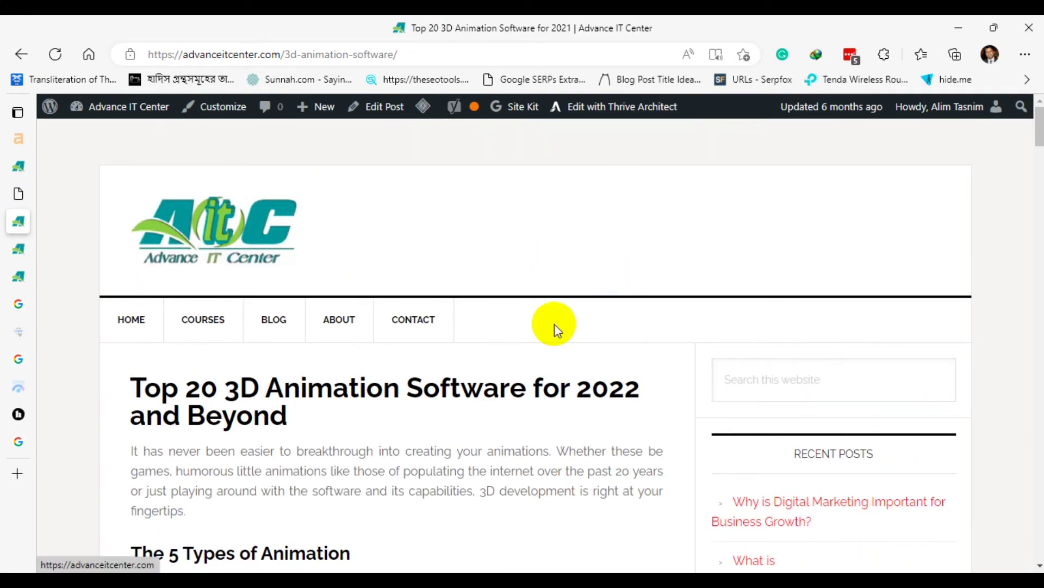
Open the Sleep category from Healthline's home page and its article "Sweet Dreams from Healthline Sleep: A Letter from the Editor".
left_click(19, 414)
scroll(485, 303, "down", 3)
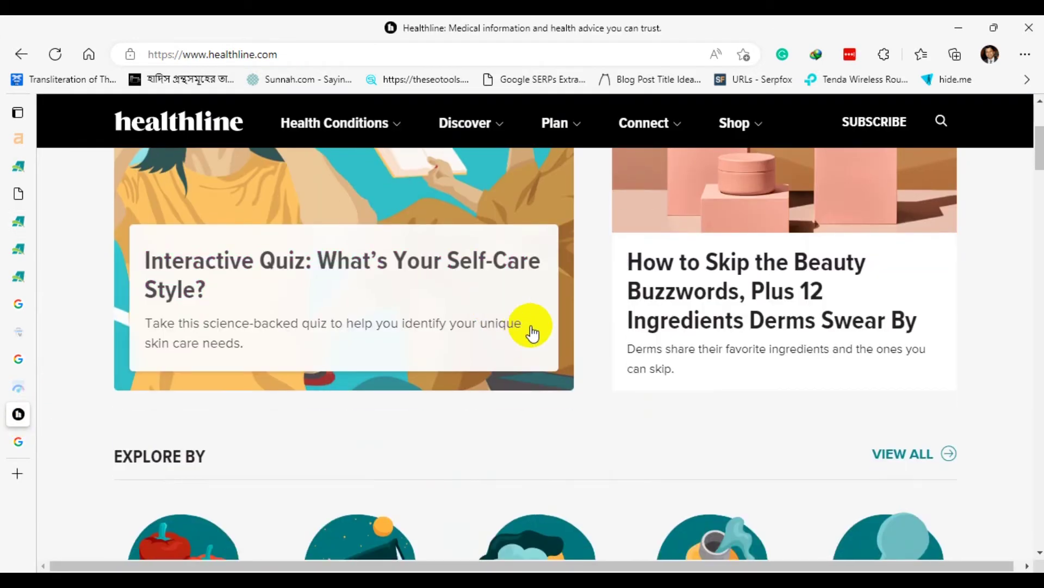
scroll(560, 229, "down", 6)
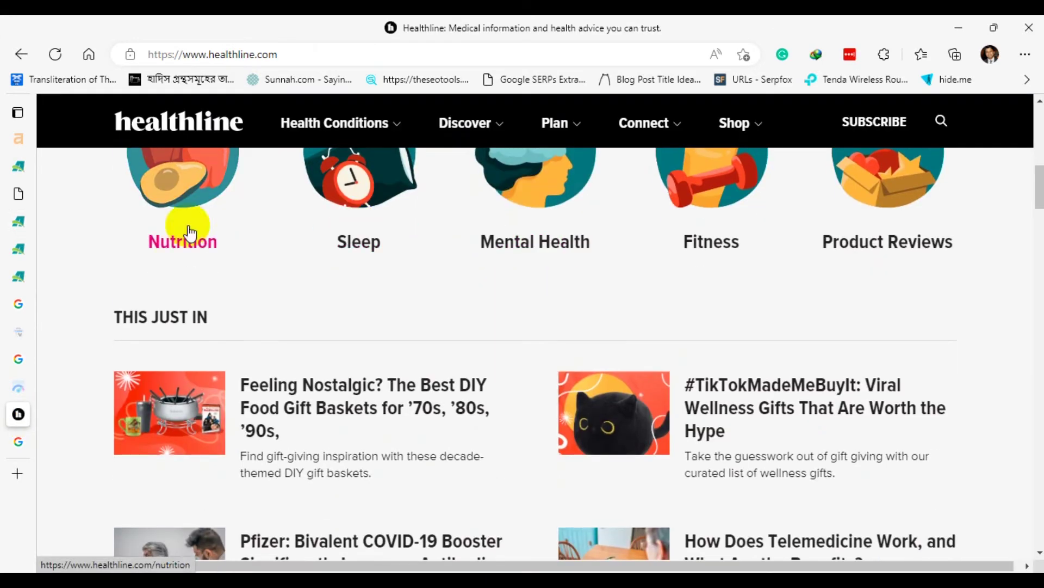
left_click(355, 250)
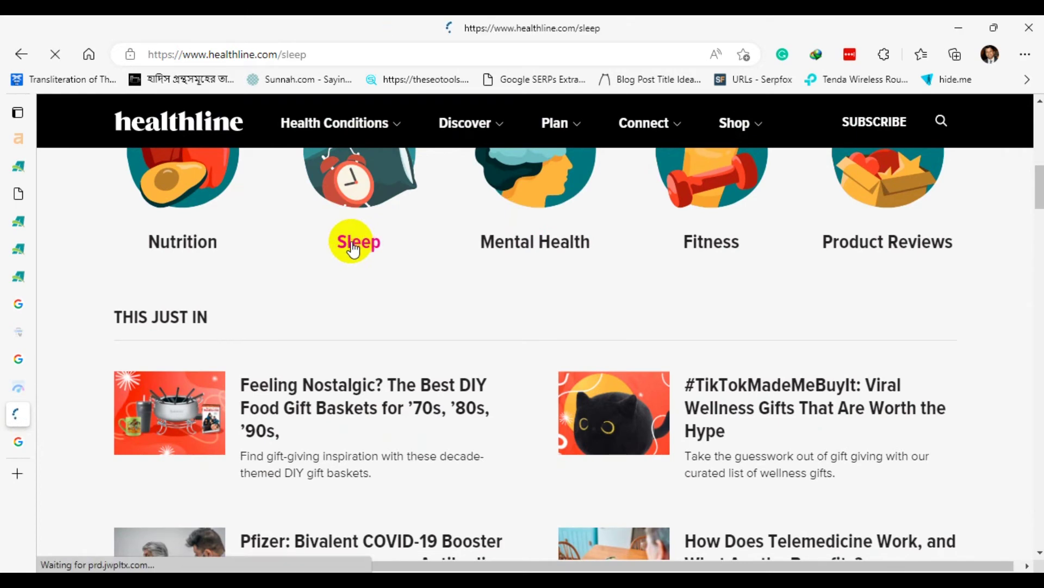
scroll(462, 267, "down", 6)
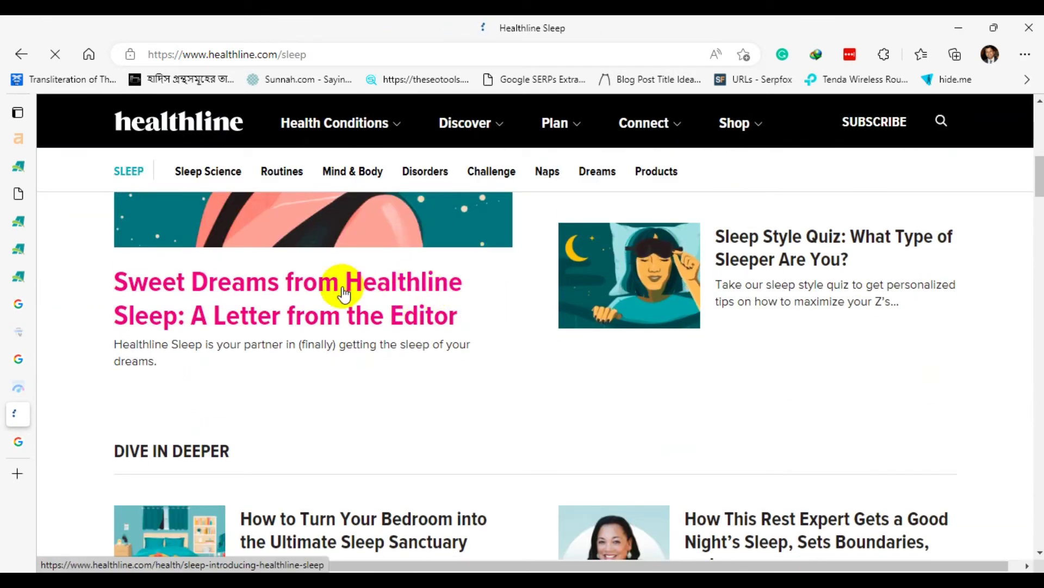
left_click(343, 294)
Examine the Healthline Sleep article from start to end, including its Sleep category navigation and the article that follows it.
scroll(566, 257, "down", 3)
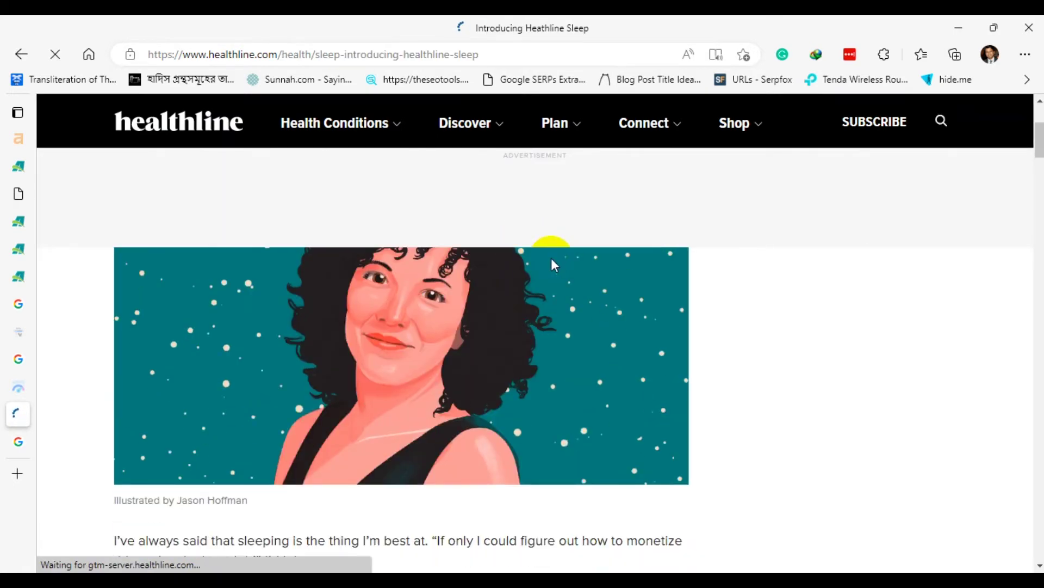
scroll(549, 256, "down", 5)
left_click(644, 133)
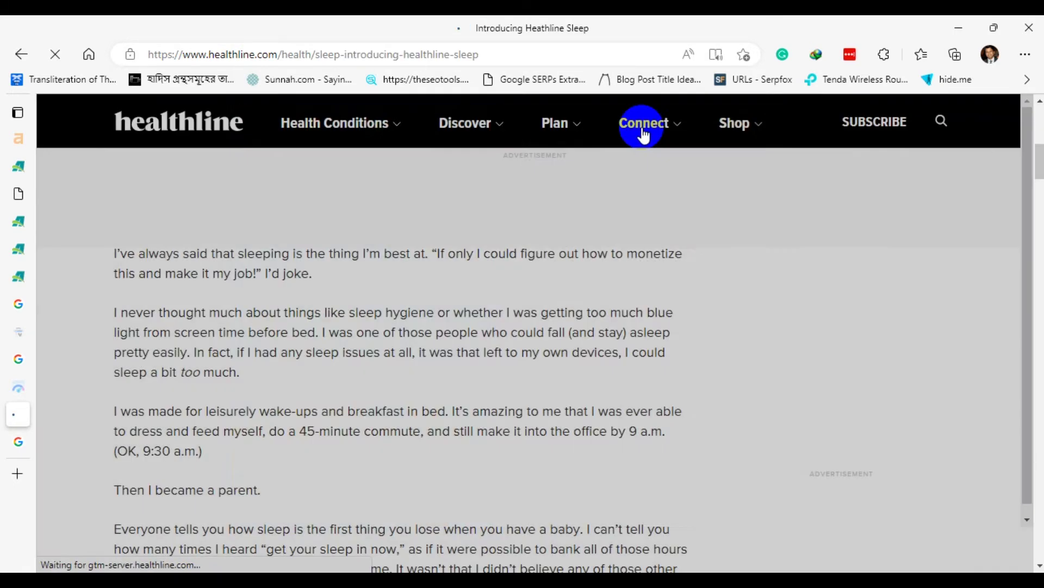
scroll(528, 263, "down", 12)
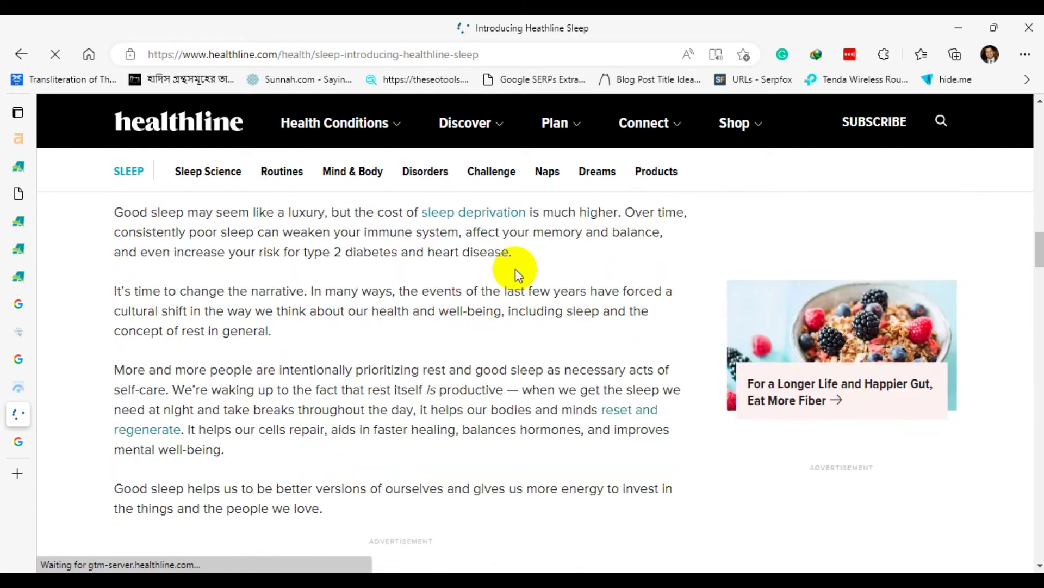
scroll(515, 268, "down", 15)
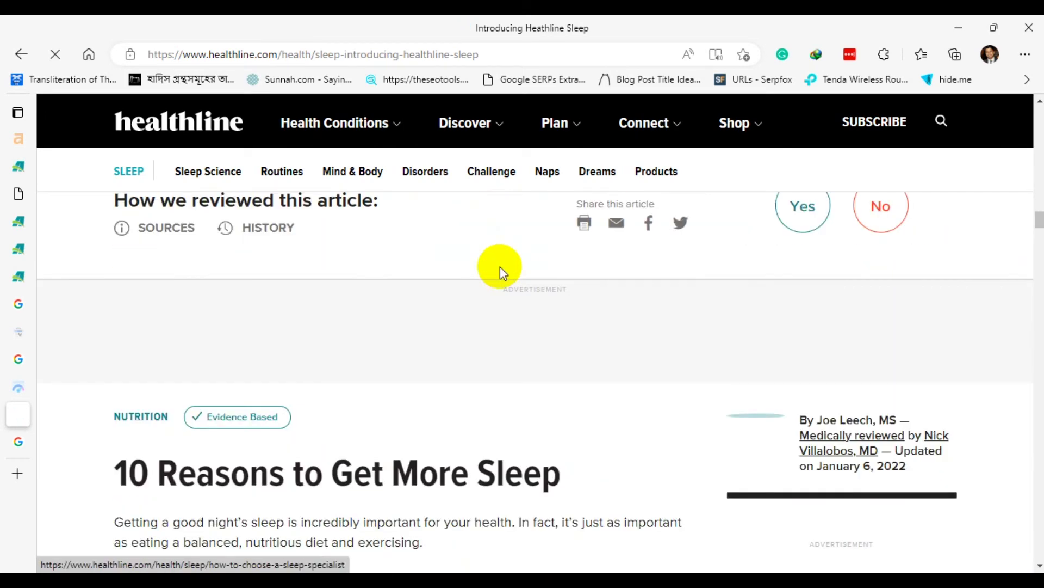
scroll(500, 269, "down", 4)
scroll(517, 283, "up", 6)
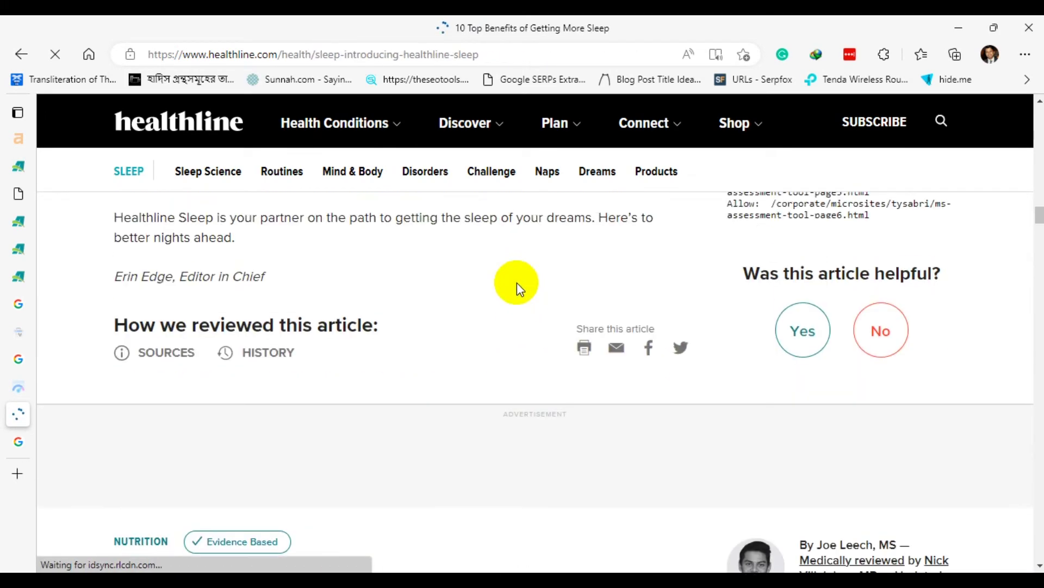
scroll(526, 276, "up", 7)
scroll(515, 309, "up", 5)
scroll(505, 310, "down", 15)
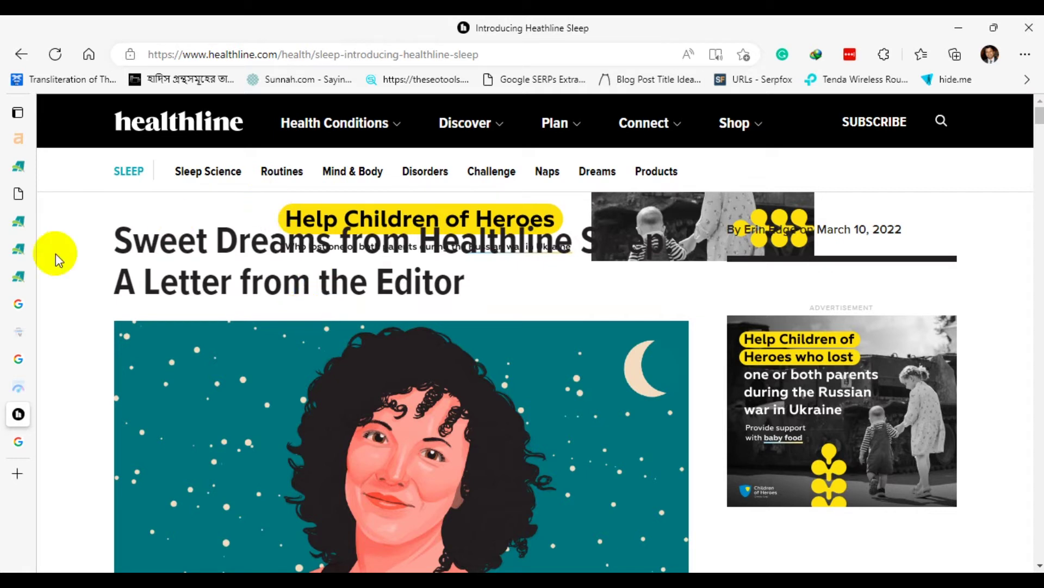
Go to the Advance IT Center site's WordPress dashboard and open the theme customizer.
mouse_move(25, 272)
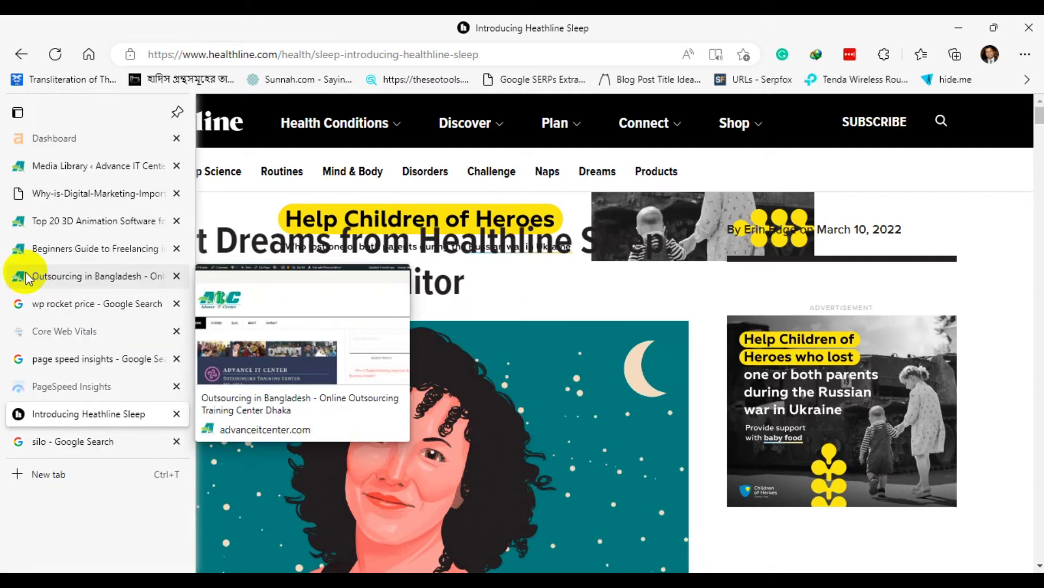
left_click(17, 276)
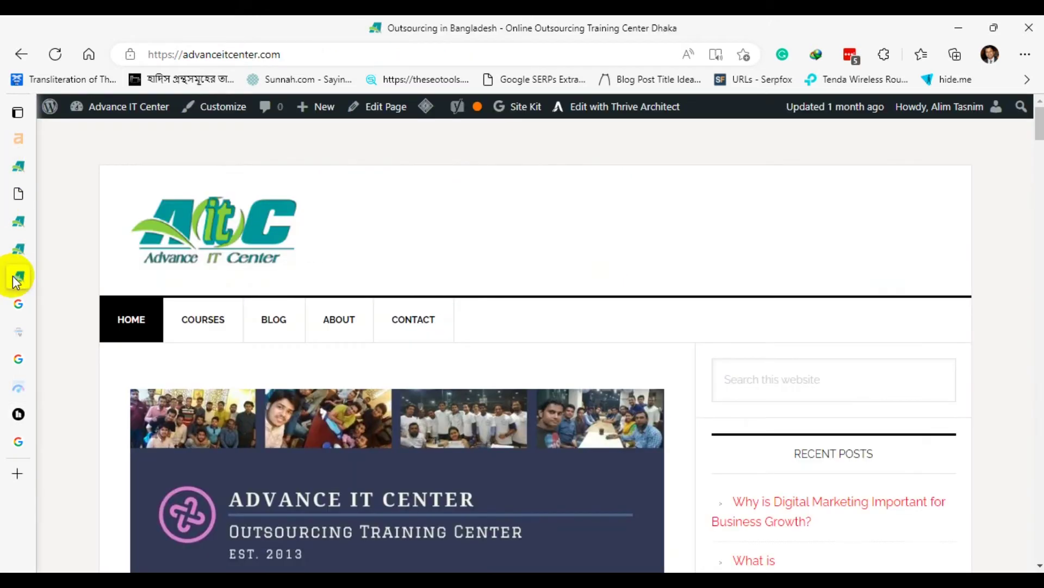
mouse_move(106, 107)
left_click(99, 134)
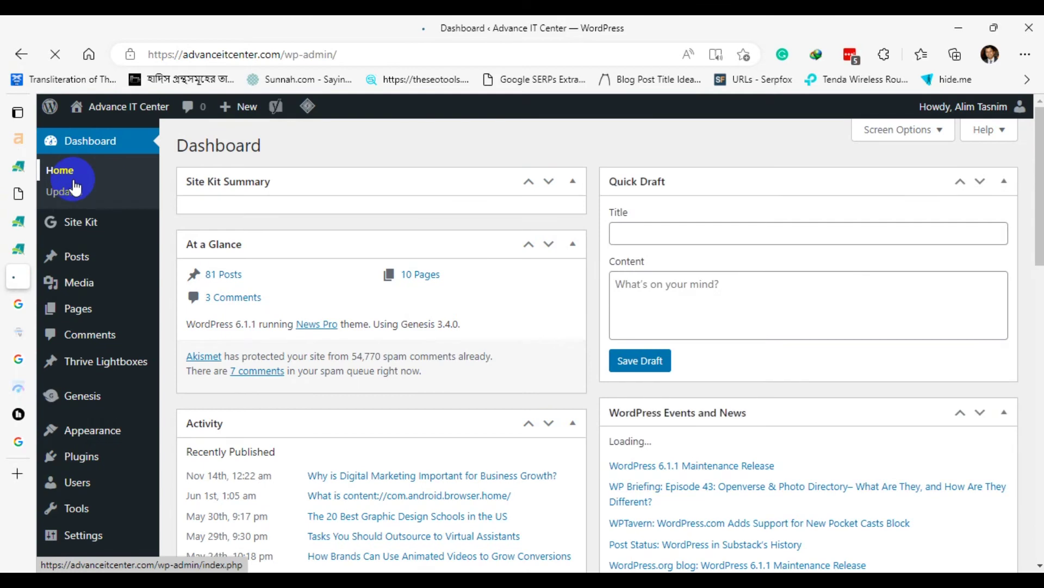
left_click(80, 228)
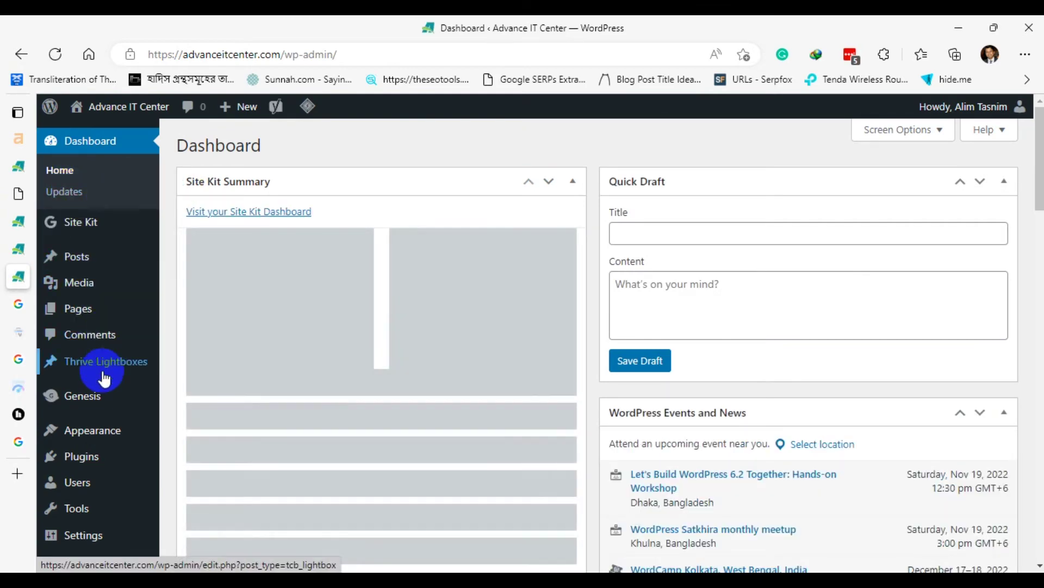
scroll(104, 434, "down", 1)
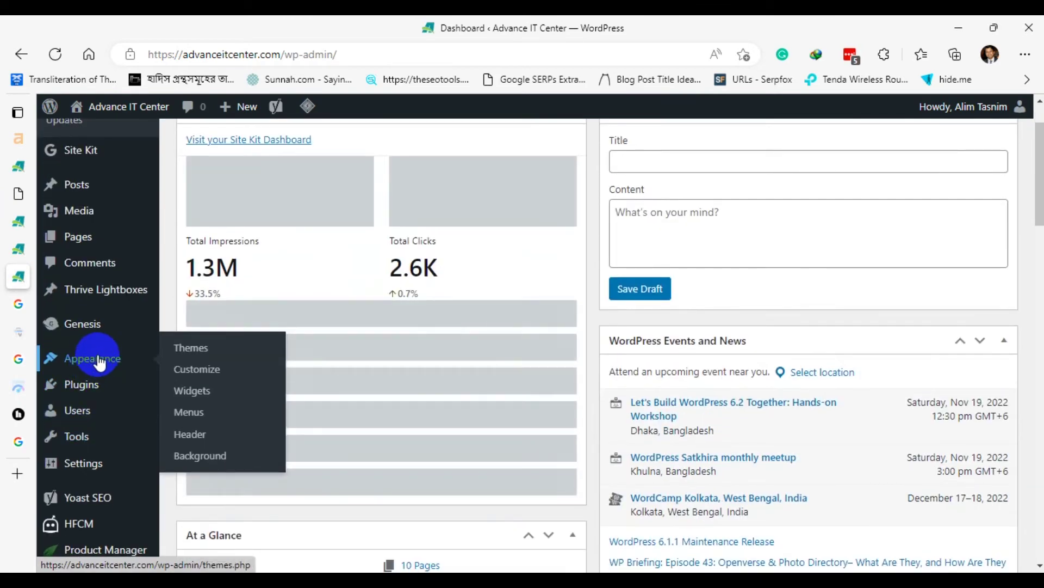
left_click(188, 390)
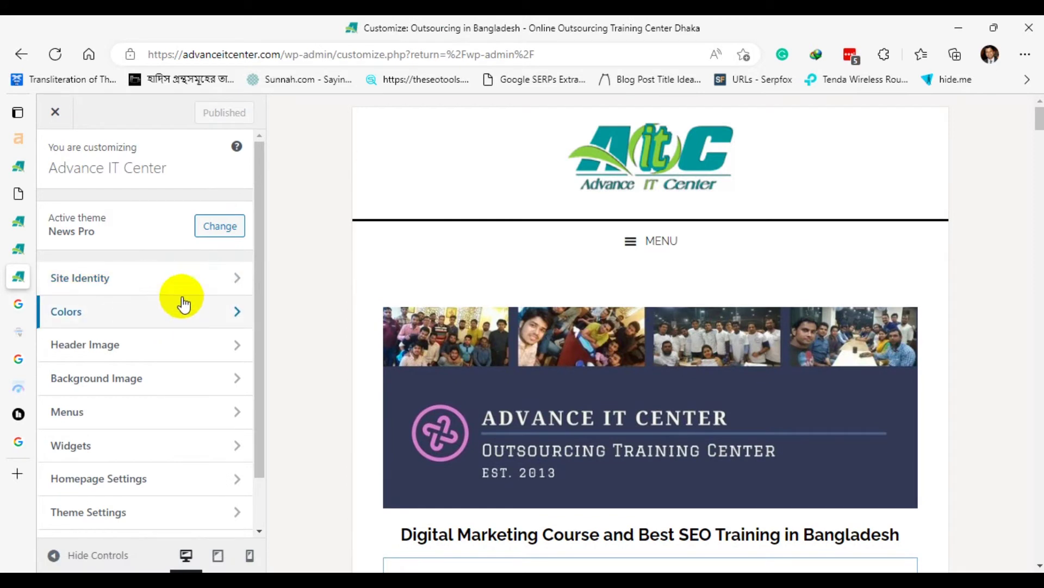
Enable breadcrumbs on single posts in the theme's breadcrumb settings.
scroll(175, 303, "down", 1)
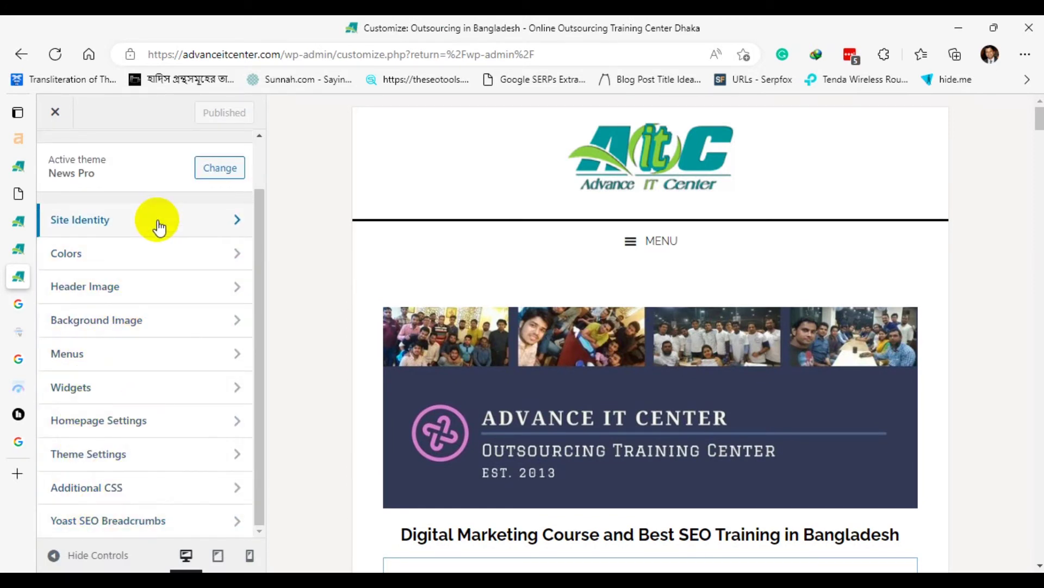
left_click(89, 454)
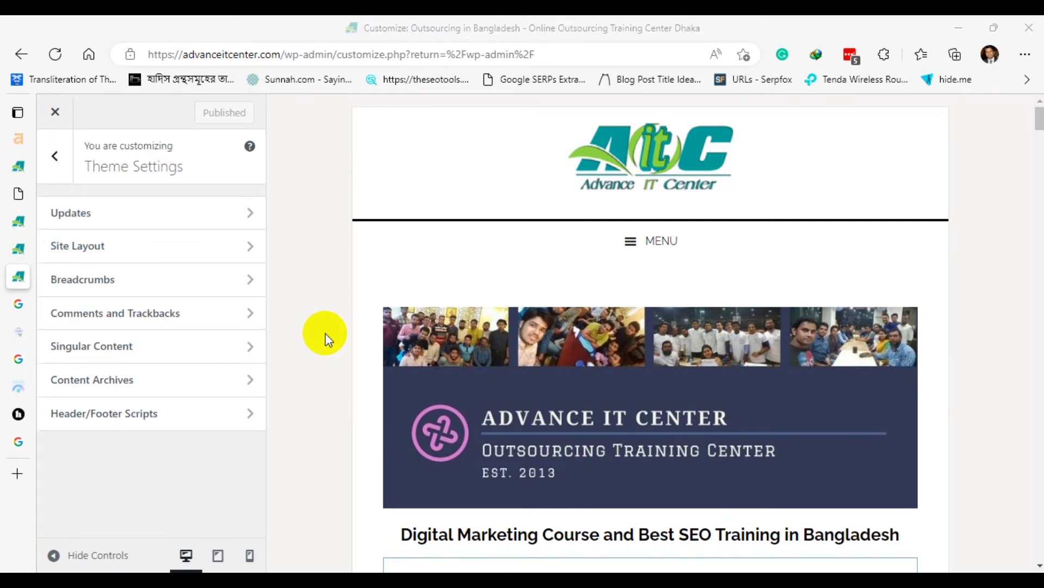
left_click(131, 280)
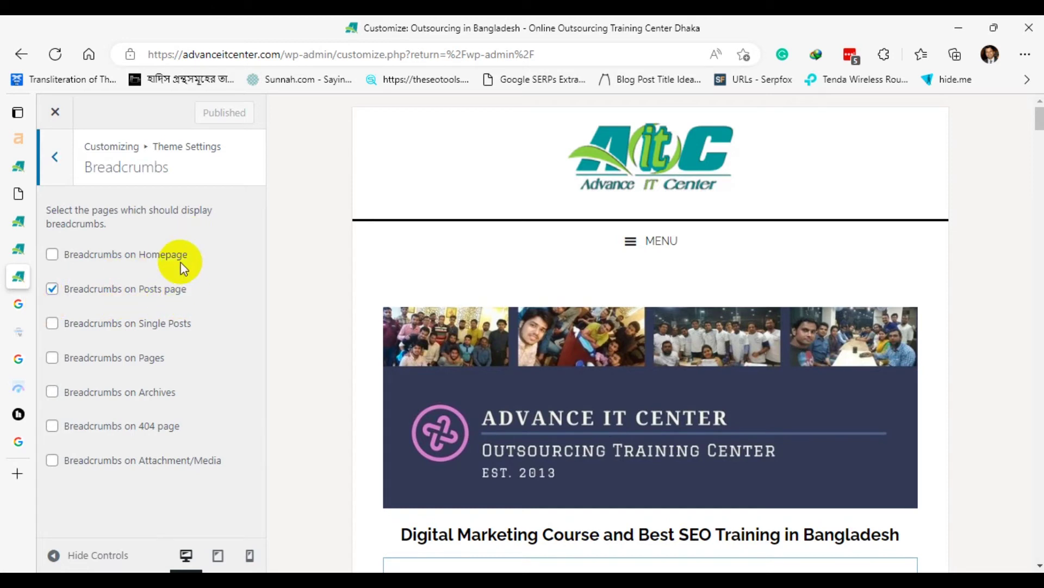
left_click(52, 325)
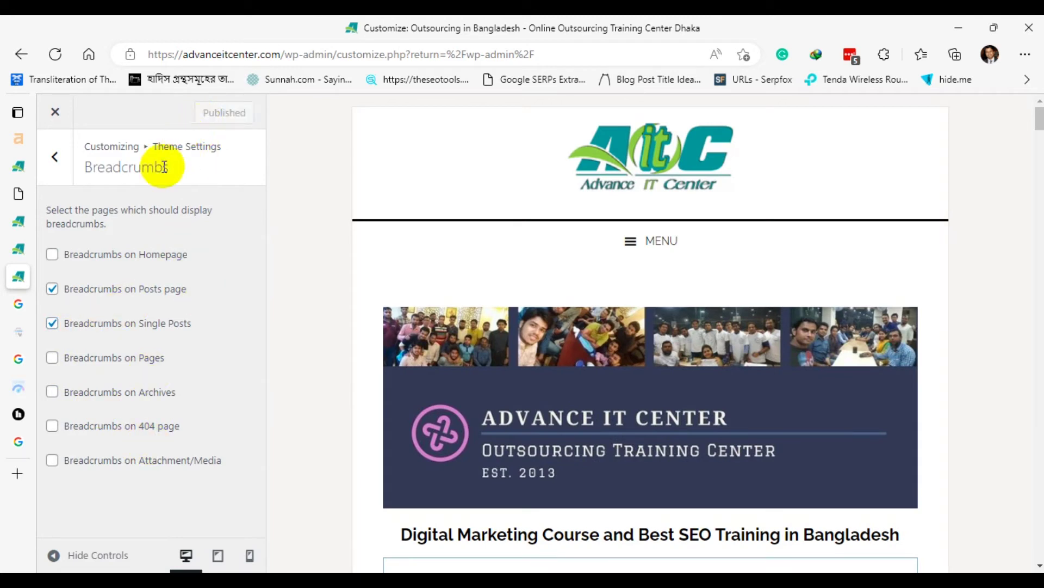
Turn on showing the blog page in breadcrumbs in the Yoast SEO Breadcrumbs settings.
left_click(65, 170)
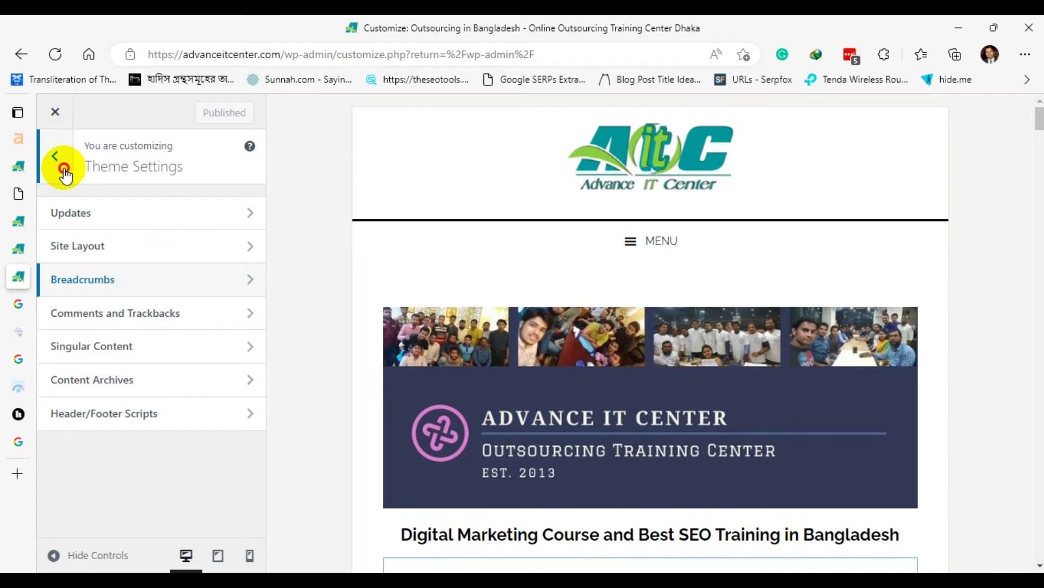
left_click(64, 172)
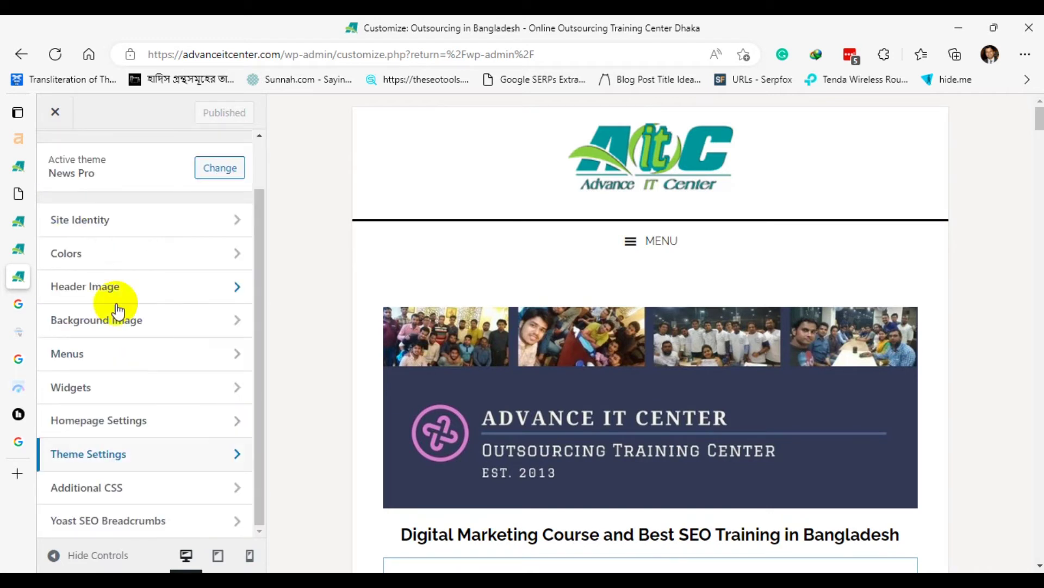
left_click(191, 536)
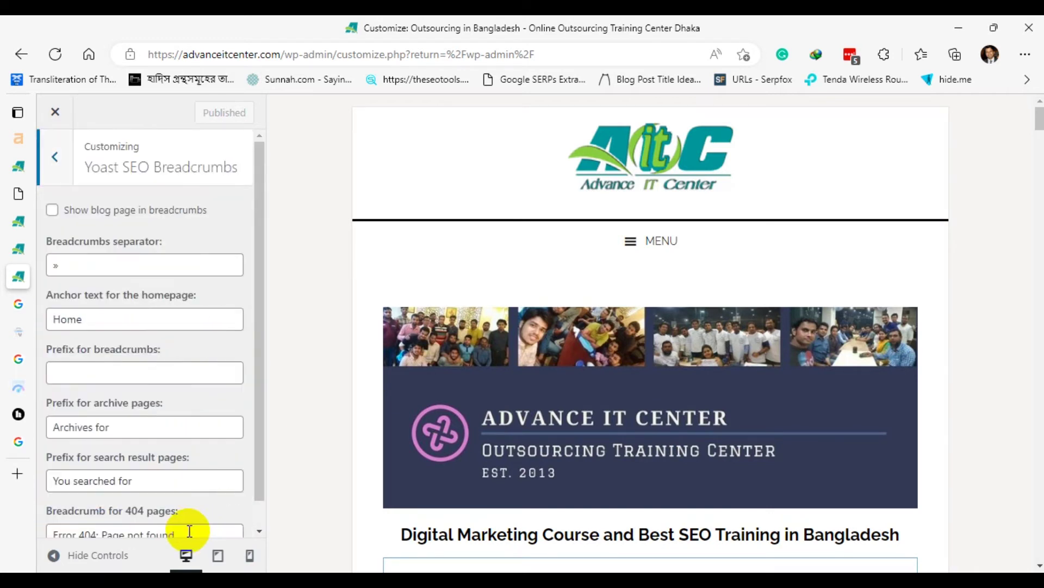
left_click(52, 212)
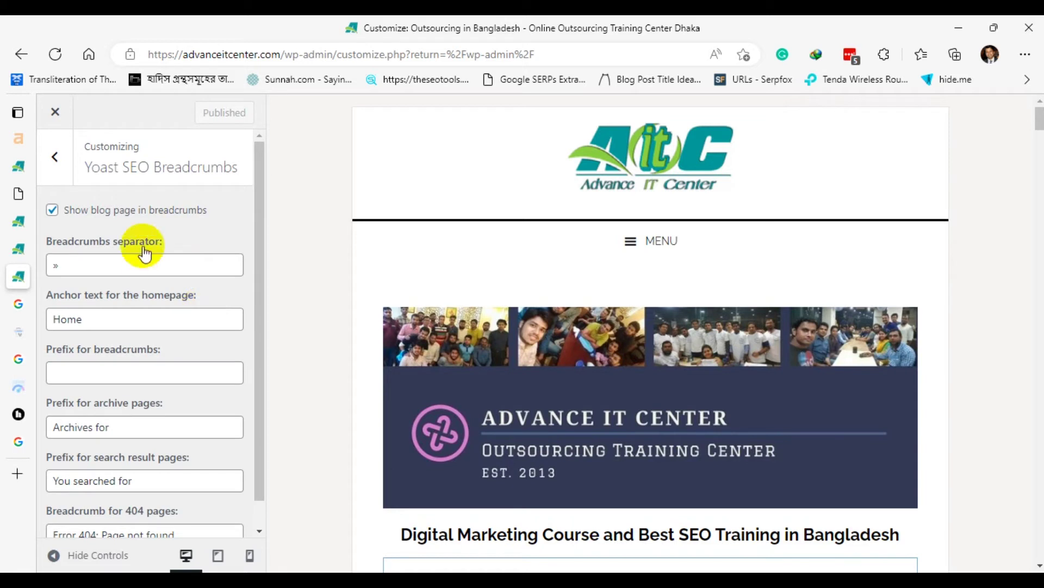
Leave the Yoast SEO Breadcrumbs settings and switch to Opera to reload the live Advance IT Center homepage.
mouse_move(4, 112)
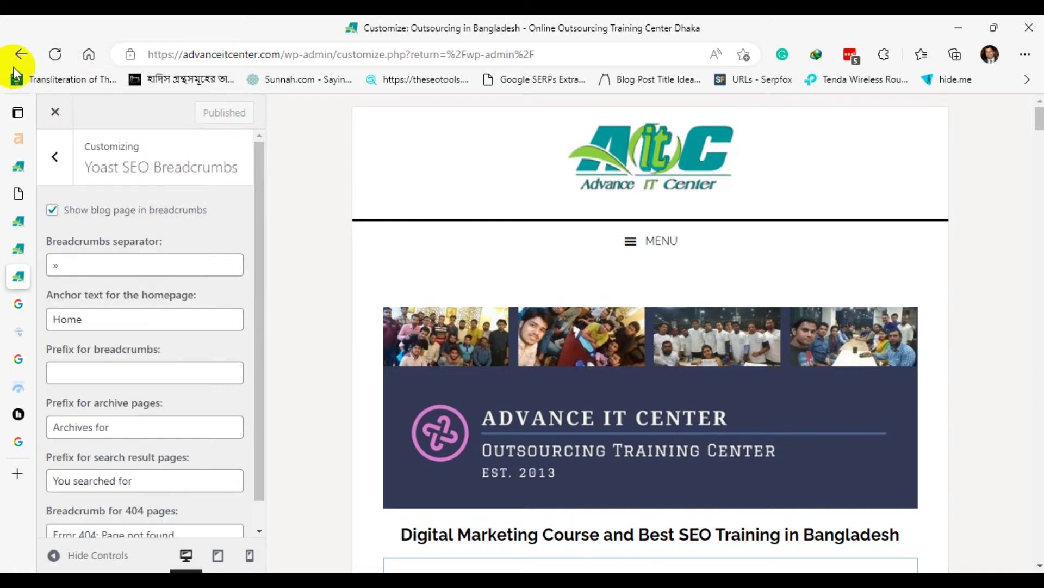
mouse_move(7, 133)
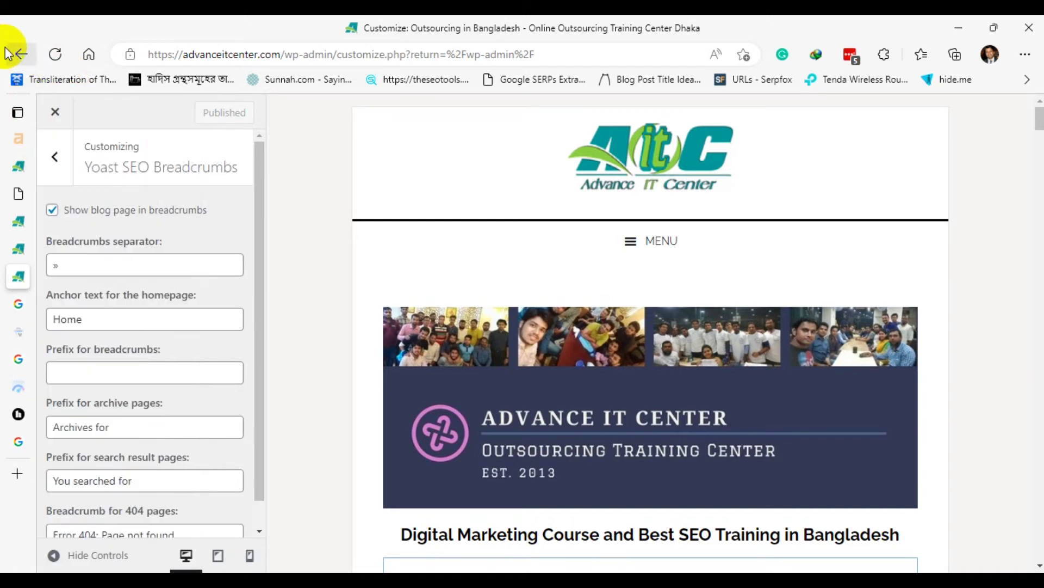
left_click(56, 162)
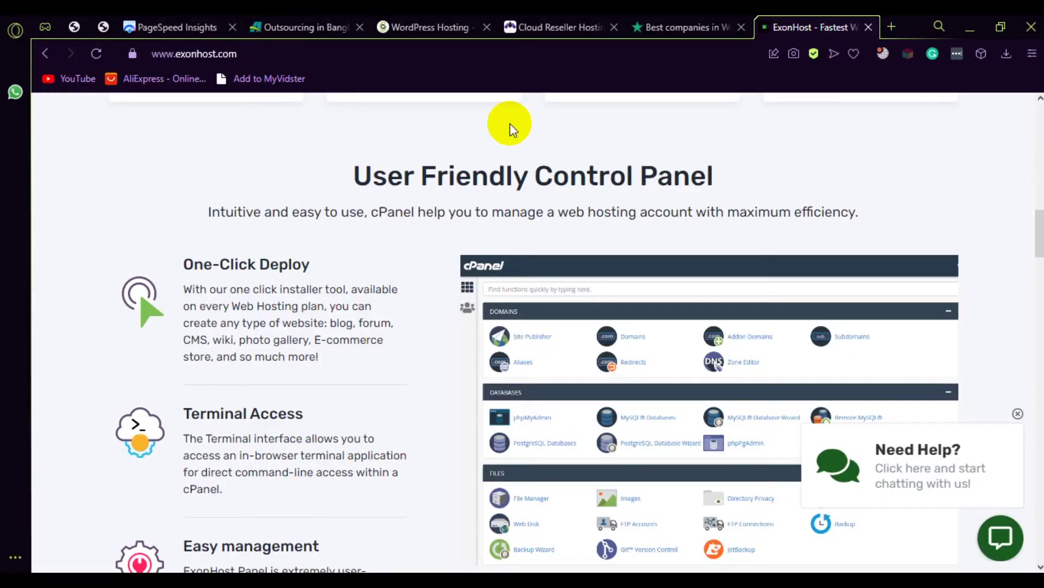
scroll(509, 124, "up", 2)
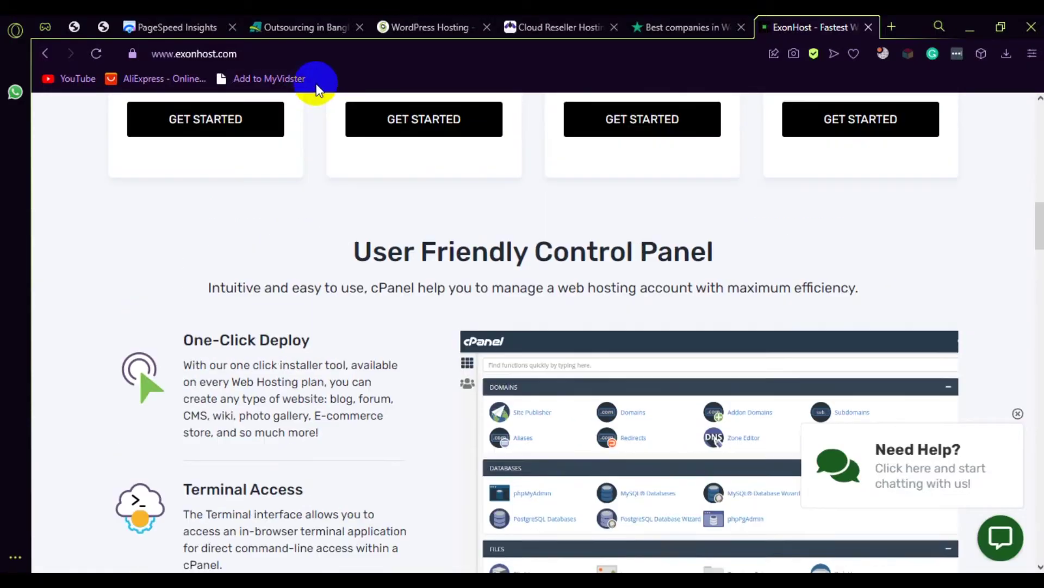
left_click(266, 29)
left_click(94, 55)
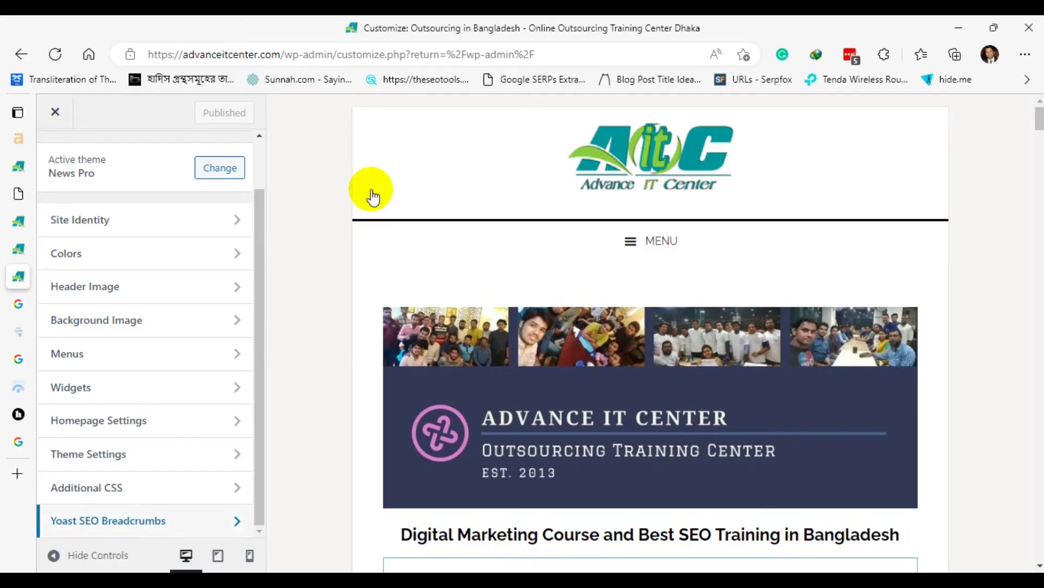
Close the theme customizer in Edge and purge all LiteSpeed caches twice from the WordPress dashboard.
left_click(71, 118)
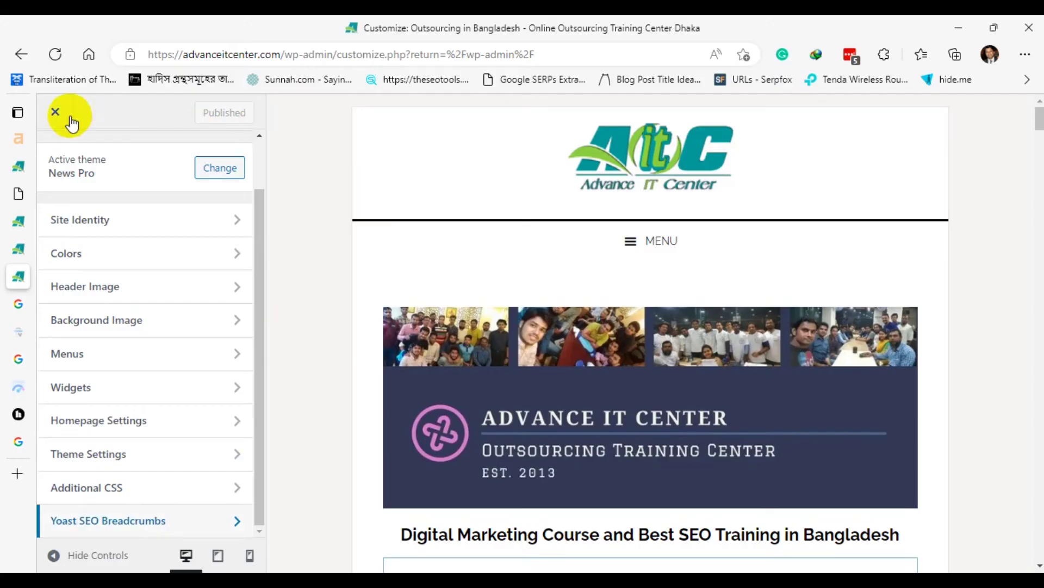
left_click(54, 113)
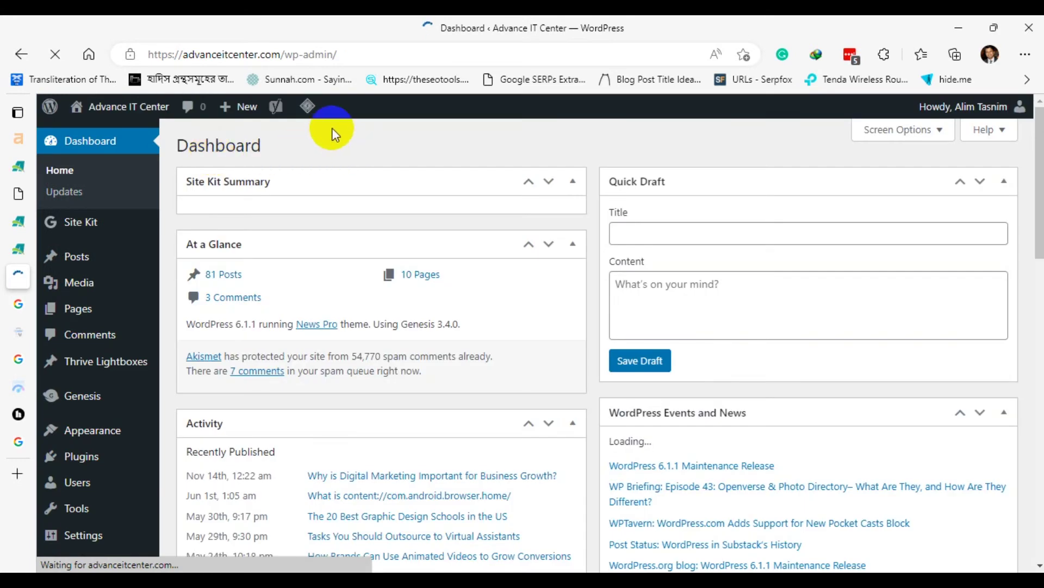
mouse_move(306, 109)
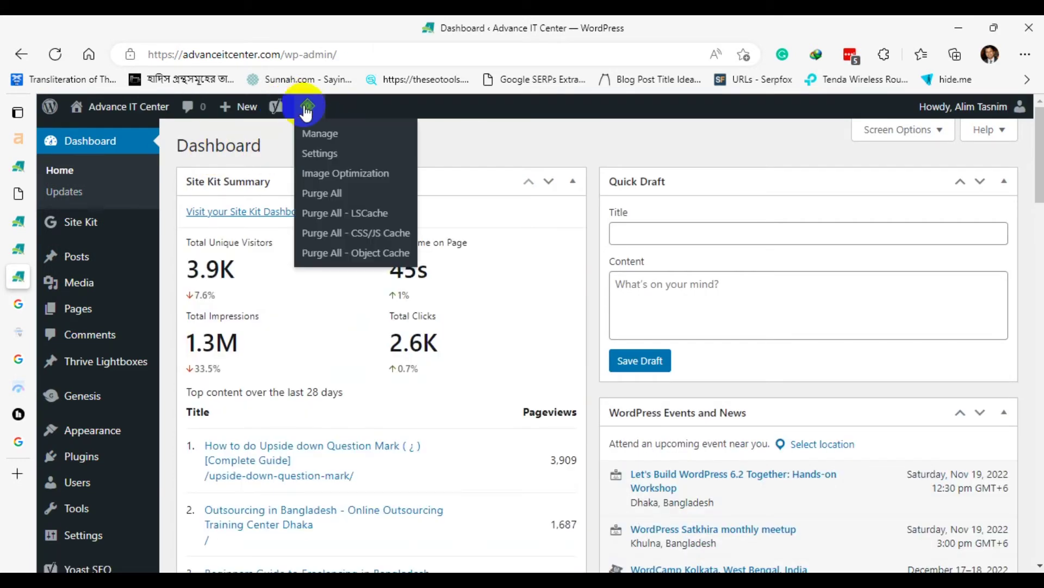
left_click(322, 197)
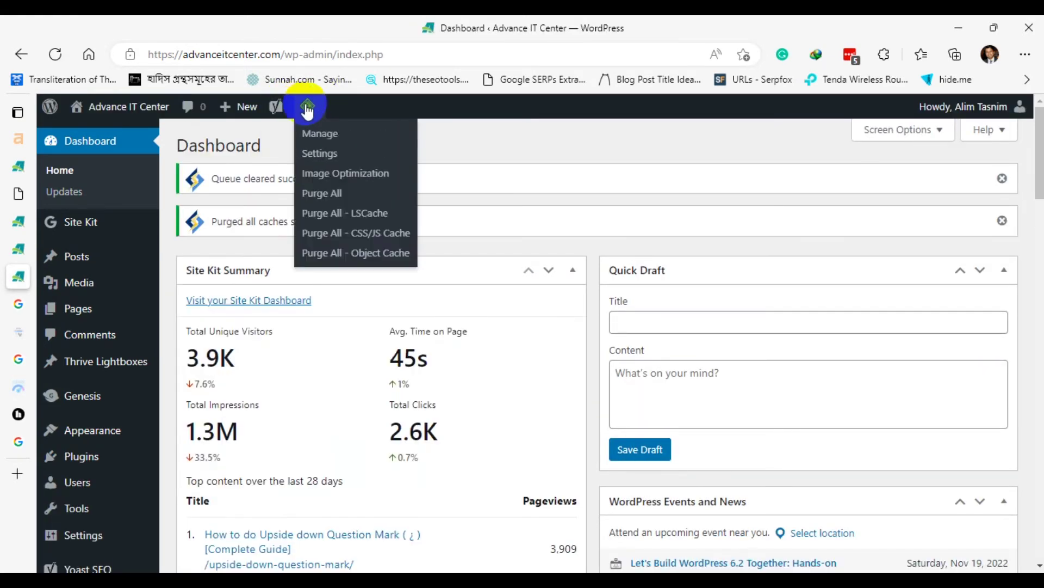
mouse_move(314, 117)
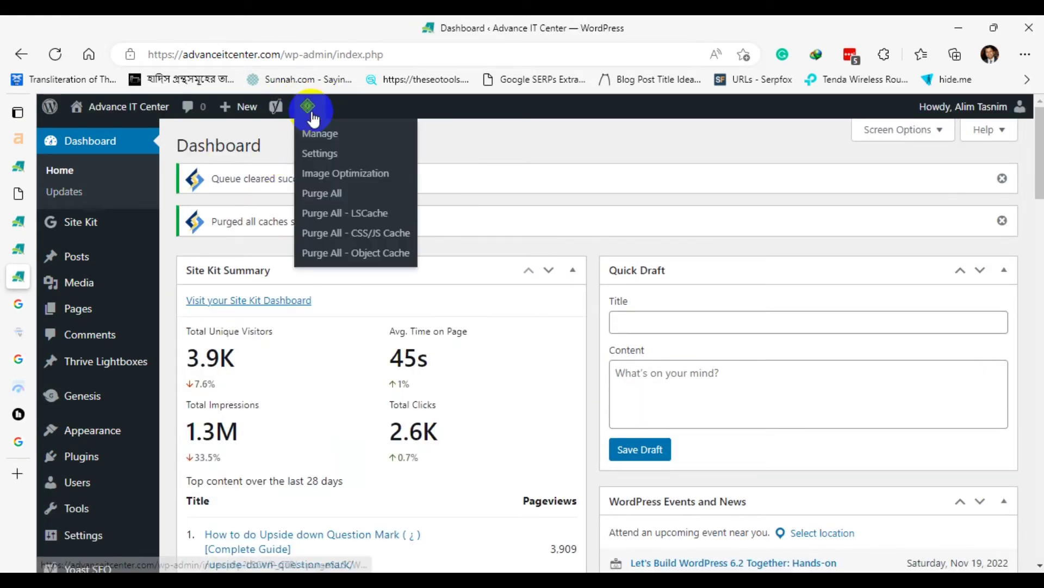
left_click(312, 194)
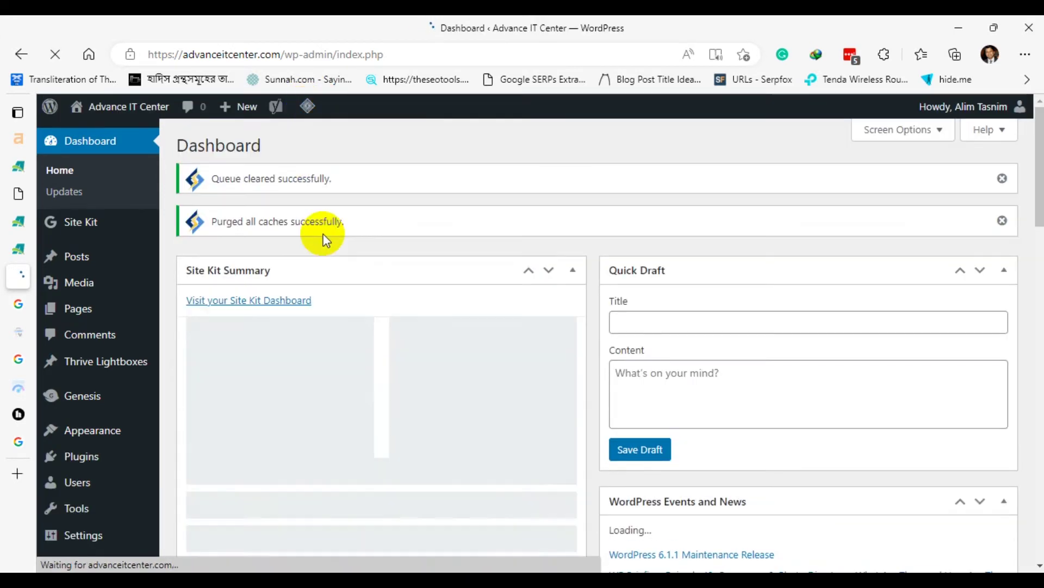
Purge the site's LSCache, CSS/JS cache and object cache one after another.
mouse_move(310, 107)
left_click(357, 214)
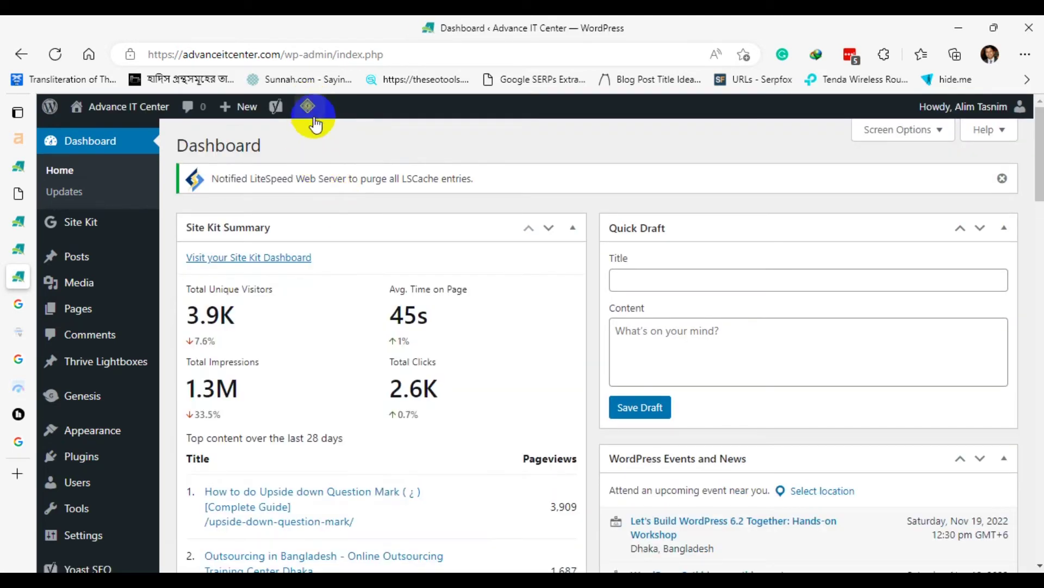
mouse_move(308, 107)
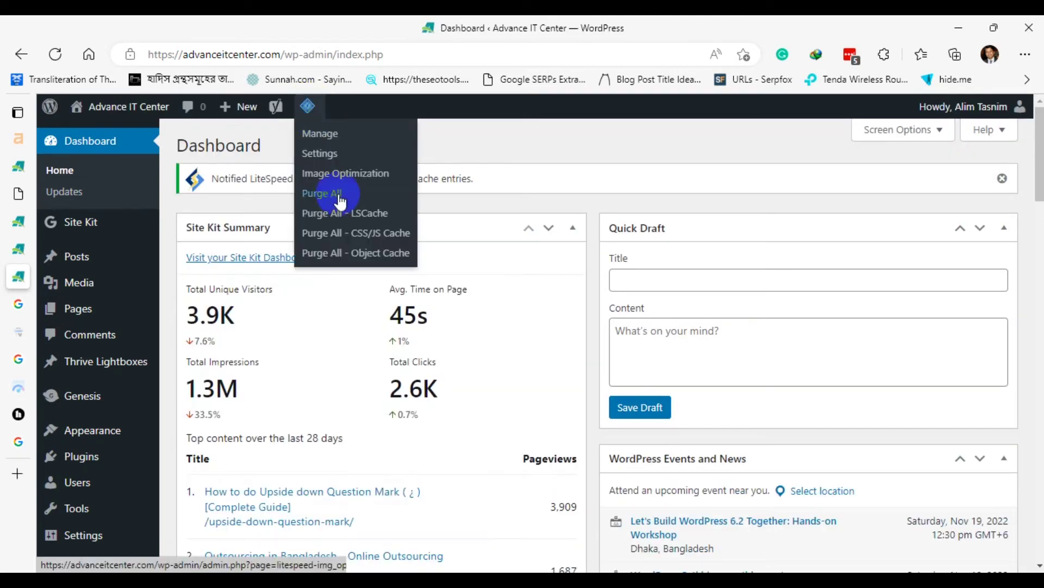
left_click(343, 238)
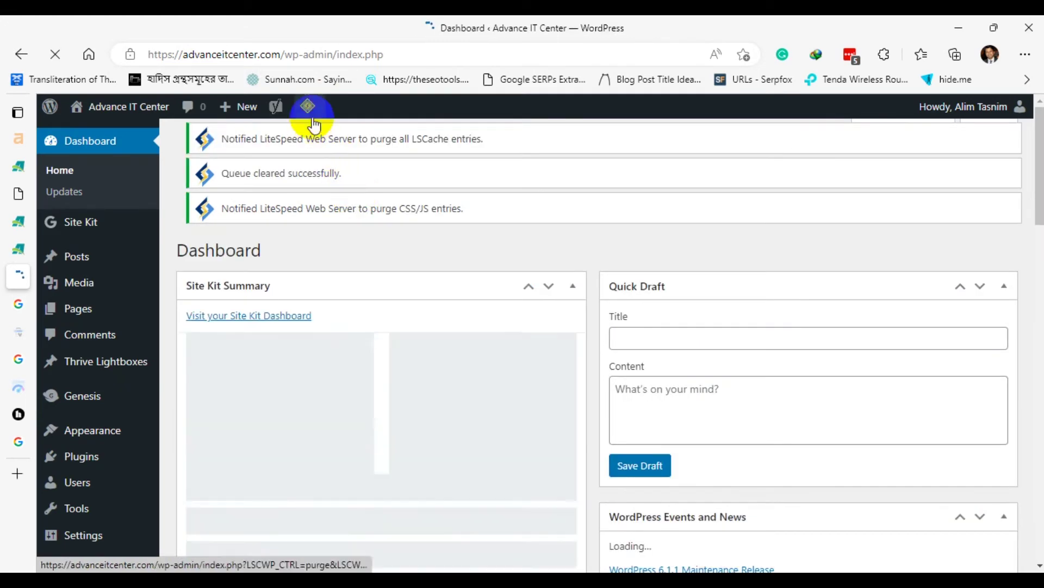
mouse_move(310, 112)
left_click(333, 255)
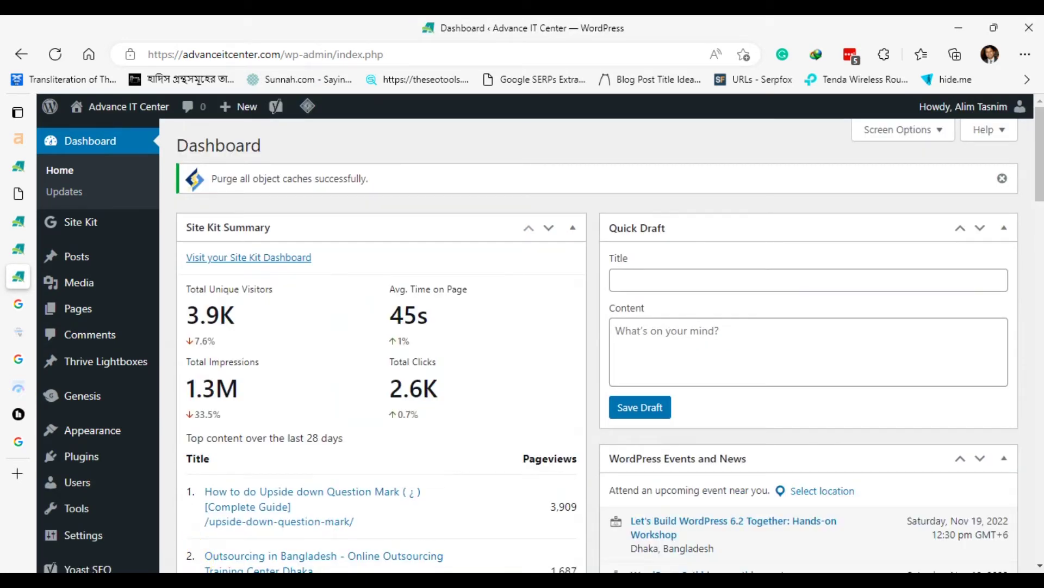
Switch back to Opera and refresh the Advance IT Center homepage with the caches cleared.
mouse_move(172, 579)
left_click(171, 525)
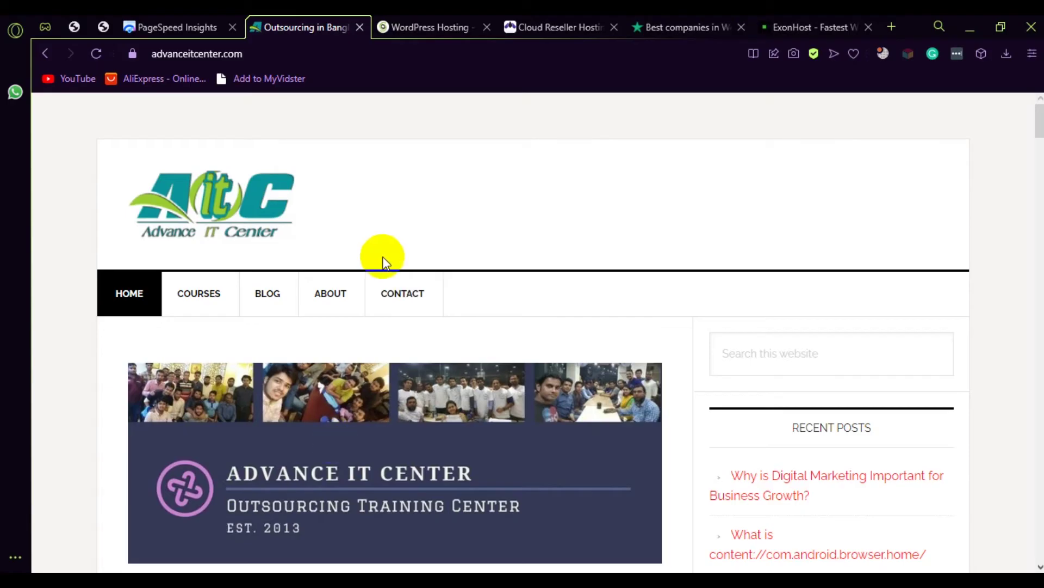
left_click(95, 54)
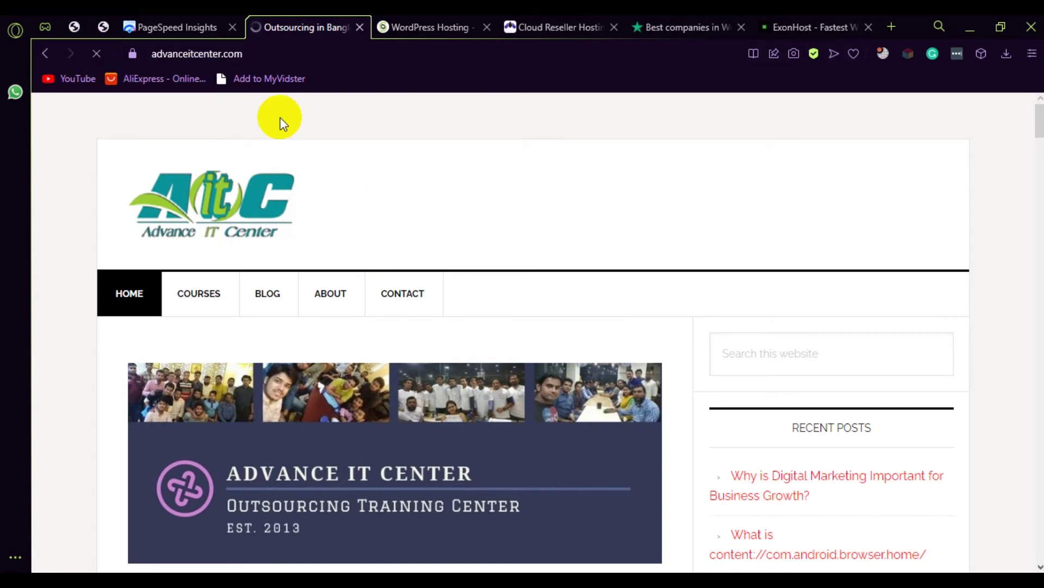
left_click(417, 99)
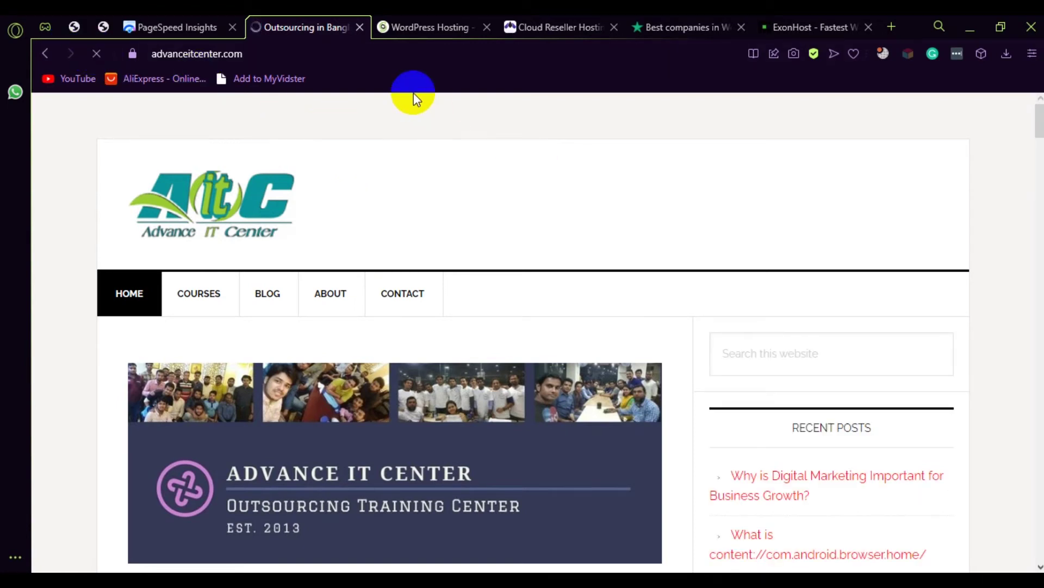
Close the four hosting-related browser tabs beside the Advance IT Center tab.
left_click(487, 27)
left_click(487, 28)
left_click(487, 27)
left_click(487, 27)
Open the recent post "Why is Digital Marketing Important for Business Growth?" and check its breadcrumb trail.
left_click(731, 509)
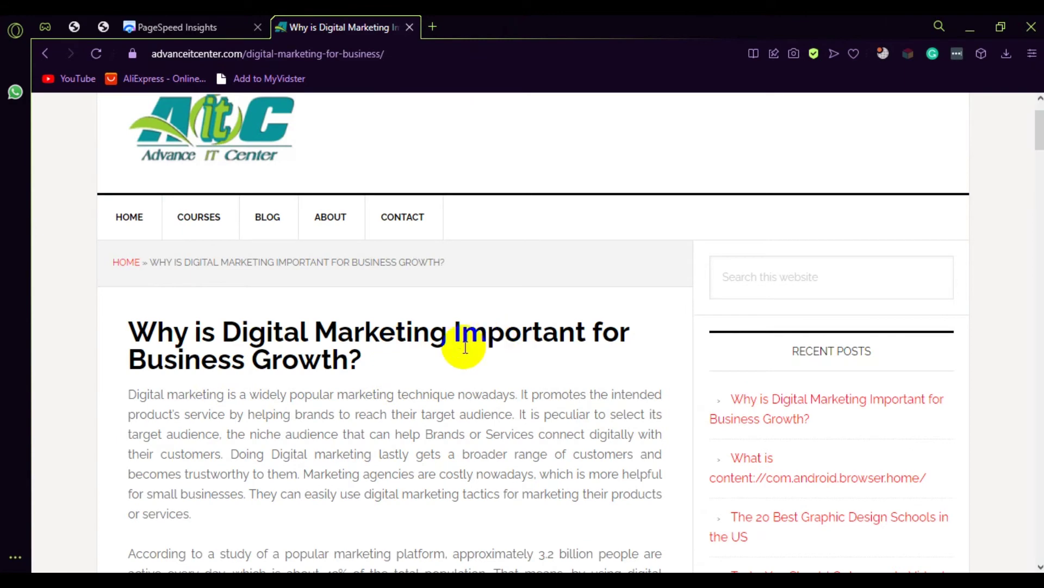
scroll(435, 351, "up", 2)
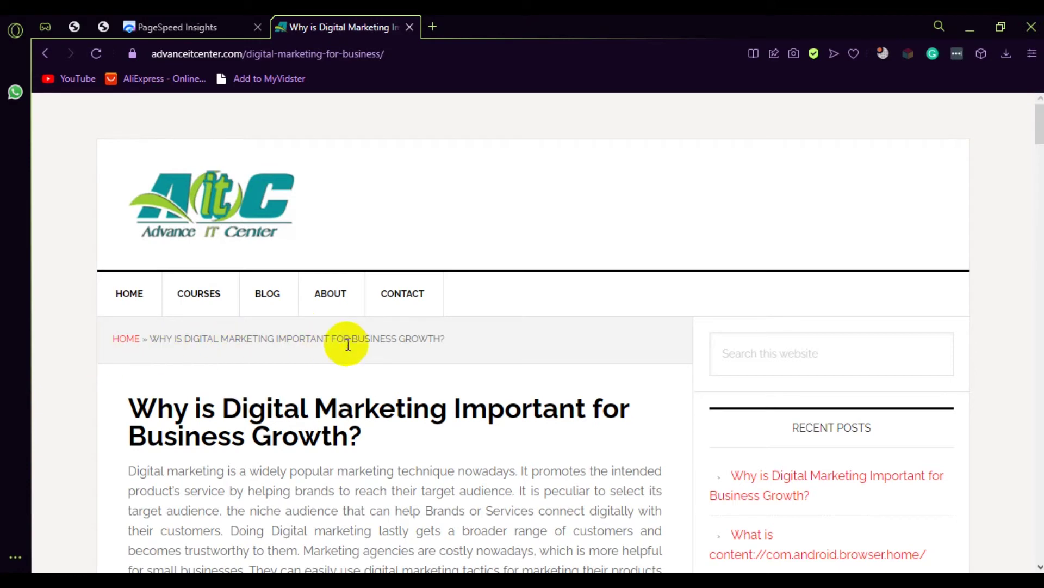
scroll(381, 337, "down", 3)
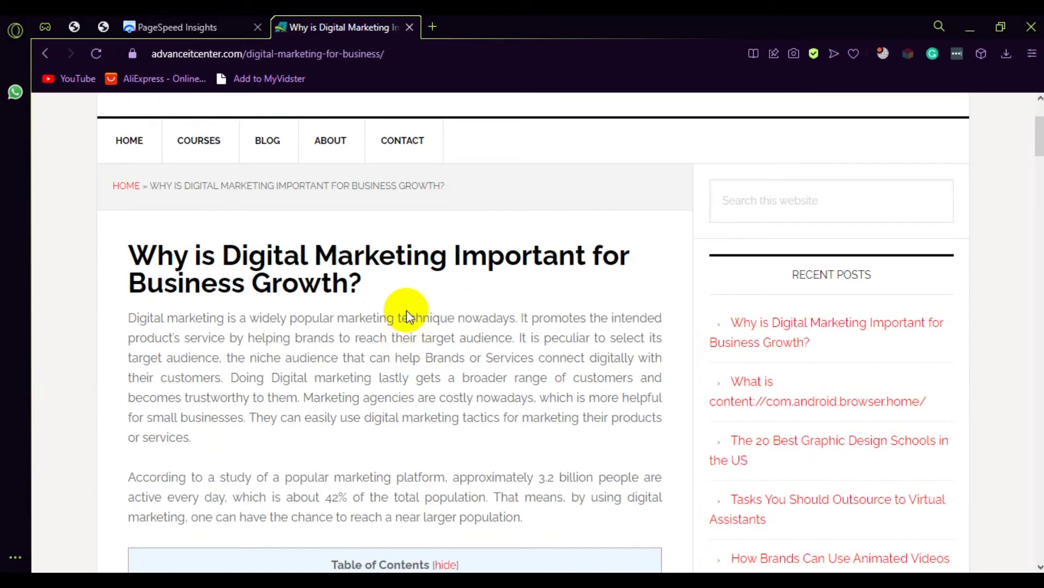
Check the Graphics Design course page for breadcrumbs and return to the recent digital marketing post.
left_click(209, 154)
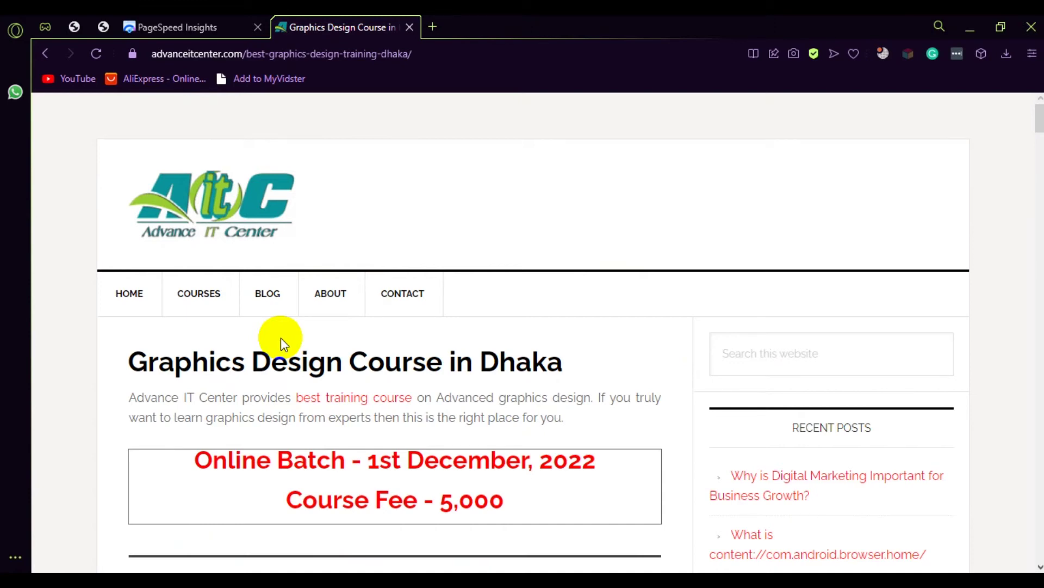
scroll(550, 313, "down", 4)
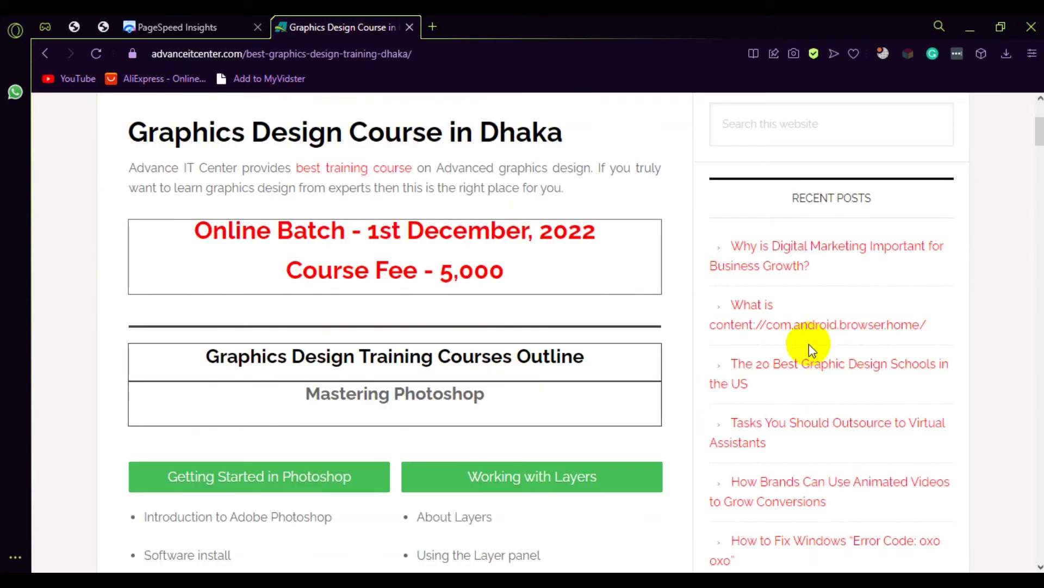
left_click(801, 255)
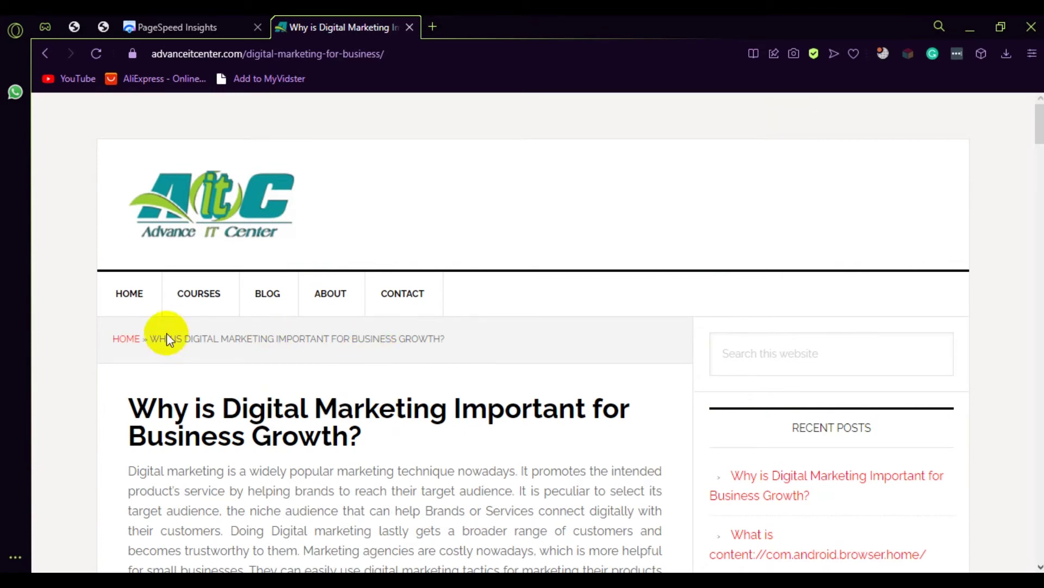
Examine the post's breadcrumb trail, table of contents and the site's Courses navigation menu.
scroll(608, 322, "down", 1)
scroll(608, 322, "down", 10)
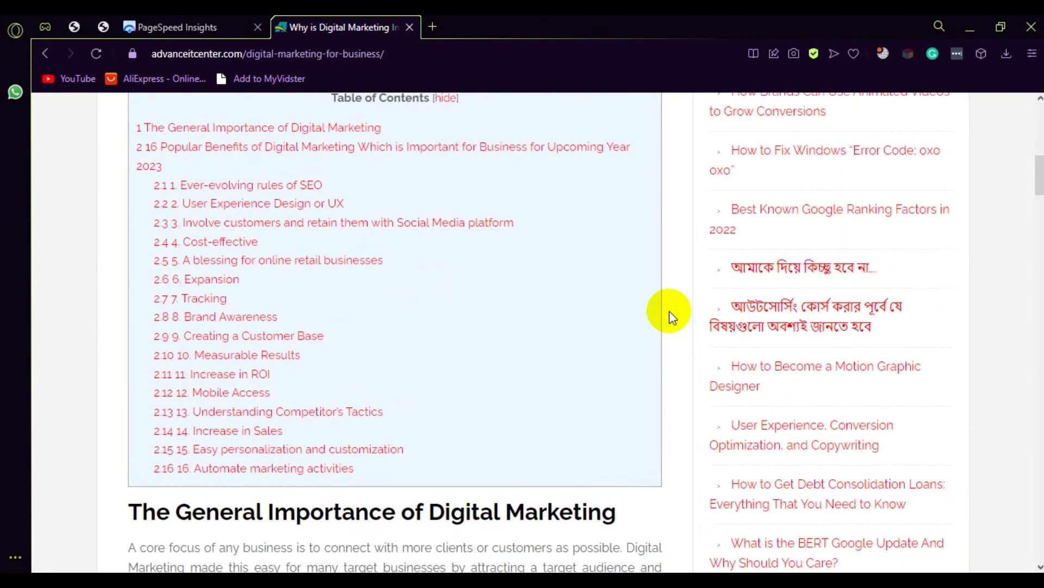
scroll(674, 341, "up", 11)
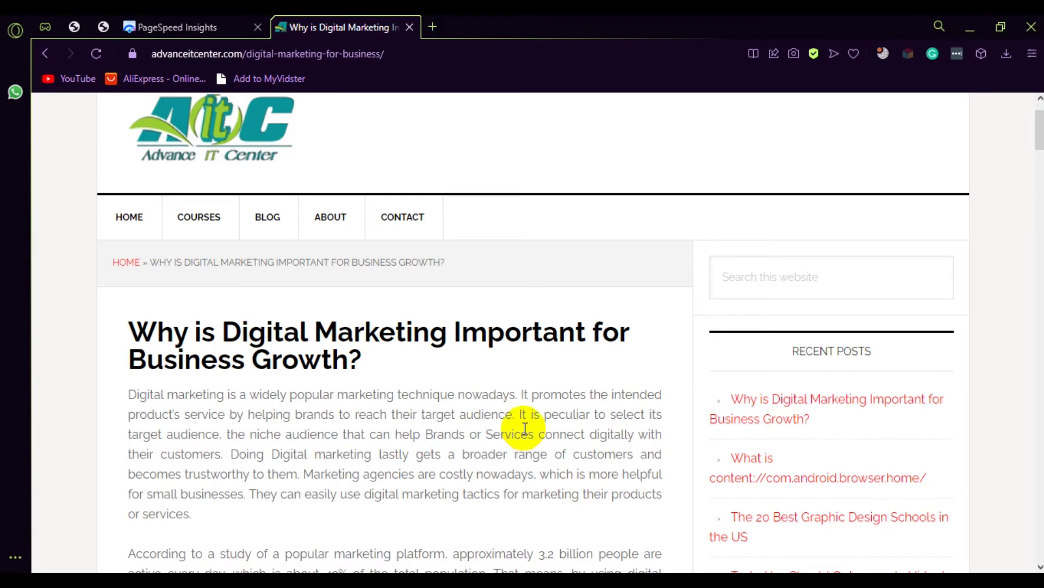
mouse_move(198, 224)
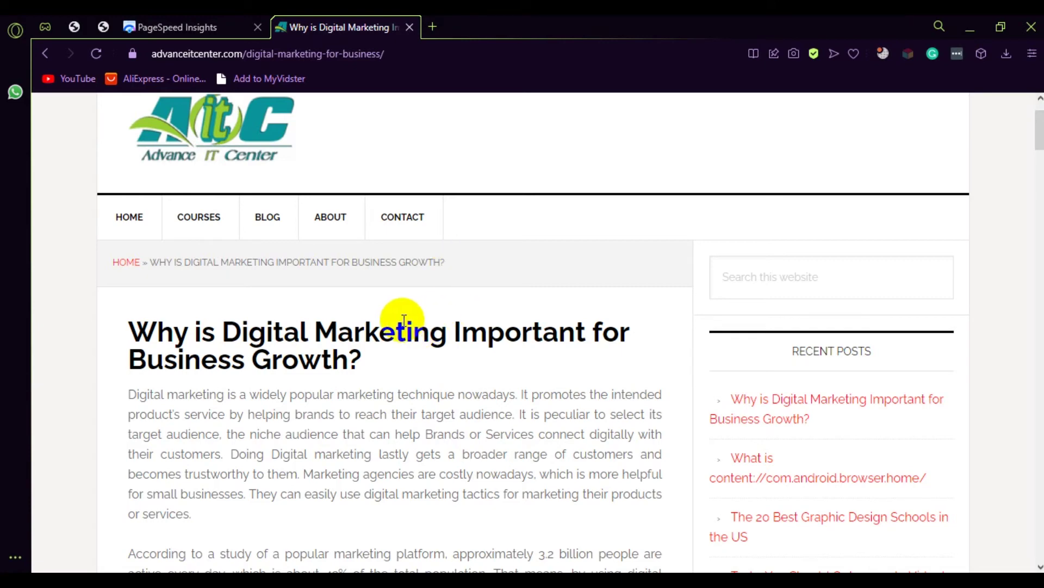
scroll(457, 373, "down", 6)
scroll(479, 381, "up", 5)
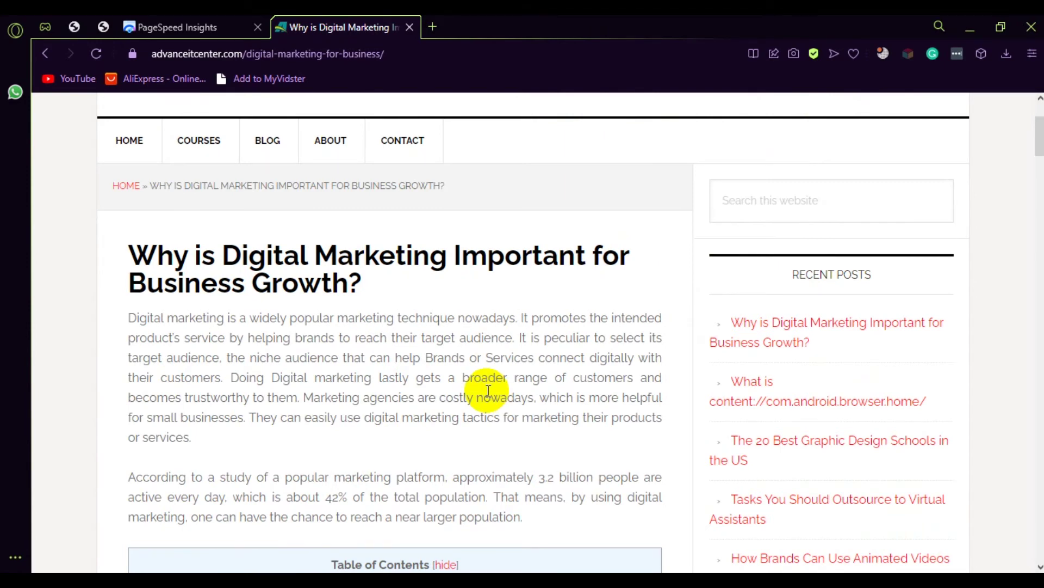
scroll(495, 380, "up", 3)
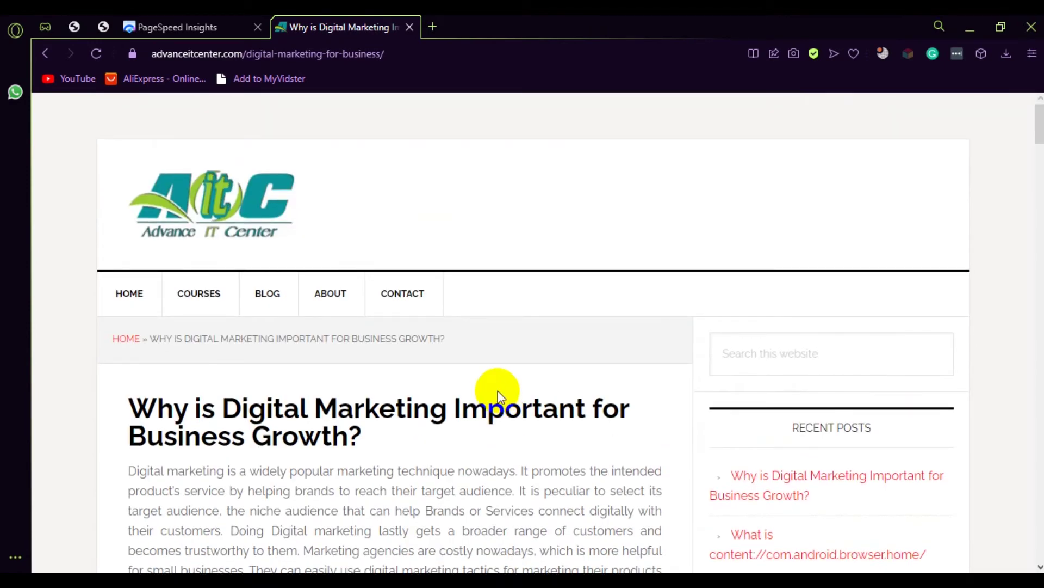
scroll(495, 380, "down", 4)
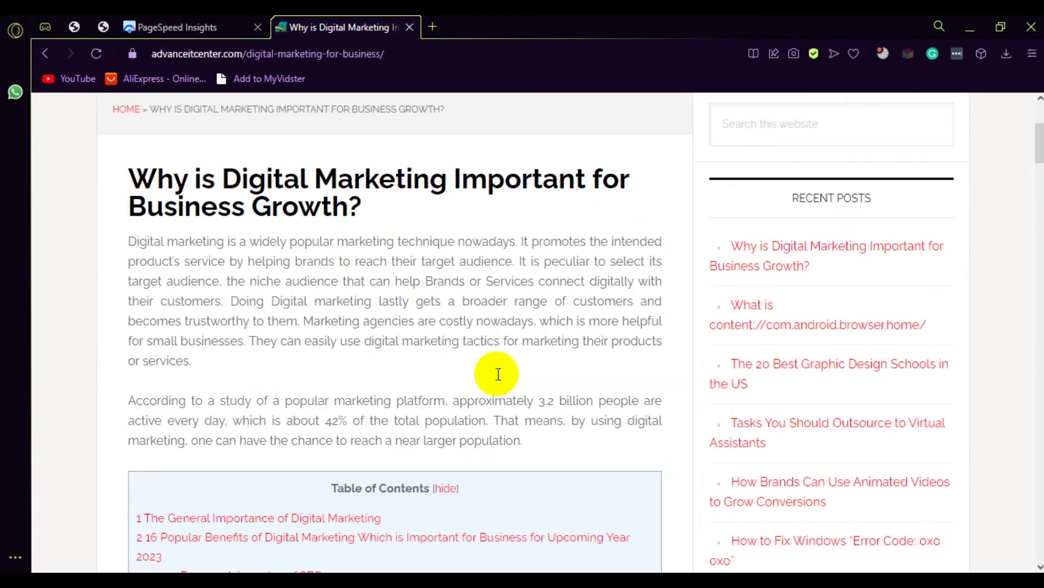
scroll(500, 380, "down", 5)
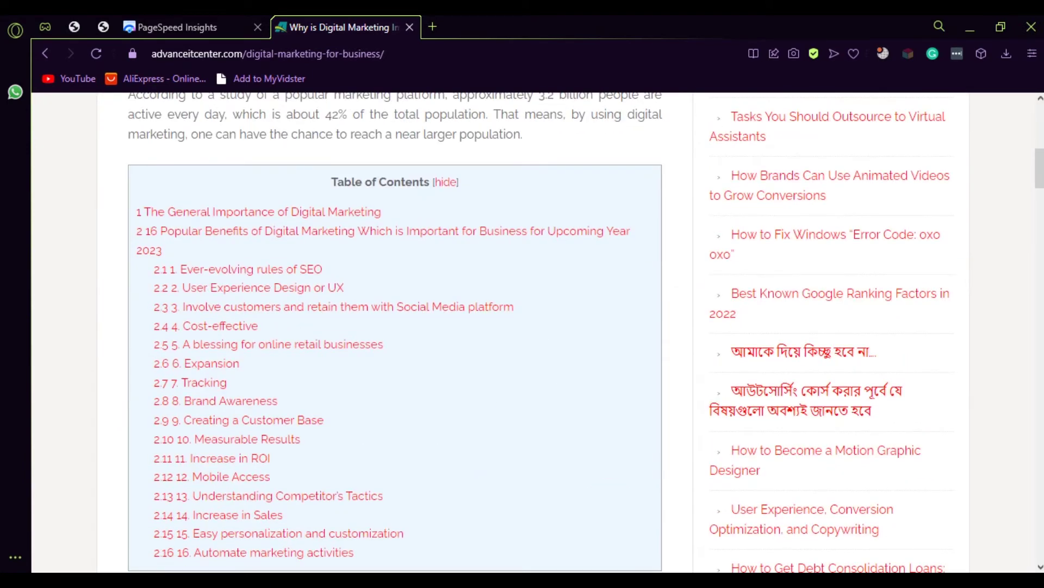
scroll(506, 444, "up", 7)
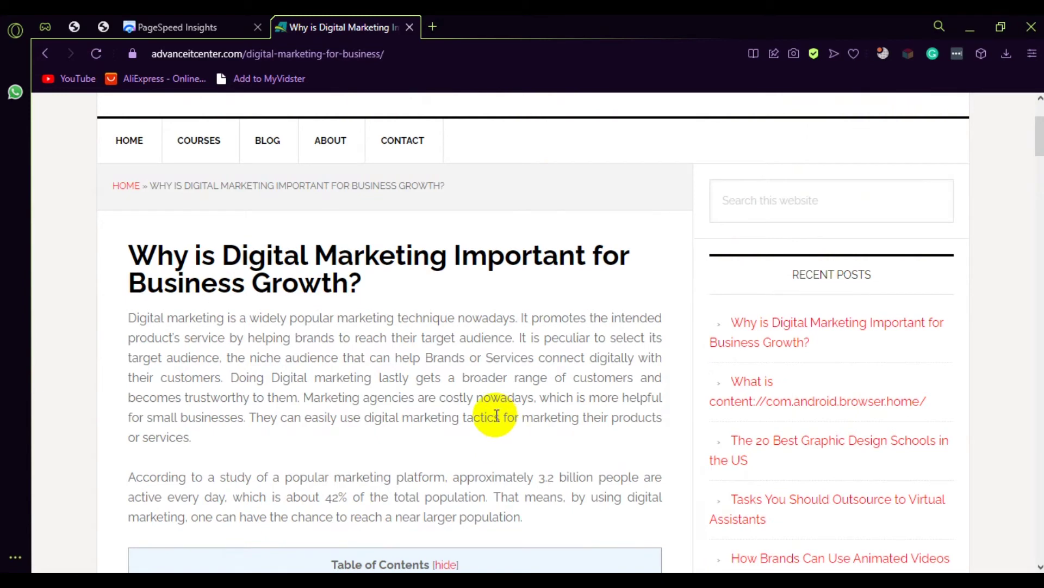
scroll(589, 393, "up", 3)
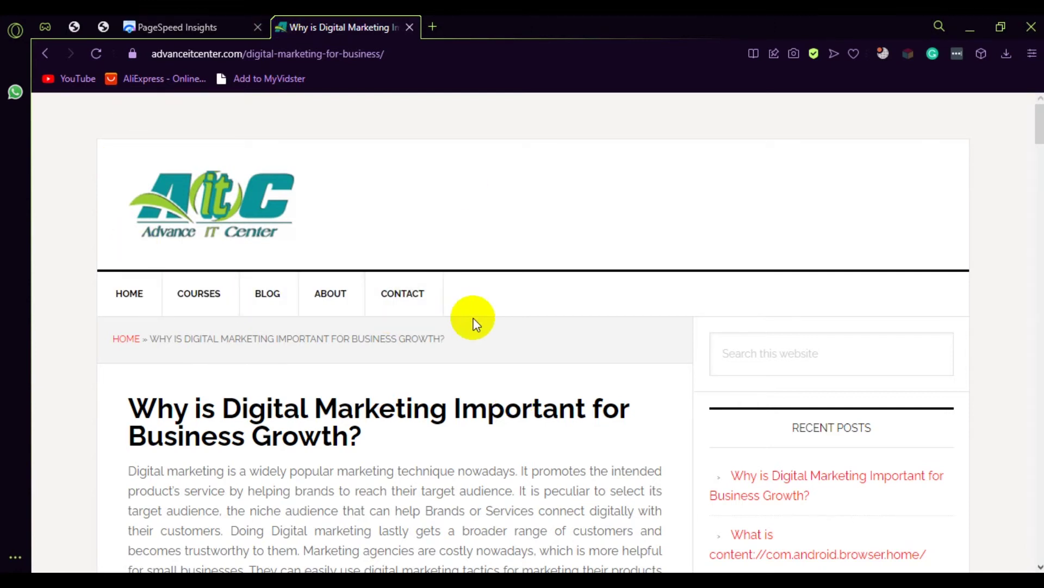
left_click_drag(579, 409, 601, 396)
left_click(349, 375)
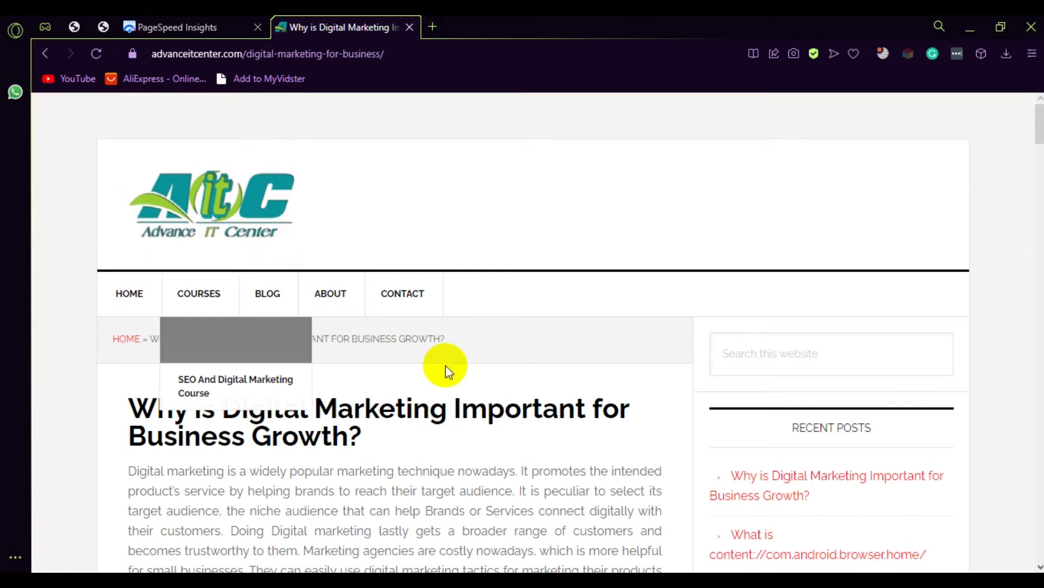
left_click(300, 308)
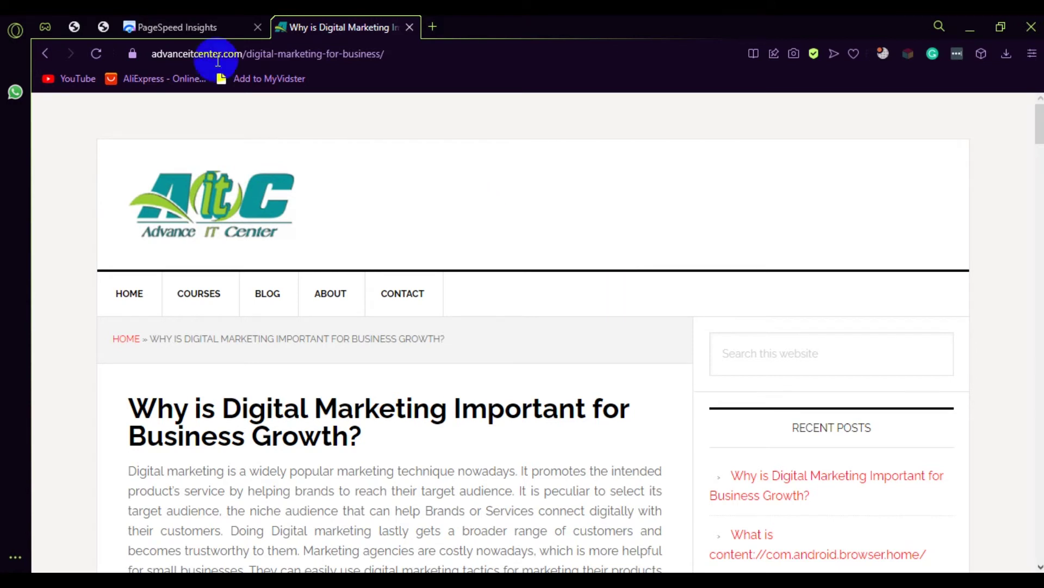
Return to the Technical SEO checklist in Notepad and highlight the Consistent URL Structure and Hreflang items in turn.
left_click(270, 310)
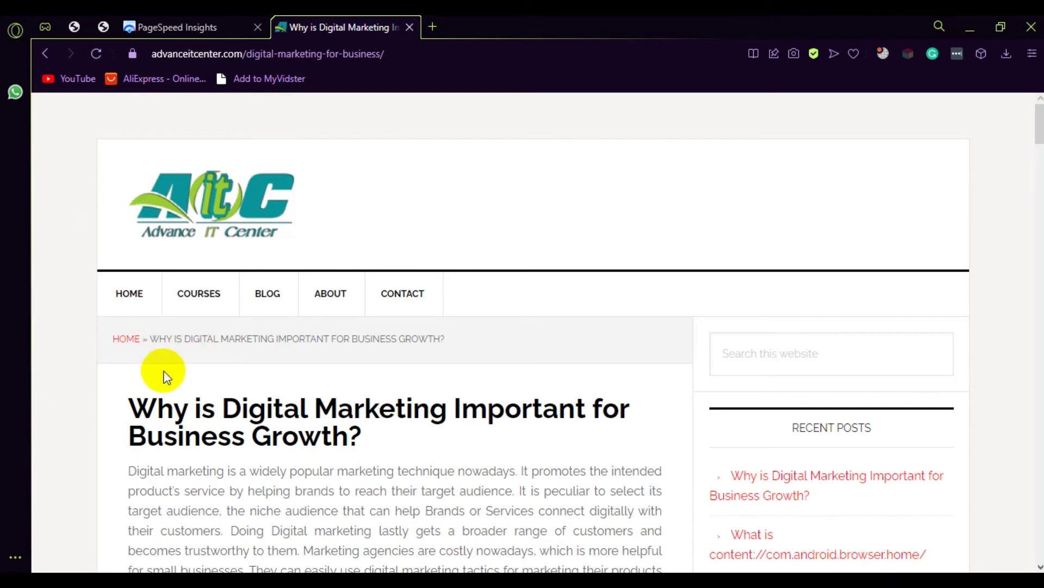
left_click(192, 565)
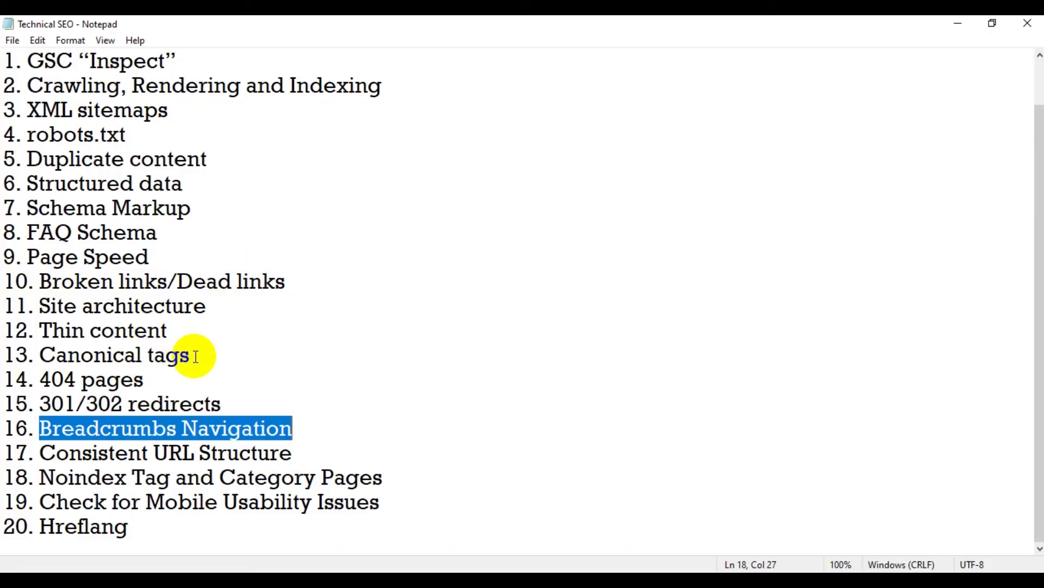
left_click(41, 453)
left_click_drag(41, 453, 310, 456)
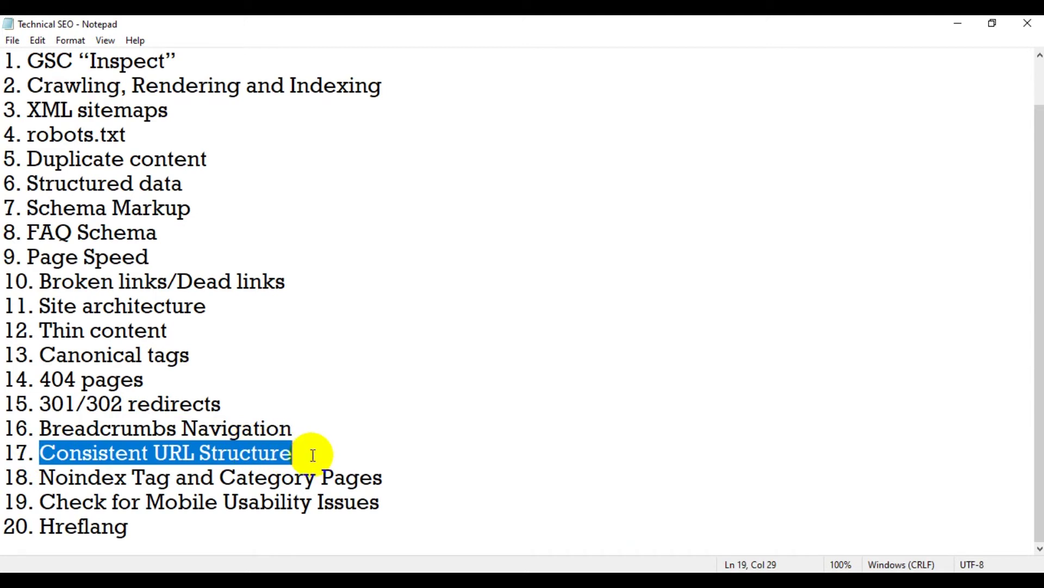
left_click(313, 455)
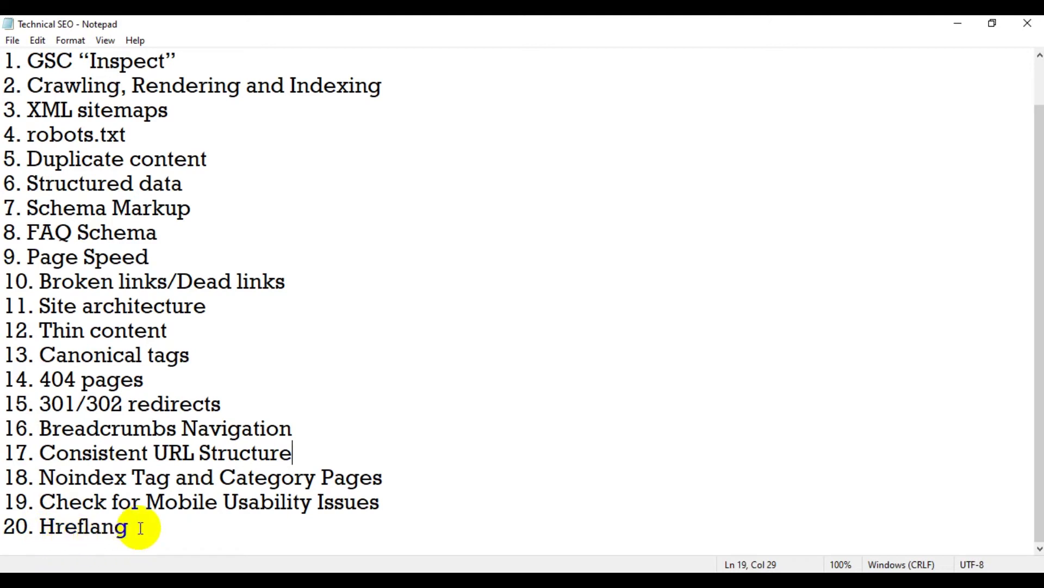
left_click_drag(135, 531, 39, 539)
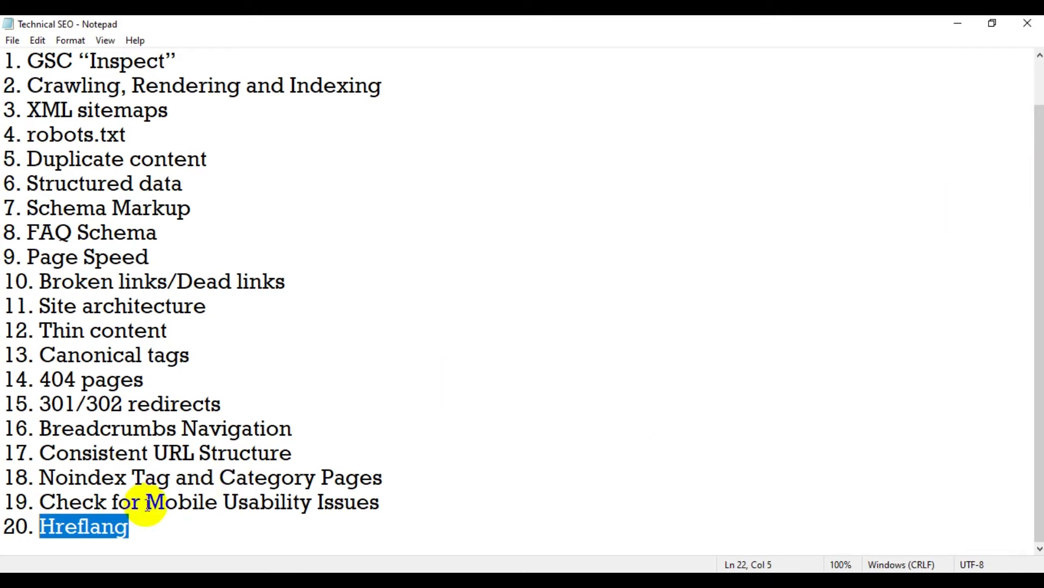
left_click(134, 523)
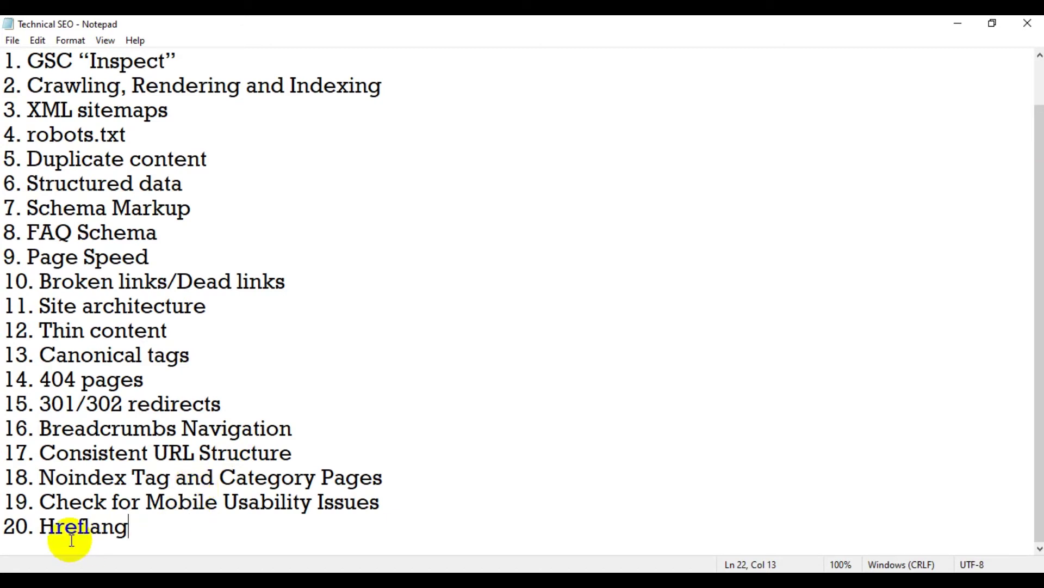
Switch to the Website Audit Checklist in Word and select the mobile-friendly test link under Step 3 for copying.
mouse_move(82, 582)
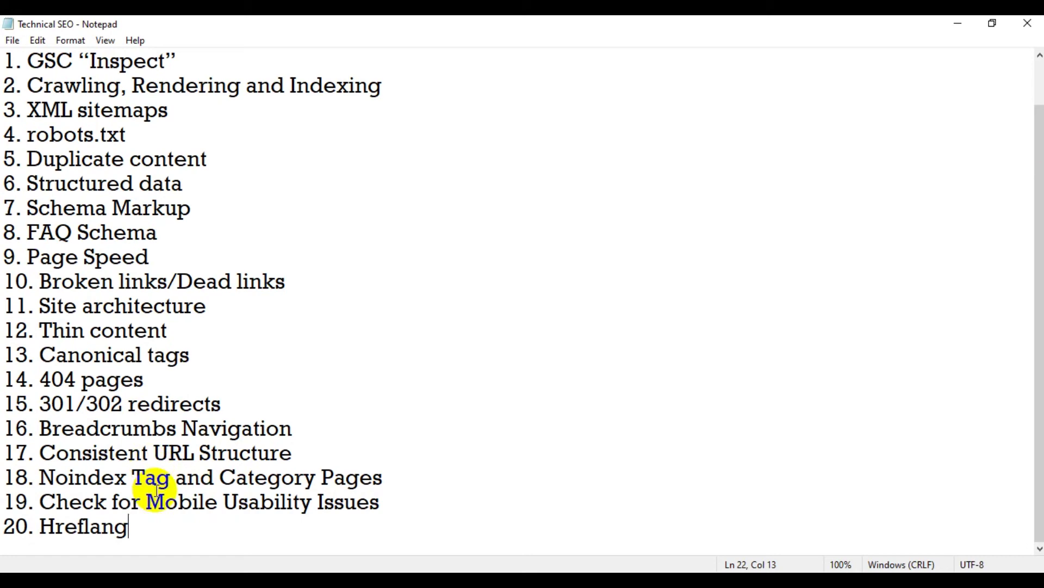
mouse_move(729, 579)
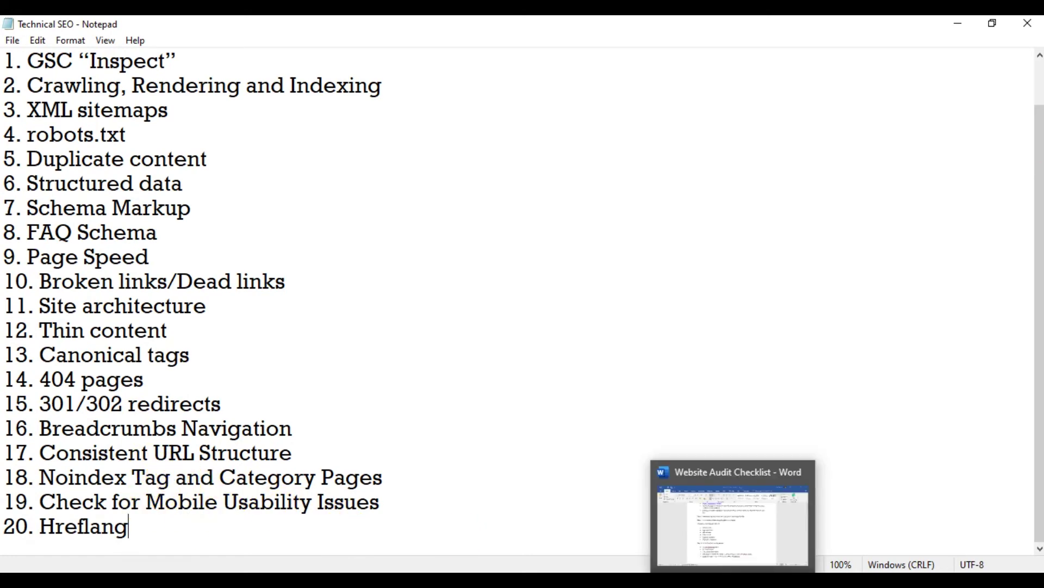
left_click(737, 502)
scroll(466, 350, "up", 8)
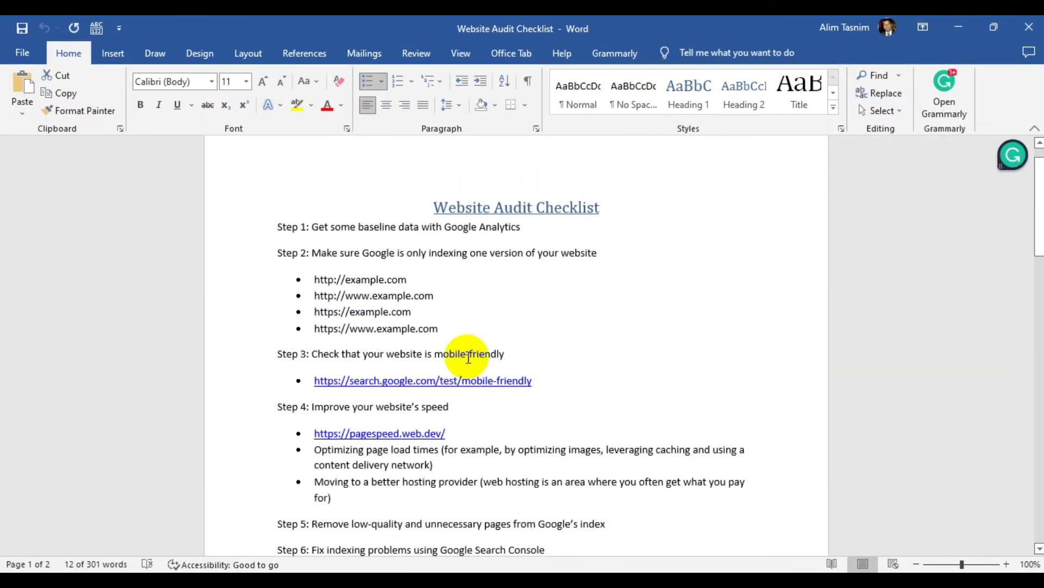
left_click_drag(535, 381, 315, 383)
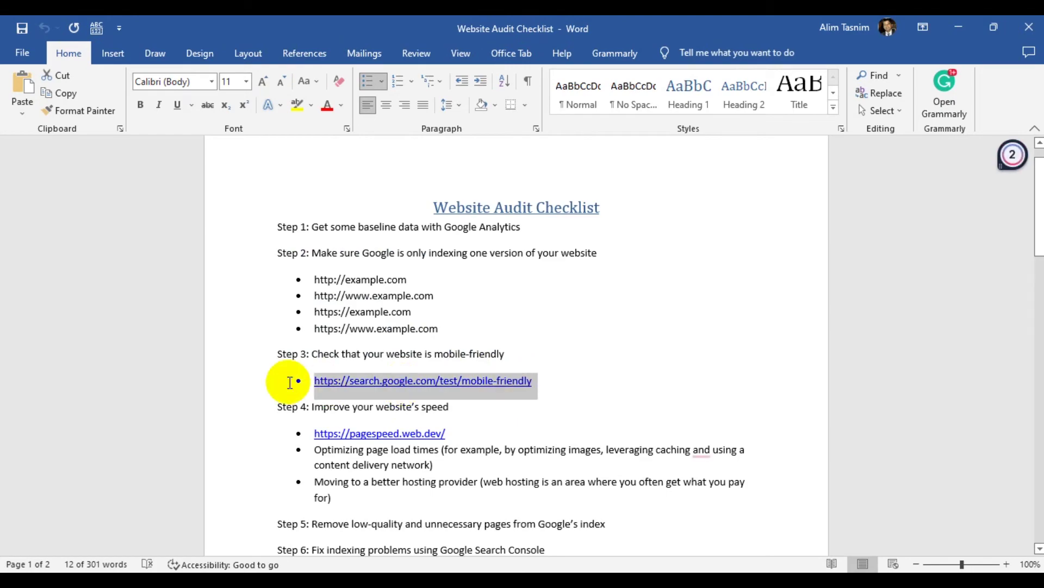
left_click(87, 522)
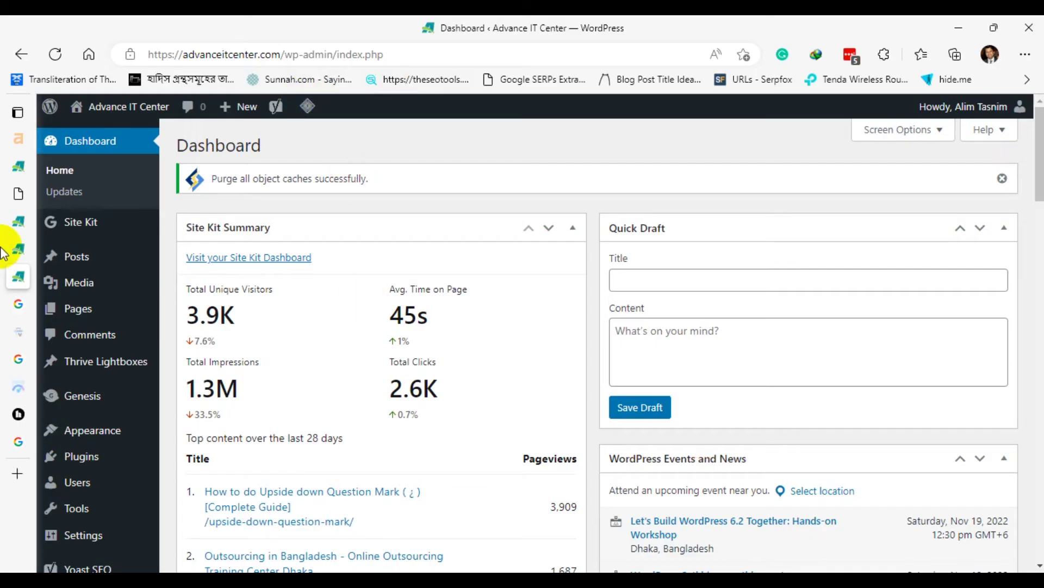
left_click(16, 478)
type("•\thttps://search.google.com/test/mobile-friendly")
key("Return")
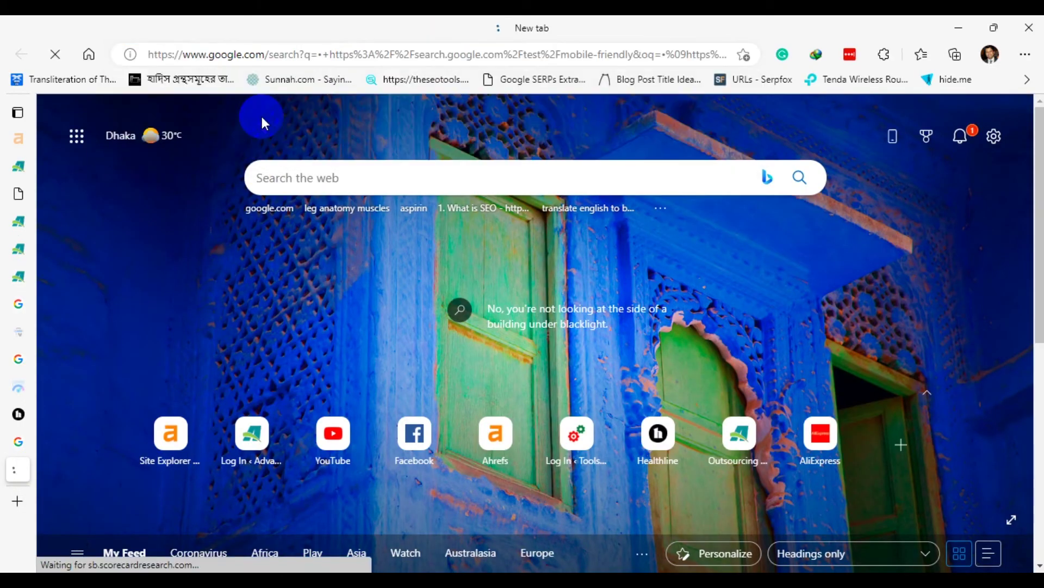
left_click(192, 244)
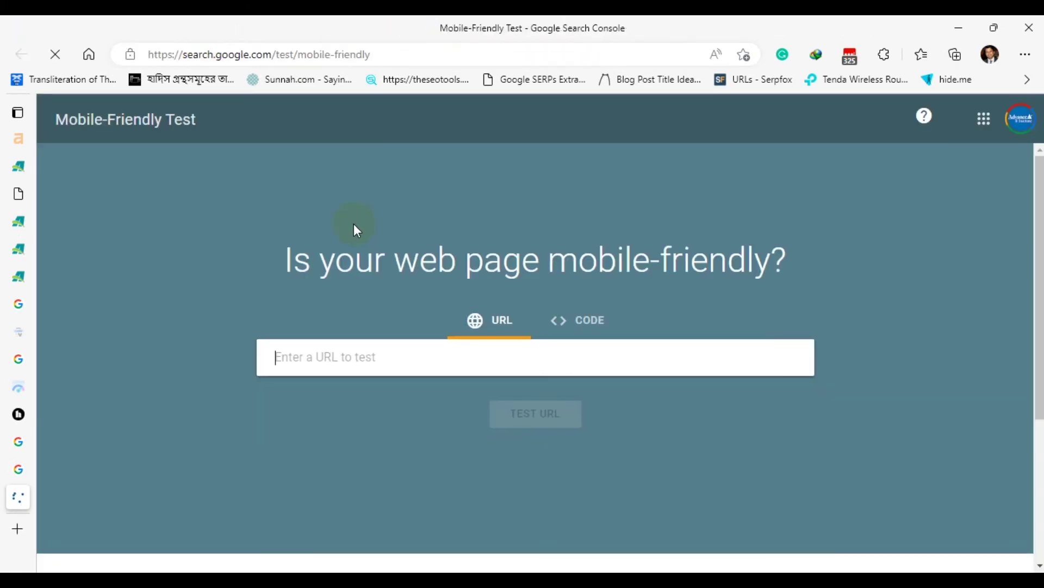
Switch to Opera, shorten the post's address to advanceitcenter.com, load the home page and copy its URL.
mouse_move(21, 282)
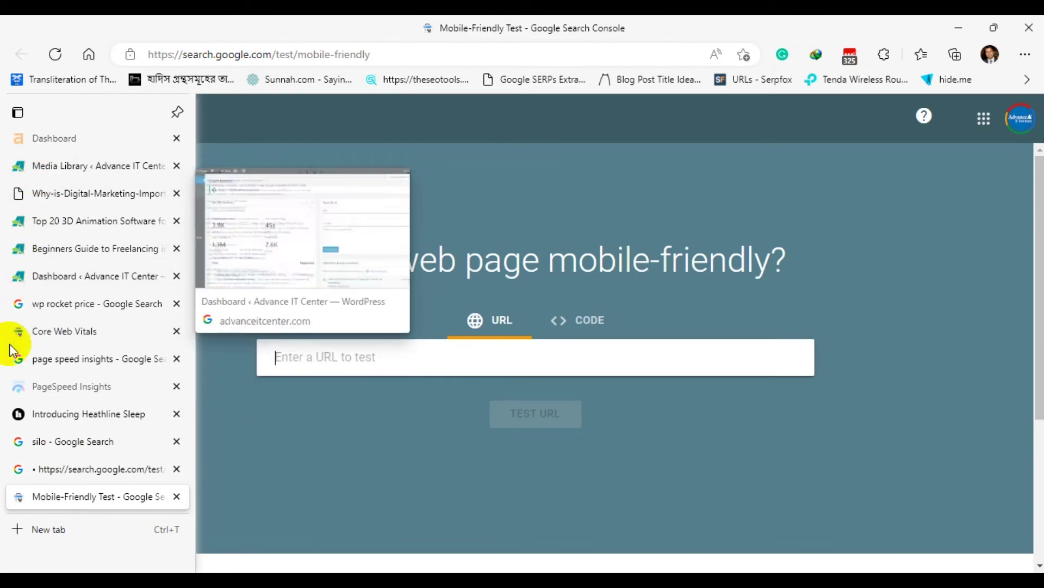
key("alt+Tab")
left_click(245, 54)
key("shift+End")
key("Delete")
key("Return")
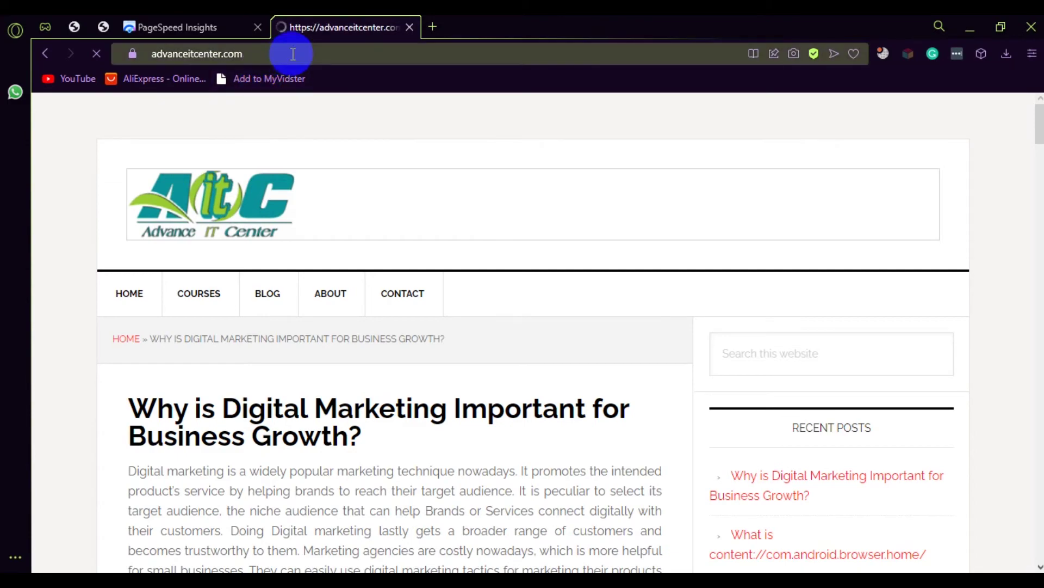
left_click(293, 54)
key("ctrl+c")
key("alt+Tab")
left_click(366, 370)
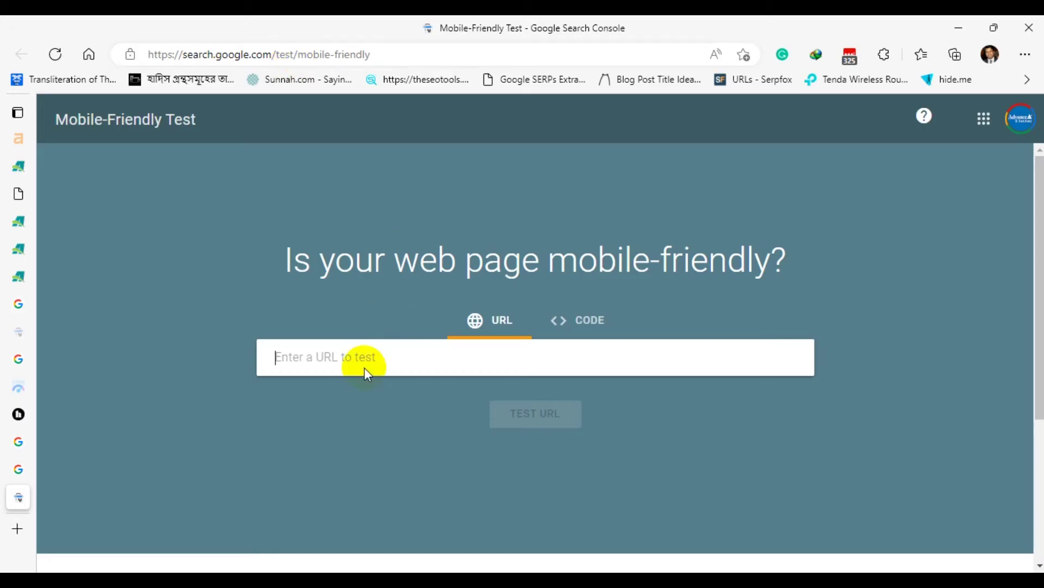
key("ctrl+v")
left_click(526, 416)
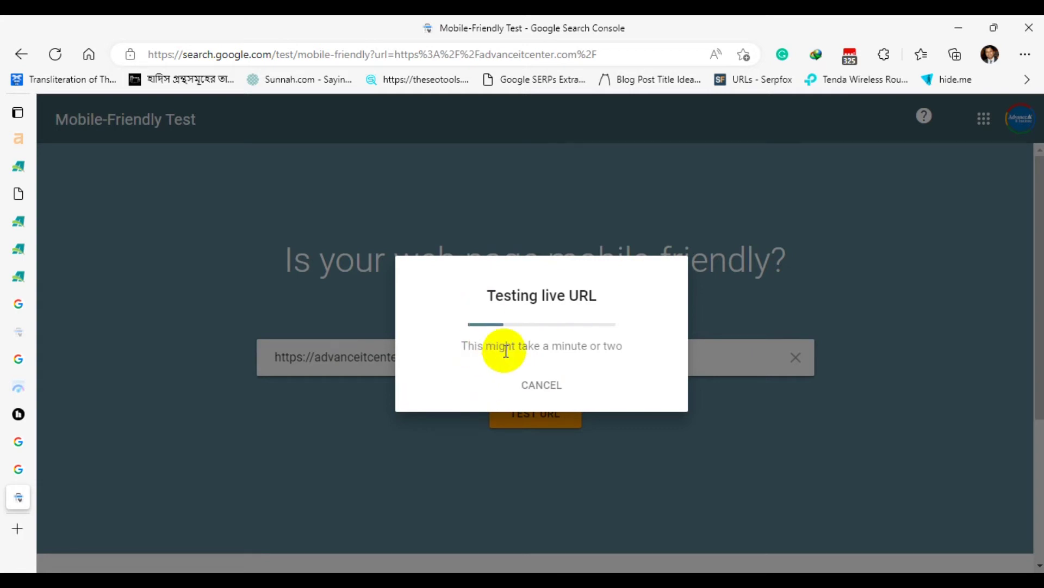
left_click(456, 432)
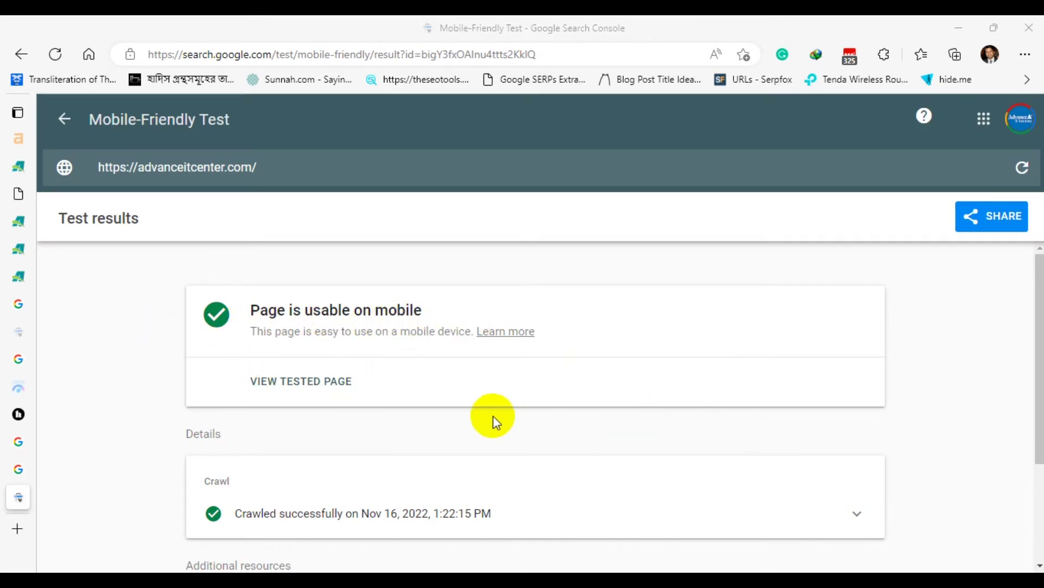
Review the Technical SEO checklist in Notepad alongside the mobile-friendly test results in Edge.
left_click(217, 539)
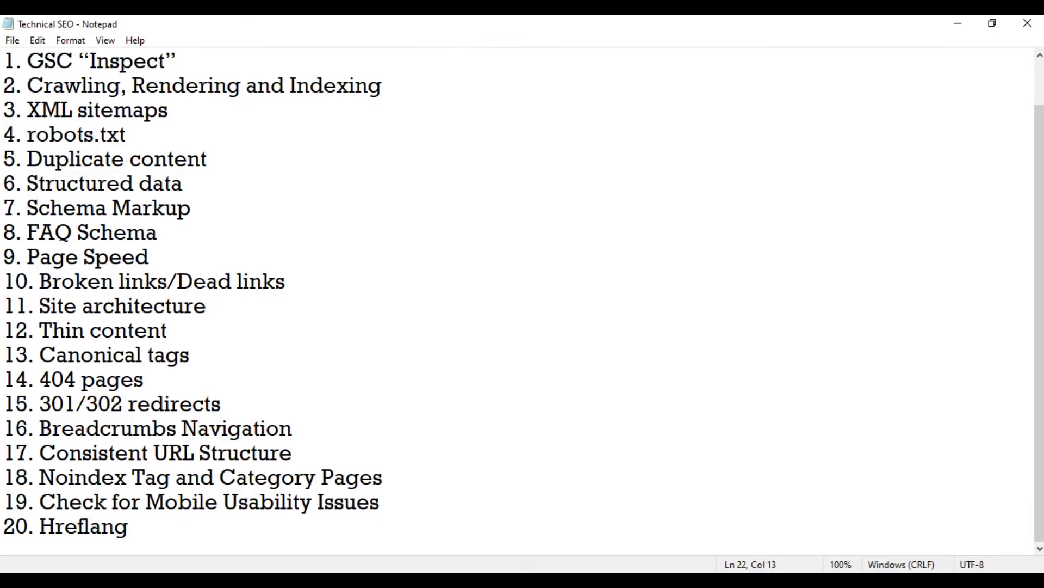
key("alt+Tab")
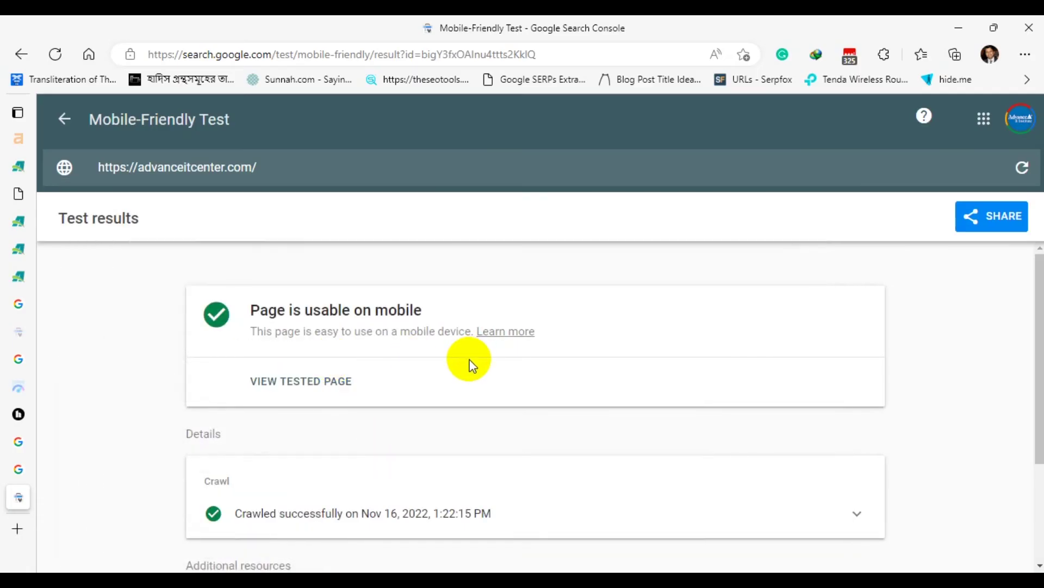
left_click(234, 522)
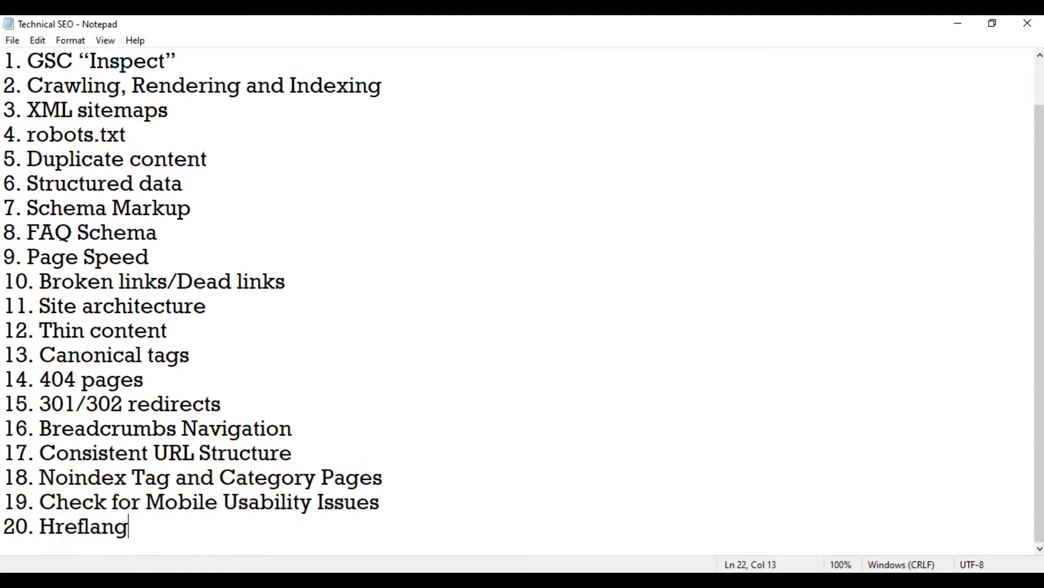
left_click(82, 517)
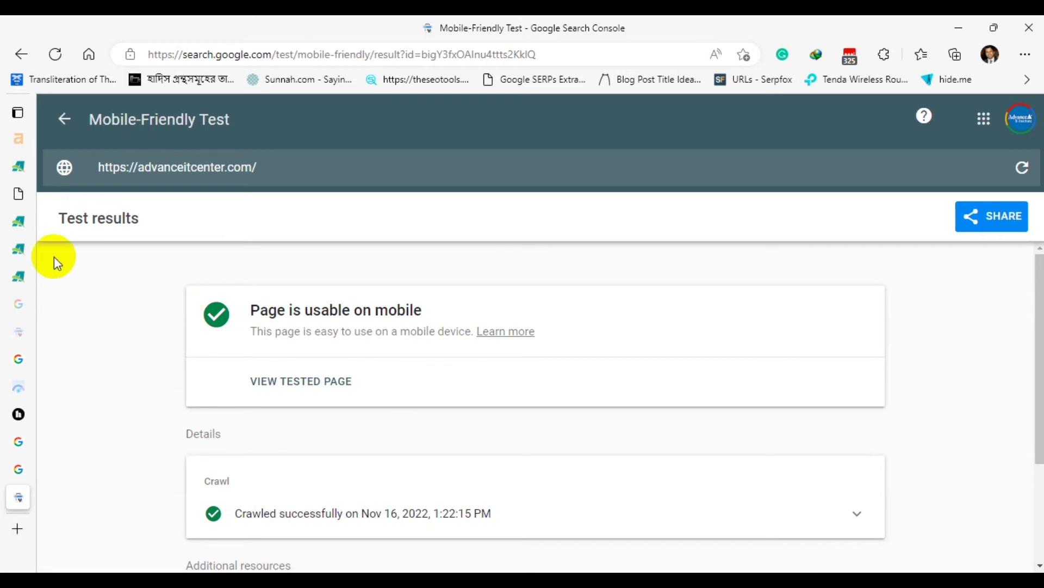
Open the WordPress dashboard from the Top 20 3D Animation Software post and look over the Yoast SEO options.
mouse_move(48, 232)
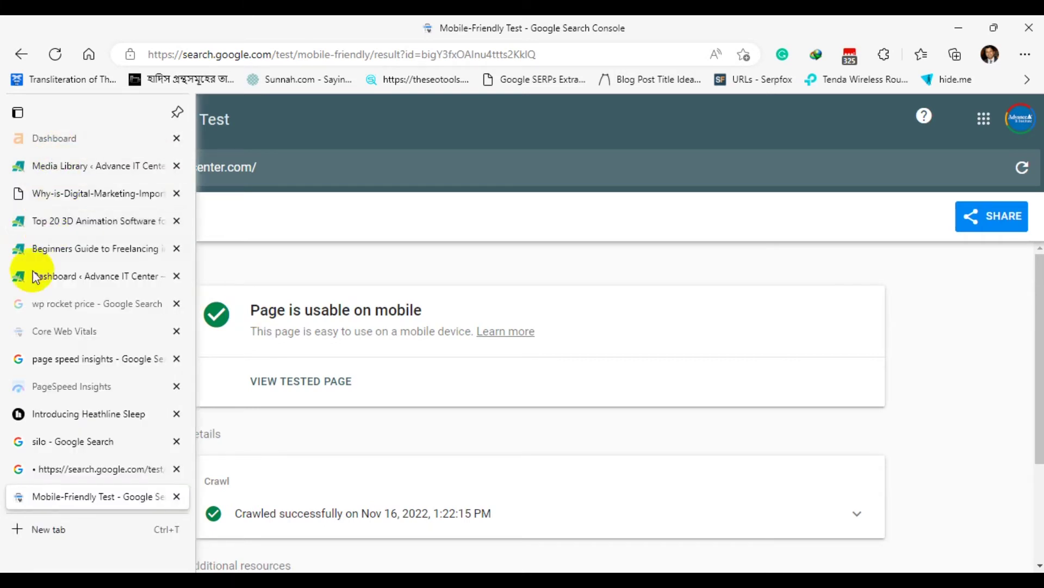
left_click(103, 219)
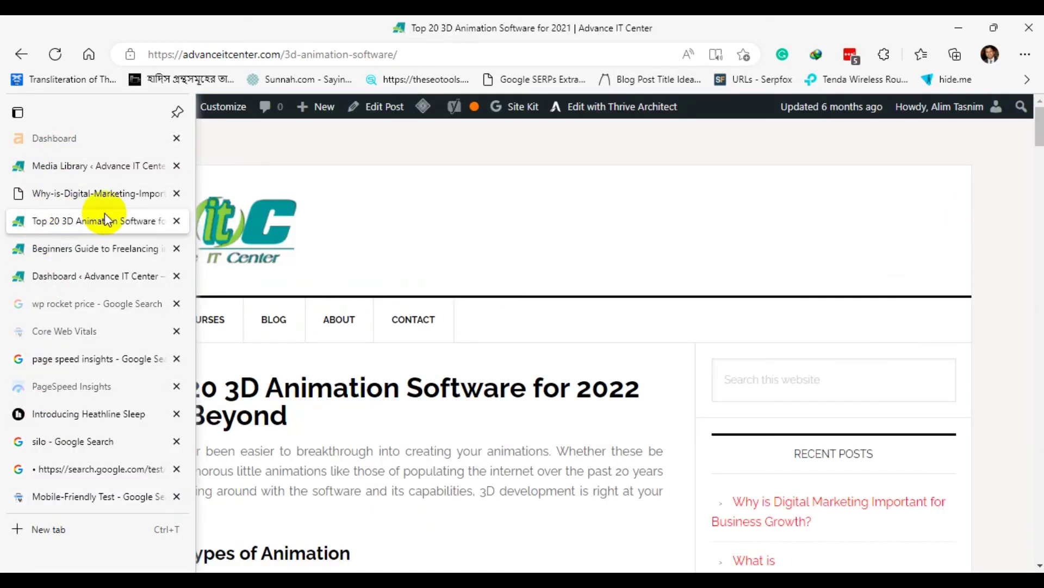
mouse_move(131, 108)
left_click(104, 136)
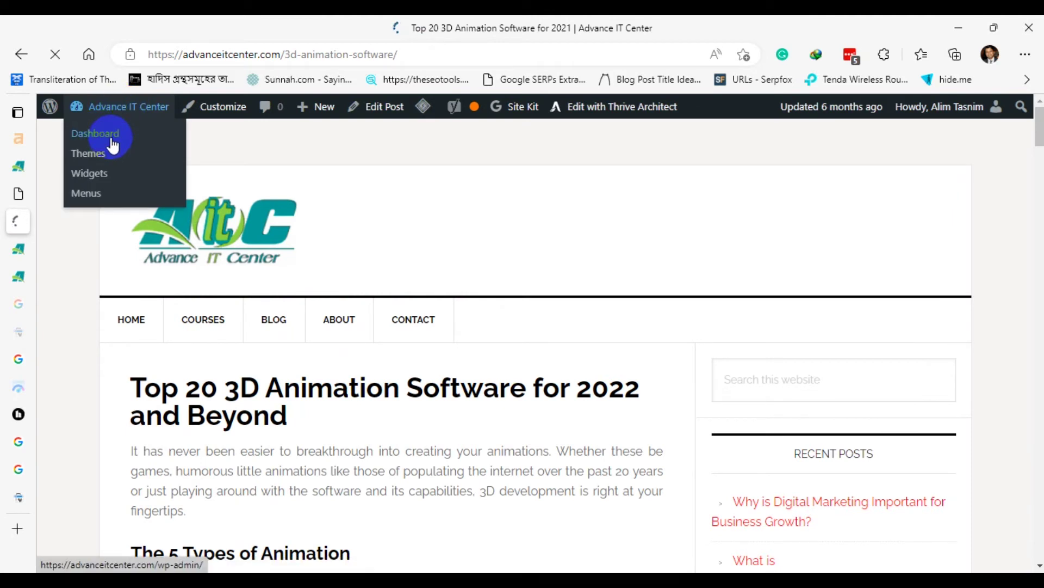
left_click(172, 157)
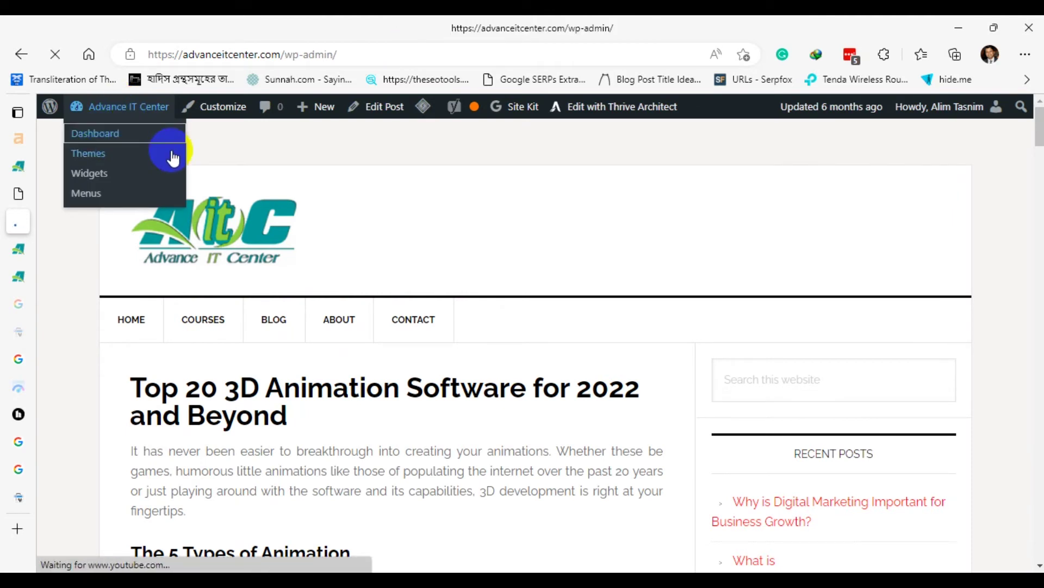
scroll(130, 285, "down", 5)
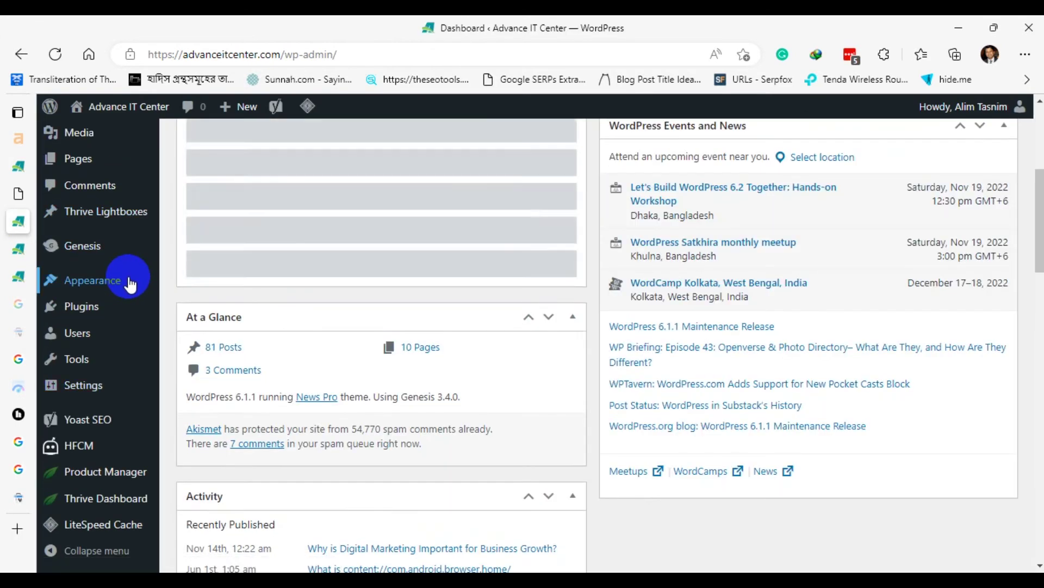
scroll(130, 286, "down", 4)
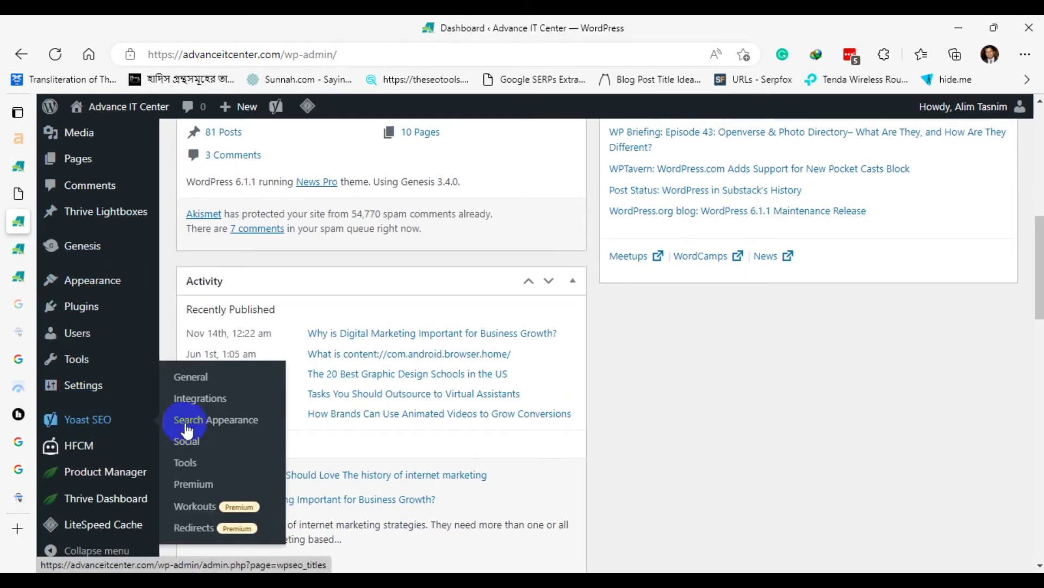
scroll(403, 397, "up", 10)
Open the live Advance IT Center site from the dashboard in a new browser tab and switch to it.
left_click(158, 103)
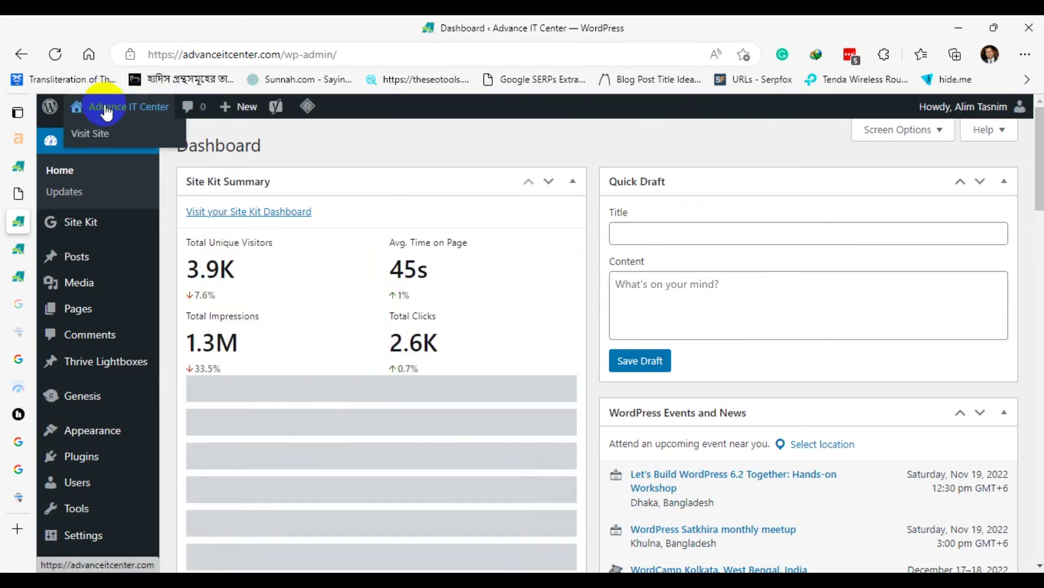
right_click(93, 133)
left_click(157, 144)
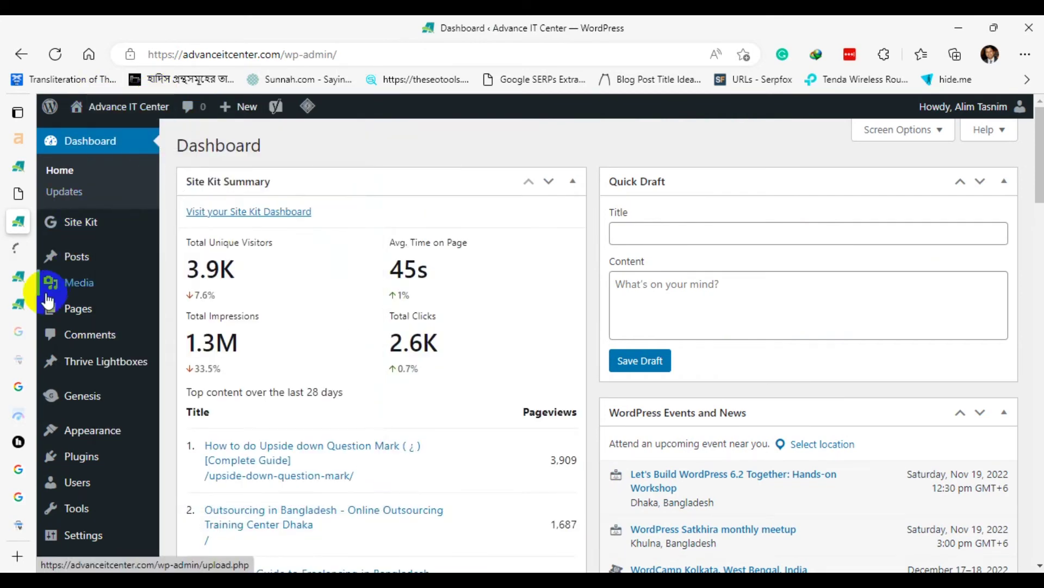
left_click(21, 249)
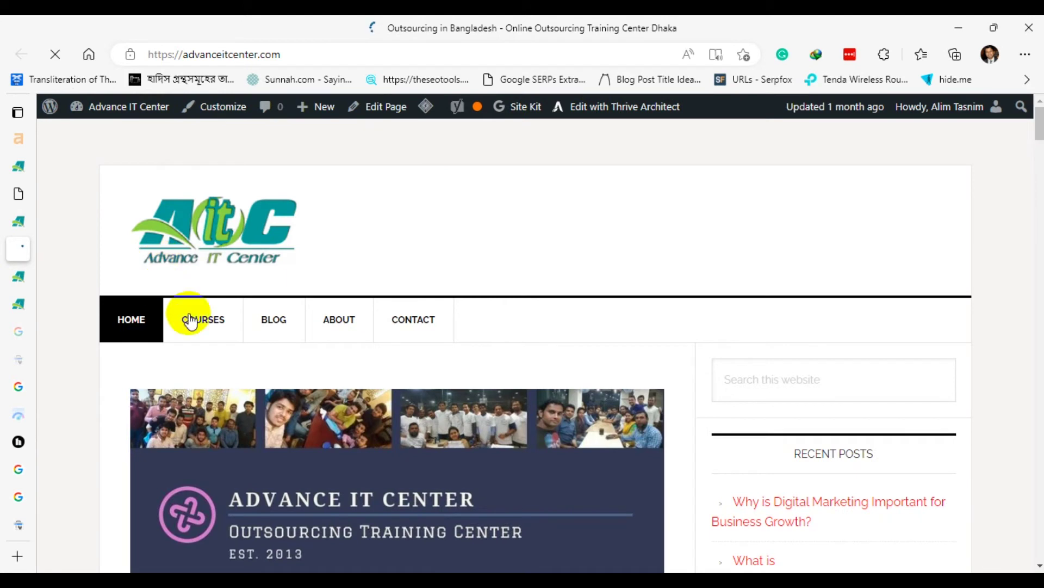
Open the Advance IT Center site's Blog category page and copy its URL.
mouse_move(201, 320)
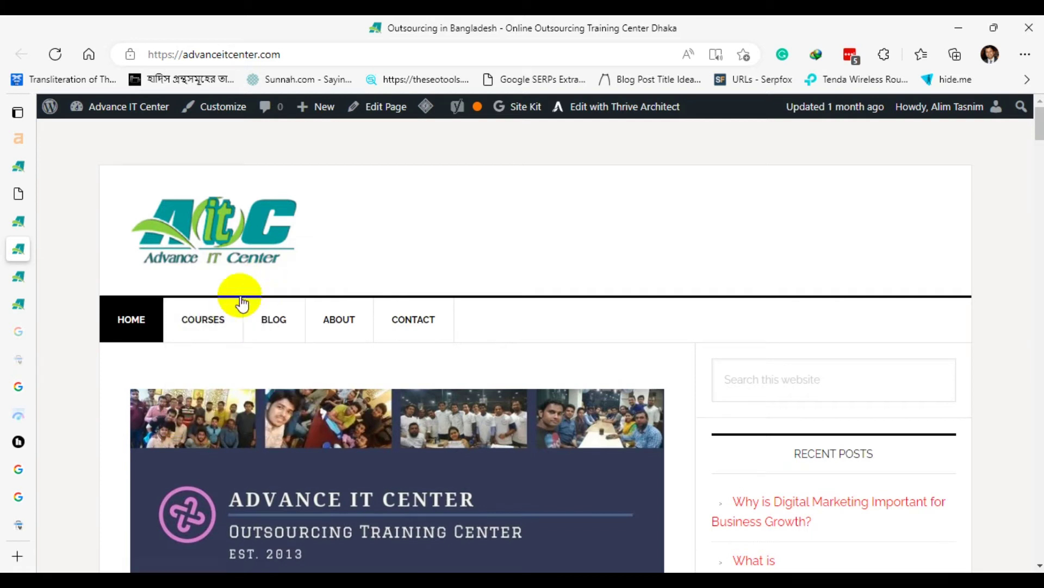
left_click(272, 331)
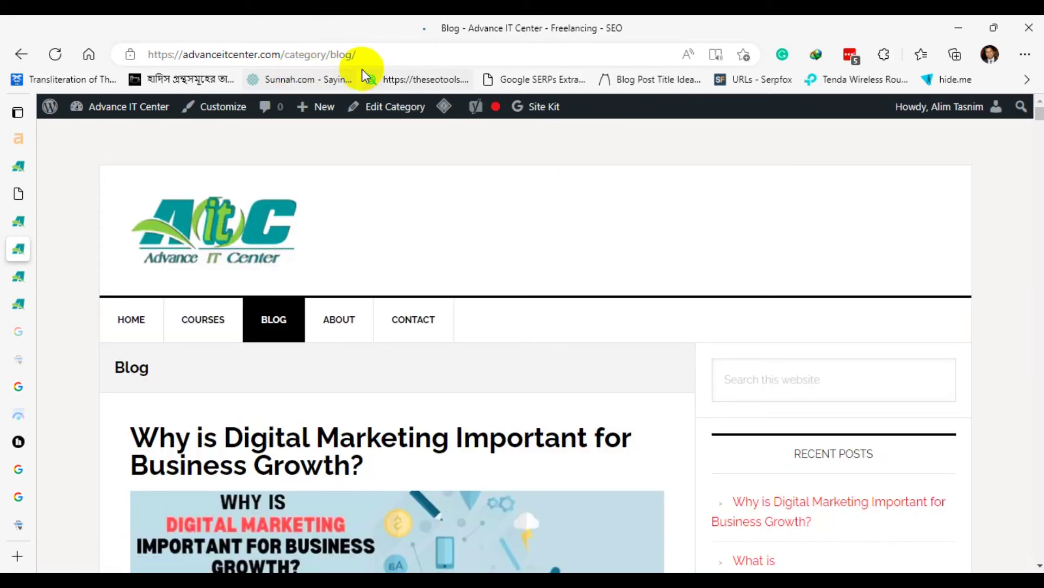
left_click_drag(360, 54, 121, 54)
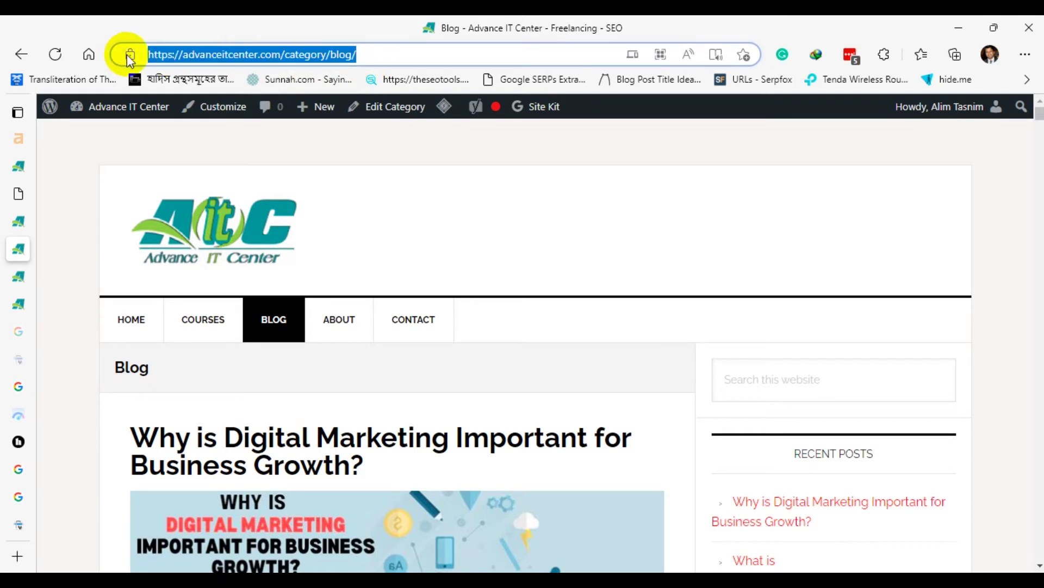
right_click(267, 57)
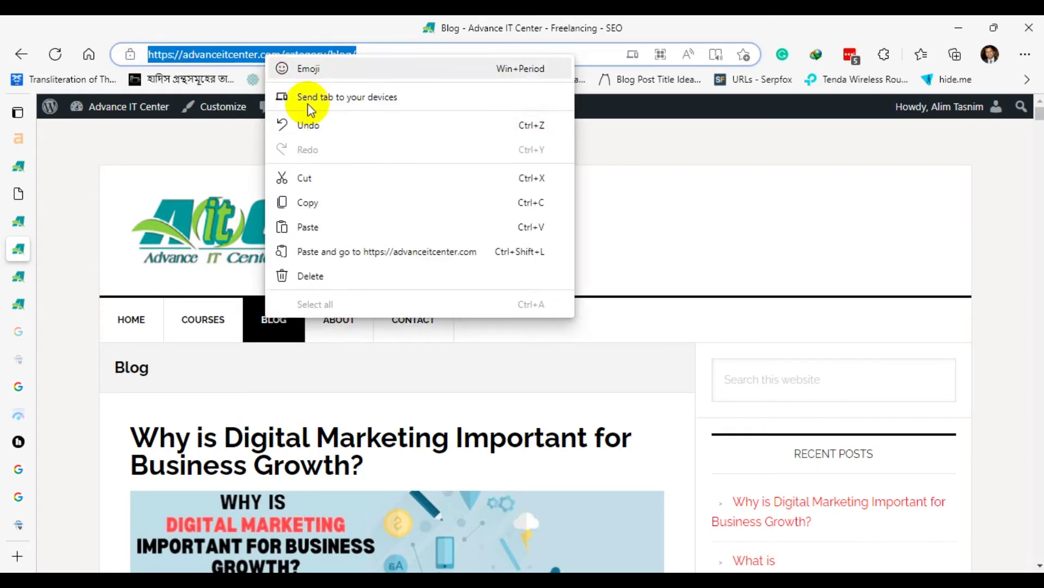
left_click(315, 203)
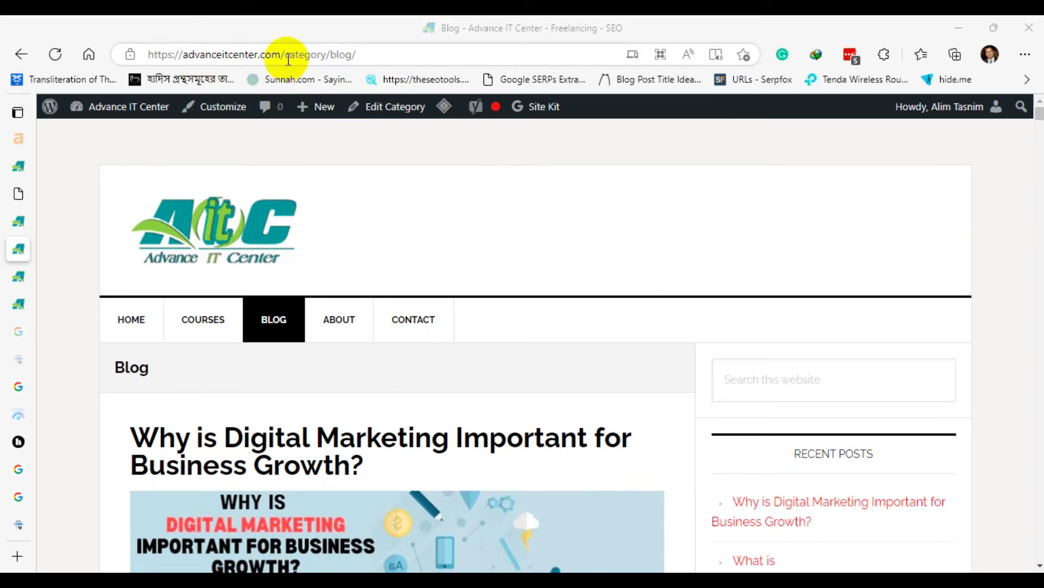
left_click(378, 61)
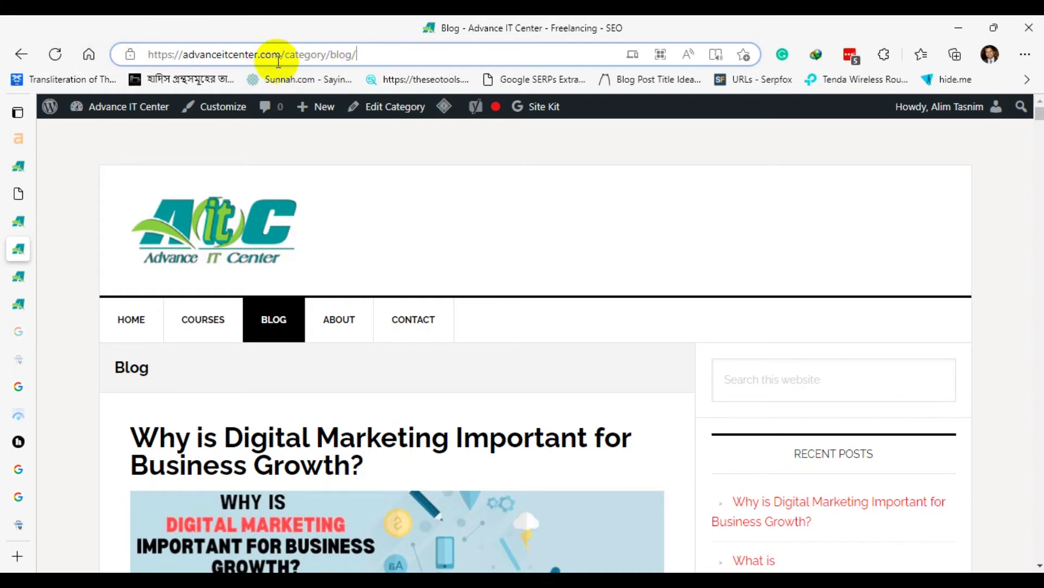
left_click_drag(287, 57, 129, 52)
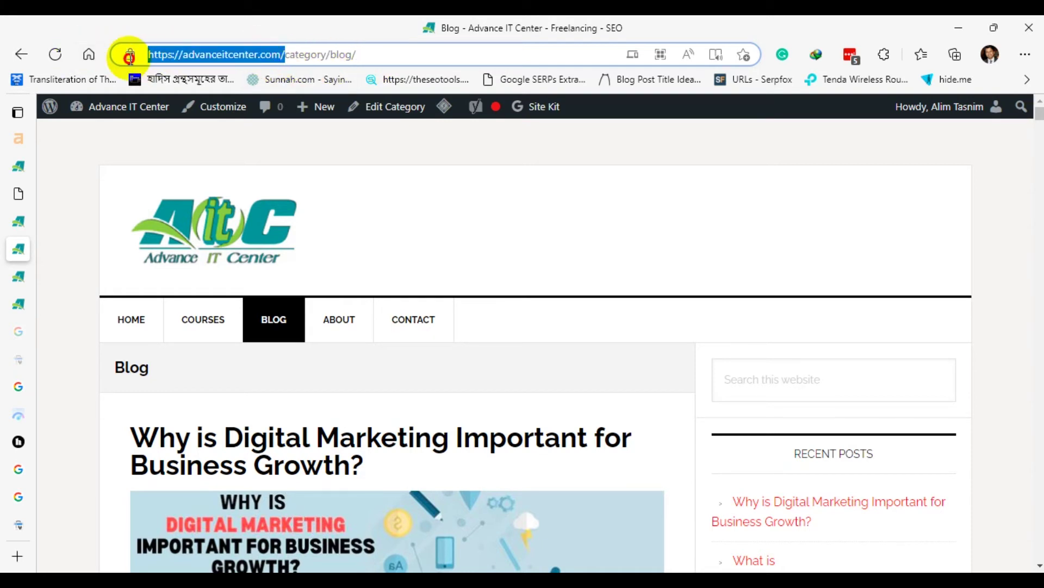
left_click(497, 135)
left_click(13, 555)
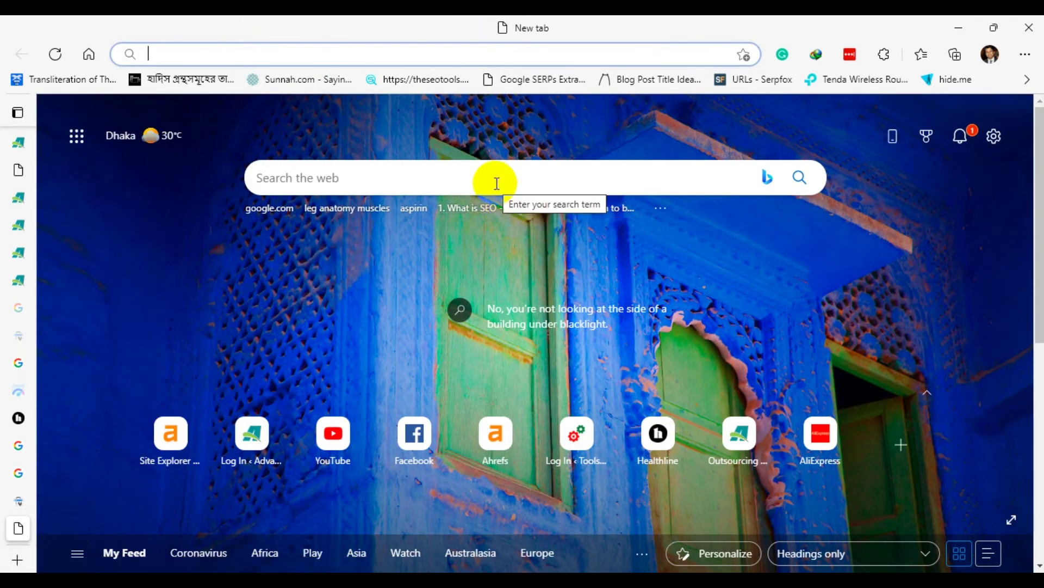
left_click(327, 181)
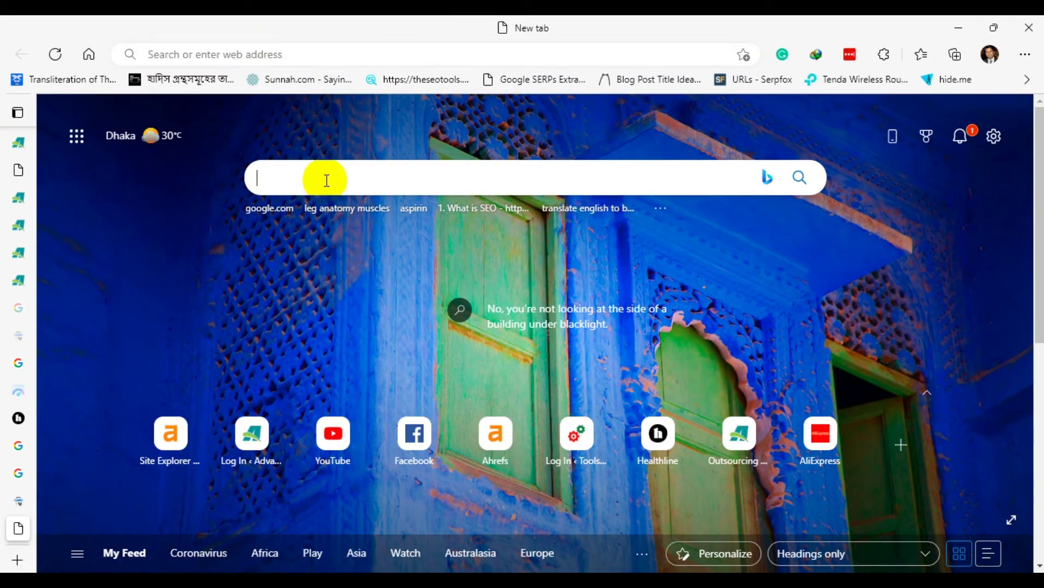
type("site:")
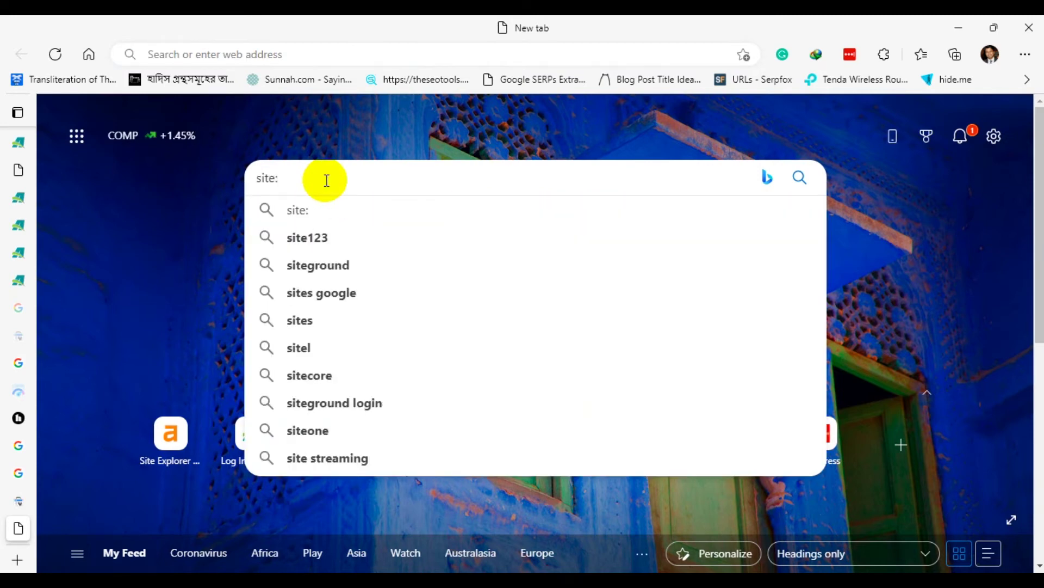
key("ctrl+v")
key("Return")
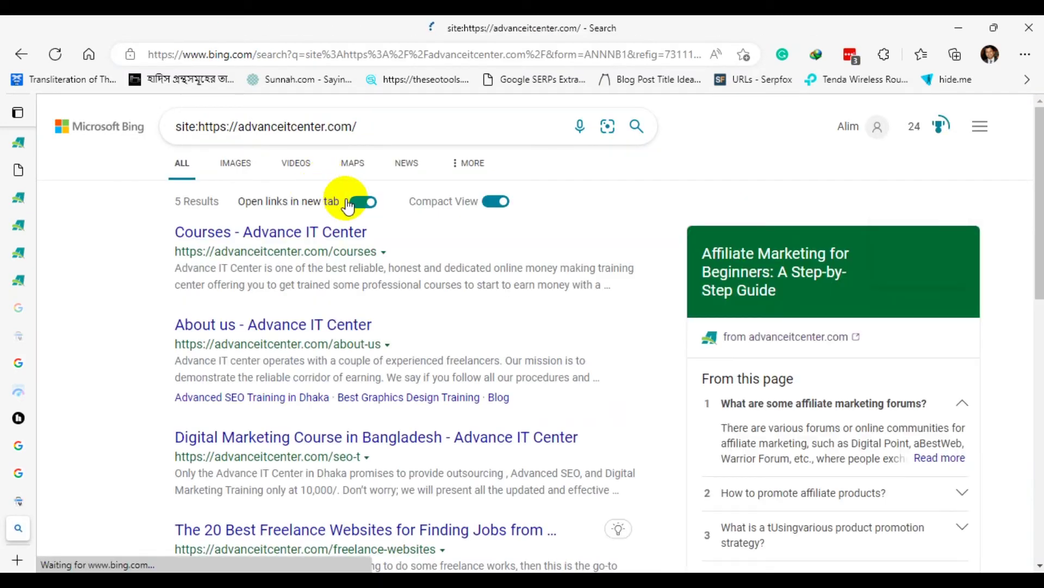
left_click(401, 133)
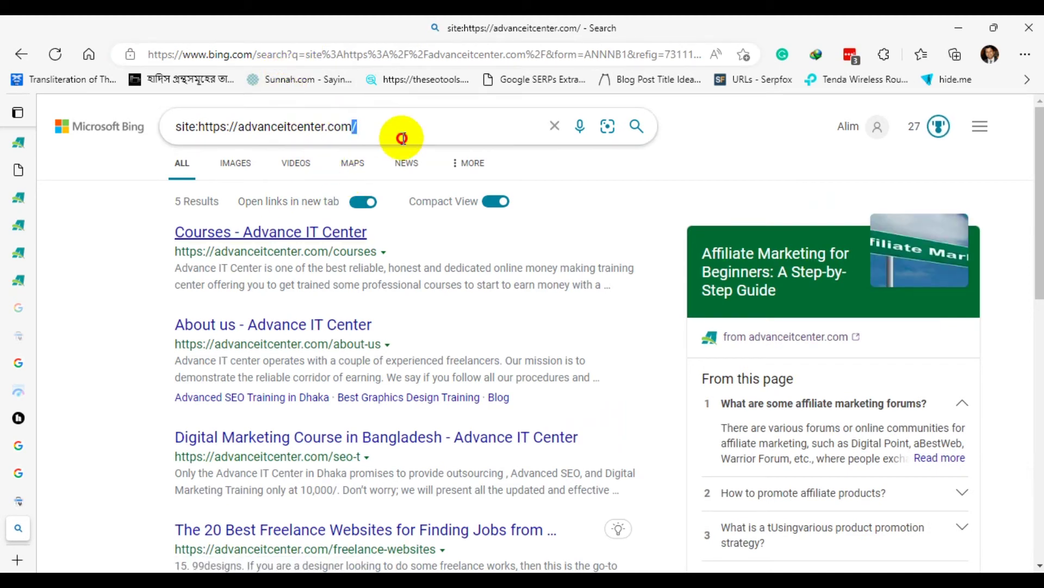
key("ctrl+a")
left_click(371, 58)
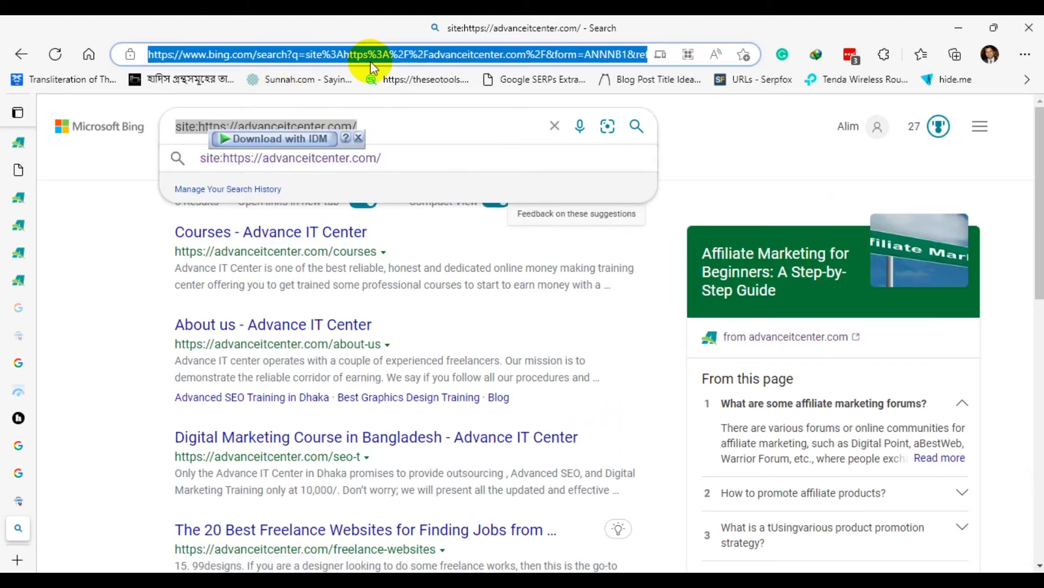
type("google")
key("Return")
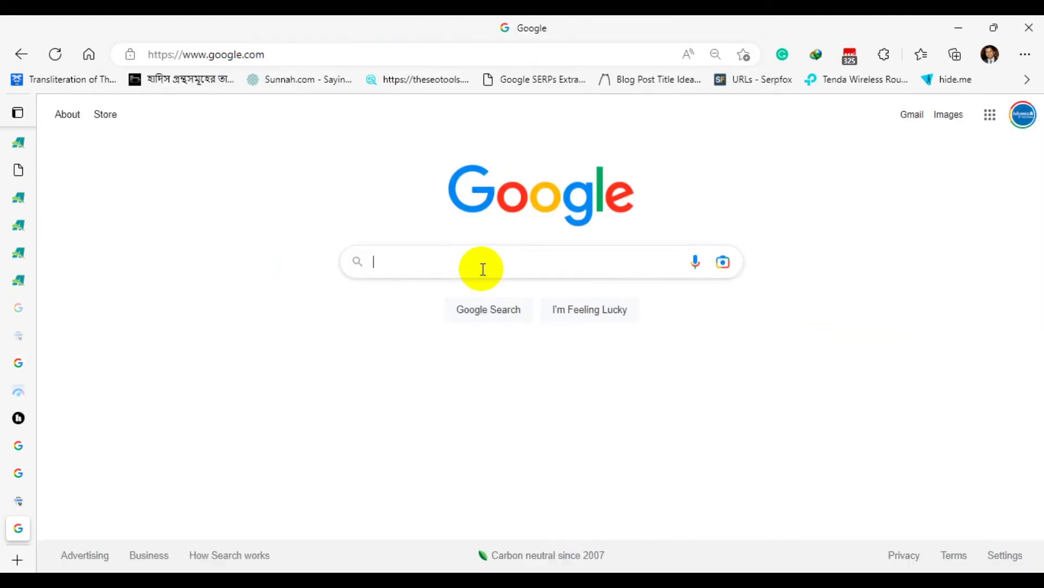
key("ctrl+v")
key("Return")
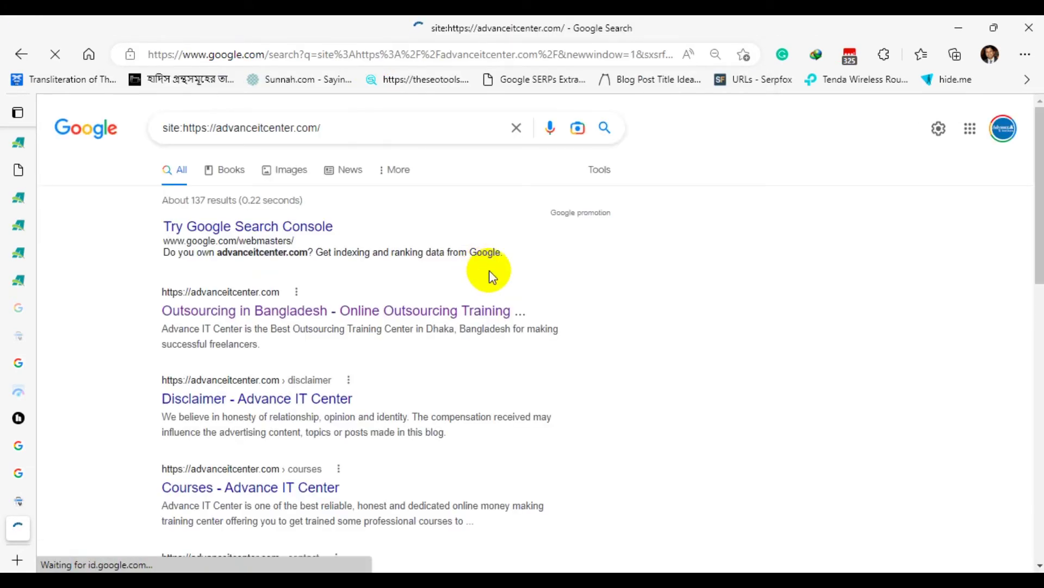
Examine the site: operator and domain in the query and look through the first page of indexed results.
left_click(174, 129)
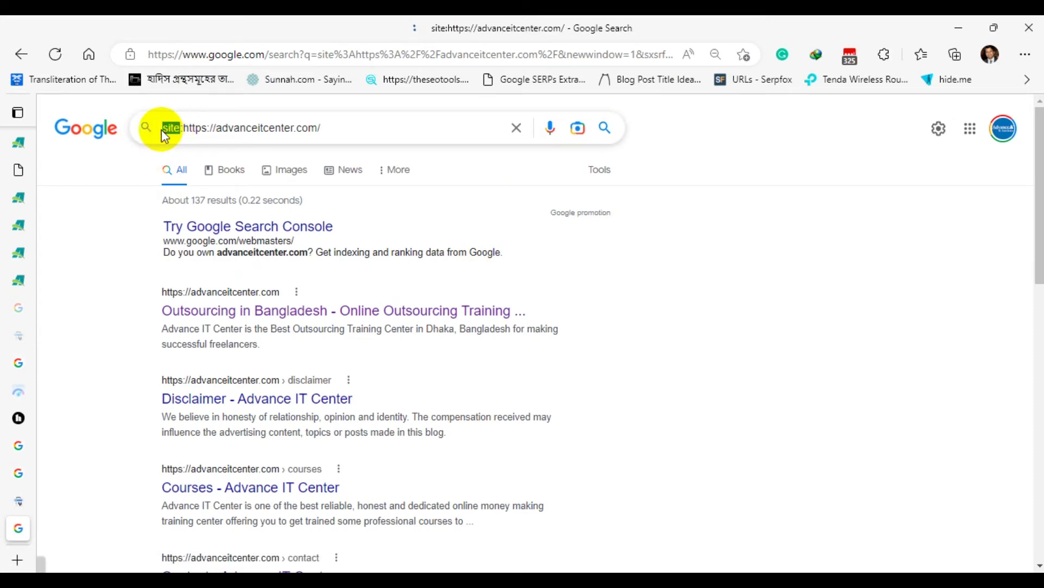
left_click(334, 127)
left_click_drag(350, 127, 185, 128)
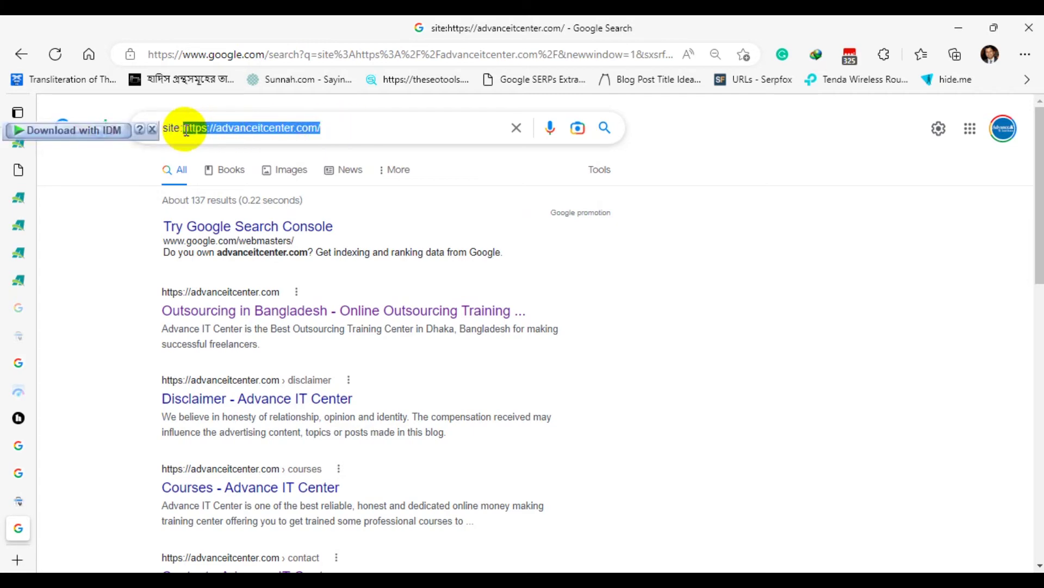
left_click(100, 201)
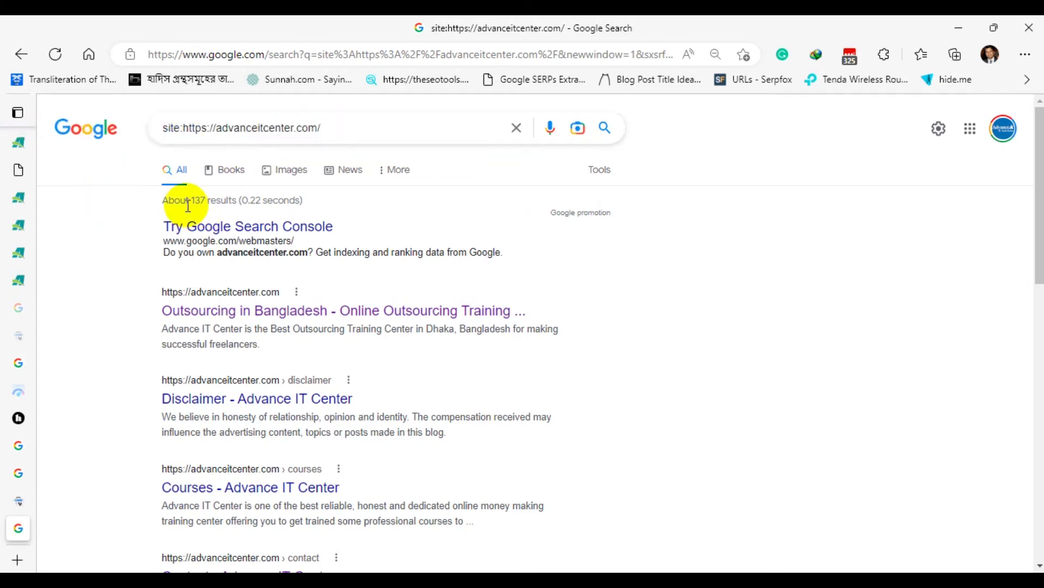
scroll(279, 190, "down", 2)
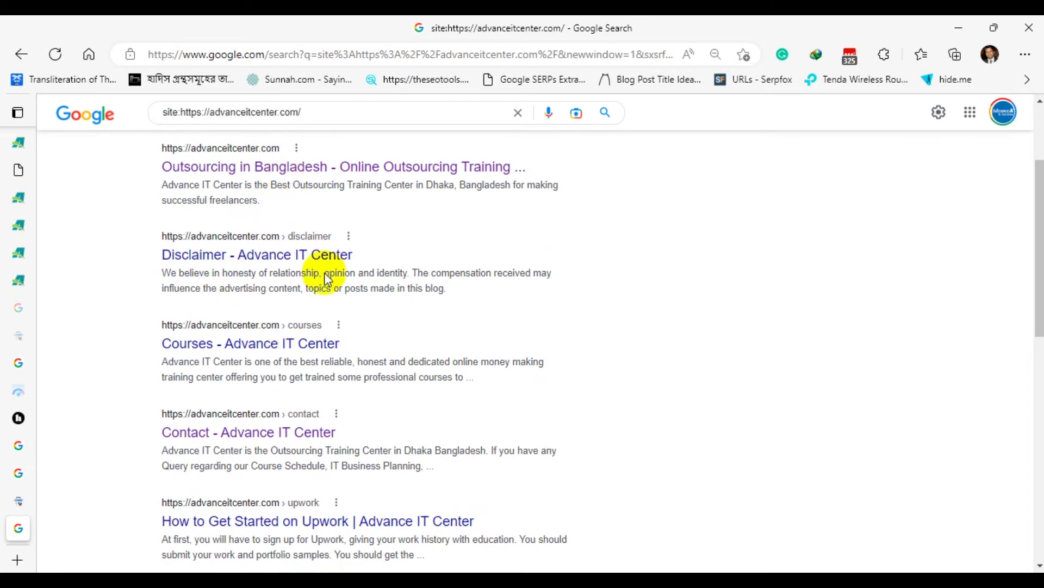
scroll(251, 203, "down", 2)
scroll(317, 298, "down", 5)
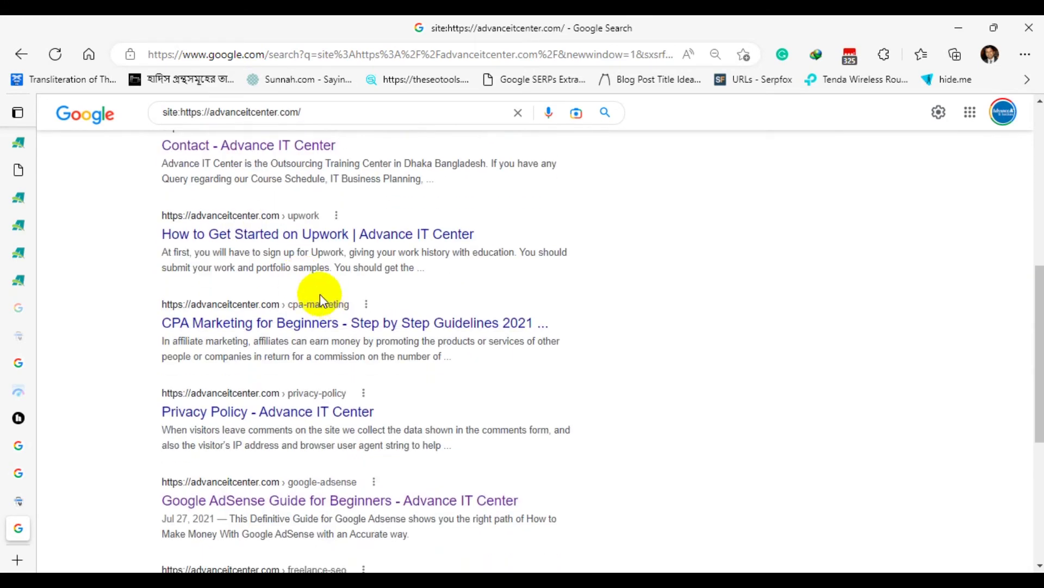
scroll(275, 292, "down", 3)
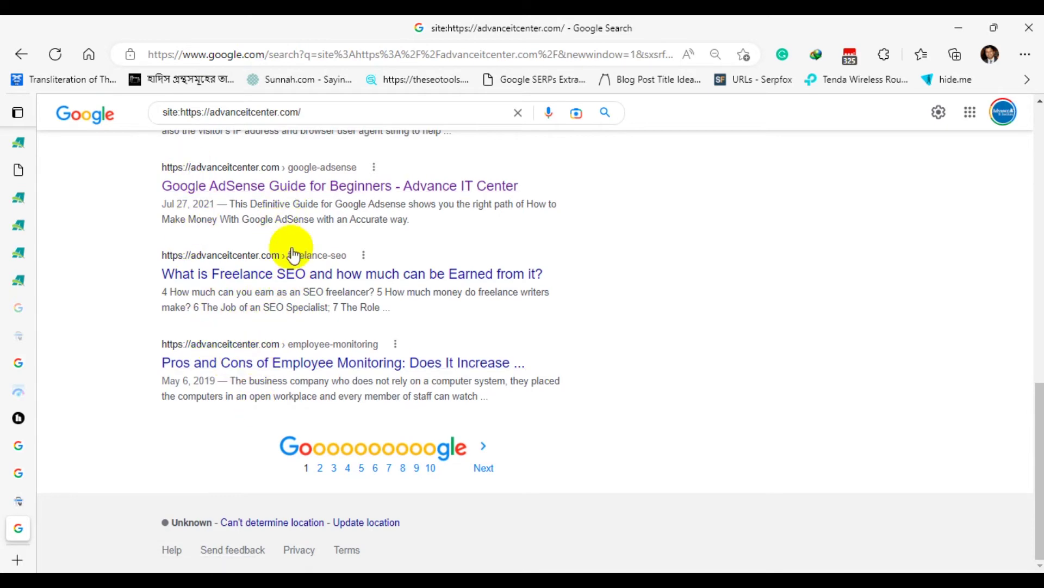
scroll(293, 254, "up", 11)
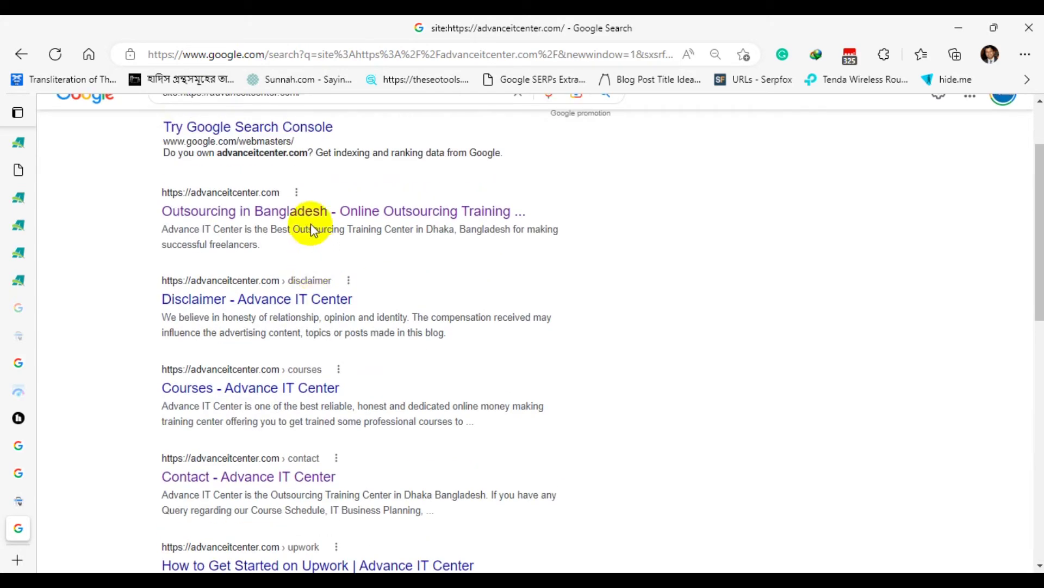
scroll(311, 224, "up", 2)
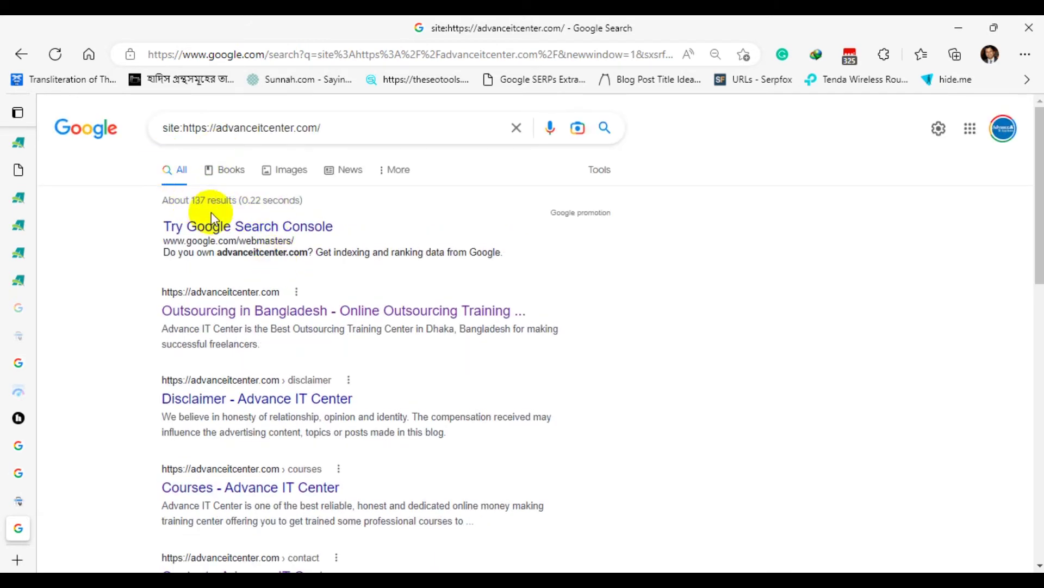
Open page 2 of the Google results and look through the indexed pages, including the Blog category page.
scroll(211, 212, "down", 13)
left_click(320, 469)
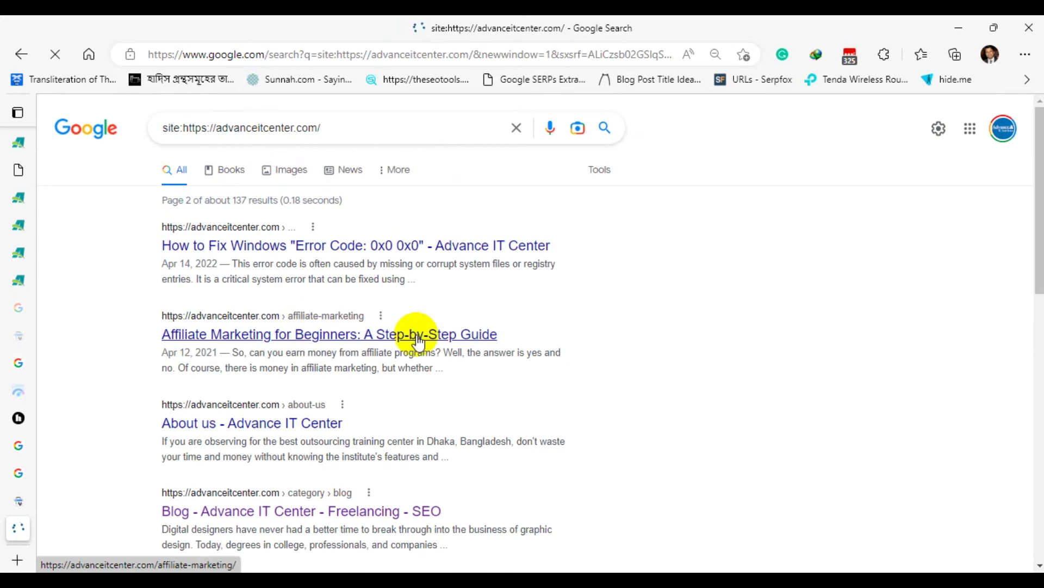
scroll(457, 336, "down", 4)
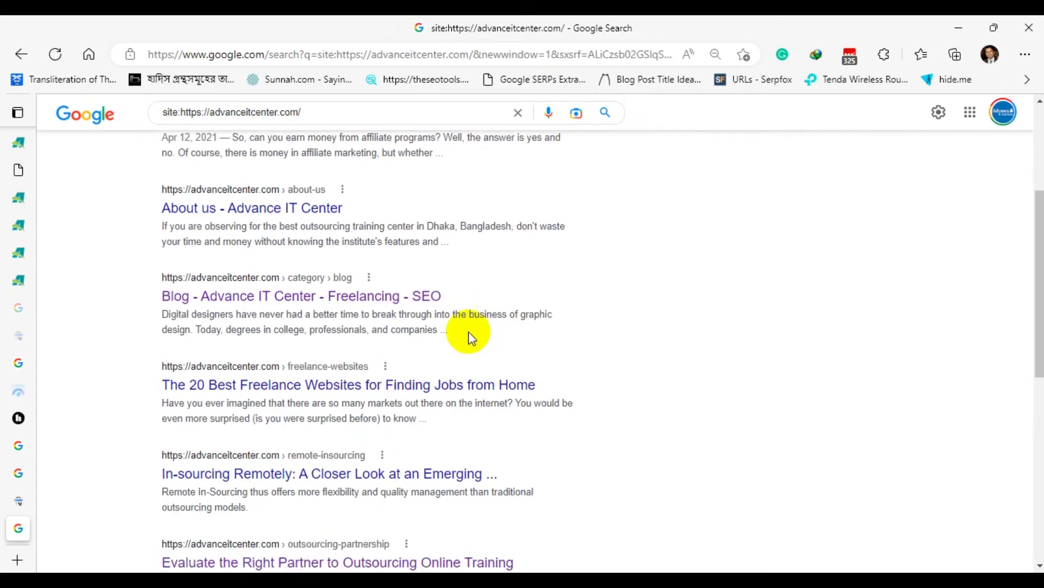
scroll(252, 345, "down", 4)
scroll(501, 381, "up", 8)
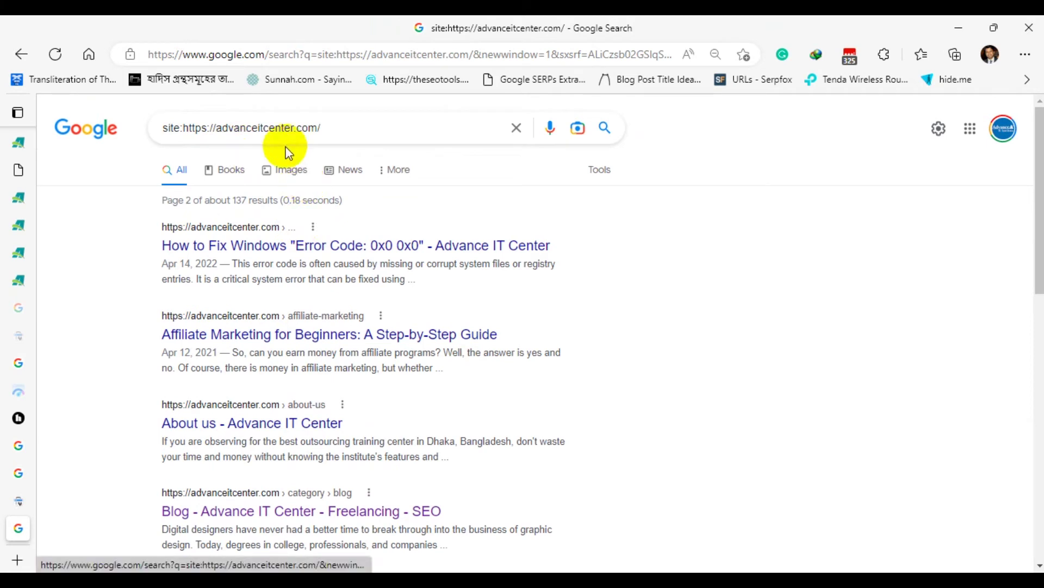
Replace the domain in the query and search Google for site:creaticenter.com.
left_click(351, 132)
left_click_drag(351, 132, 182, 127)
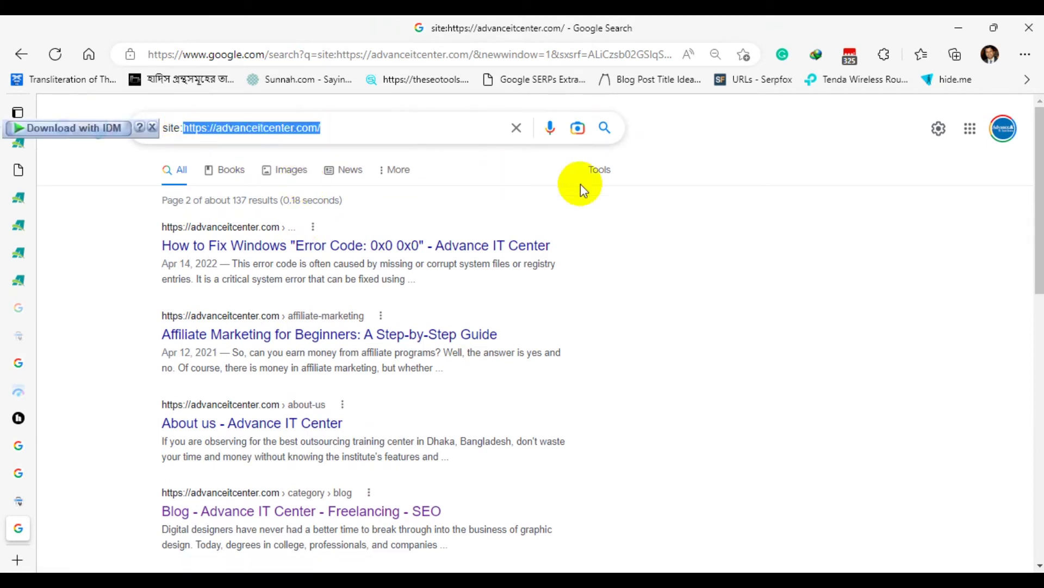
type("creatice")
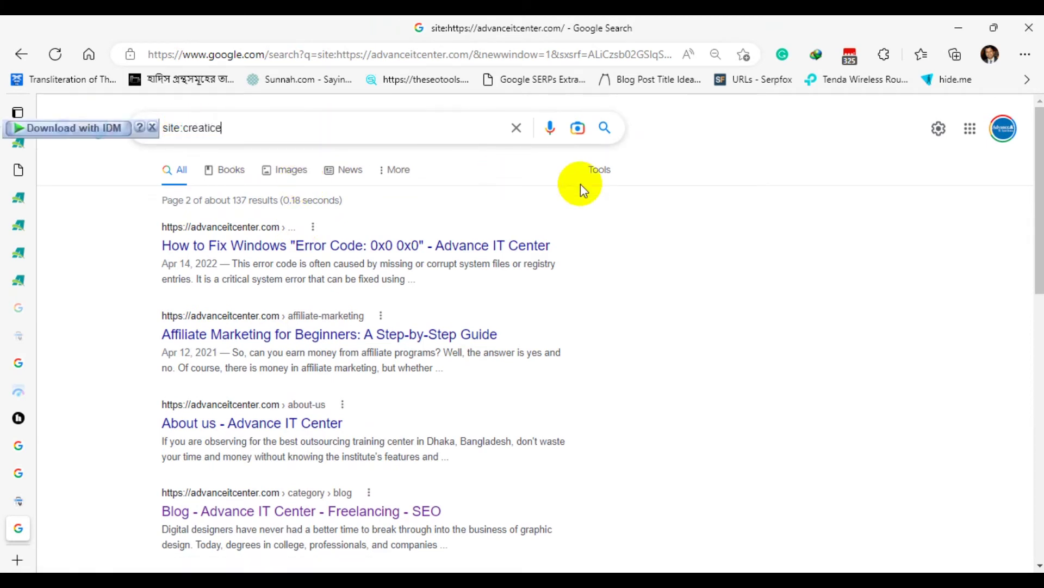
type("nter.com")
key("Return")
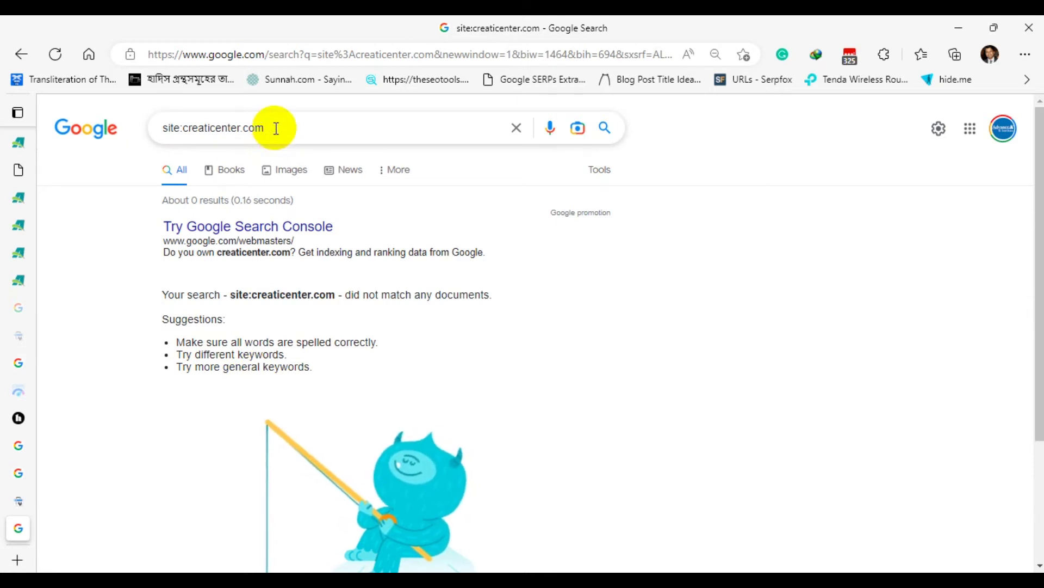
left_click(218, 127)
left_click_drag(218, 126, 184, 134)
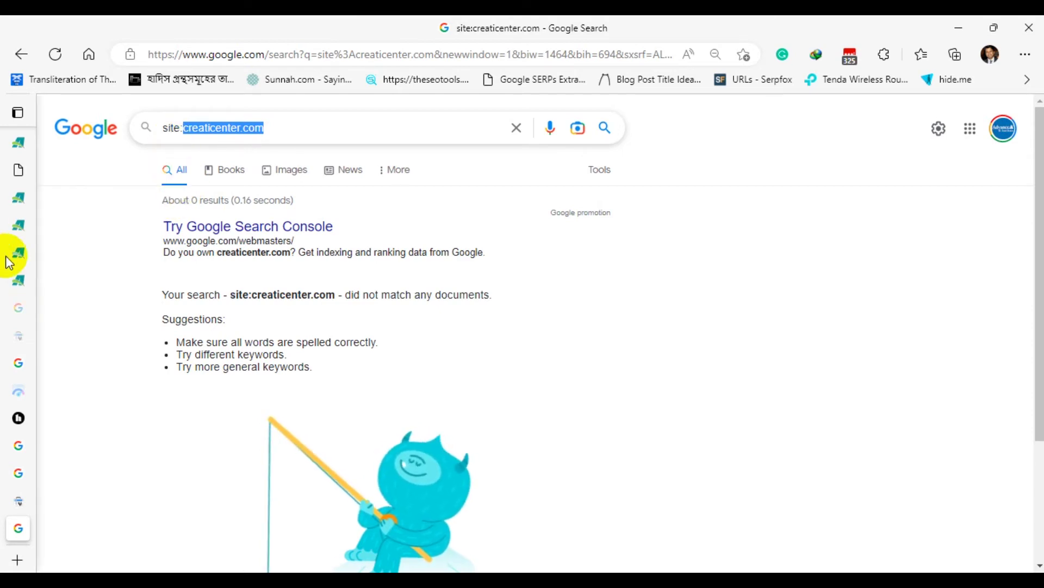
Switch to the Technical SEO checklist in Notepad and review item 18, Noindex Tag and Category Pages.
mouse_move(185, 569)
left_click(205, 517)
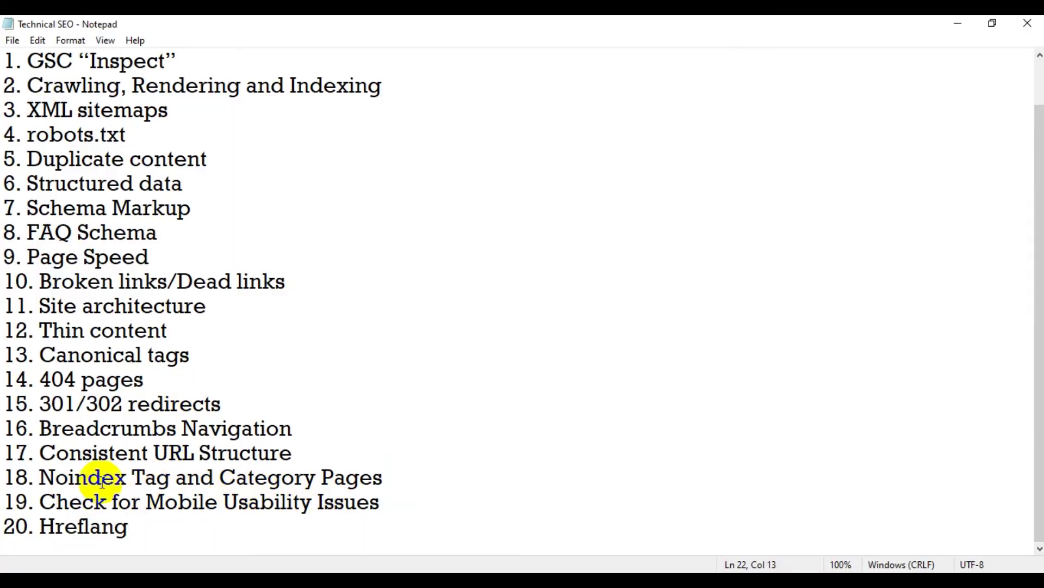
left_click_drag(172, 478, 39, 478)
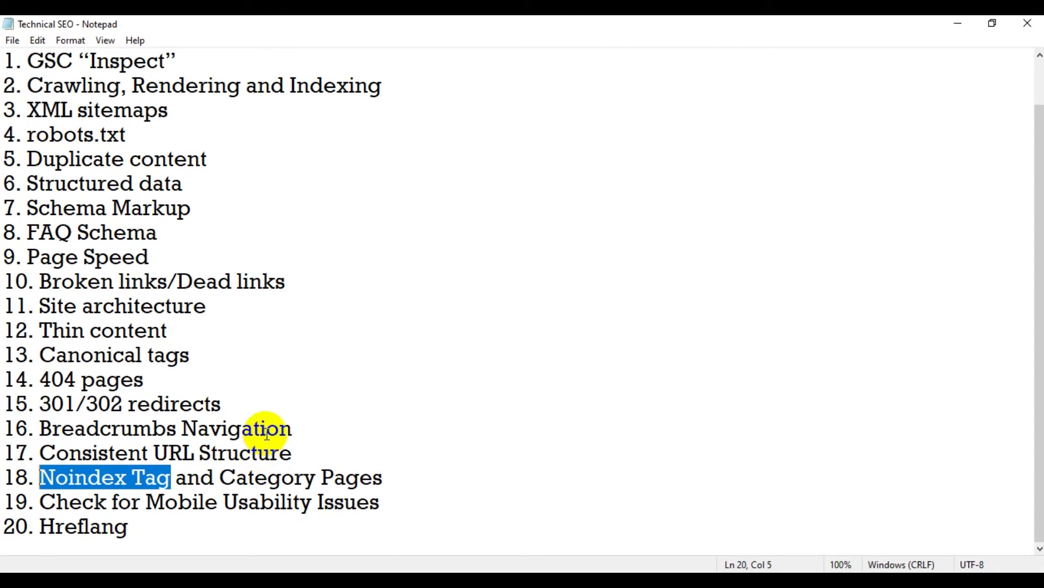
left_click(155, 485)
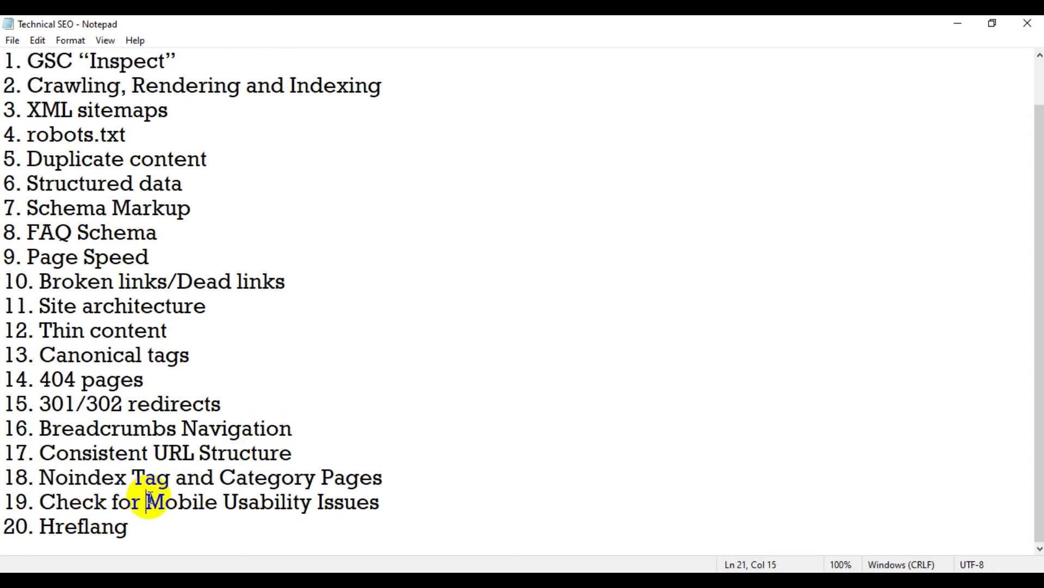
left_click(173, 480)
left_click(518, 393)
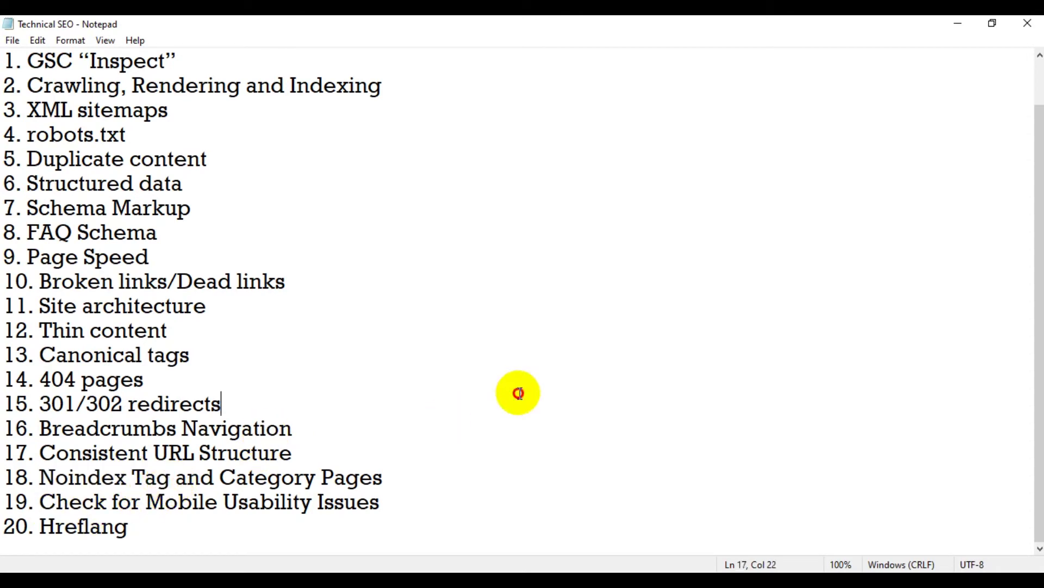
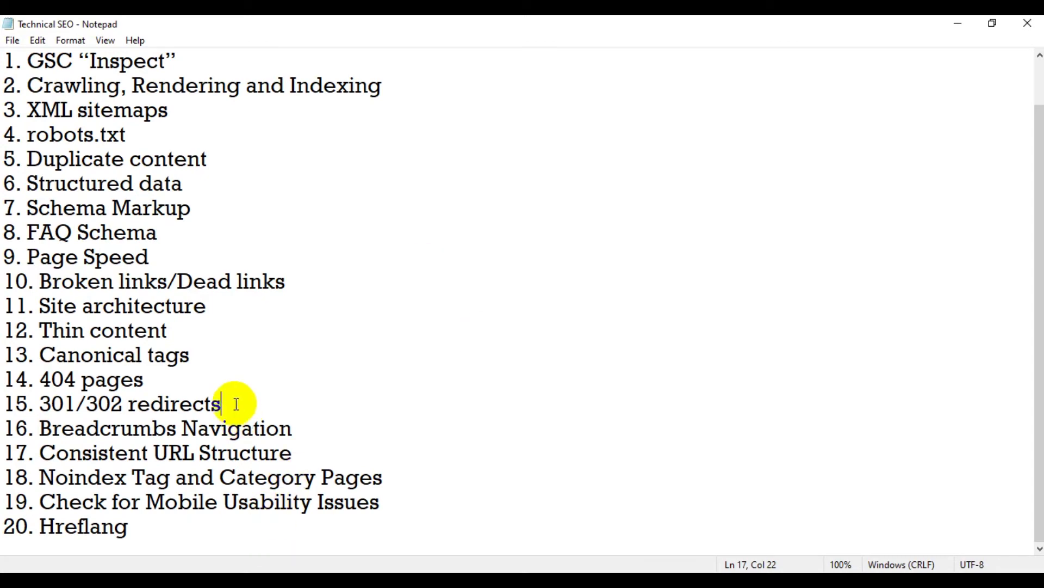
scroll(239, 392, "up", 1)
scroll(234, 378, "down", 1)
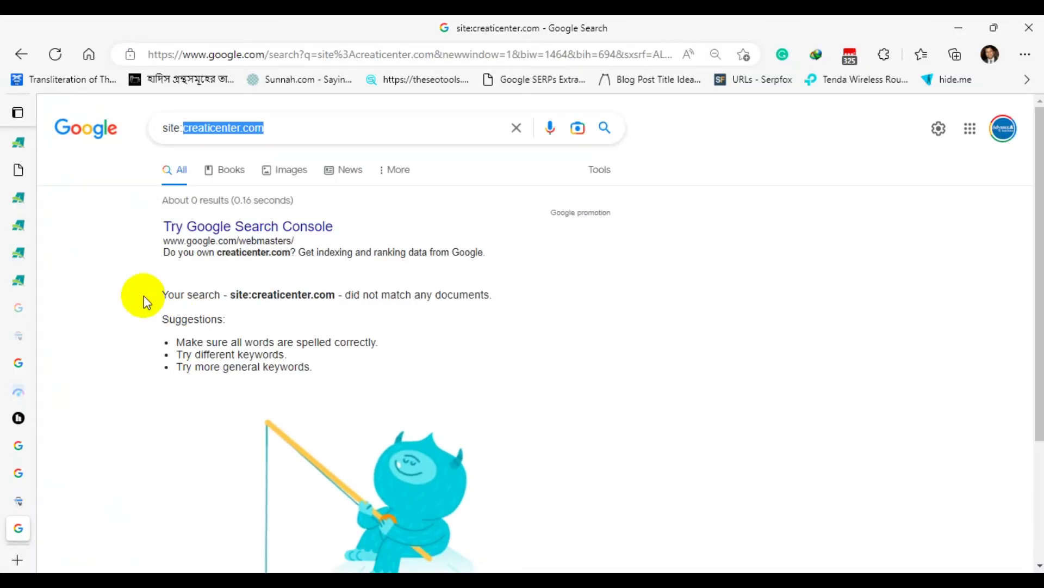
Switch to the Advance IT Center WordPress dashboard and open the Yoast SEO settings.
mouse_move(16, 460)
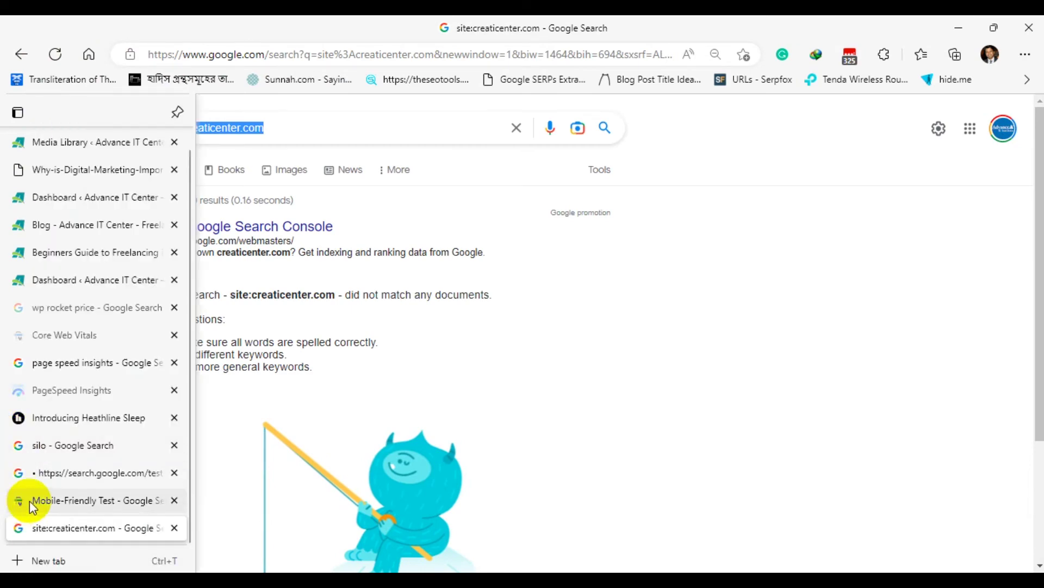
left_click(51, 281)
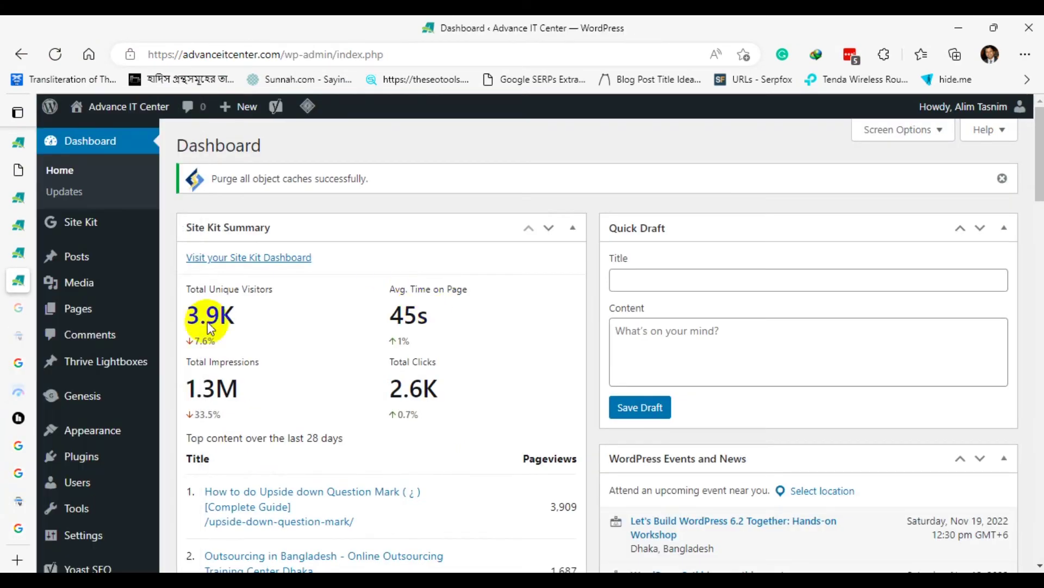
scroll(207, 322, "down", 10)
mouse_move(93, 422)
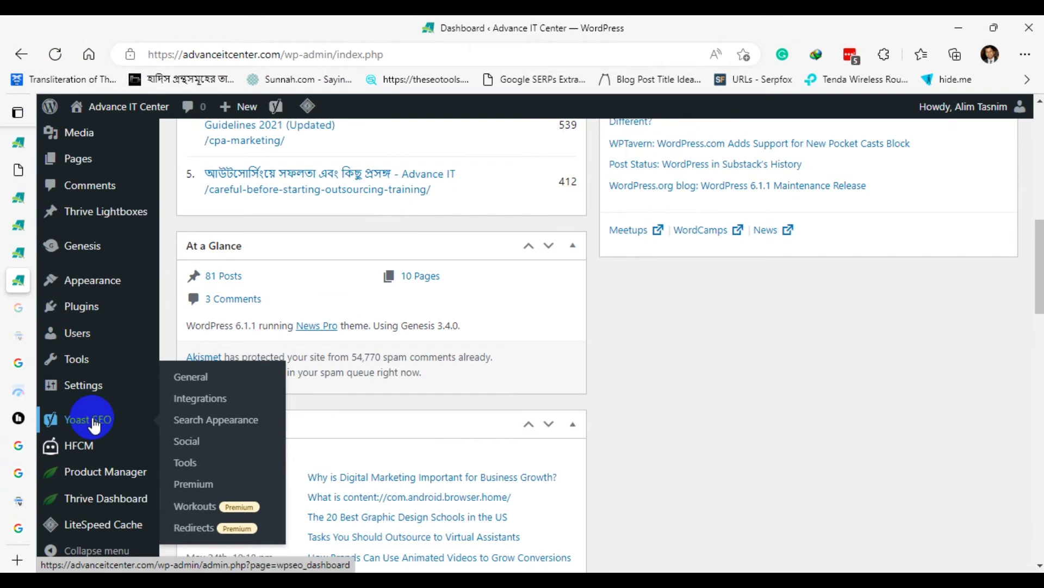
left_click(99, 420)
mouse_move(103, 396)
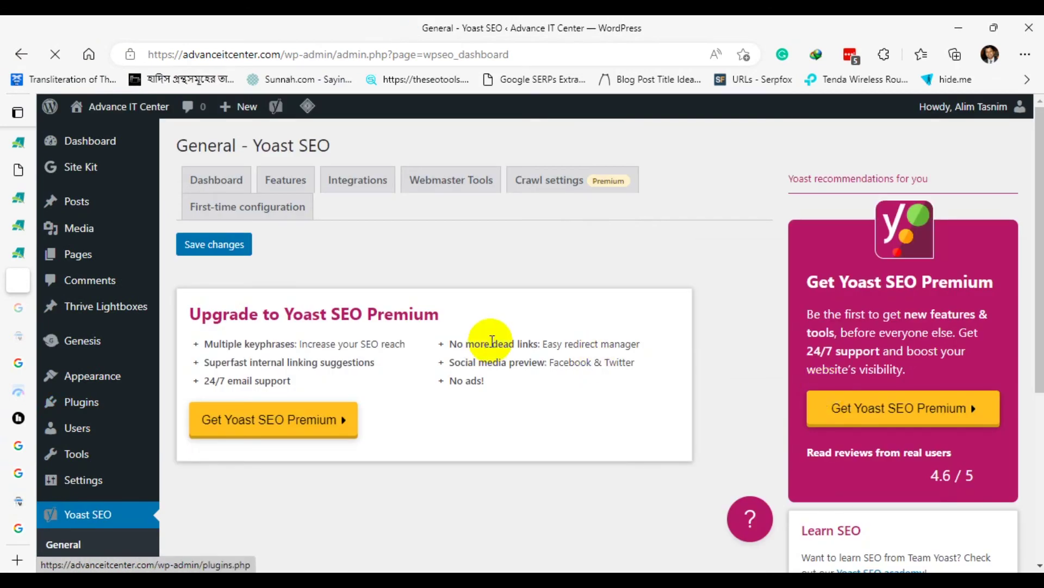
Look through the Yoast SEO General page, including its Dashboard section with problems and notifications.
scroll(359, 262, "down", 4)
scroll(359, 262, "up", 4)
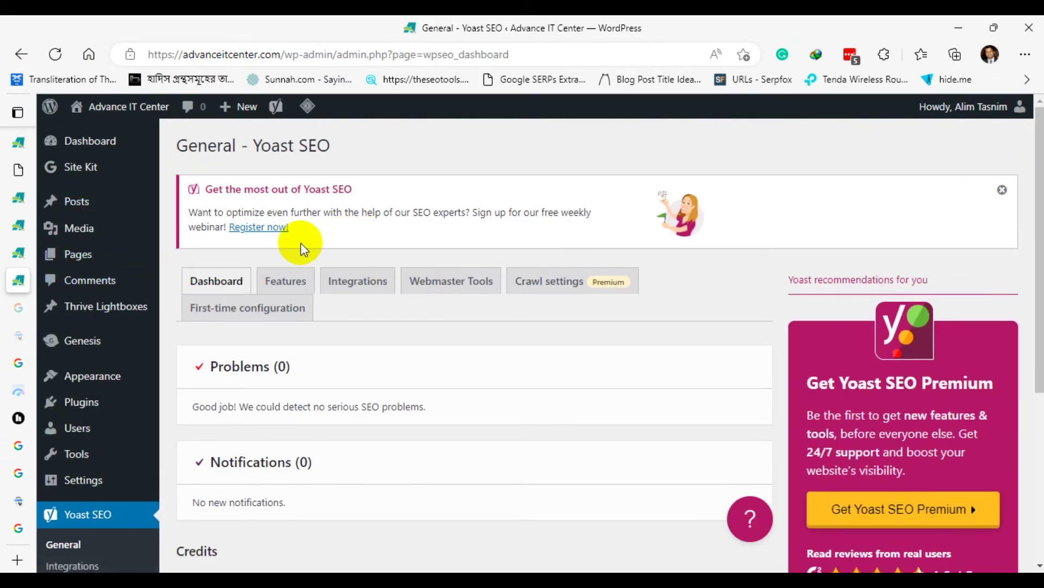
left_click(217, 281)
scroll(294, 234, "down", 3)
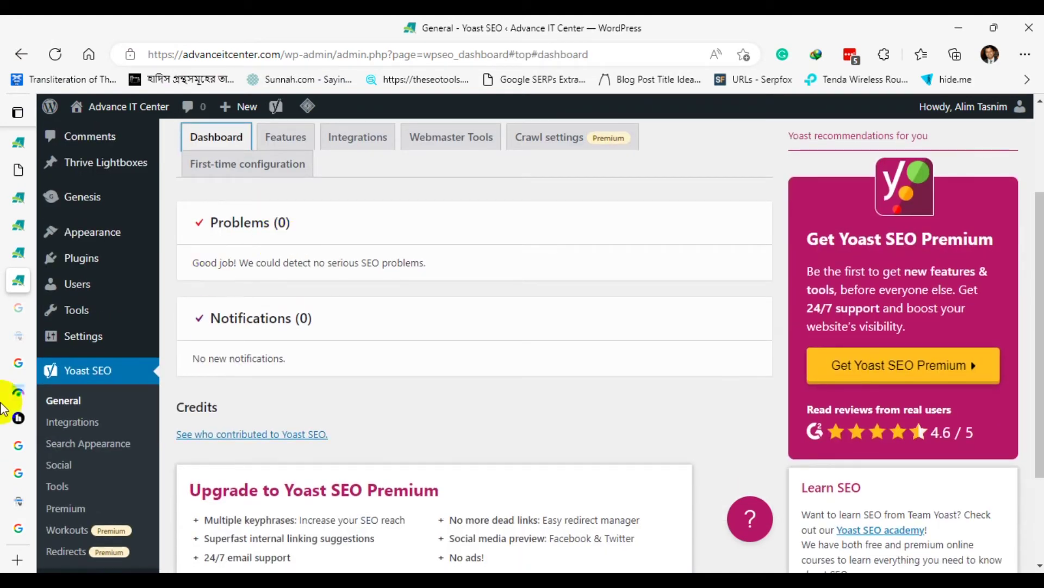
left_click(65, 400)
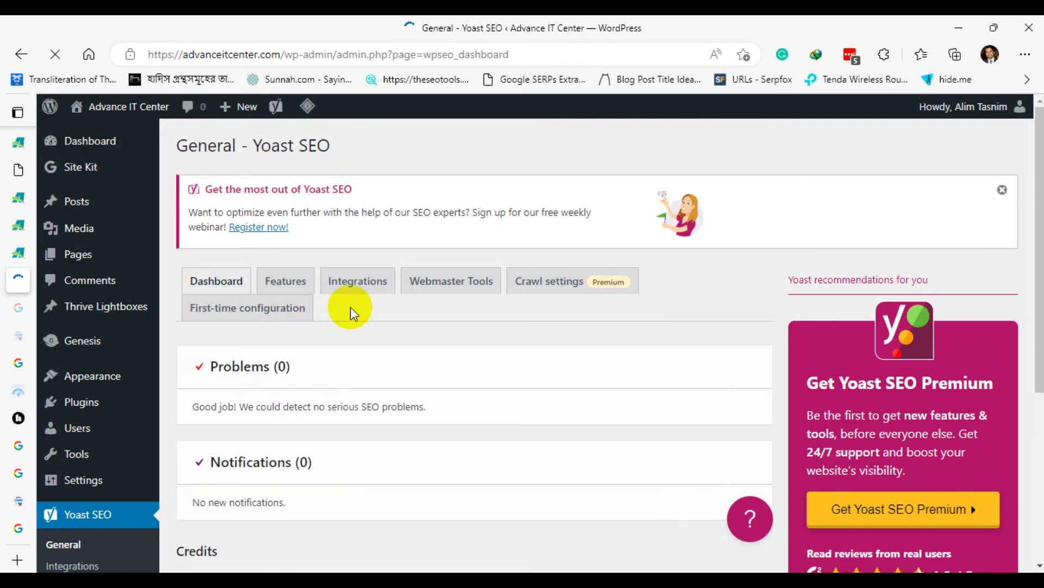
scroll(327, 283, "down", 5)
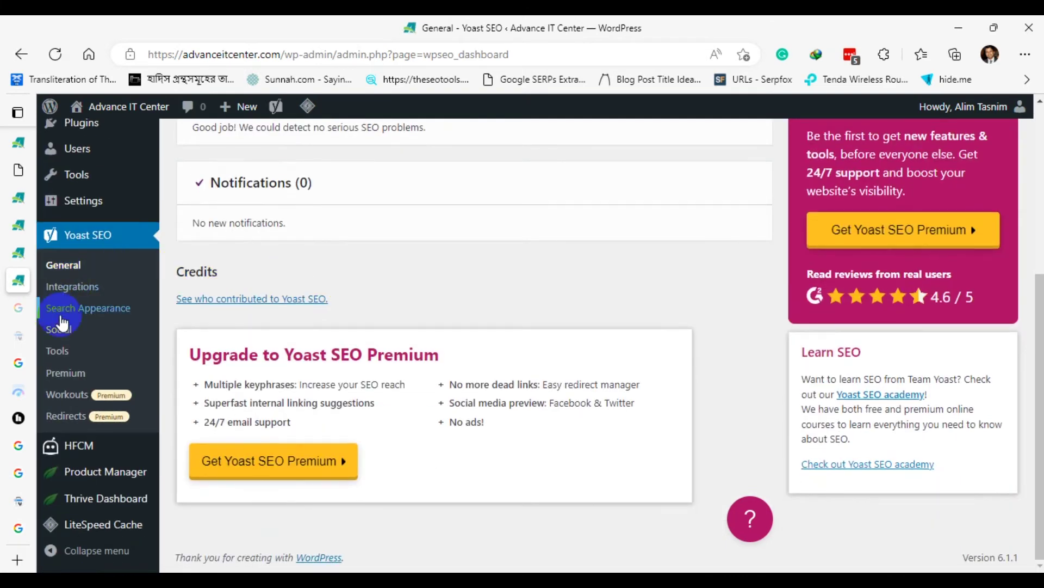
Open the Taxonomies settings under Yoast SEO Search Appearance and review the search result options for Categories.
left_click(87, 309)
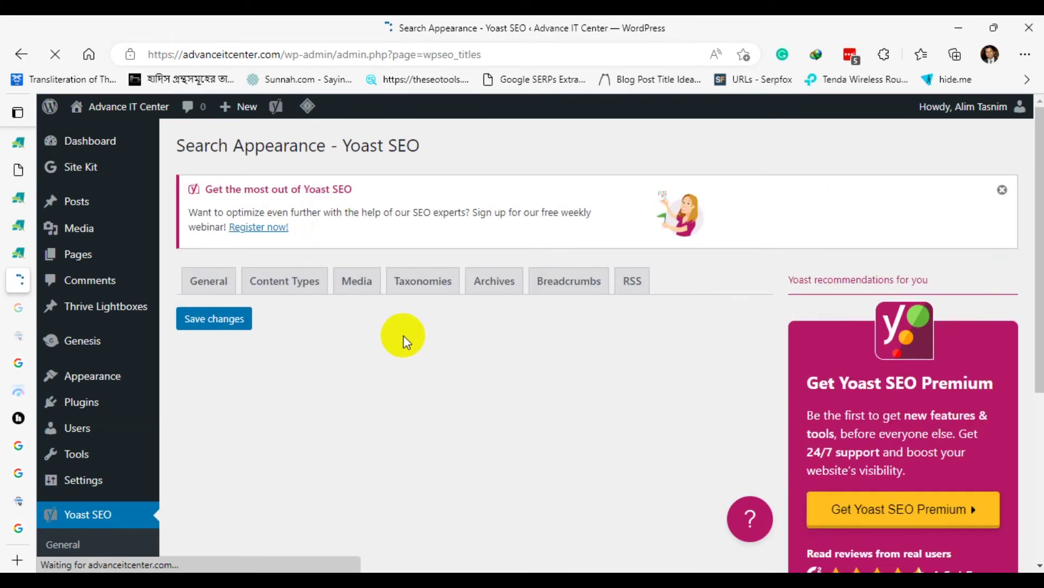
scroll(490, 266, "down", 3)
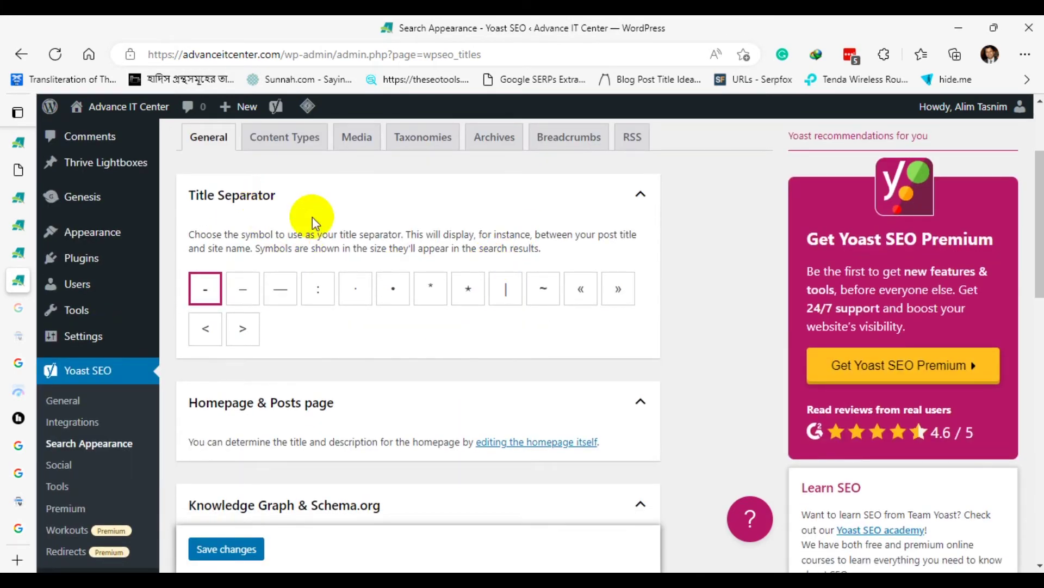
scroll(315, 220, "up", 1)
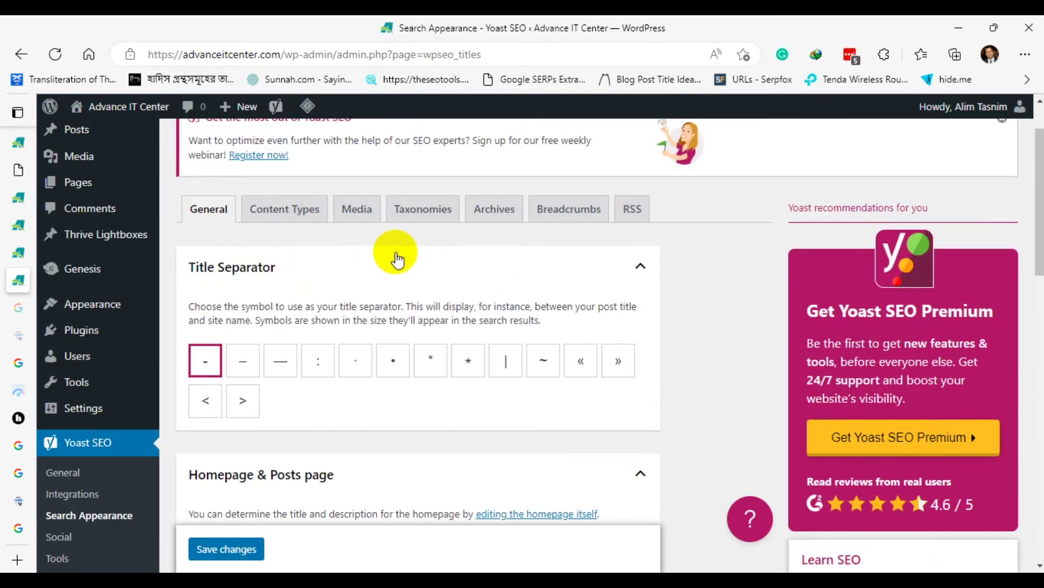
left_click(287, 215)
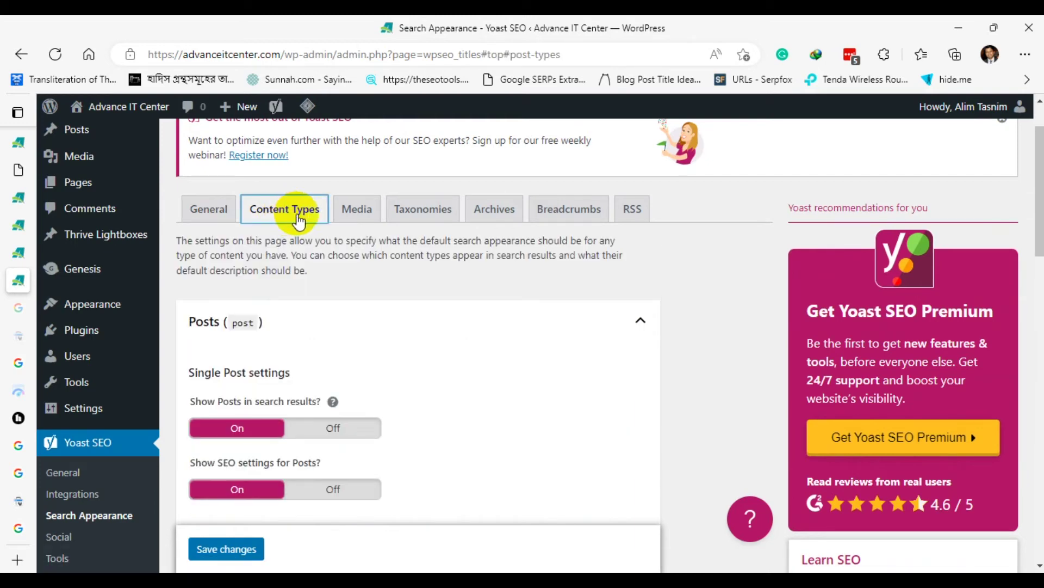
left_click(425, 214)
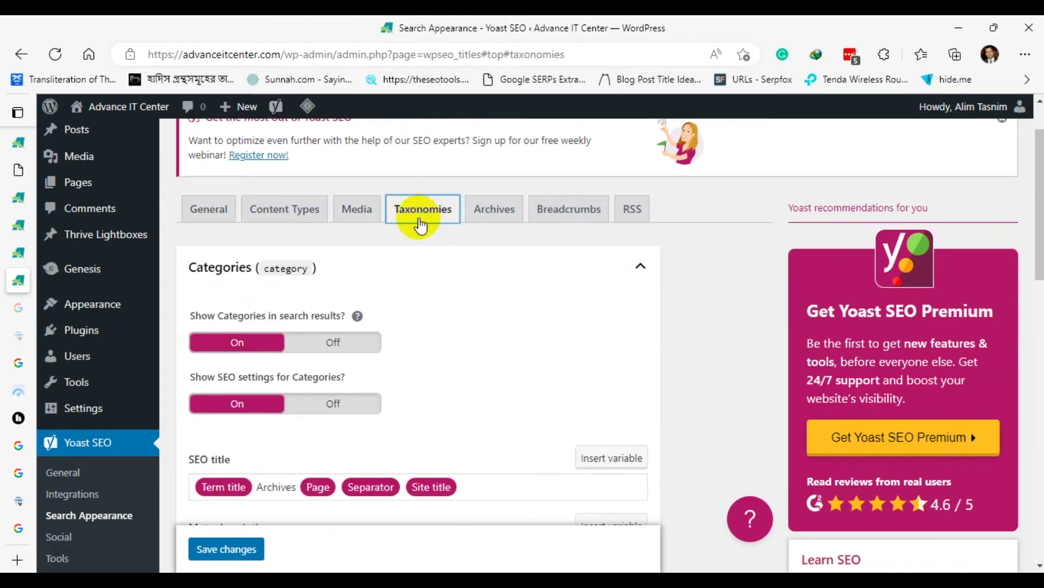
scroll(440, 272, "down", 1)
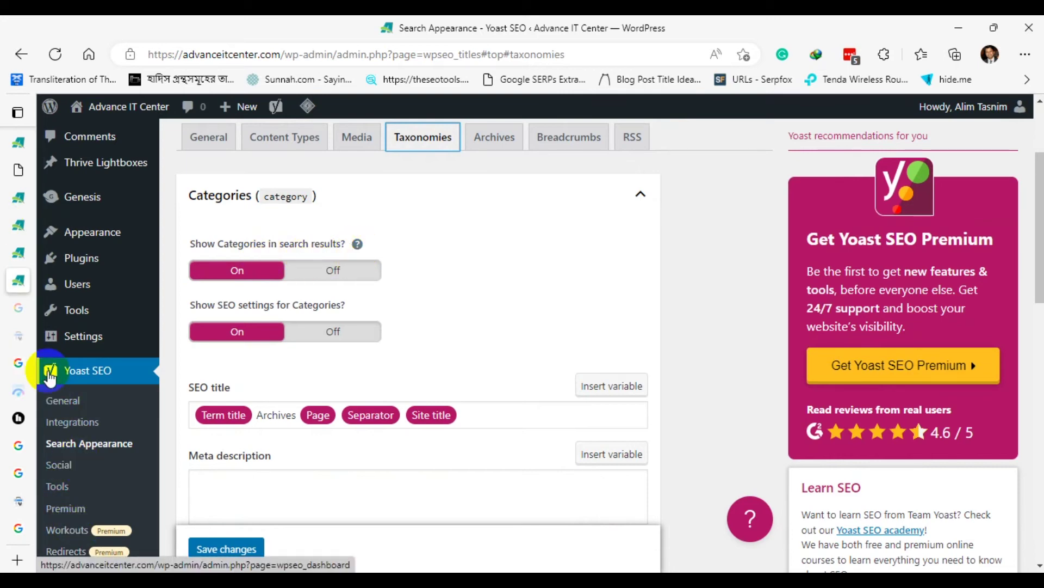
Return to the Google search for site:creaticenter.com and shorten the query to "site".
left_click(66, 527)
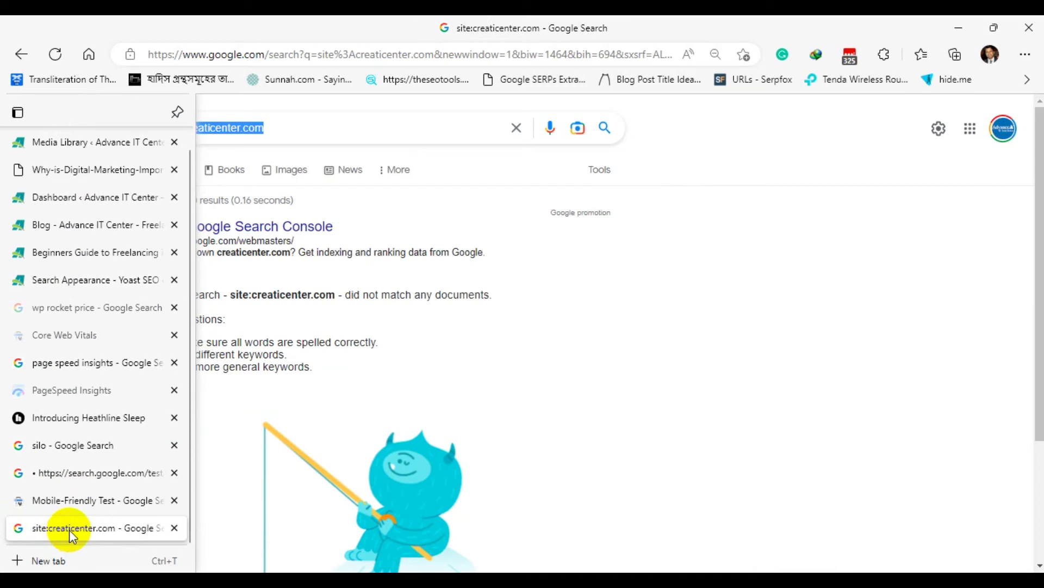
left_click(299, 128)
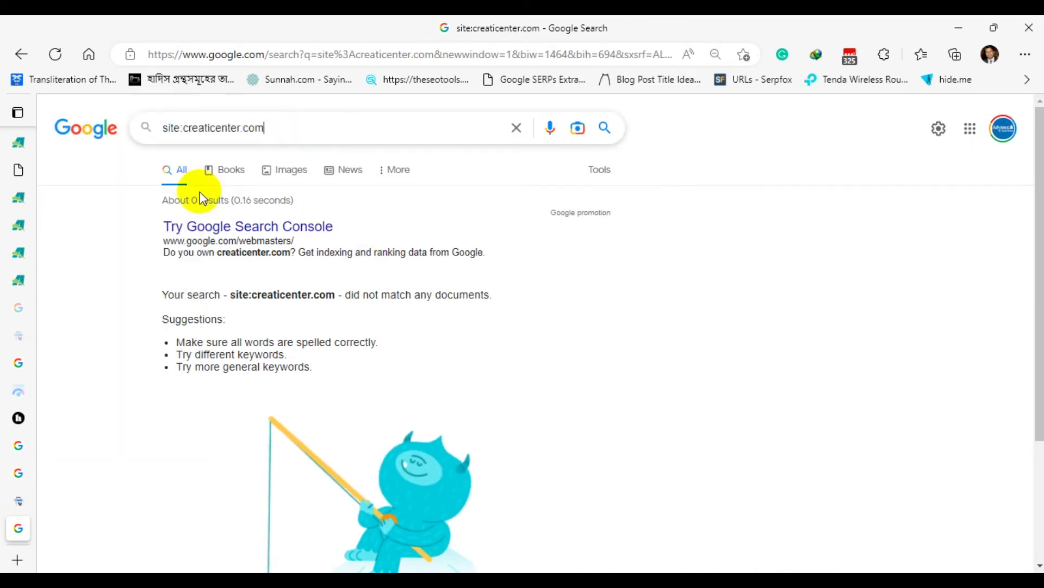
left_click_drag(189, 128, 447, 159)
key("BackSpace")
key("BackSpace")
key("BackSpace")
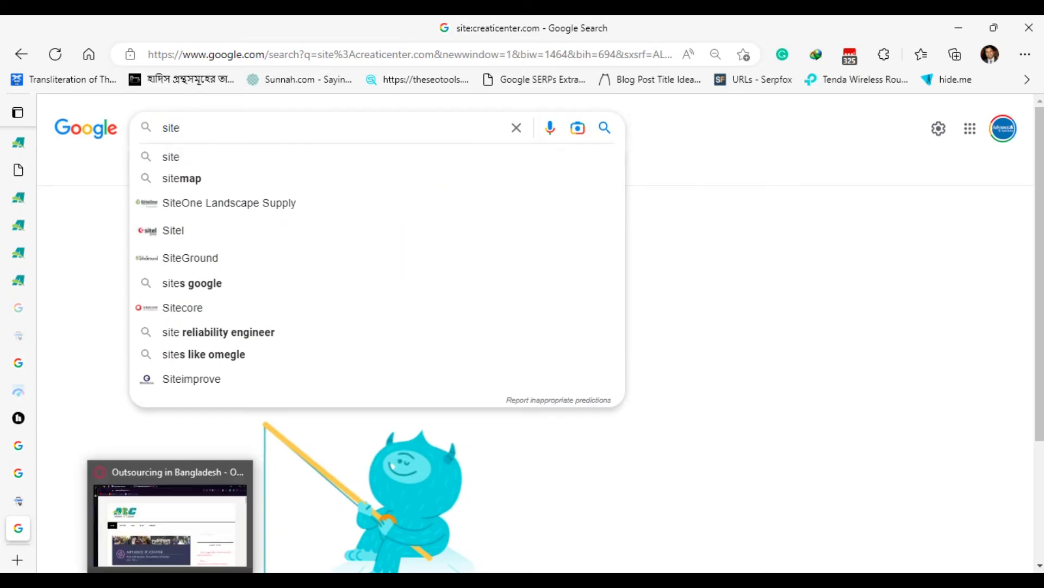
Switch to the Advance IT Center website in Opera, open its Blog page and copy the page's URL.
left_click(163, 522)
left_click(264, 293)
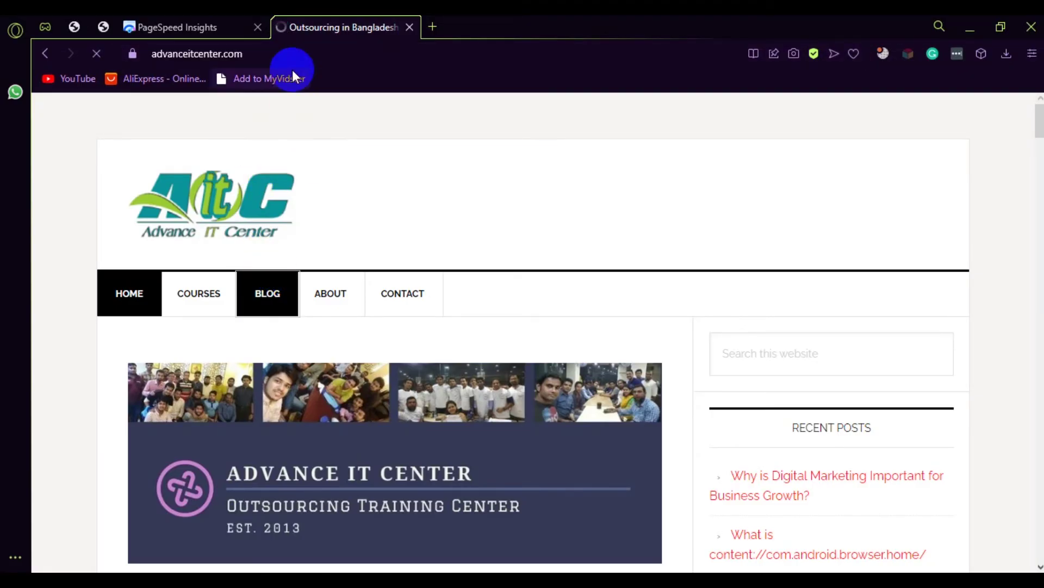
left_click(288, 53)
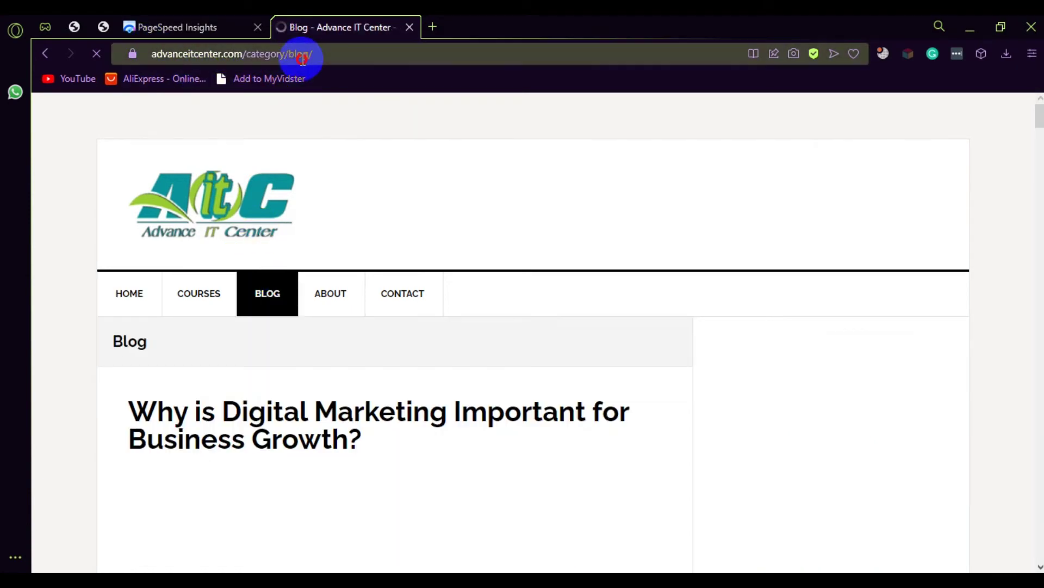
left_click(279, 54)
key("ctrl+c")
right_click(241, 51)
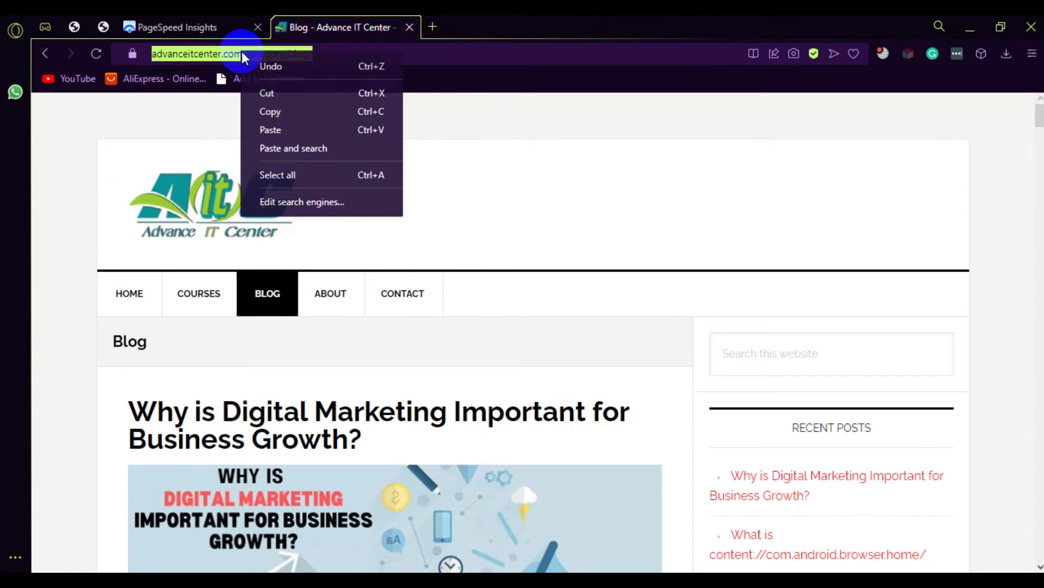
left_click(291, 111)
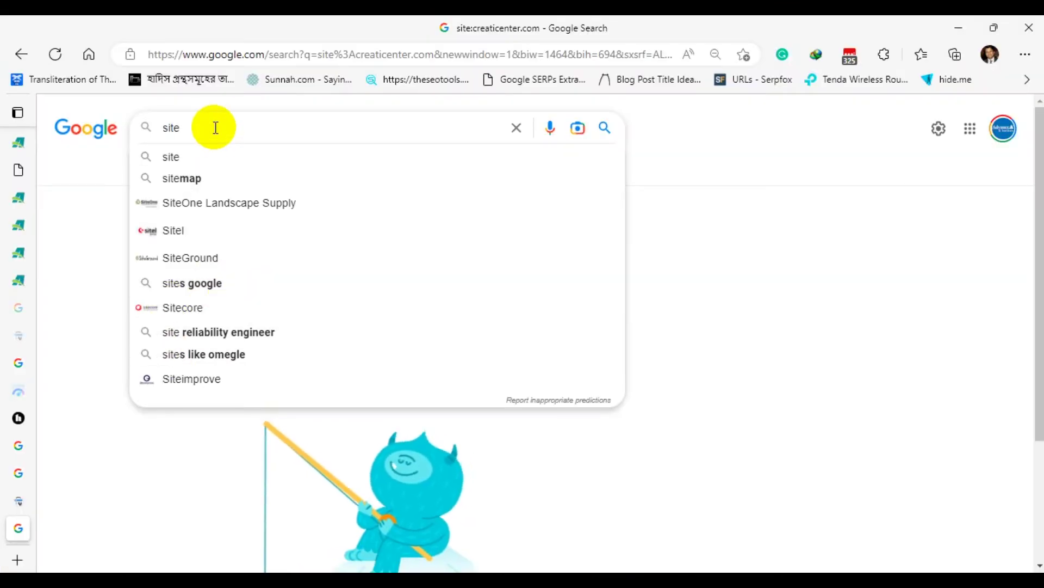
type(":")
key("ctrl+v")
key("Return")
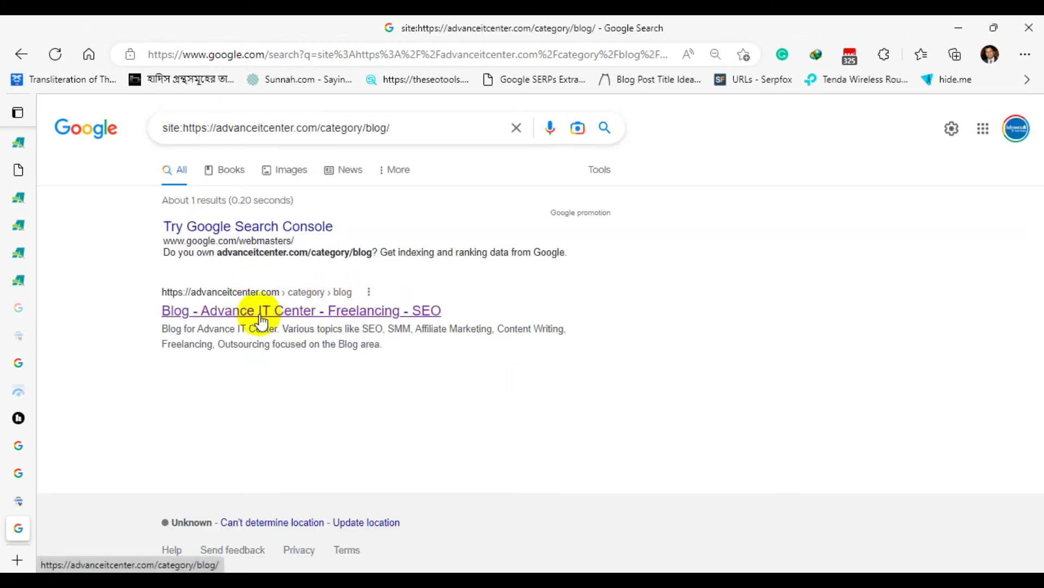
Revisit the Yoast category settings and examine the category/blog/ part of the URL in the Google query.
mouse_move(12, 529)
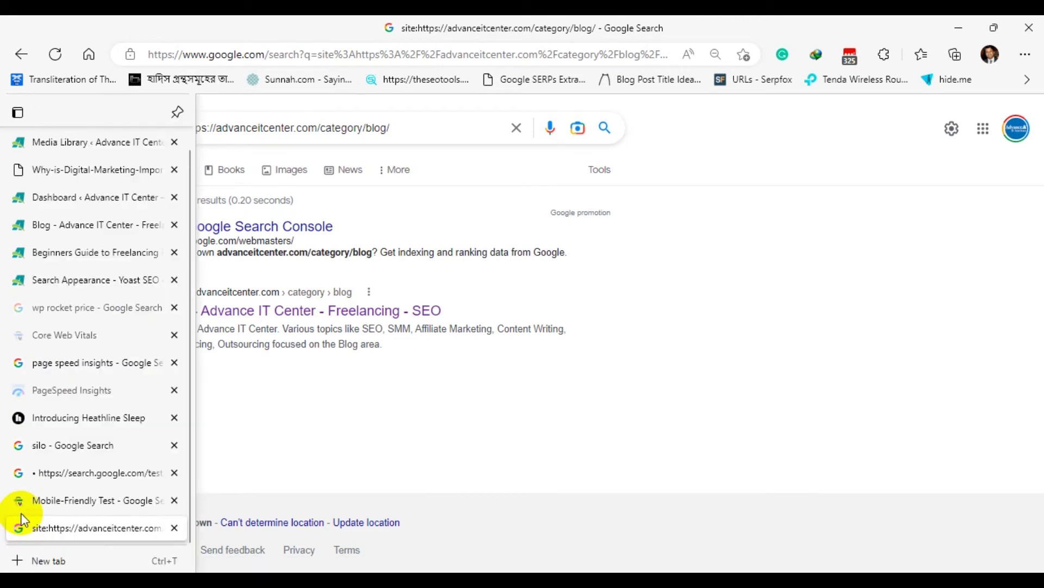
left_click(74, 278)
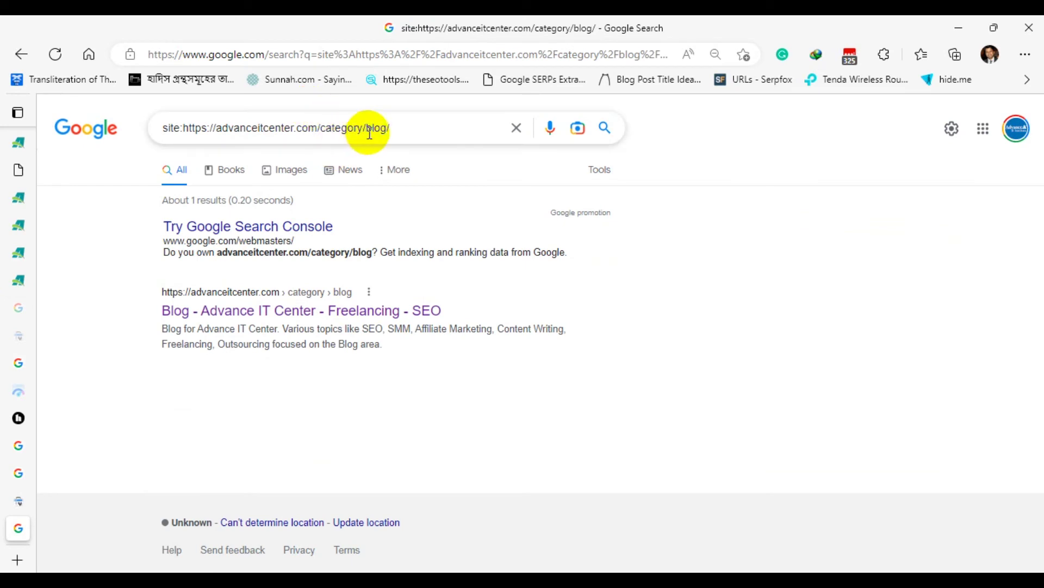
left_click_drag(366, 127, 383, 127)
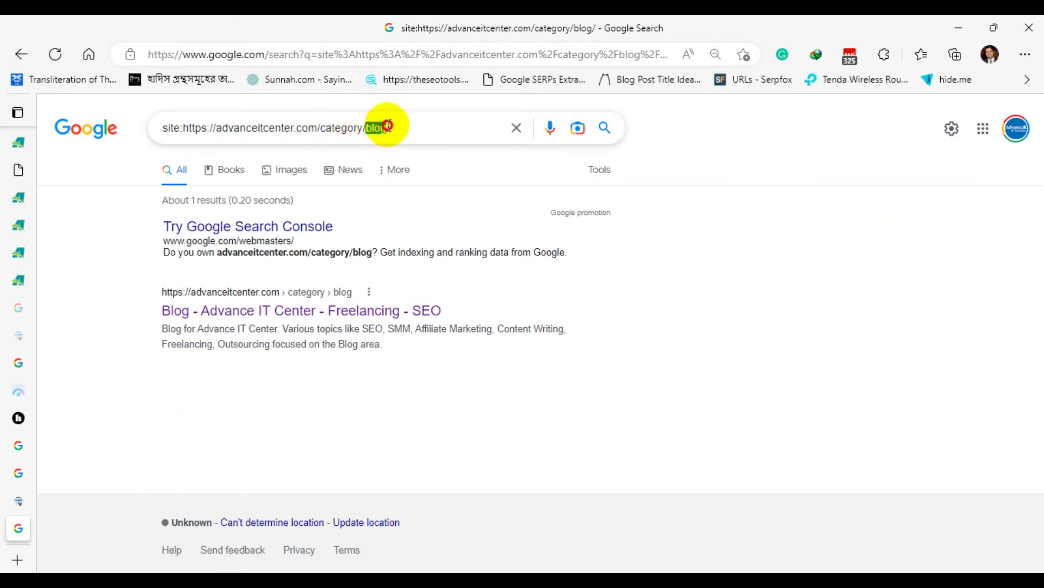
left_click(374, 413)
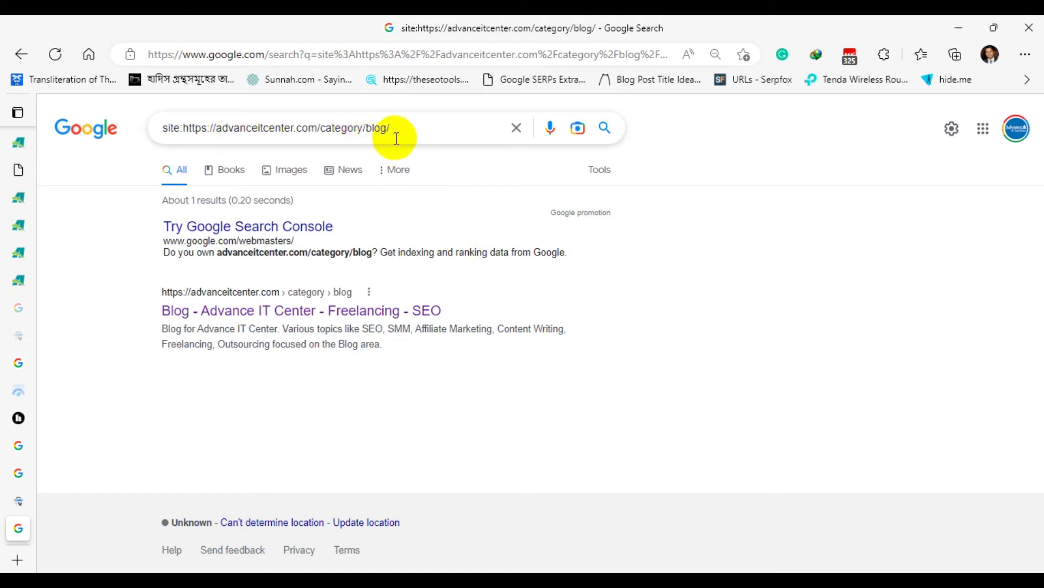
left_click_drag(325, 129, 422, 129)
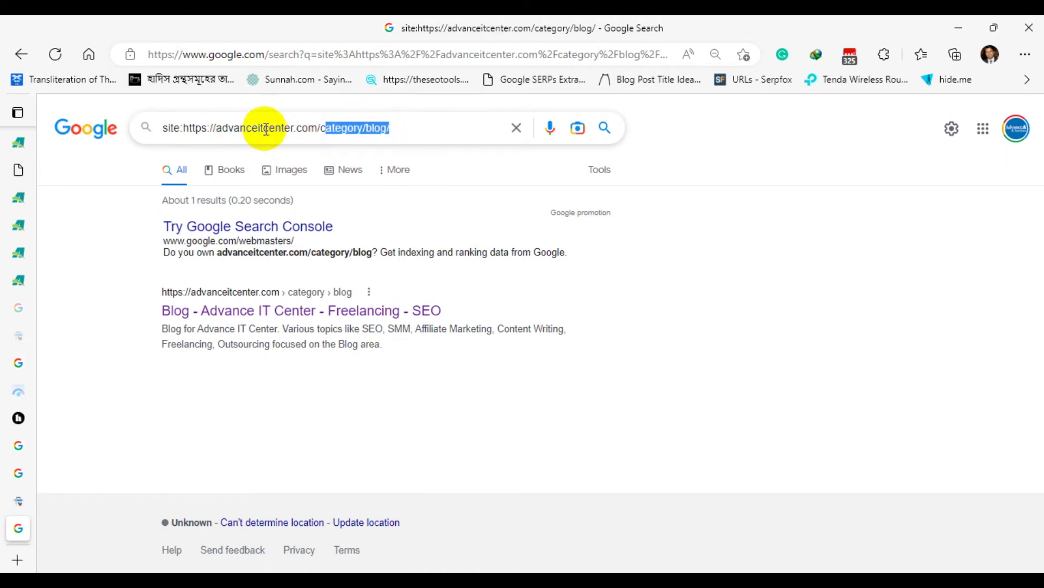
left_click_drag(319, 128, 413, 129)
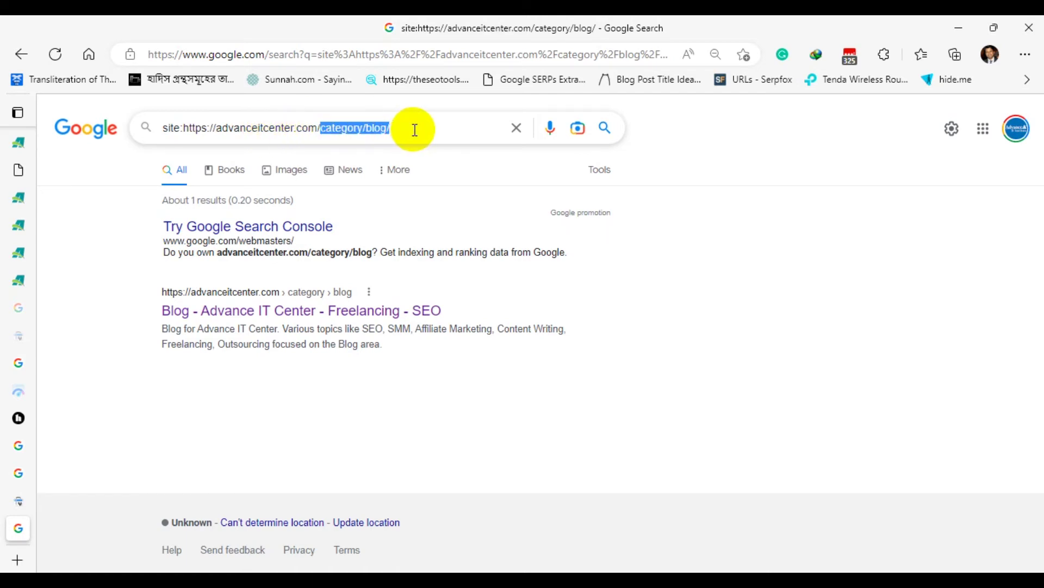
left_click(400, 129)
left_click_drag(399, 128, 322, 129)
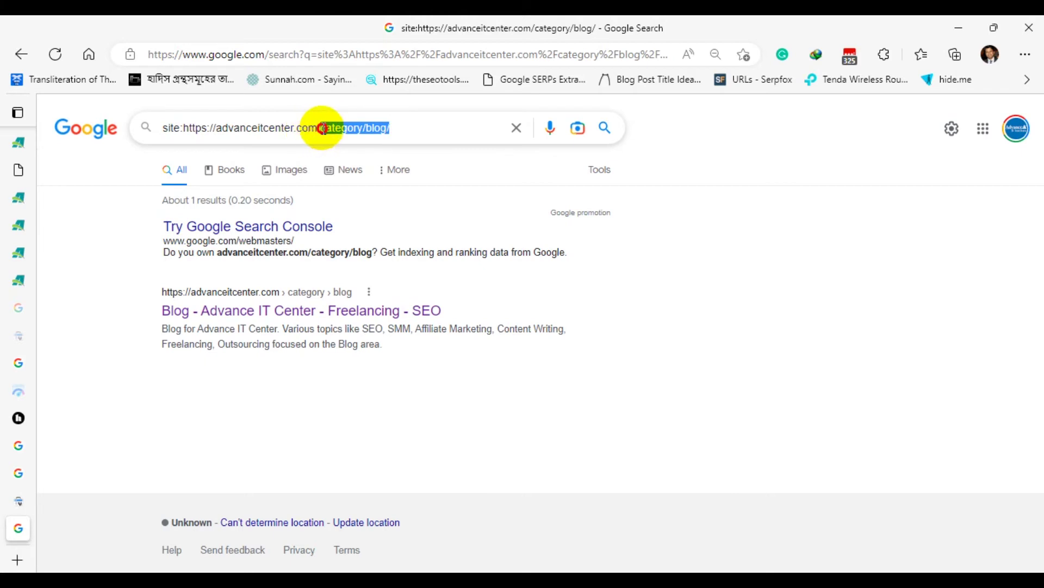
left_click(400, 128)
left_click_drag(401, 128, 323, 129)
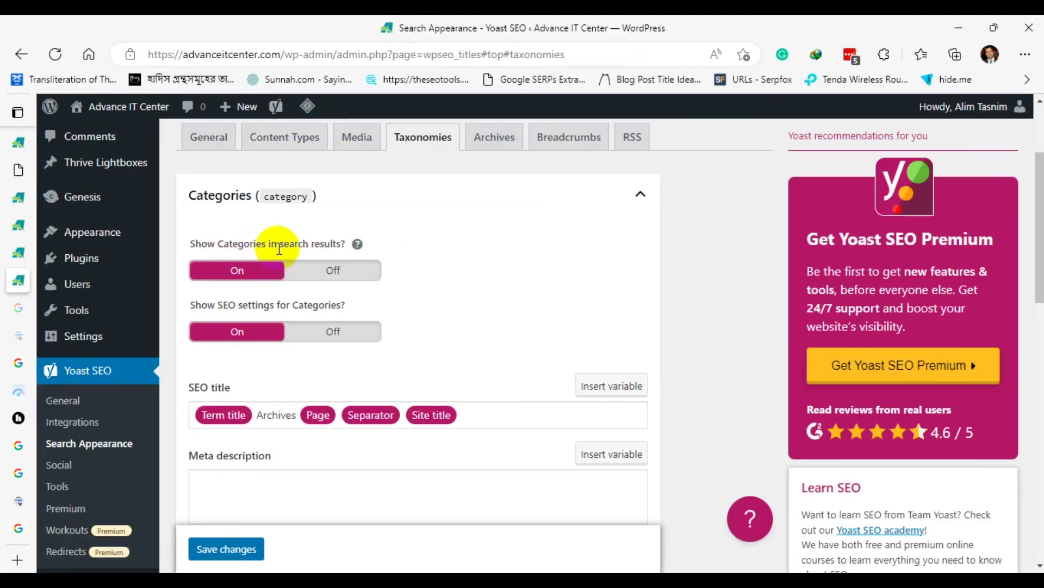
Look through the remaining Yoast taxonomy settings below the Categories options.
scroll(412, 305, "down", 6)
scroll(412, 302, "down", 8)
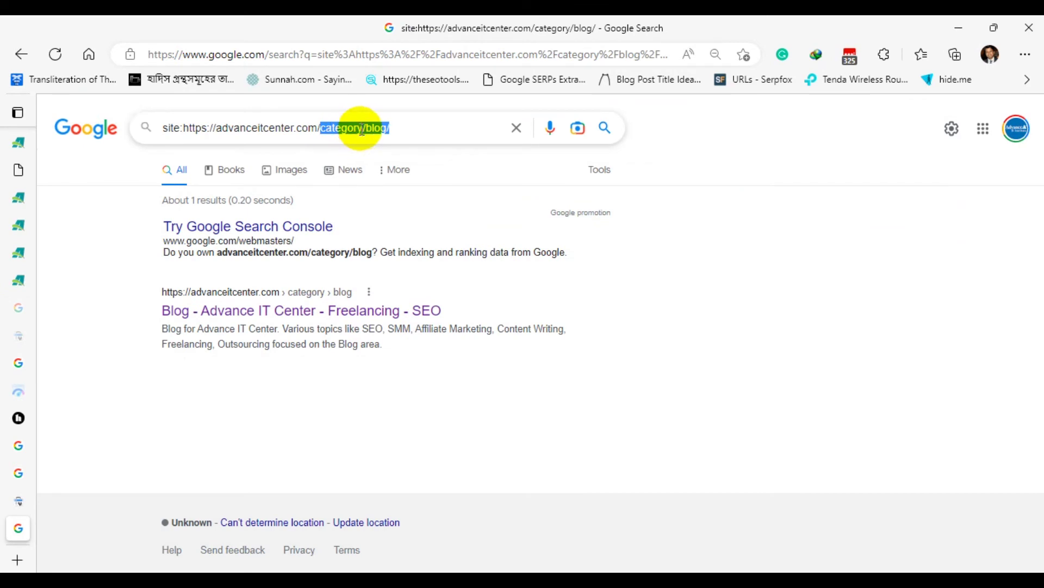
left_click(365, 130)
left_click_drag(364, 130, 325, 134)
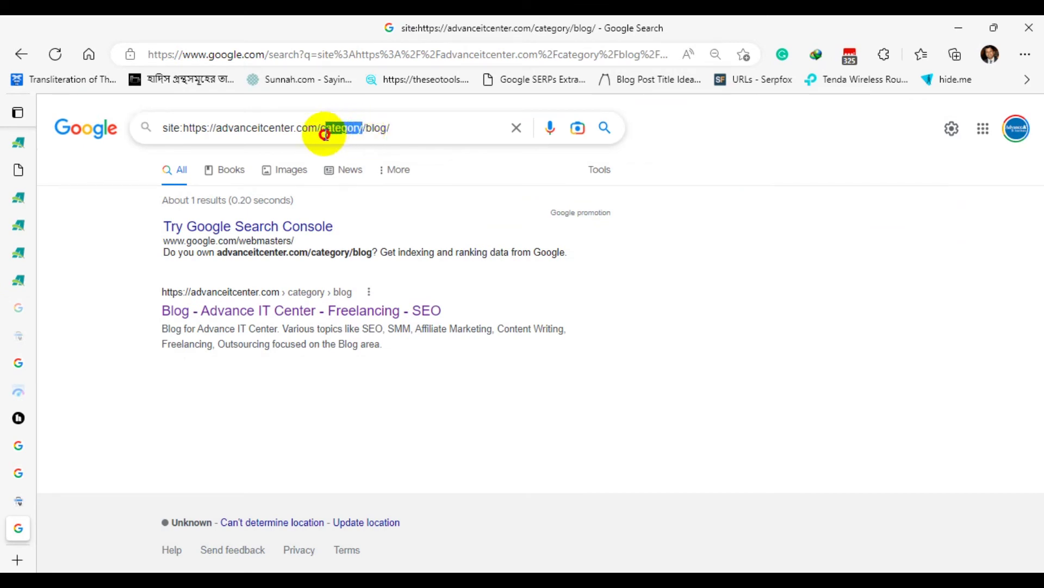
key("BackSpace")
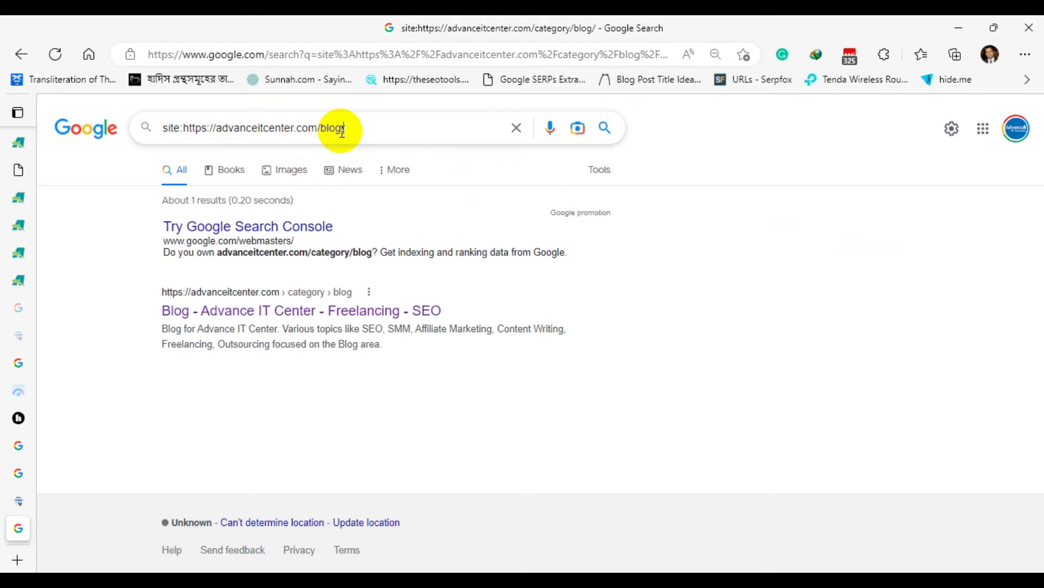
double_click(323, 140)
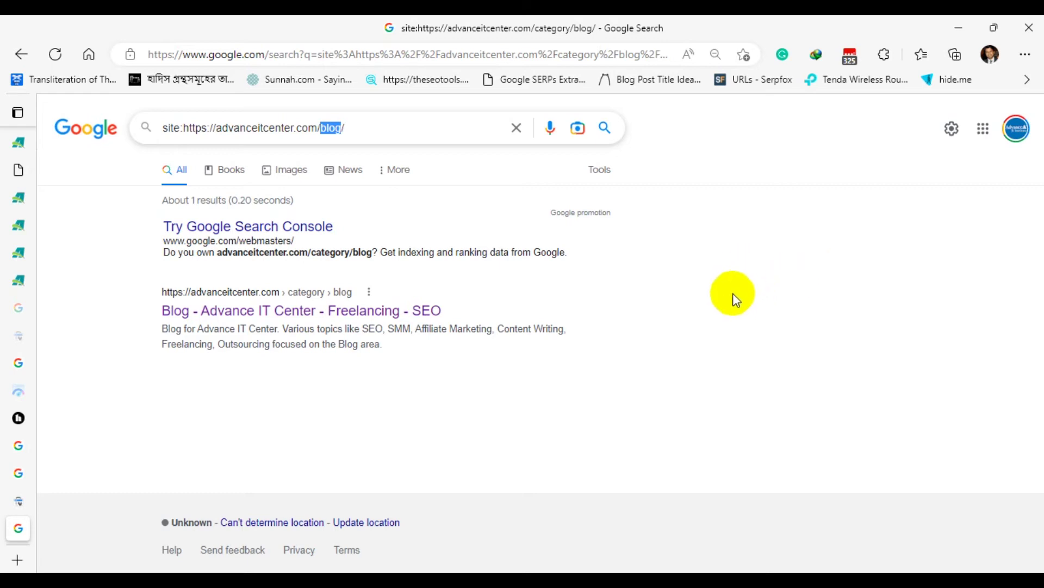
left_click(729, 282)
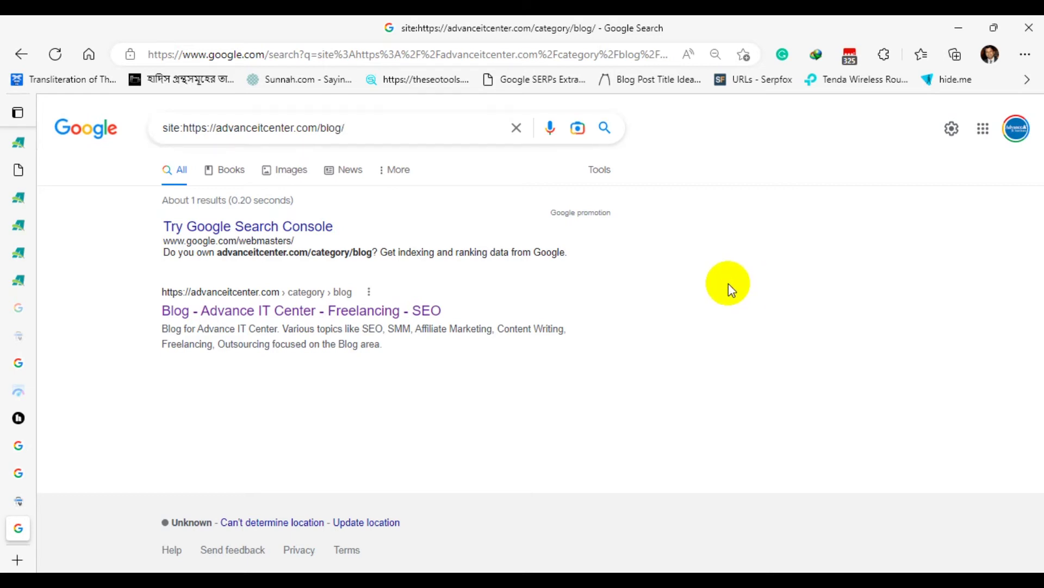
left_click(321, 130)
left_click_drag(321, 130, 342, 129)
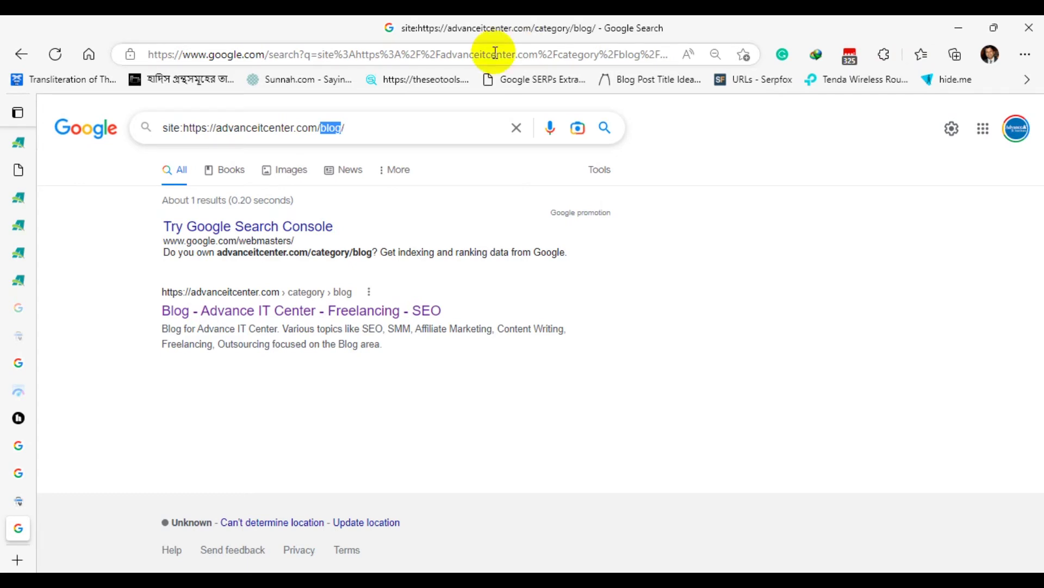
mouse_move(27, 368)
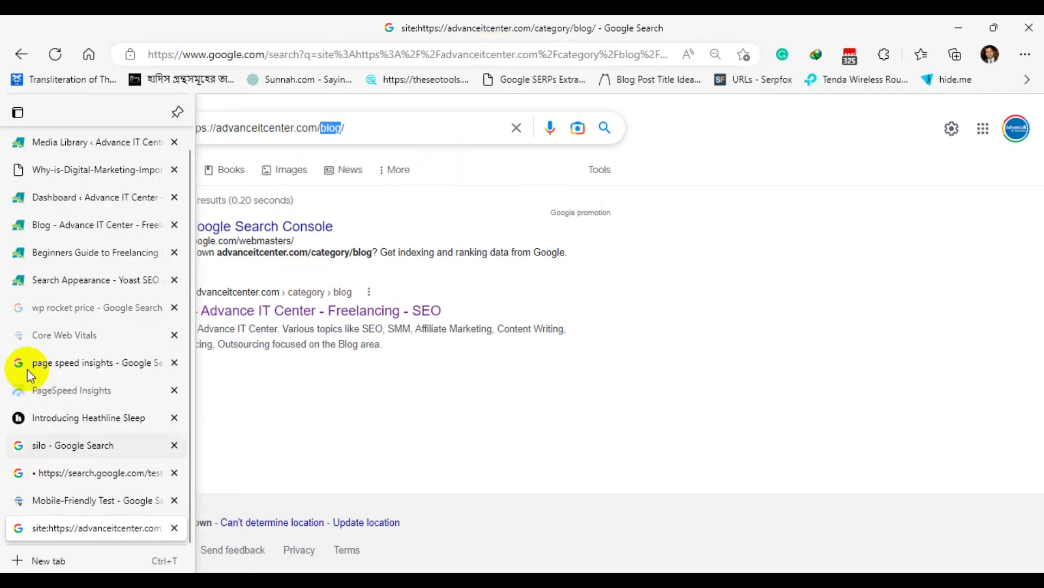
mouse_move(63, 278)
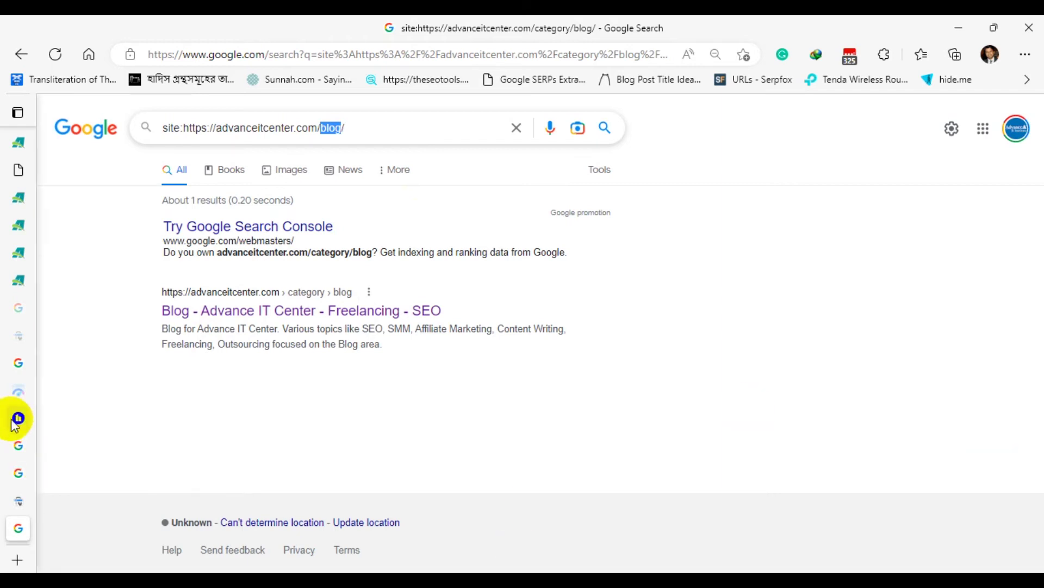
mouse_move(20, 424)
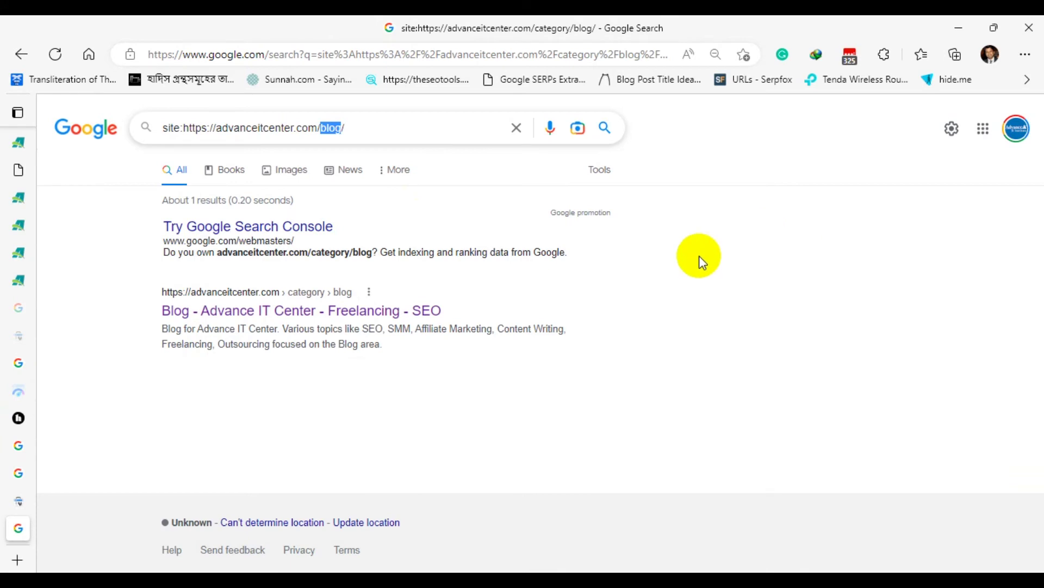
Review the Yoast SEO taxonomy settings, comparing the Categories search-result options with the option to remove the categories prefix.
mouse_move(25, 279)
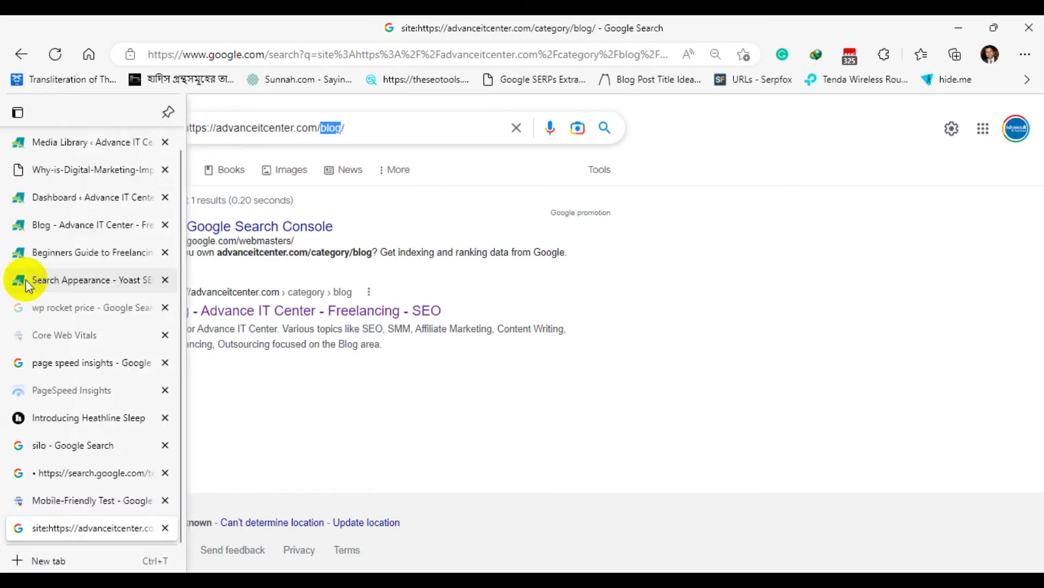
left_click(57, 281)
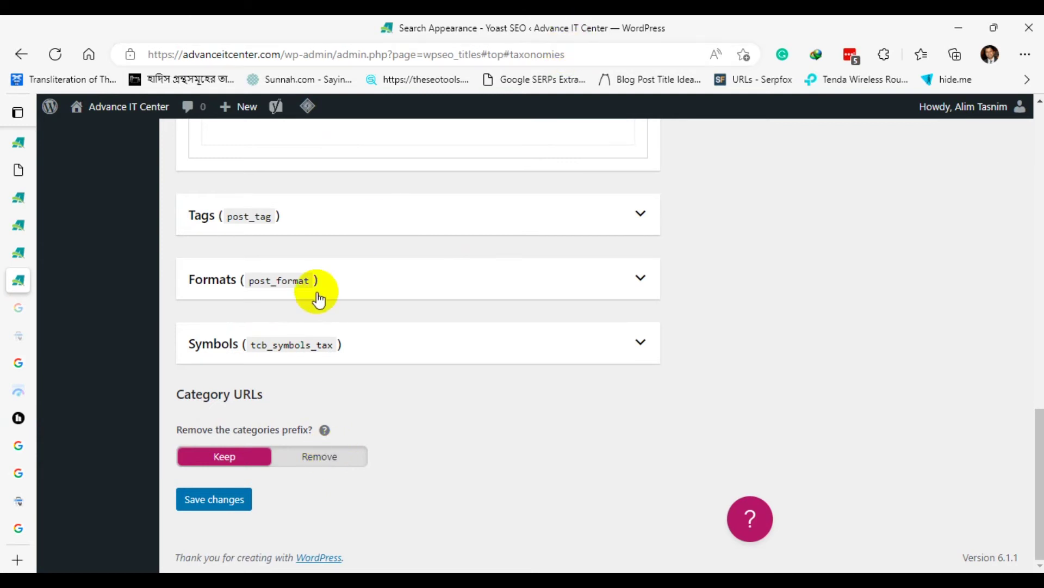
scroll(504, 303, "up", 10)
scroll(373, 275, "up", 3)
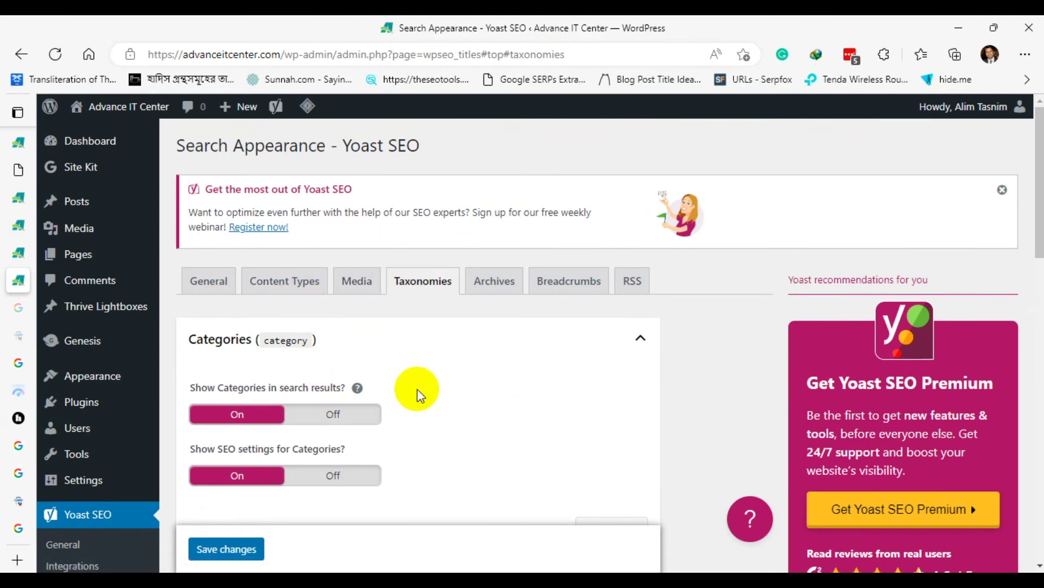
scroll(337, 408, "down", 3)
scroll(359, 277, "up", 3)
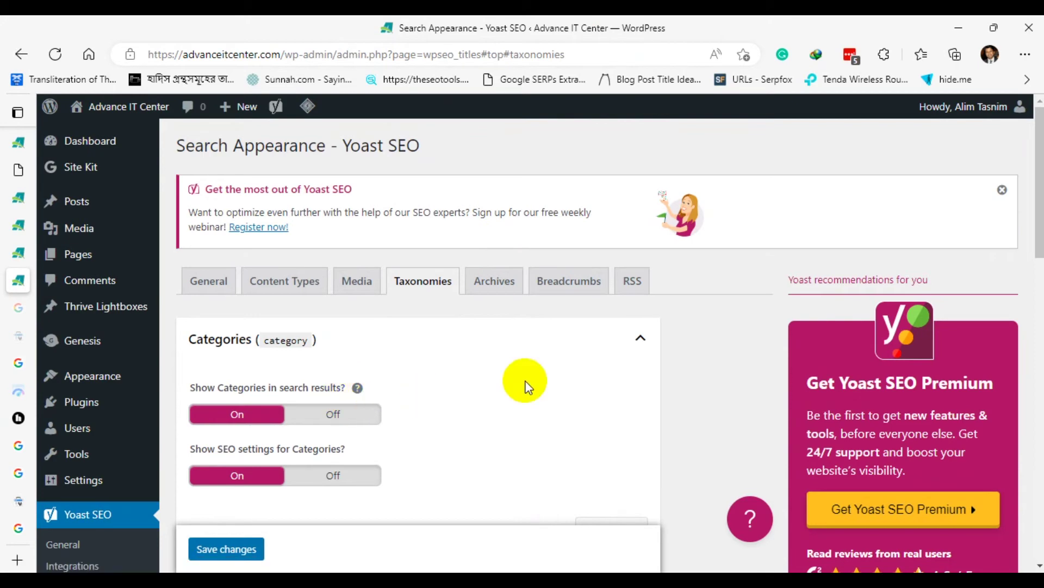
scroll(411, 349, "down", 3)
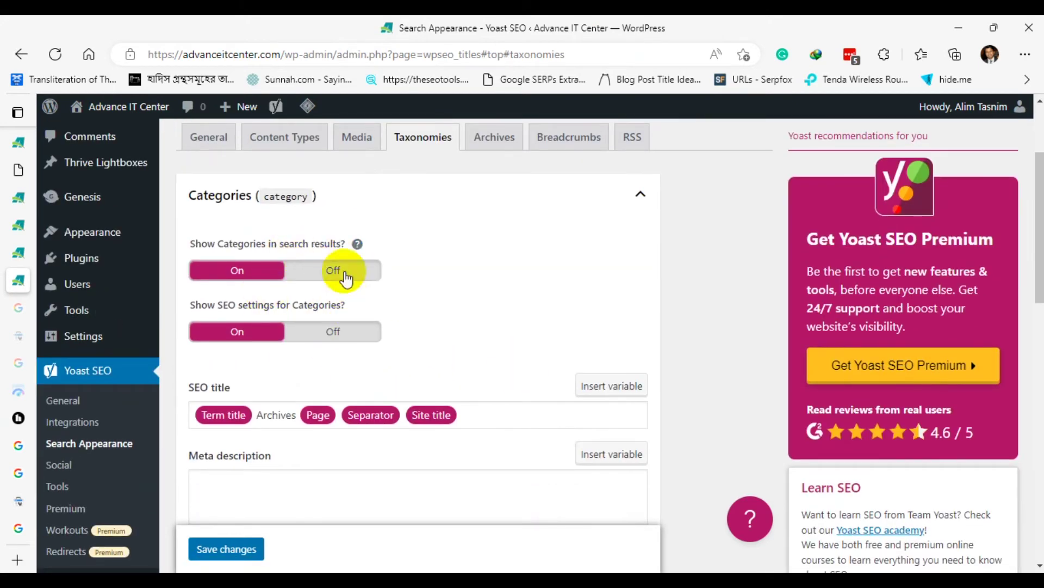
scroll(541, 356, "down", 15)
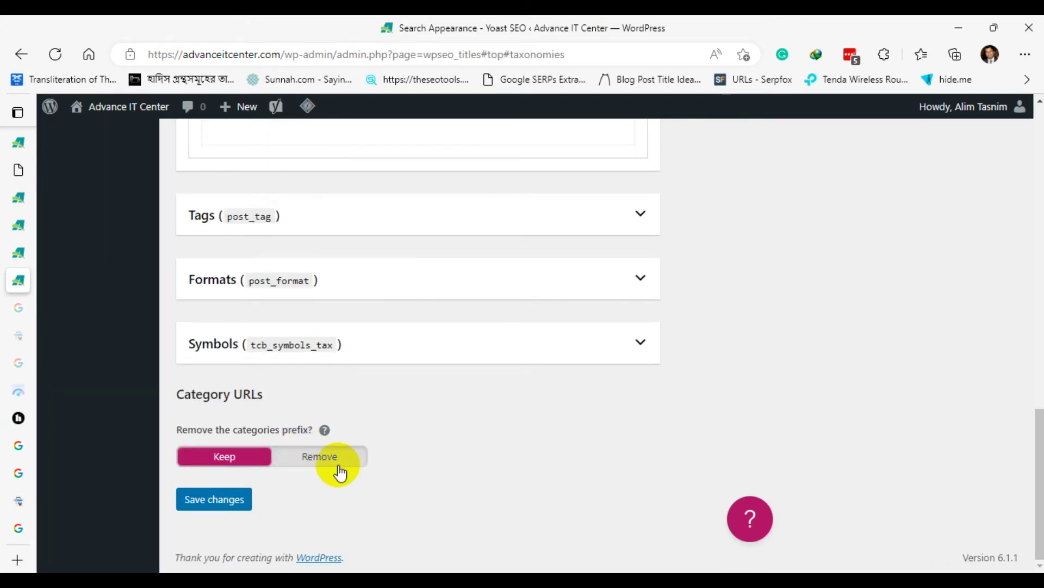
scroll(687, 333, "up", 13)
scroll(675, 316, "up", 1)
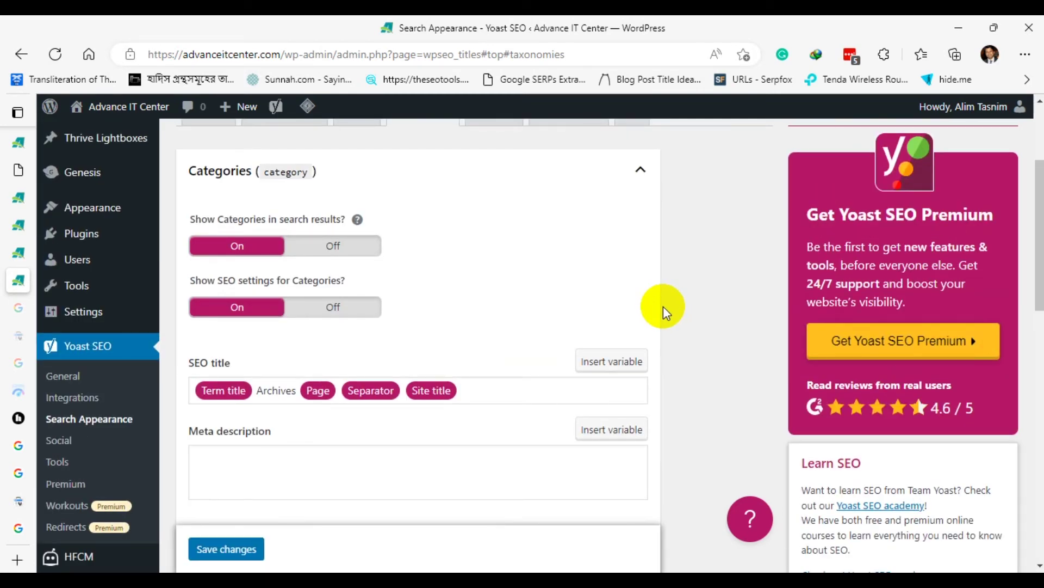
scroll(633, 380, "down", 5)
scroll(633, 379, "down", 10)
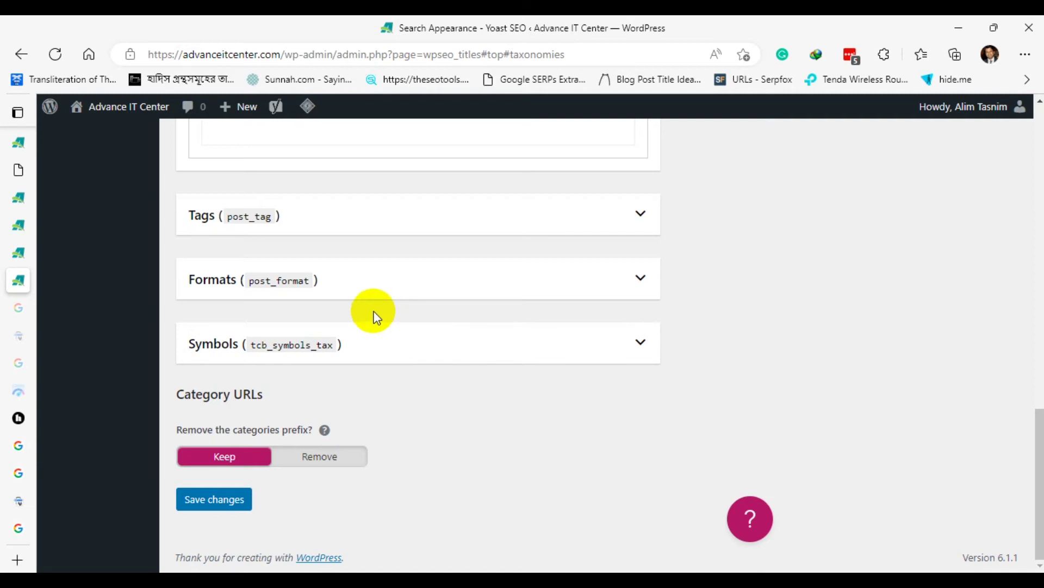
mouse_move(170, 580)
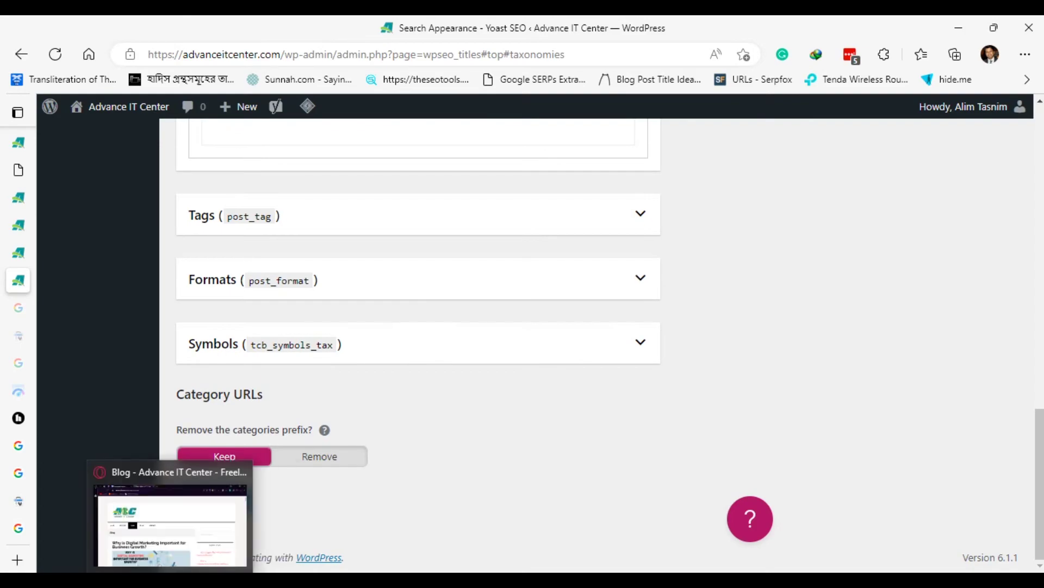
left_click(170, 525)
left_click(205, 26)
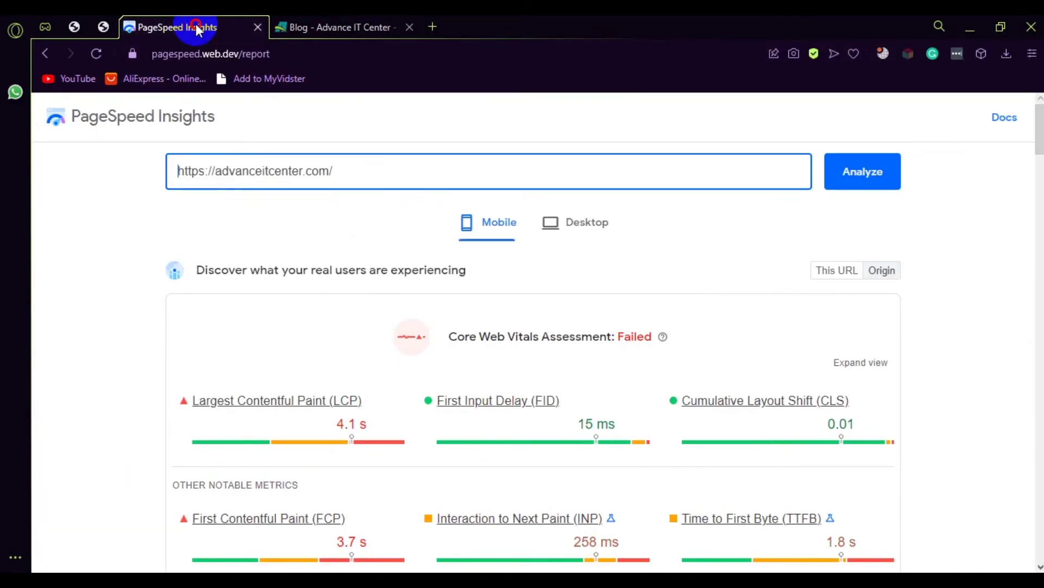
left_click(346, 28)
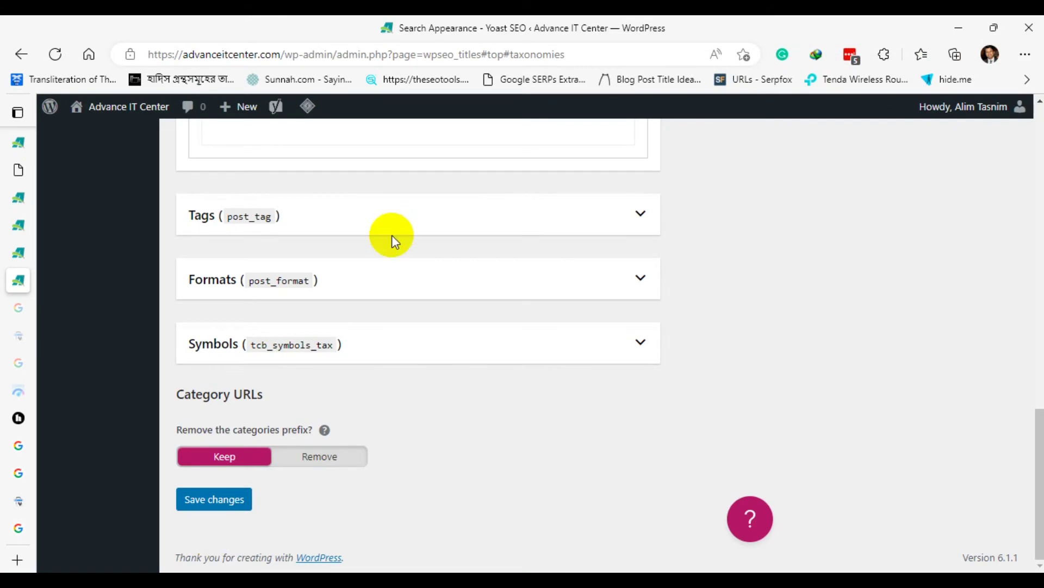
scroll(435, 282, "up", 10)
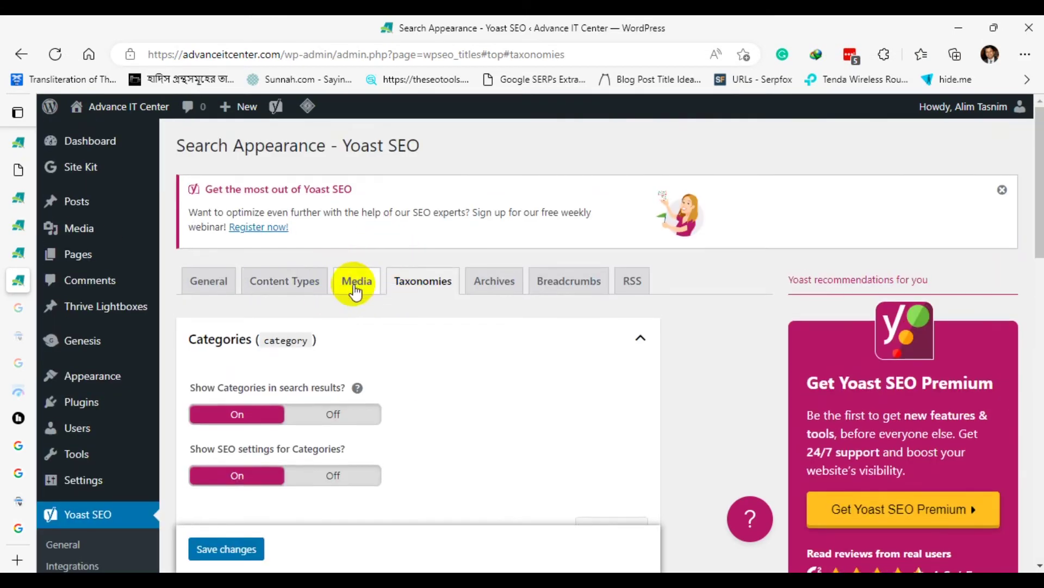
mouse_move(44, 324)
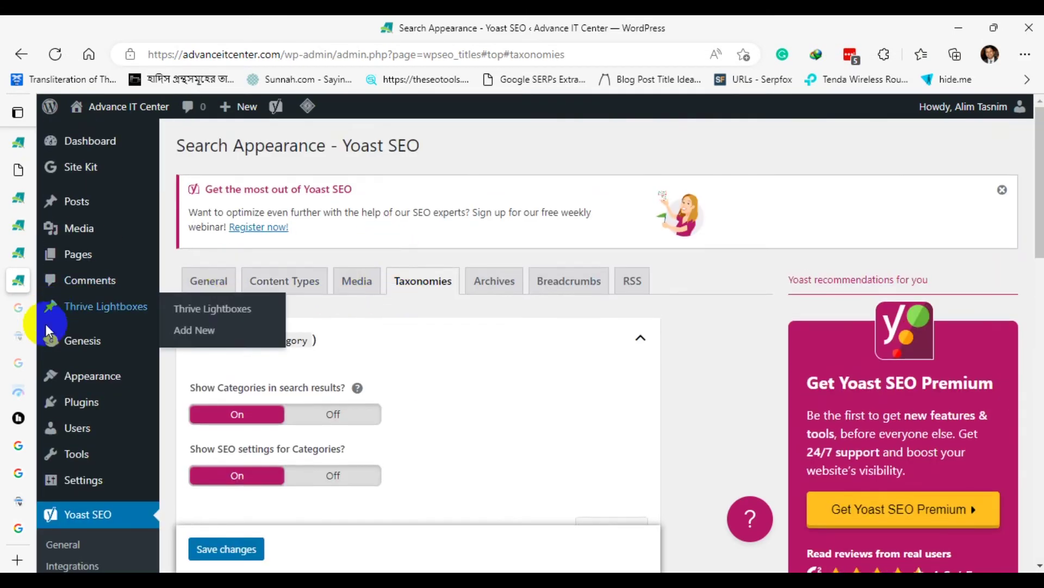
Copy the Blog result's title and URL from the Google results and paste them well below the checklist in the Technical SEO Notepad file.
mouse_move(13, 483)
left_click(20, 531)
left_click(375, 128)
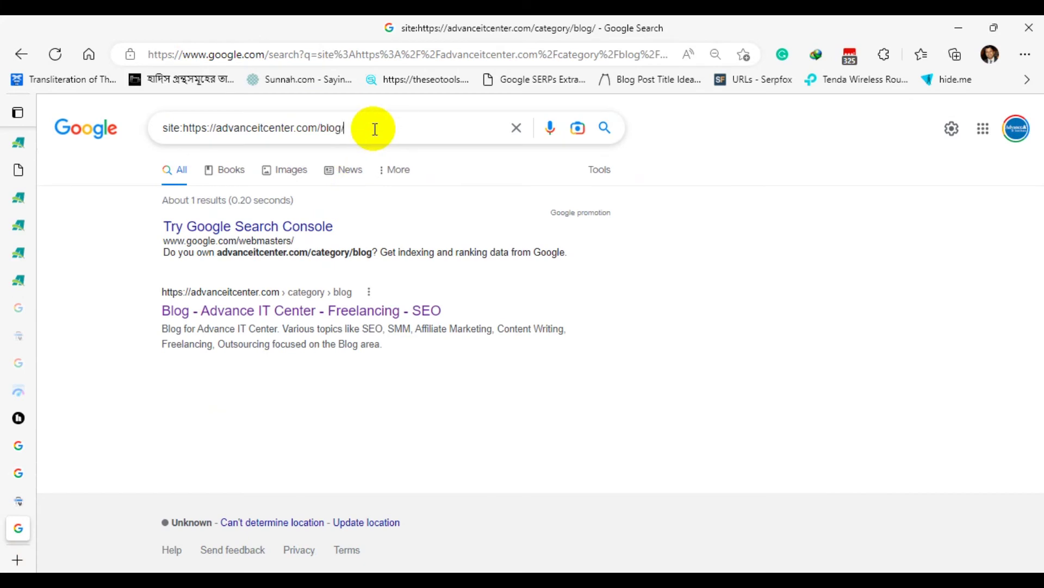
left_click_drag(145, 285, 354, 294)
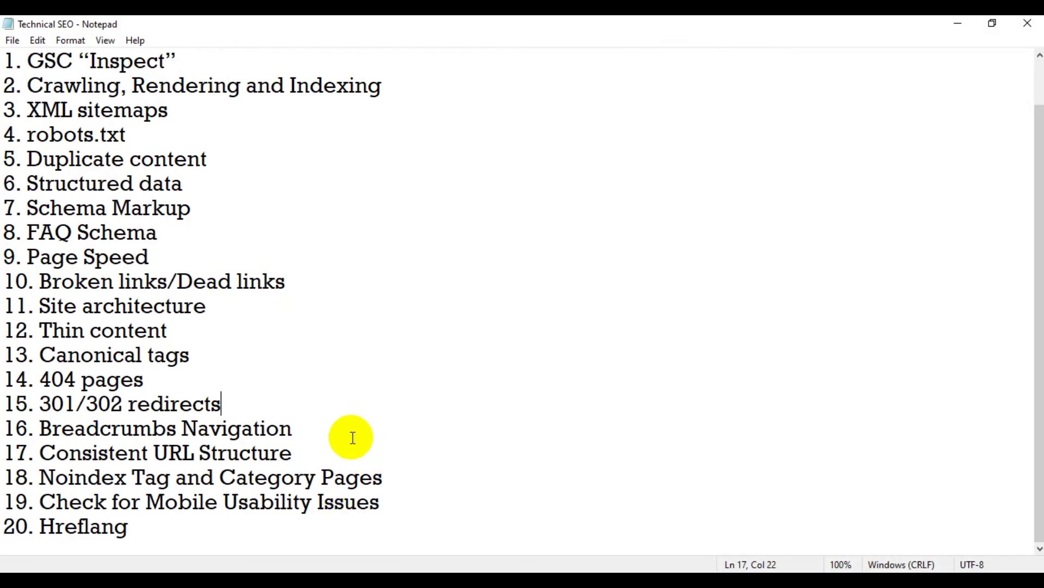
left_click(154, 534)
key("Return")
key("Return")
key("Return")
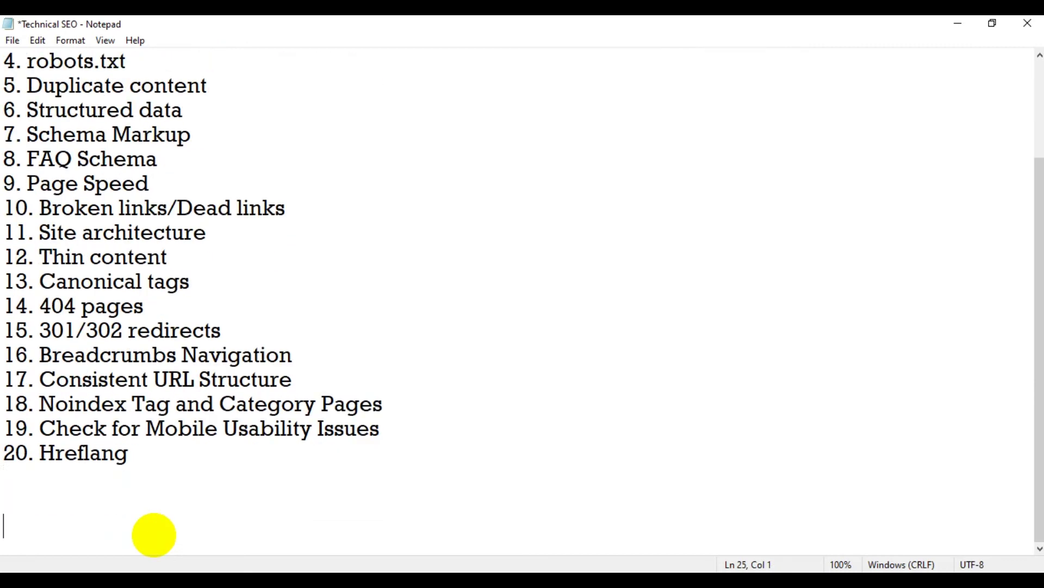
key("Return")
key("Return")
key("Return")
key("Return")
key("Return")
key("Return")
key("Return")
key("Return")
key("Return")
key("Return")
key("Return")
key("Return")
key("Return")
key("Return")
key("Return")
key("Return")
type("Blog - Advance IT Center - Freelancing - SEOhttps://advanceitcenter.com › category › blog")
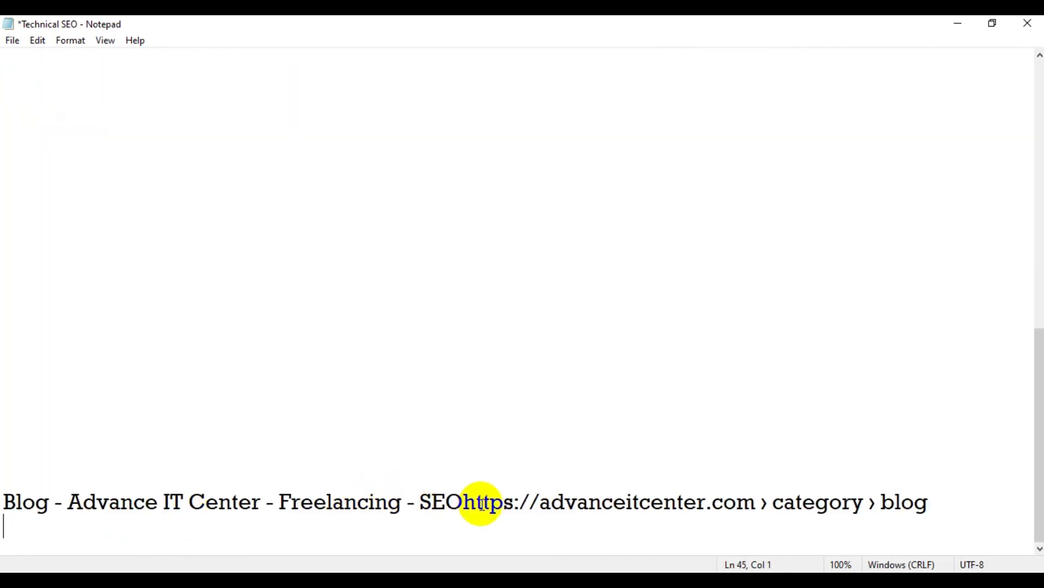
left_click_drag(462, 501, 5, 501)
key("BackSpace")
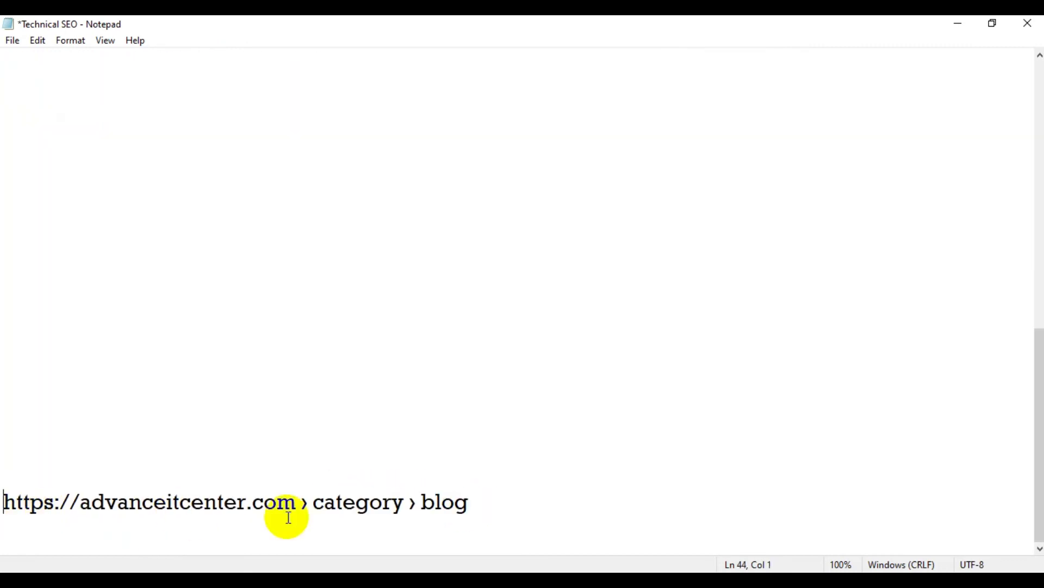
left_click(490, 497)
key("Return")
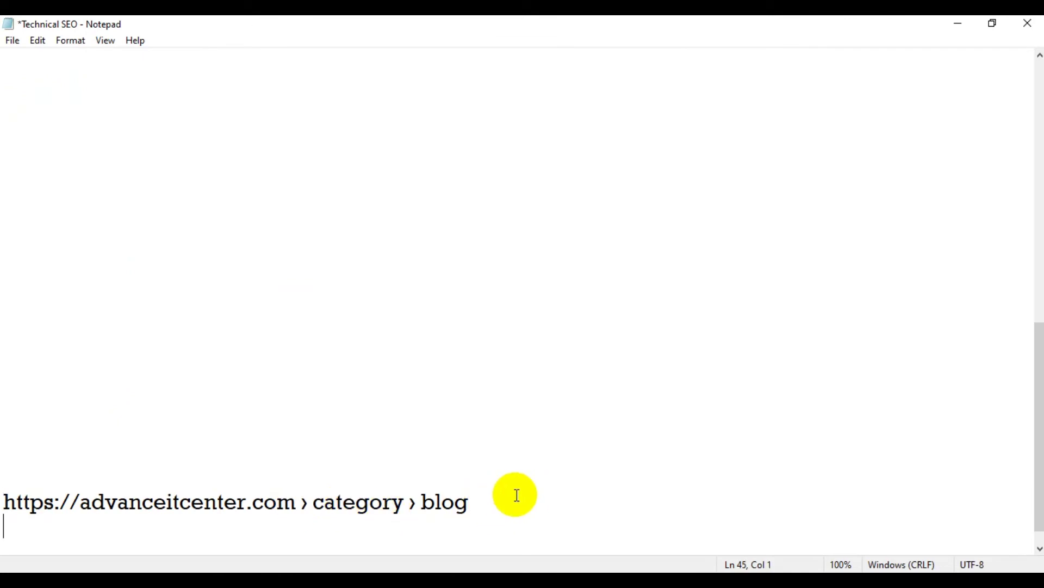
left_click_drag(471, 501, 4, 492)
key("ctrl+c")
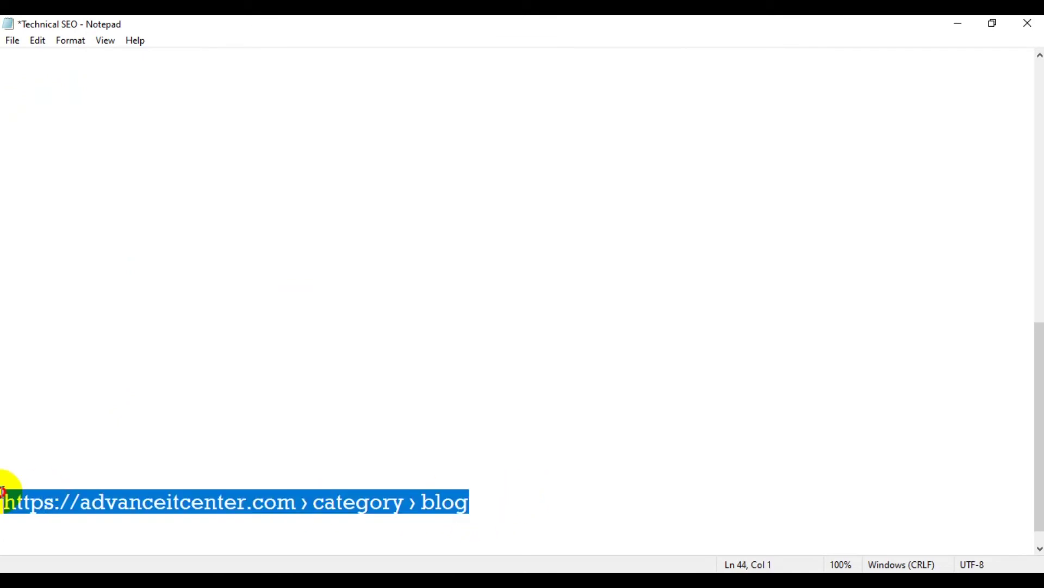
left_click(498, 511)
key("Return")
key("ctrl+v")
scroll(497, 509, "down", 1)
left_click_drag(423, 456, 315, 452)
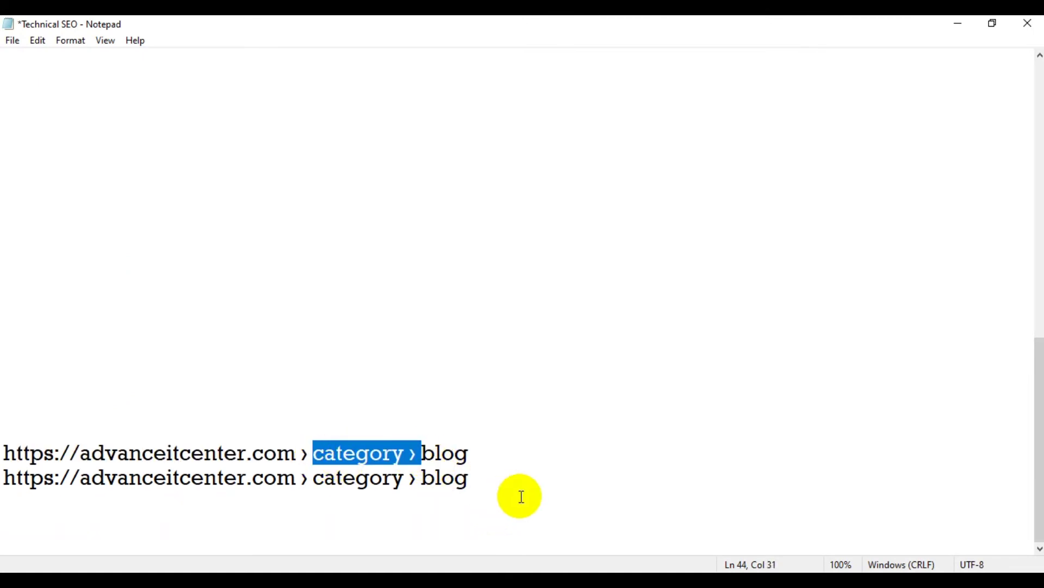
key("Delete")
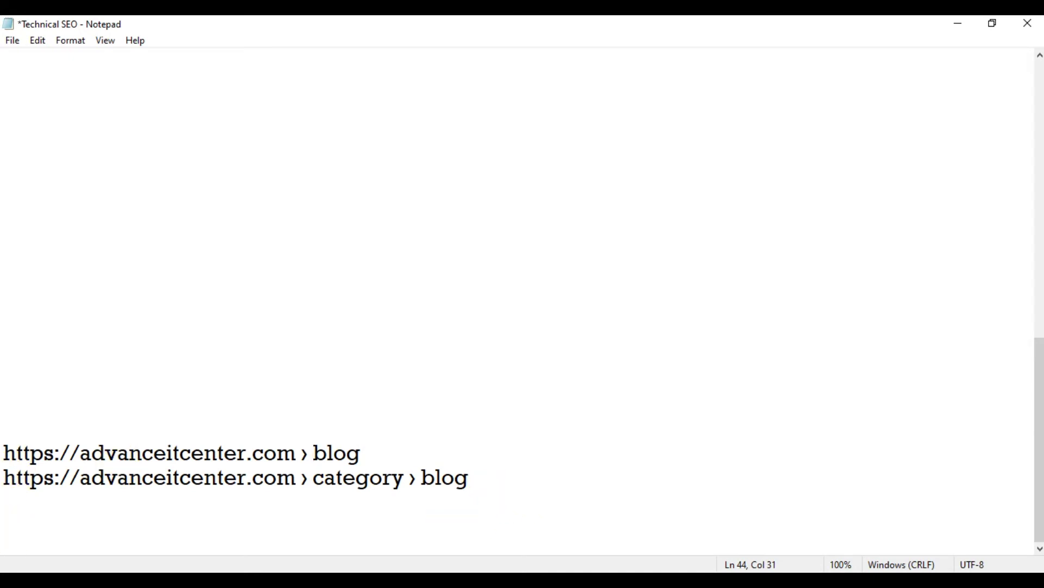
Switch to the site's WordPress dashboard in the browser, open the Redirection tool and view its 404 errors list.
left_click(81, 511)
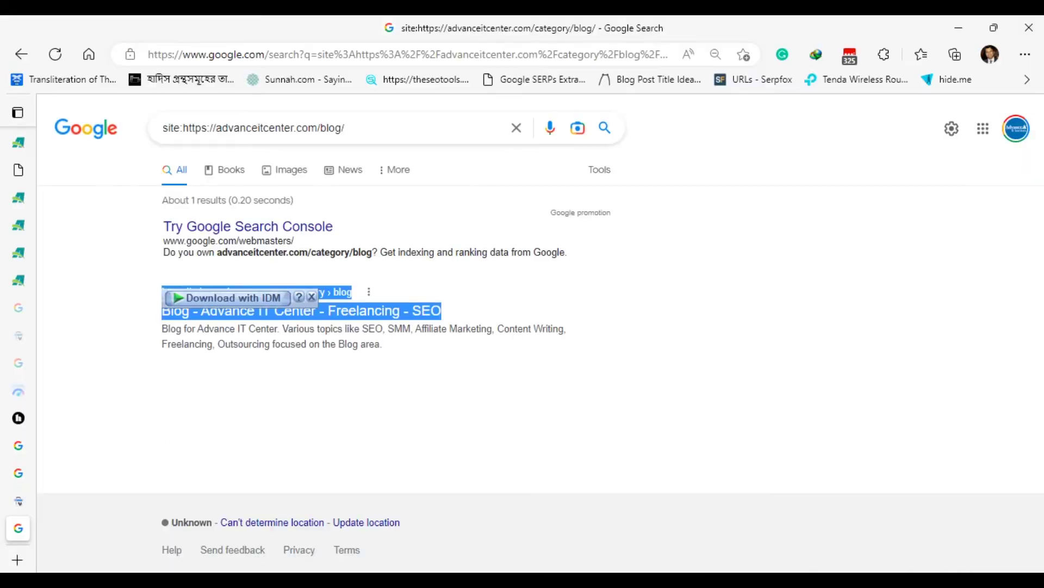
left_click(25, 203)
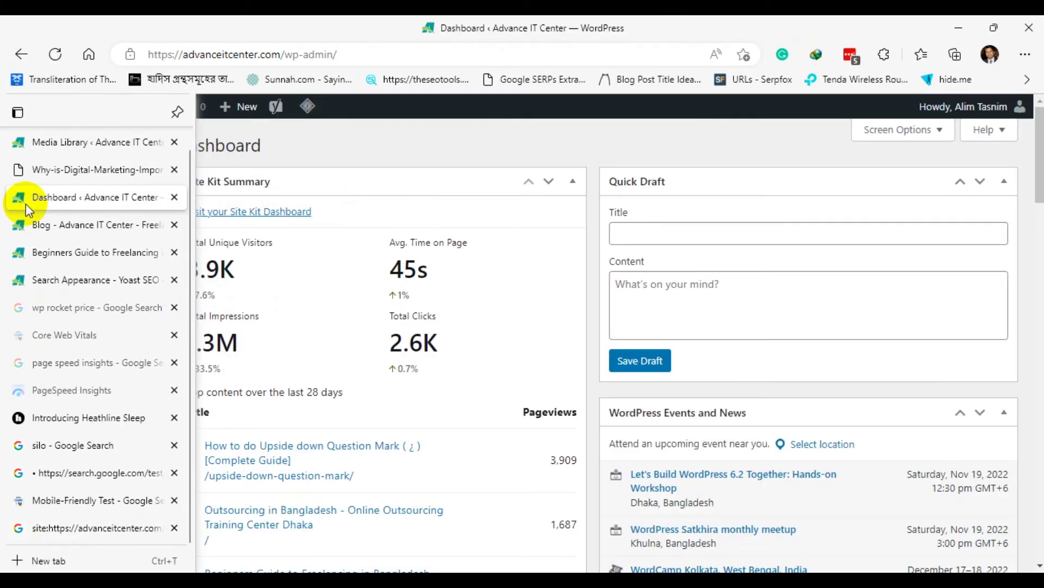
scroll(117, 348, "down", 3)
mouse_move(87, 367)
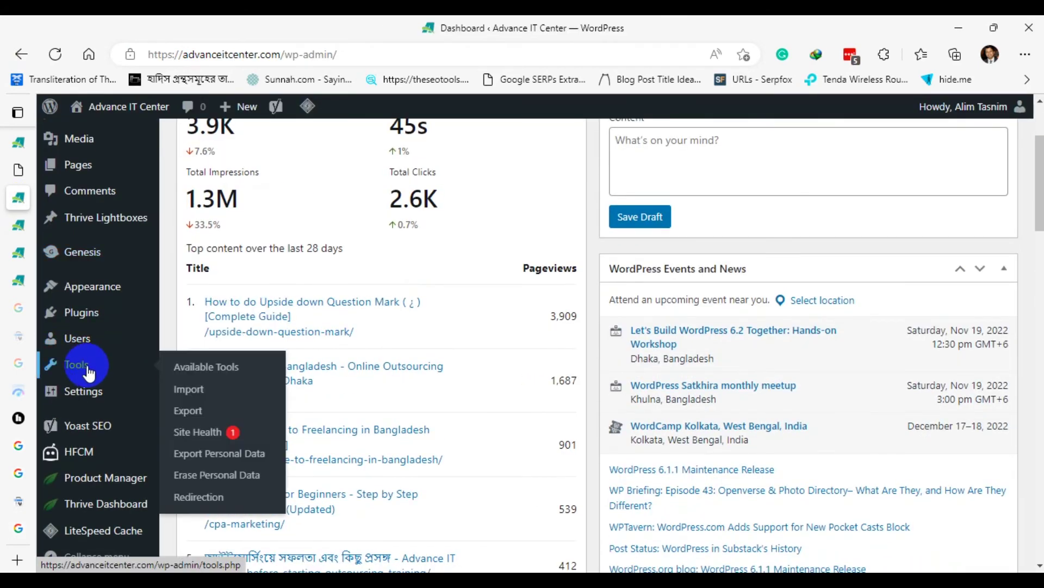
left_click(187, 411)
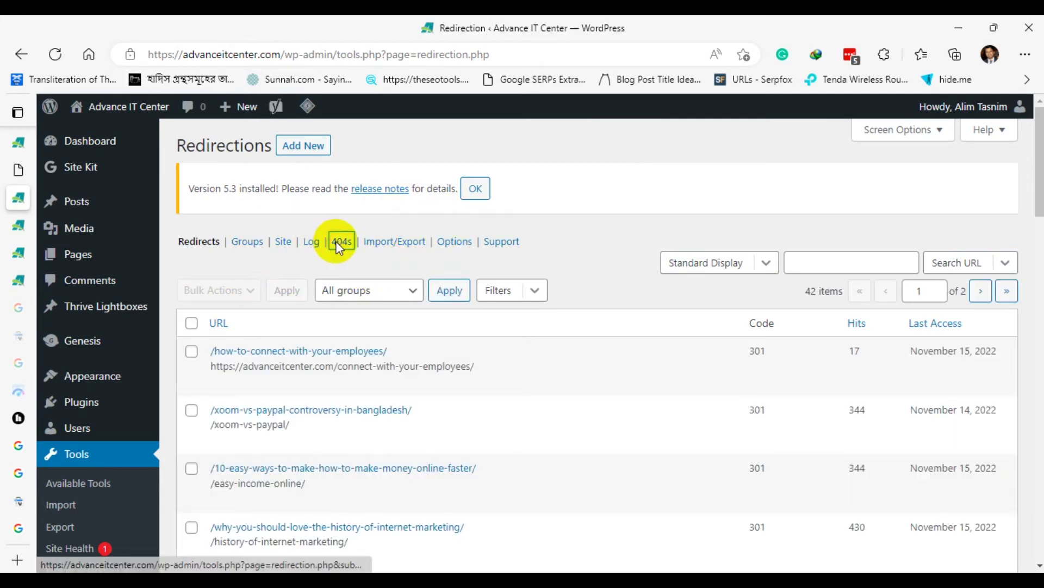
left_click(341, 241)
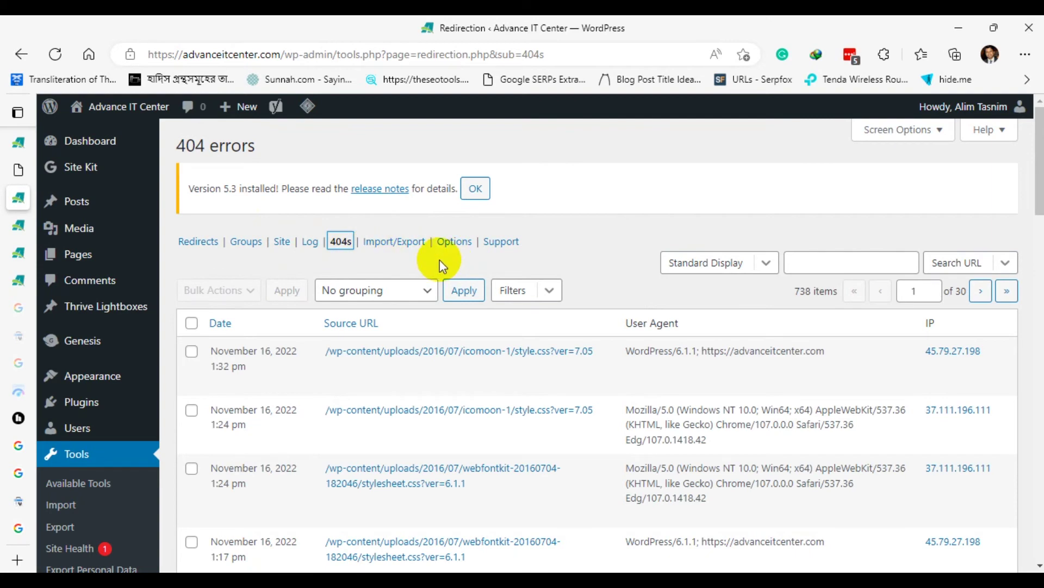
left_click(190, 243)
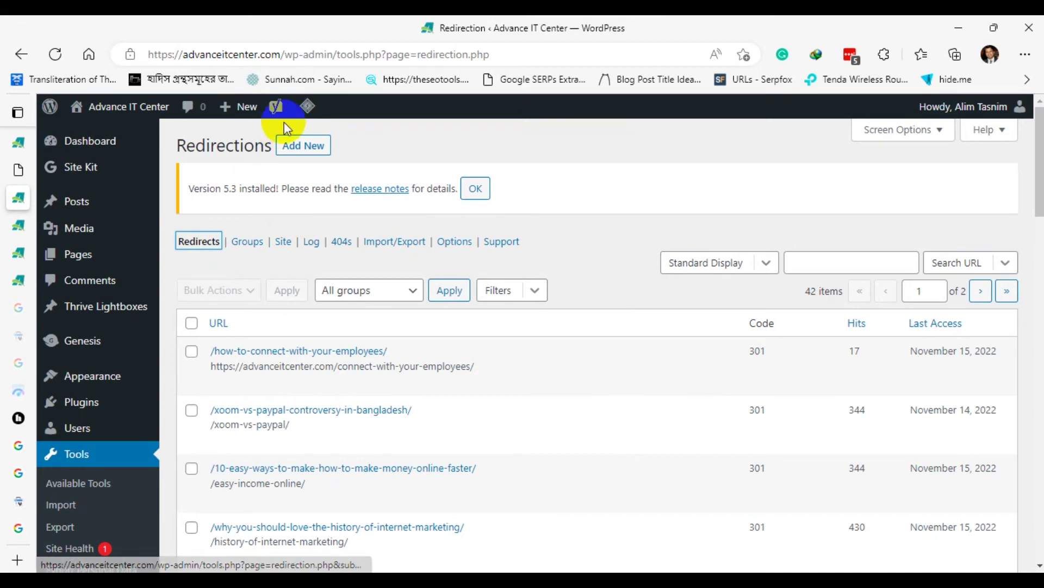
left_click(301, 146)
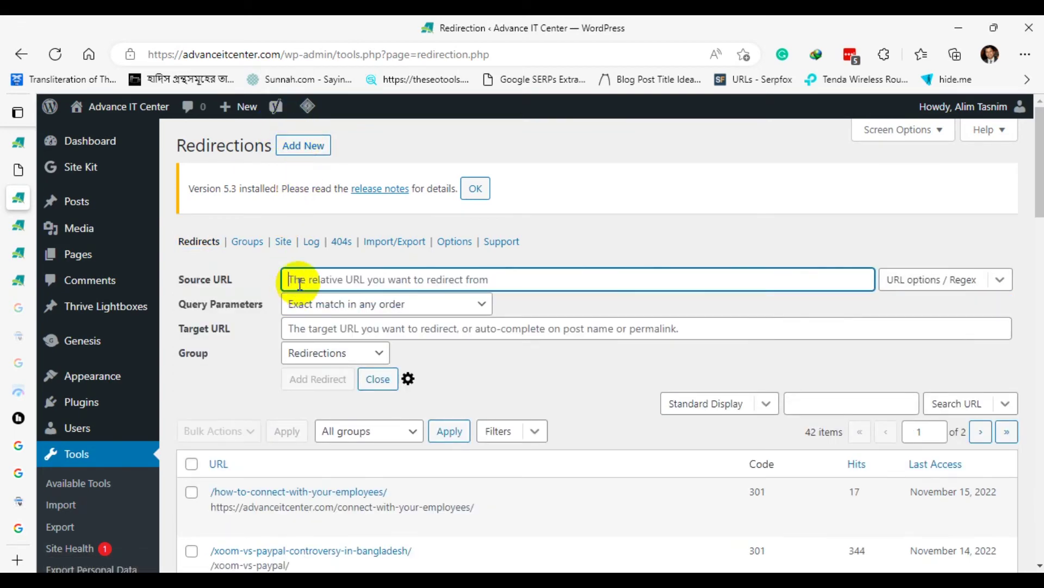
left_click(209, 580)
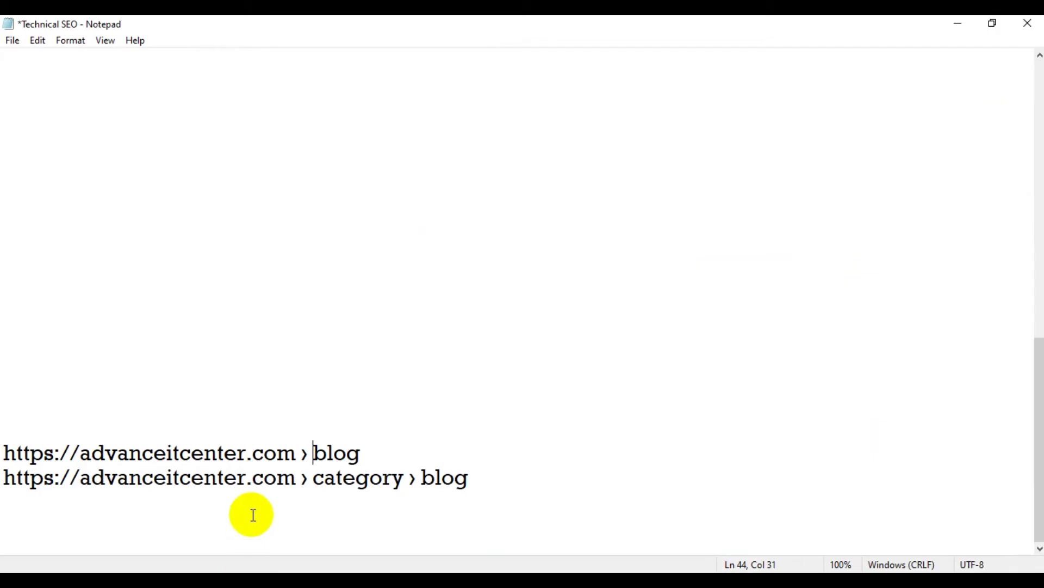
left_click(361, 453)
left_click_drag(362, 453, 326, 451)
left_click(466, 492)
left_click_drag(467, 487, 3, 482)
key("ctrl+c")
key("alt+Tab")
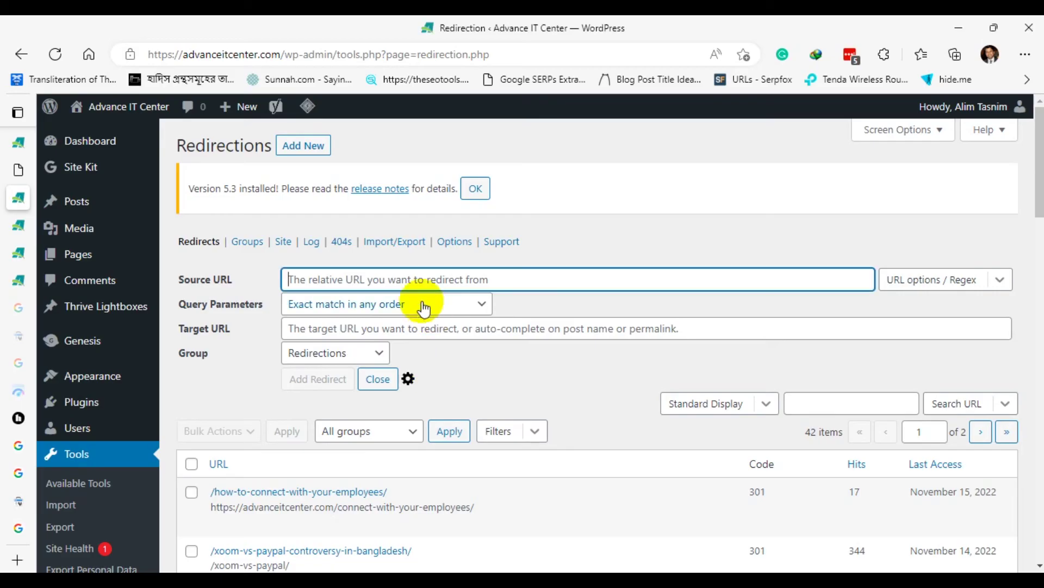
left_click(435, 279)
key("ctrl+v")
left_click(397, 329)
key("alt+Tab")
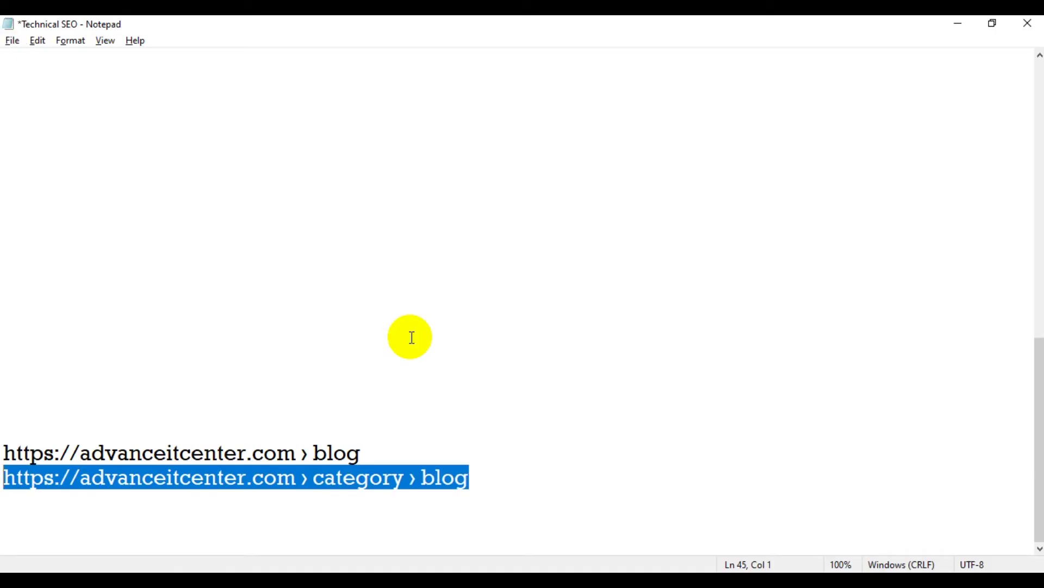
left_click_drag(361, 452, 39, 452)
key("ctrl+c")
key("alt+Tab")
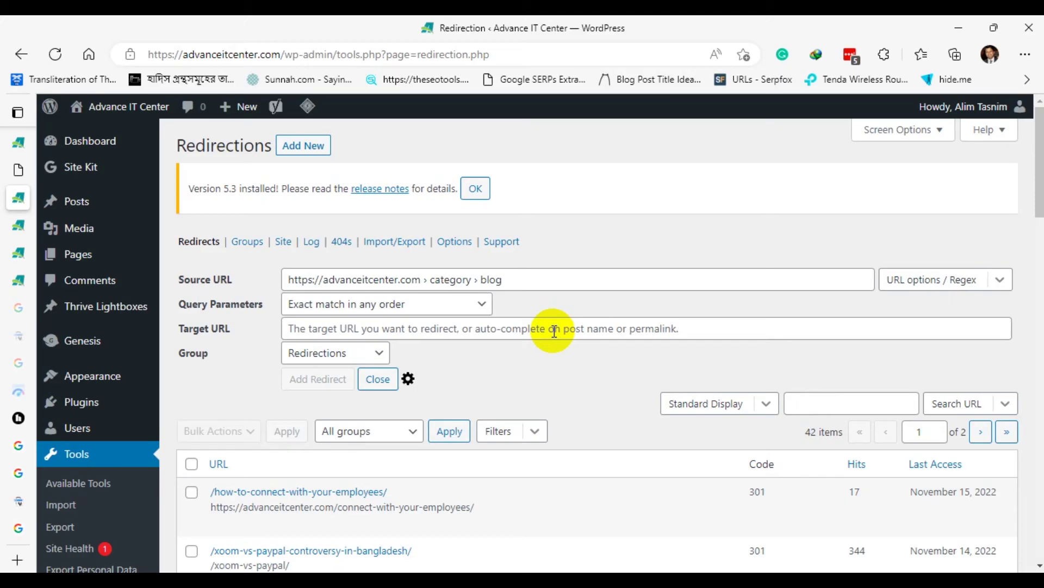
key("ctrl+v")
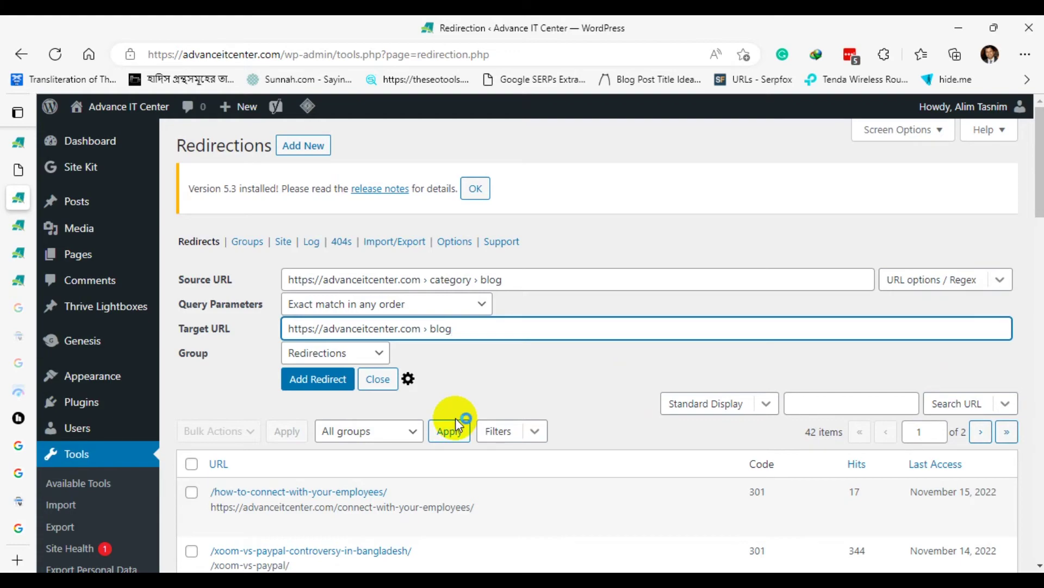
Switch to the Technical SEO Notepad file and review the checklist items on URL structure, breadcrumbs and 404 pages.
left_click(212, 531)
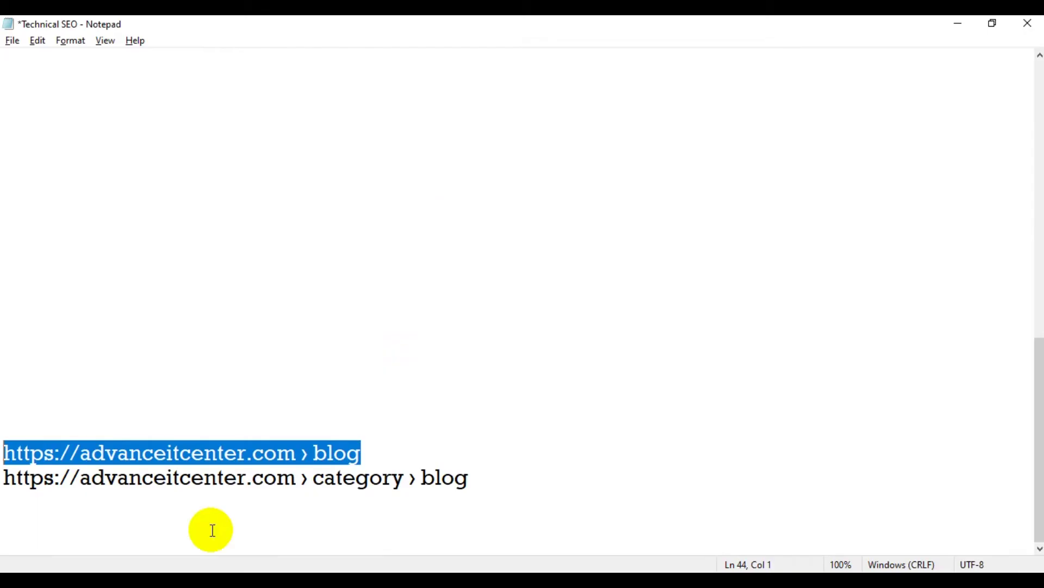
scroll(207, 375, "up", 6)
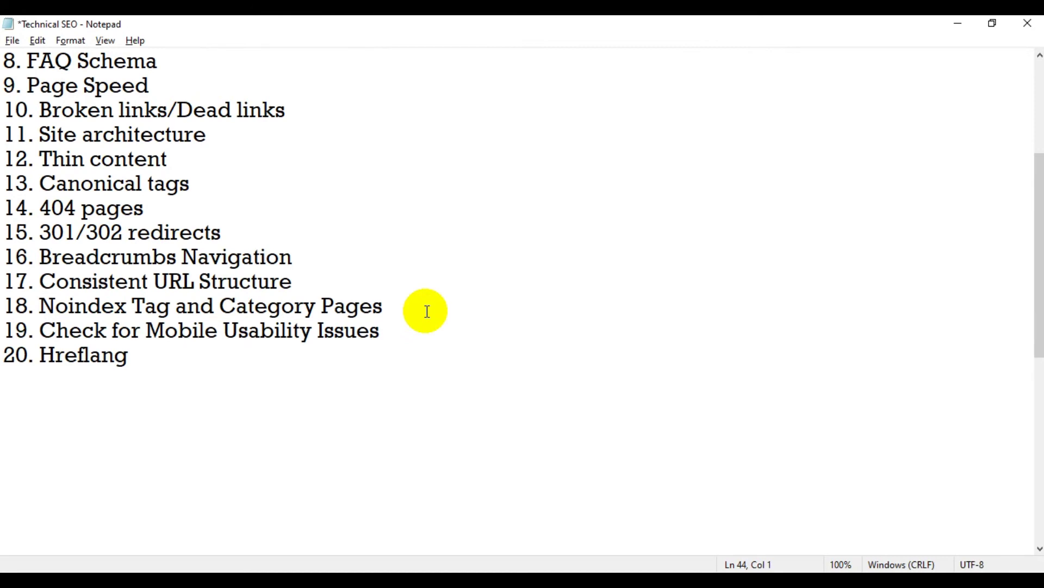
left_click(218, 280)
scroll(238, 252, "up", 1)
left_click(239, 321)
left_click(168, 285)
scroll(250, 303, "up", 1)
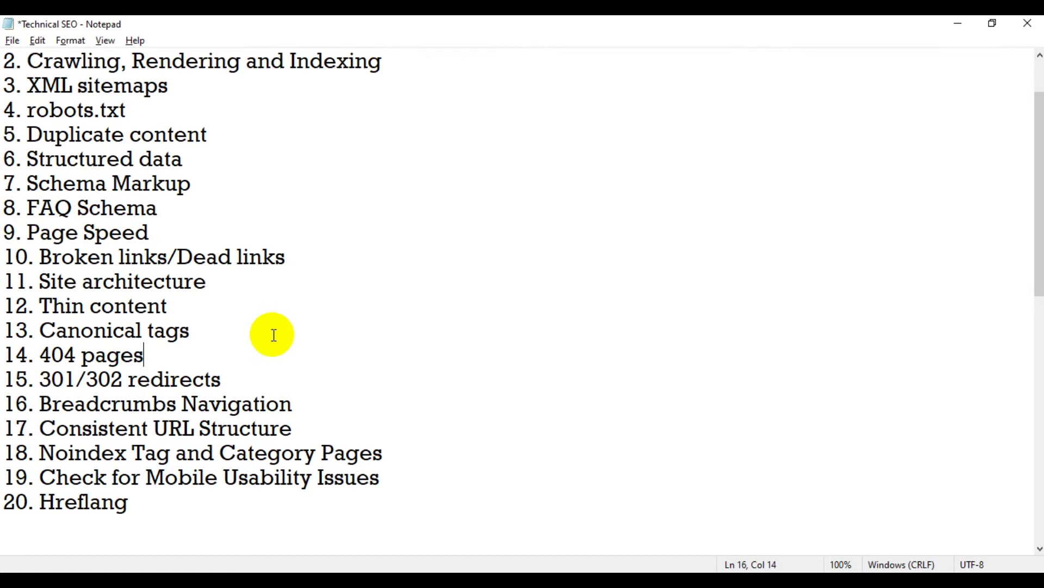
Below the Hreflang item, leave blank space and list the status codes 200, 301, 302, 404 and 500 on separate lines.
scroll(430, 441, "down", 3)
left_click(134, 283)
key("Return")
key("Return")
key("Return")
type("200")
key("Return")
type("301")
key("Return")
type("302")
key("Return")
type("1")
key("BackSpace")
type("404")
key("Return")
type("500")
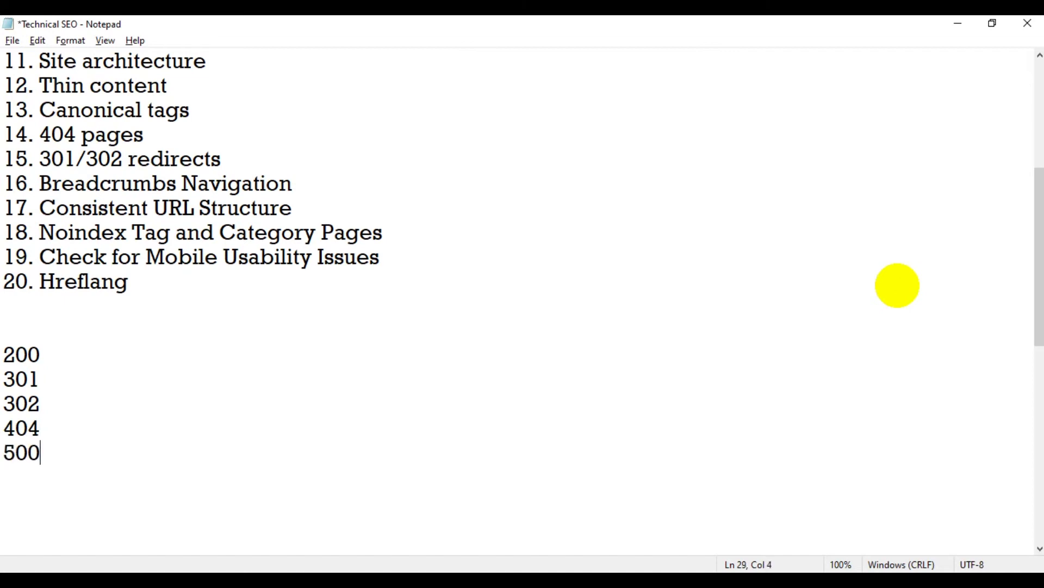
Add the explanation "- everything is ok" after status code 200.
left_click(44, 354)
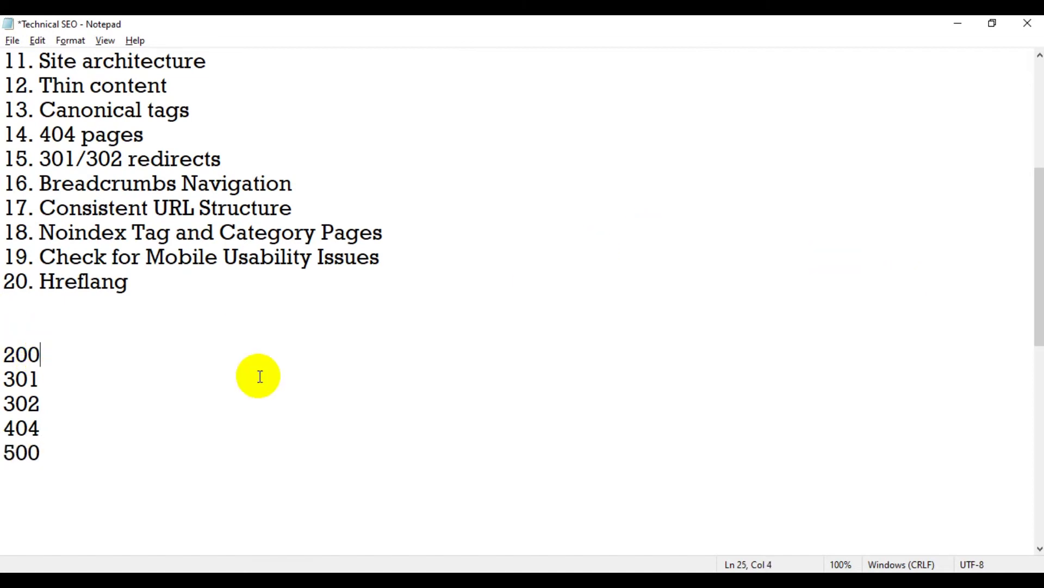
type("- everything")
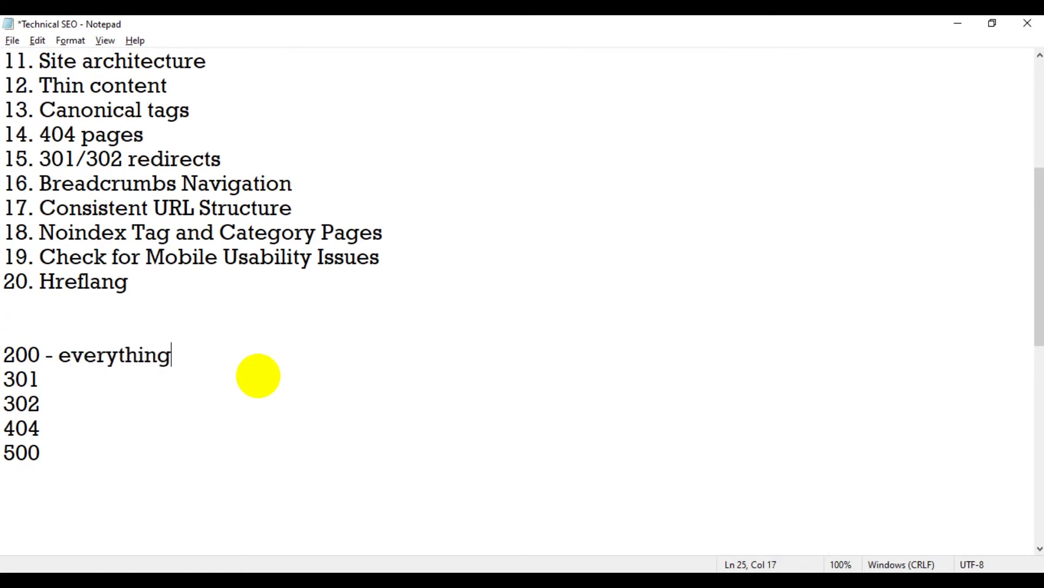
type(" is ok")
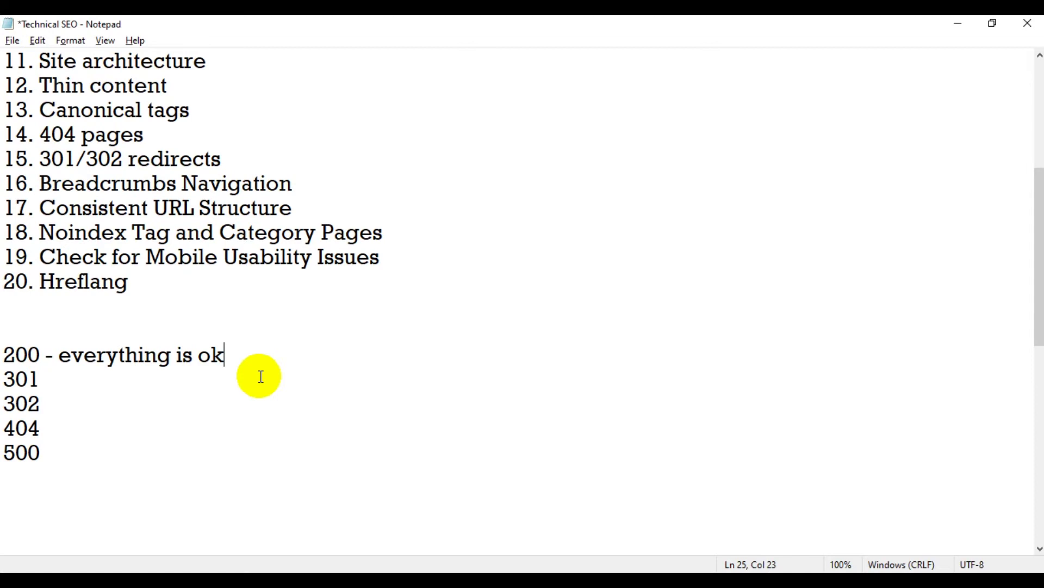
Launch Screaming Frog SEO Spider and dismiss its new version and licence dialogs.
left_click(14, 568)
left_click(388, 517)
type("screa")
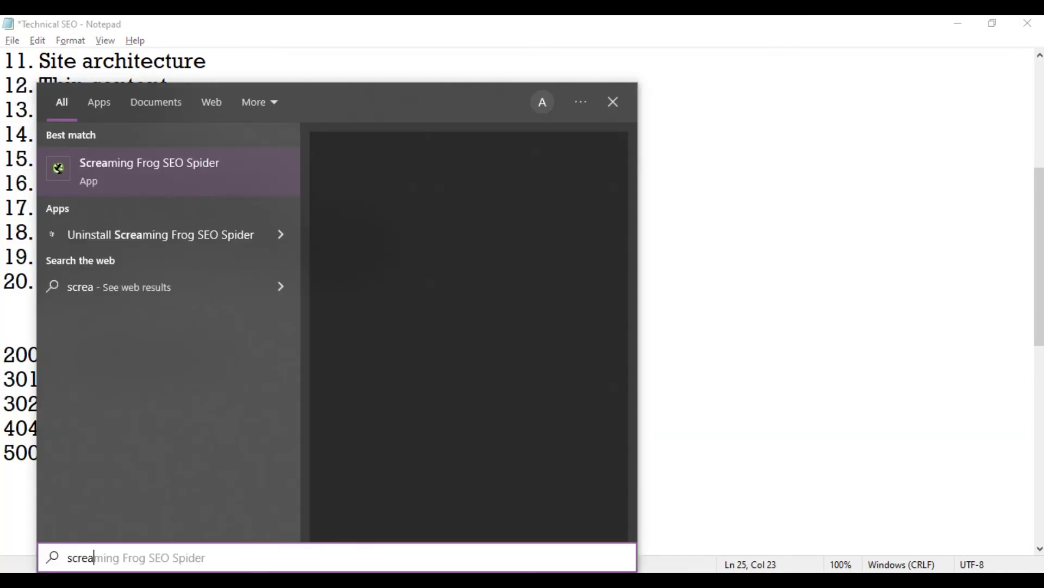
left_click(185, 175)
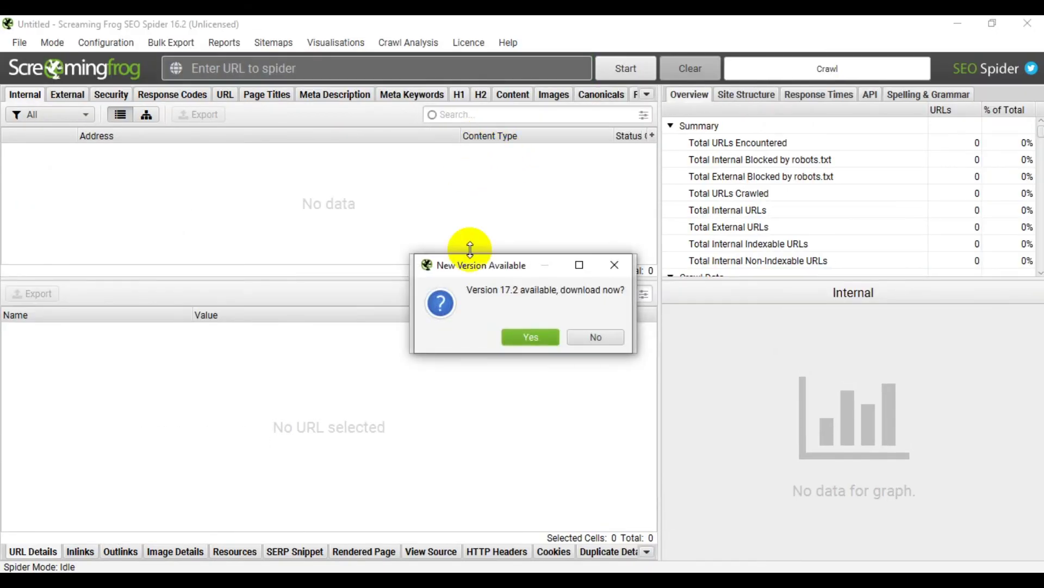
left_click_drag(501, 272, 621, 298)
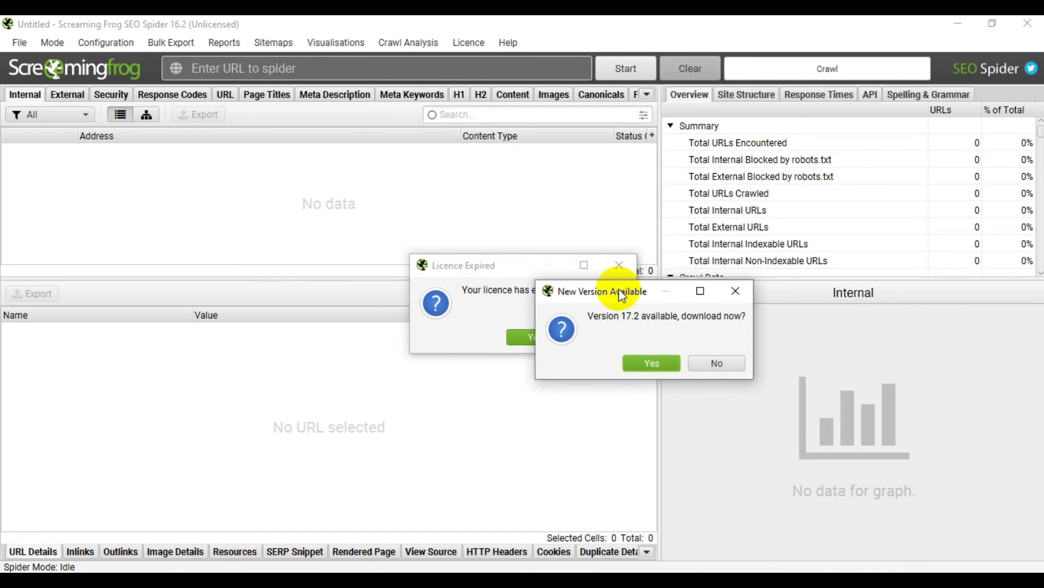
left_click(731, 291)
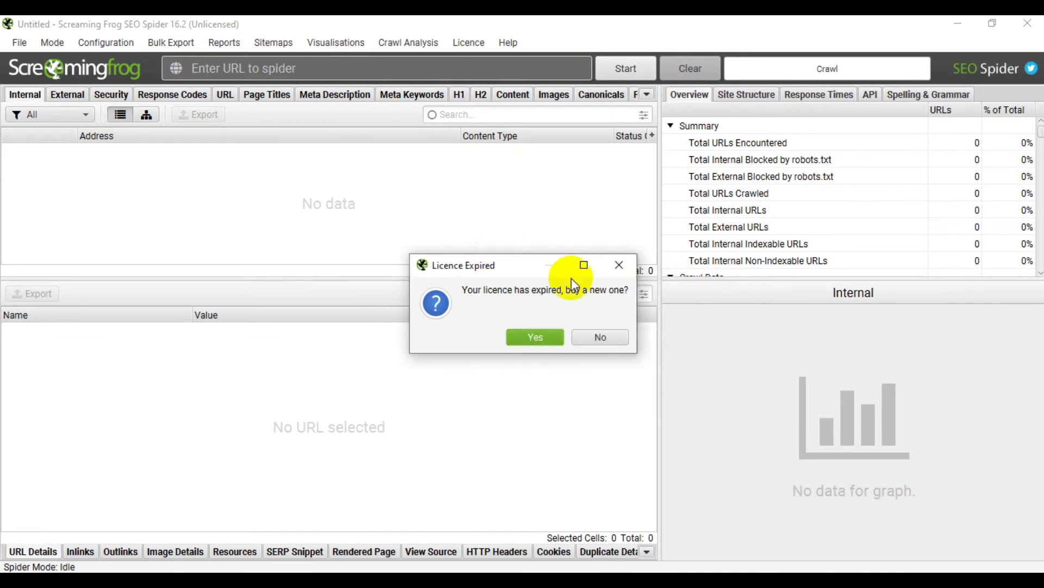
left_click(620, 267)
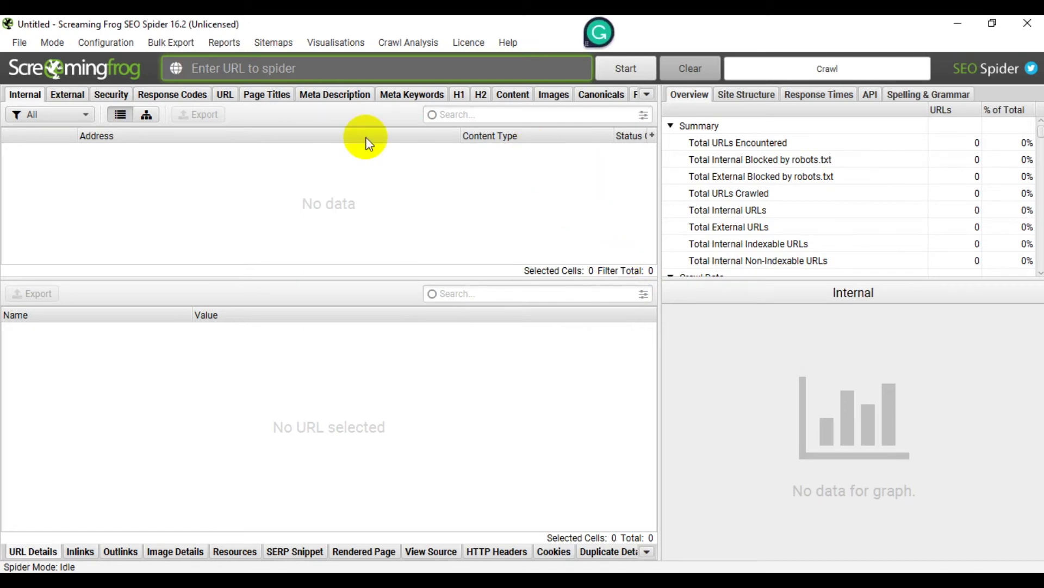
Return to the Technical SEO Notepad file and go through the status codes 200, 301, 302, 404 and 500 below the checklist.
left_click(98, 580)
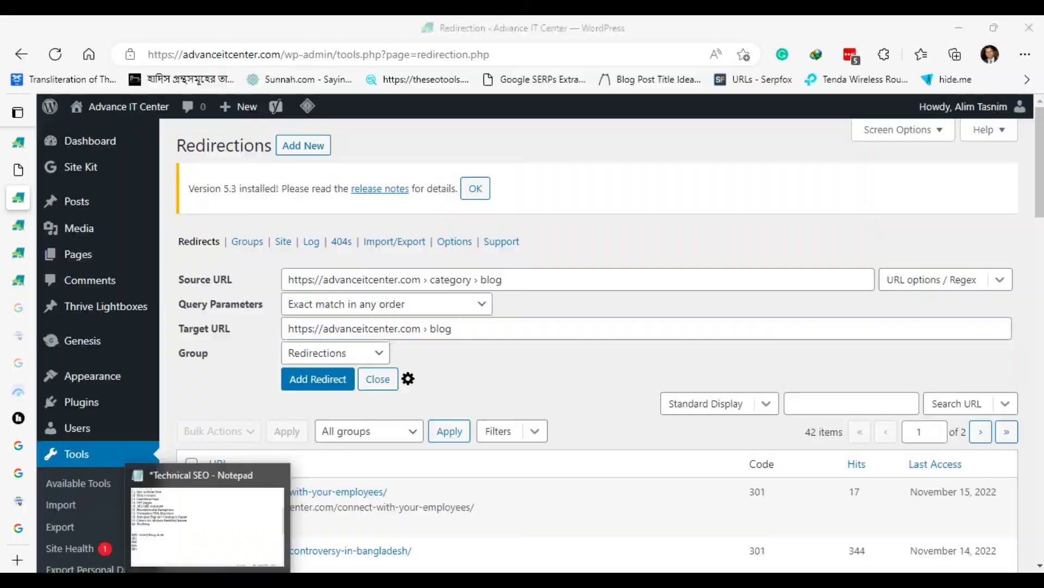
left_click(208, 580)
double_click(206, 340)
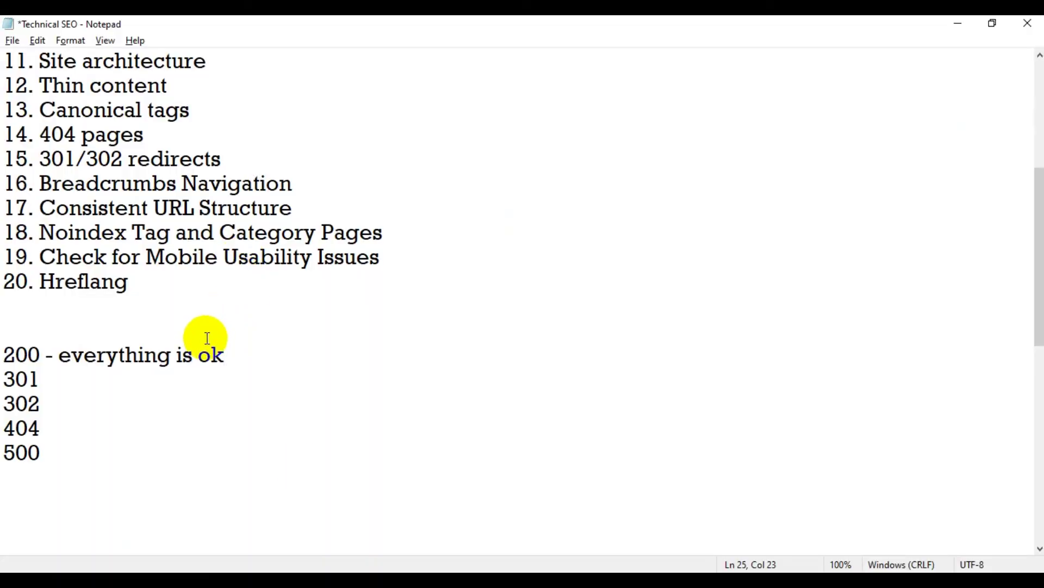
left_click(207, 340)
left_click(44, 379)
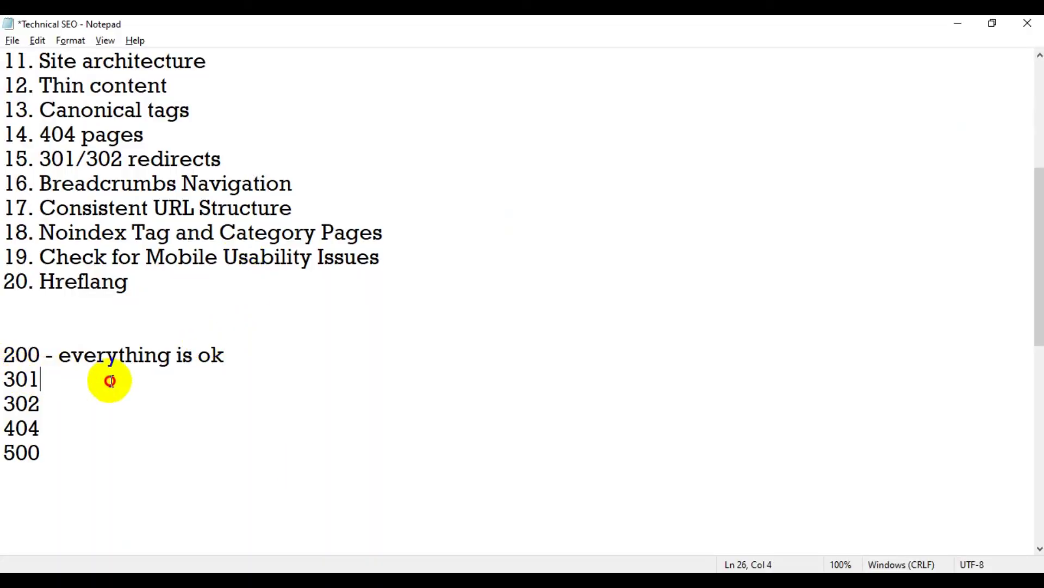
left_click(54, 402)
left_click(65, 429)
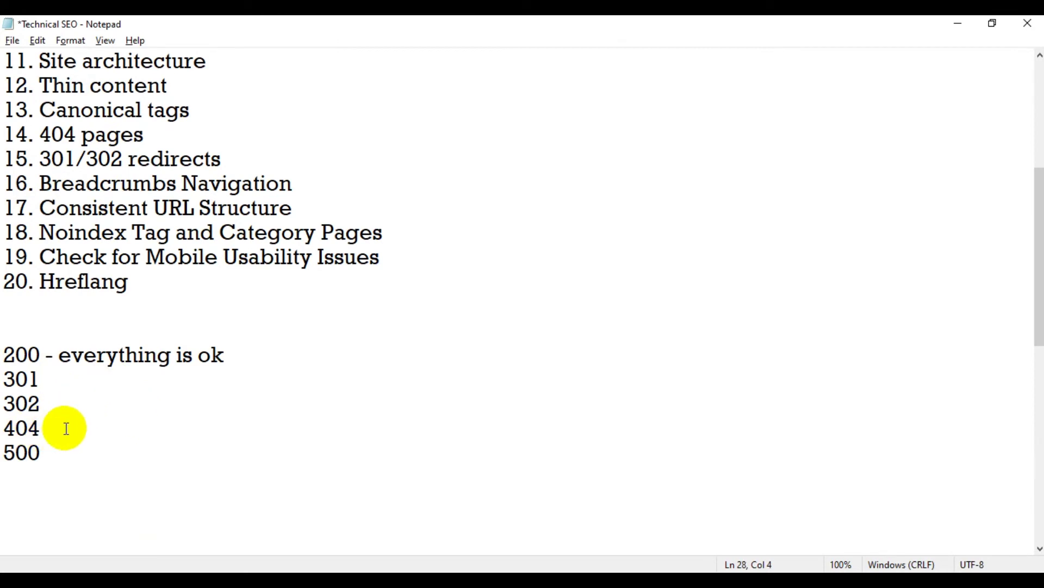
left_click(50, 457)
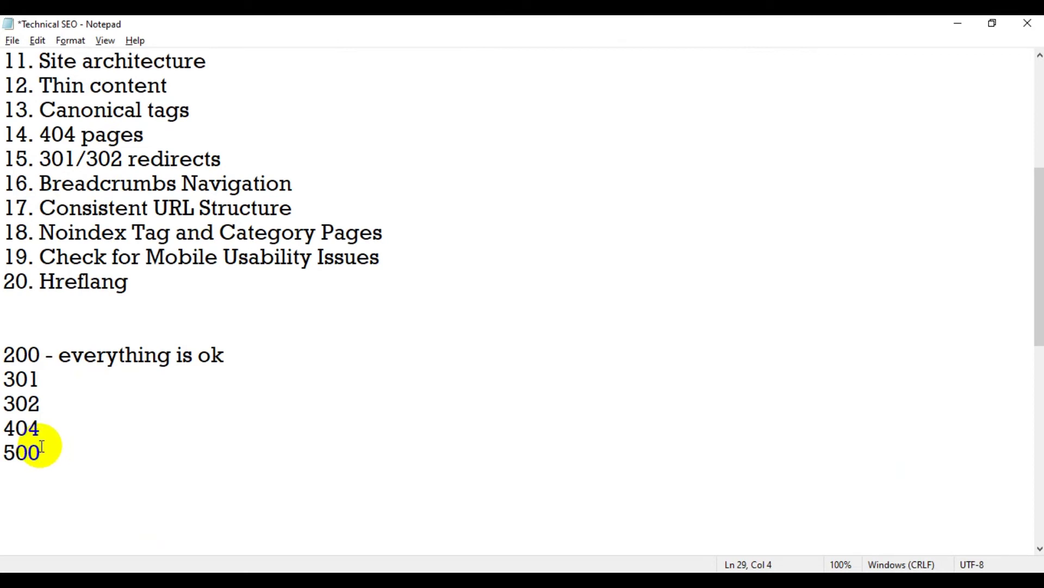
scroll(42, 450, "up", 3)
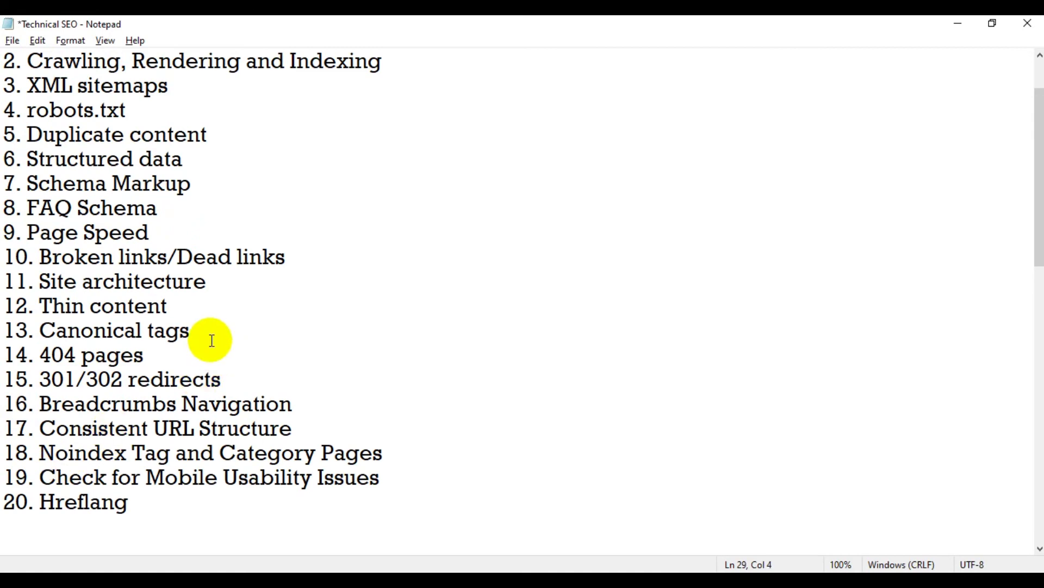
scroll(213, 340, "down", 4)
scroll(210, 342, "down", 1)
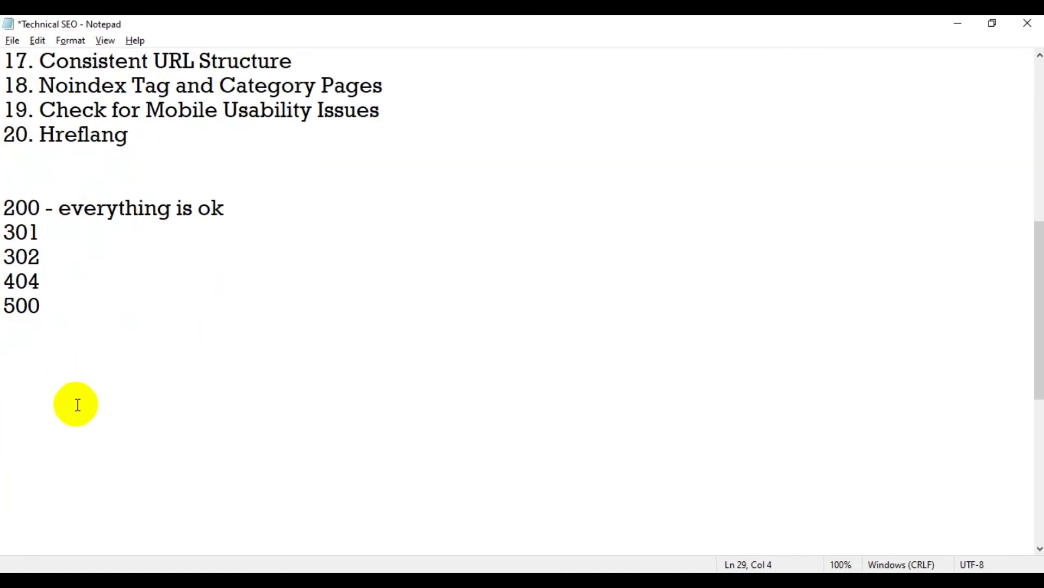
scroll(100, 382, "up", 1)
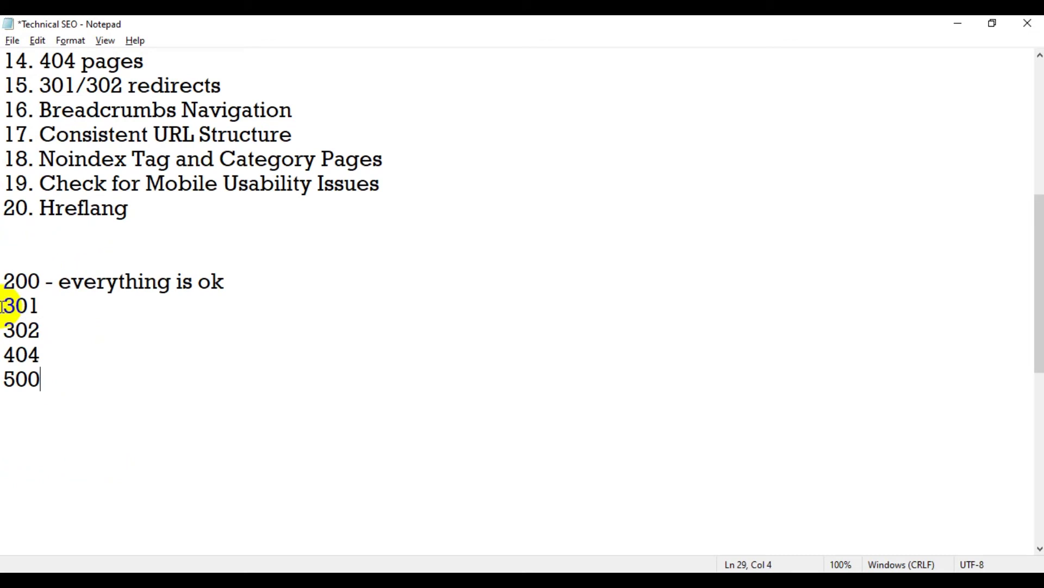
left_click_drag(42, 380, 4, 281)
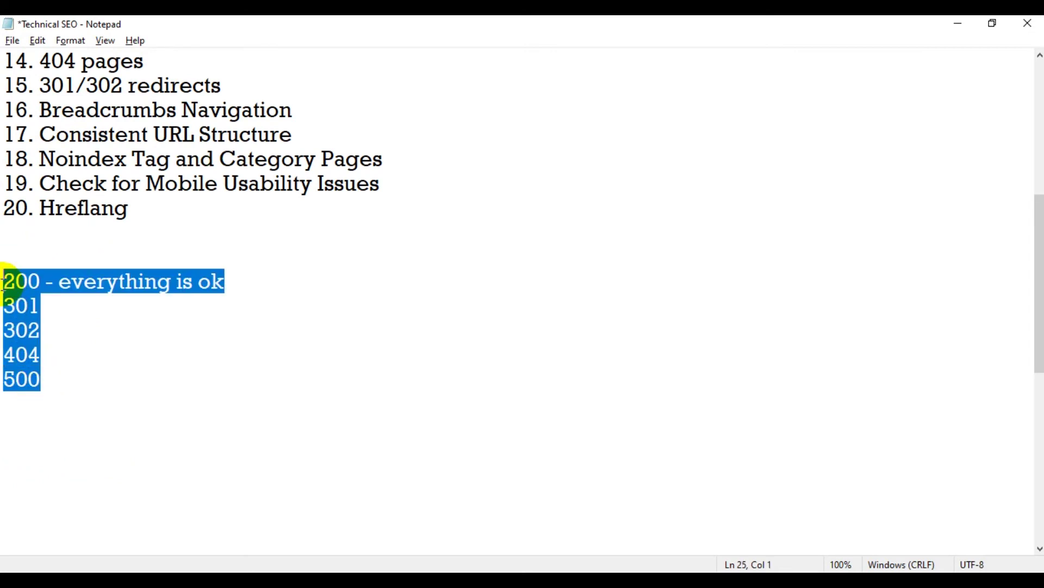
Highlight the Canonical tags checklist item, then switch to the browser and view the opening of the Beginners Guide to Freelancing in Bangladesh post.
scroll(138, 375, "up", 3)
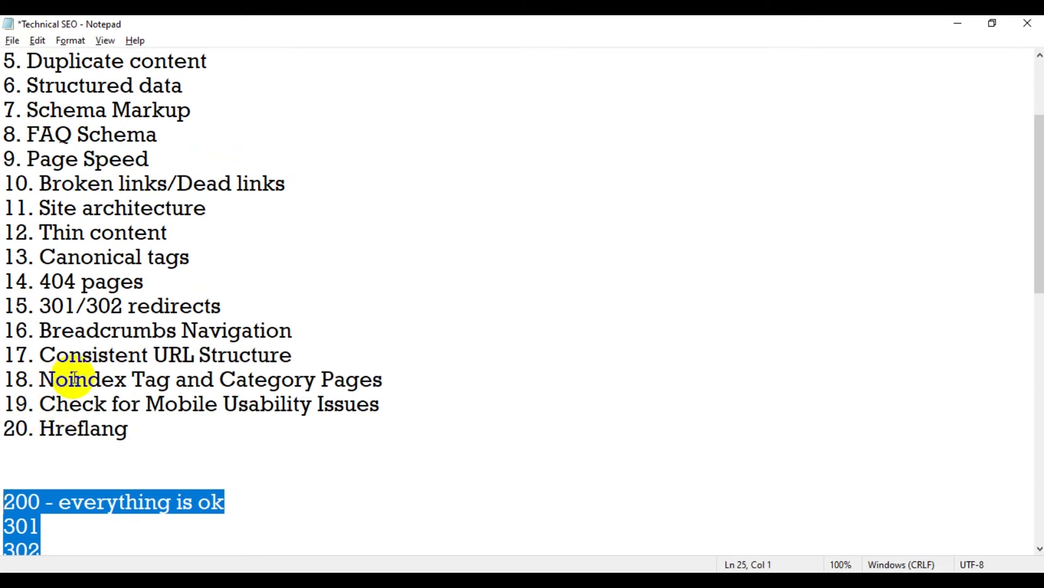
left_click_drag(43, 256, 205, 256)
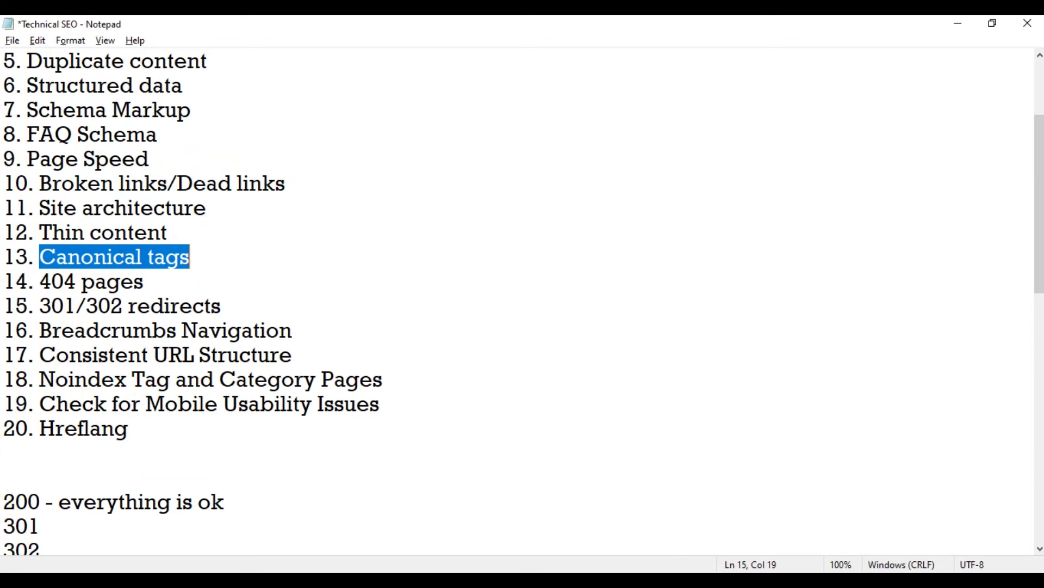
left_click(90, 568)
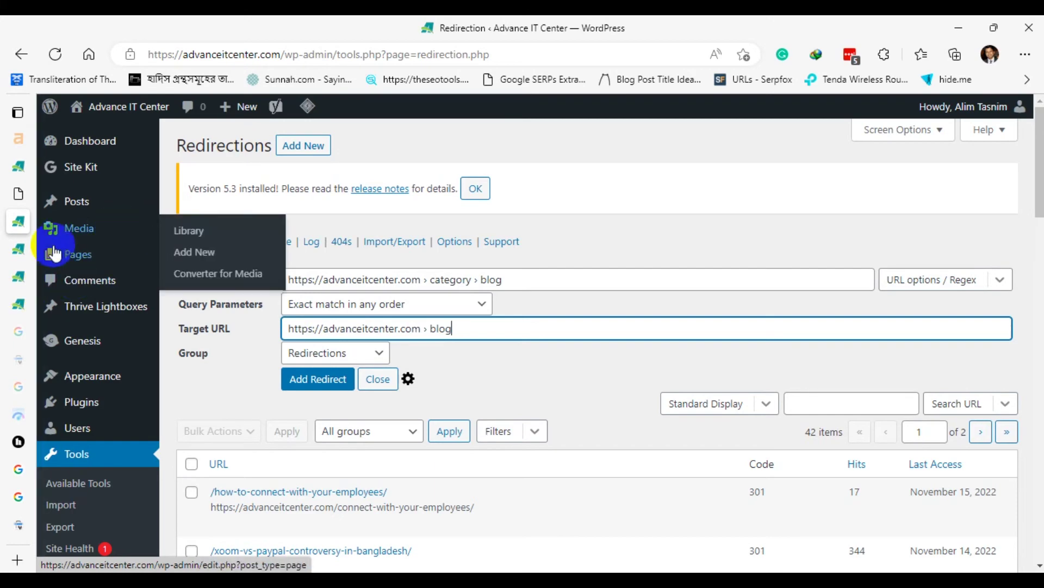
left_click(18, 279)
scroll(618, 357, "up", 8)
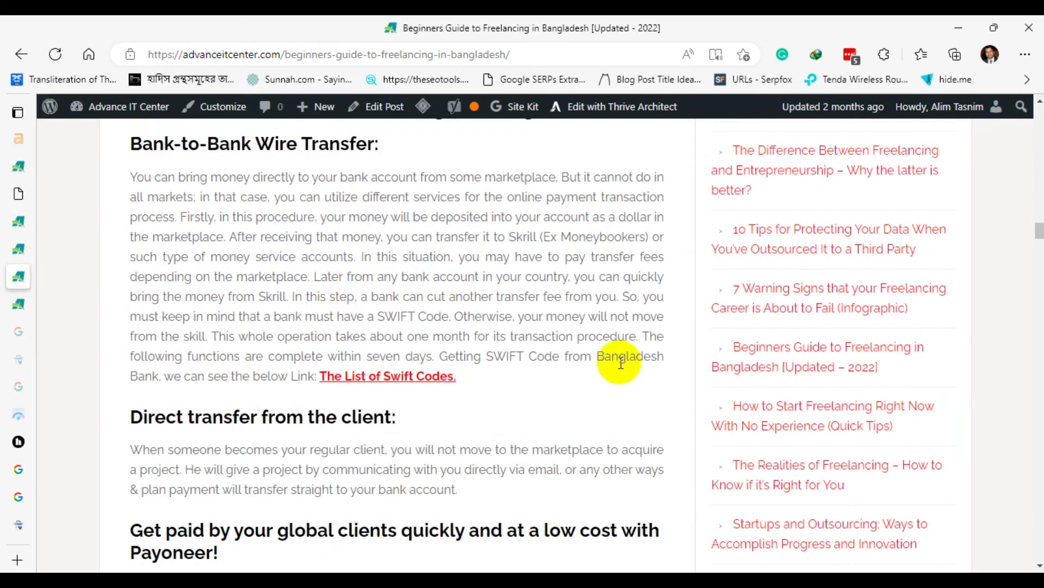
left_click_drag(1036, 218, 1038, 116)
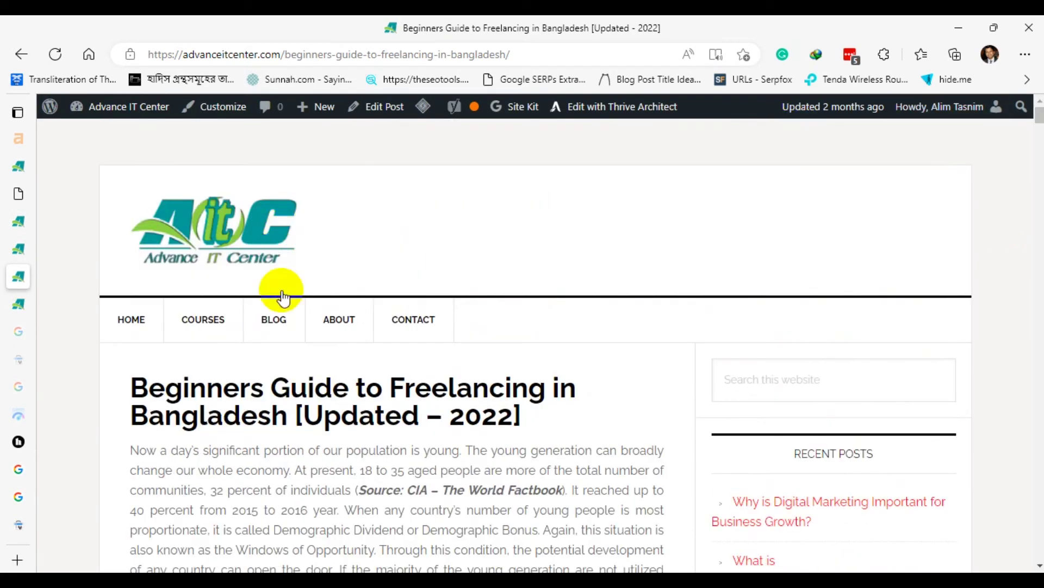
mouse_move(206, 329)
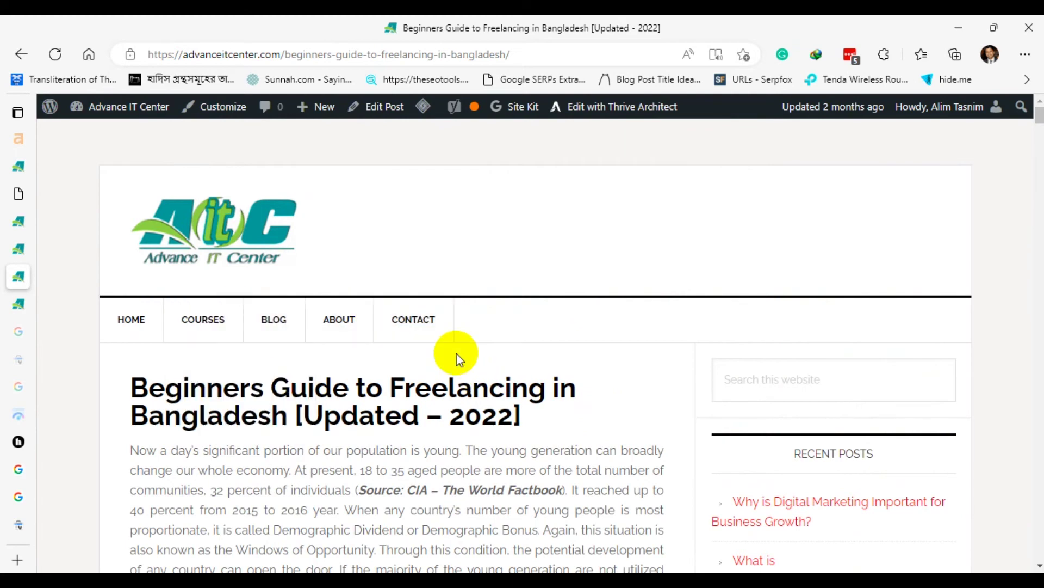
scroll(363, 458, "down", 4)
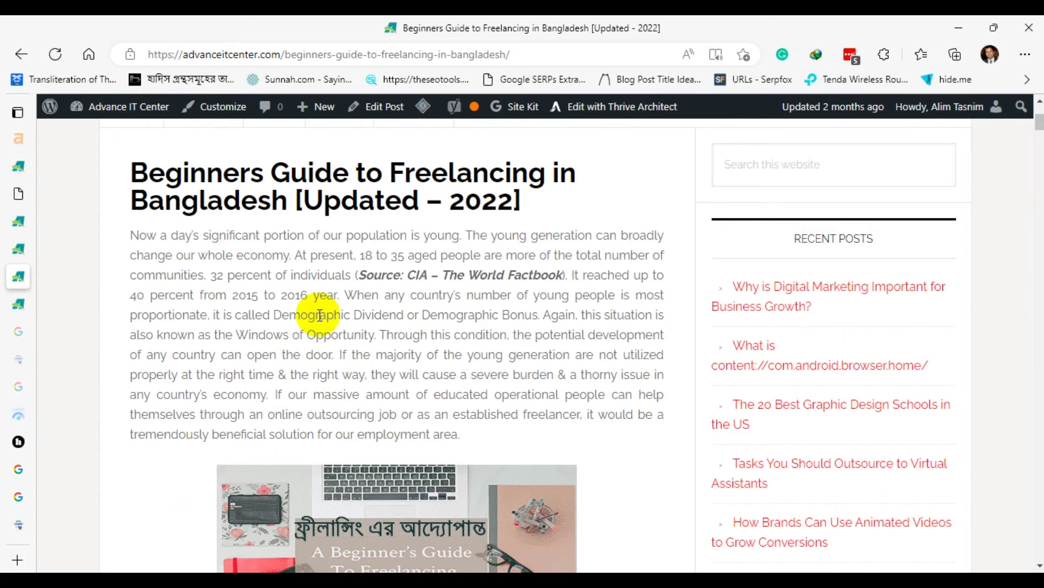
Open the How to Rank Fiverr GIG post from the recent posts list in a new tab and switch to it.
scroll(319, 303, "up", 4)
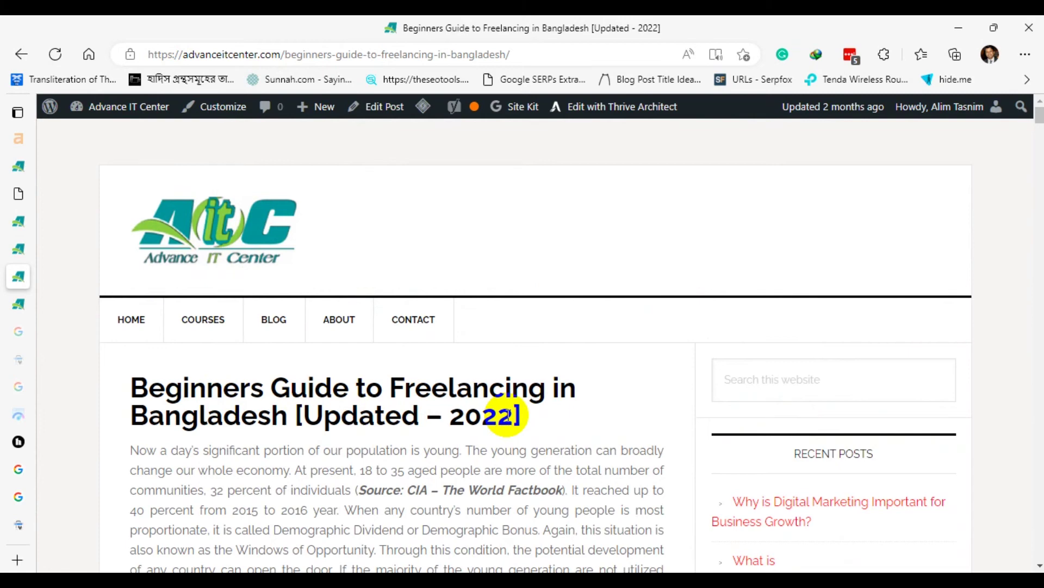
scroll(507, 416, "down", 4)
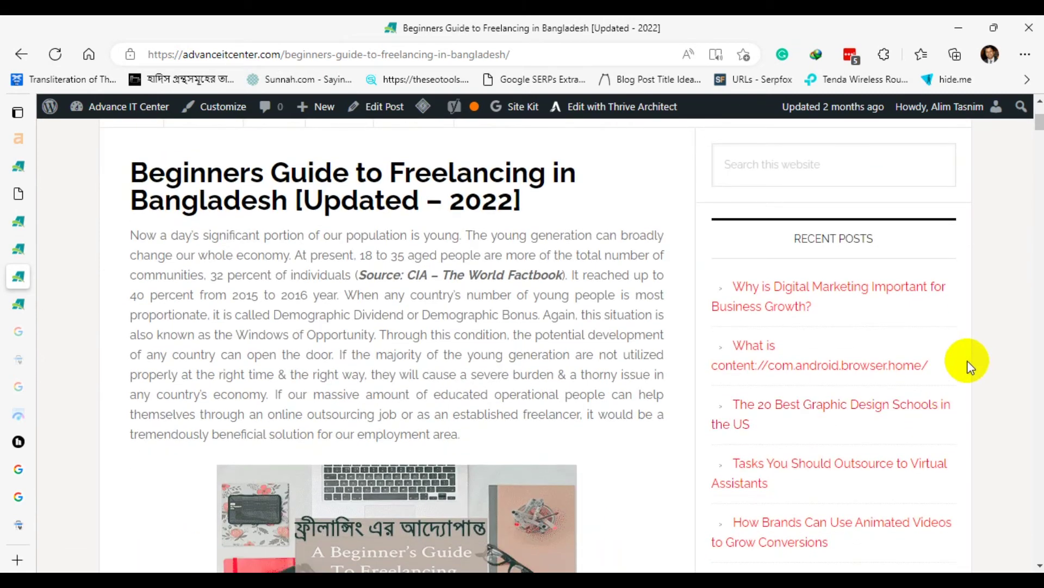
scroll(968, 368, "down", 4)
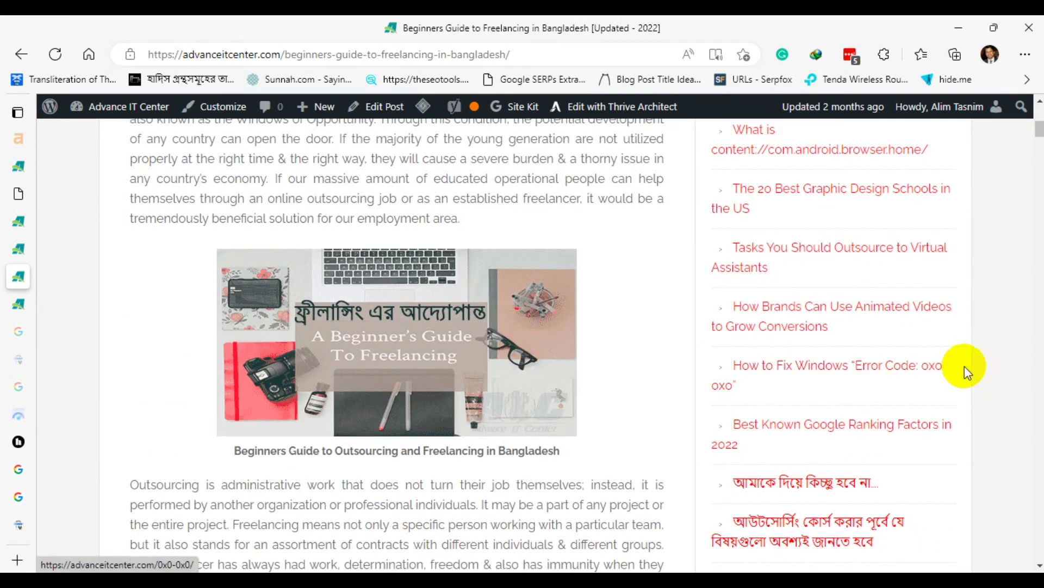
scroll(1012, 381, "down", 4)
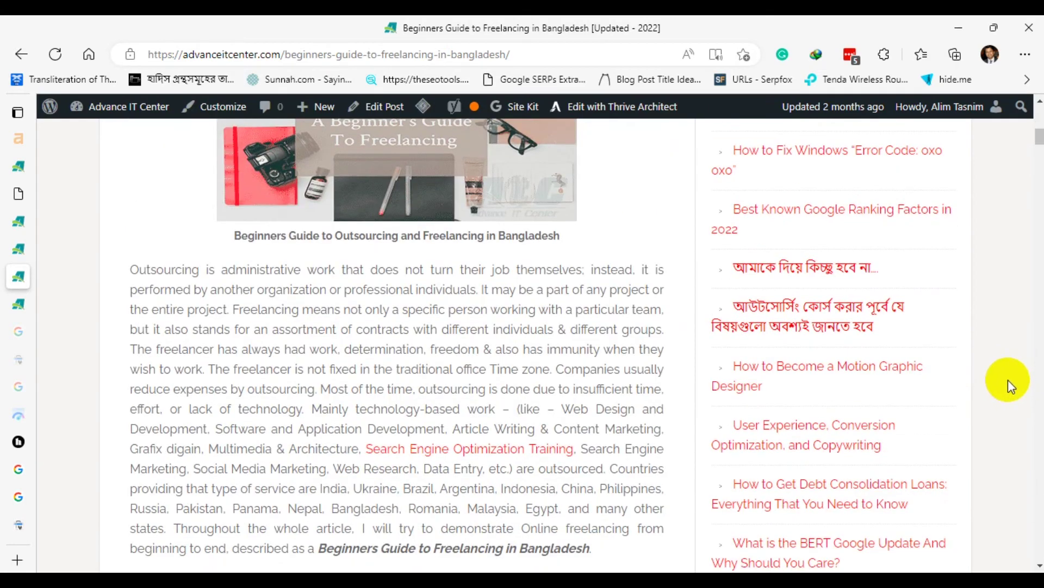
scroll(1007, 380, "down", 3)
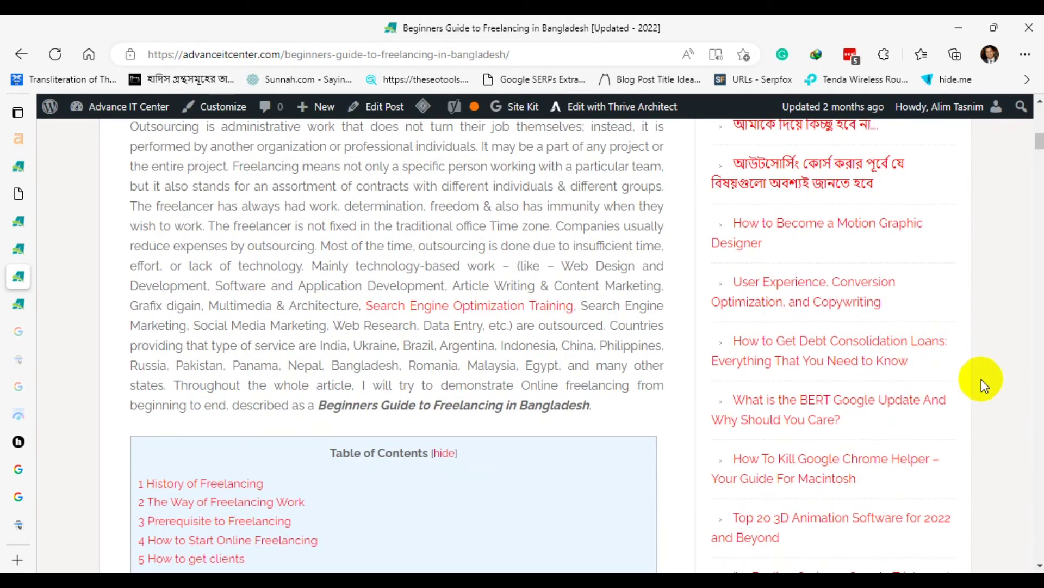
scroll(981, 381, "down", 3)
scroll(983, 383, "down", 3)
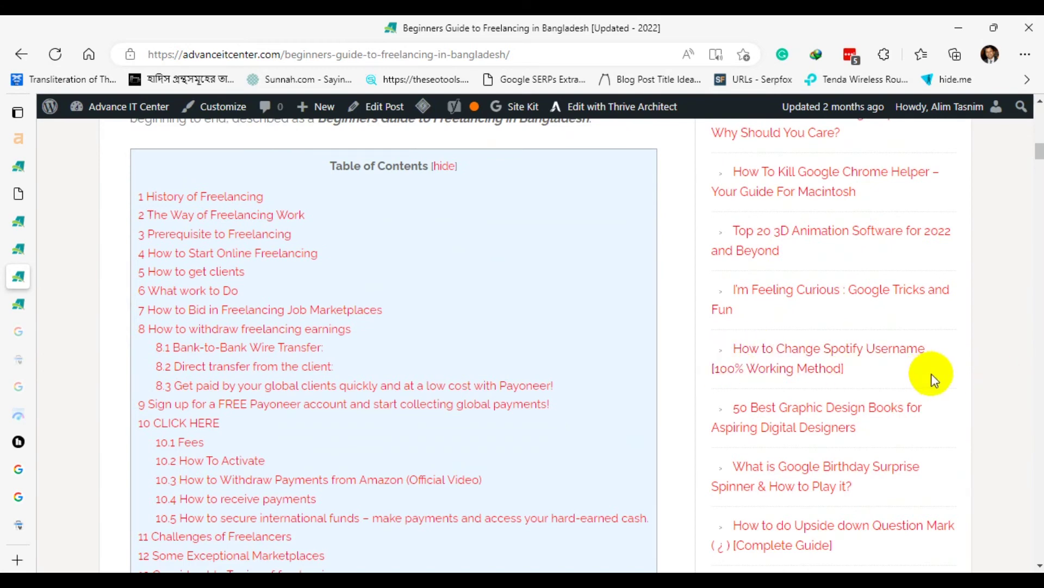
scroll(952, 381, "down", 4)
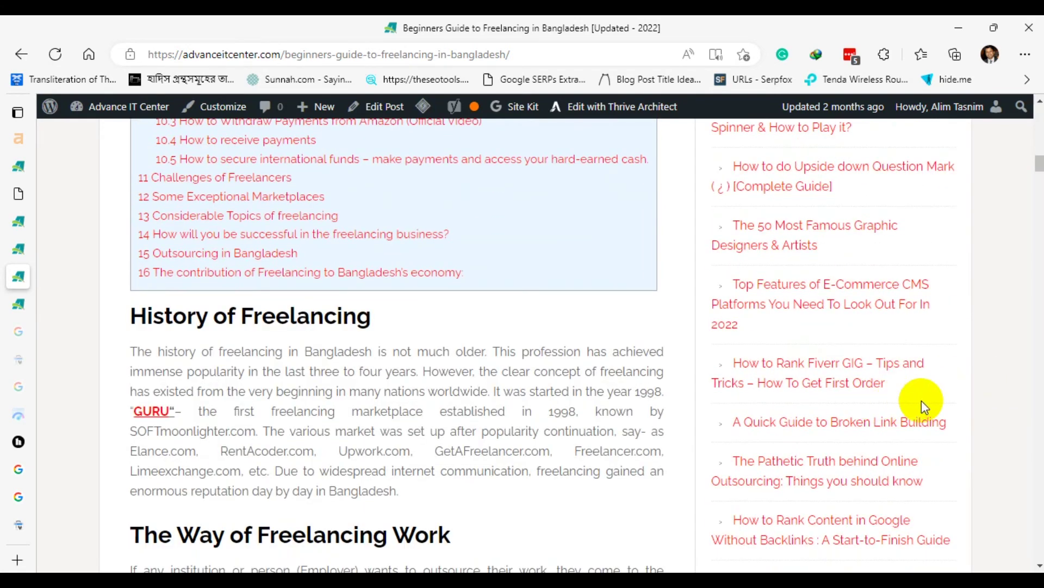
right_click(804, 361)
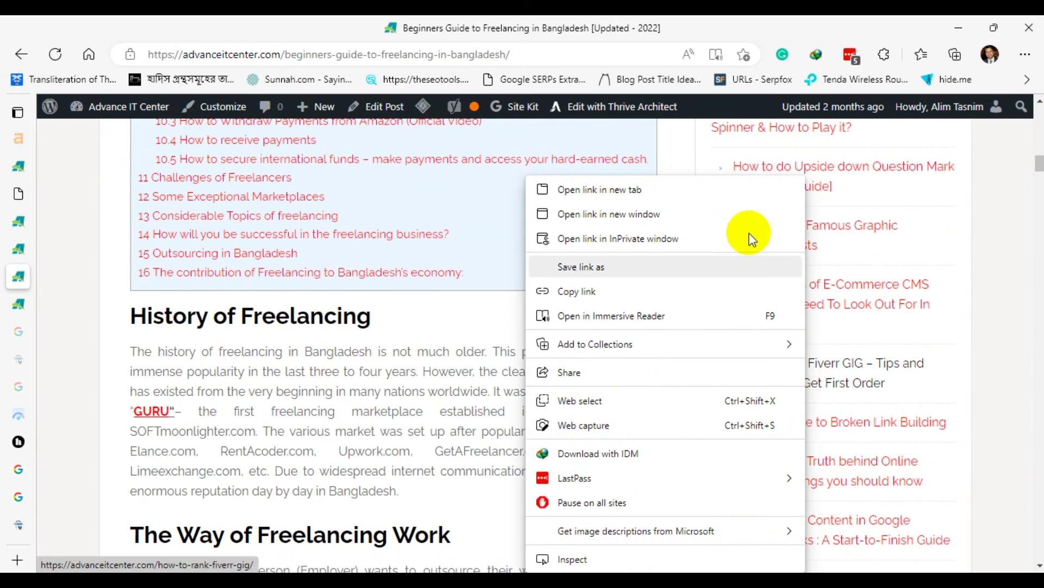
left_click(665, 191)
scroll(1039, 326, "up", 5)
left_click(12, 305)
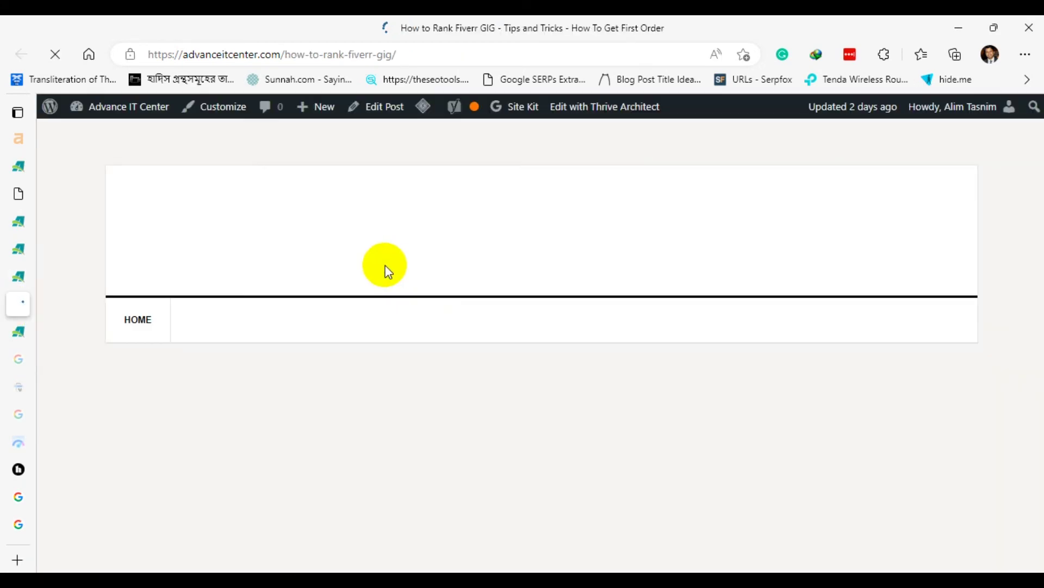
Look through the How to Rank Fiverr GIG post and compare it with the Beginners Guide to Freelancing in Bangladesh post.
scroll(489, 360, "down", 4)
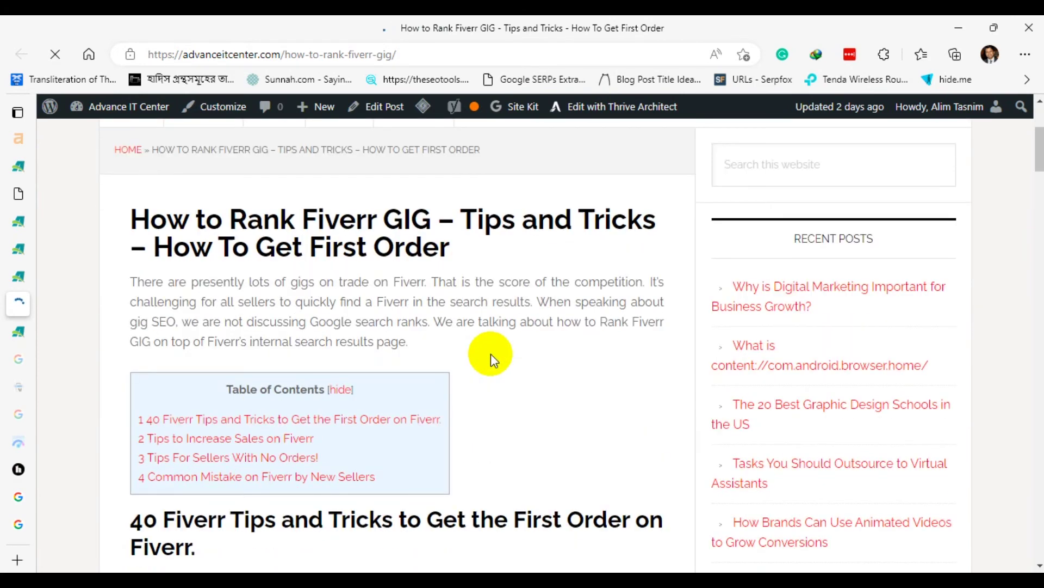
scroll(528, 291, "down", 7)
scroll(526, 286, "down", 15)
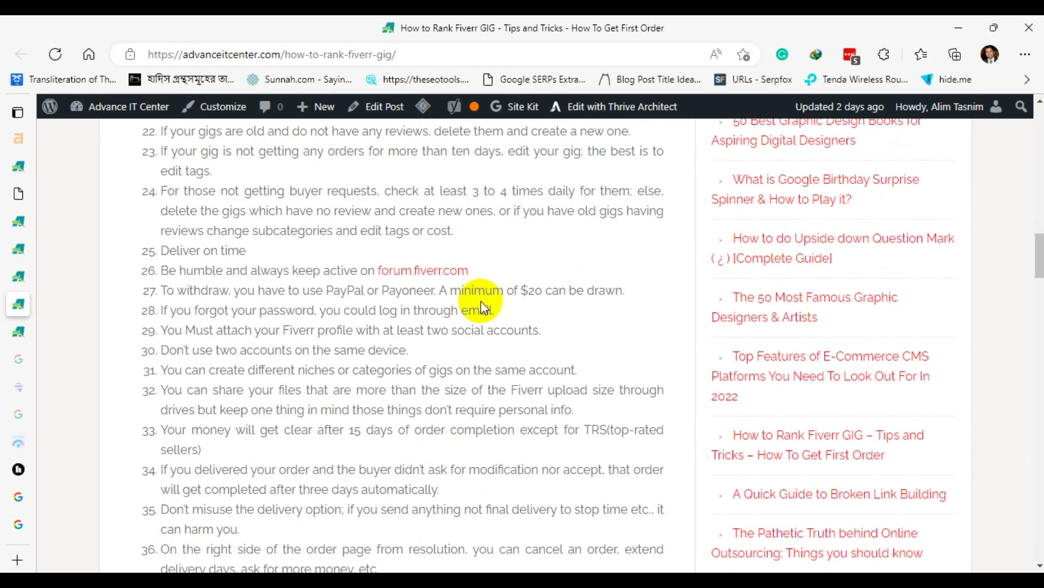
mouse_move(16, 386)
left_click(31, 278)
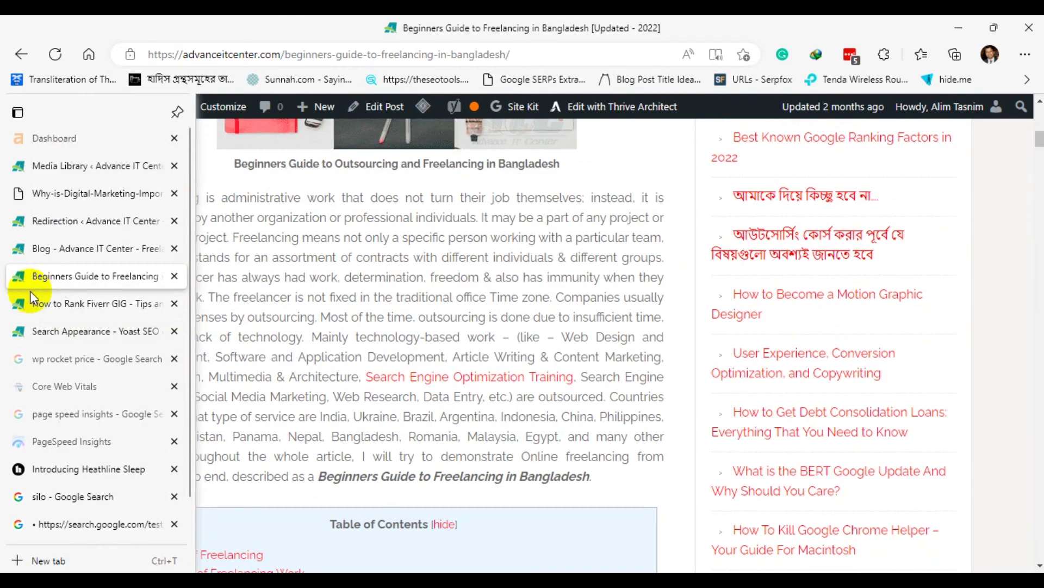
scroll(518, 312, "up", 7)
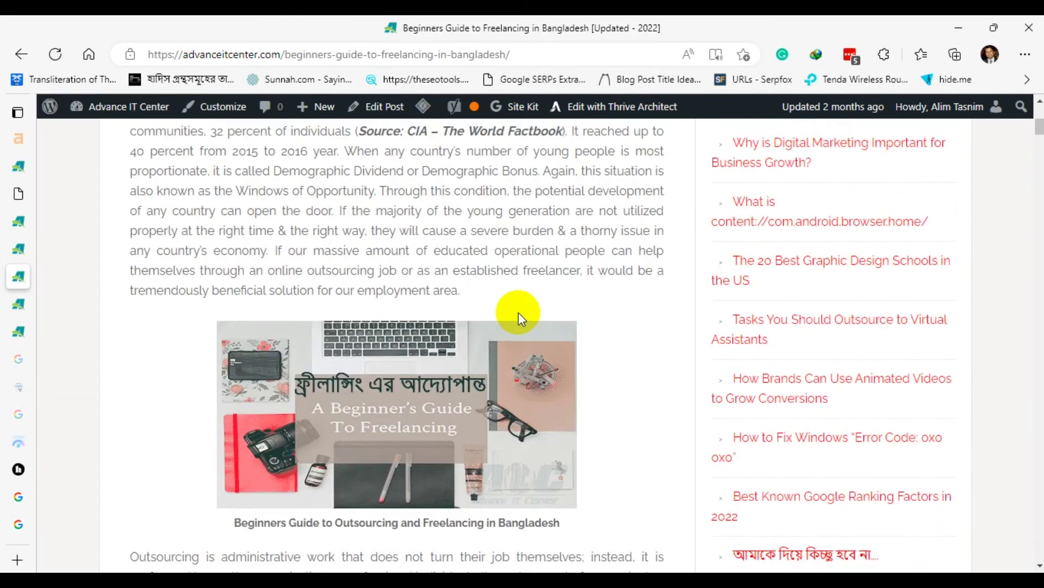
scroll(518, 312, "up", 5)
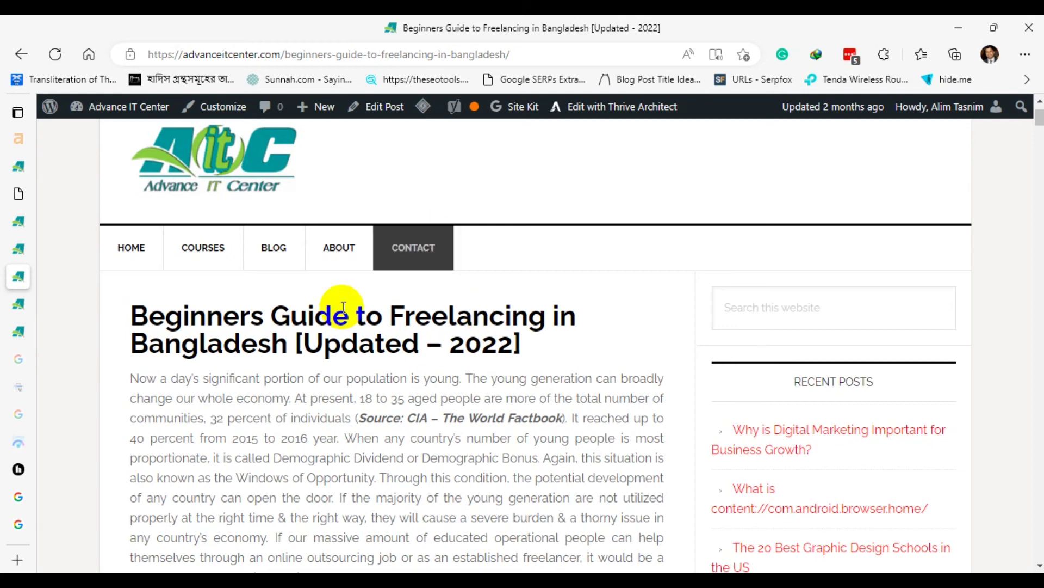
mouse_move(166, 253)
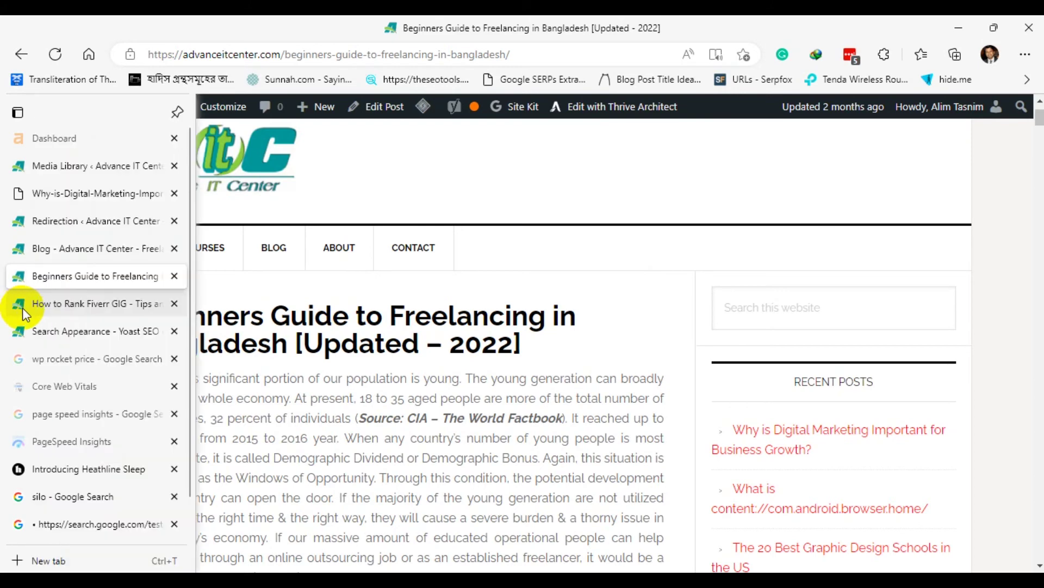
left_click(22, 307)
left_click(19, 276)
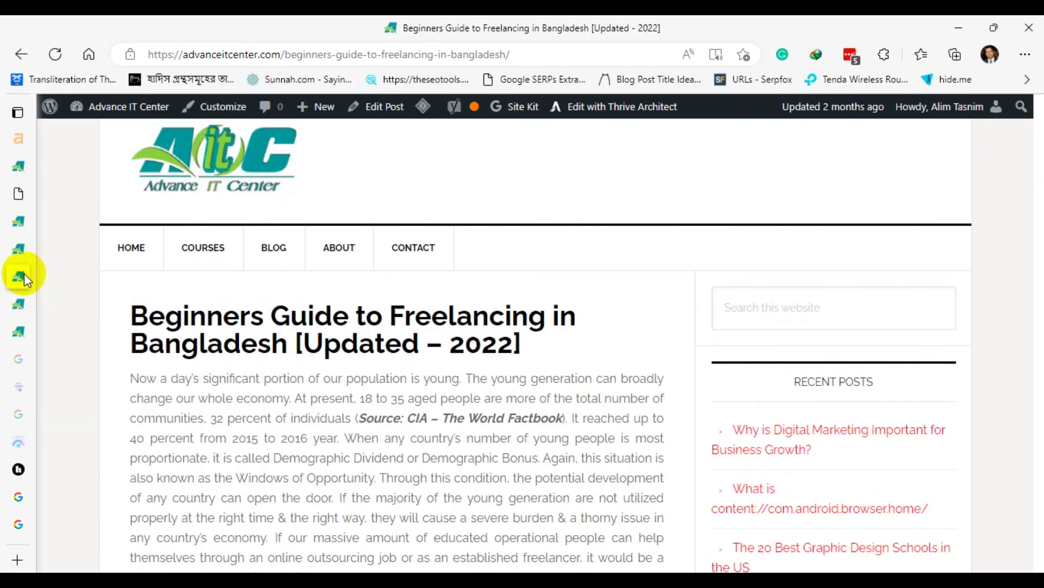
Open the Beginners Guide to Freelancing in Bangladesh post for editing and go to its Yoast SEO sections below the meta description.
scroll(226, 125, "up", 1)
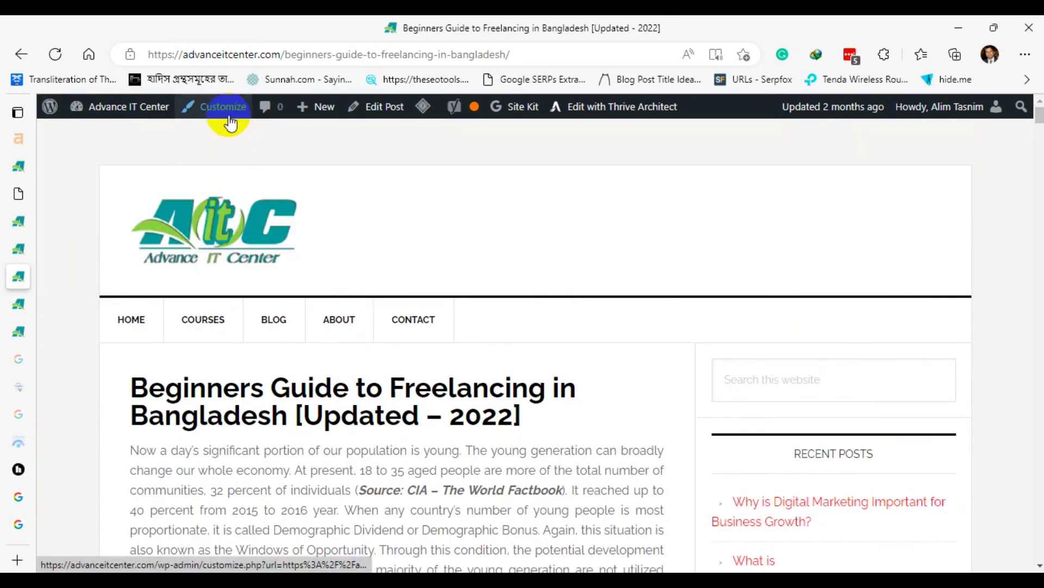
mouse_move(130, 111)
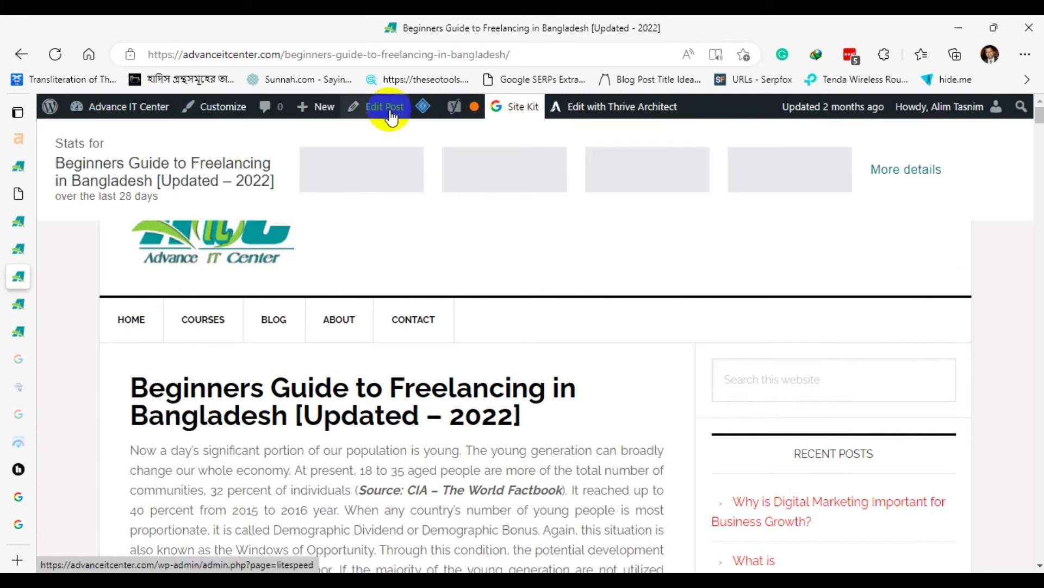
left_click(379, 112)
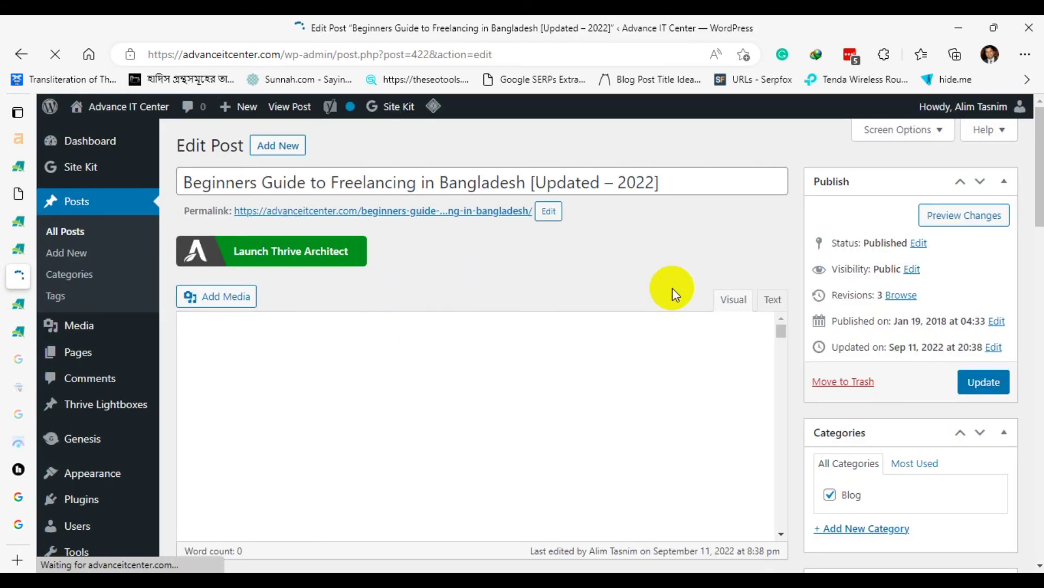
scroll(671, 282, "down", 1)
scroll(670, 276, "down", 6)
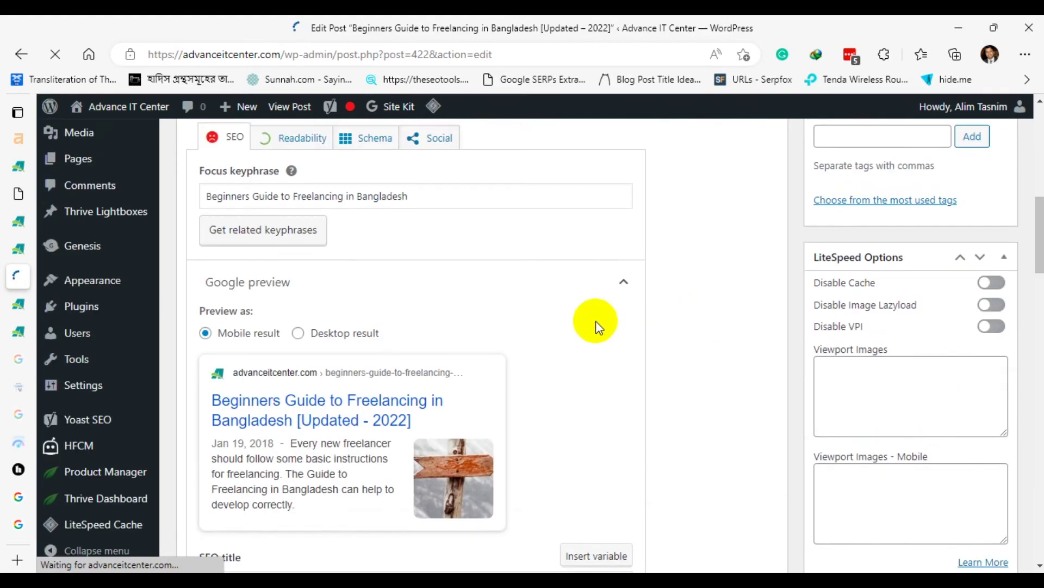
scroll(595, 299, "down", 5)
scroll(1019, 168, "down", 5)
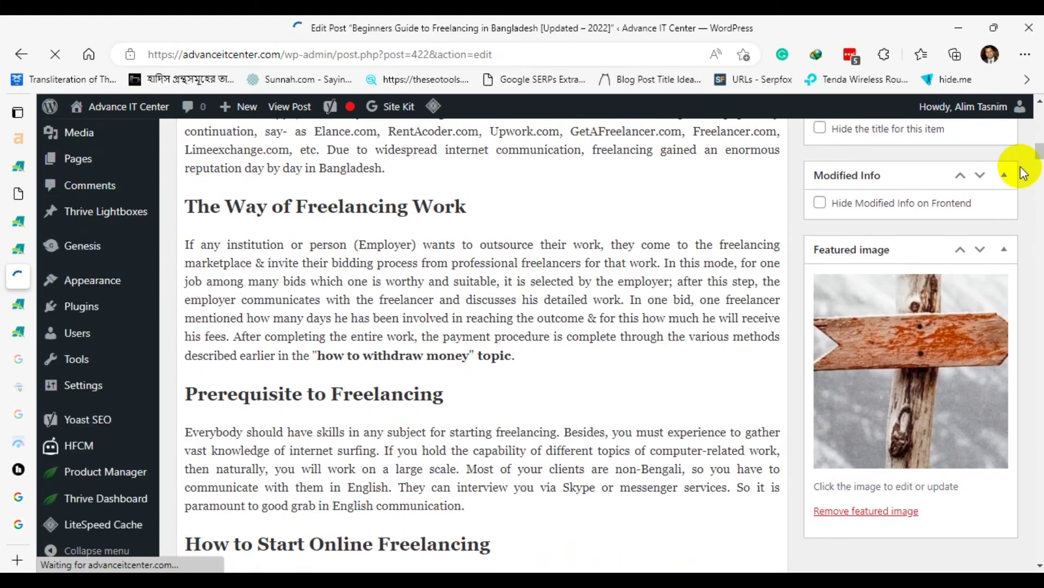
left_click_drag(1039, 147, 1040, 424)
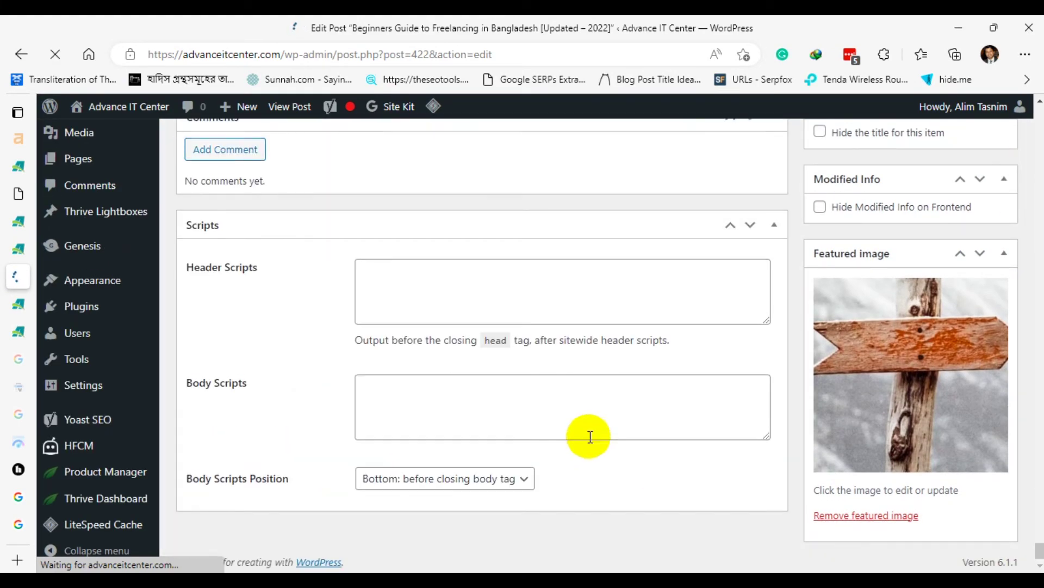
scroll(590, 436, "up", 7)
scroll(512, 415, "up", 6)
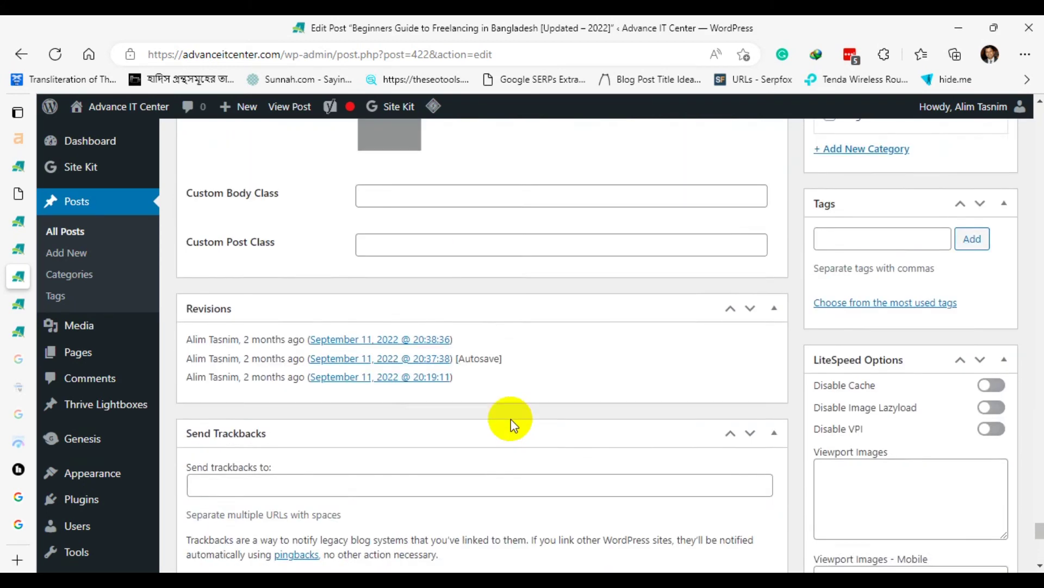
scroll(499, 398, "up", 6)
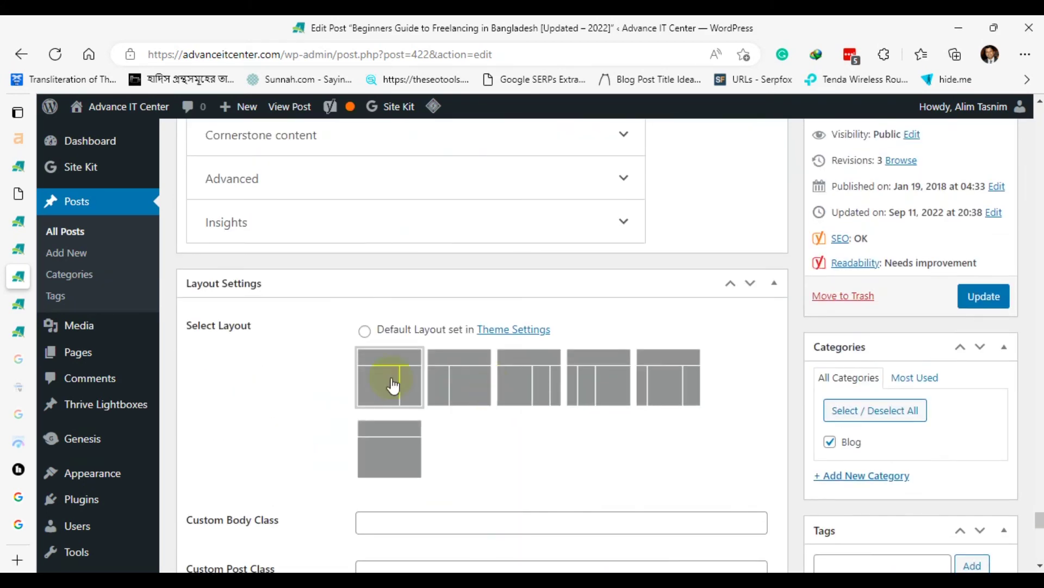
scroll(380, 402, "up", 3)
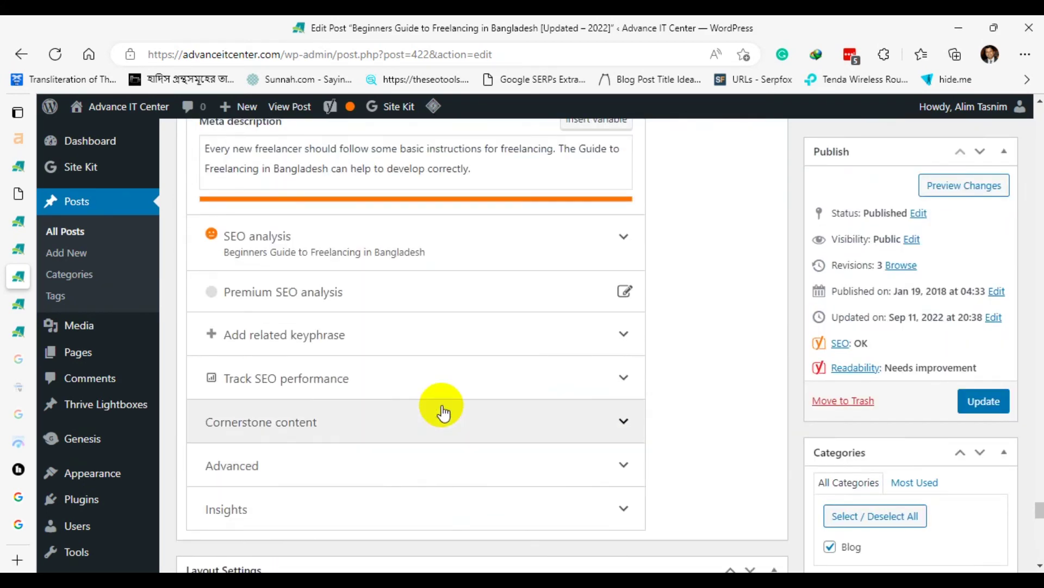
Examine the post's Yoast SEO settings, including focus keyphrase, Google preview, slug, meta description and the collapsed sections below.
scroll(490, 381, "down", 3)
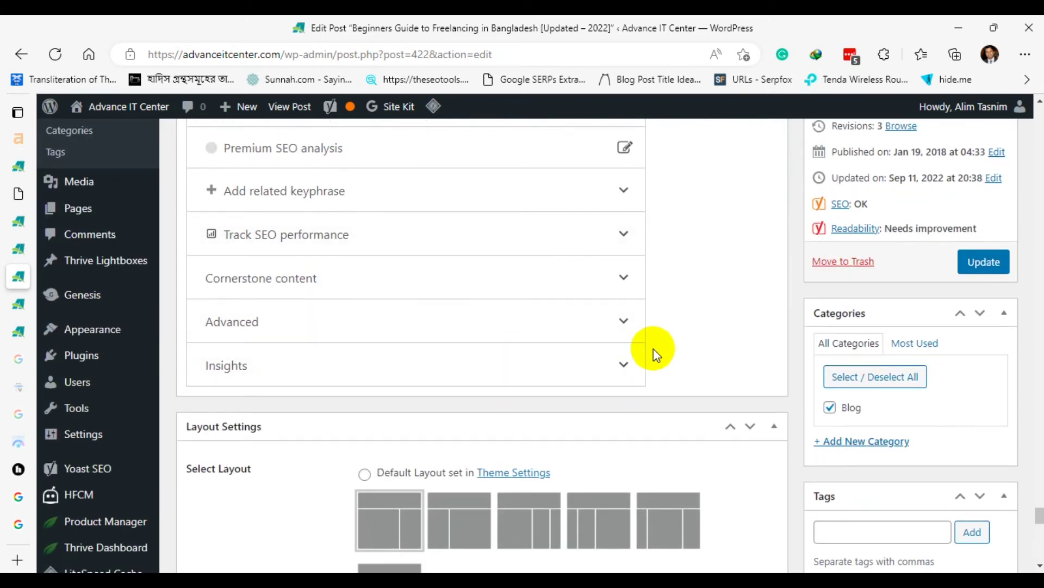
scroll(653, 346, "down", 5)
scroll(628, 311, "down", 5)
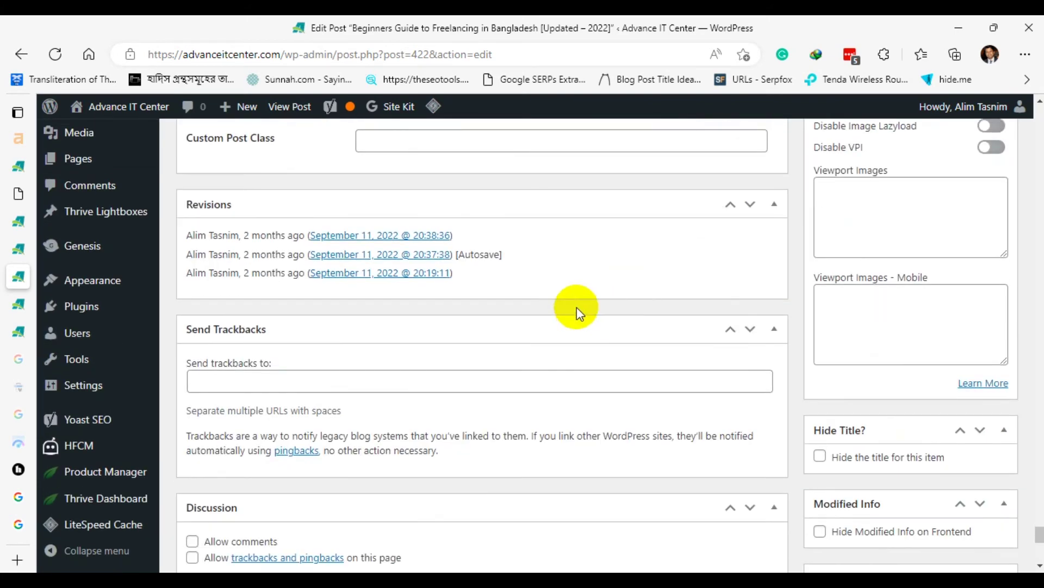
scroll(576, 307, "down", 3)
scroll(538, 308, "up", 8)
scroll(522, 310, "up", 10)
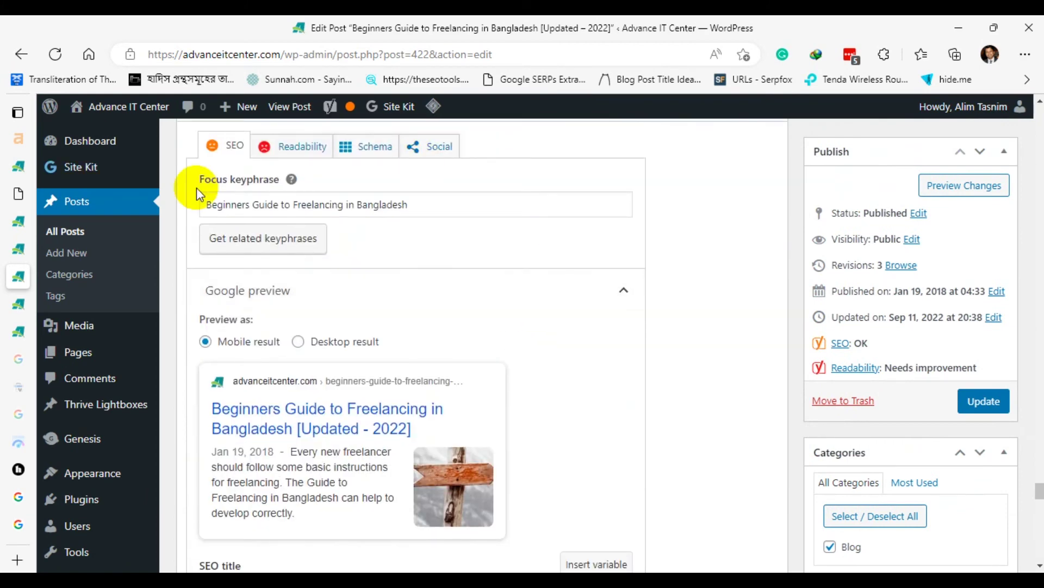
scroll(381, 272, "down", 6)
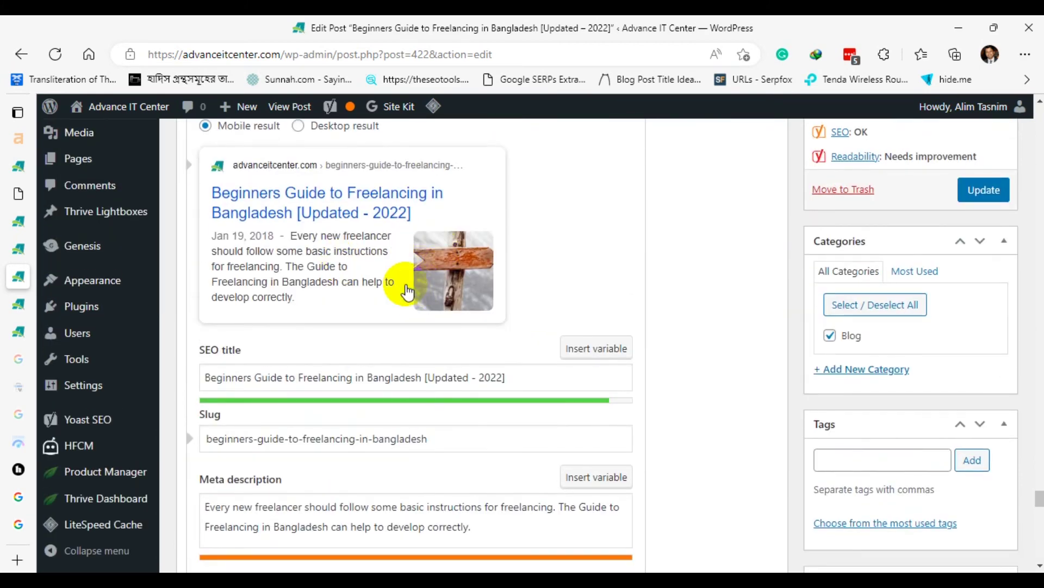
scroll(375, 286, "down", 3)
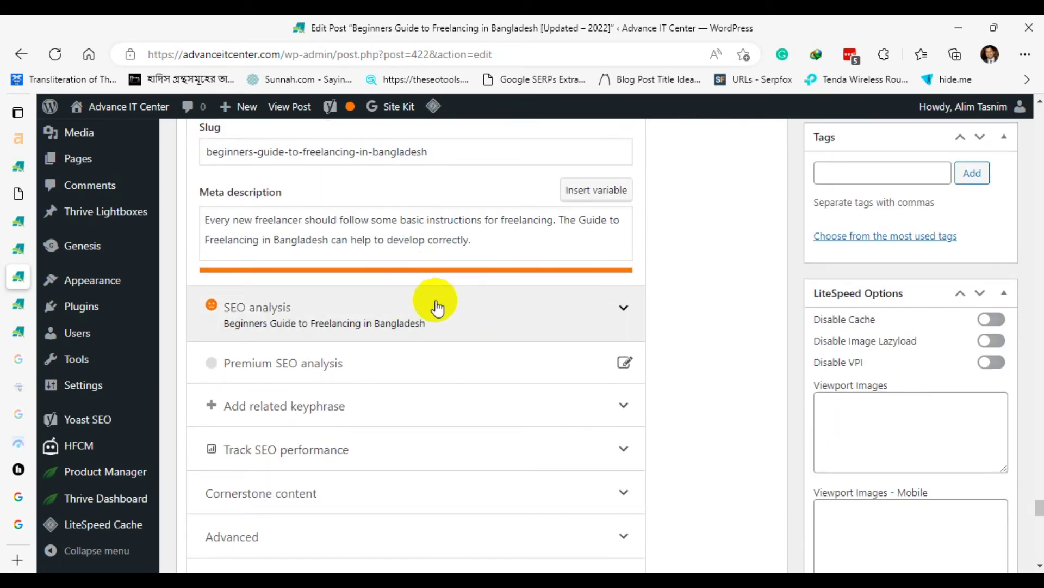
scroll(426, 304, "down", 2)
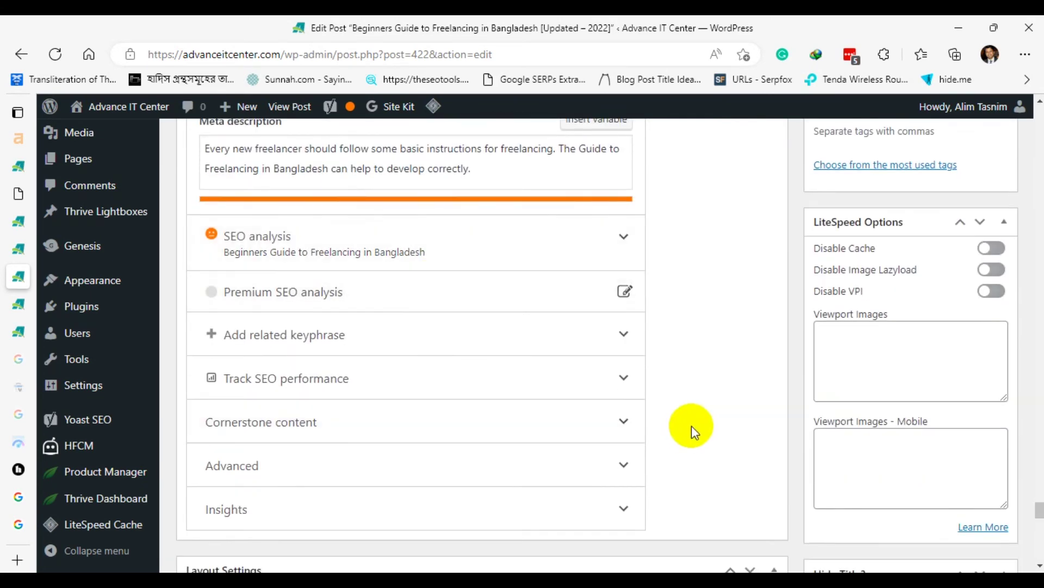
Expand the Track SEO performance, Cornerstone content and Advanced sections of the post's Yoast SEO settings.
left_click(621, 379)
scroll(670, 359, "down", 1)
scroll(669, 359, "down", 3)
left_click(625, 462)
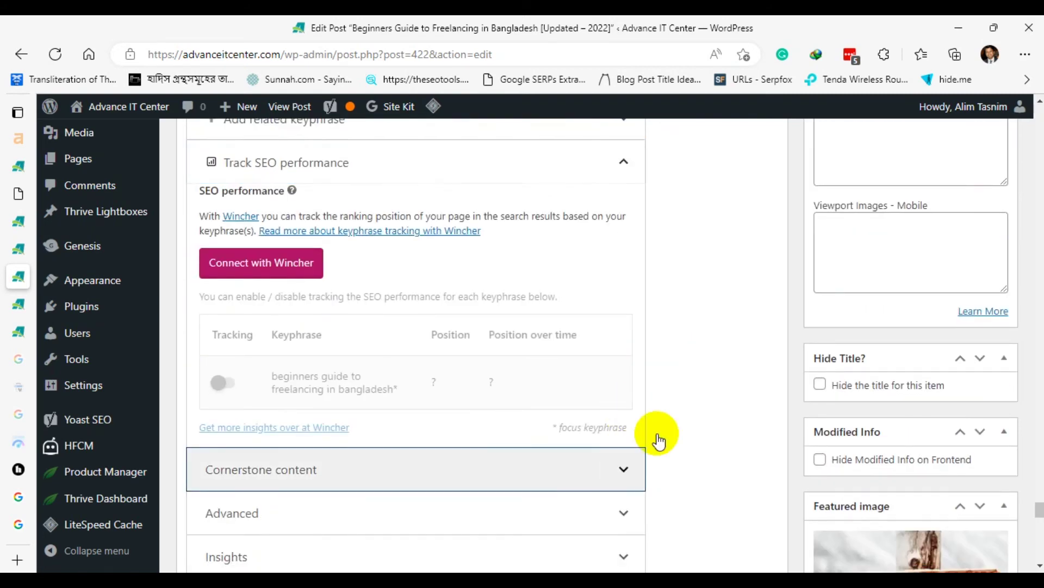
scroll(675, 381, "down", 4)
left_click(626, 299)
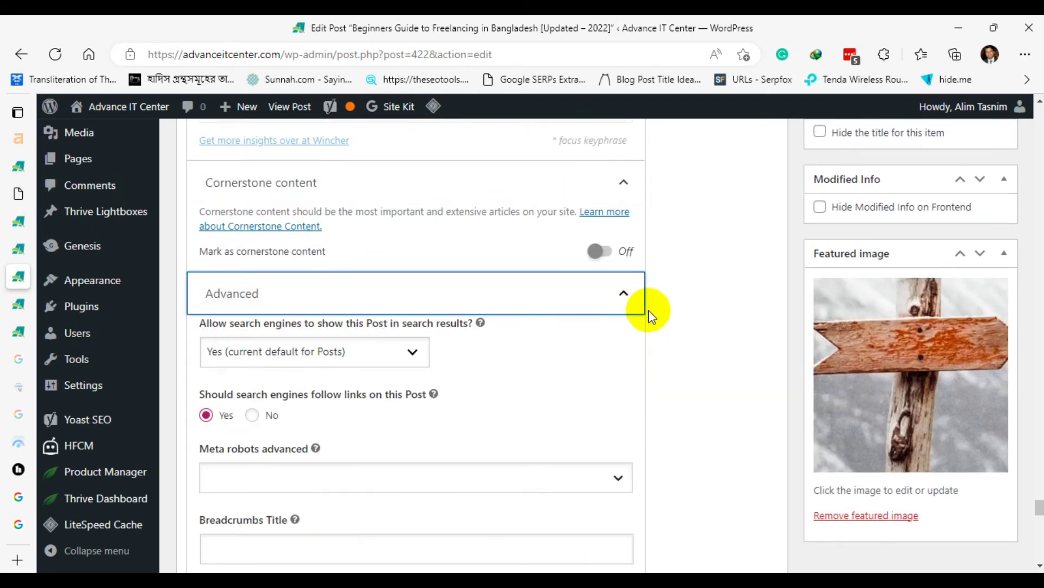
Review the Advanced SEO settings and place the cursor in the empty Canonical URL field.
scroll(658, 331, "down", 4)
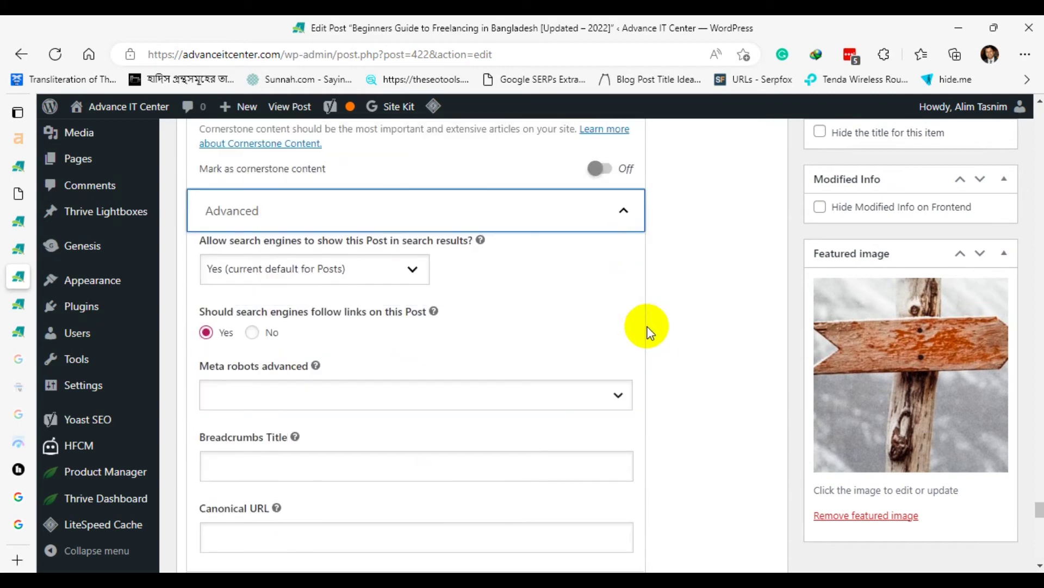
scroll(646, 318, "up", 4)
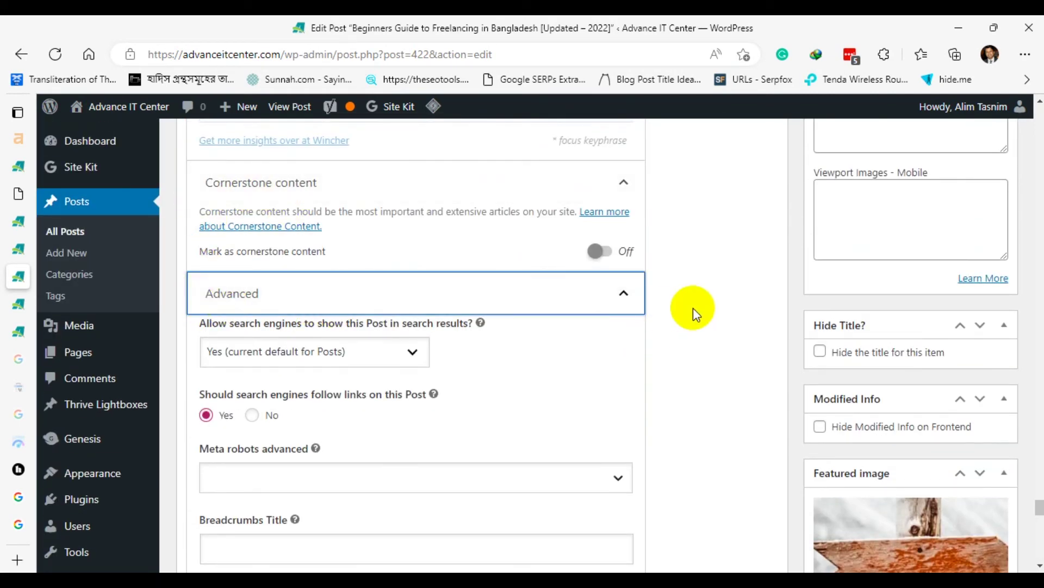
scroll(688, 306, "down", 4)
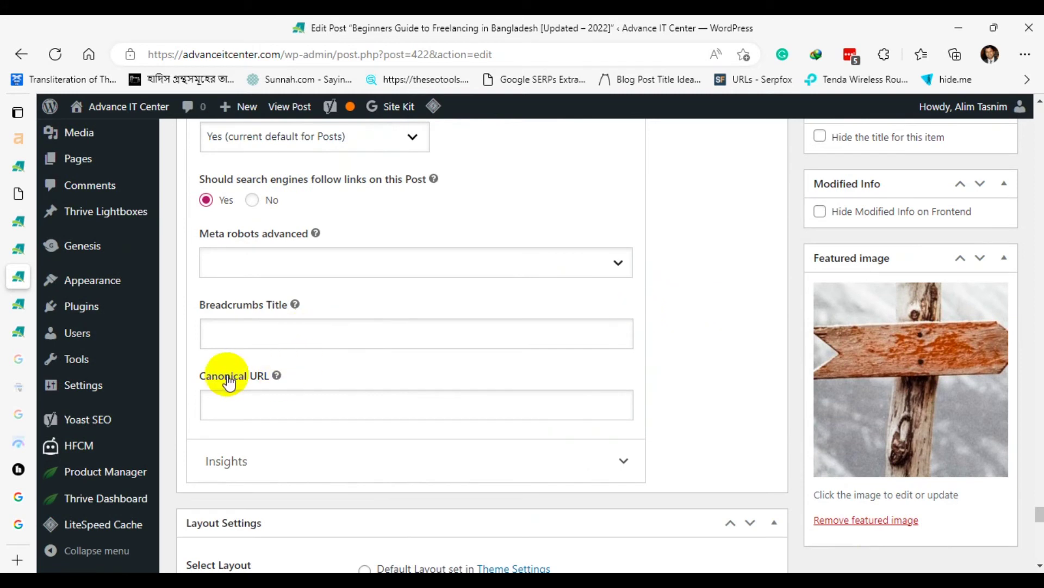
left_click(243, 403)
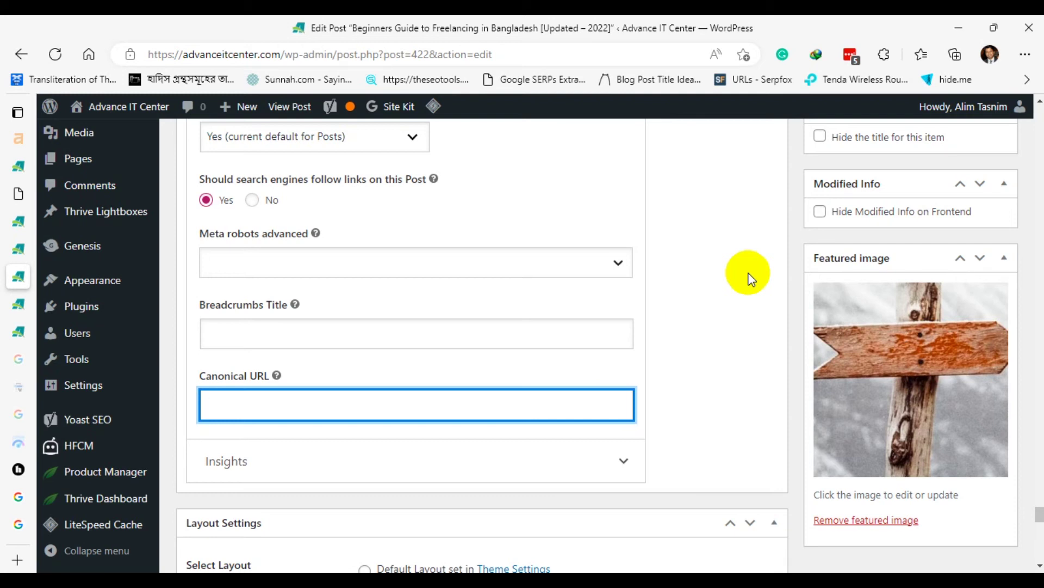
Inspect the choices for allowing search engines to show this post in search results, leaving the setting as it is.
scroll(429, 263, "up", 1)
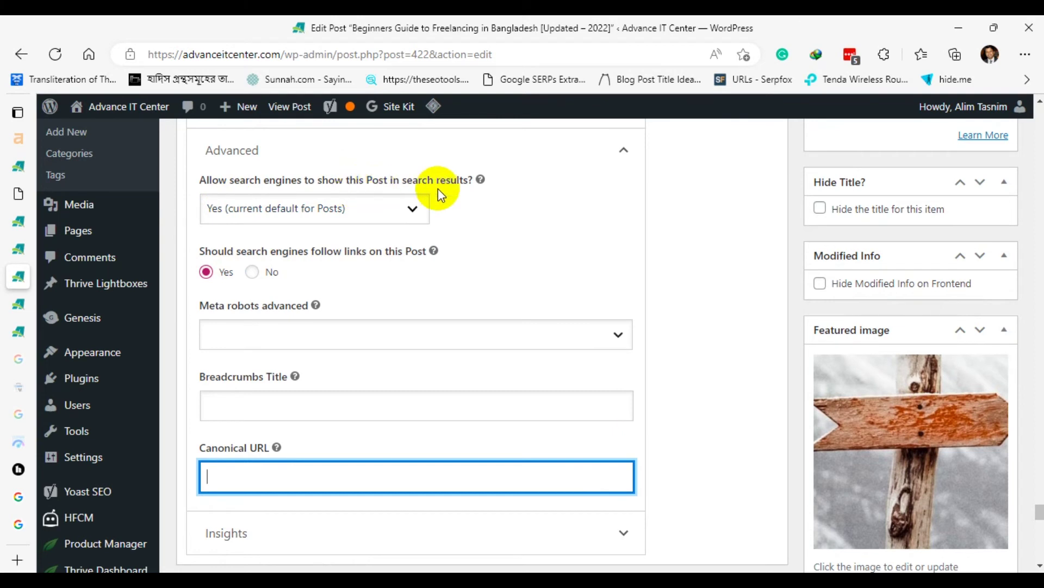
left_click(409, 207)
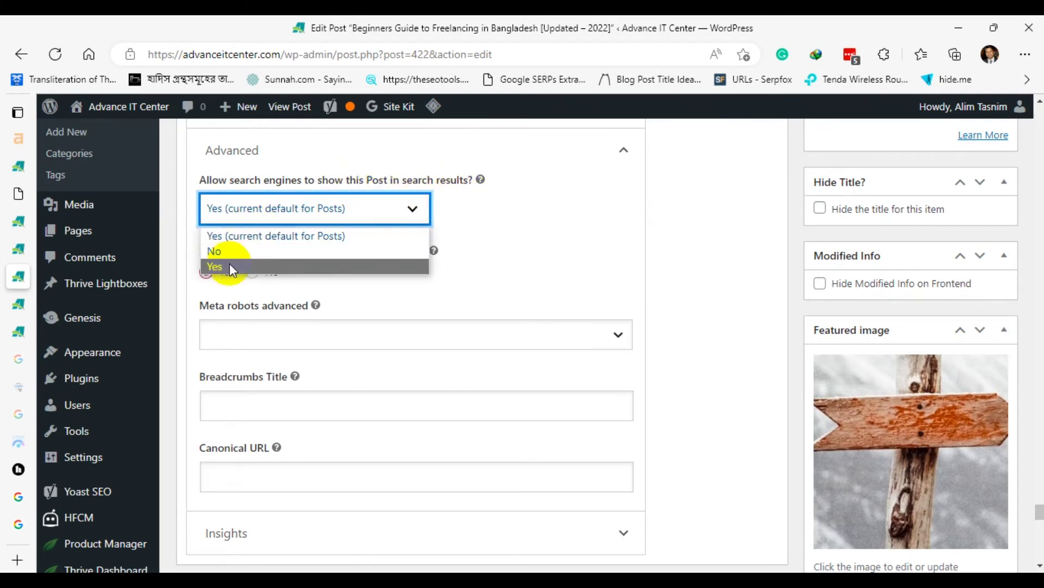
left_click(670, 208)
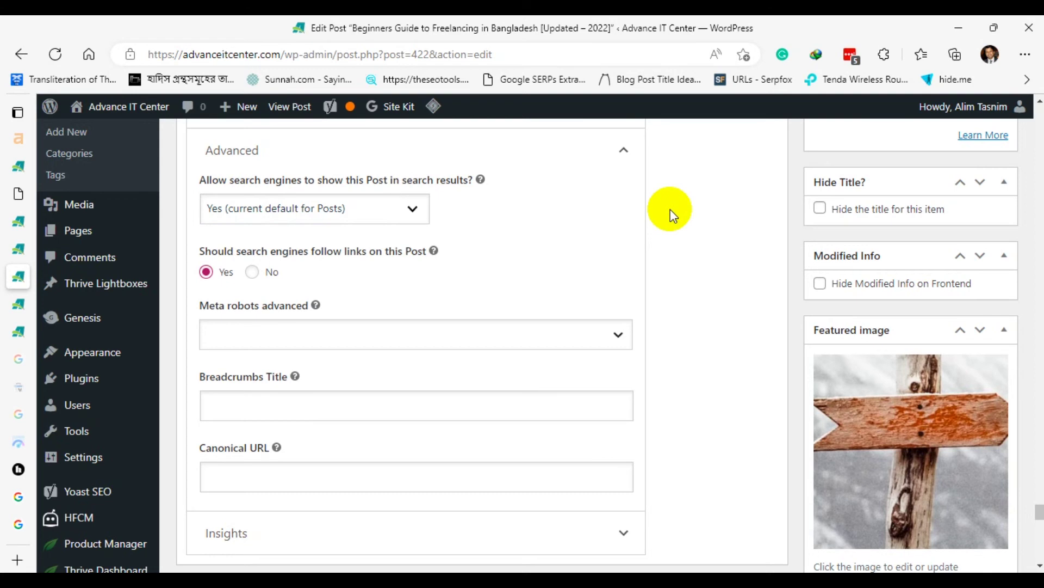
scroll(397, 310, "down", 4)
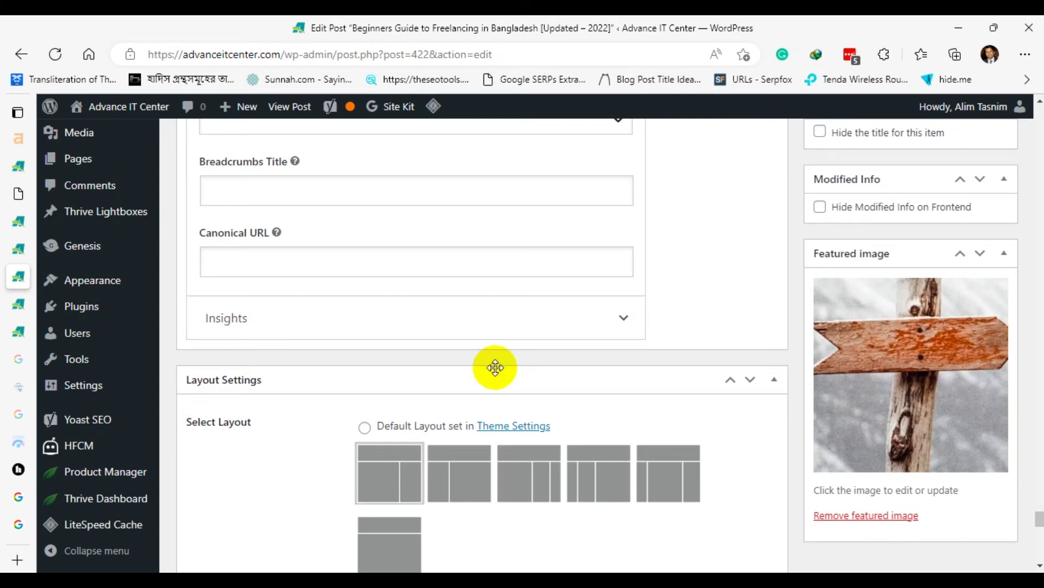
scroll(669, 360, "up", 3)
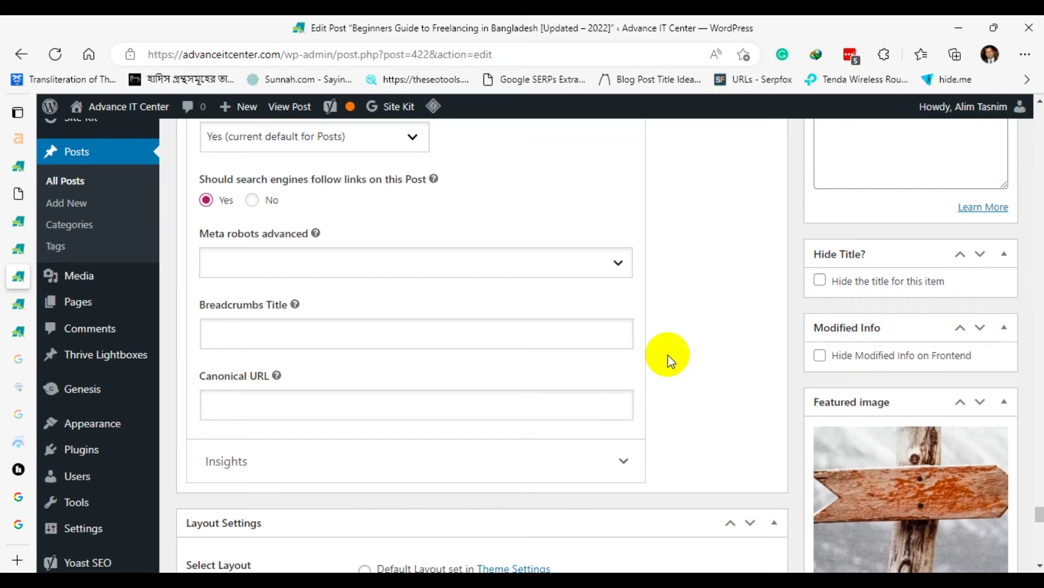
scroll(668, 360, "up", 3)
scroll(462, 276, "down", 1)
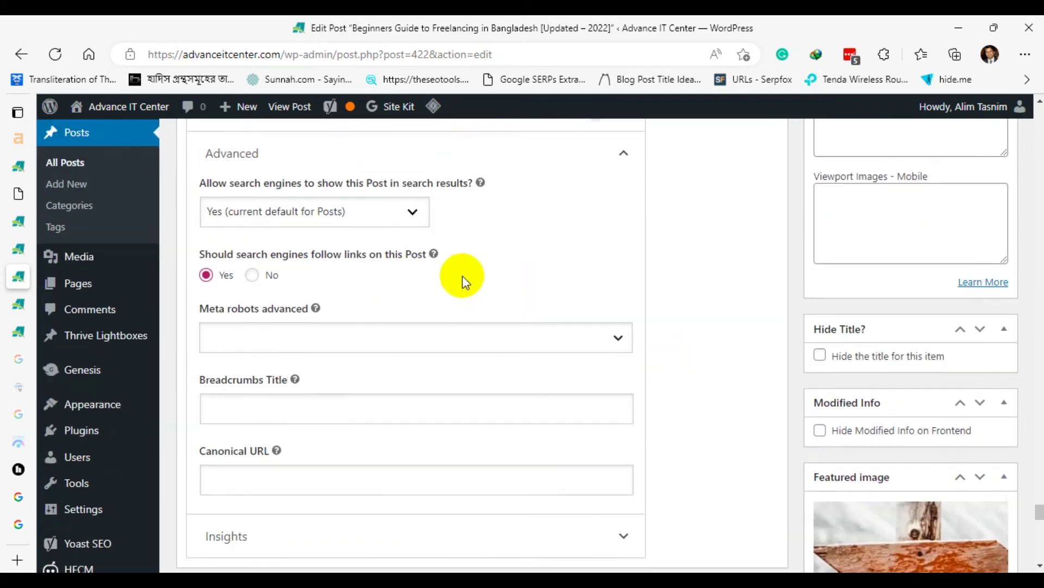
left_click(387, 213)
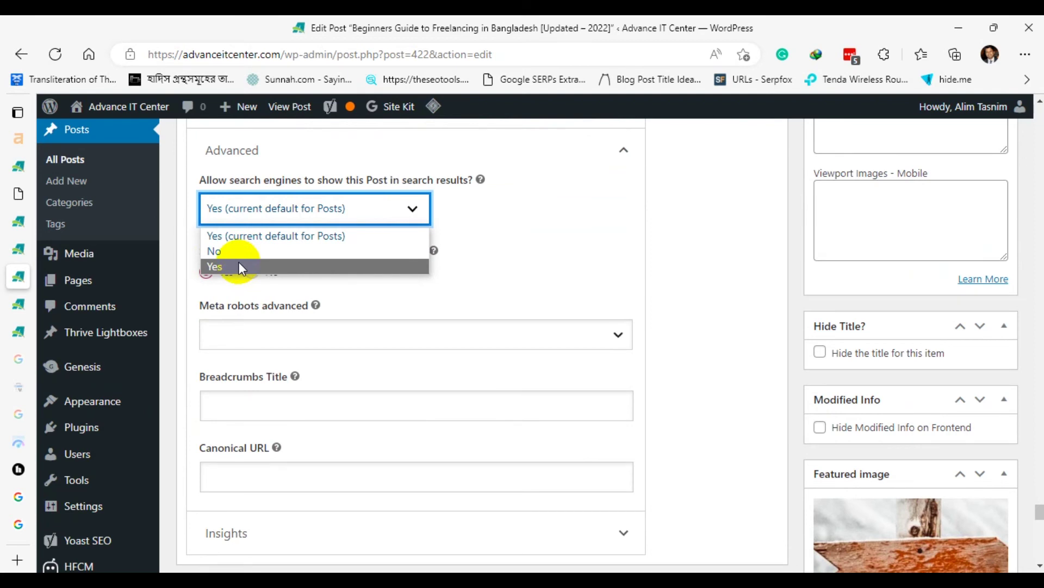
left_click(699, 288)
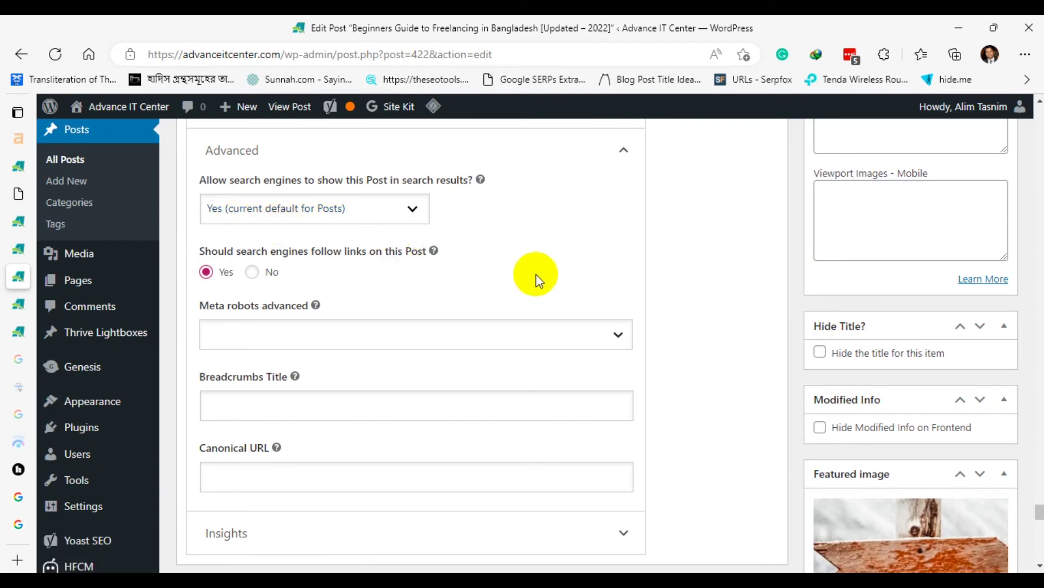
Switch to the Technical SEO list in Notepad and highlight the Duplicate content and Thin content entries in turn.
key("alt+Tab")
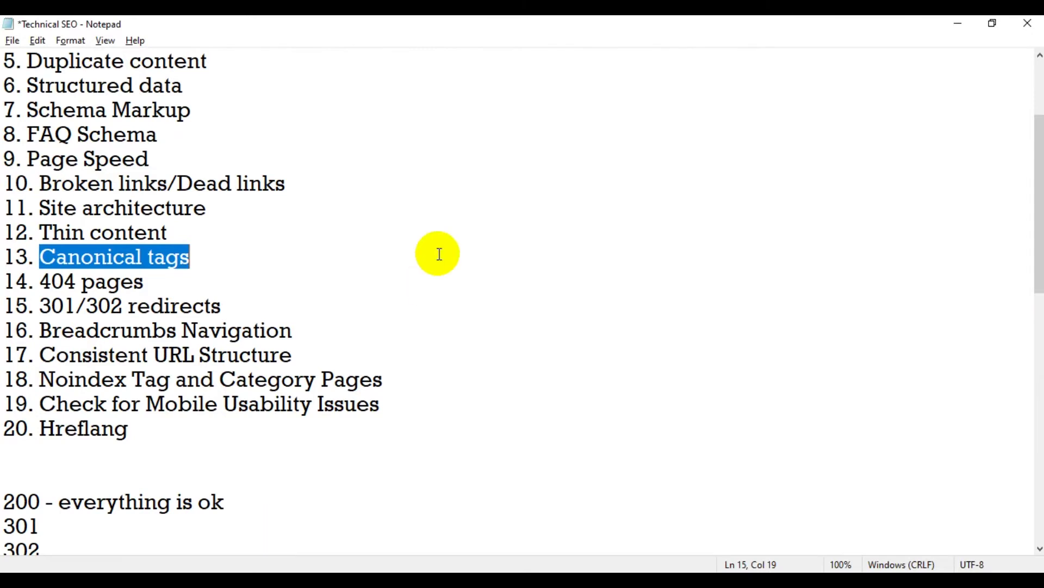
scroll(439, 254, "up", 2)
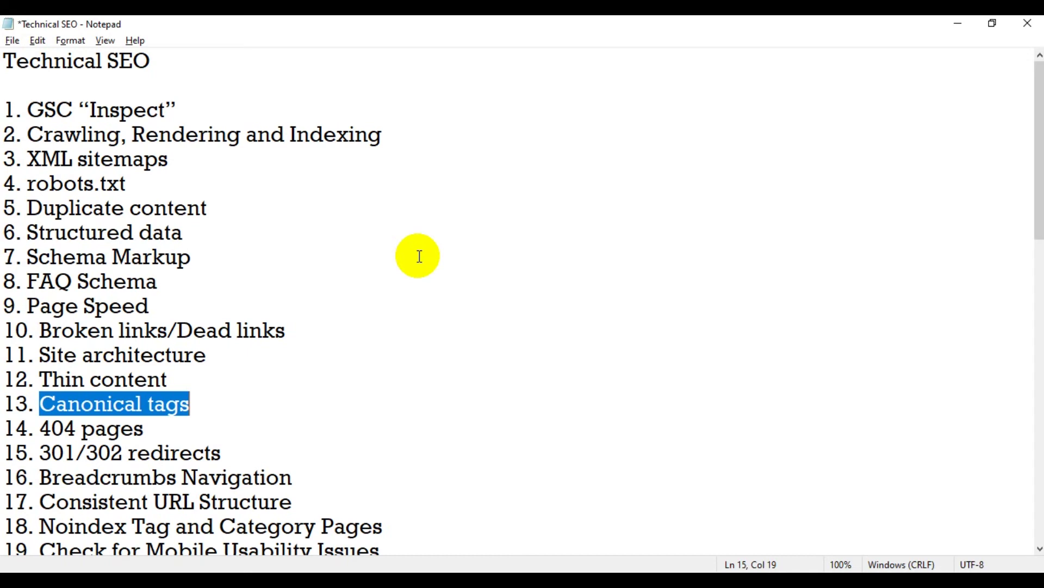
scroll(420, 256, "down", 1)
left_click_drag(26, 135, 199, 135)
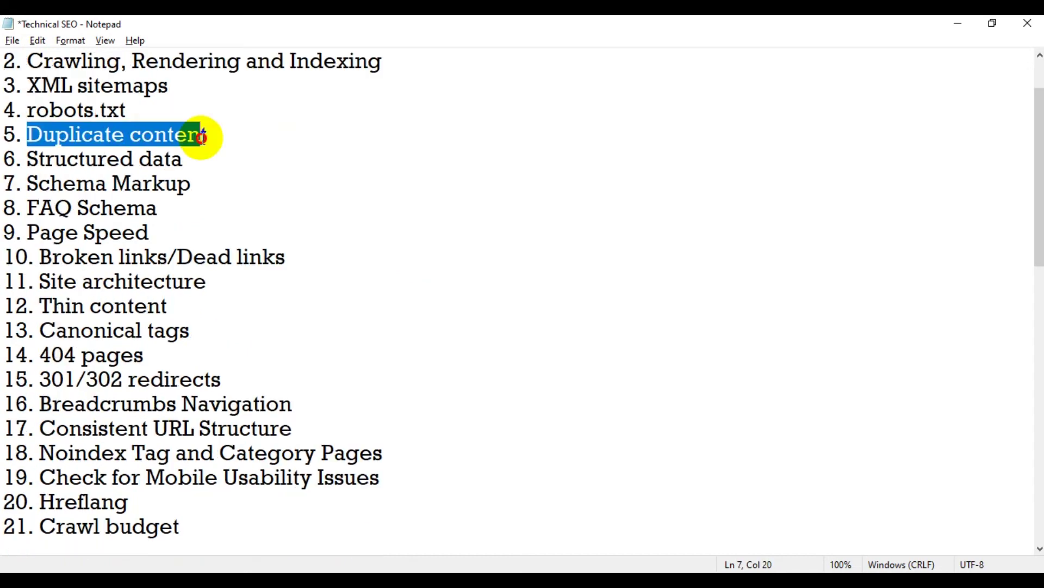
left_click(40, 305)
left_click_drag(40, 305, 172, 306)
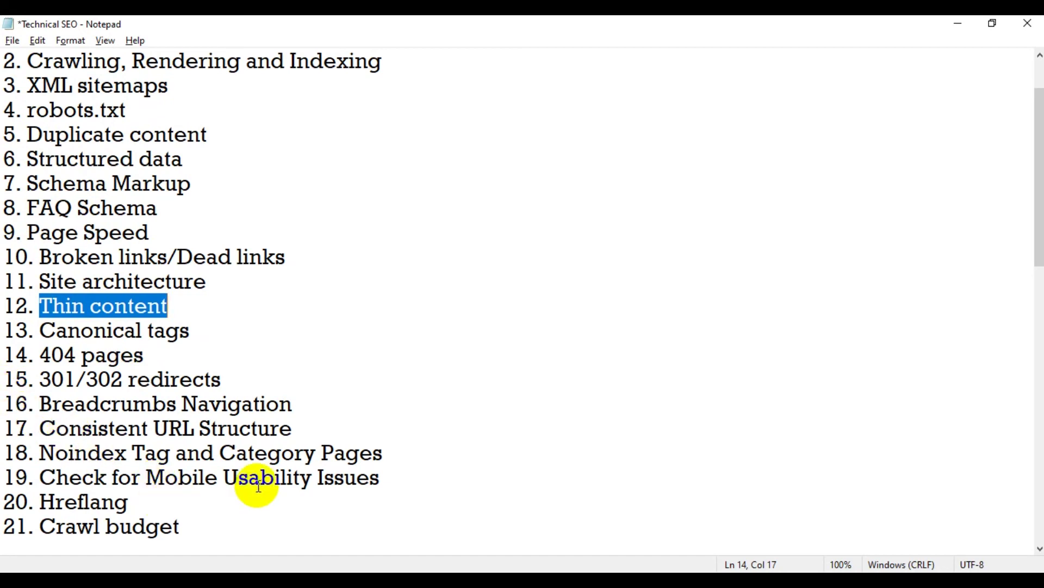
left_click(337, 344)
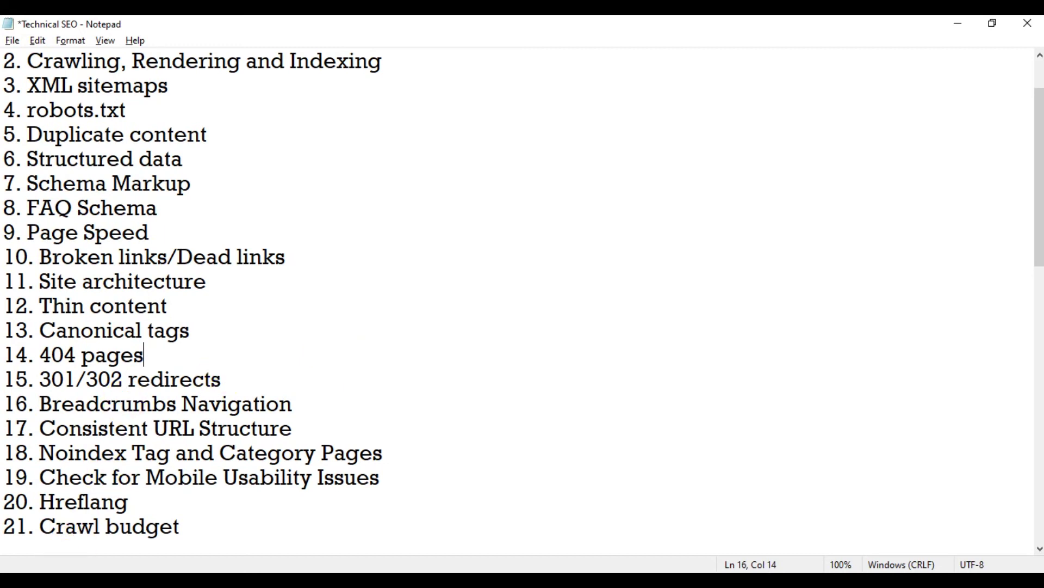
Switch back to the browser and, on the site's Blog page, open the post "How Brands Can Use Animated Videos to Grow Conversions".
left_click(103, 580)
left_click(18, 277)
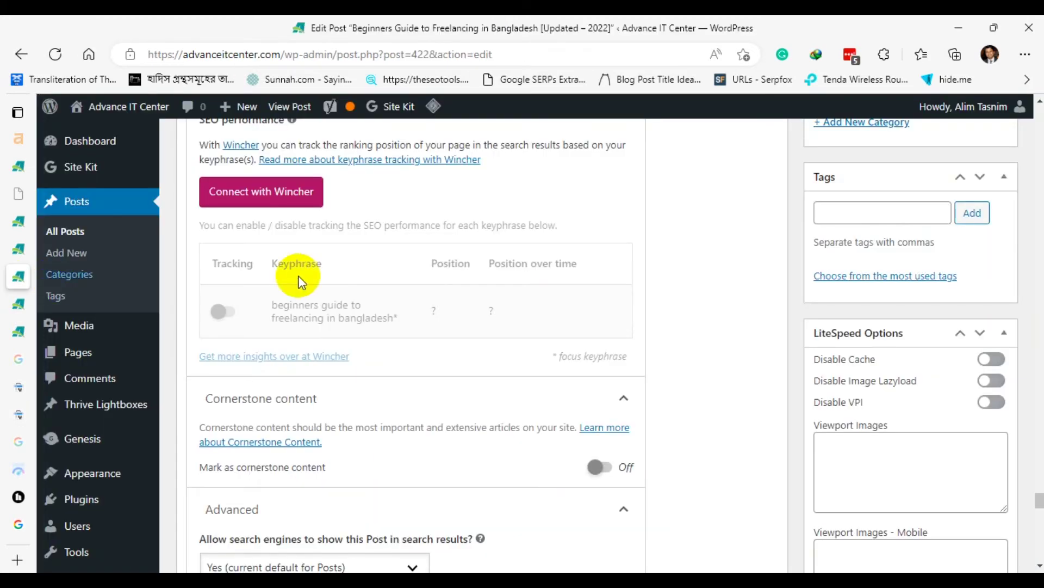
mouse_move(26, 250)
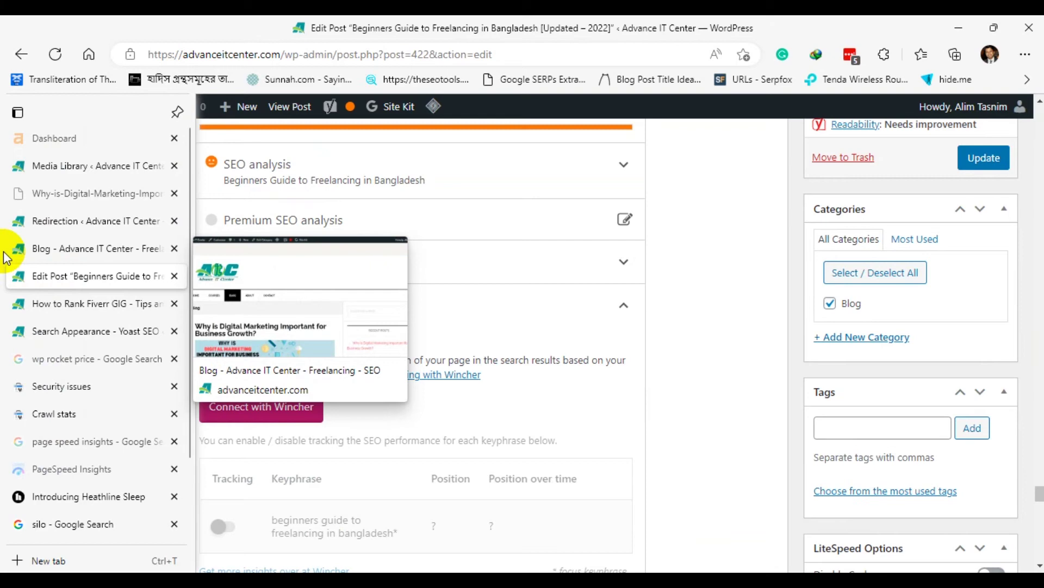
left_click(6, 256)
scroll(489, 332, "down", 5)
scroll(461, 337, "down", 20)
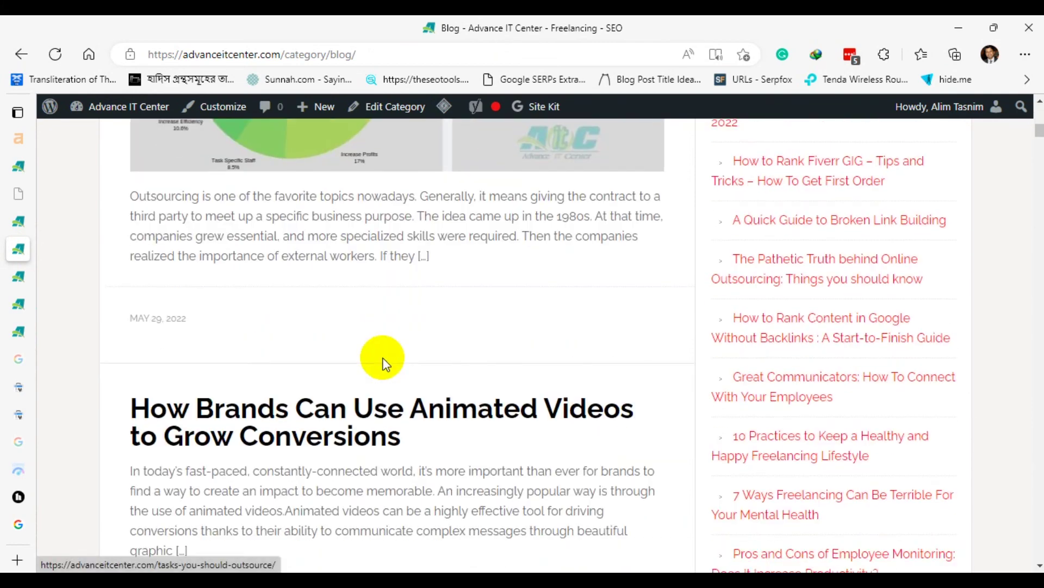
left_click(373, 397)
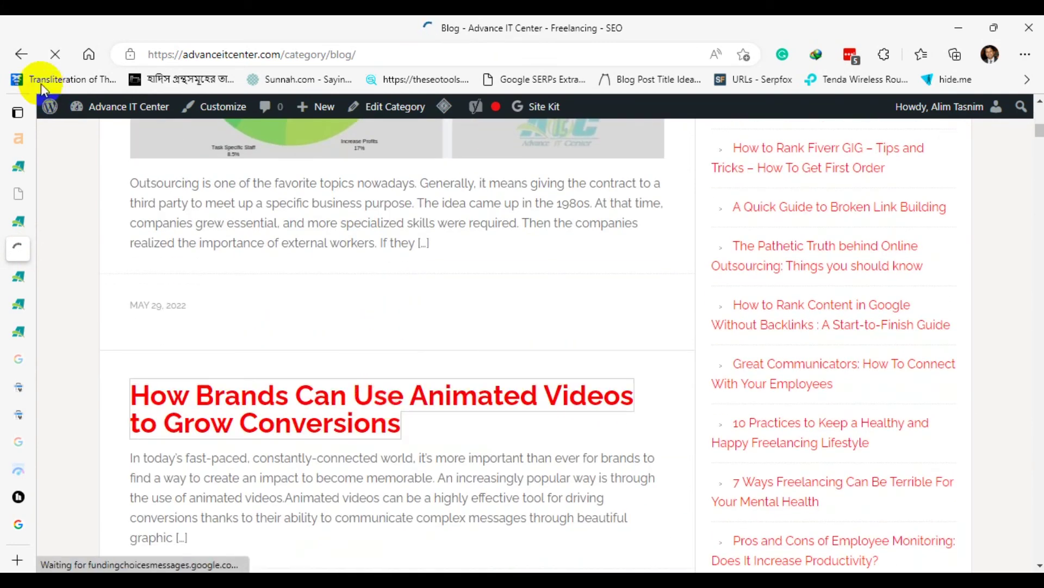
Go back to the site's homepage and open the recent post "I'm Feeling Curious : Google Tricks and Fun".
left_click(22, 54)
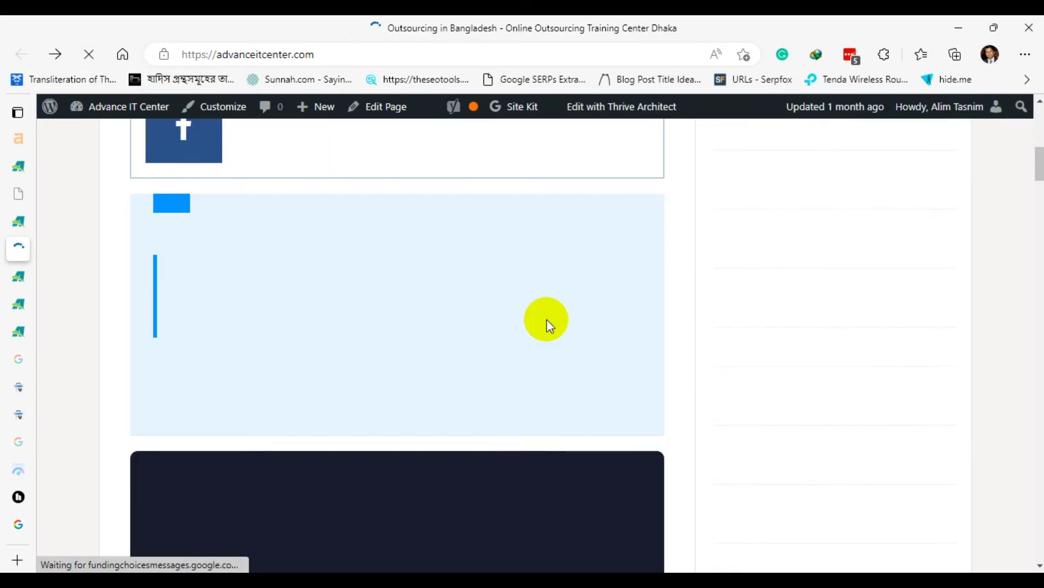
scroll(653, 313, "down", 2)
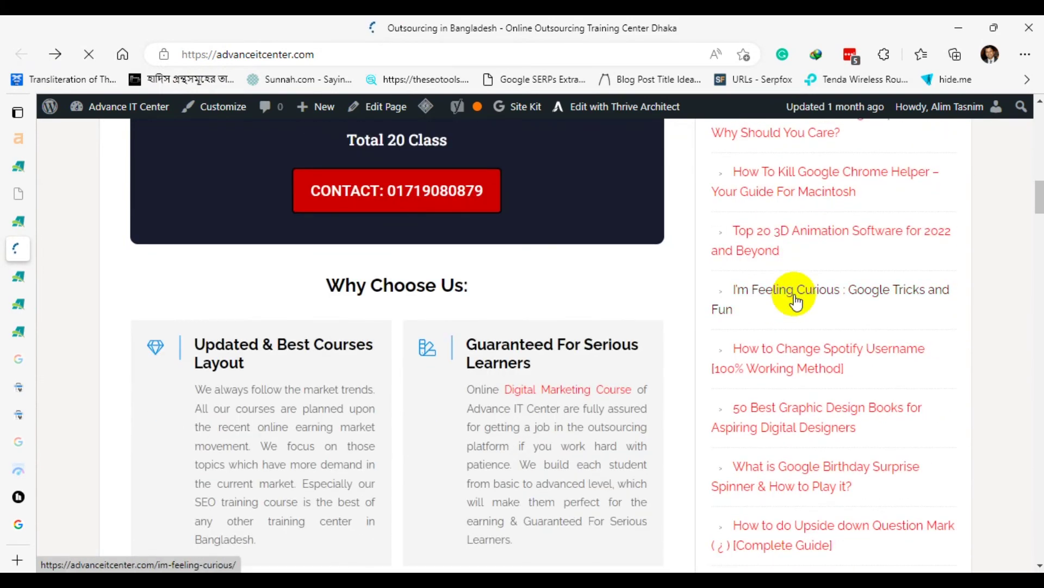
scroll(652, 294, "up", 5)
scroll(519, 280, "down", 8)
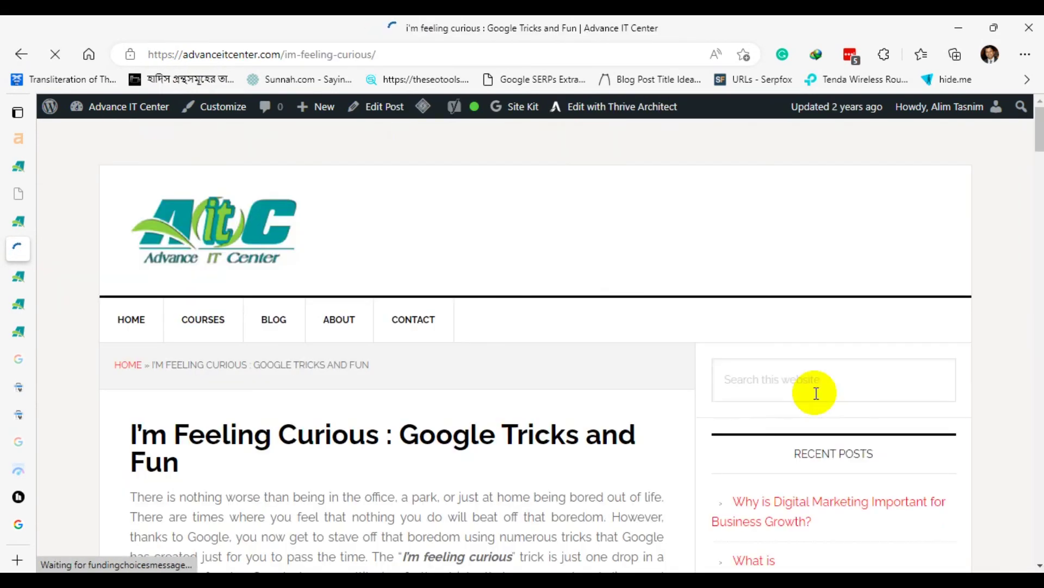
Open the post "Tasks You Should Outsource to Virtual Assistants" from the recent posts and view its beginning.
scroll(596, 408, "down", 3)
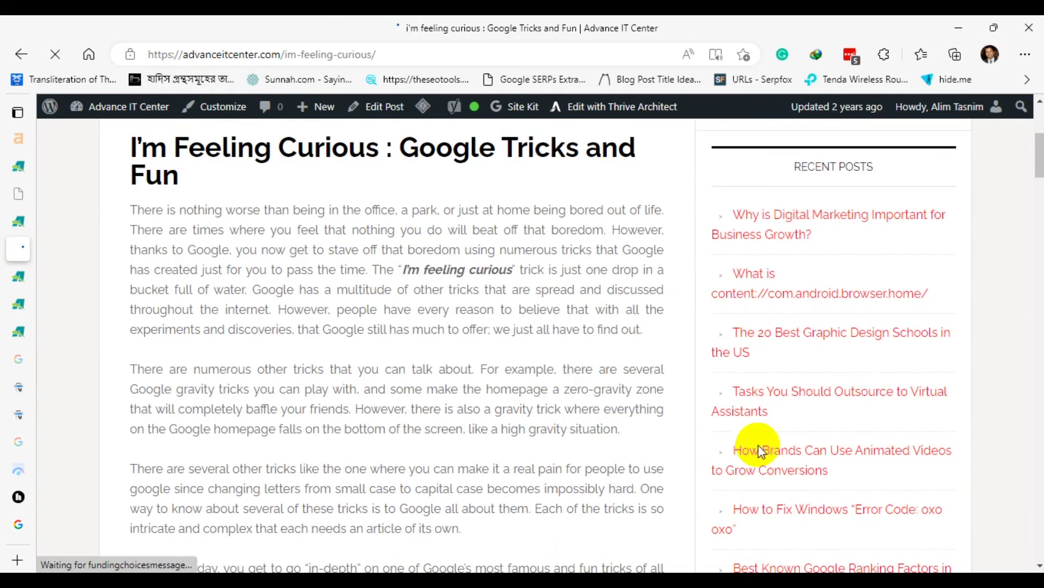
left_click(820, 400)
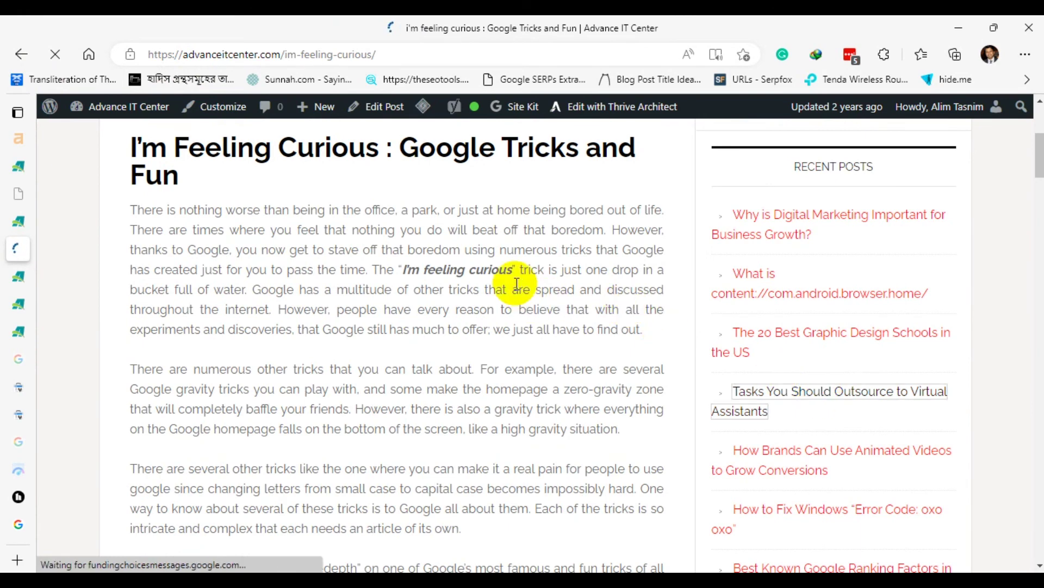
scroll(276, 315, "down", 3)
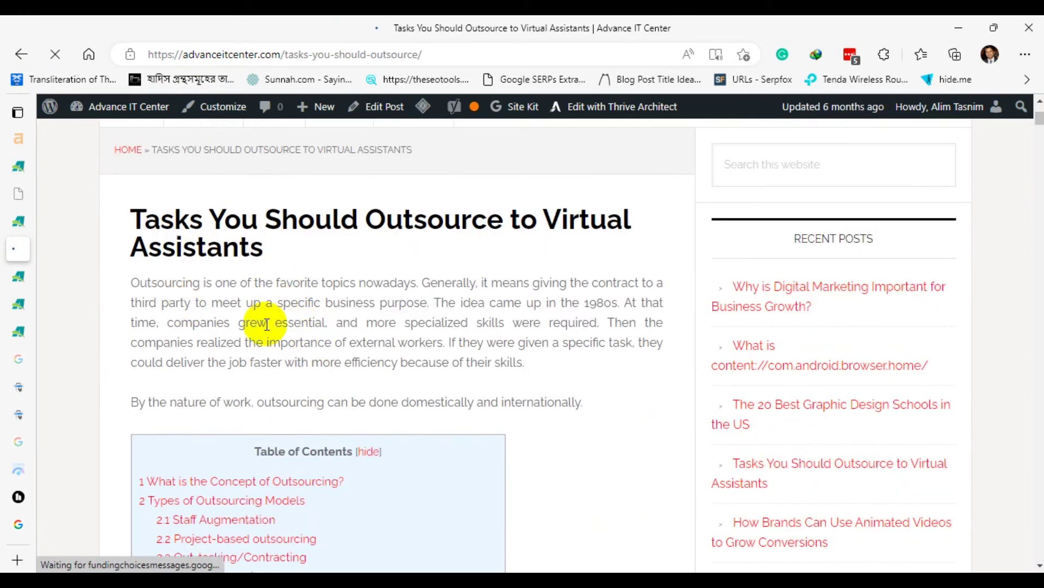
Copy the opening paragraph of the post, from "Outsourcing is one of the favorite topics" to "because of their skills.".
left_click_drag(524, 363, 123, 281)
right_click(336, 303)
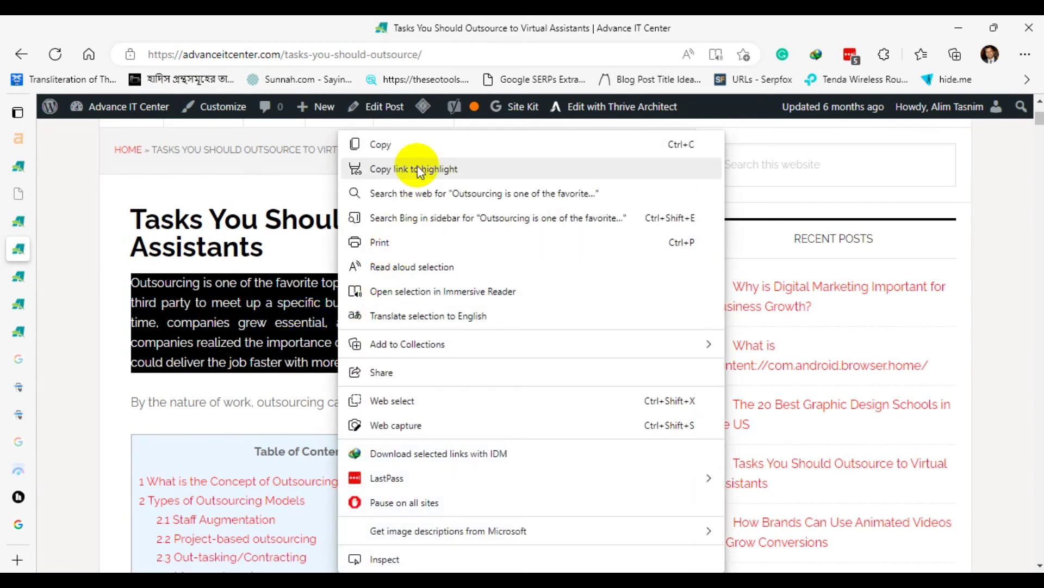
left_click(431, 153)
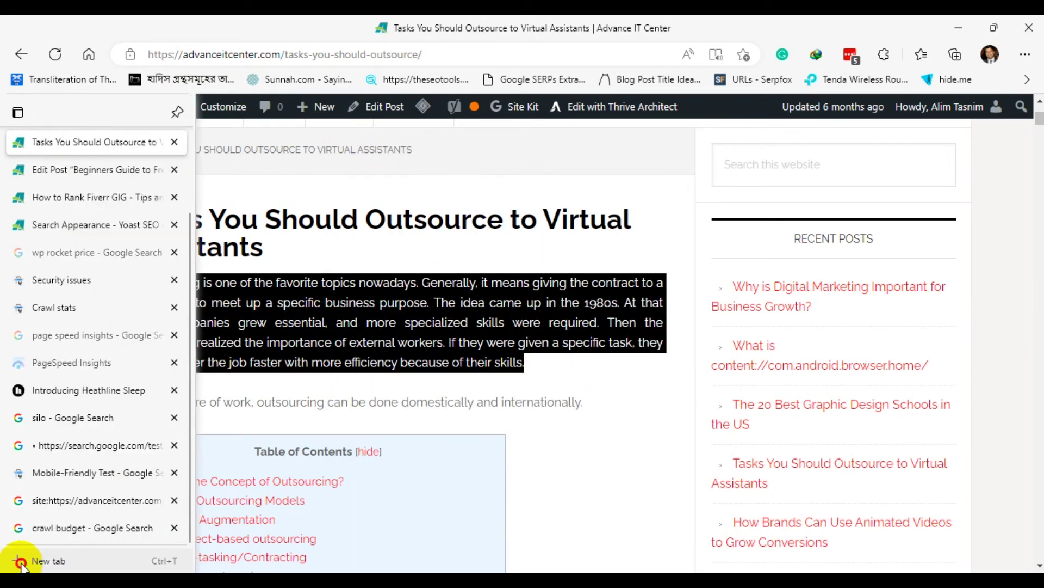
In a new browser tab, search for "google" and open the Google homepage from the results.
left_click(18, 559)
left_click(376, 180)
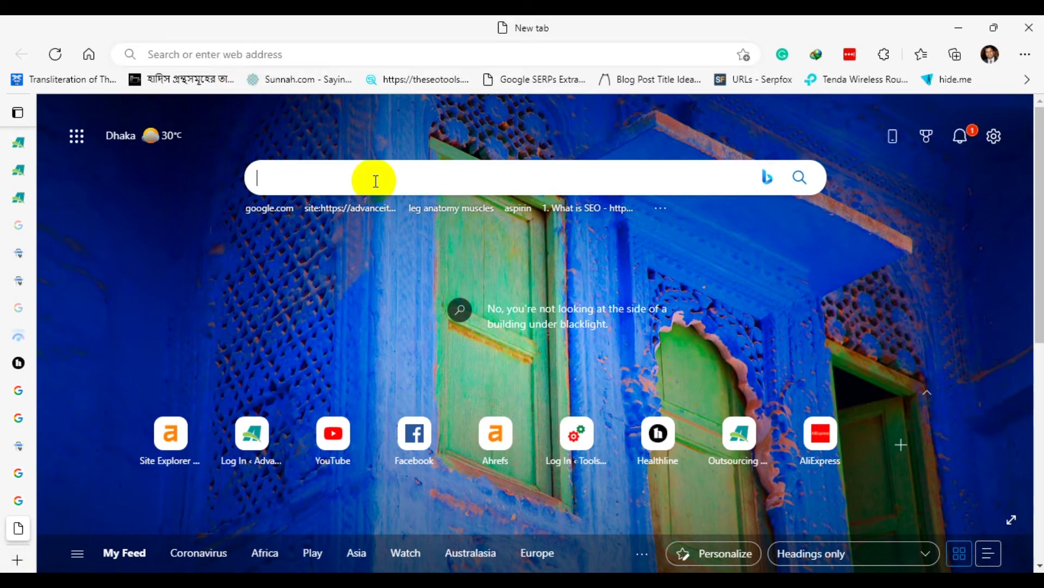
type("google")
key("Return")
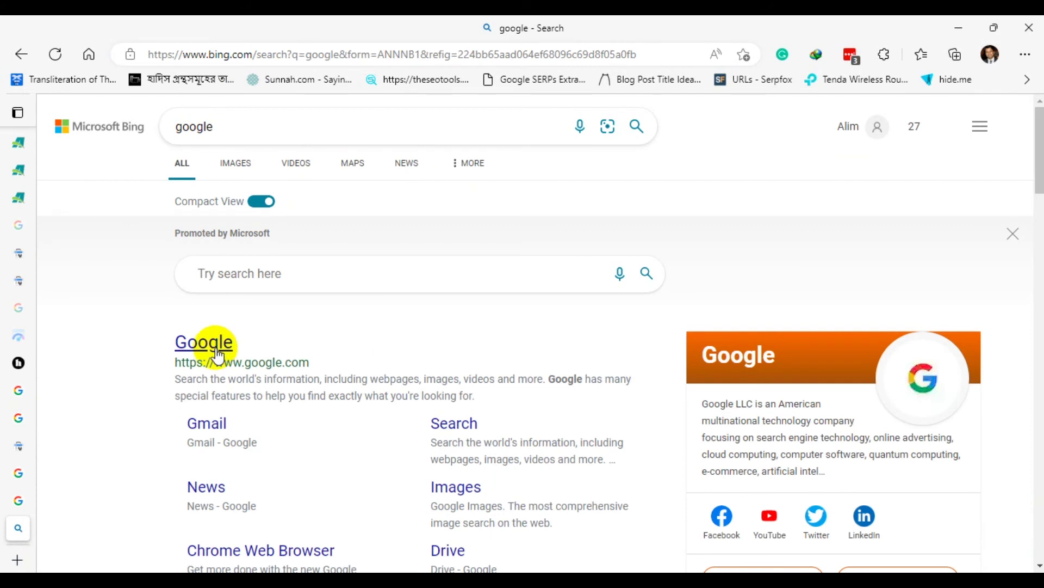
left_click(216, 344)
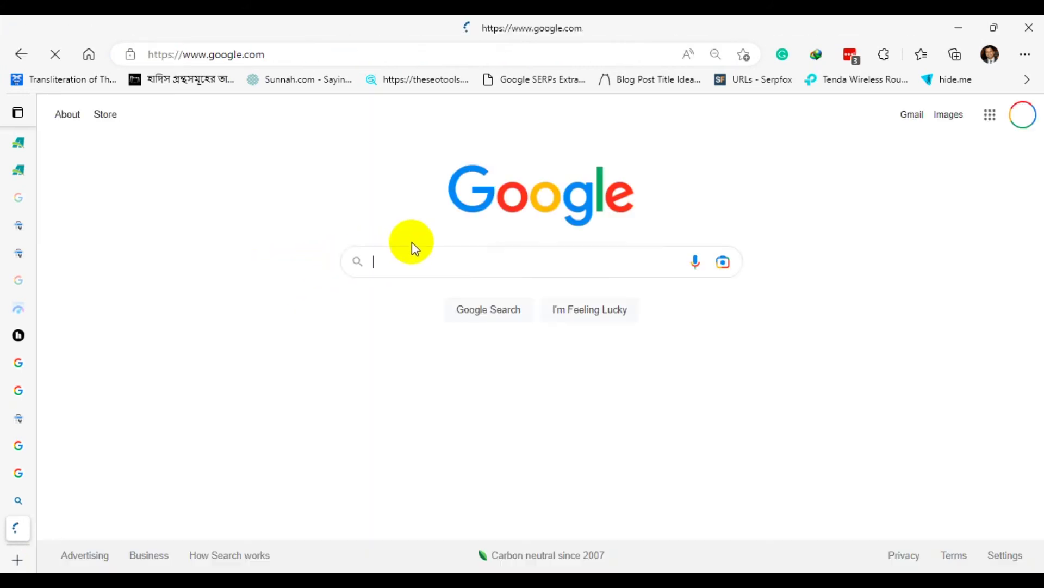
Search Google for the copied paragraph as an exact phrase starting with a double quotation mark, and look through the results.
left_click(463, 271)
type("'")
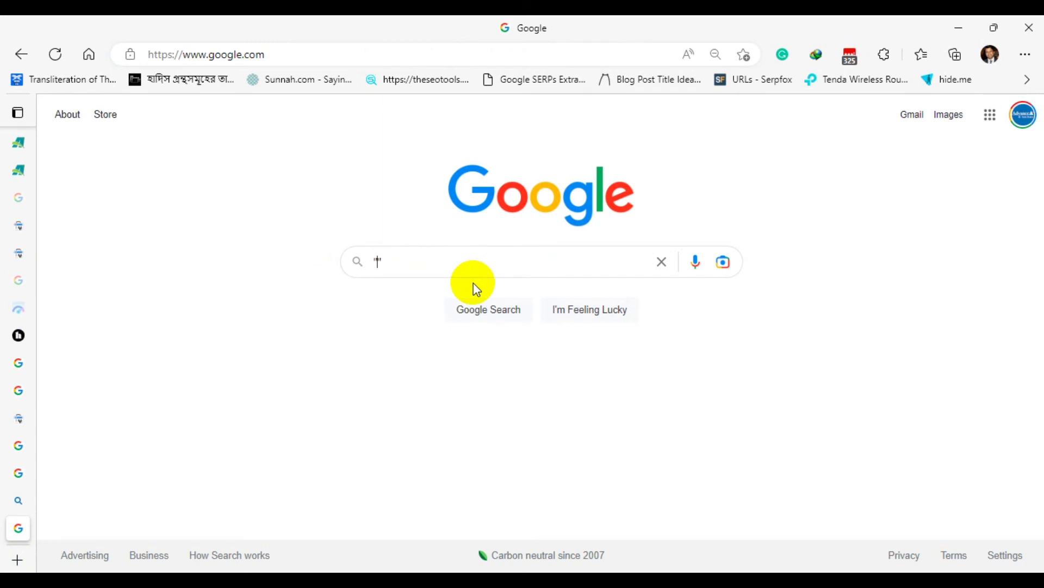
key("ctrl+v")
key("Return")
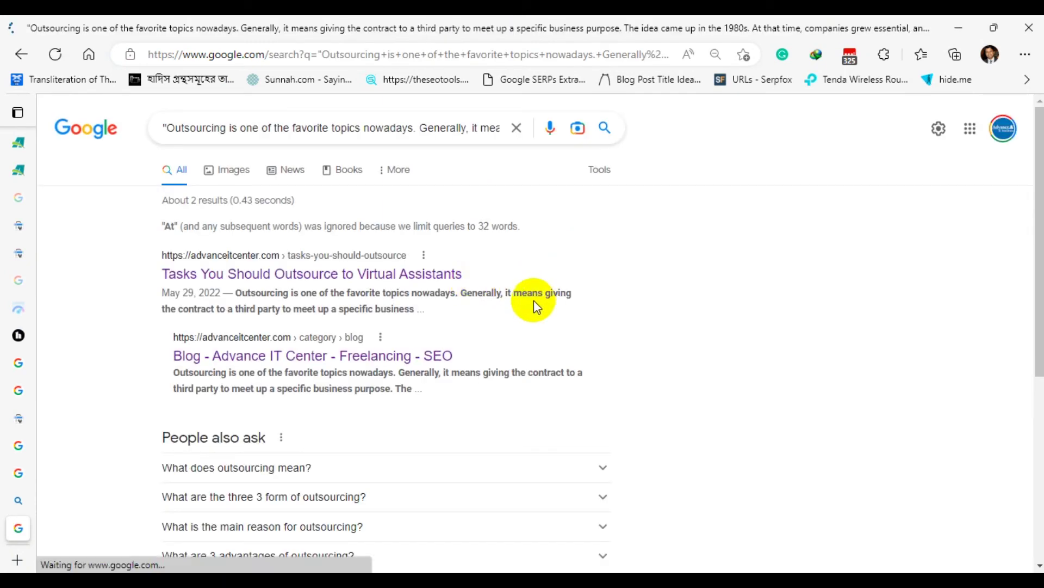
scroll(252, 292, "down", 5)
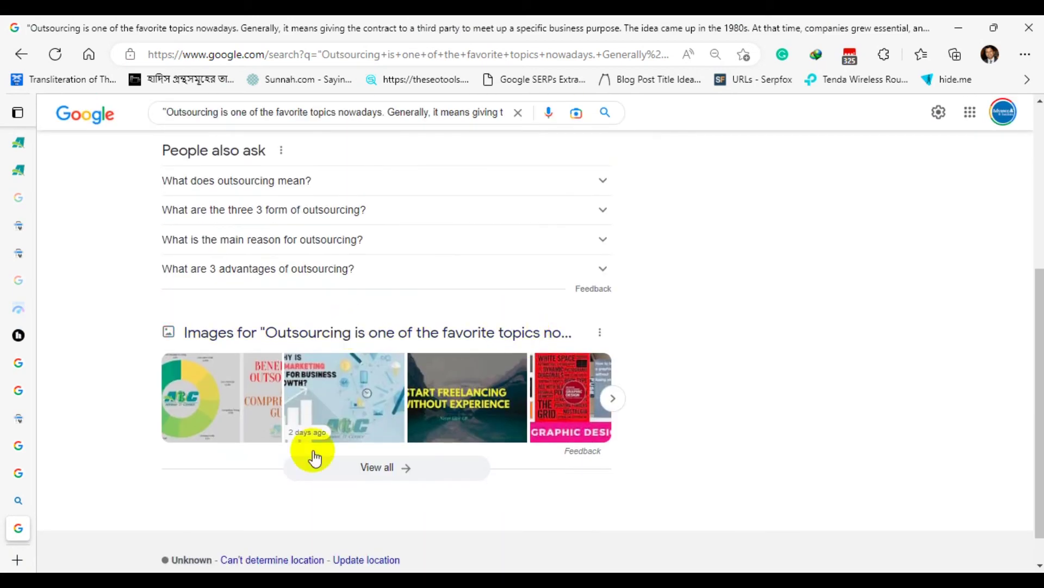
scroll(179, 383, "up", 5)
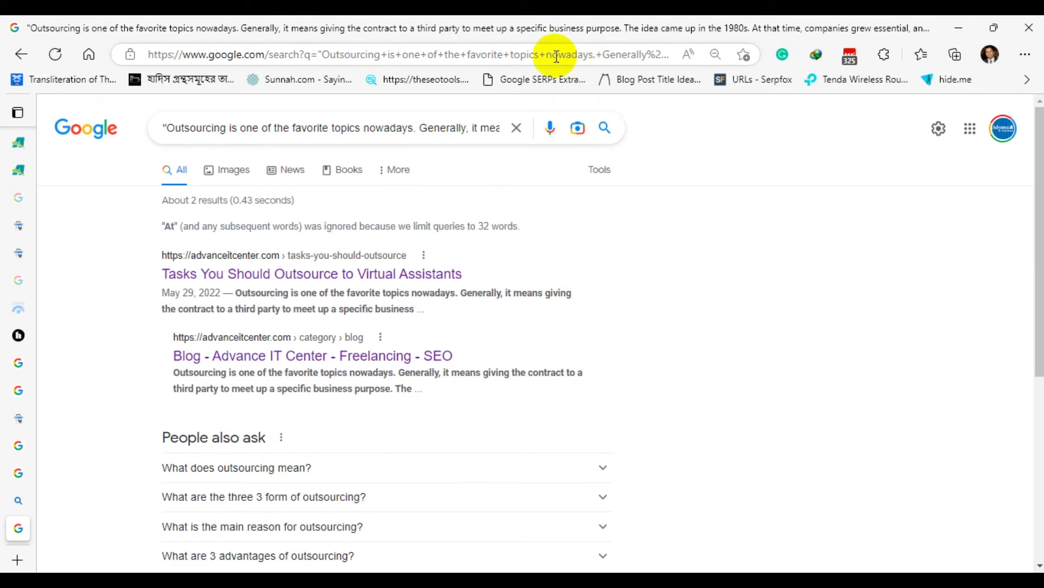
Append the parameter "&num=100" after "sclient=gws-wiz" at the end of the search URL and load it.
left_click_drag(520, 56, 734, 75)
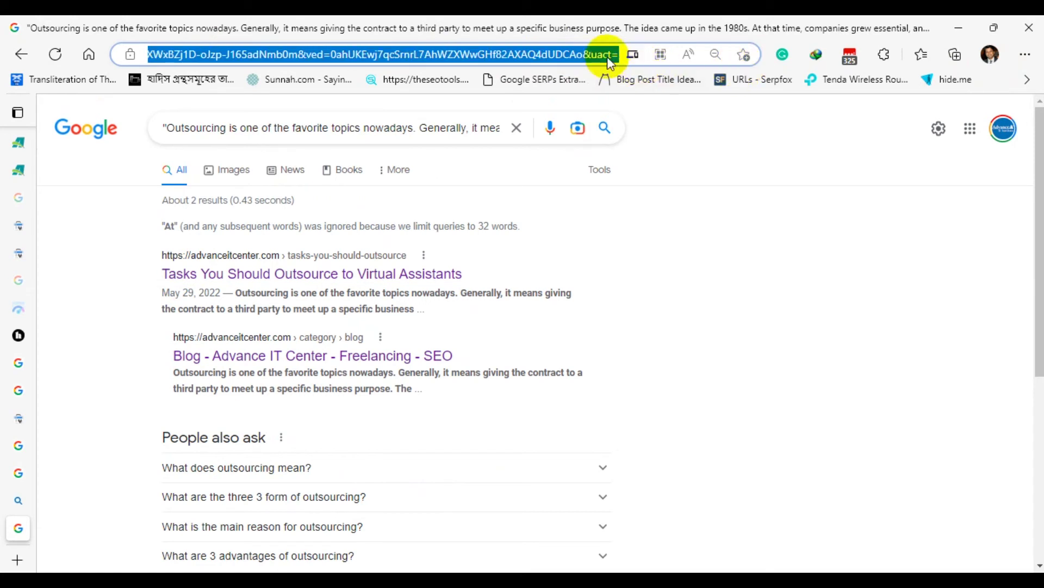
left_click(583, 53)
left_click_drag(590, 54, 881, 63)
left_click(577, 58)
left_click_drag(618, 54, 574, 55)
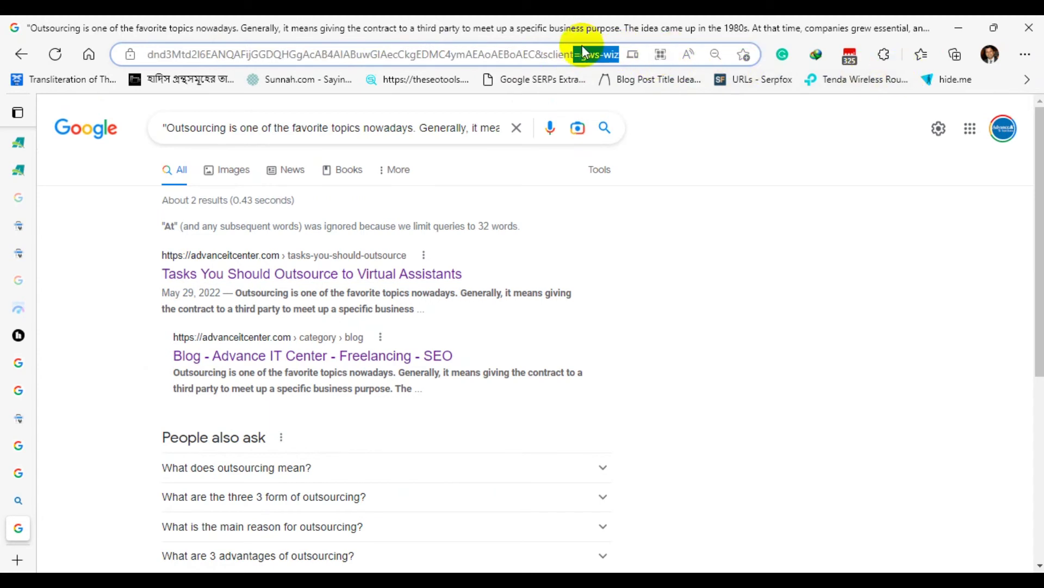
left_click_drag(588, 52, 639, 54)
left_click(597, 51)
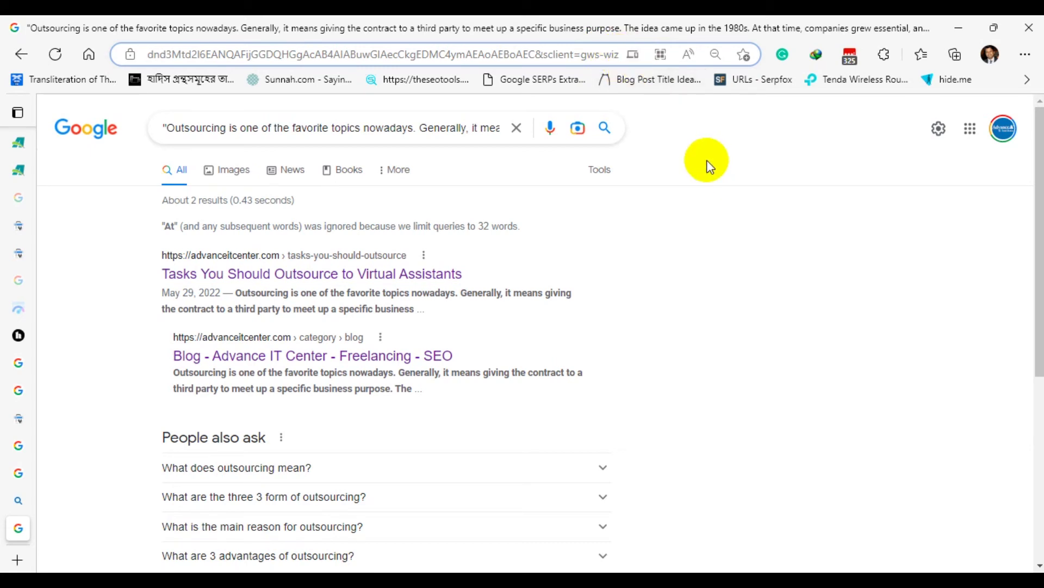
type("&num=")
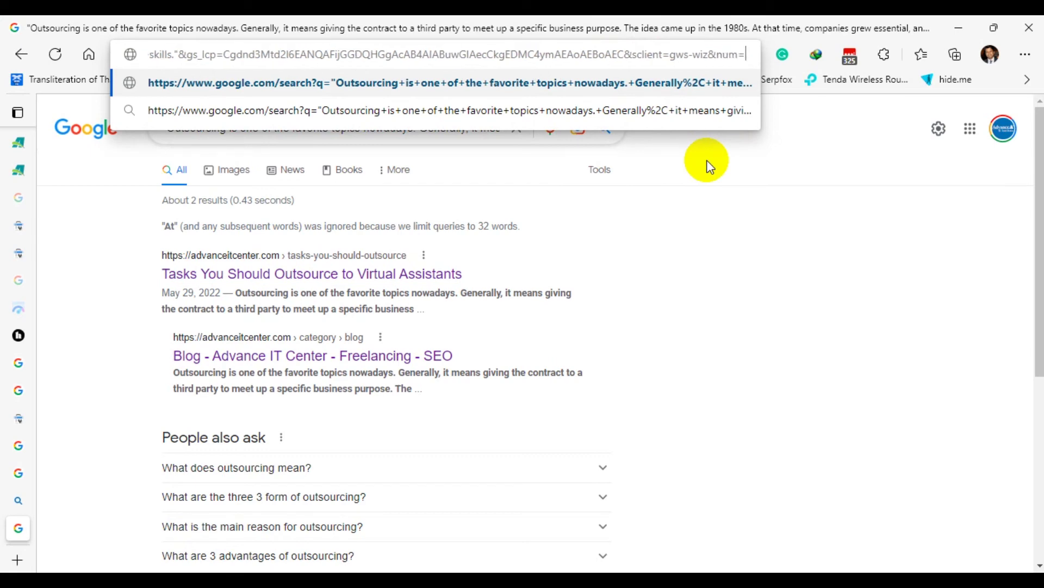
type("100")
key("Return")
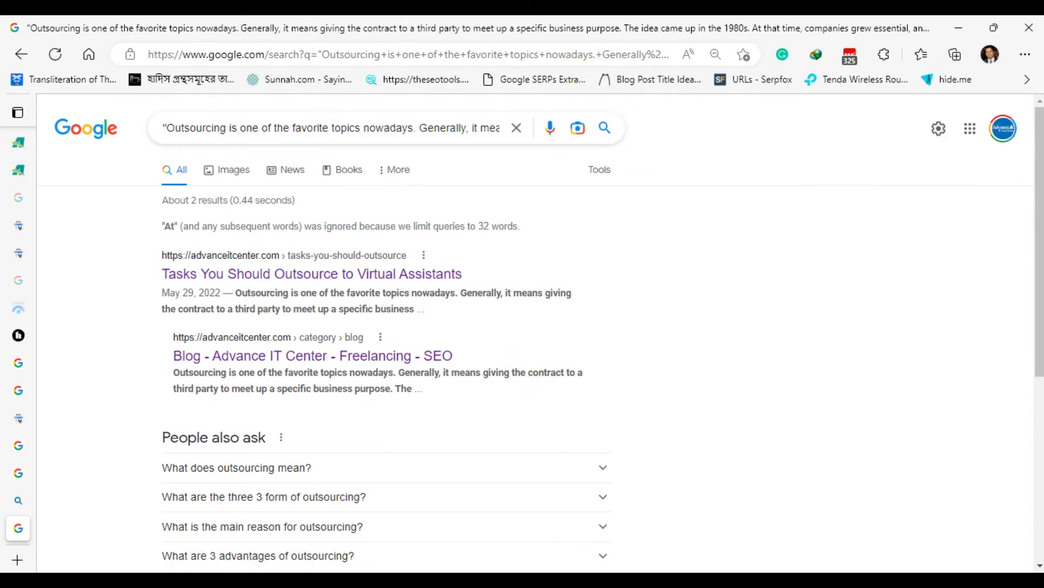
Switch to the Technical SEO list in Notepad, add the line "&num=100" below the 500 status code, and highlight it.
key("alt+Tab")
scroll(142, 529, "down", 4)
left_click(79, 394)
key("Return")
key("Return")
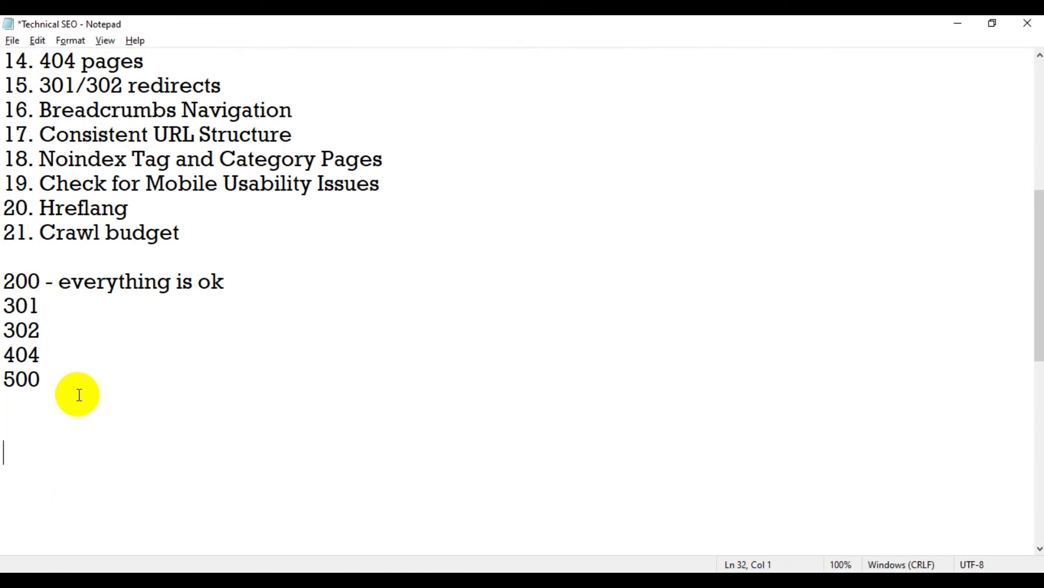
type("&num=")
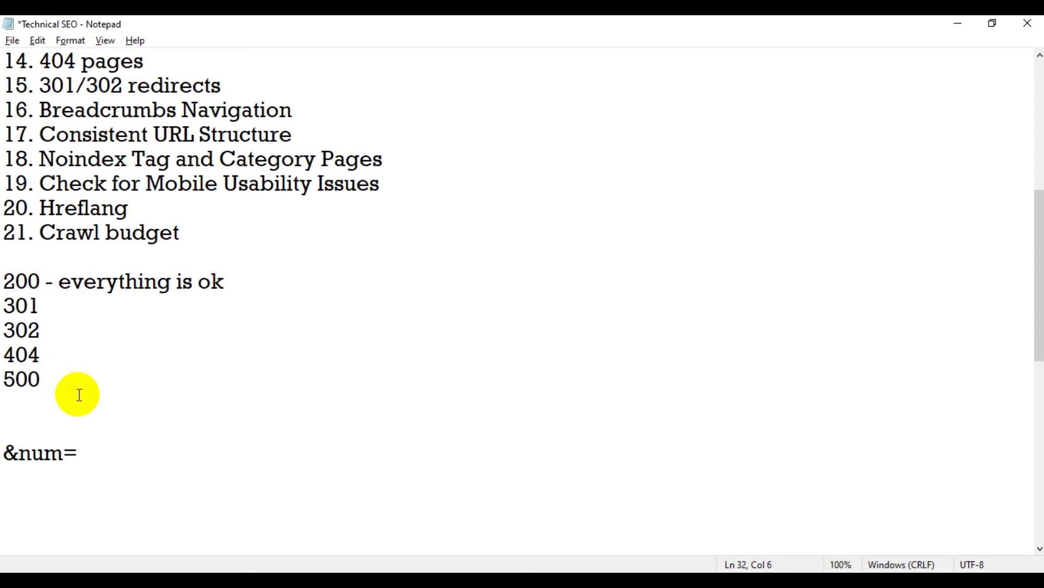
type("100")
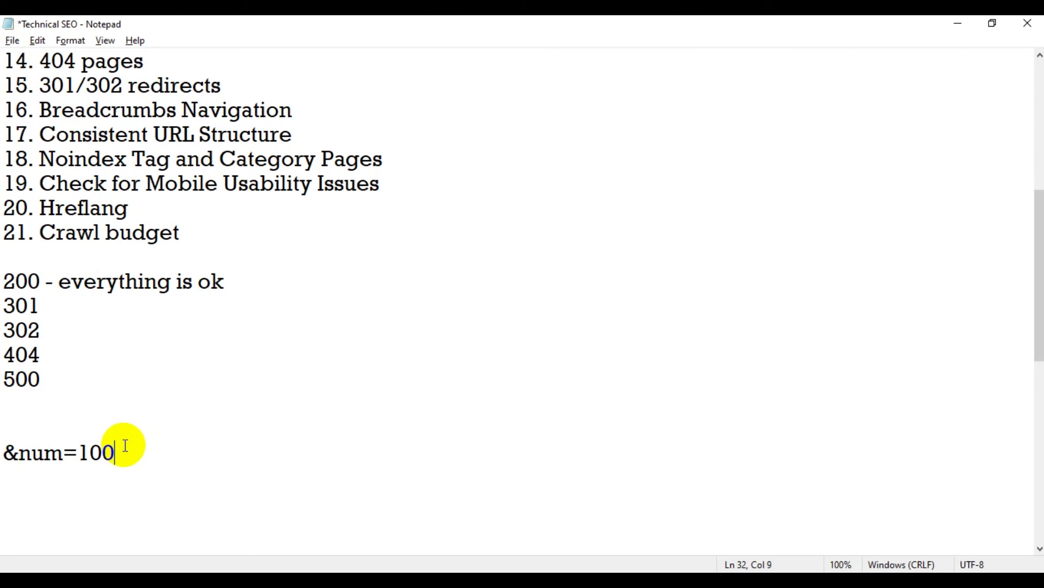
left_click_drag(123, 445, 6, 445)
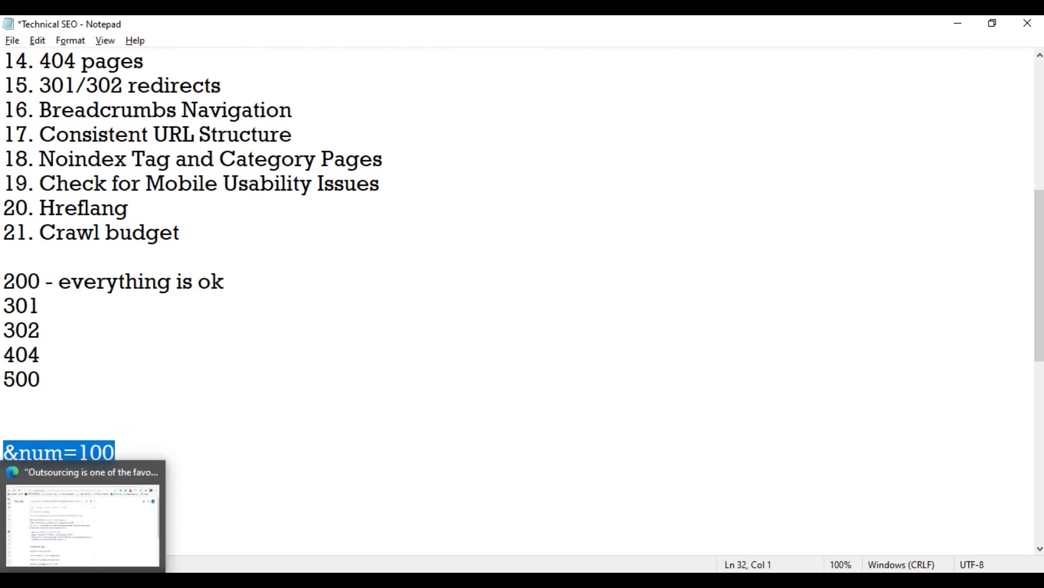
Switch back to the browser and examine the exact-phrase search results for pages containing the copied paragraph.
left_click(128, 473)
scroll(637, 357, "down", 5)
scroll(631, 362, "up", 5)
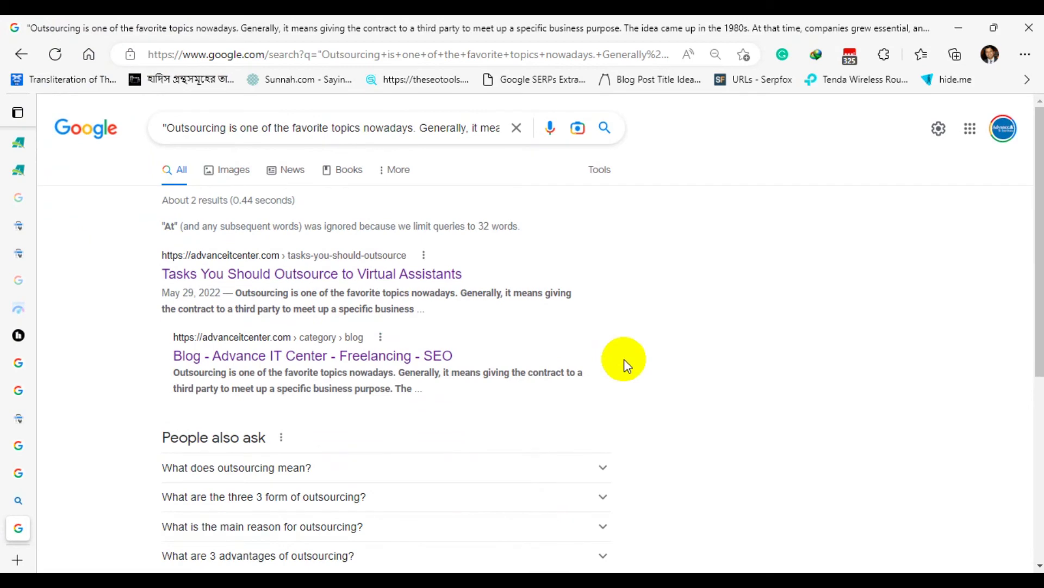
scroll(457, 327, "down", 5)
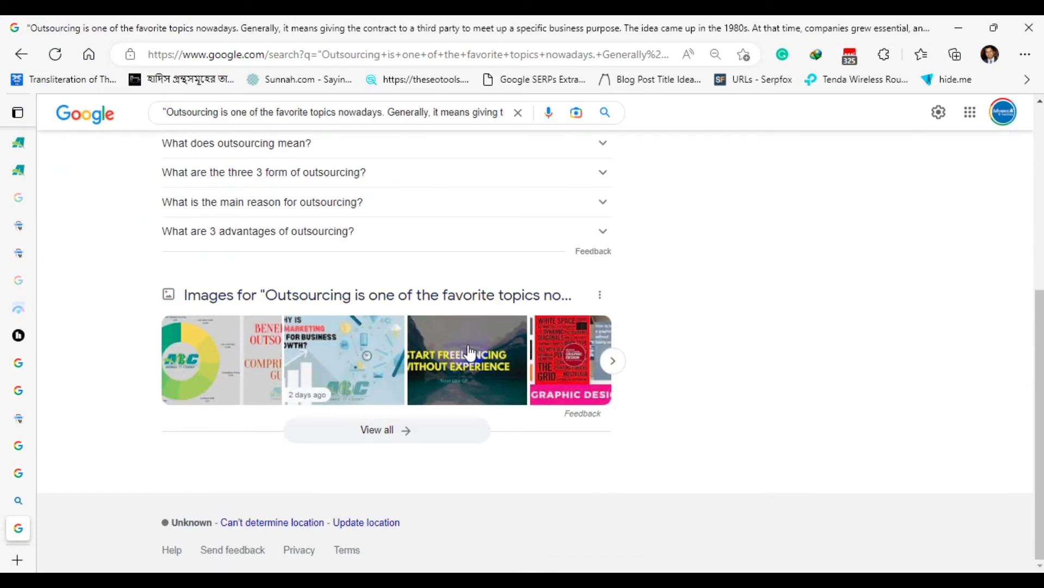
scroll(677, 354, "up", 5)
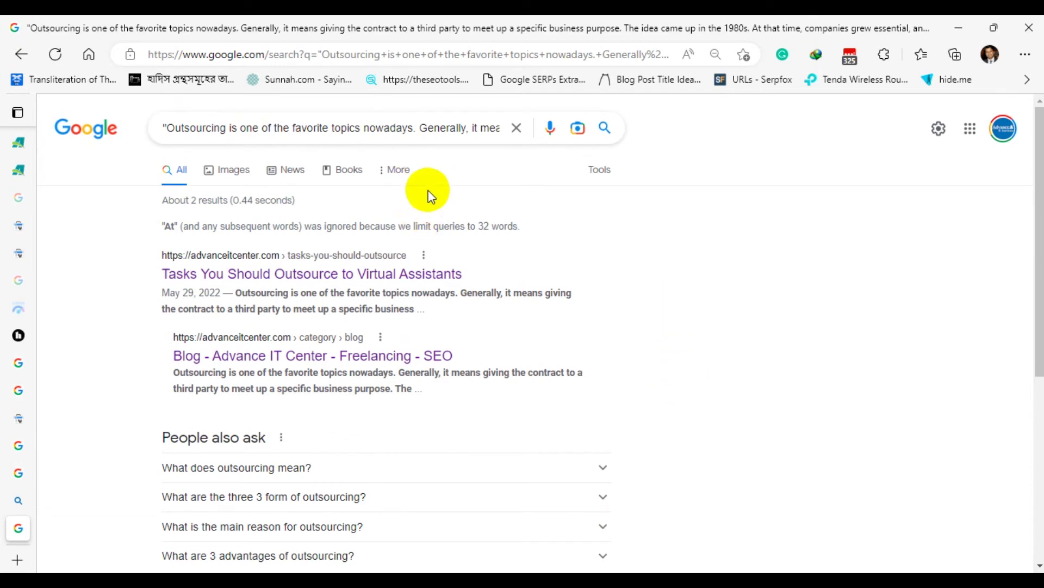
scroll(350, 299, "down", 3)
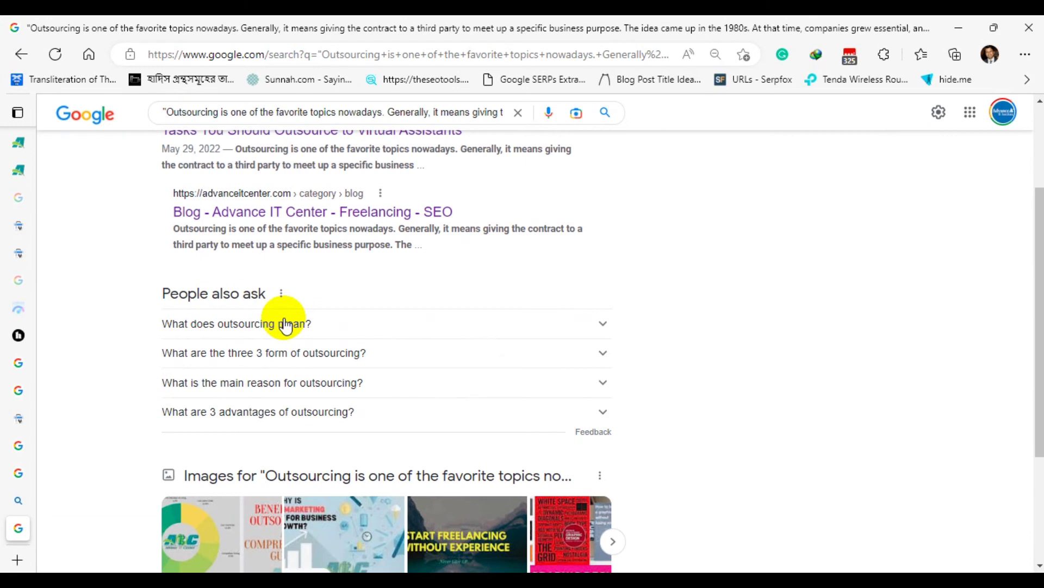
scroll(457, 359, "up", 3)
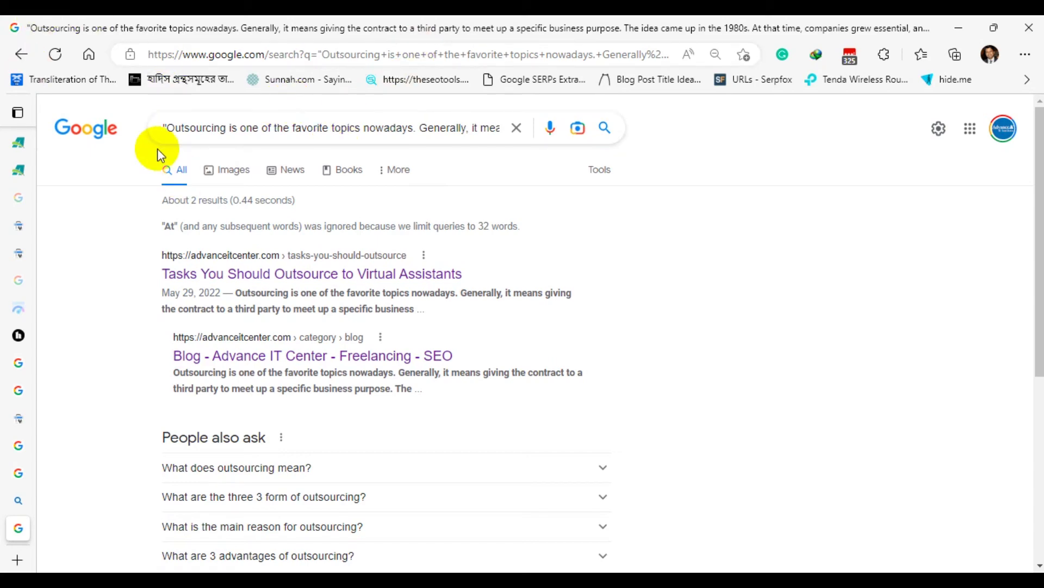
scroll(541, 179, "down", 2)
scroll(401, 246, "up", 1)
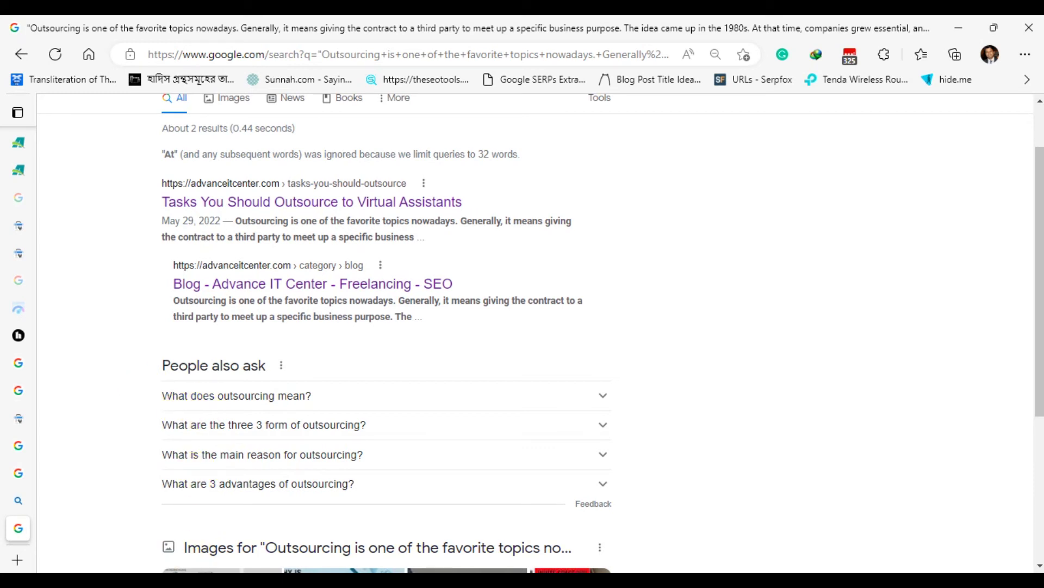
Switch to the Technical SEO list in Notepad and highlight the Thin content entry.
key("alt+Tab")
scroll(206, 326, "up", 5)
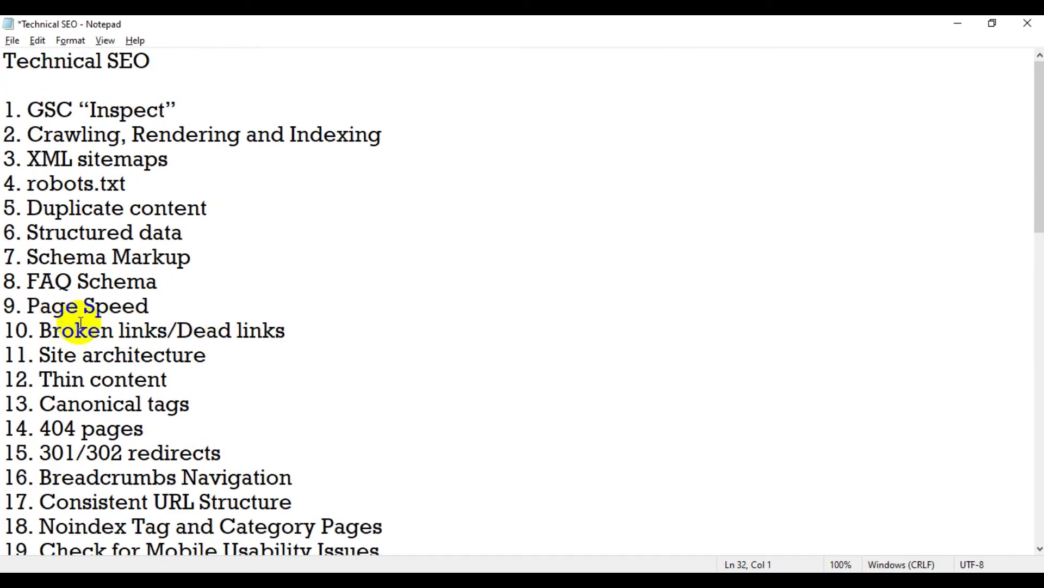
scroll(86, 334, "down", 1)
left_click_drag(42, 305, 168, 305)
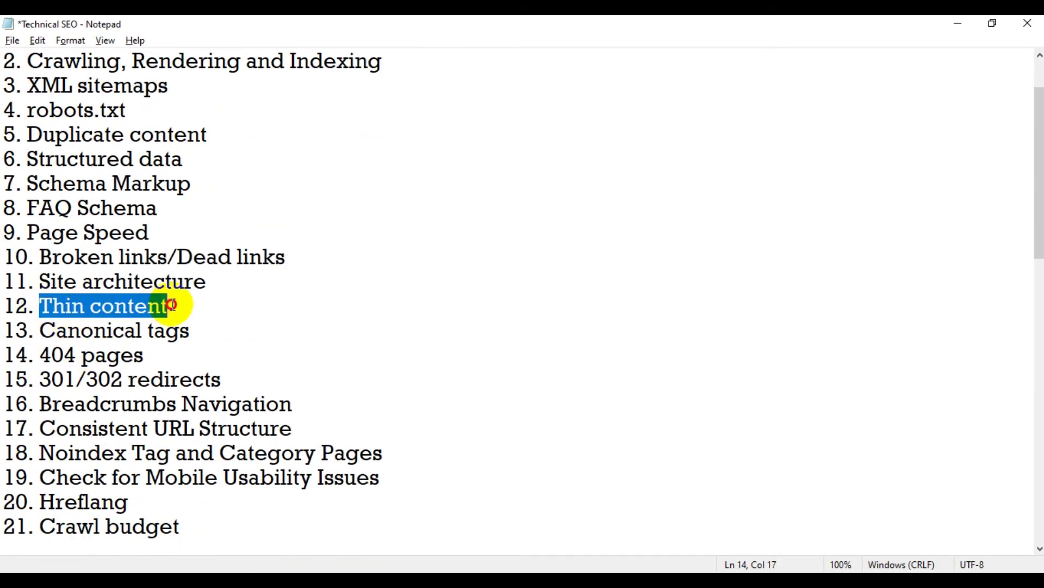
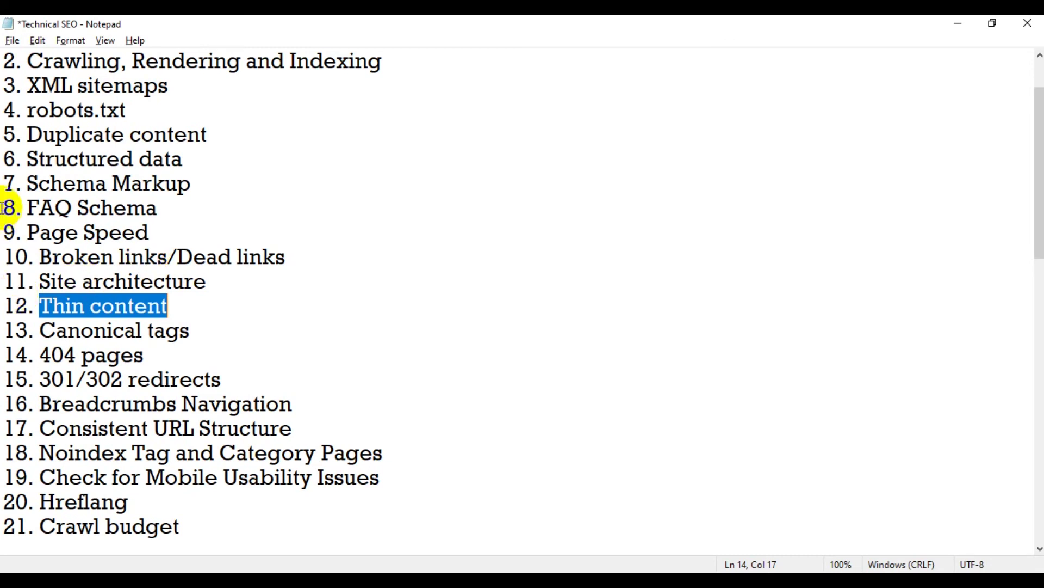
Put the cursor in the Canonical tags entry and review the numbered list of technical SEO topics.
left_click(136, 332)
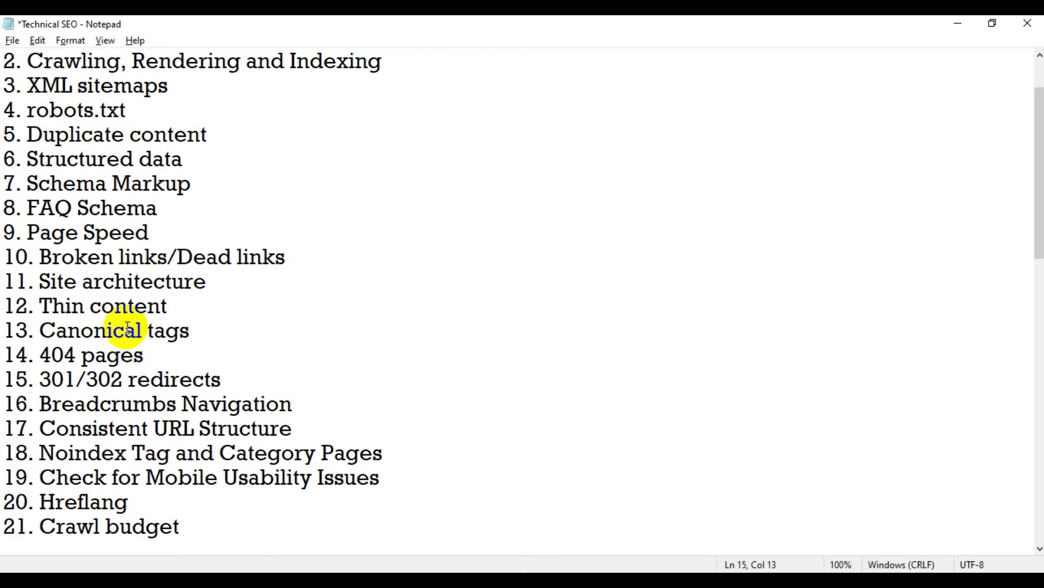
scroll(136, 337, "up", 1)
scroll(158, 280, "down", 2)
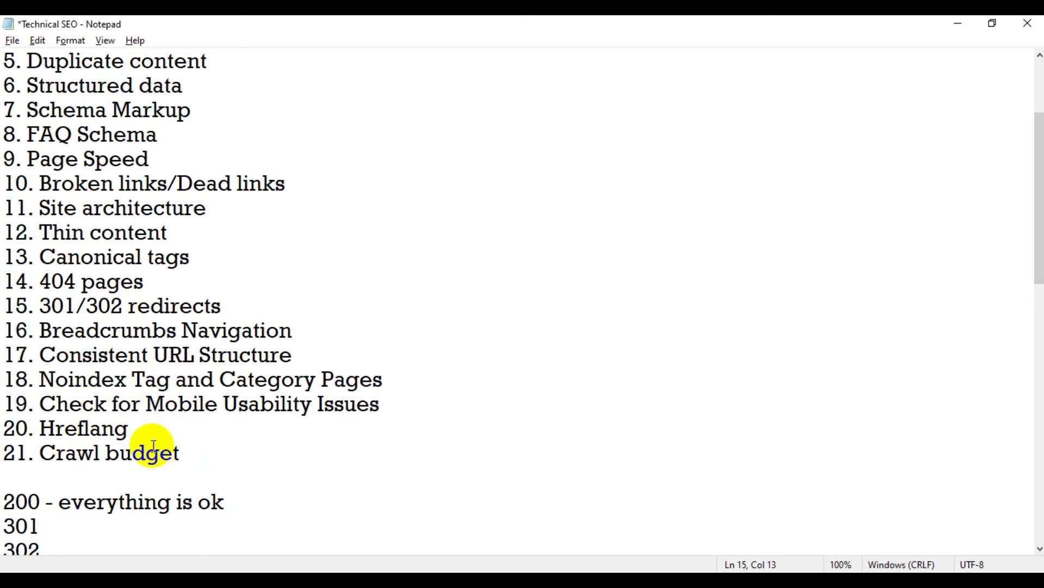
scroll(152, 440, "up", 1)
scroll(87, 185, "up", 1)
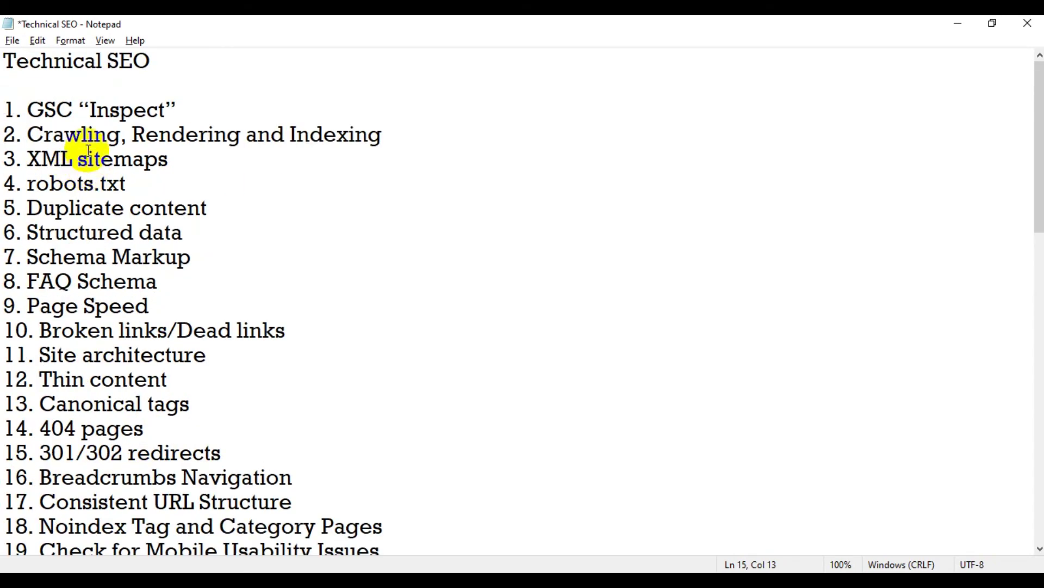
scroll(125, 179, "down", 1)
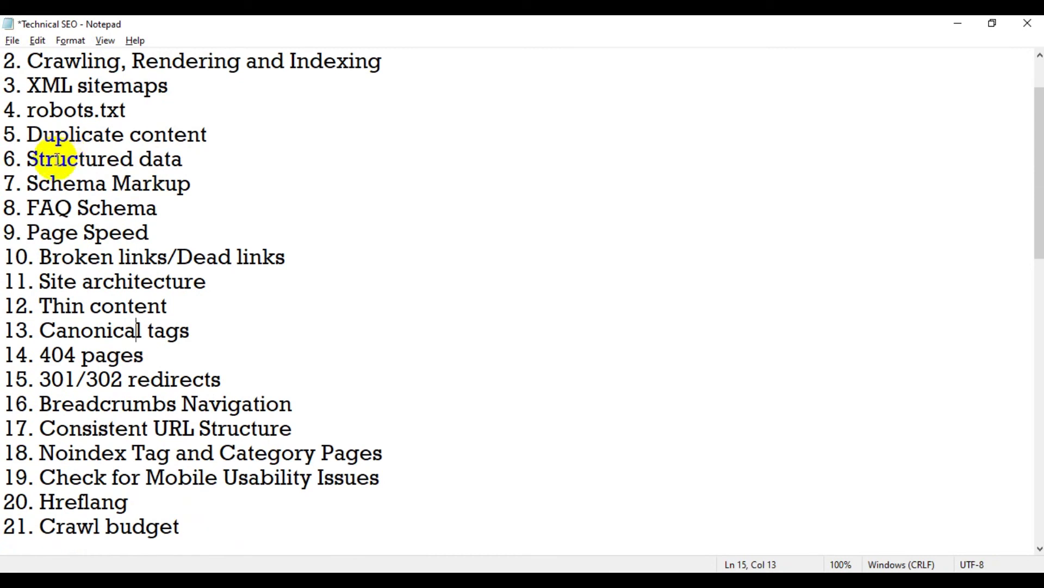
scroll(172, 190, "up", 1)
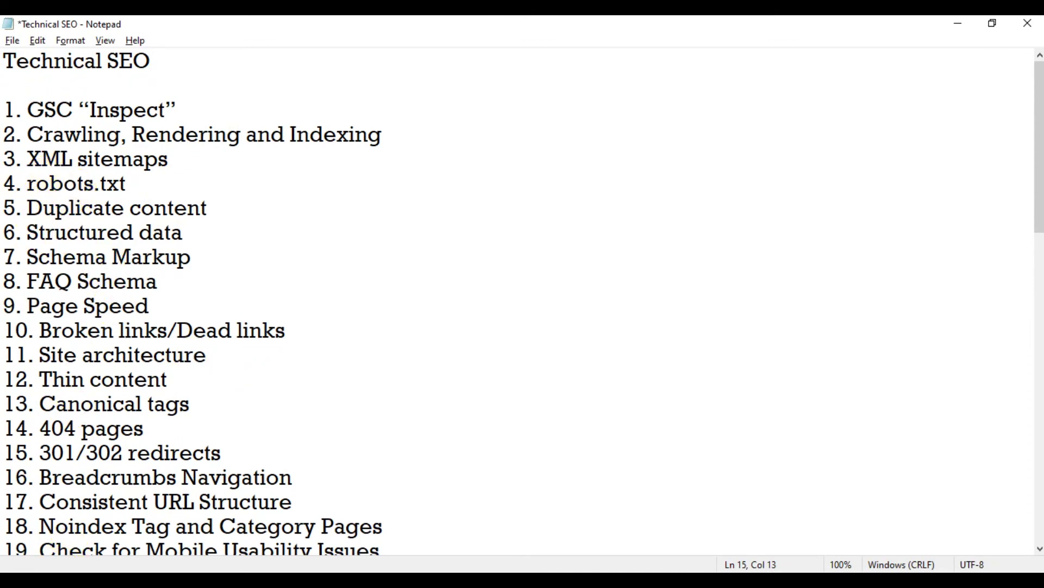
Switch to the browser and bring up the Google Search Console tab showing the site's Security issues report.
key("alt+Tab")
scroll(53, 256, "up", 2)
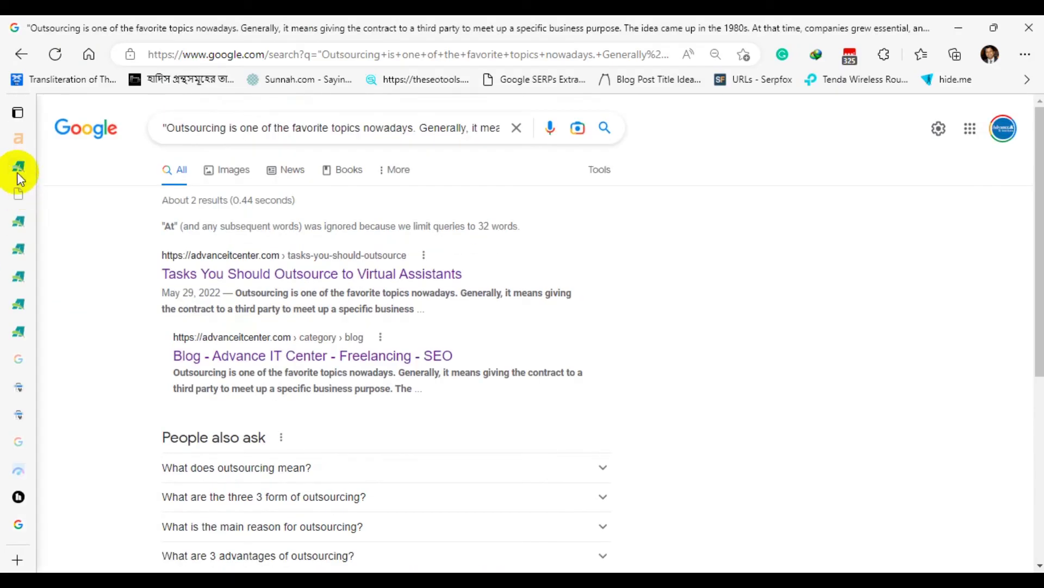
mouse_move(17, 217)
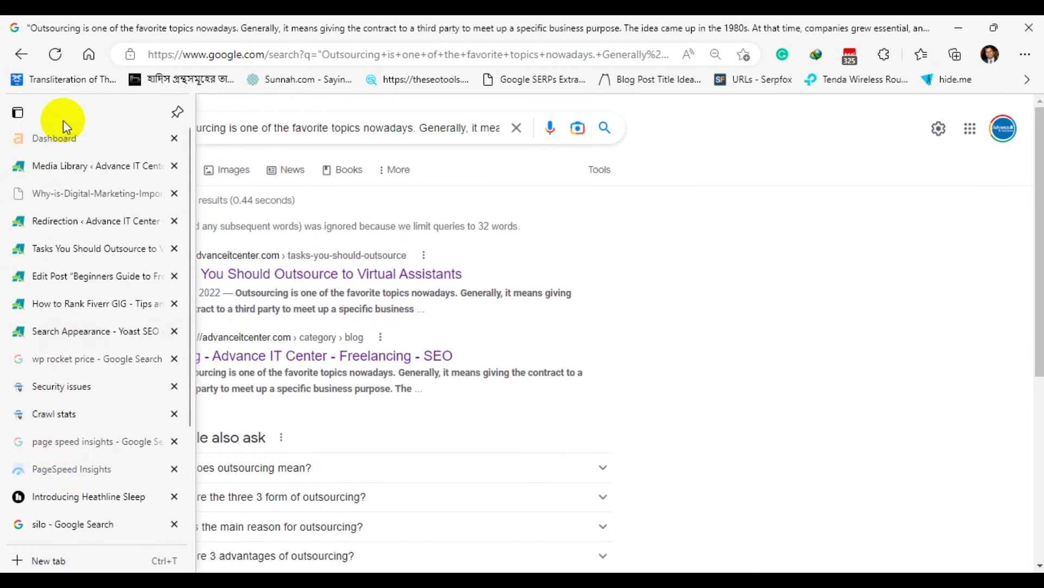
scroll(71, 213, "down", 3)
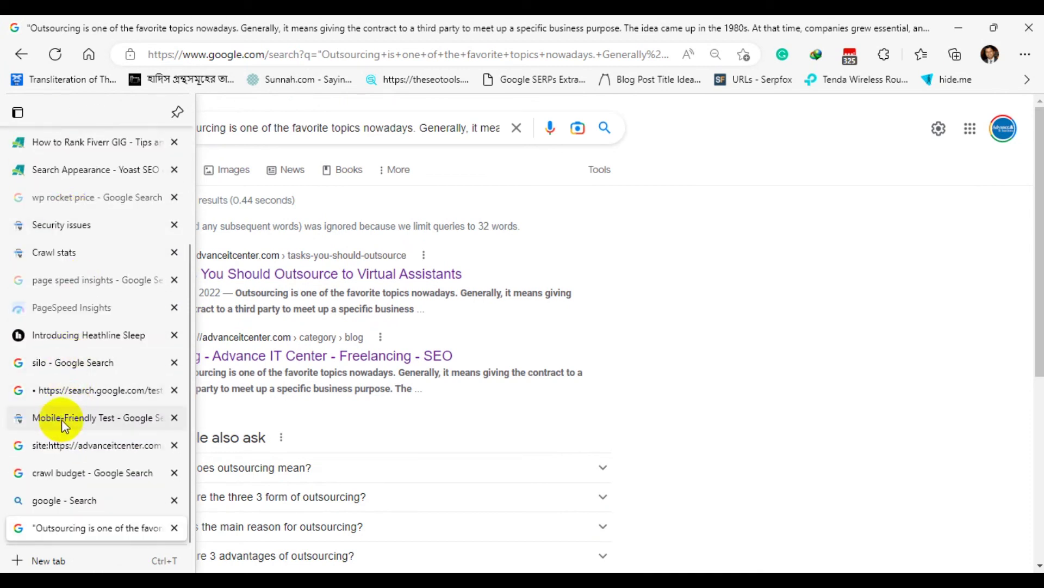
left_click(61, 419)
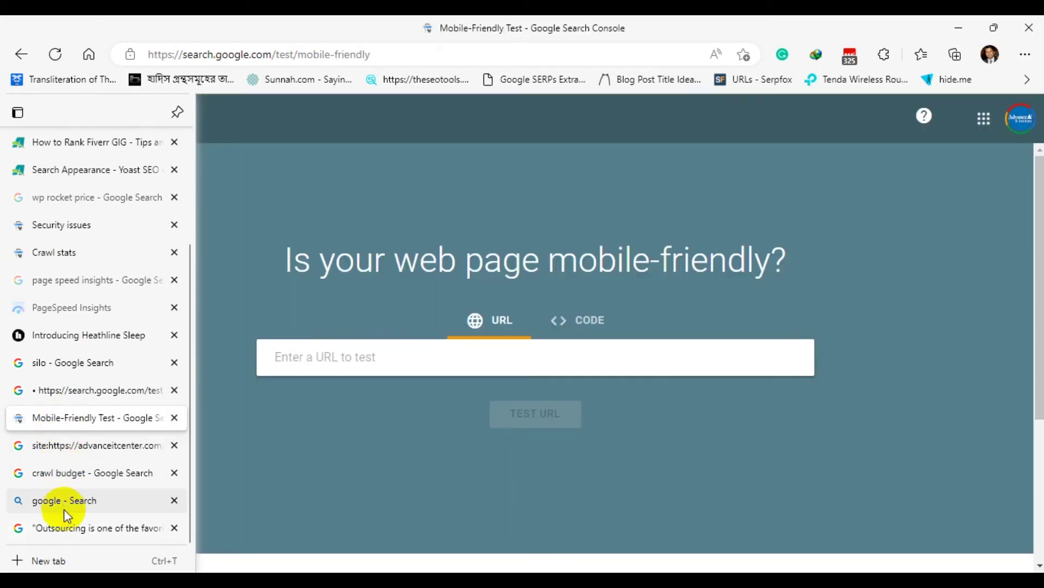
left_click(62, 223)
scroll(109, 272, "up", 10)
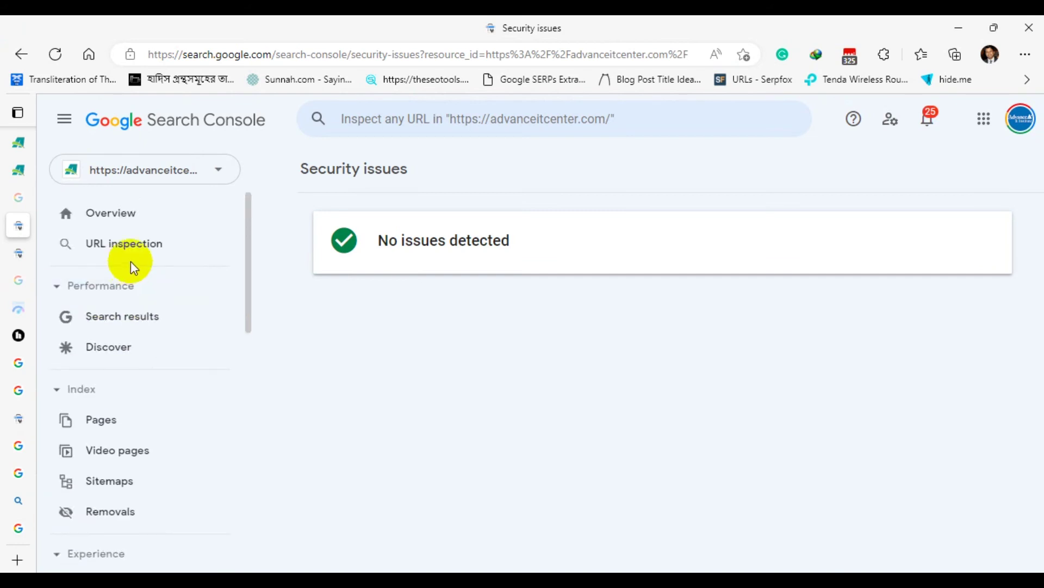
Go to the Search Console property's Overview and open its Sitemaps report.
left_click(124, 220)
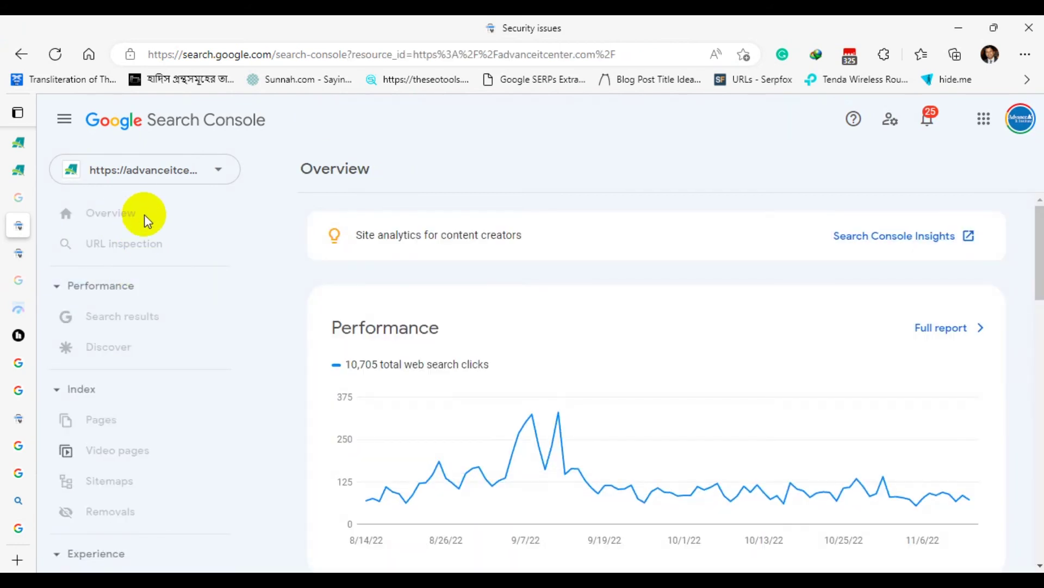
scroll(138, 350, "down", 2)
left_click(118, 368)
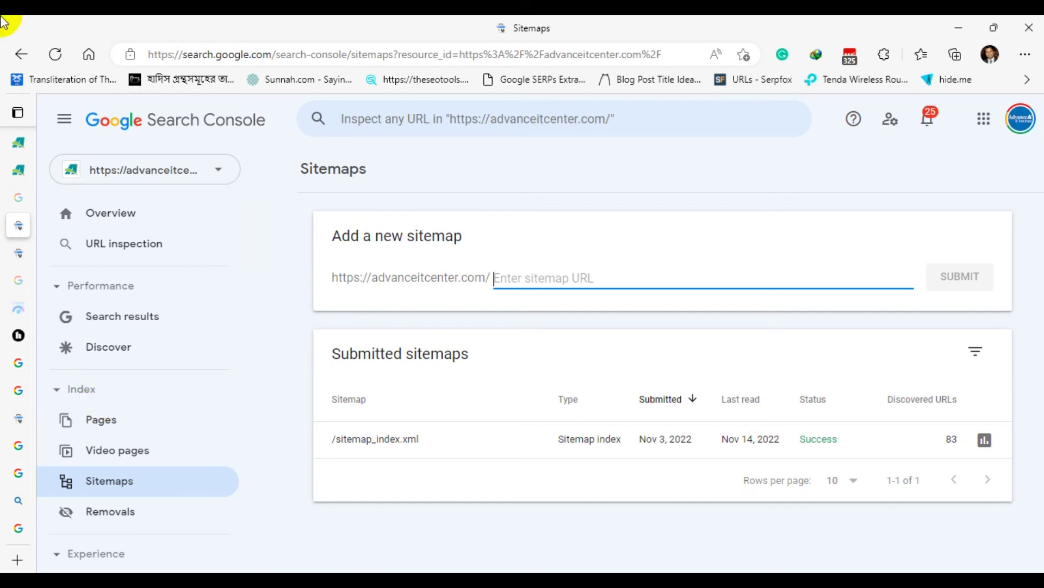
Switch to the How to Rank Fiverr GIG post and go from there to the site's WordPress dashboard.
mouse_move(25, 177)
left_click(36, 146)
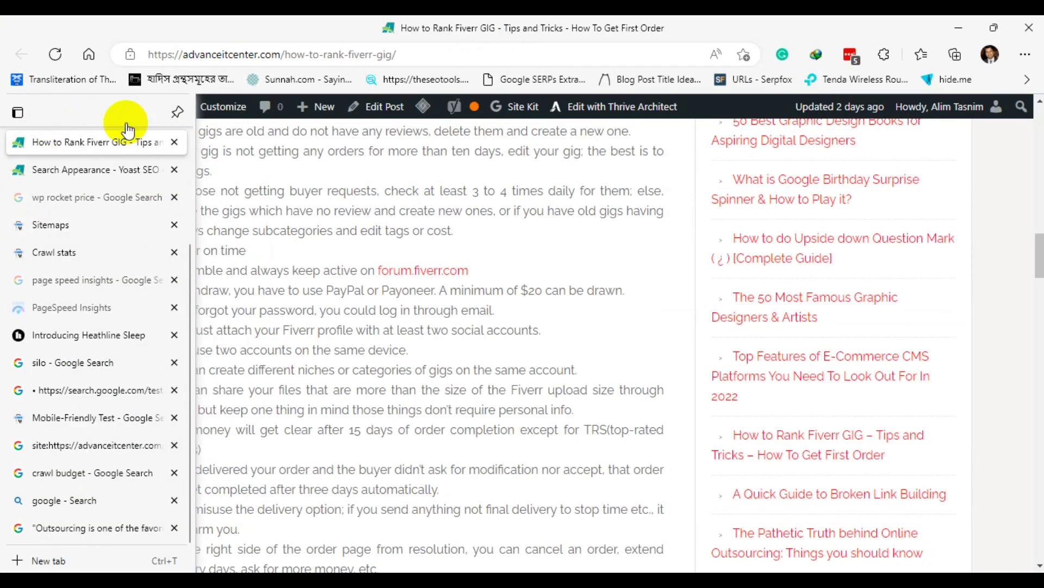
mouse_move(112, 106)
left_click(100, 155)
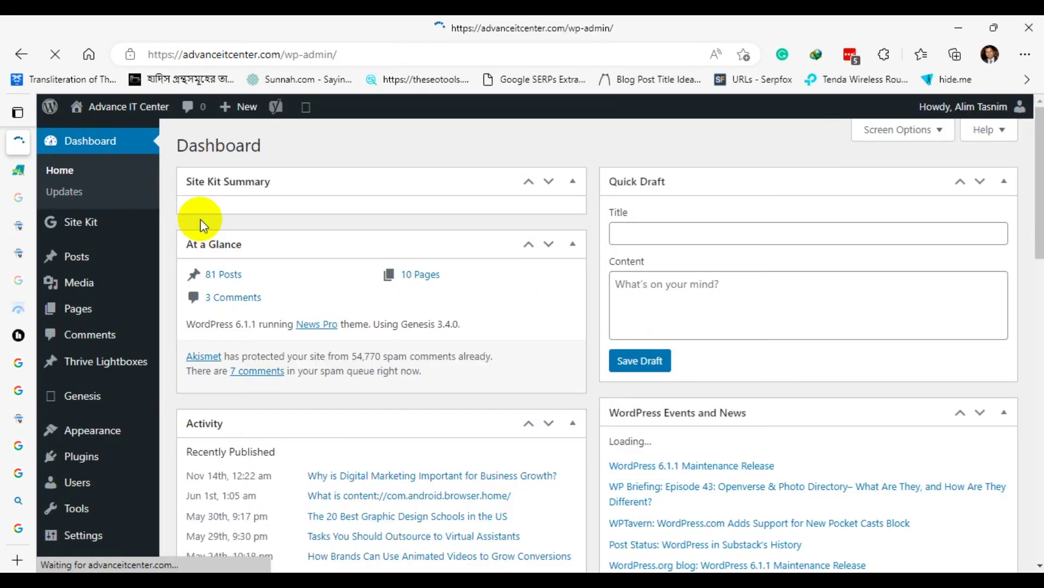
Open the Yoast SEO General settings and show the list of plugin features.
scroll(200, 219, "down", 5)
scroll(87, 335, "up", 5)
scroll(126, 359, "down", 4)
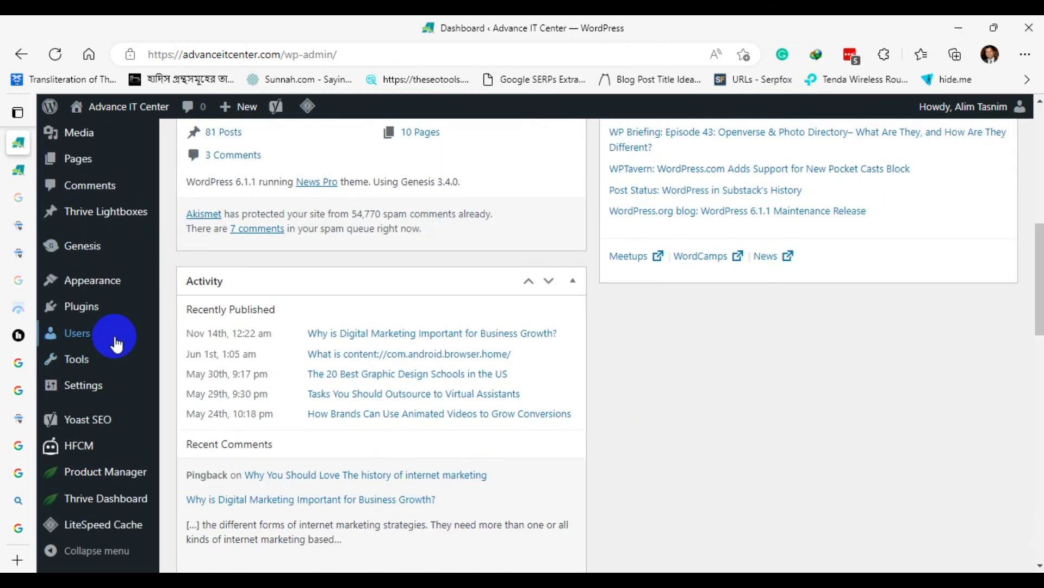
mouse_move(77, 309)
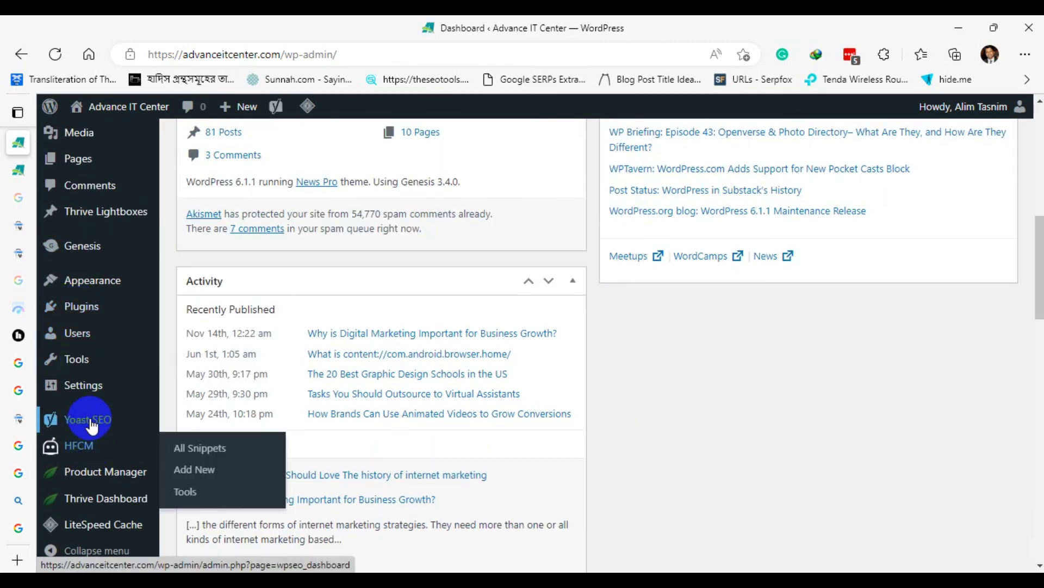
mouse_move(90, 419)
left_click(194, 381)
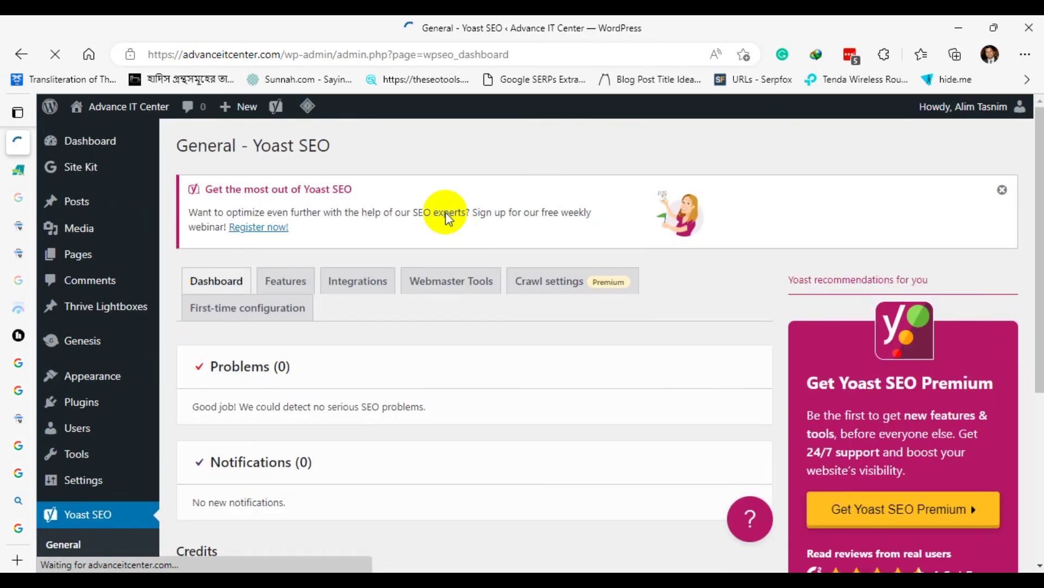
scroll(429, 240, "down", 2)
scroll(417, 261, "up", 1)
left_click(283, 212)
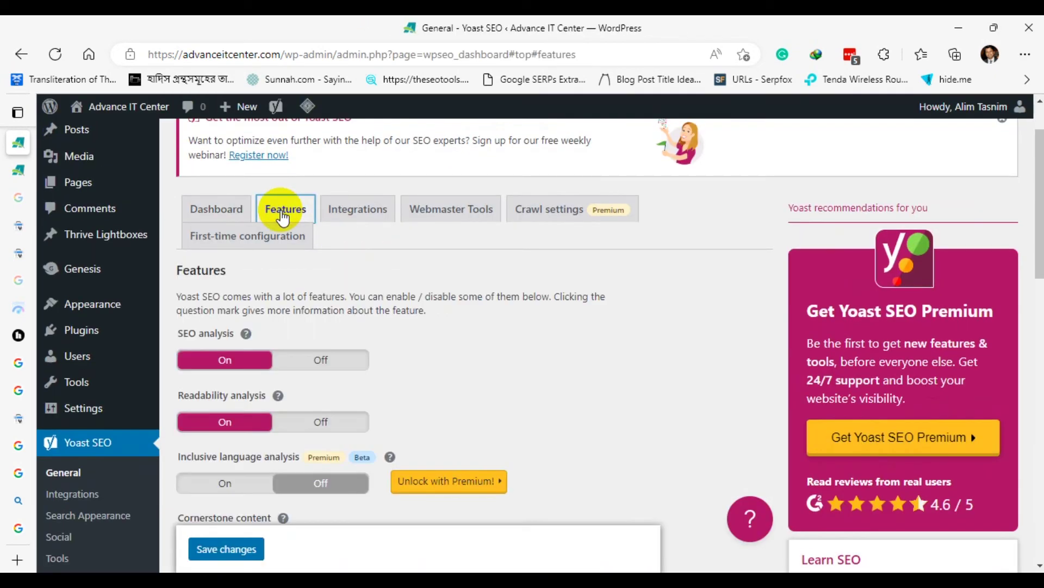
Show the help for the XML sitemaps feature, open the generated XML sitemap in a new tab and switch to it.
scroll(337, 251, "down", 4)
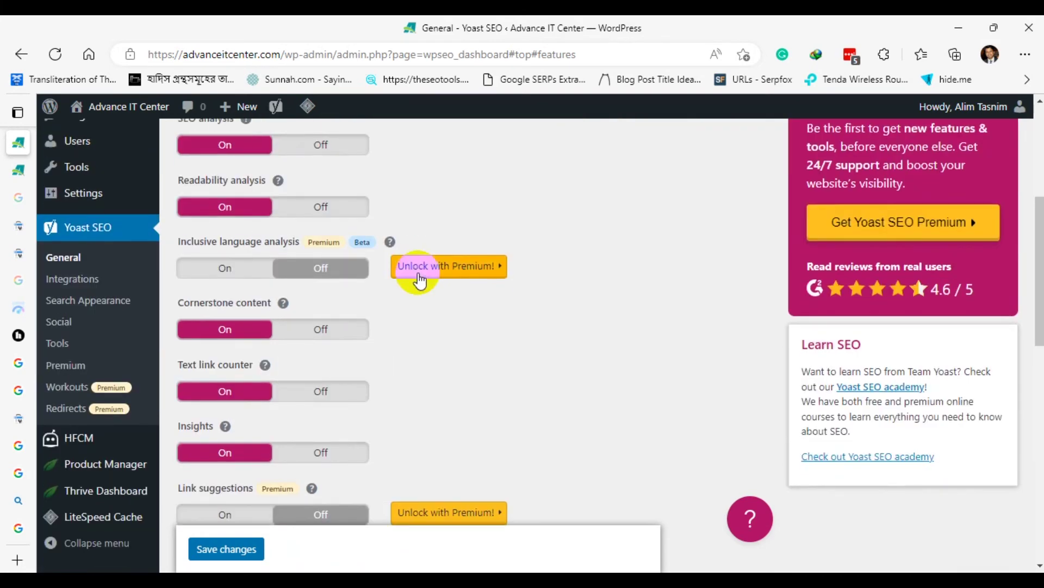
scroll(350, 252, "down", 1)
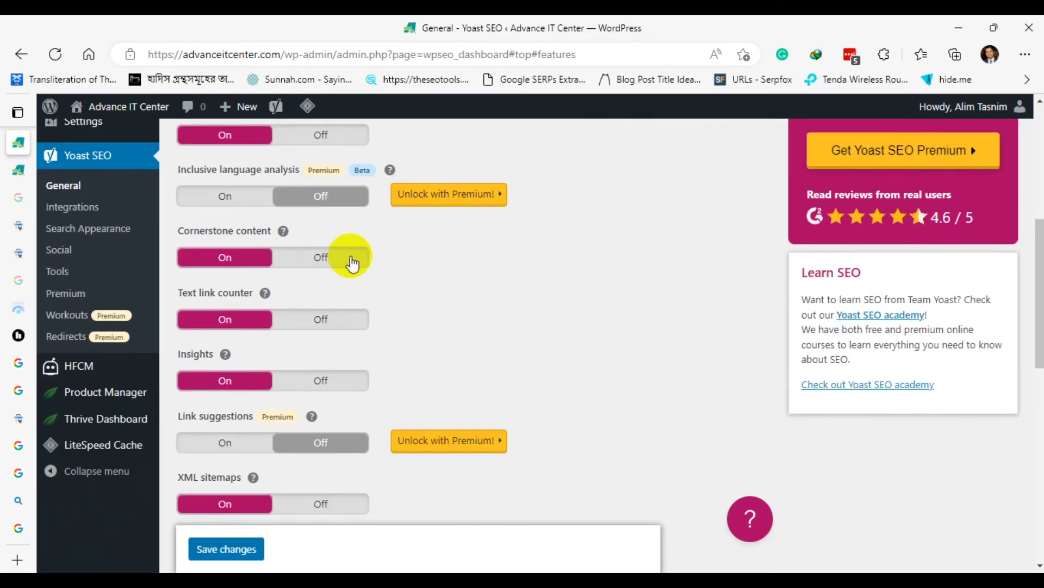
scroll(262, 265, "down", 4)
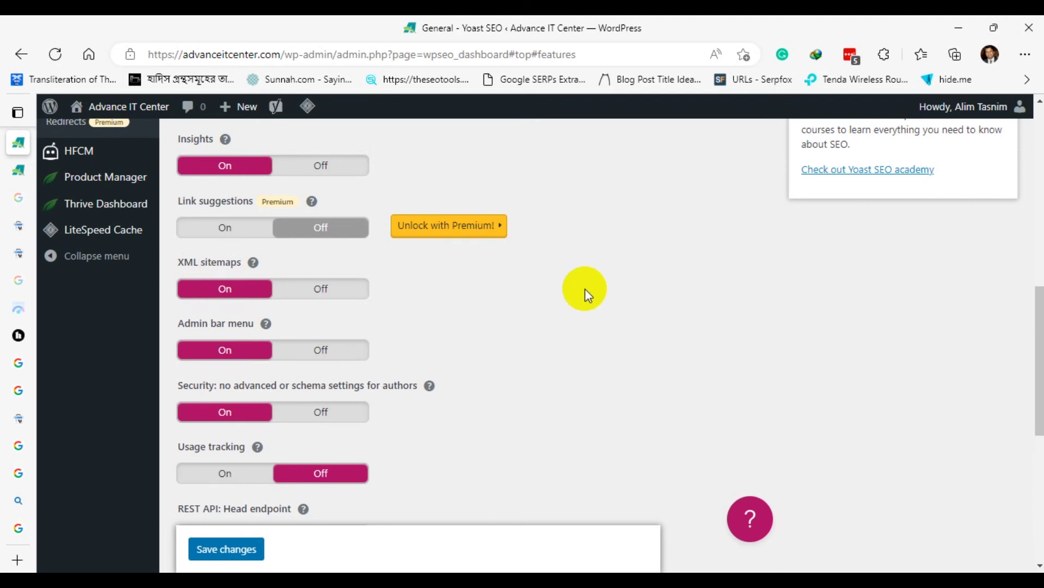
left_click(253, 262)
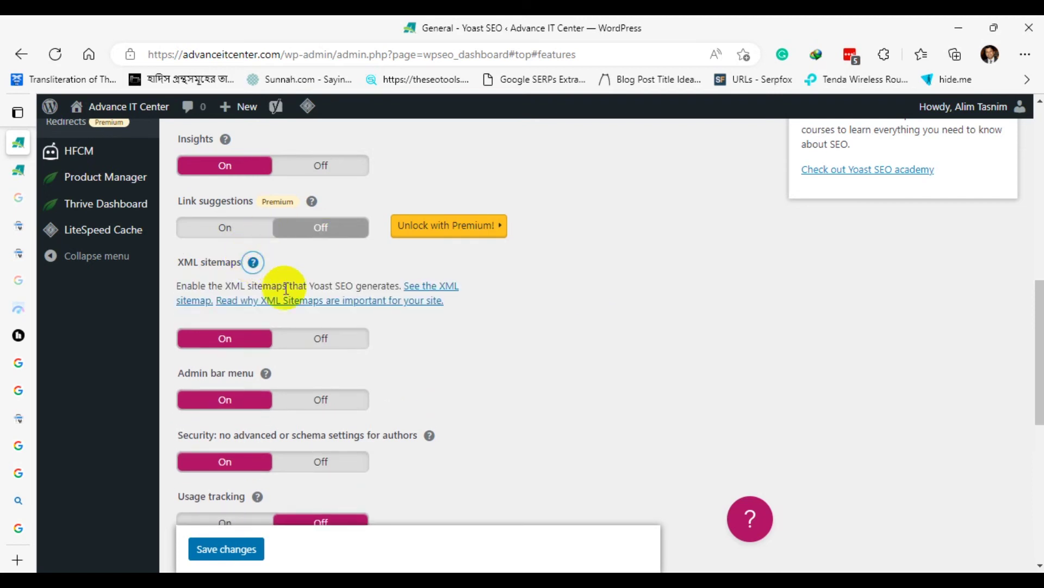
right_click(428, 291)
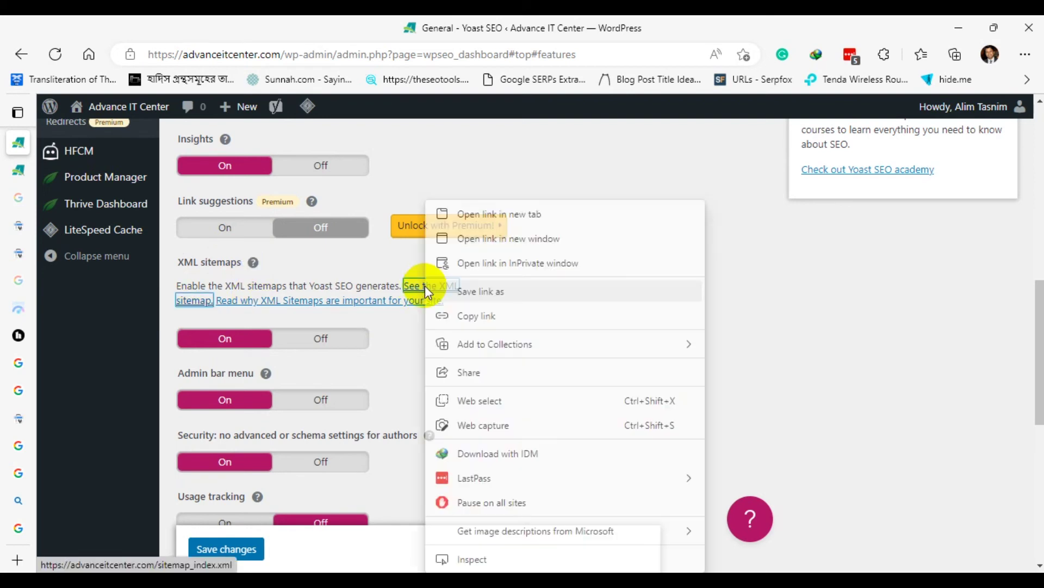
left_click(486, 215)
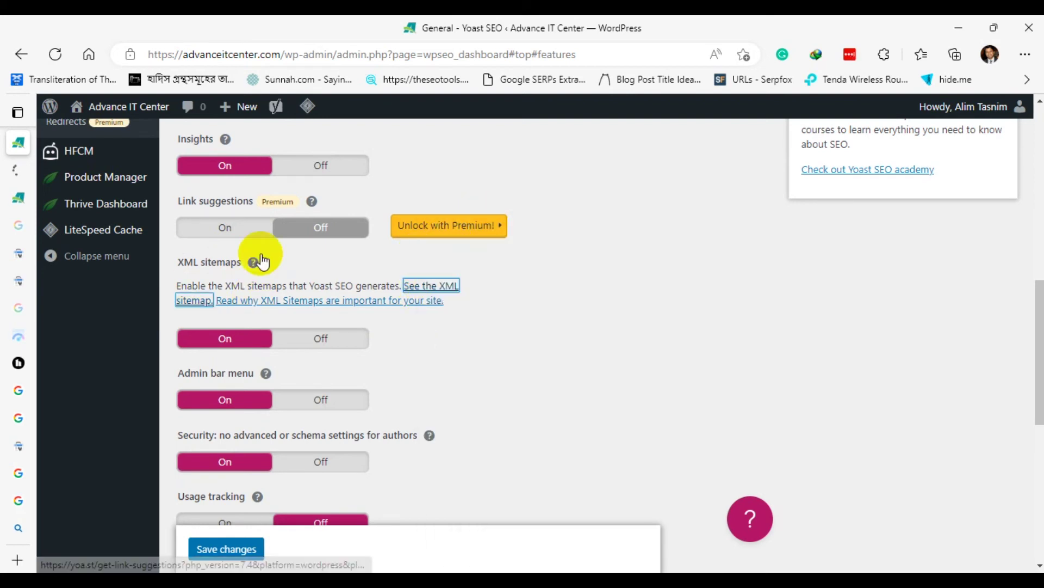
left_click(38, 170)
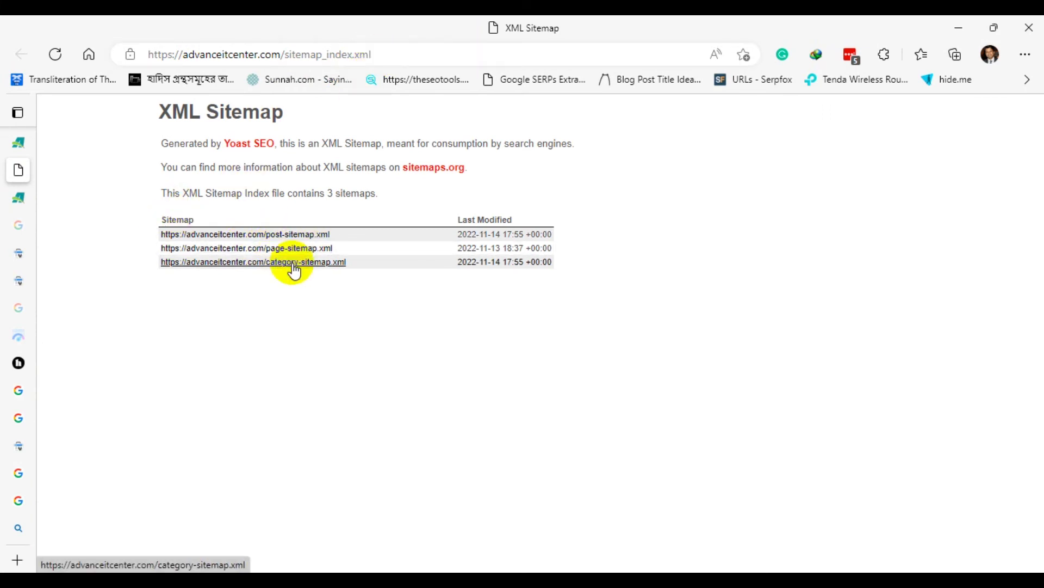
Open post-sitemap.xml from the sitemap index and look through its list of post URLs.
left_click(286, 235)
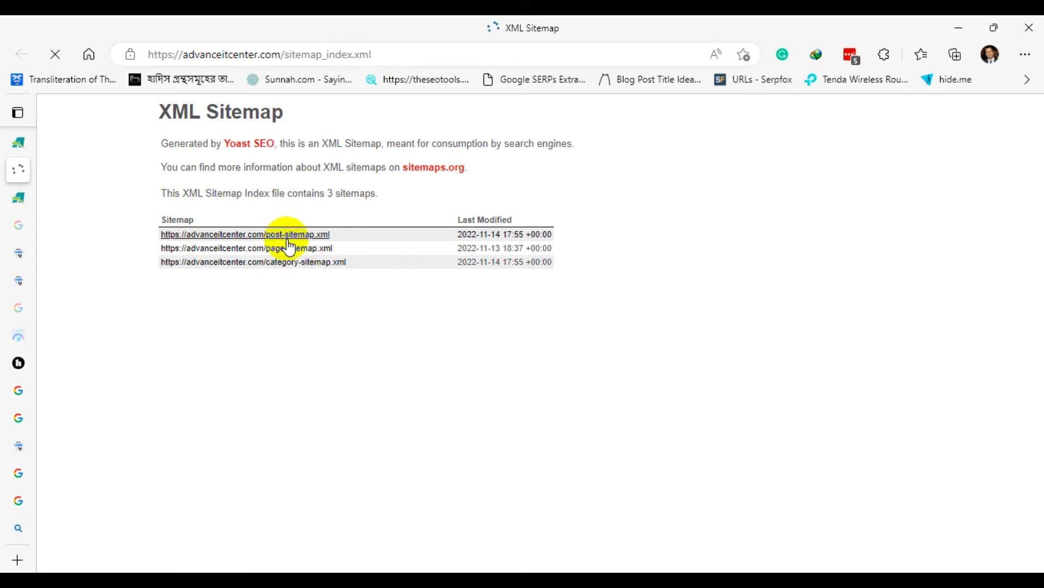
scroll(280, 174, "down", 1)
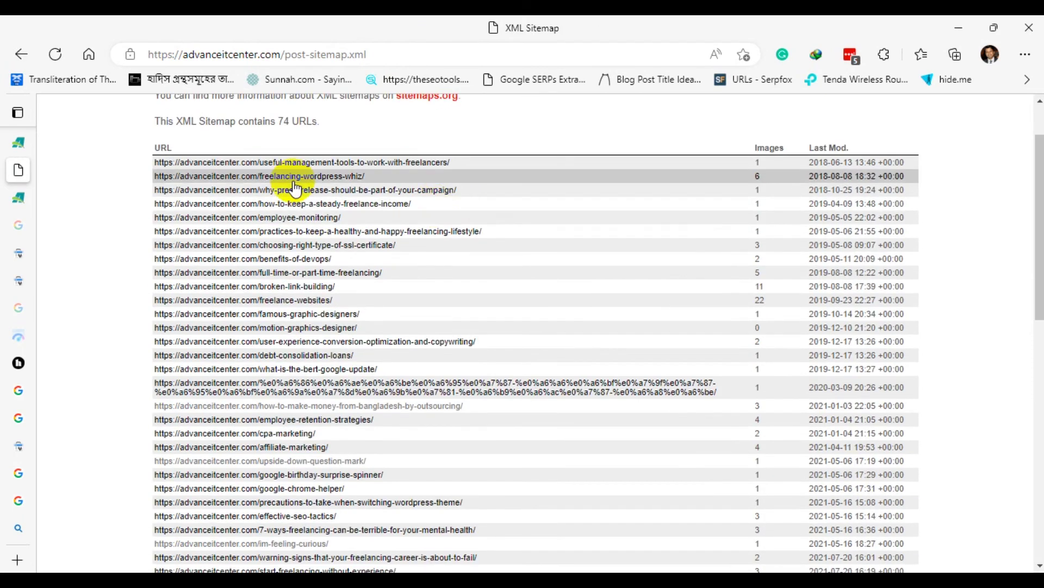
scroll(280, 445, "down", 7)
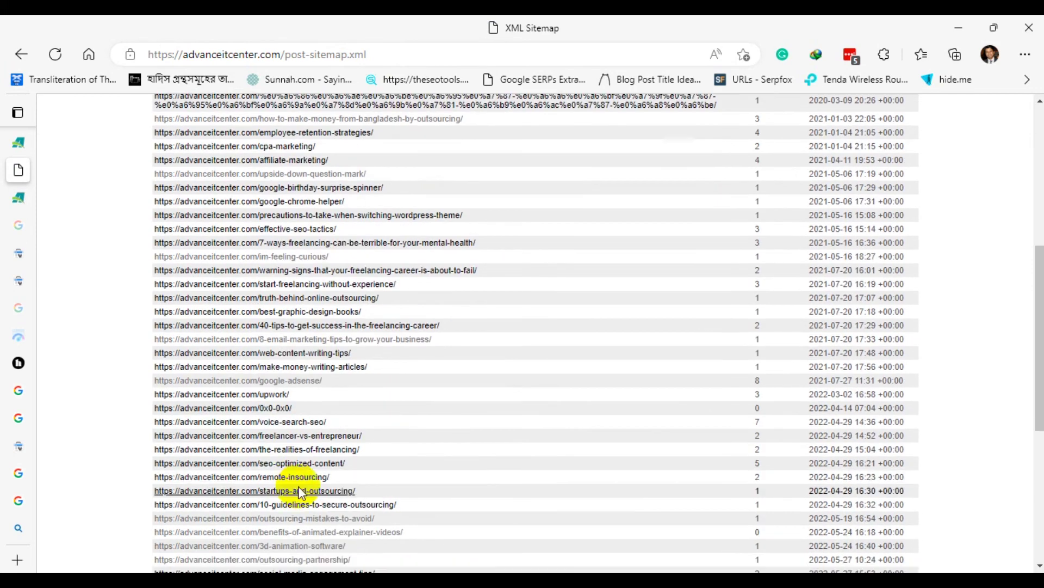
scroll(344, 476, "down", 2)
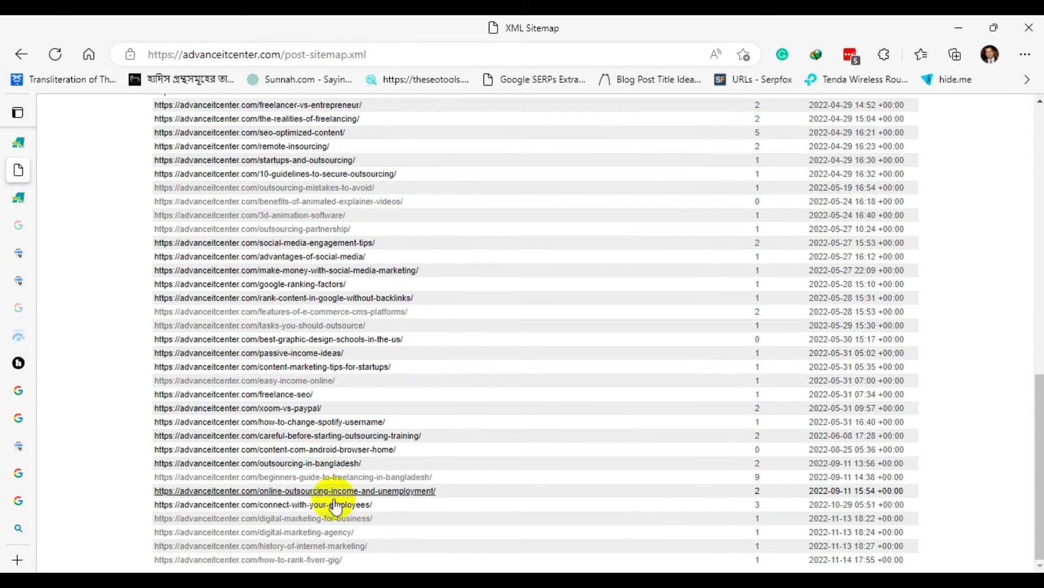
scroll(349, 547, "up", 1)
scroll(349, 546, "up", 12)
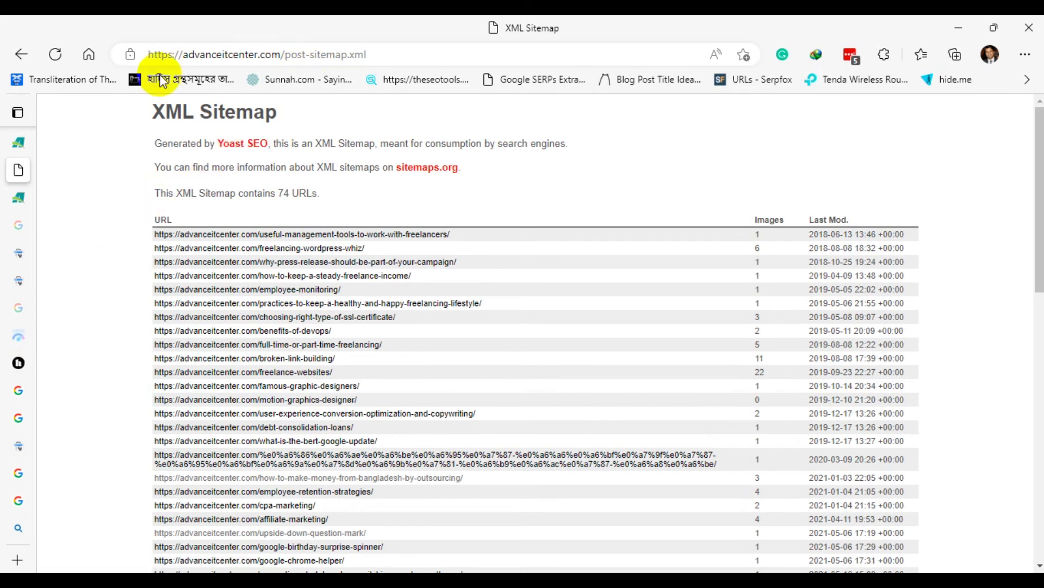
Return to the sitemap index and copy the sitemap_index.xml part of its address.
left_click(21, 54)
left_click_drag(319, 55, 406, 56)
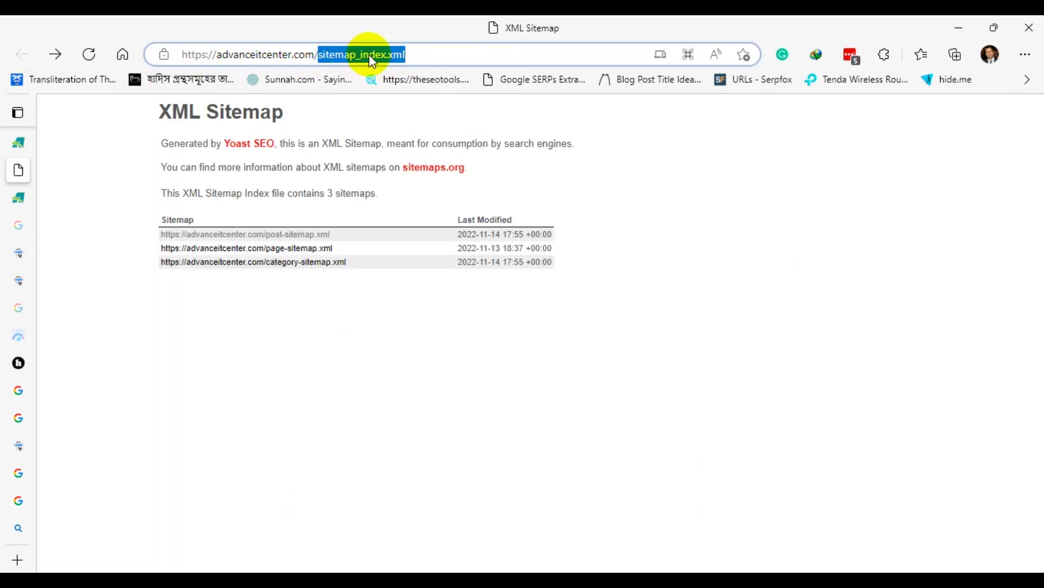
right_click(370, 57)
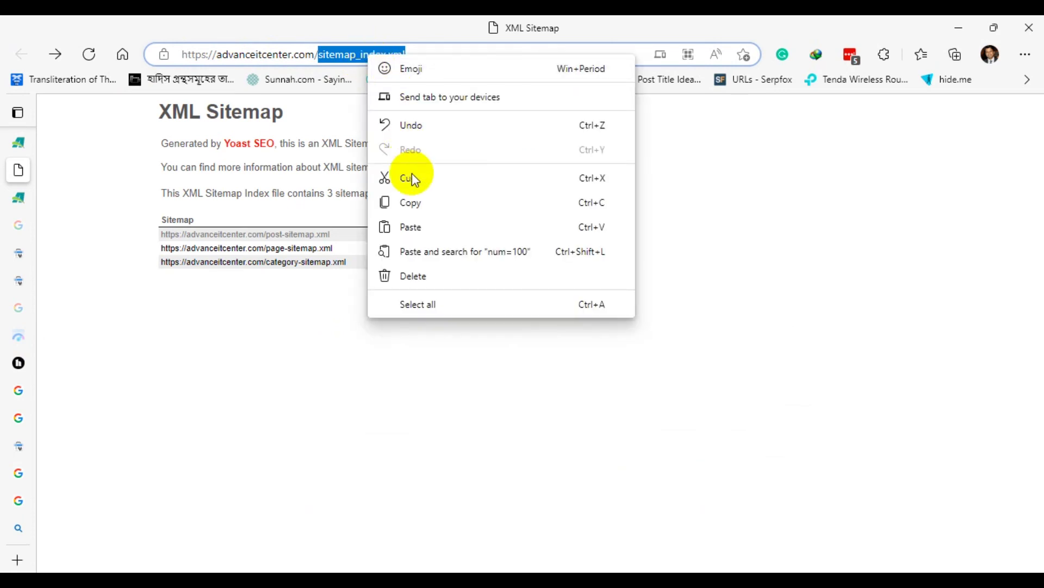
left_click(413, 202)
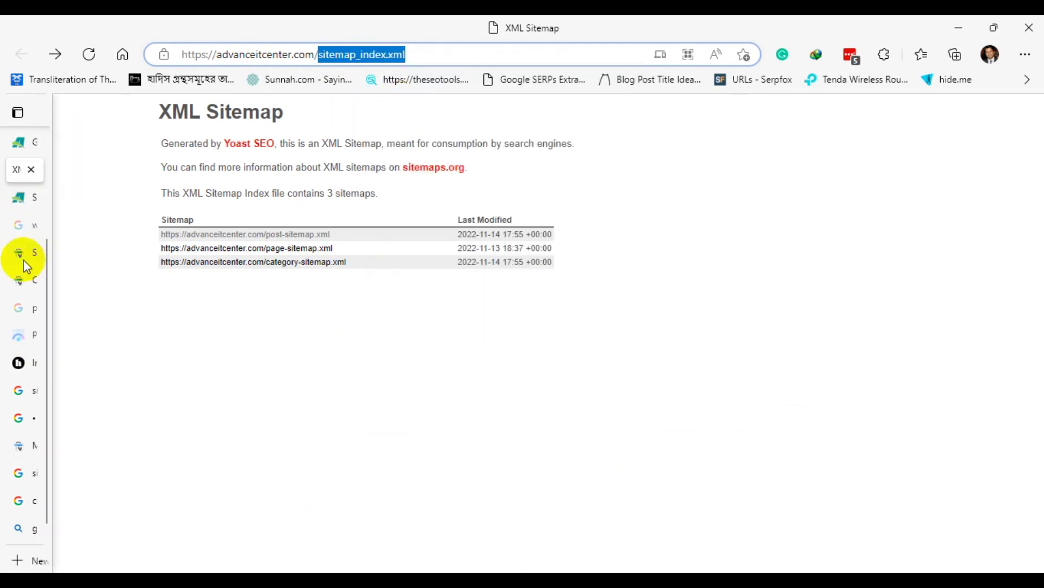
Switch to the Search Console Sitemaps report, open the submitted /sitemap_index.xml and remove that sitemap.
left_click(23, 252)
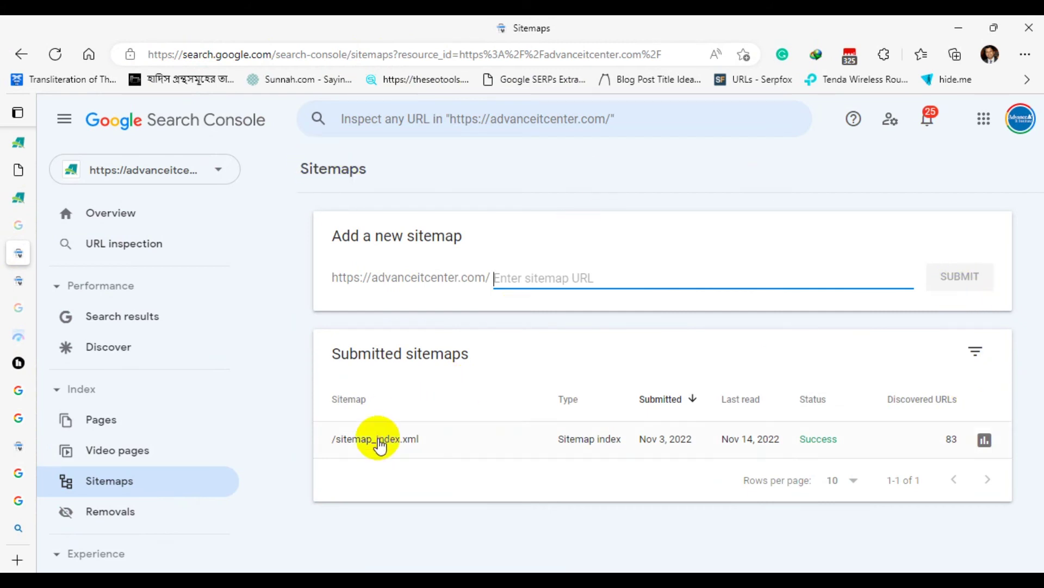
left_click(449, 442)
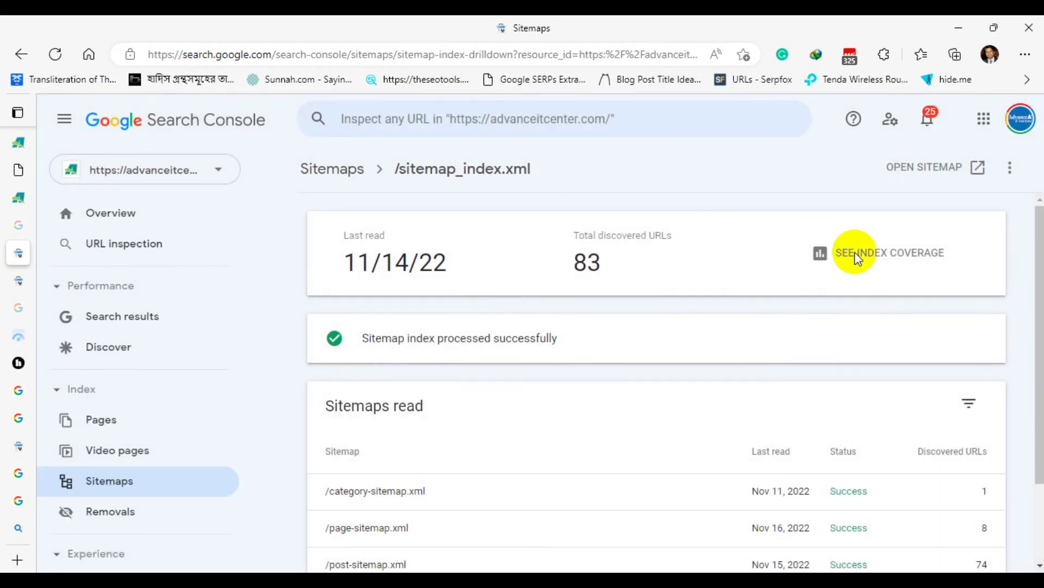
left_click(1006, 167)
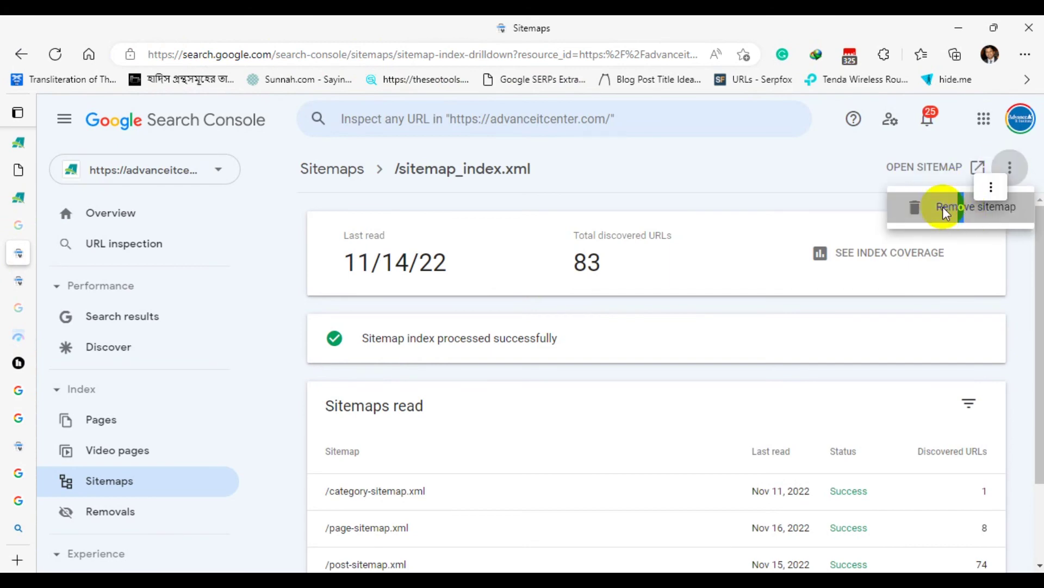
left_click(947, 210)
left_click(708, 359)
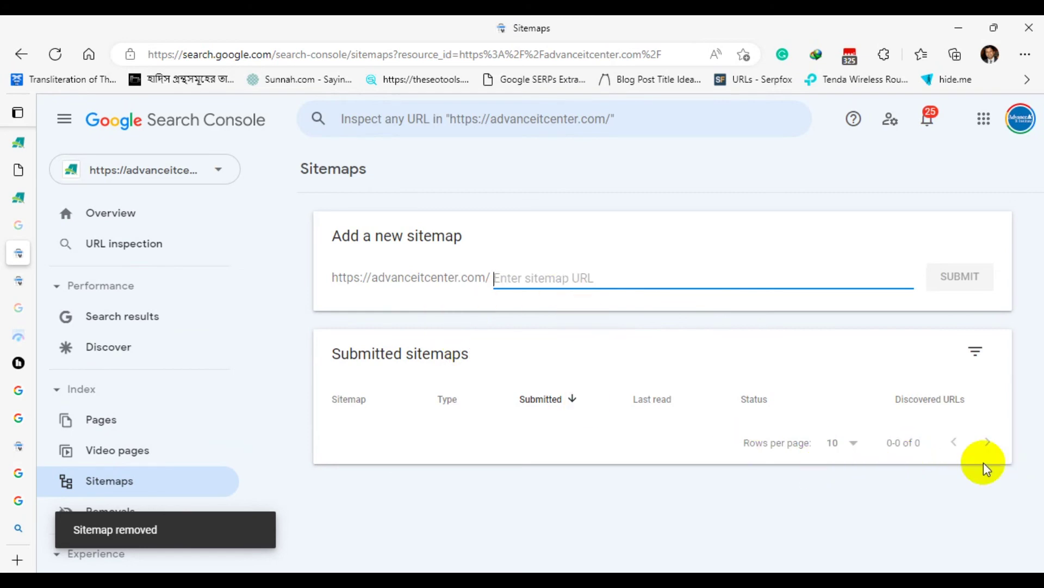
Submit sitemap_index.xml as a new sitemap in Search Console and dismiss the submission message.
key("alt")
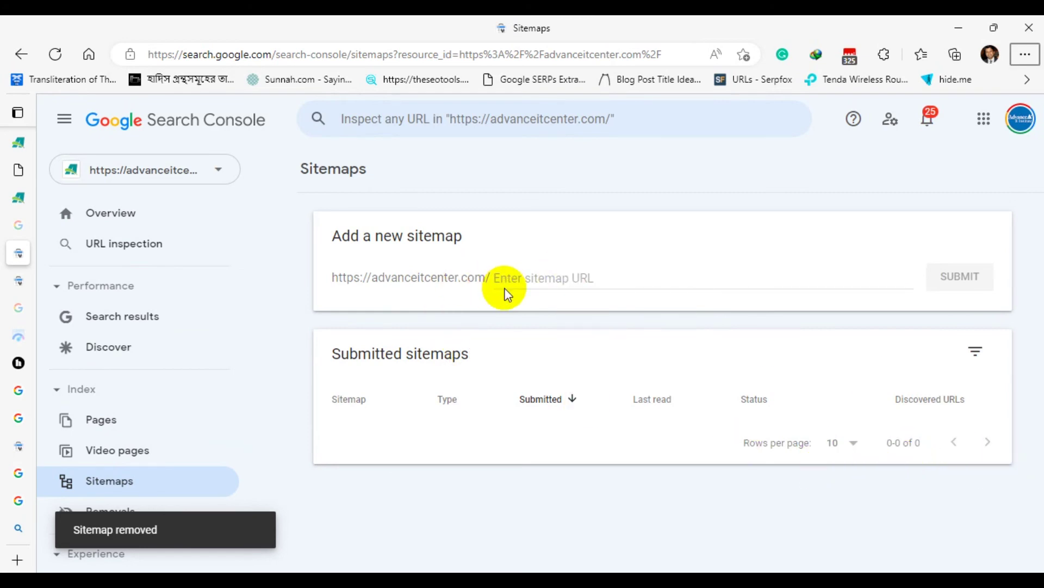
key("ctrl+2")
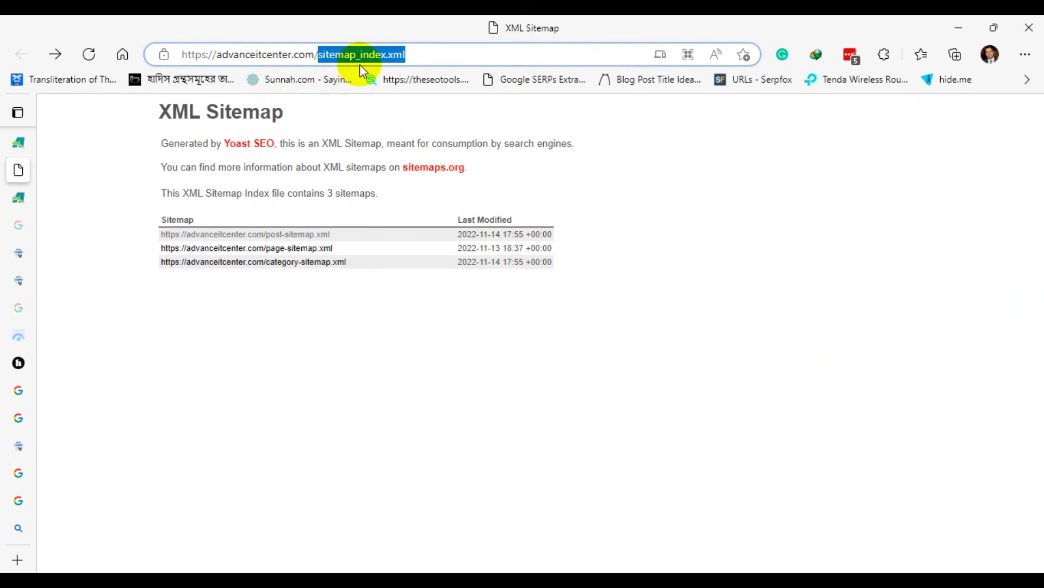
left_click(498, 186)
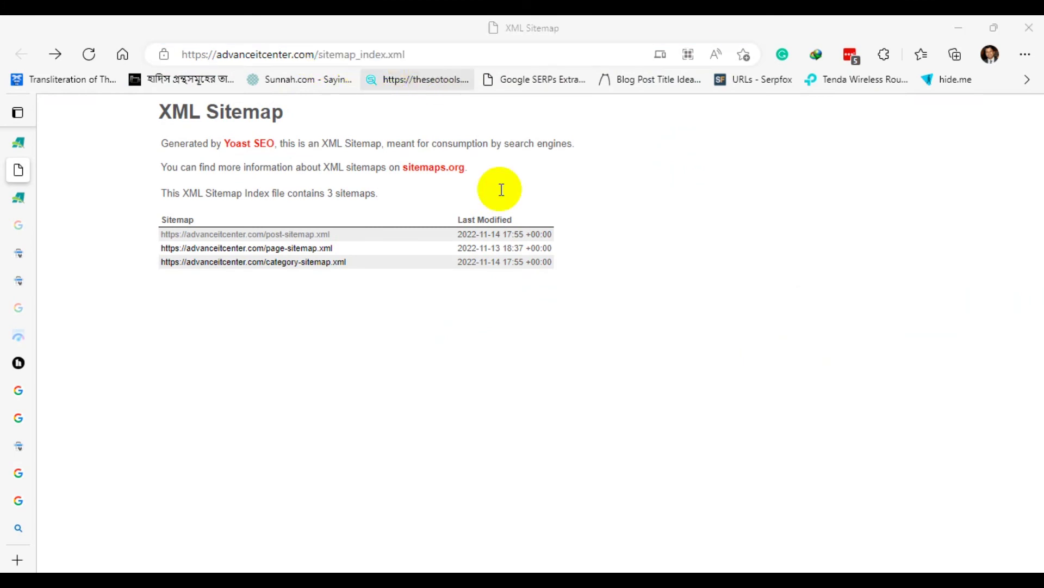
key("ctrl+5")
left_click(499, 280)
key("ctrl+v")
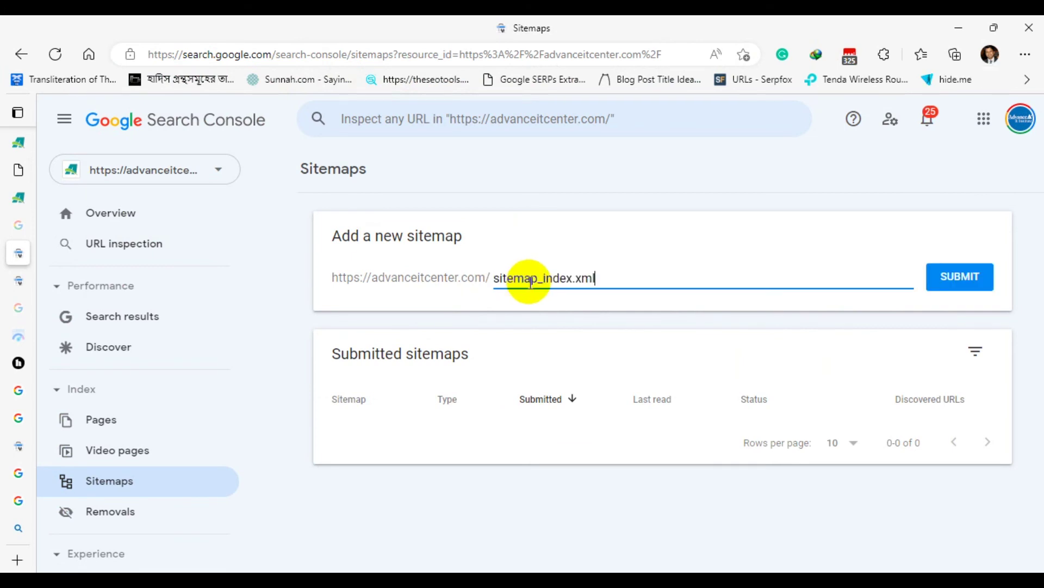
left_click(900, 307)
left_click(958, 276)
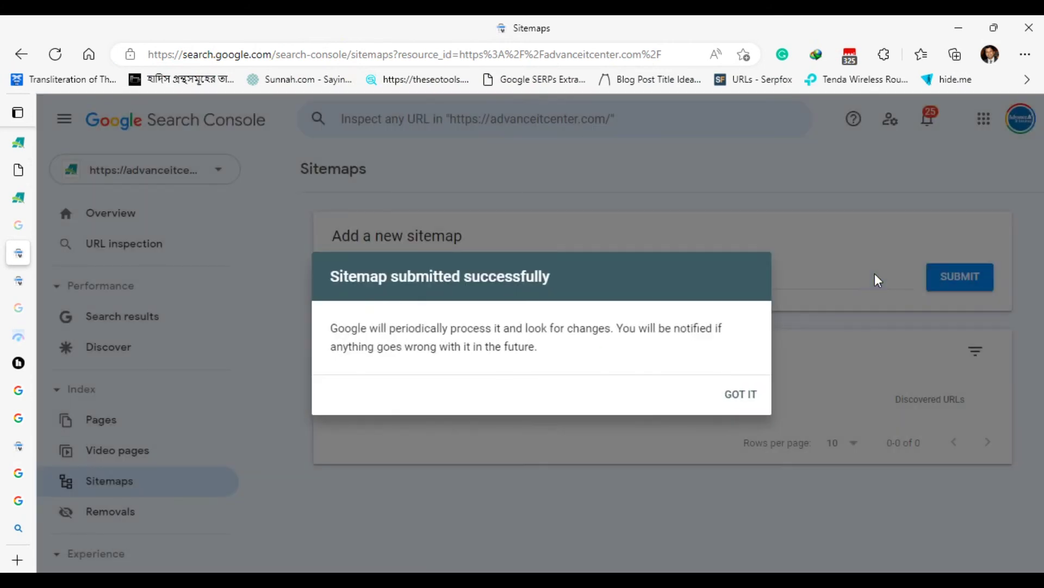
left_click(737, 396)
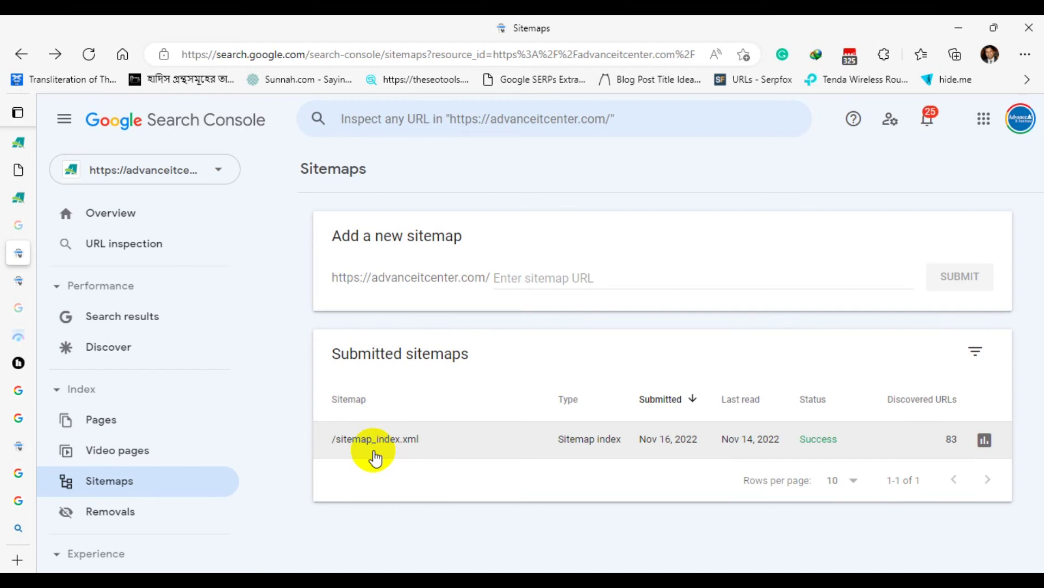
Switch to the Technical SEO notes in Notepad, highlight the robots.txt topic and return to the browser.
key("alt+Tab")
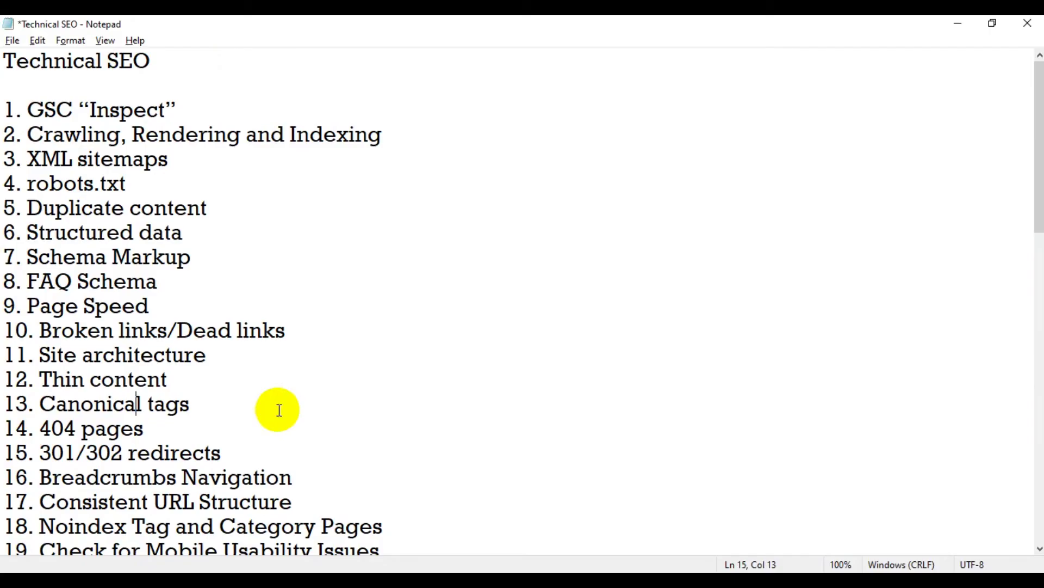
left_click_drag(131, 185, 30, 194)
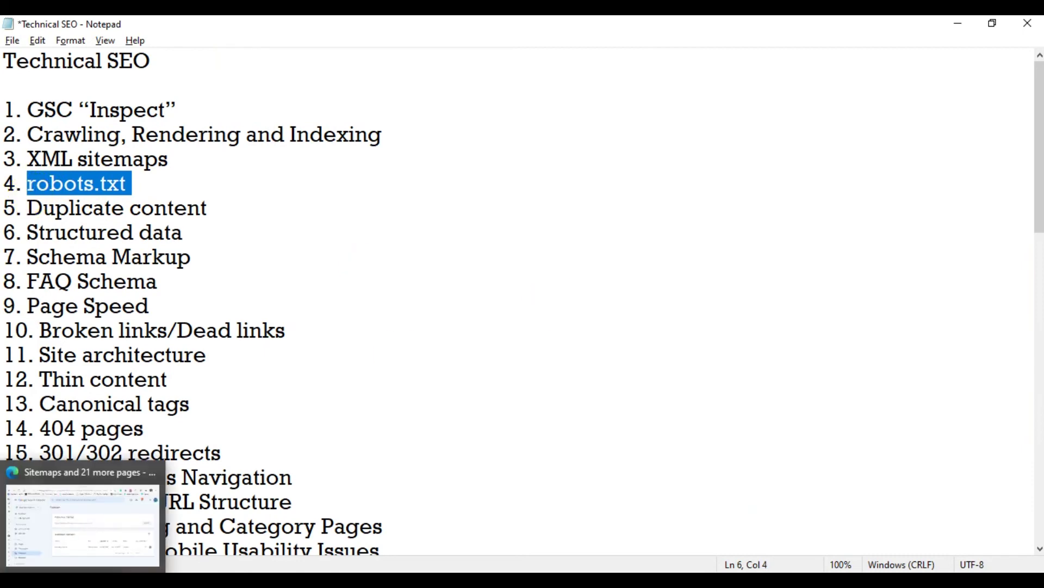
left_click(81, 511)
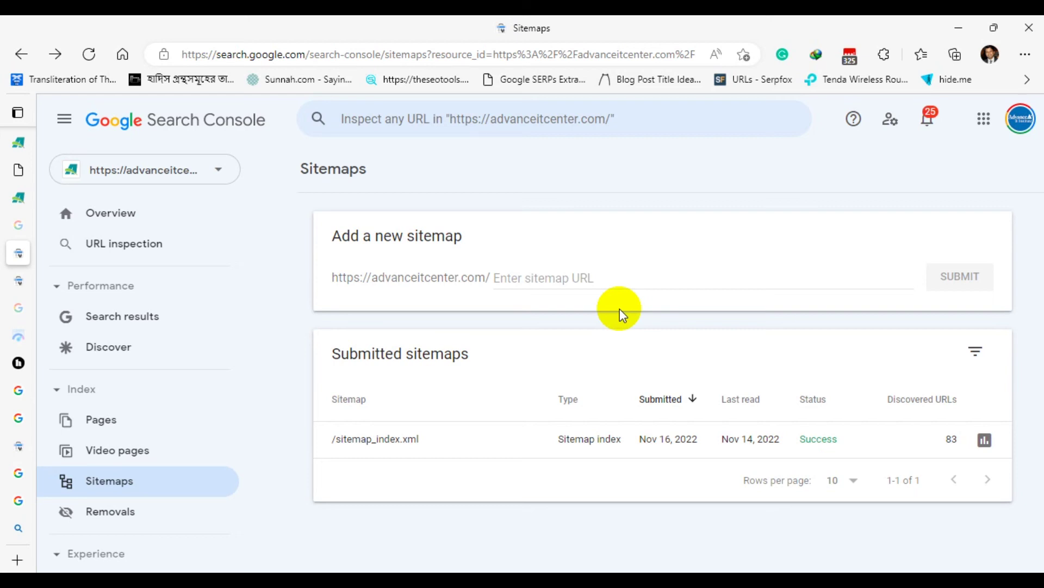
Replace the wp-admin path in the WordPress page's address with robots.txt and load advanceitcenter.com/robots.txt.
left_click(22, 197)
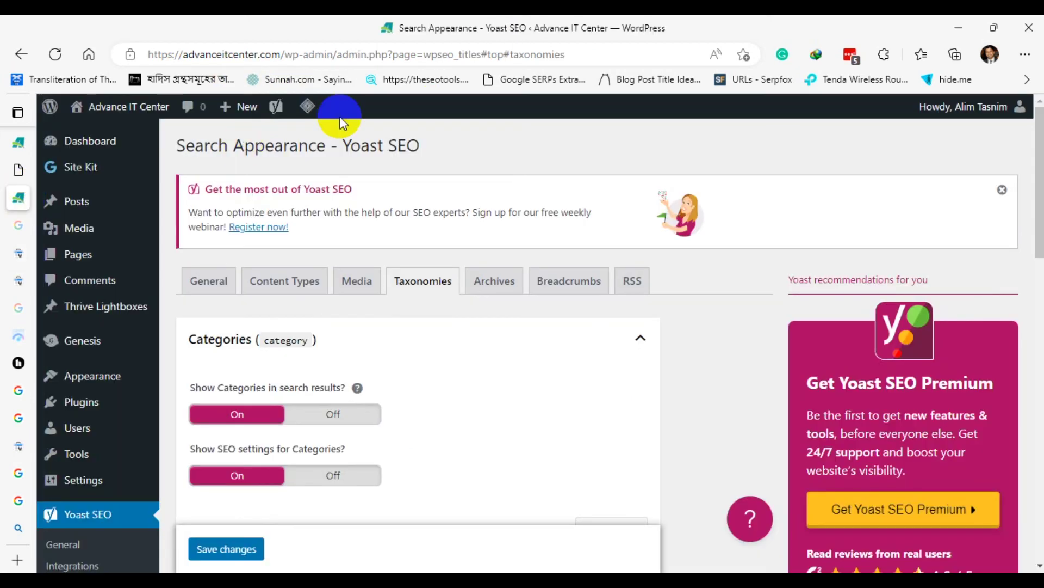
left_click_drag(284, 54, 566, 54)
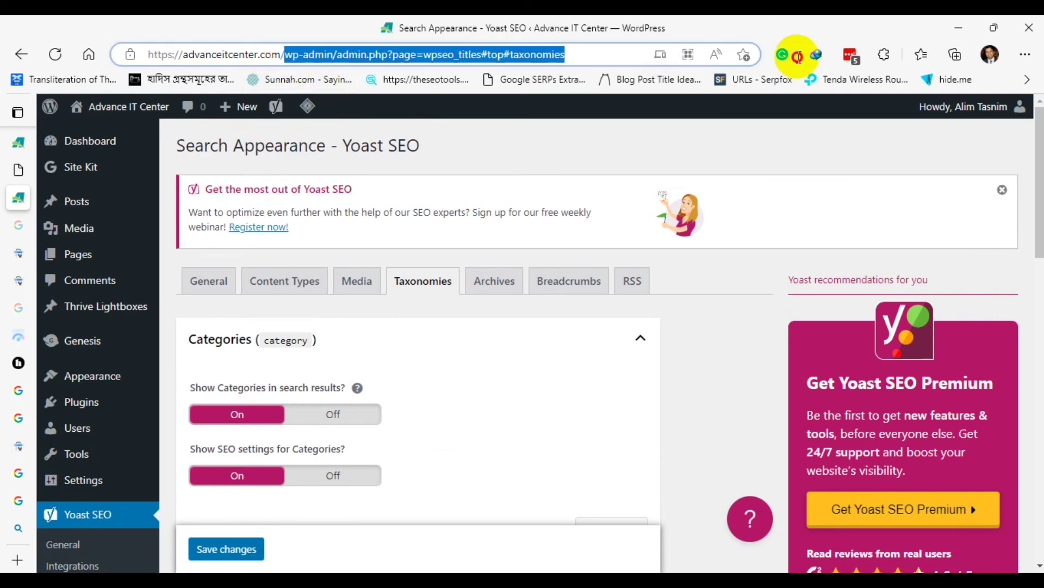
type("robots.txt")
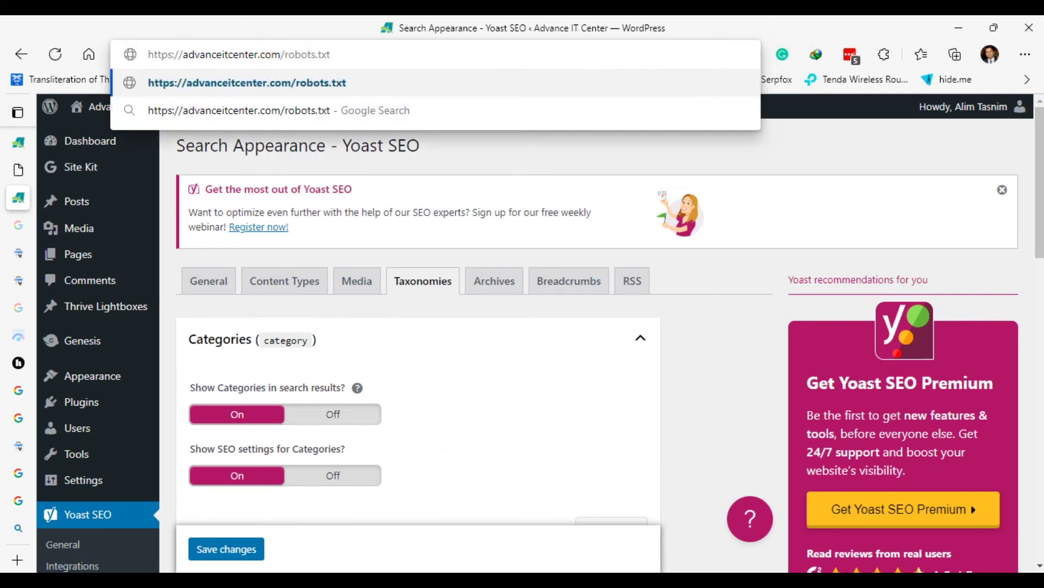
key("Return")
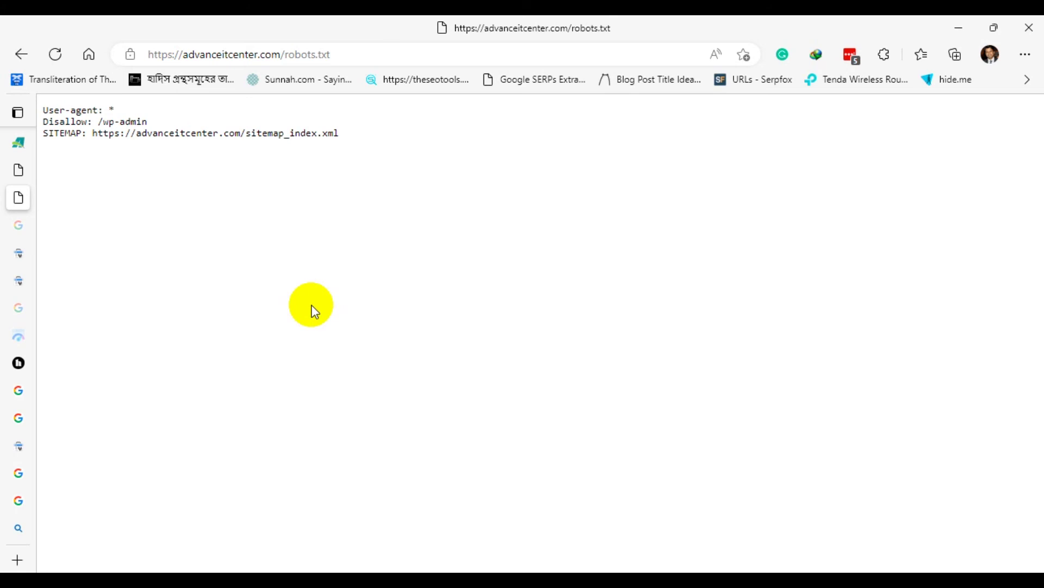
Save the Technical SEO notes in Notepad and close them.
left_click(210, 580)
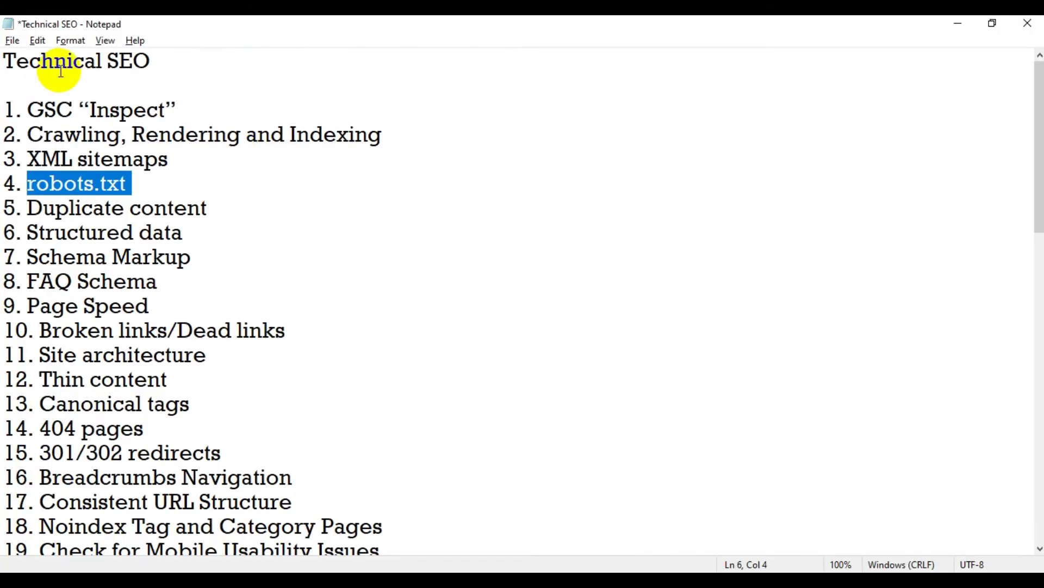
left_click(12, 41)
left_click(34, 108)
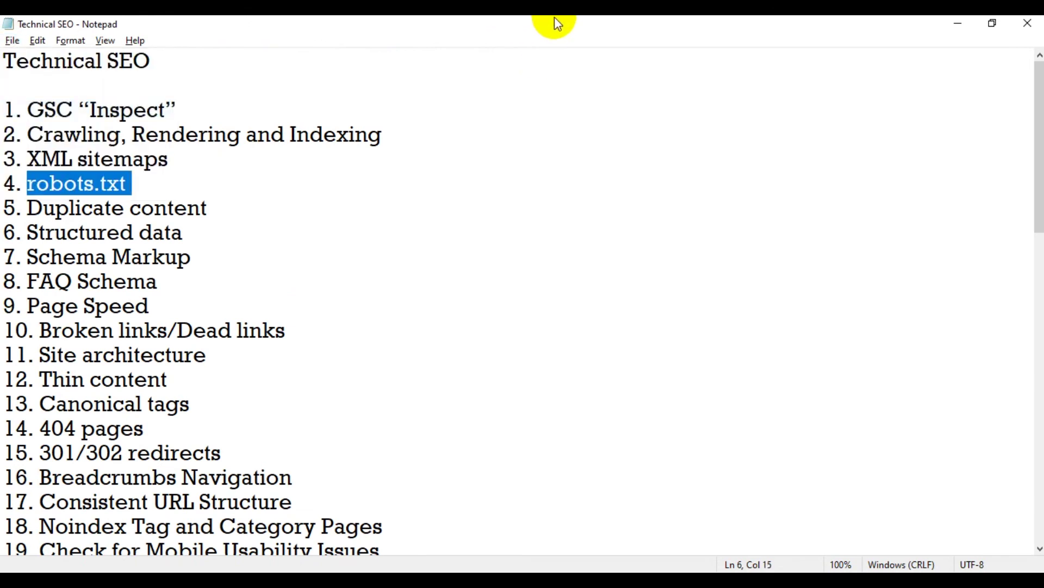
left_click(1027, 24)
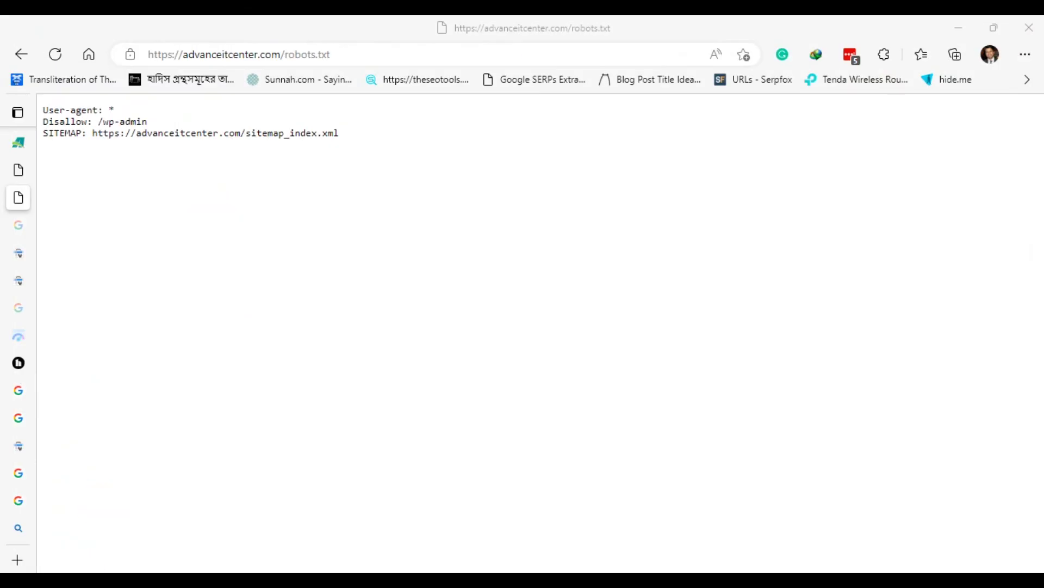
In a blank Notepad document placed below the live robots.txt text, write the lines "user-agent: *" and "Disallow: /".
left_click(395, 73)
left_click_drag(495, 65, 610, 177)
type("user-")
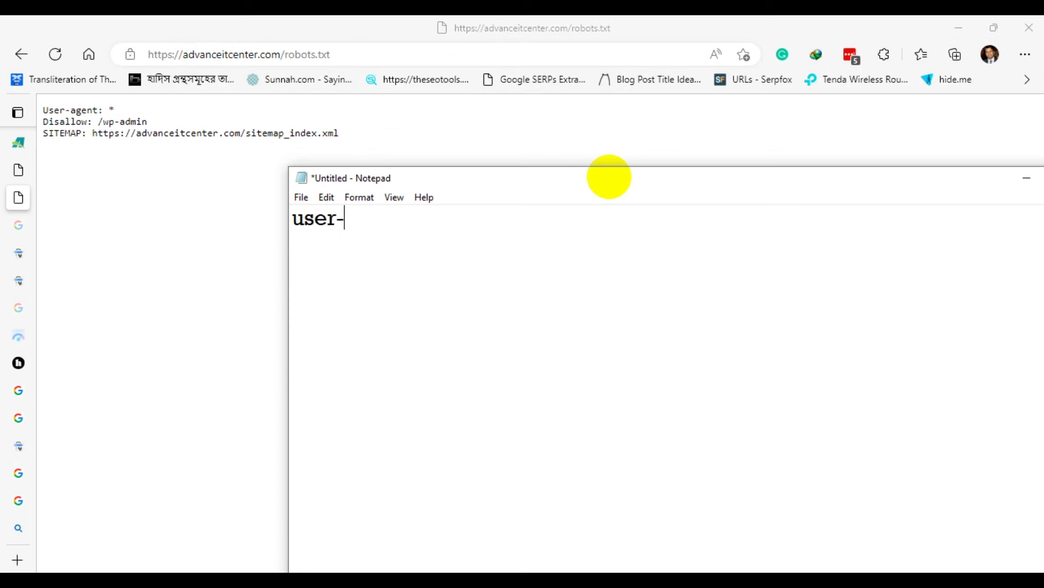
type("agent")
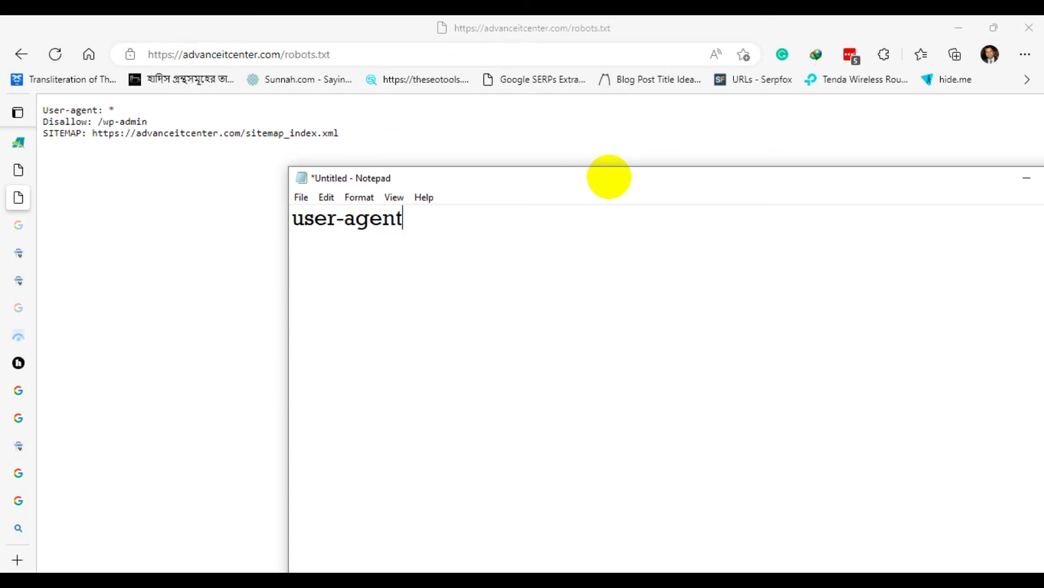
type(":")
type("*")
key("Return")
type("Dis")
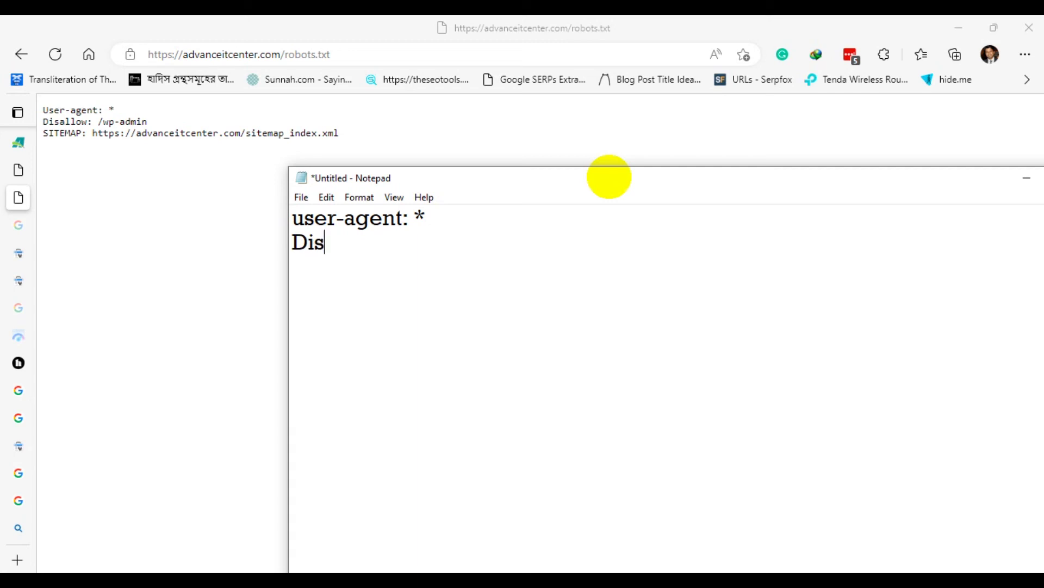
type("allow")
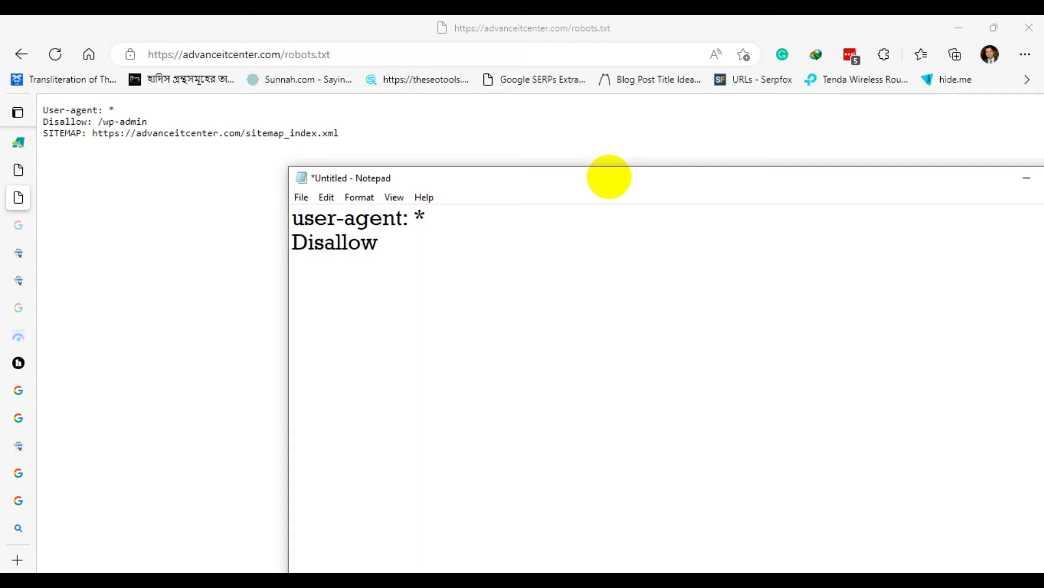
type(": /")
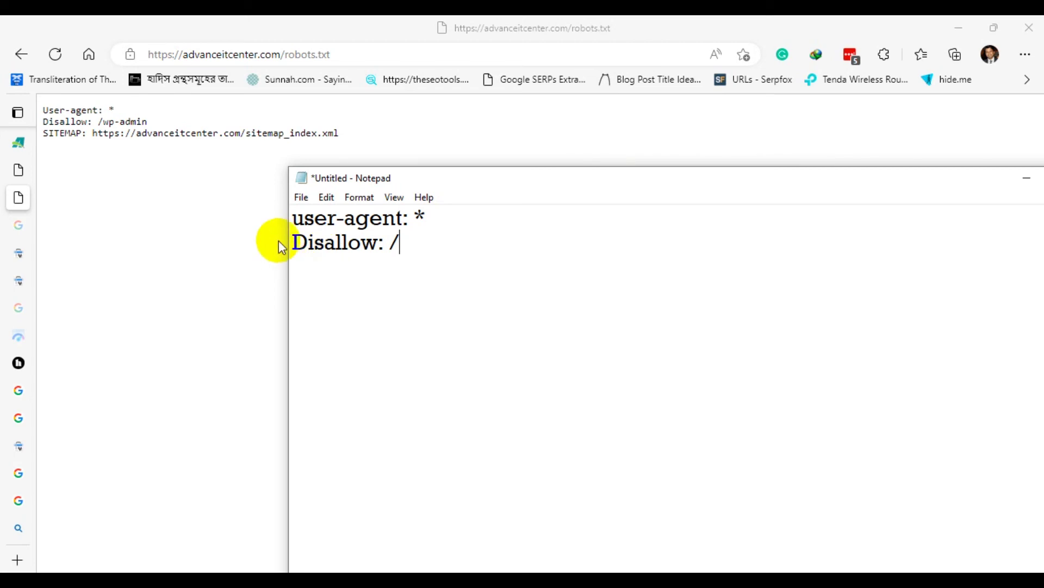
Save the Notepad document to the Desktop as robots.txt.
left_click_drag(407, 245, 291, 217)
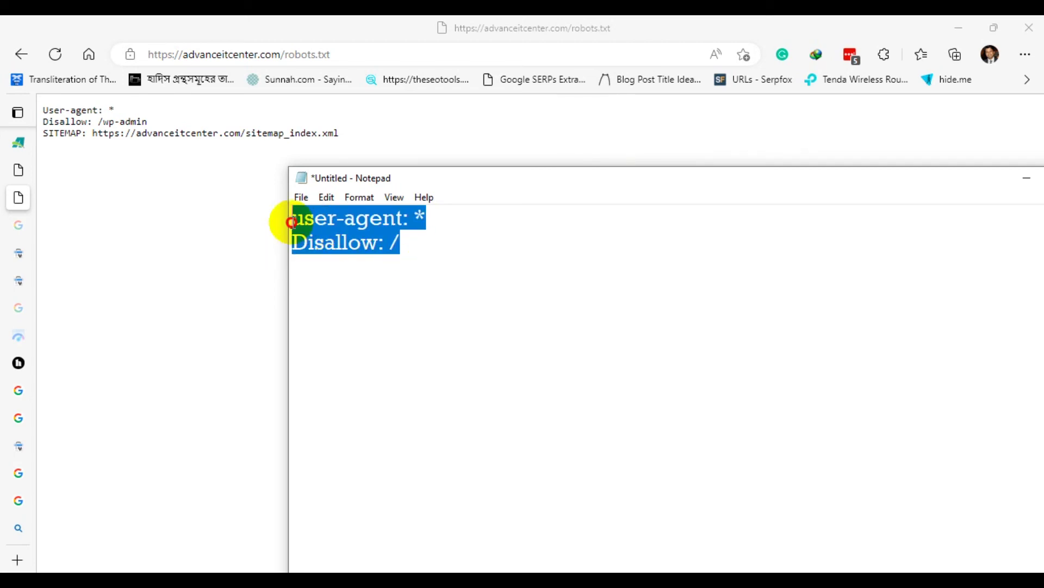
left_click(368, 271)
left_click(301, 202)
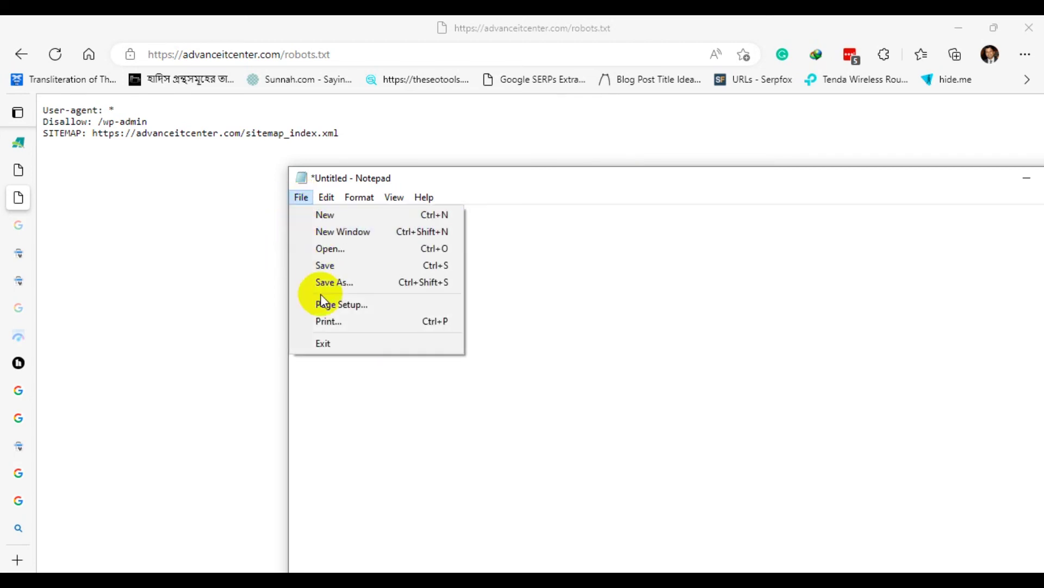
left_click(328, 280)
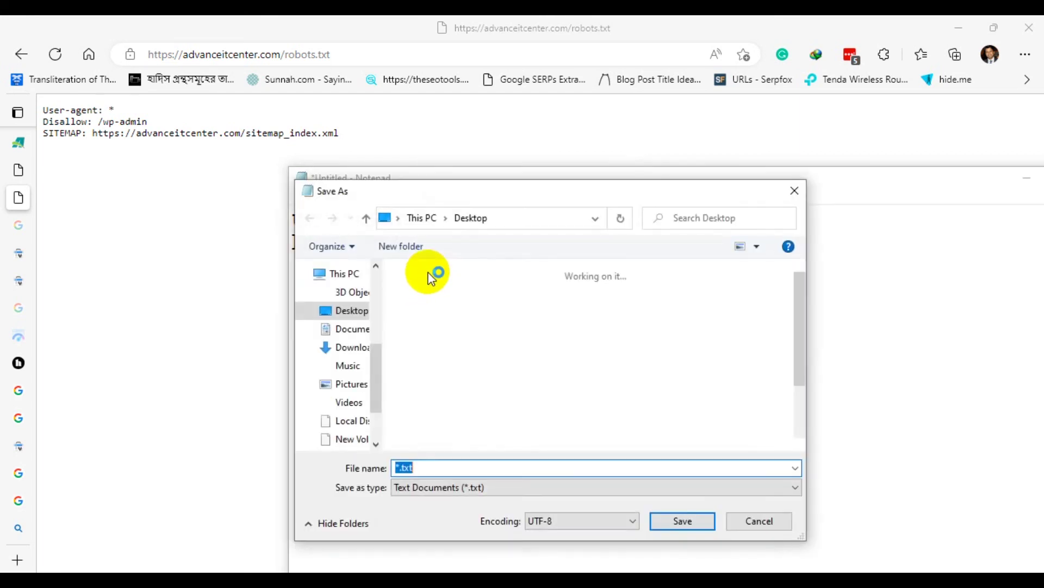
type("robots.txt")
key("Return")
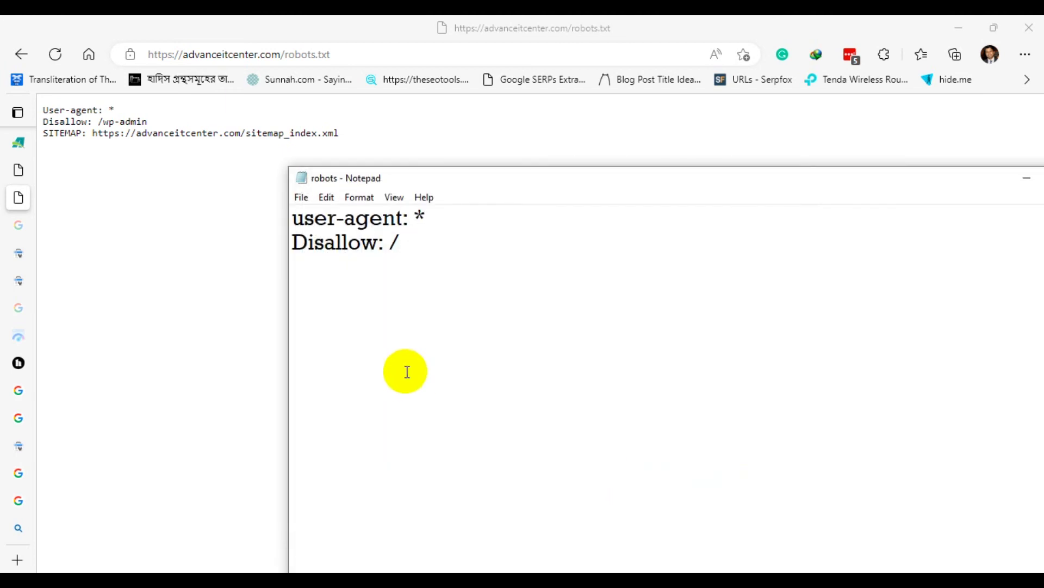
Bring the whole Notepad window into view and extend the Disallow rule's path to /wp-admin.
left_click_drag(454, 179, 370, 167)
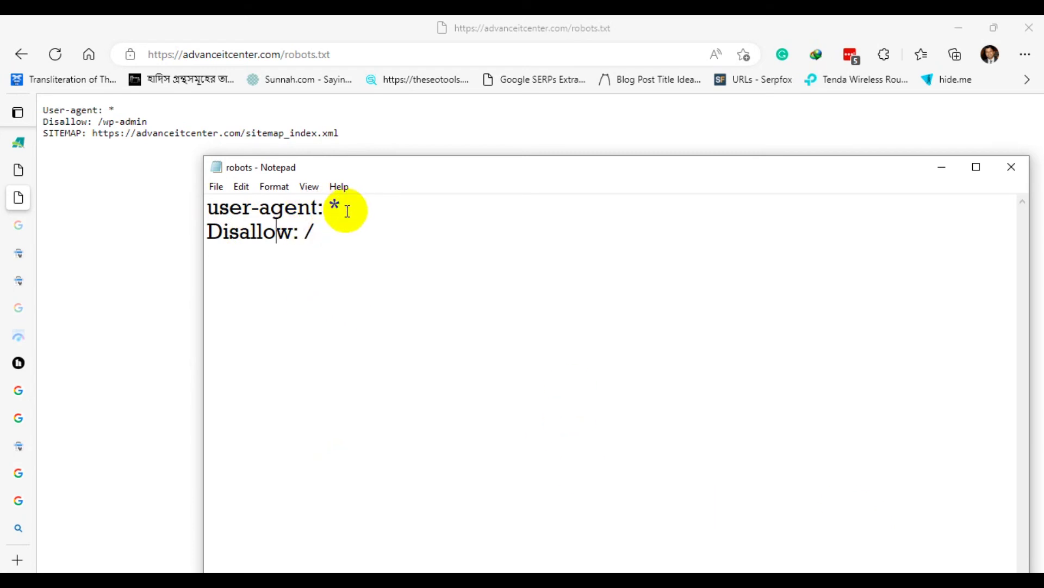
double_click(306, 232)
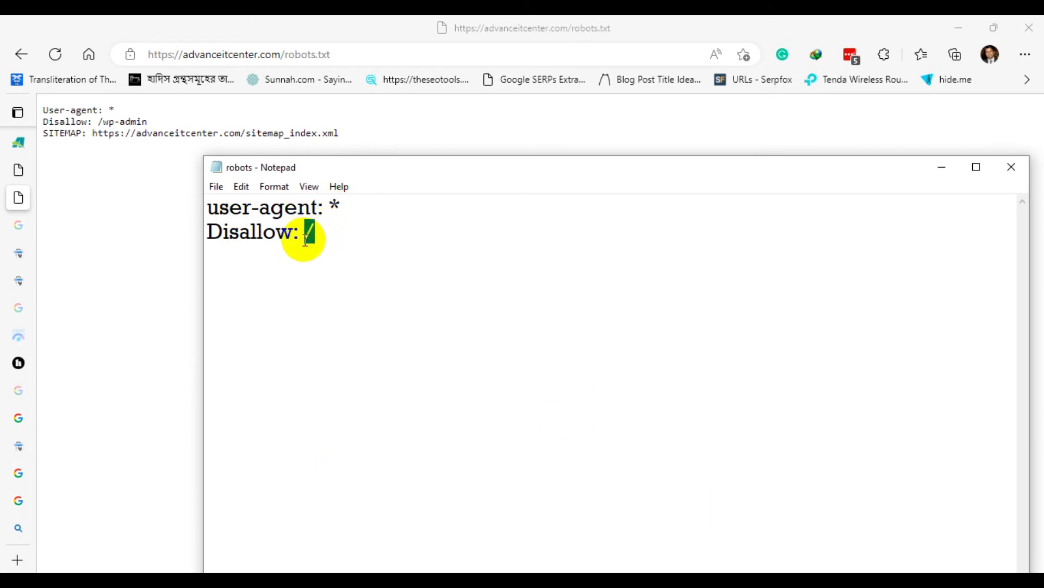
left_click(361, 258)
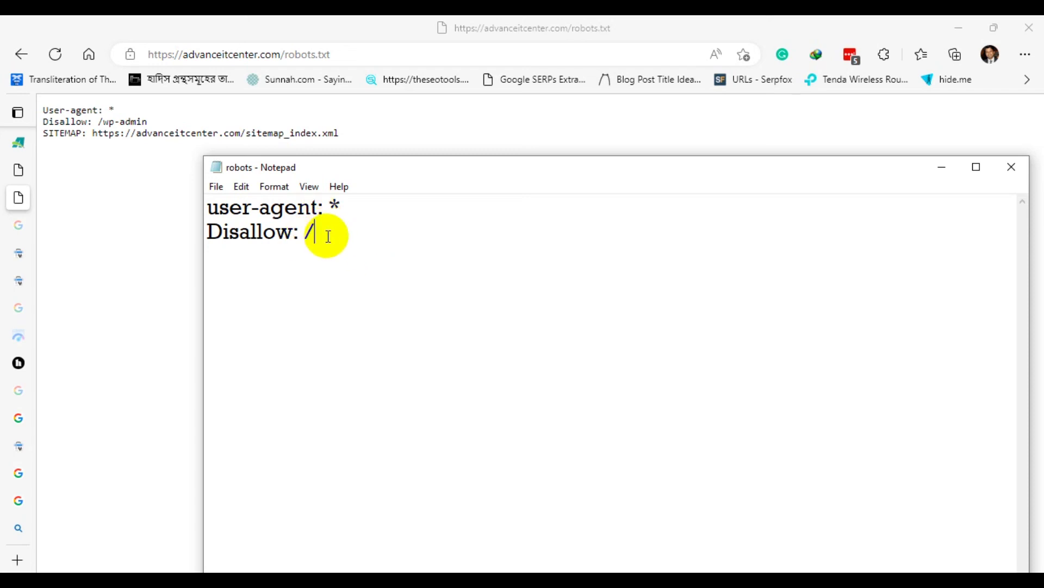
type("wp-admin")
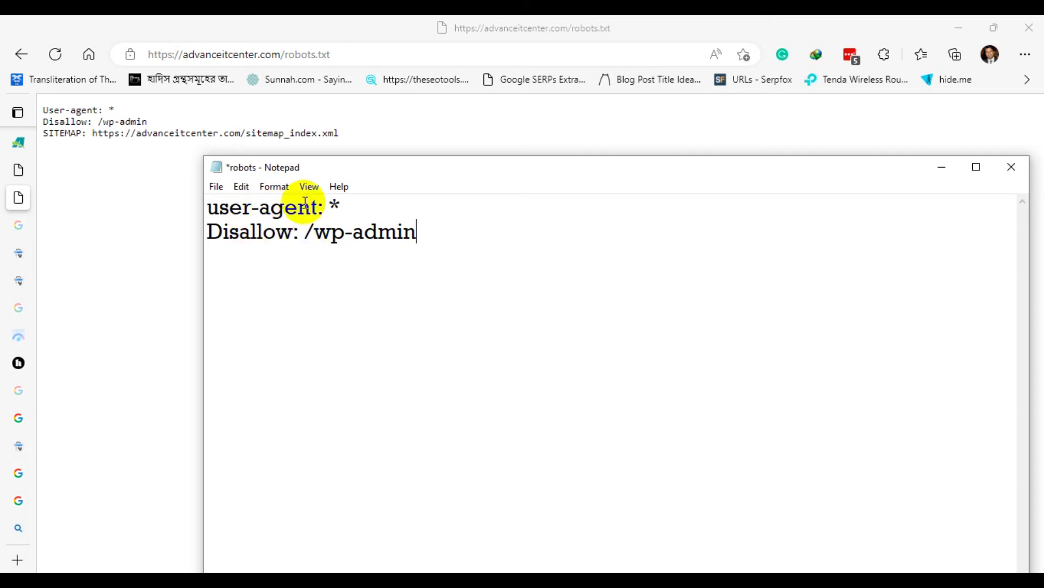
double_click(333, 208)
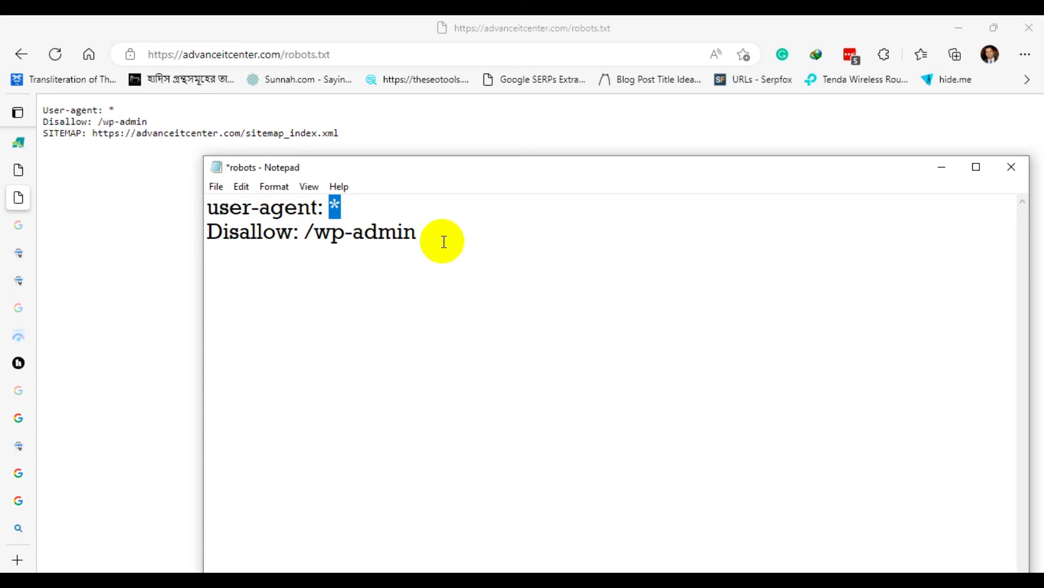
left_click(448, 285)
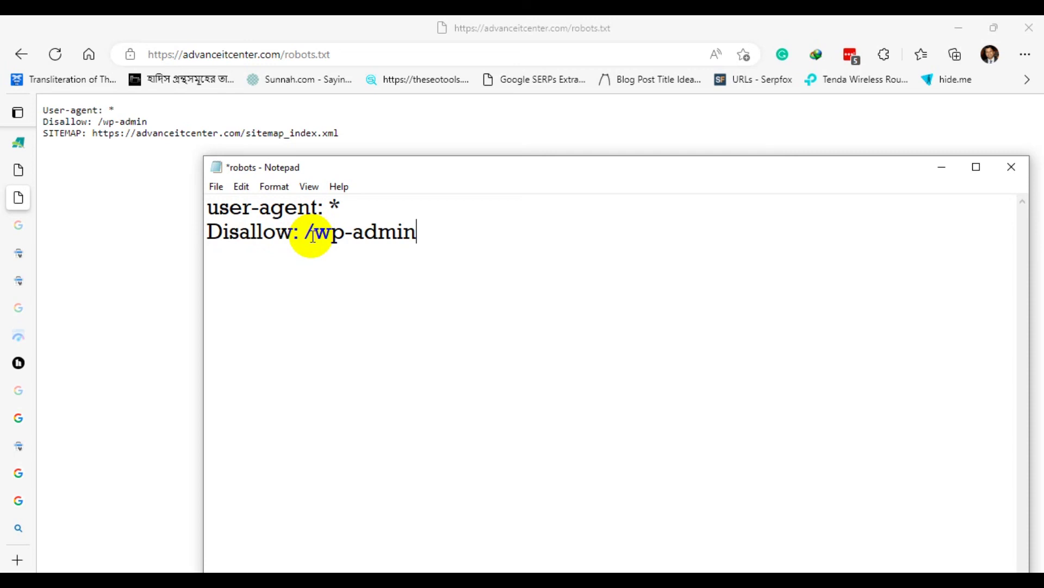
Add a second rule, "Disallow: /blog", on a new line below the /wp-admin rule.
key("Return")
type("Disa")
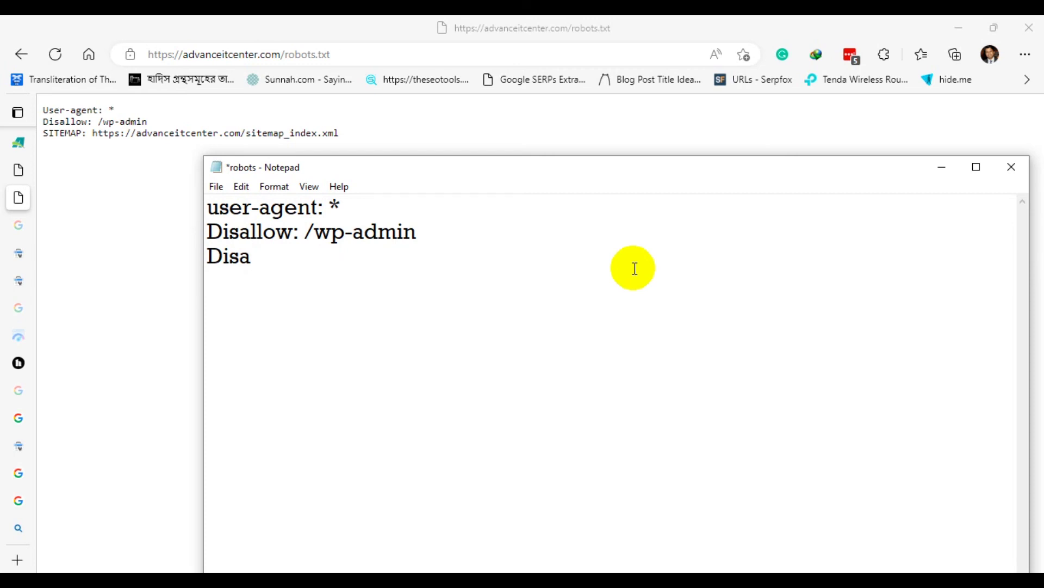
type("llow: /blog")
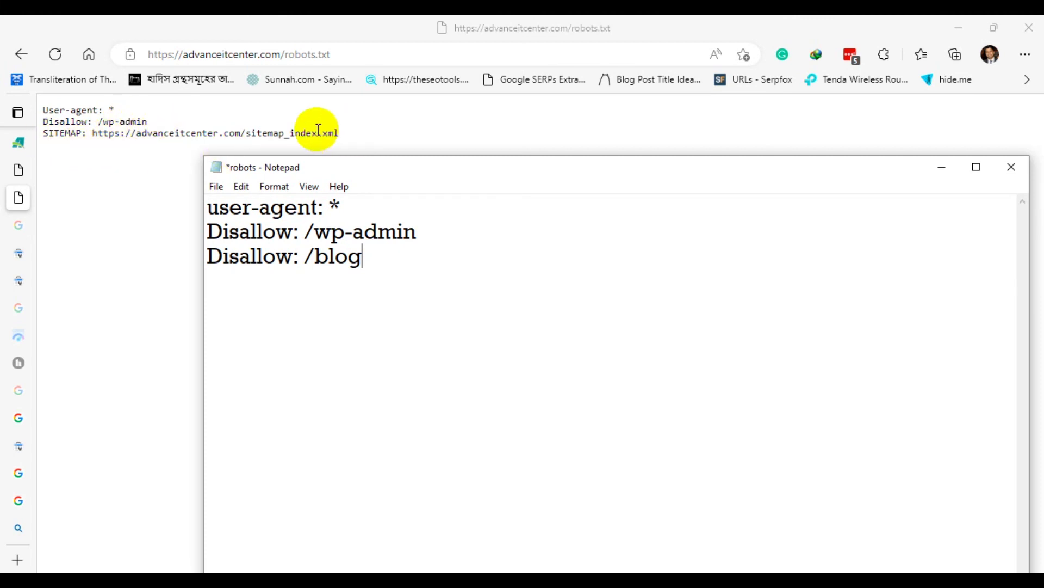
Copy the full text of the live robots.txt page and replace everything in the Notepad document with it.
left_click_drag(345, 136, 31, 93)
key("ctrl+c")
key("alt+Tab")
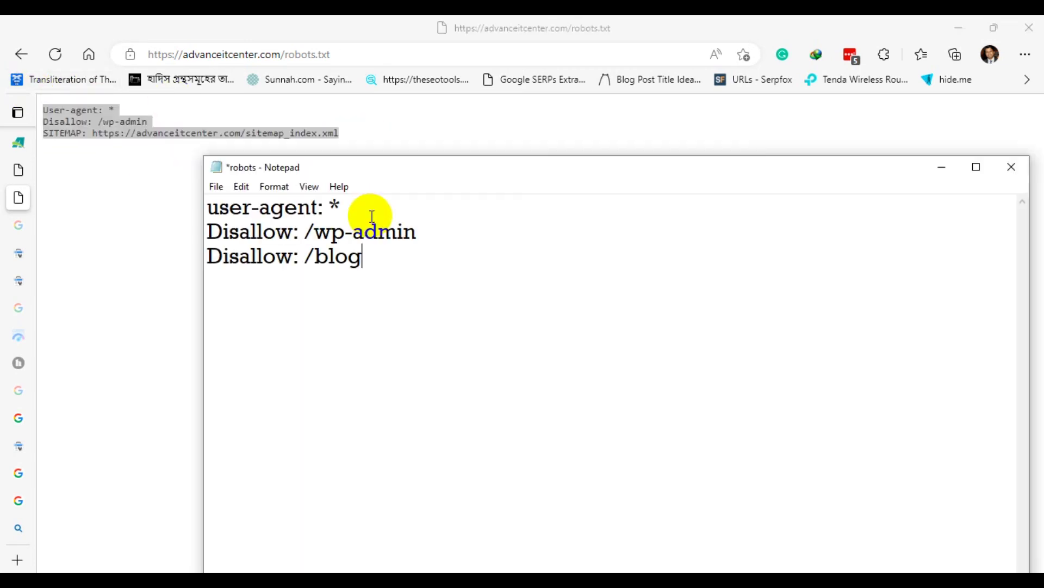
left_click_drag(415, 262, 147, 205)
key("ctrl+v")
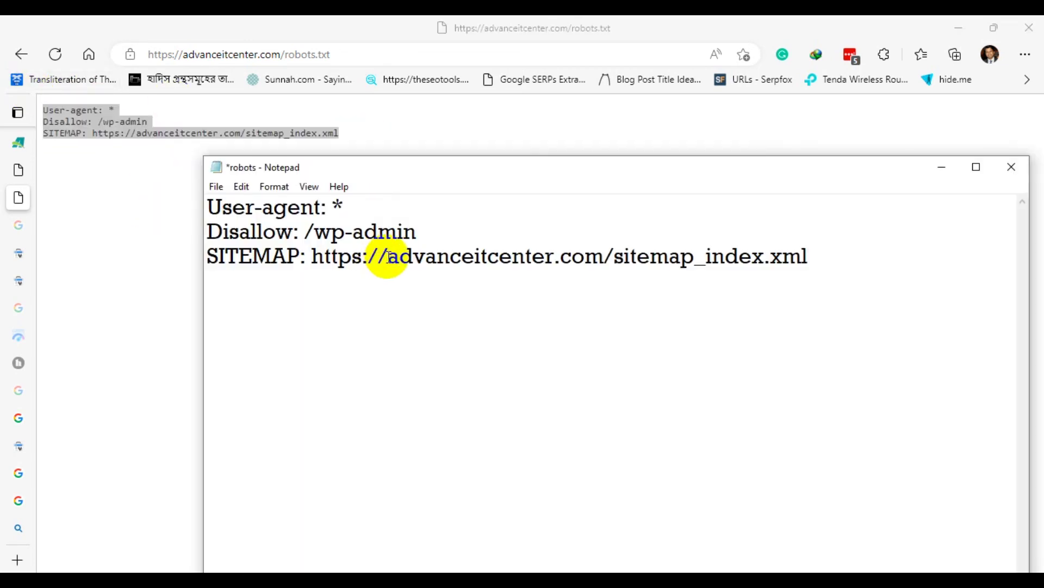
left_click_drag(400, 171, 336, 145)
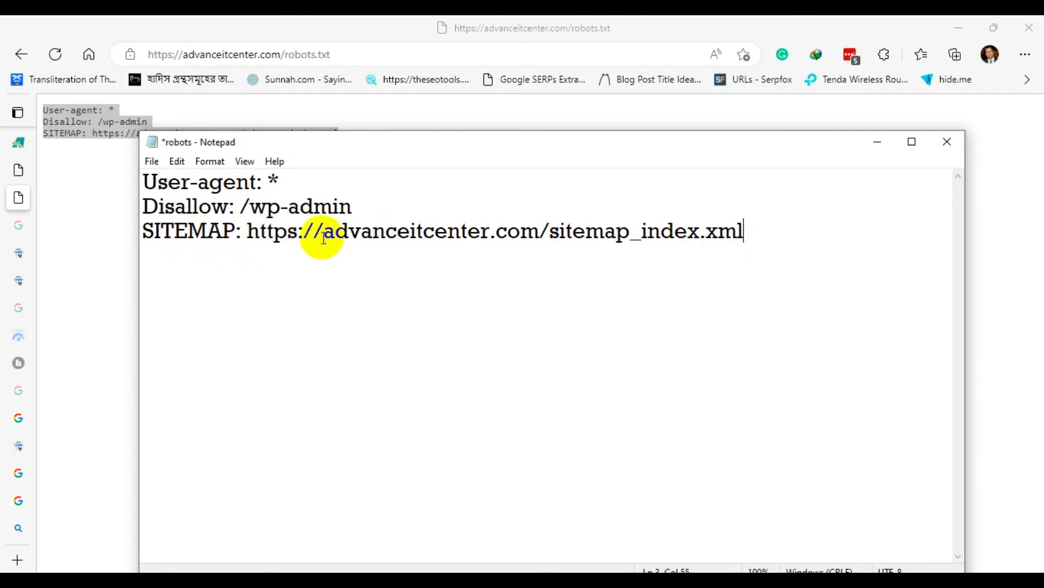
left_click(152, 162)
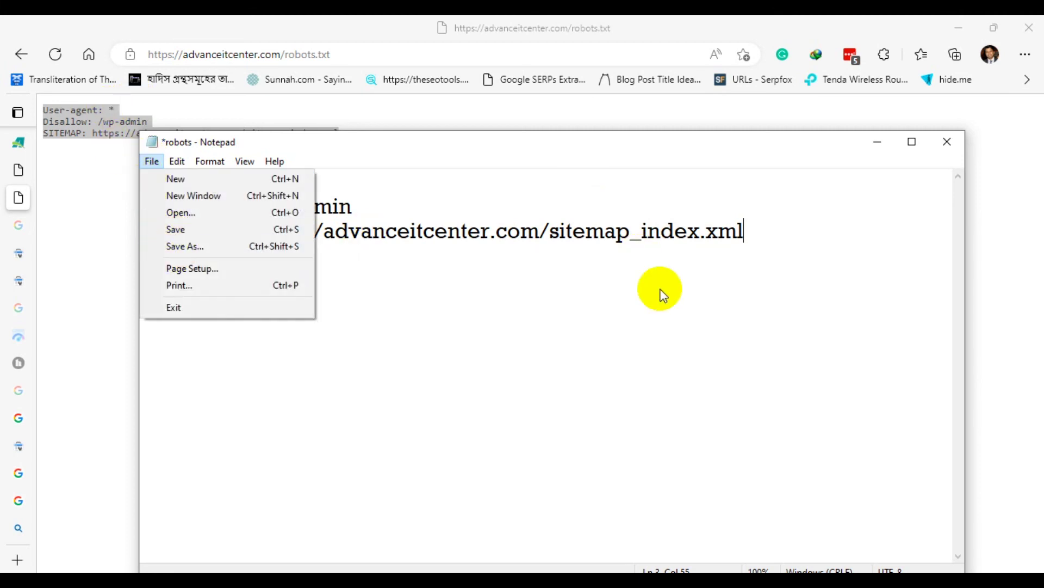
left_click(531, 328)
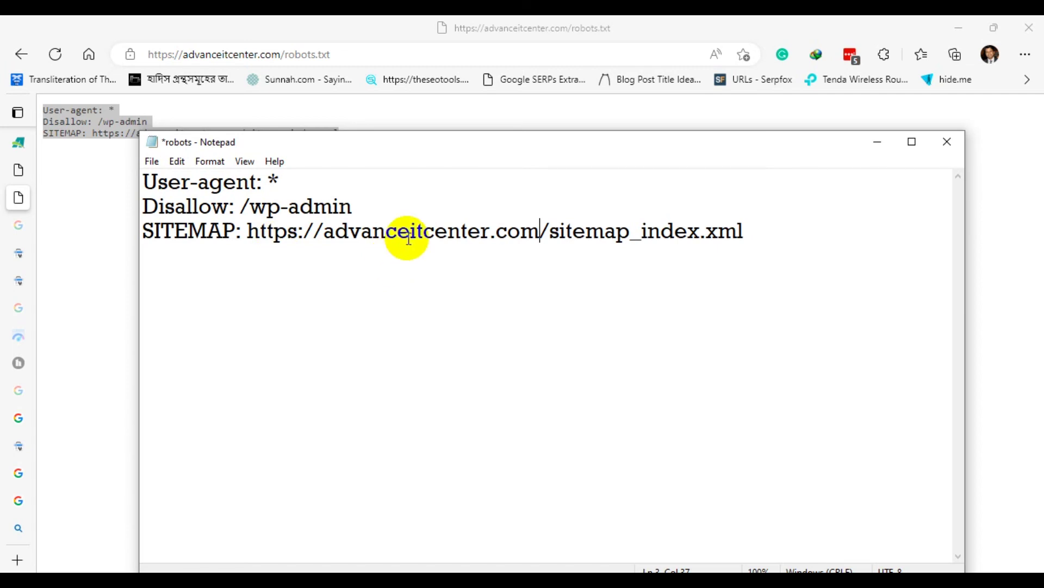
left_click_drag(312, 143, 459, 205)
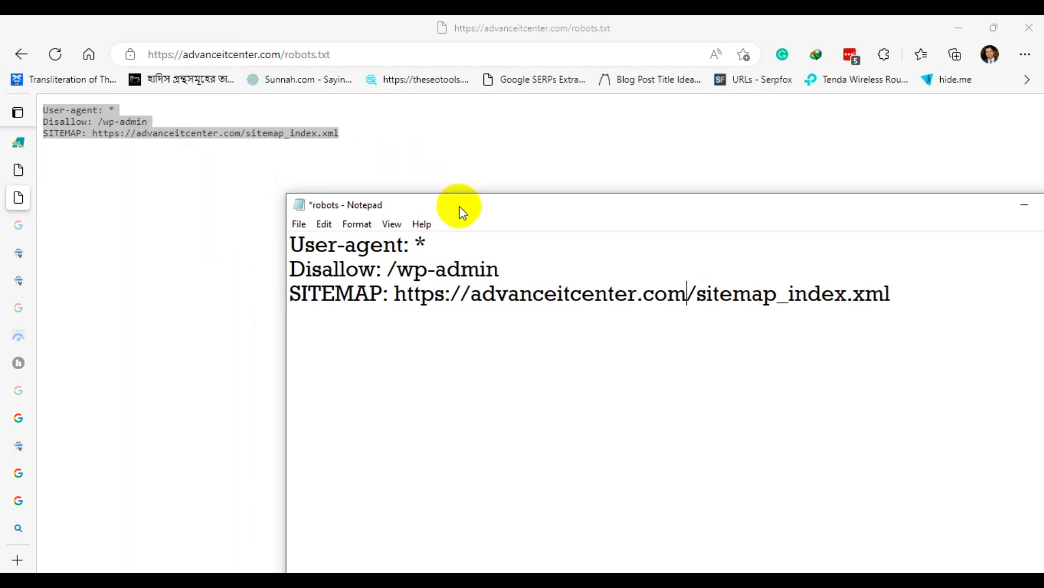
left_click(278, 52)
left_click(284, 52)
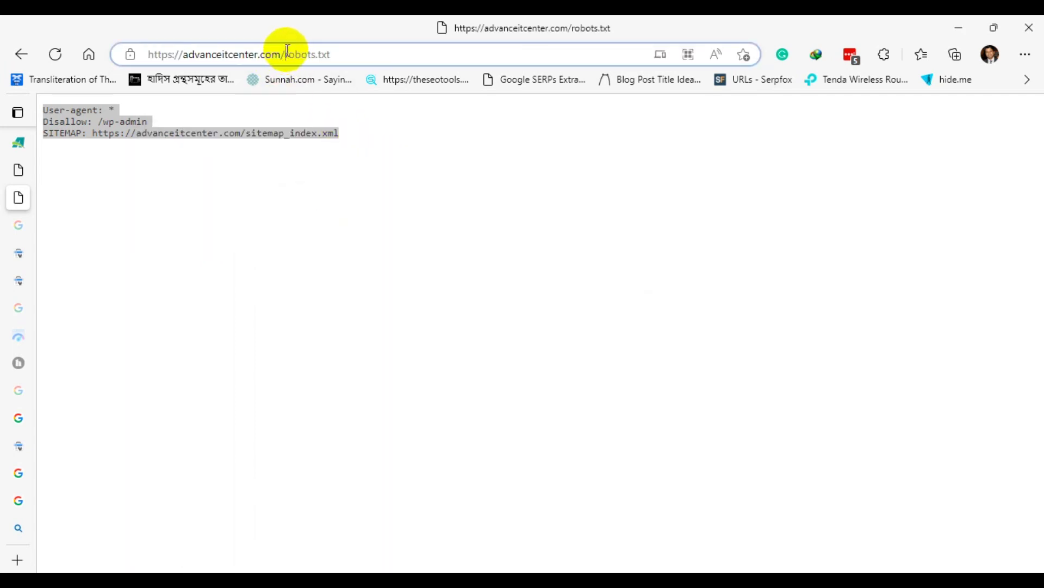
left_click_drag(287, 53, 406, 55)
key("BackSpace")
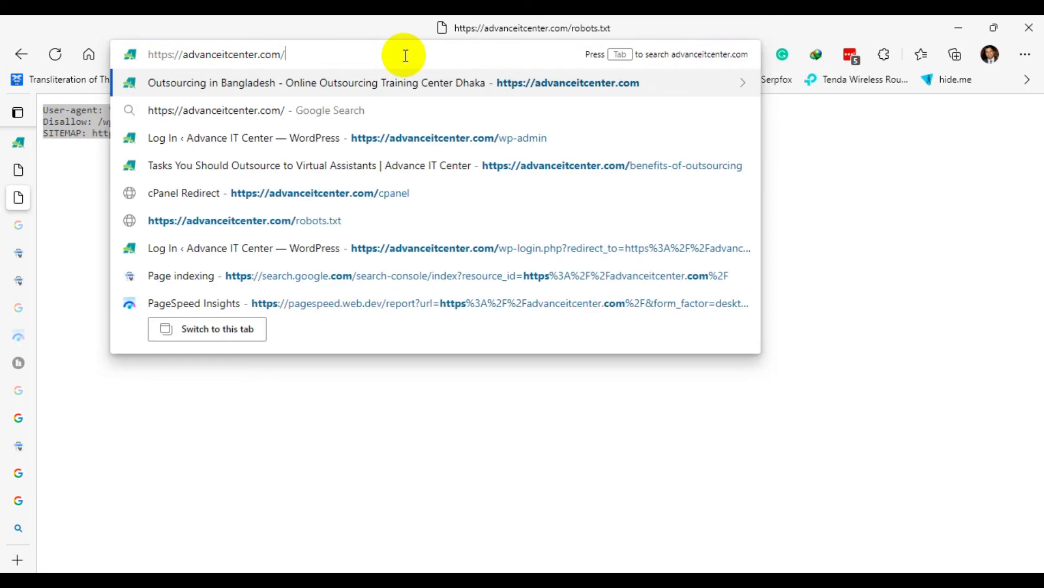
key("Return")
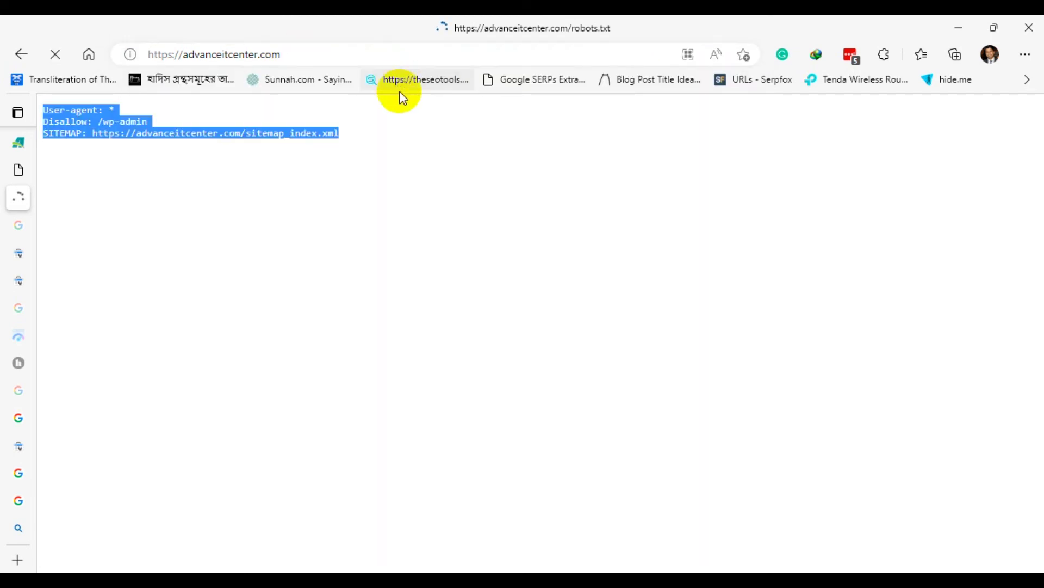
left_click(289, 54)
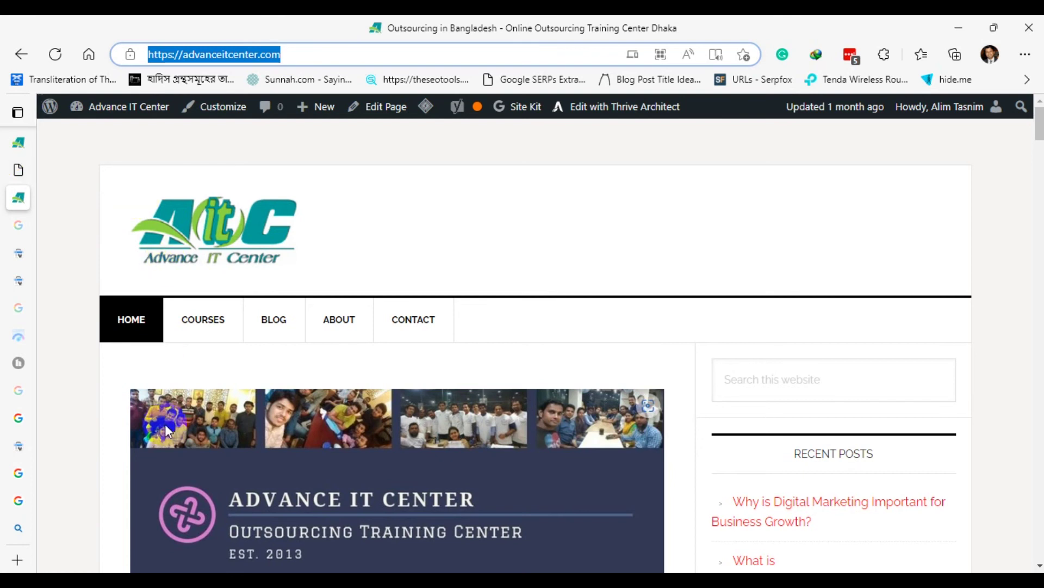
Return to the robots document in Notepad, bring its whole window into view and close it.
key("alt+Tab")
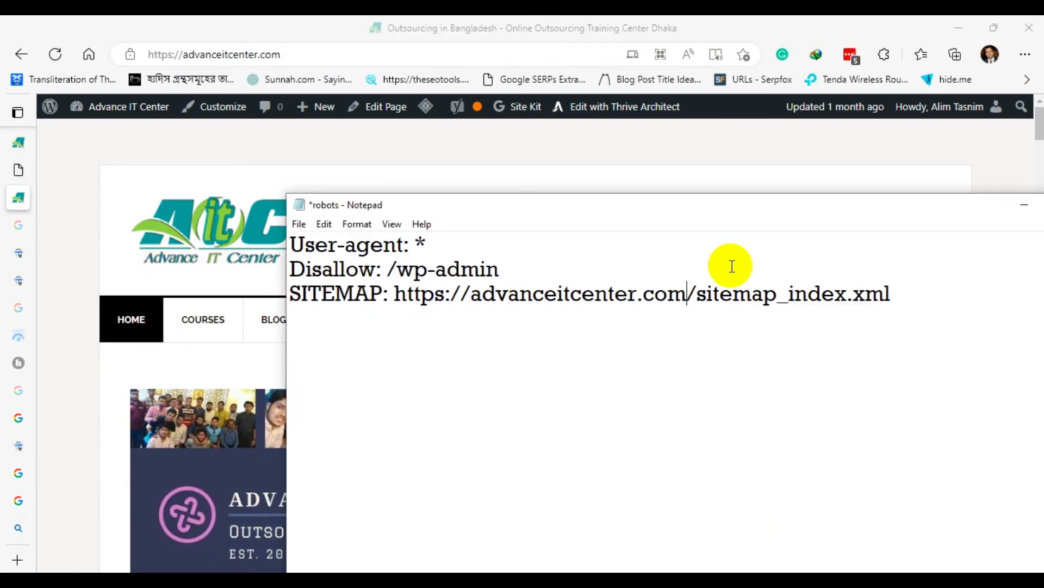
left_click_drag(967, 224, 775, 174)
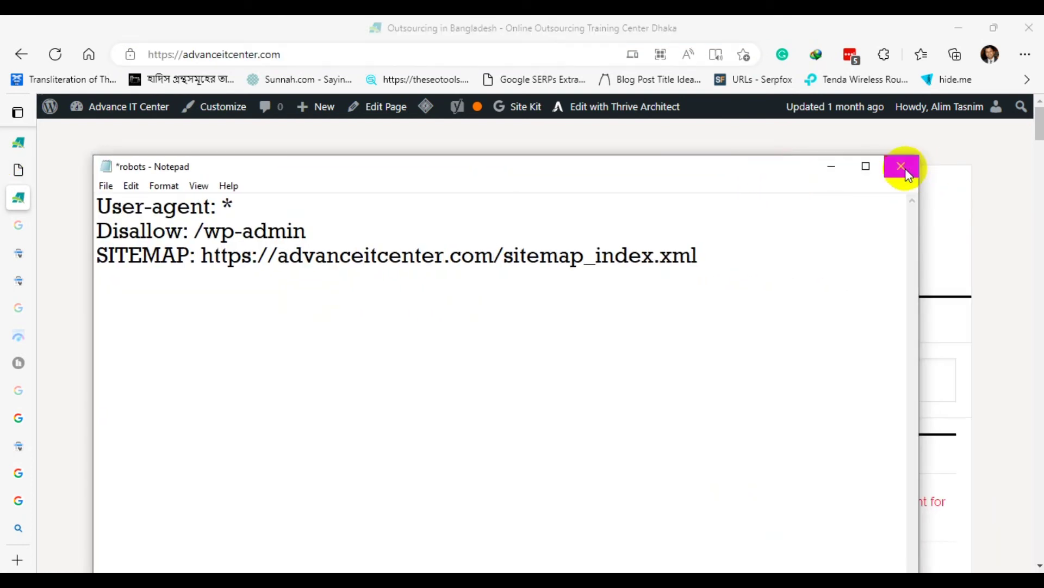
left_click(904, 169)
left_click(560, 306)
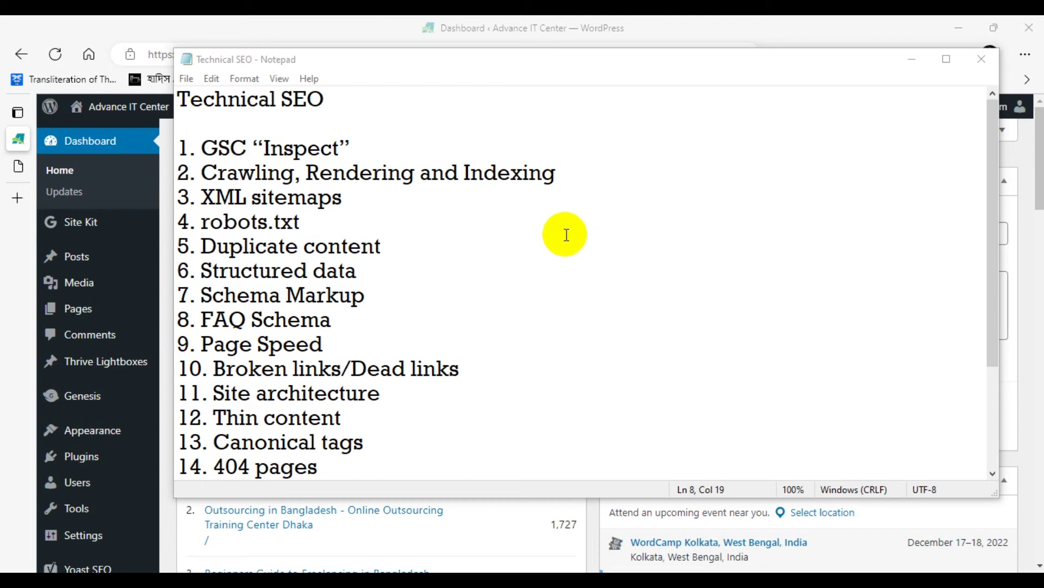
Copy items 6 to 8, Structured data, Schema Markup and FAQ Schema, and paste them below Hreflang after several blank lines.
scroll(526, 217, "down", 1)
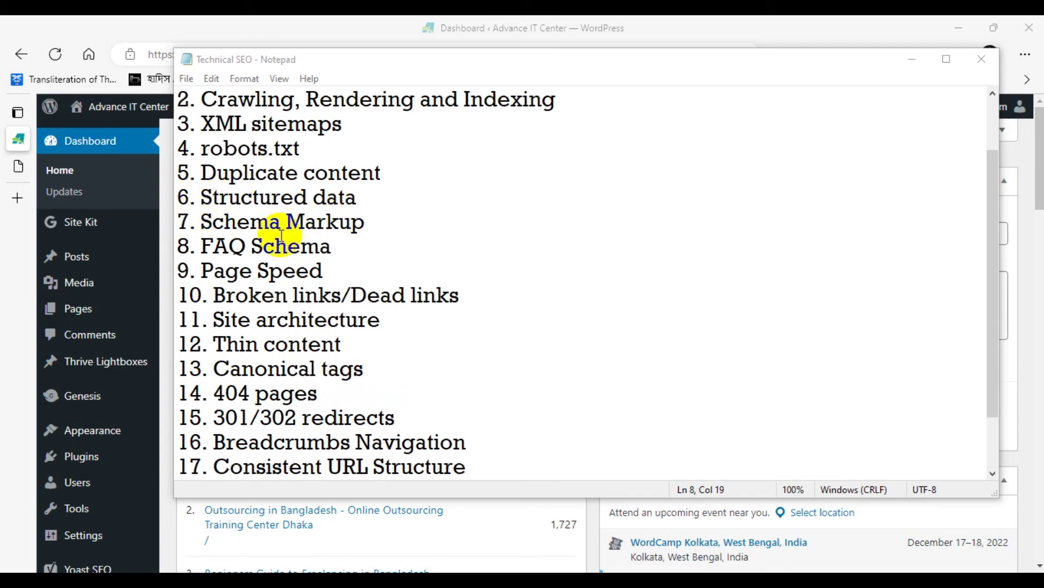
left_click_drag(331, 246, 148, 191)
key("ctrl+c")
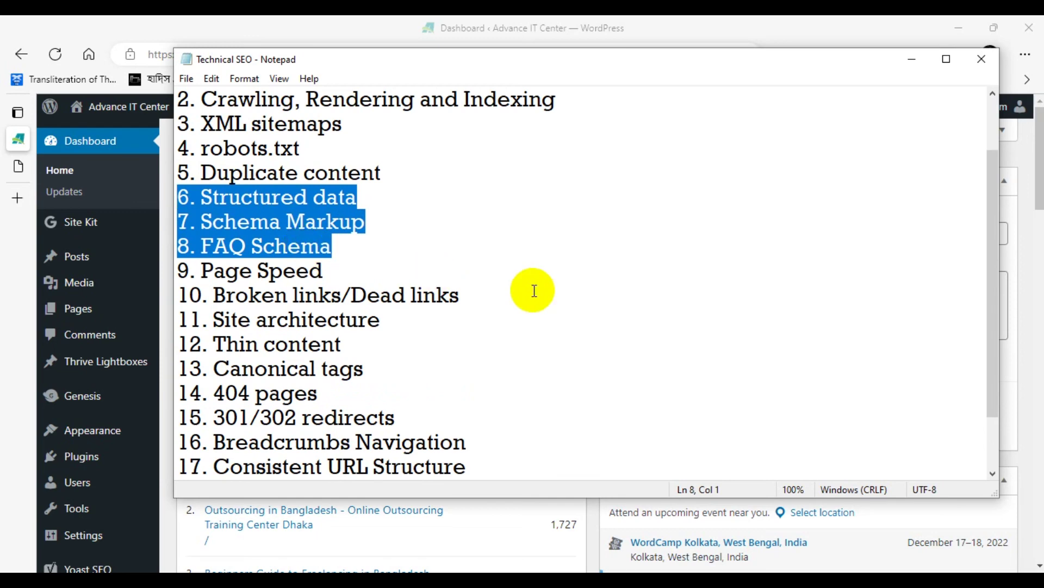
scroll(534, 290, "down", 1)
left_click(342, 469)
key("Return")
key("Return")
key("Return")
key("Return")
key("Return")
key("ctrl+v")
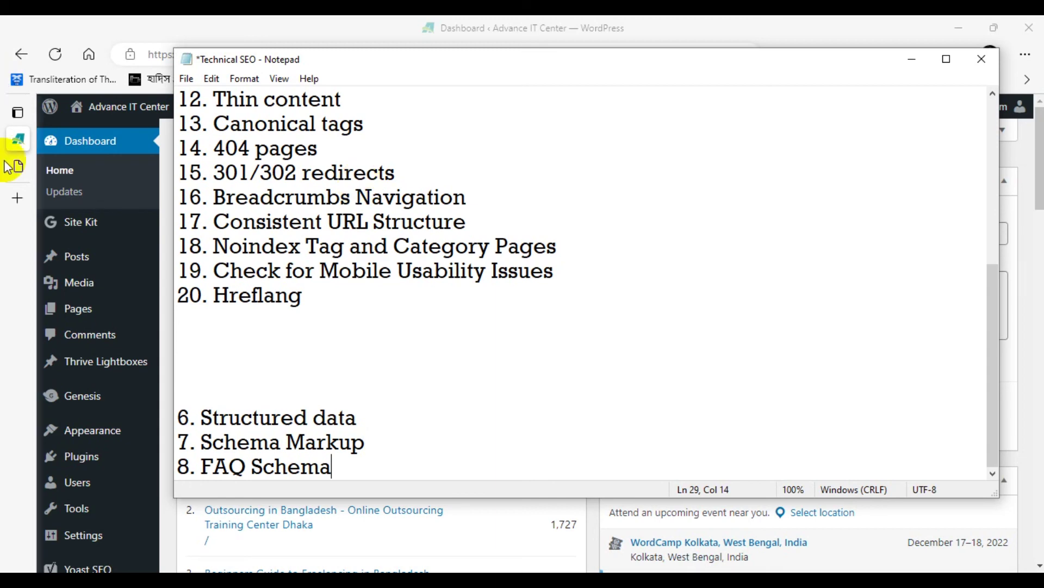
Switch to the Edge browser and open schema.org in a new tab.
mouse_move(24, 117)
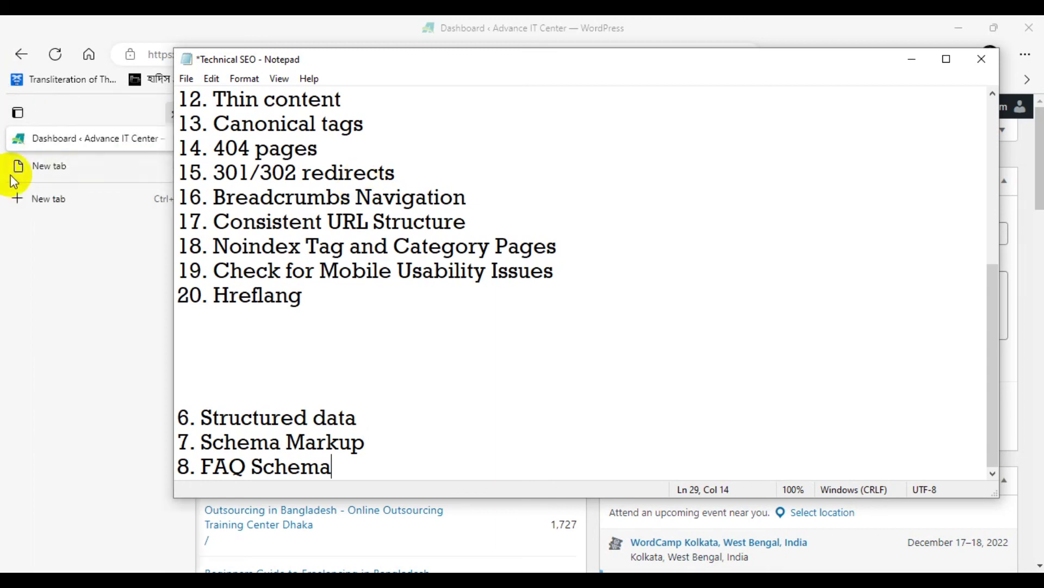
left_click(19, 200)
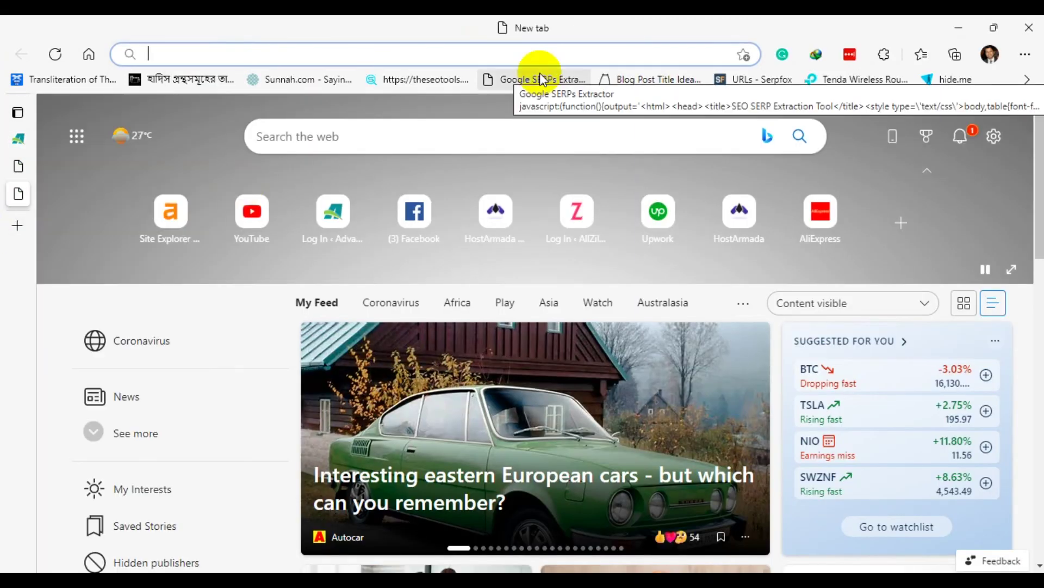
type("scvhema")
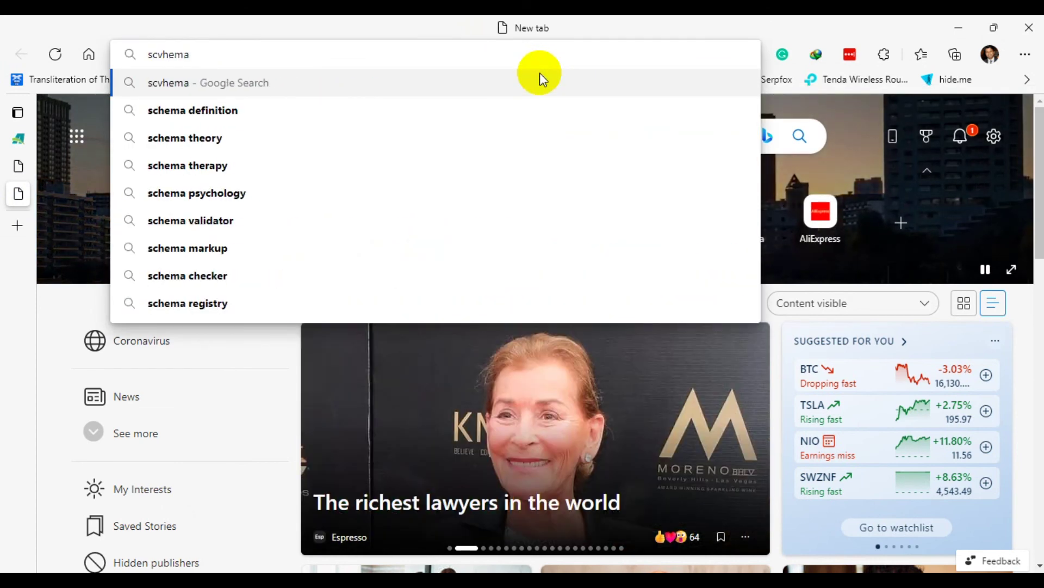
key("BackSpace")
key("BackSpace")
key("BackSpace")
key("BackSpace")
key("BackSpace")
type("hema.")
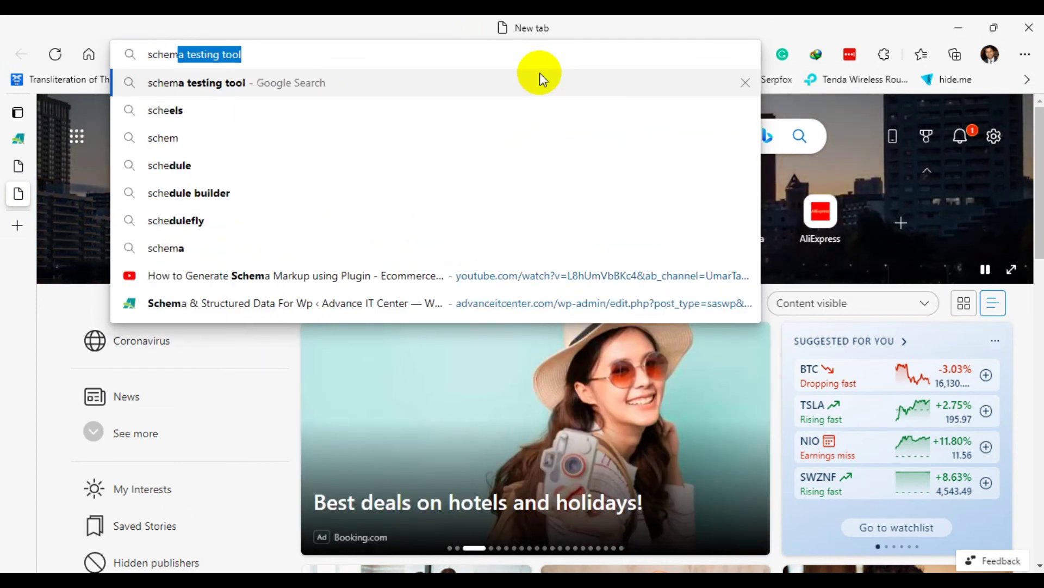
type("org")
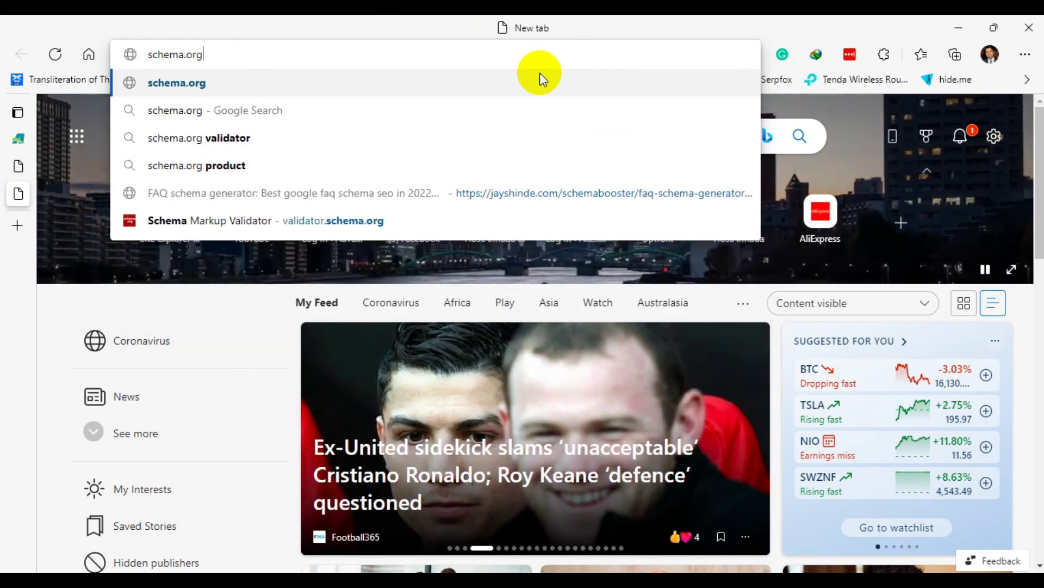
key("Return")
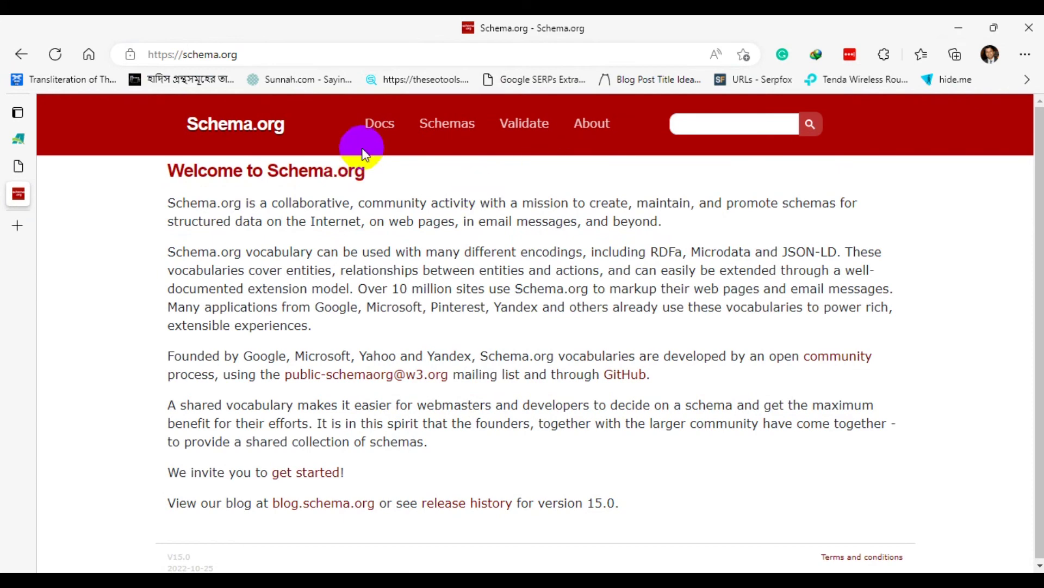
Open Schema.org's Schemas page and look through its commonly used types.
left_click(447, 126)
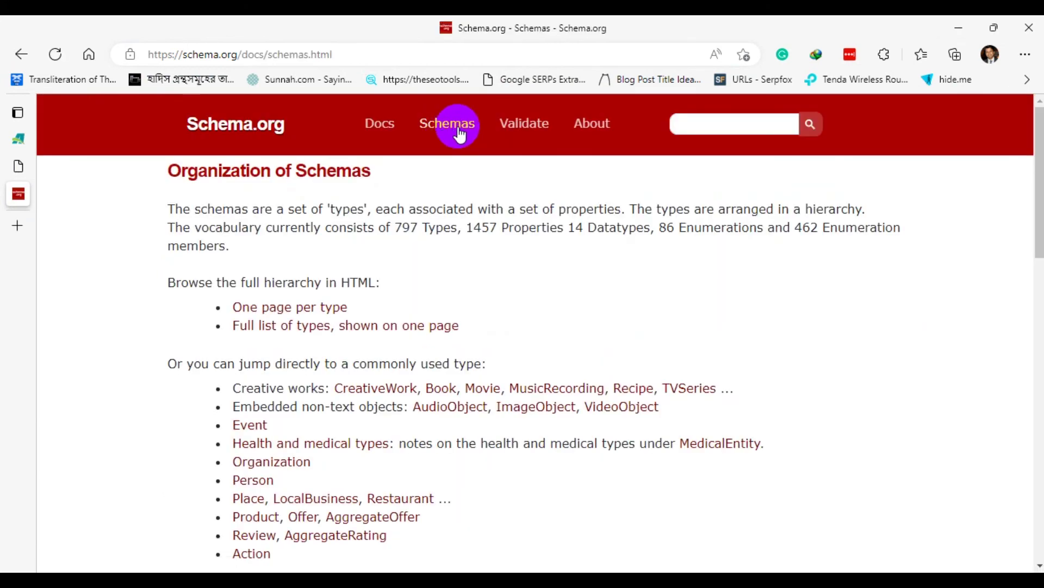
scroll(580, 239, "down", 6)
scroll(578, 211, "up", 6)
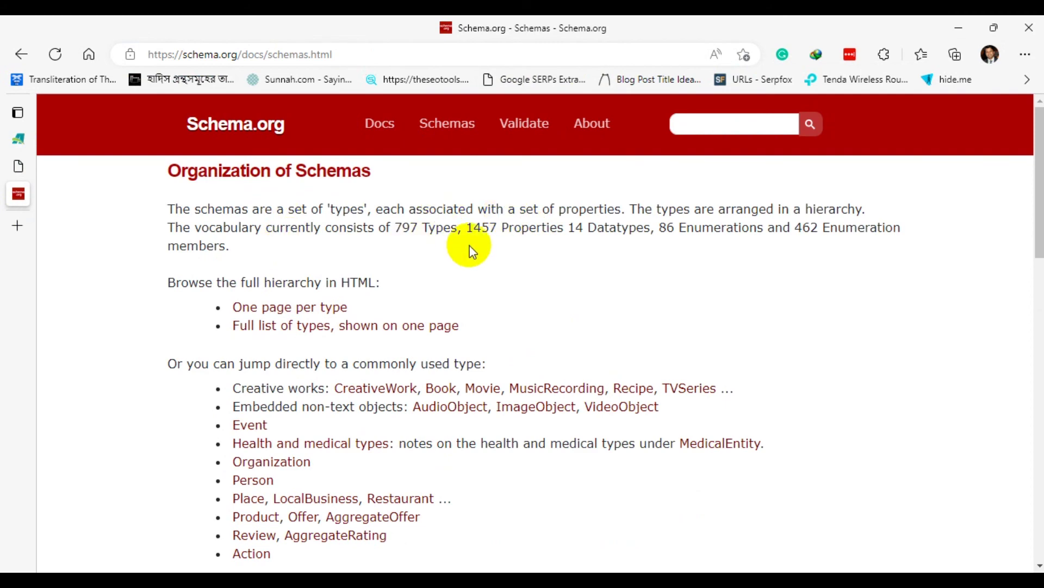
scroll(452, 234, "down", 4)
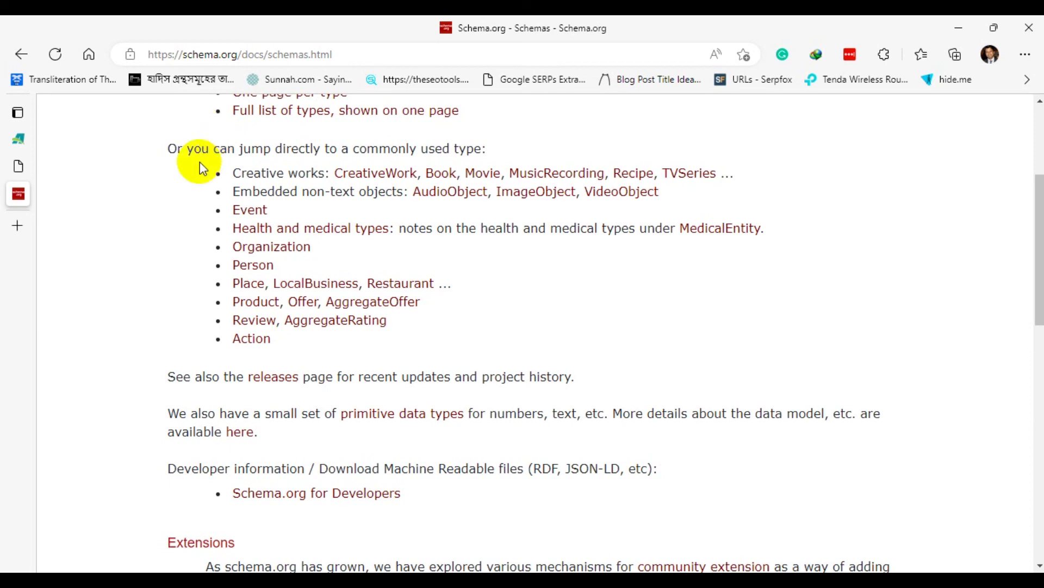
Search Google for "salman khan age" in the existing blank browser tab.
left_click(21, 169)
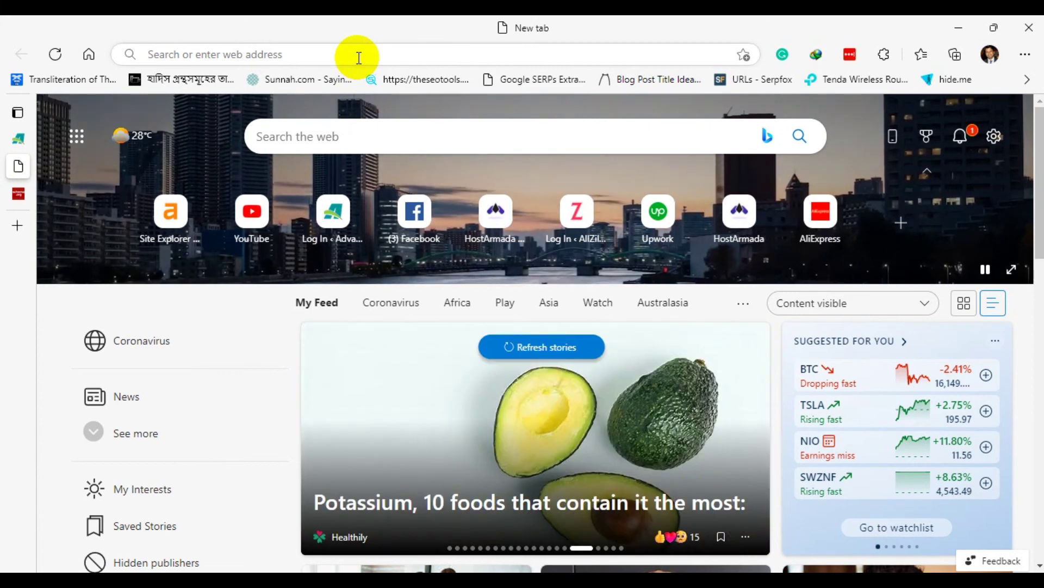
left_click(358, 58)
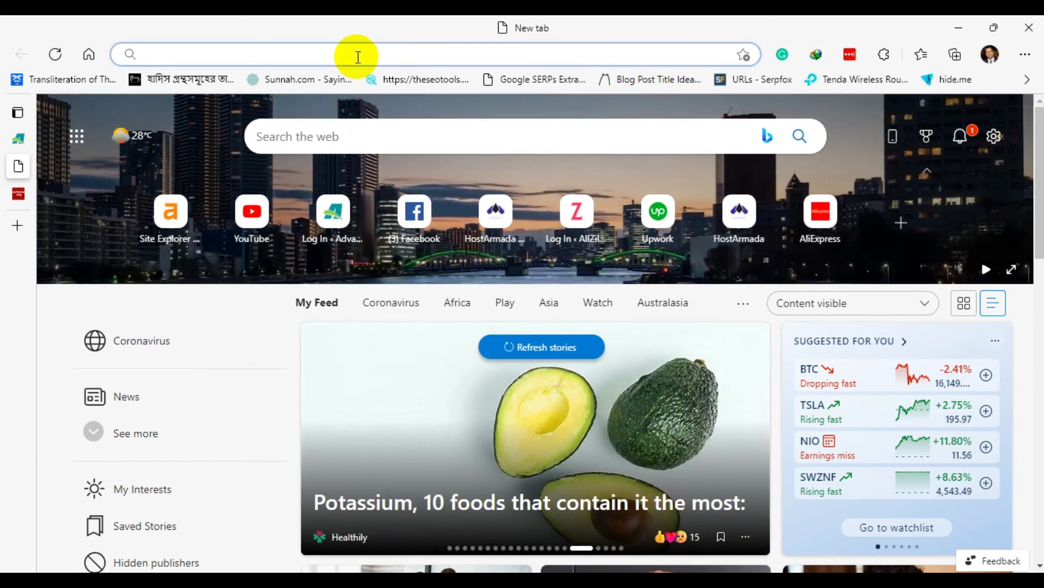
type("salman khan age")
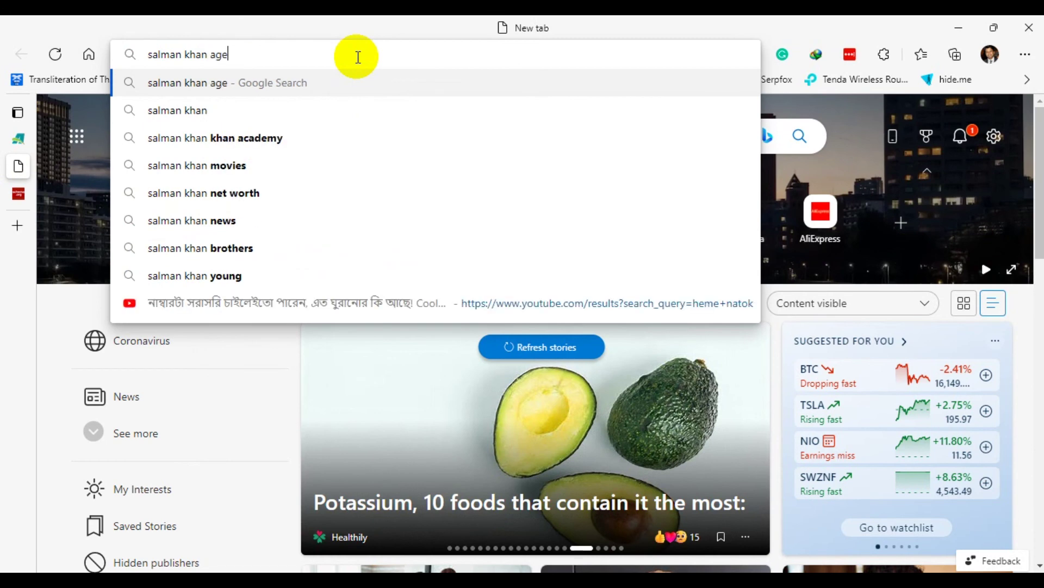
key("Return")
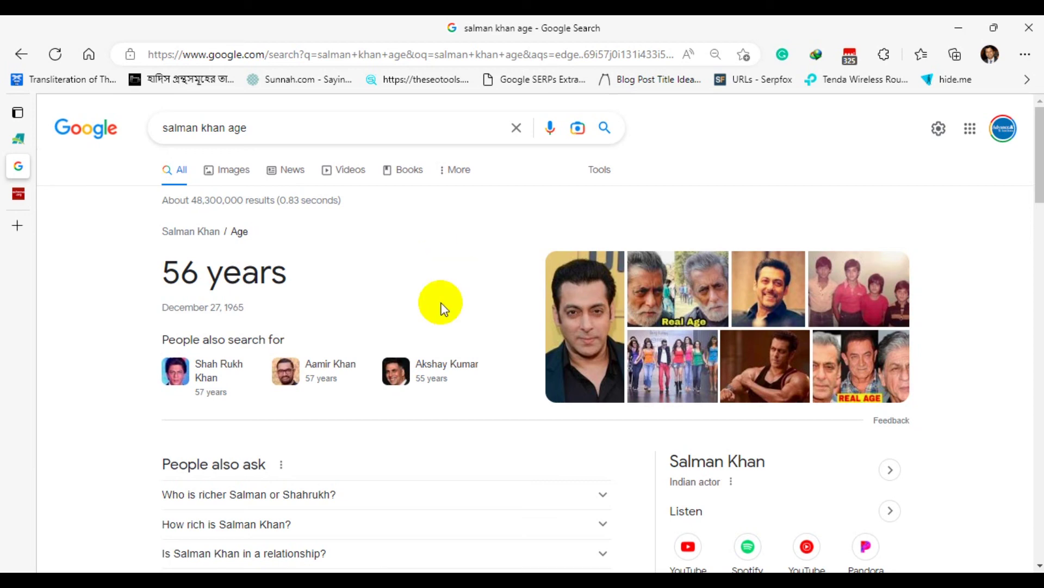
Examine the search results page, including the direct answer, People also ask questions, Wikipedia result and knowledge panel.
scroll(445, 272, "down", 4)
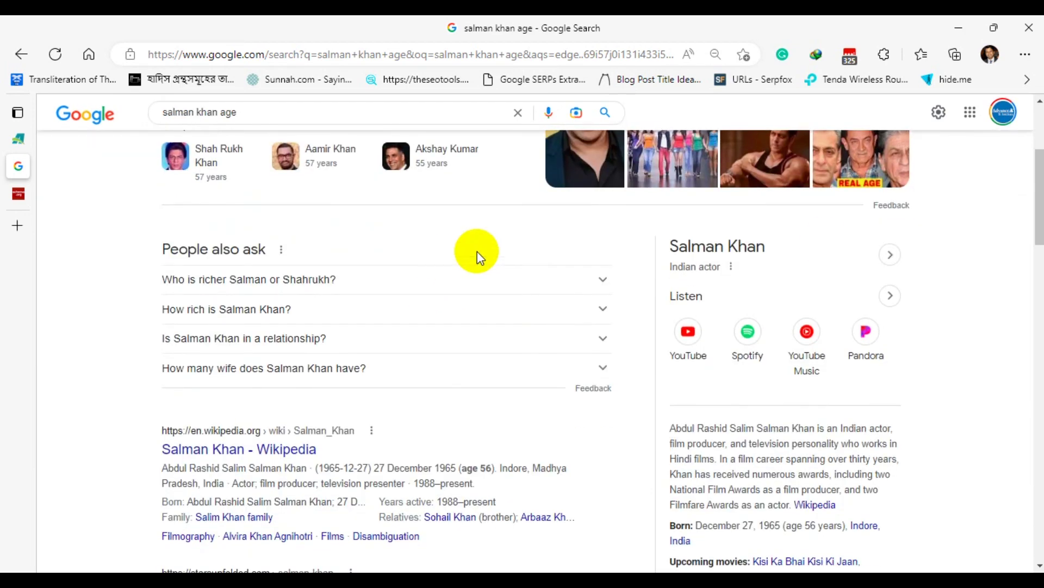
scroll(816, 249, "down", 3)
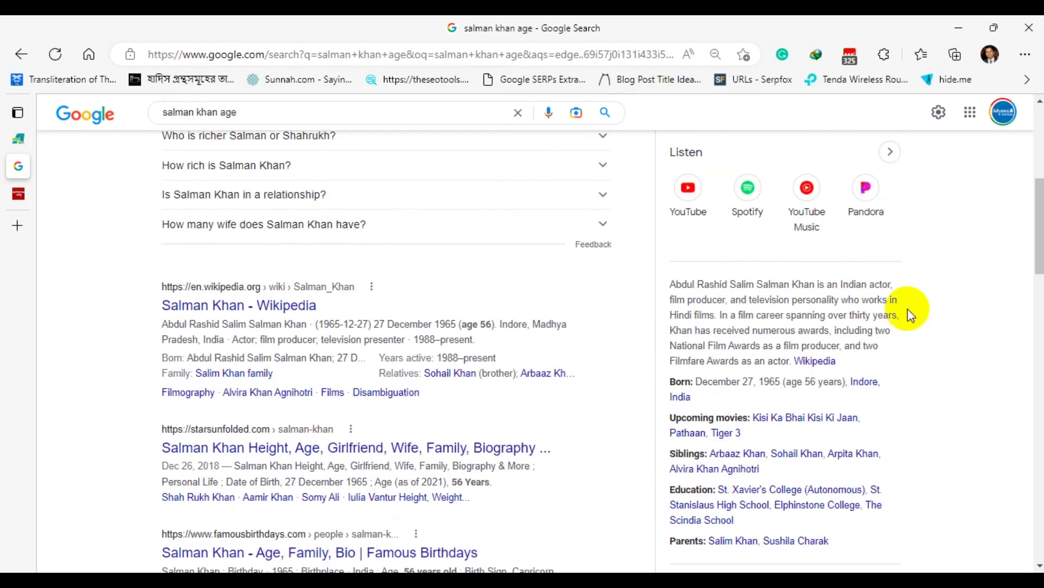
scroll(911, 315, "up", 1)
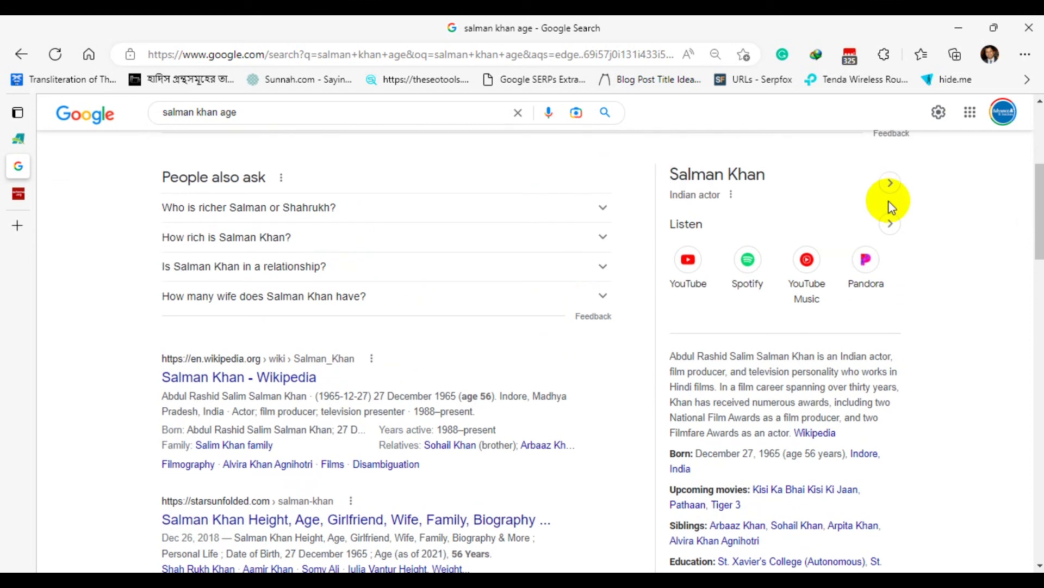
scroll(729, 204, "up", 3)
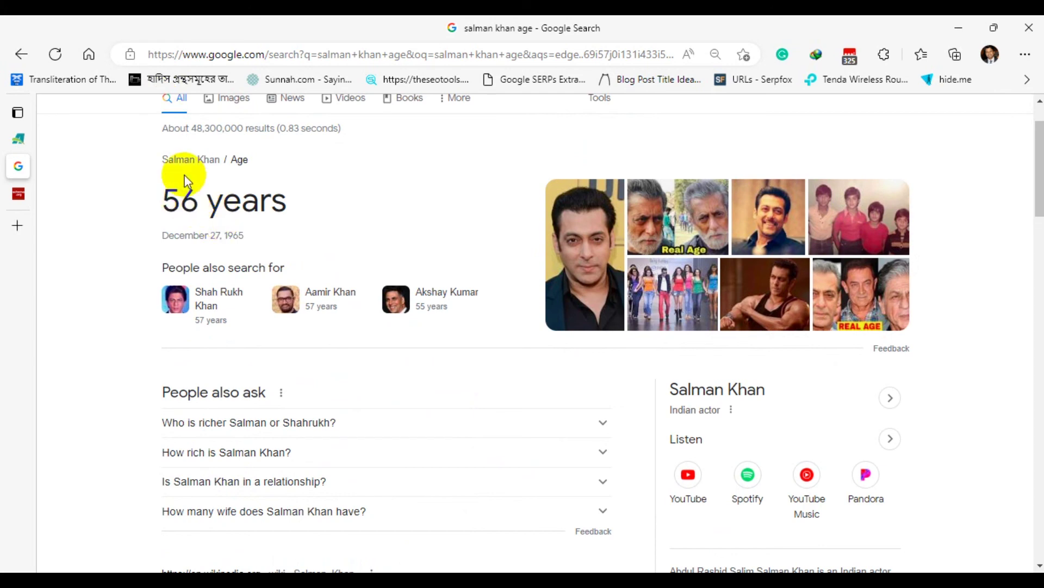
scroll(571, 233, "down", 3)
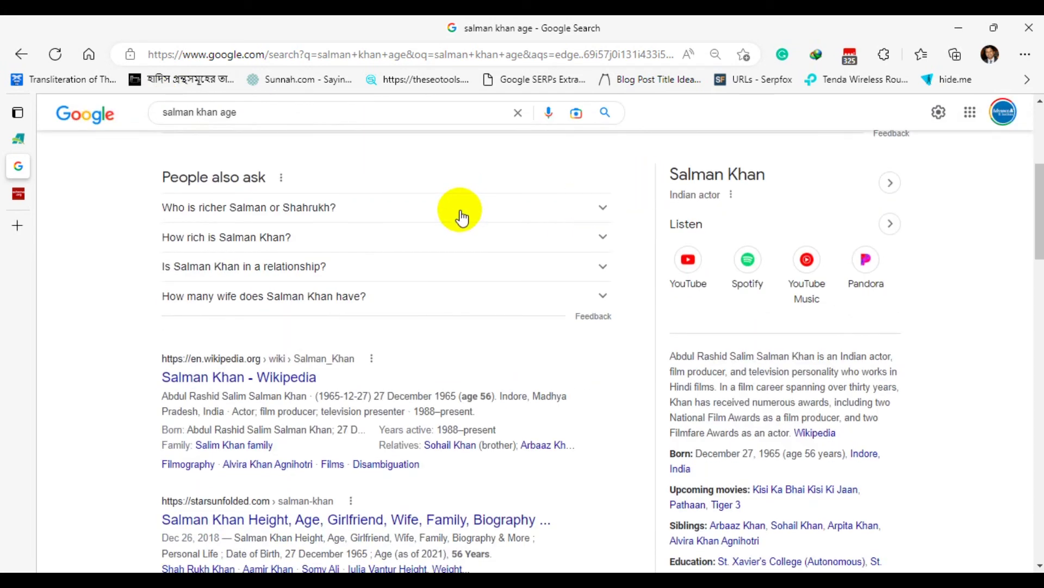
scroll(452, 257, "up", 4)
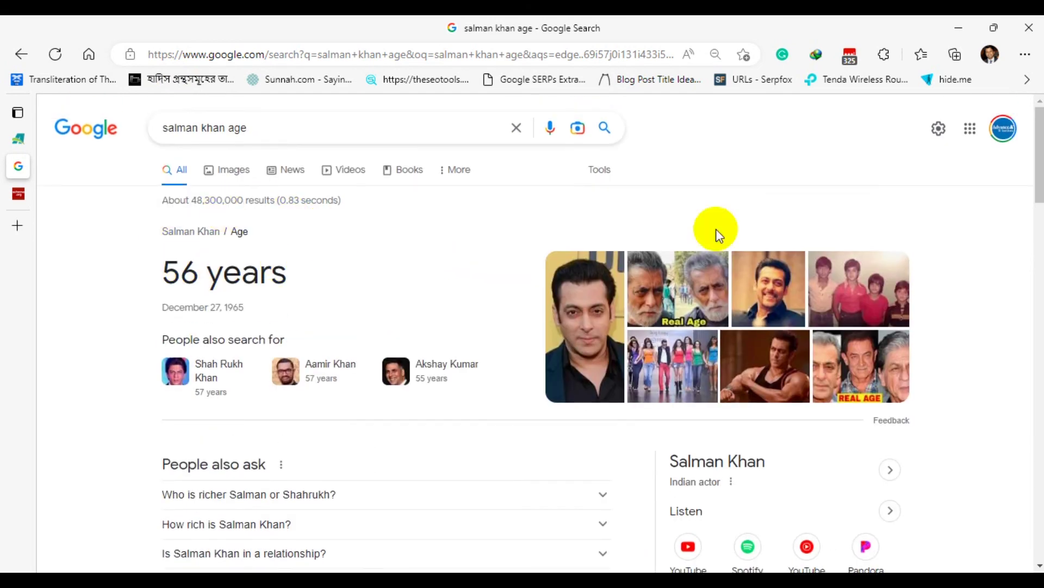
scroll(788, 255, "down", 3)
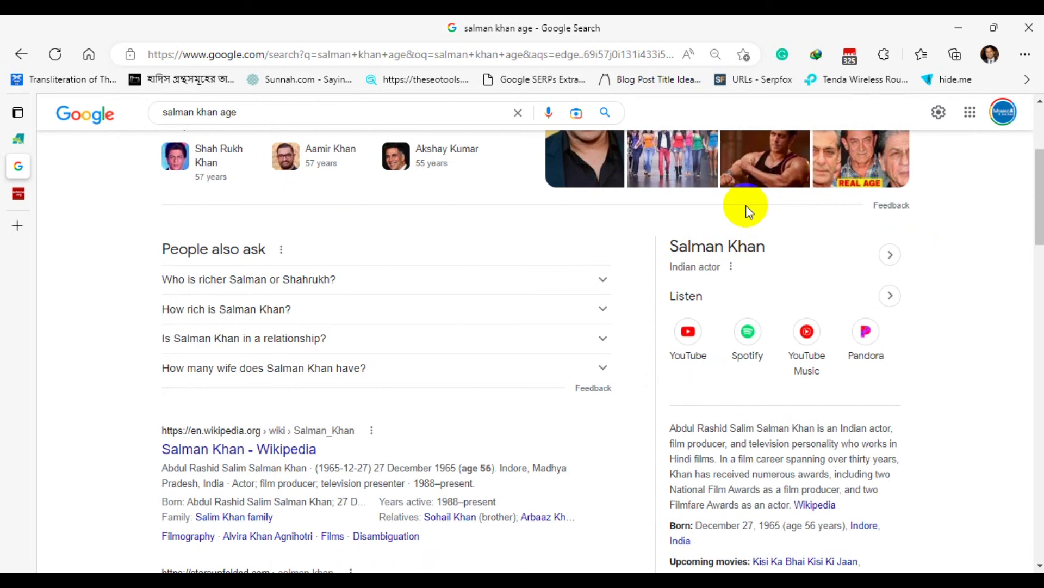
scroll(871, 190, "up", 3)
scroll(938, 315, "down", 3)
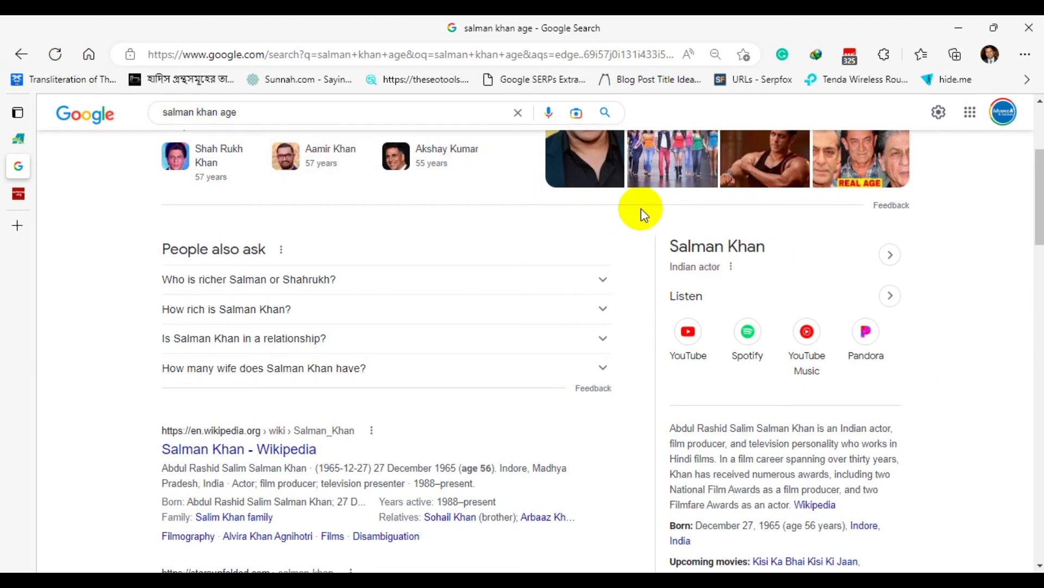
Finish looking over the current results page and search Google for "brac" instead.
scroll(641, 208, "down", 4)
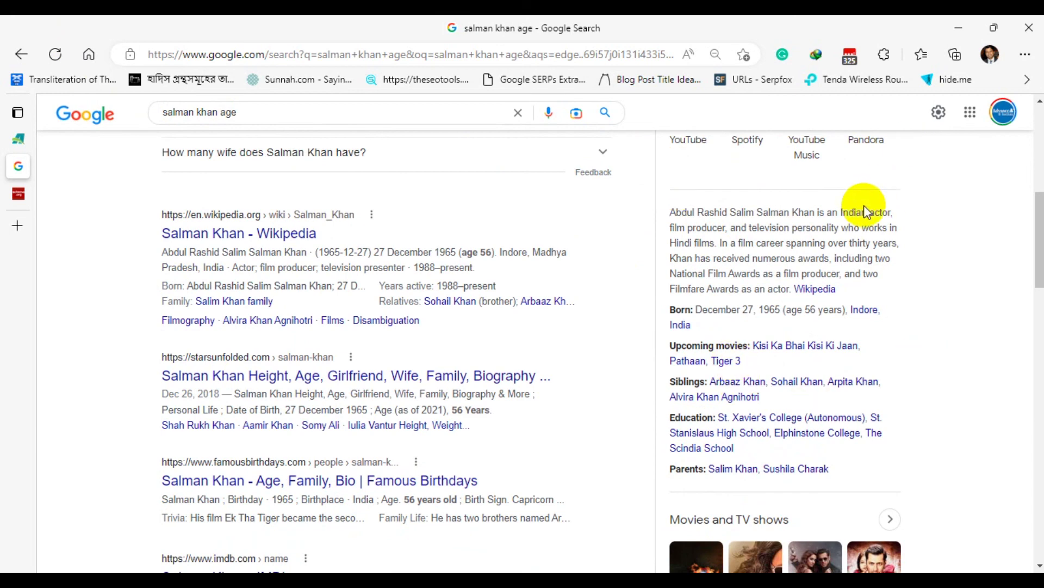
scroll(870, 229, "up", 8)
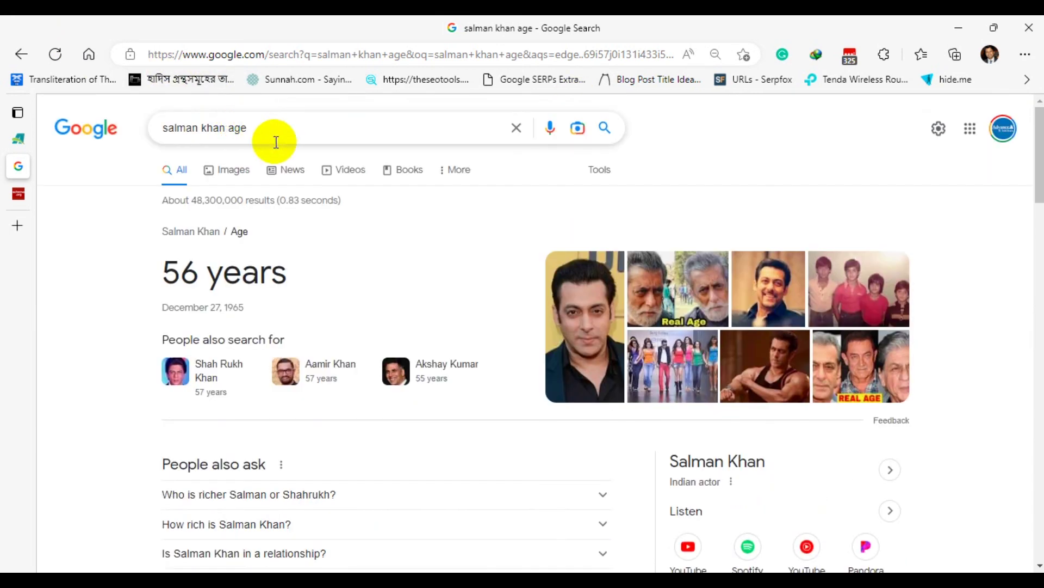
left_click_drag(276, 142, 103, 136)
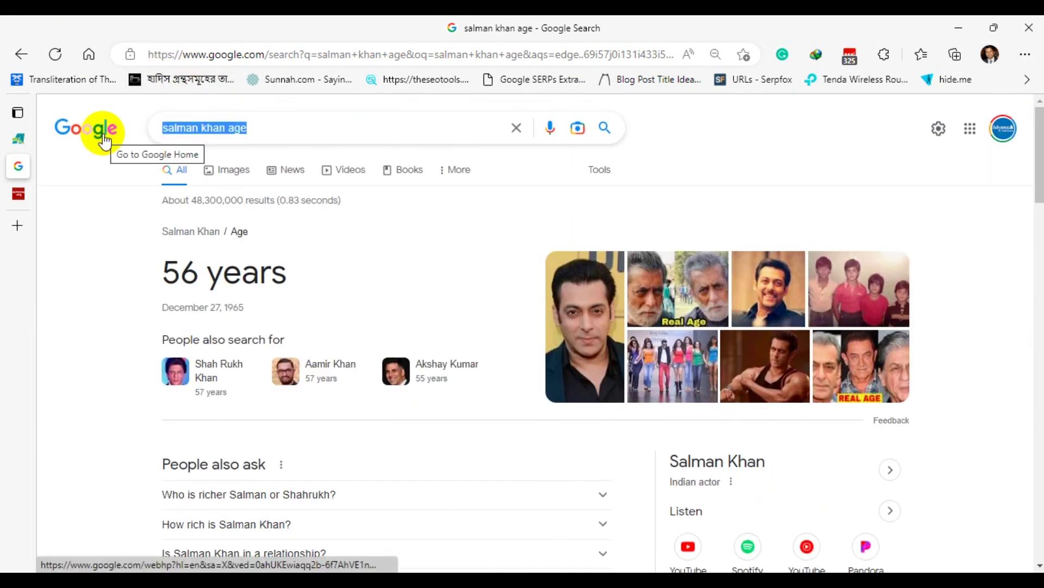
type("brac")
key("Return")
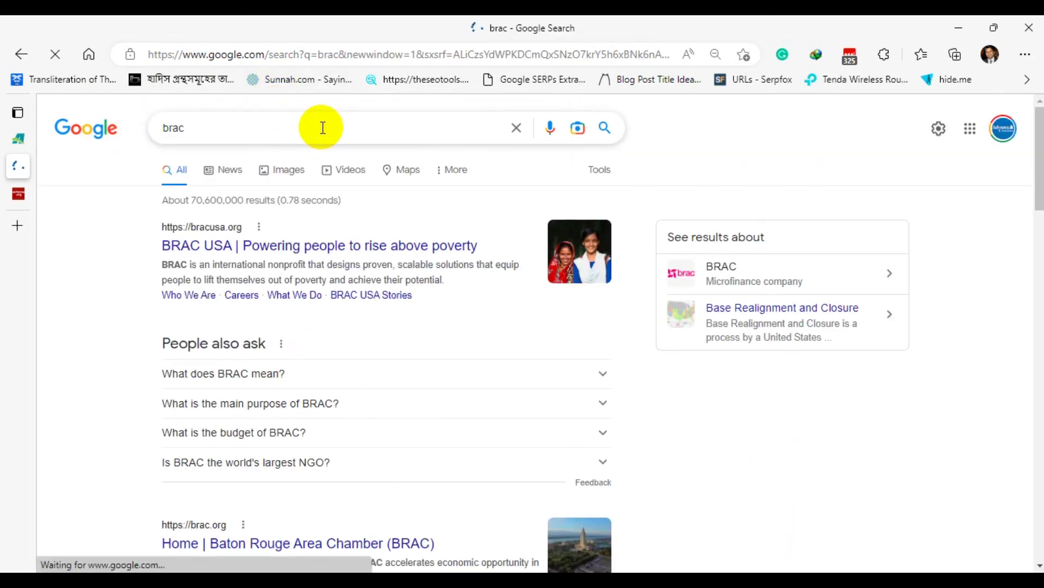
left_click(254, 131)
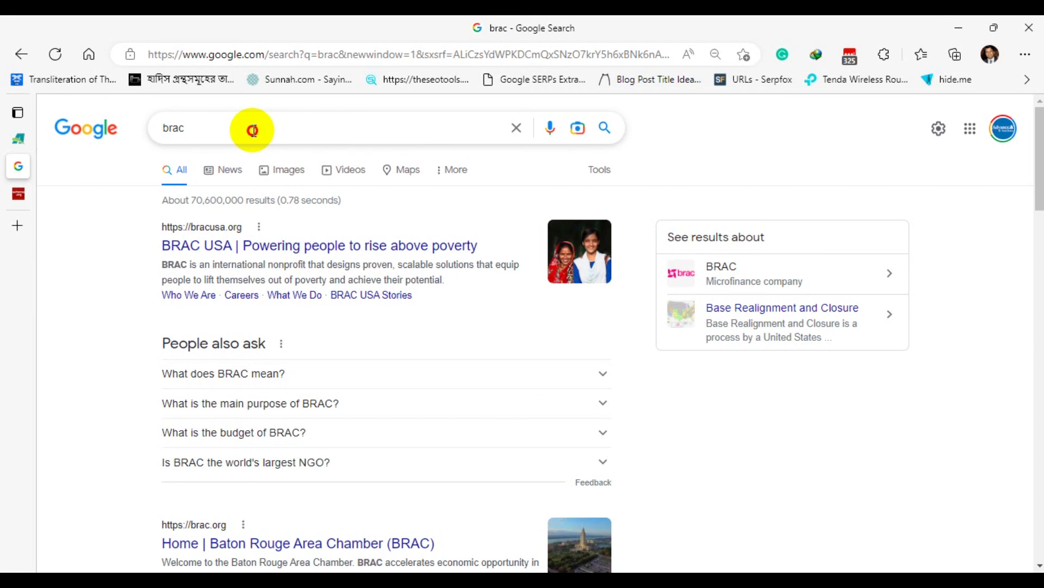
key("Return")
Search Google for the suggested country "Ukraine" and look through its results and knowledge panel.
left_click(216, 128)
key("BackSpace")
key("BackSpace")
key("BackSpace")
key("BackSpace")
type("uk")
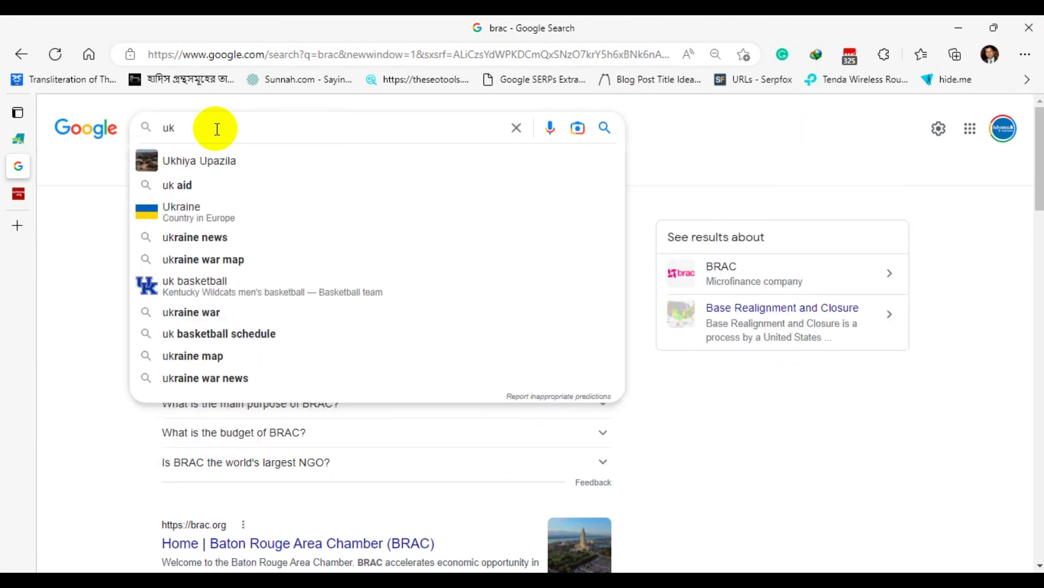
left_click(238, 218)
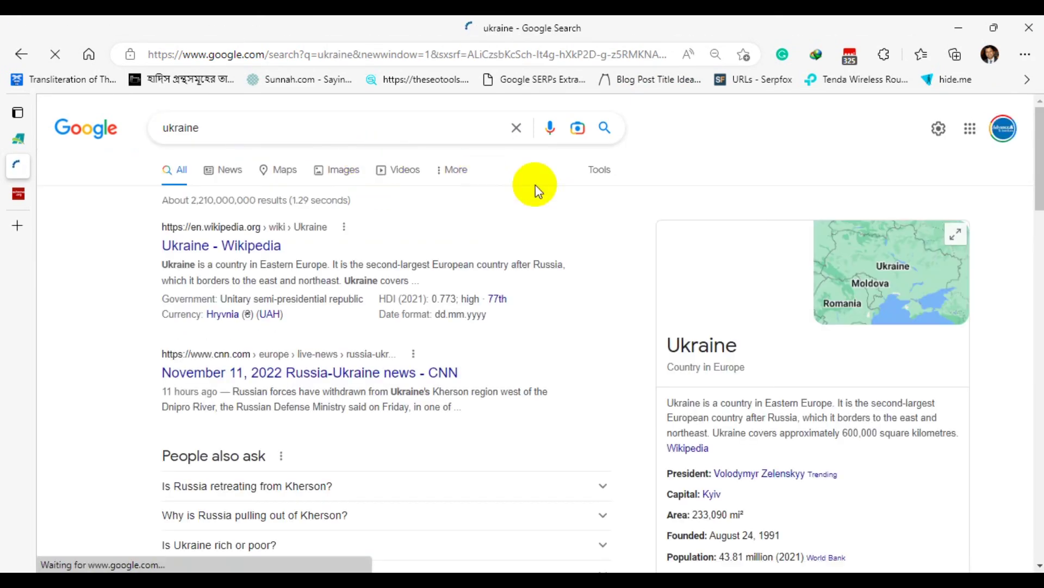
scroll(928, 190, "down", 3)
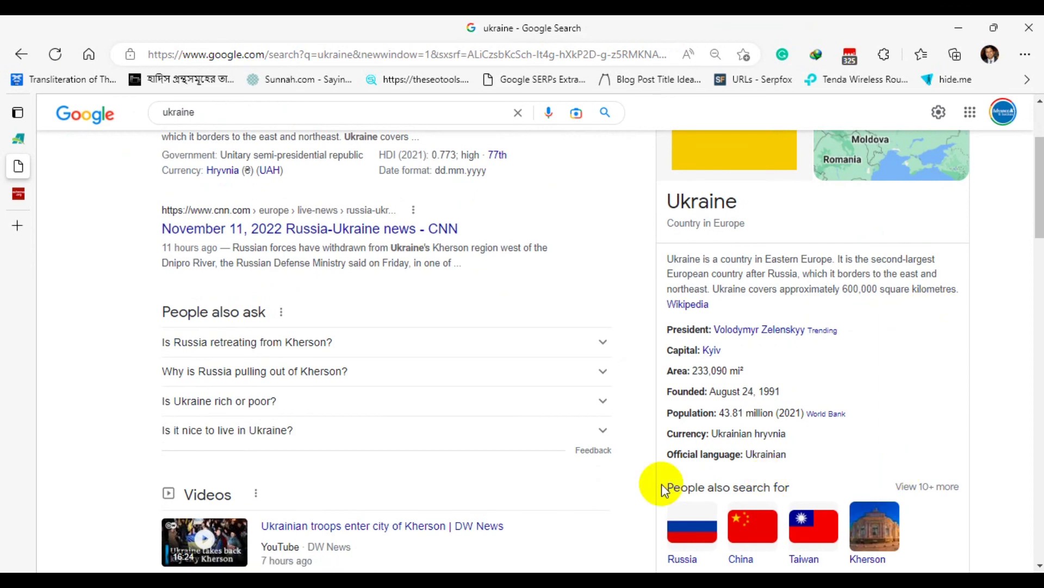
left_click(678, 363)
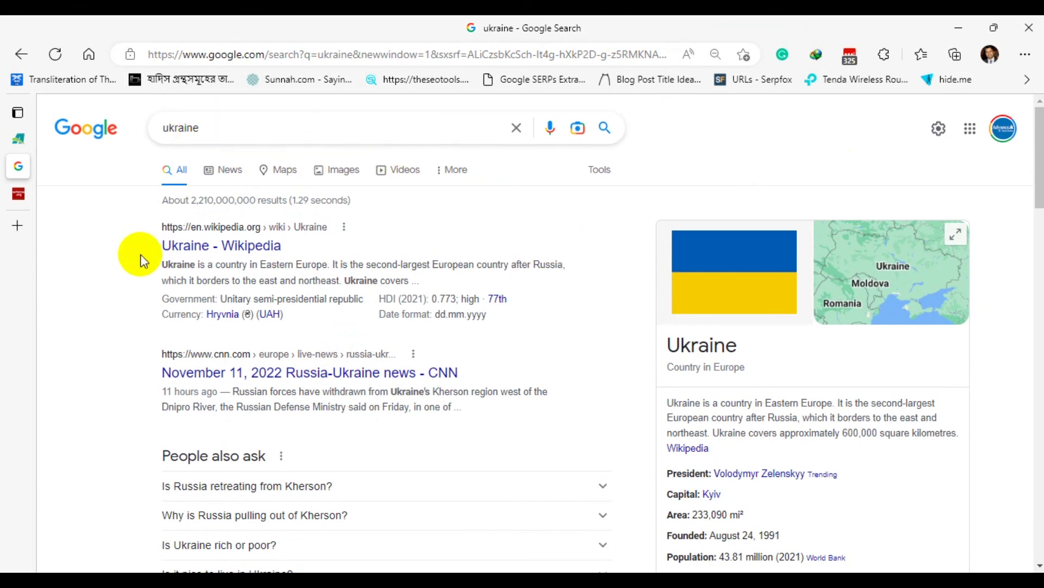
Search Google for "advanceitcenter" and look through its business profile panel, sitelinks and other results.
double_click(276, 133)
type("advance")
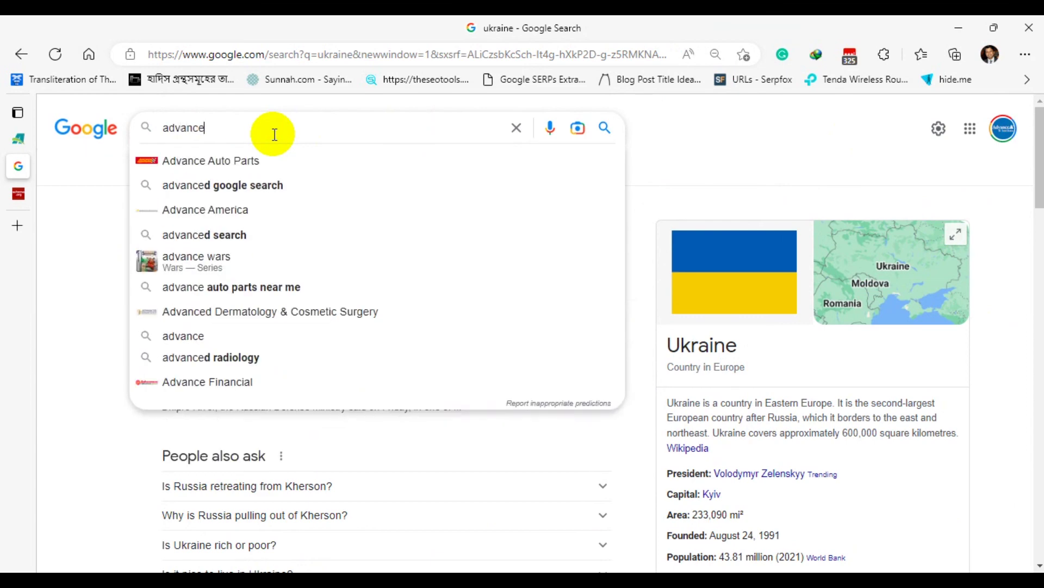
type("itc")
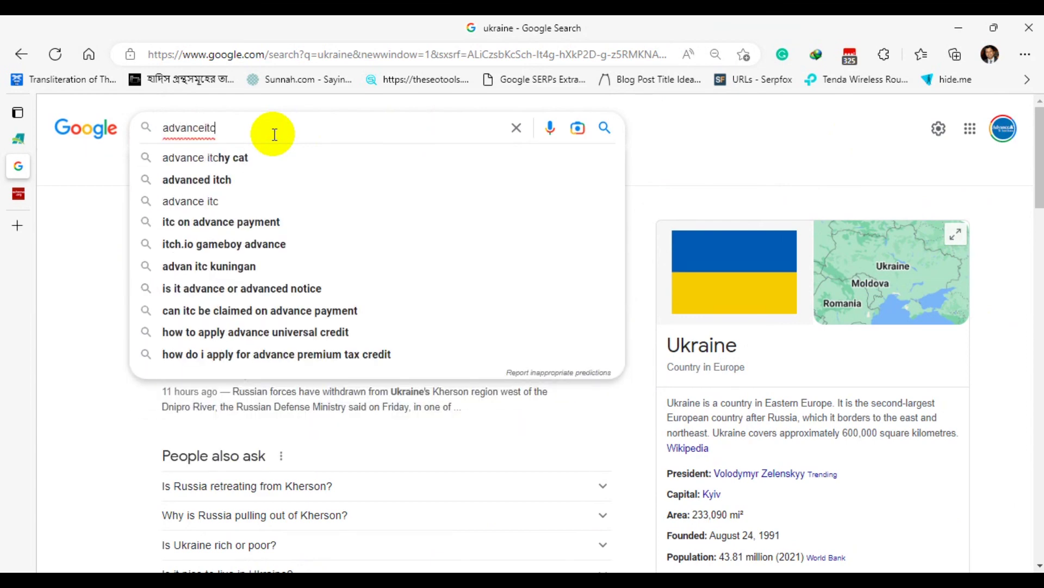
type("enter")
key("Return")
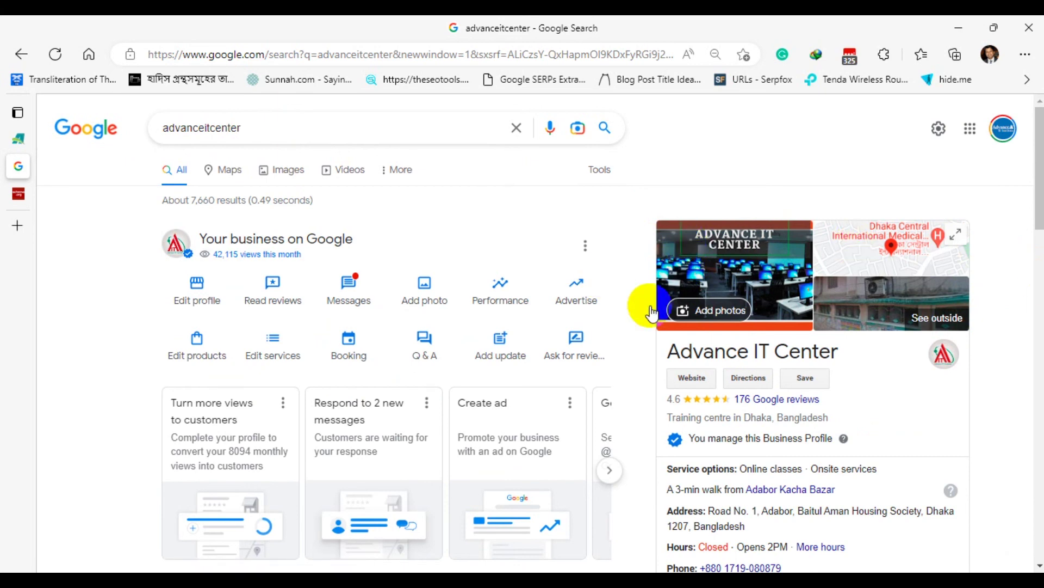
scroll(991, 314, "down", 10)
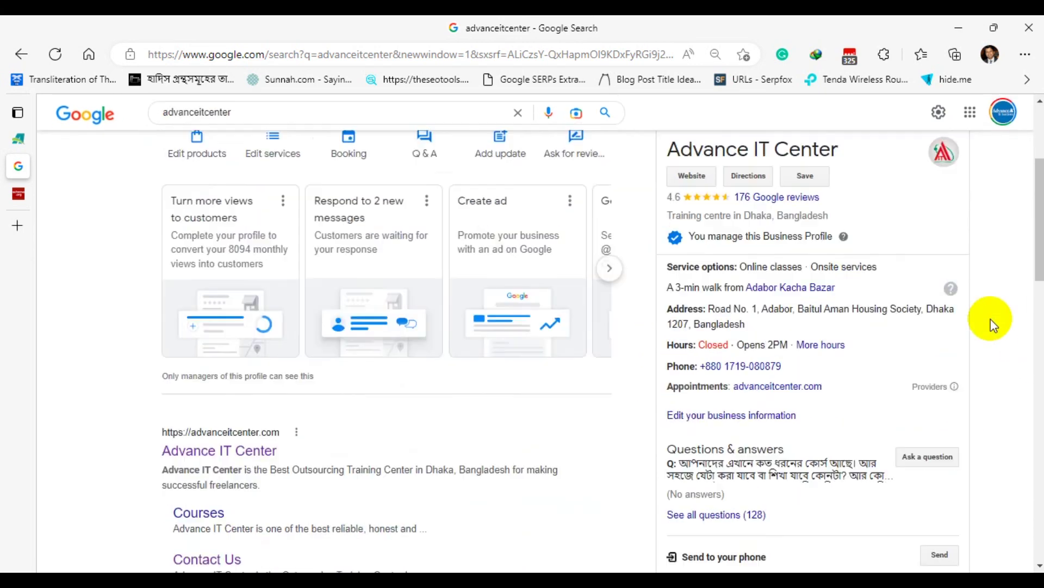
scroll(990, 312, "down", 5)
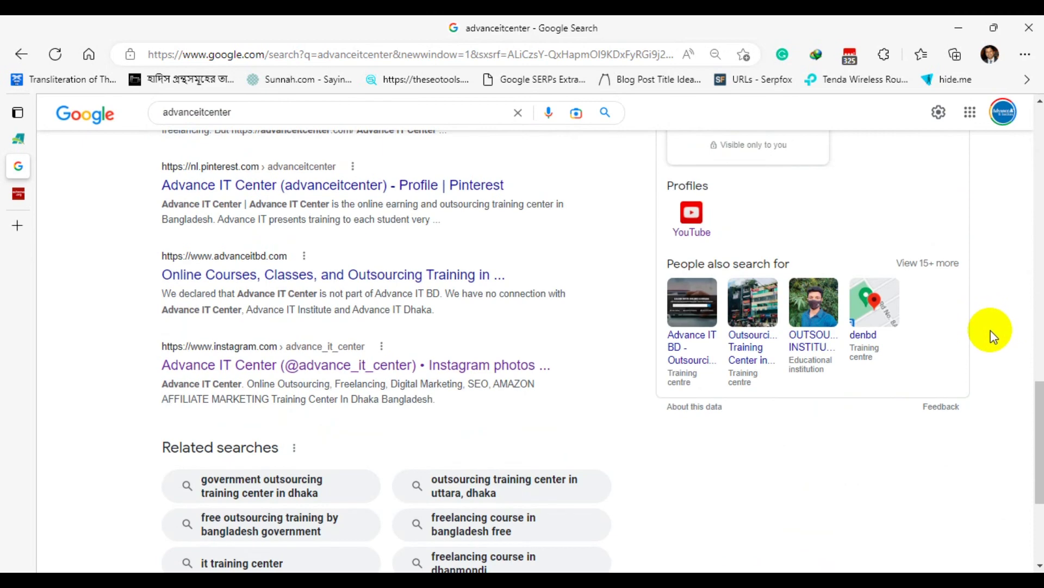
scroll(989, 329, "up", 15)
scroll(576, 310, "down", 9)
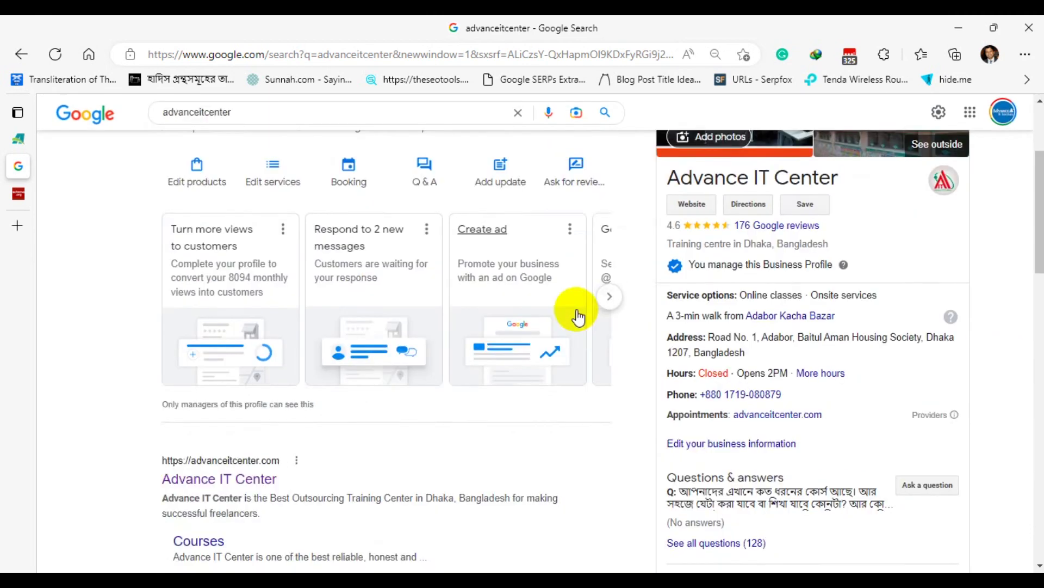
scroll(509, 316, "up", 1)
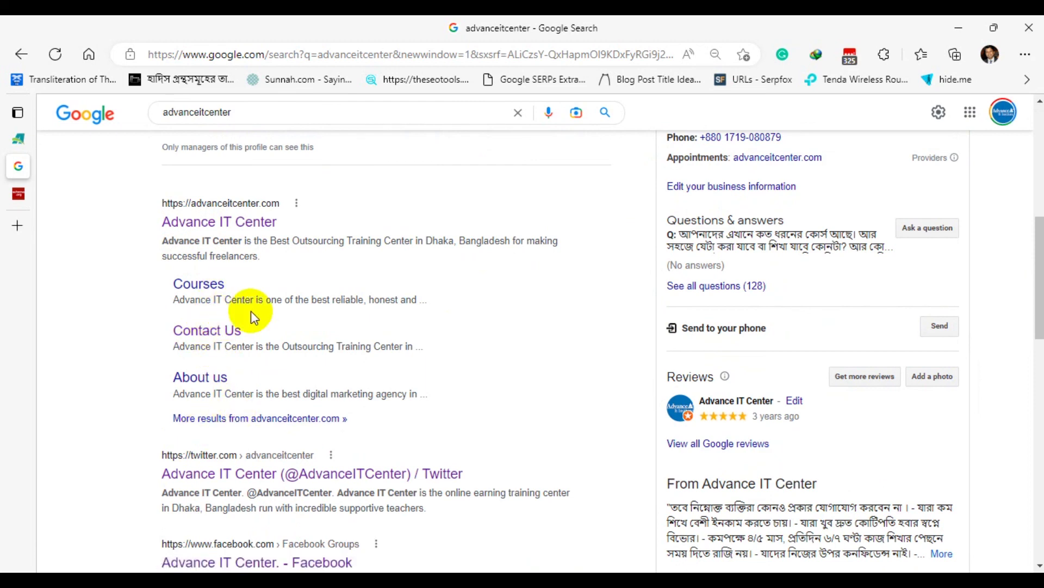
scroll(558, 348, "up", 8)
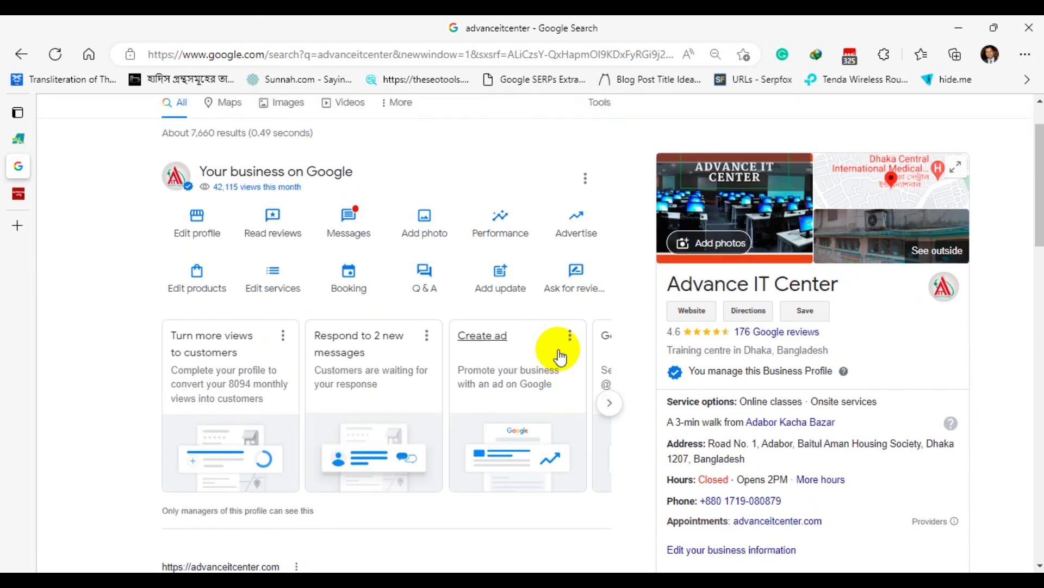
Search Google for the suggested company "BEXIMCO" and examine its sitelinks and knowledge panel.
double_click(321, 136)
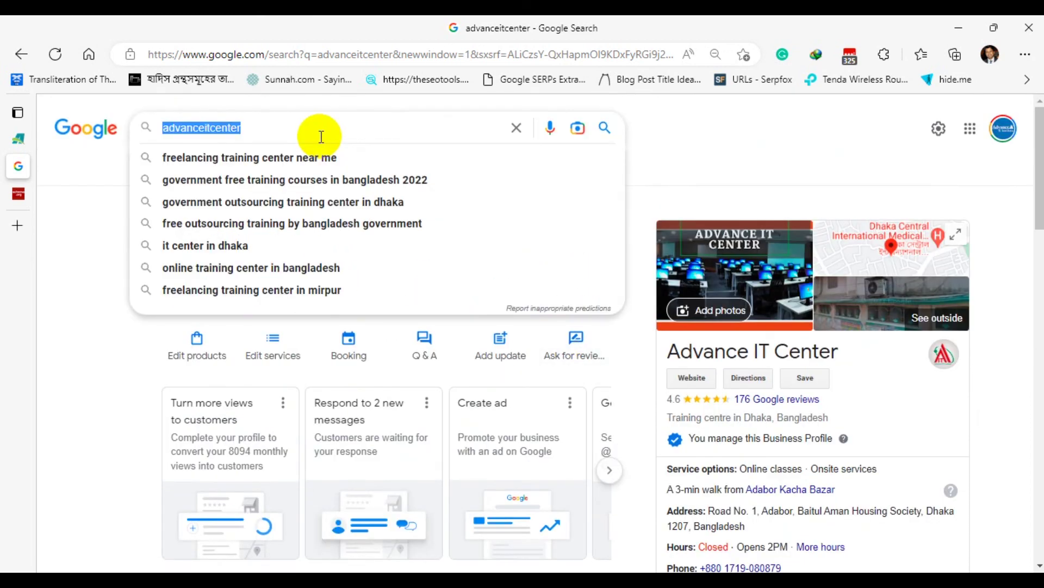
type("bexim")
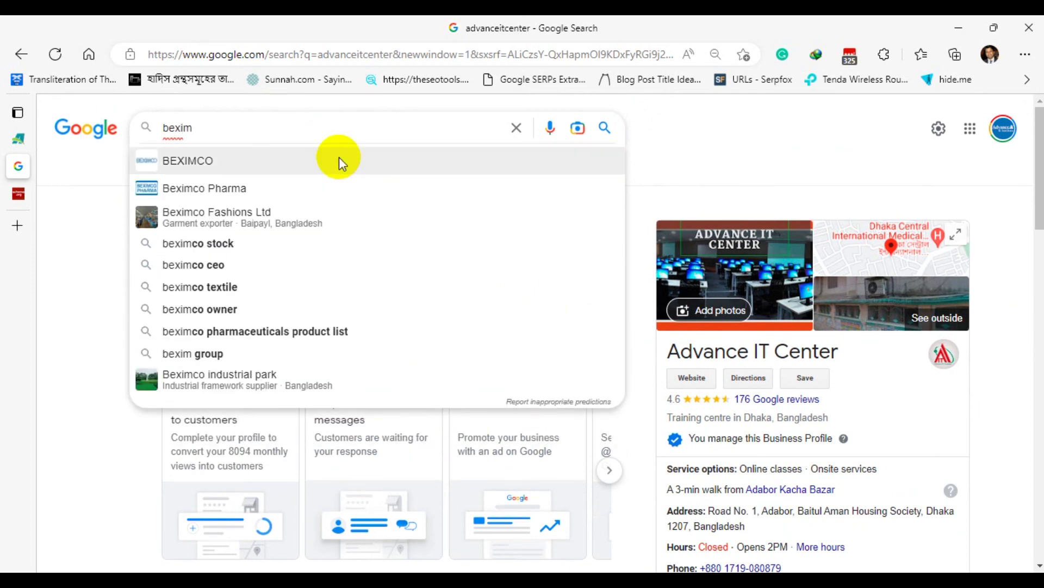
left_click(338, 159)
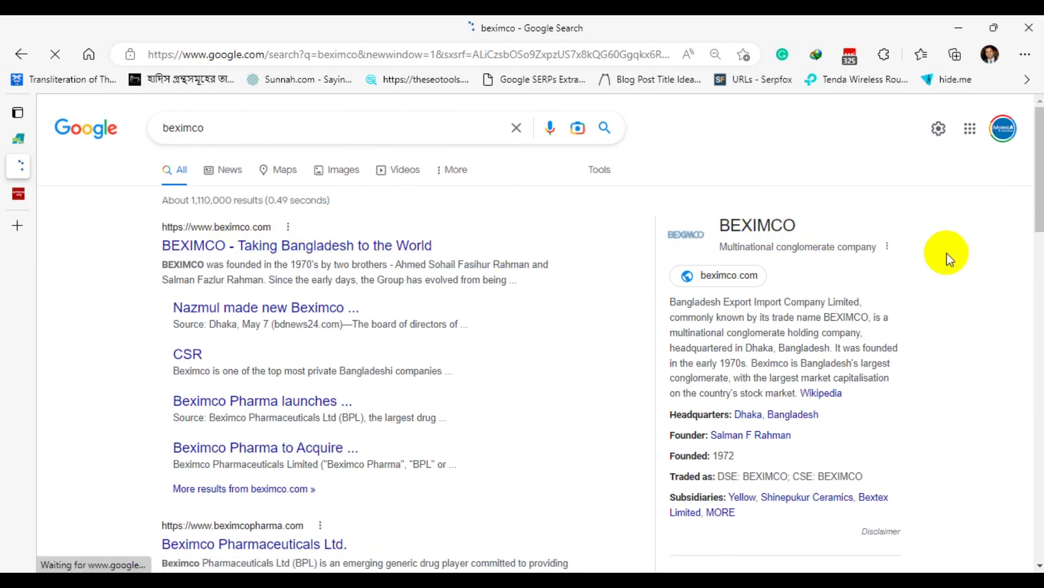
scroll(930, 272, "down", 3)
scroll(843, 283, "up", 1)
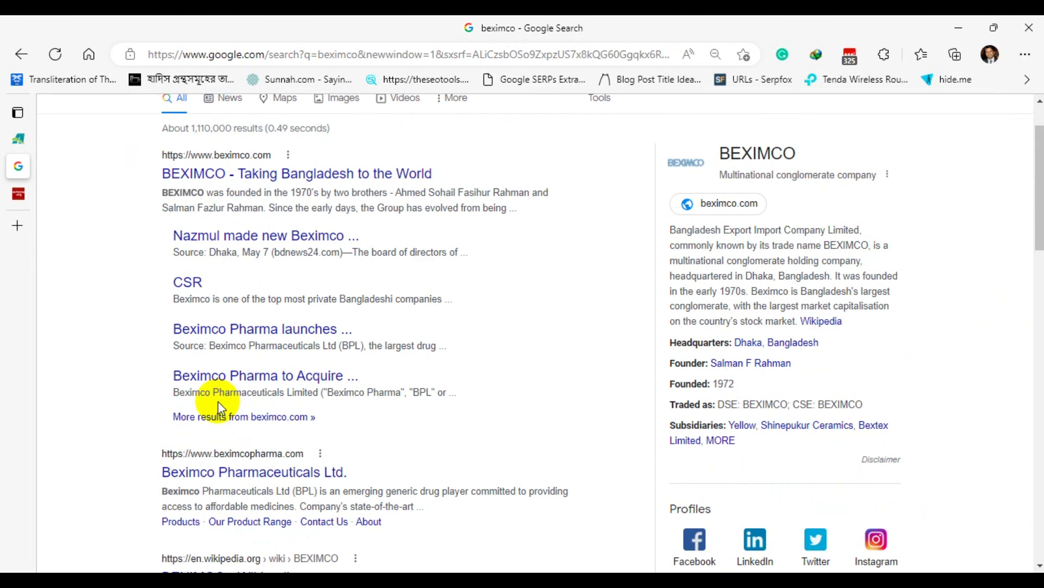
scroll(870, 359, "up", 1)
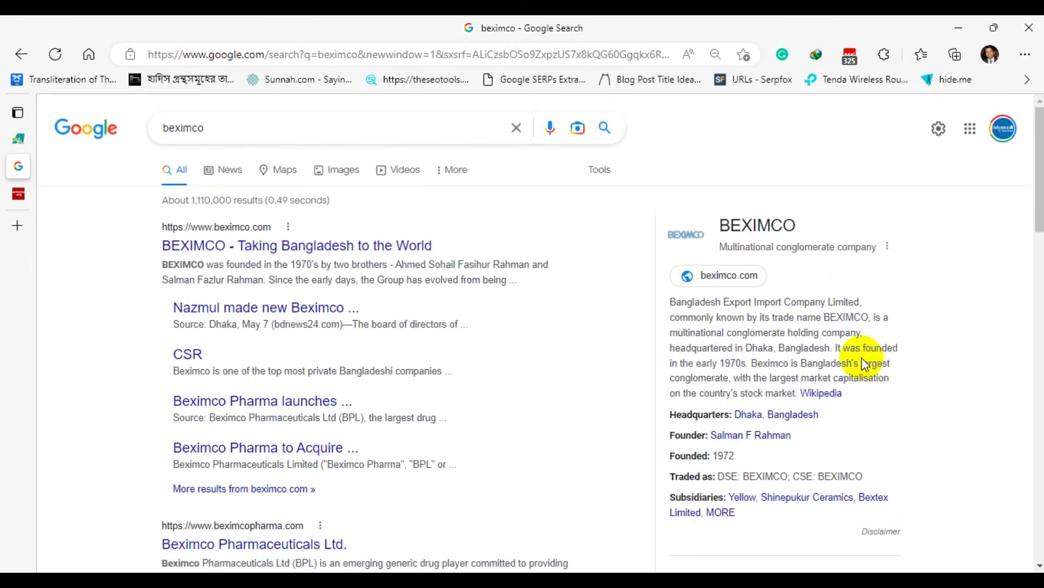
left_click_drag(660, 214, 955, 449)
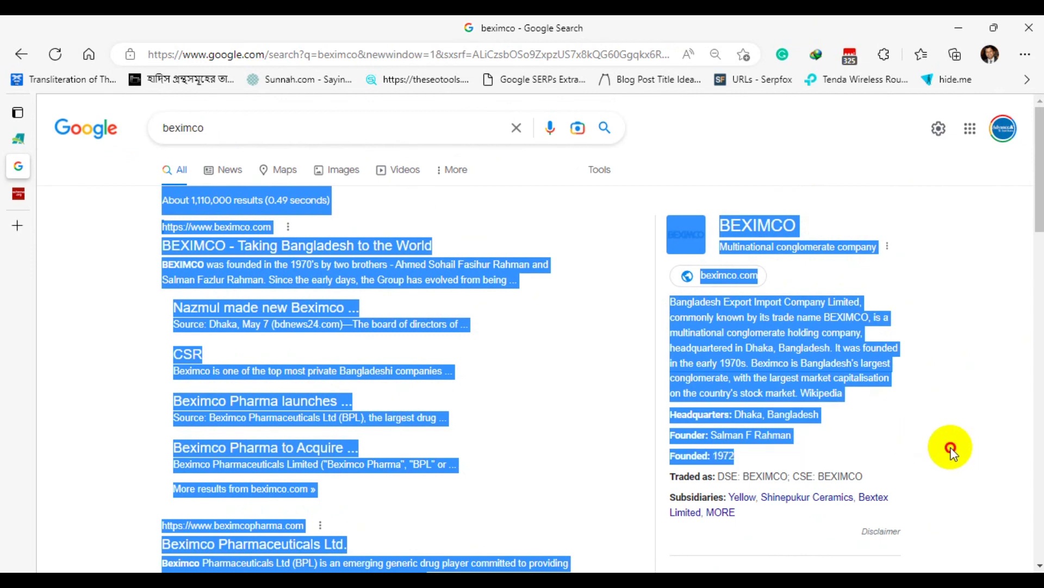
right_click(941, 426)
left_click(933, 418)
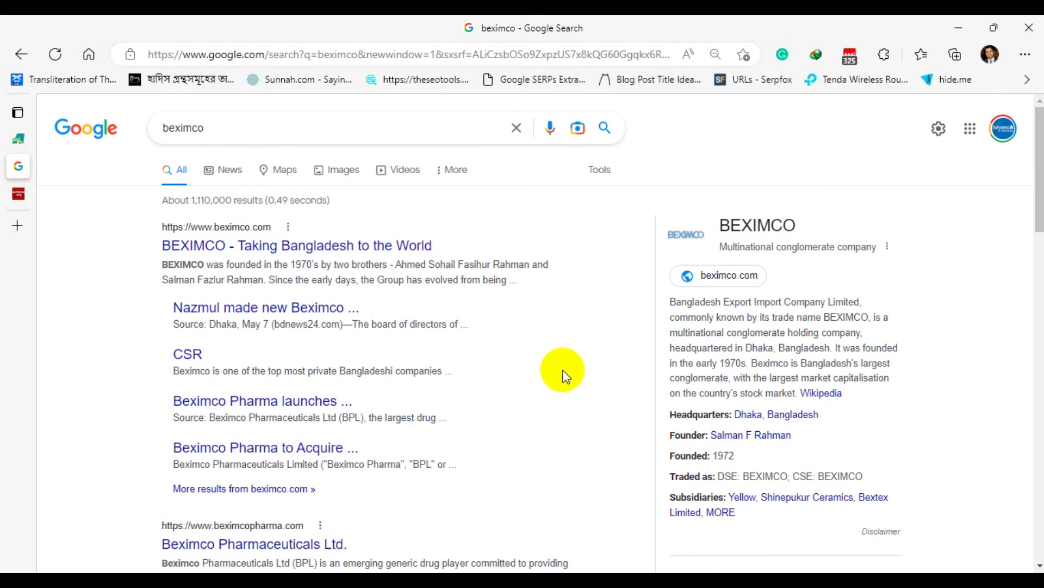
Return to Schema.org's Schemas page and look through it from the commonly used types to External Extensions.
left_click(18, 194)
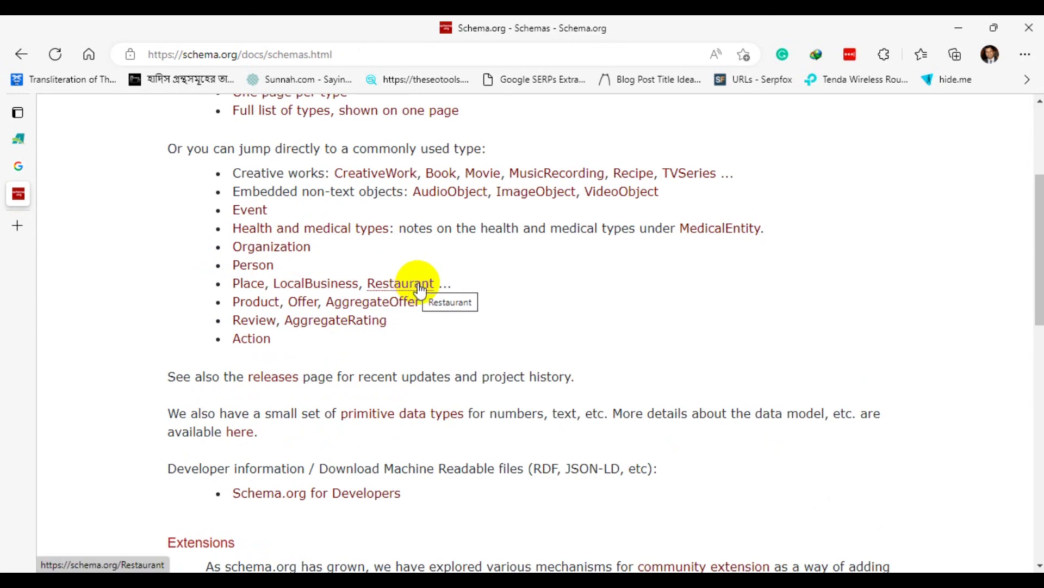
scroll(535, 349, "down", 5)
scroll(511, 341, "down", 5)
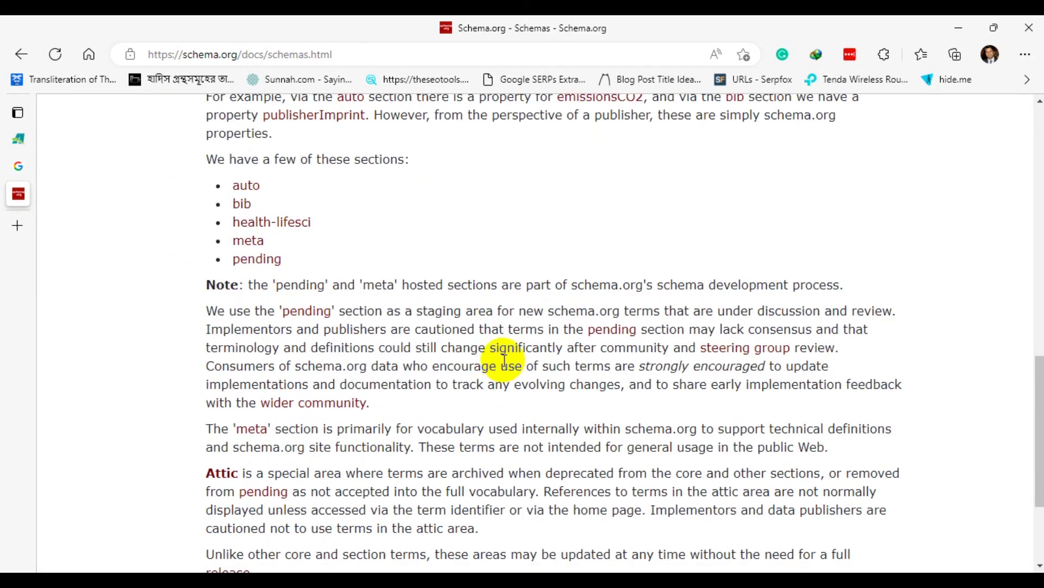
scroll(504, 360, "down", 3)
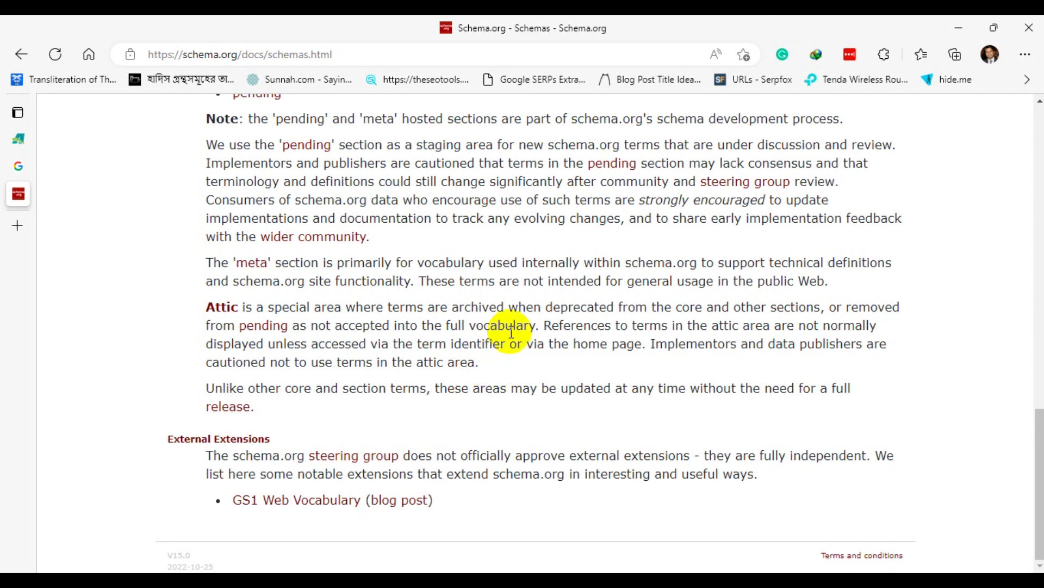
scroll(133, 278, "up", 10)
scroll(122, 269, "up", 5)
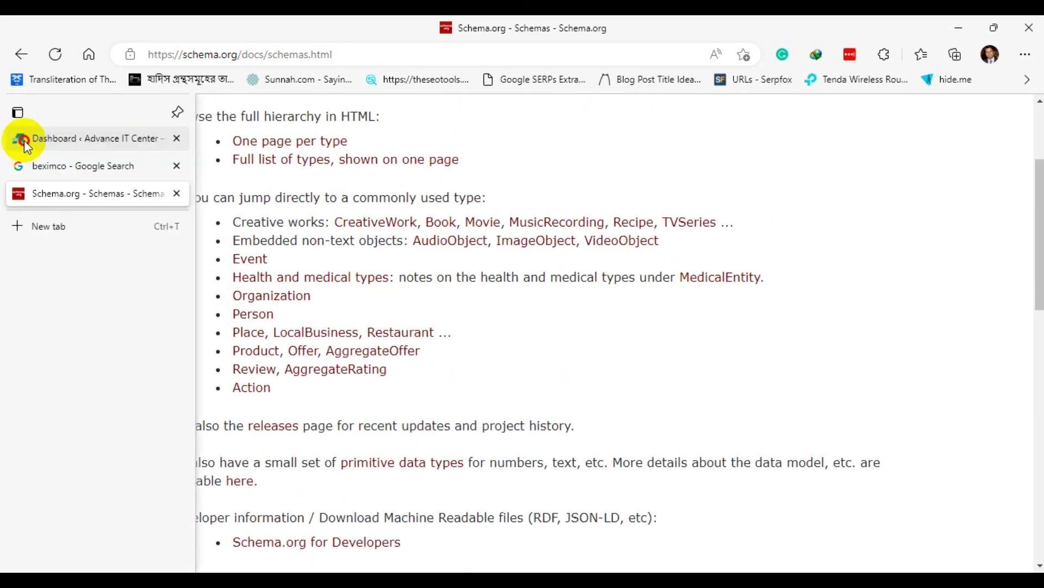
Go back to the WordPress dashboard, open the installed plugins list and locate Schema & Structured Data for WP & AMP.
left_click(24, 140)
scroll(105, 319, "down", 3)
mouse_move(100, 322)
left_click(195, 319)
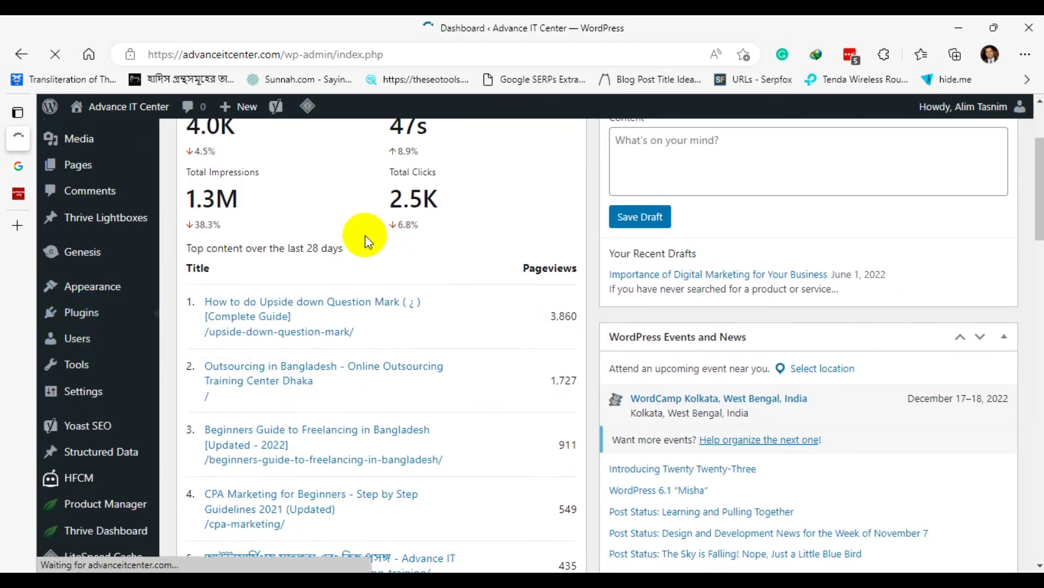
scroll(365, 239, "down", 4)
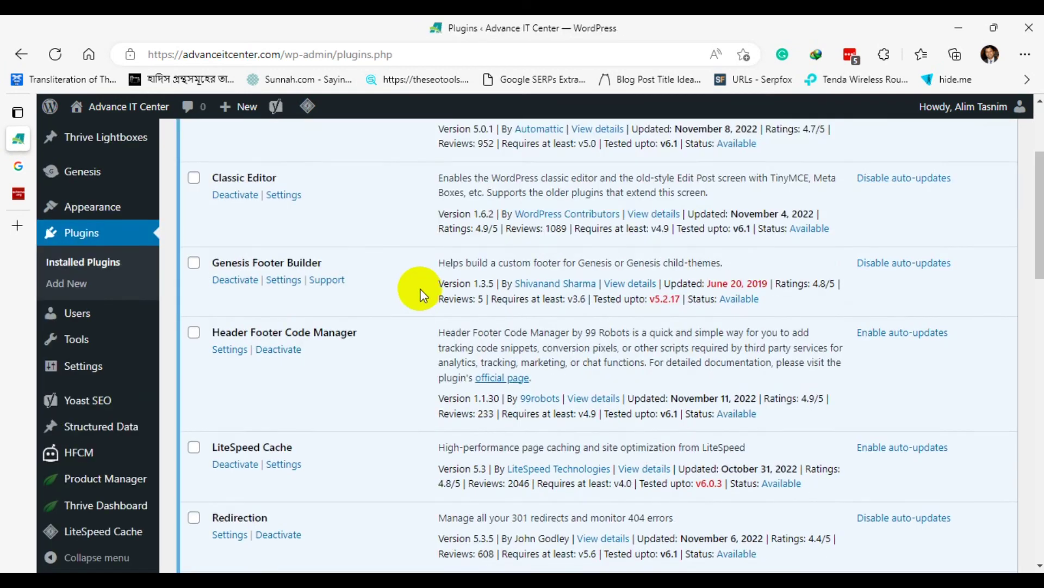
scroll(377, 335, "down", 4)
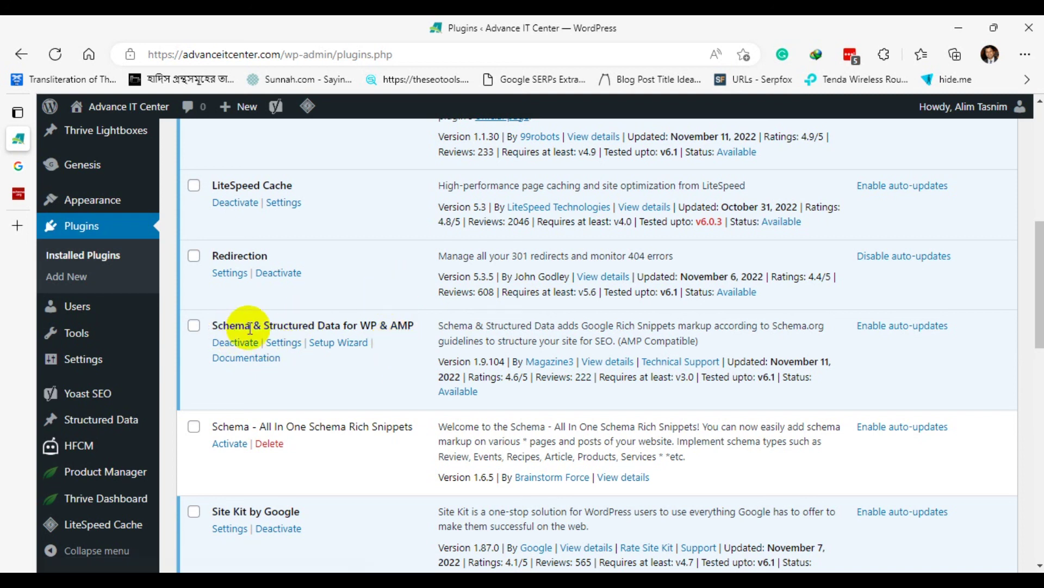
Copy the plugin name "Schema & Structured Data for WP" and search for it among the plugins available to add.
left_click_drag(211, 326, 381, 330)
scroll(702, 293, "up", 8)
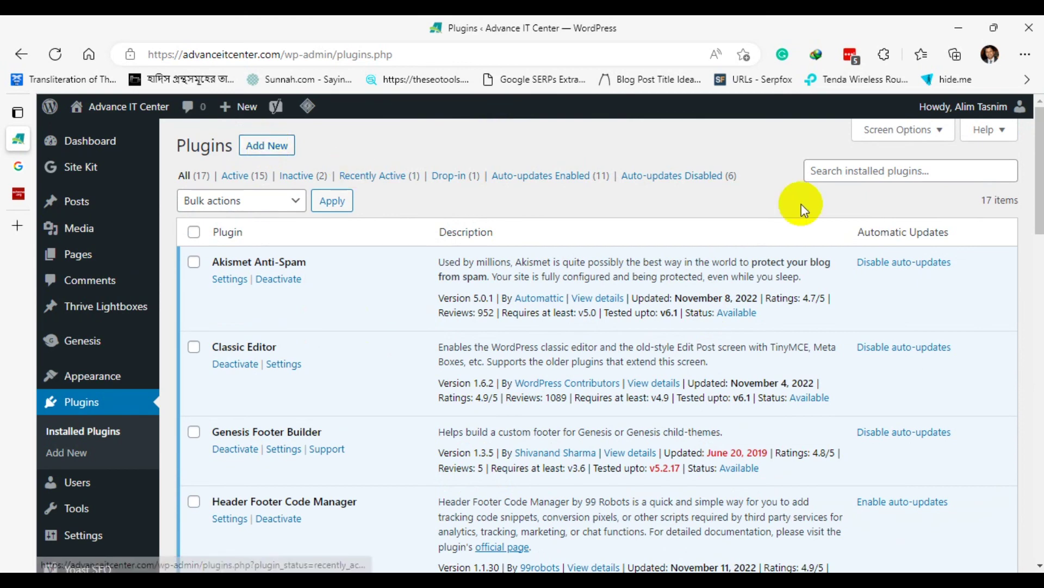
left_click(260, 146)
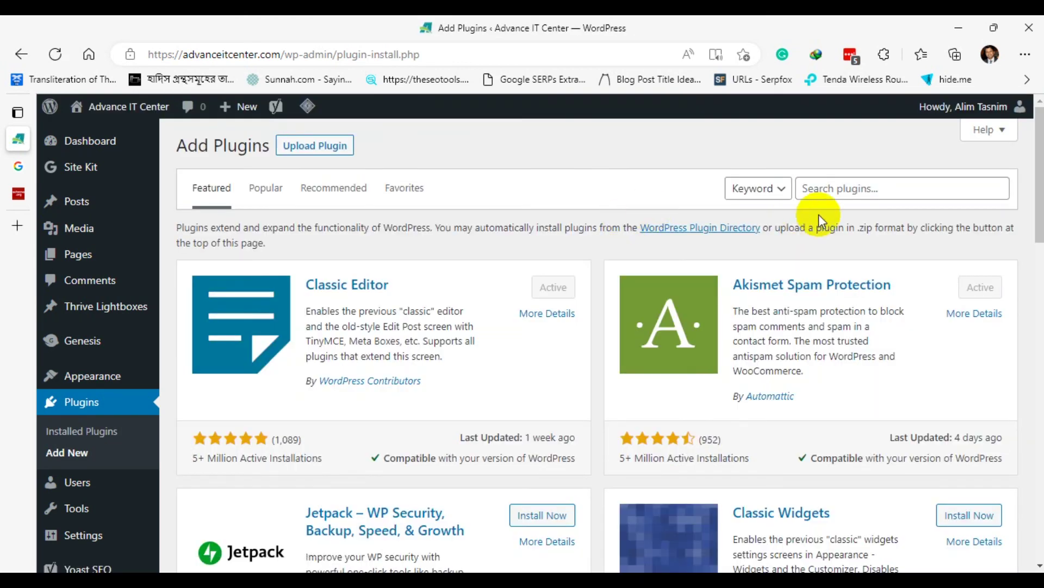
left_click(864, 188)
key("ctrl+v")
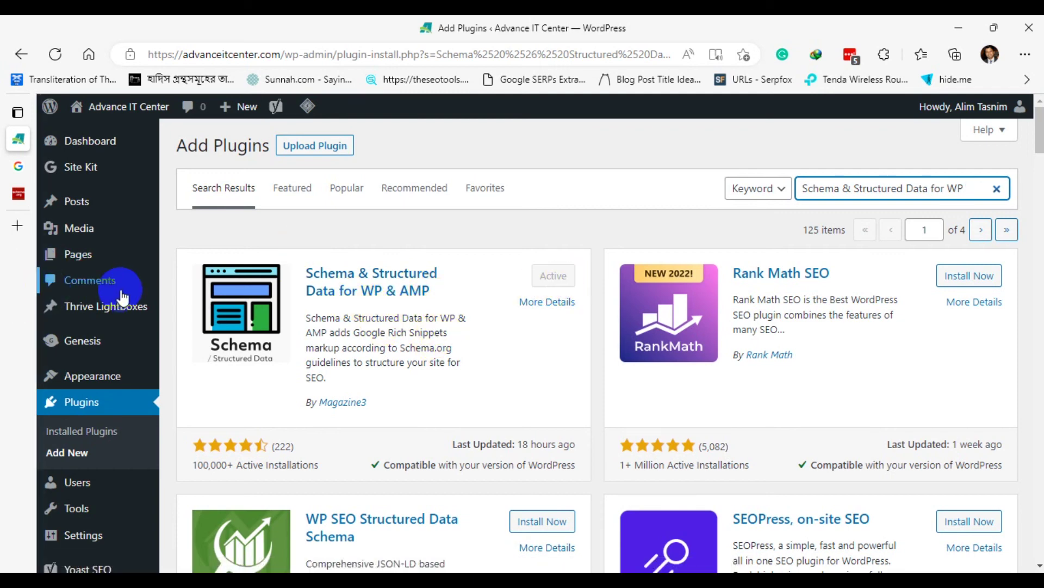
scroll(117, 280, "down", 3)
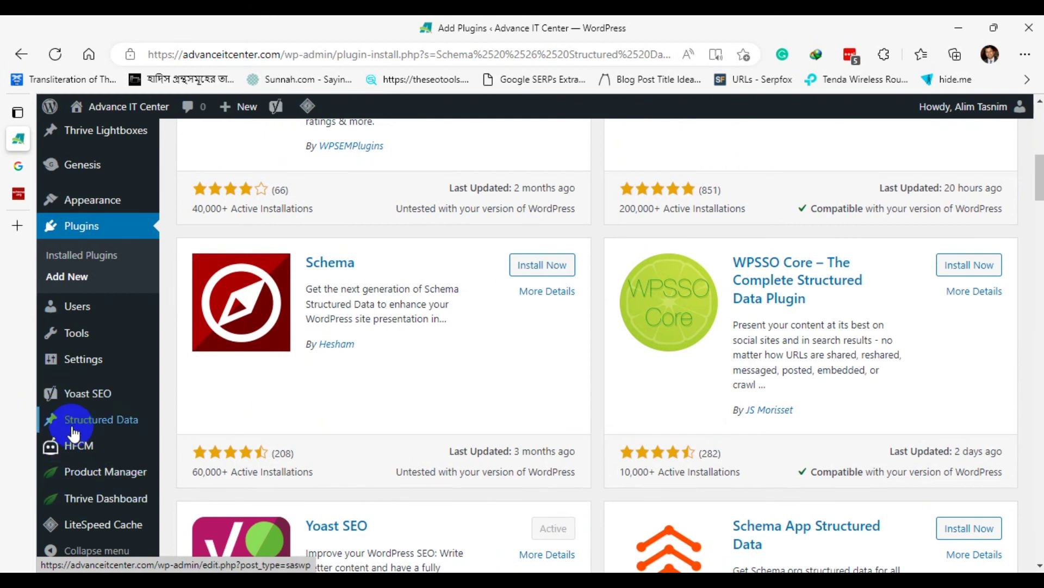
Open the Structured Data plugin's schema types list, followed by its settings page.
mouse_move(94, 426)
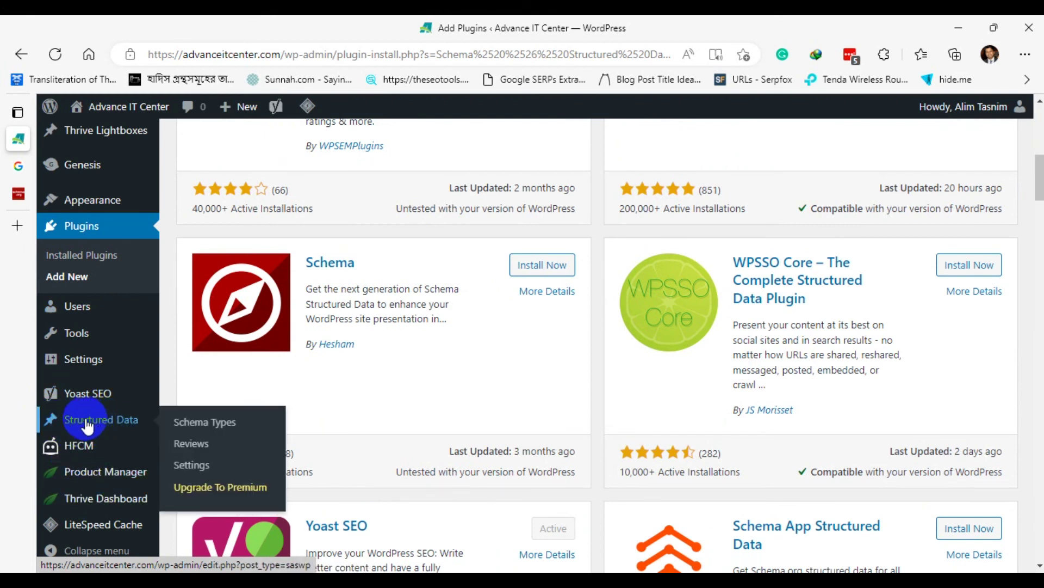
left_click(104, 426)
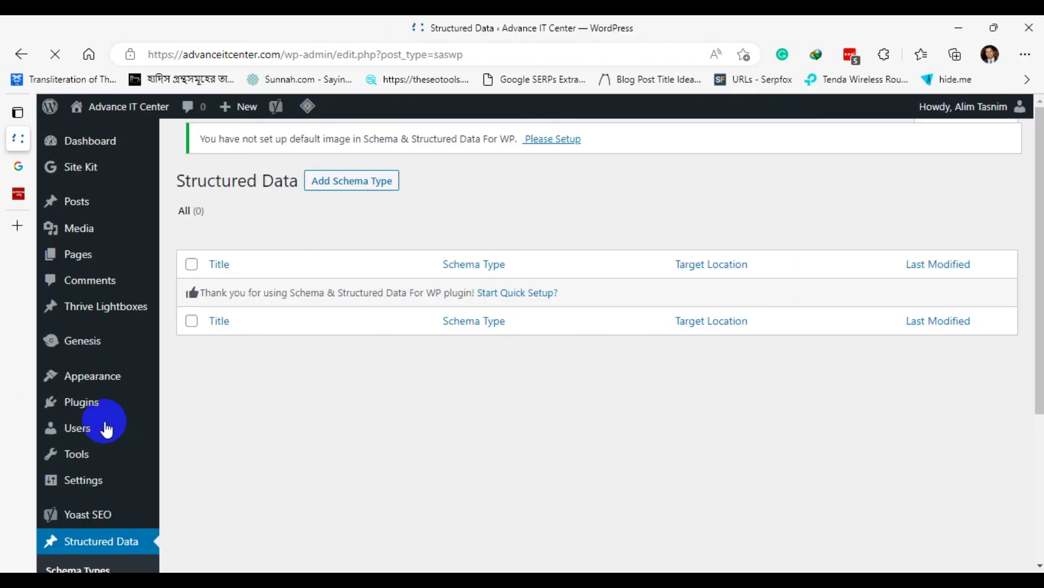
mouse_move(146, 375)
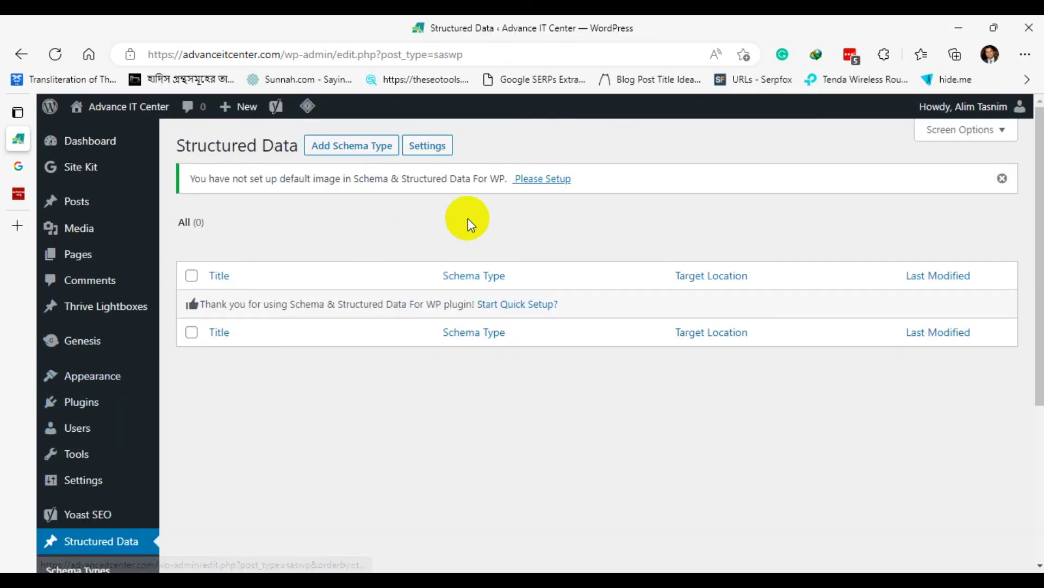
scroll(276, 311, "down", 3)
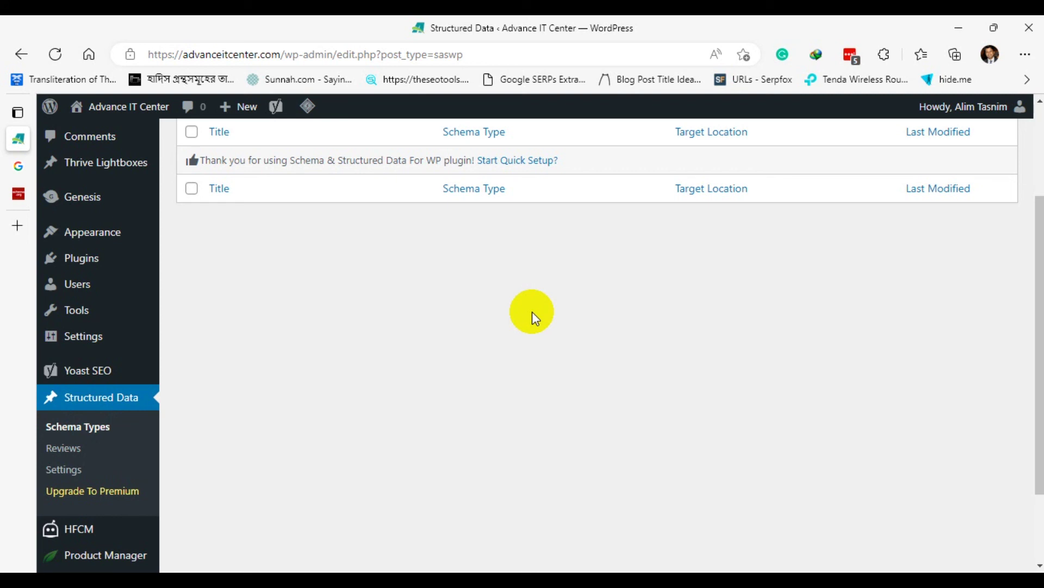
left_click(62, 476)
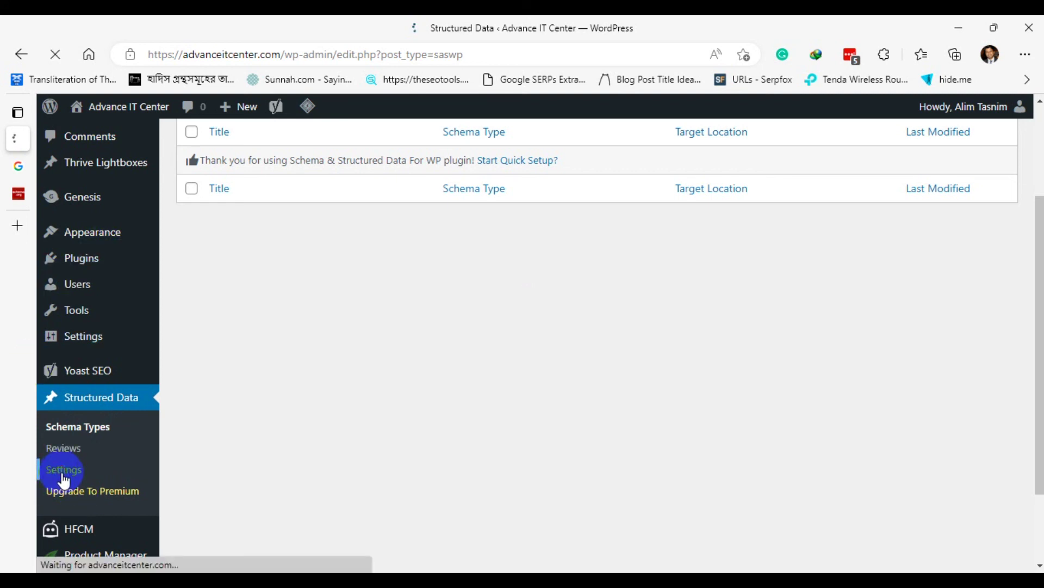
left_click(64, 477)
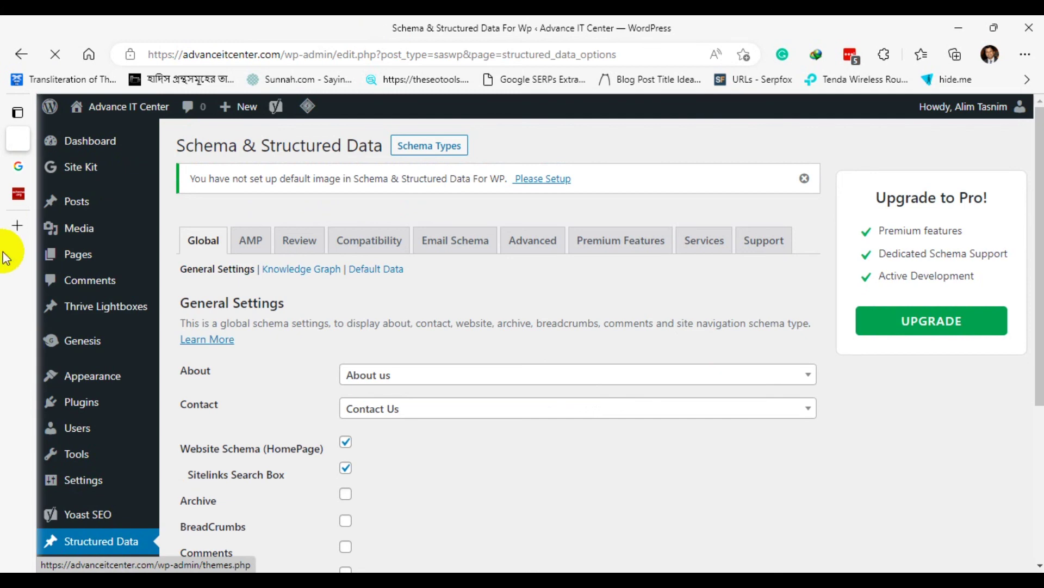
Return to the Google results for "beximco" and look through the listings down to the related searches.
mouse_move(11, 190)
left_click(51, 167)
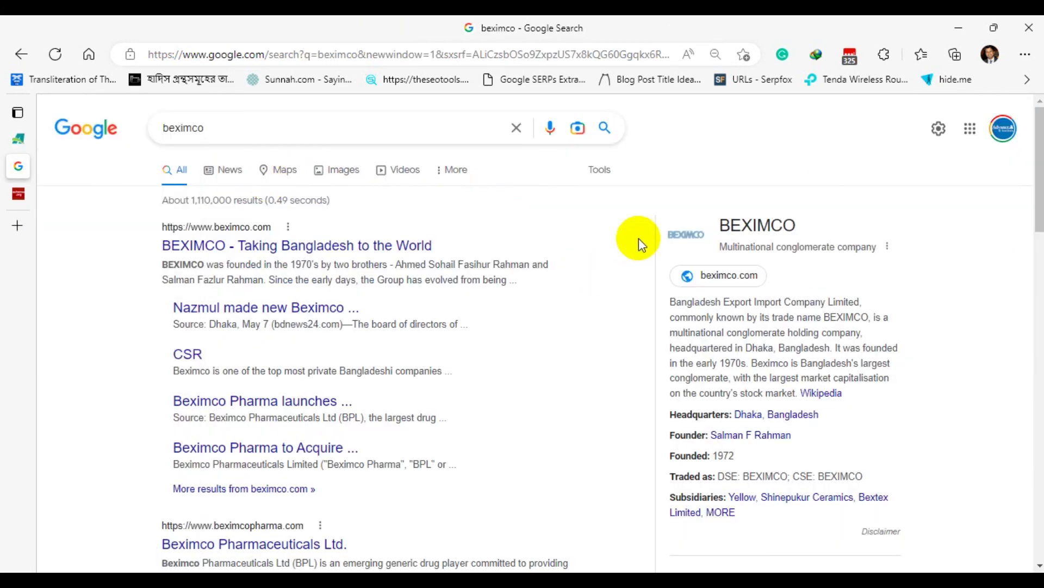
scroll(472, 236, "down", 5)
scroll(326, 305, "up", 1)
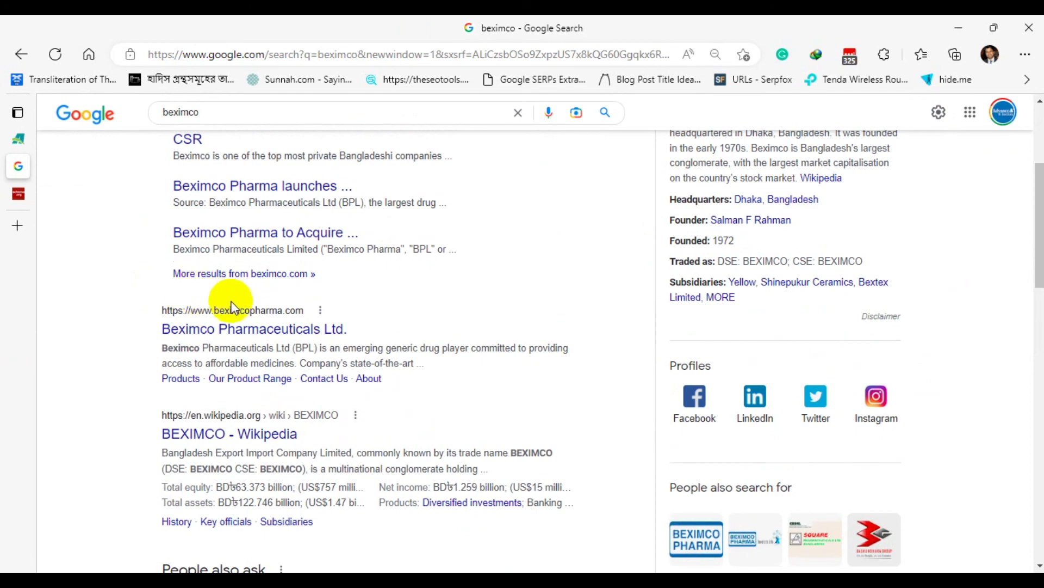
scroll(262, 361, "down", 14)
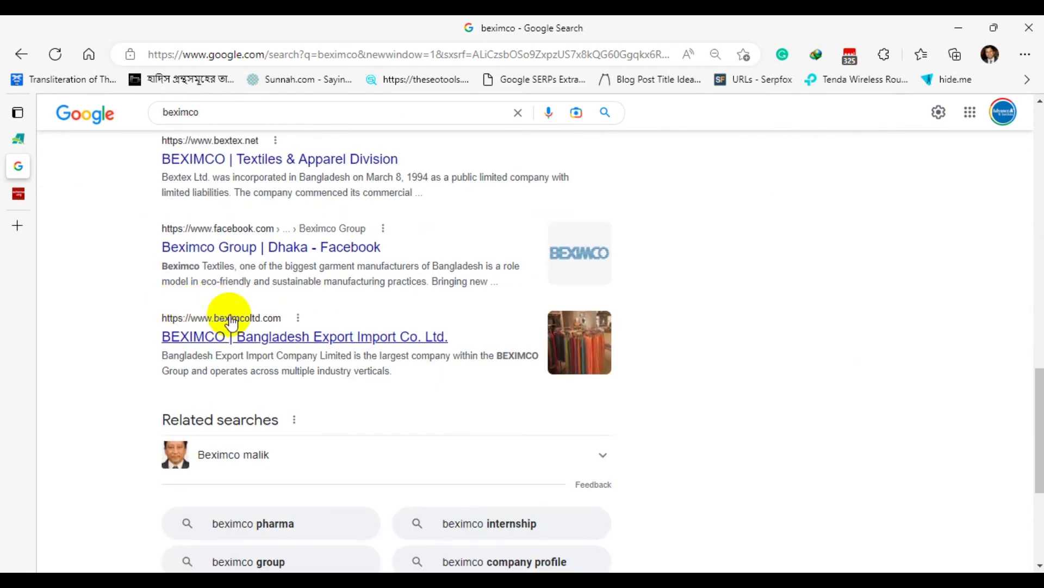
scroll(337, 318, "up", 1)
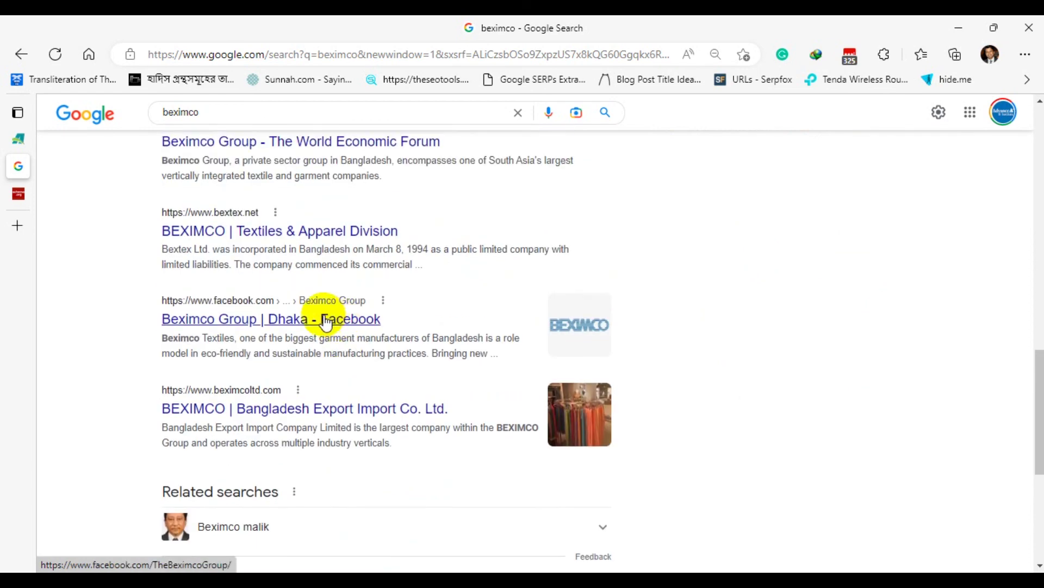
scroll(326, 320, "up", 10)
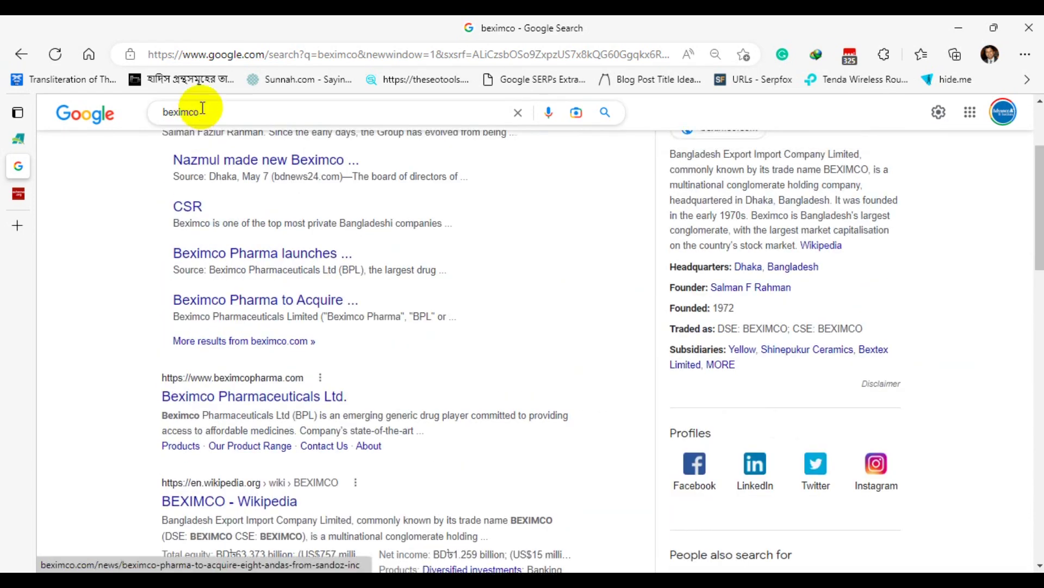
Replace the Google query with the suggested search "potato recipes".
left_click_drag(203, 109, 94, 116)
type("pot")
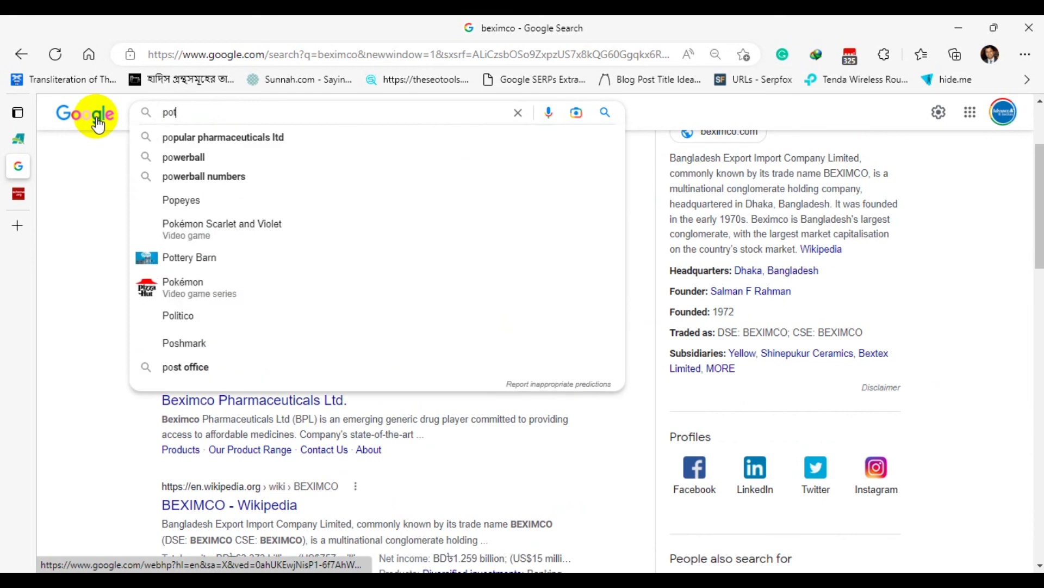
type("ato rec")
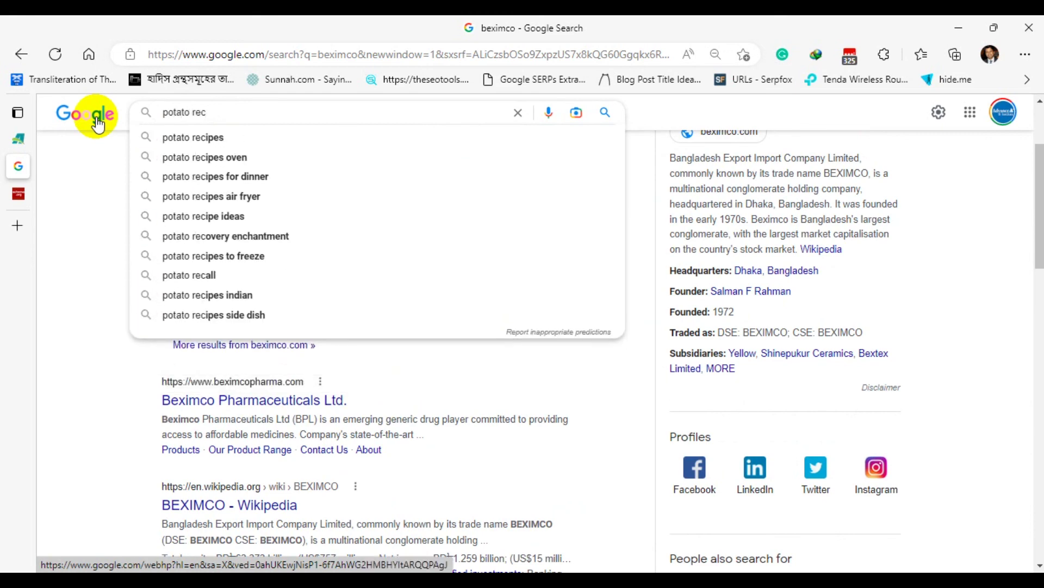
left_click(220, 143)
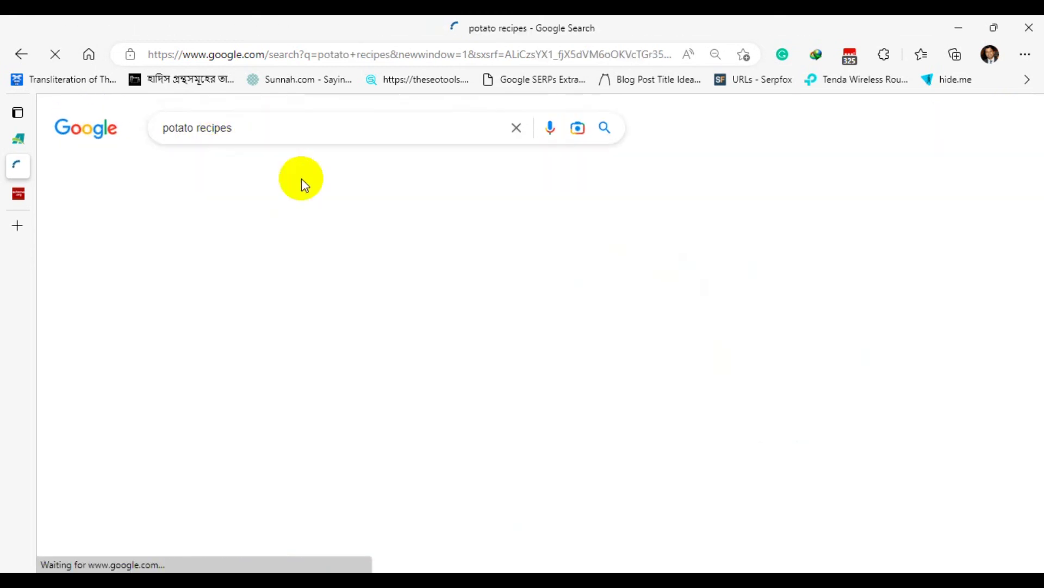
Examine the rich results for potato recipes, including recipe cards, star ratings, People also ask, top stories and related searches.
scroll(519, 264, "down", 4)
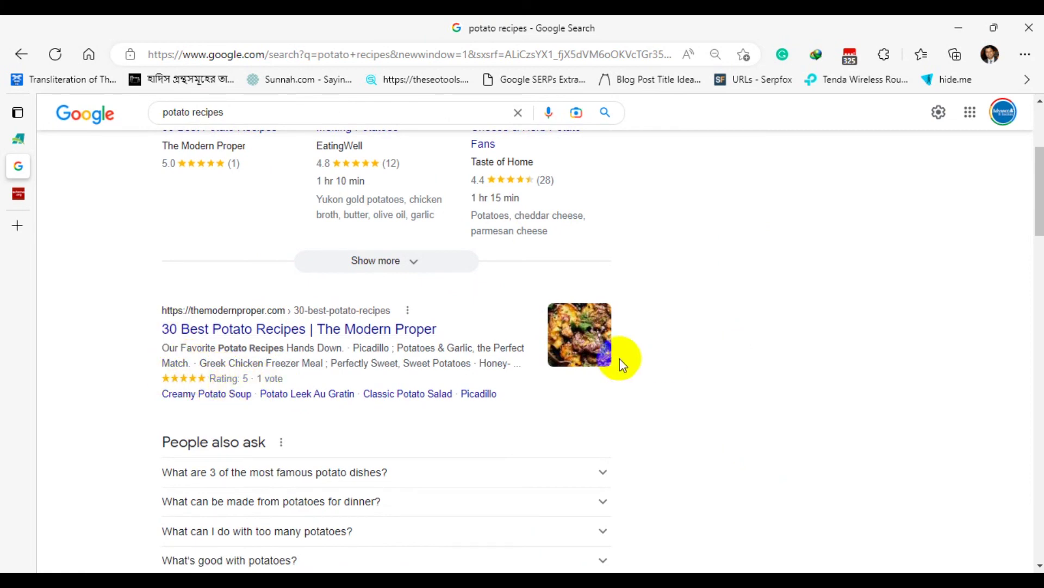
scroll(391, 390, "down", 5)
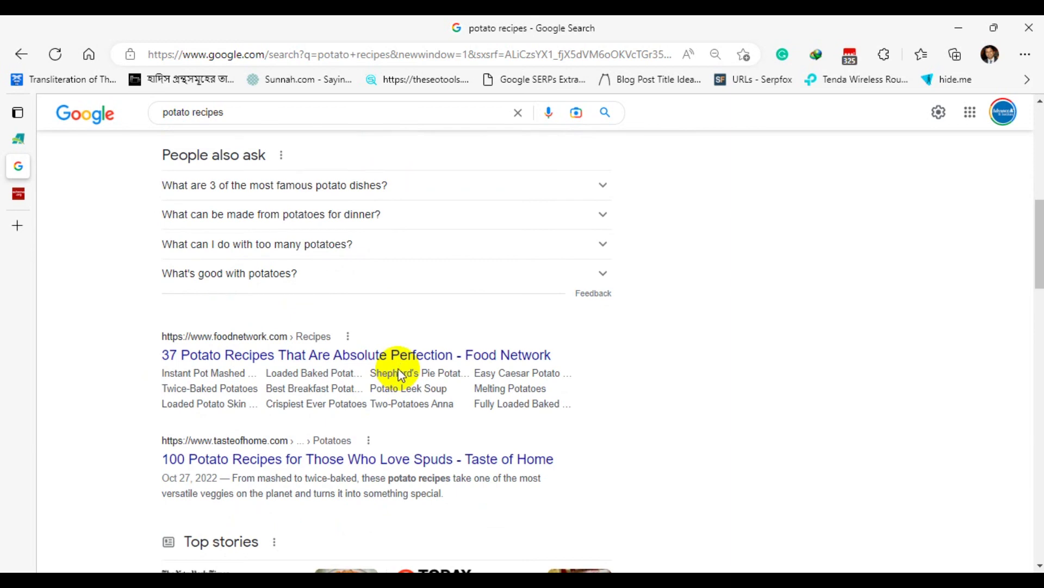
scroll(397, 335, "down", 4)
scroll(515, 326, "down", 5)
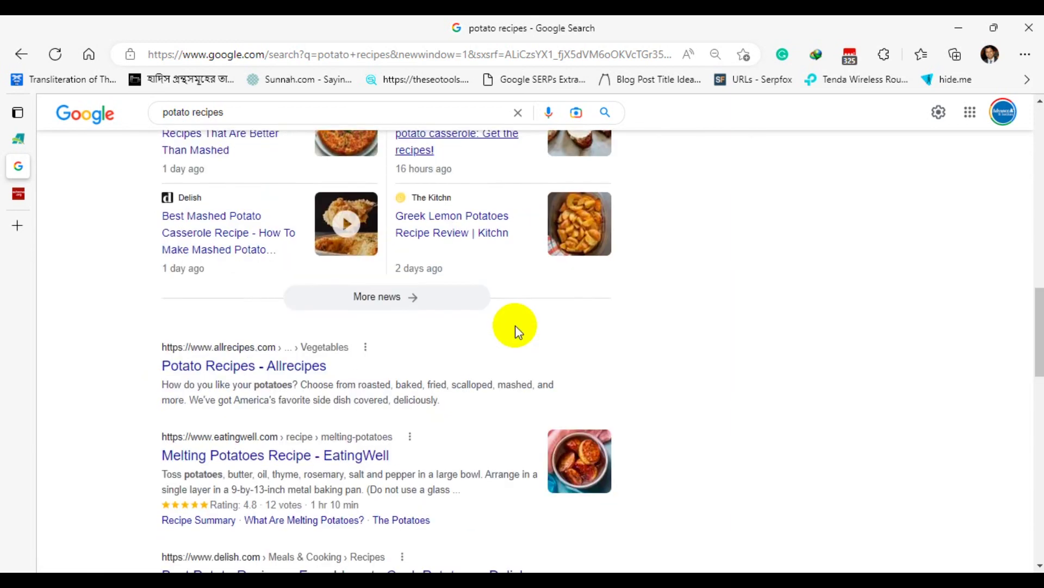
scroll(479, 327, "up", 3)
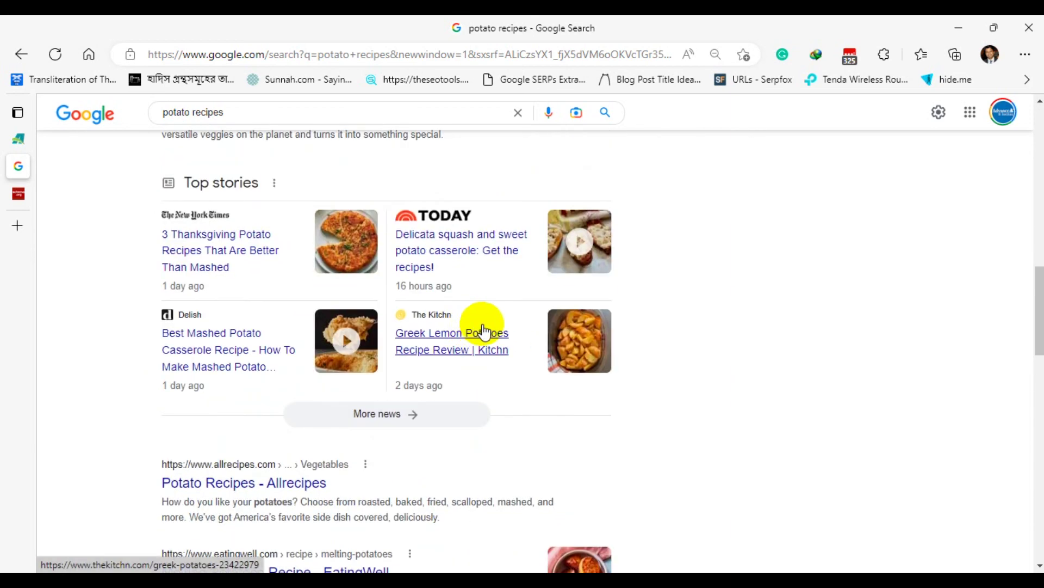
scroll(483, 330, "down", 5)
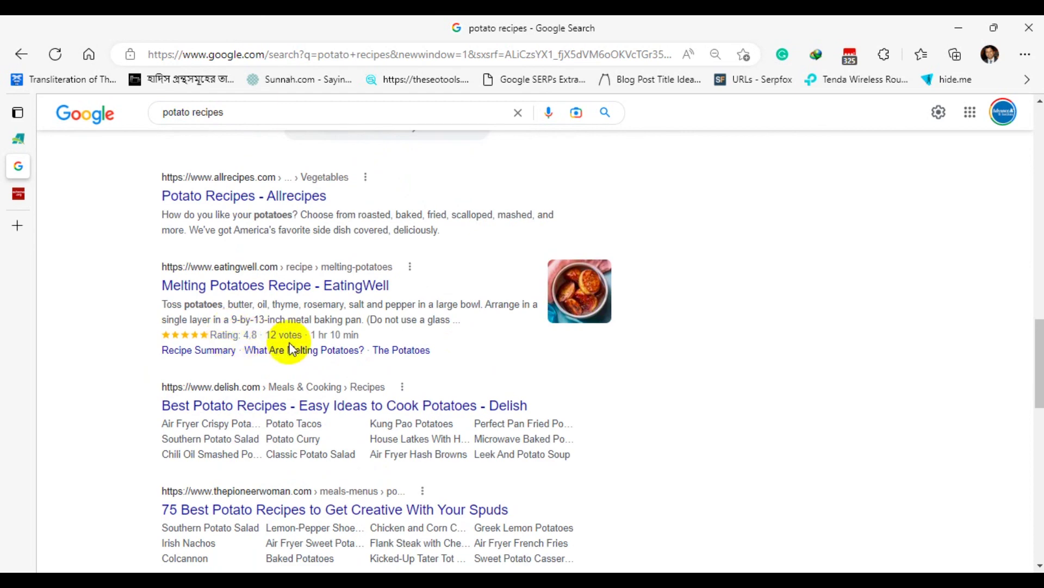
scroll(657, 400, "down", 5)
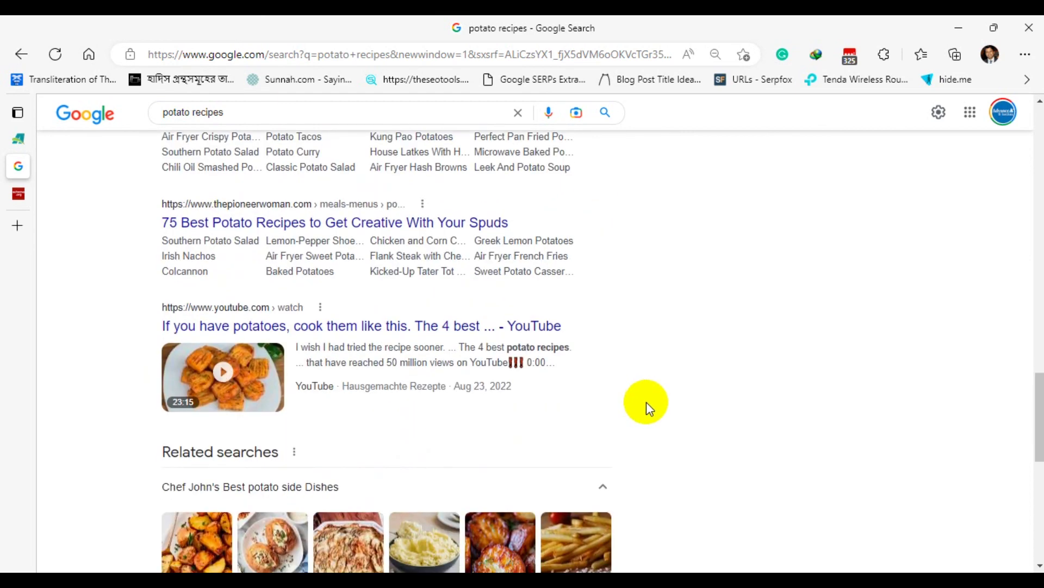
scroll(637, 387, "down", 4)
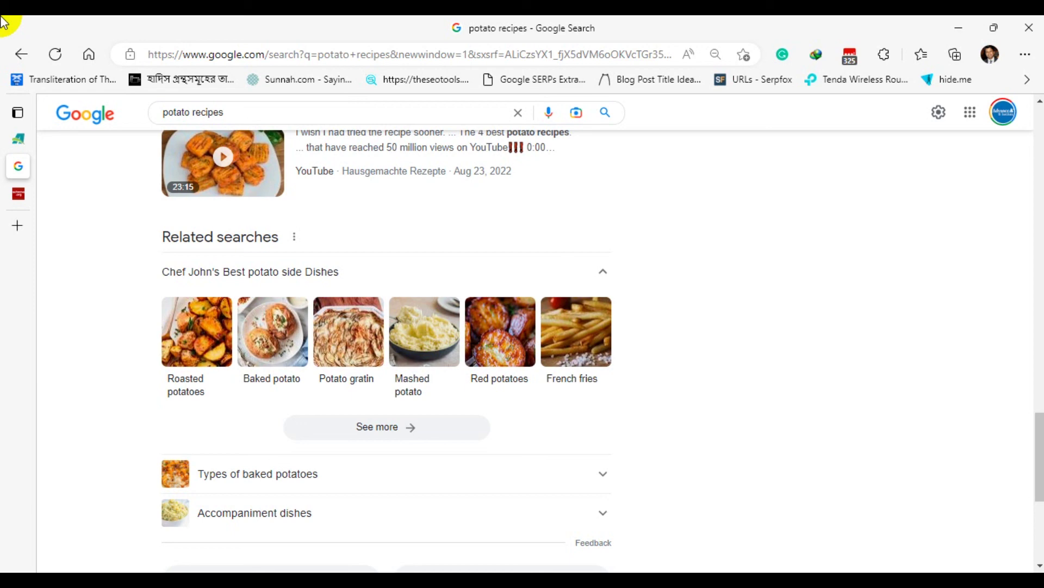
scroll(252, 116, "up", 7)
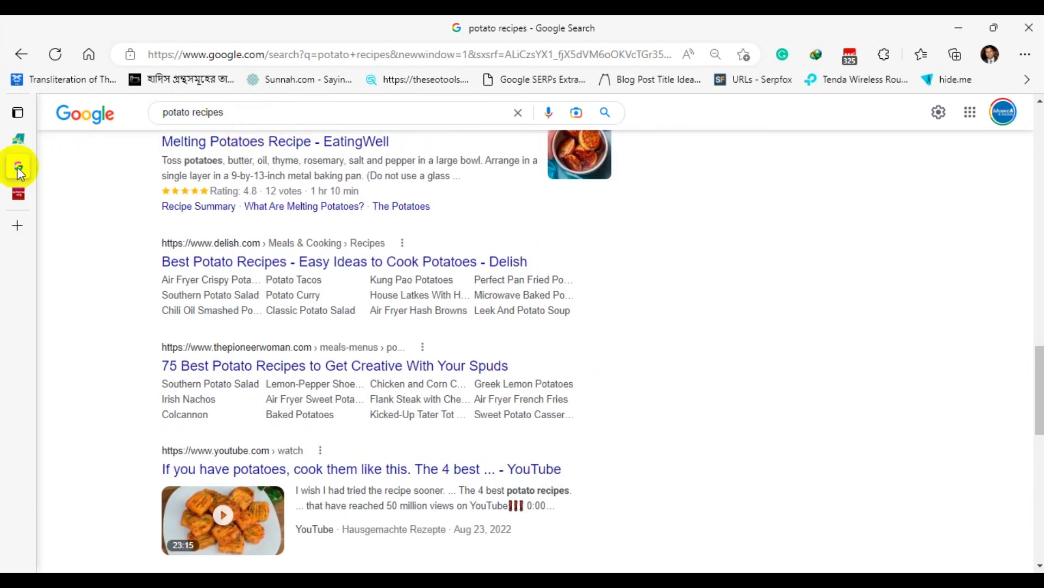
scroll(401, 273, "up", 6)
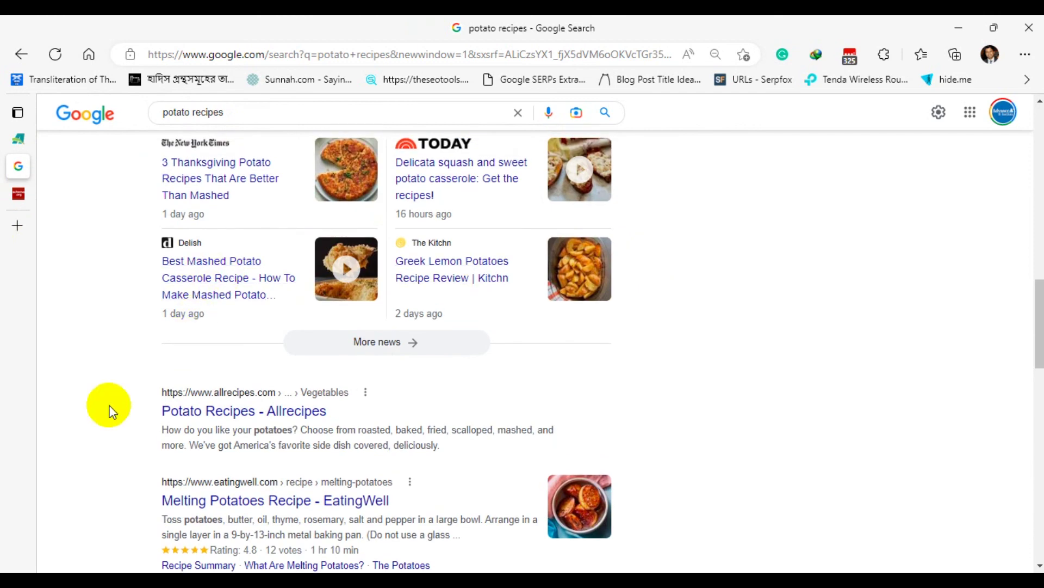
scroll(326, 397, "down", 4)
scroll(949, 410, "up", 1)
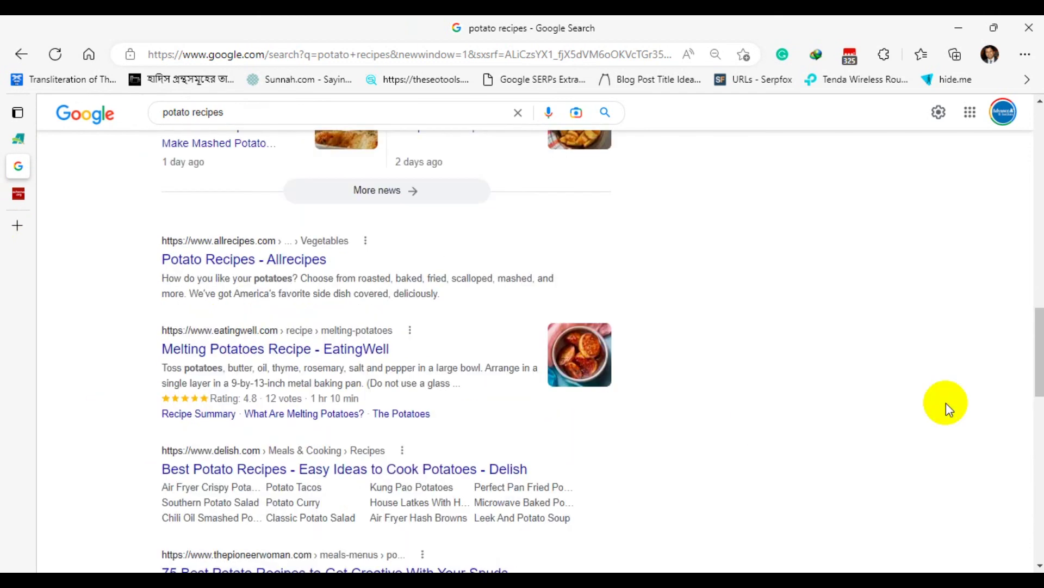
Enter "dell laptop" as a new Google query and run the suggested search "dell laptops on sale".
scroll(403, 180, "up", 15)
left_click(293, 127)
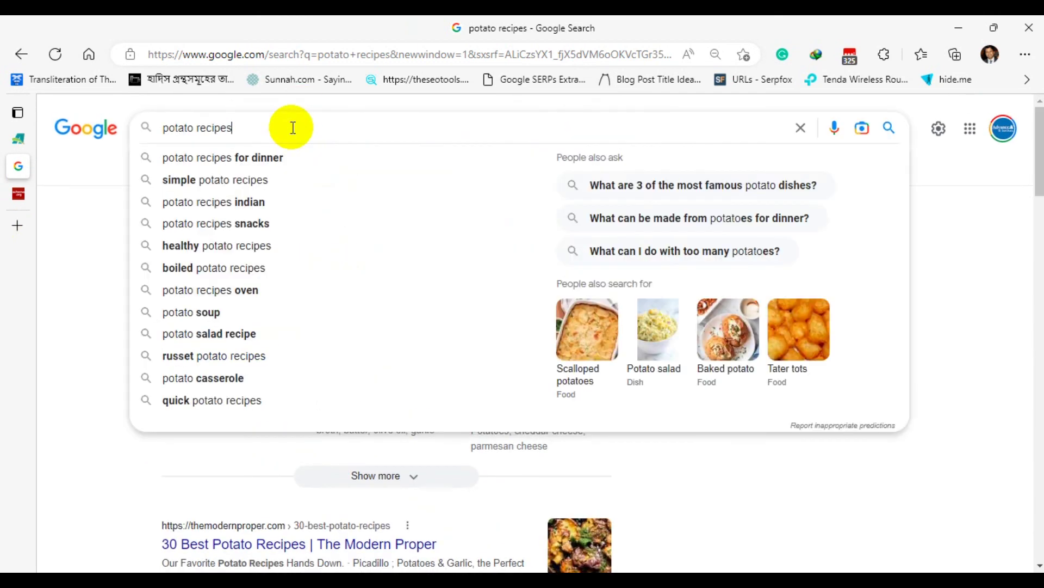
key("ctrl+a")
type("del")
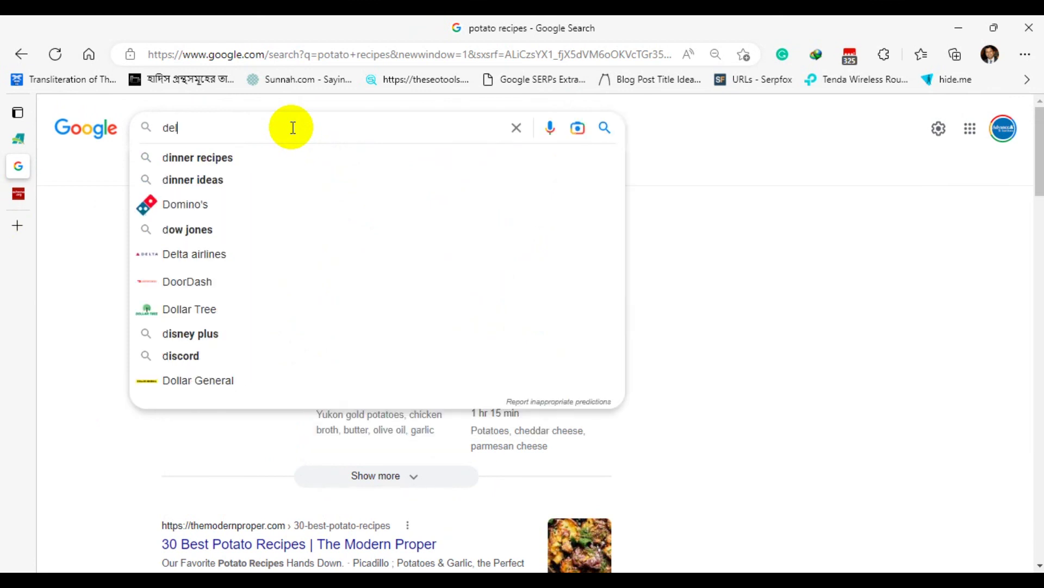
type("l la")
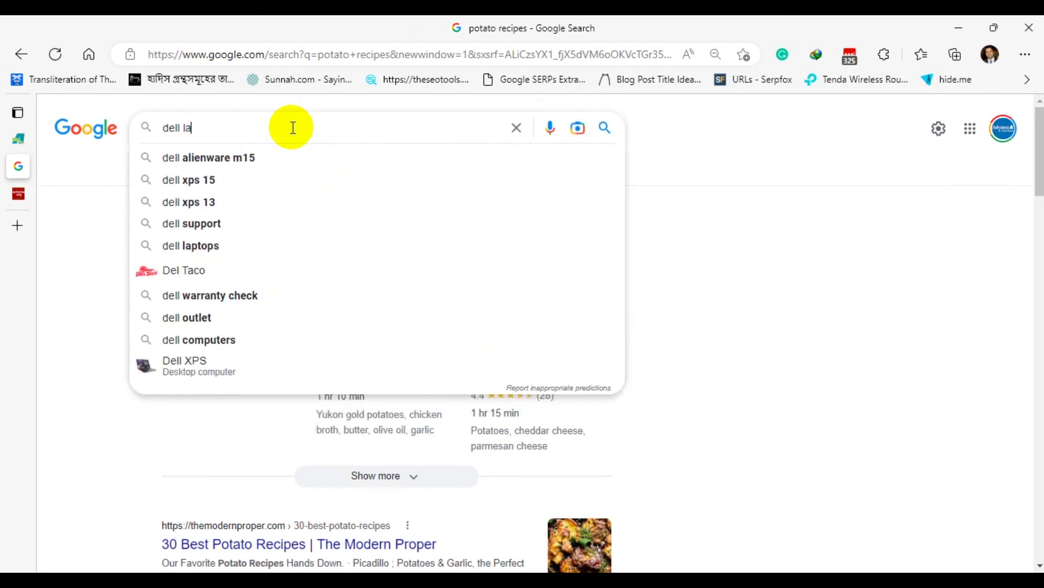
type("ptop")
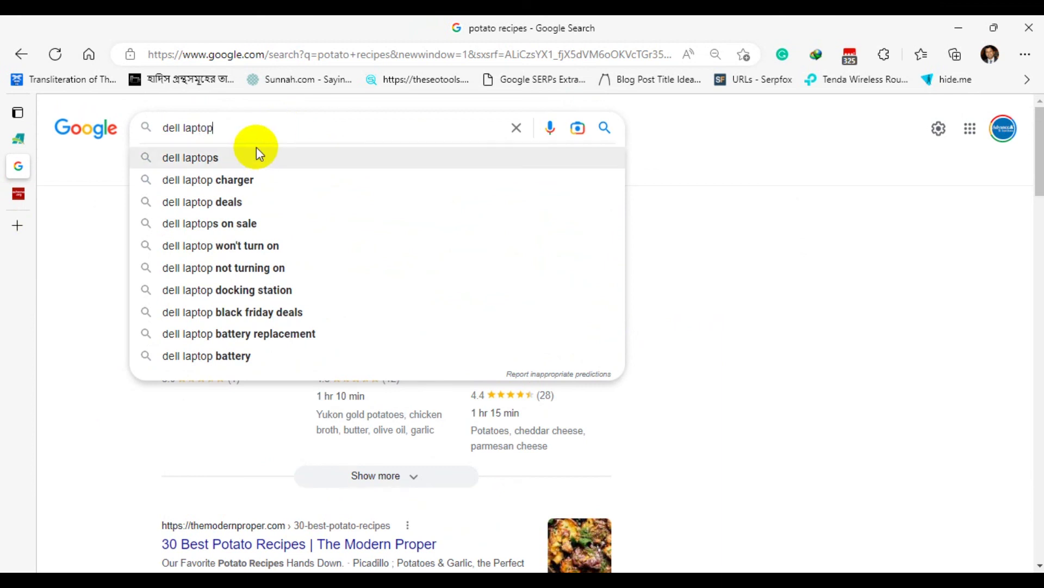
left_click(245, 226)
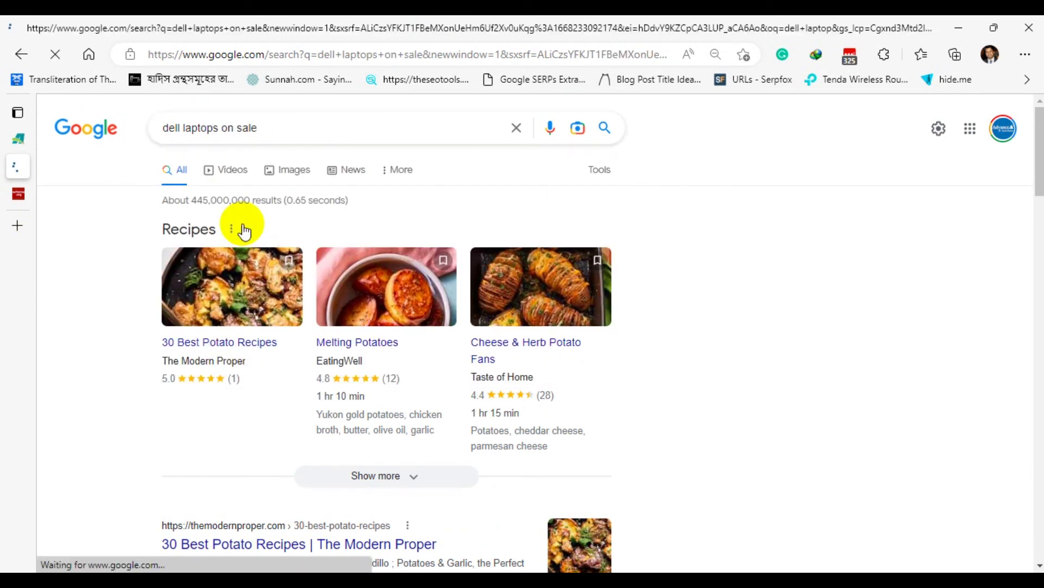
Examine the Dell laptop product listings for their prices, stores and star ratings, along with the surrounding retailer results.
scroll(403, 246, "down", 6)
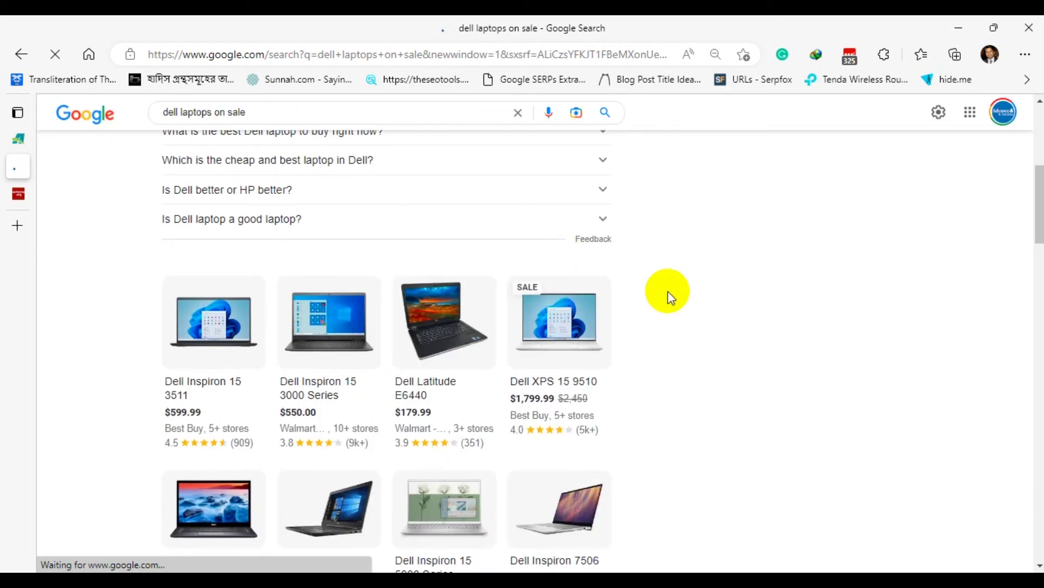
scroll(676, 299, "down", 5)
scroll(691, 318, "down", 4)
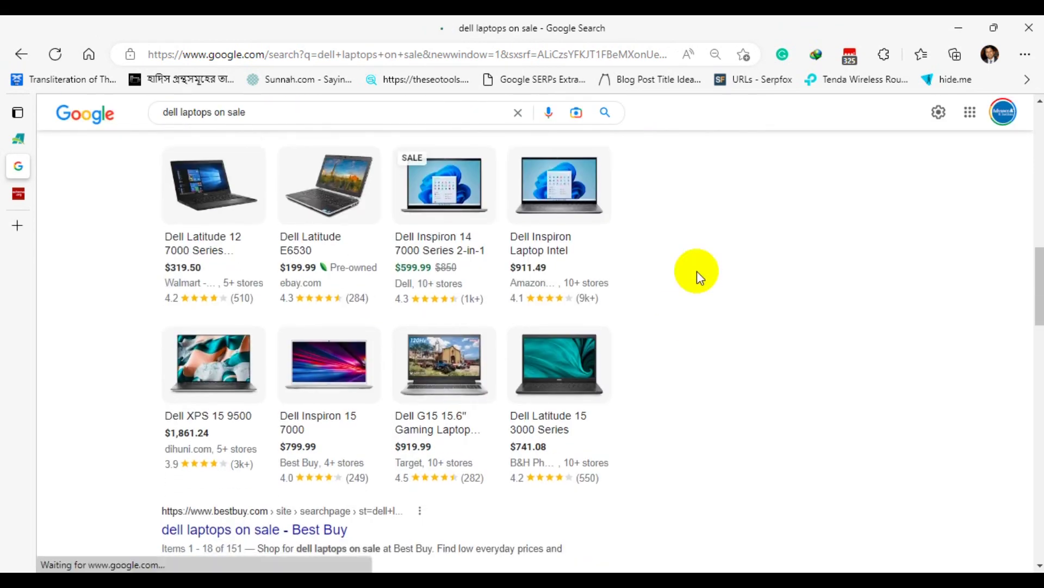
scroll(680, 342, "down", 5)
scroll(691, 343, "up", 4)
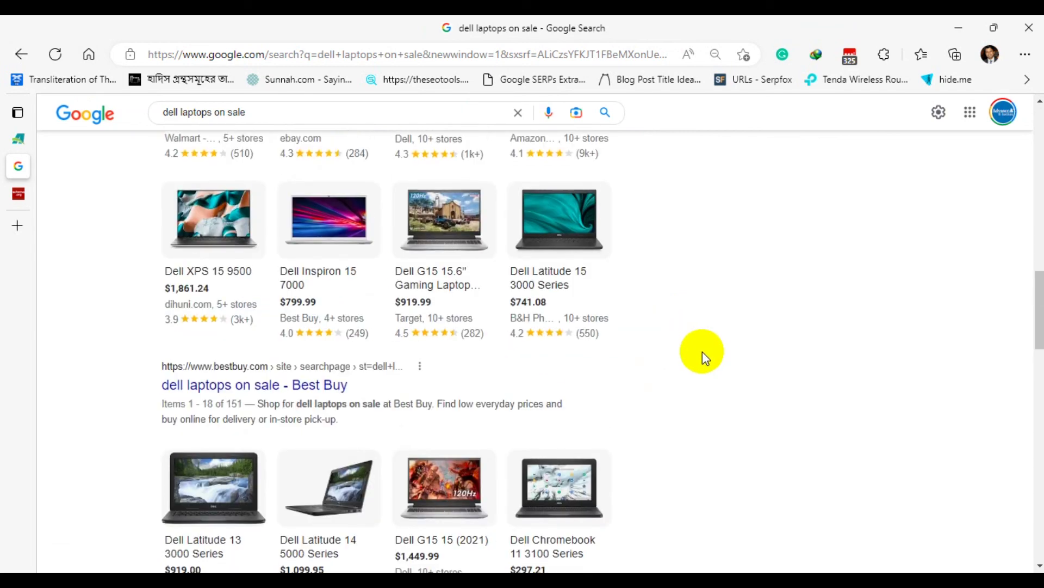
scroll(686, 316, "down", 3)
scroll(678, 310, "down", 4)
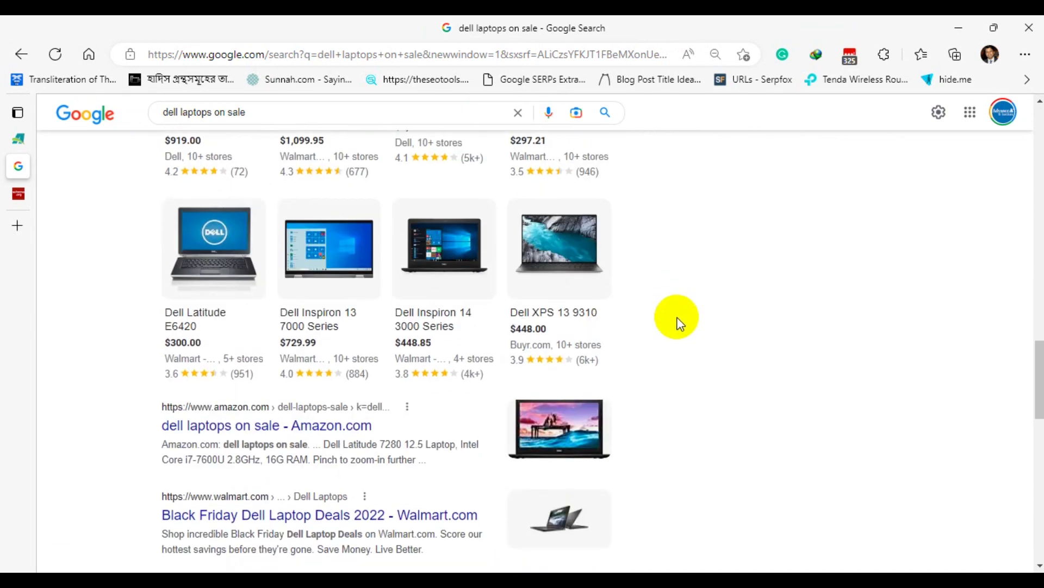
scroll(685, 304, "up", 4)
scroll(691, 343, "down", 1)
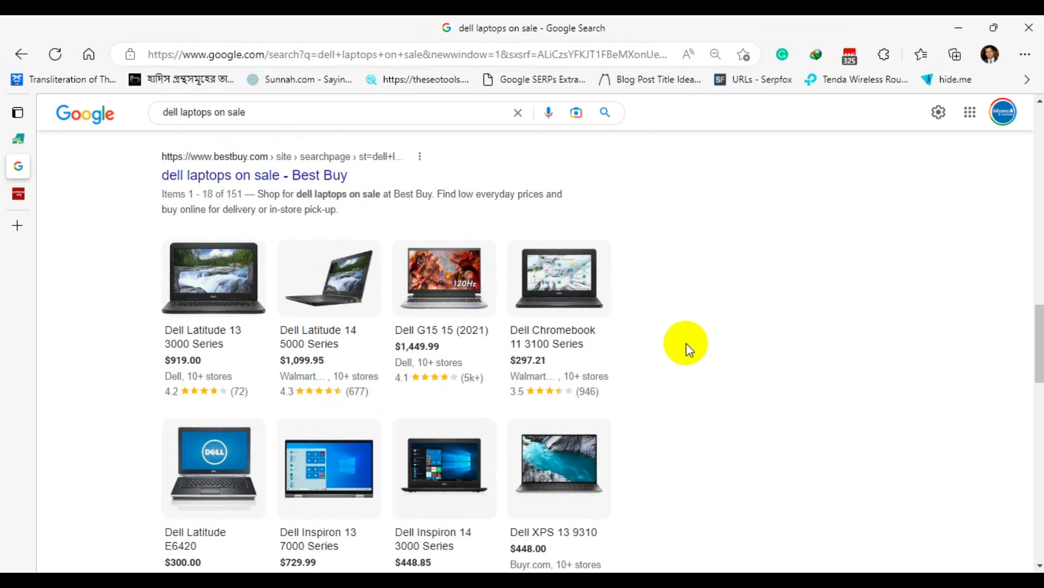
scroll(687, 343, "up", 2)
scroll(630, 279, "down", 2)
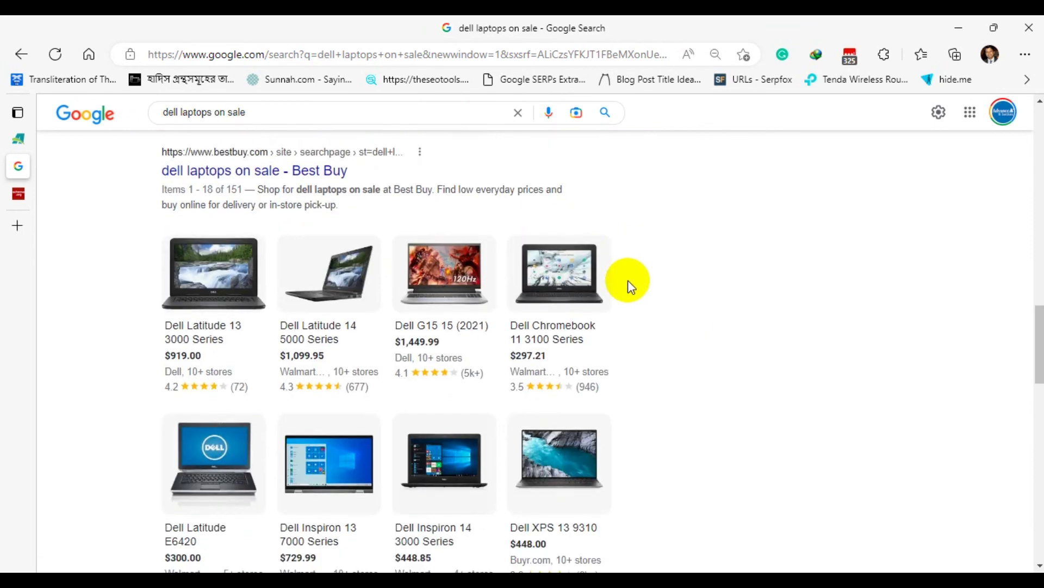
Review the Best Buy result, product grids and related searches across the results page for "dell laptops on sale".
left_click(574, 291)
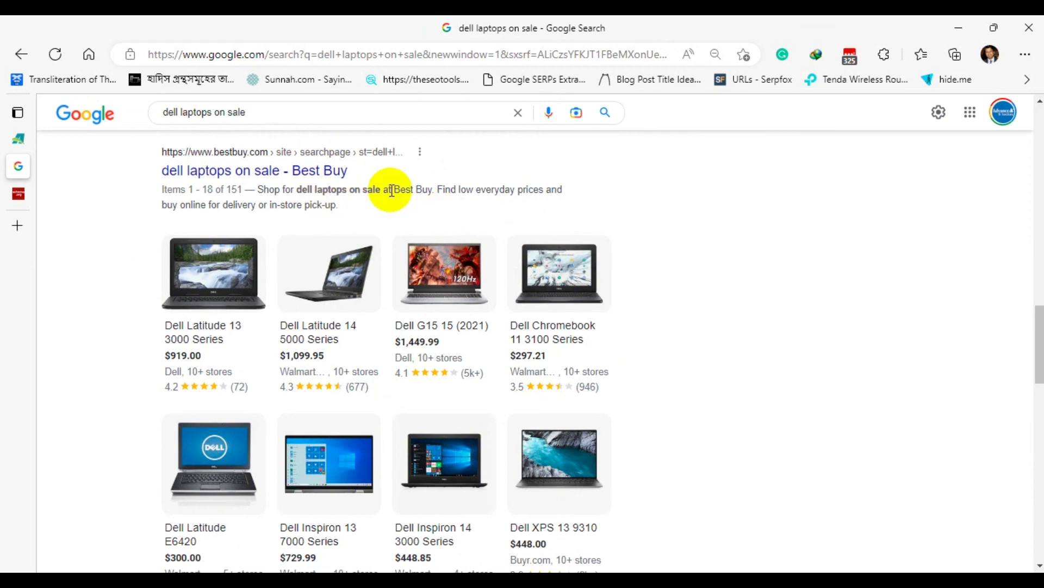
scroll(230, 239, "up", 1)
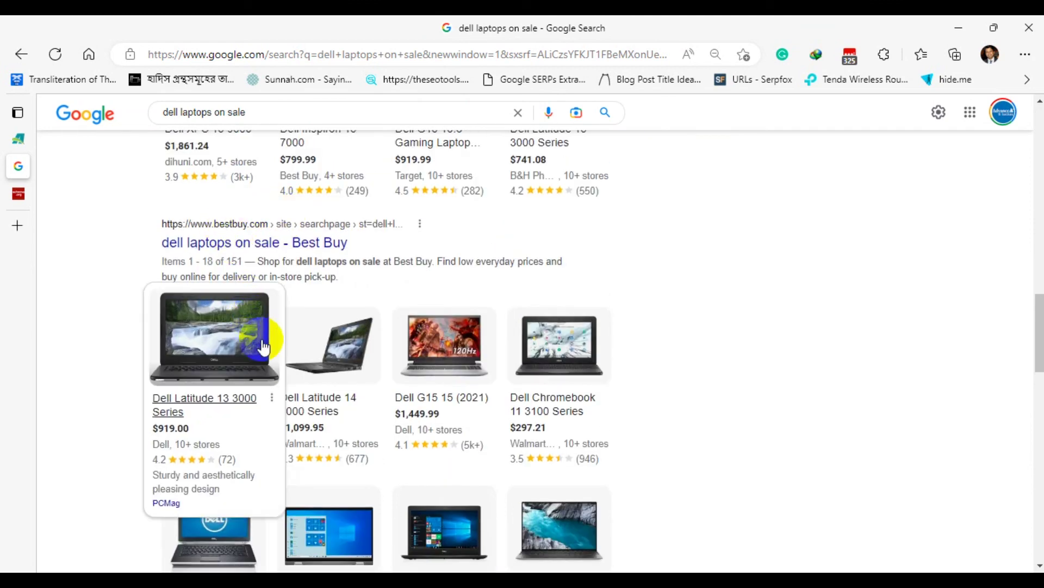
scroll(170, 308, "down", 1)
left_click(170, 307)
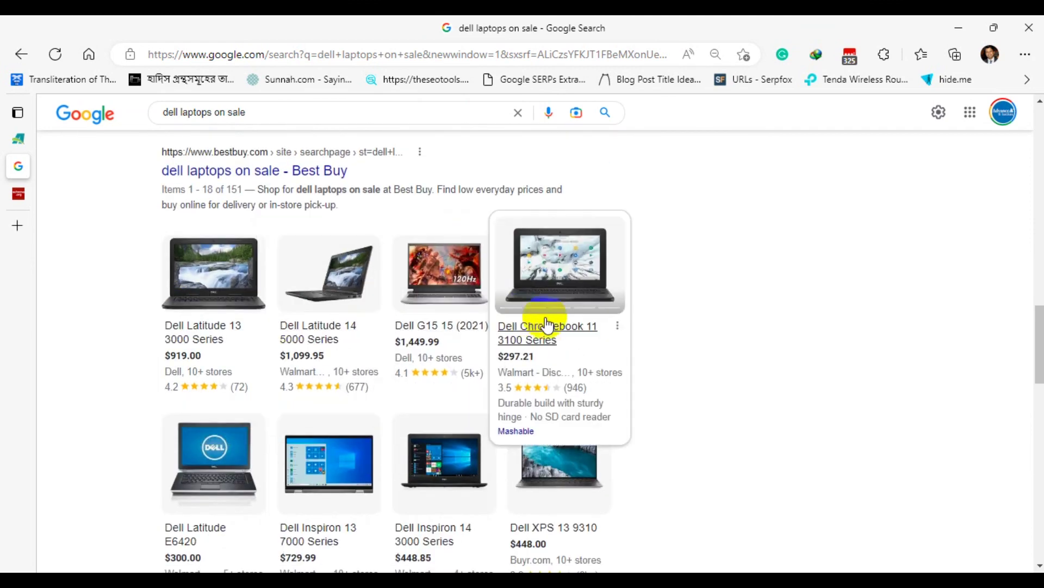
scroll(550, 326, "down", 5)
scroll(694, 361, "down", 9)
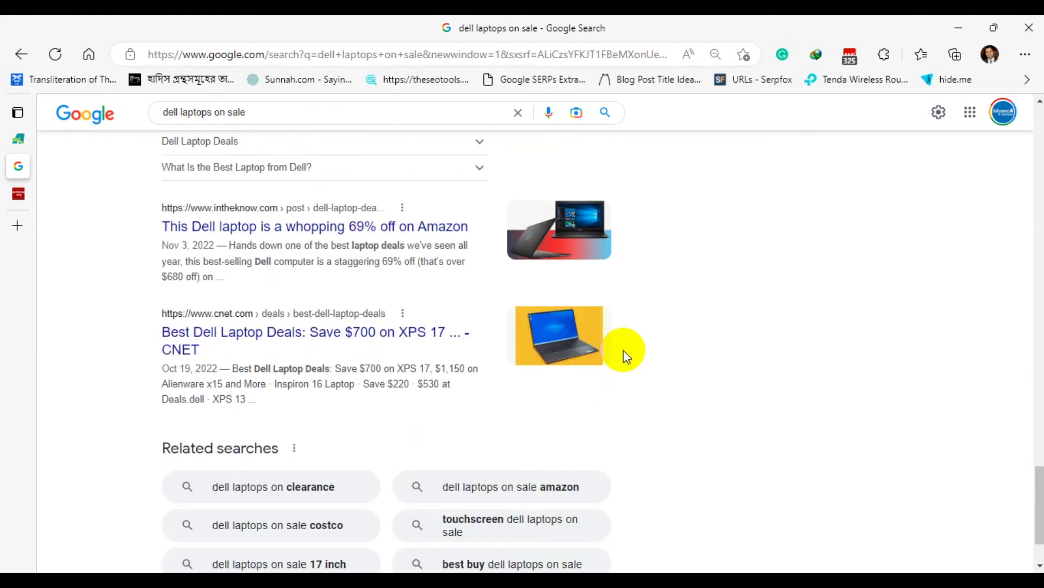
scroll(622, 348, "up", 11)
scroll(466, 303, "up", 10)
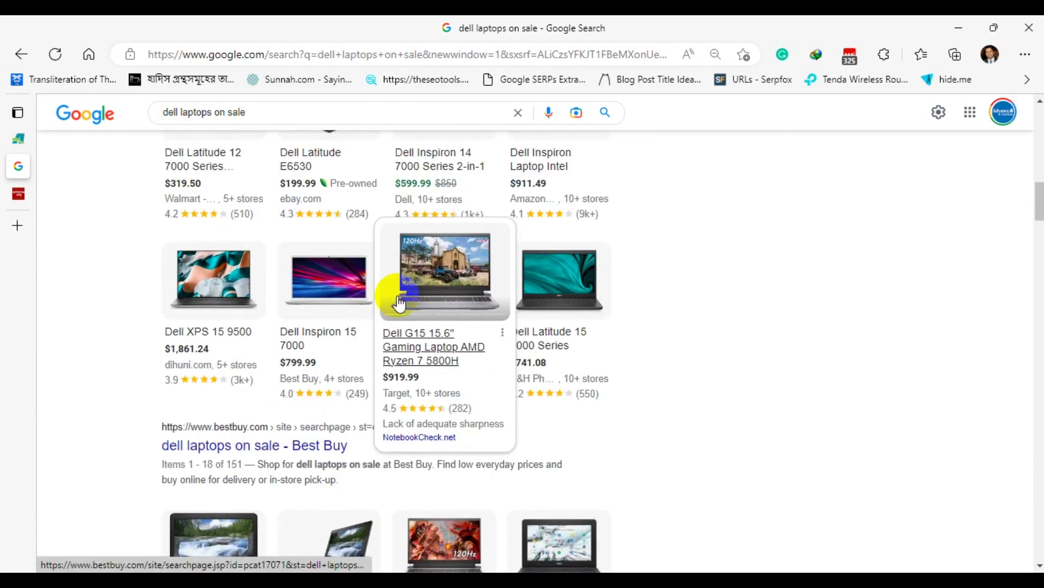
scroll(435, 305, "up", 7)
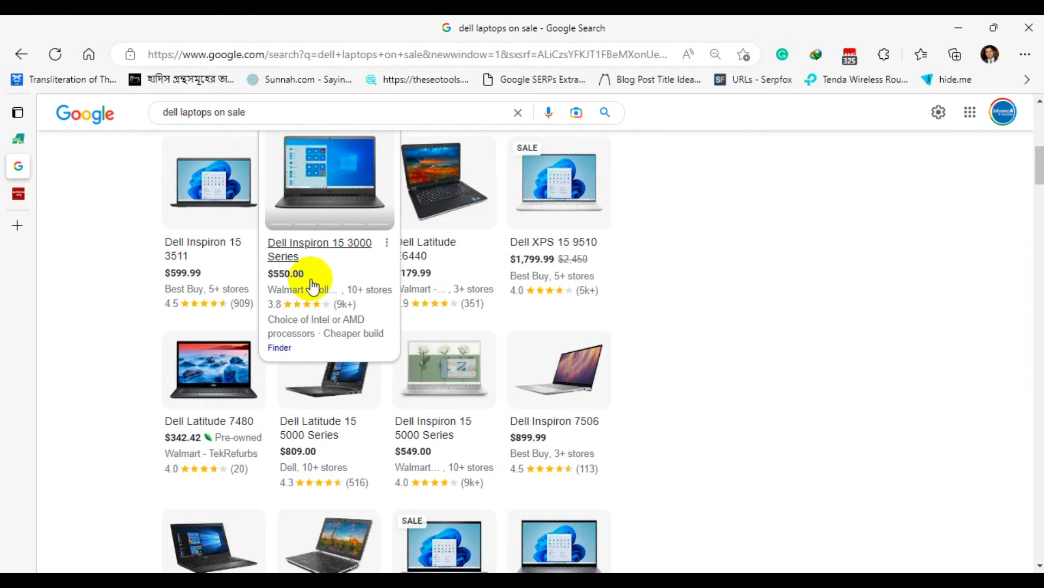
scroll(541, 334, "down", 7)
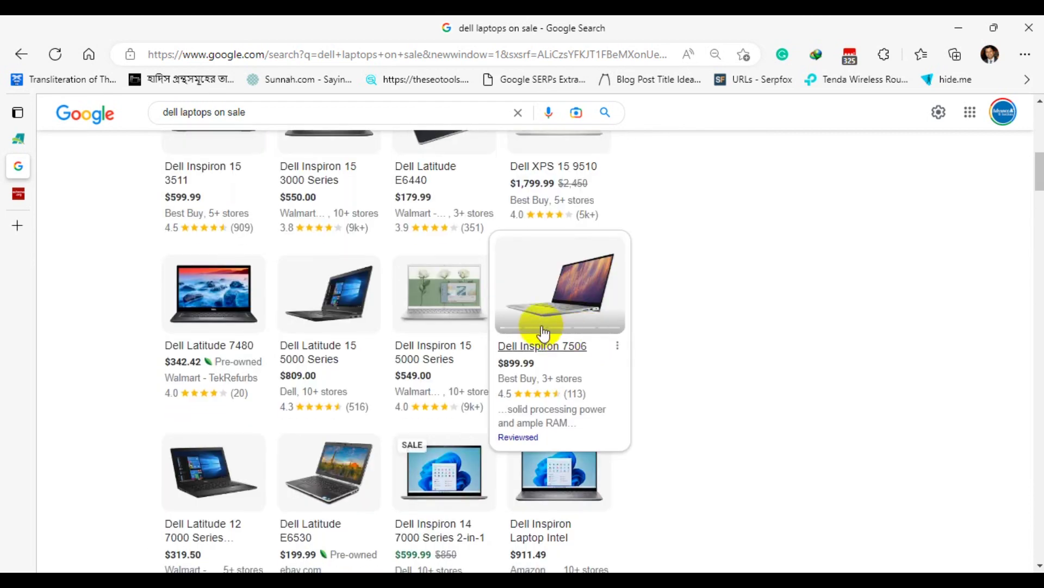
scroll(500, 332, "up", 10)
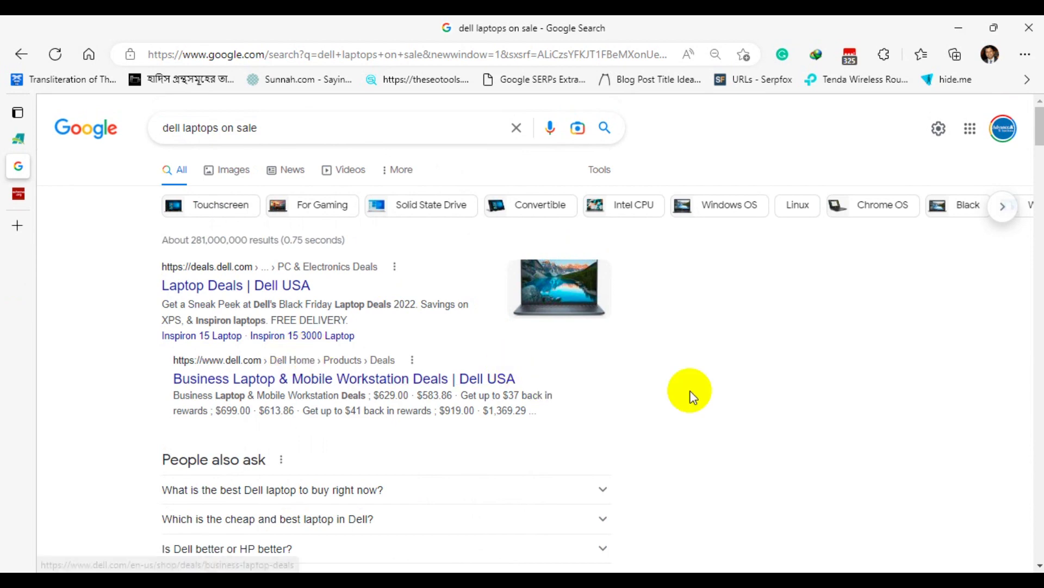
scroll(690, 391, "down", 10)
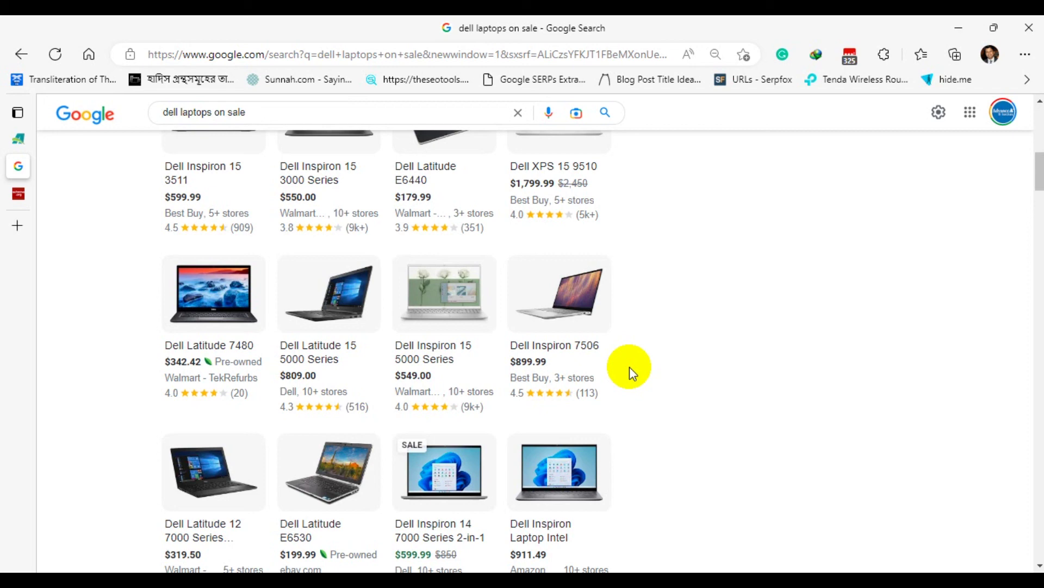
Switch to the WordPress site's Schema & Structured Data settings and review the General Settings options.
left_click(18, 138)
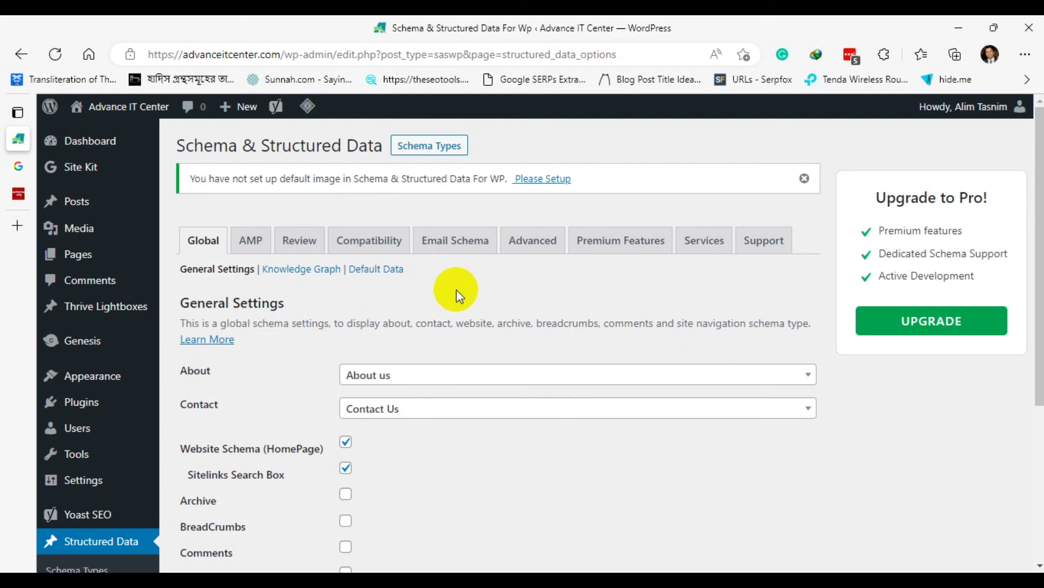
mouse_move(144, 464)
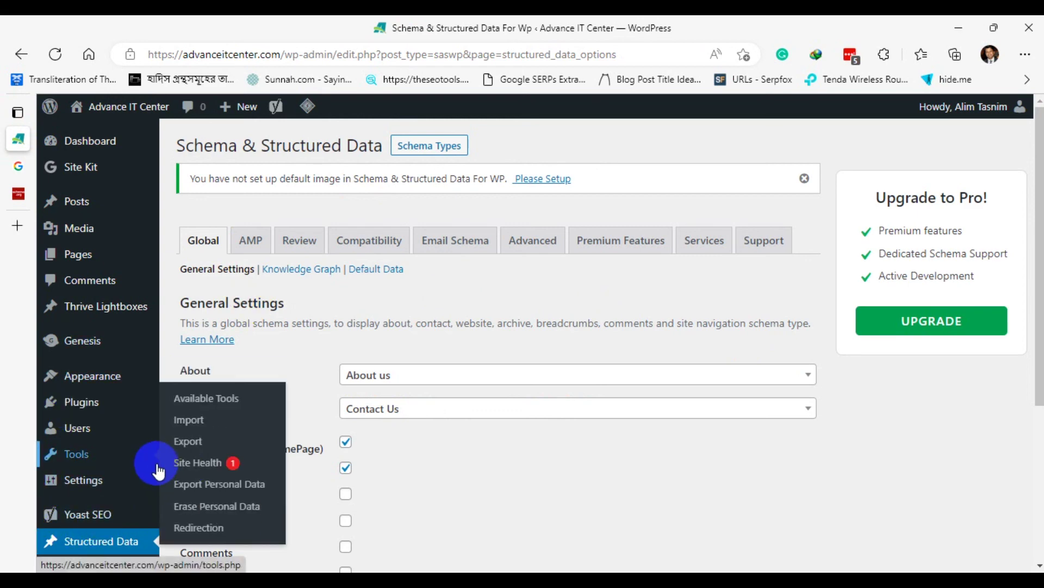
left_click(283, 420)
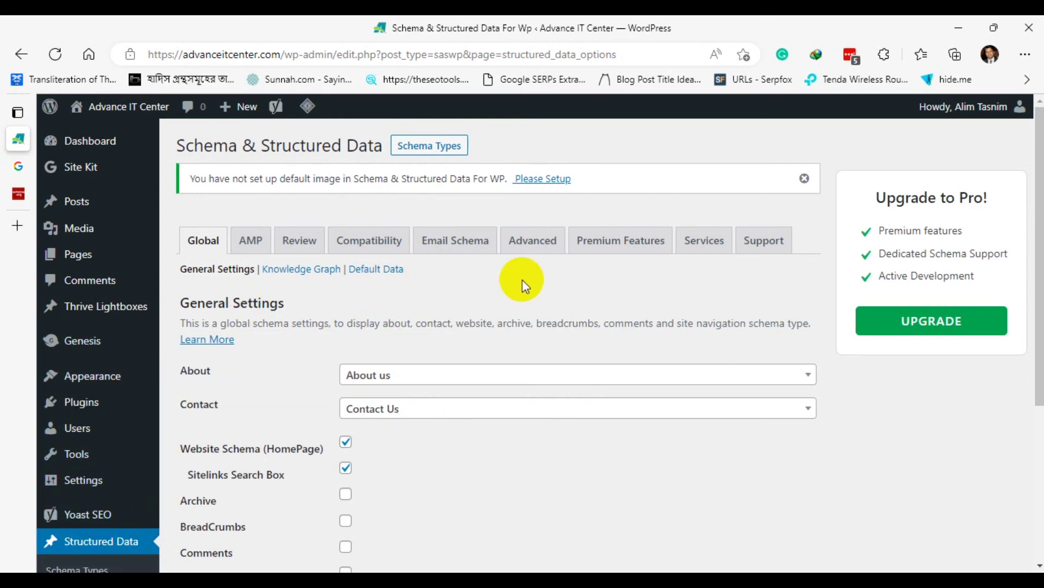
scroll(502, 226, "down", 4)
scroll(599, 221, "up", 3)
left_click(70, 541)
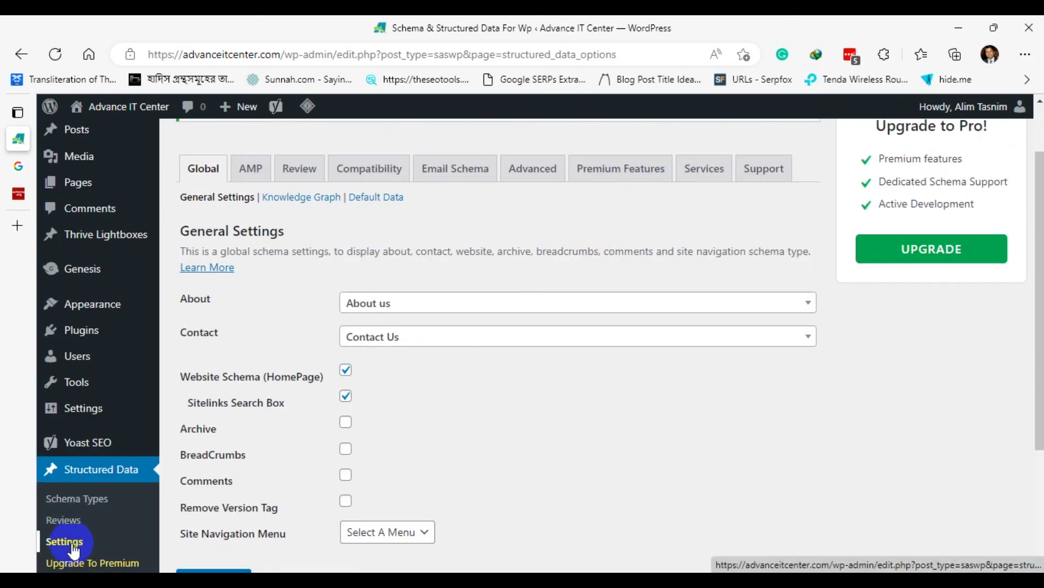
Open the default image setup from the plugin notice and examine the Default Data fields for image, width and height.
left_click(549, 184)
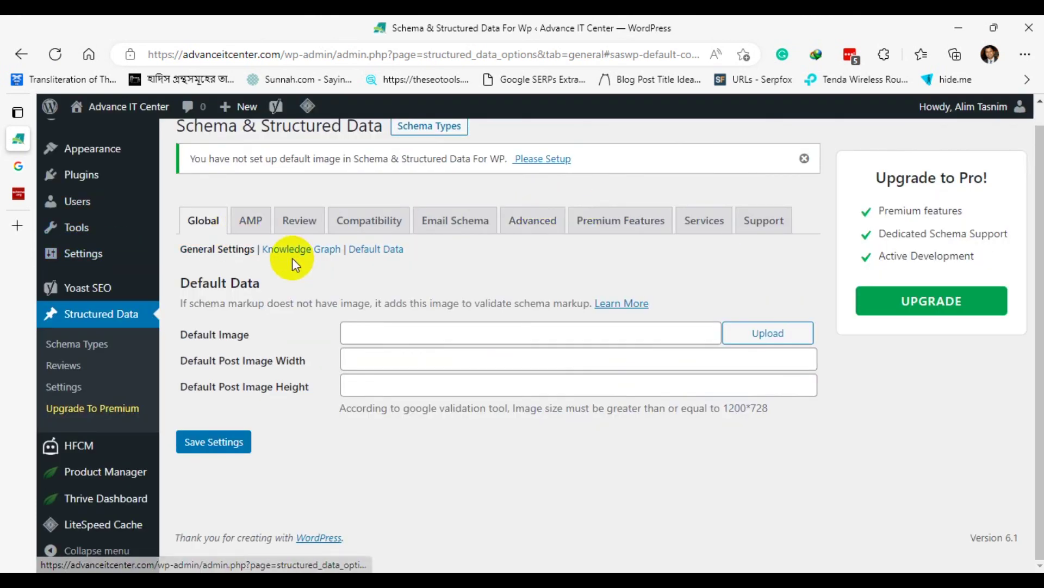
left_click(205, 254)
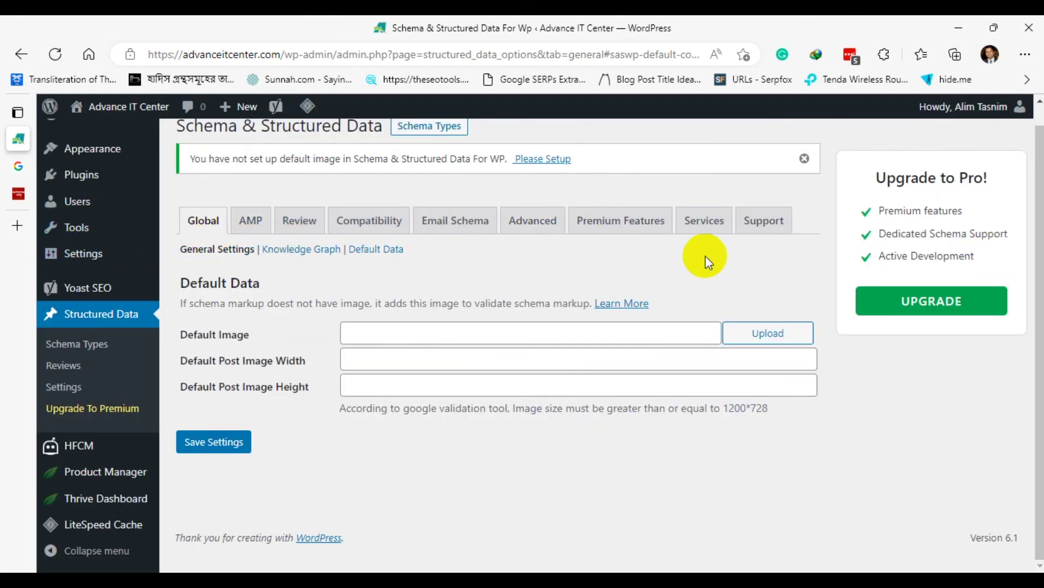
scroll(545, 252, "down", 1)
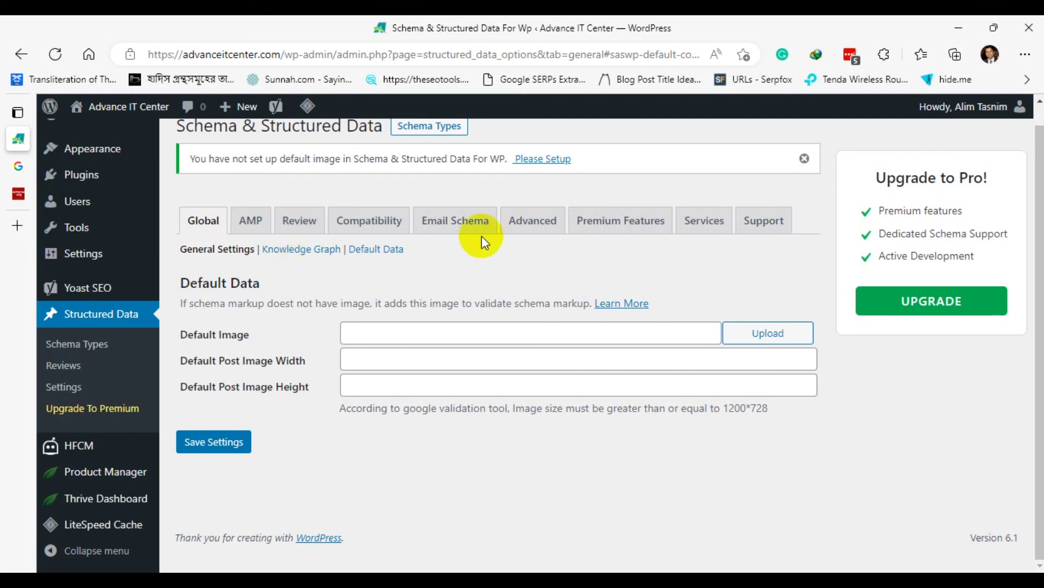
scroll(483, 217, "up", 1)
scroll(541, 175, "down", 1)
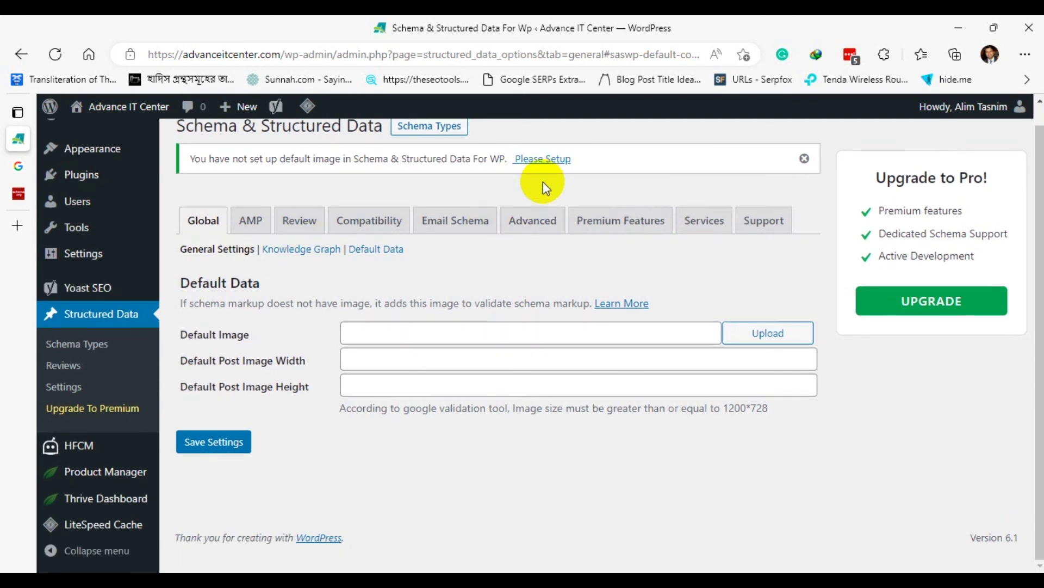
scroll(544, 181, "up", 1)
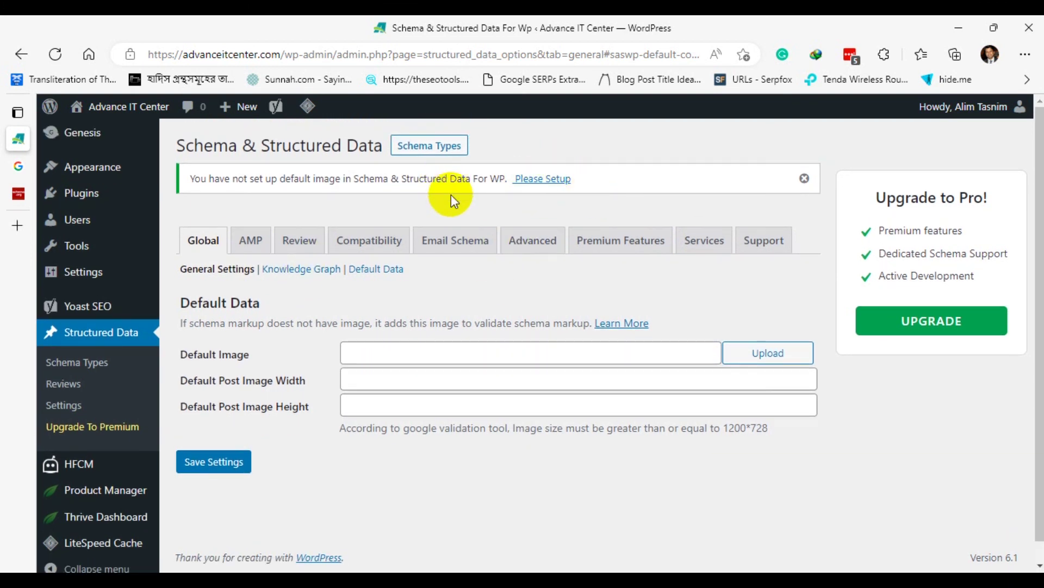
scroll(450, 195, "down", 1)
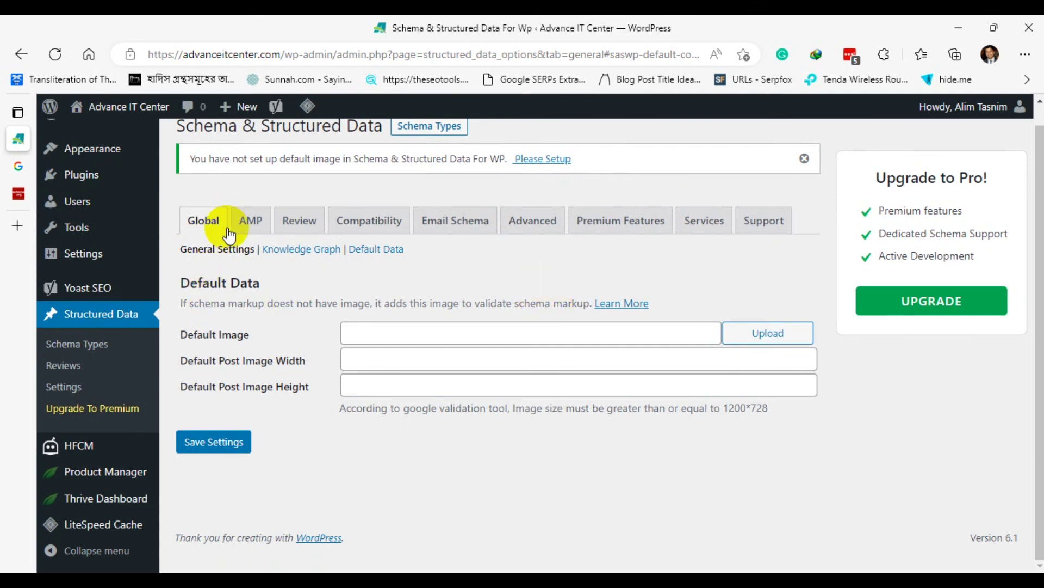
left_click(251, 220)
left_click(542, 168)
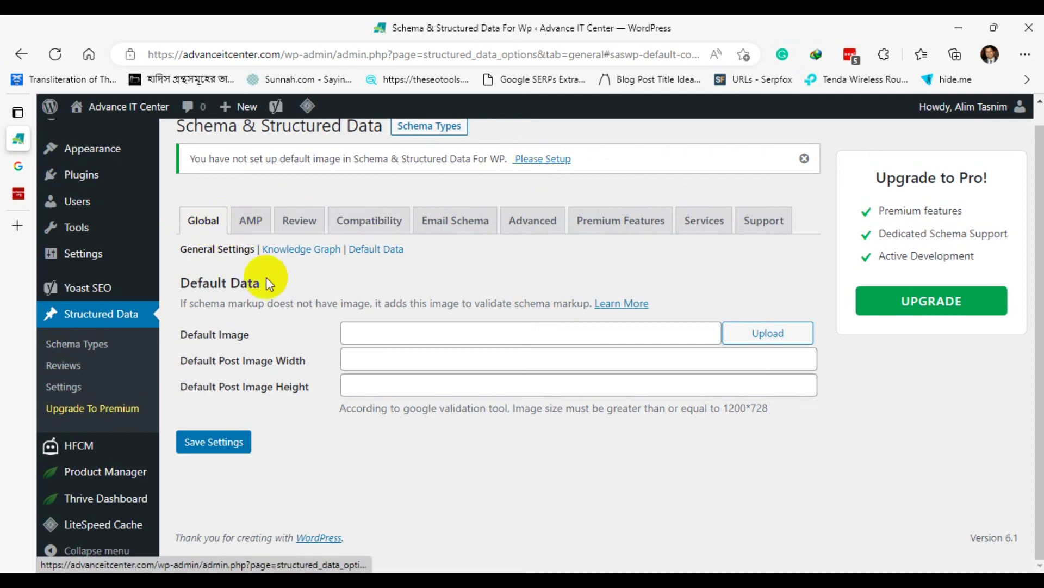
scroll(266, 276, "up", 1)
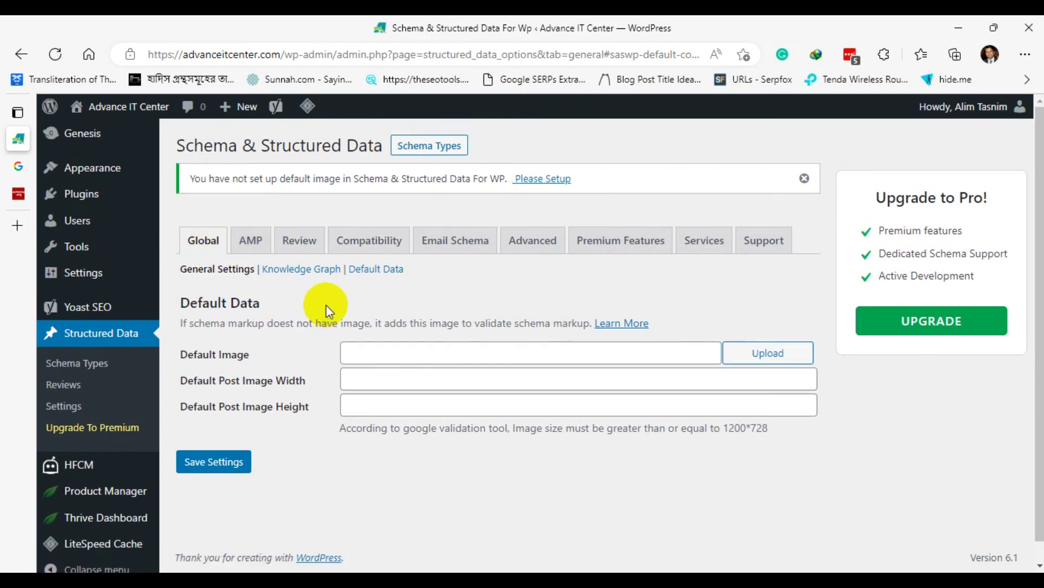
left_click(221, 272)
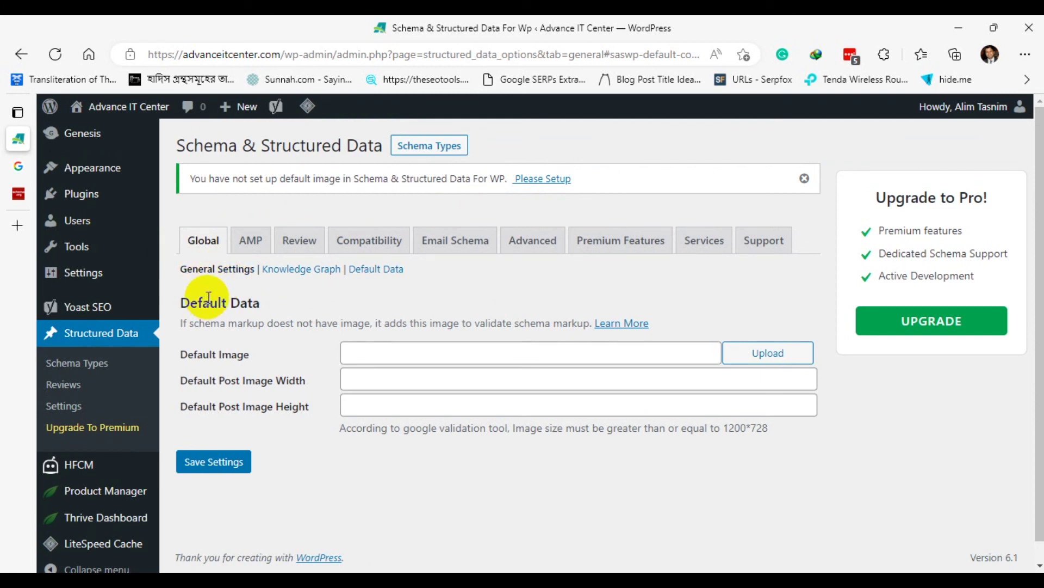
scroll(262, 333, "down", 1)
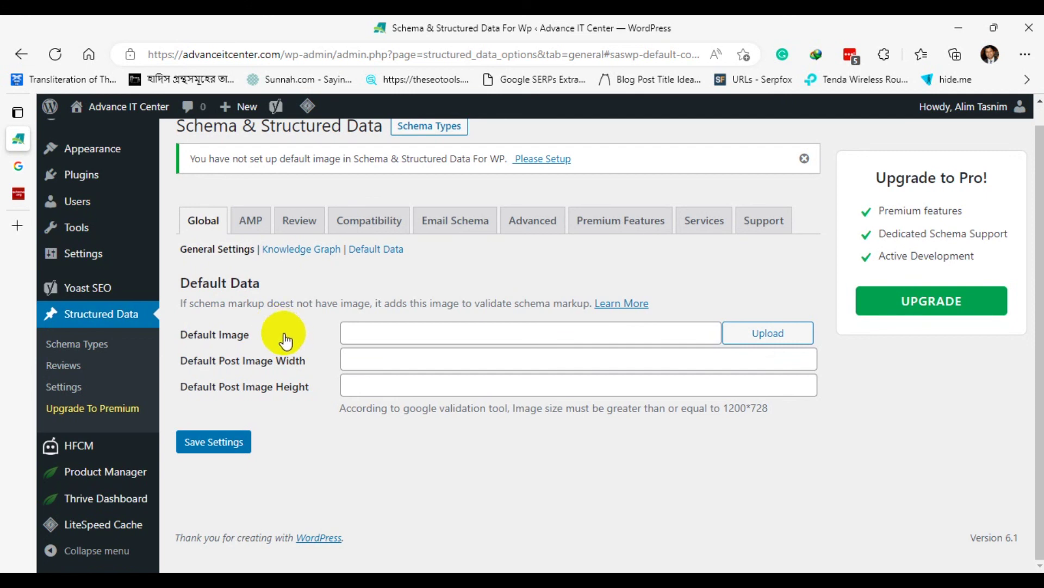
View the Knowledge Graph settings, revisit General Settings for comparison, and return to the Knowledge Graph fields.
left_click(297, 251)
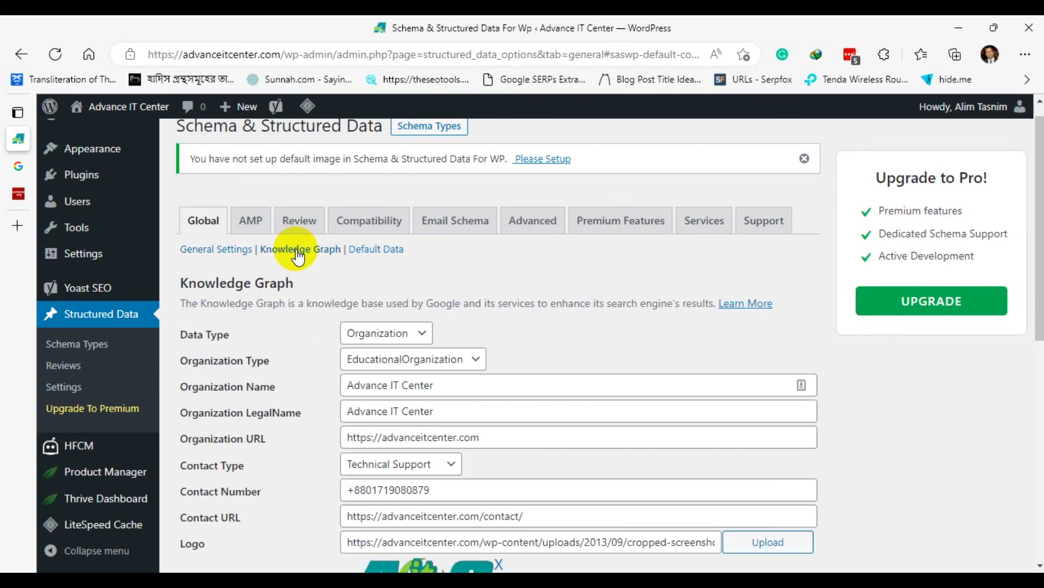
scroll(541, 296, "down", 3)
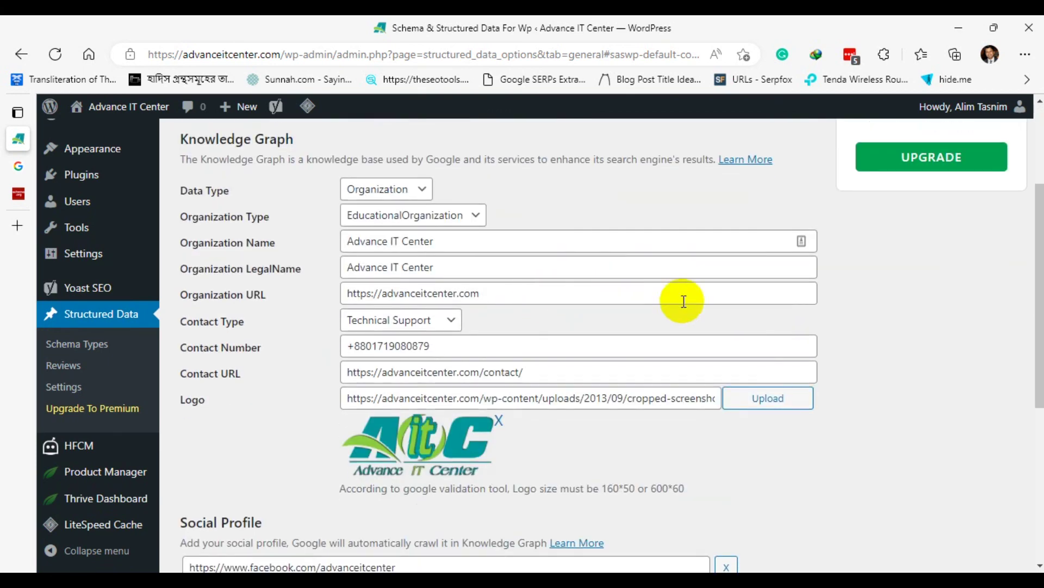
scroll(691, 289, "up", 3)
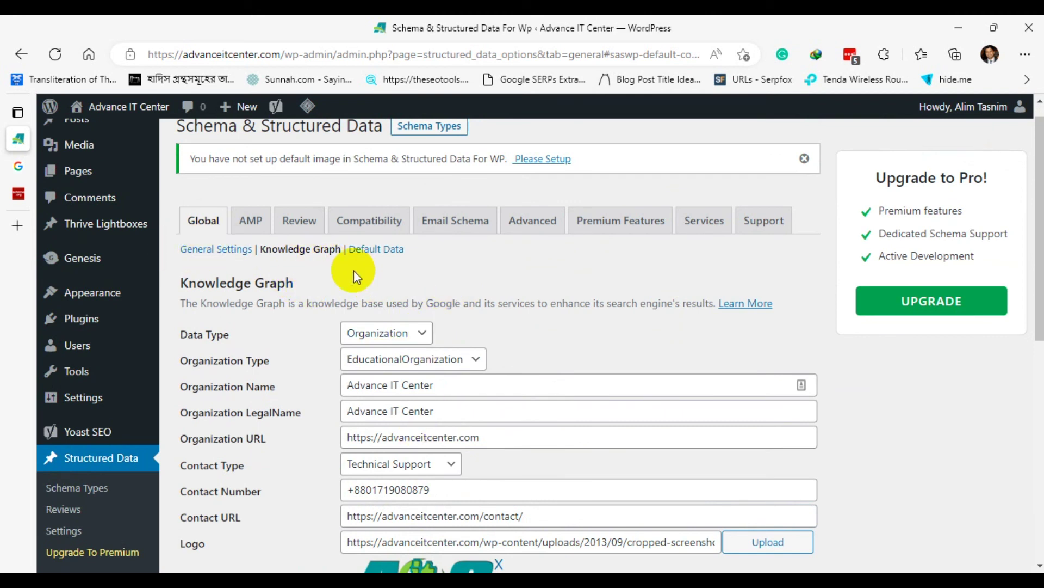
left_click(211, 250)
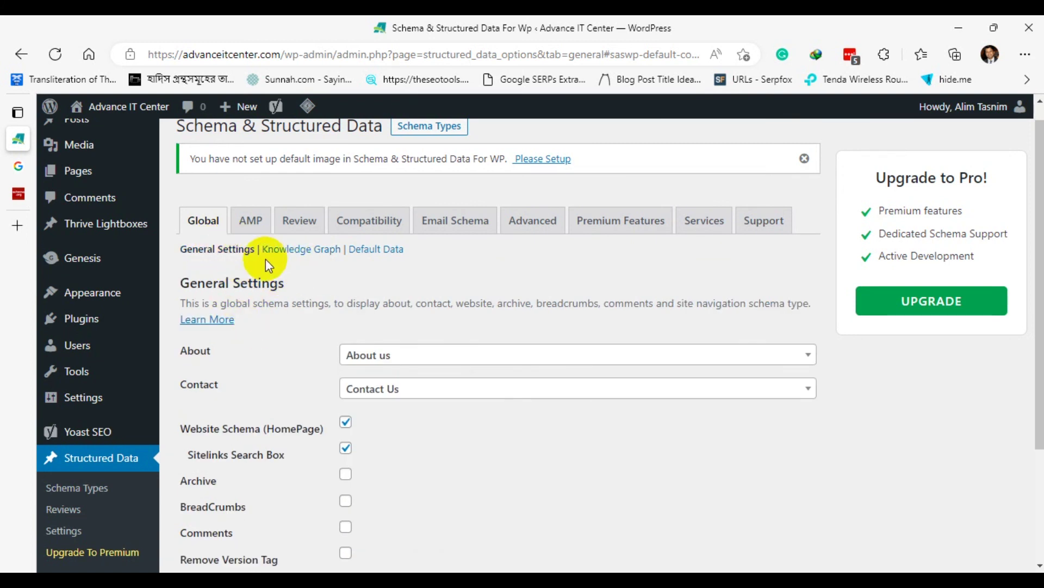
left_click(307, 255)
scroll(636, 313, "down", 1)
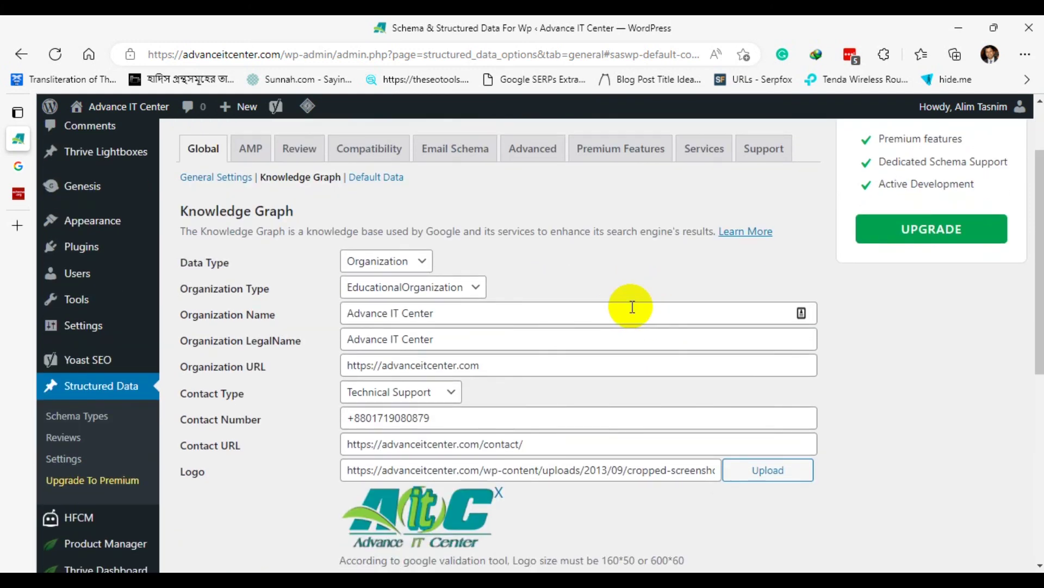
Inspect the Data Type choices for the Knowledge Graph and keep Organization selected.
left_click(424, 262)
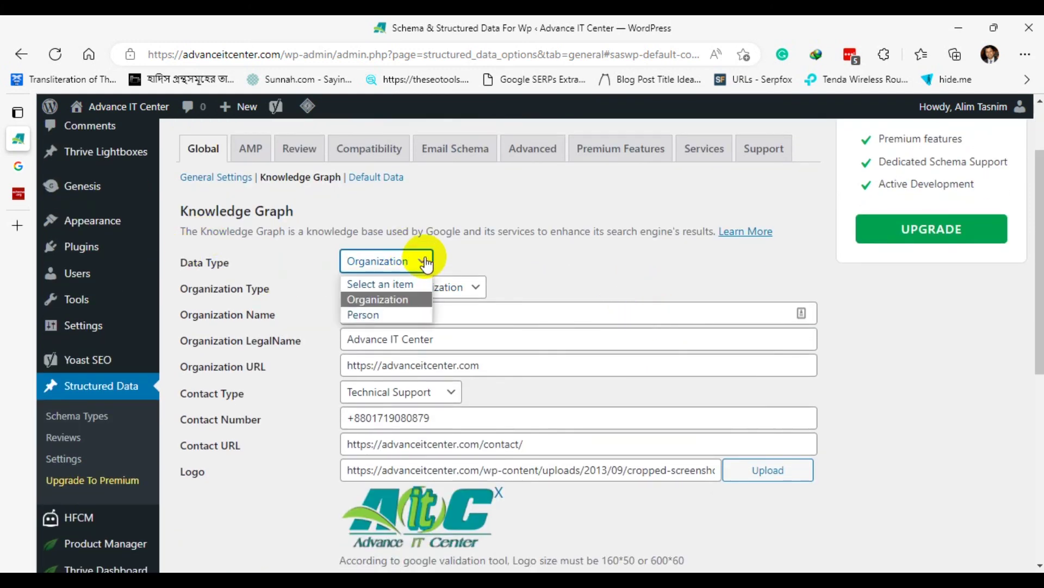
left_click(389, 301)
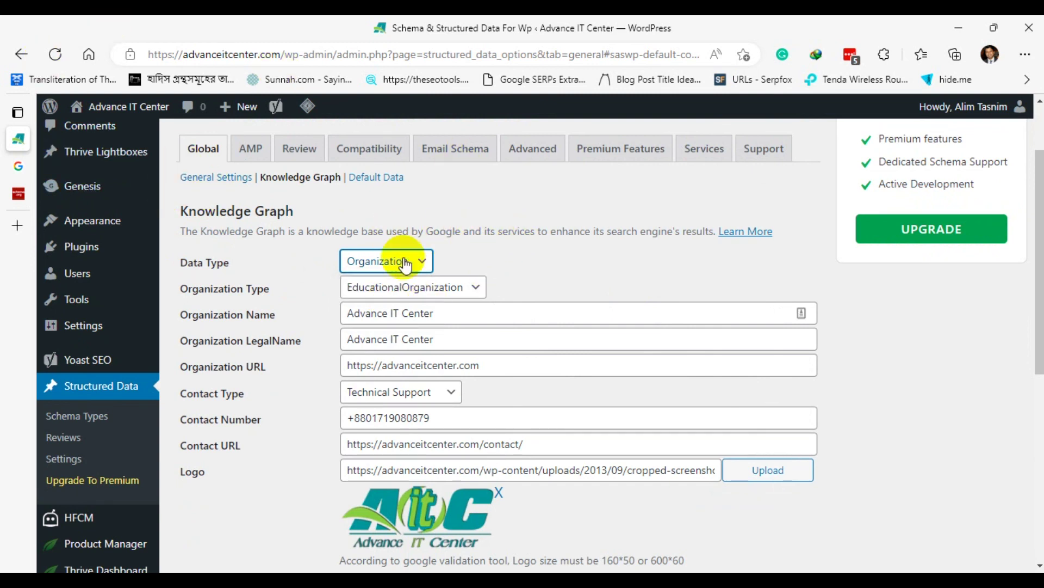
left_click(387, 262)
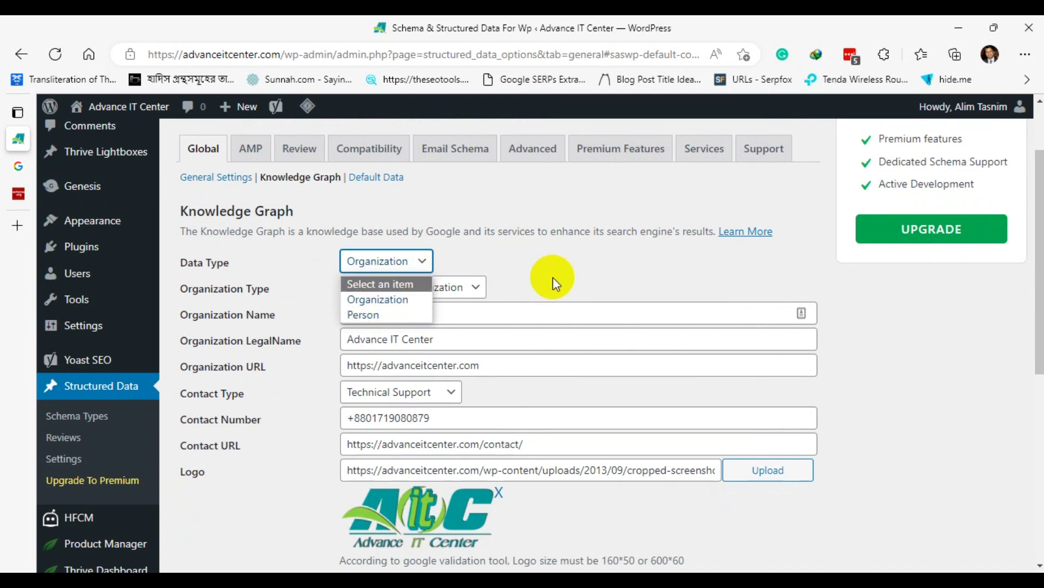
left_click(537, 263)
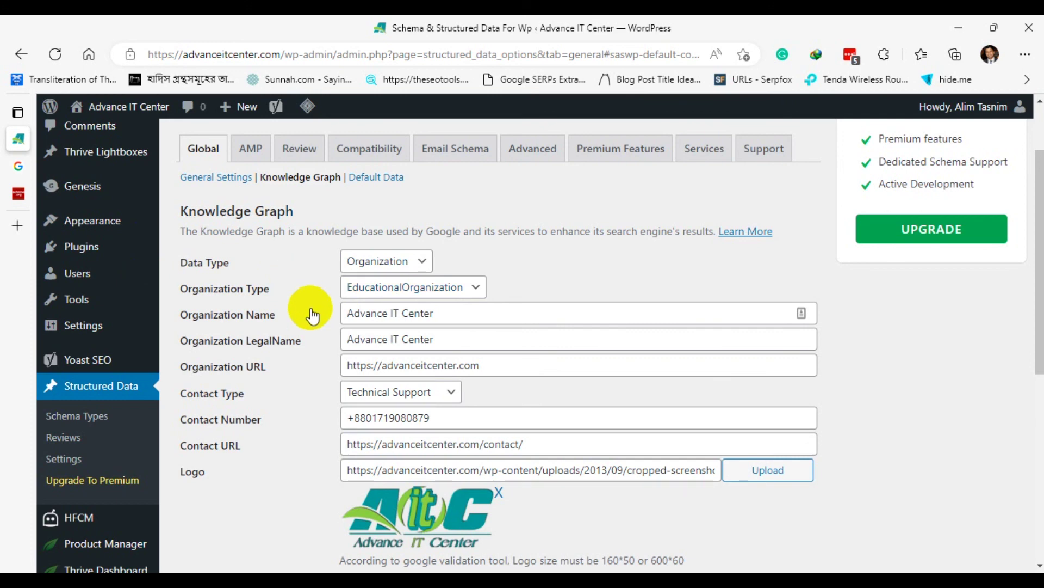
Inspect the Organization Type and Contact Type choices, keeping EducationalOrganization and Technical Support selected.
scroll(544, 245, "down", 1)
left_click(476, 216)
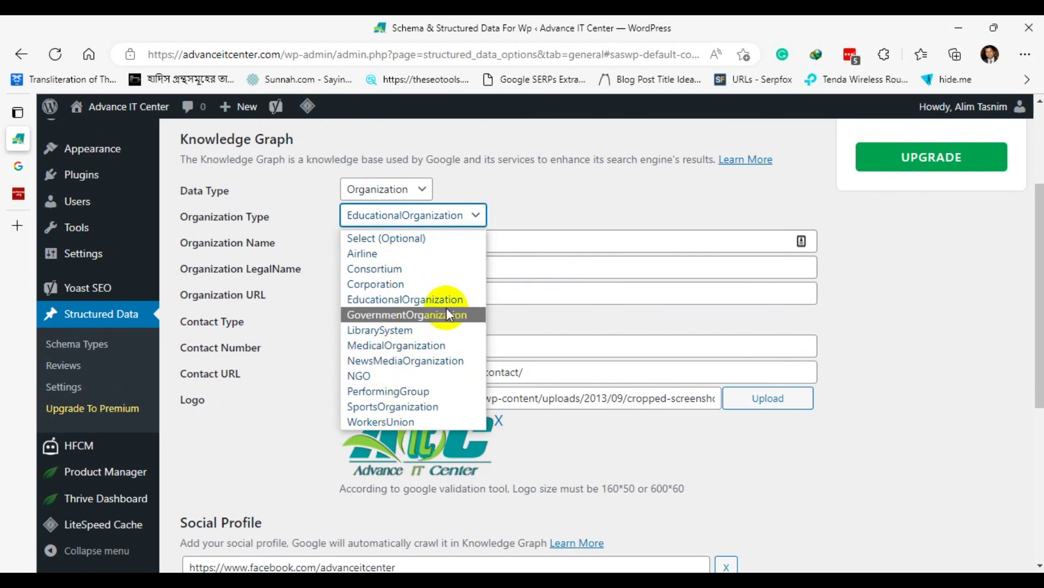
left_click(608, 184)
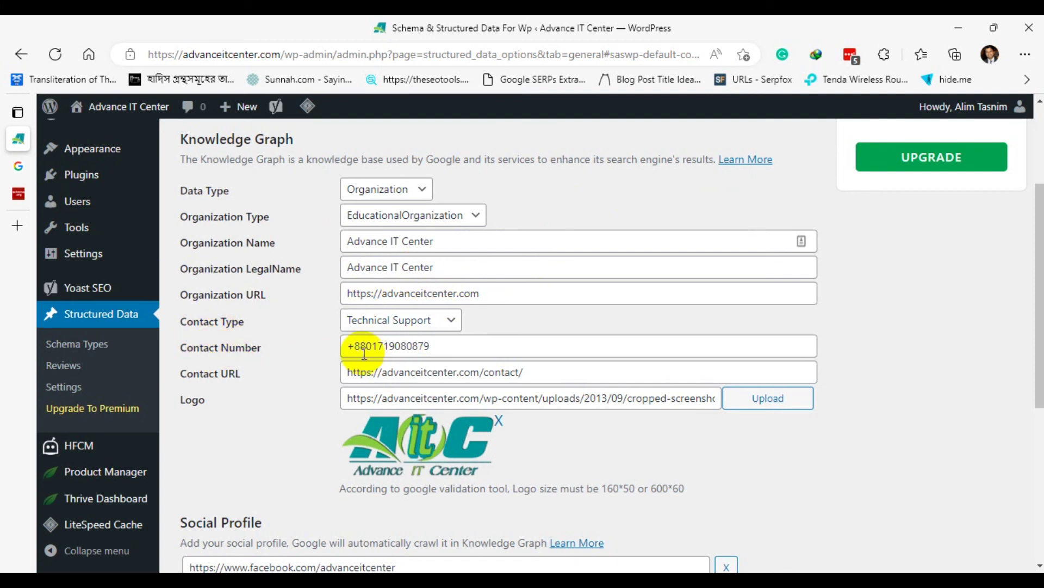
left_click(452, 322)
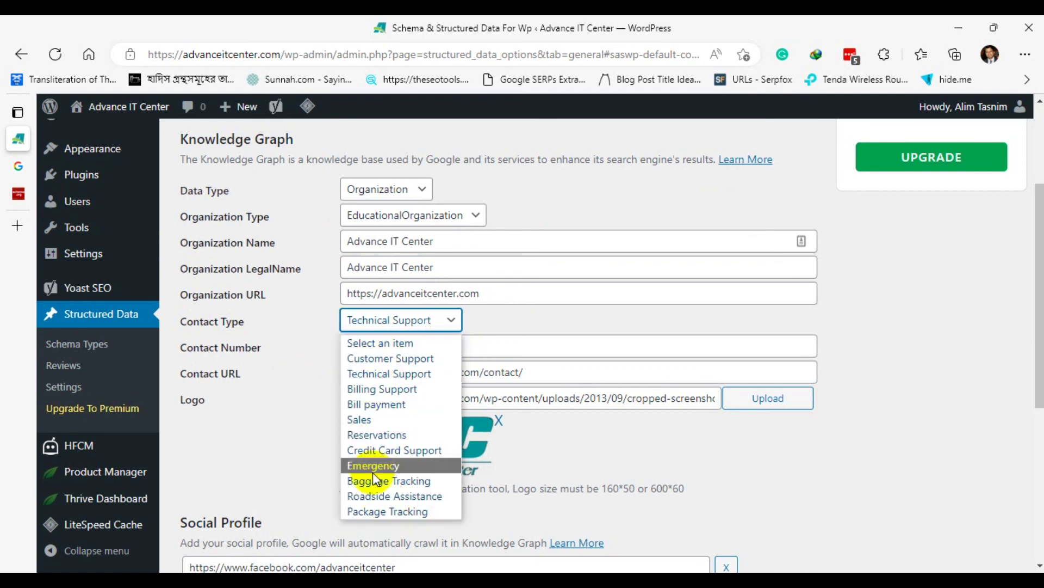
left_click(532, 326)
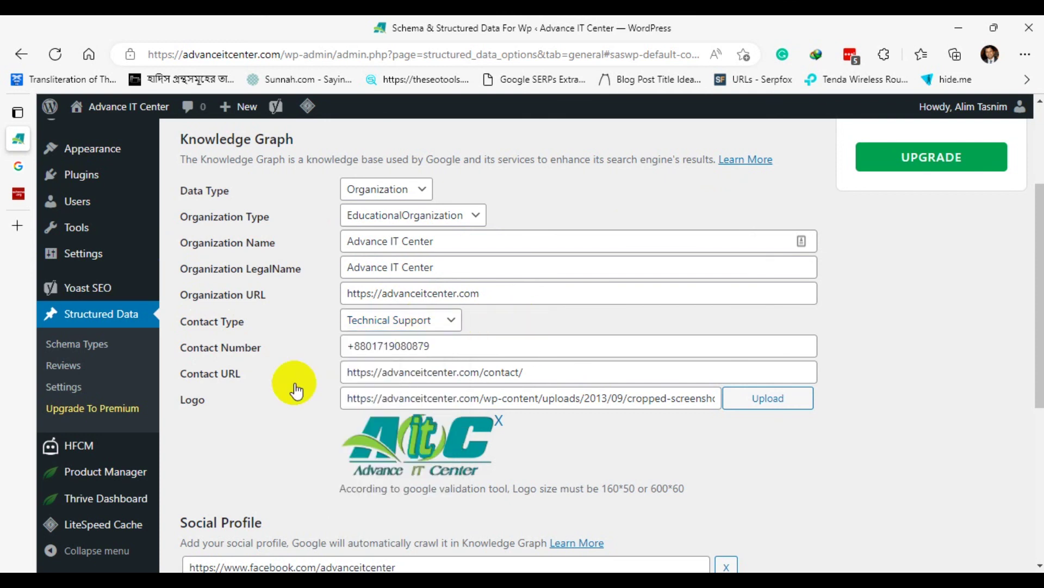
View the media library images available for the organization logo and close it without choosing another image.
scroll(292, 327, "down", 1)
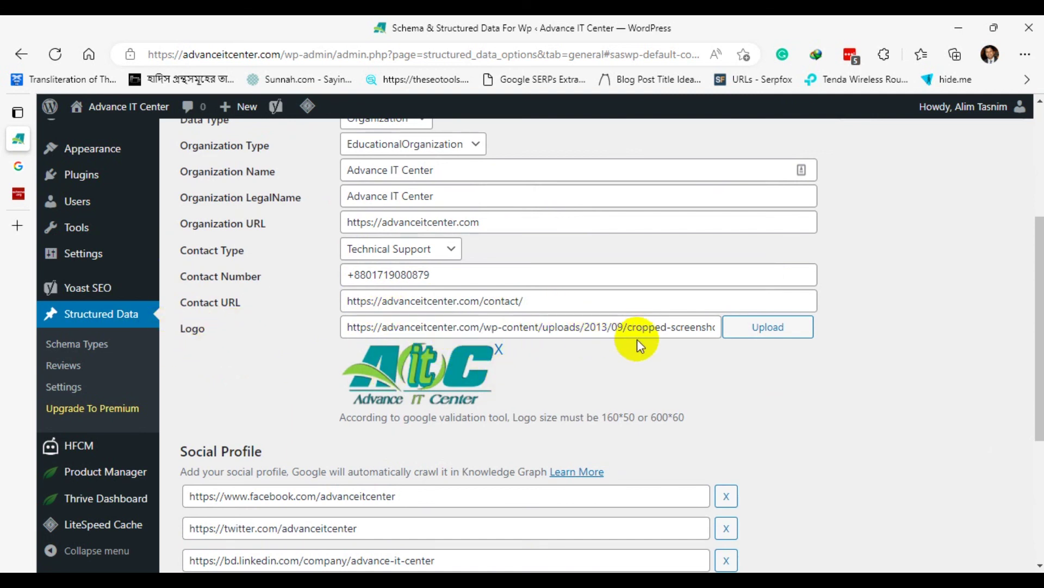
left_click(761, 327)
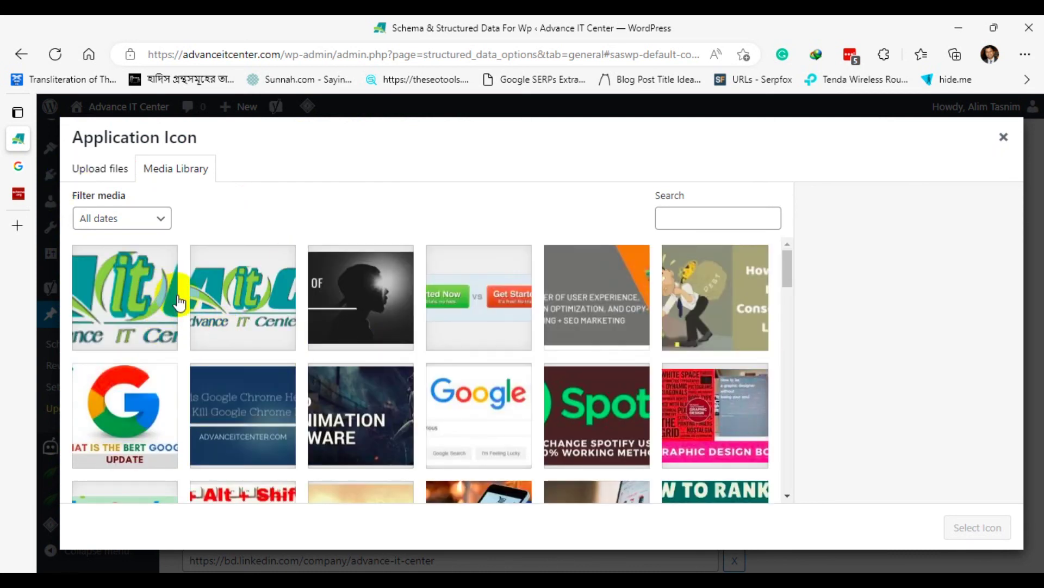
left_click(1004, 137)
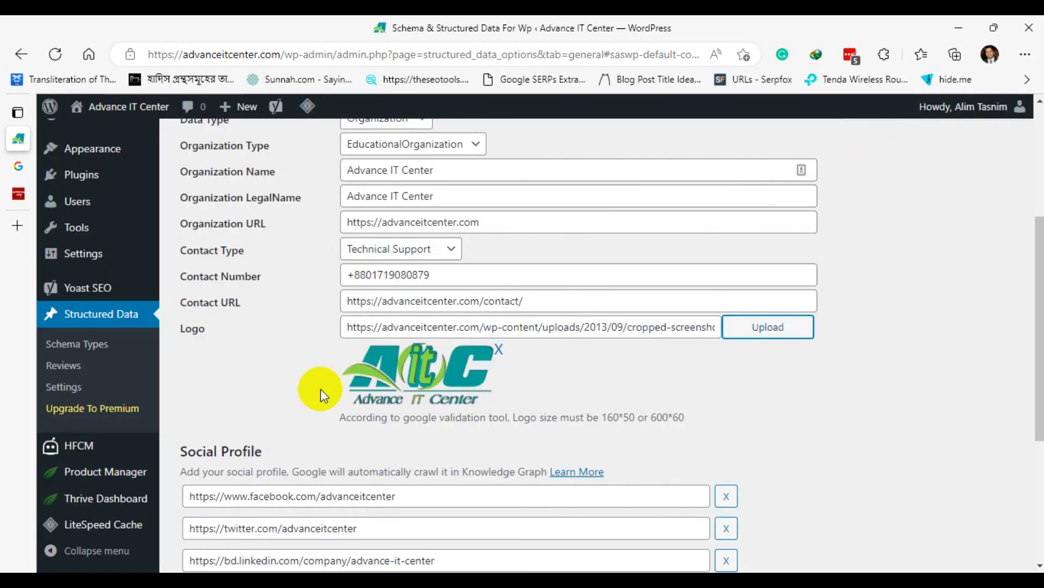
Add an empty social profile row below the existing profile links and remove it again.
scroll(856, 389, "down", 4)
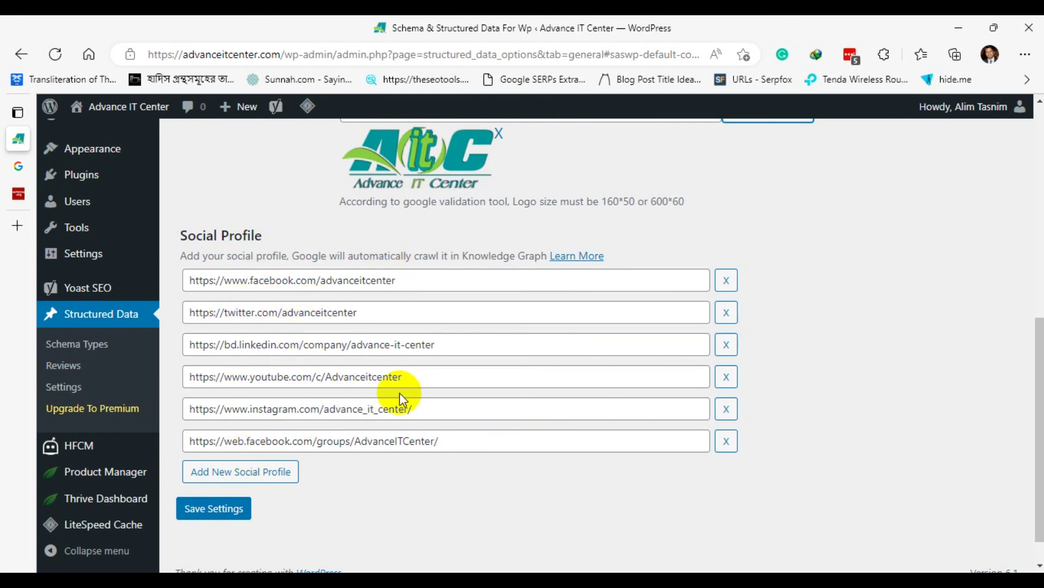
scroll(375, 419, "down", 1)
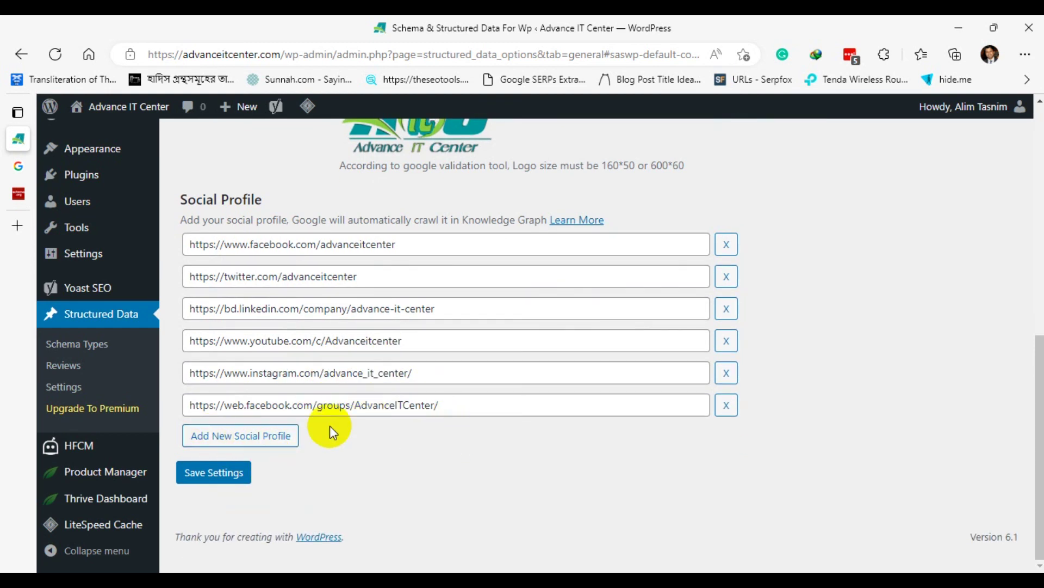
left_click(254, 434)
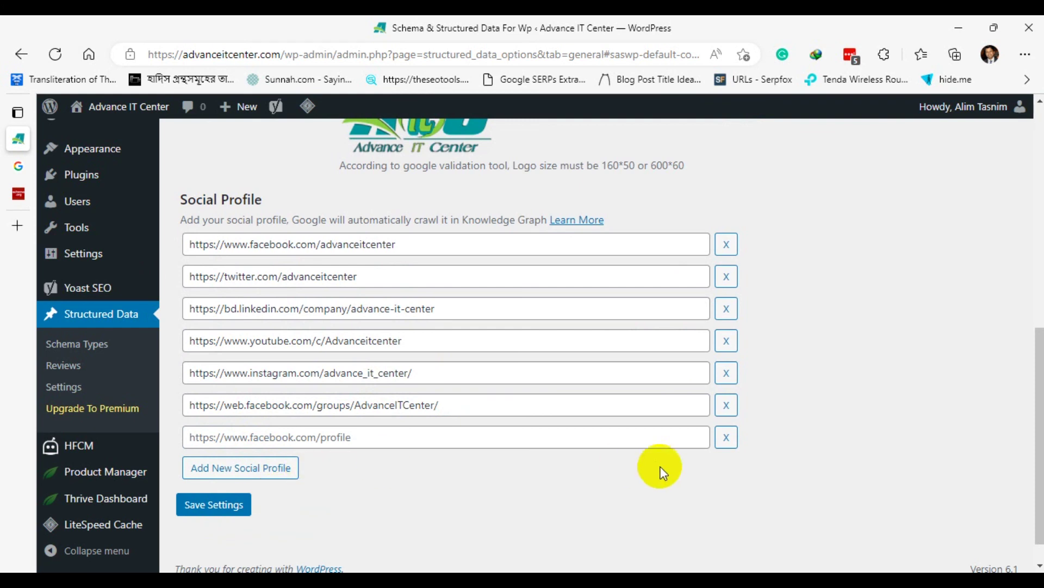
left_click(726, 437)
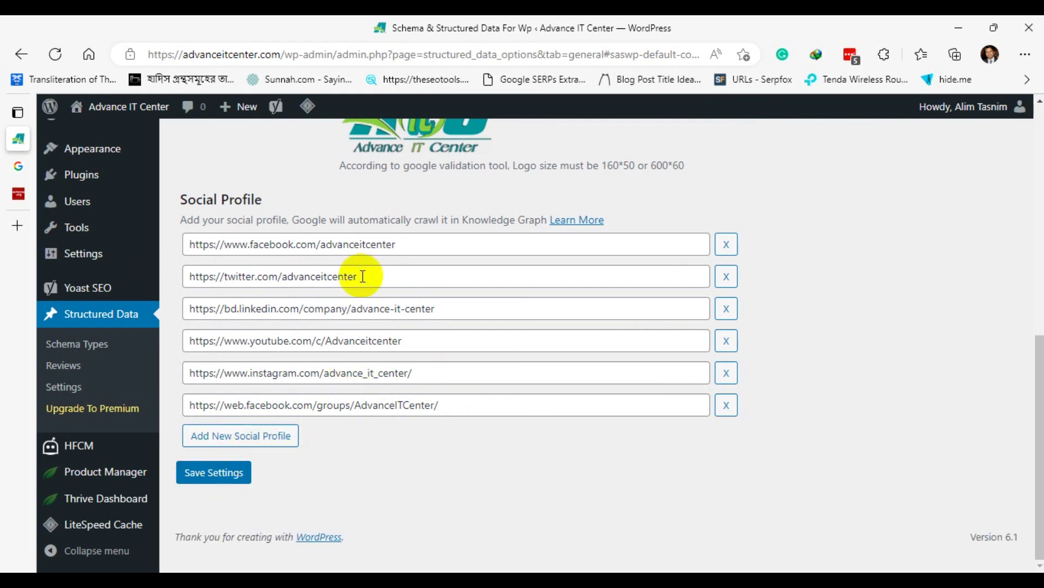
Review the Knowledge Graph and Social Profile fields once more and open the plugin's Schema Types list.
scroll(972, 446, "up", 9)
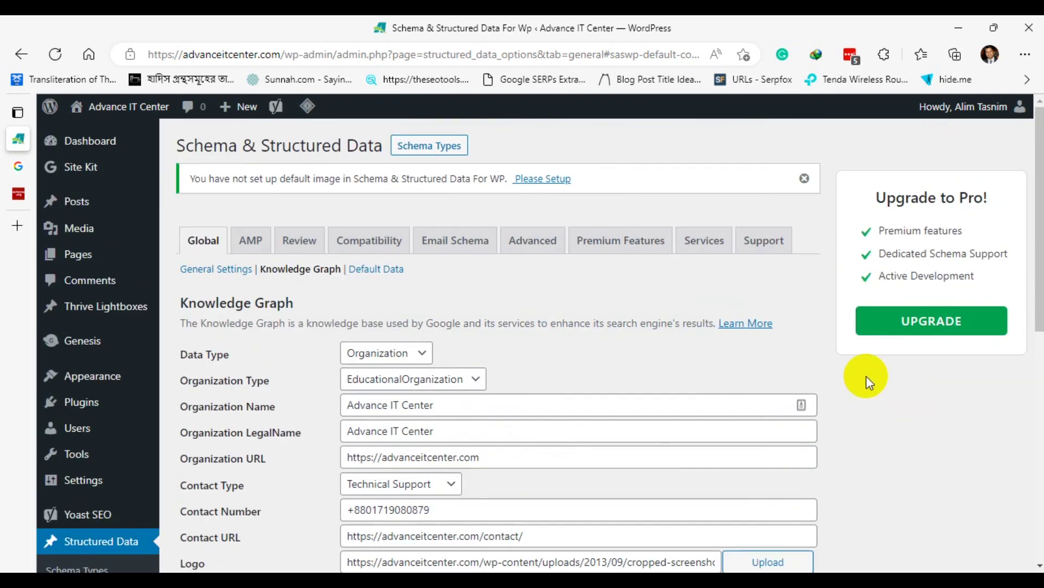
scroll(725, 344, "down", 1)
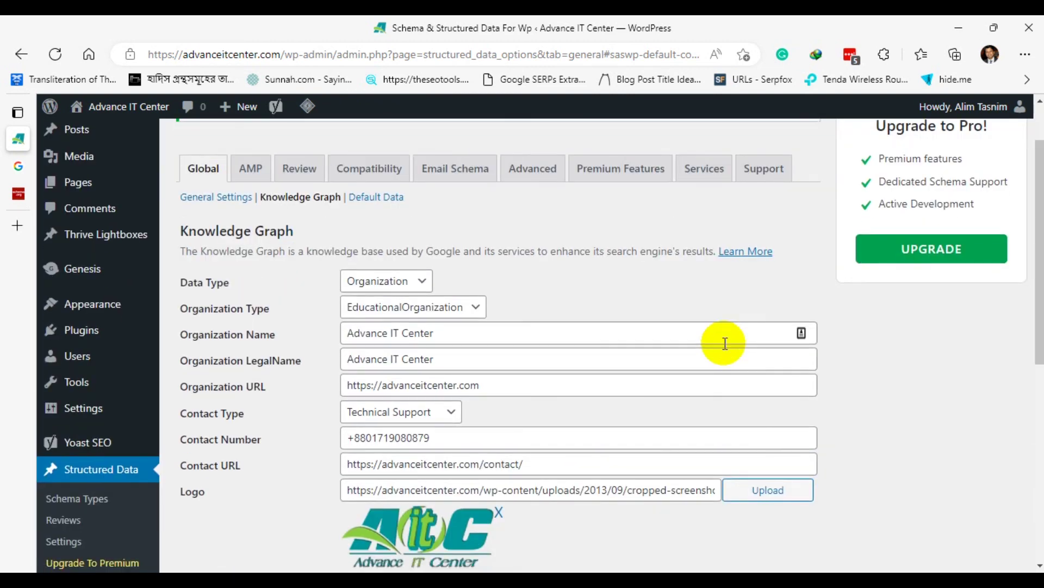
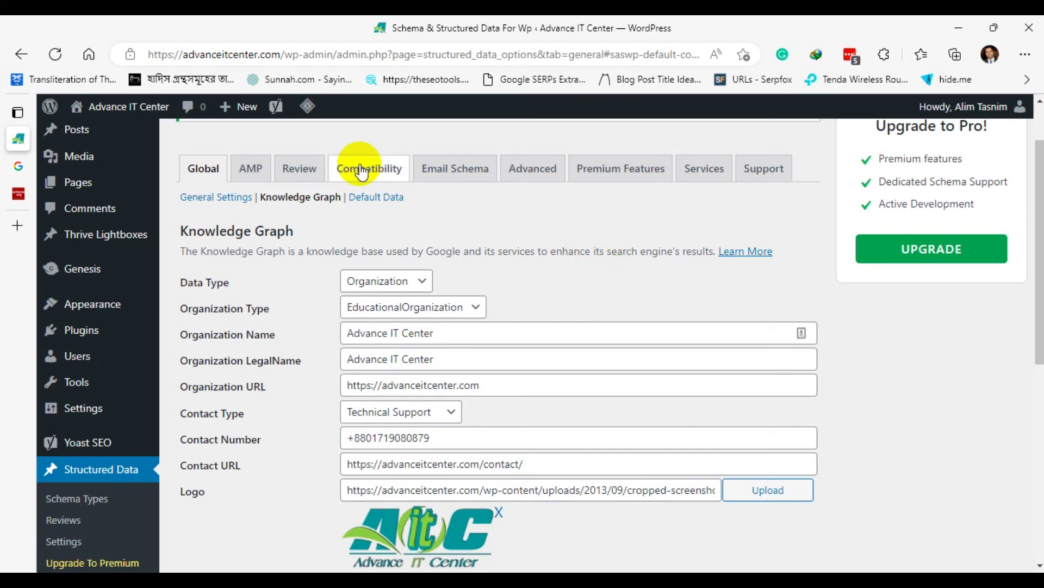
scroll(256, 337, "down", 4)
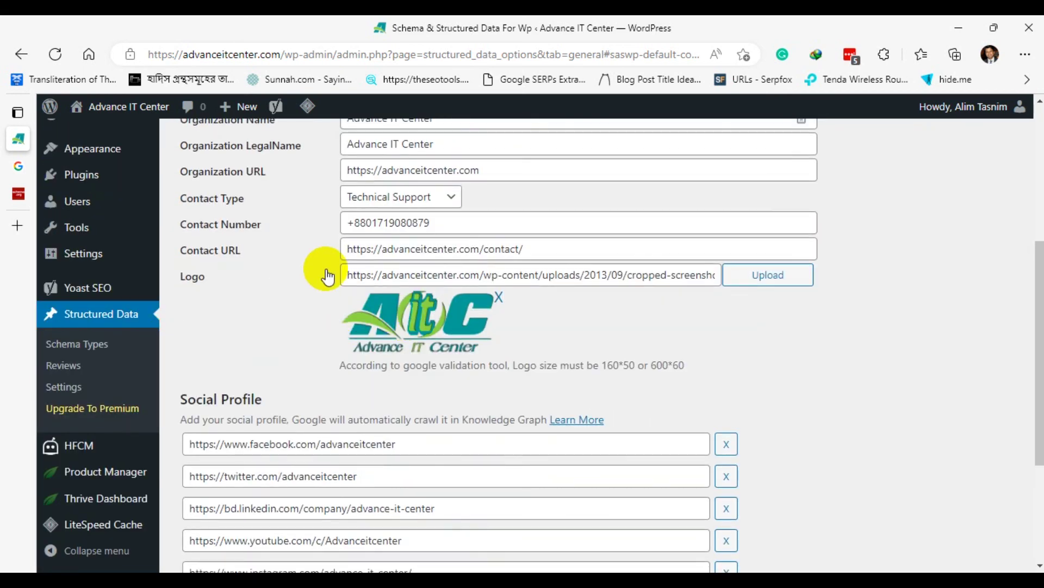
scroll(308, 315, "down", 3)
scroll(308, 315, "down", 1)
left_click(83, 348)
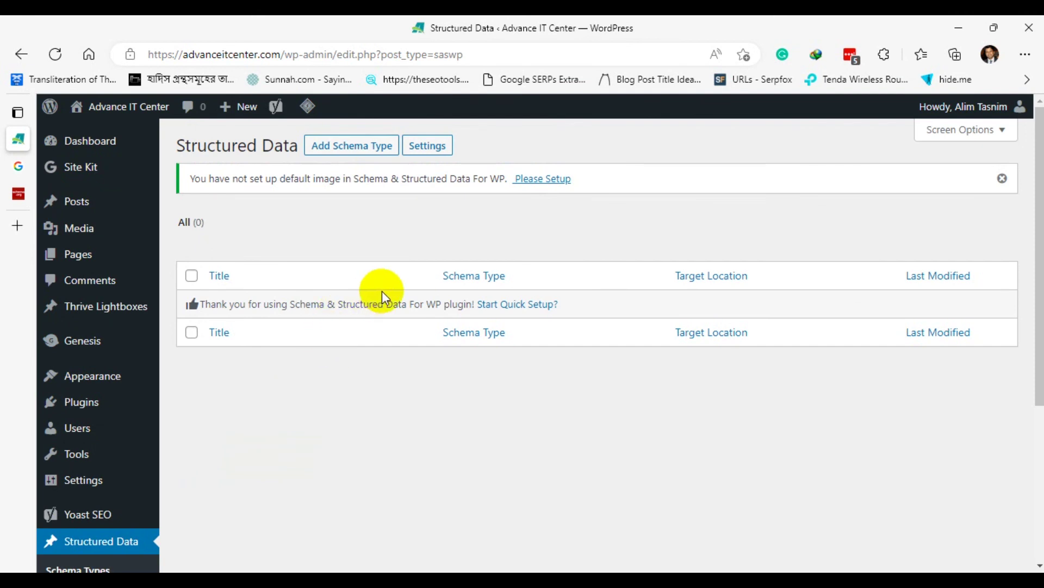
Open the live site in a new tab, view its homepage navigation, and return to the Schema Types list.
mouse_move(86, 150)
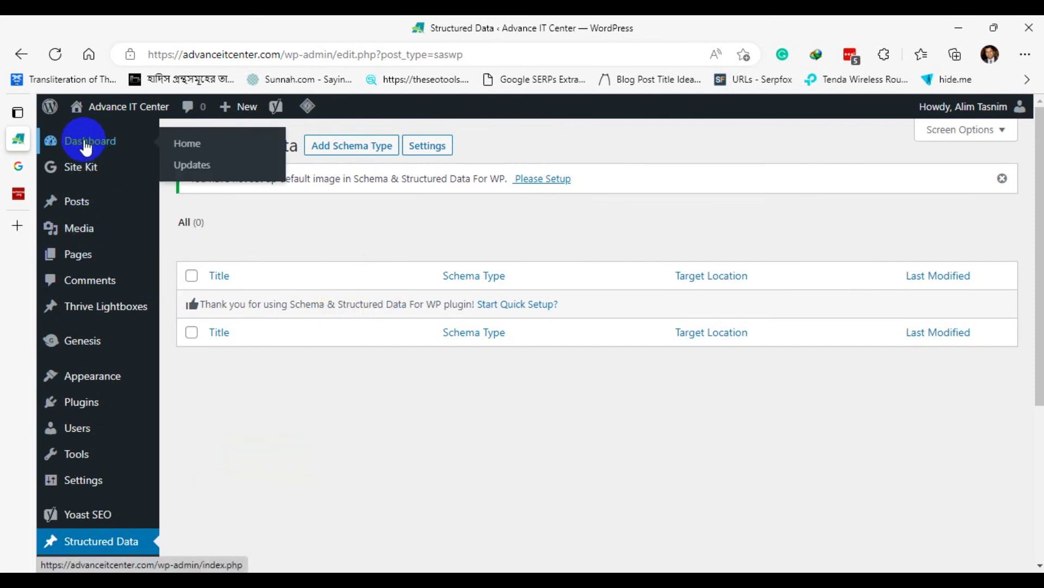
mouse_move(109, 106)
left_click(93, 135)
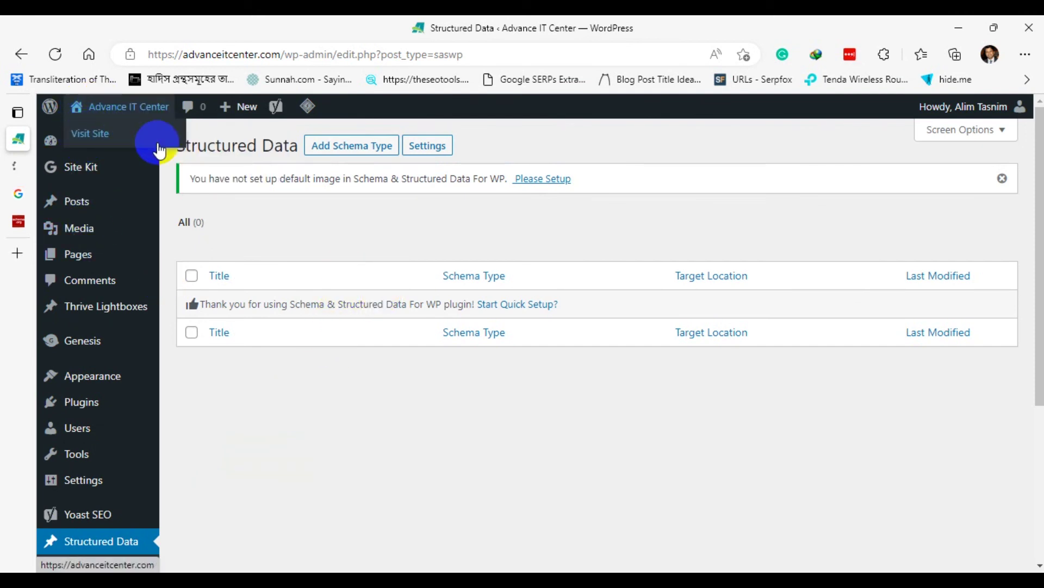
left_click(18, 166)
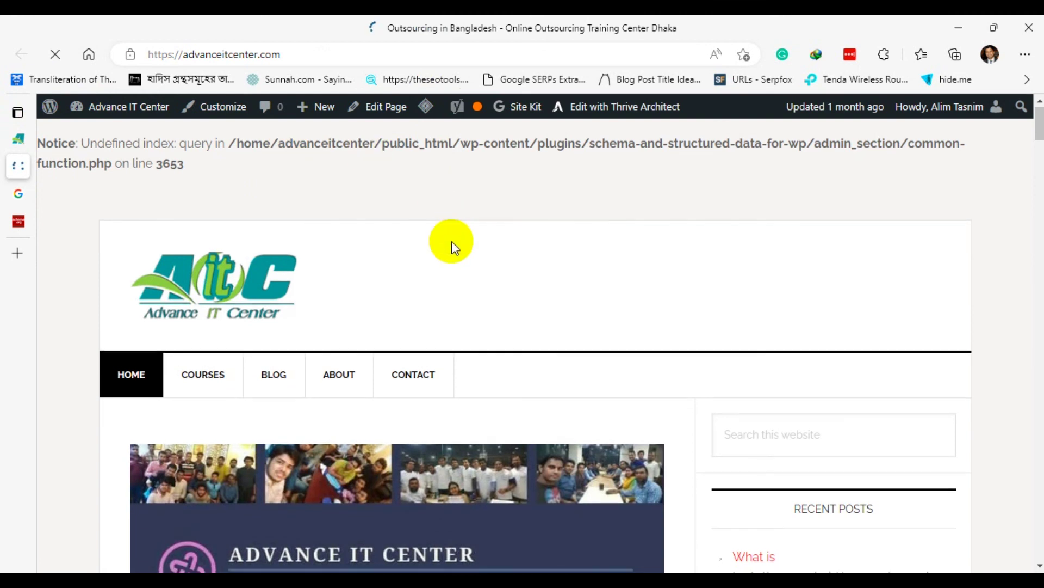
mouse_move(190, 307)
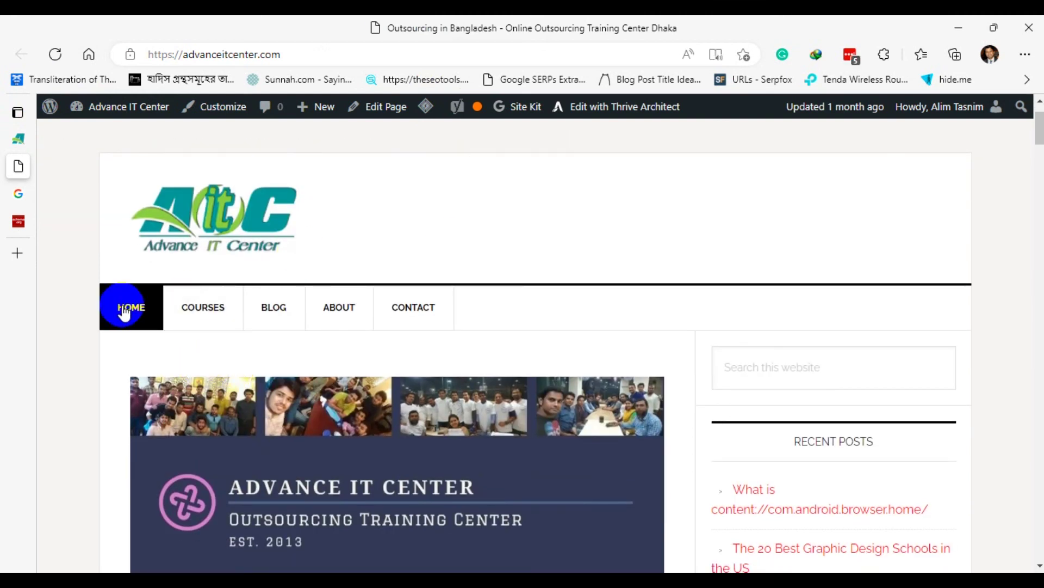
left_click(26, 139)
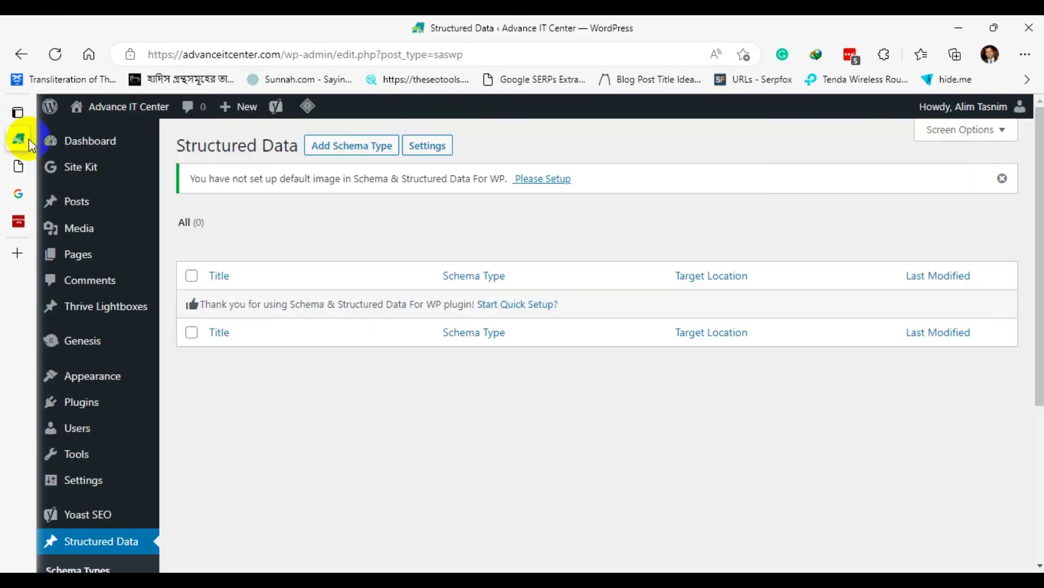
Start adding a new schema, choose Course as its schema type and continue to the Placement stage.
left_click(344, 154)
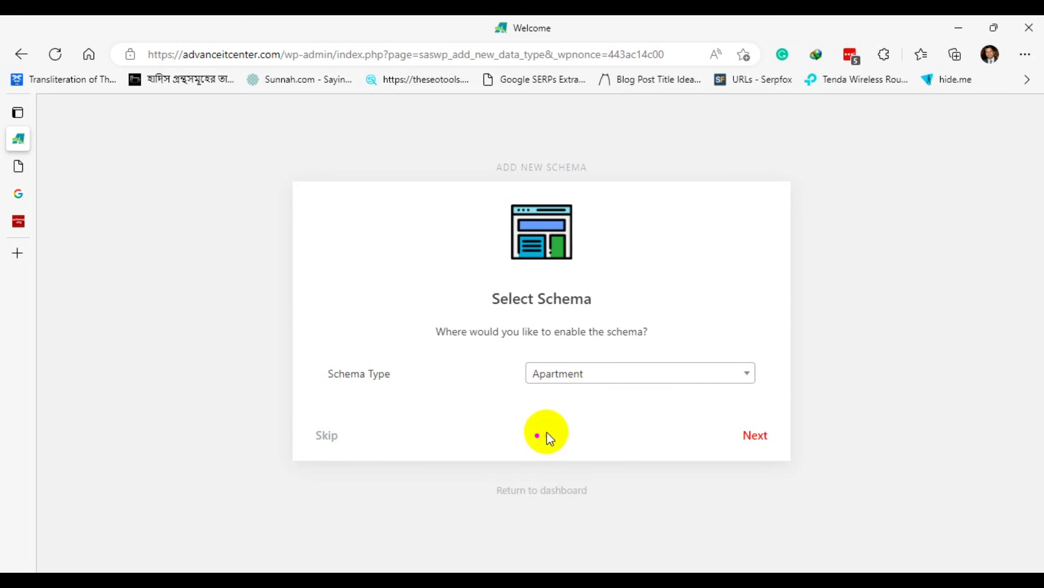
left_click(609, 375)
scroll(648, 294, "down", 1)
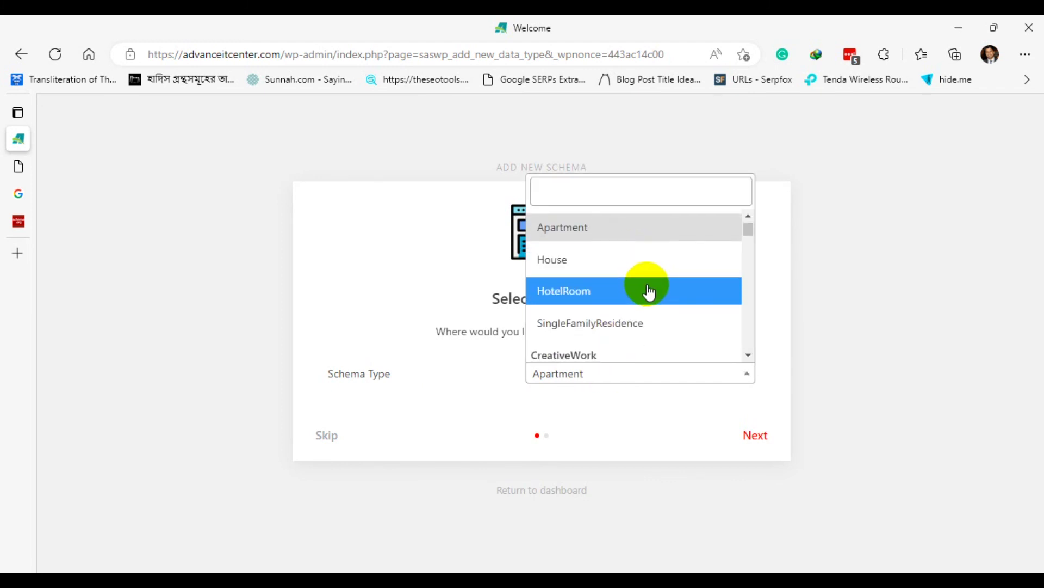
scroll(668, 280, "down", 3)
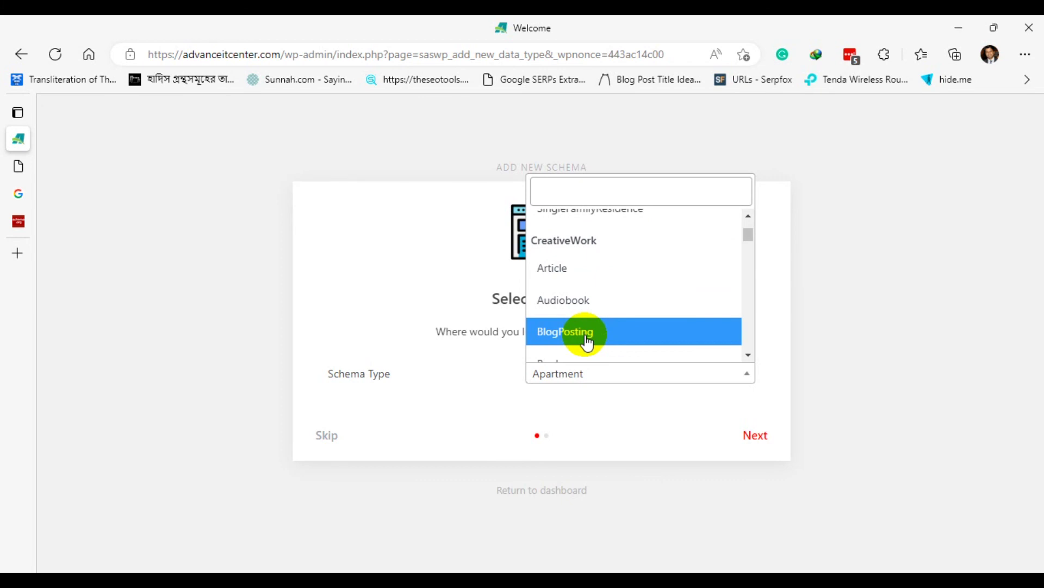
scroll(626, 288, "down", 3)
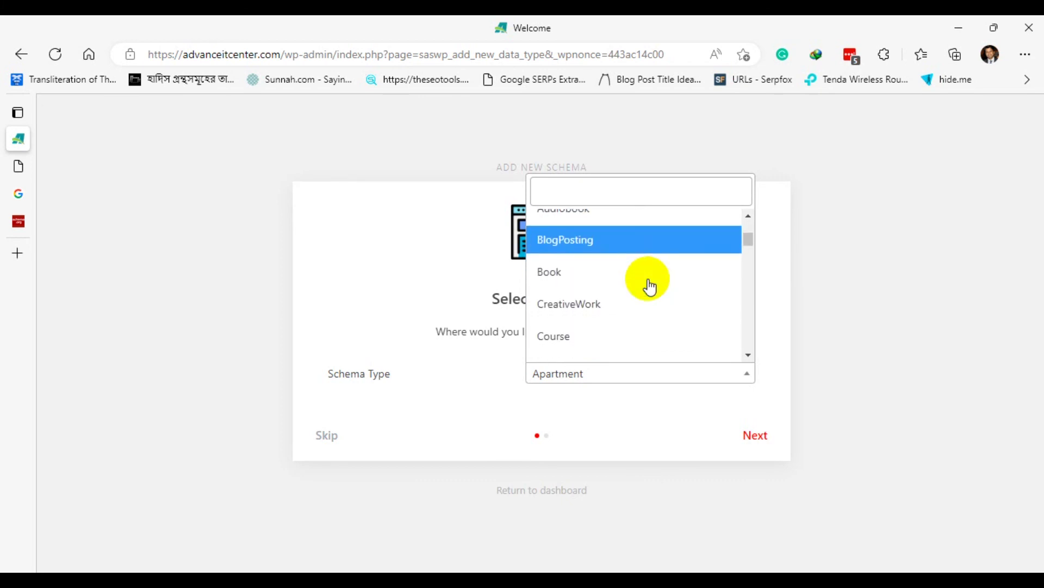
scroll(576, 320, "down", 1)
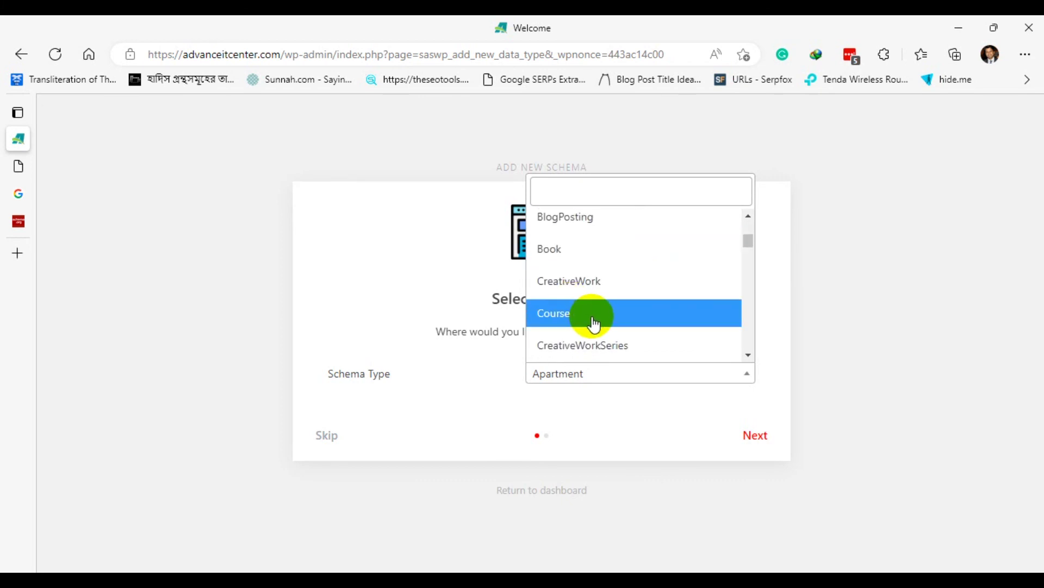
left_click(594, 324)
left_click(748, 442)
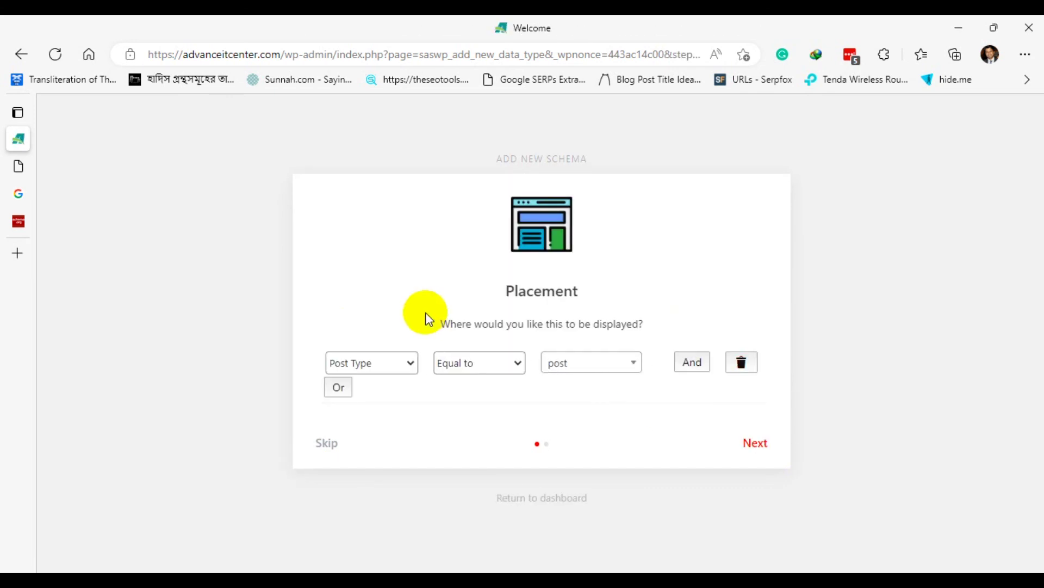
Set the schema's placement condition to Page with the Equal to operator.
left_click(412, 363)
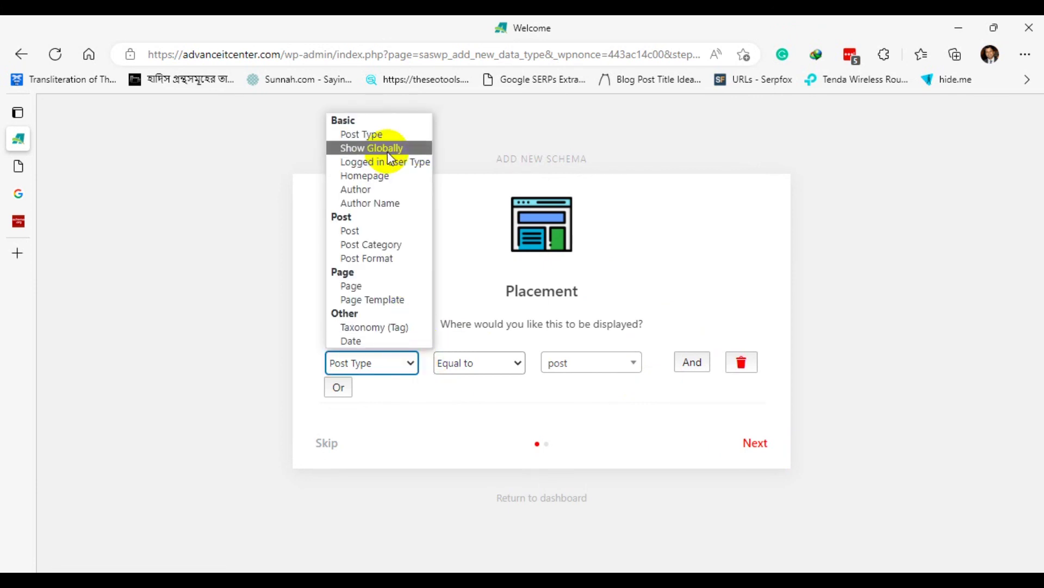
left_click(367, 285)
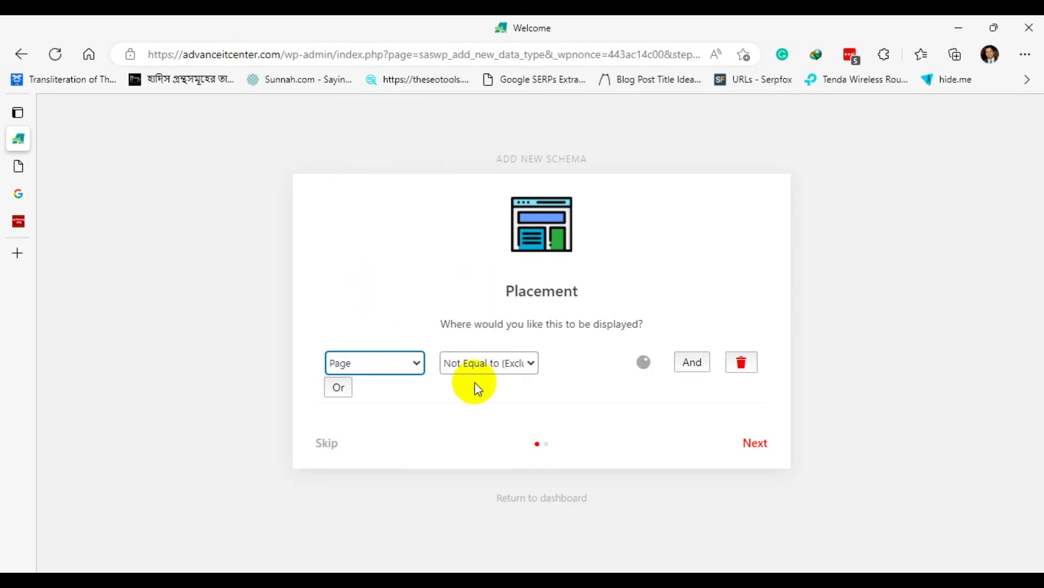
left_click(487, 371)
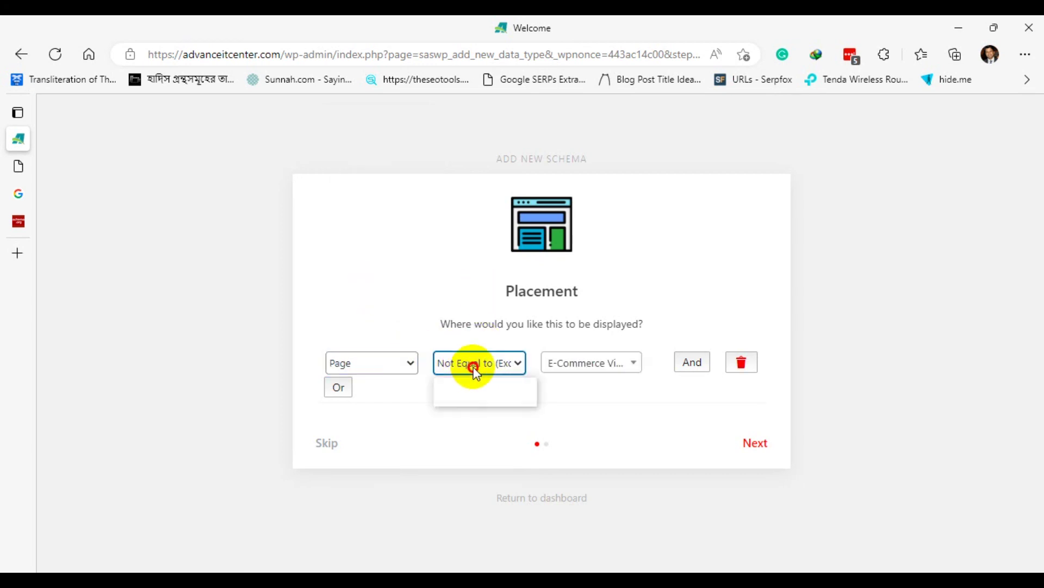
left_click(470, 387)
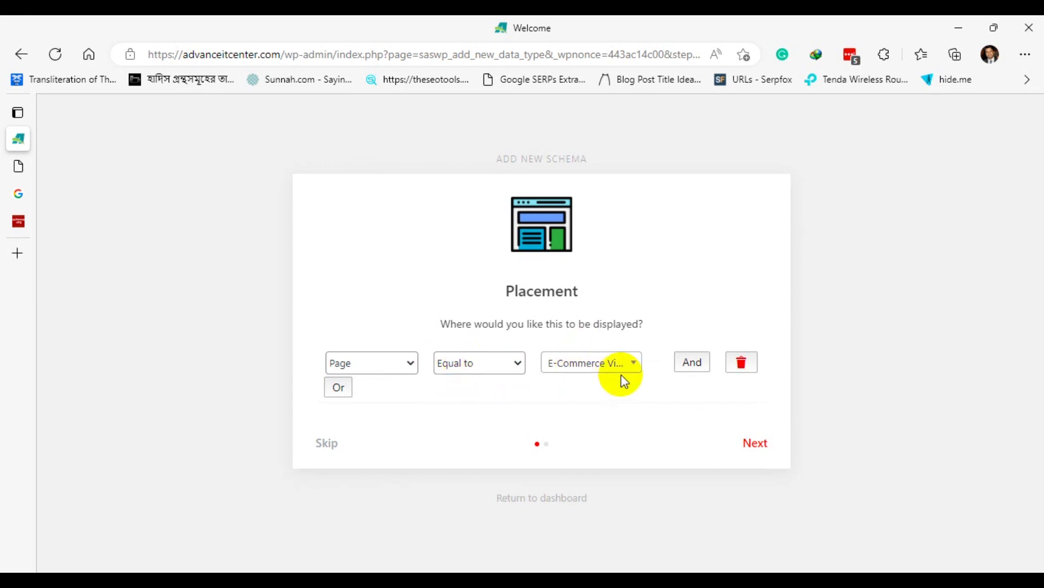
Choose Graphics Design Course in Dhaka as the target page in the schema's placement condition.
left_click(631, 364)
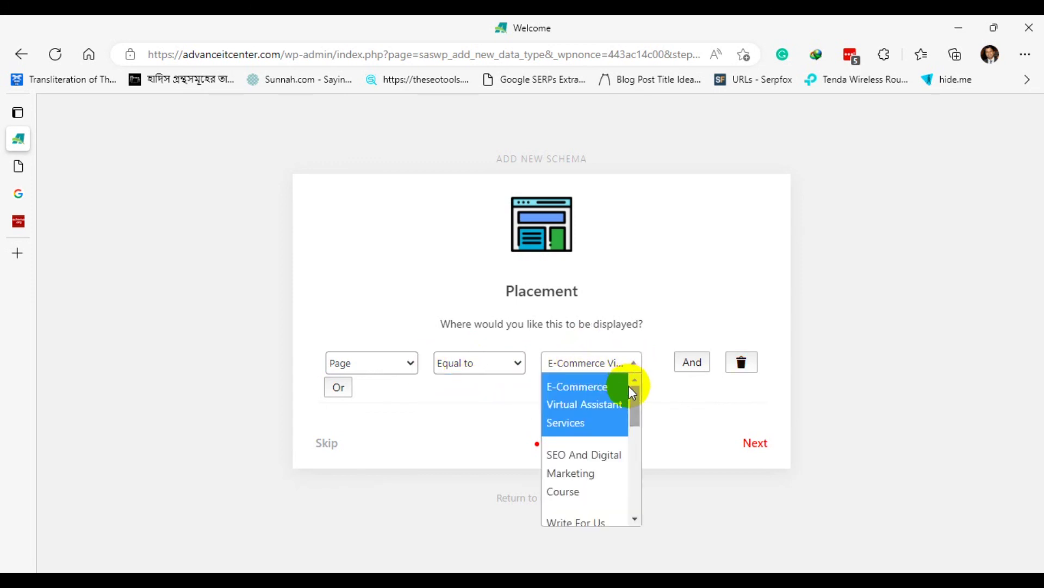
scroll(624, 394, "down", 3)
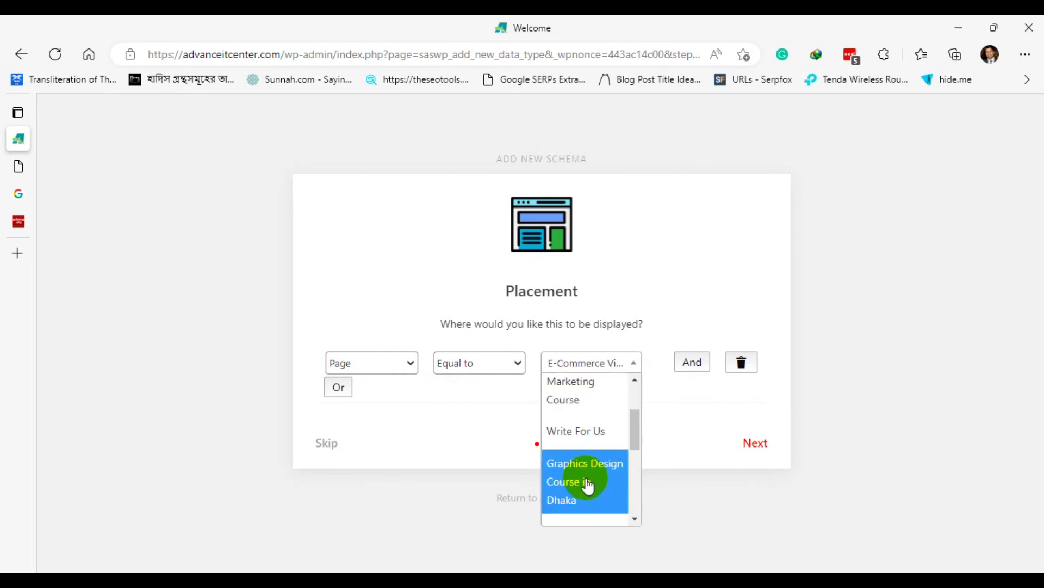
scroll(589, 481, "down", 2)
scroll(590, 479, "down", 2)
scroll(584, 469, "up", 4)
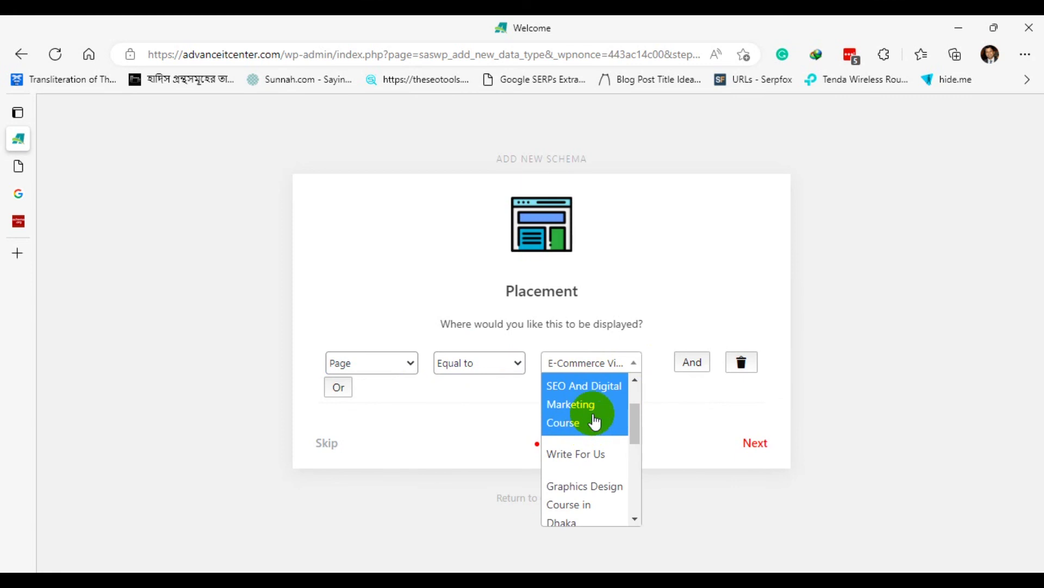
scroll(597, 435, "down", 1)
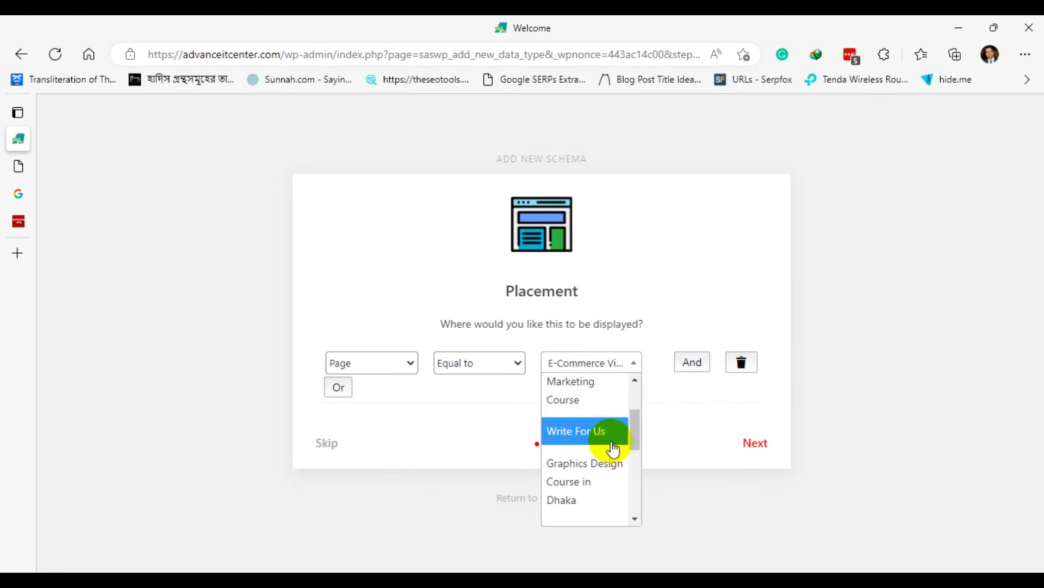
scroll(613, 449, "down", 1)
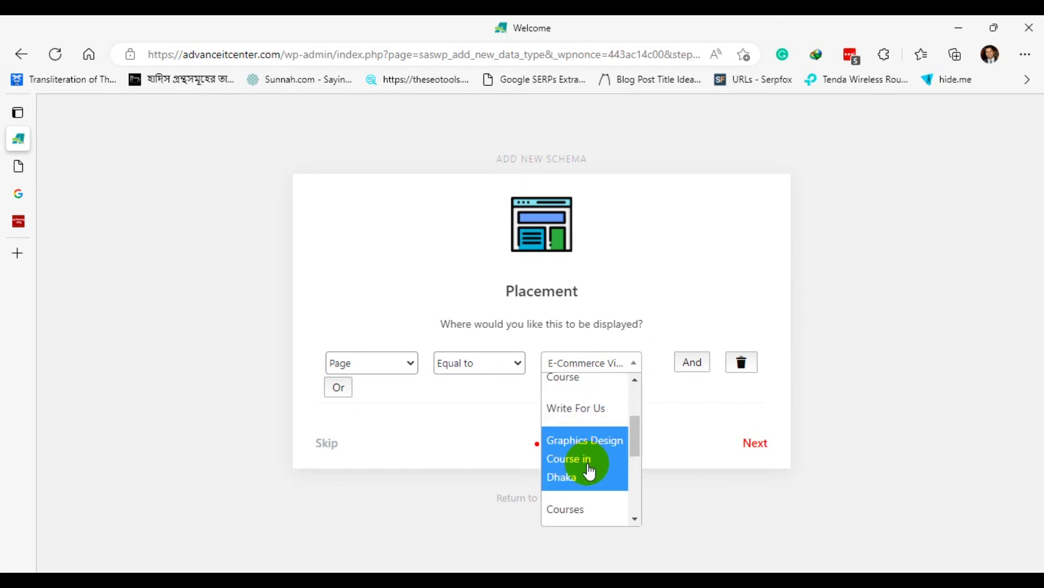
left_click(590, 468)
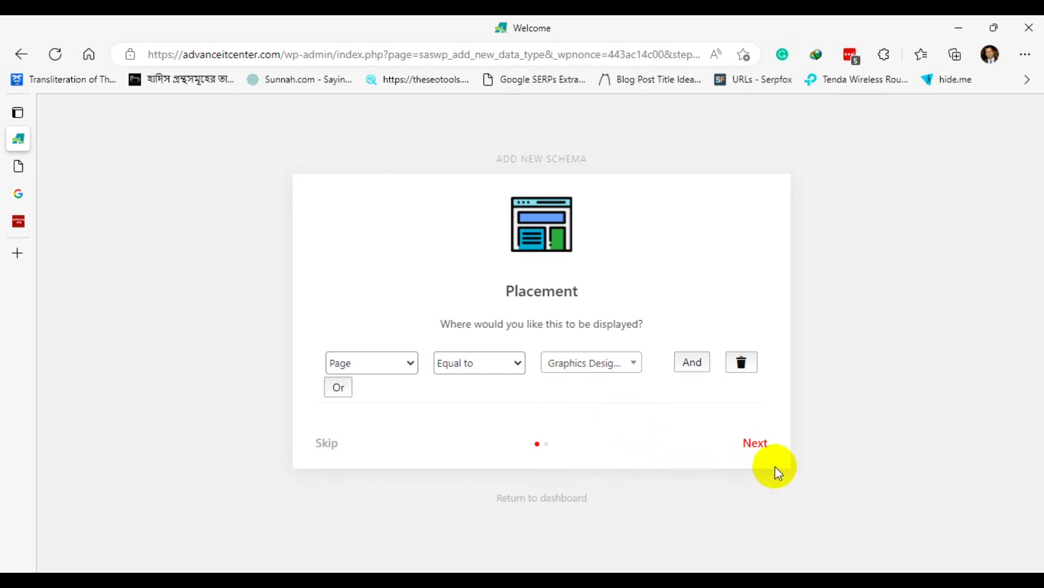
Finish the Placement stage and open the newly added Course schema for editing.
left_click(754, 442)
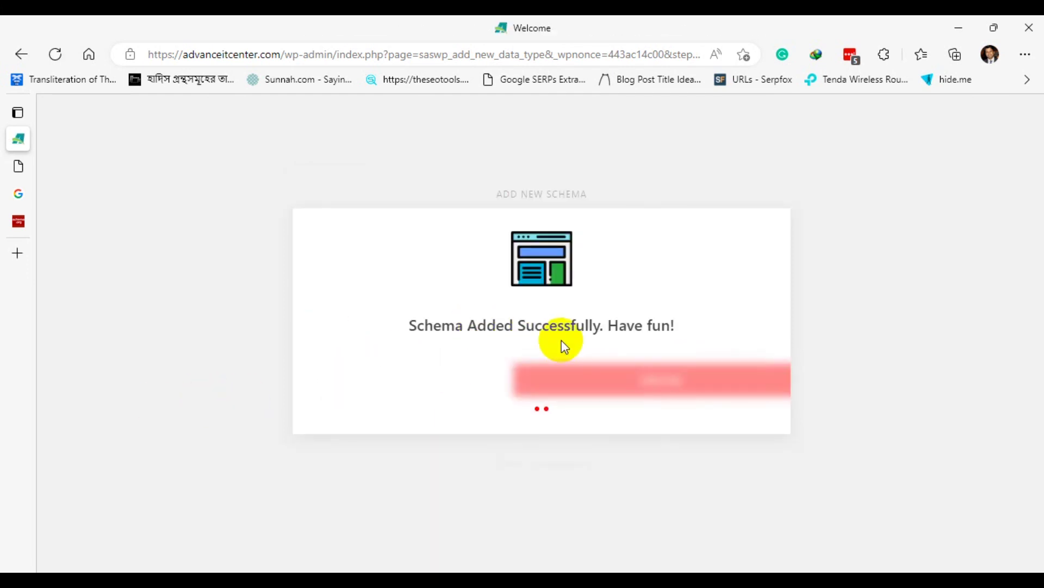
left_click(539, 388)
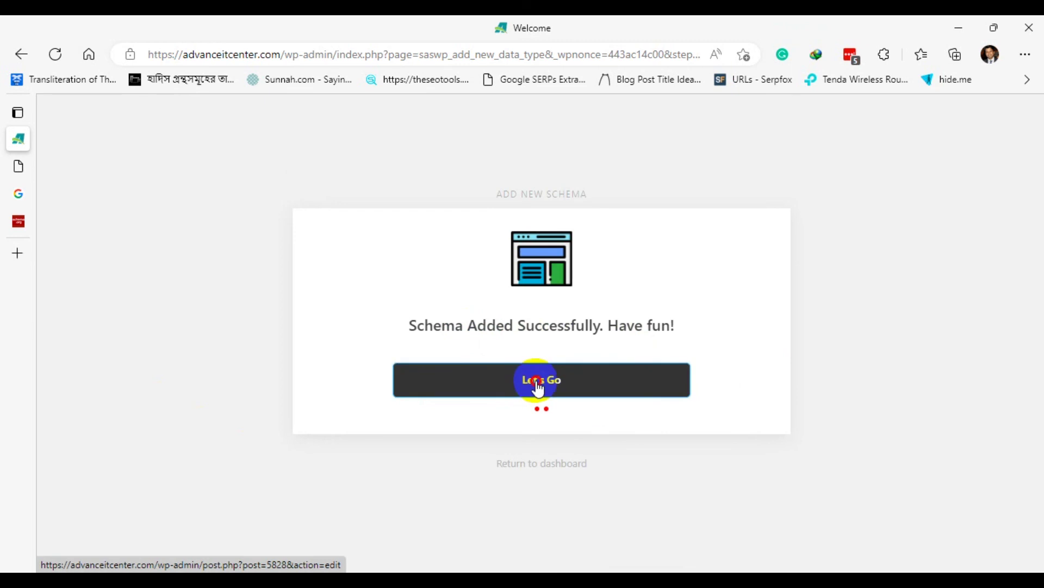
left_click(533, 378)
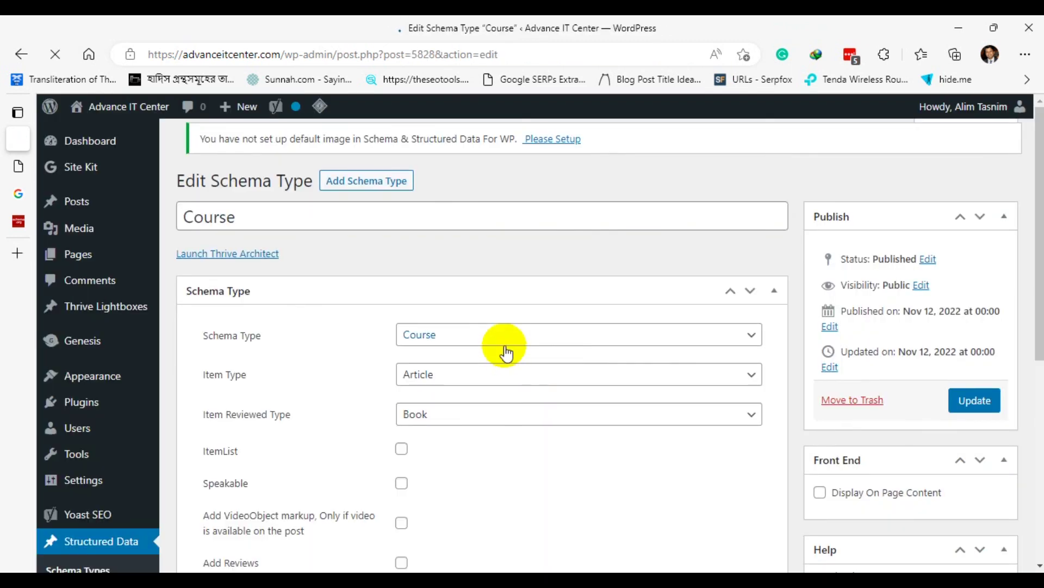
Review the Course schema's type, placement and advanced options, and update the schema.
scroll(268, 233, "down", 4)
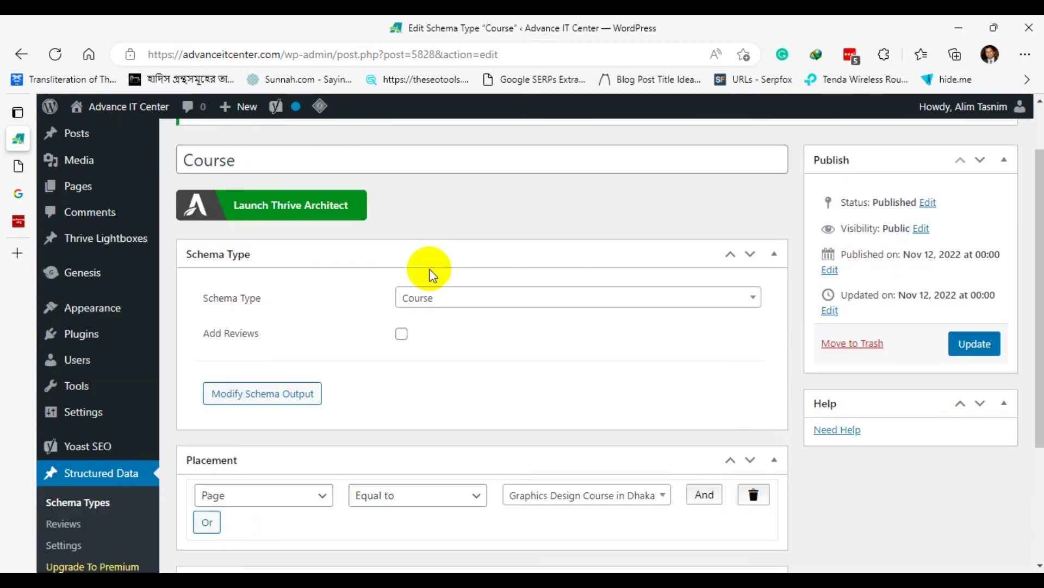
scroll(283, 305, "up", 4)
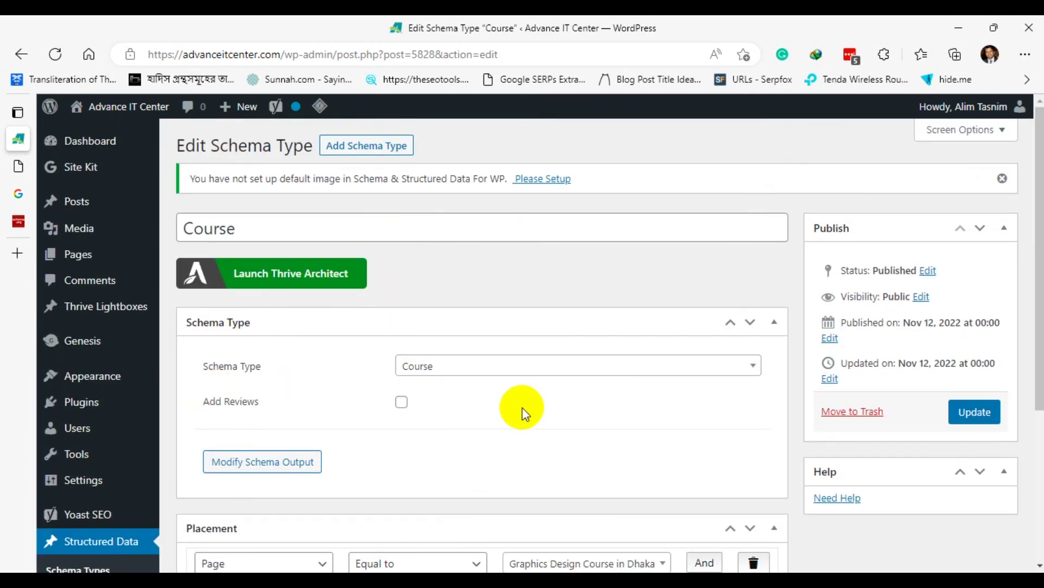
scroll(495, 403, "down", 3)
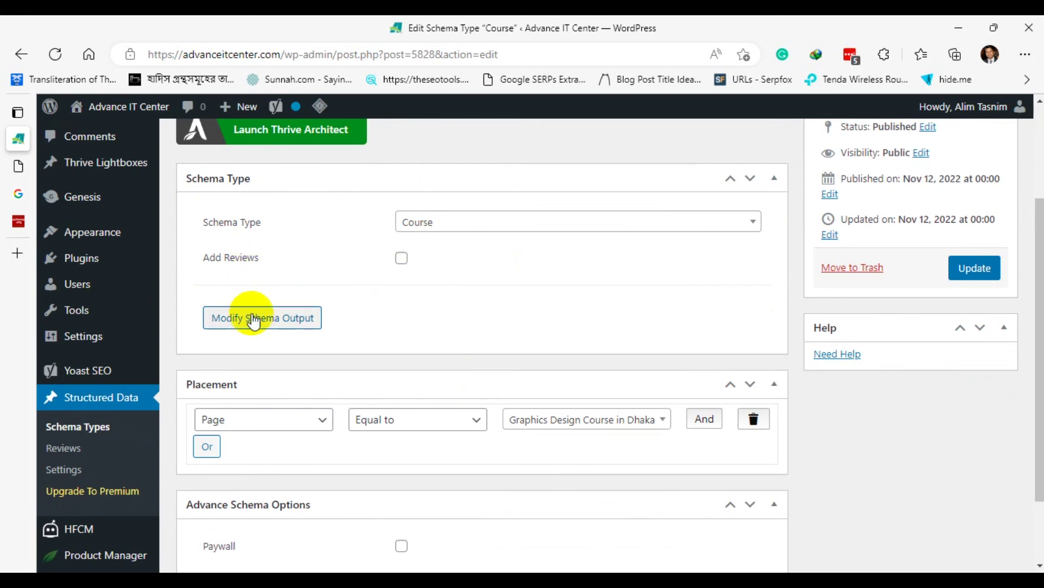
scroll(564, 298, "down", 2)
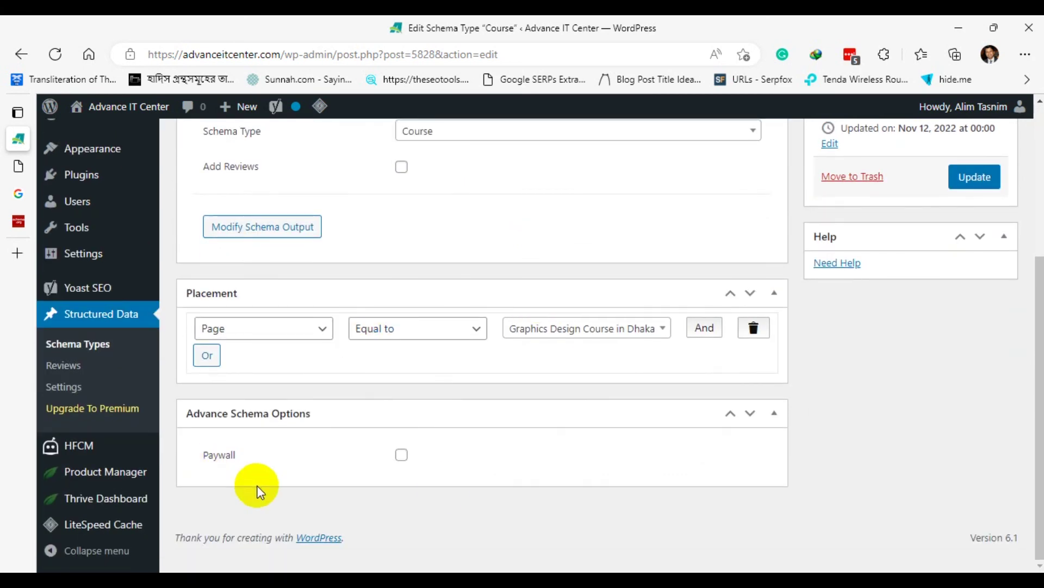
scroll(841, 393, "up", 5)
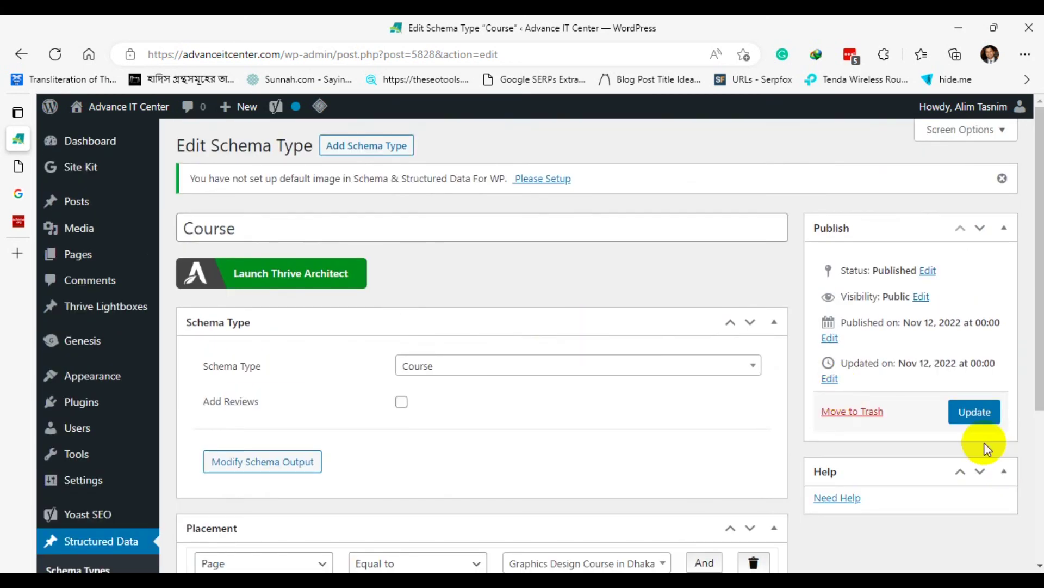
left_click(975, 415)
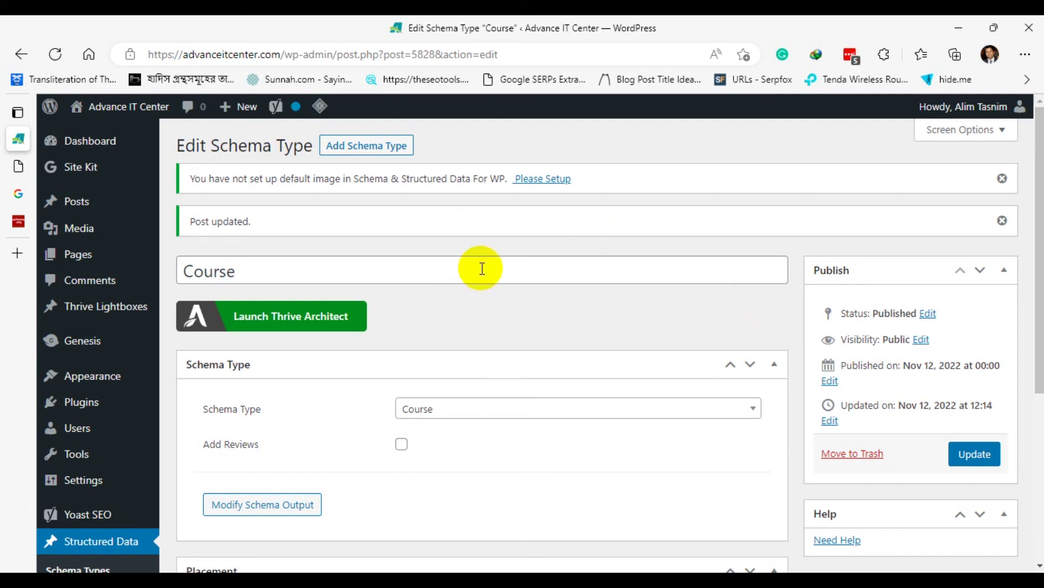
Switch to the live site, open the Graphics Design Course in Dhaka page and look through its course outline.
mouse_move(22, 197)
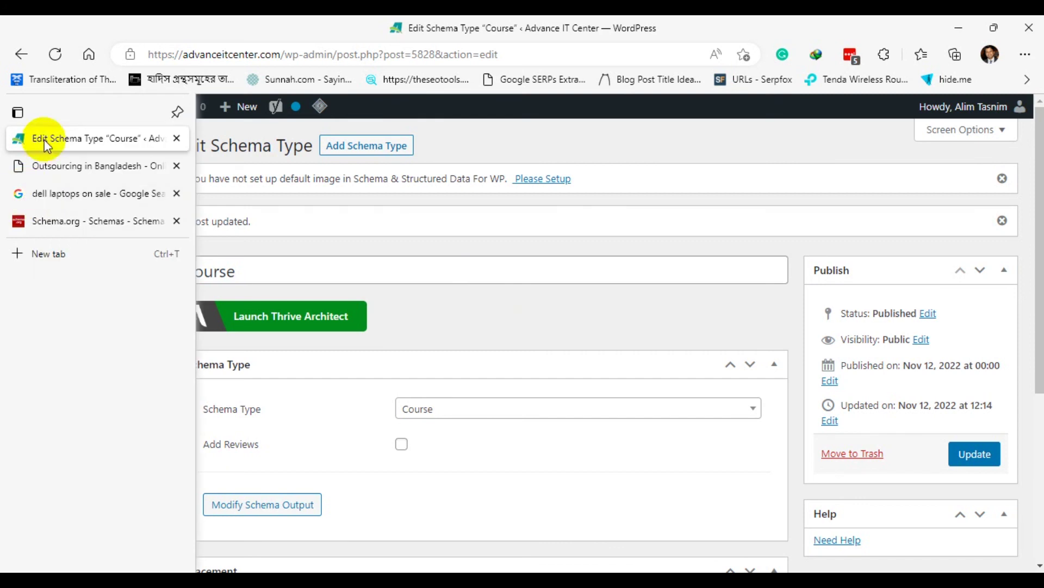
mouse_move(116, 107)
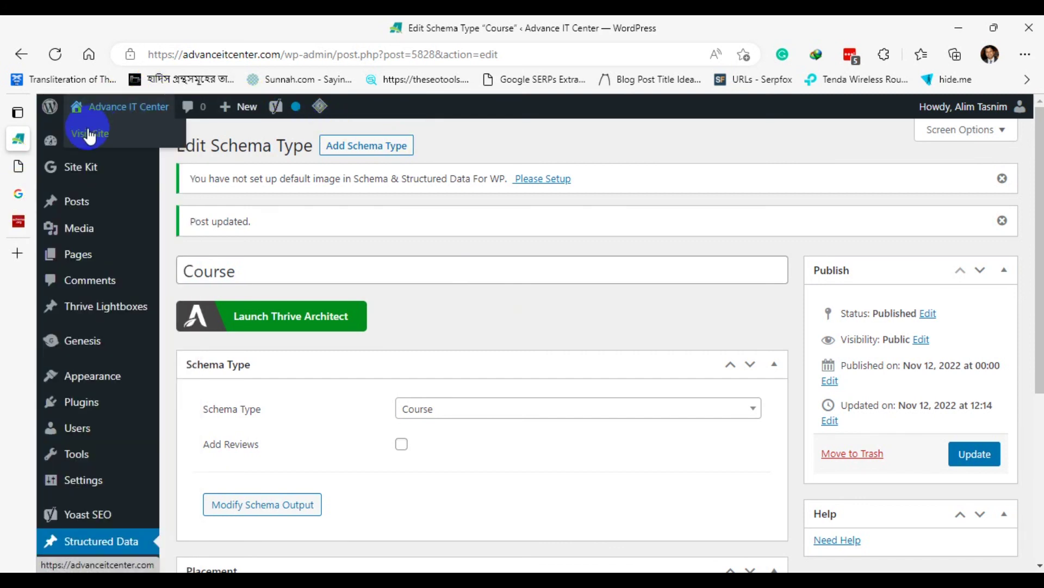
mouse_move(21, 152)
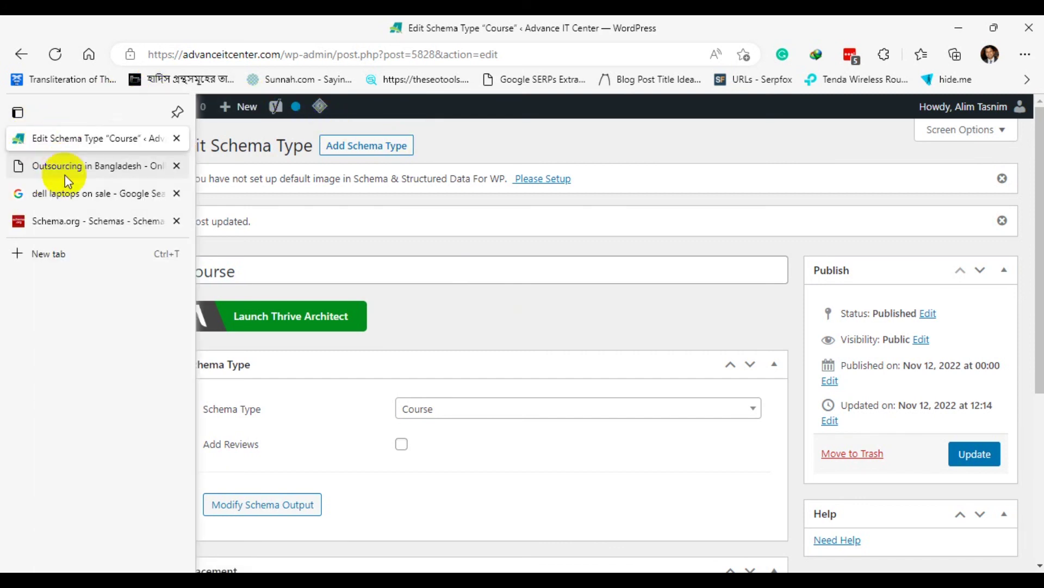
left_click(78, 166)
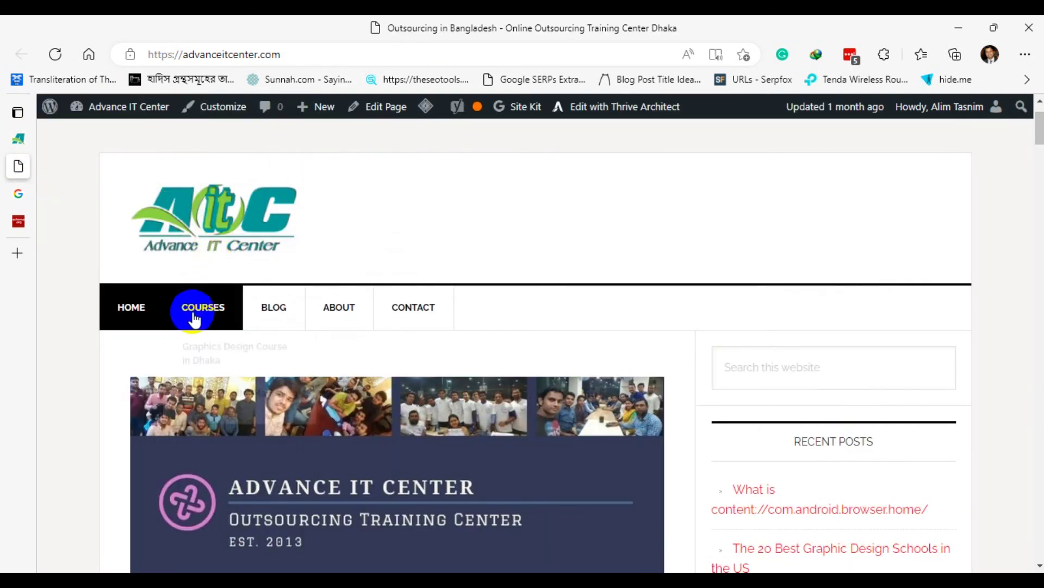
mouse_move(194, 317)
left_click(209, 359)
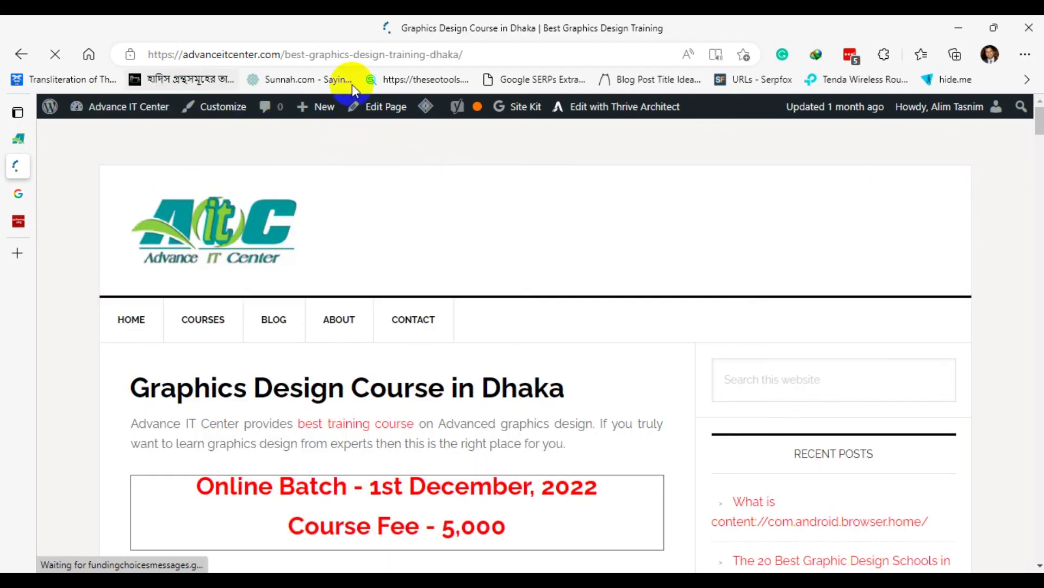
scroll(540, 240, "down", 15)
scroll(537, 266, "down", 17)
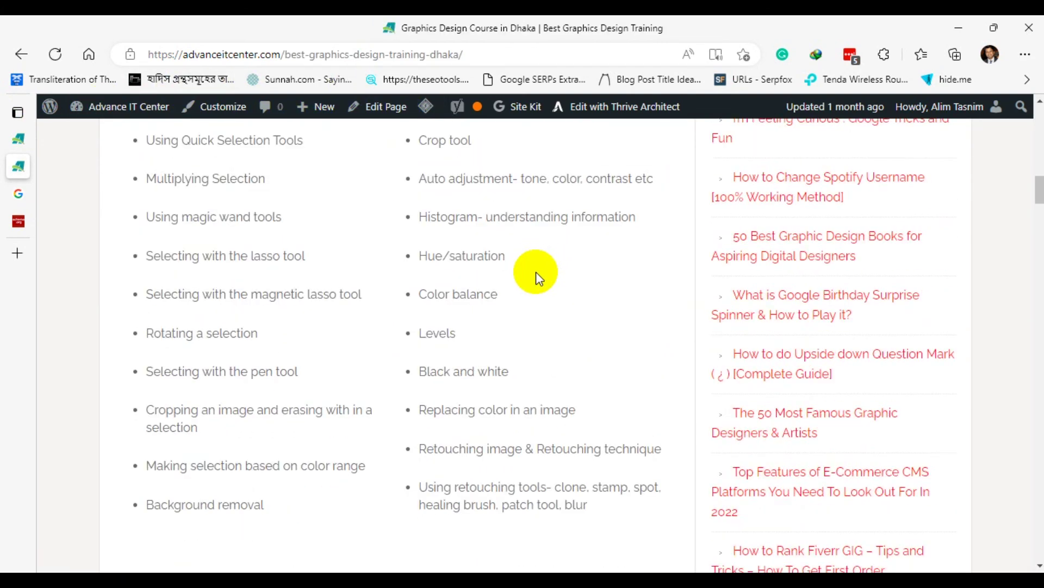
scroll(522, 249, "down", 12)
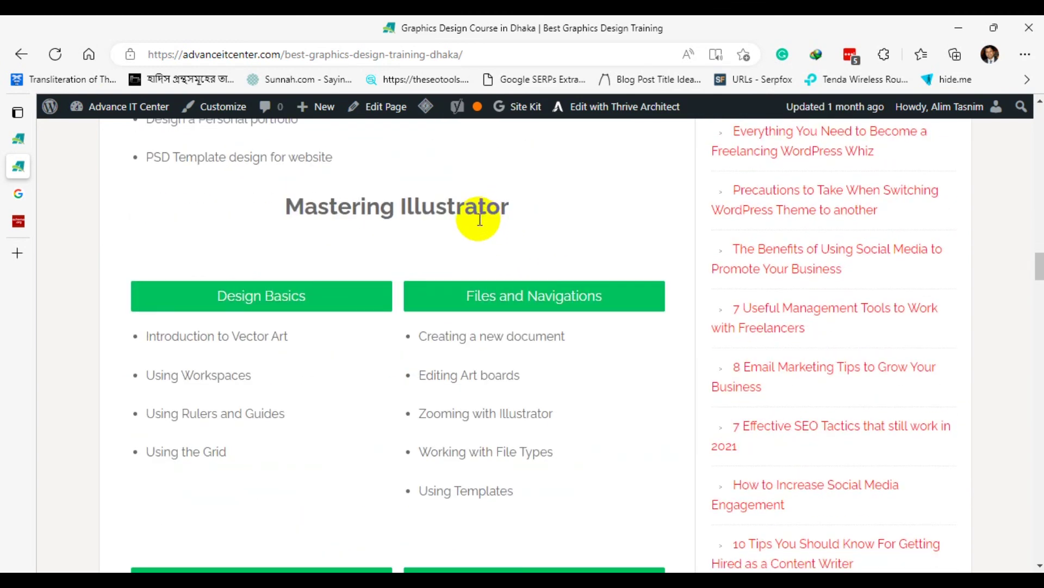
scroll(480, 219, "down", 10)
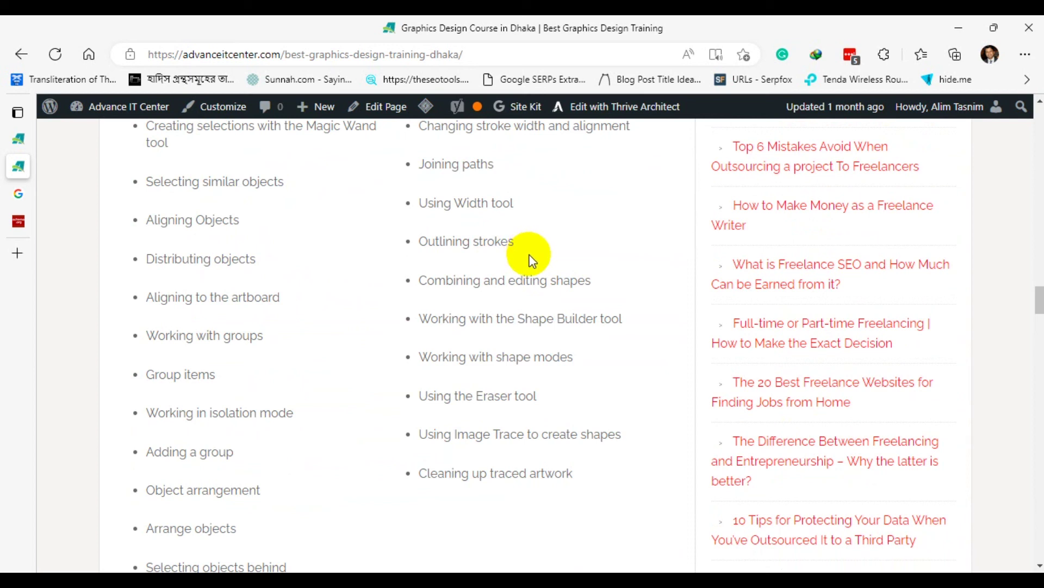
Switch to the Schema.org site and open its Schema Markup Validator.
left_click(24, 223)
scroll(1039, 318, "up", 3)
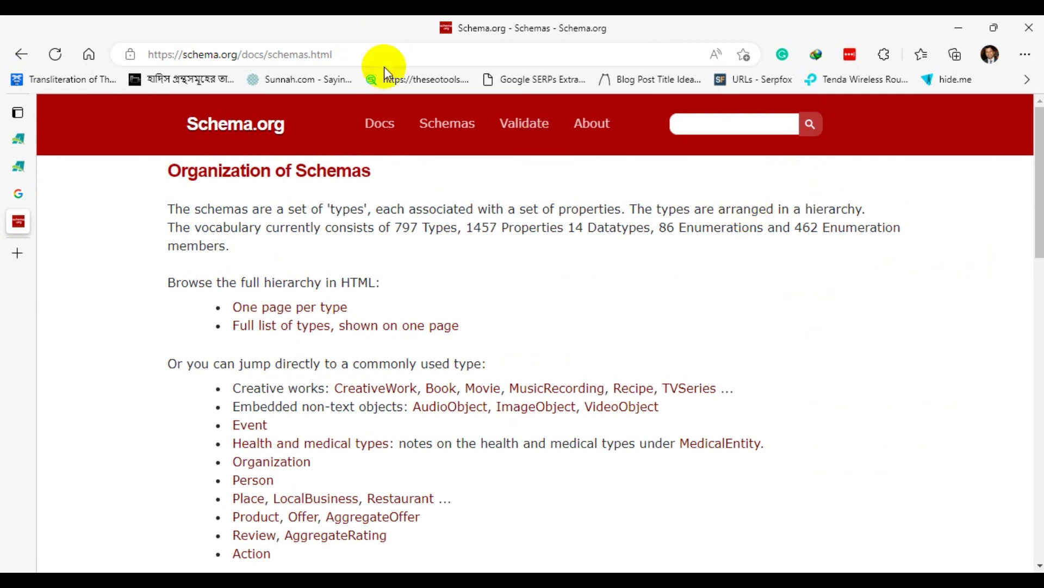
left_click(529, 120)
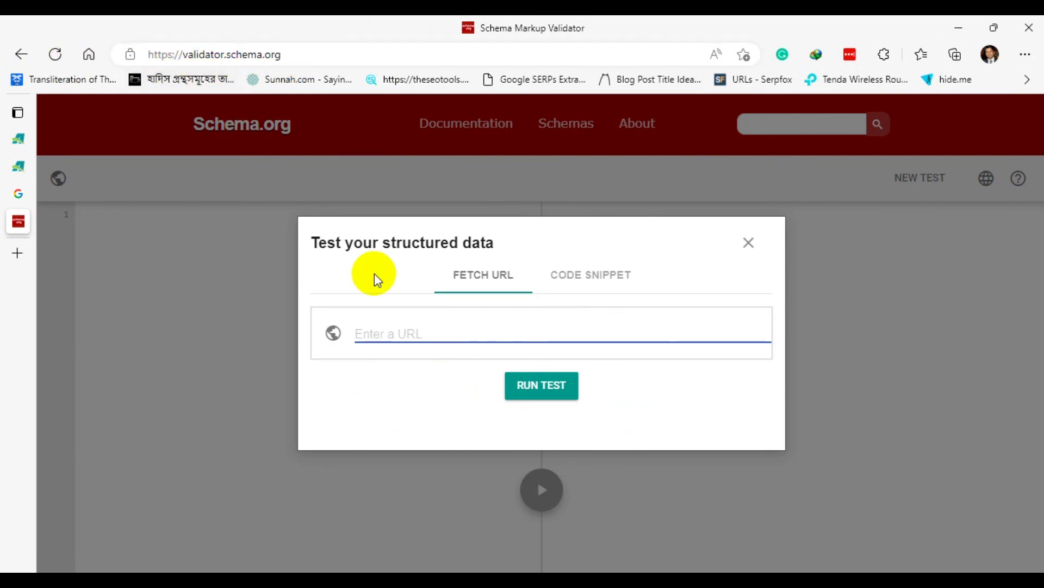
Copy the Graphics Design course page's URL into the Schema Markup Validator, run the URL test and review the Course result.
left_click(22, 167)
left_click(275, 61)
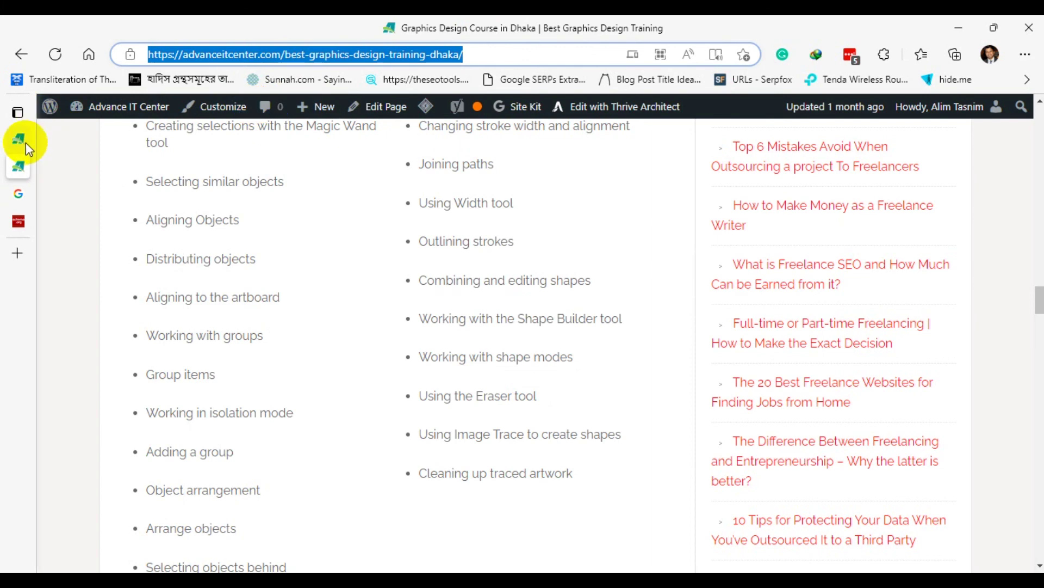
left_click(17, 194)
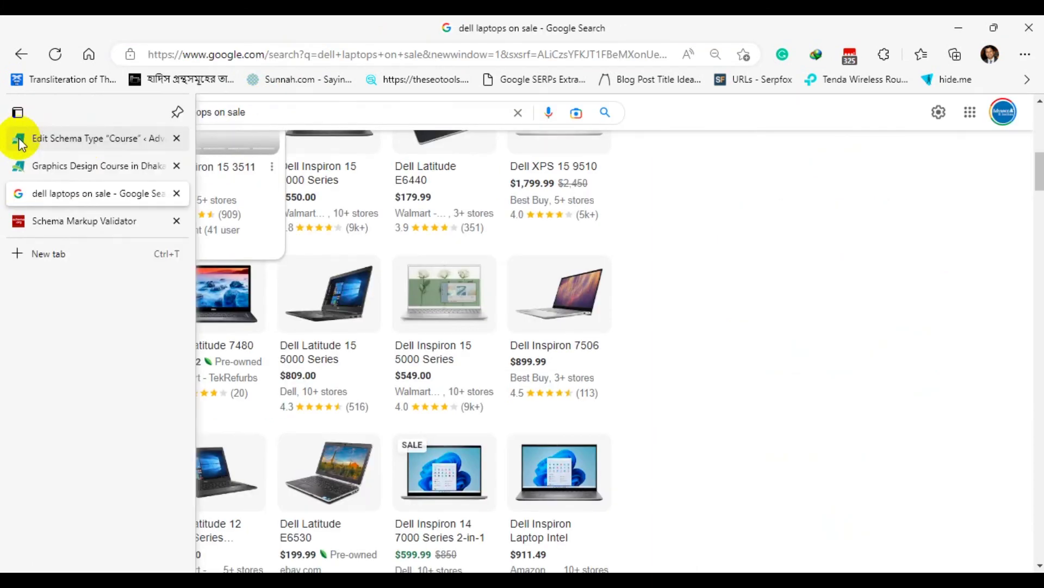
left_click(20, 142)
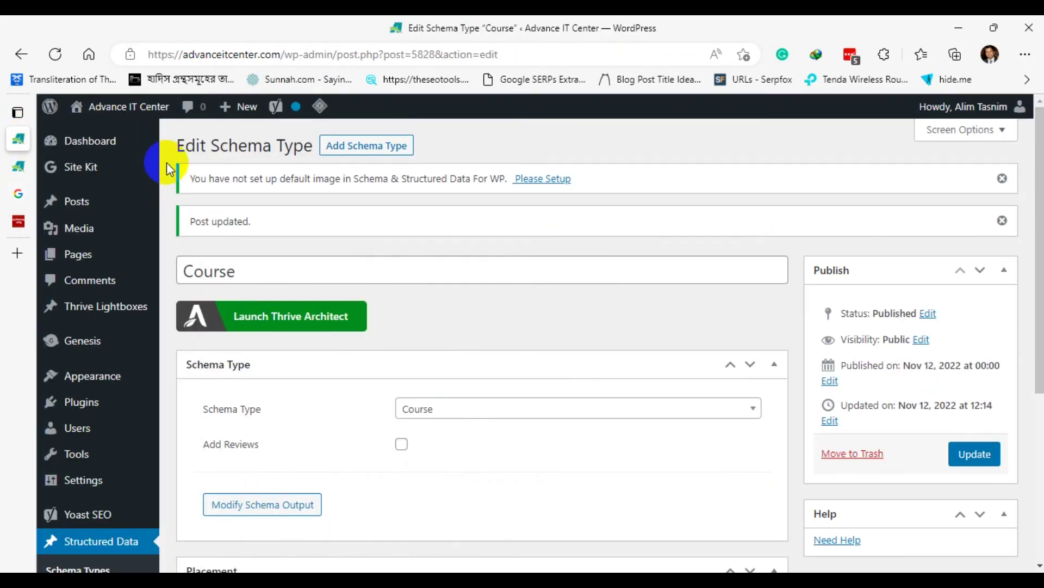
left_click(18, 220)
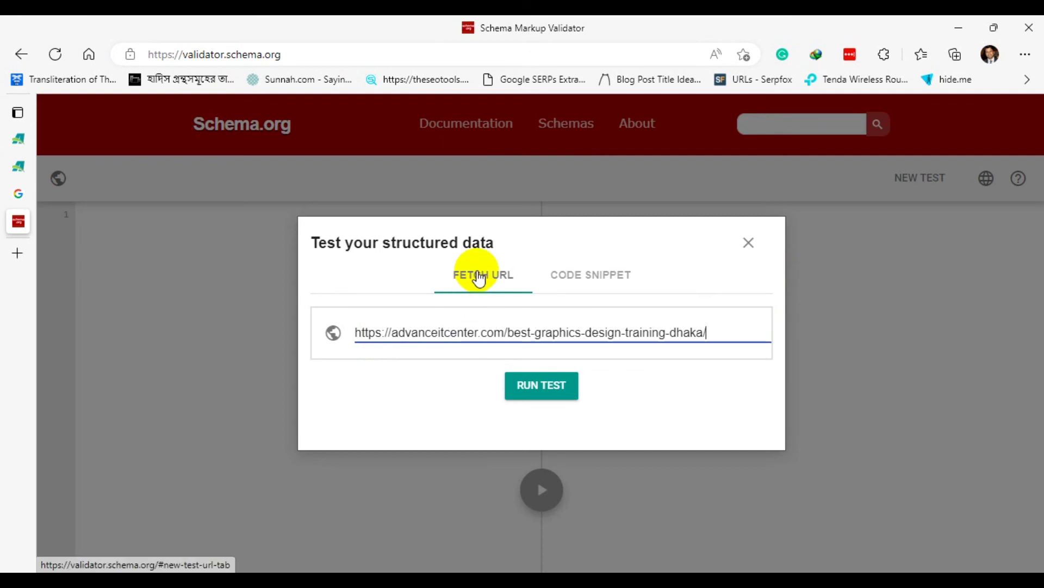
left_click(543, 393)
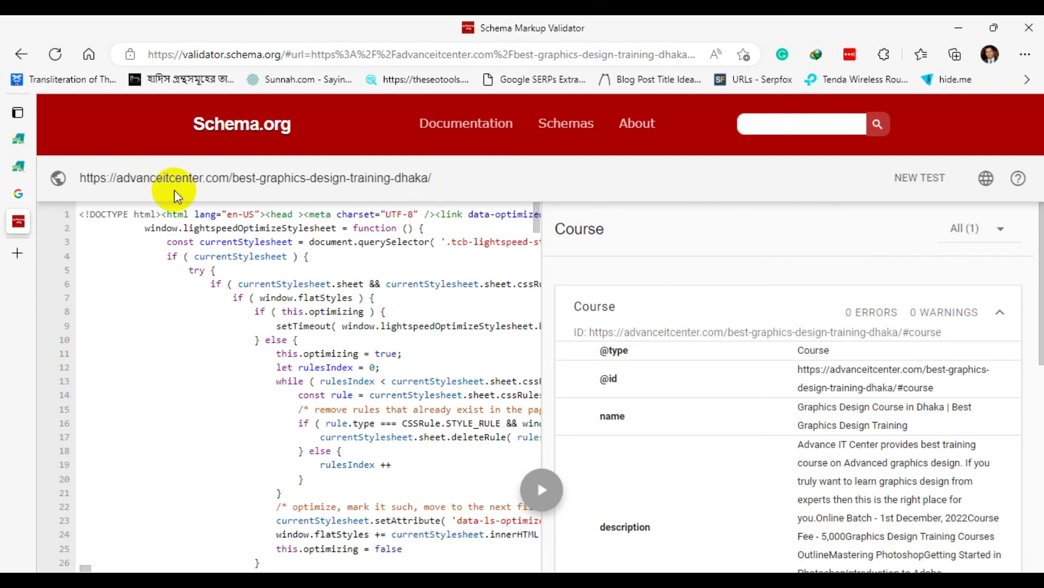
scroll(946, 265, "down", 1)
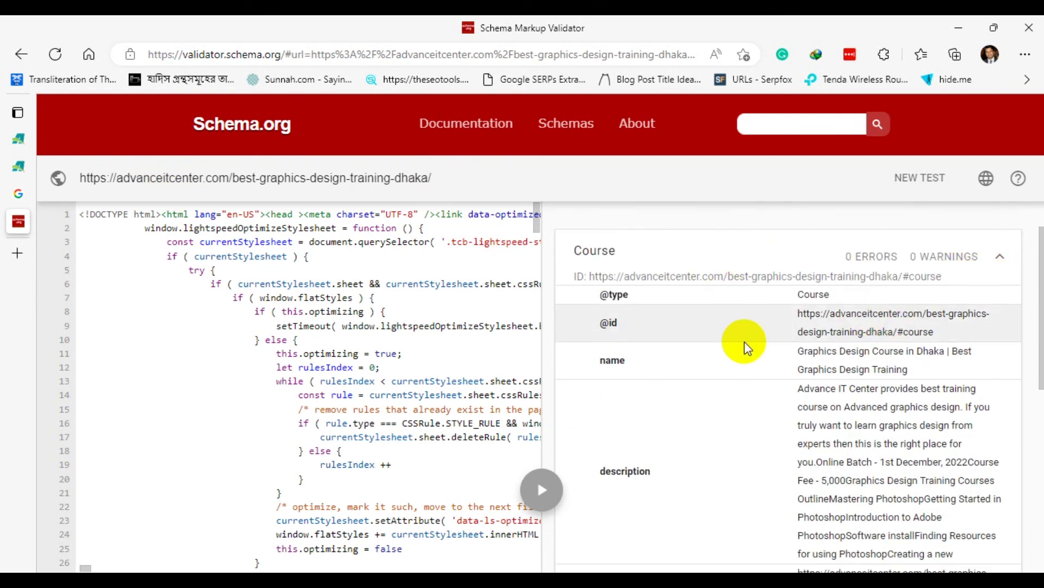
scroll(893, 327, "up", 1)
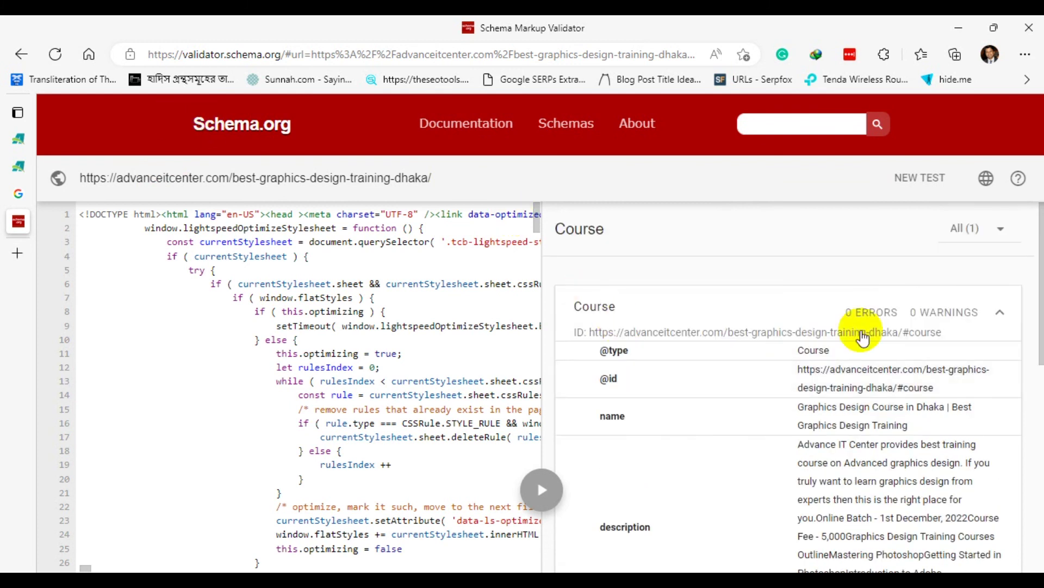